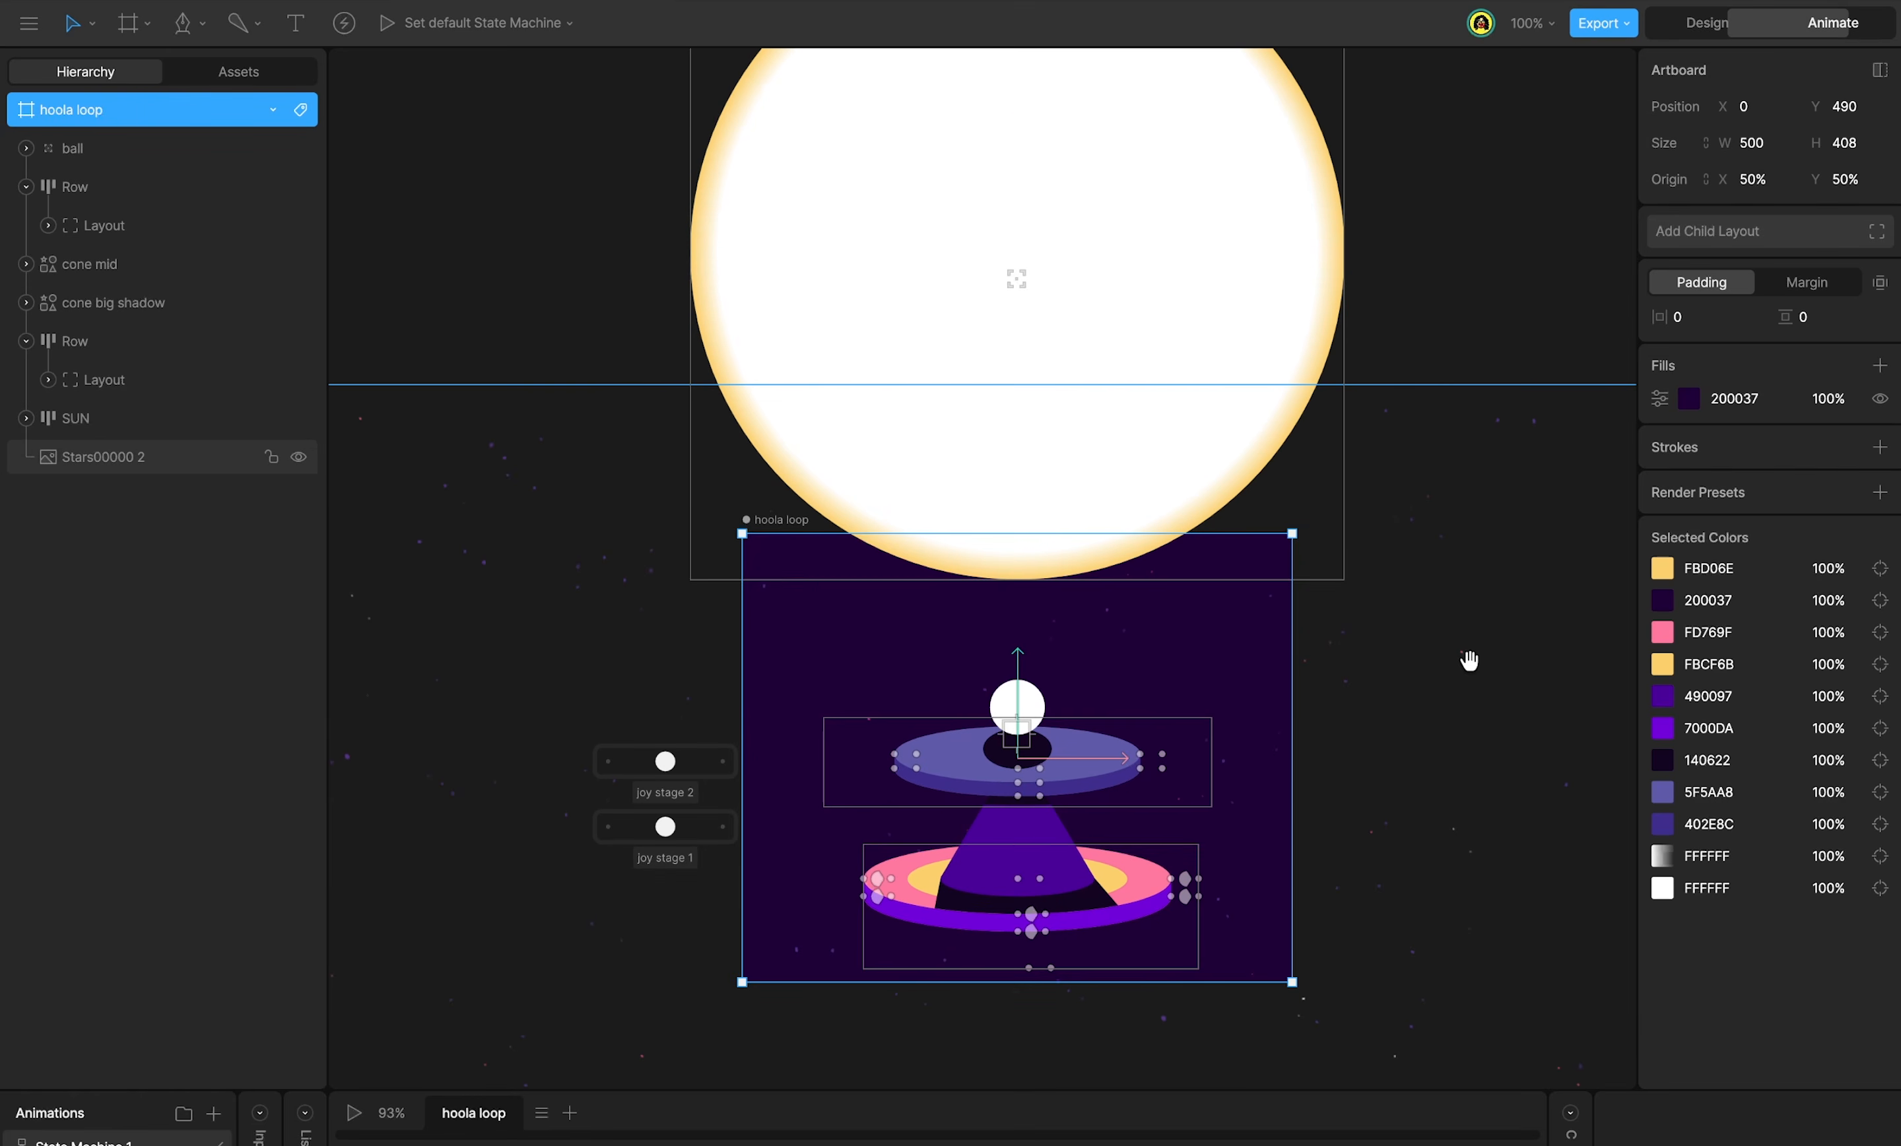
# Preview the stage animations on the hoola loop artboards.
pyautogui.press('space')
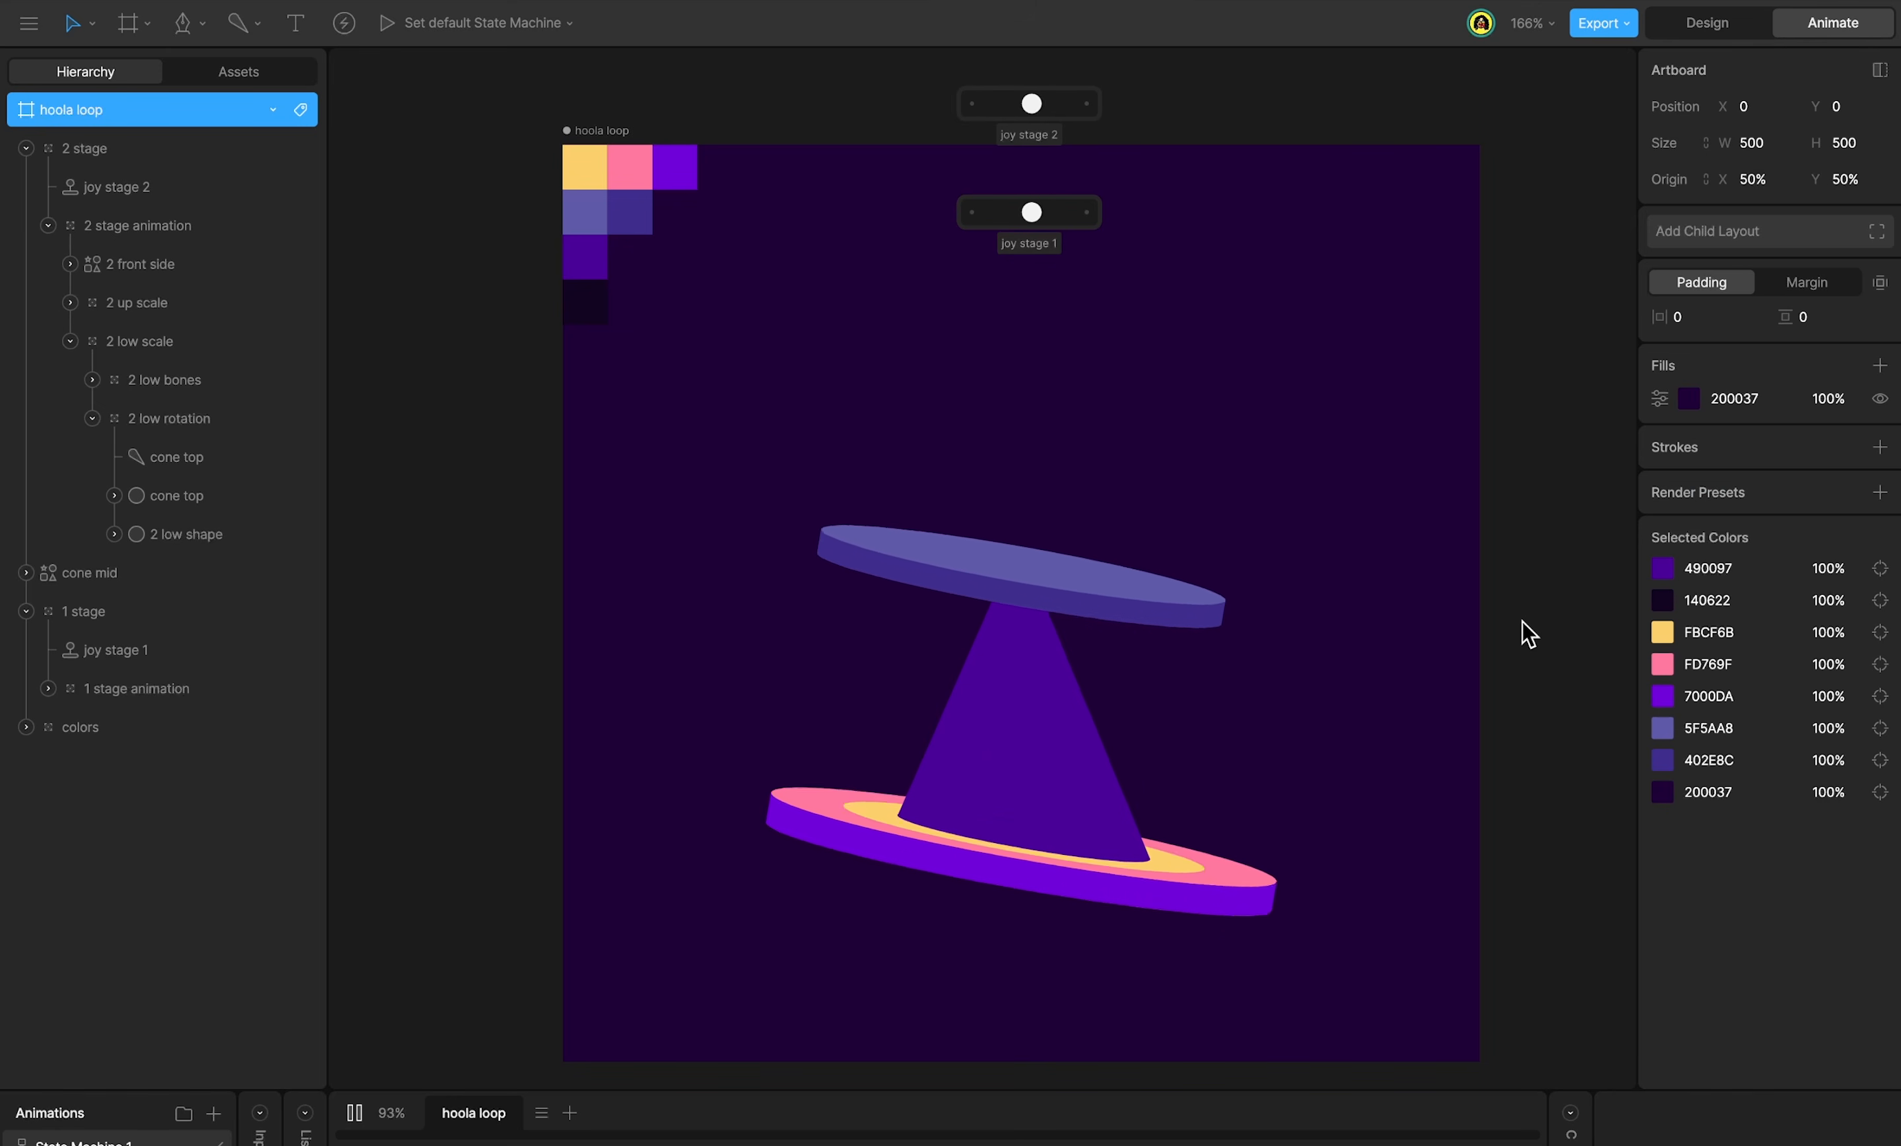
pyautogui.click(1023, 463)
pyautogui.press('Tab')
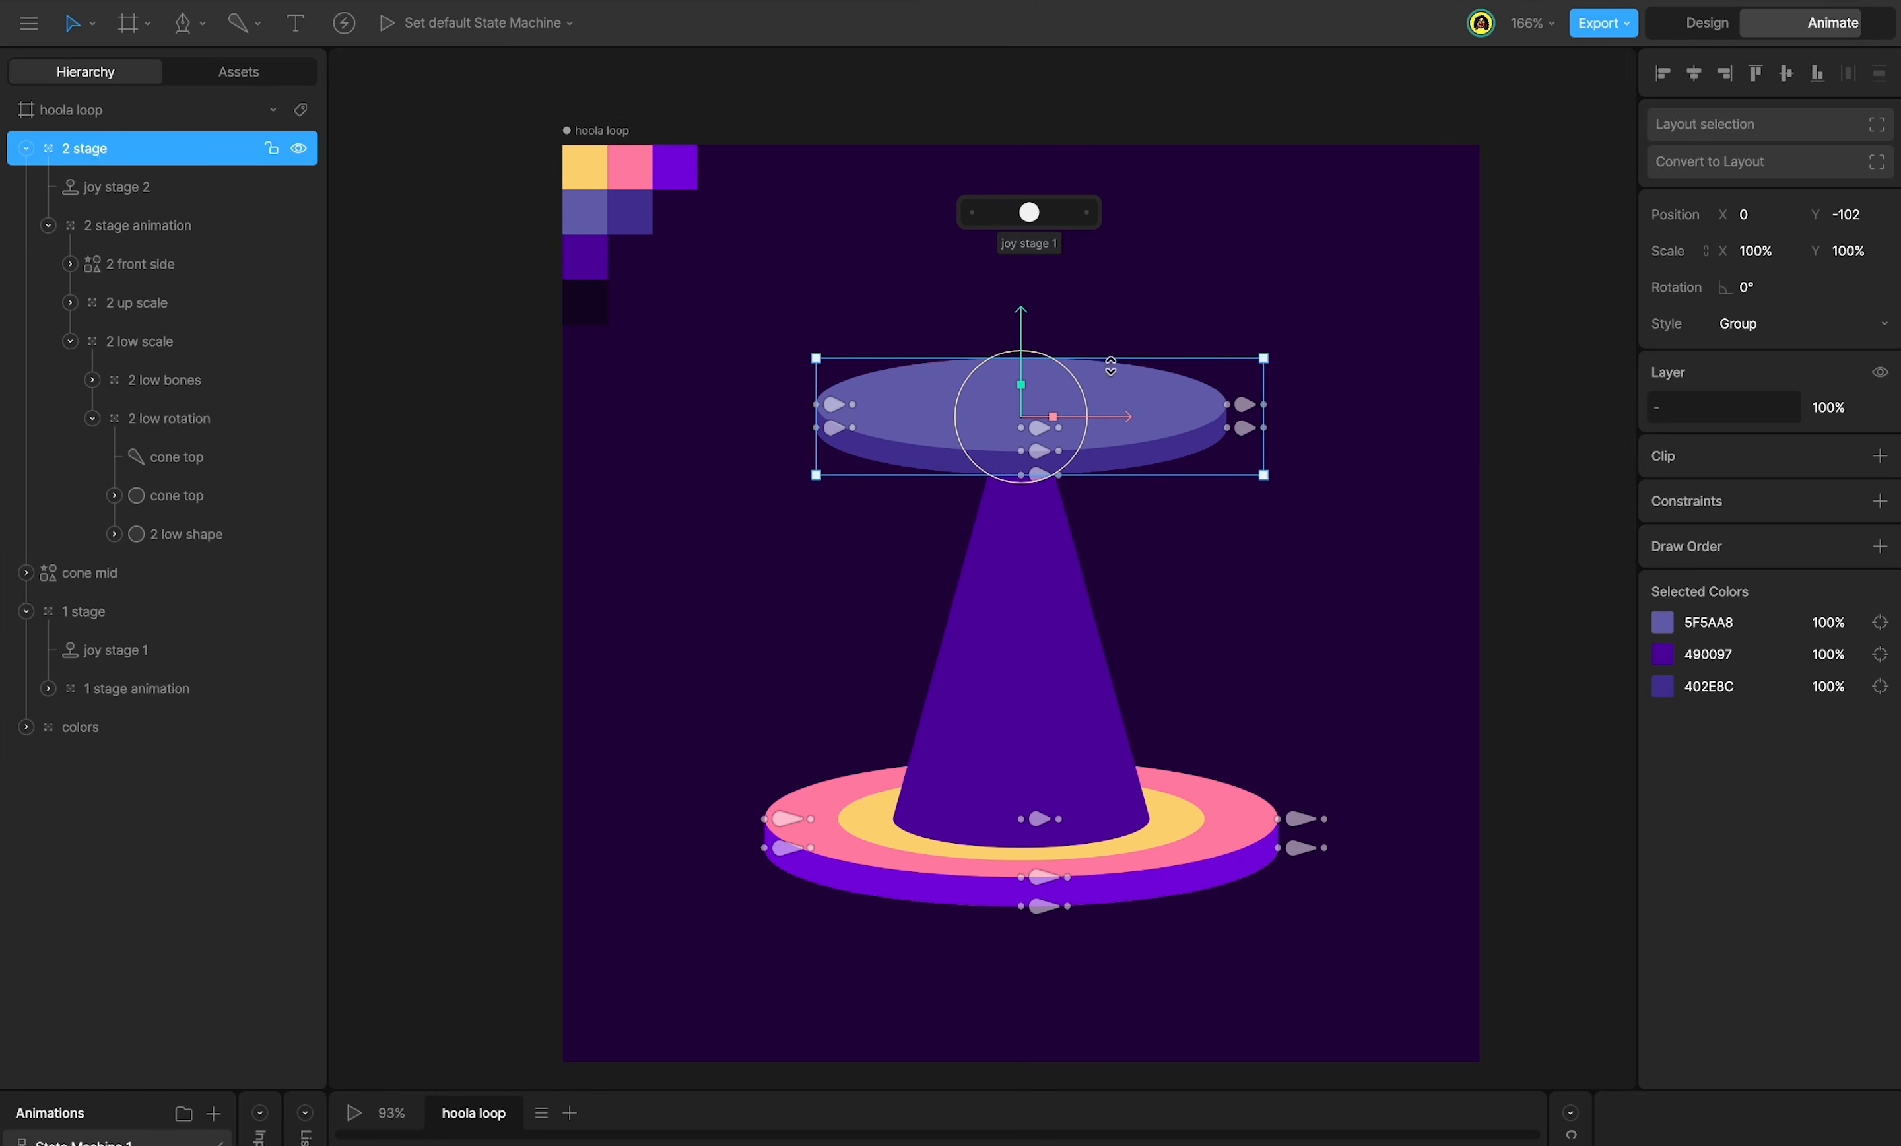
pyautogui.press('space')
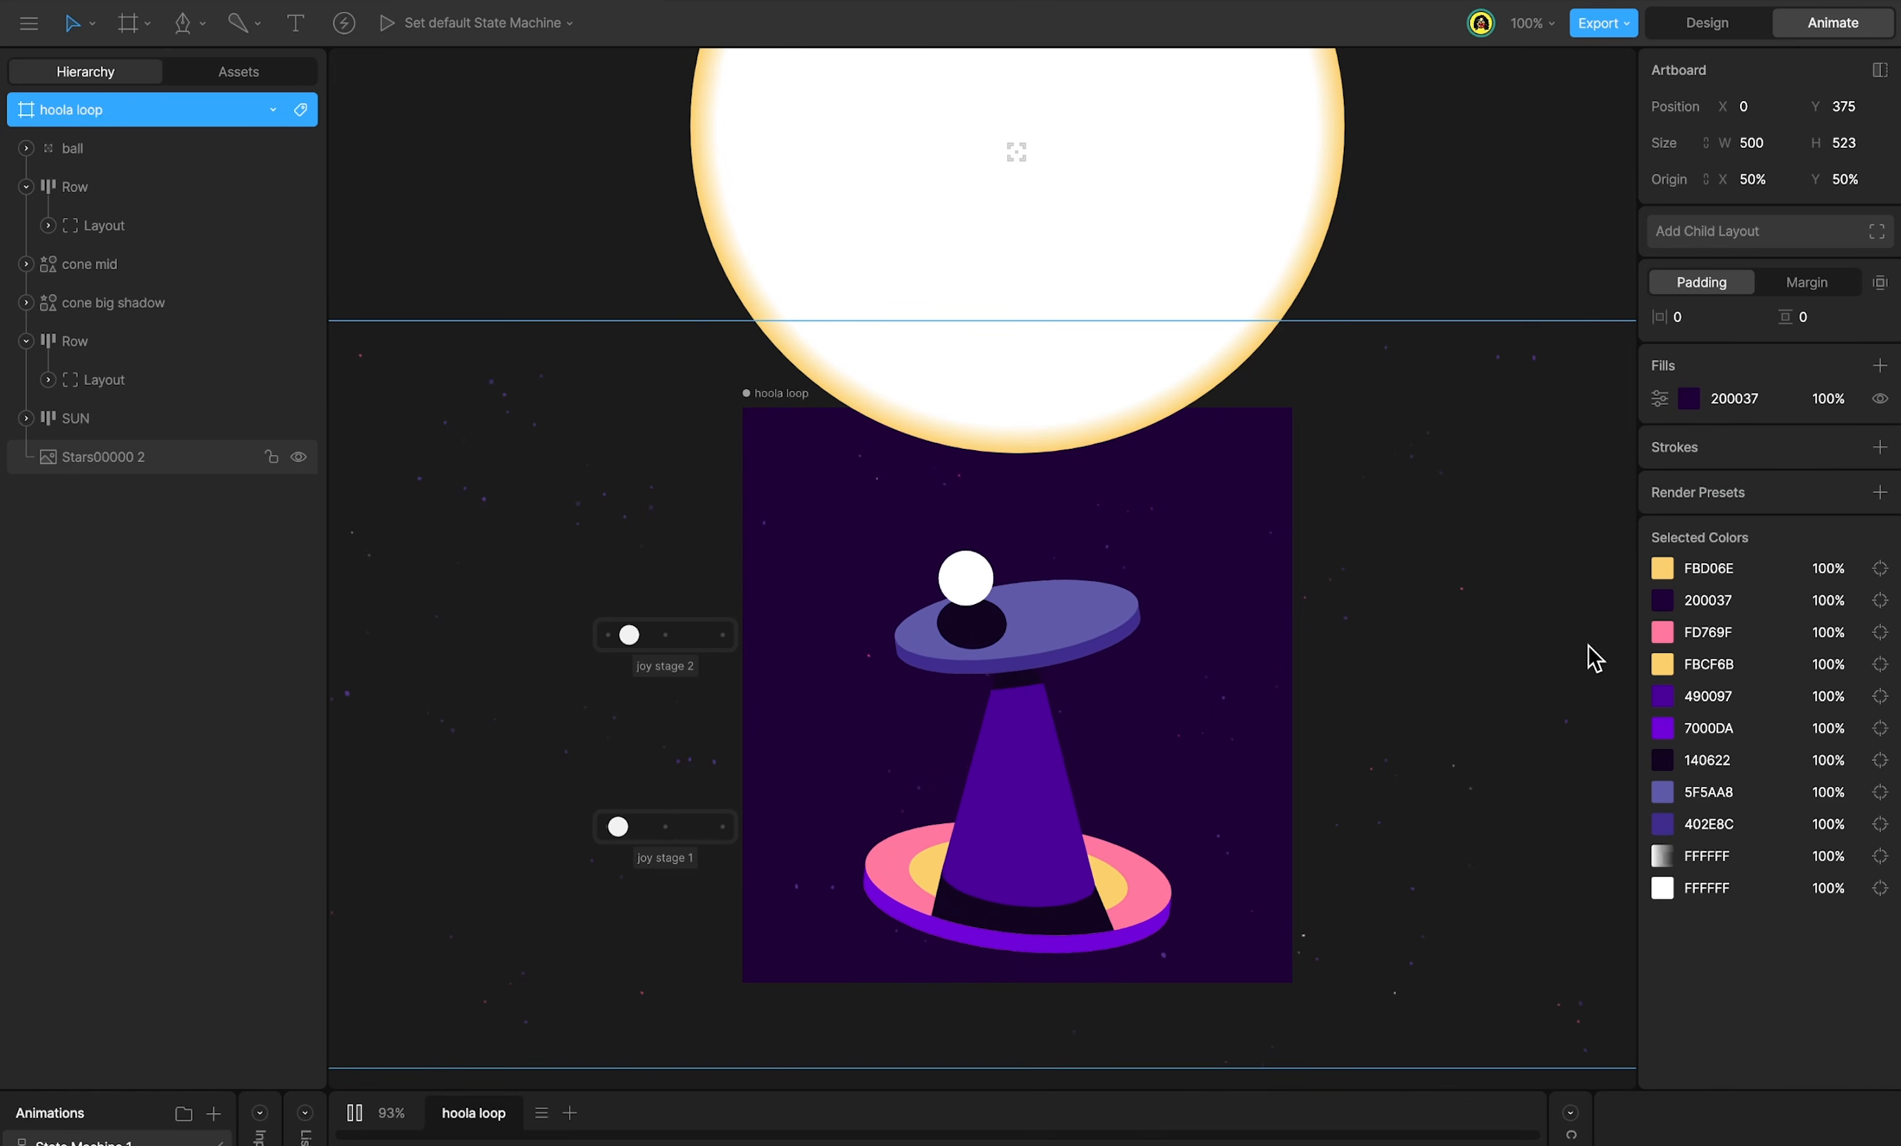
pyautogui.press('Tab')
pyautogui.press('Tab')
pyautogui.press('space')
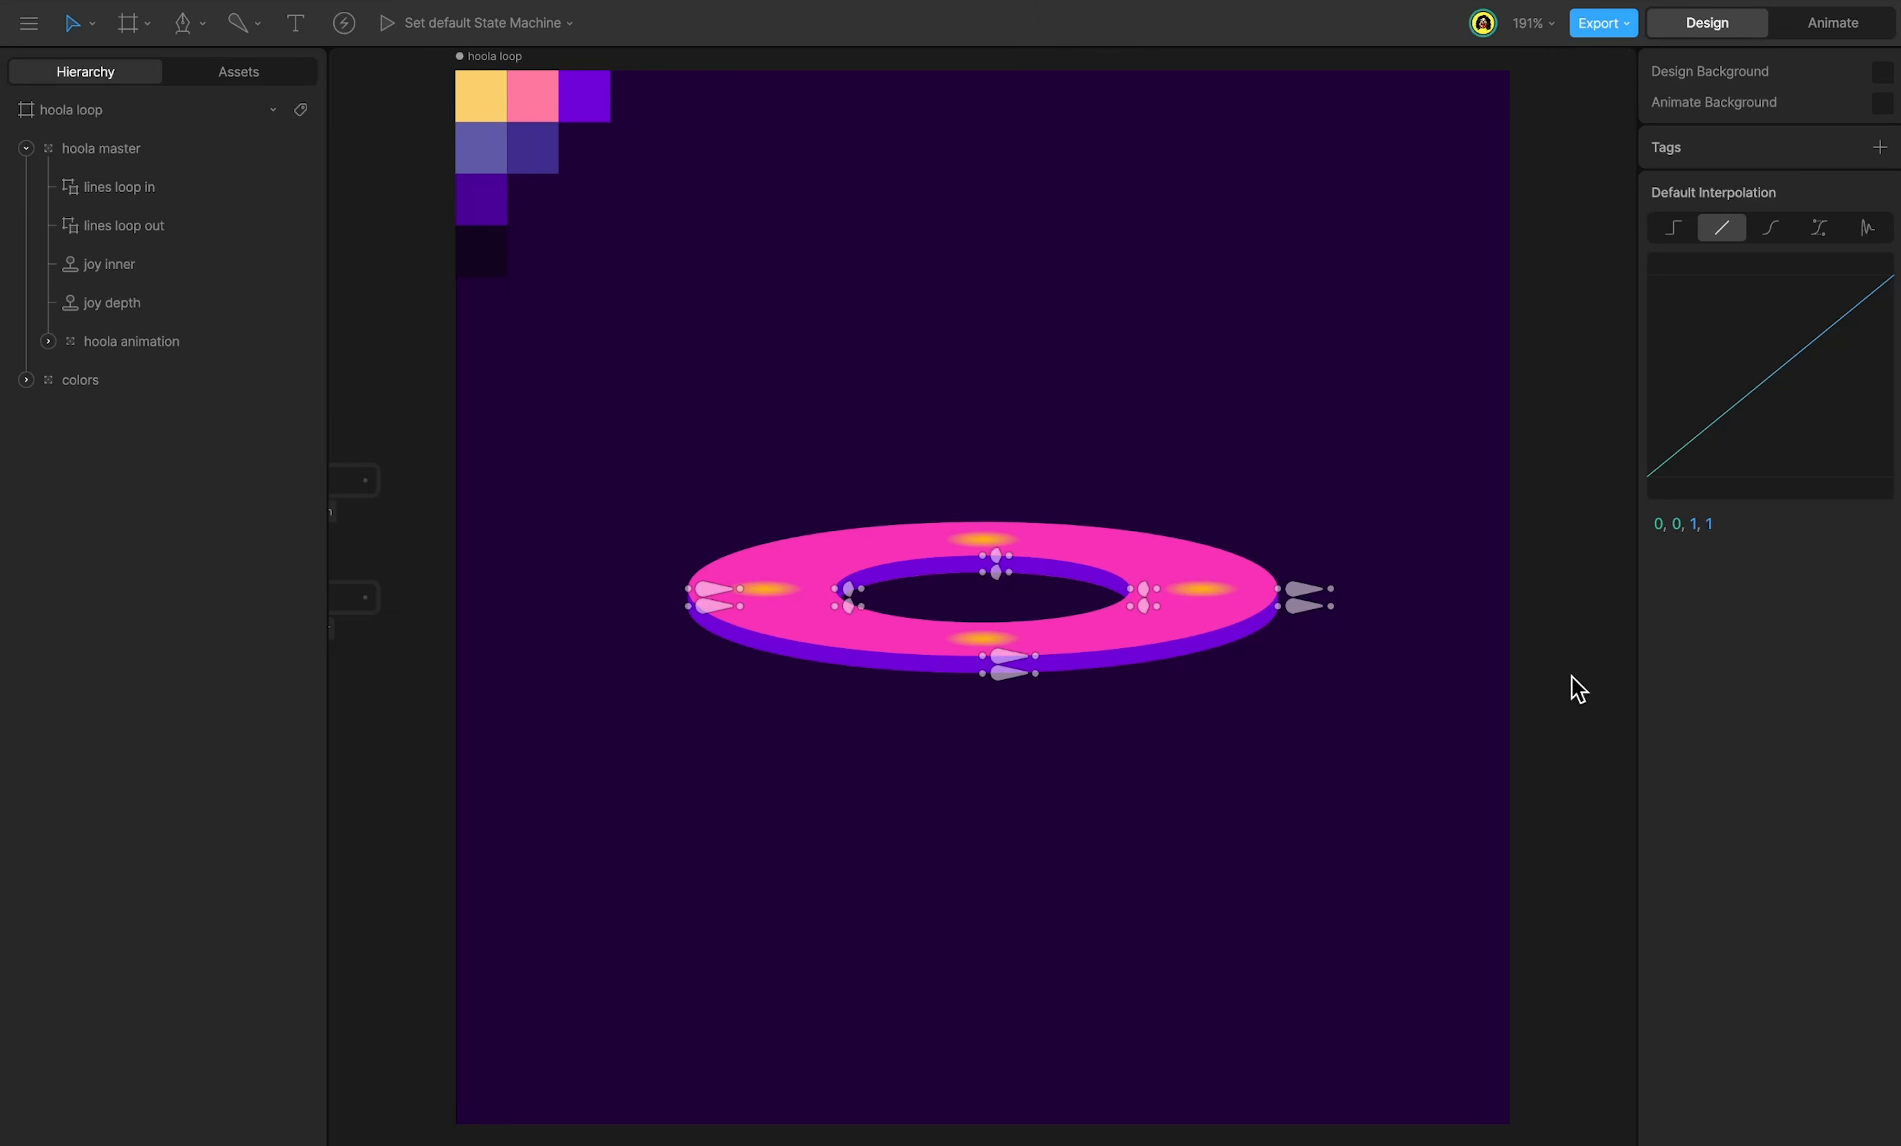
# Rename the hoola master group as "1 stage".
pyautogui.click(1074, 668)
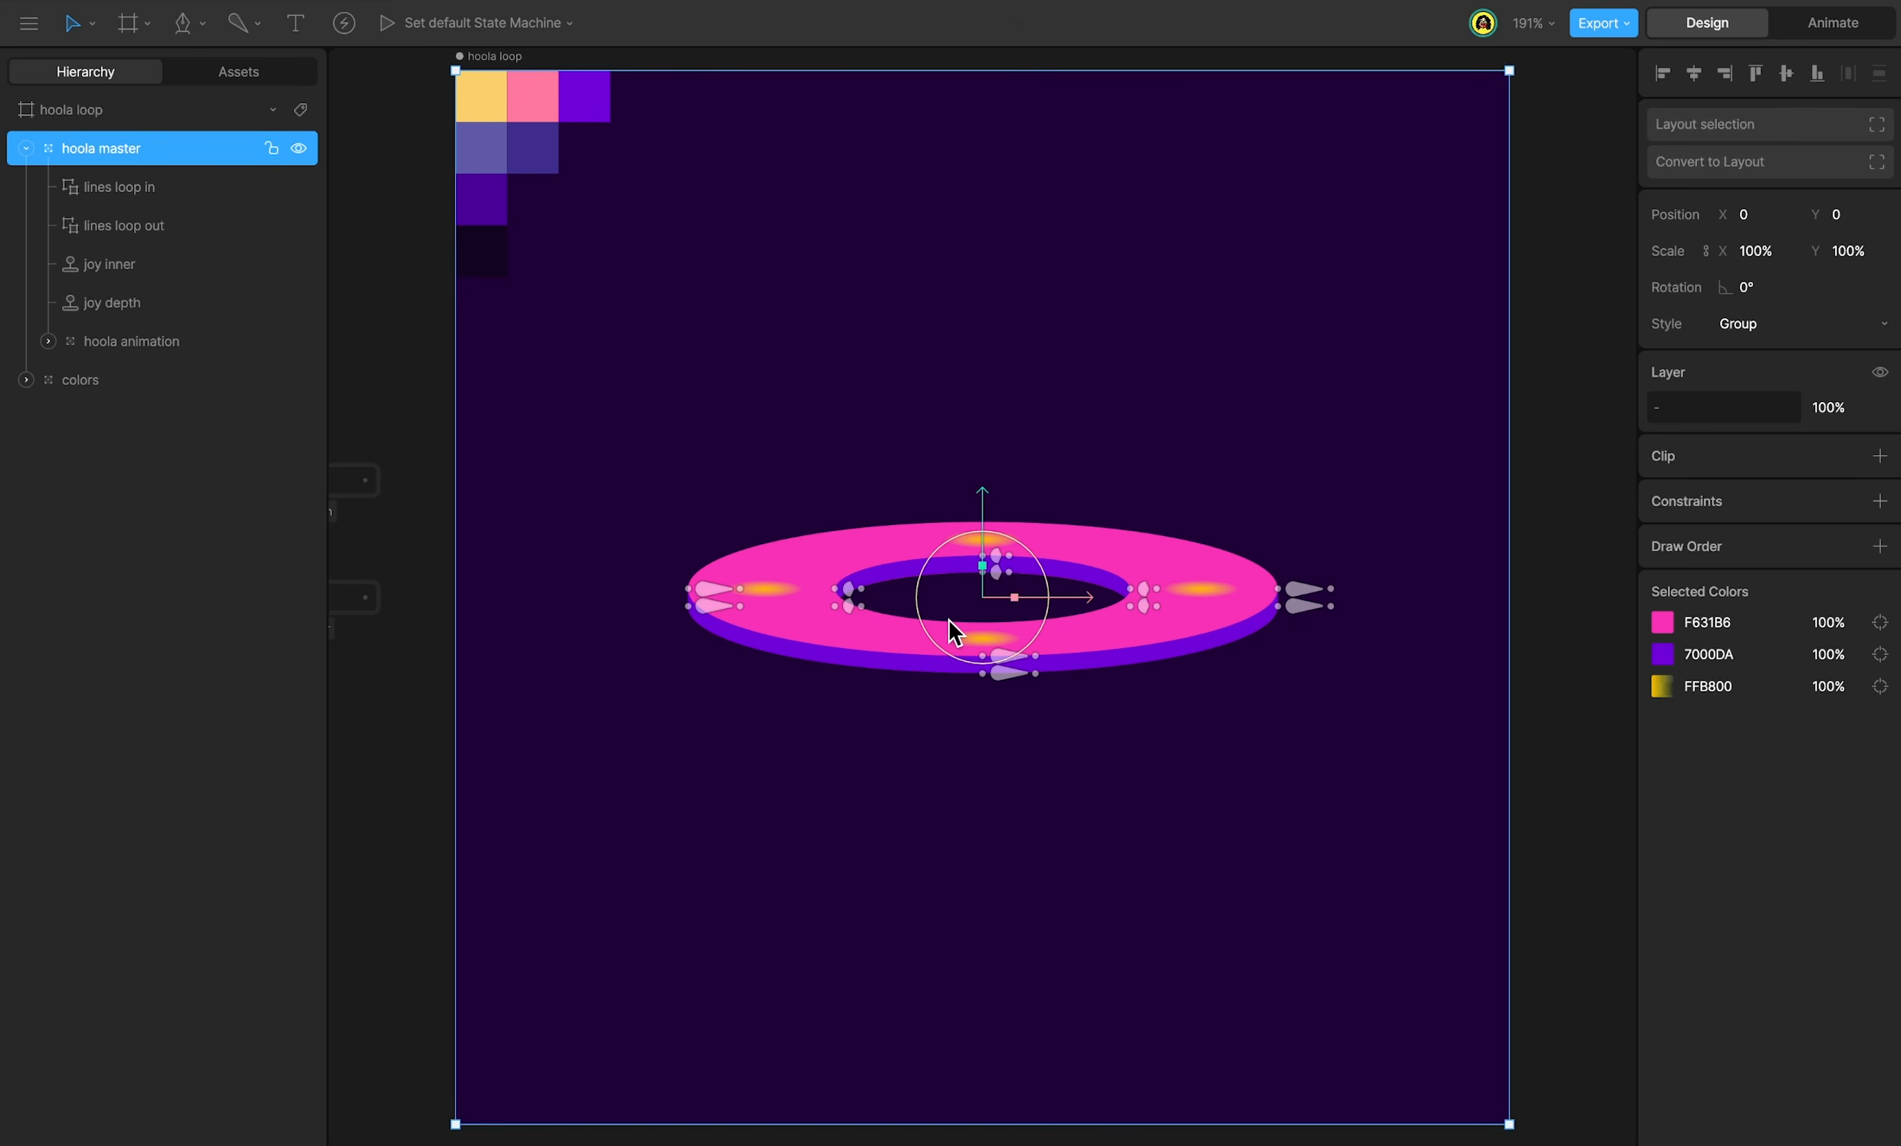
pyautogui.scroll(-8, 1047, 666)
pyautogui.hscroll(5, 1112, 670)
pyautogui.doubleClick(164, 147)
pyautogui.write('1 stage')
# Delete the lines loop in and lines loop out items and the joy inner joystick from the 1 stage group.
pyautogui.click(163, 188)
pyautogui.keyDown('shift'); pyautogui.click(163, 226); pyautogui.keyUp('shift')
pyautogui.press('Delete')
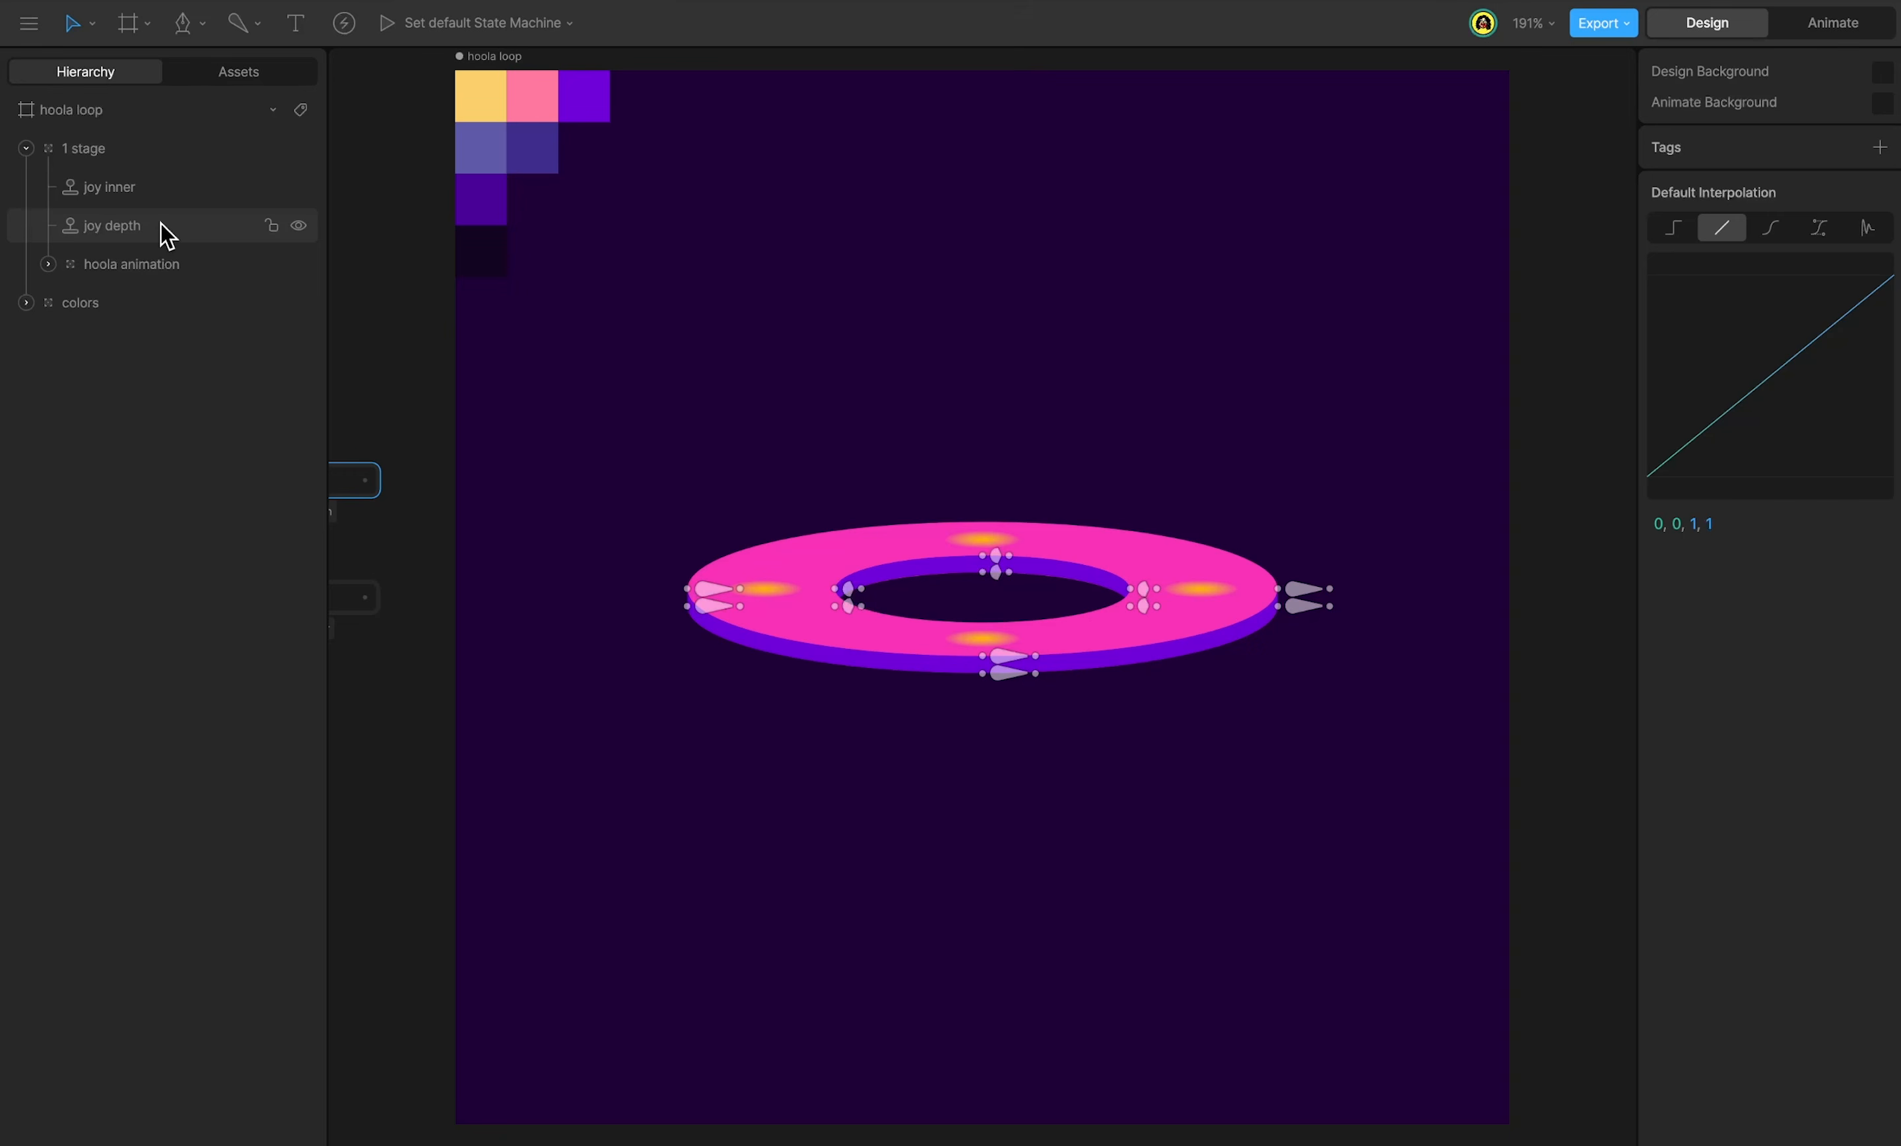
pyautogui.click(158, 196)
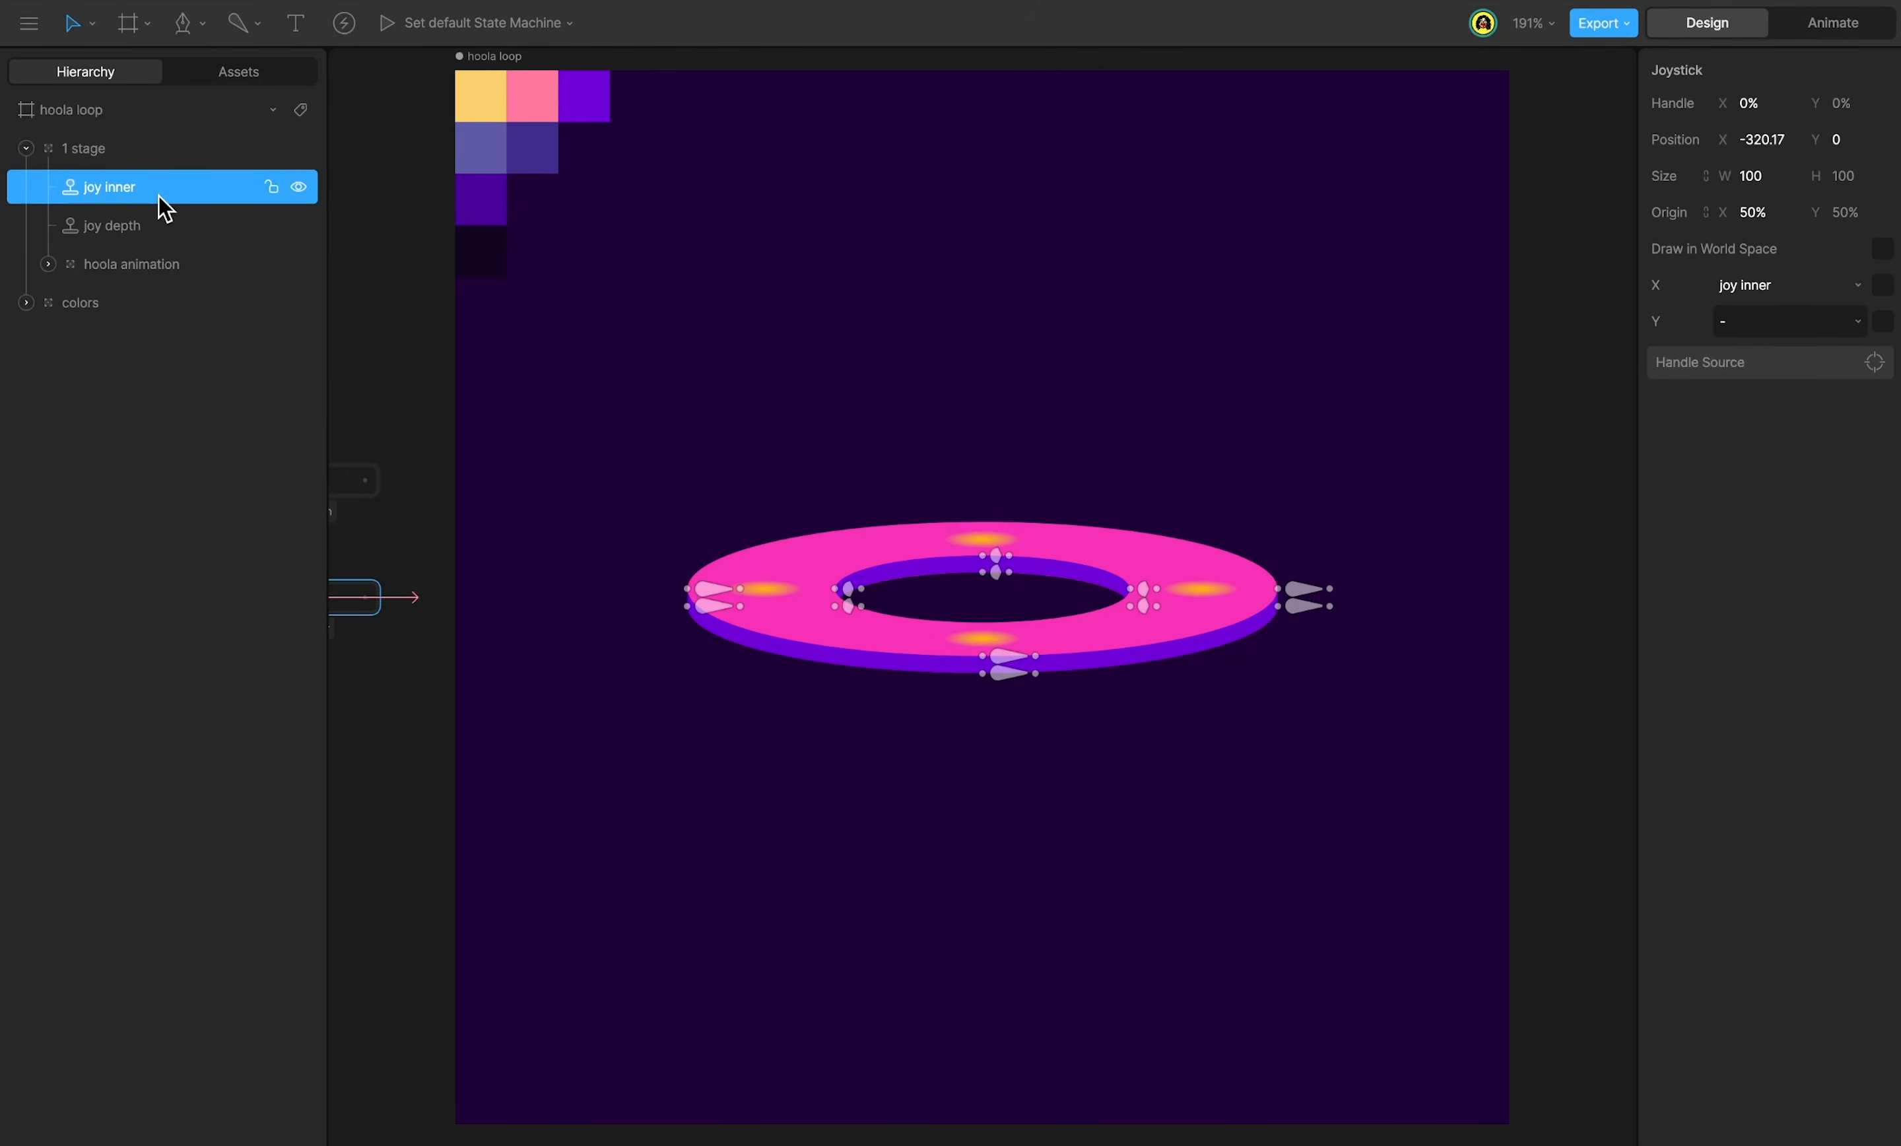
pyautogui.press('Delete')
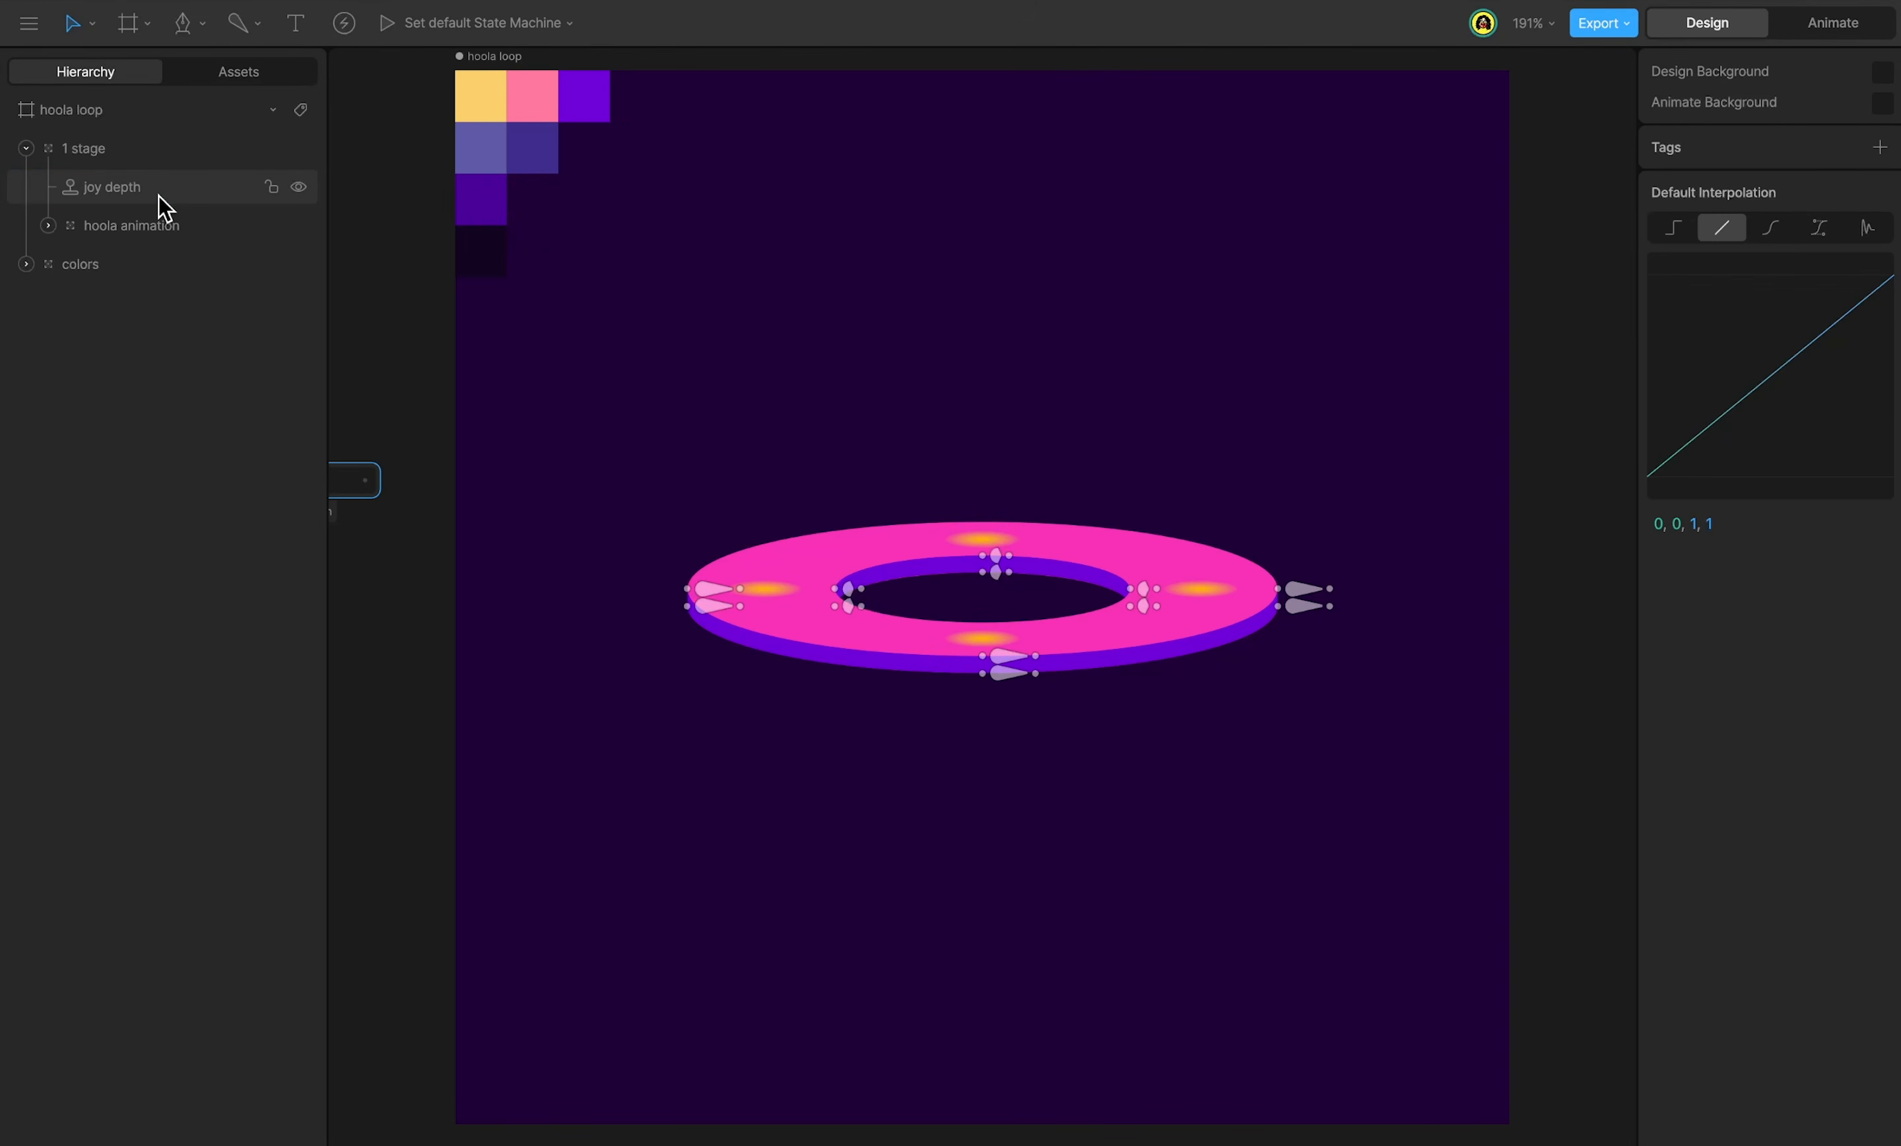
# Rename the joy depth joystick as "joy stage 1" and the hoola animation group as "1 stage animation".
pyautogui.doubleClick(159, 196)
pyautogui.write('joy stage 1')
pyautogui.press('Return')
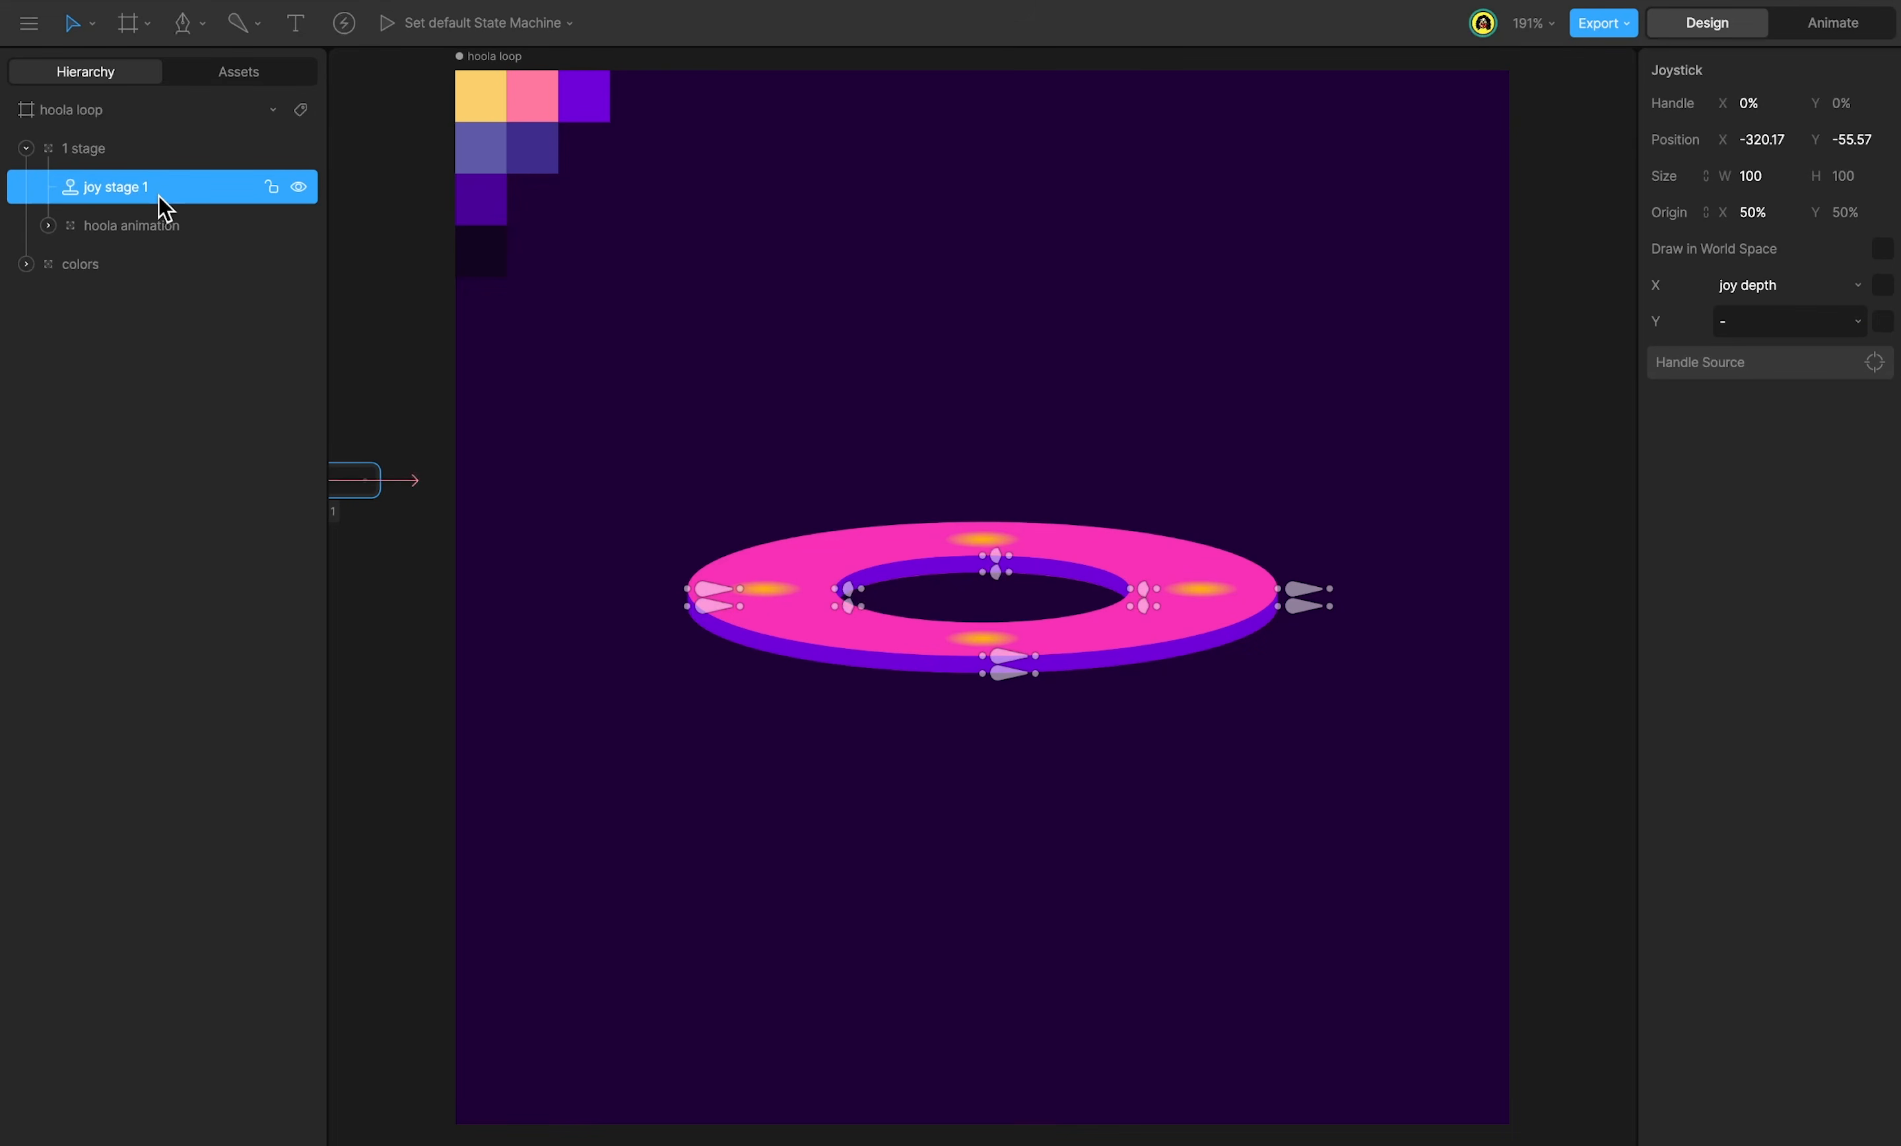
pyautogui.click(159, 232)
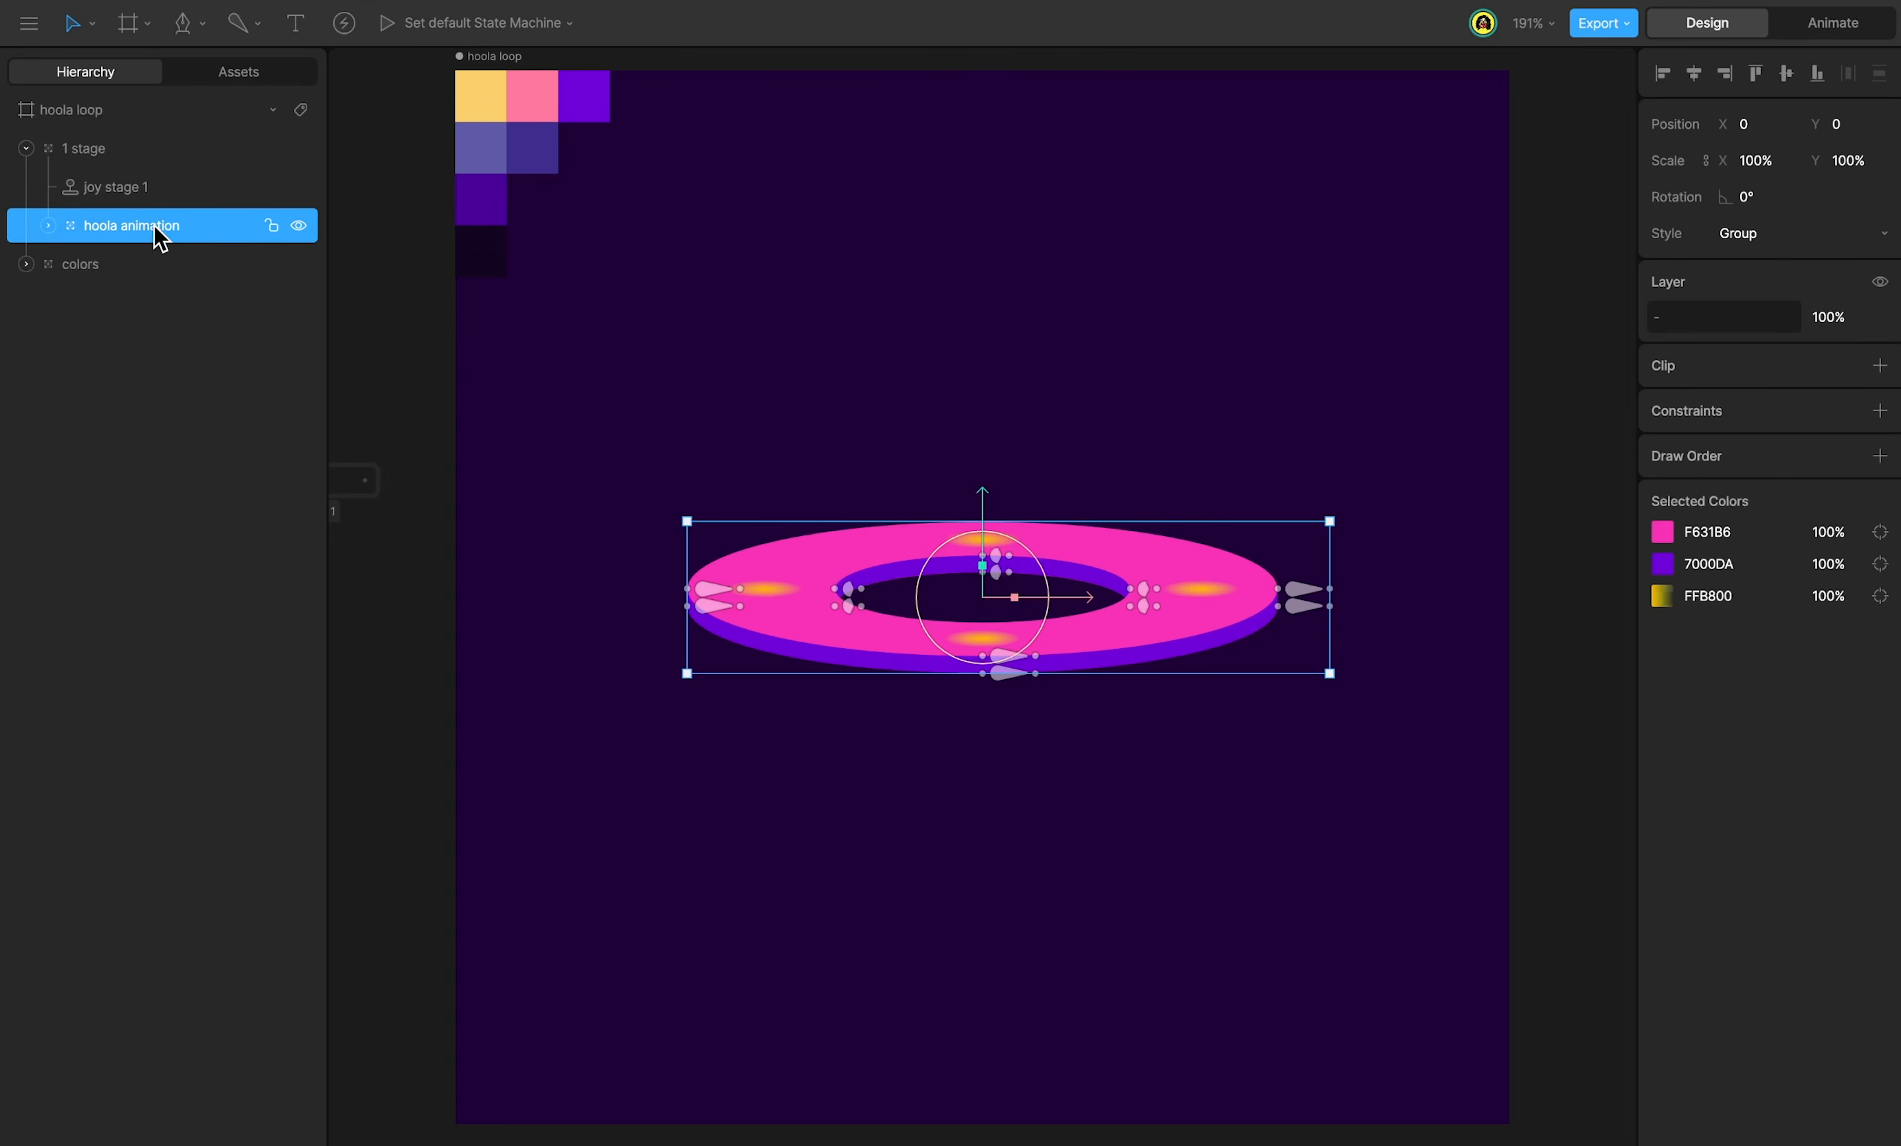
pyautogui.doubleClick(154, 225)
pyautogui.write('1 stage animation')
pyautogui.press('Return')
# Prefix the front side and up scale items inside 1 stage animation with "1".
pyautogui.click(49, 224)
pyautogui.doubleClick(139, 264)
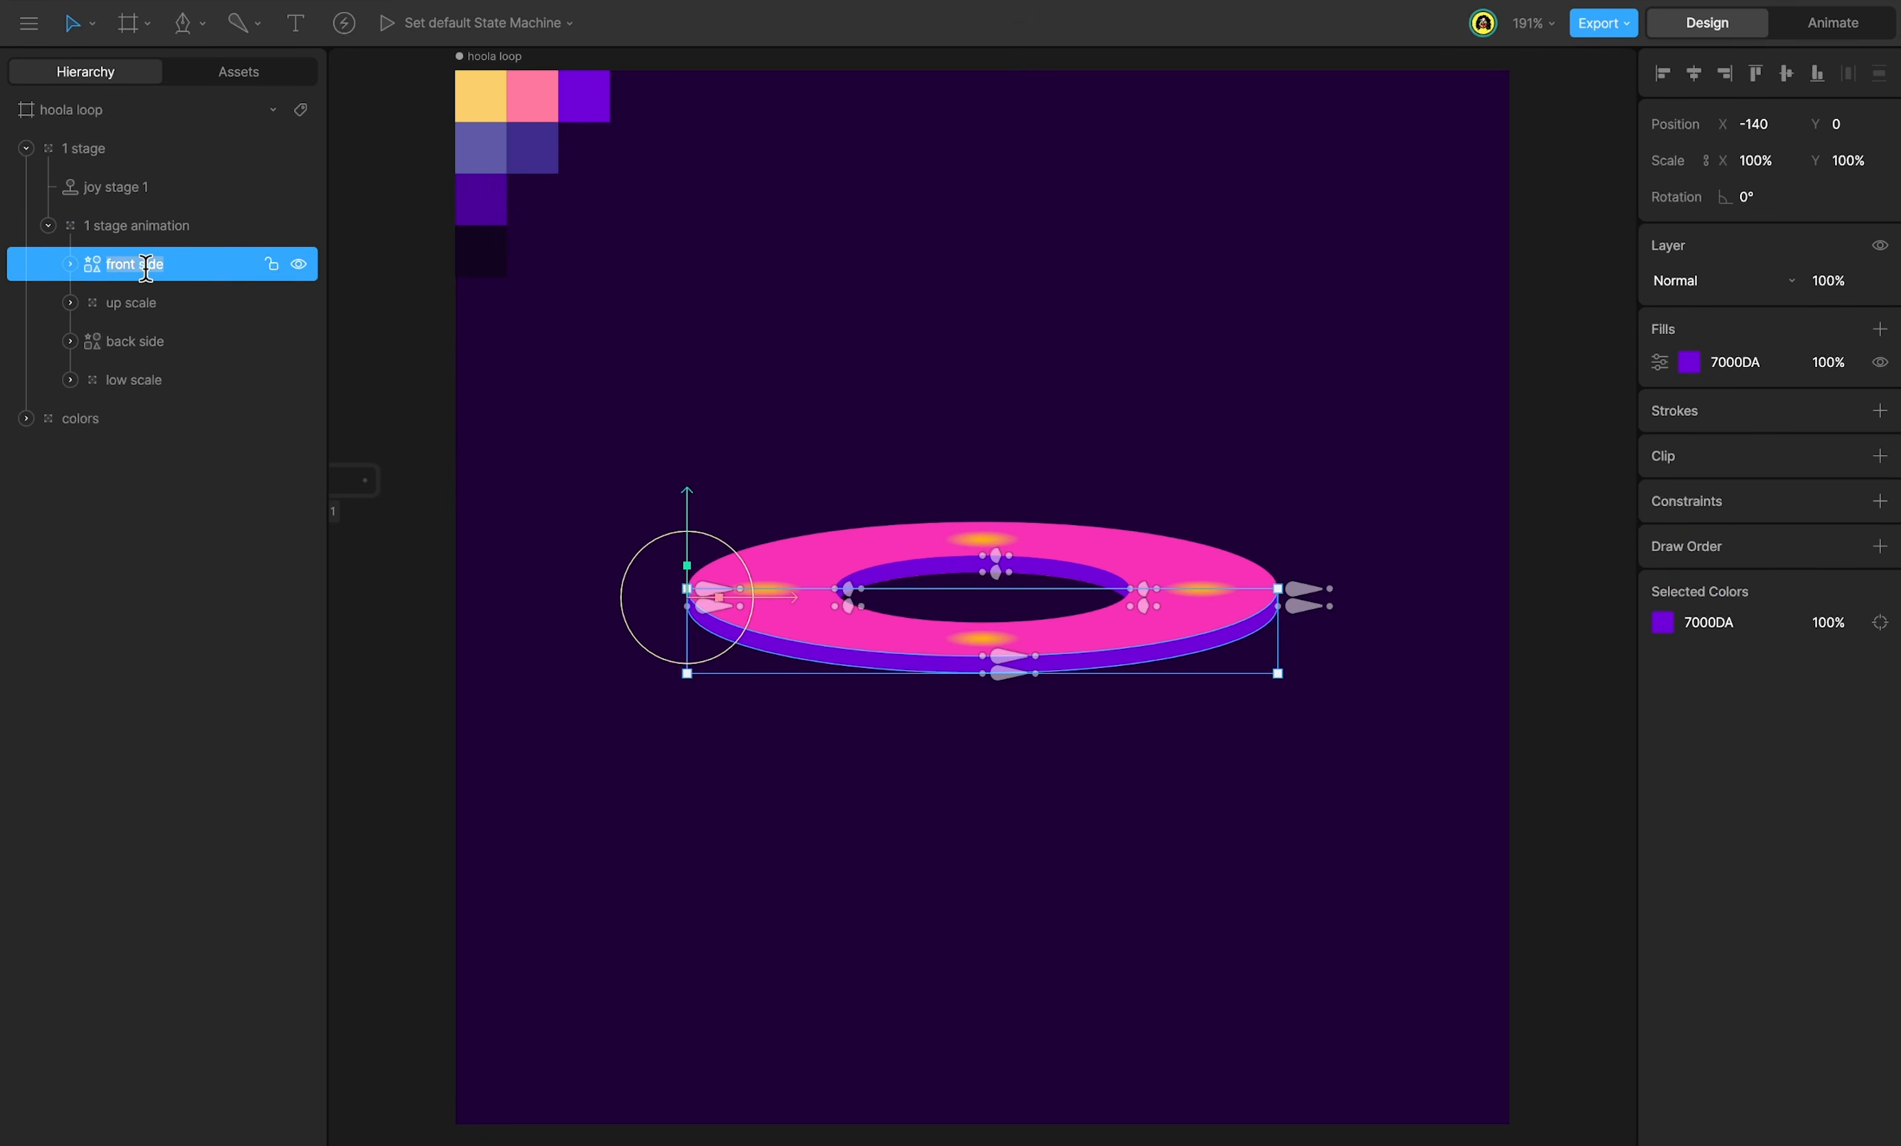
pyautogui.click(108, 262)
pyautogui.write('1')
pyautogui.doubleClick(159, 309)
pyautogui.click(111, 302)
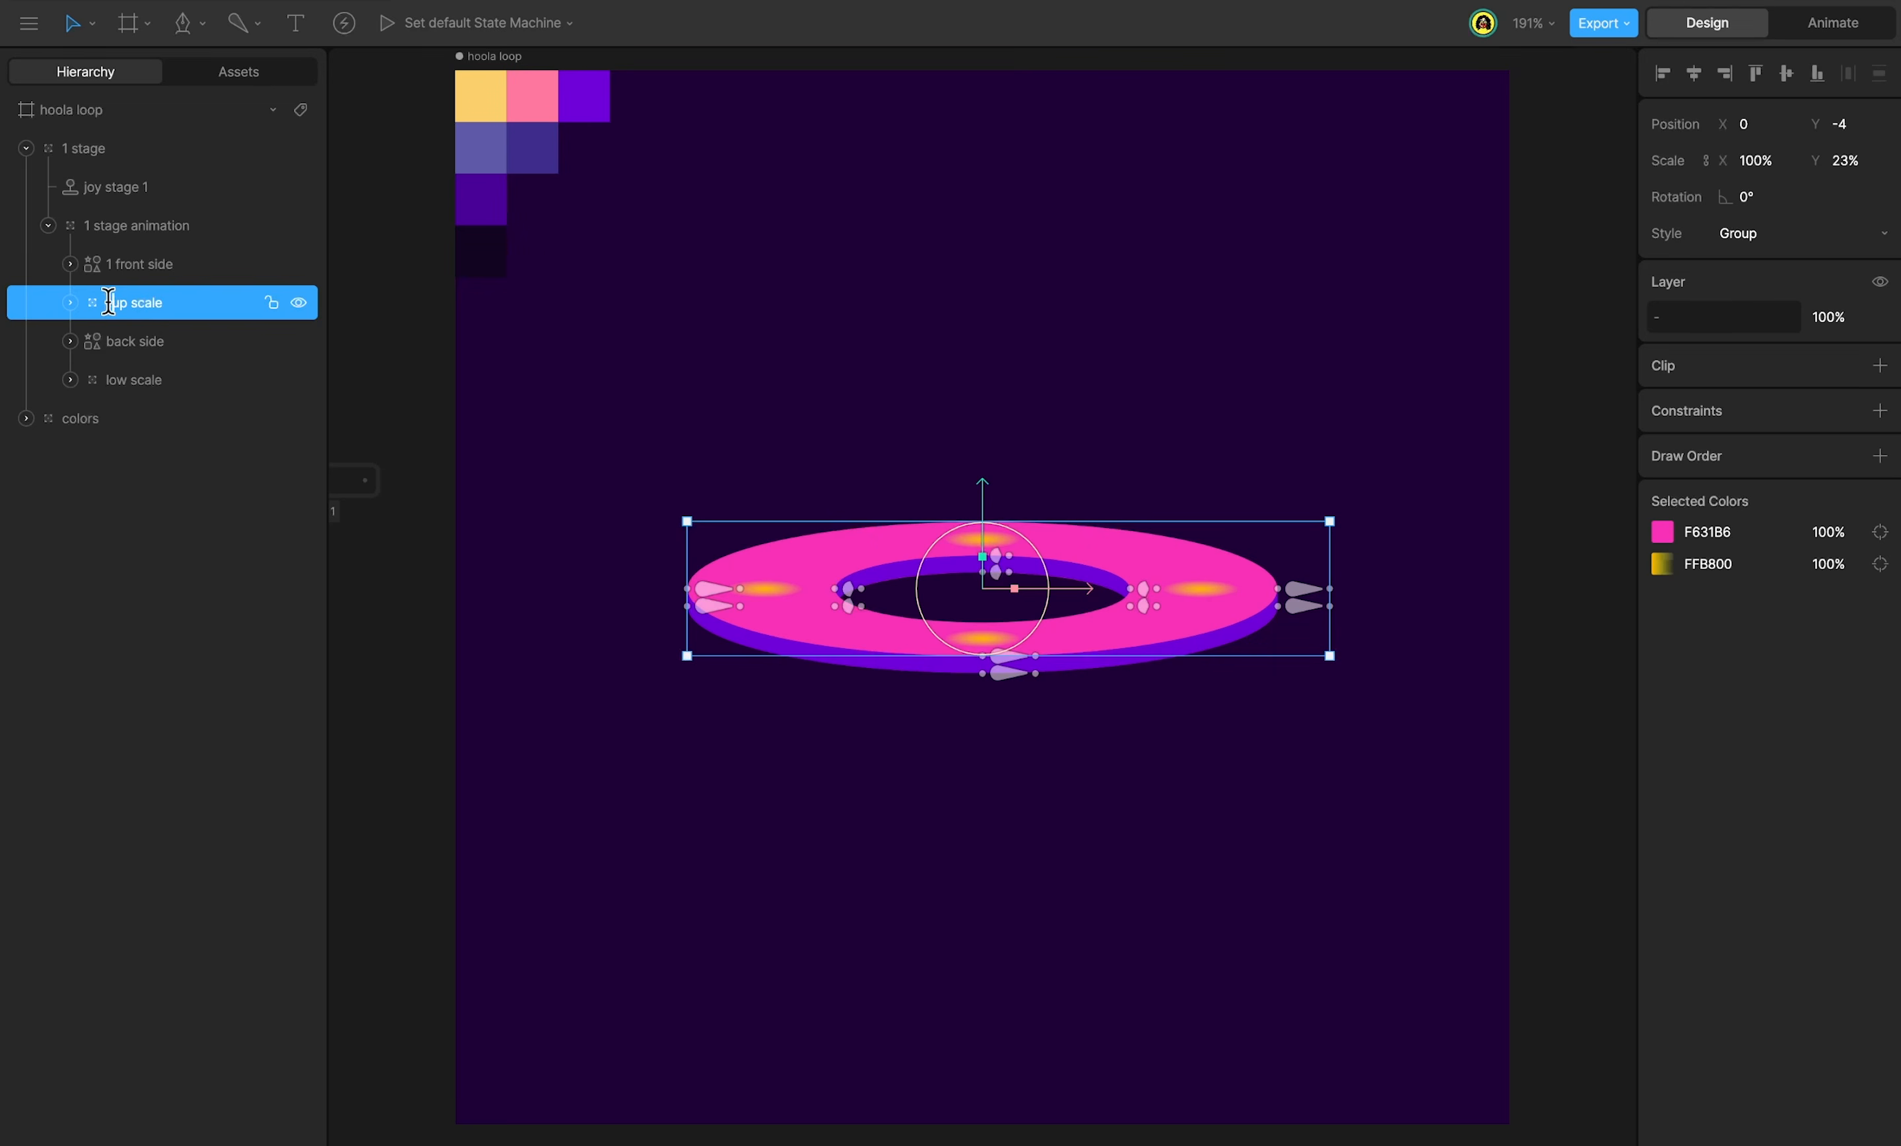
pyautogui.write('1')
# Delete the back side shape and rename the low scale group as "1 low scale".
pyautogui.click(119, 342)
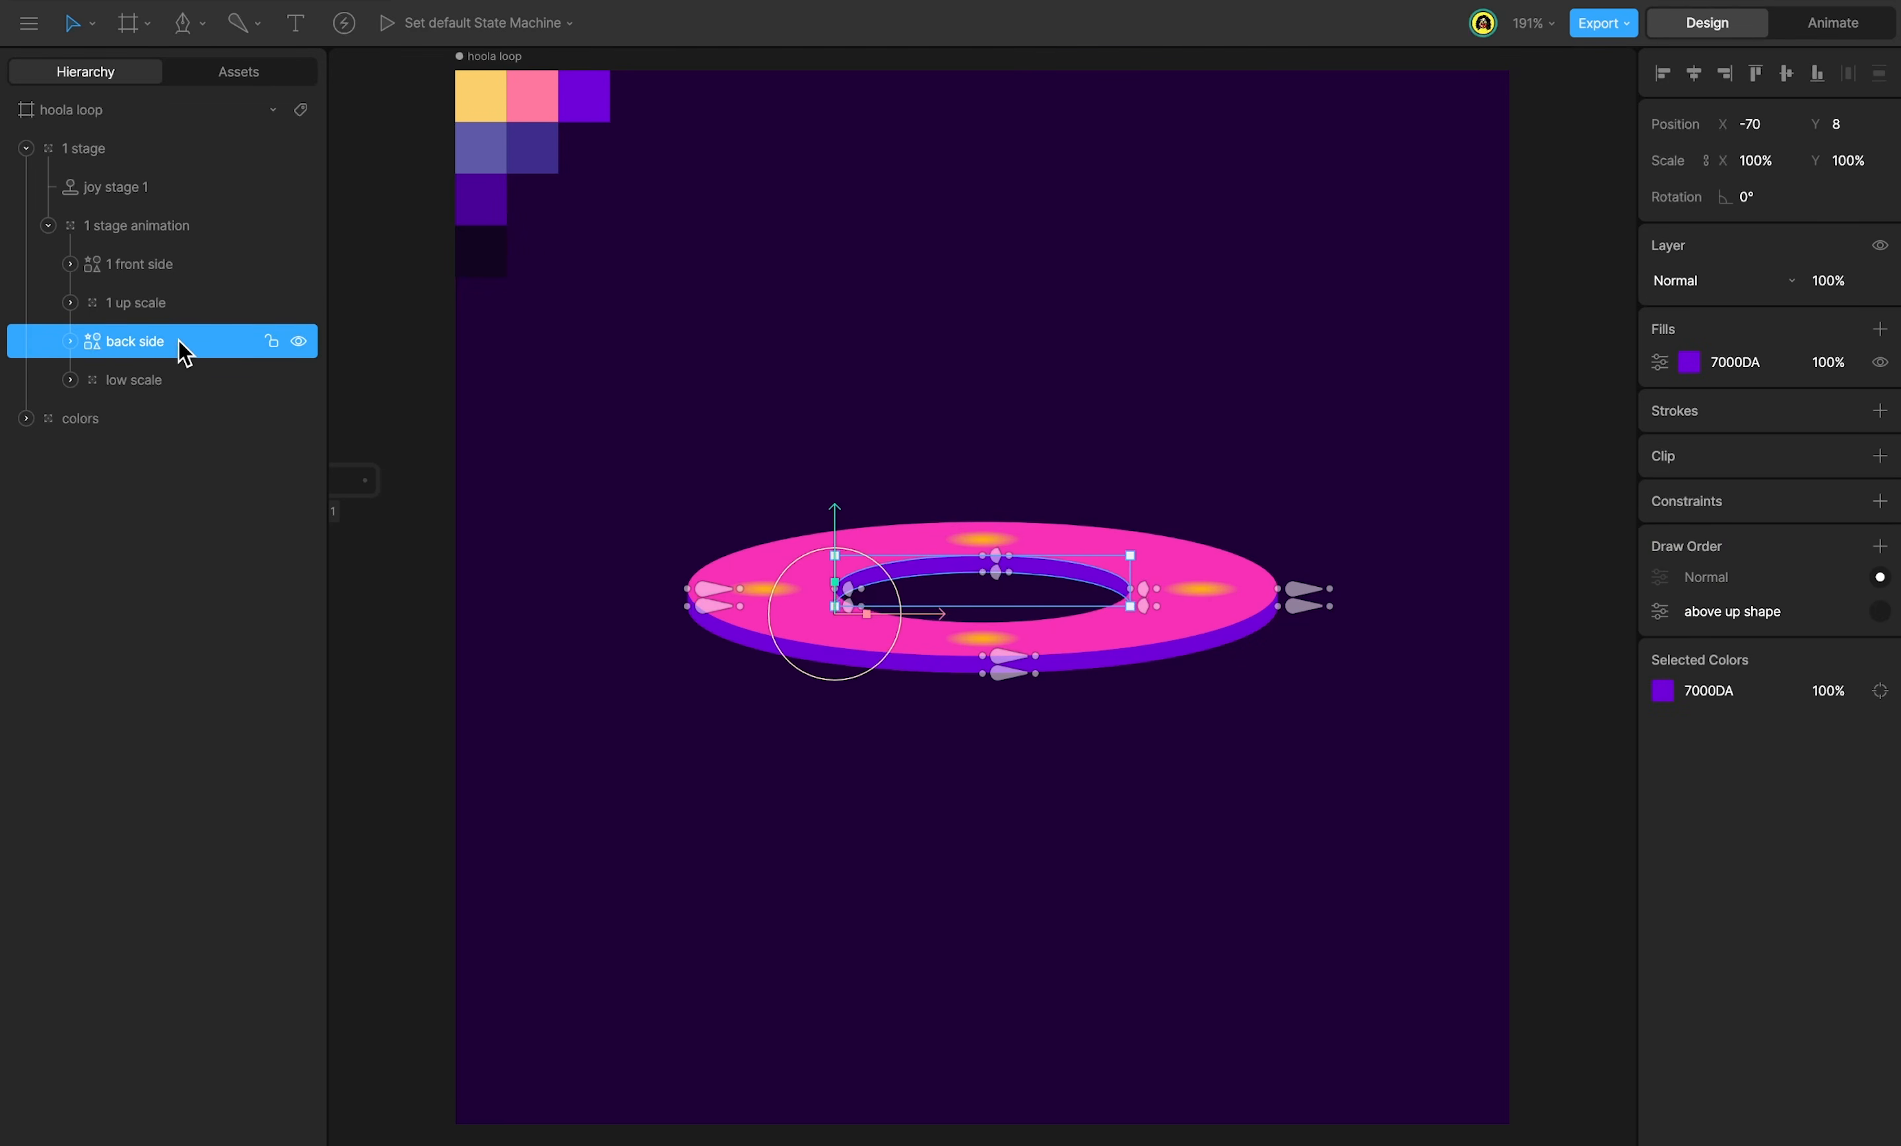
pyautogui.press('Delete')
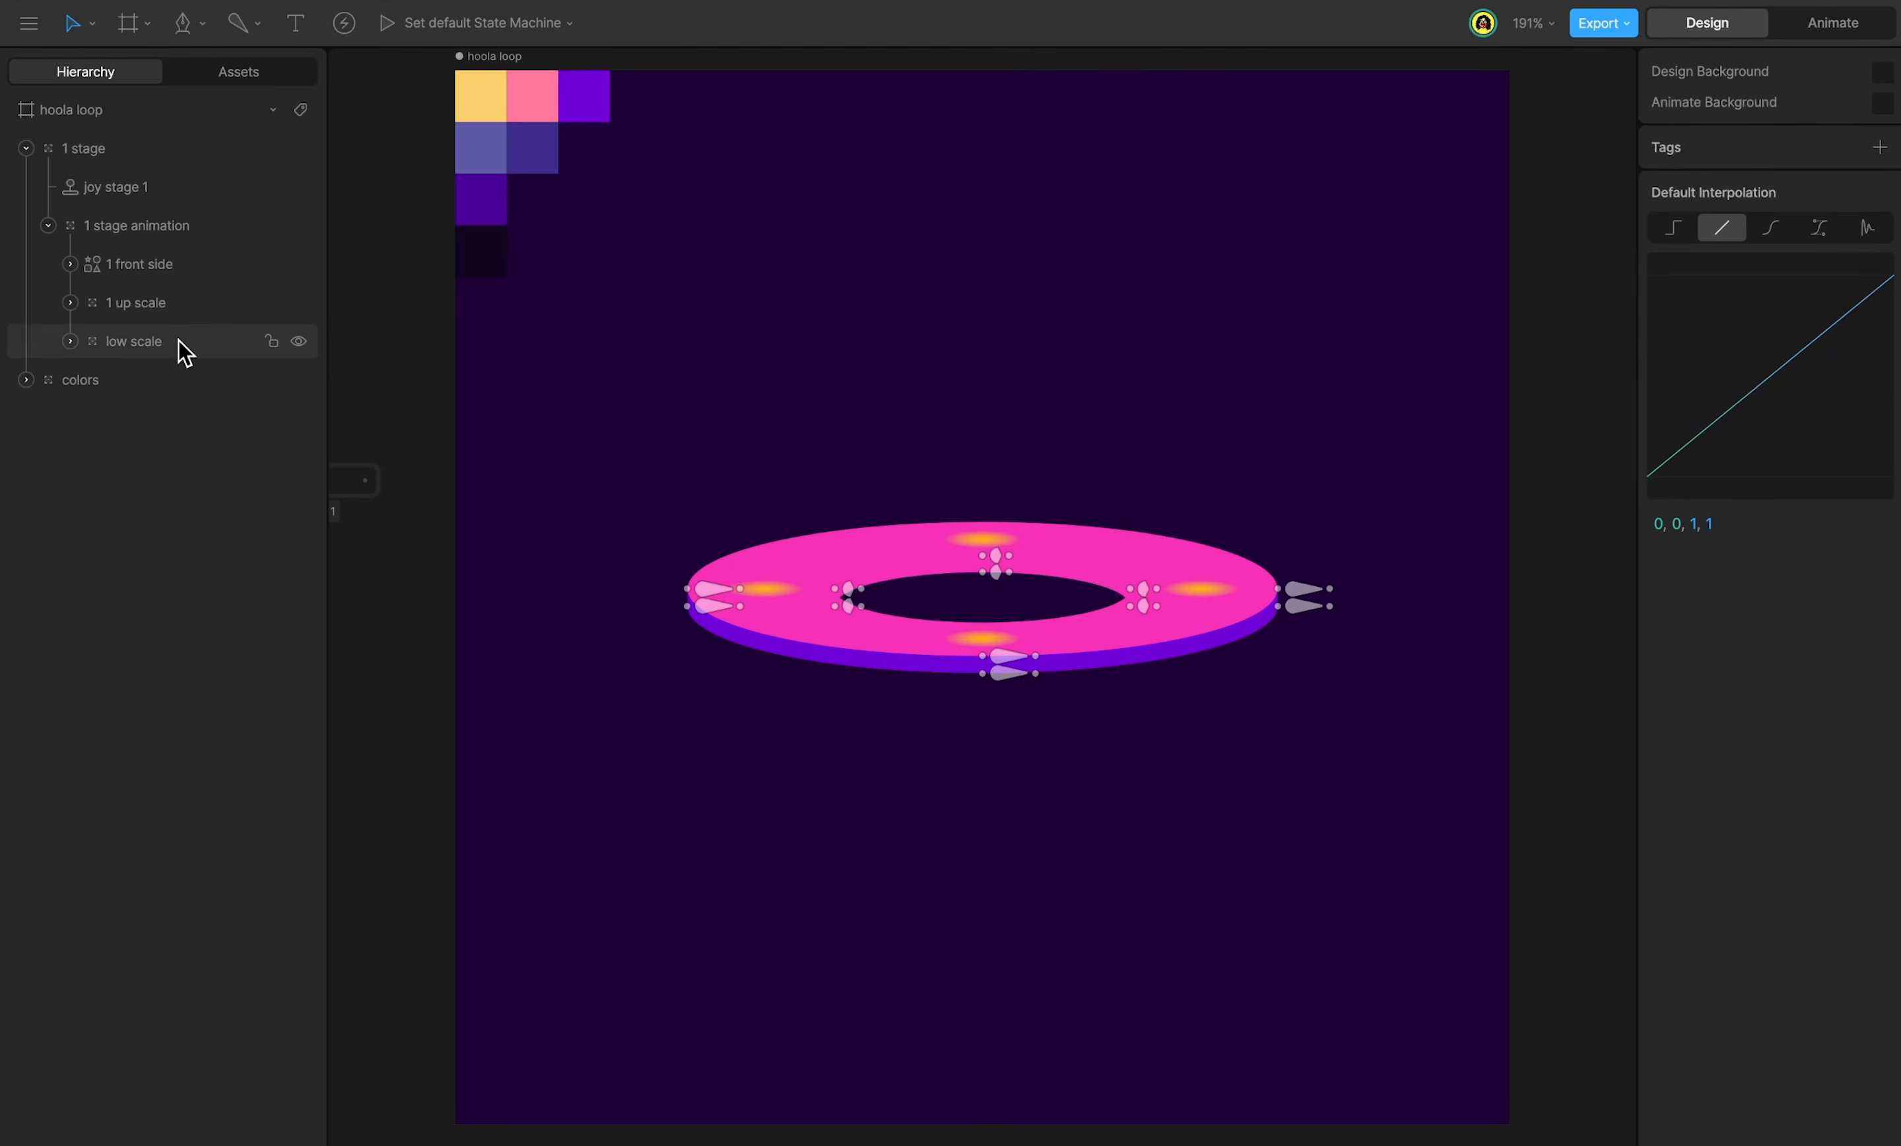
pyautogui.doubleClick(118, 342)
pyautogui.click(106, 345)
pyautogui.write('1')
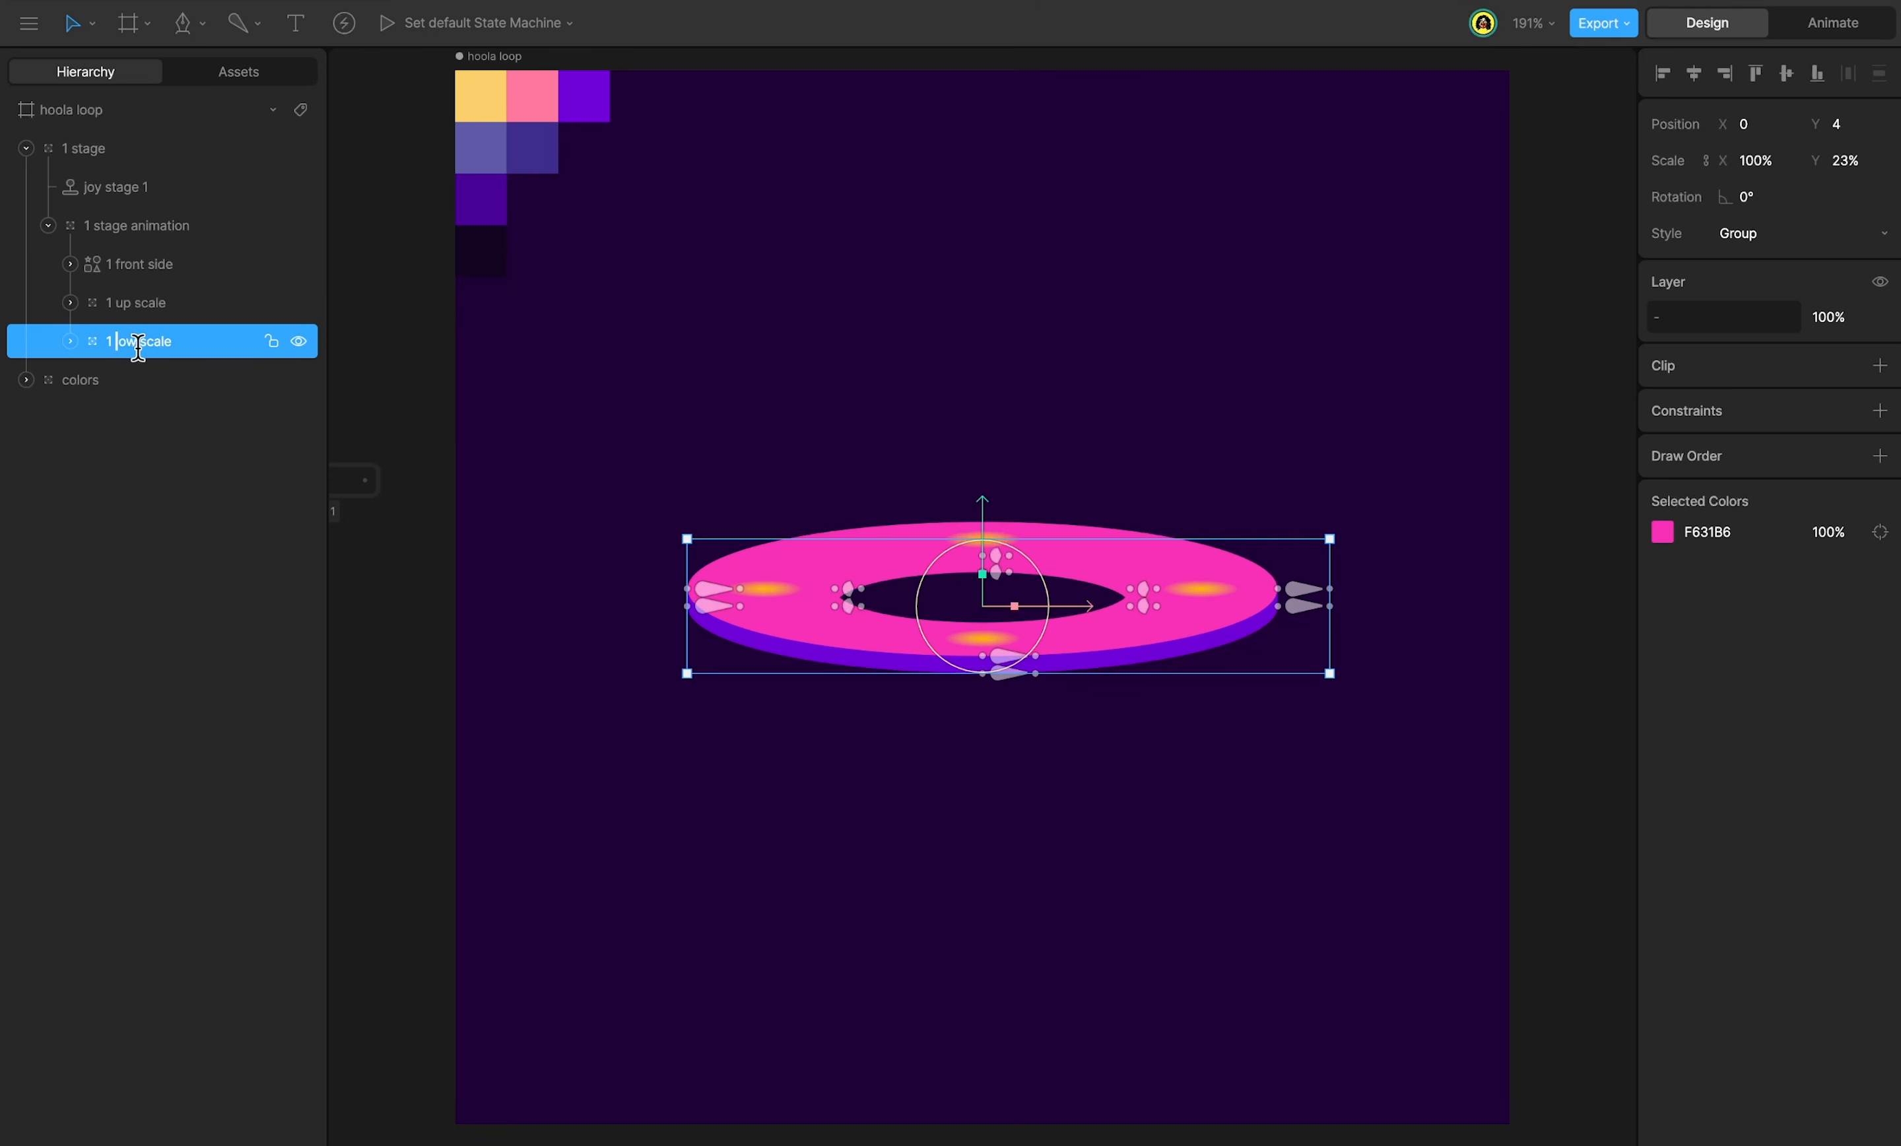
# Delete low bones back from the 1 low scale group and rename low bones front as "1 low bones".
pyautogui.click(70, 342)
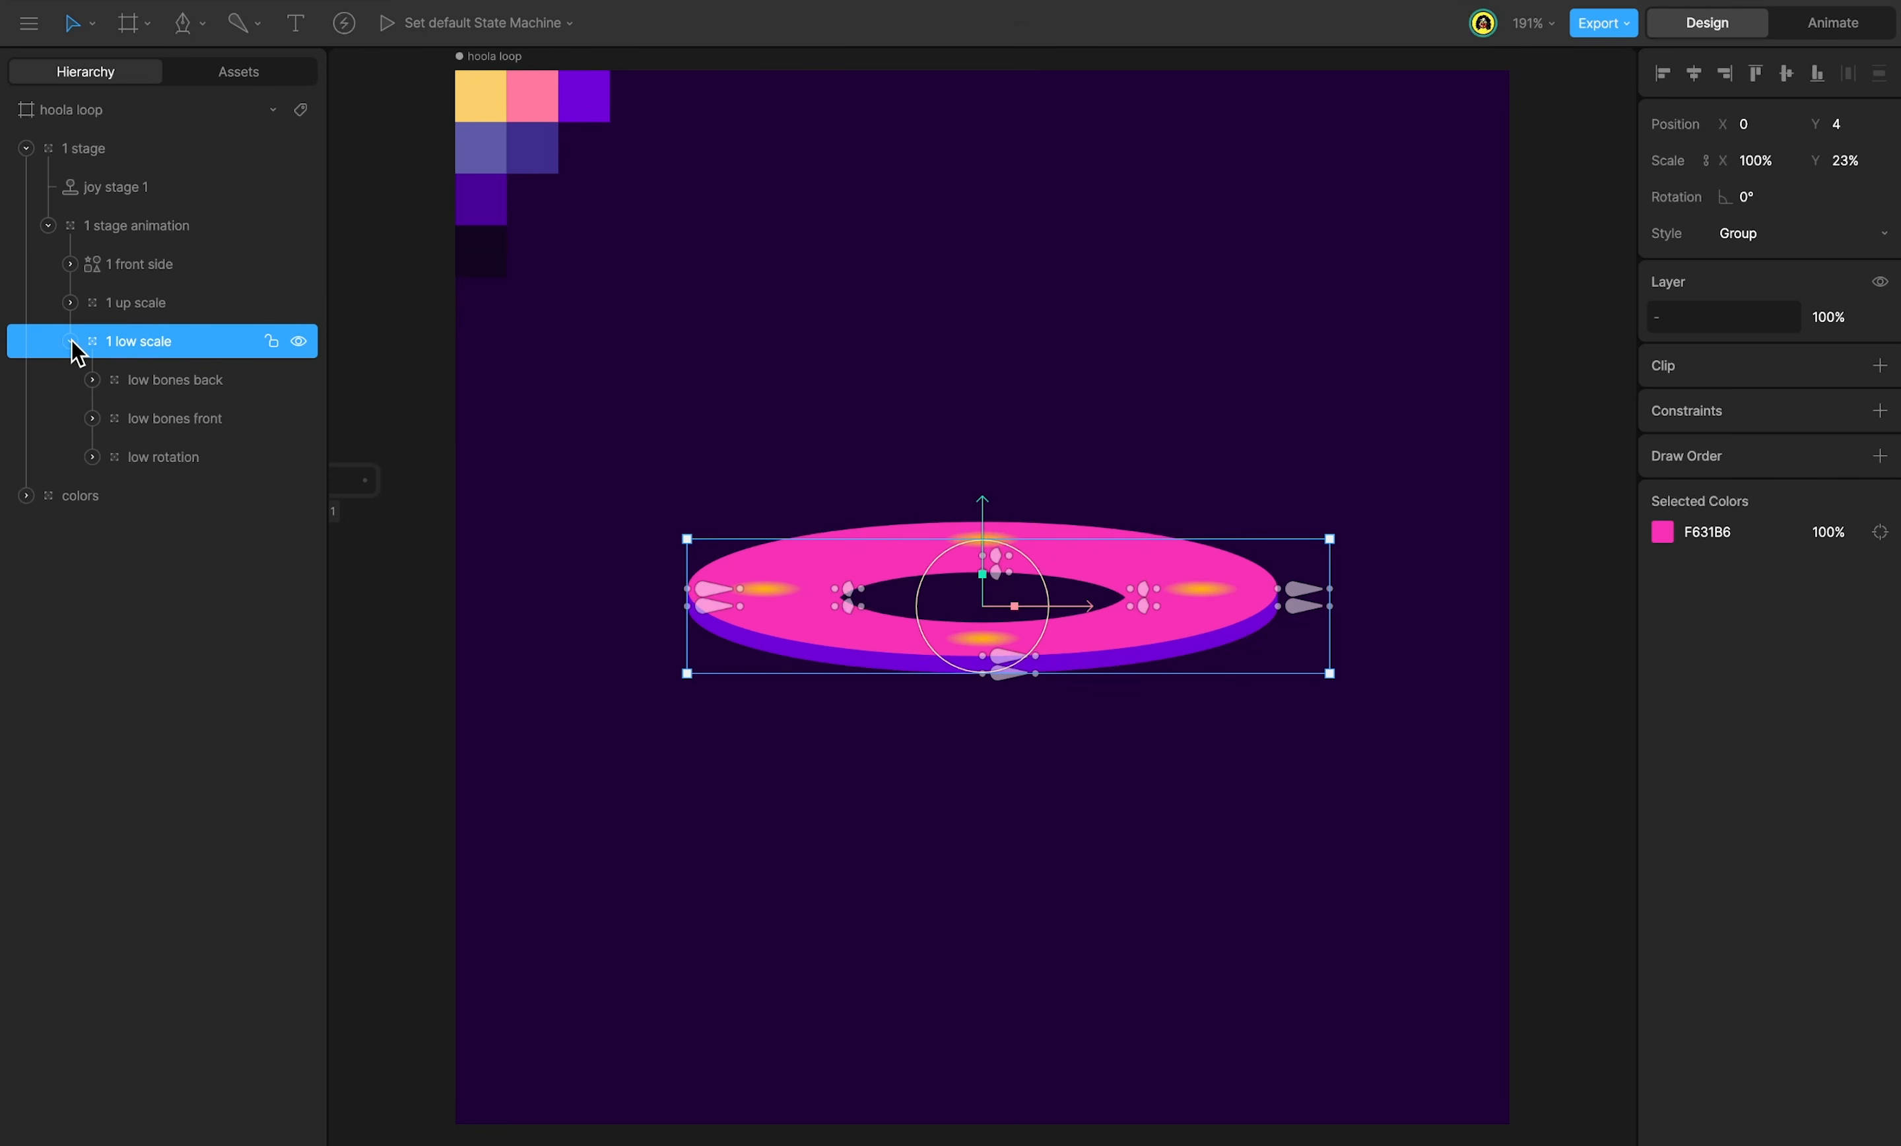
pyautogui.click(140, 389)
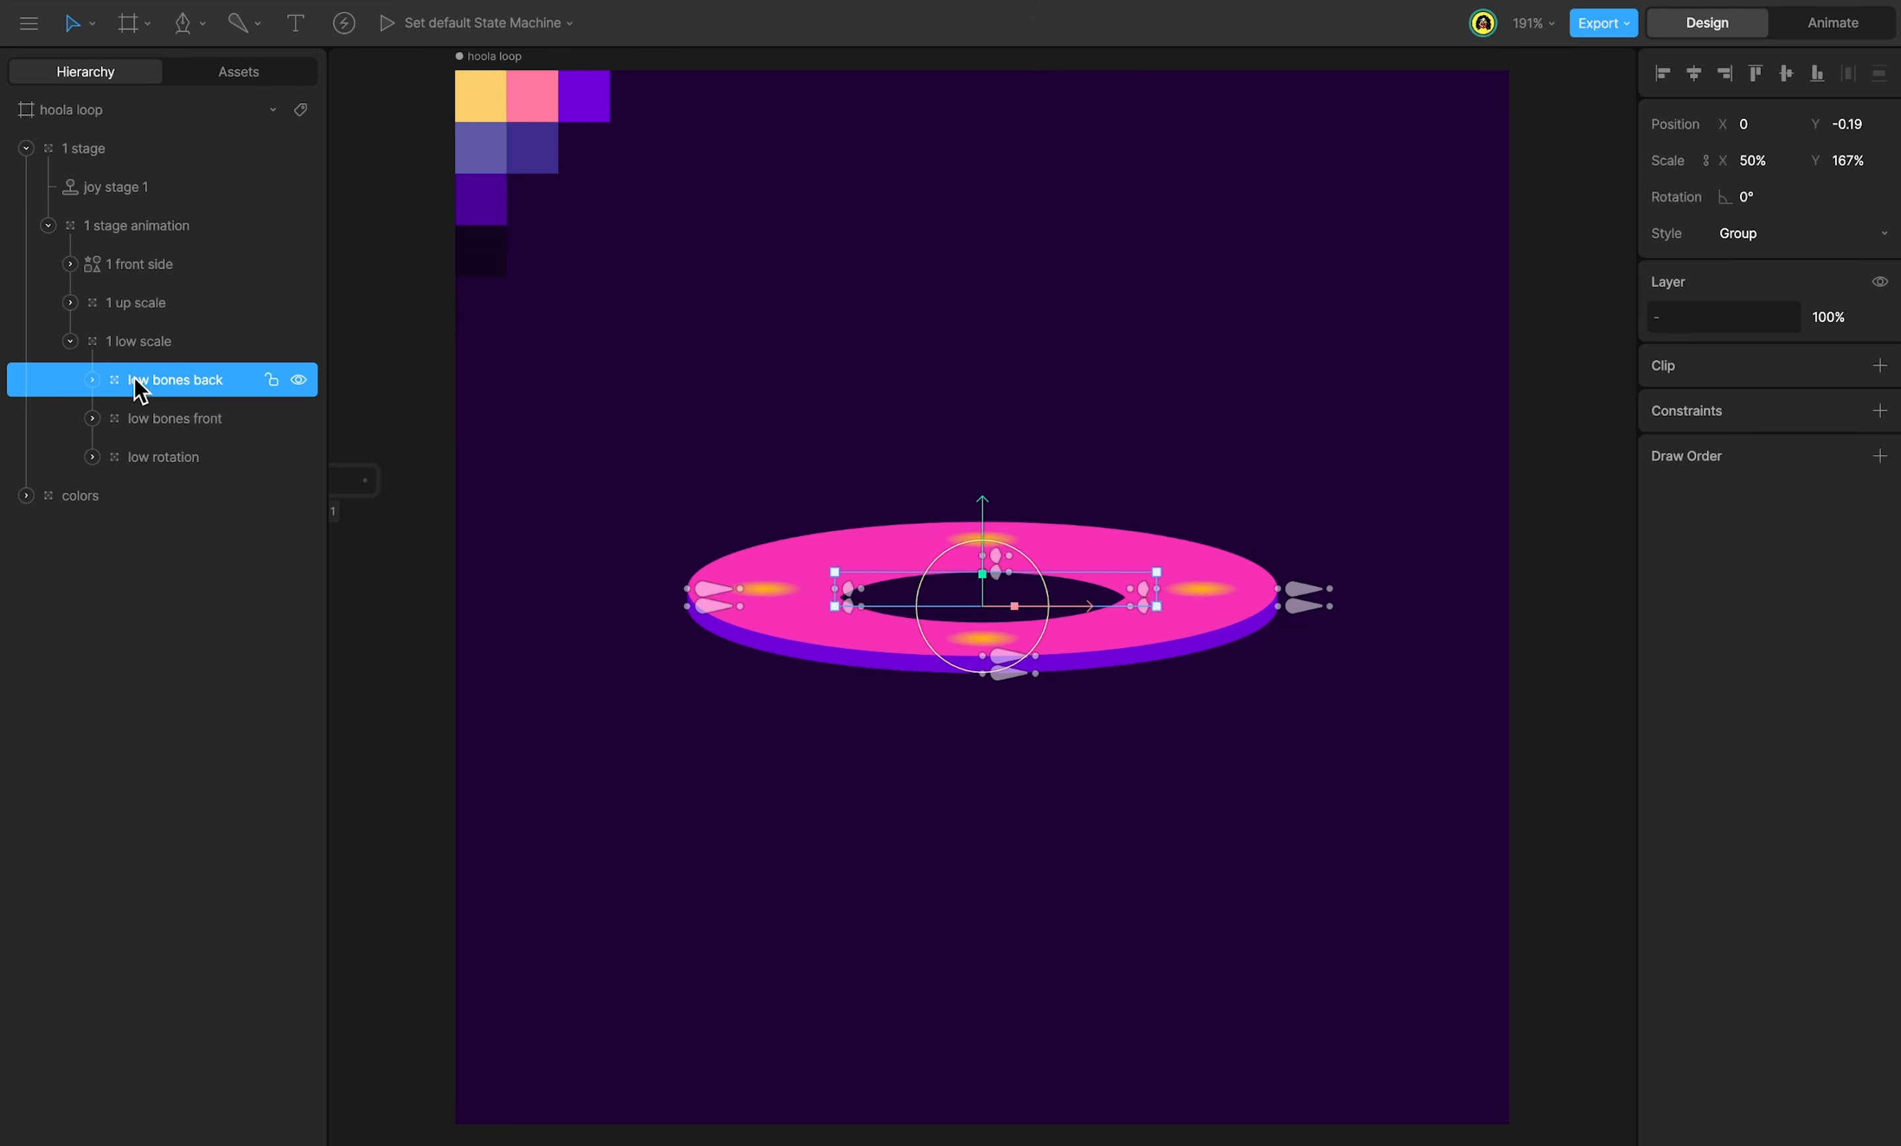
pyautogui.press('Delete')
pyautogui.doubleClick(202, 391)
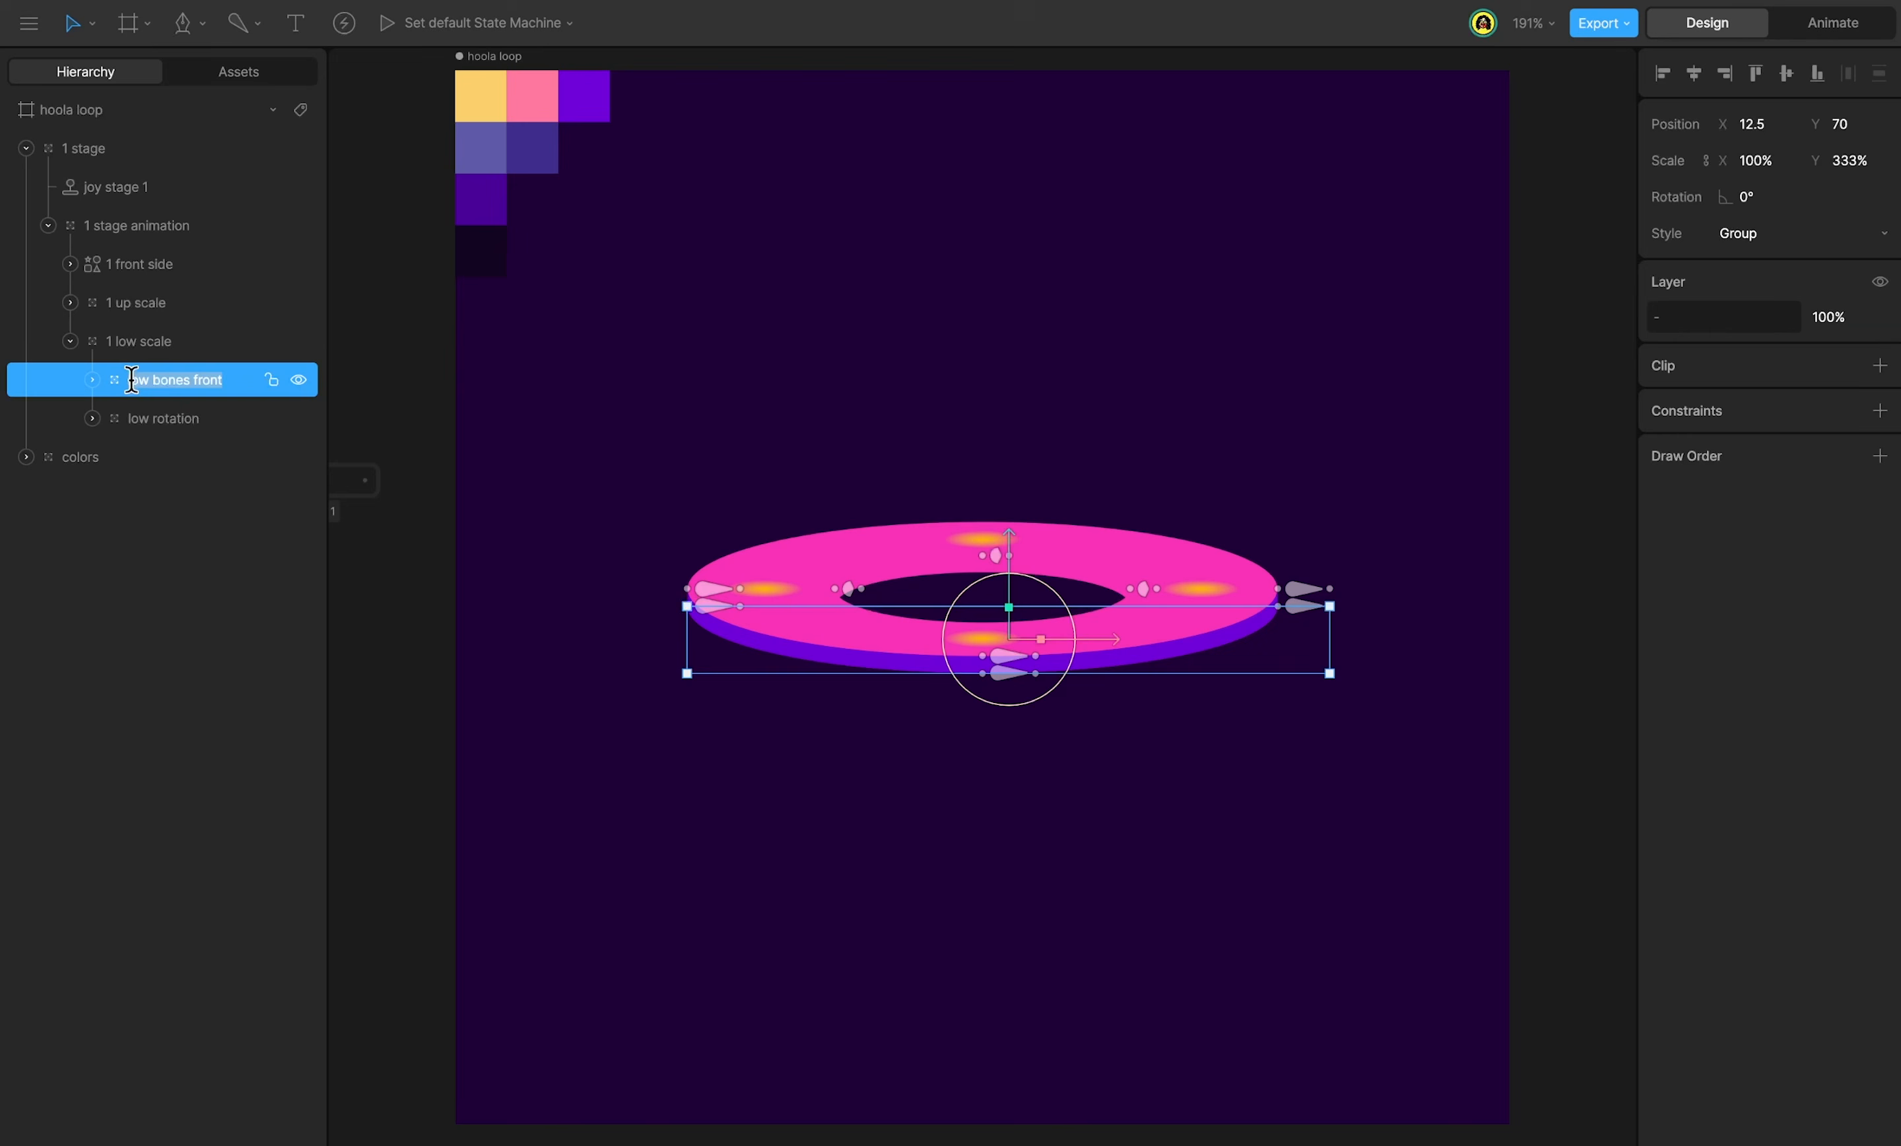
pyautogui.click(130, 379)
pyautogui.write('1')
pyautogui.click(233, 379)
pyautogui.press('BackSpace')
pyautogui.press('BackSpace')
pyautogui.press('BackSpace')
pyautogui.press('BackSpace')
pyautogui.press('BackSpace')
pyautogui.press('BackSpace')
# Rename the low rotation group as "1 low rotation".
pyautogui.doubleClick(178, 417)
pyautogui.click(131, 417)
pyautogui.write('1')
pyautogui.click(224, 386)
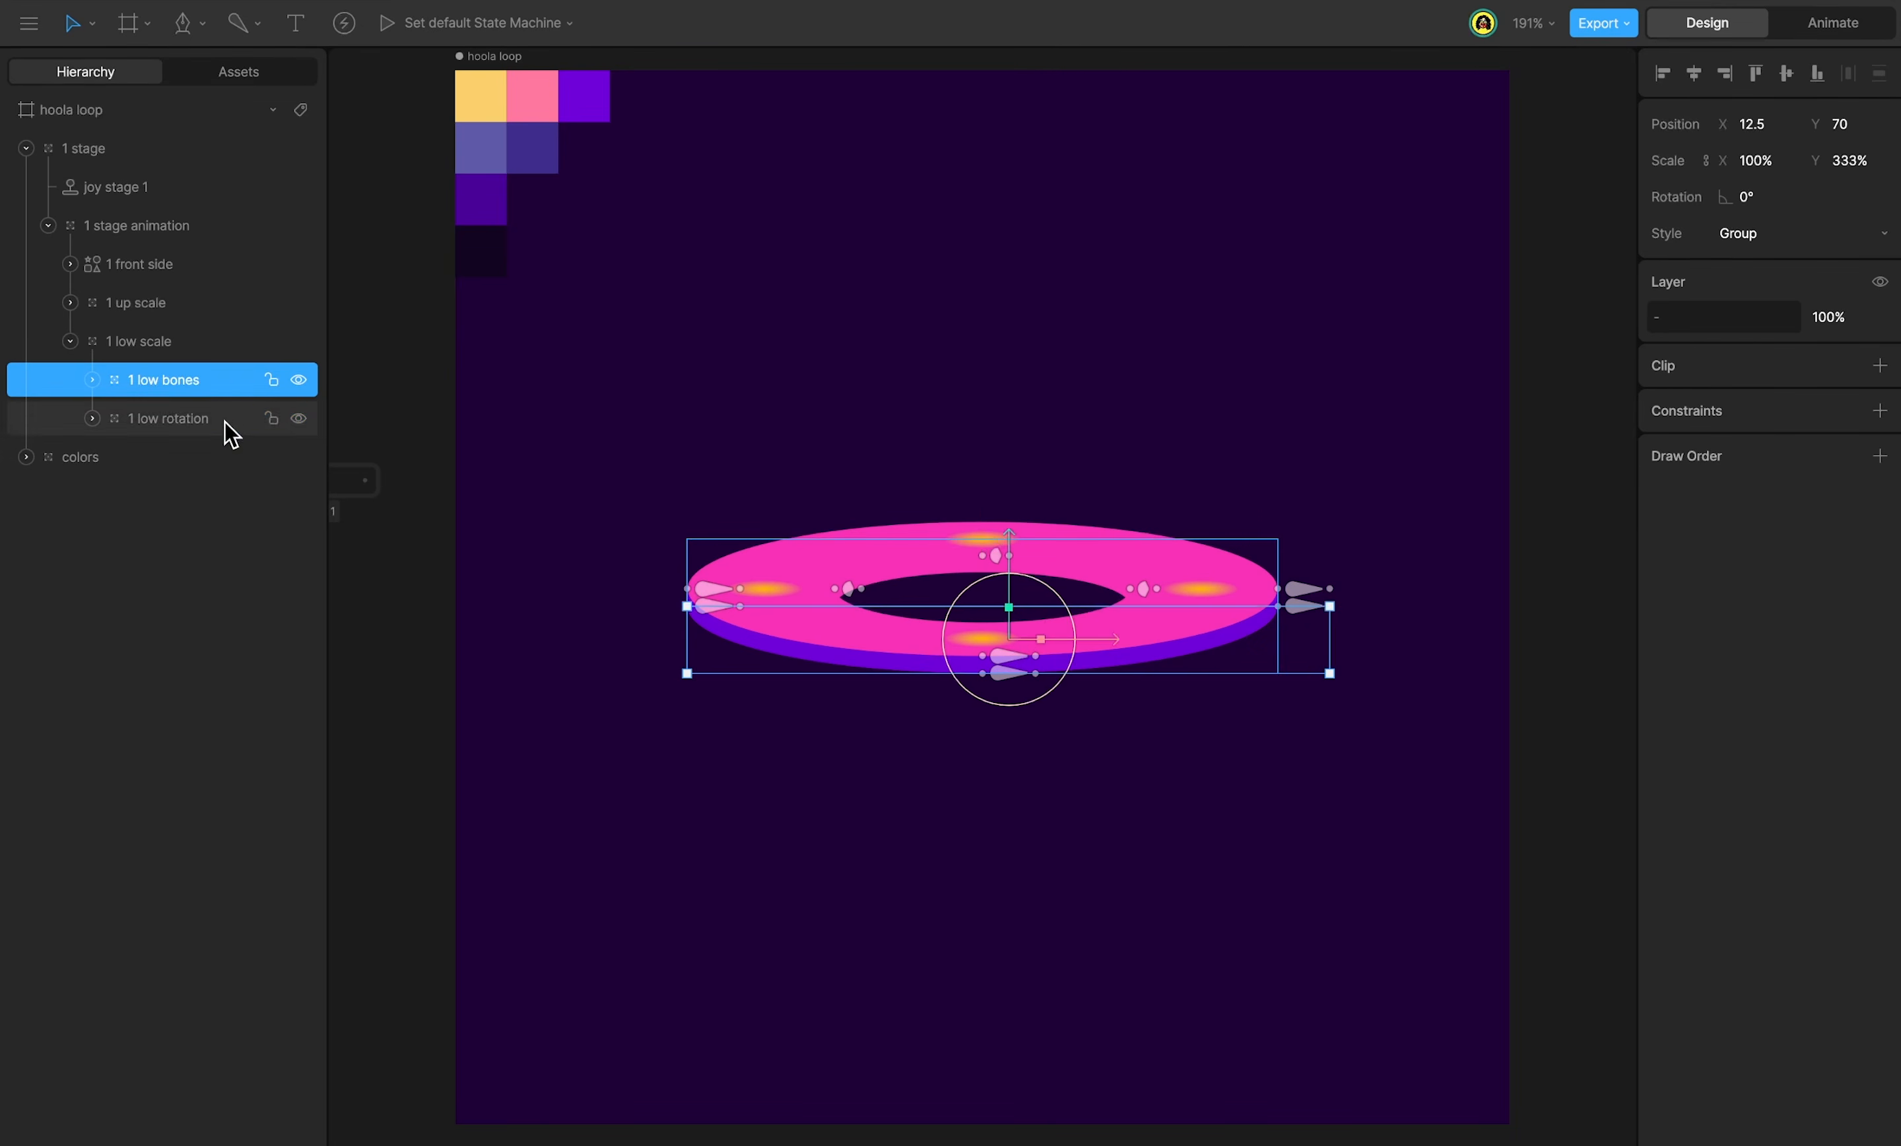
pyautogui.click(226, 427)
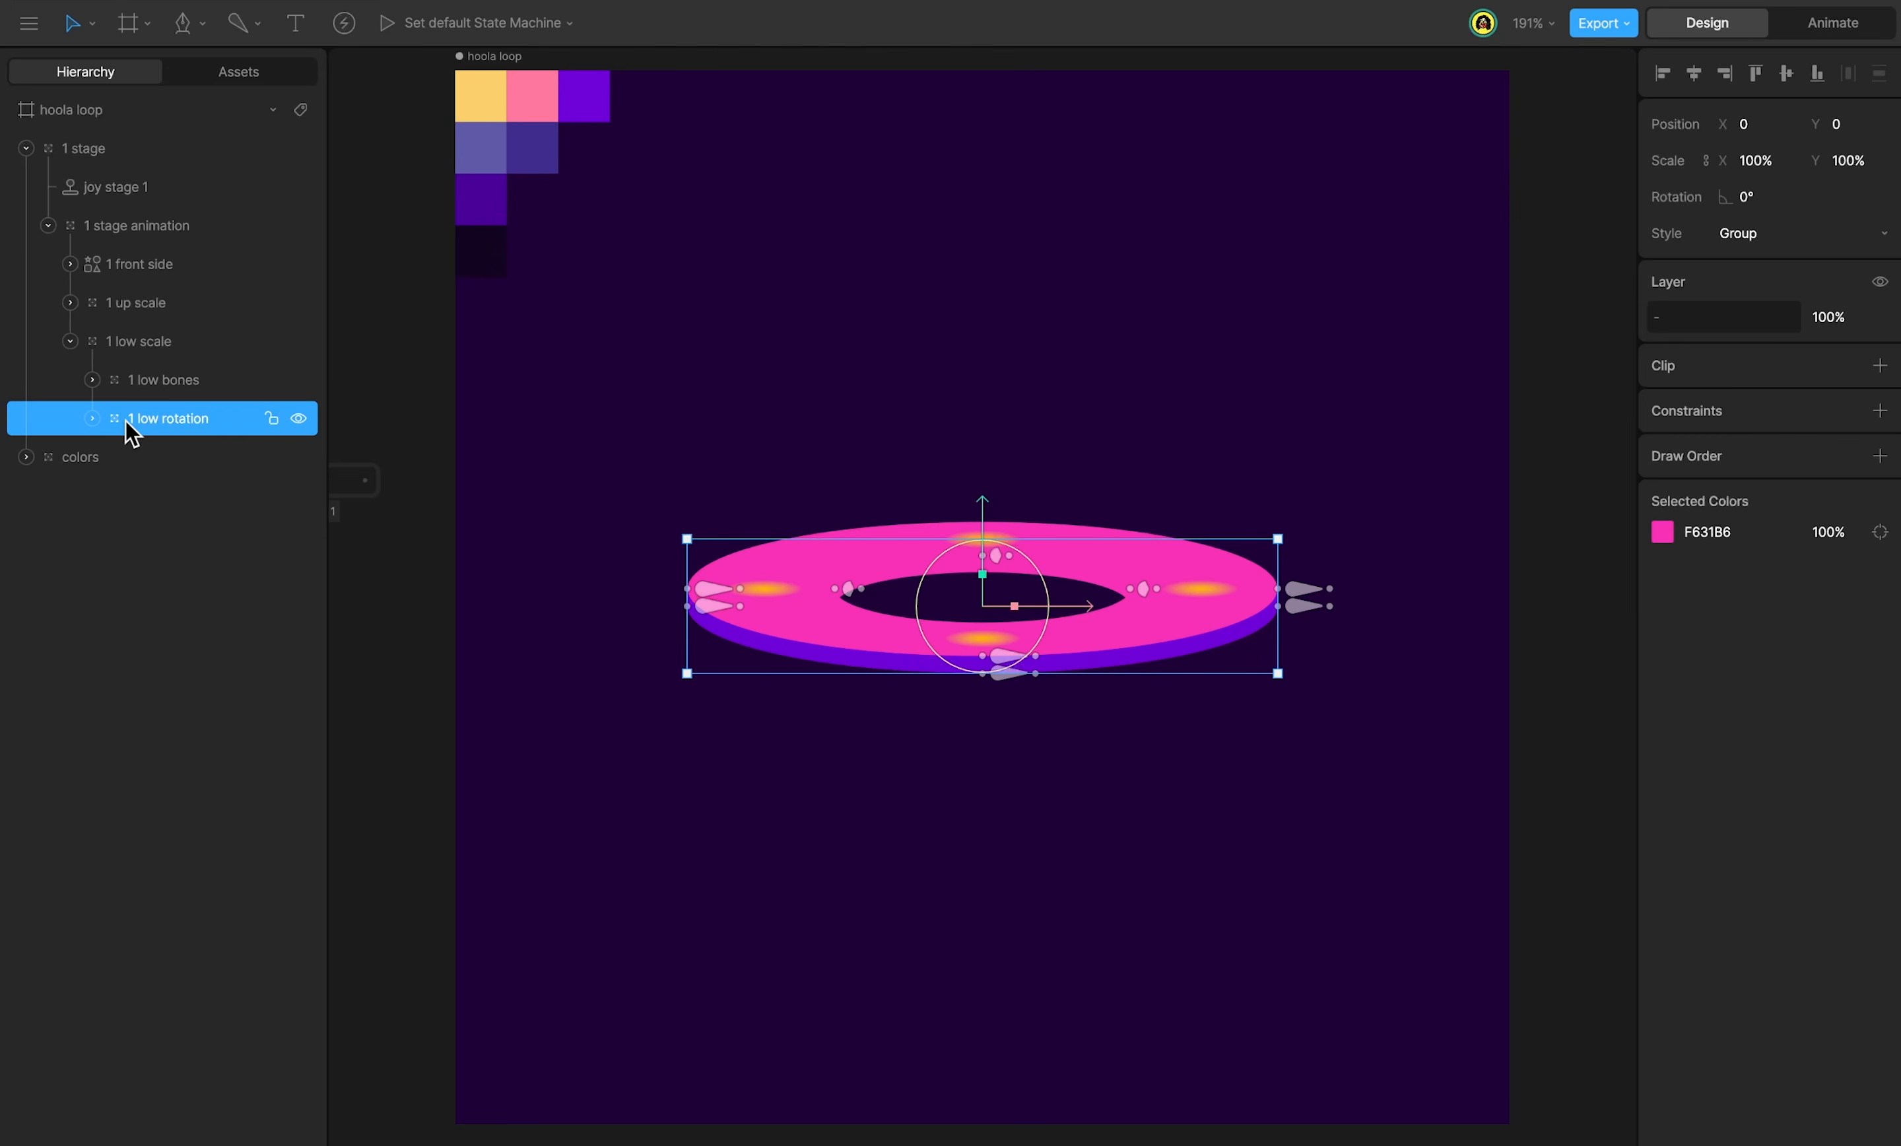
# Delete the inner hole path from low shape in the 1 low rotation group.
pyautogui.click(92, 418)
pyautogui.click(114, 456)
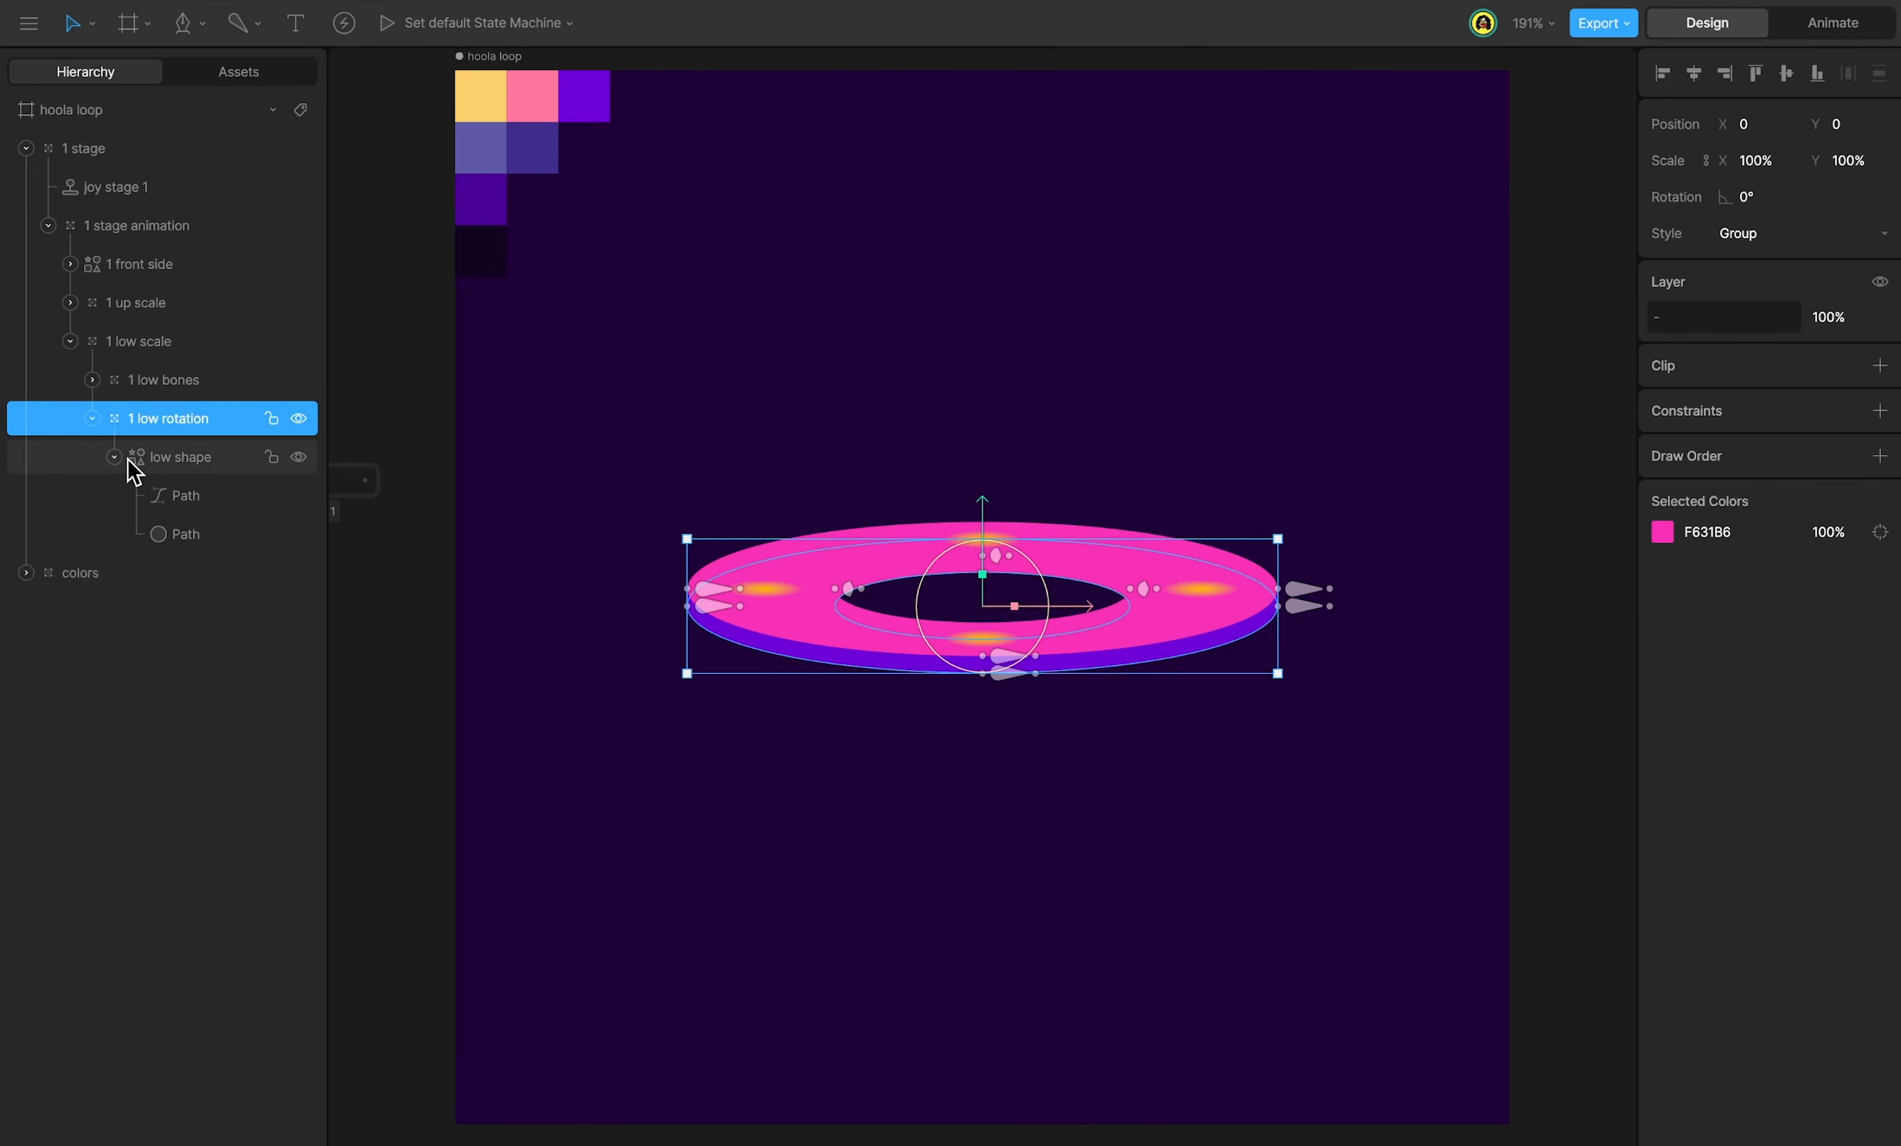
pyautogui.click(212, 498)
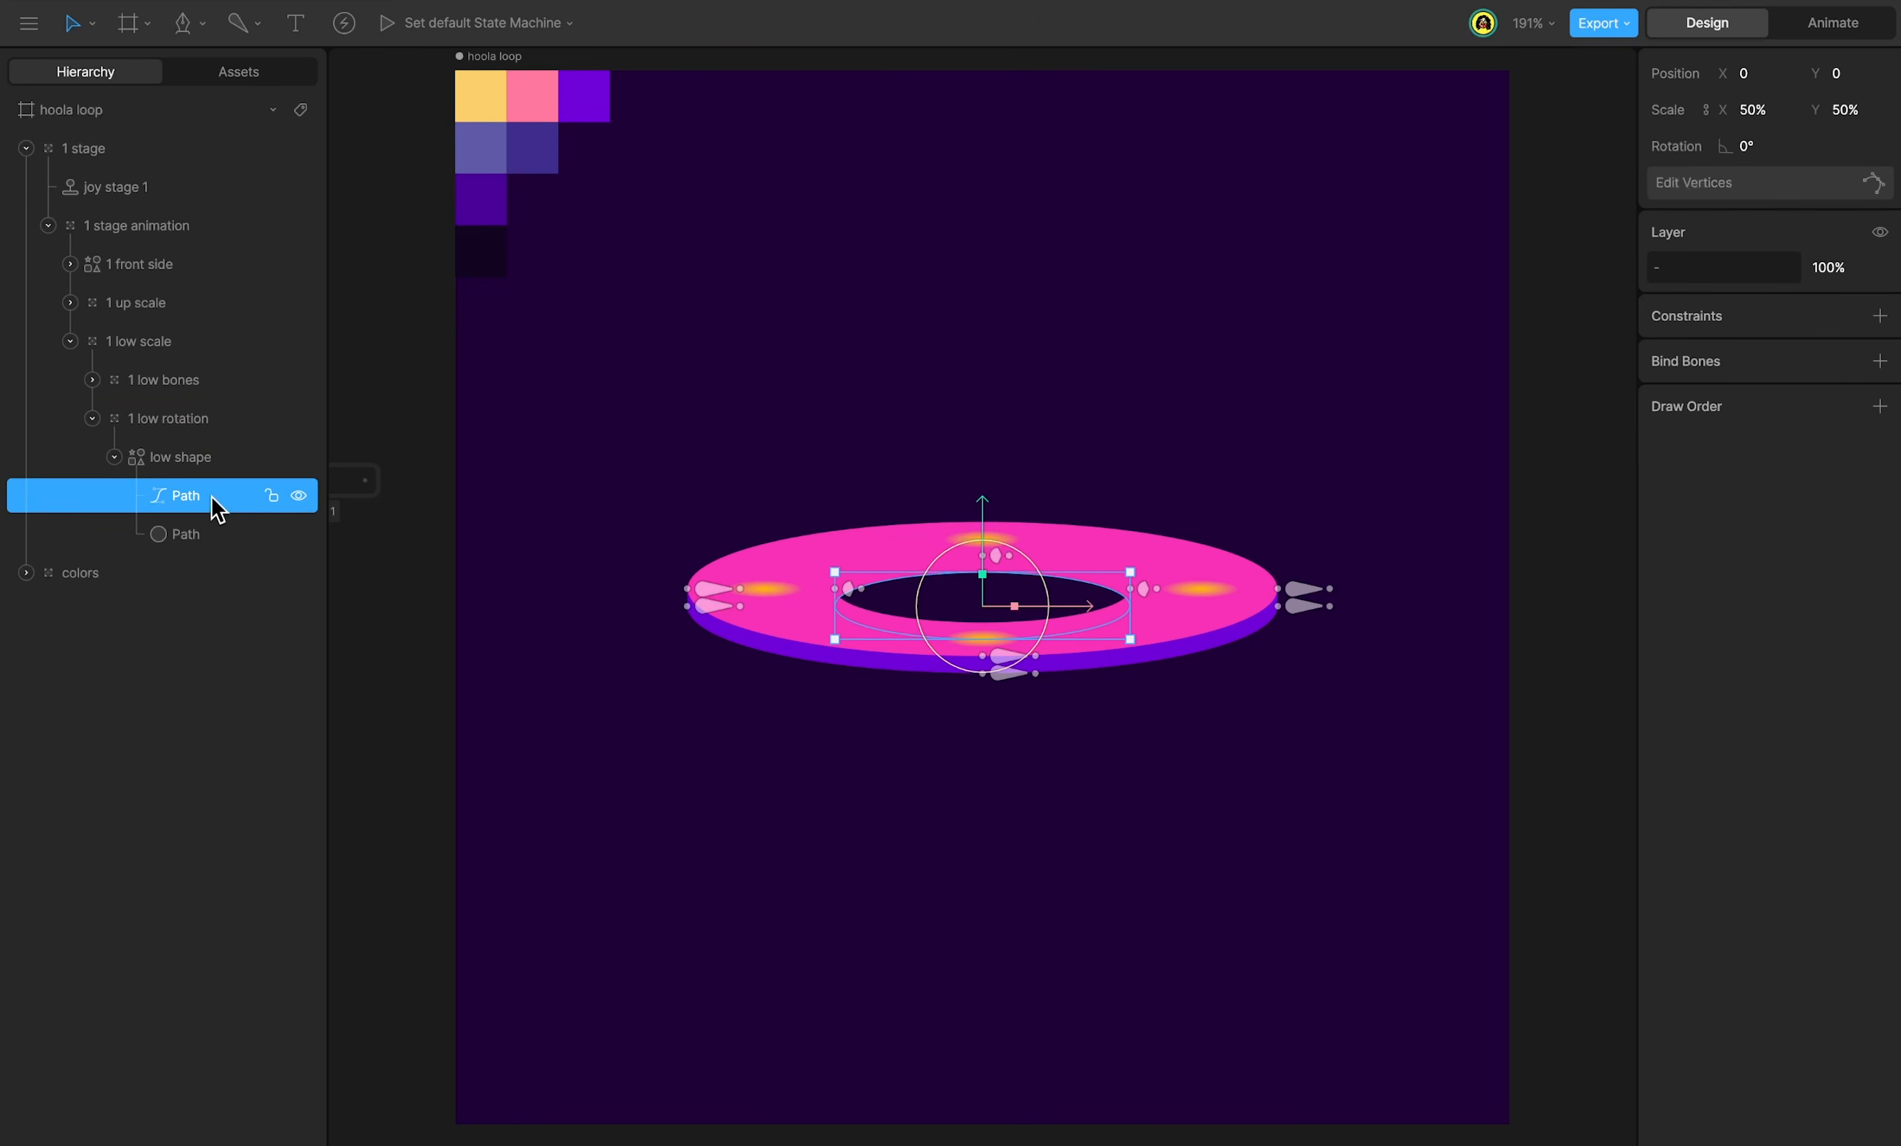
pyautogui.press('Delete')
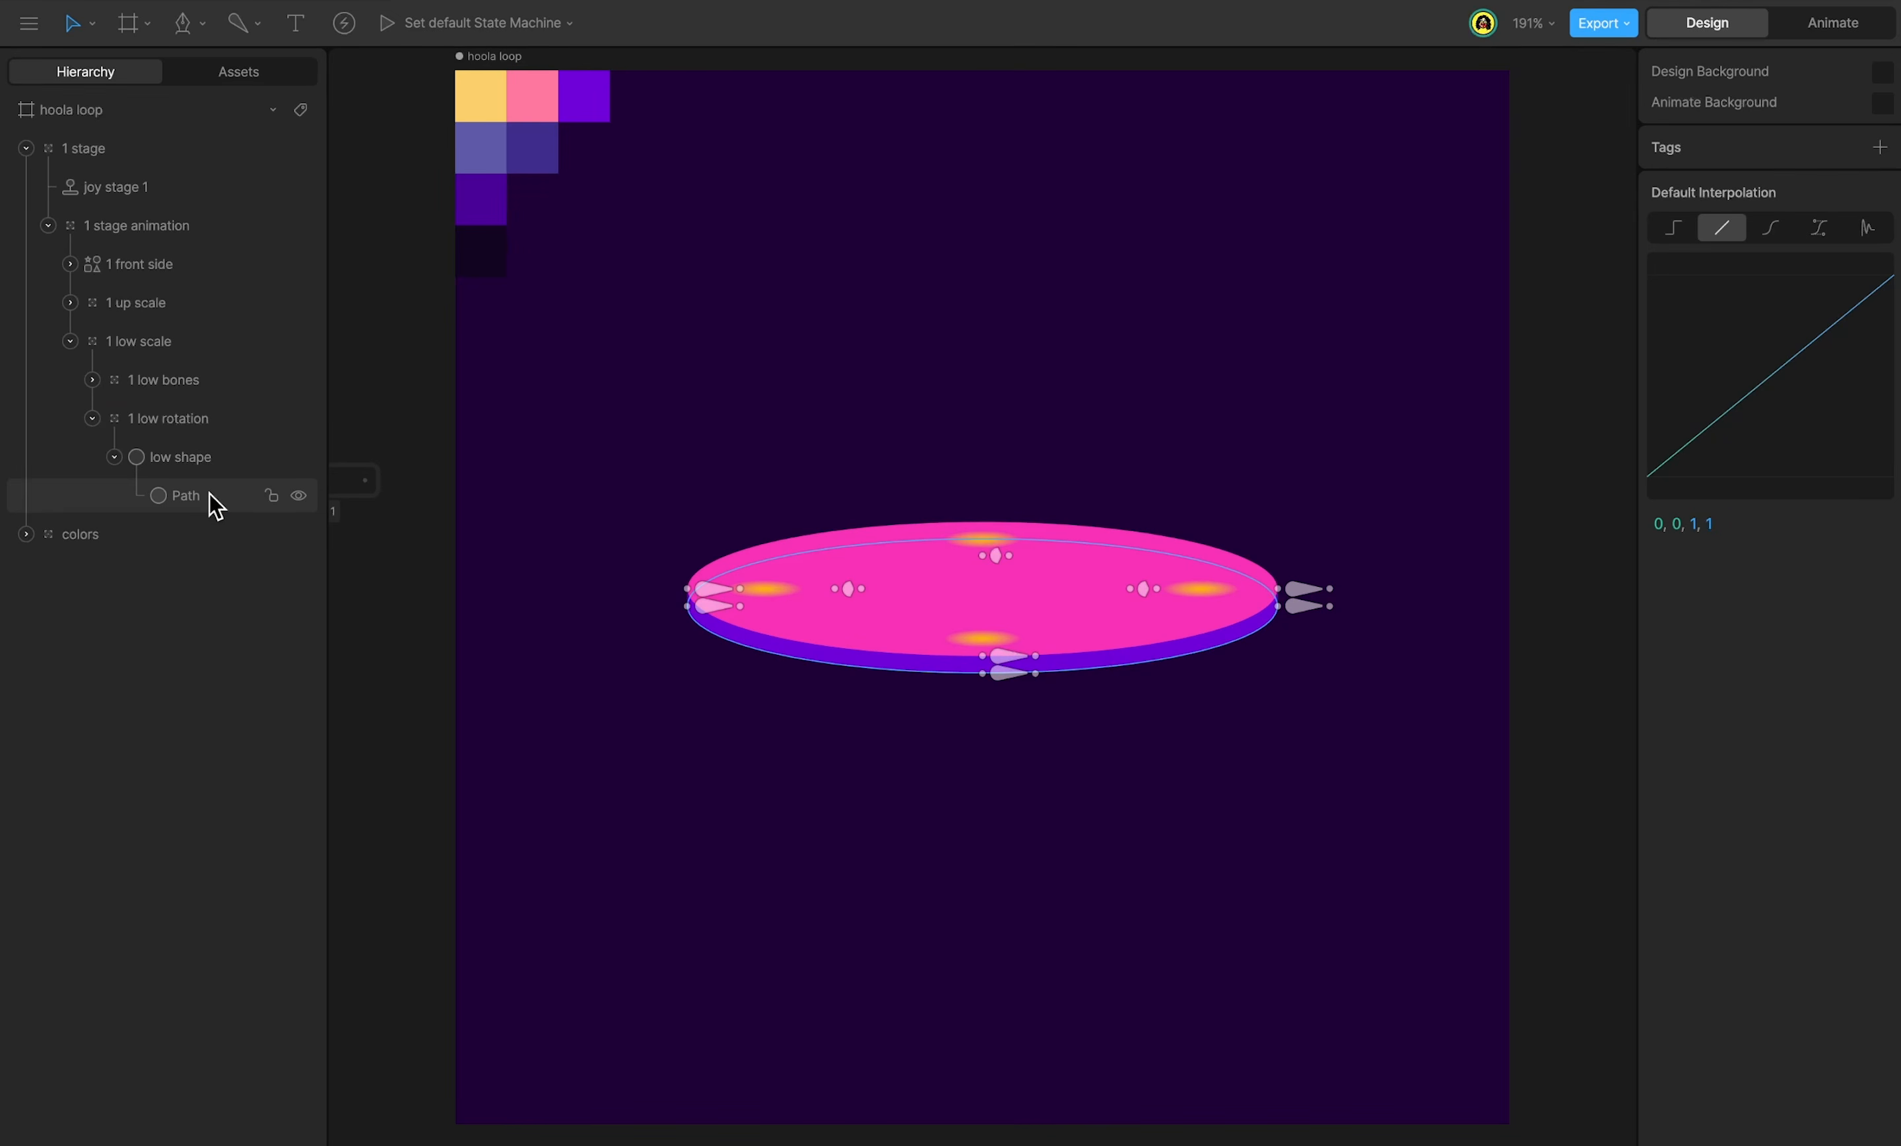
# Delete the up bones back group from 1 up scale.
pyautogui.click(70, 303)
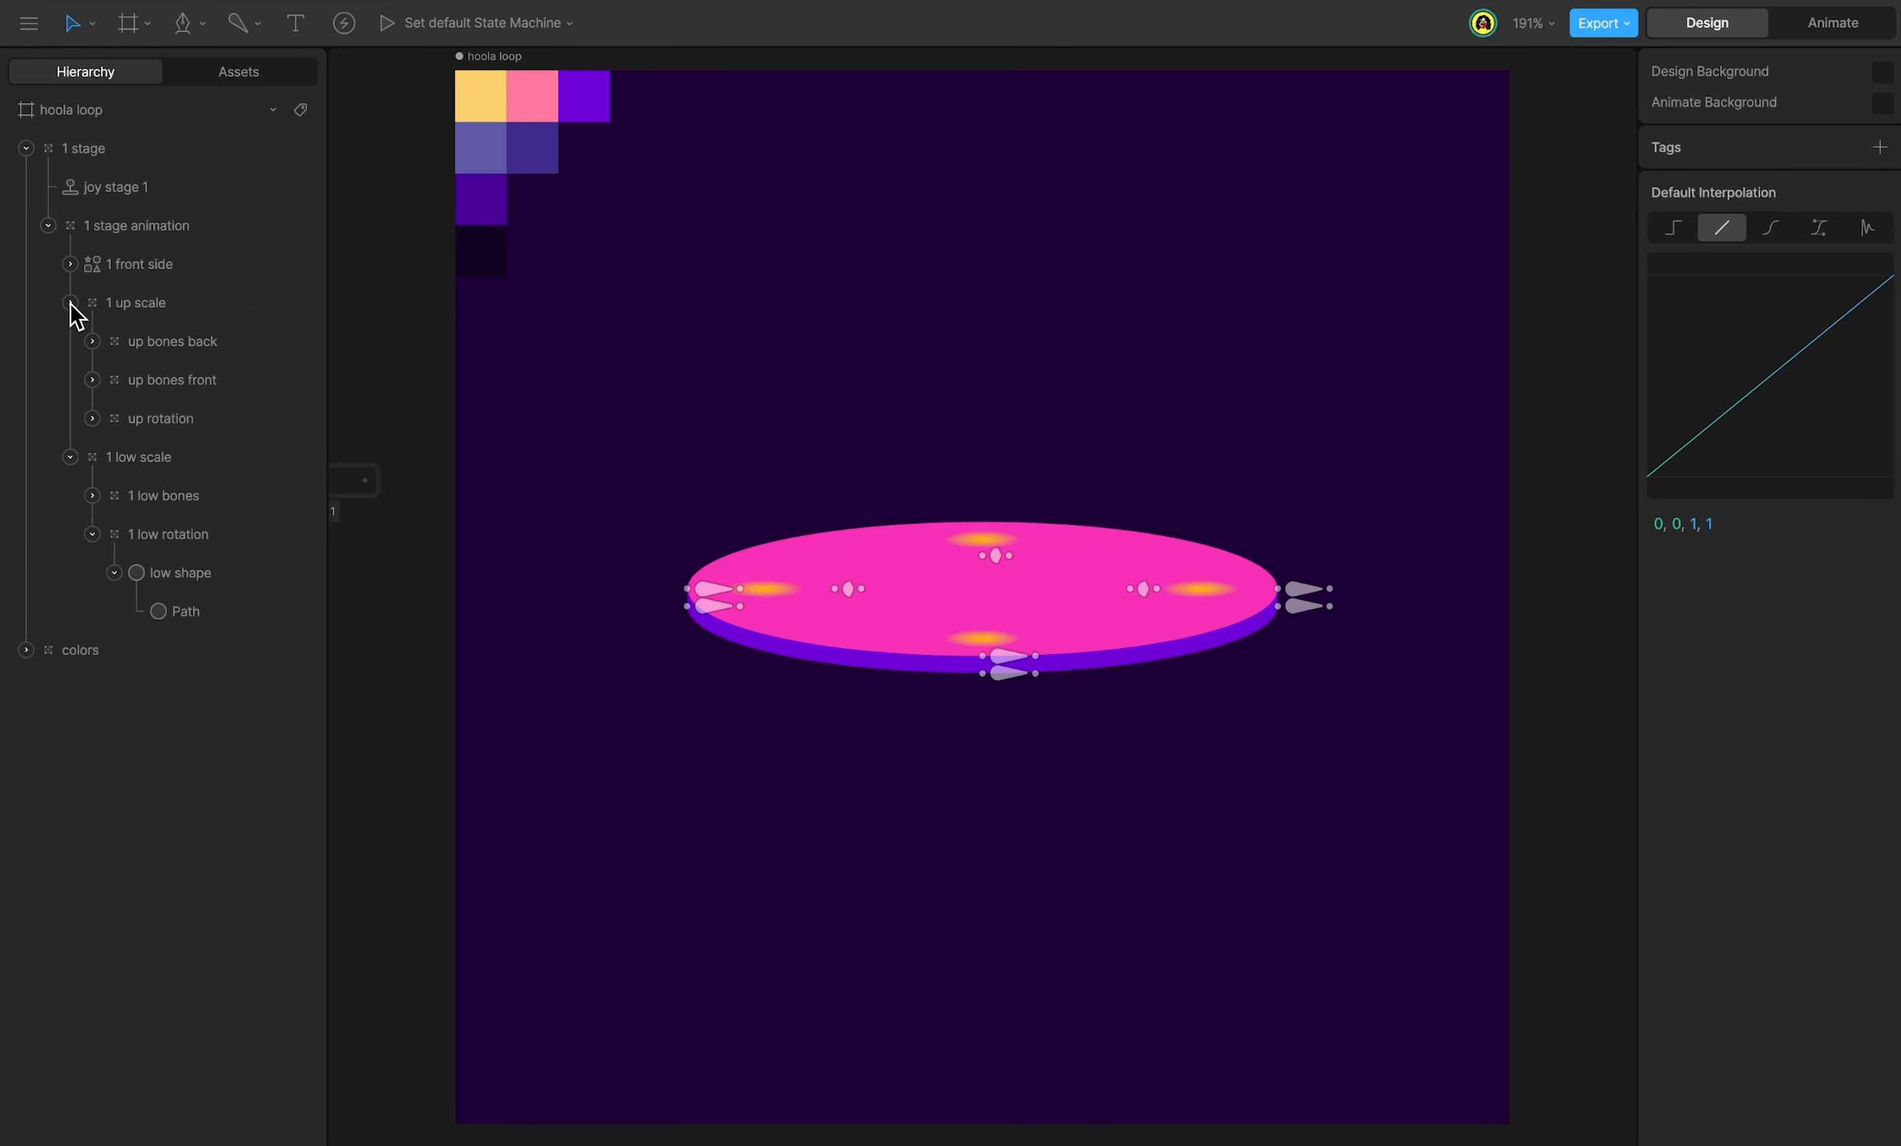
pyautogui.click(165, 342)
pyautogui.press('Delete')
# Rename up bones front as "1 up bones front" and up rotation as "1 up rotation".
pyautogui.click(129, 342)
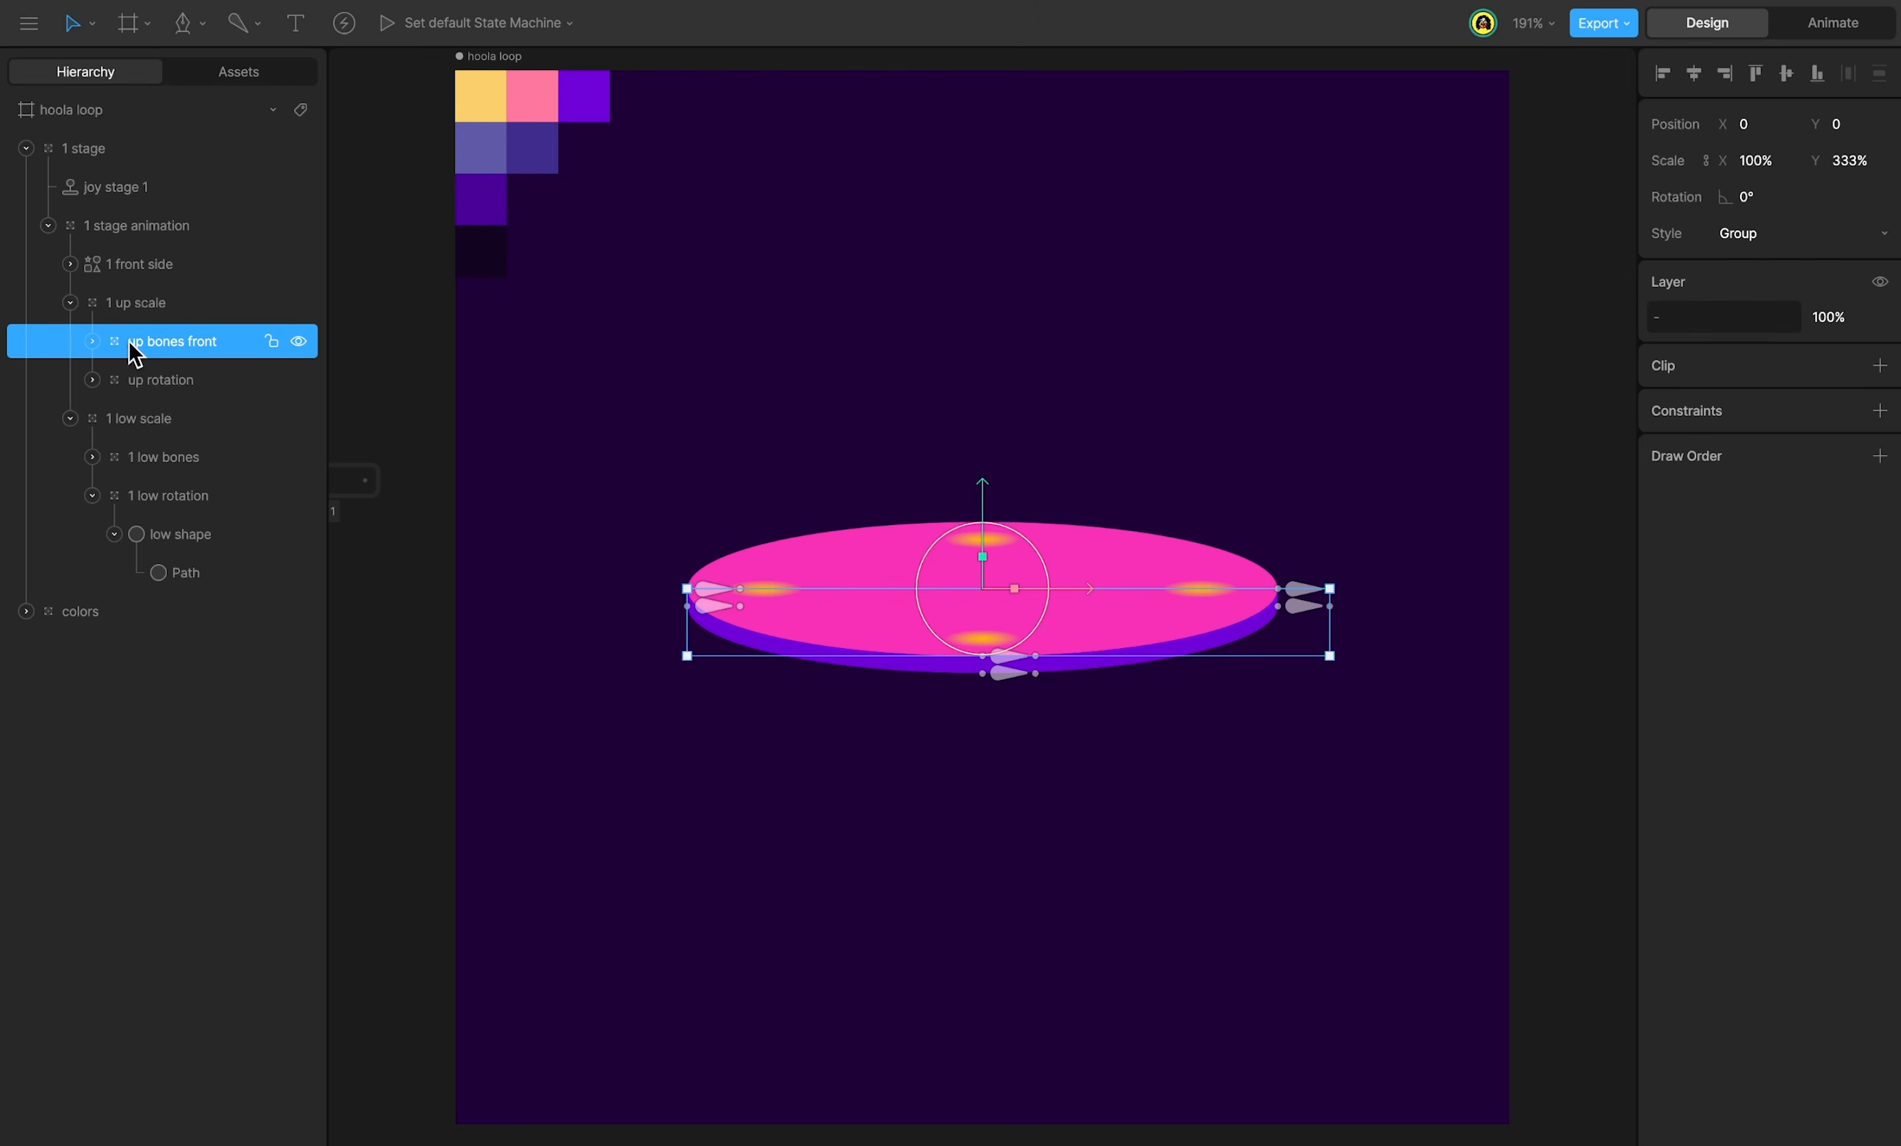
pyautogui.doubleClick(129, 342)
pyautogui.click(129, 341)
pyautogui.write('1')
pyautogui.doubleClick(130, 378)
pyautogui.click(131, 379)
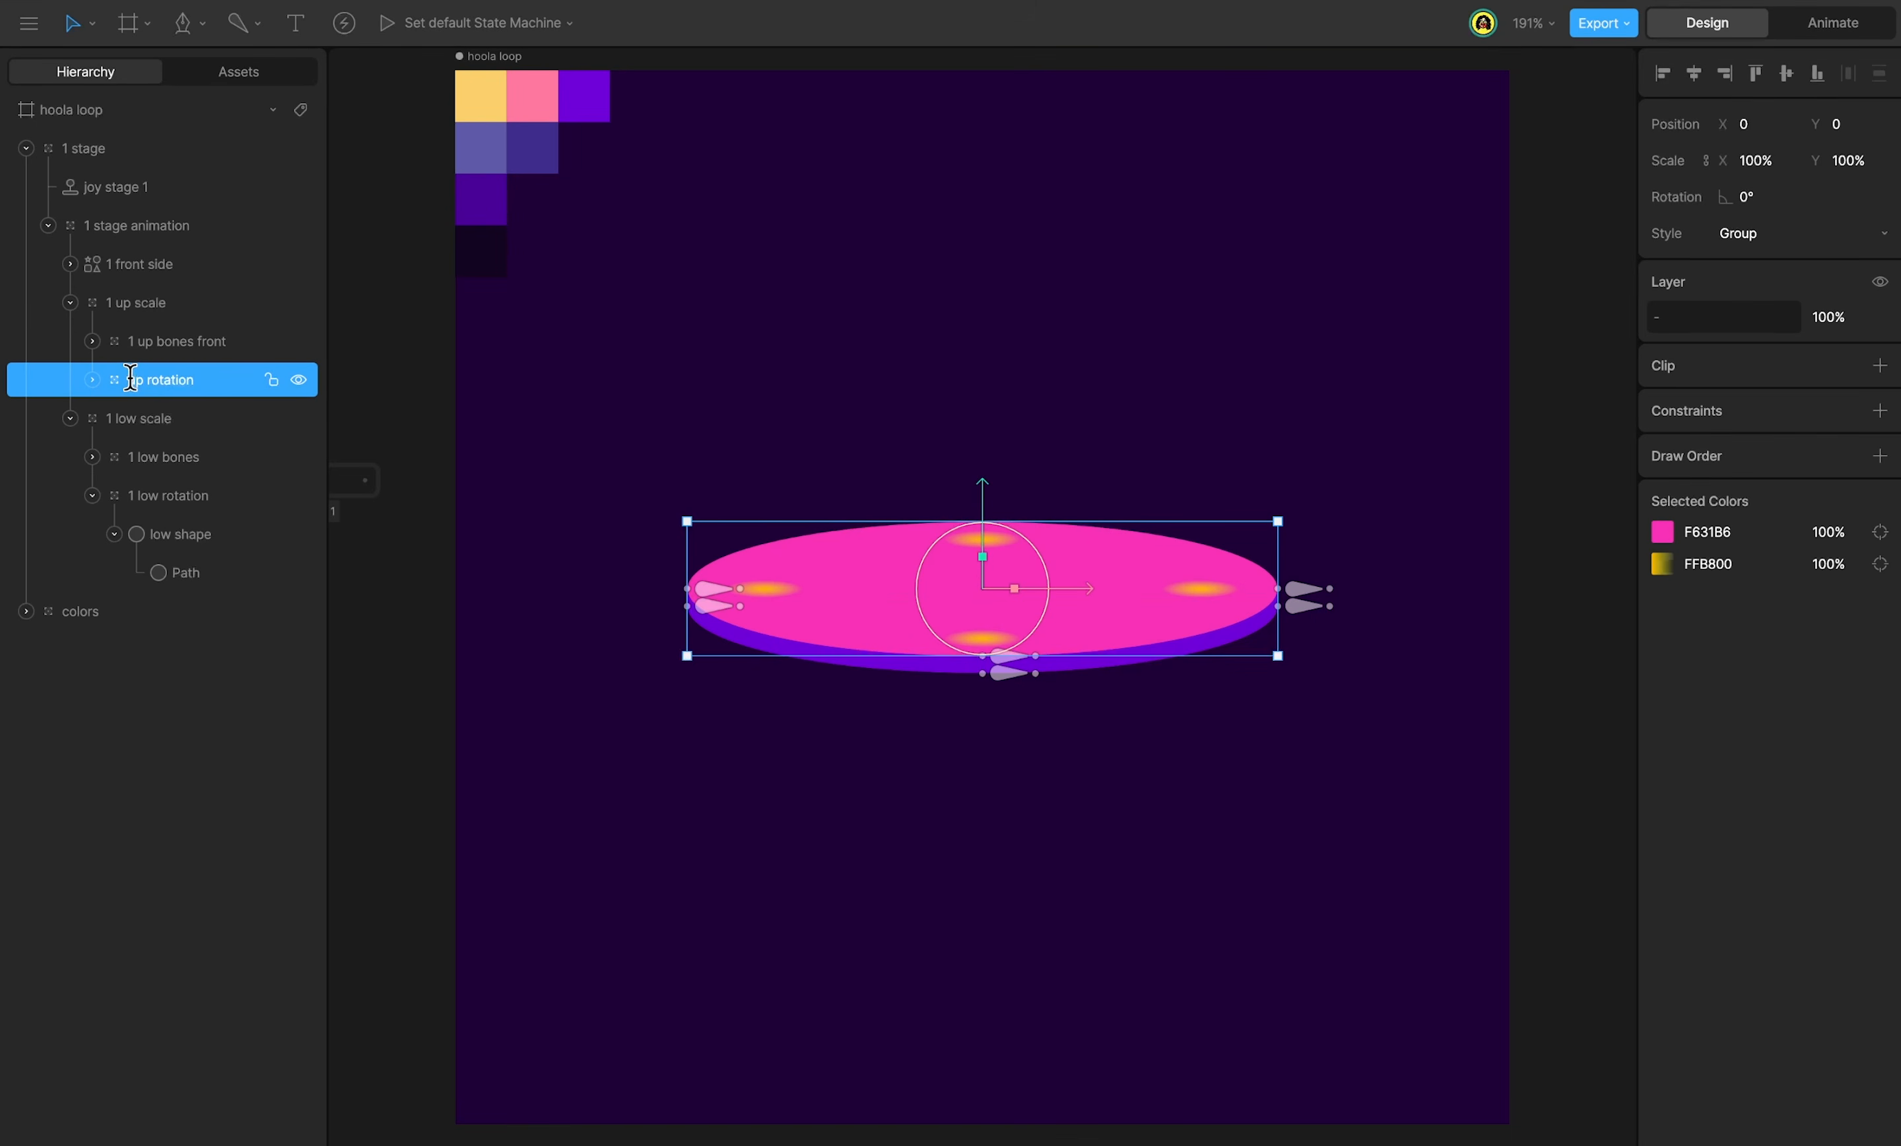
pyautogui.write('1')
# Delete the lights group from 1 up rotation and the inner hole path from up shape.
pyautogui.click(92, 379)
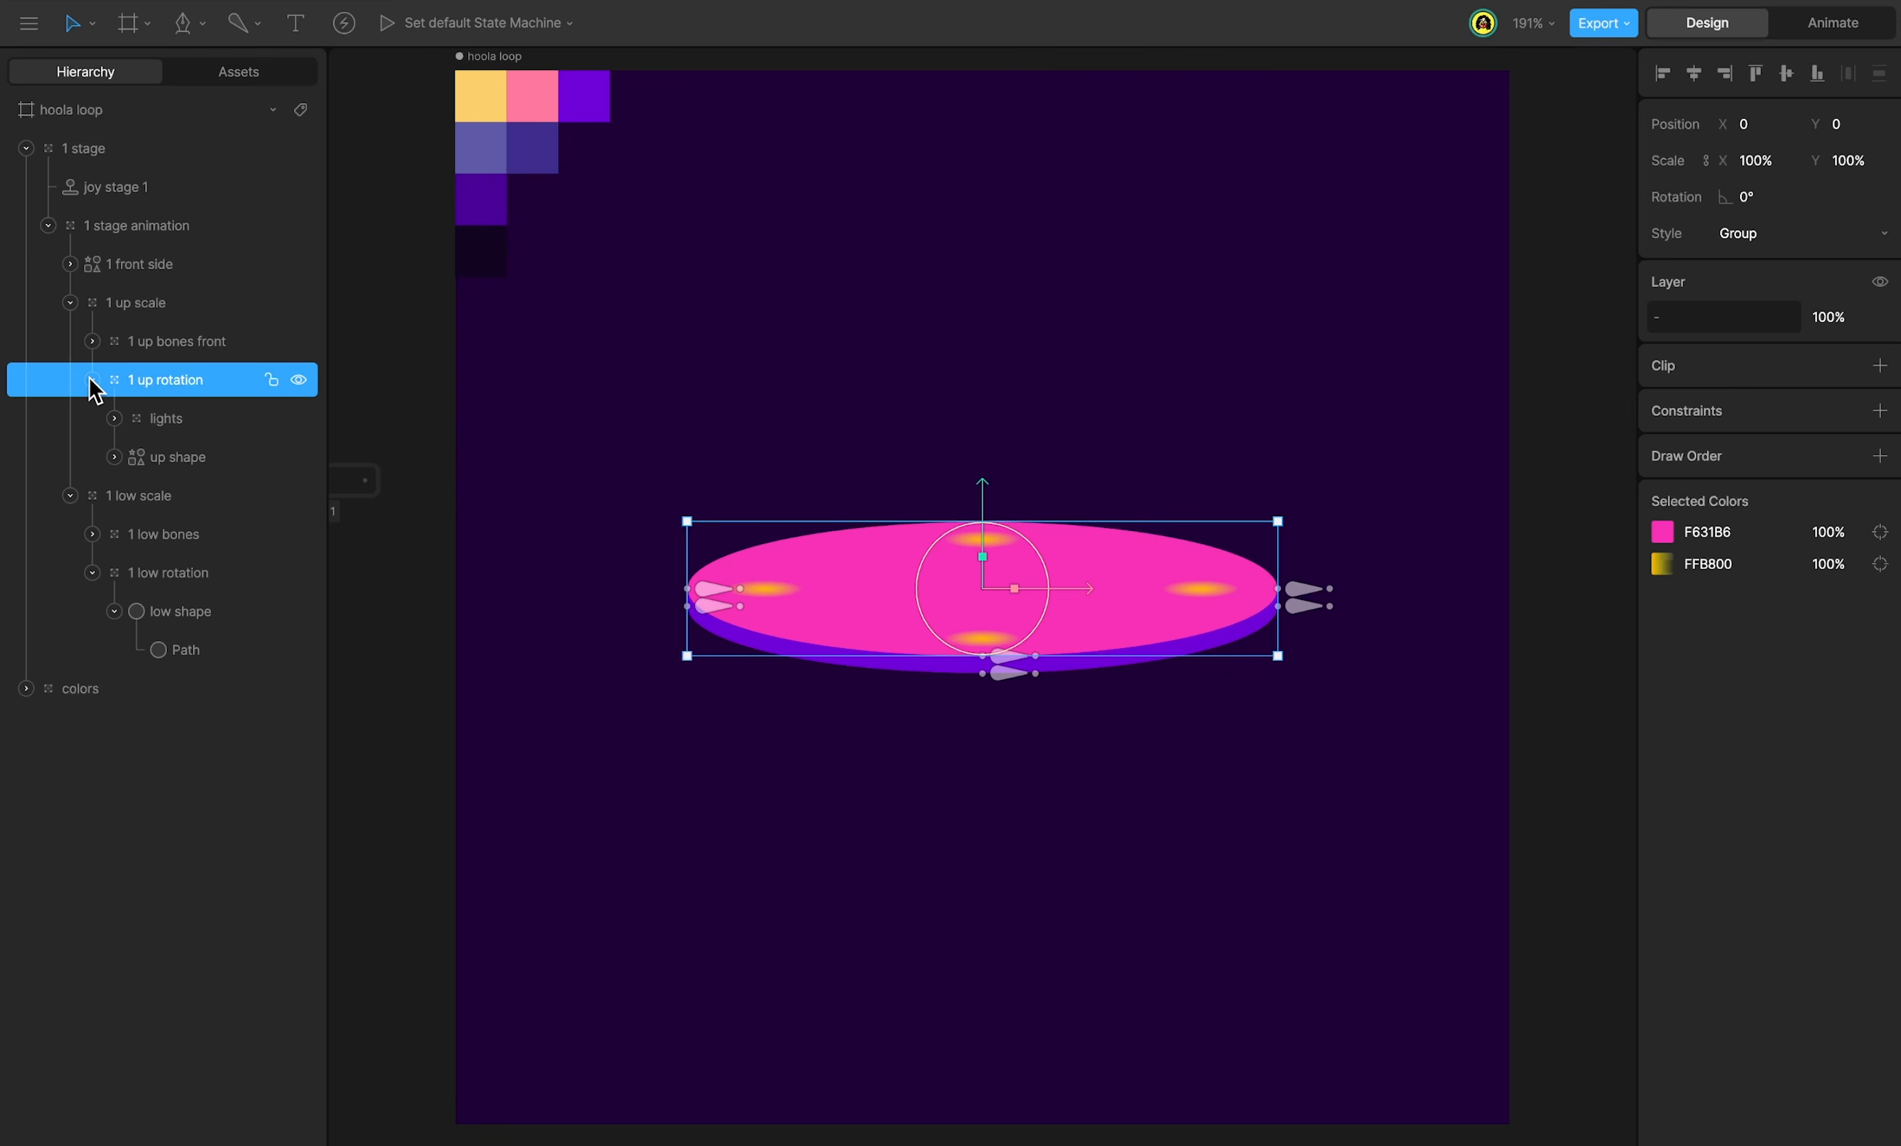
pyautogui.click(216, 432)
pyautogui.press('Delete')
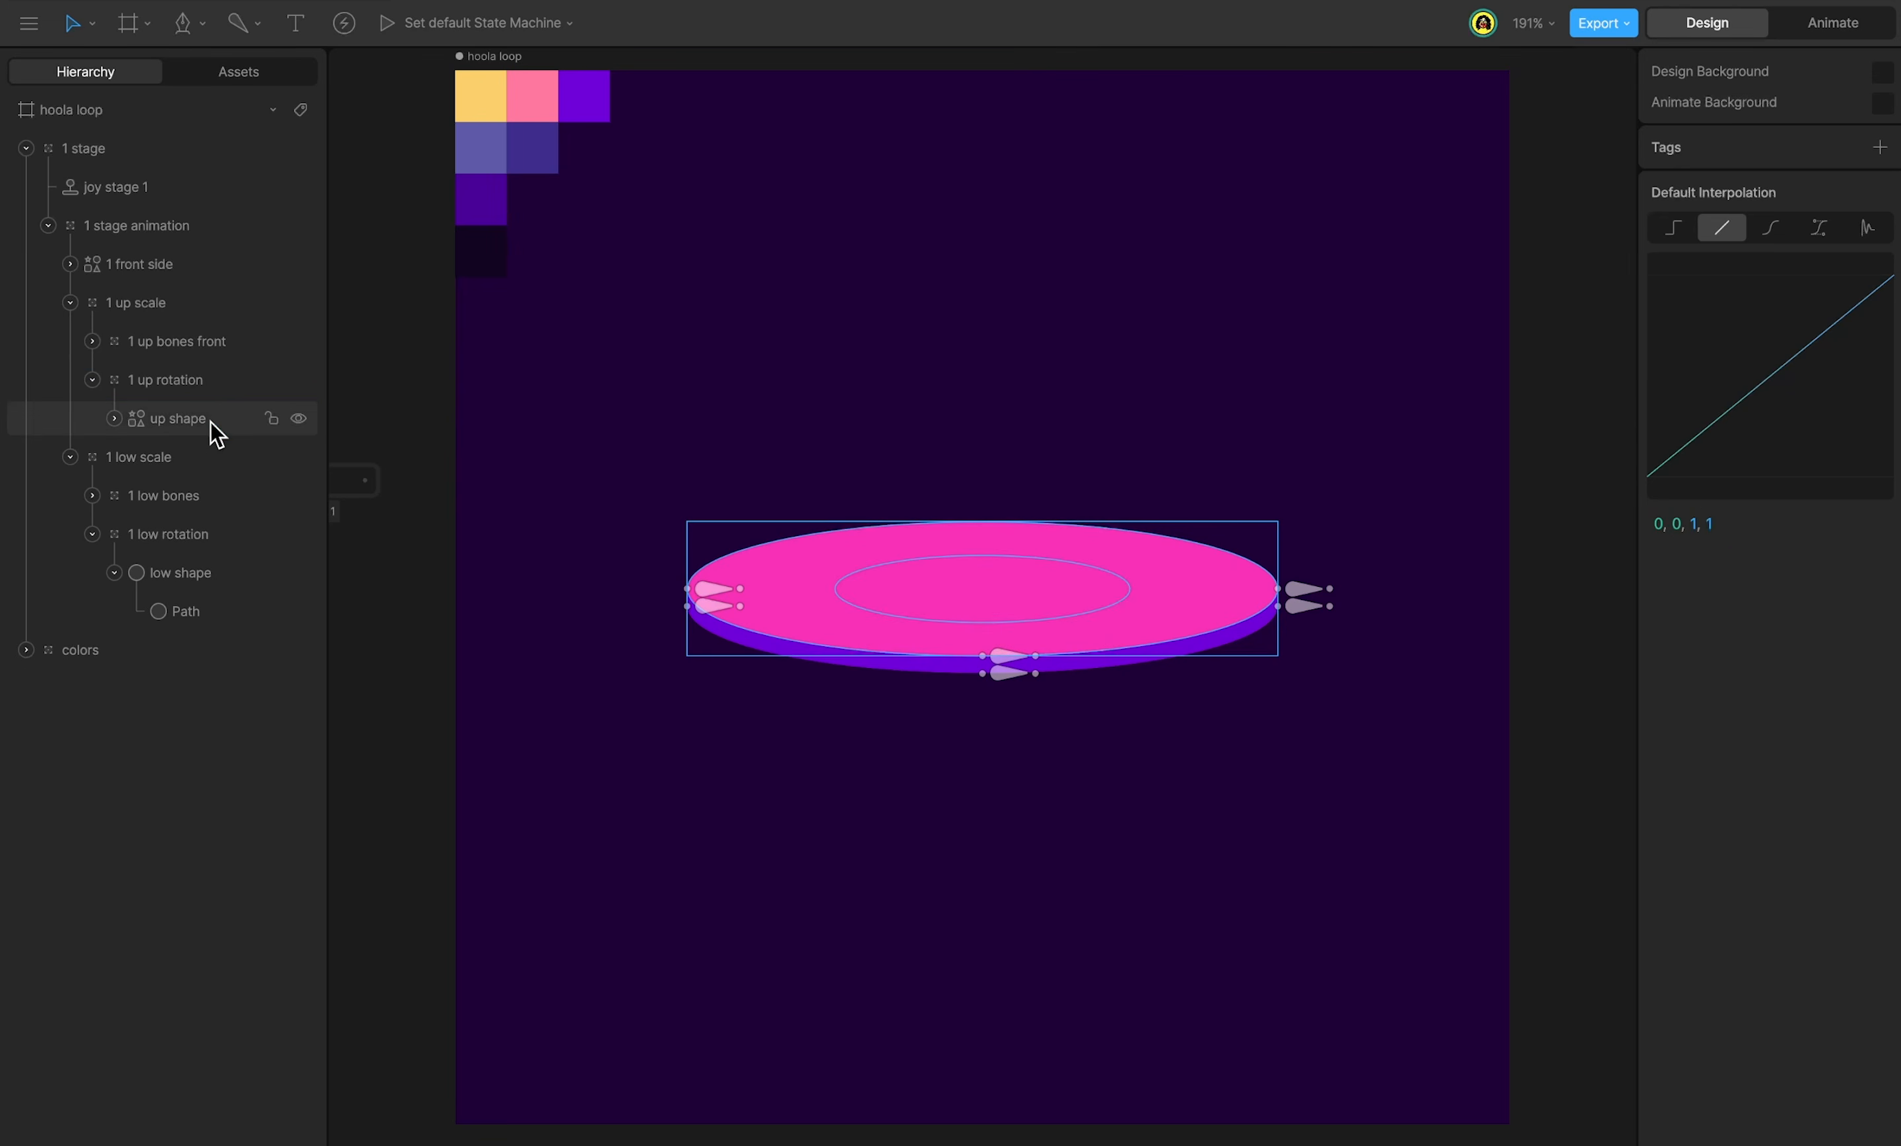
pyautogui.click(114, 418)
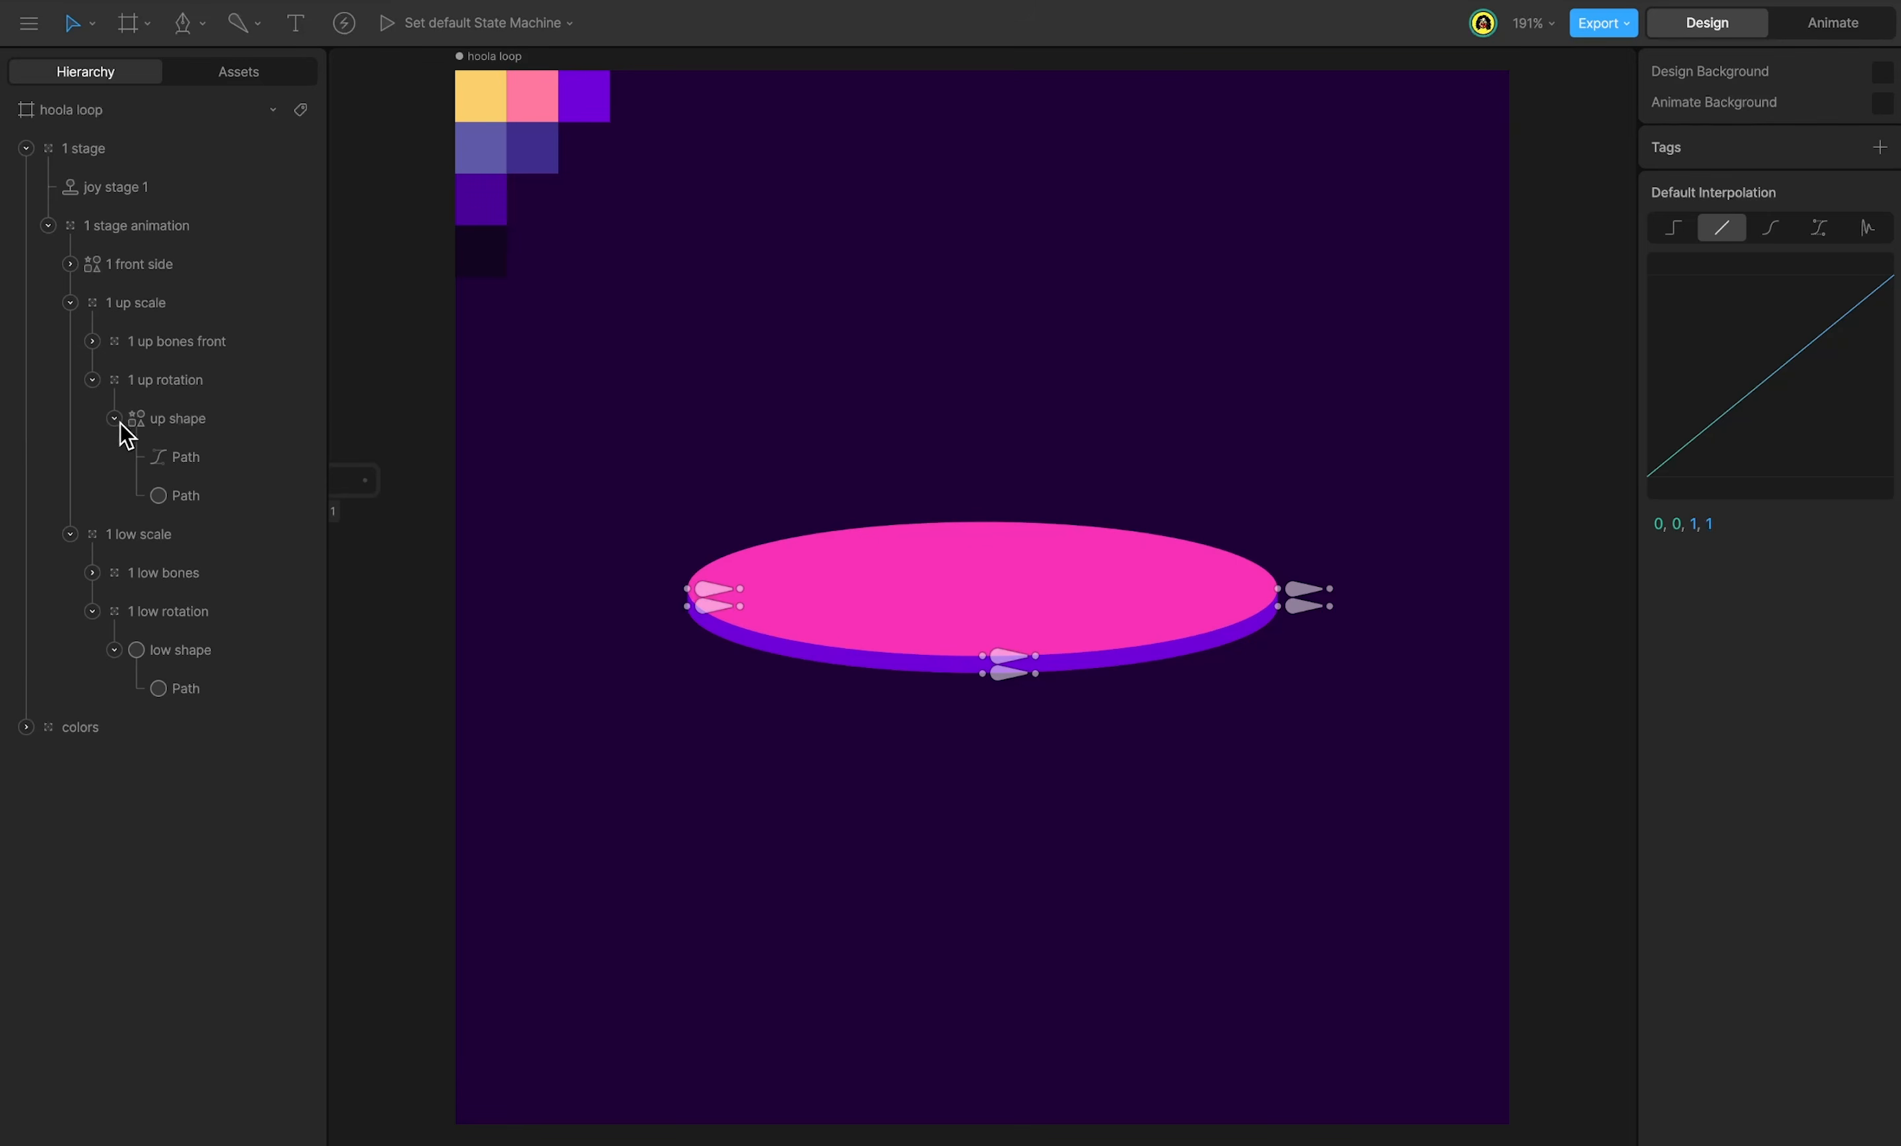
pyautogui.click(195, 458)
pyautogui.press('Delete')
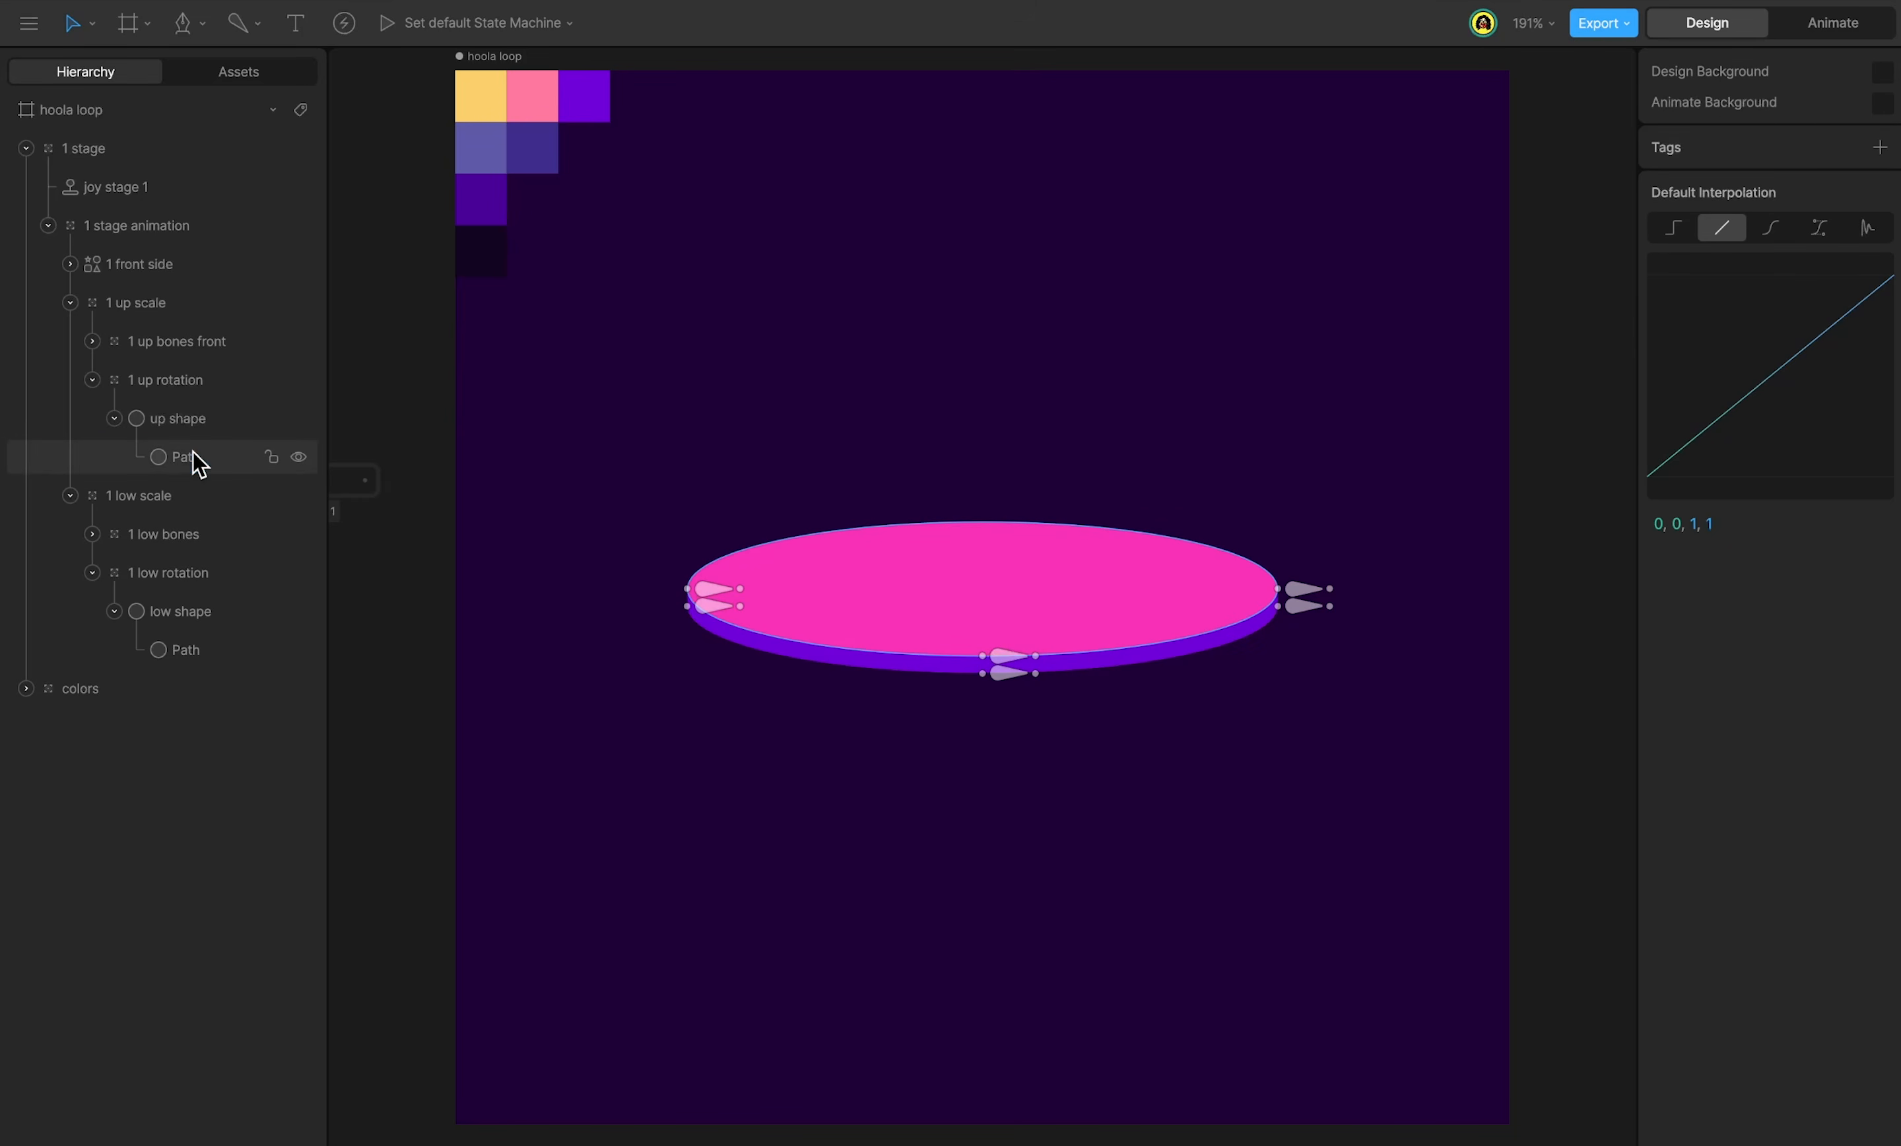
# Rename up shape as "1 up shape" and low shape as "1 low shape".
pyautogui.doubleClick(152, 419)
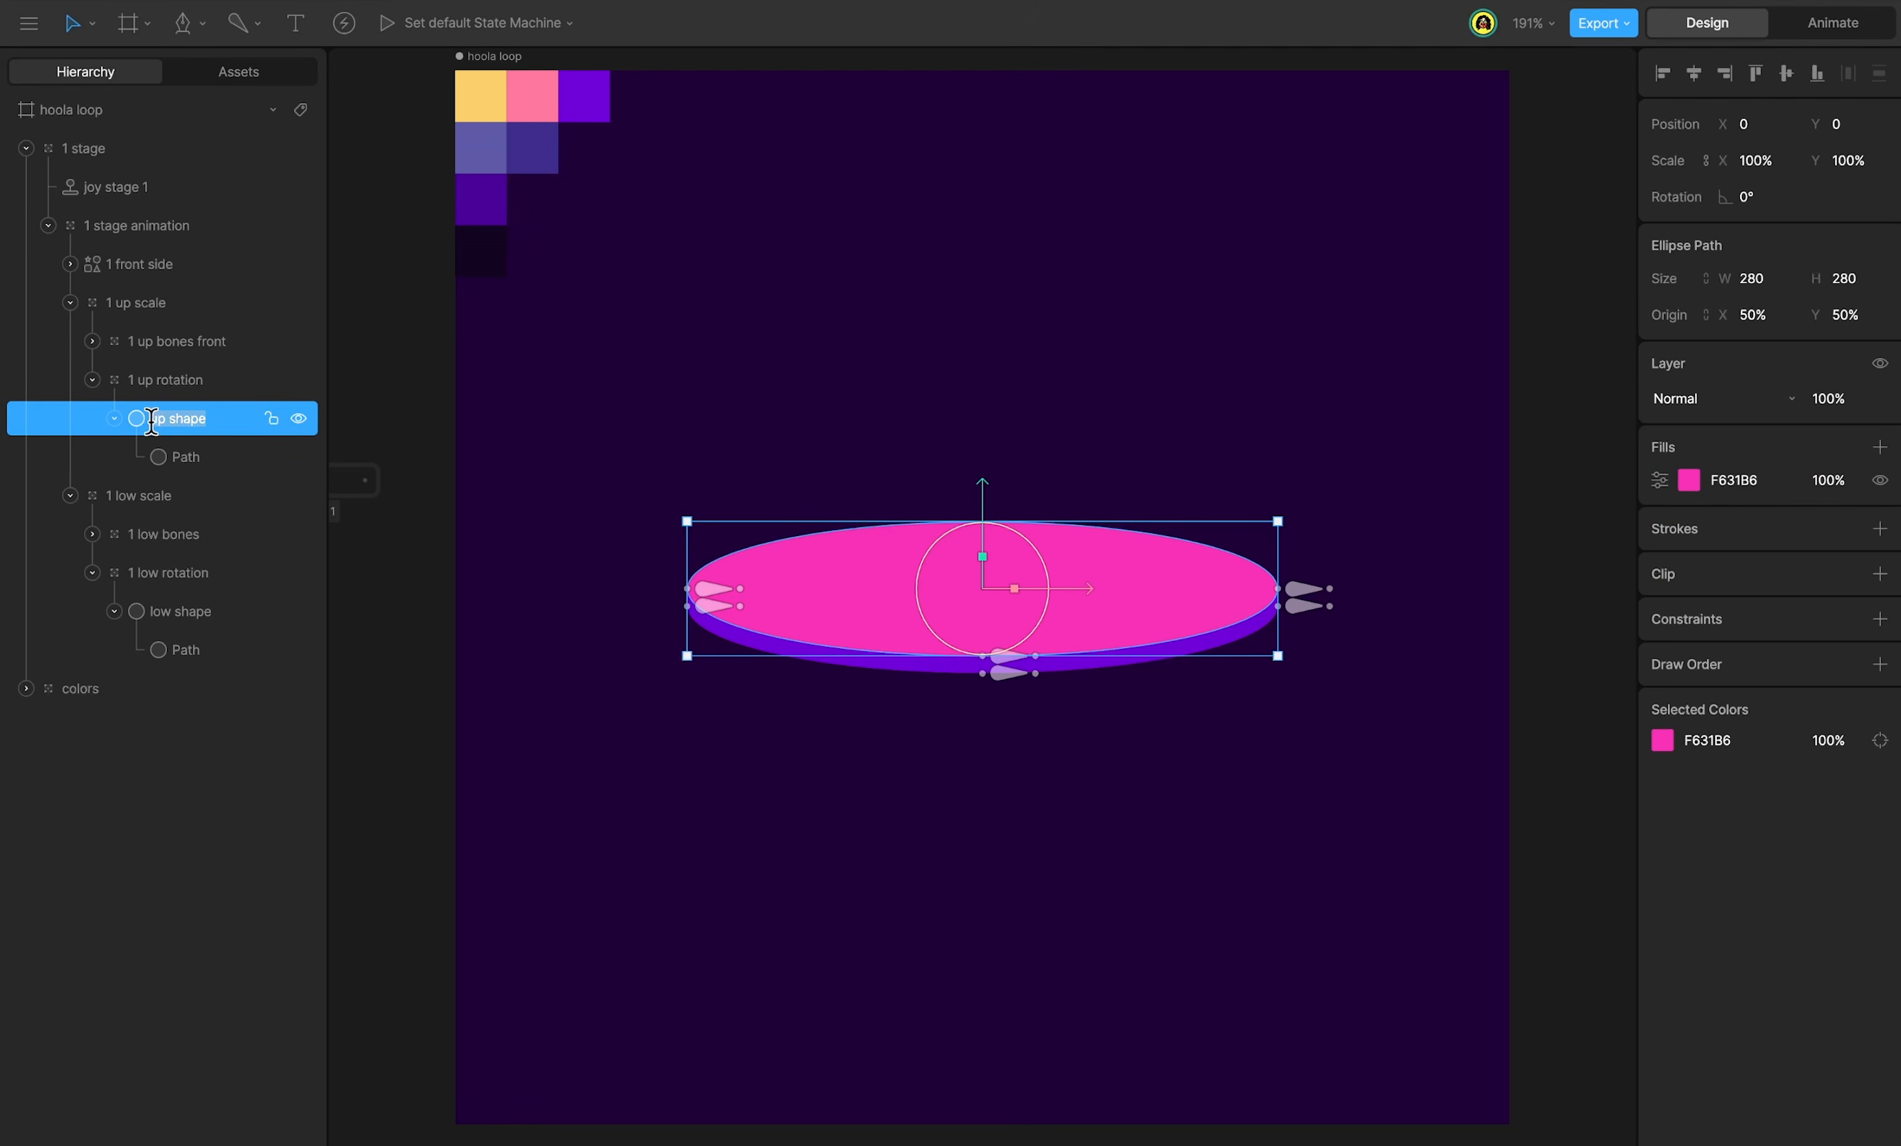
pyautogui.click(151, 418)
pyautogui.write('1')
pyautogui.doubleClick(152, 612)
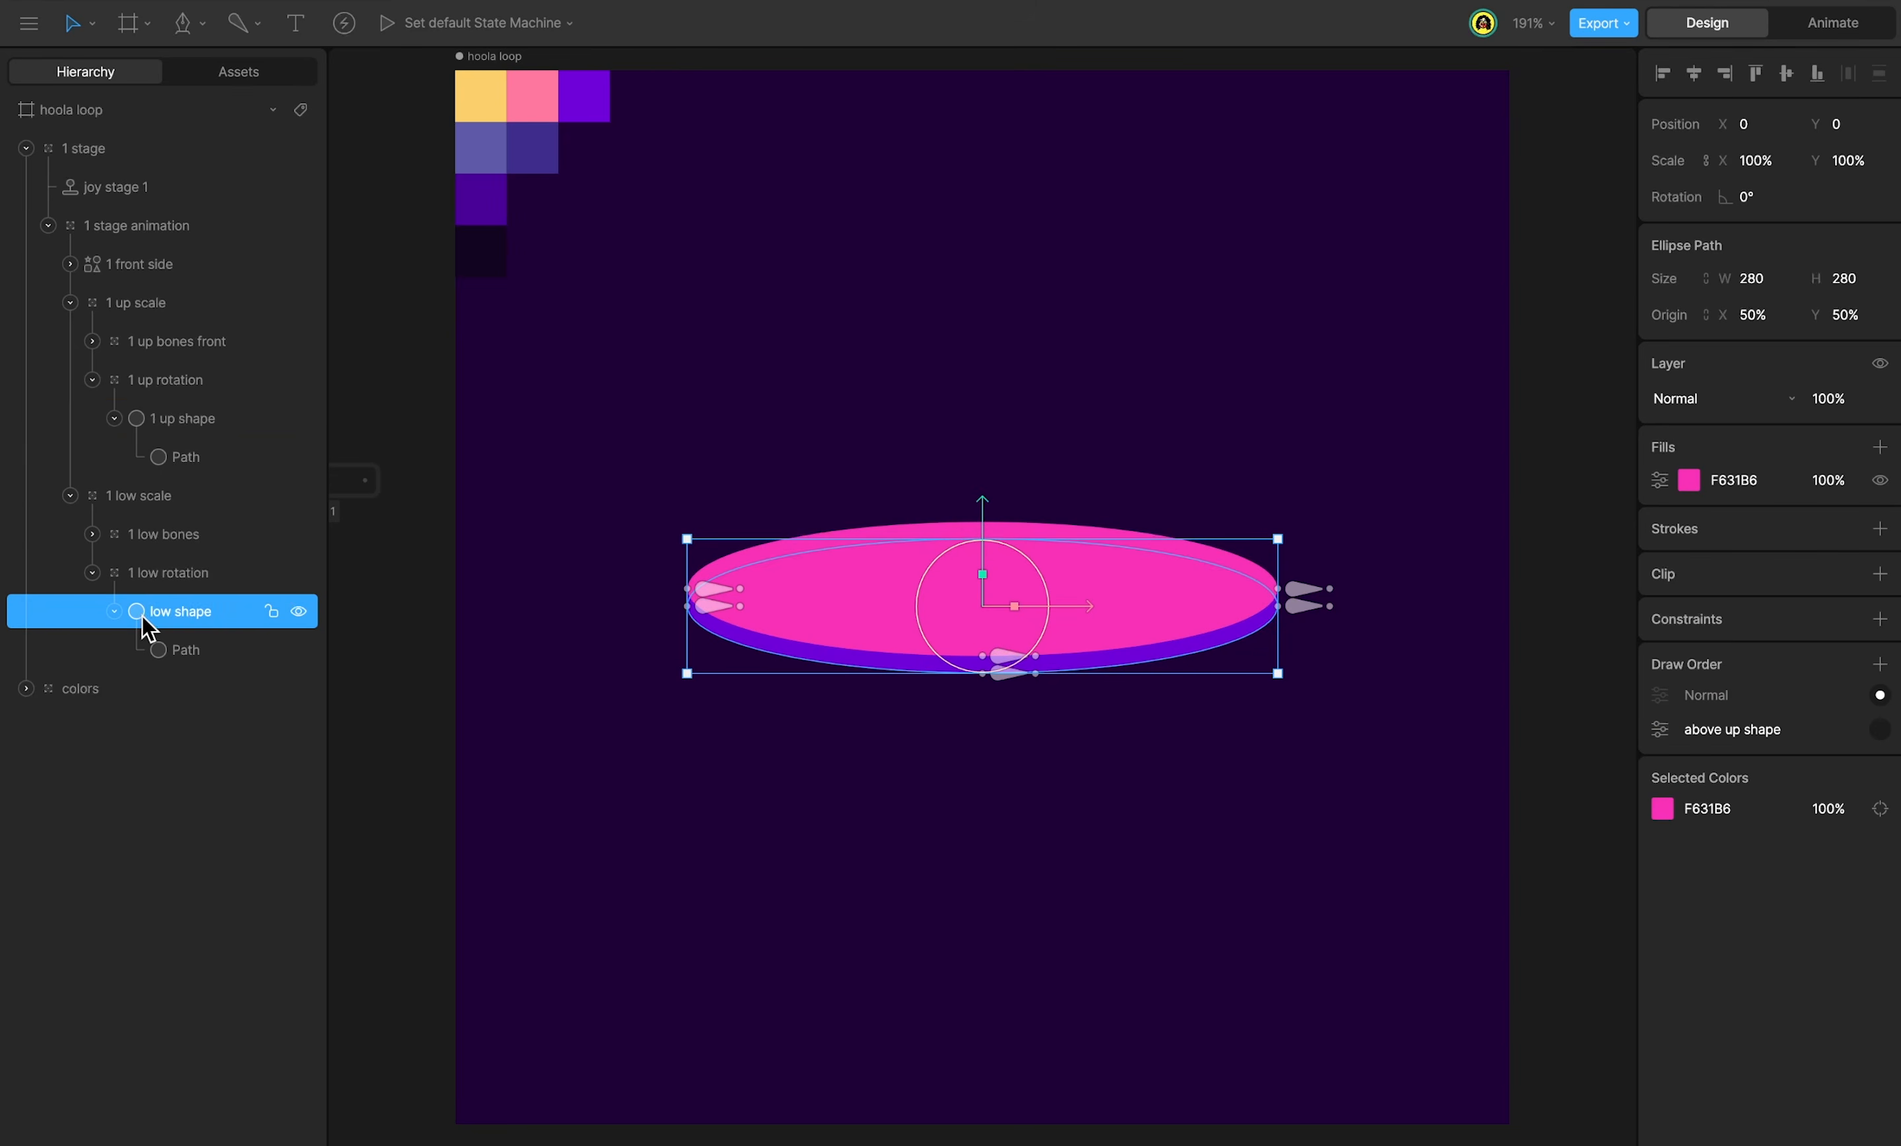
pyautogui.click(151, 611)
pyautogui.write('1')
pyautogui.press('Return')
# Set the Y position of the 1 up scale group to -8.
pyautogui.click(70, 495)
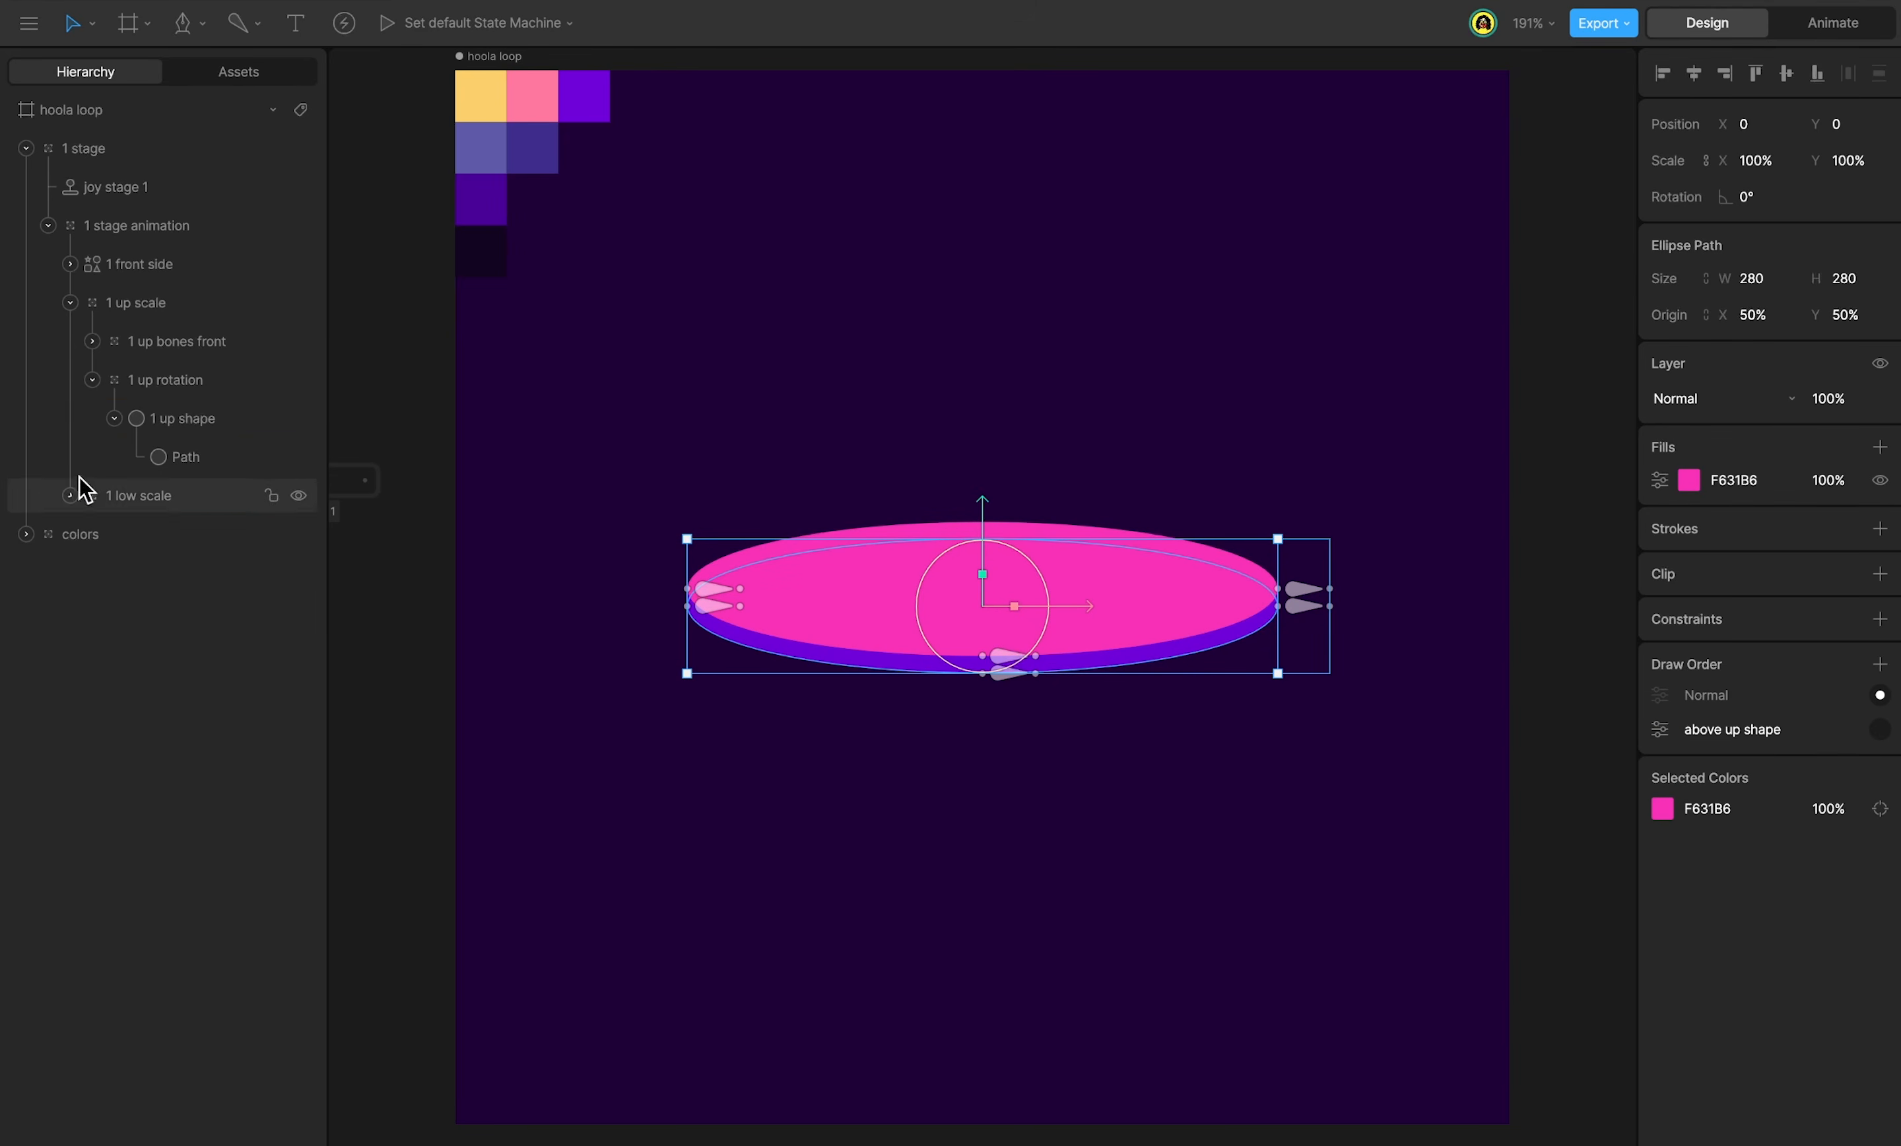
pyautogui.click(72, 304)
pyautogui.click(149, 309)
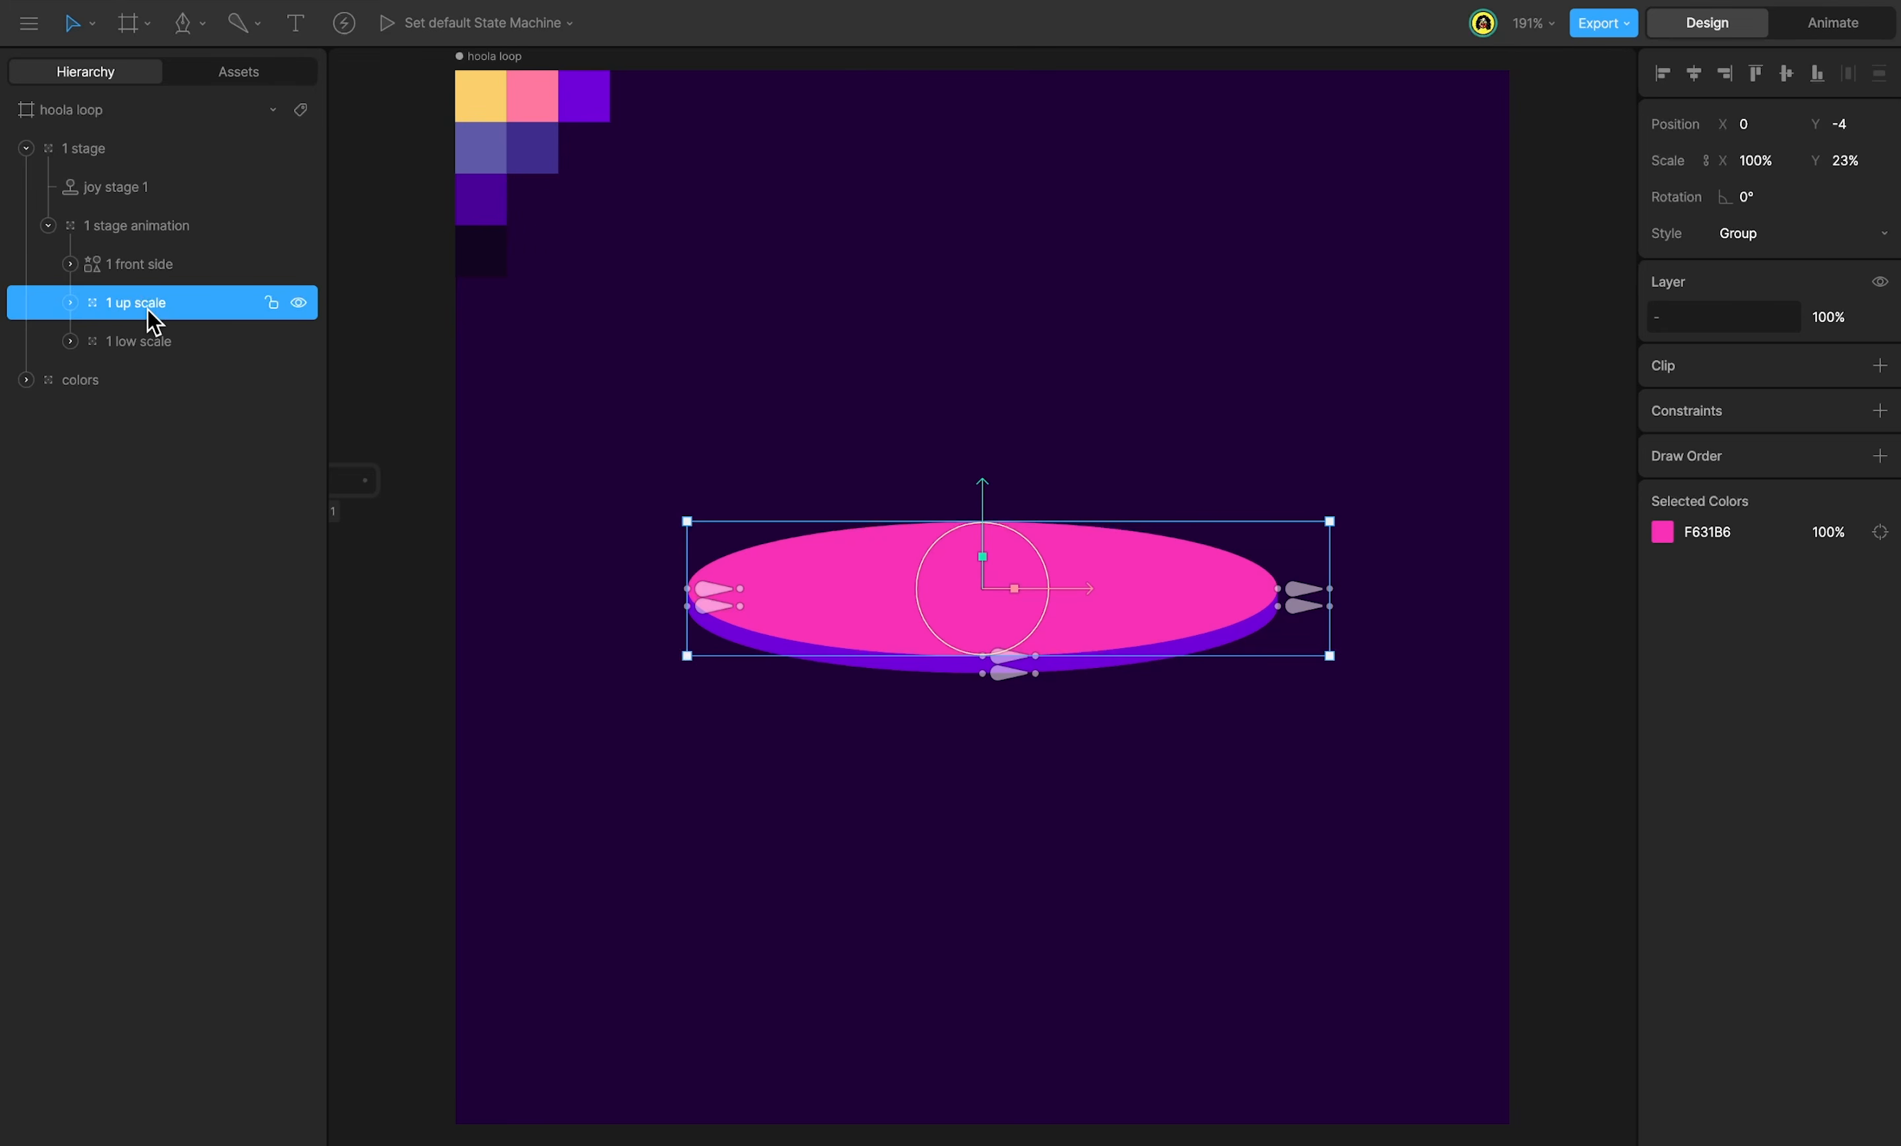
pyautogui.click(1837, 131)
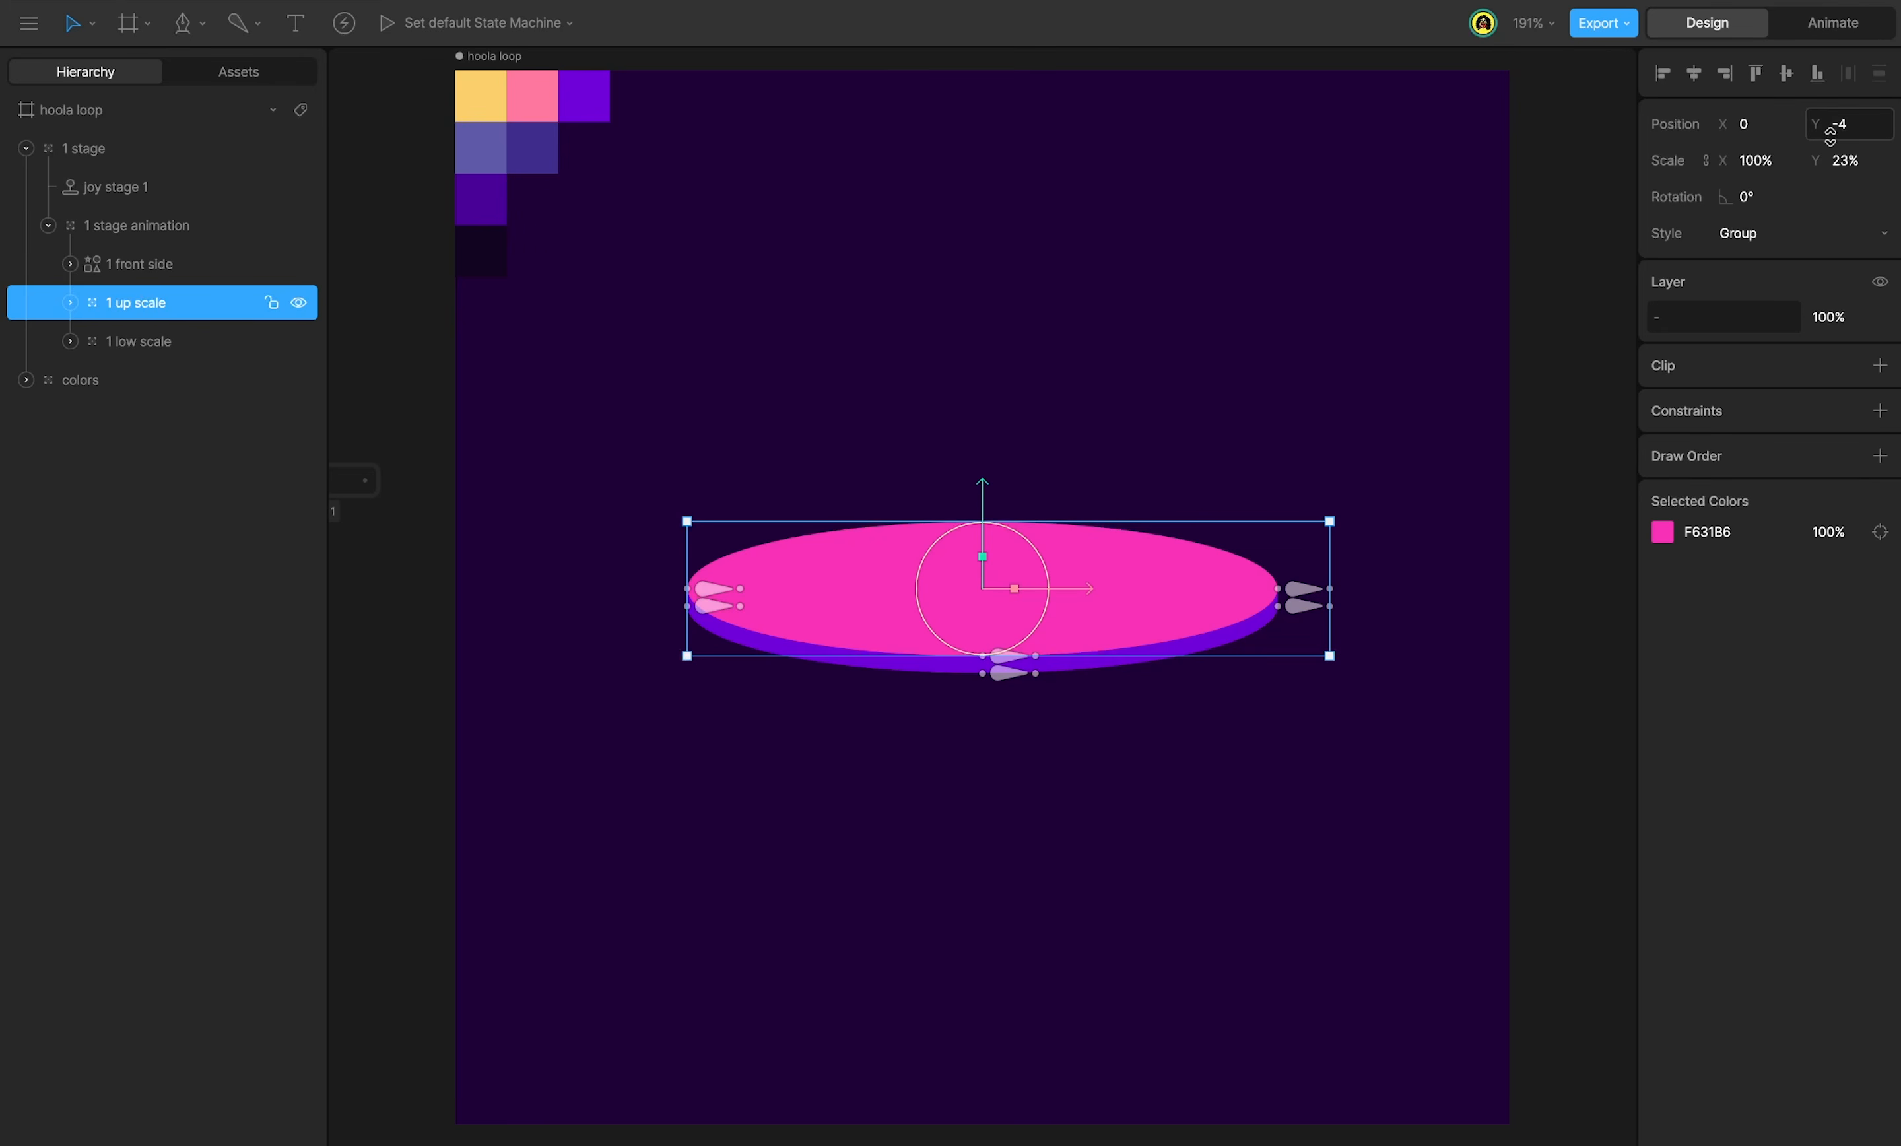
pyautogui.write('-8')
pyautogui.press('Return')
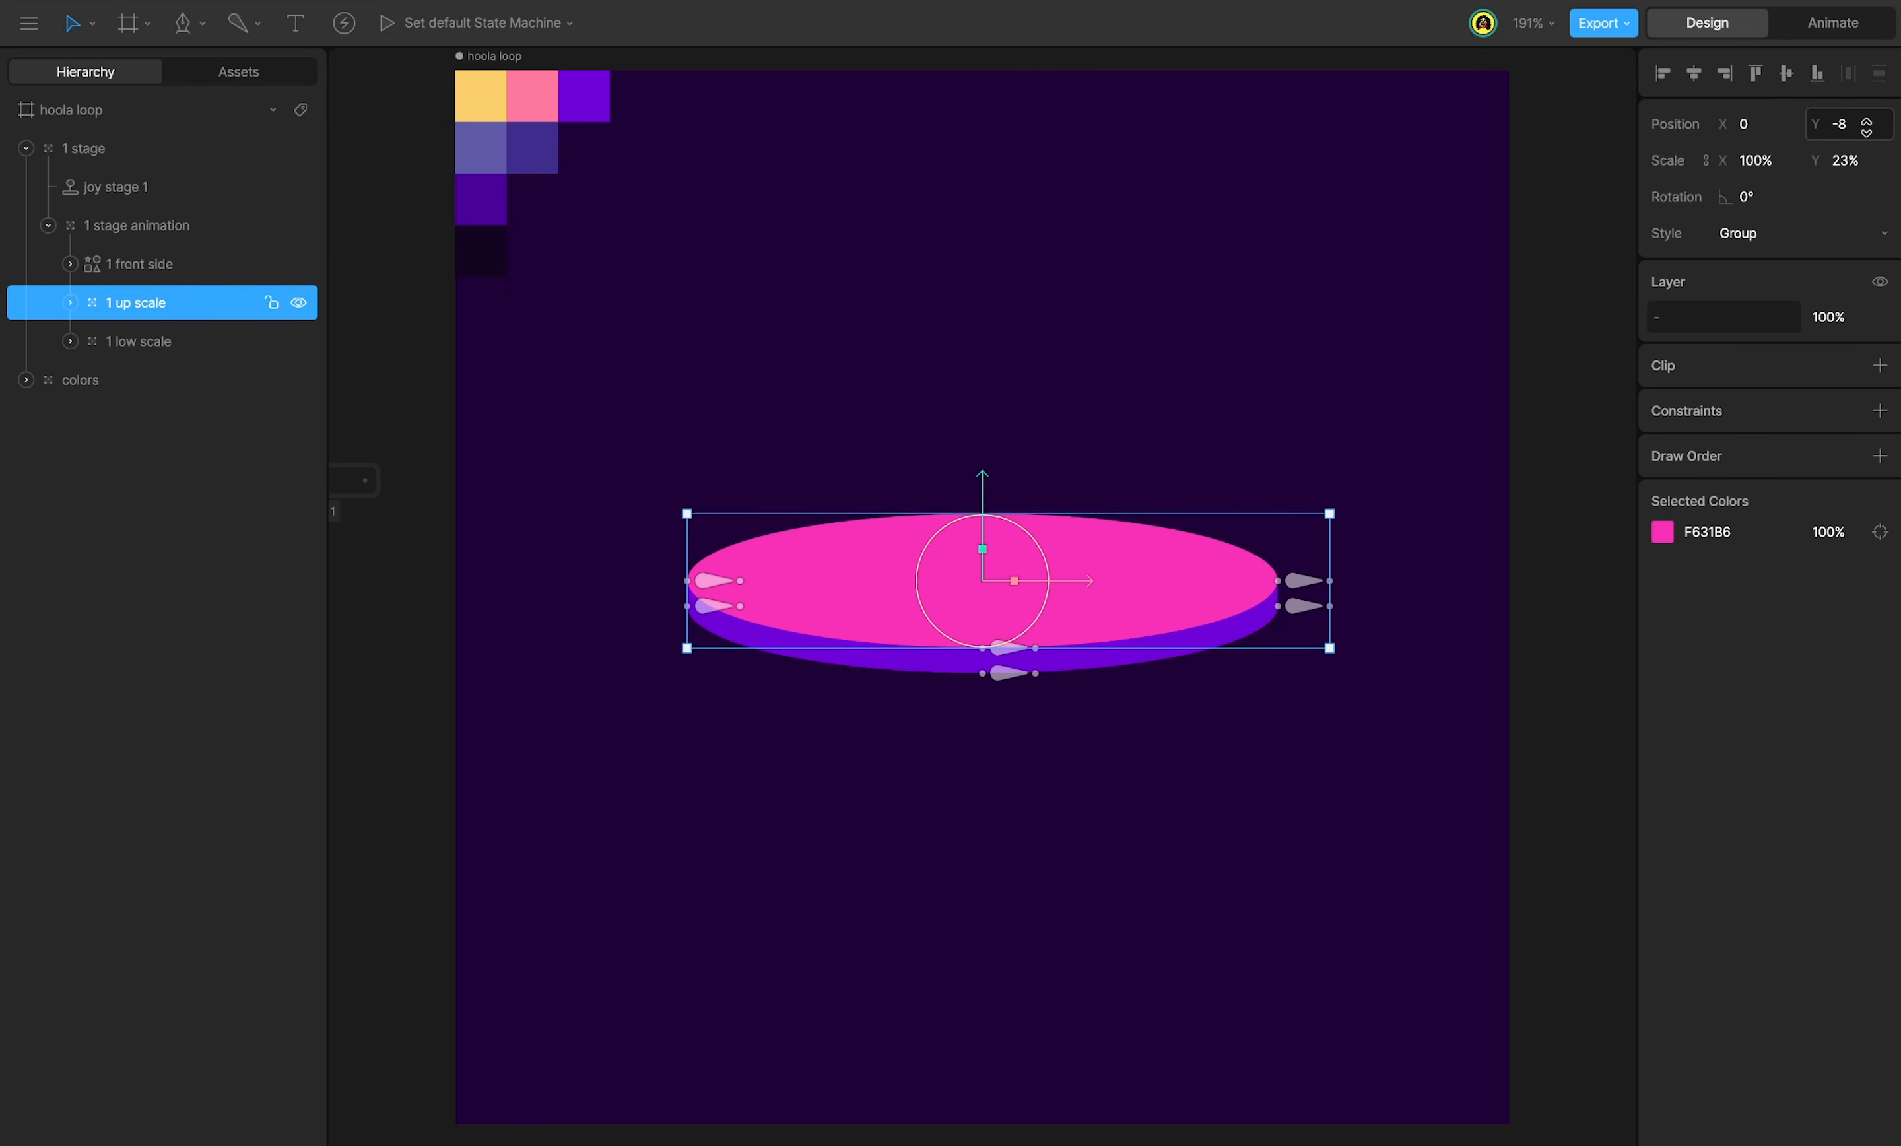
# Set the Y position of the 1 low scale group to 8.
pyautogui.click(195, 342)
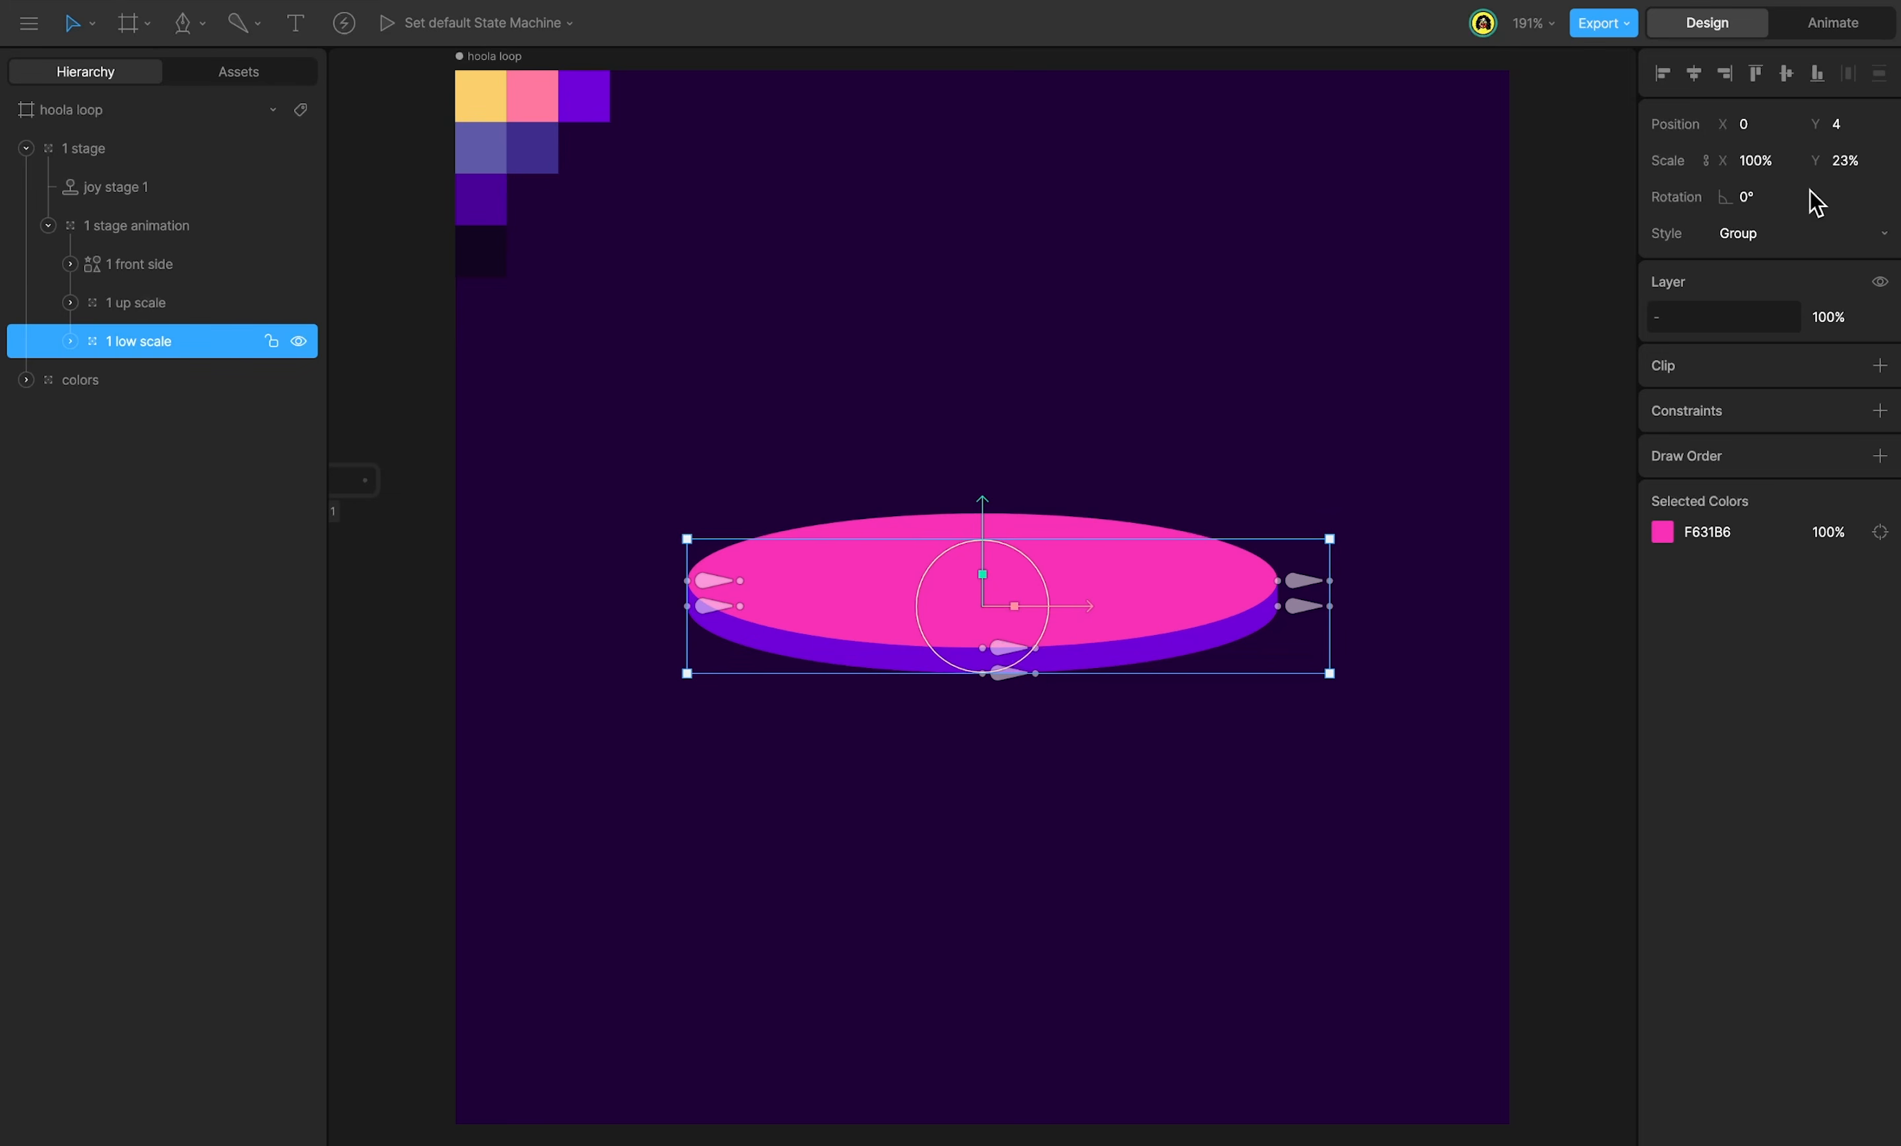
pyautogui.click(1885, 126)
pyautogui.write('8')
pyautogui.press('Return')
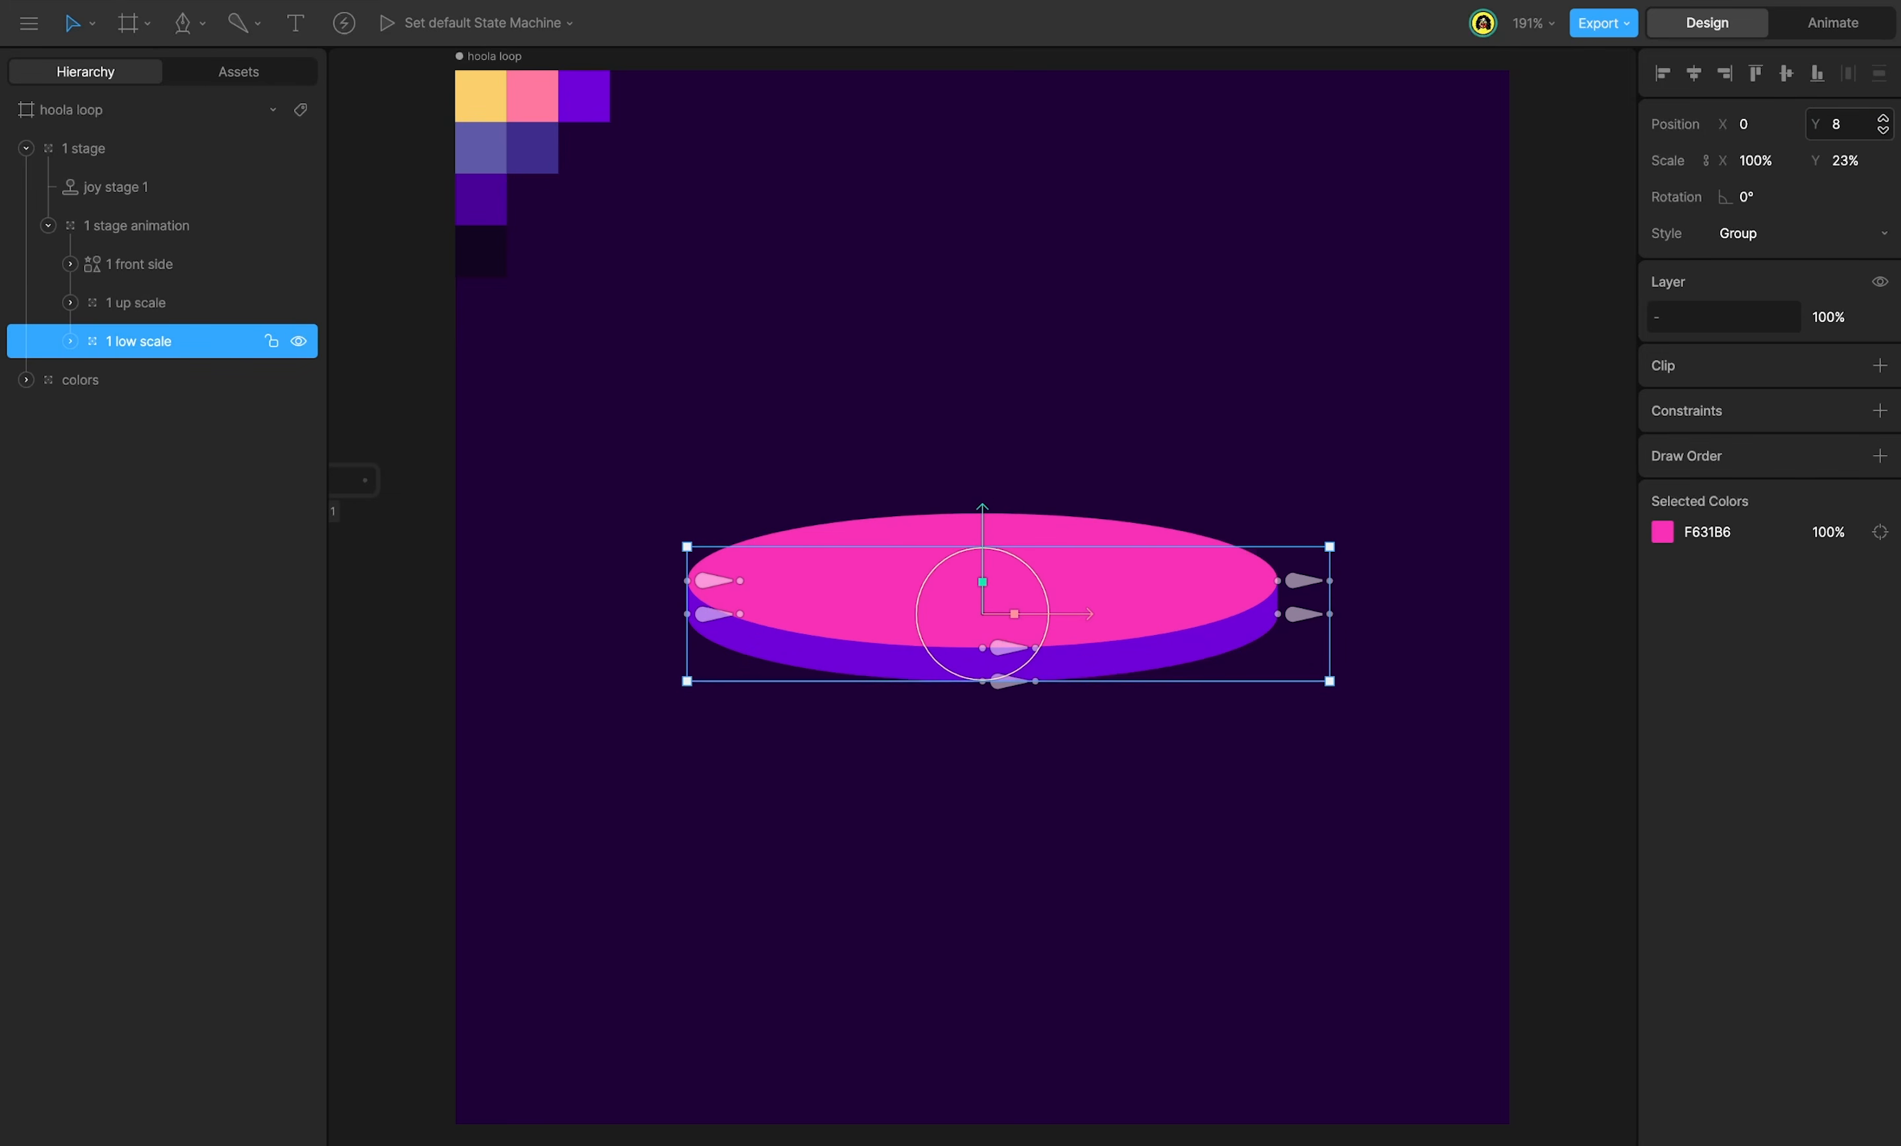
# Replace the bright magenta used across the hoola loop artboard with the palette's pink FD769F.
pyautogui.click(179, 116)
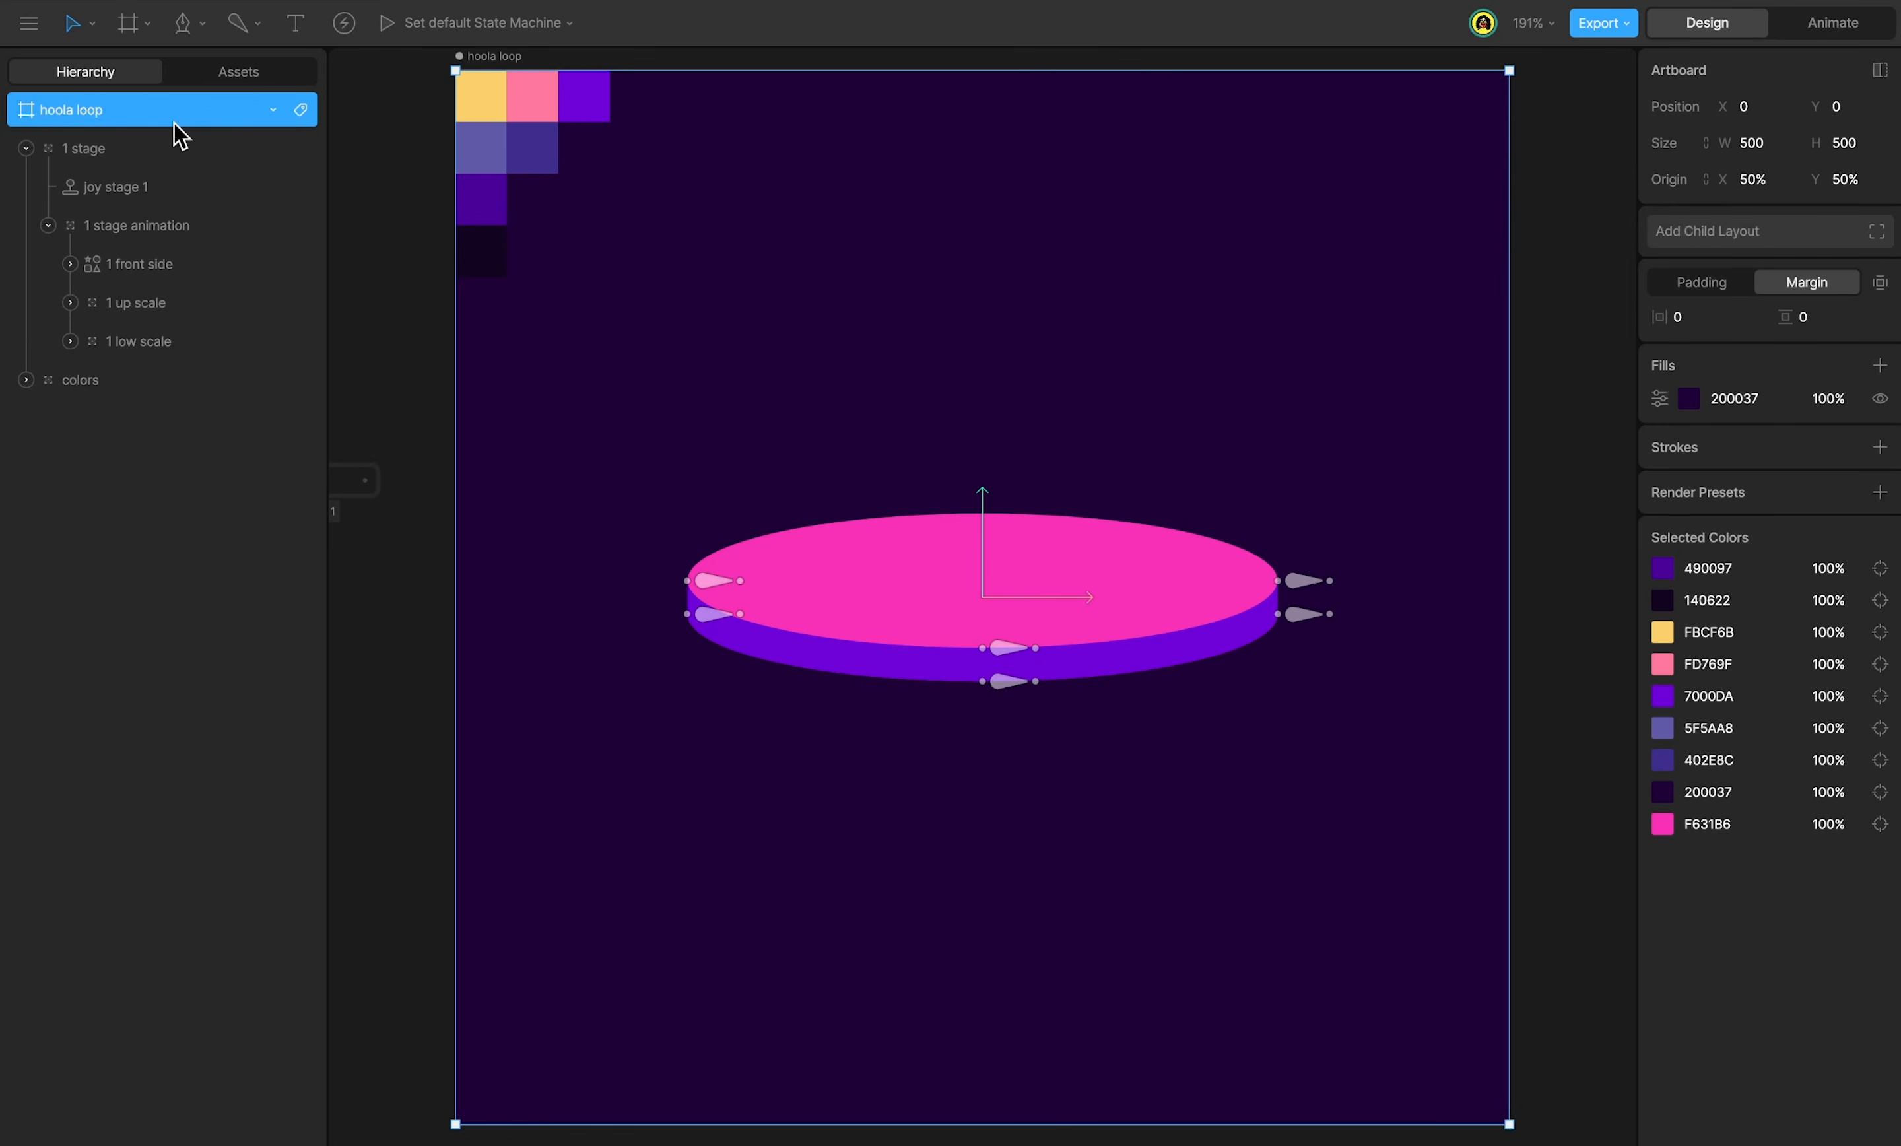
pyautogui.click(1663, 827)
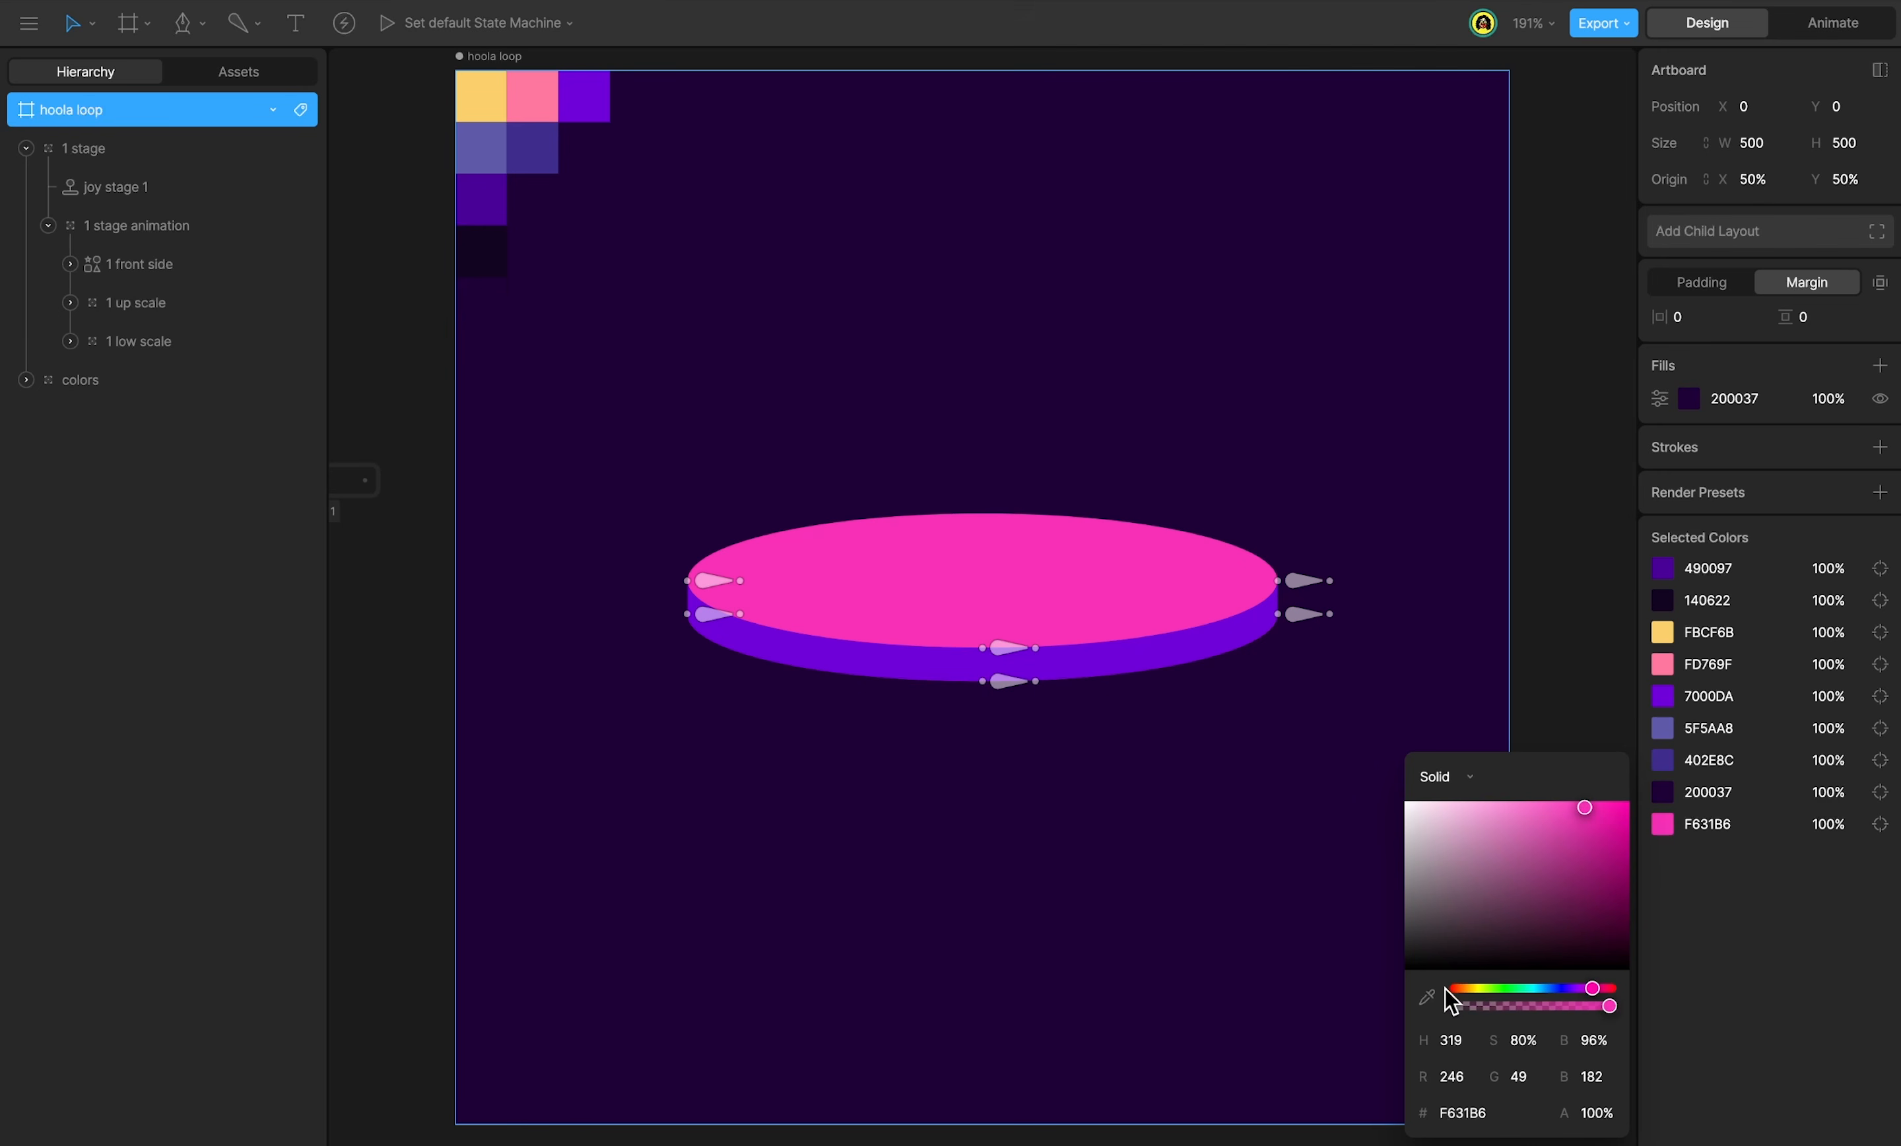
pyautogui.click(1427, 997)
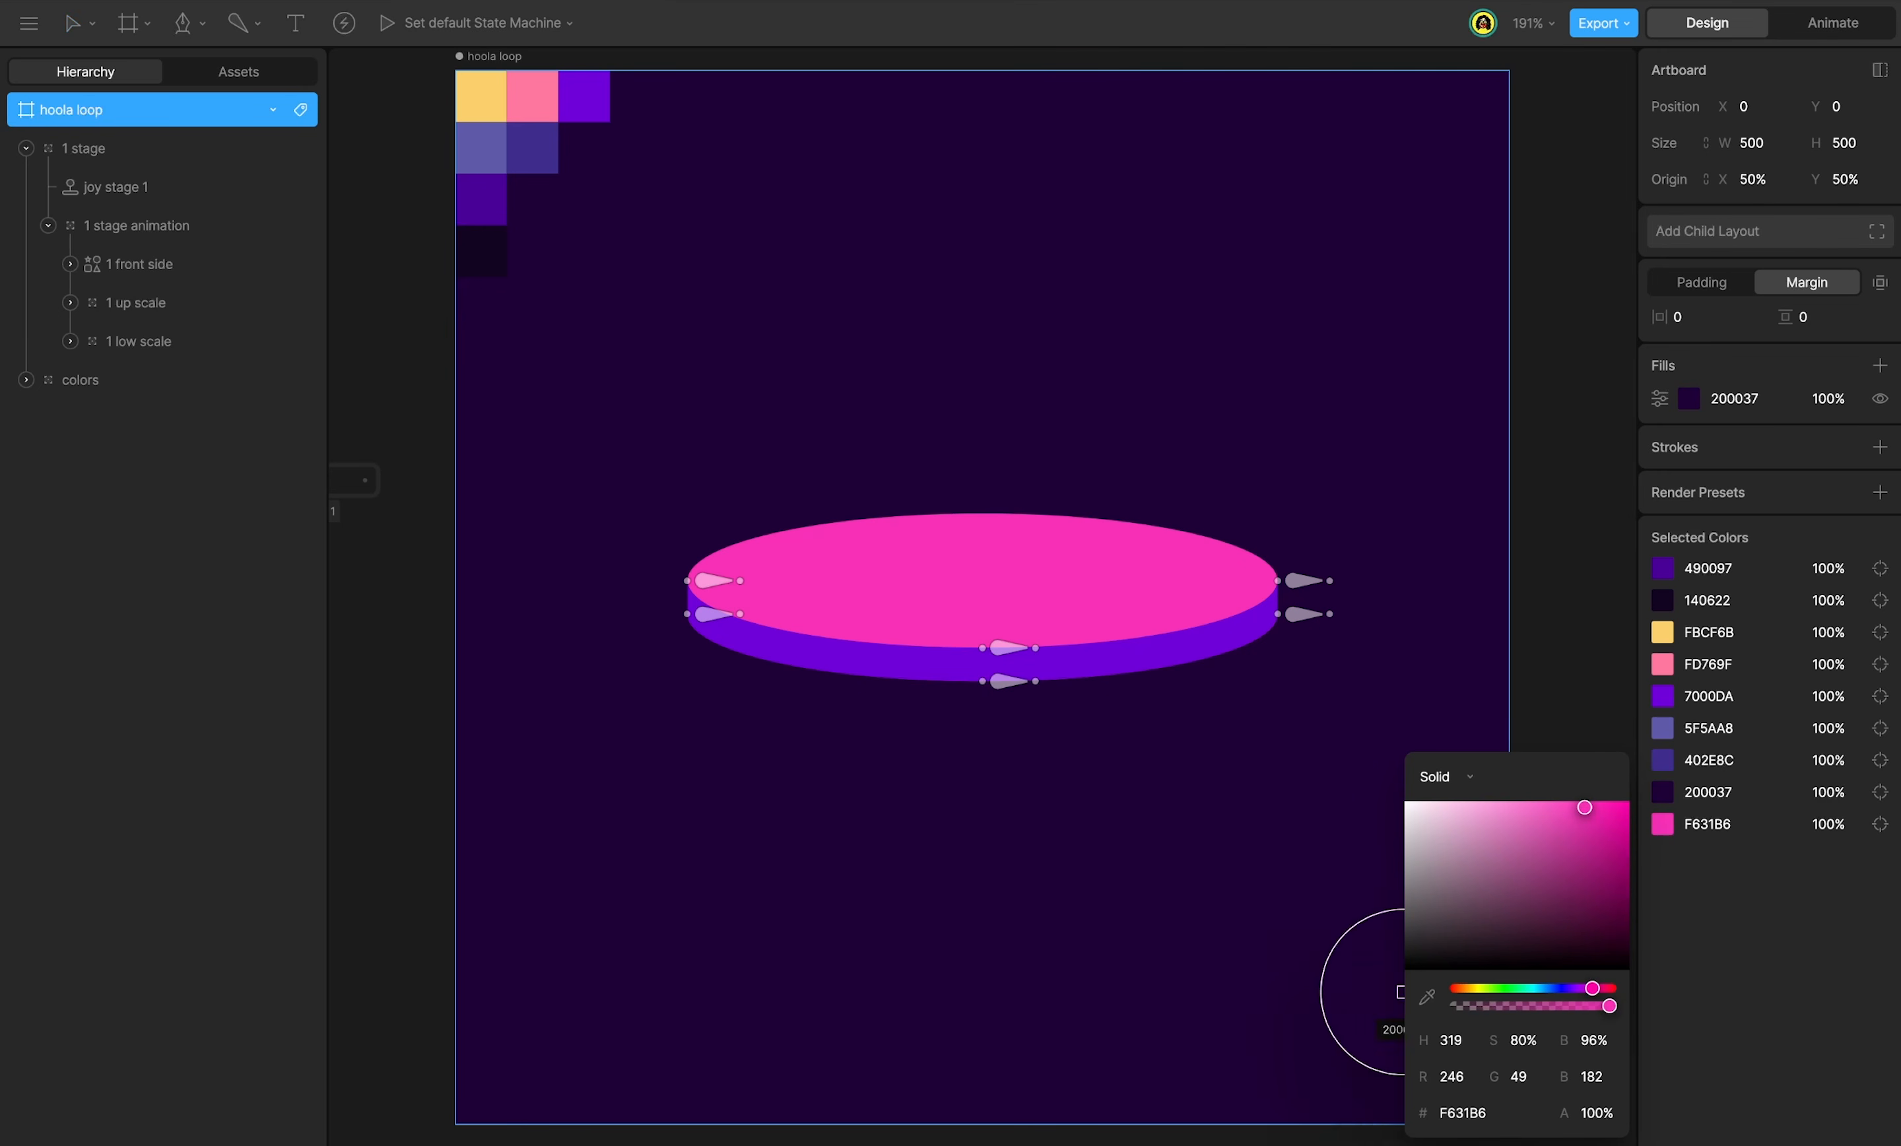
pyautogui.click(532, 112)
# Duplicate 1 up shape inside 1 up rotation and resize the copy to 200 by 200.
pyautogui.click(69, 303)
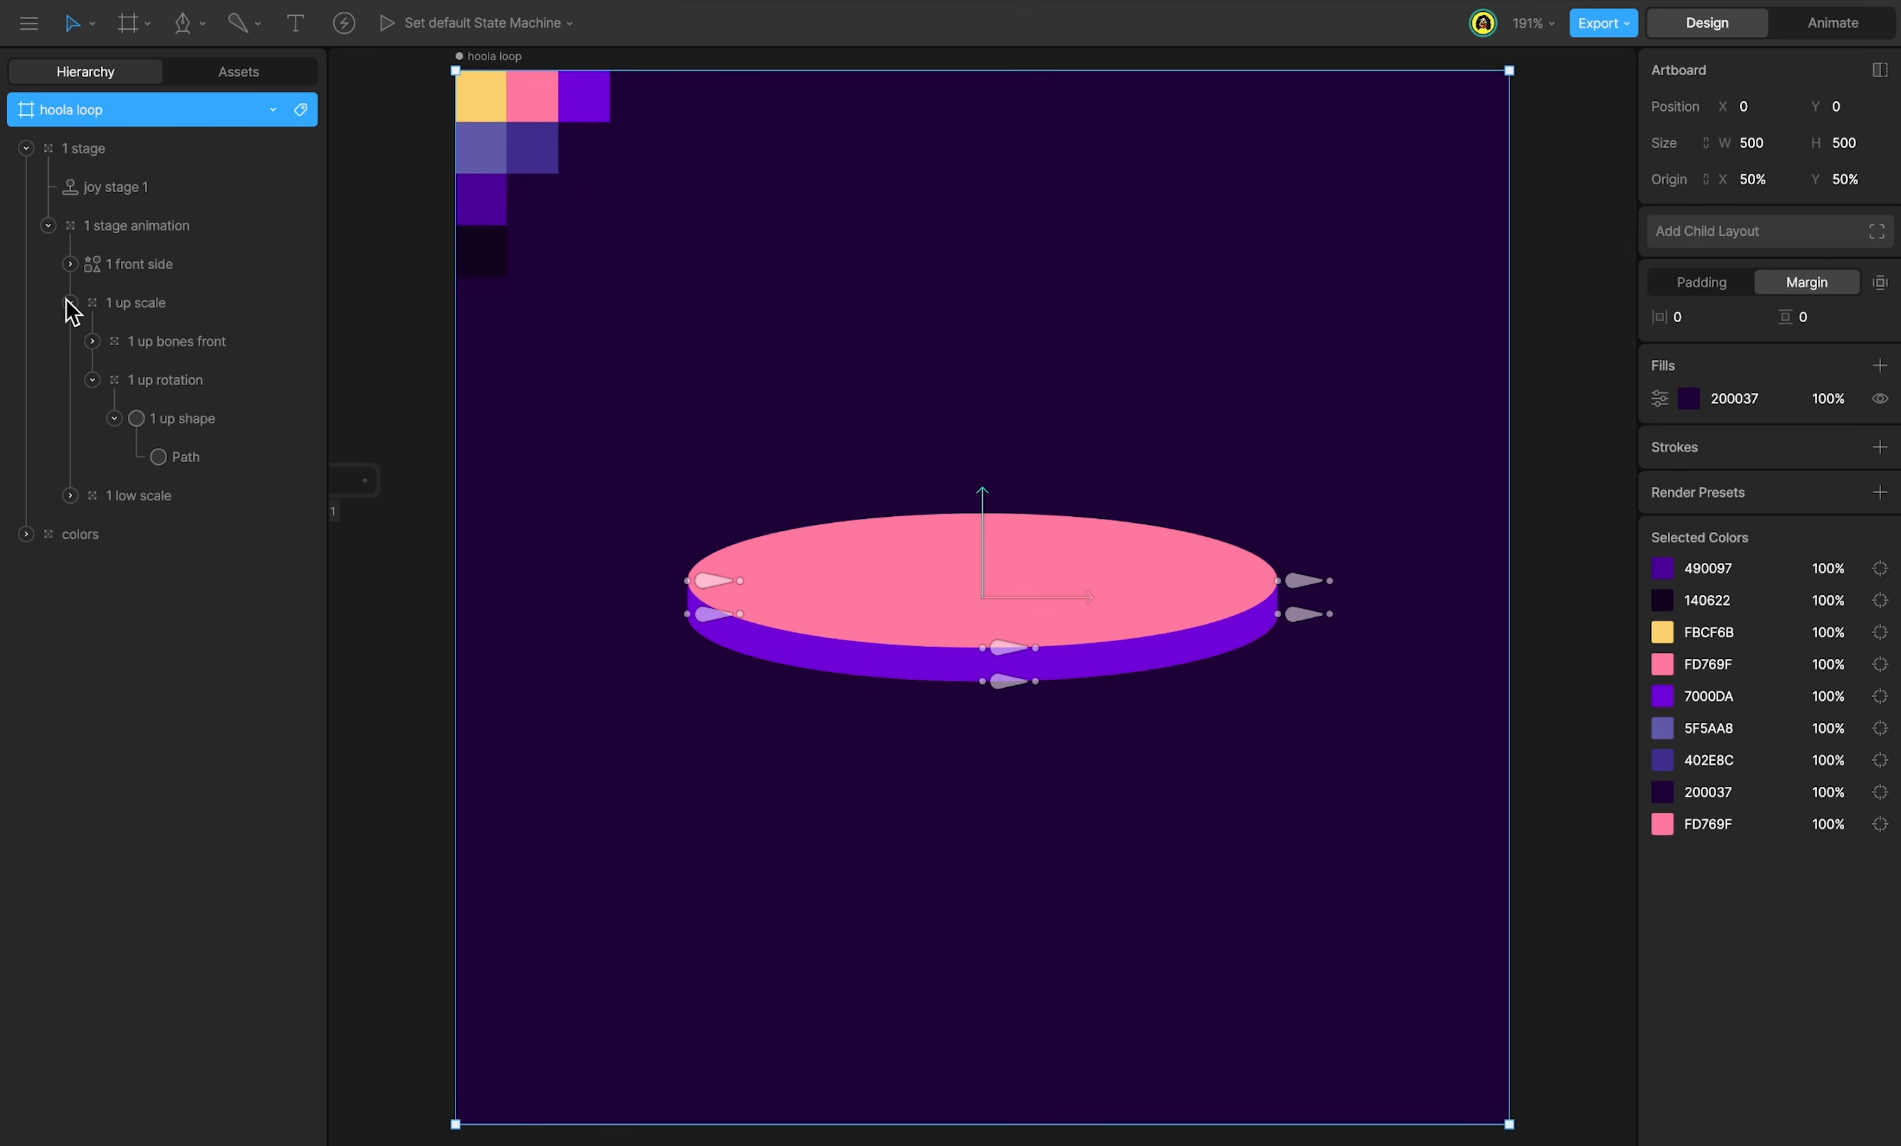
pyautogui.click(177, 421)
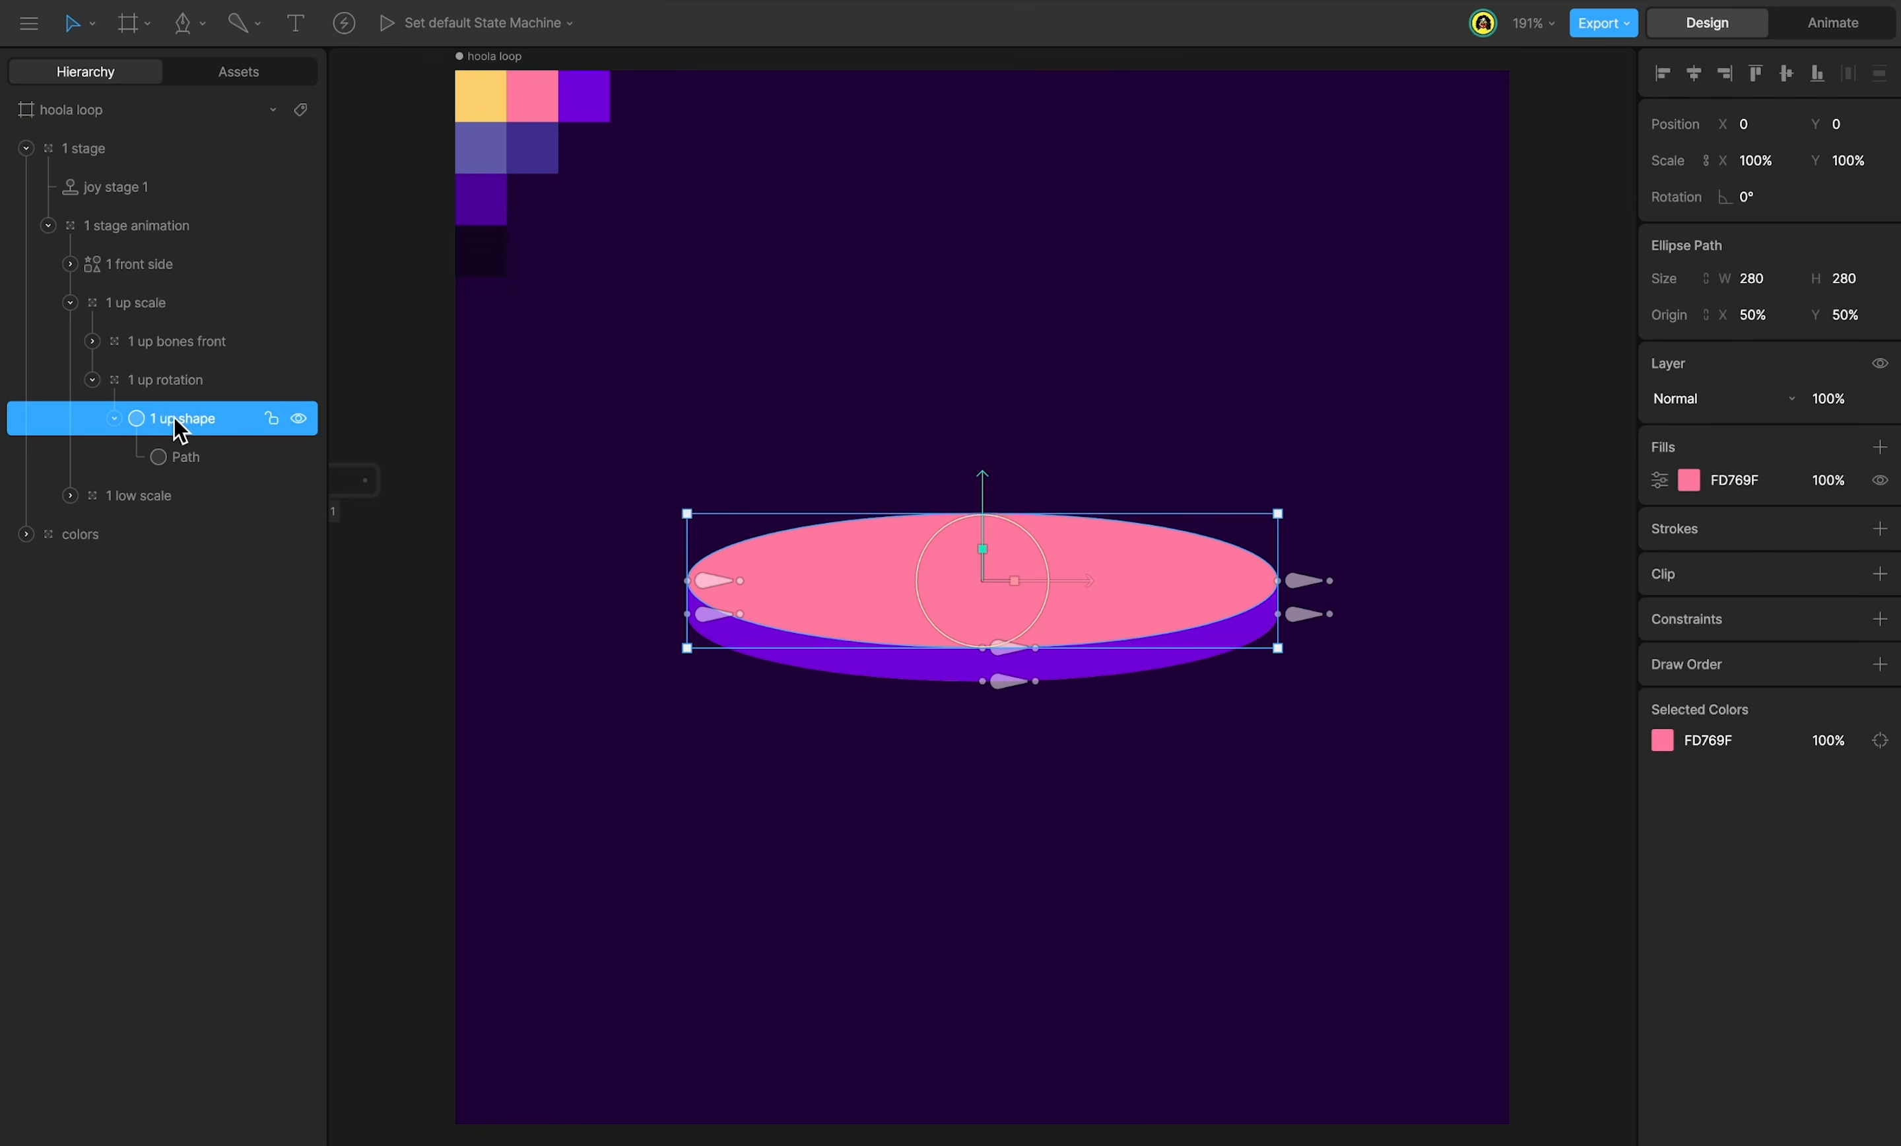
pyautogui.hotkey('ctrl', 'd')
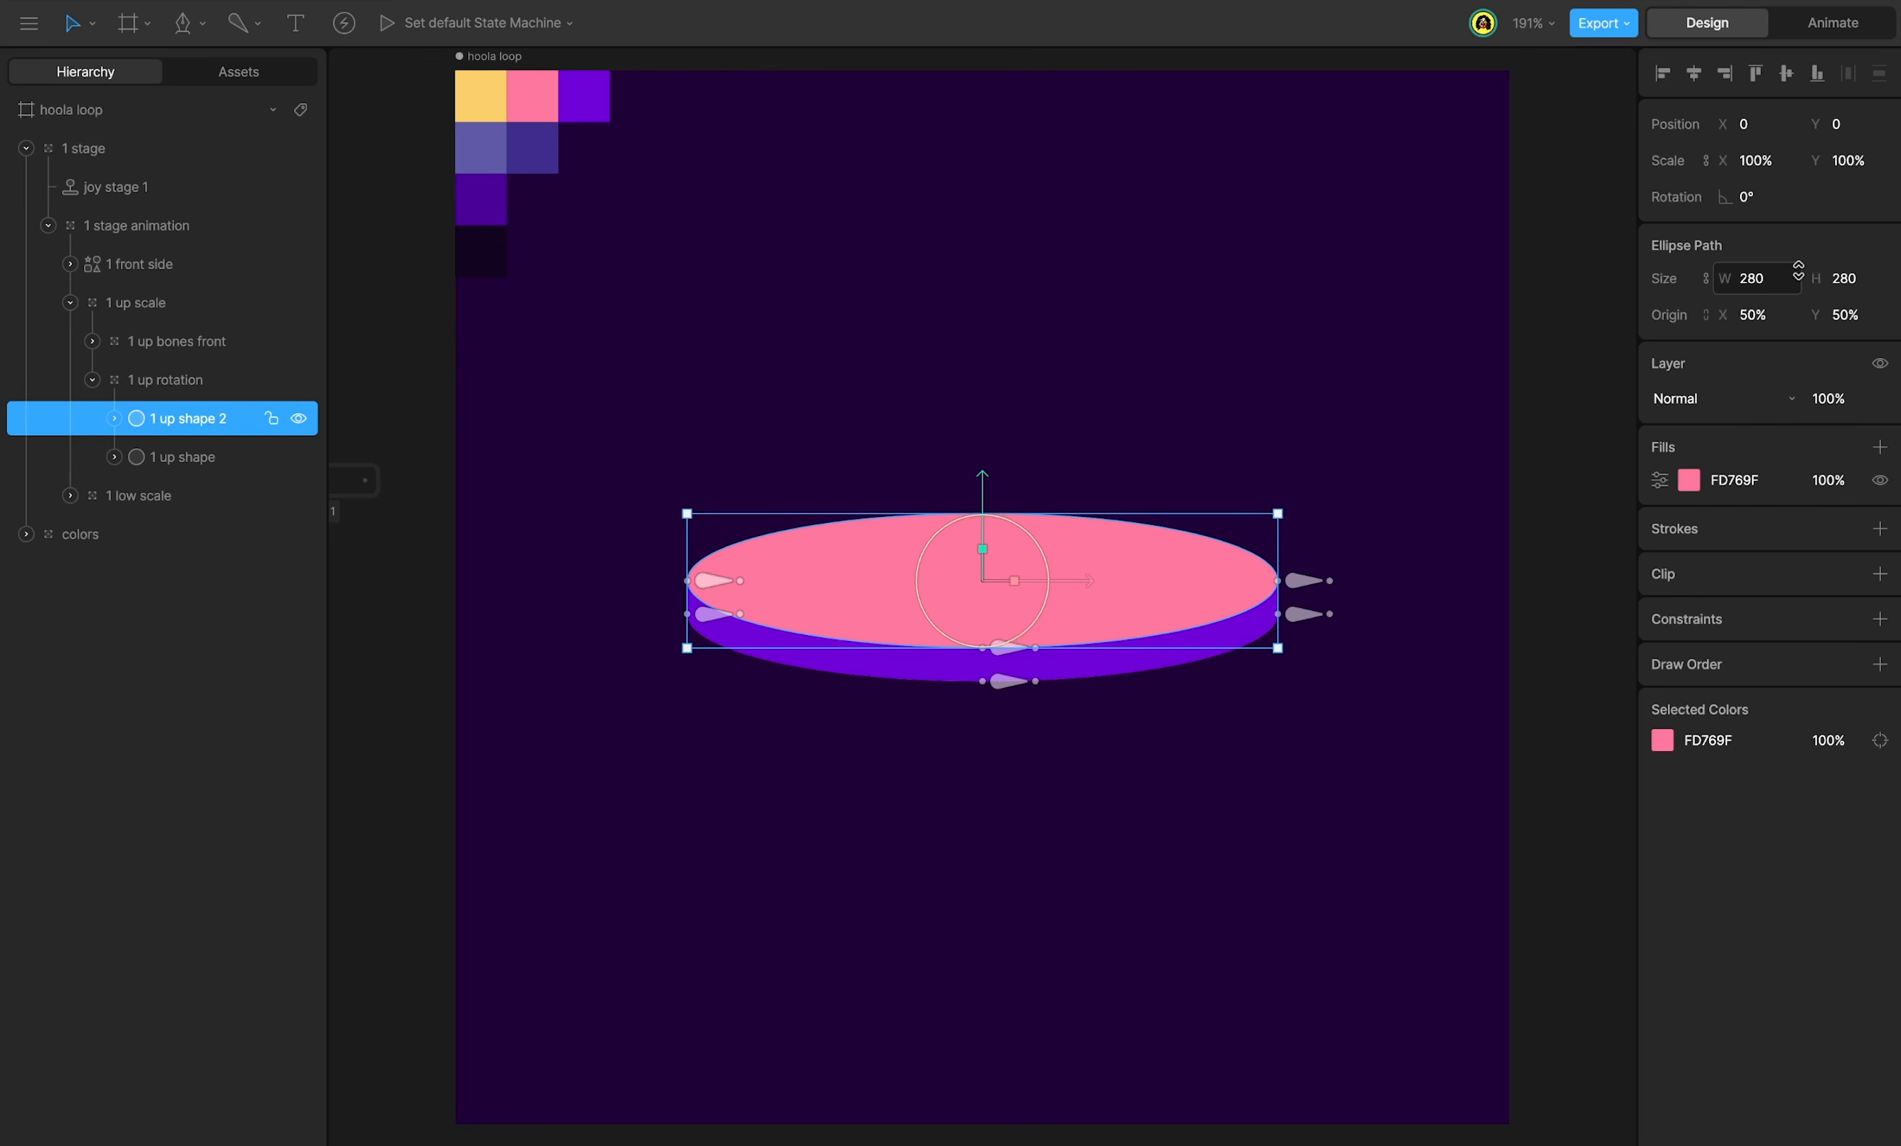
pyautogui.click(1782, 277)
pyautogui.write('200')
pyautogui.press('Return')
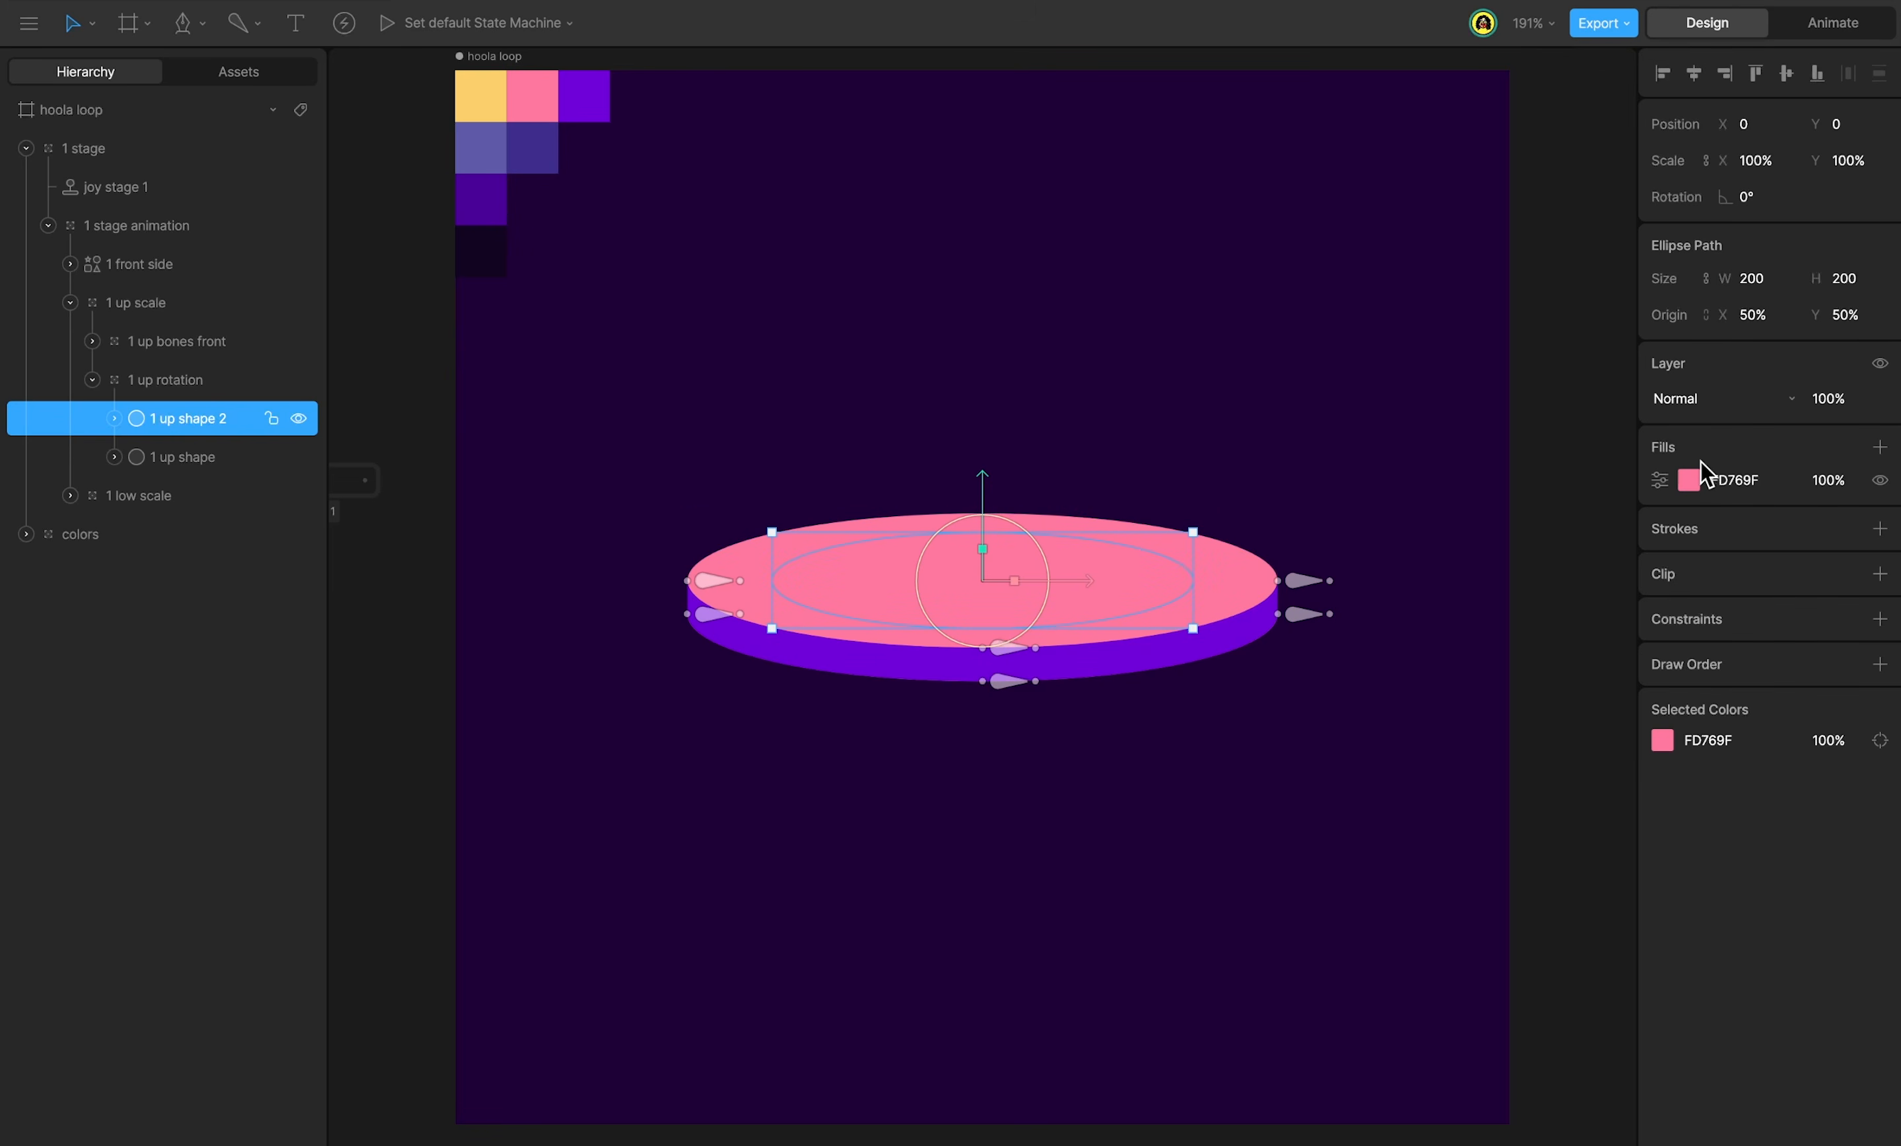
# Fill the smaller inner ellipse with the yellow FBCF6B sampled from the artboard palette.
pyautogui.click(1689, 479)
pyautogui.click(1428, 708)
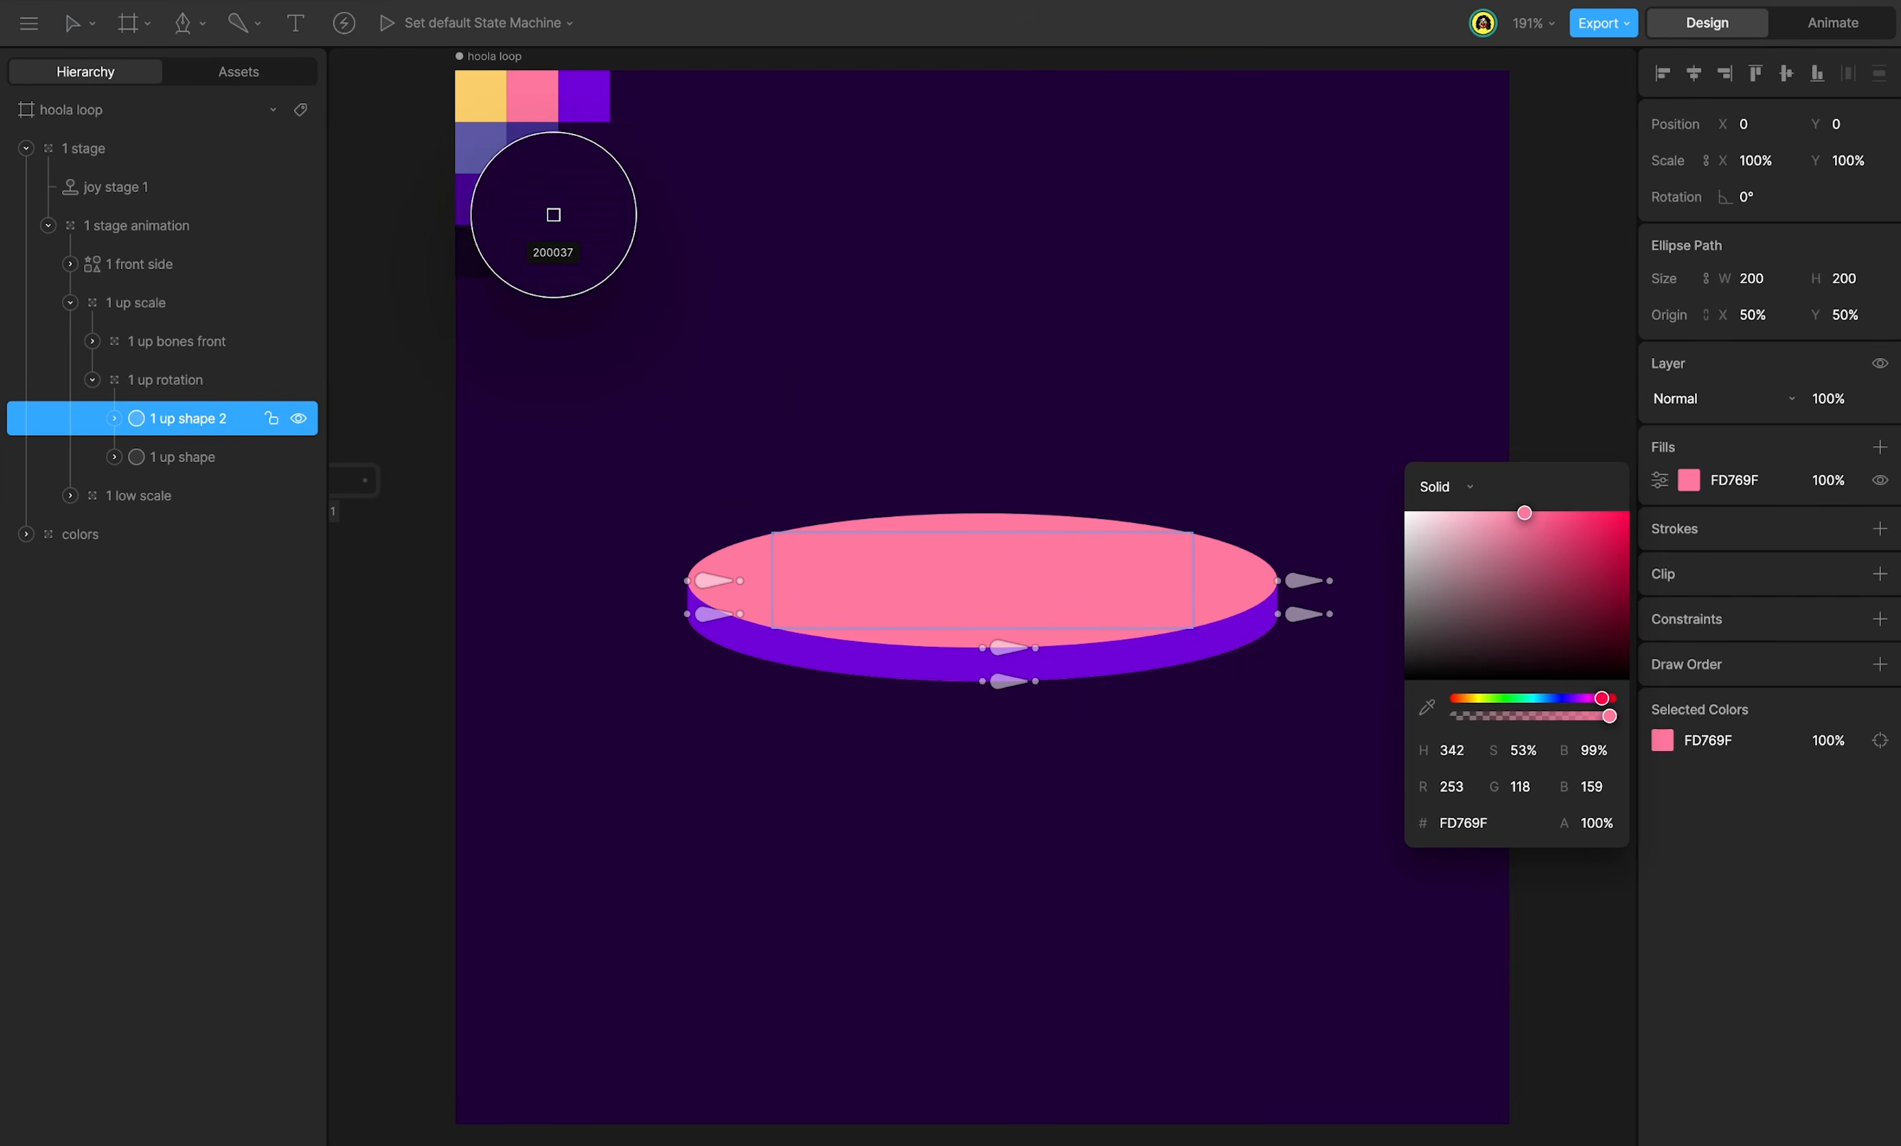
pyautogui.click(502, 110)
pyautogui.click(1192, 441)
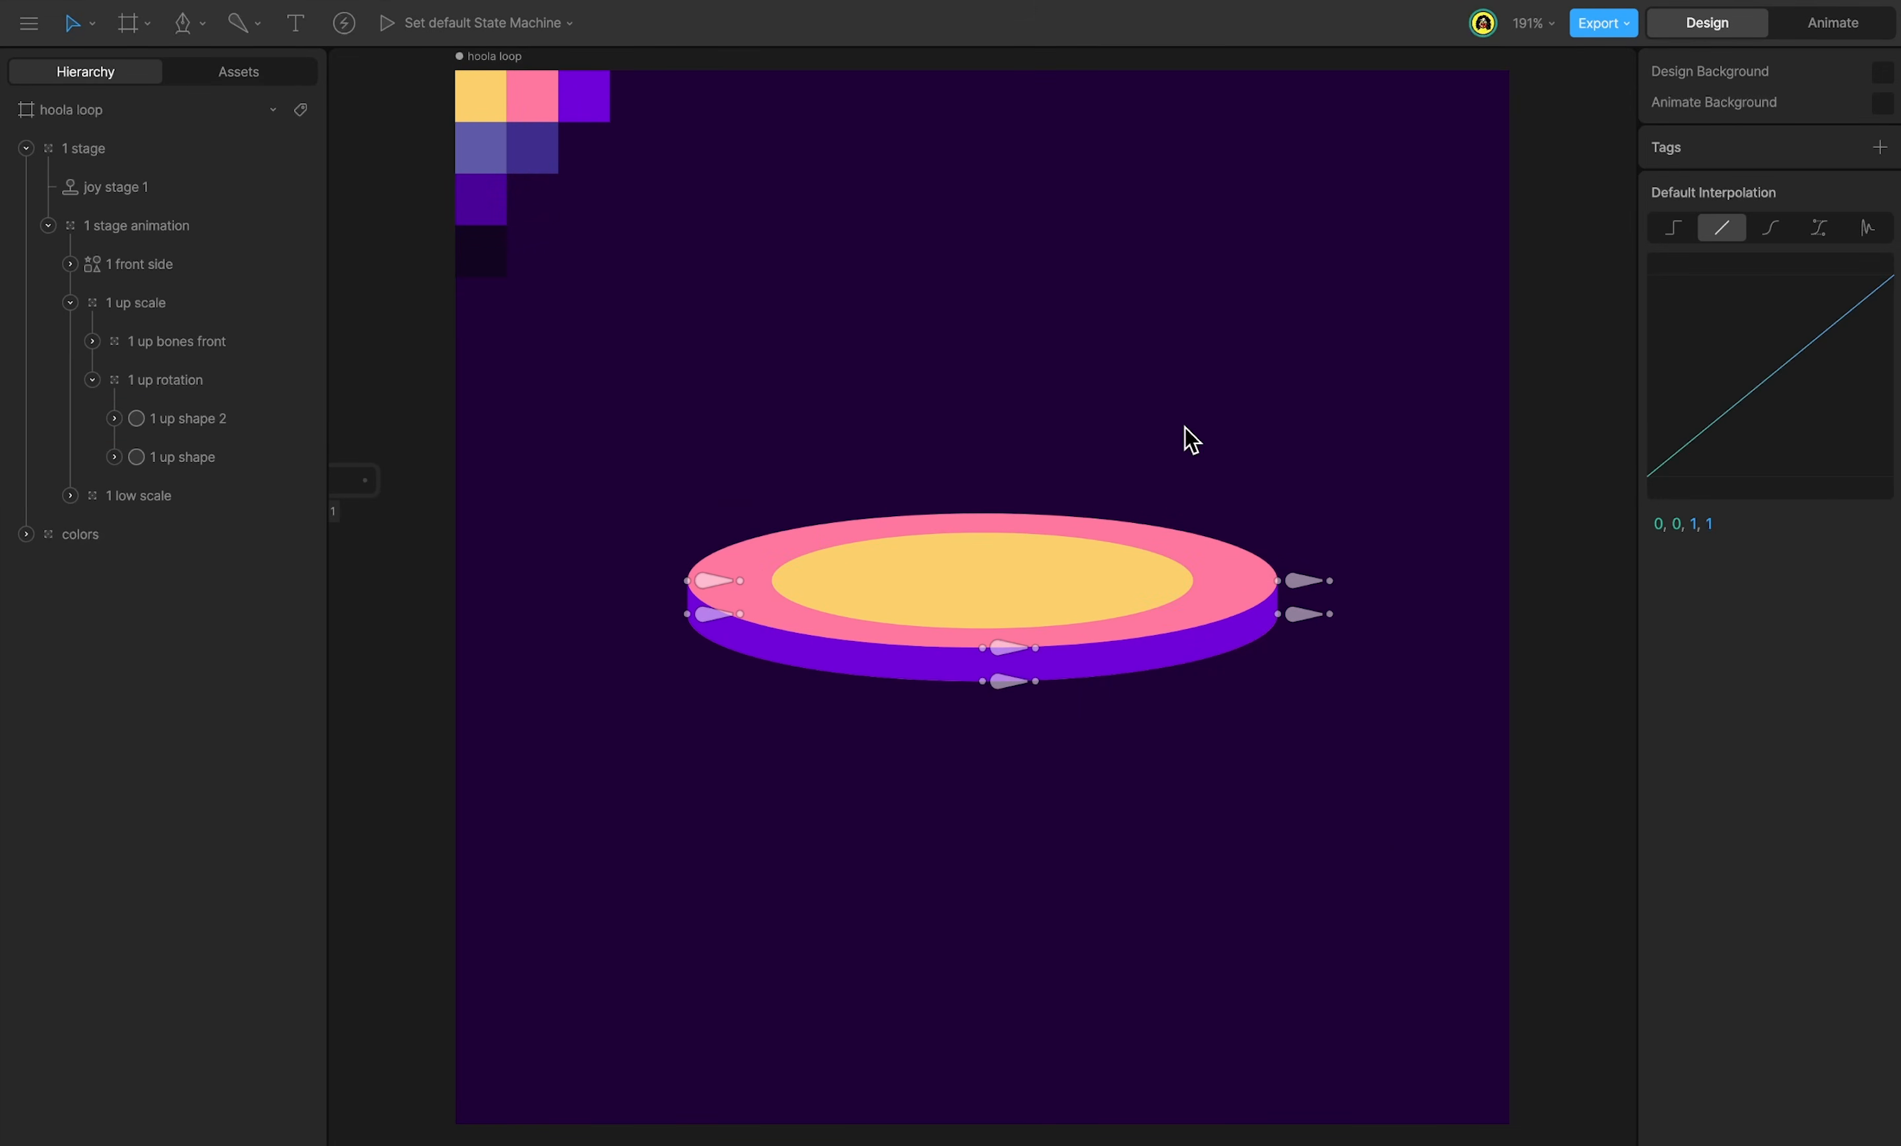
# Delete the lights loop, joy inner and lines loop animations in Animate mode.
pyautogui.press('Tab')
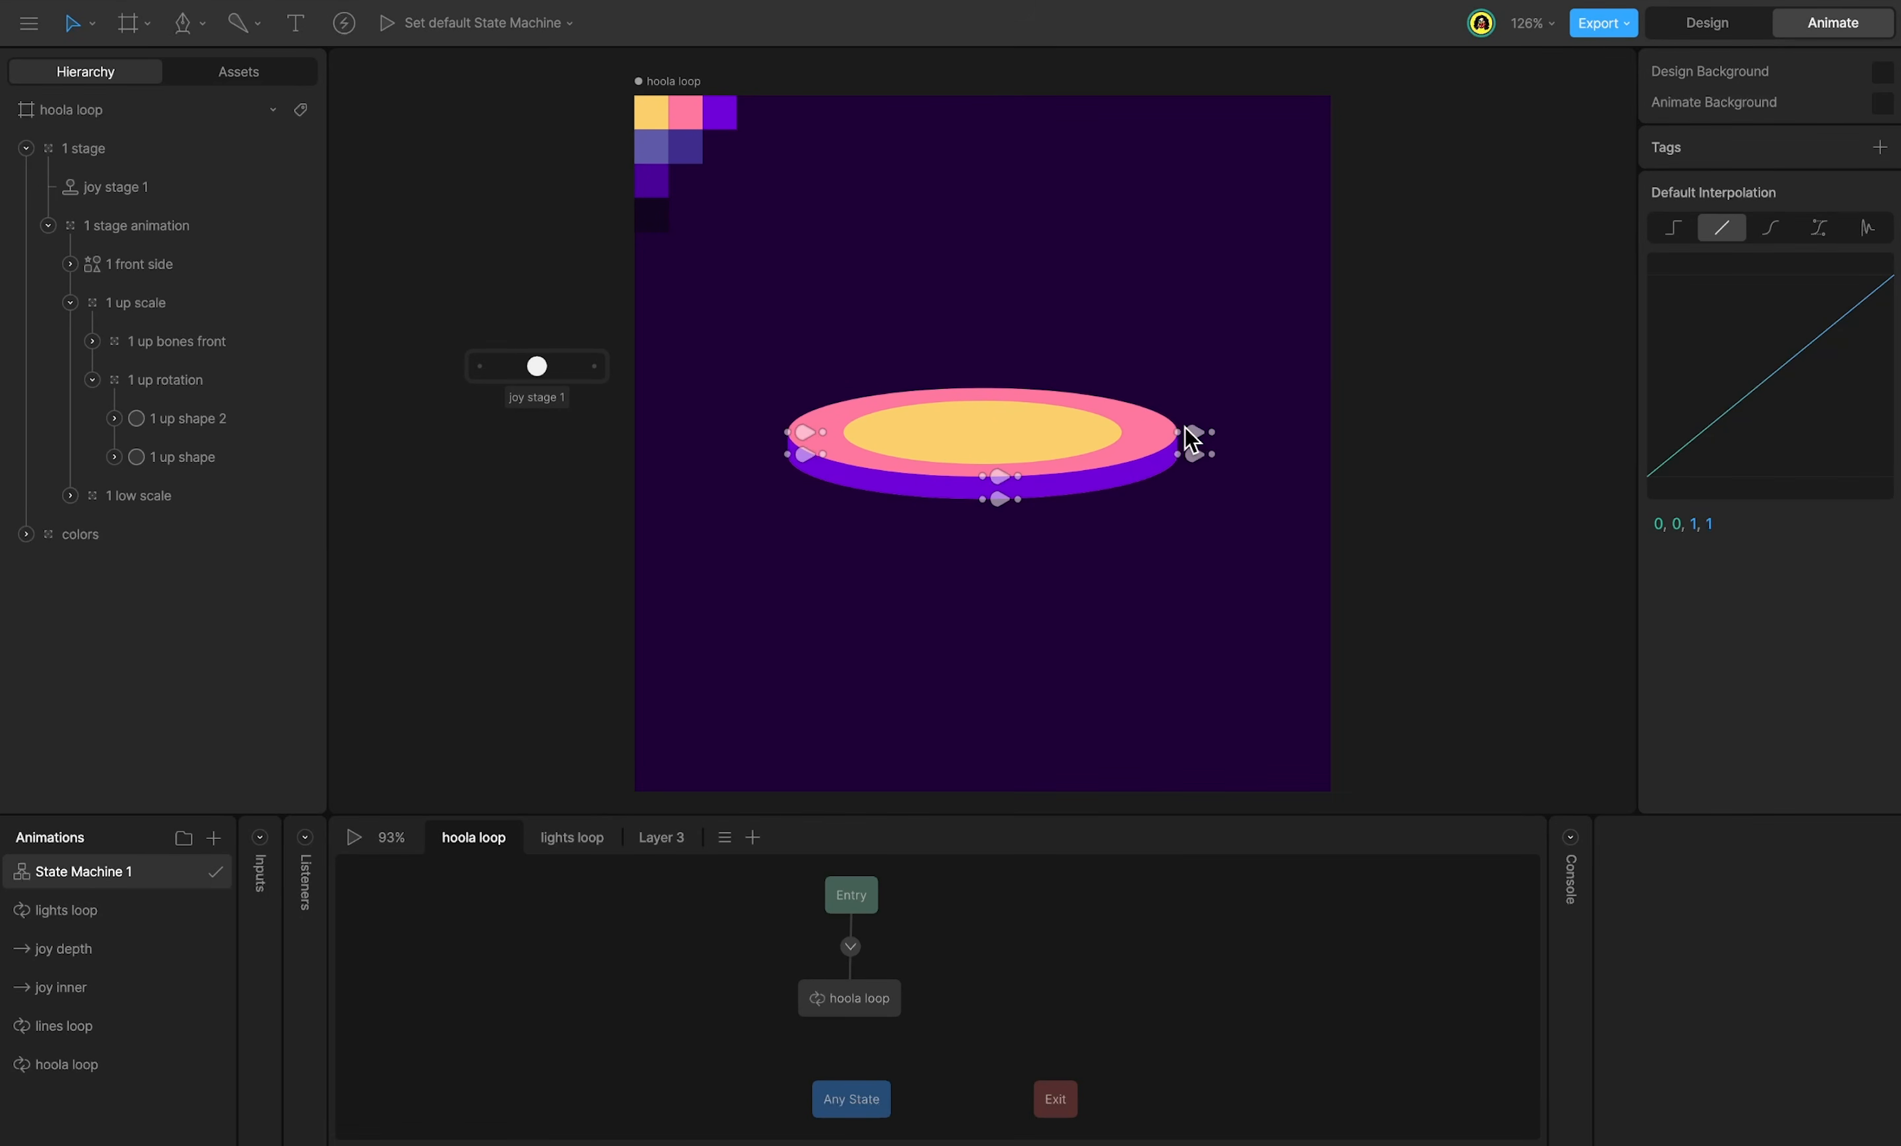
pyautogui.rightClick(127, 918)
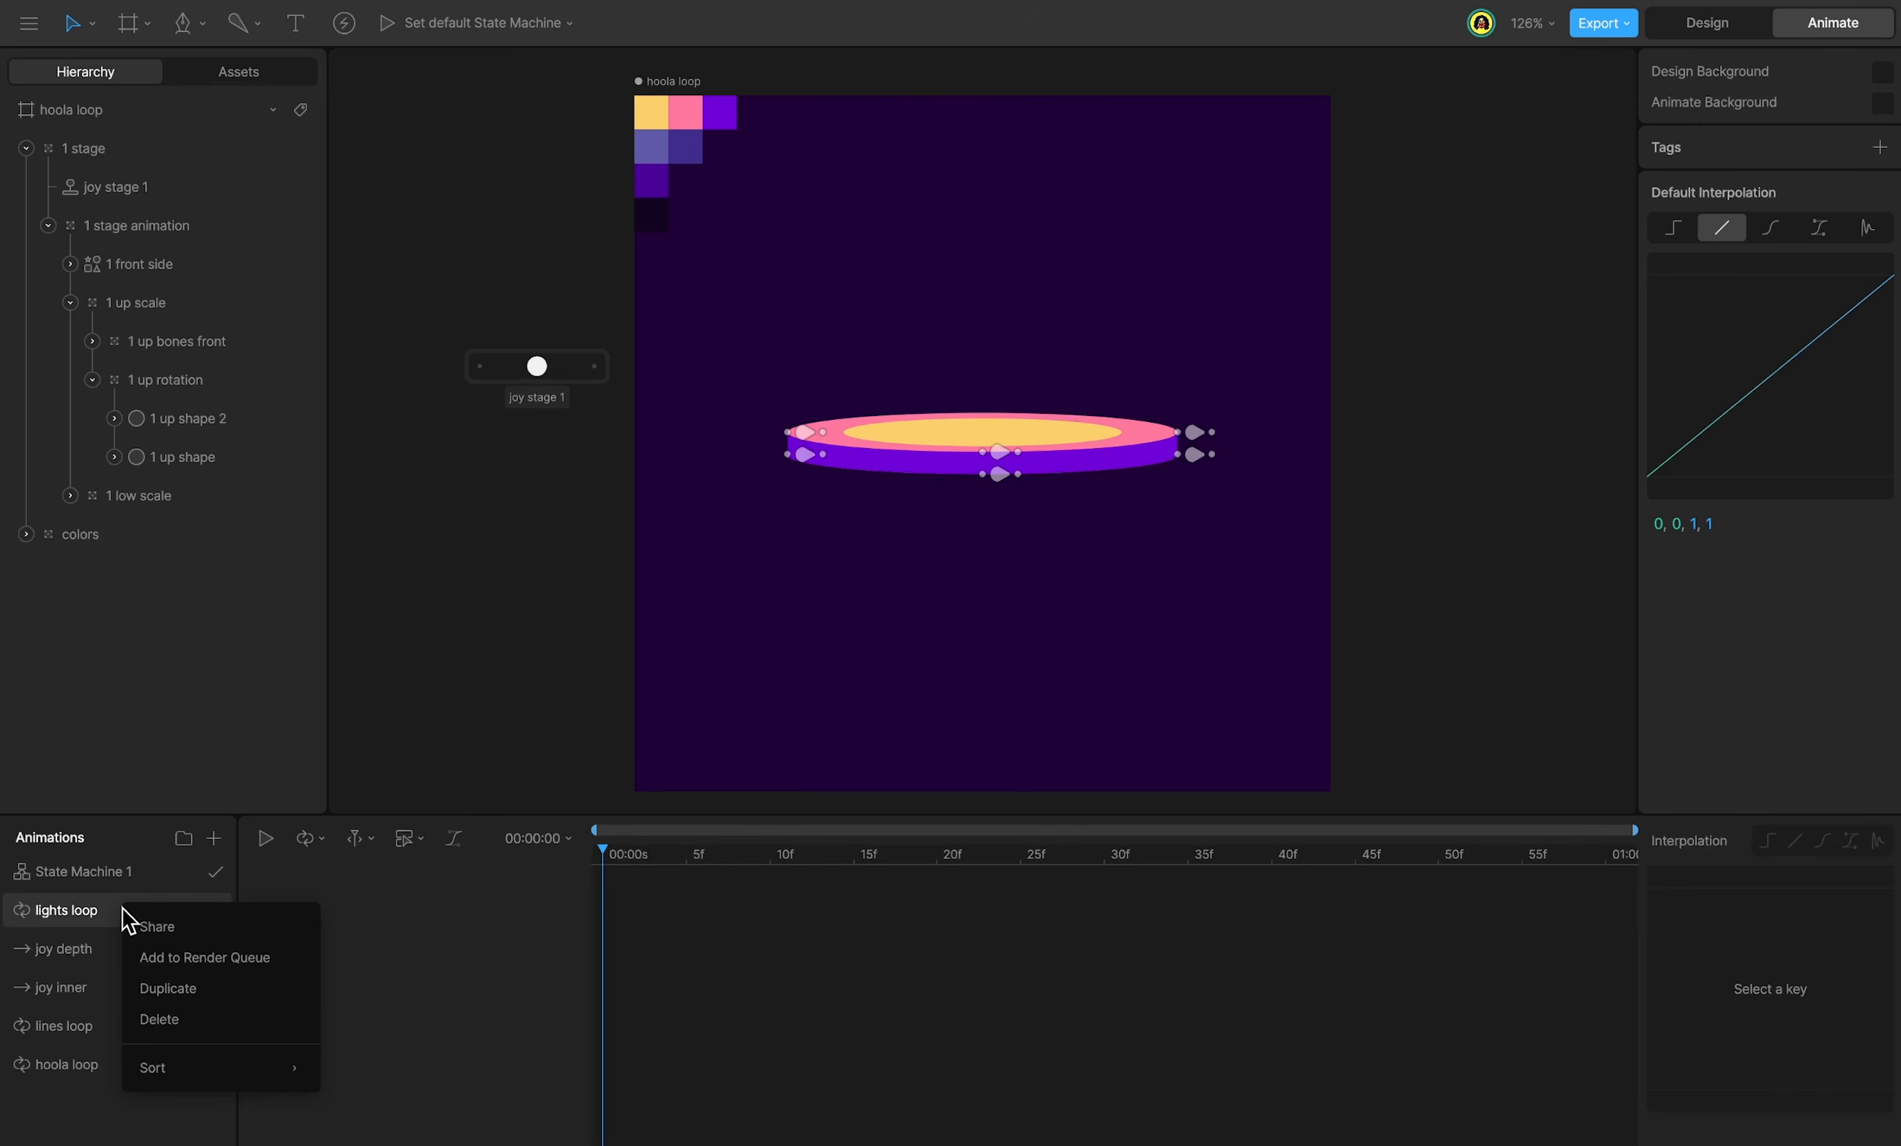
pyautogui.click(204, 1019)
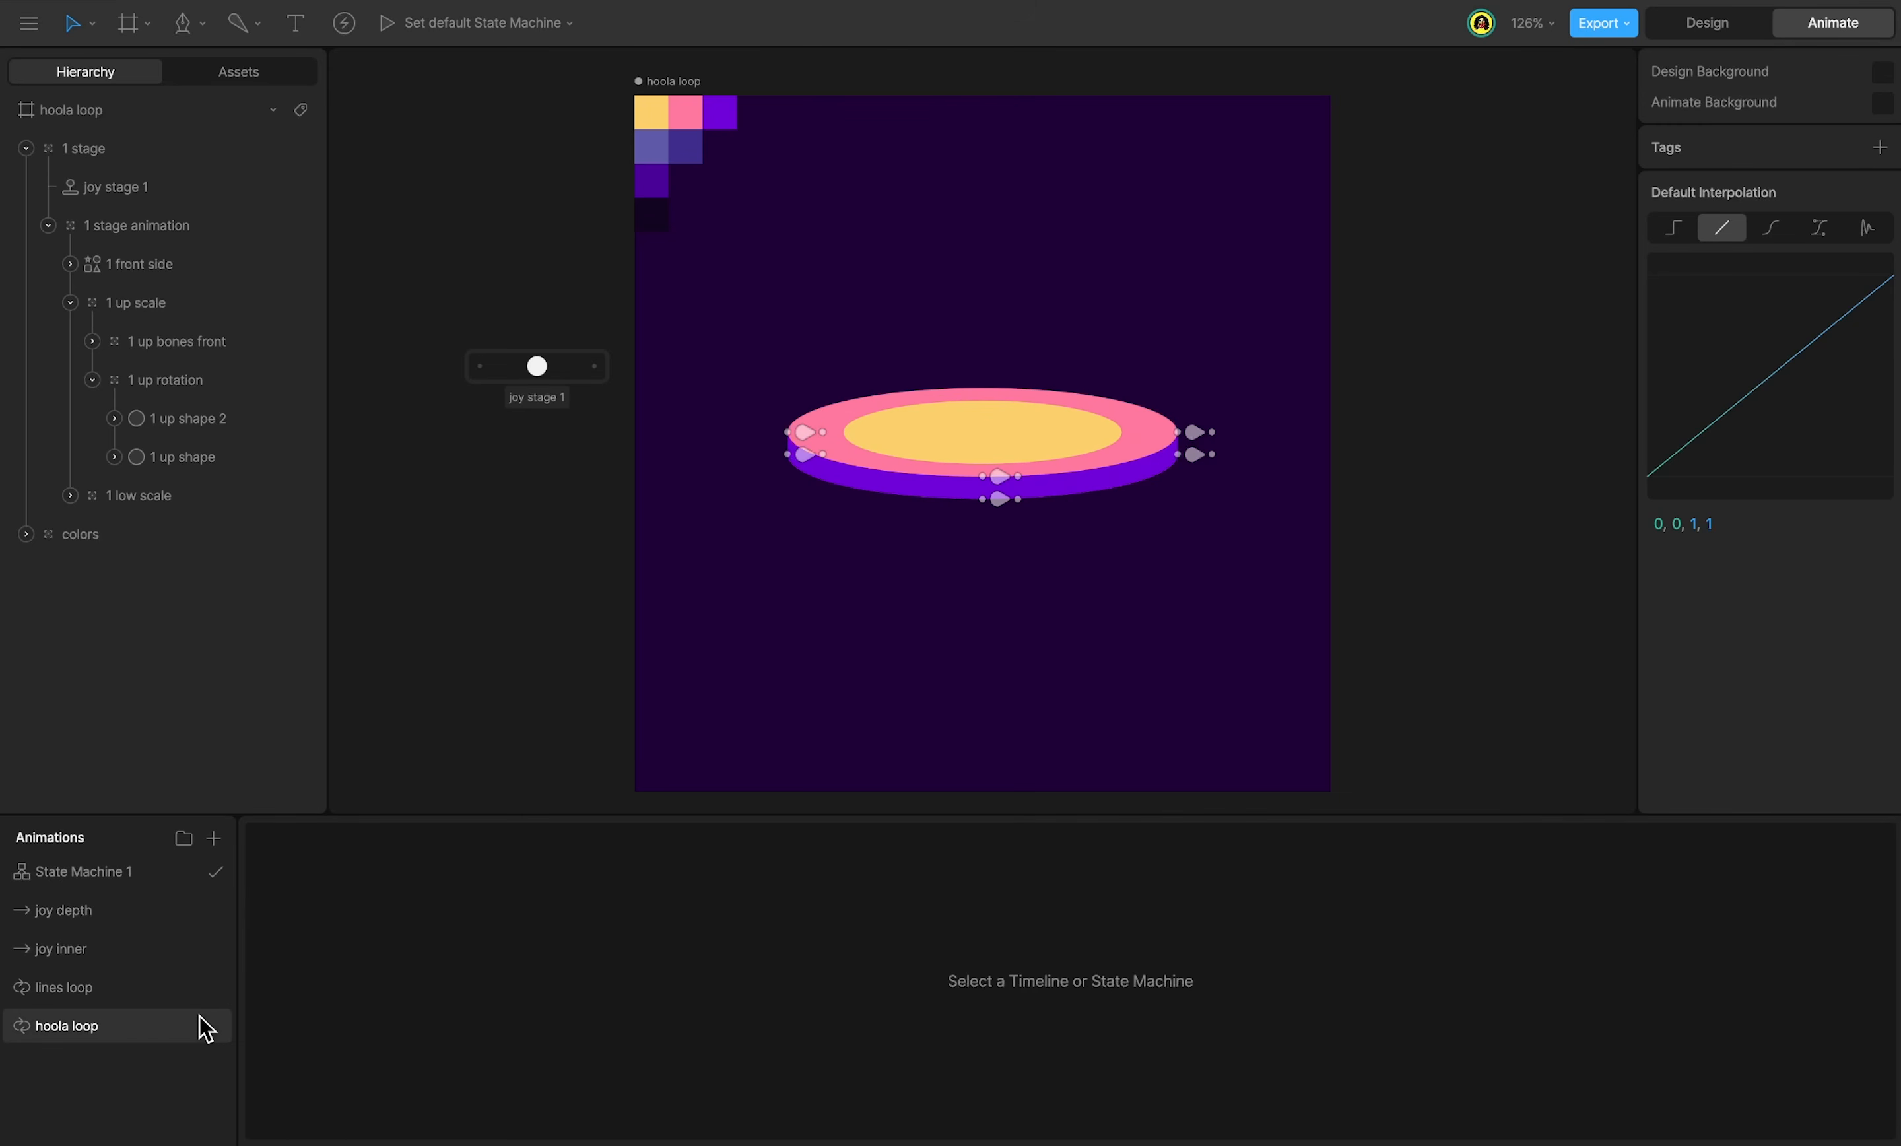
pyautogui.rightClick(123, 955)
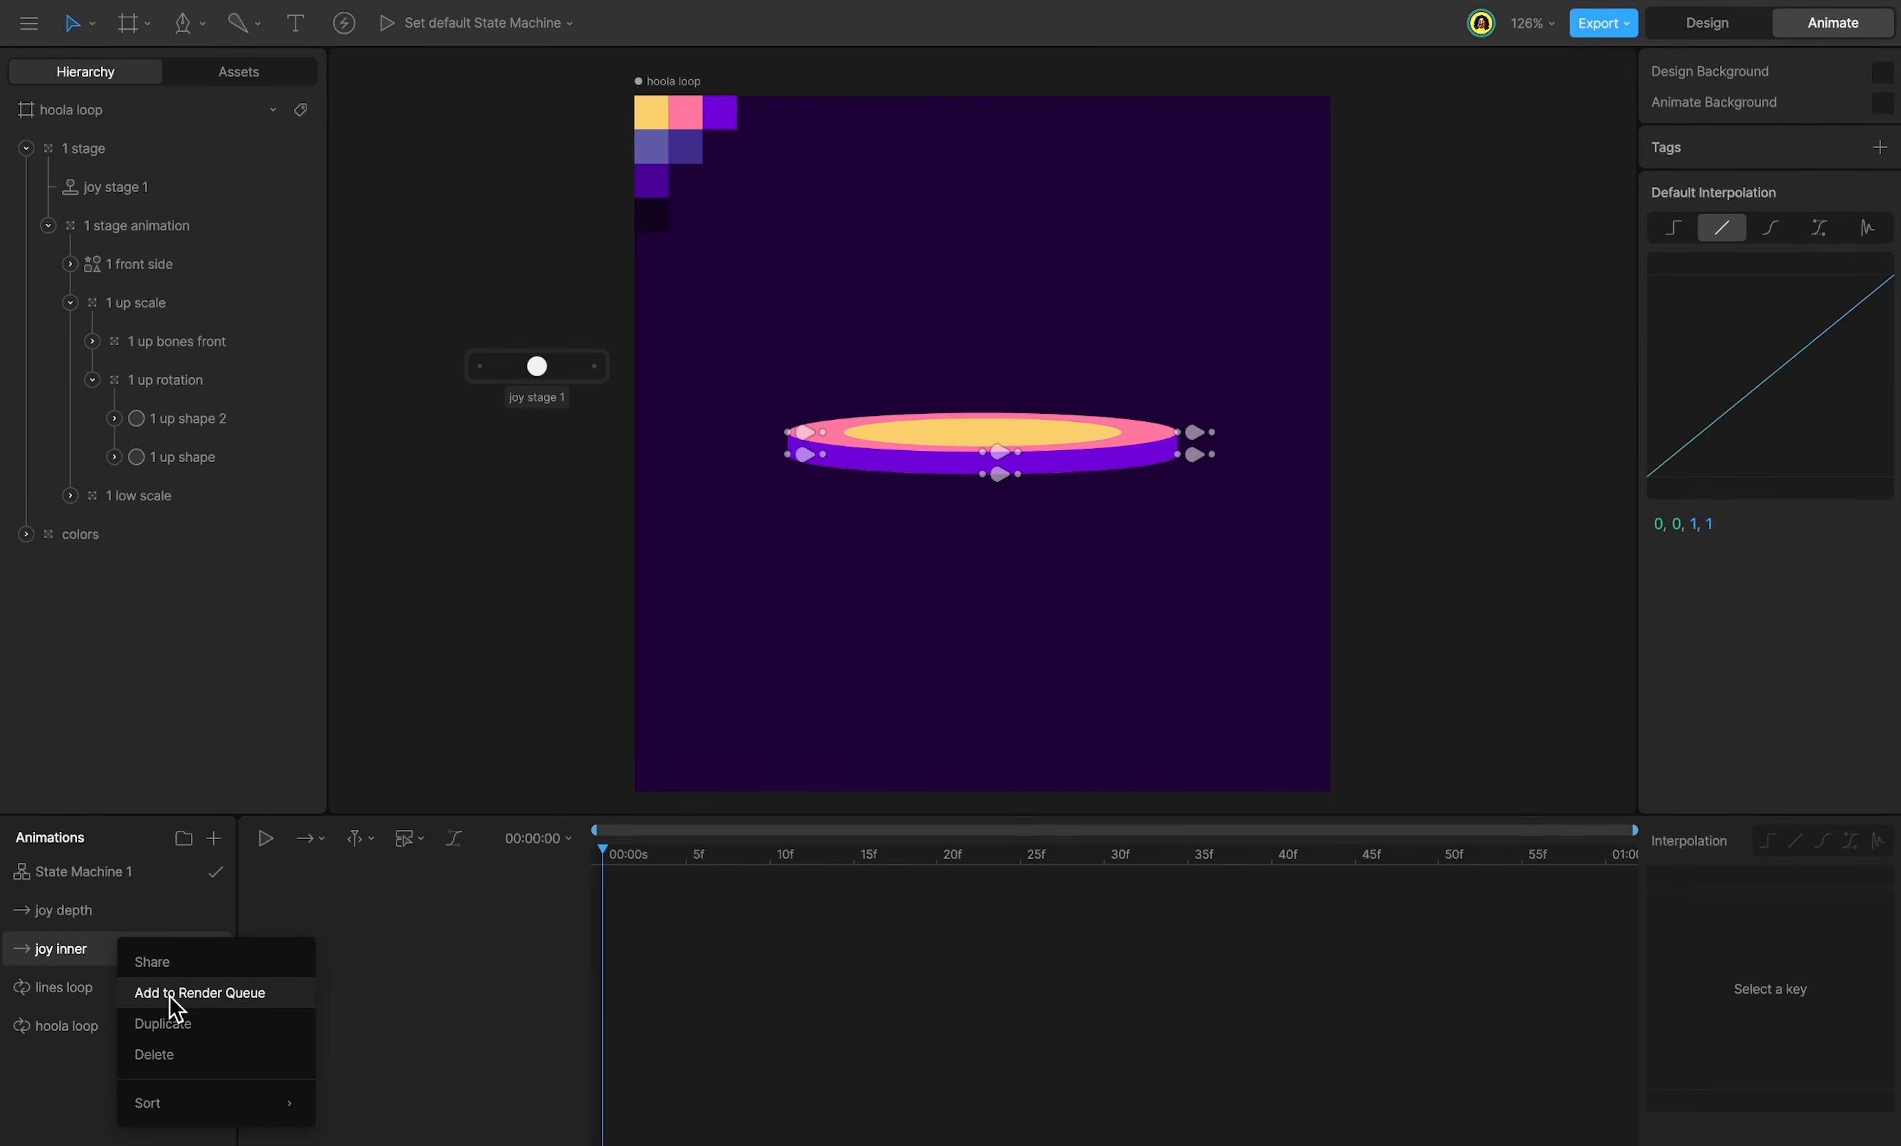
pyautogui.click(175, 1057)
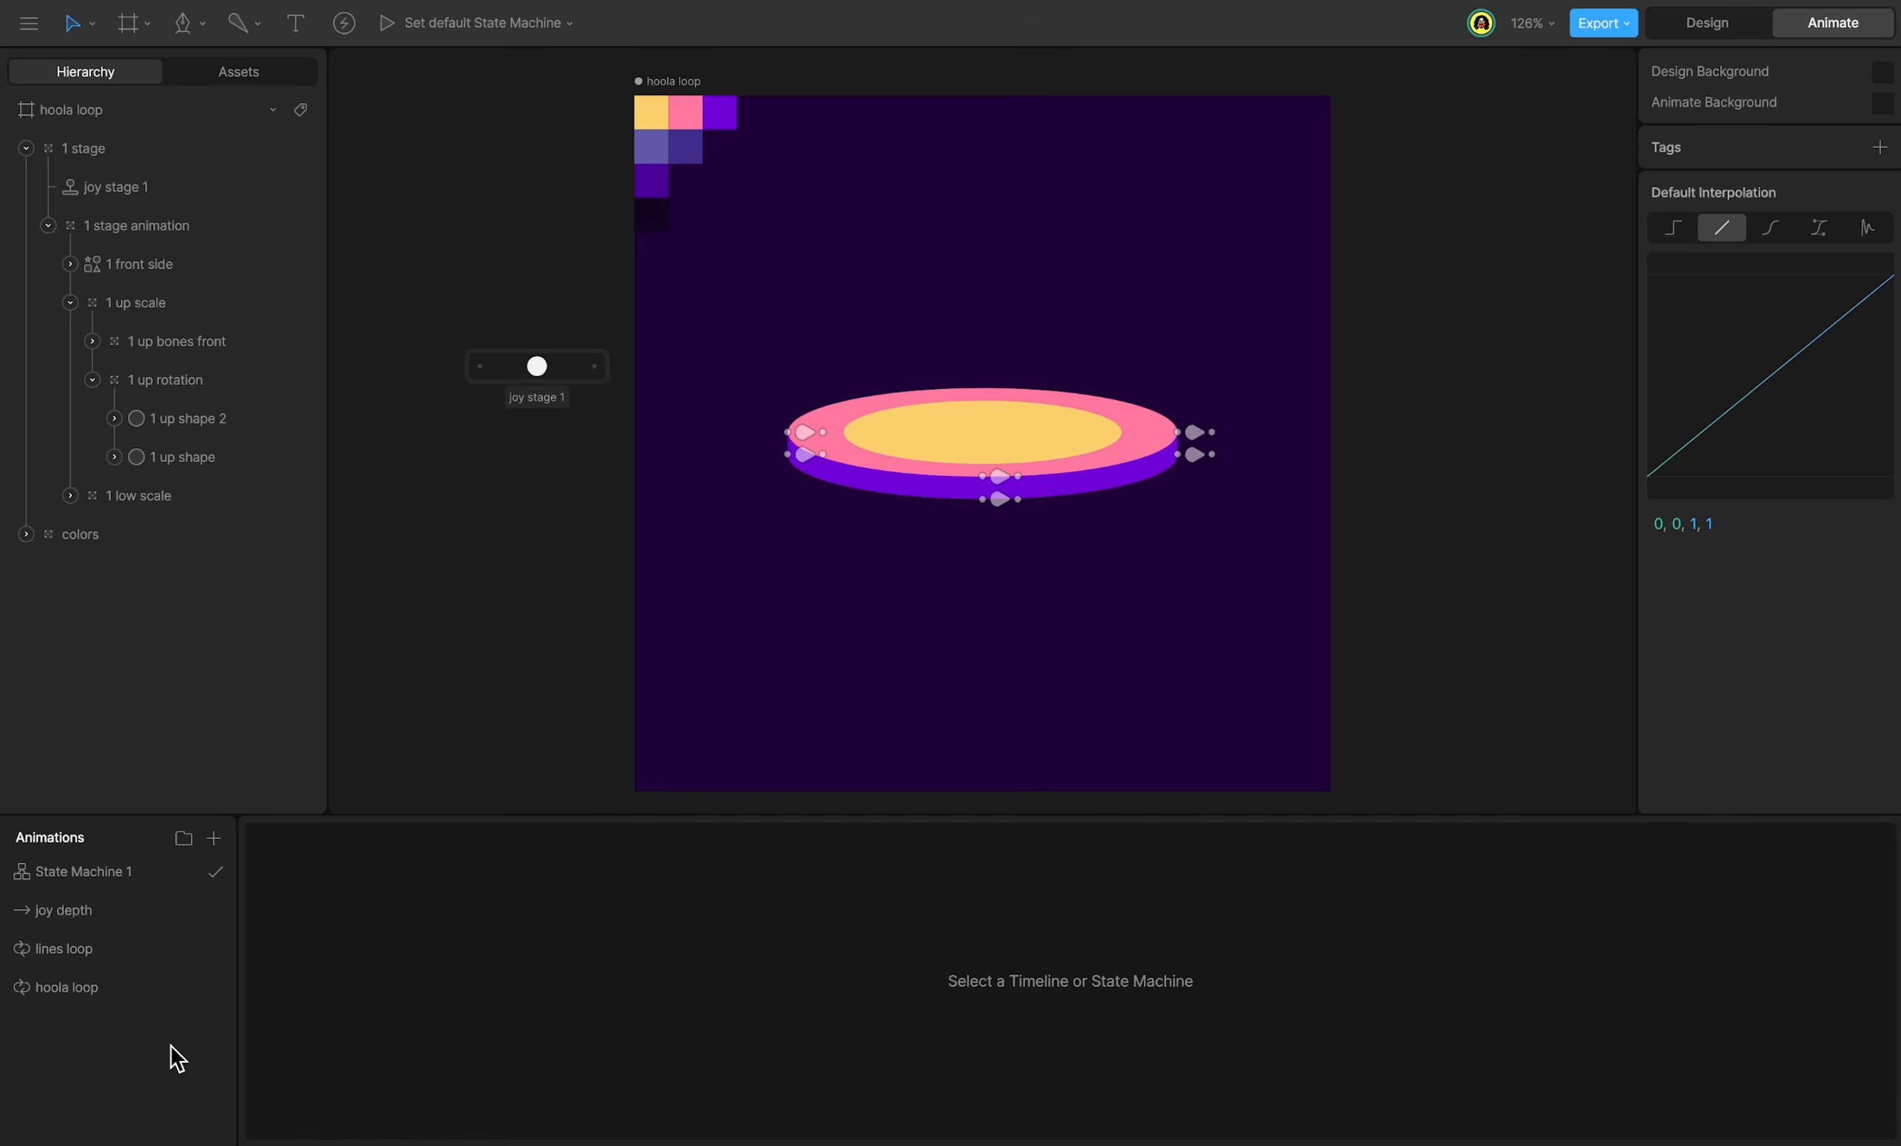
pyautogui.rightClick(101, 951)
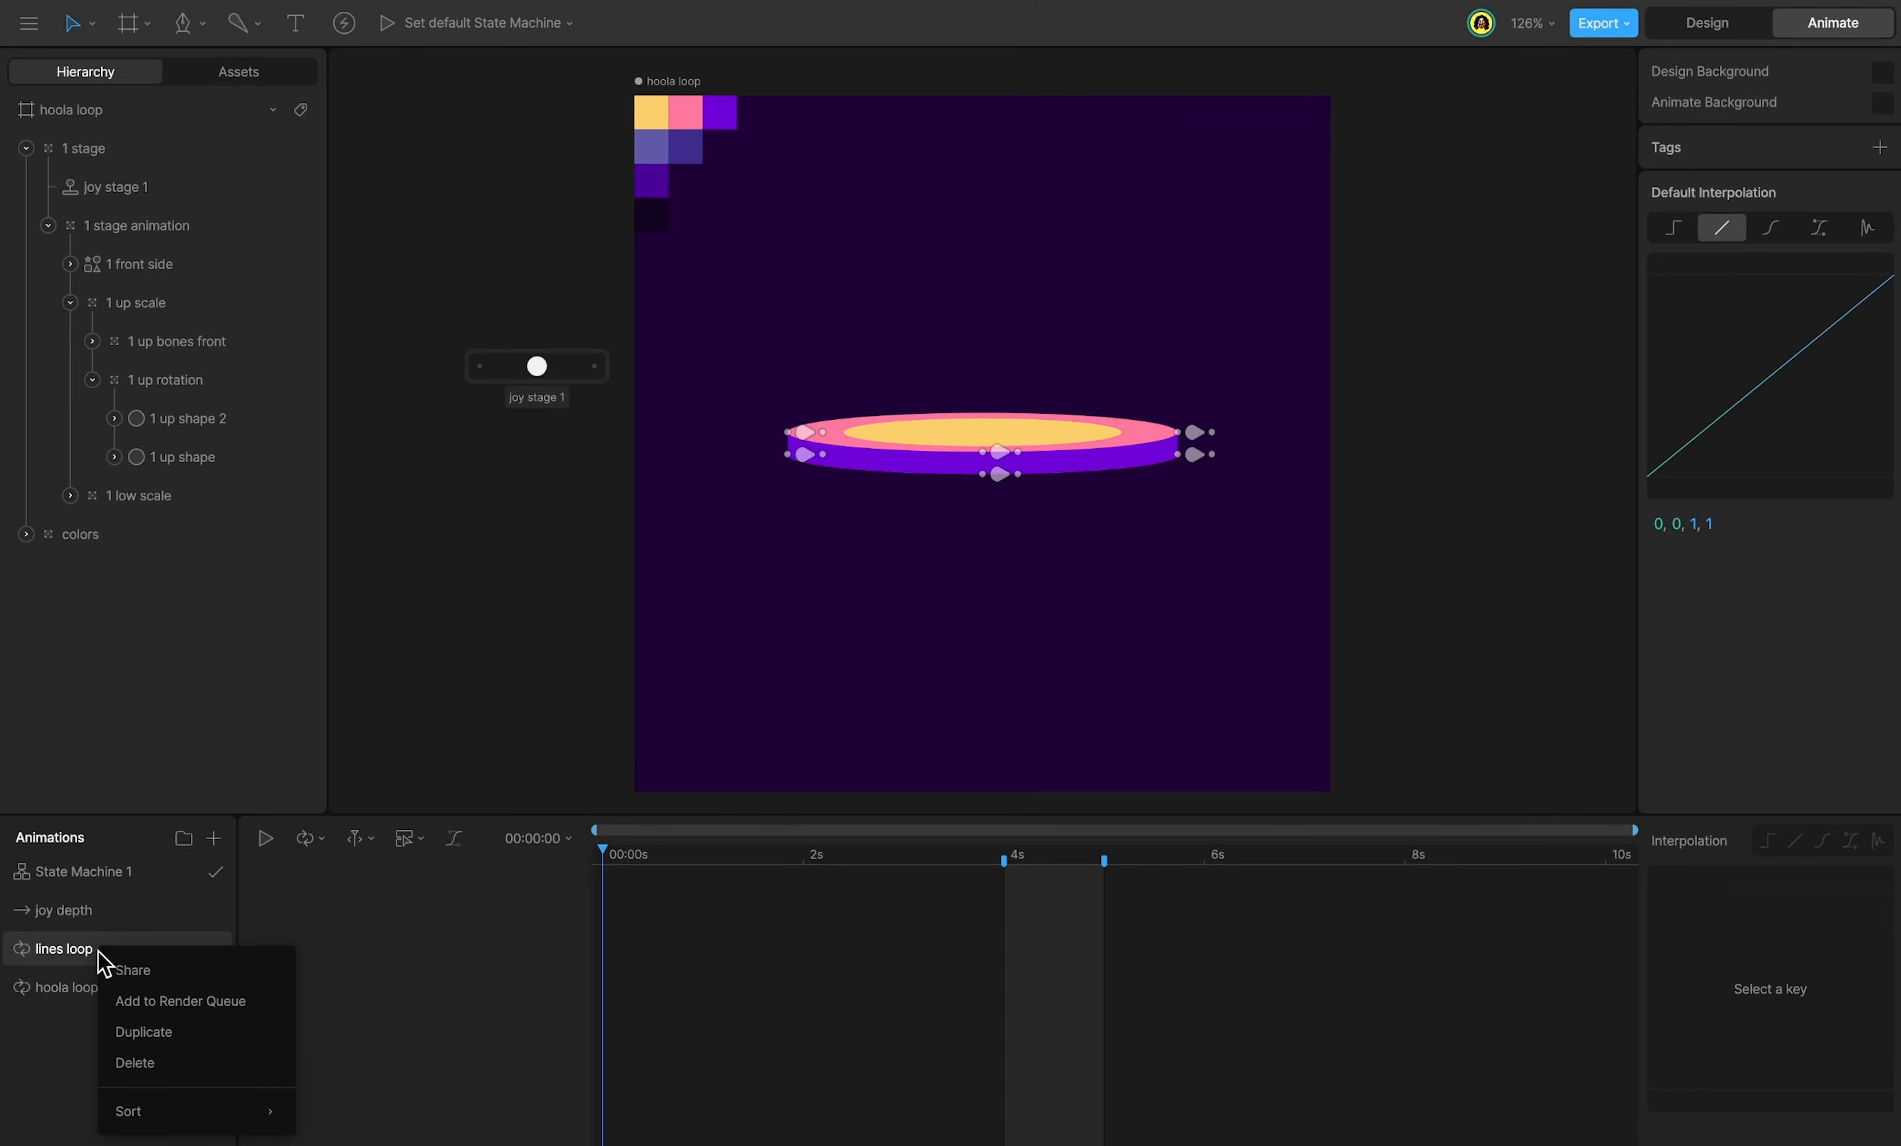
pyautogui.click(167, 1060)
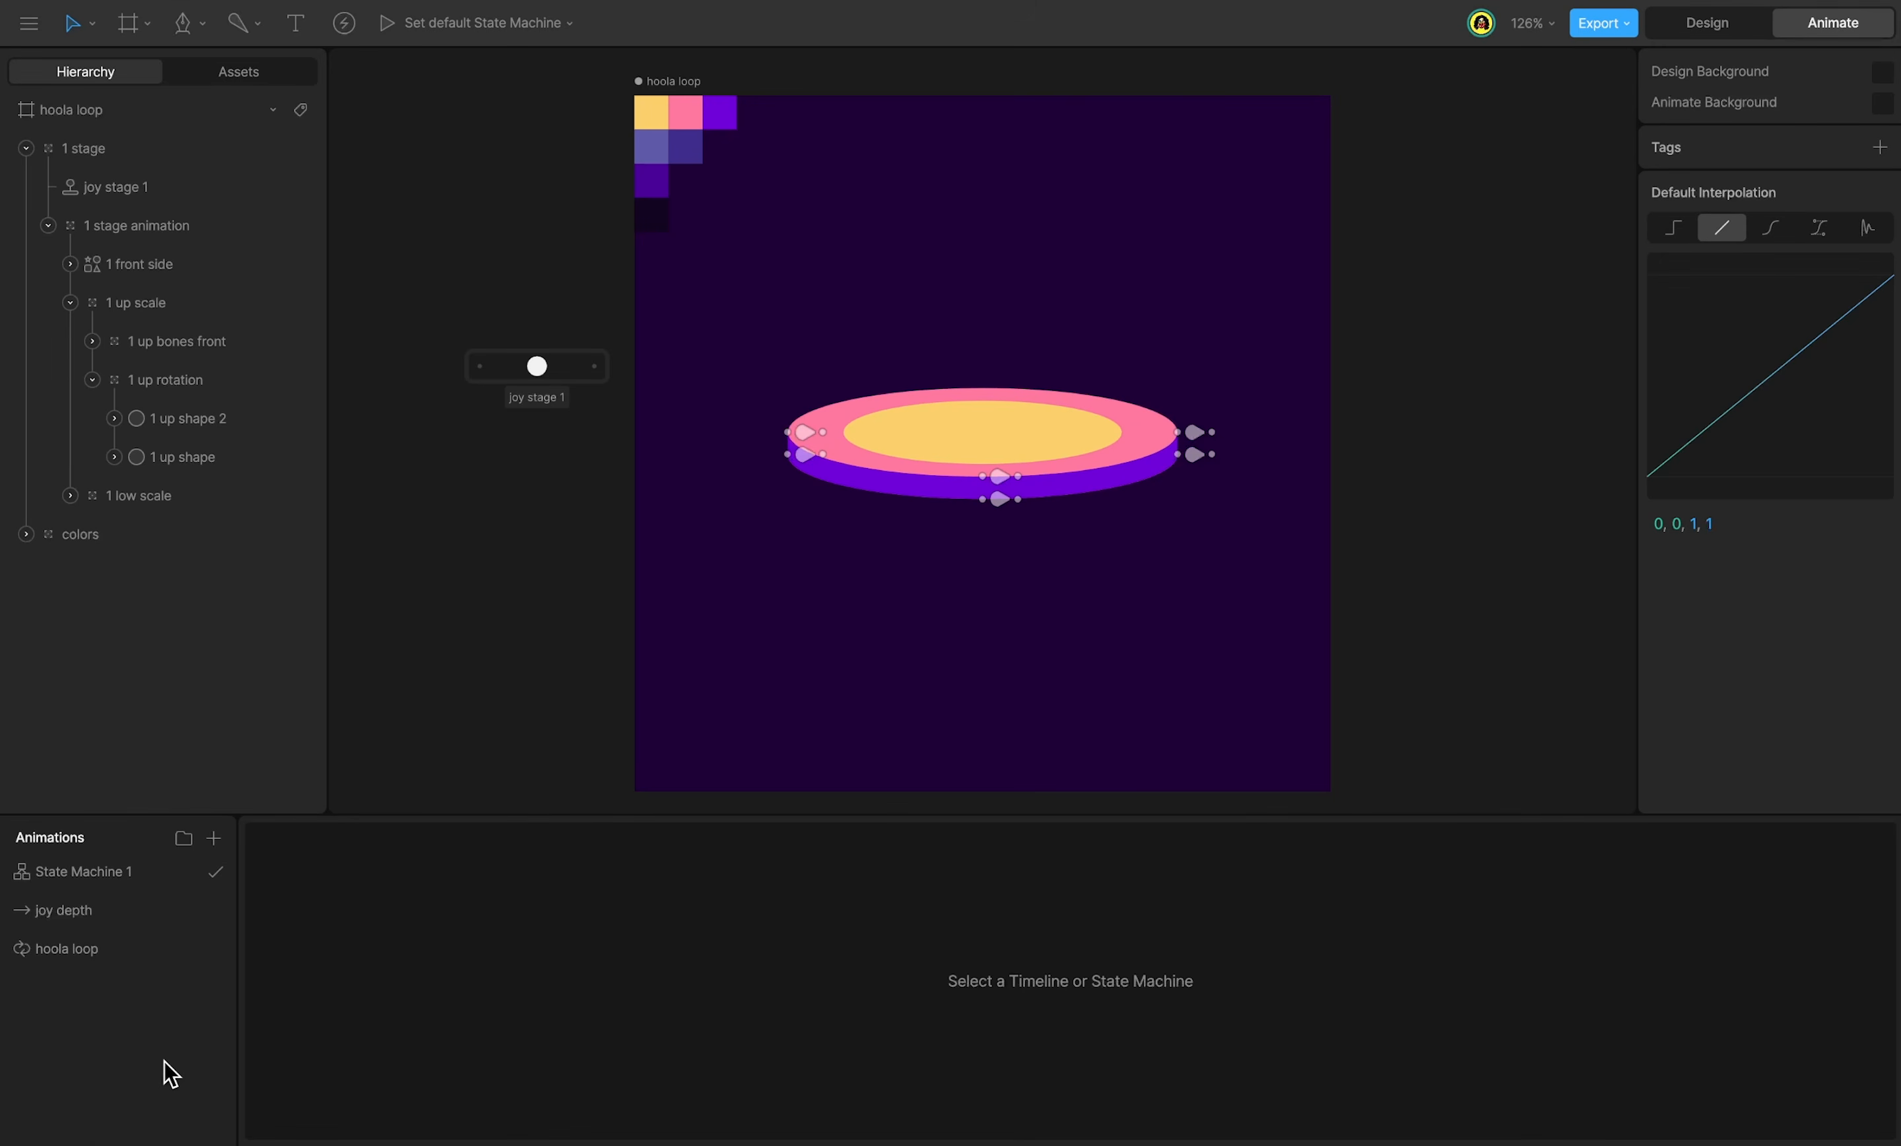
# Rename the hoola loop animation as "balance loop" and joy depth as "joy stage 1".
pyautogui.doubleClick(114, 949)
pyautogui.write('balance loop')
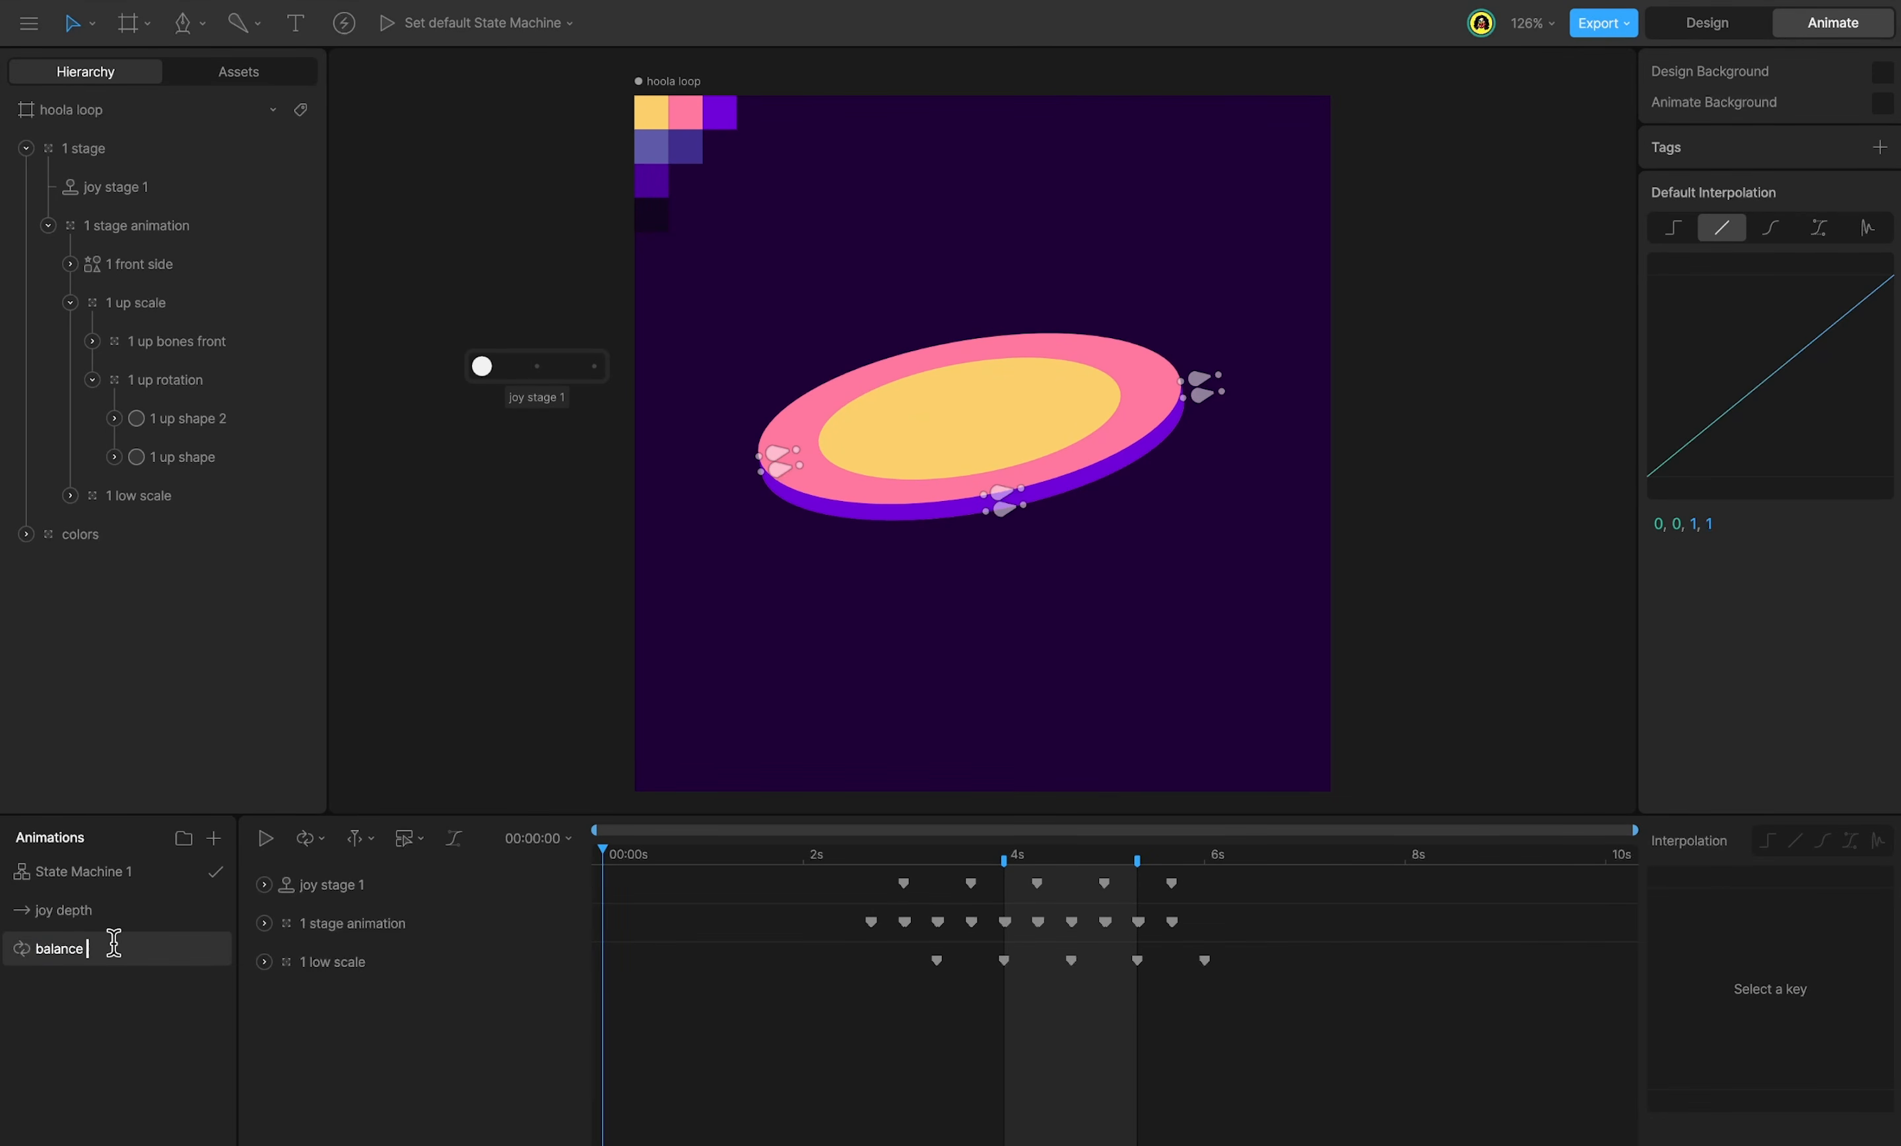
pyautogui.click(116, 919)
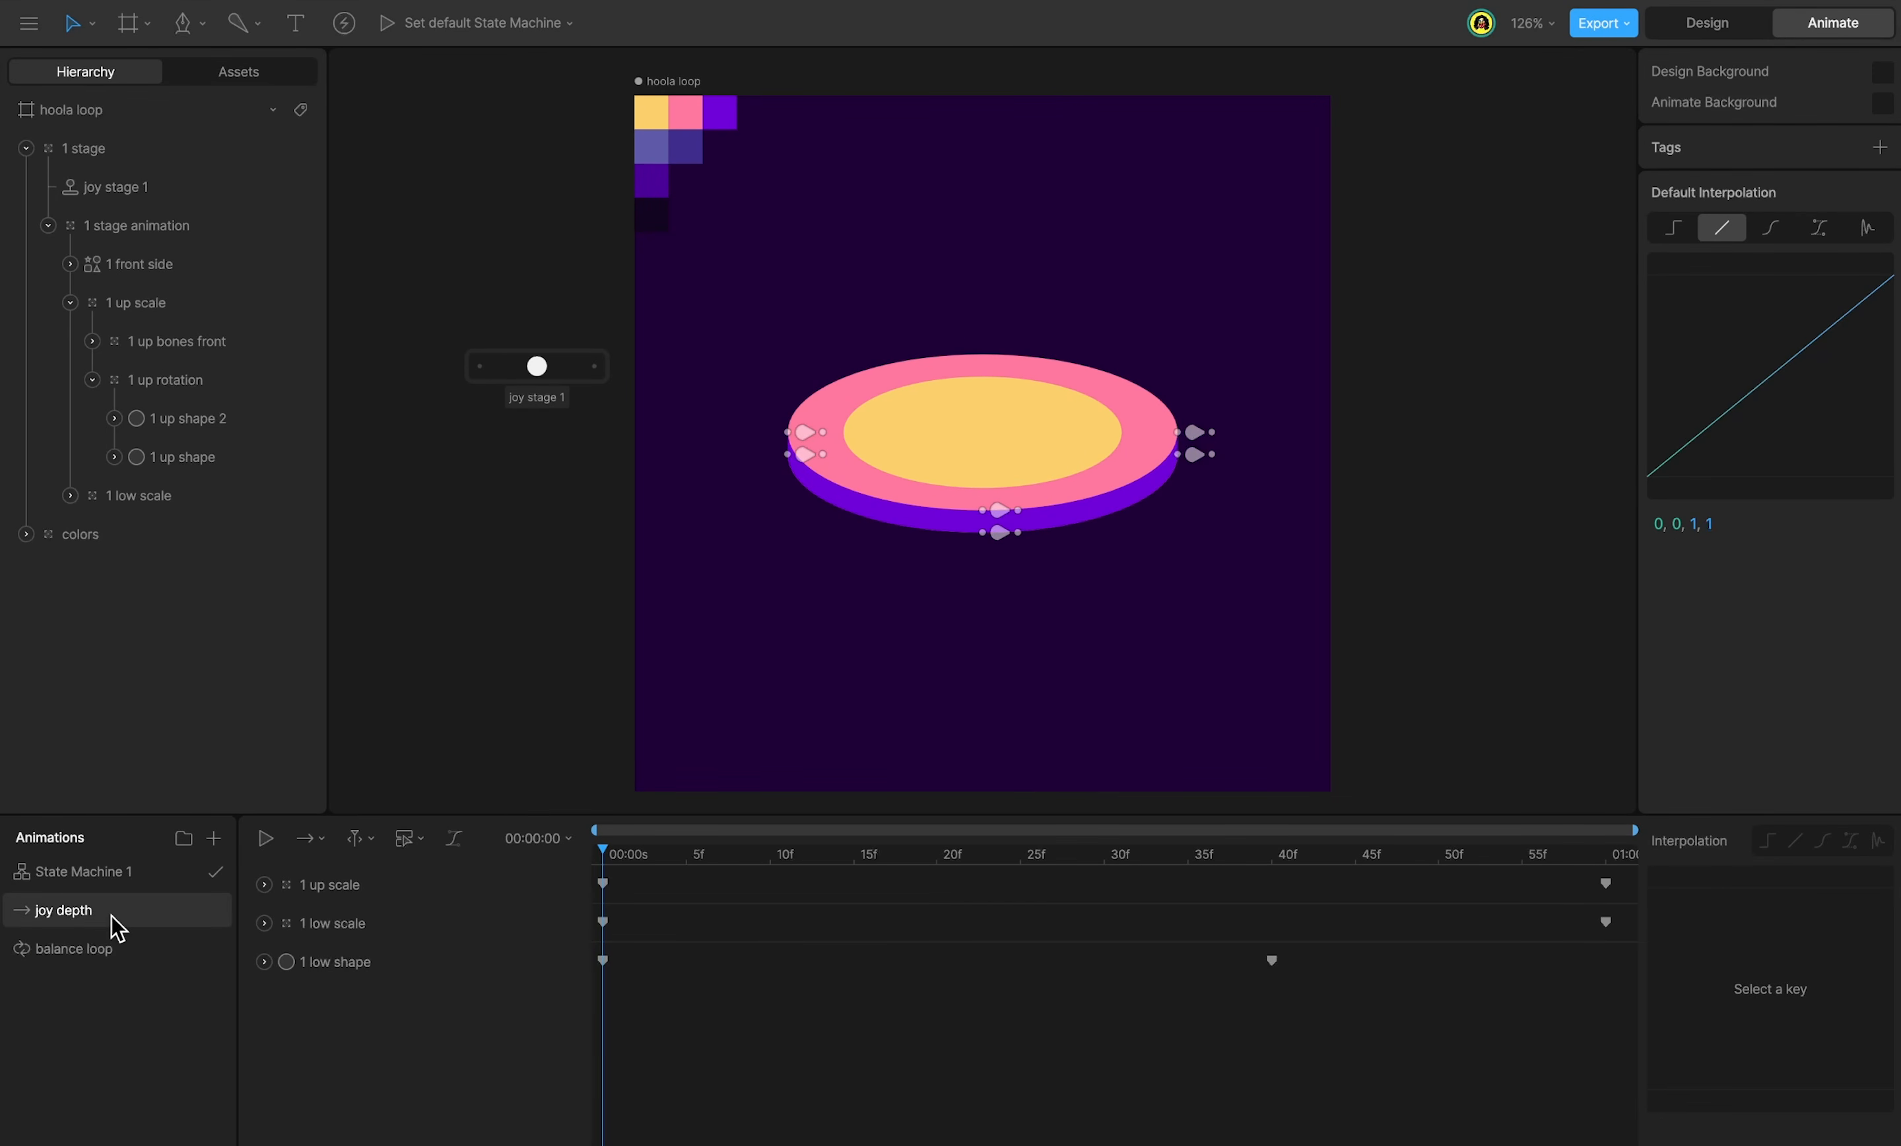
pyautogui.doubleClick(111, 915)
pyautogui.write('joy')
pyautogui.write('e 1')
pyautogui.press('Return')
# Play the balance loop animation and remove the 1 low scale keys from its timeline.
pyautogui.click(145, 950)
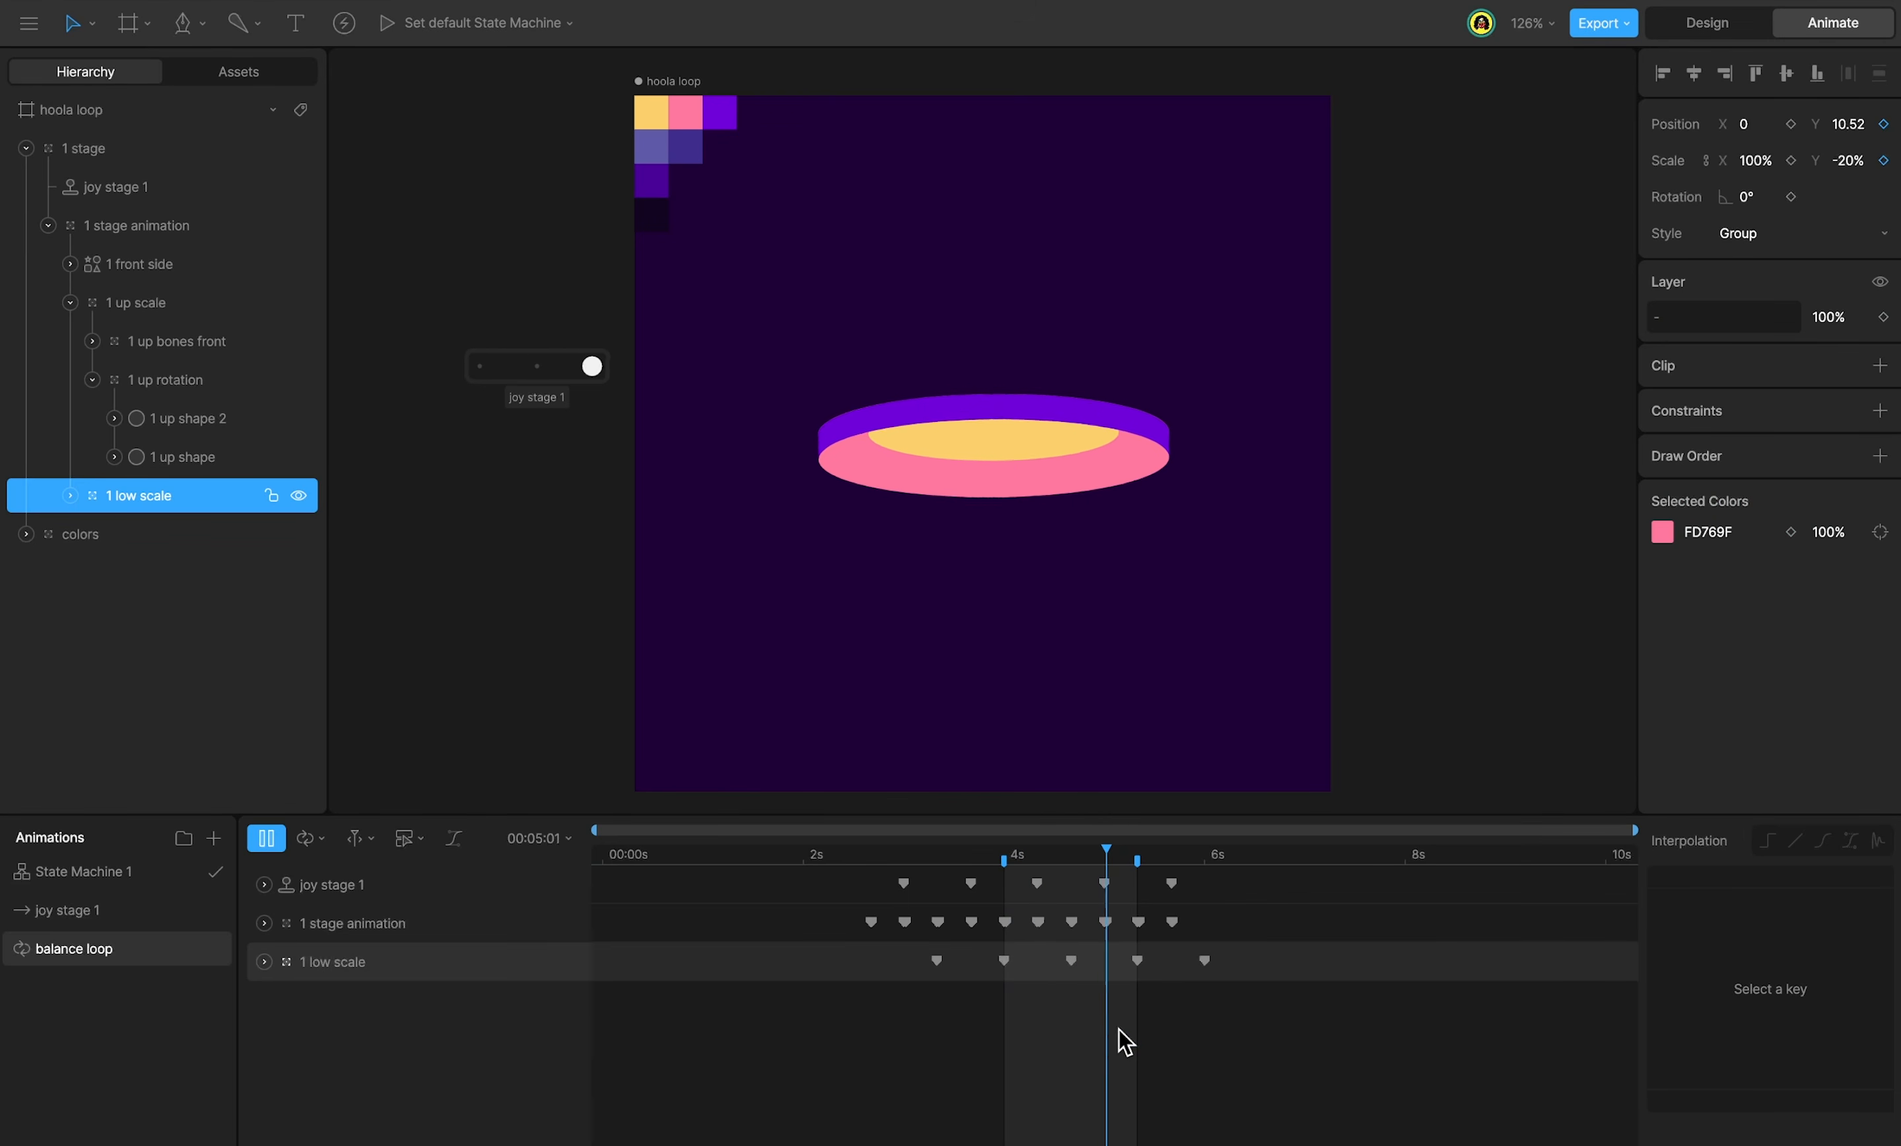
pyautogui.press('space')
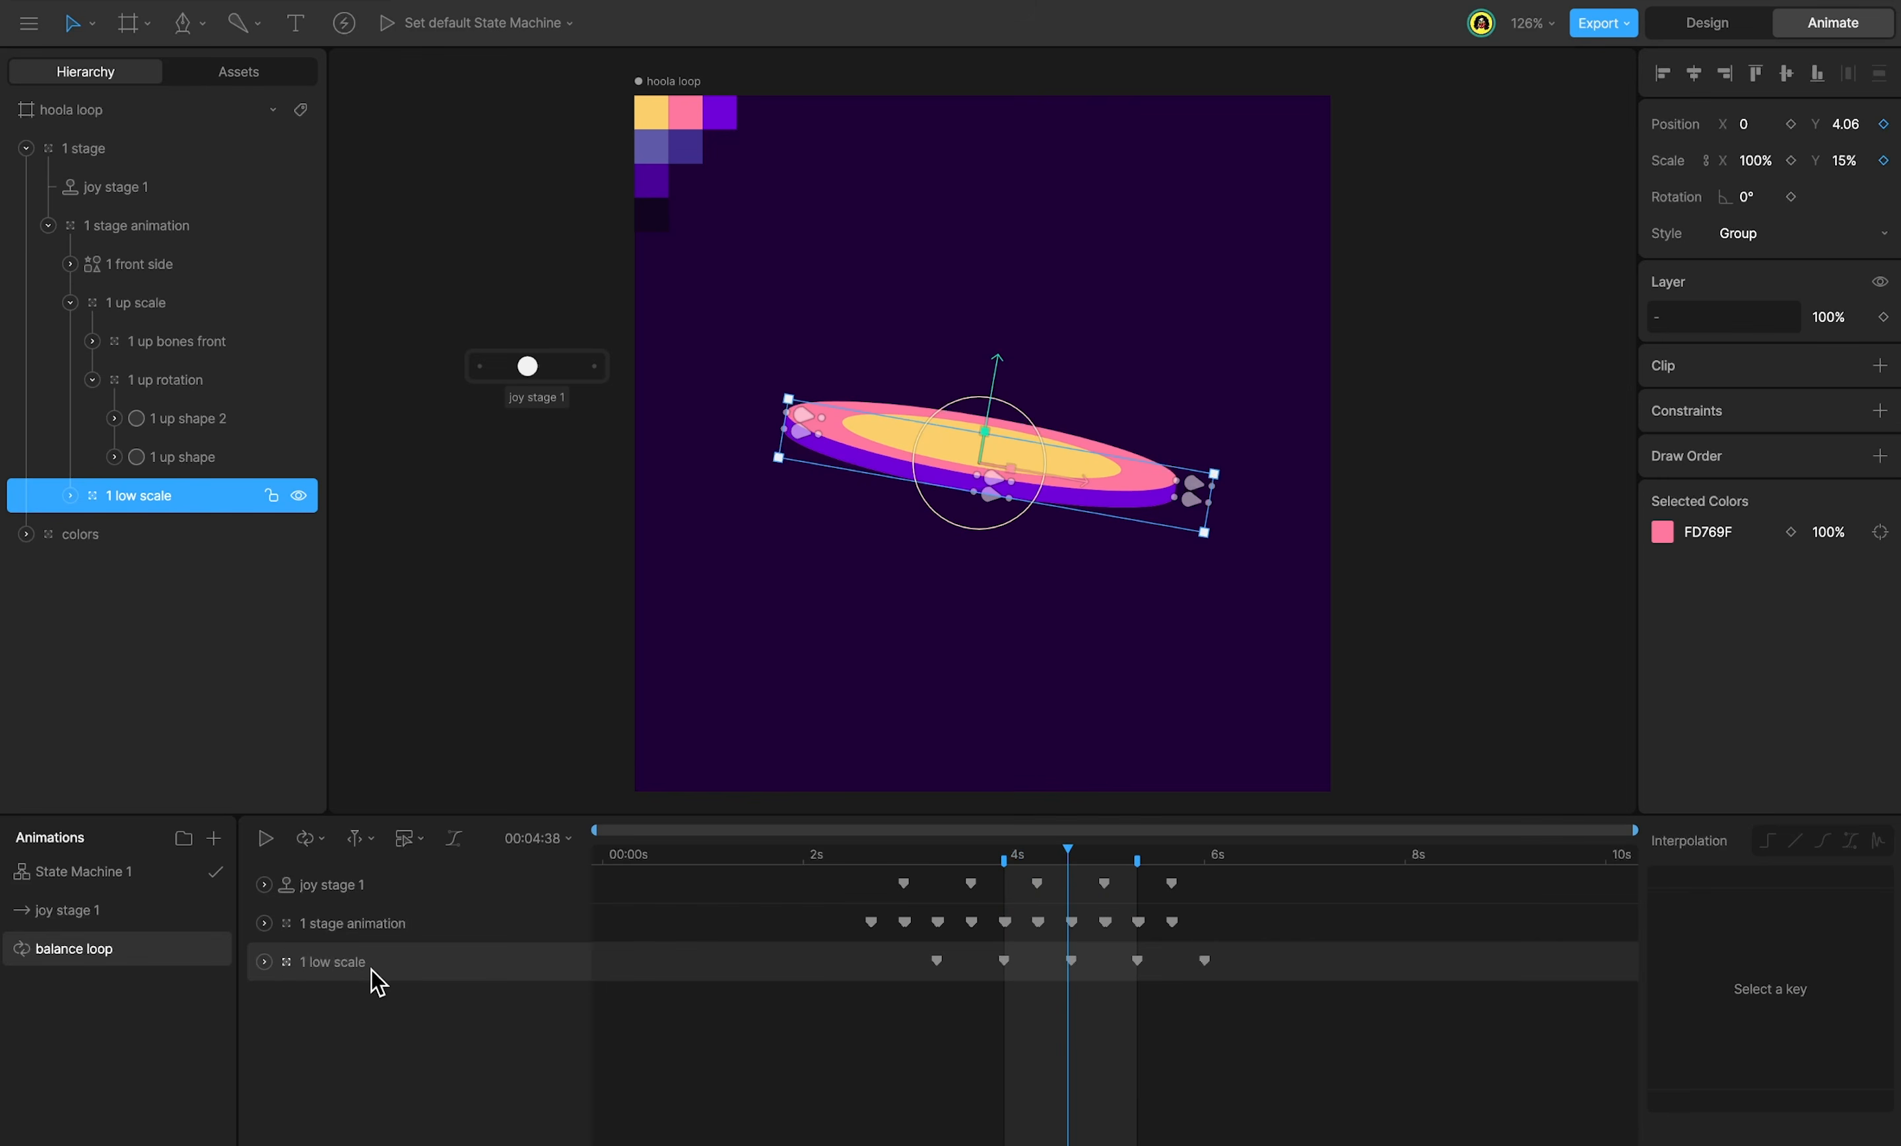
pyautogui.press('Escape')
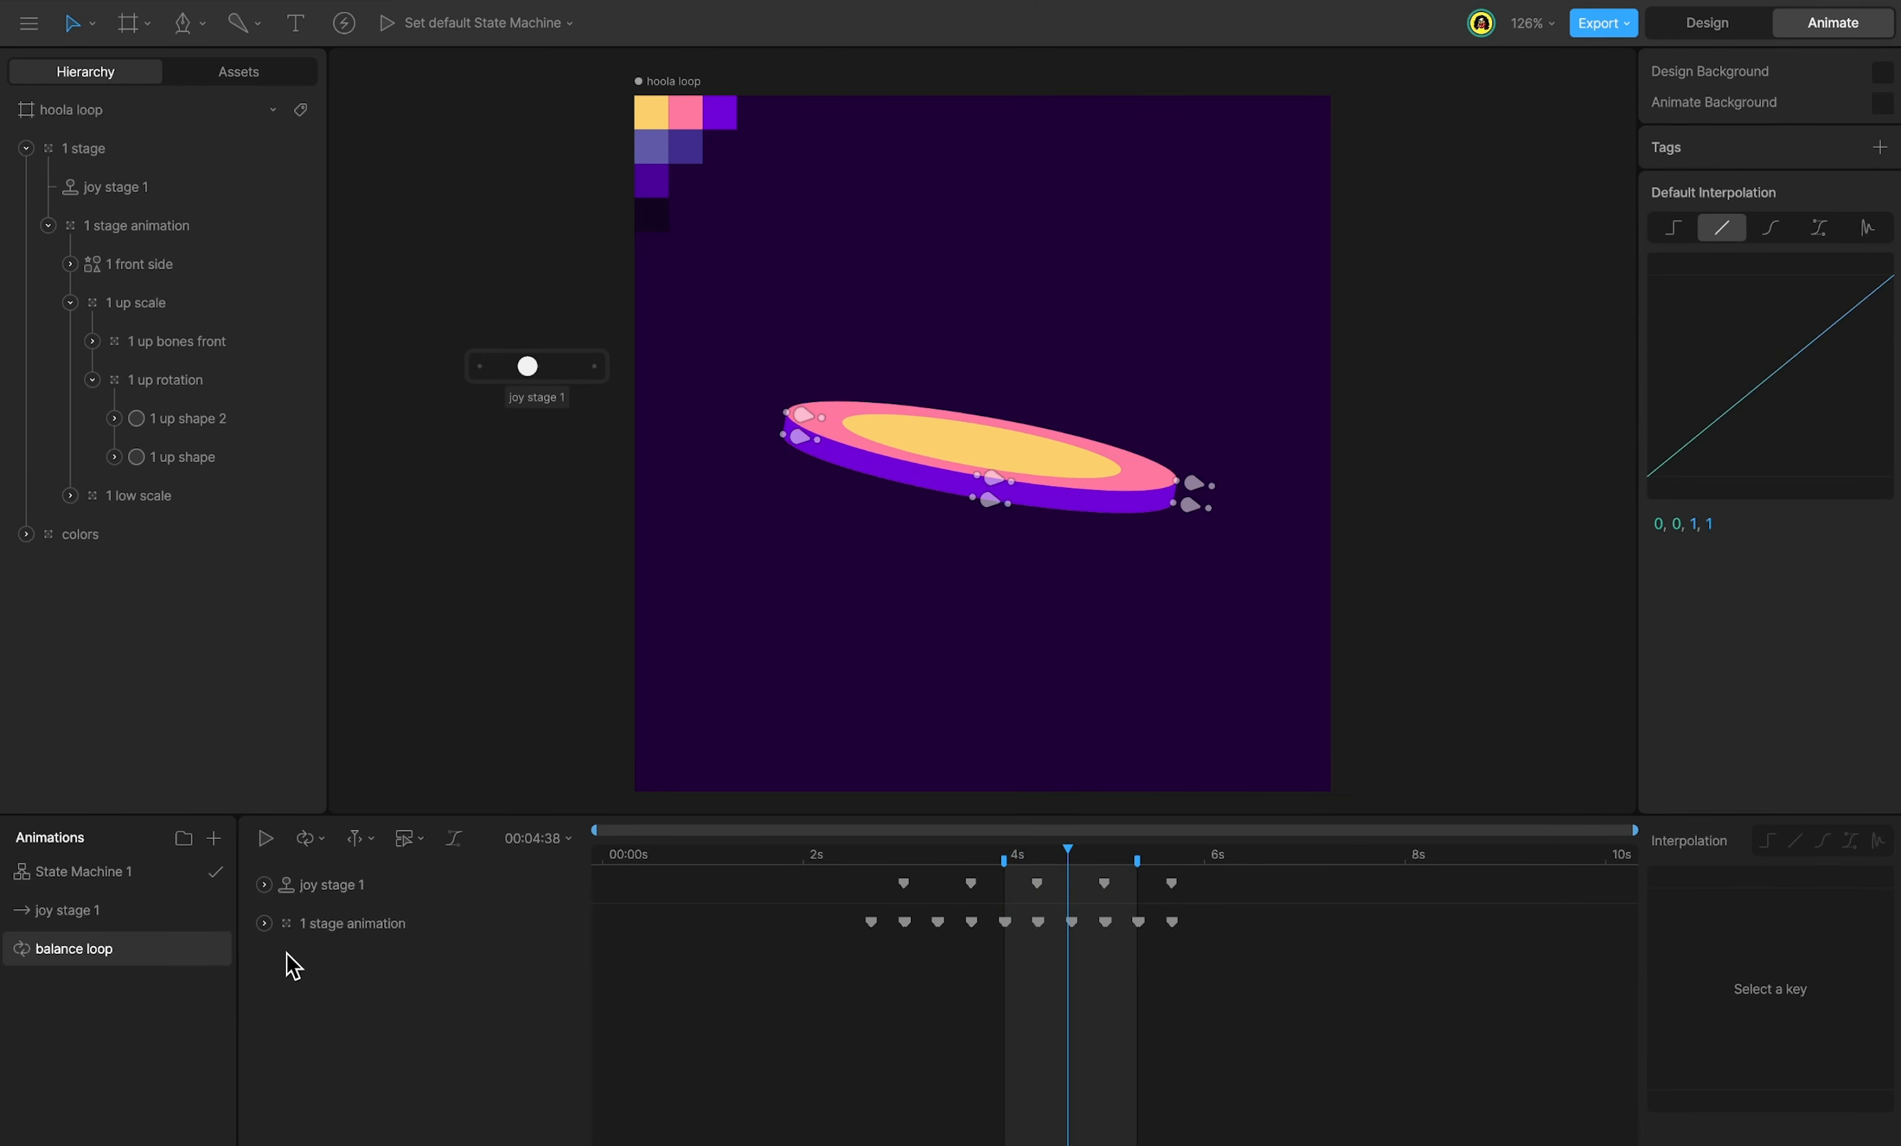
# Delete the Scale X and Position X keys of 1 stage animation from balance loop and preview the result.
pyautogui.click(264, 923)
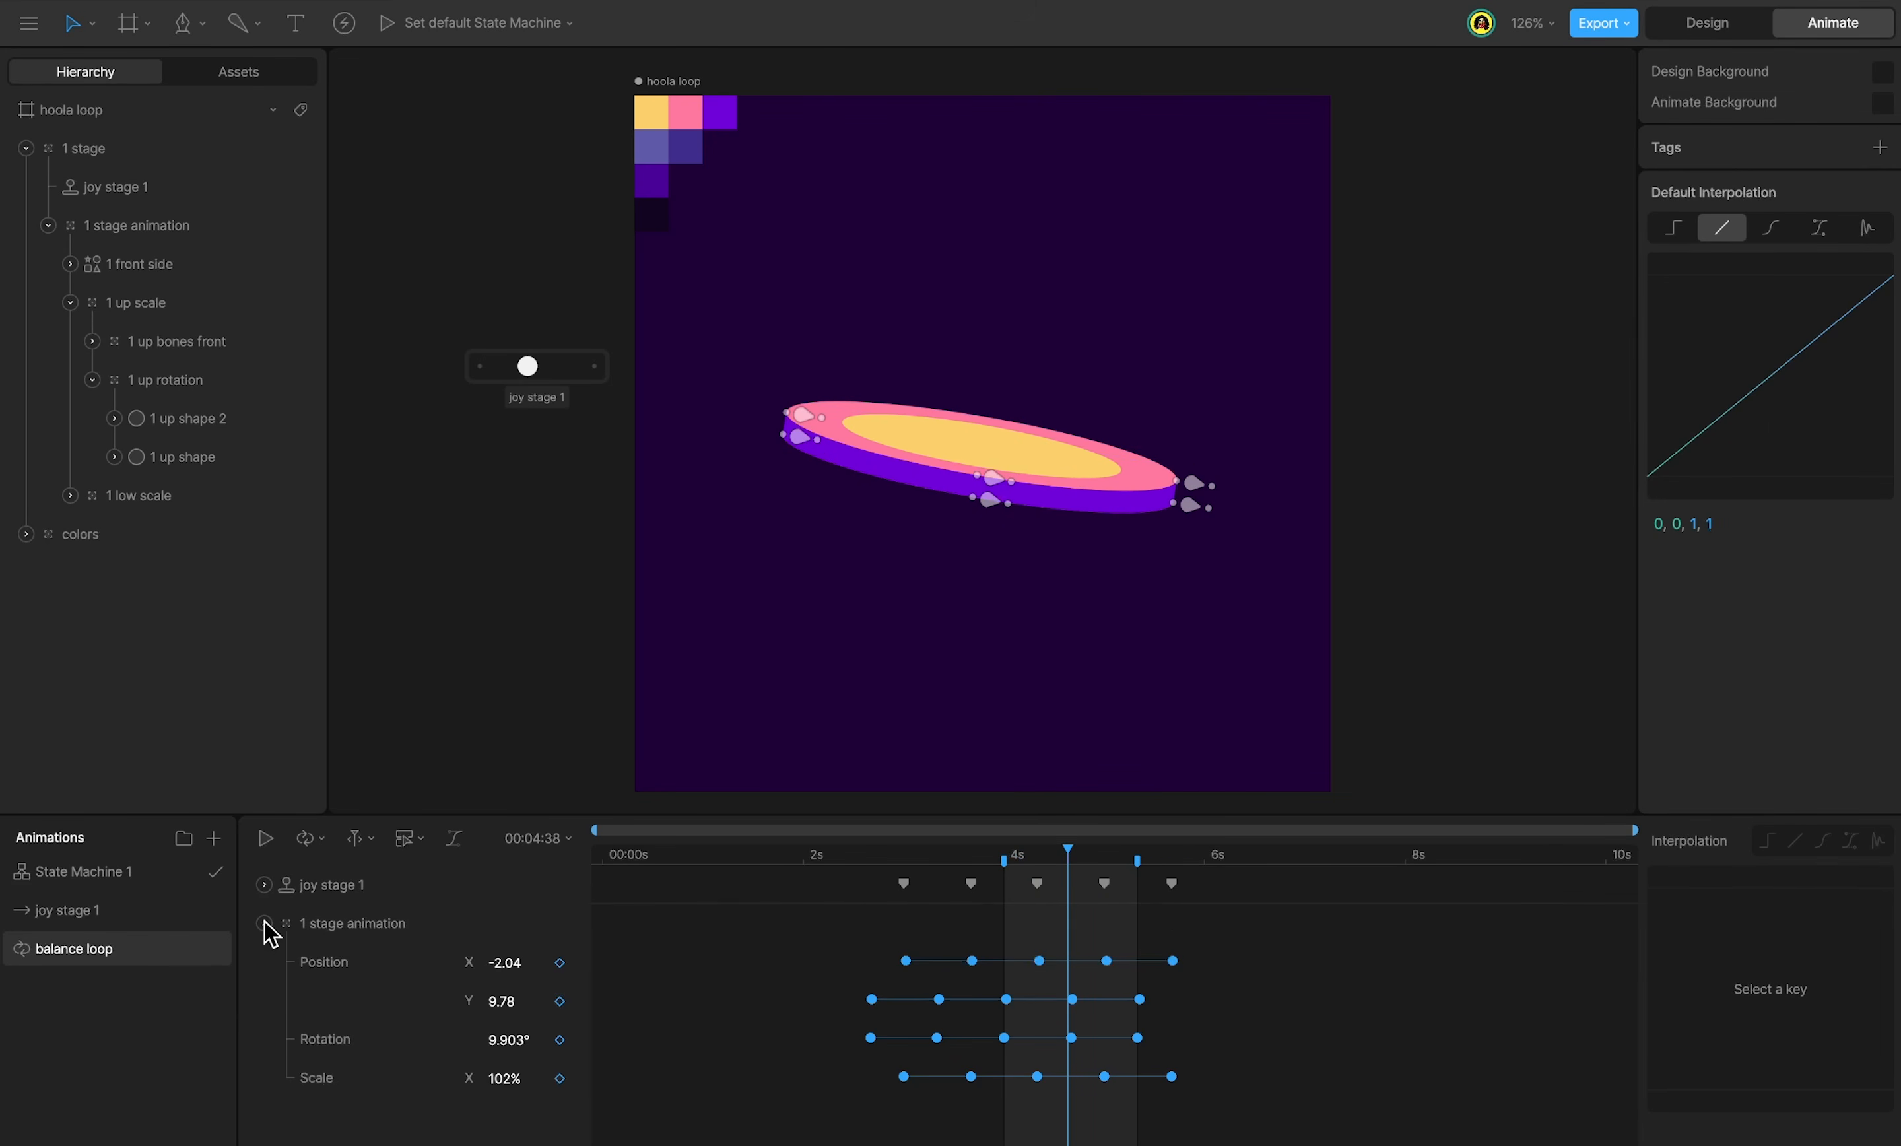
pyautogui.click(355, 1080)
pyautogui.press('Delete')
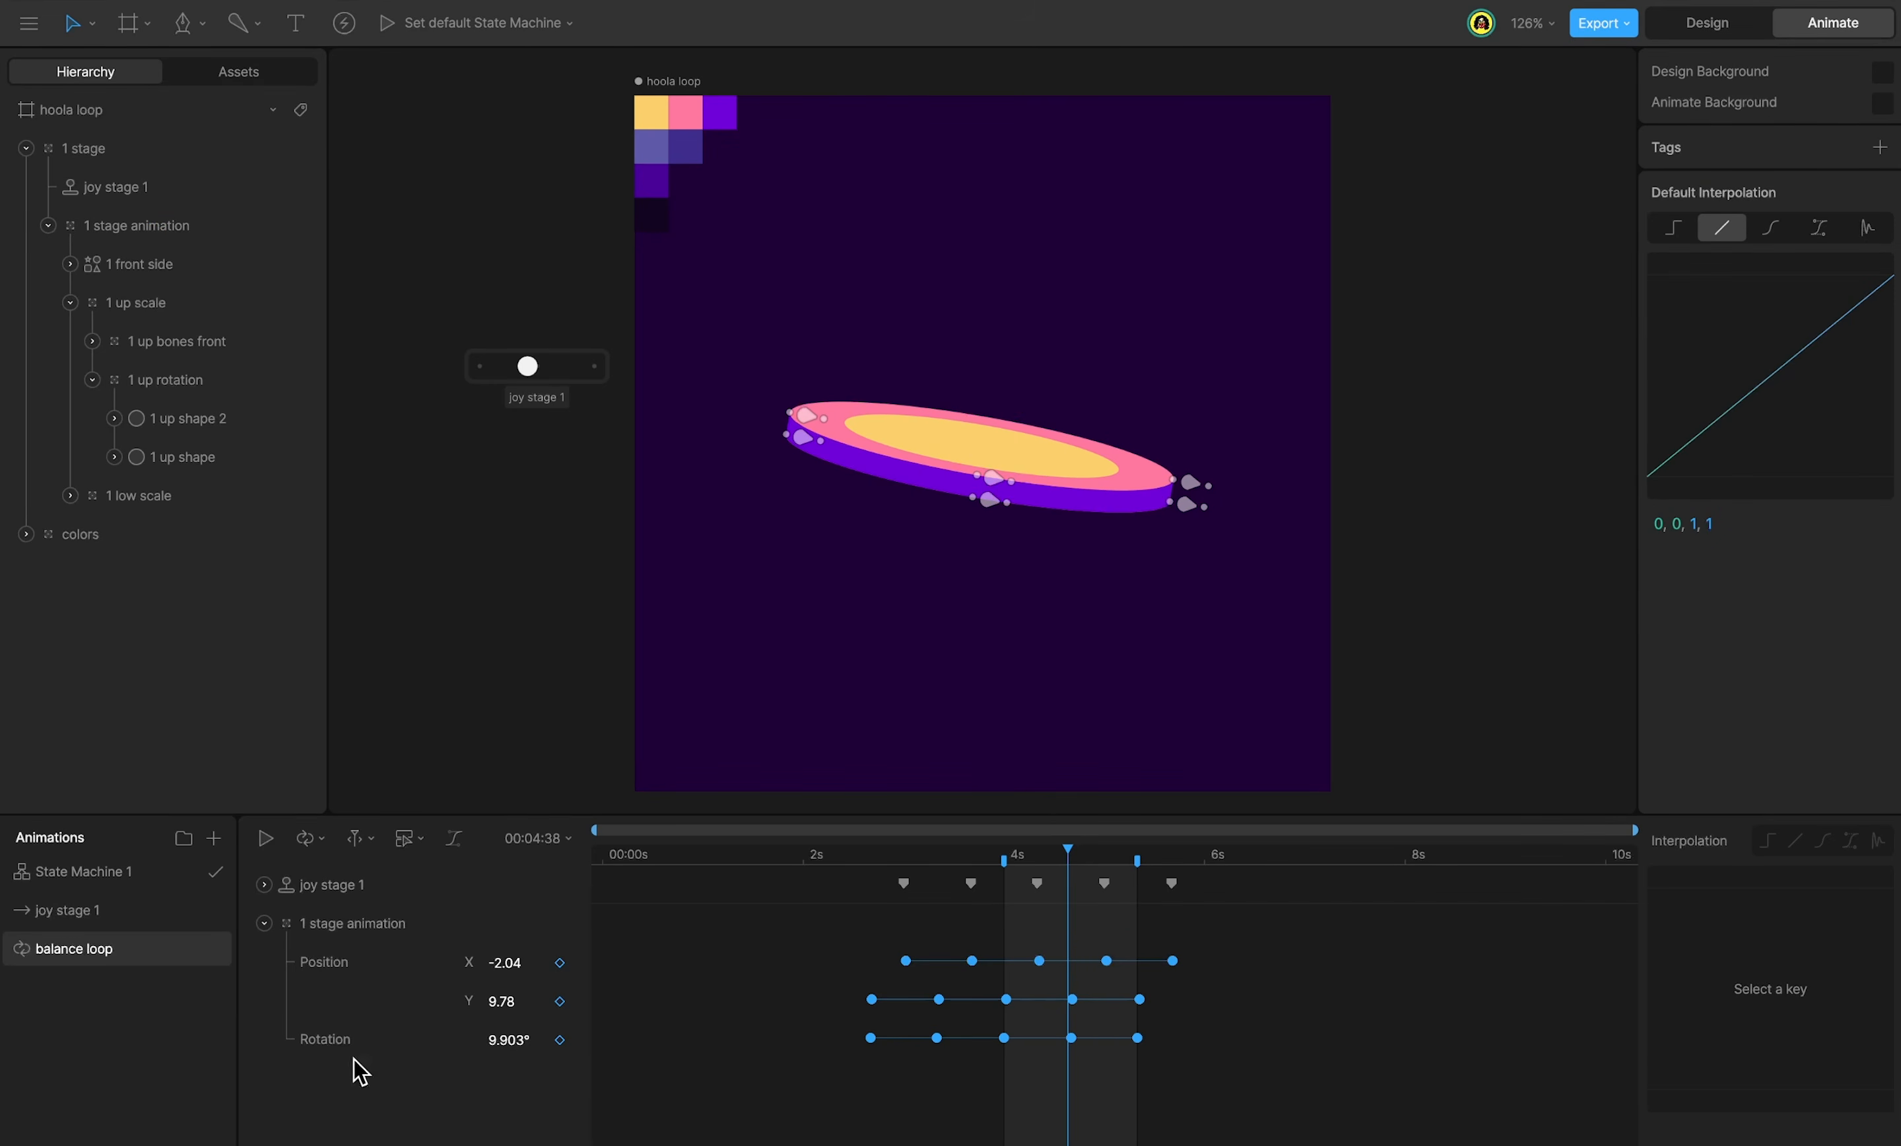
pyautogui.click(368, 965)
pyautogui.press('Delete')
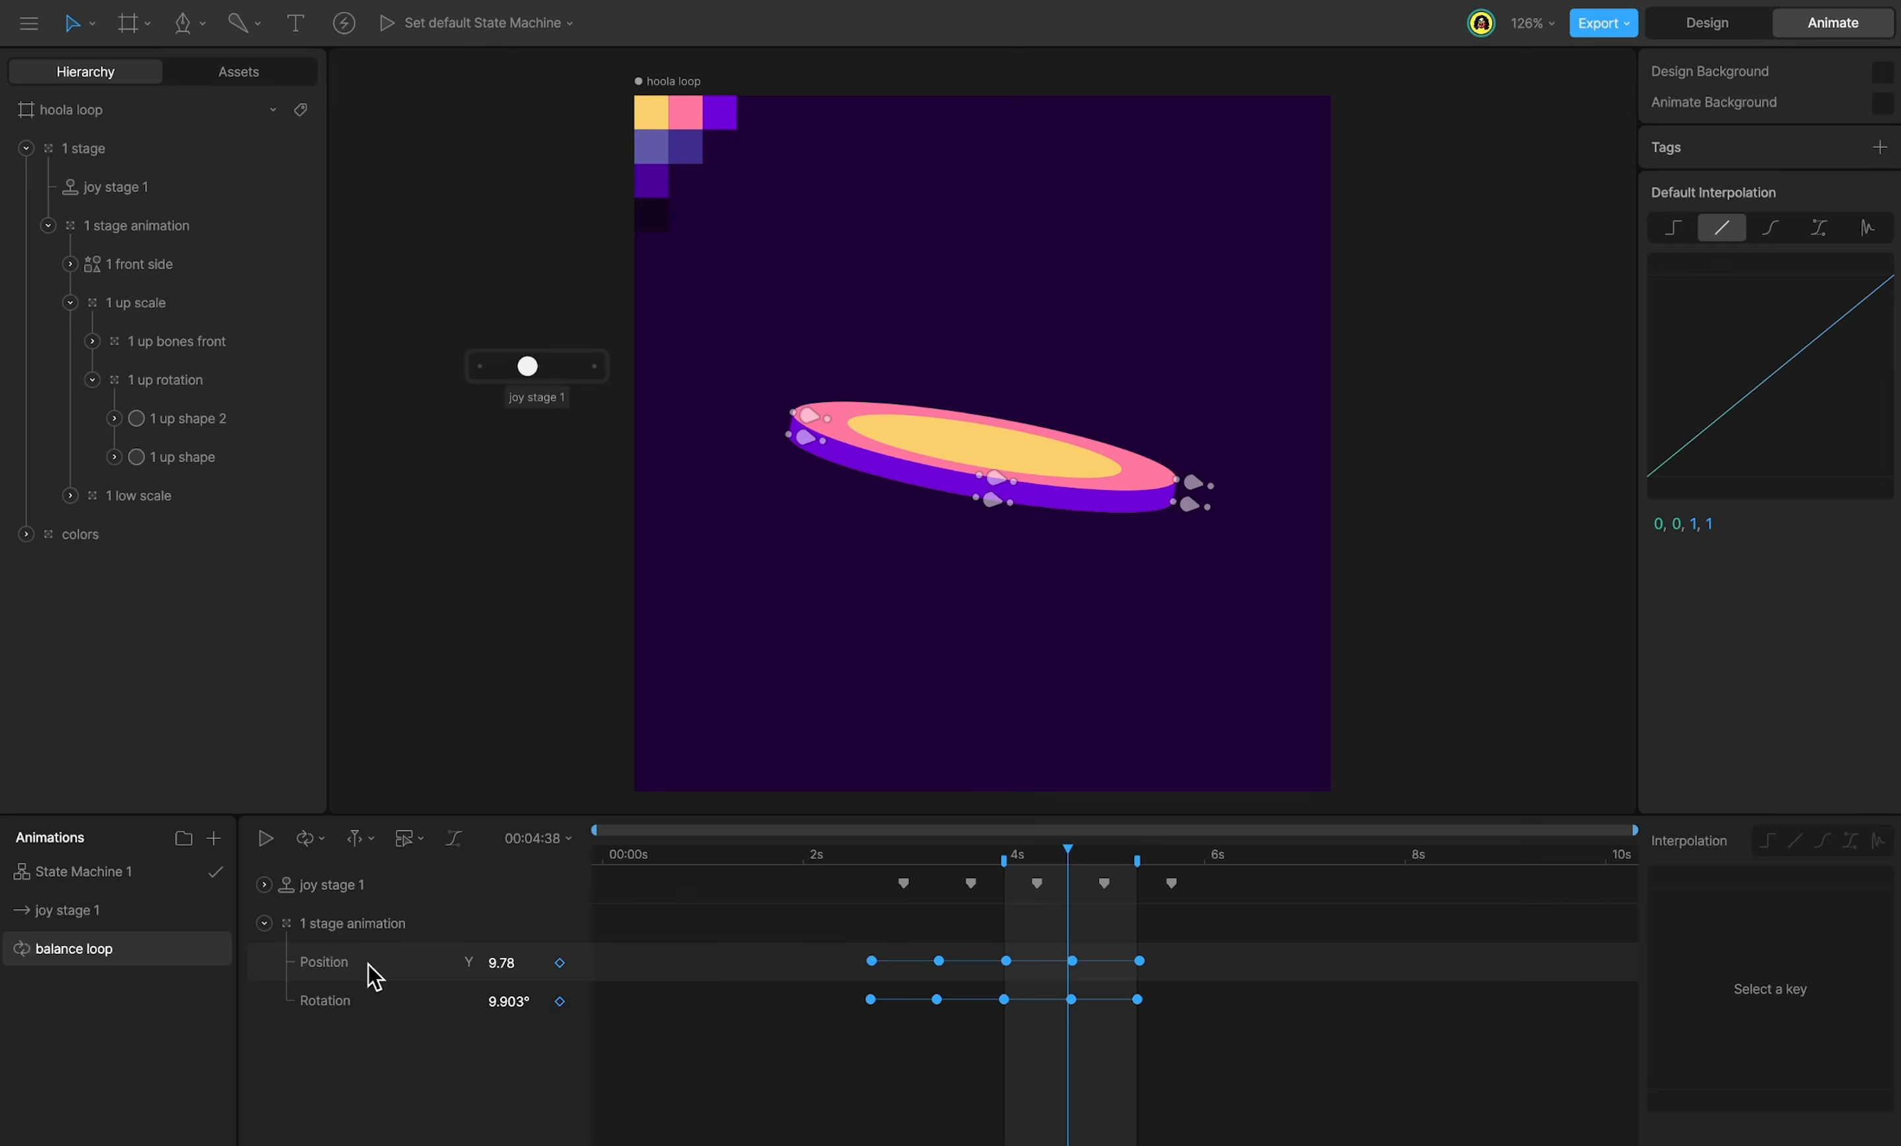
pyautogui.press('space')
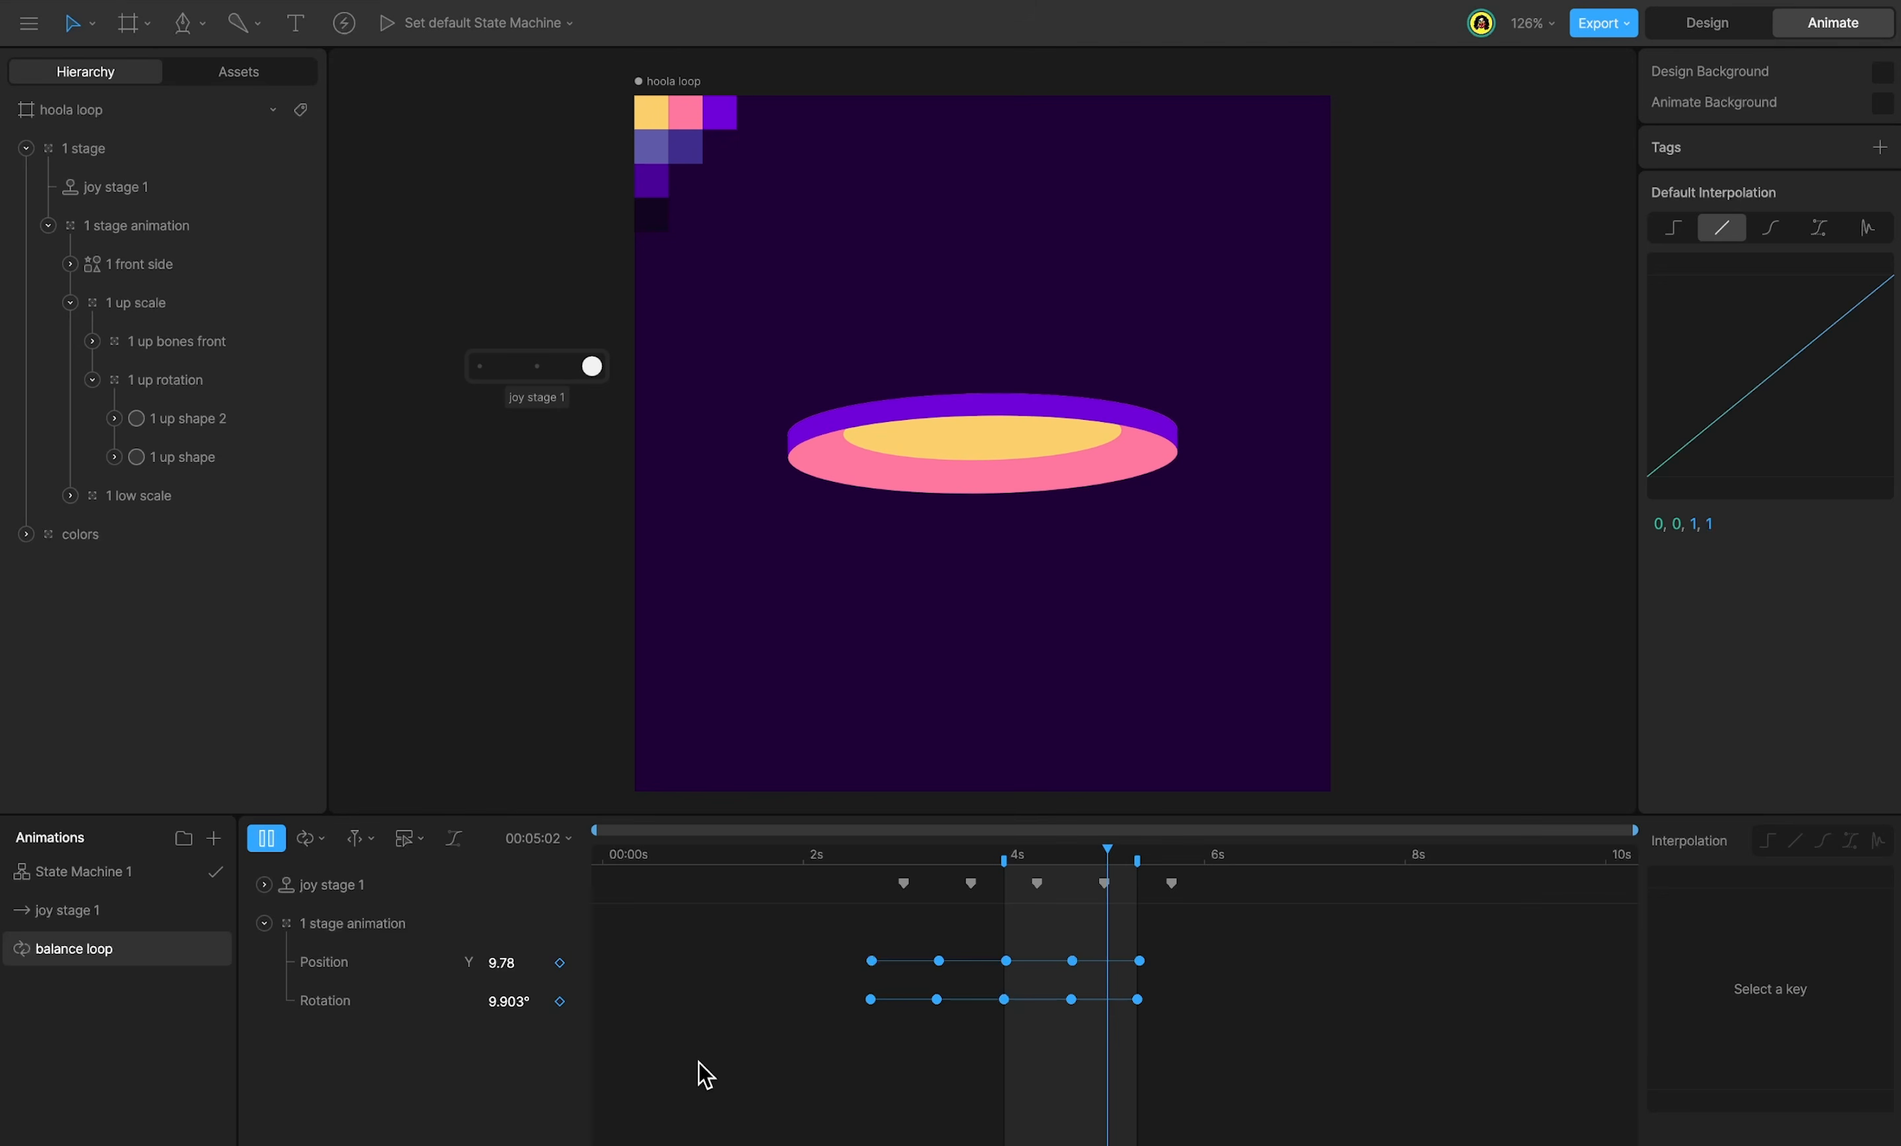
pyautogui.press('space')
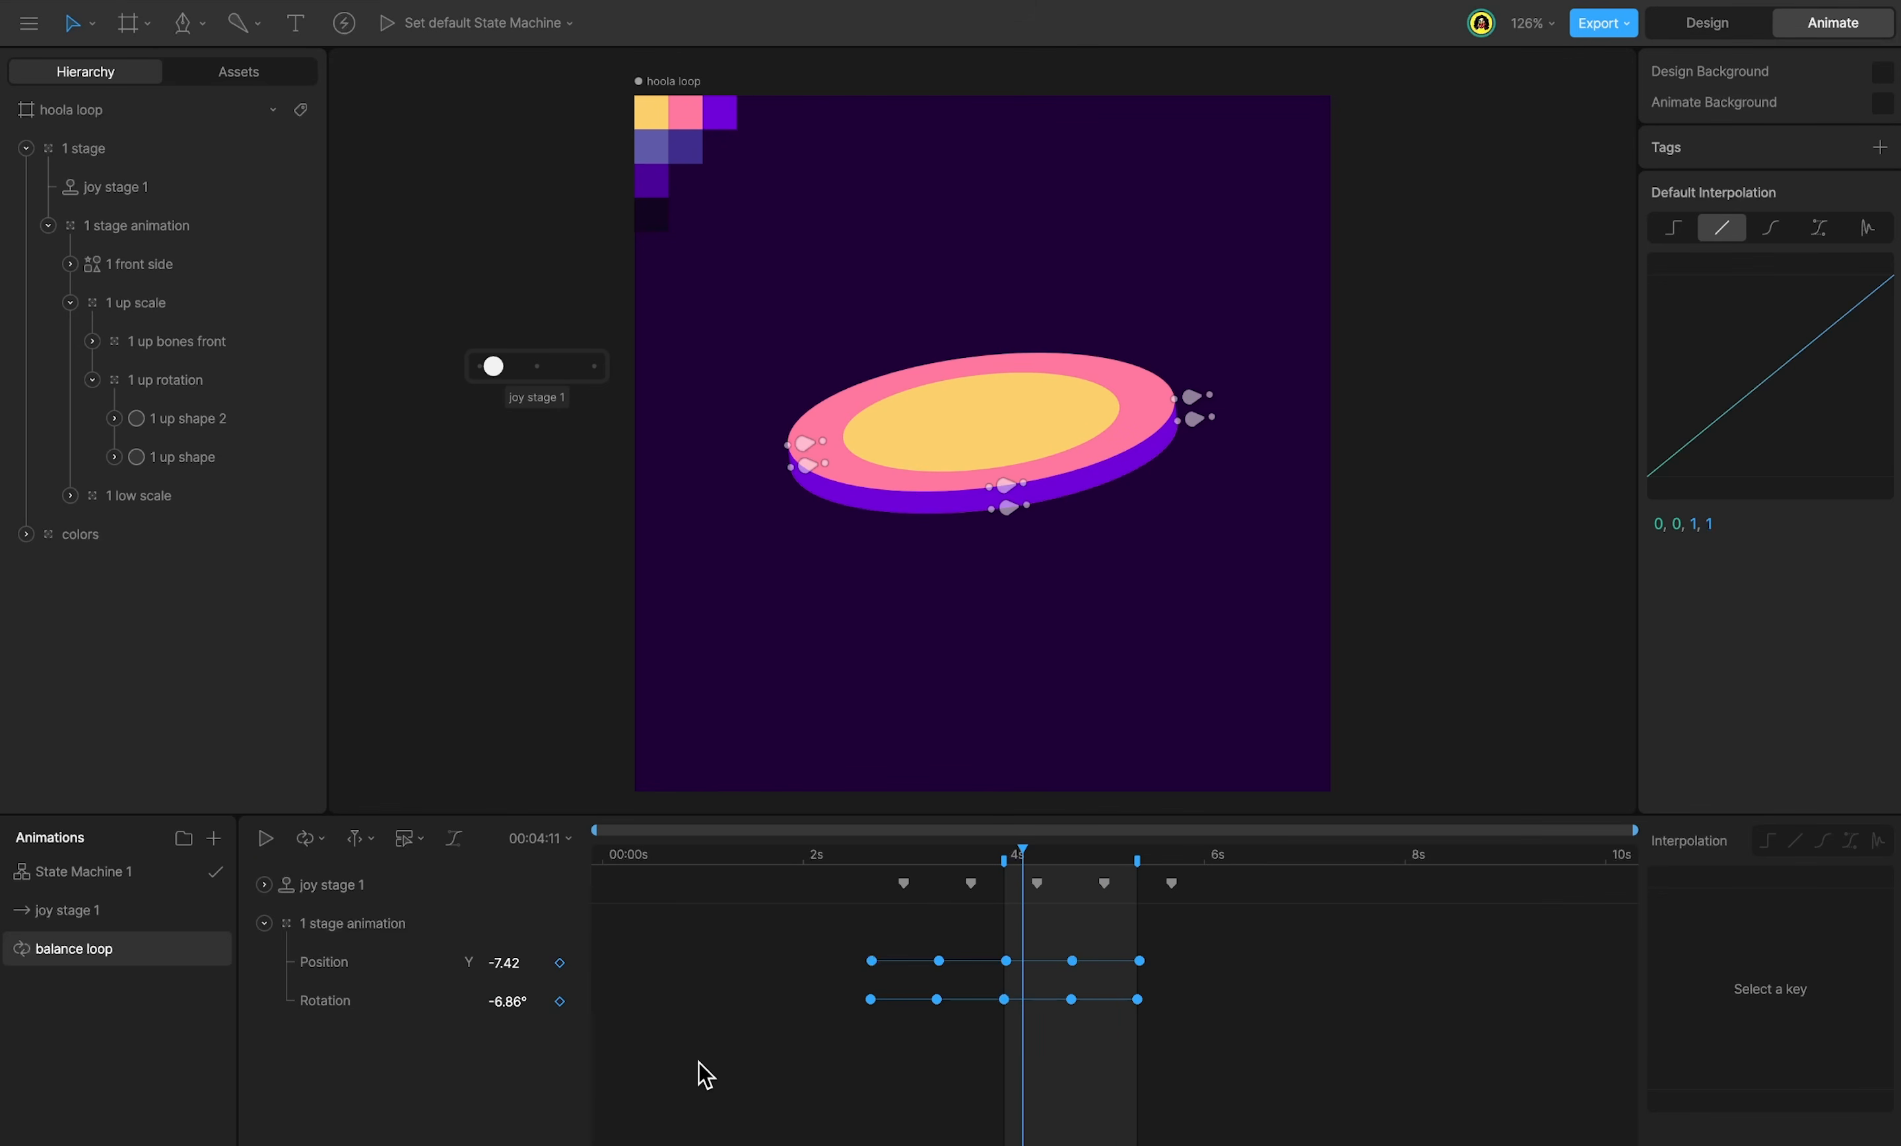
# In Design mode, retarget the above up shape draw order rule of 1 low shape to 1 up shape 2.
pyautogui.press('Tab')
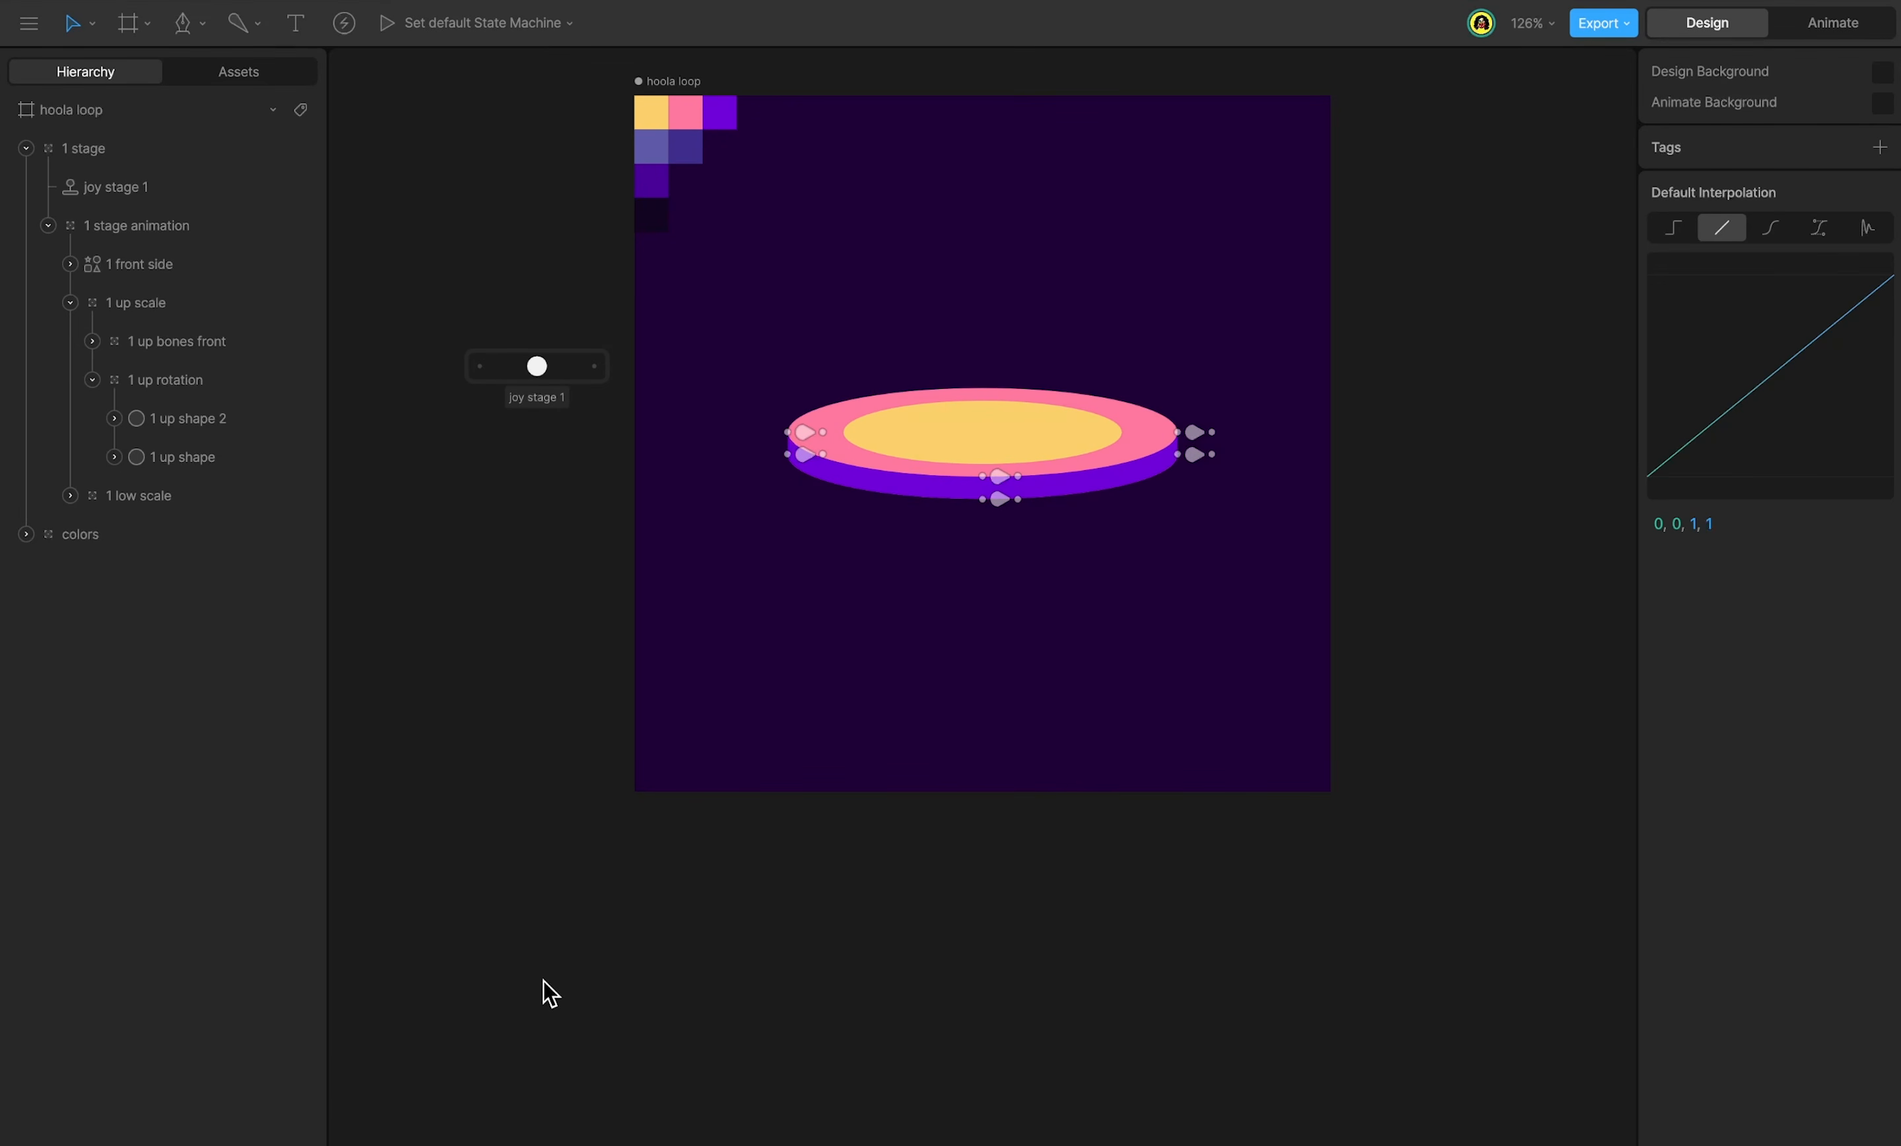
pyautogui.click(70, 495)
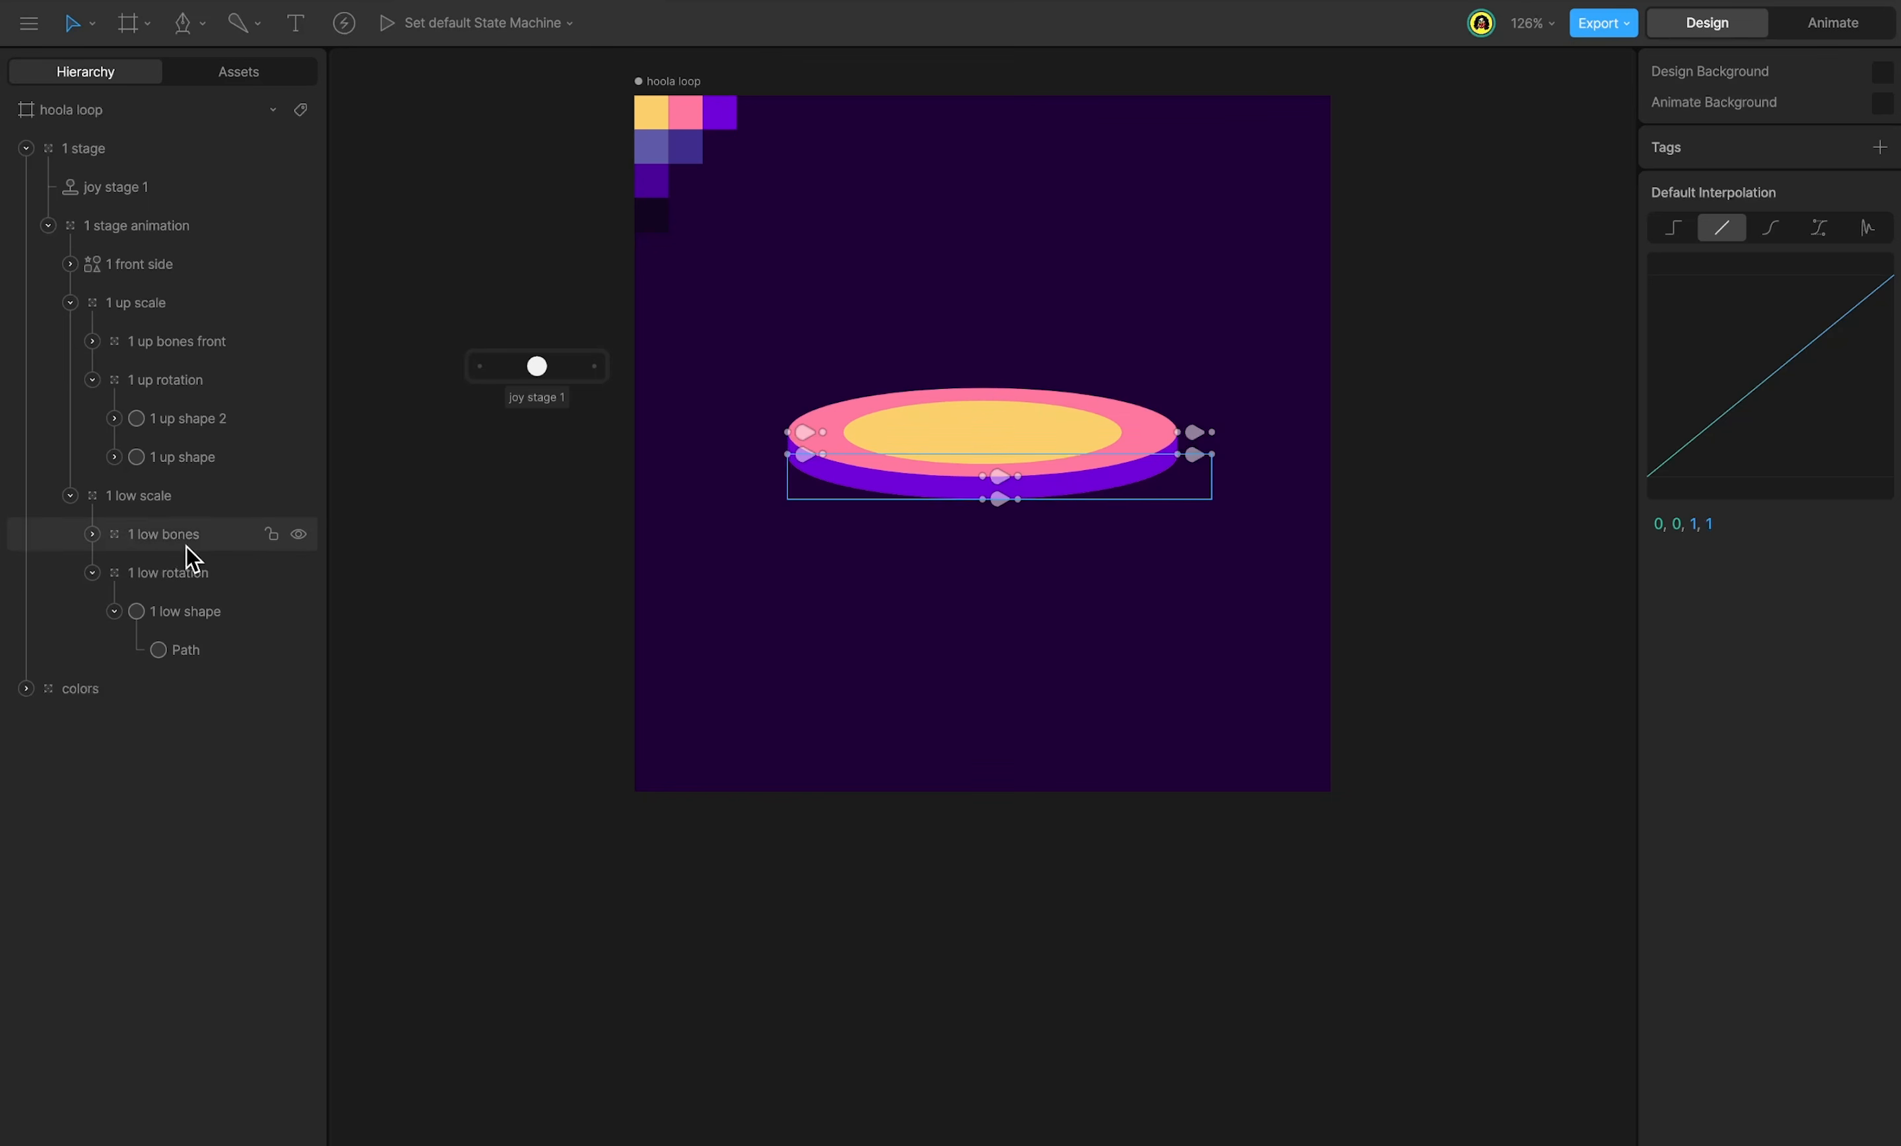
pyautogui.click(220, 623)
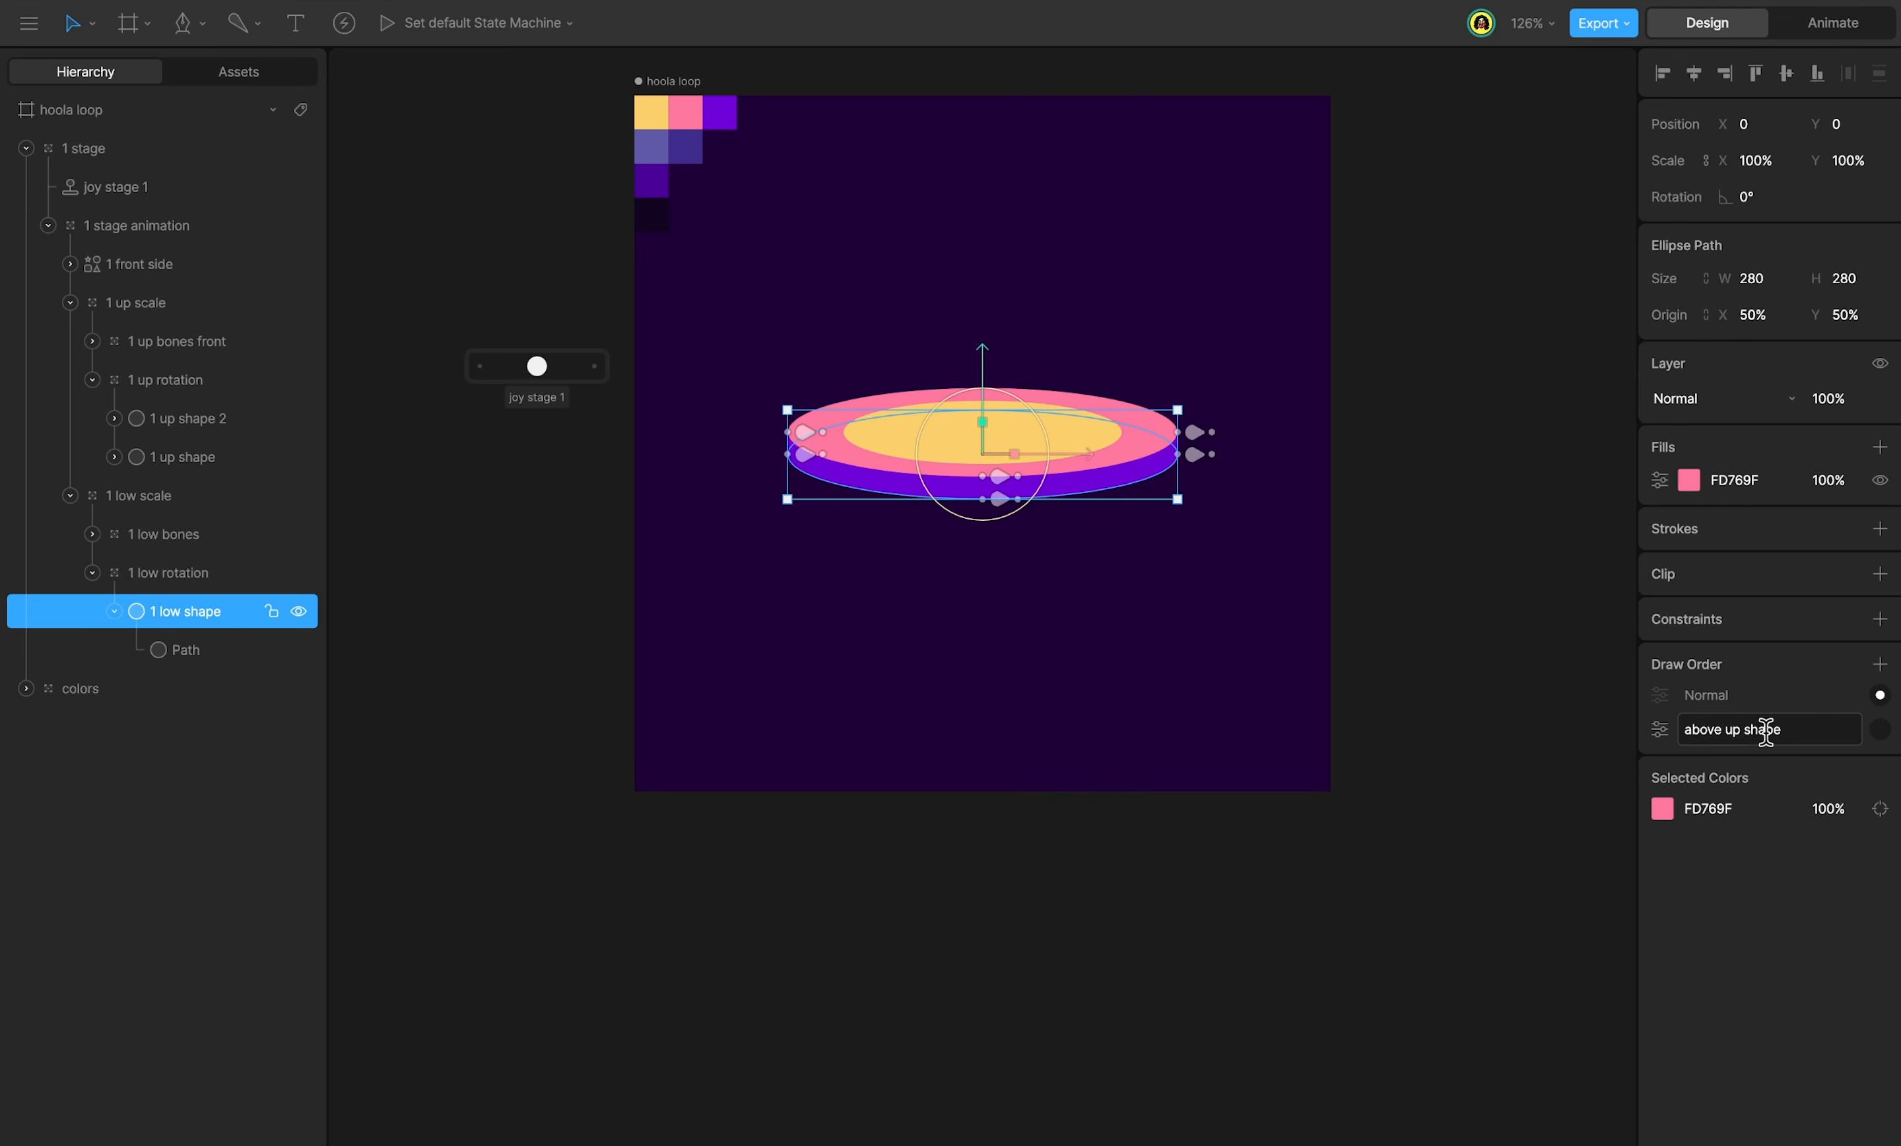
pyautogui.click(1661, 731)
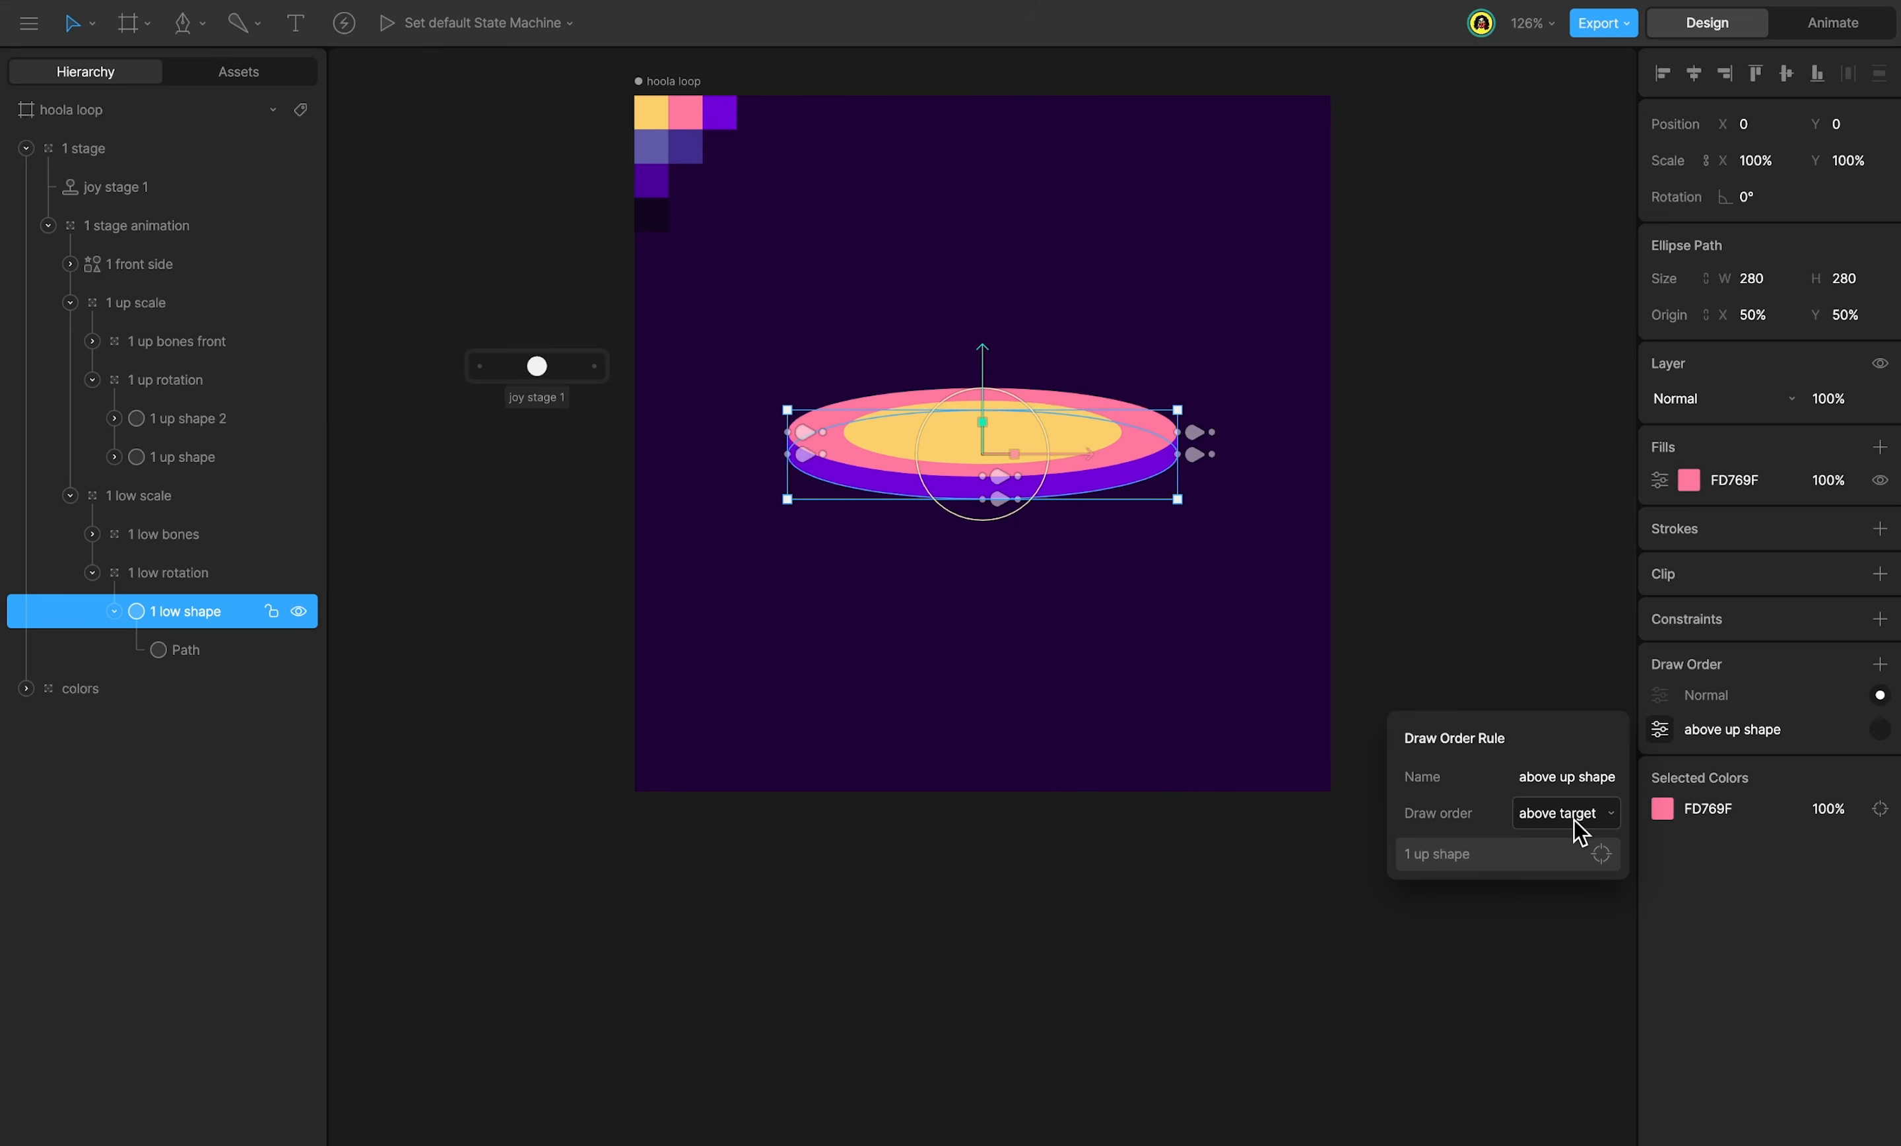
pyautogui.click(1525, 861)
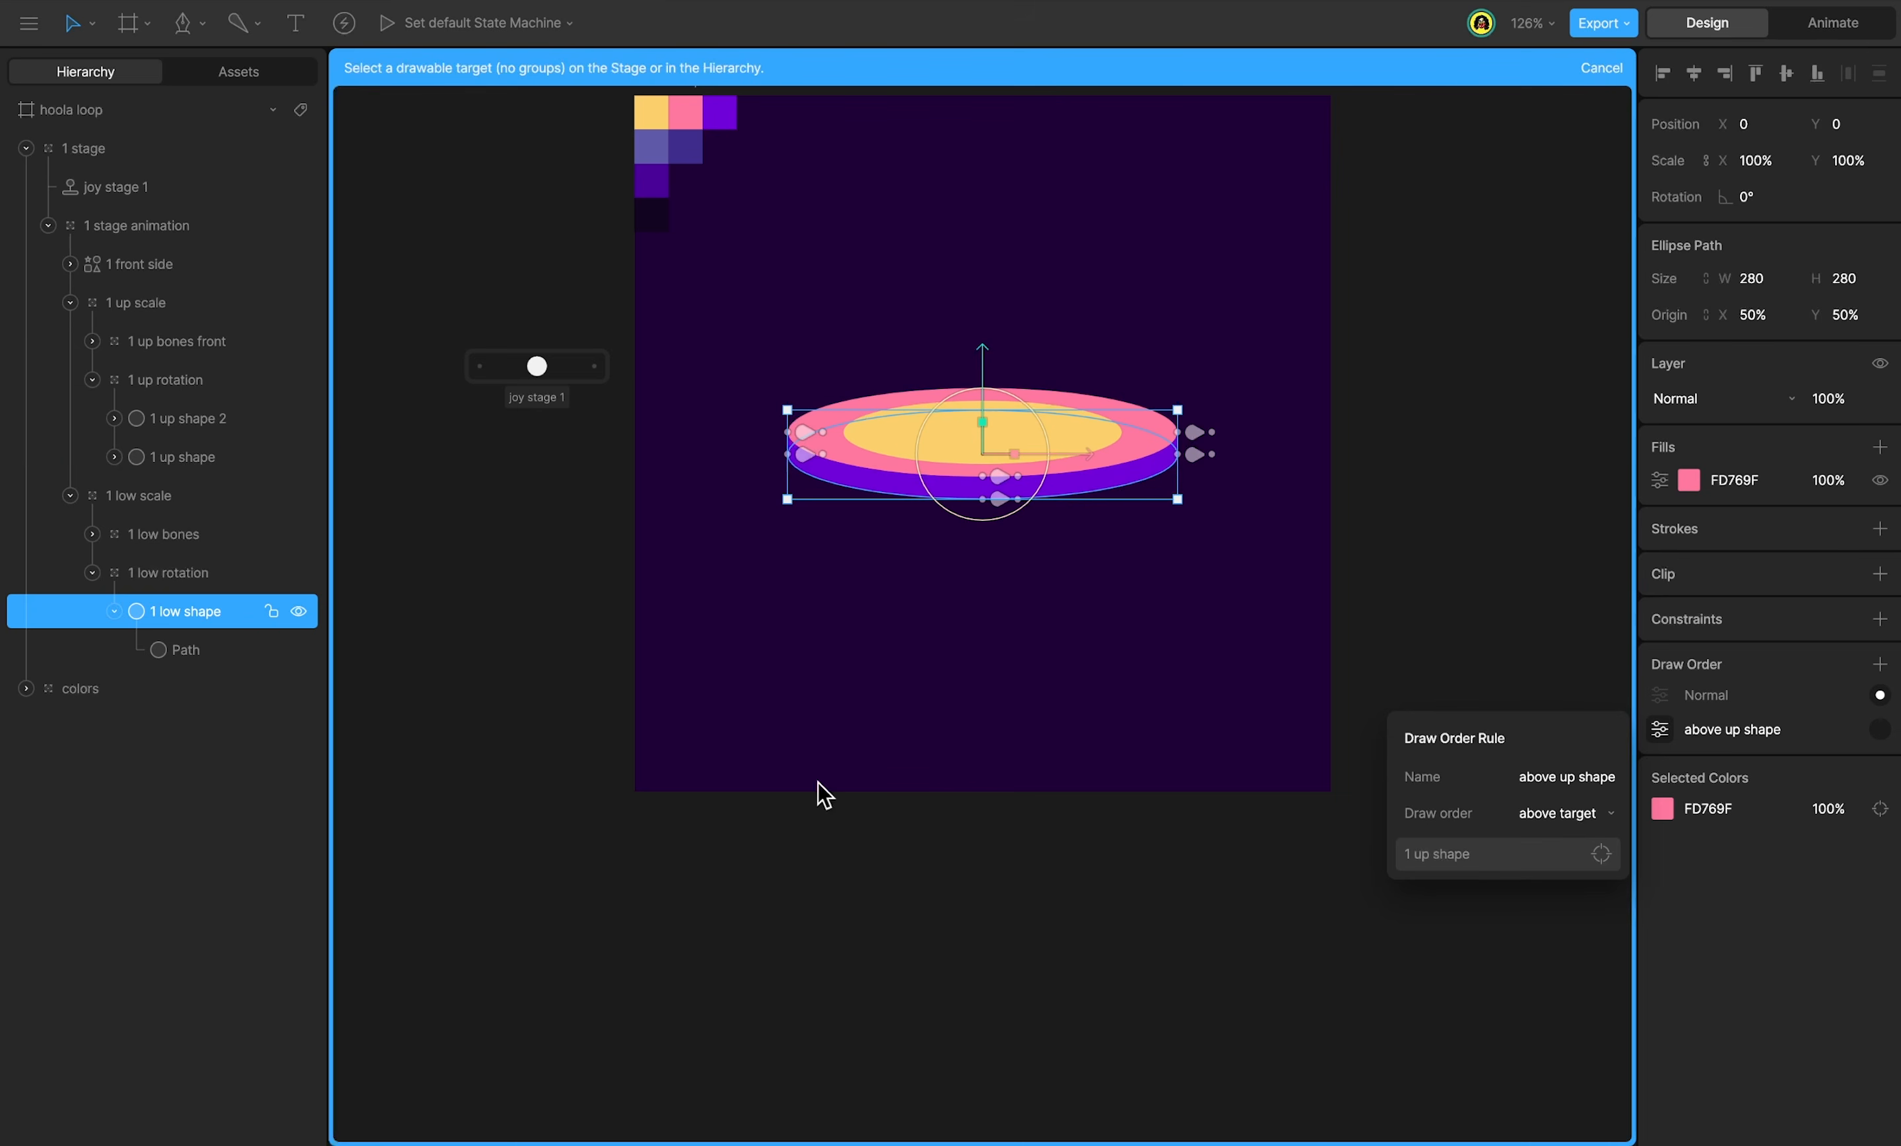
pyautogui.click(204, 423)
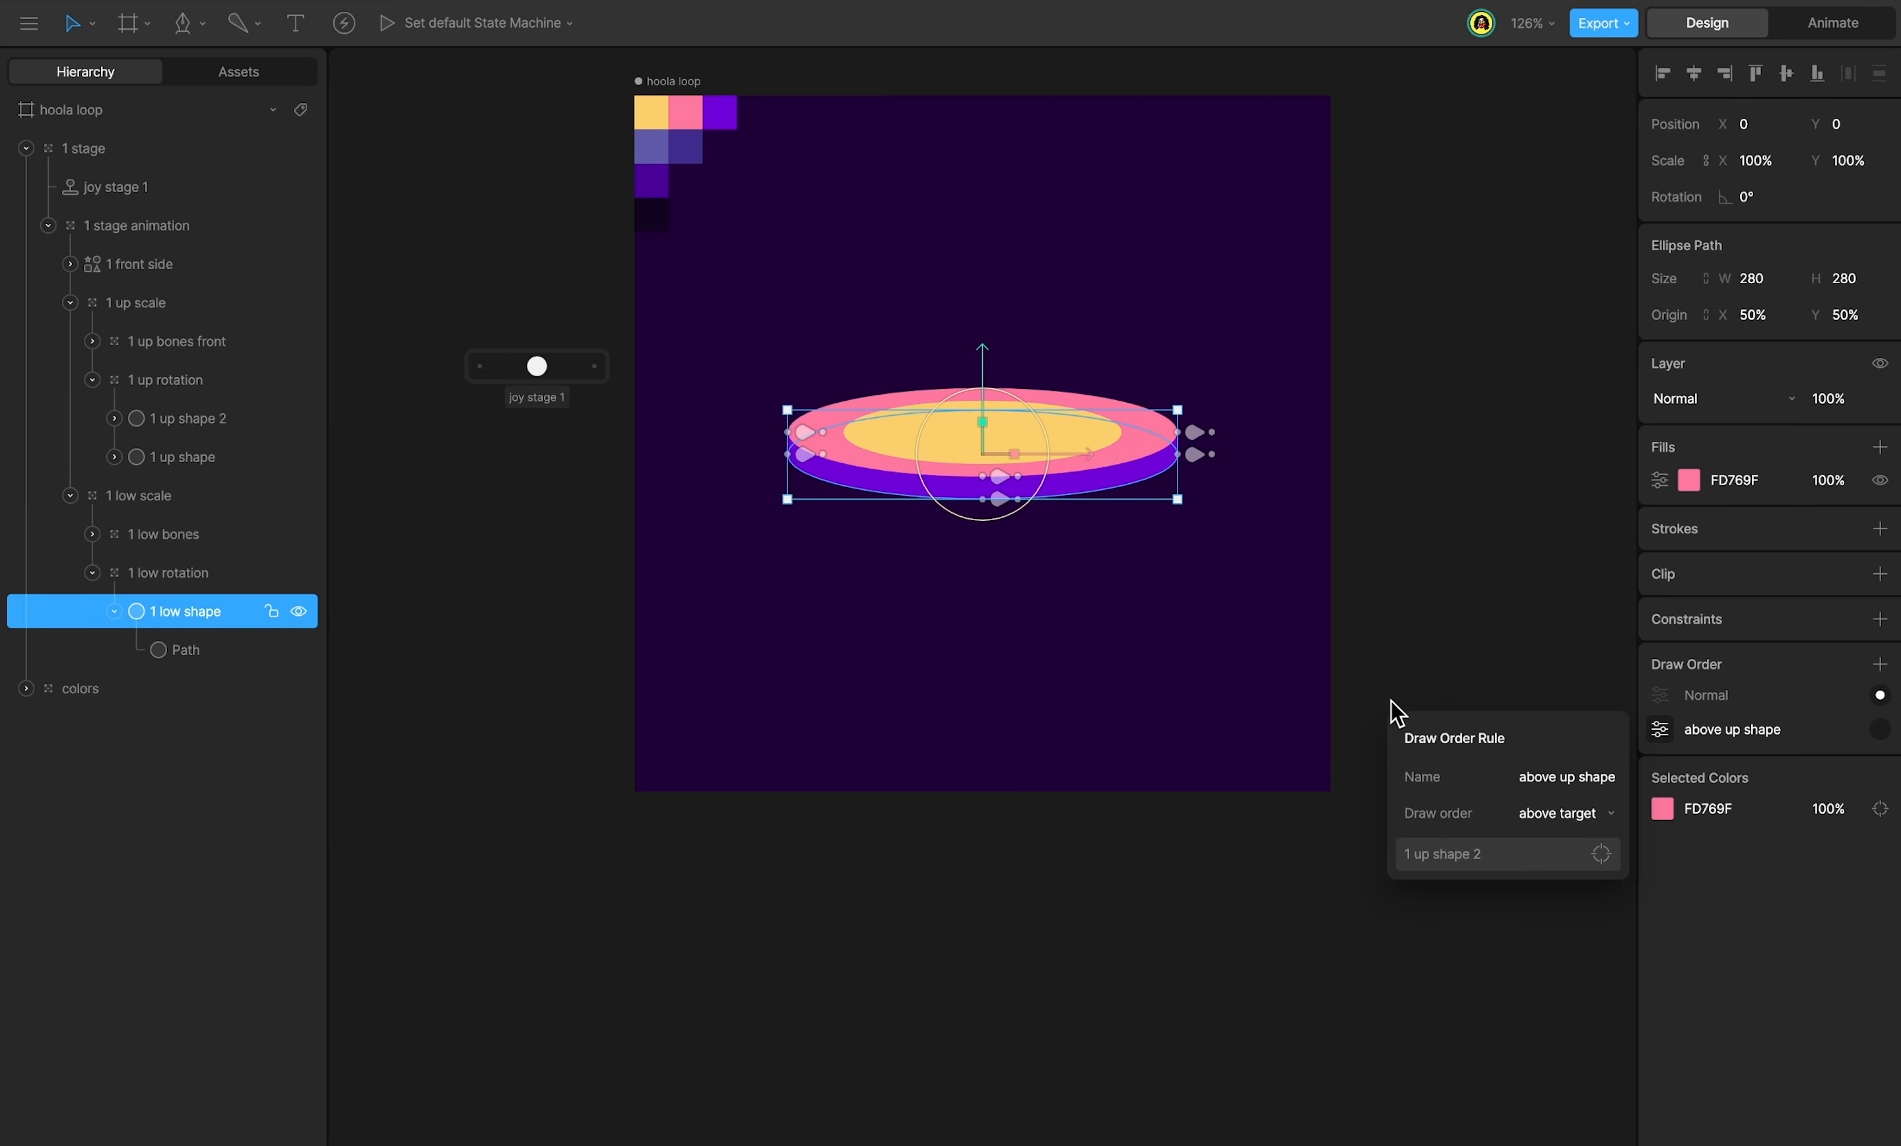
# Scrub and play the joy stage 1 animation to check the draw order of the disc.
pyautogui.press('Tab')
pyautogui.click(151, 905)
pyautogui.moveTo(591, 852)
pyautogui.mouseDown()
pyautogui.moveTo(1609, 884)
pyautogui.moveTo(1136, 904)
pyautogui.moveTo(1313, 905)
pyautogui.moveTo(1570, 896)
pyautogui.moveTo(781, 891)
pyautogui.mouseUp()
pyautogui.press('space')
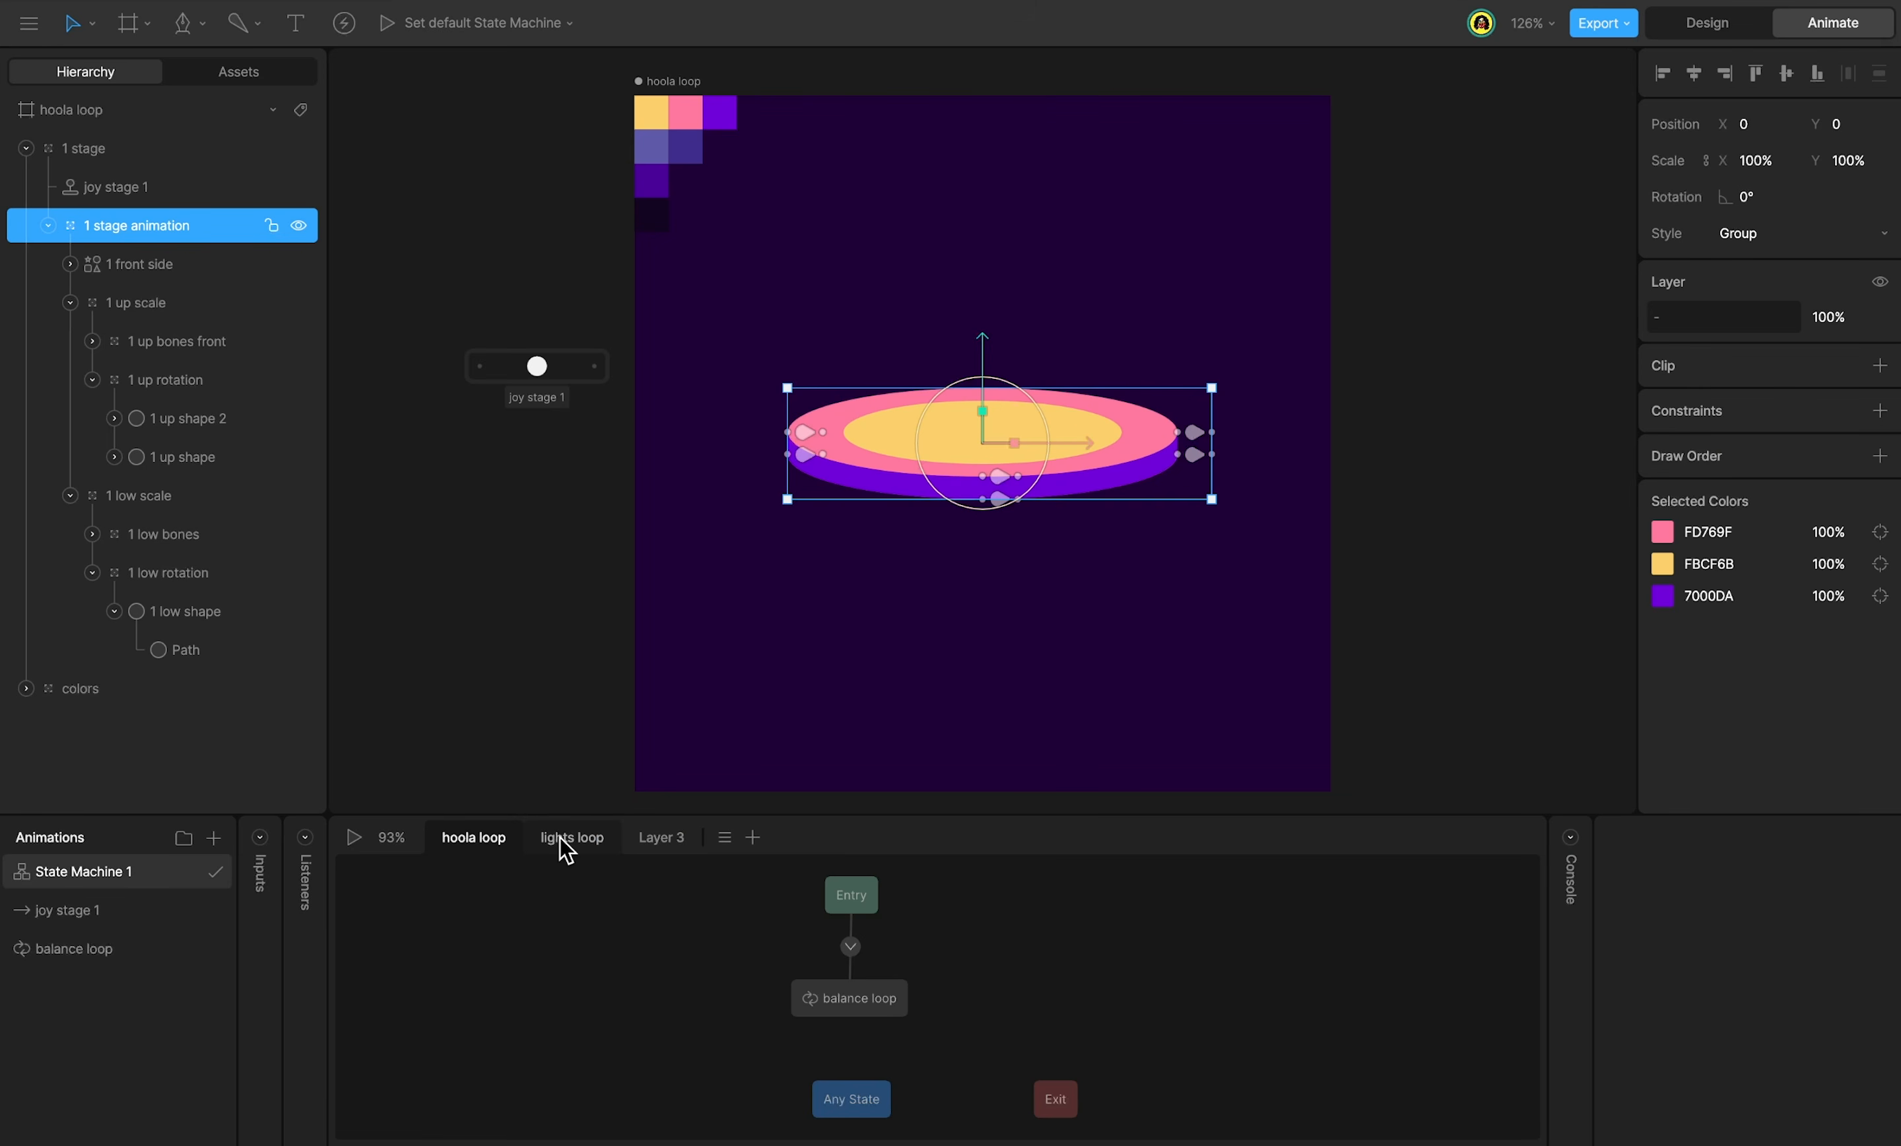
# Delete the lights loop and Layer 3 layers from State Machine 1.
pyautogui.click(561, 838)
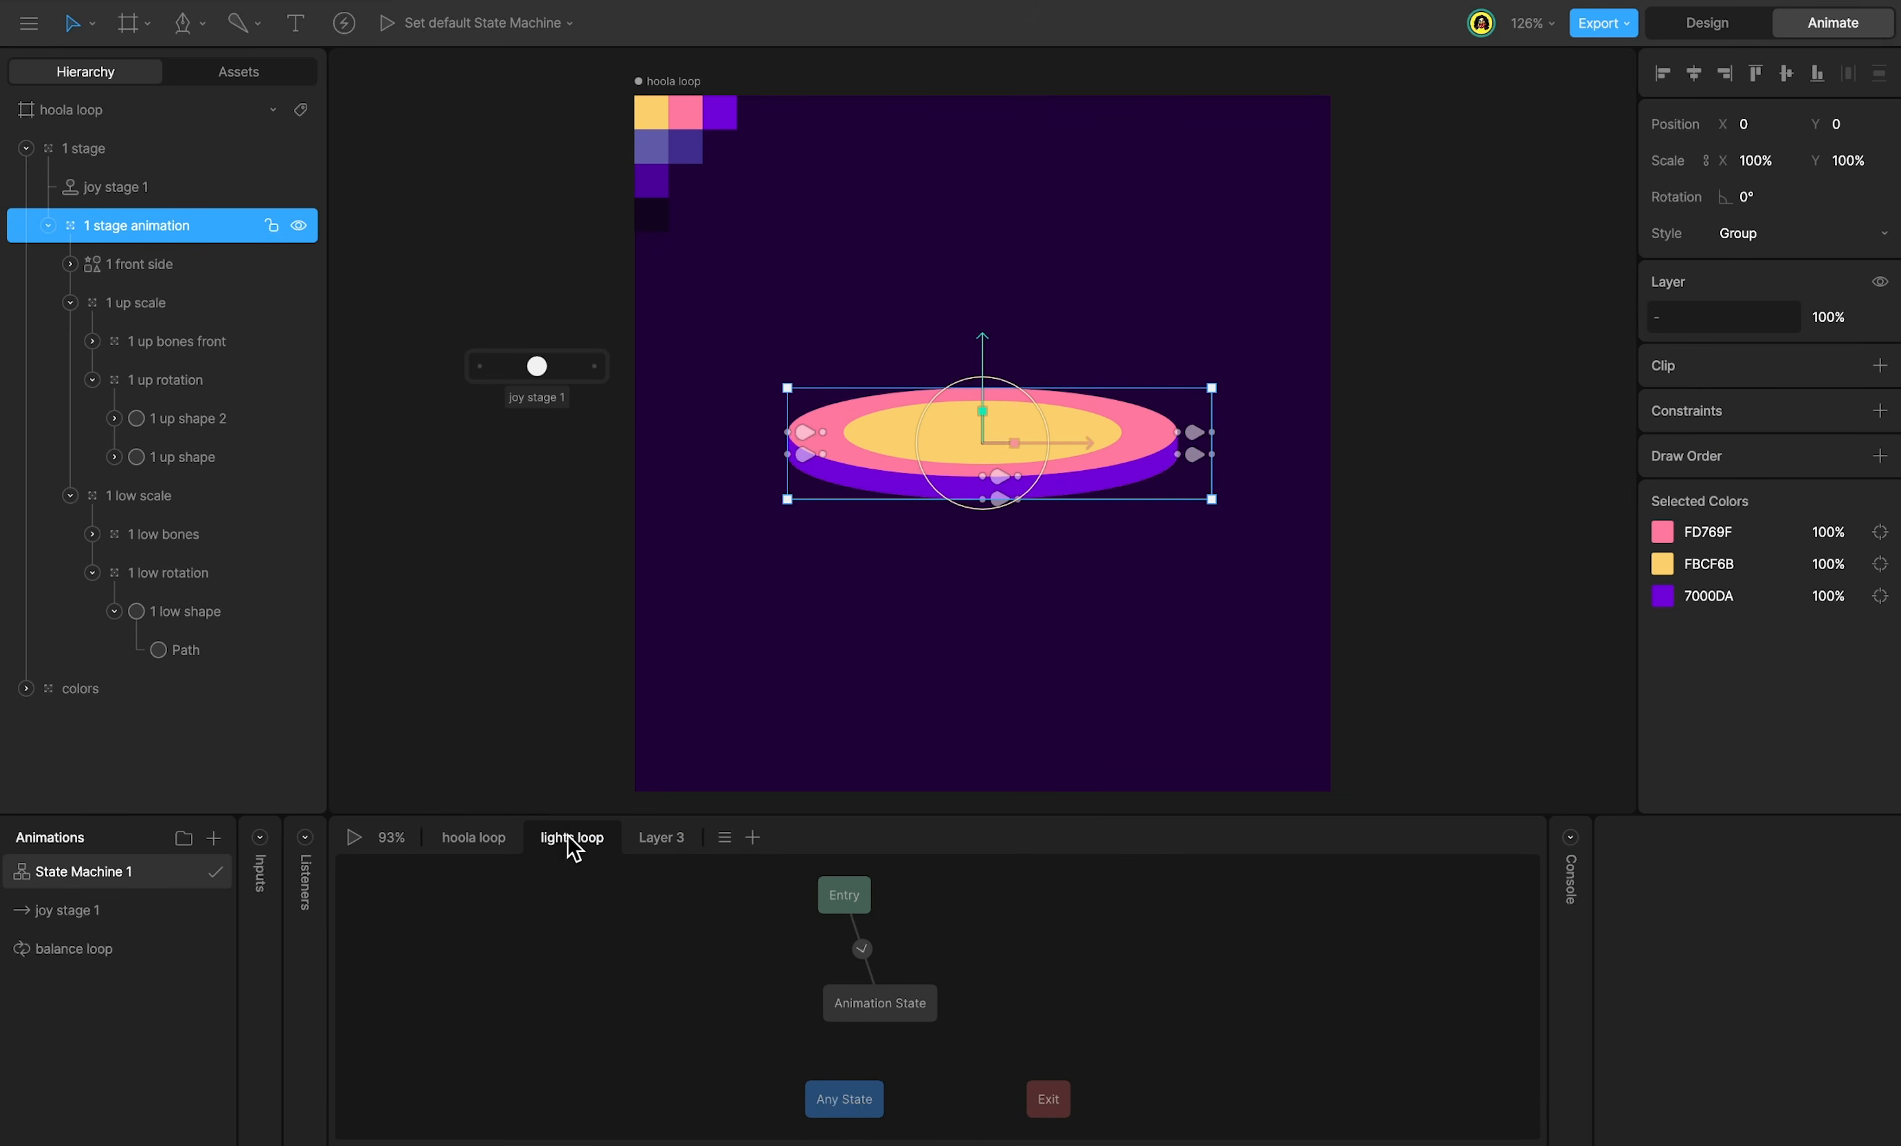
pyautogui.rightClick(569, 842)
pyautogui.click(590, 851)
pyautogui.click(582, 847)
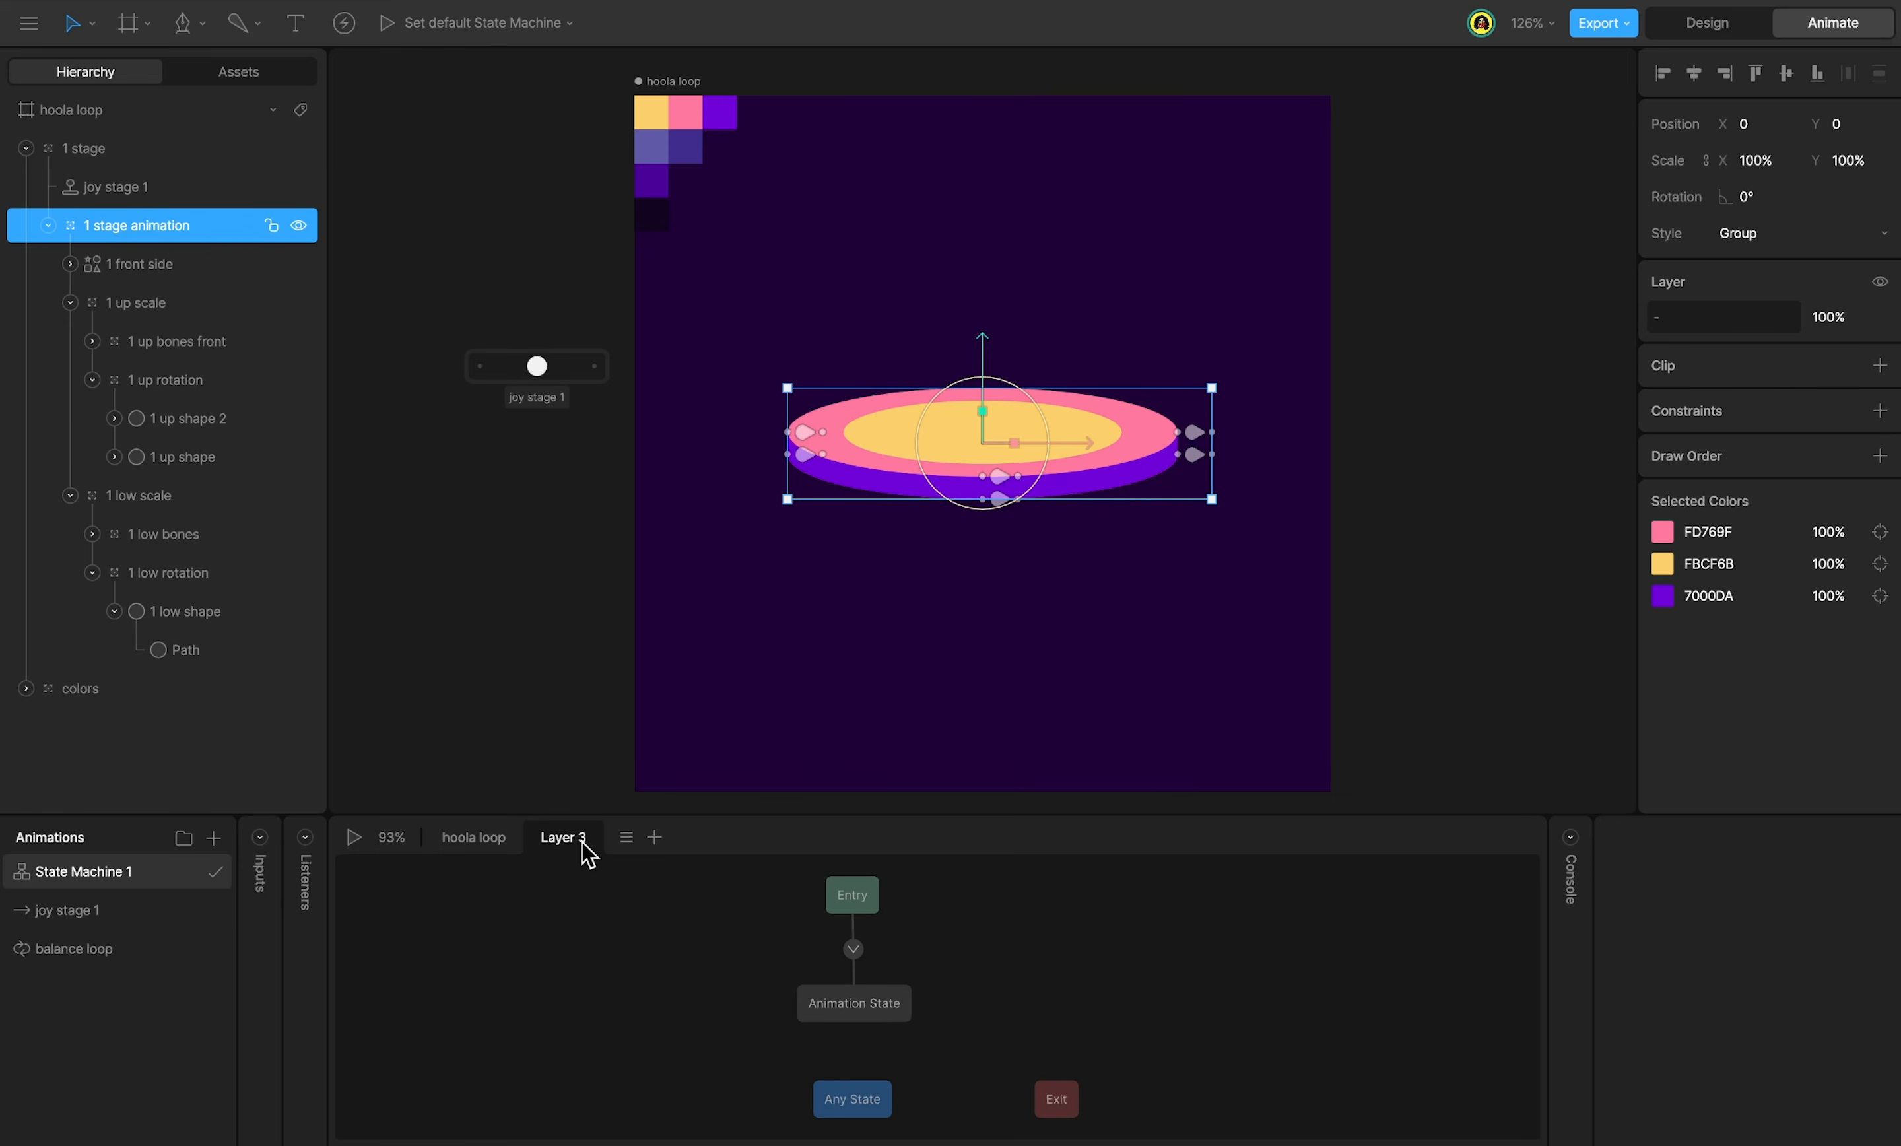
pyautogui.rightClick(582, 848)
pyautogui.click(606, 859)
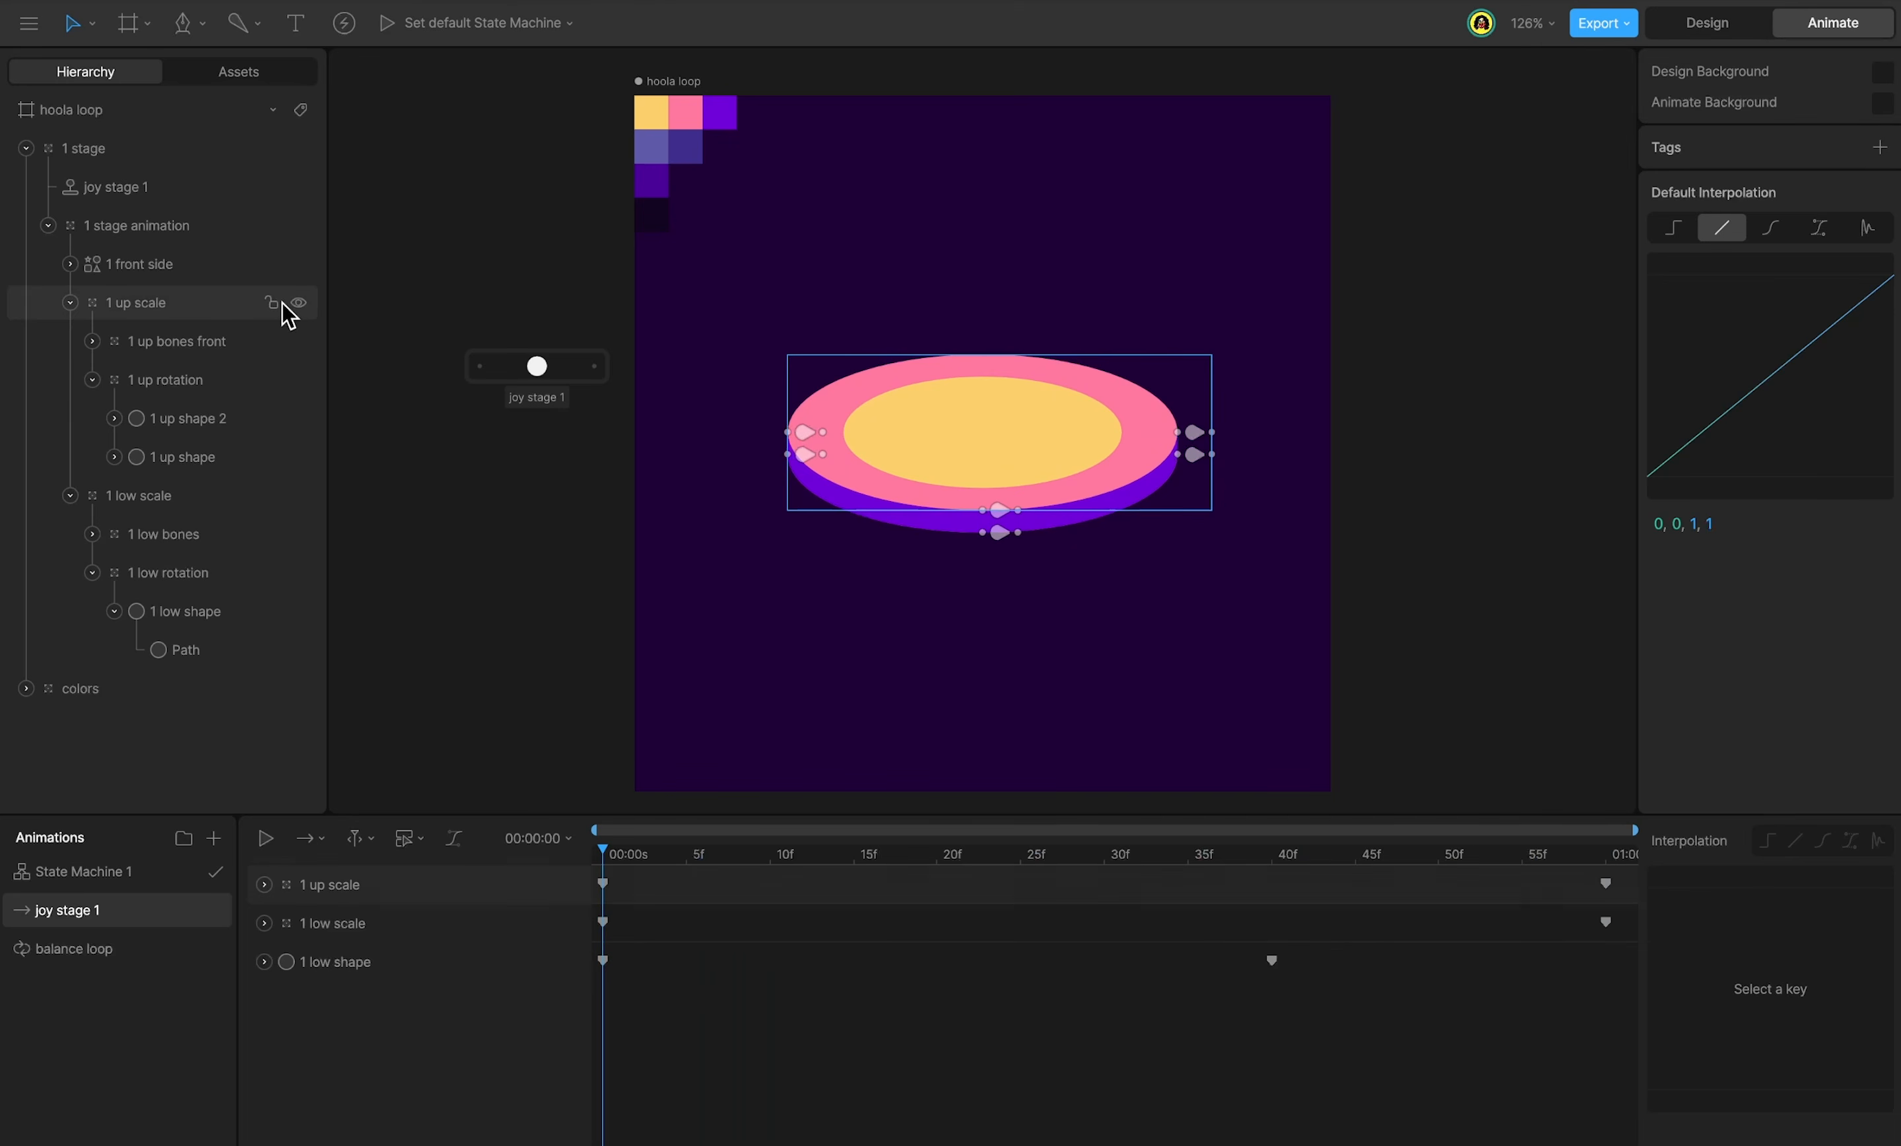
# Duplicate the 1 stage group, place the copy above the original in the hierarchy and rename it "2 stage".
pyautogui.click(199, 149)
pyautogui.hotkey('ctrl', 'd')
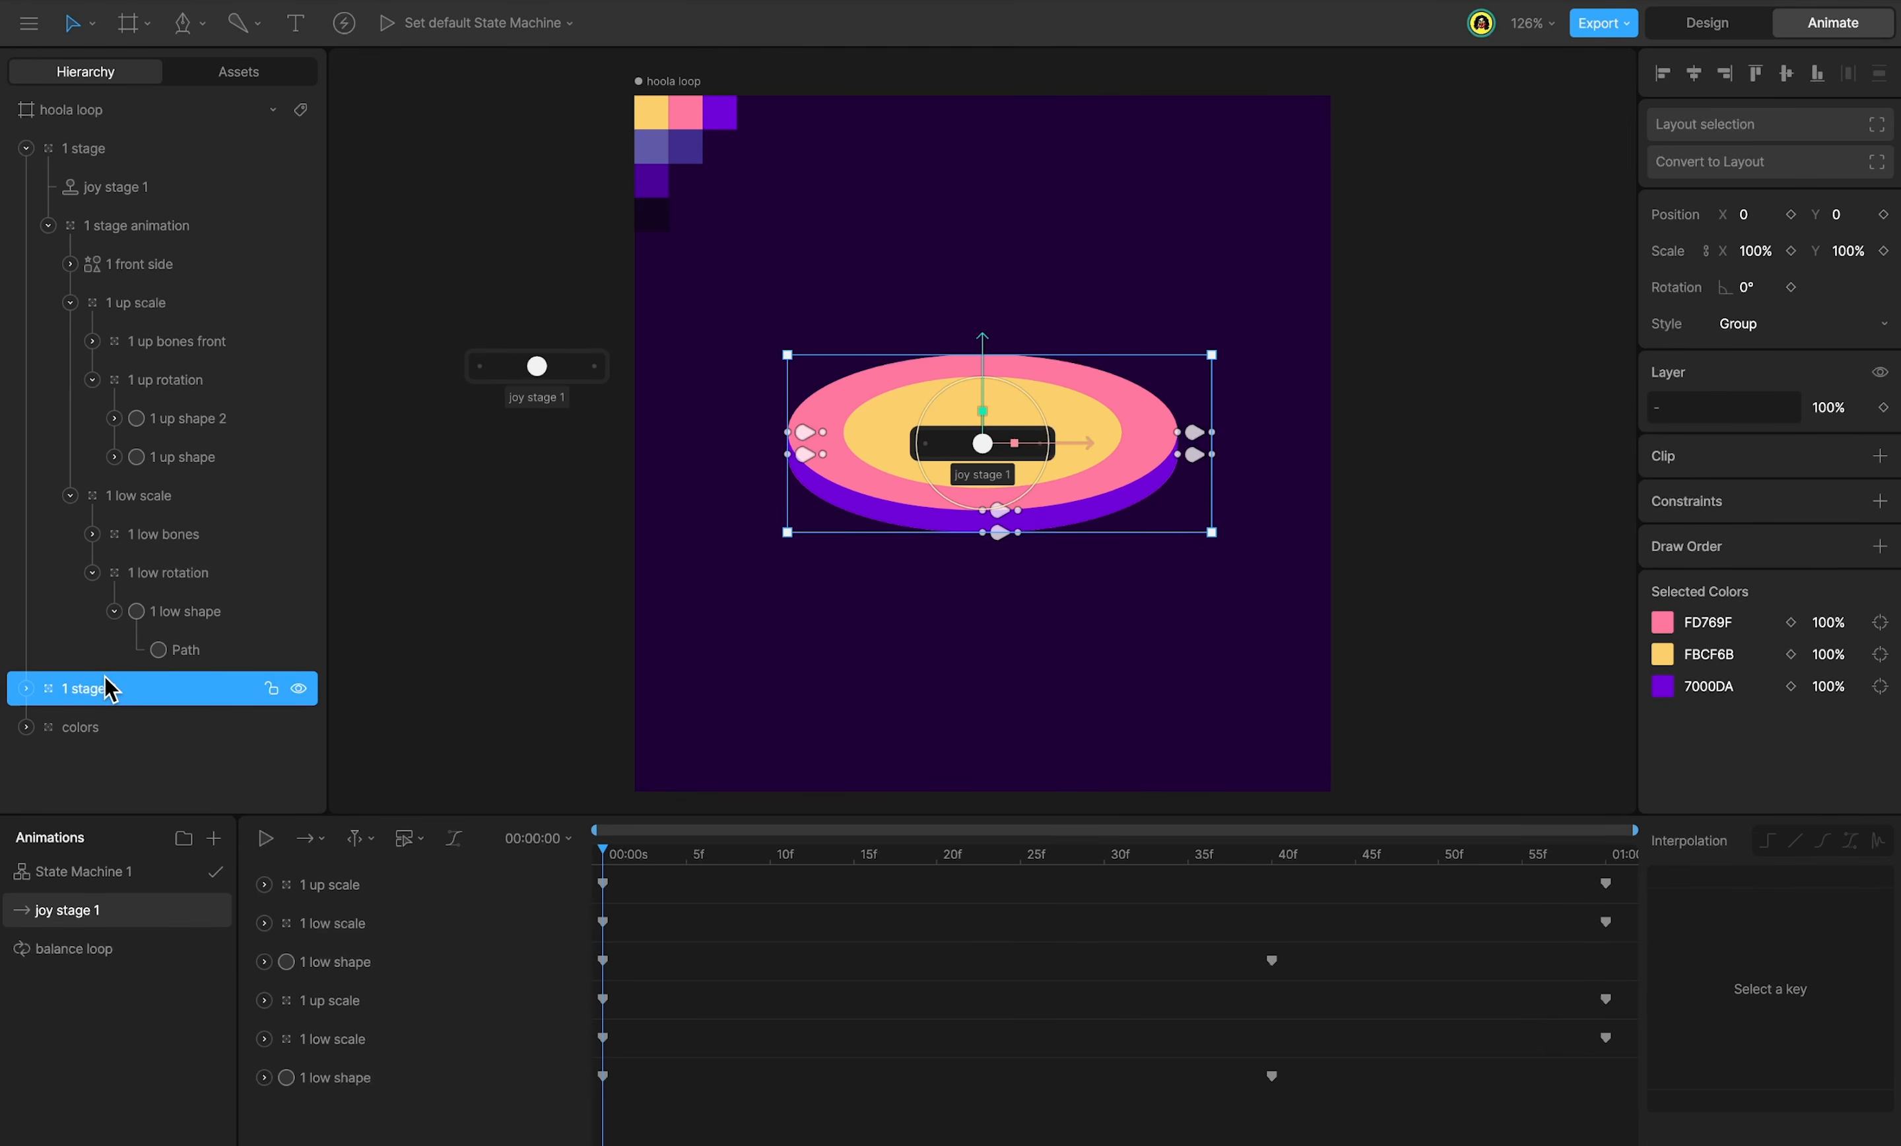
pyautogui.moveTo(108, 688); pyautogui.dragTo(81, 149)
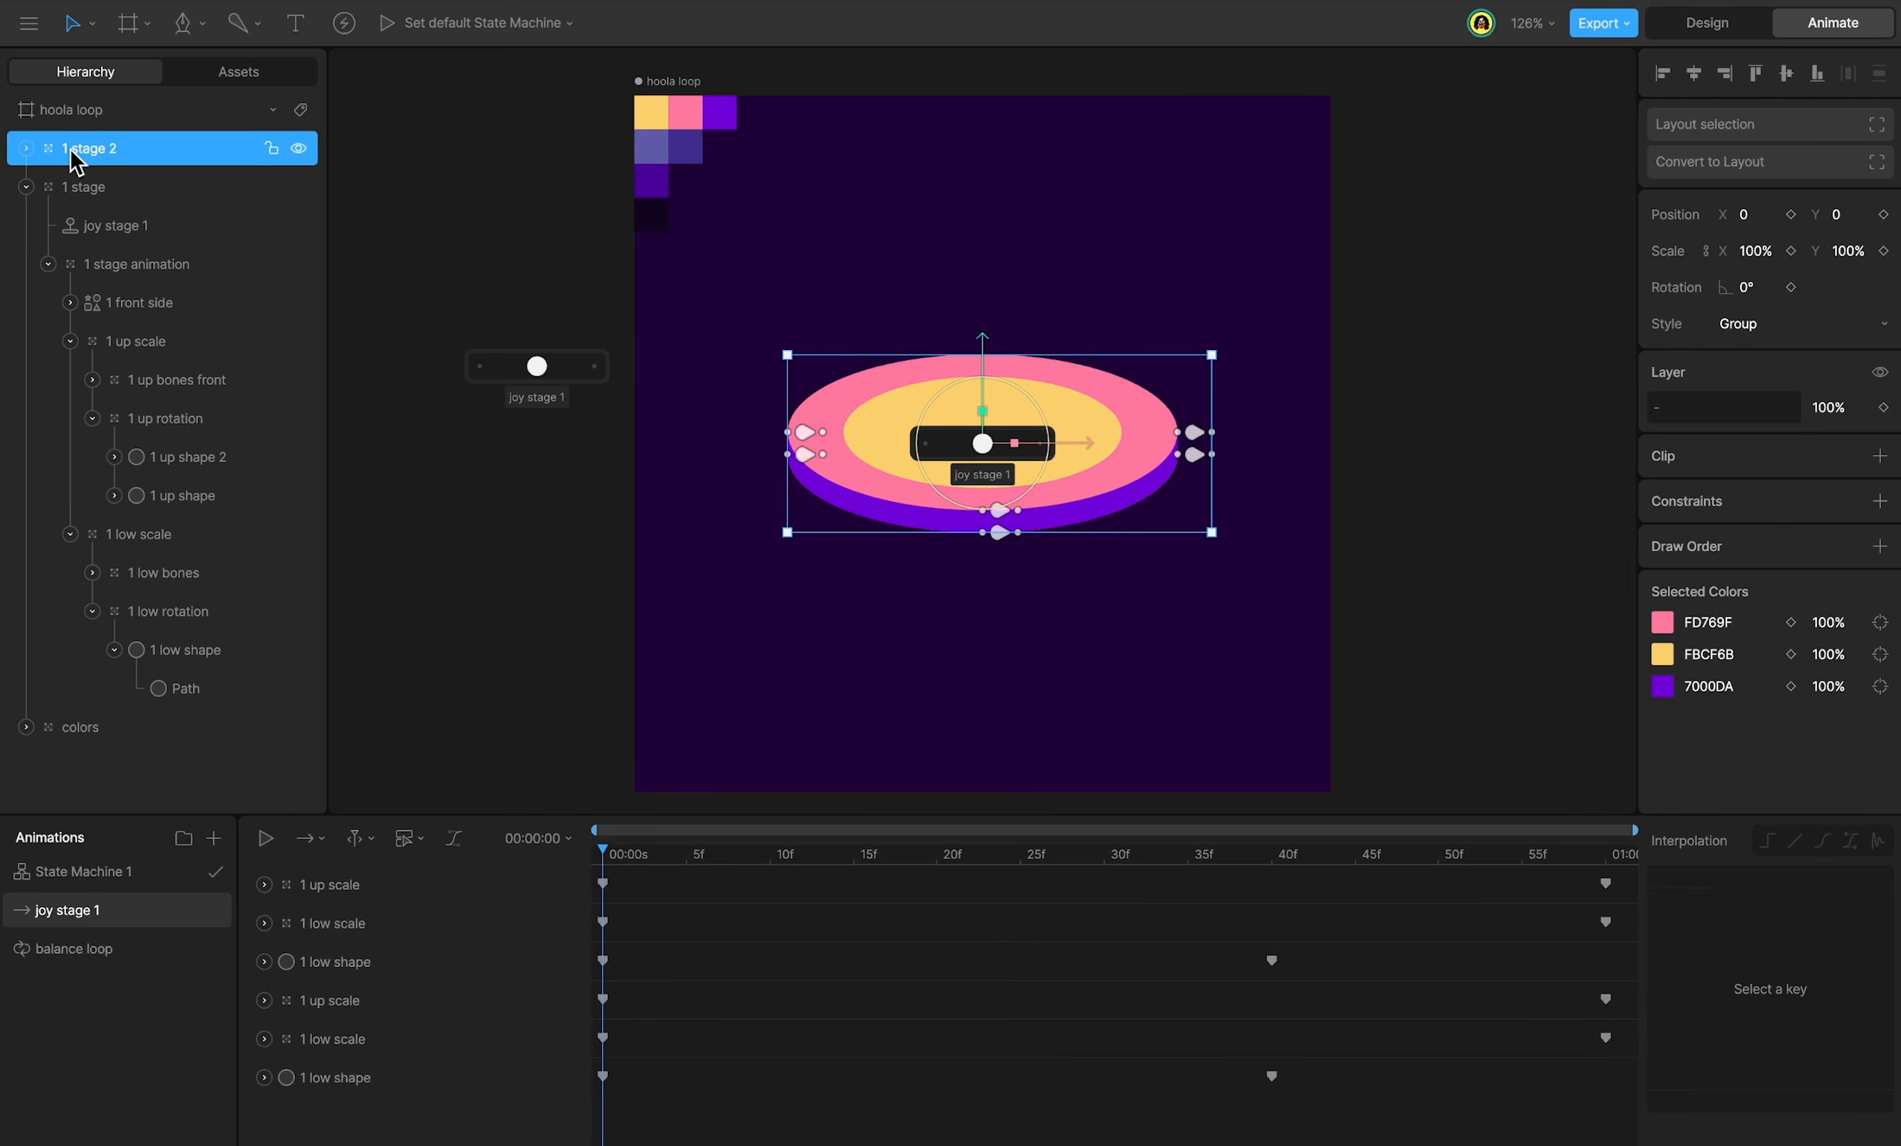
pyautogui.doubleClick(75, 158)
pyautogui.write('2 stage')
pyautogui.press('Return')
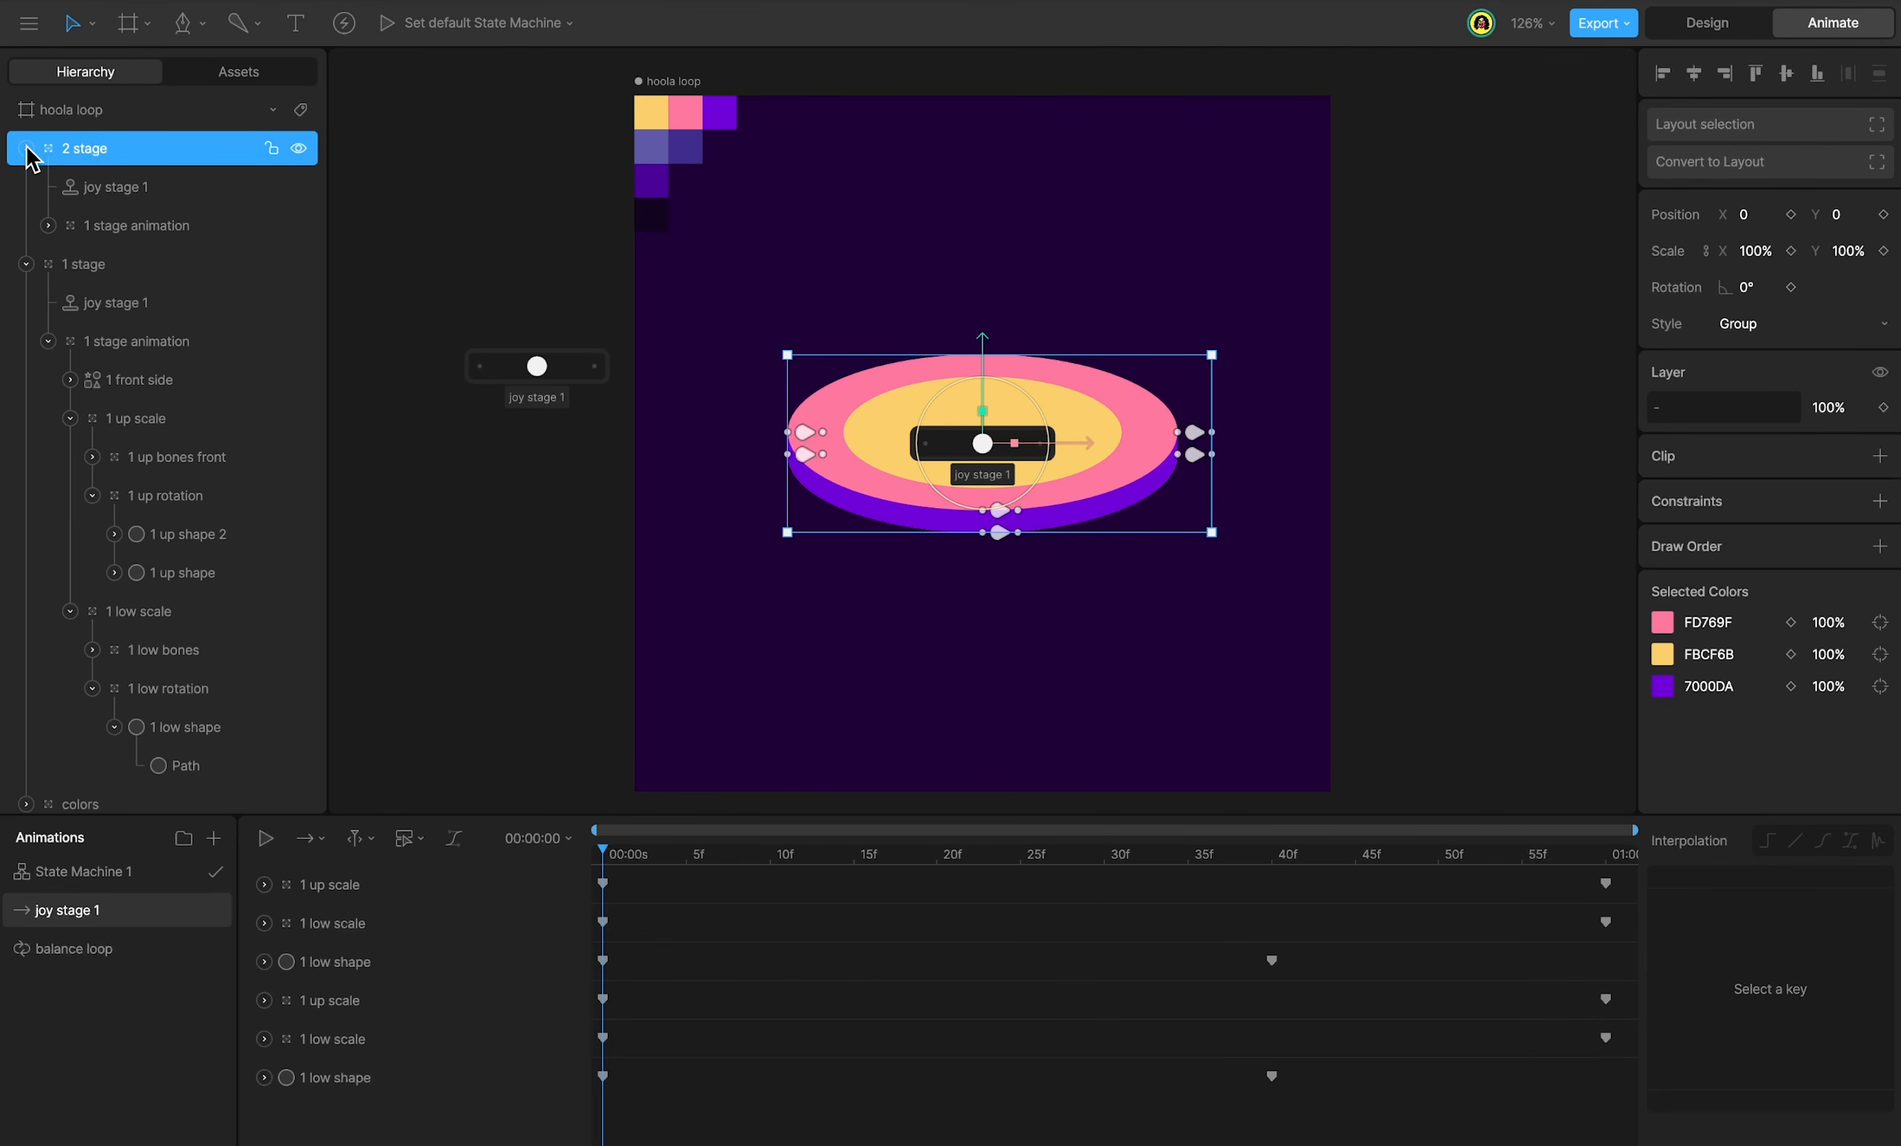
# Inside 2 stage, rename the joystick as "joy stage 2" and the animation group as "2 stage animation".
pyautogui.click(151, 186)
pyautogui.press('BackSpace')
pyautogui.write('2')
pyautogui.press('Return')
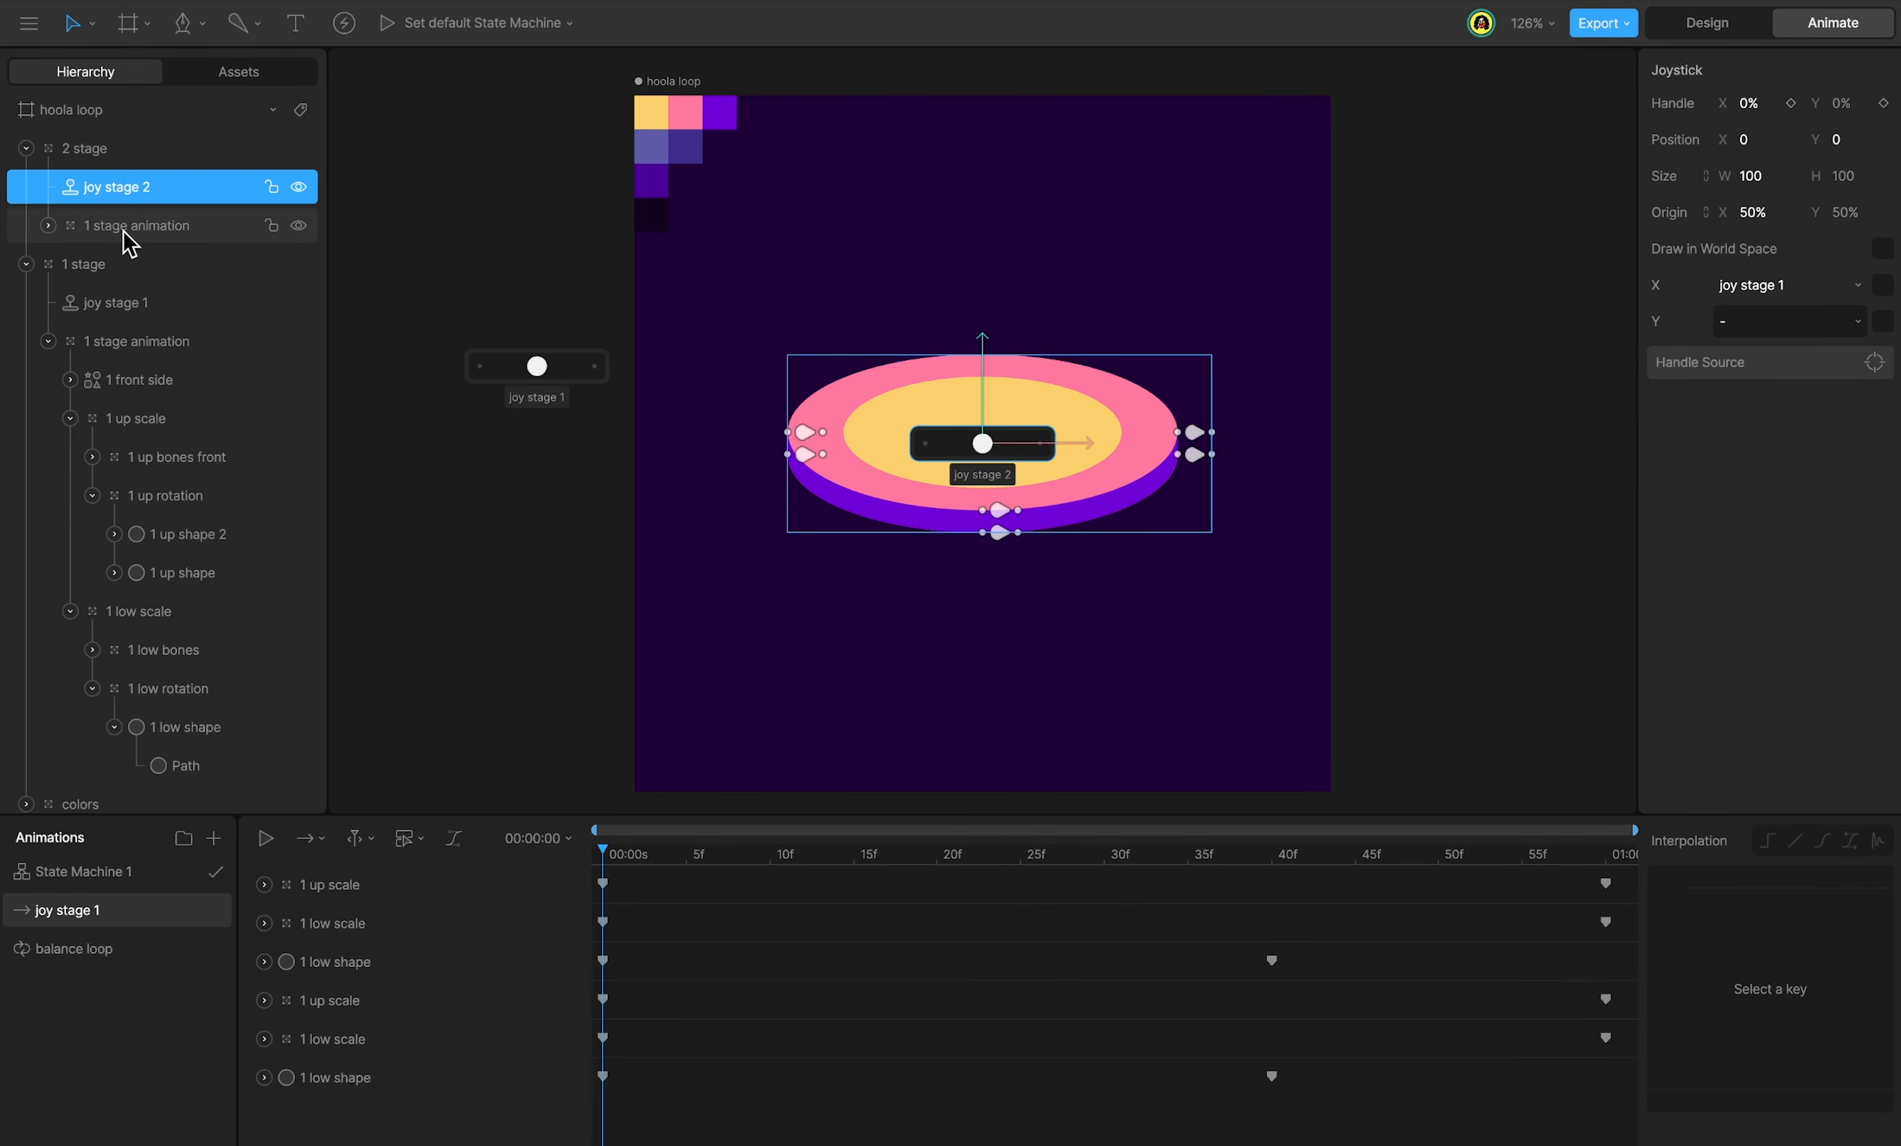
pyautogui.doubleClick(95, 225)
pyautogui.moveTo(94, 226); pyautogui.dragTo(64, 226)
pyautogui.write('2')
pyautogui.press('Return')
pyautogui.click(48, 224)
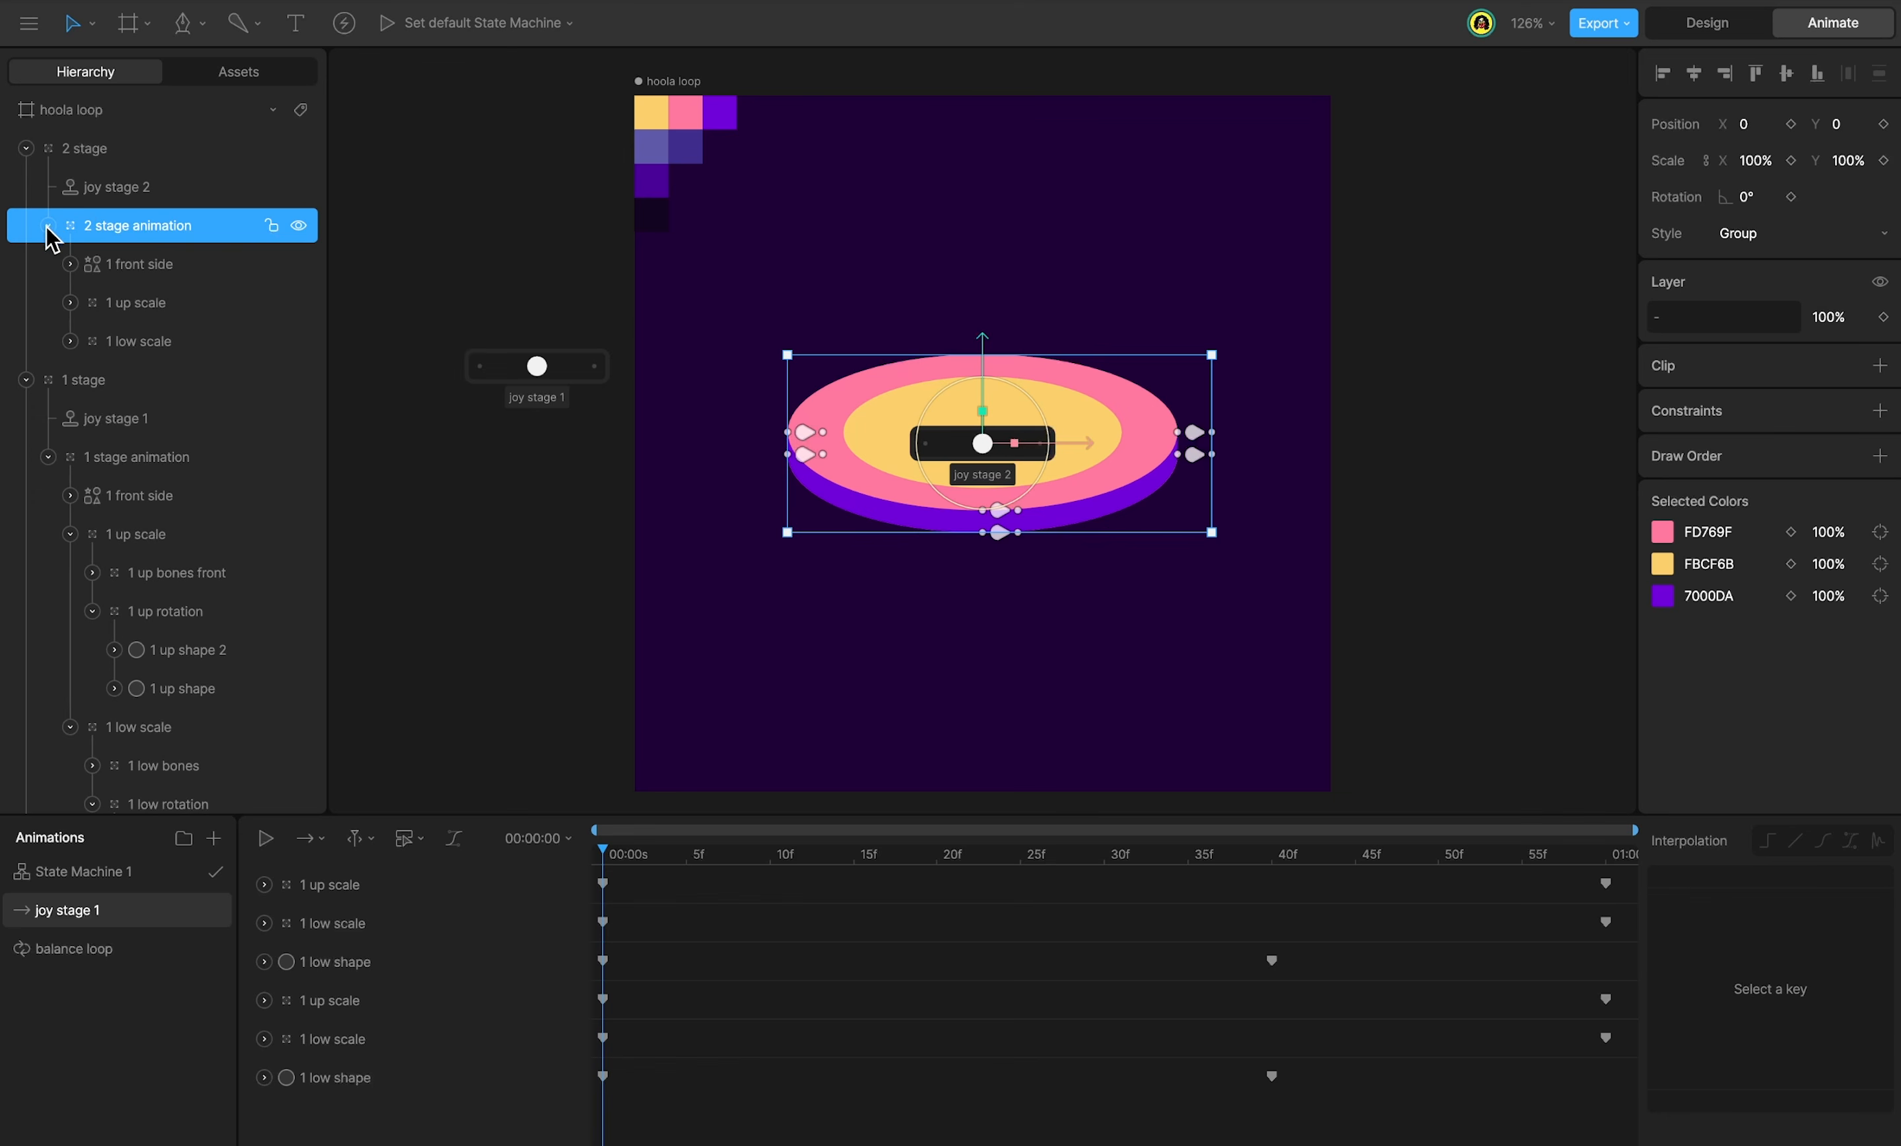
# Rename the groups inside 2 stage animation as "2 front side", "2 up scale" and "2 low scale".
pyautogui.click(111, 263)
pyautogui.doubleClick(119, 308)
pyautogui.moveTo(113, 303); pyautogui.dragTo(143, 460)
pyautogui.write('2')
pyautogui.doubleClick(113, 340)
pyautogui.write('2')
# Rename the contents of 2 low scale as "2 low bones", "2 low rotation" and "2 low shape".
pyautogui.click(68, 342)
pyautogui.doubleClick(135, 381)
pyautogui.write('2')
pyautogui.doubleClick(133, 421)
pyautogui.write('2')
pyautogui.click(92, 418)
pyautogui.doubleClick(154, 458)
pyautogui.write('2')
pyautogui.press('Return')
# Rename the contents of 2 up scale as "2 up bones front", "2 up rotation", "2 up shape 2" and "2 up shape".
pyautogui.click(70, 304)
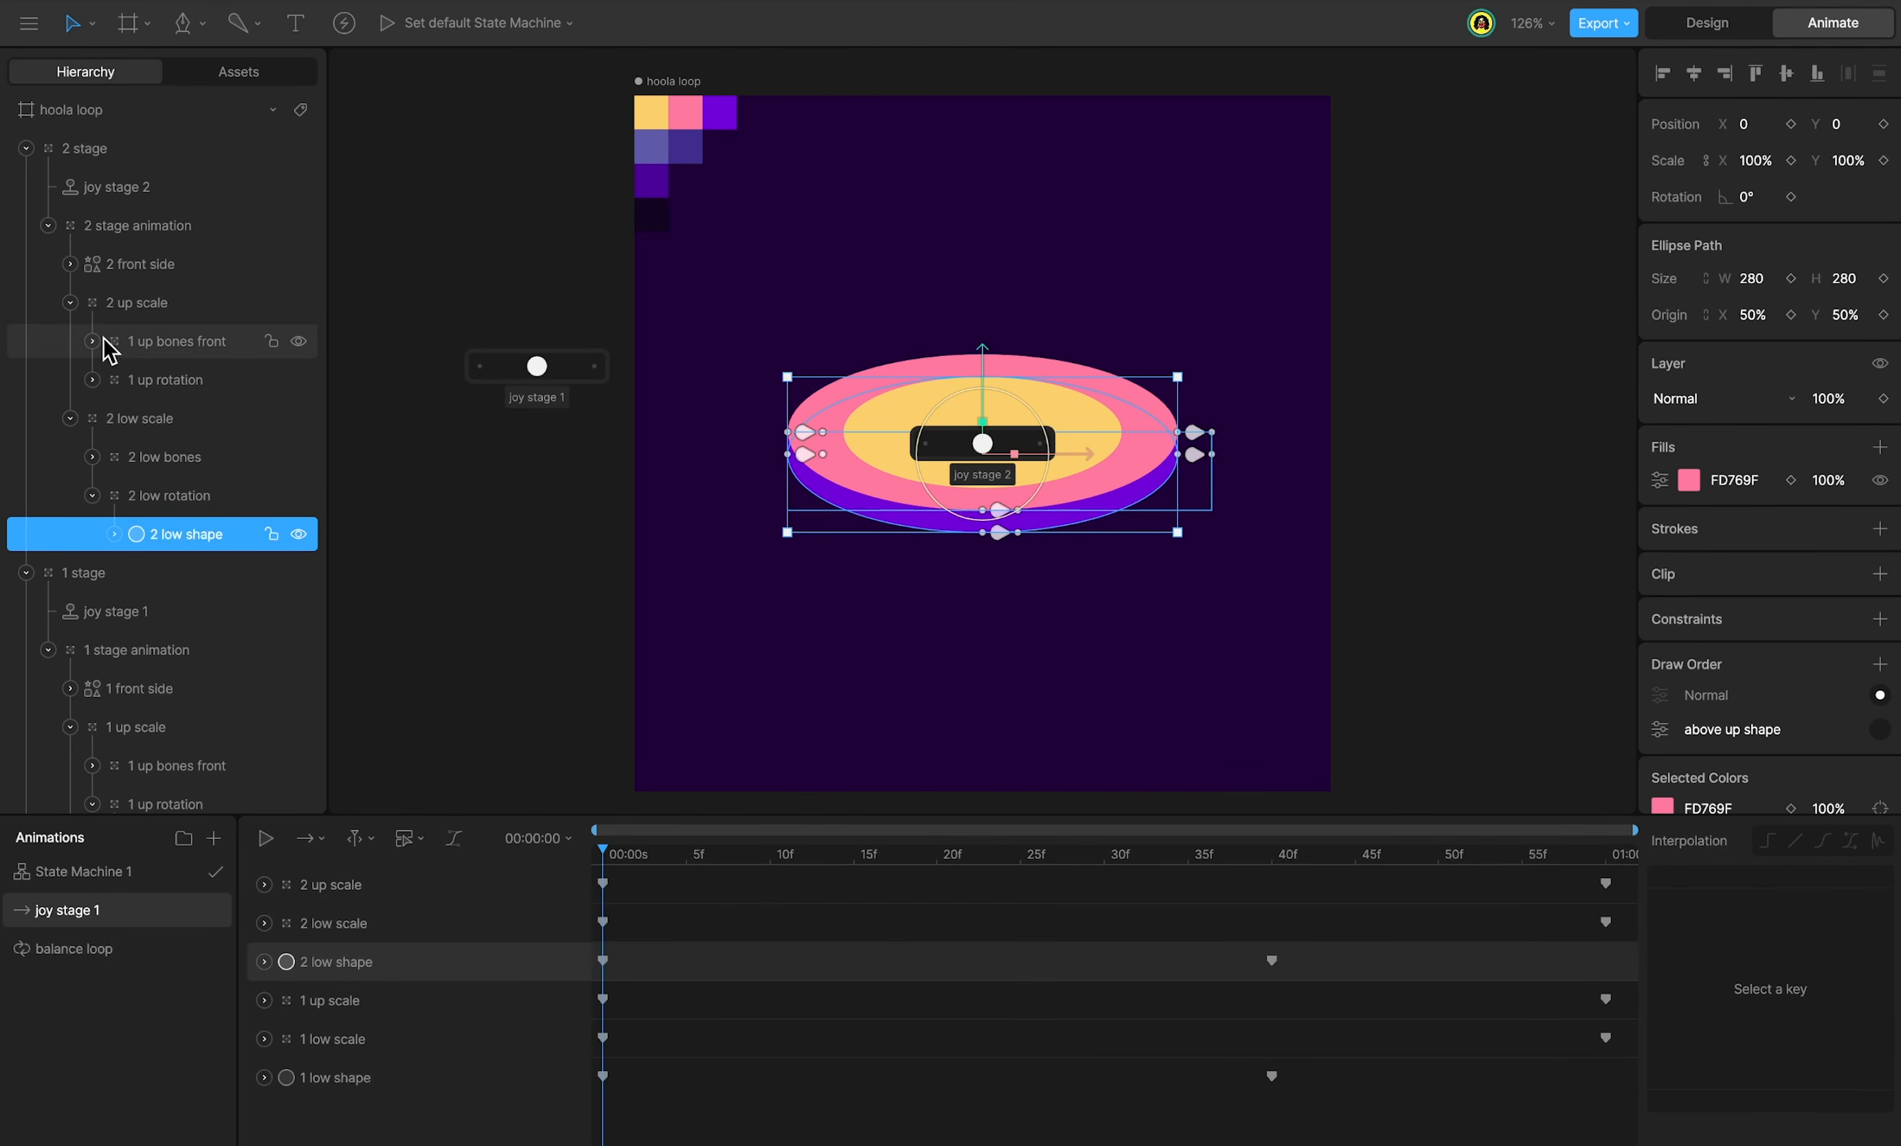
pyautogui.doubleClick(140, 344)
pyautogui.moveTo(136, 344); pyautogui.dragTo(144, 458)
pyautogui.write('2')
pyautogui.click(152, 382)
pyautogui.doubleClick(158, 380)
pyautogui.write('2')
pyautogui.click(96, 379)
pyautogui.doubleClick(175, 419)
pyautogui.write('2')
pyautogui.doubleClick(179, 456)
pyautogui.write('2')
# In Design mode, set the Y position of 2 stage to -150 and shift both stages down together on the artboard.
pyautogui.press('Tab')
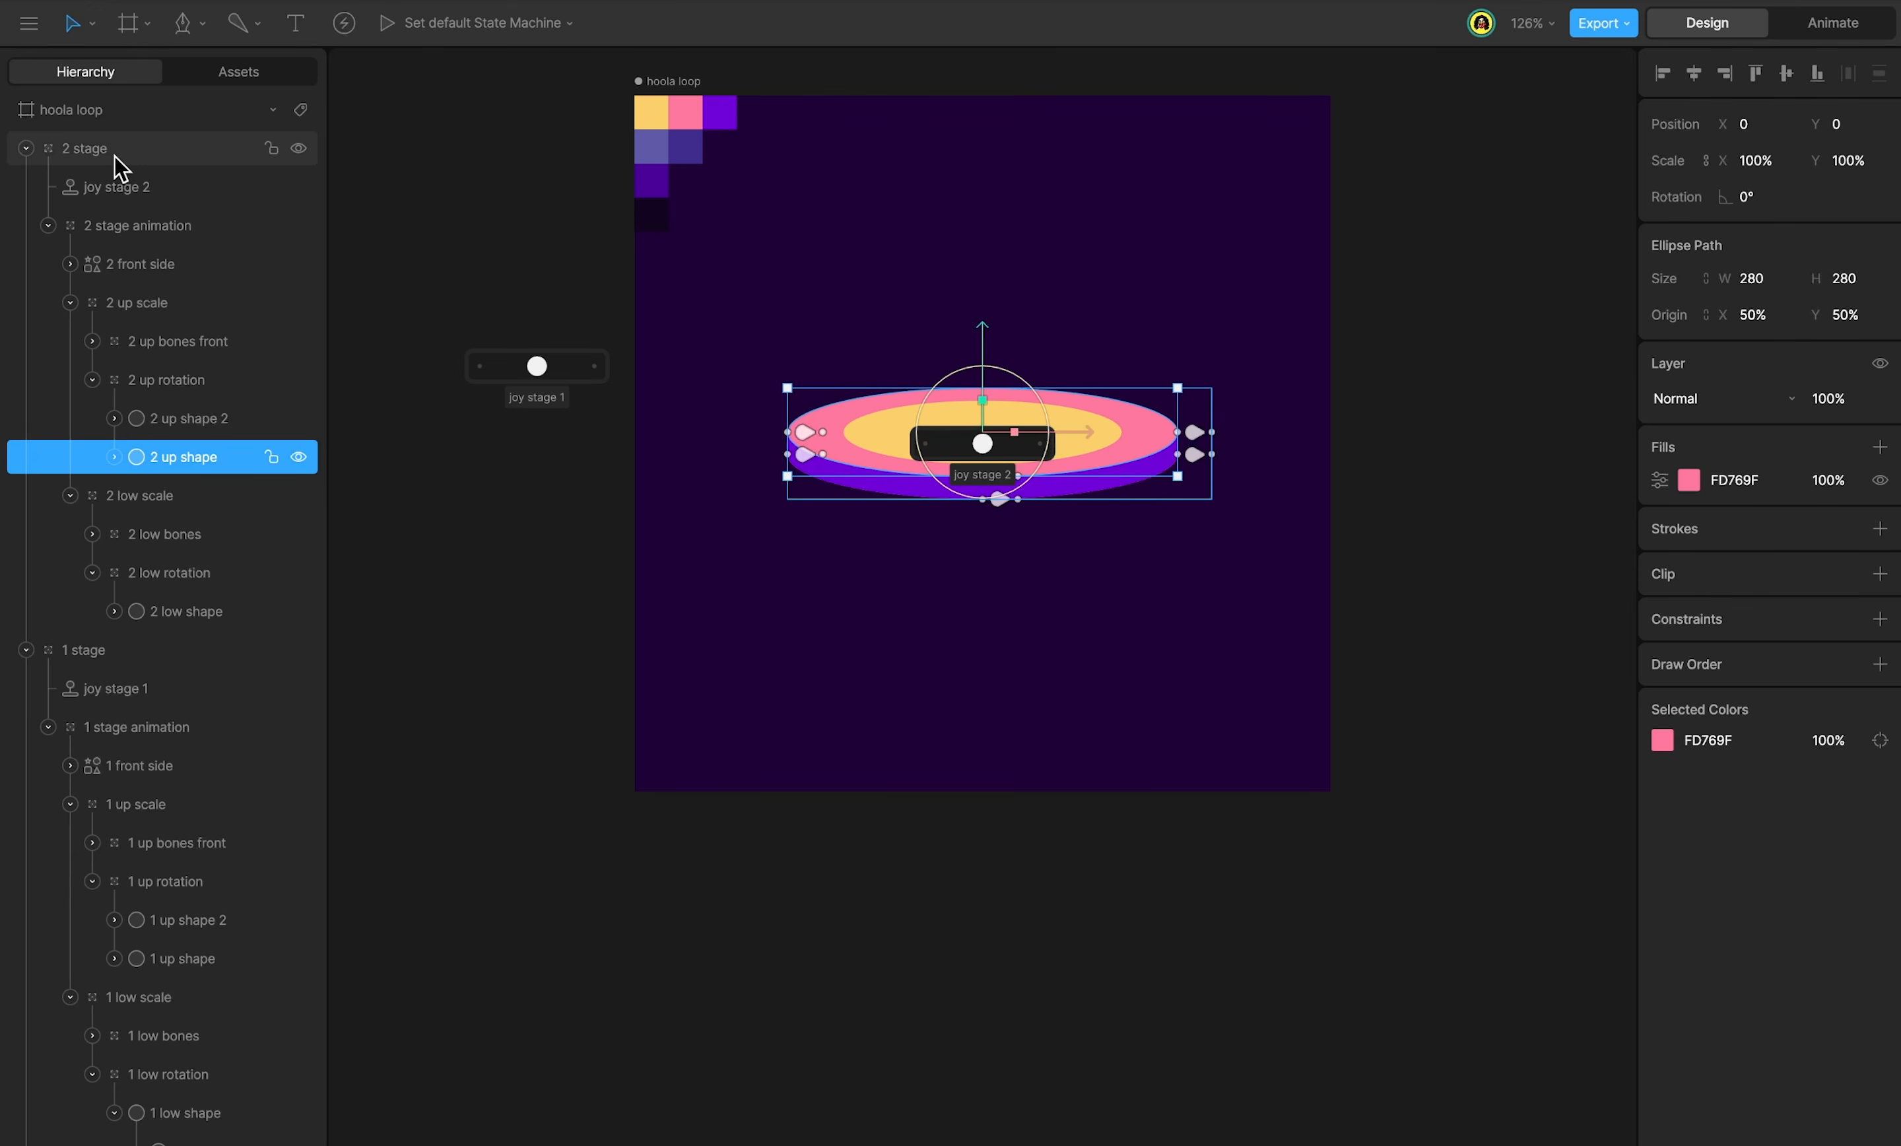
pyautogui.click(114, 156)
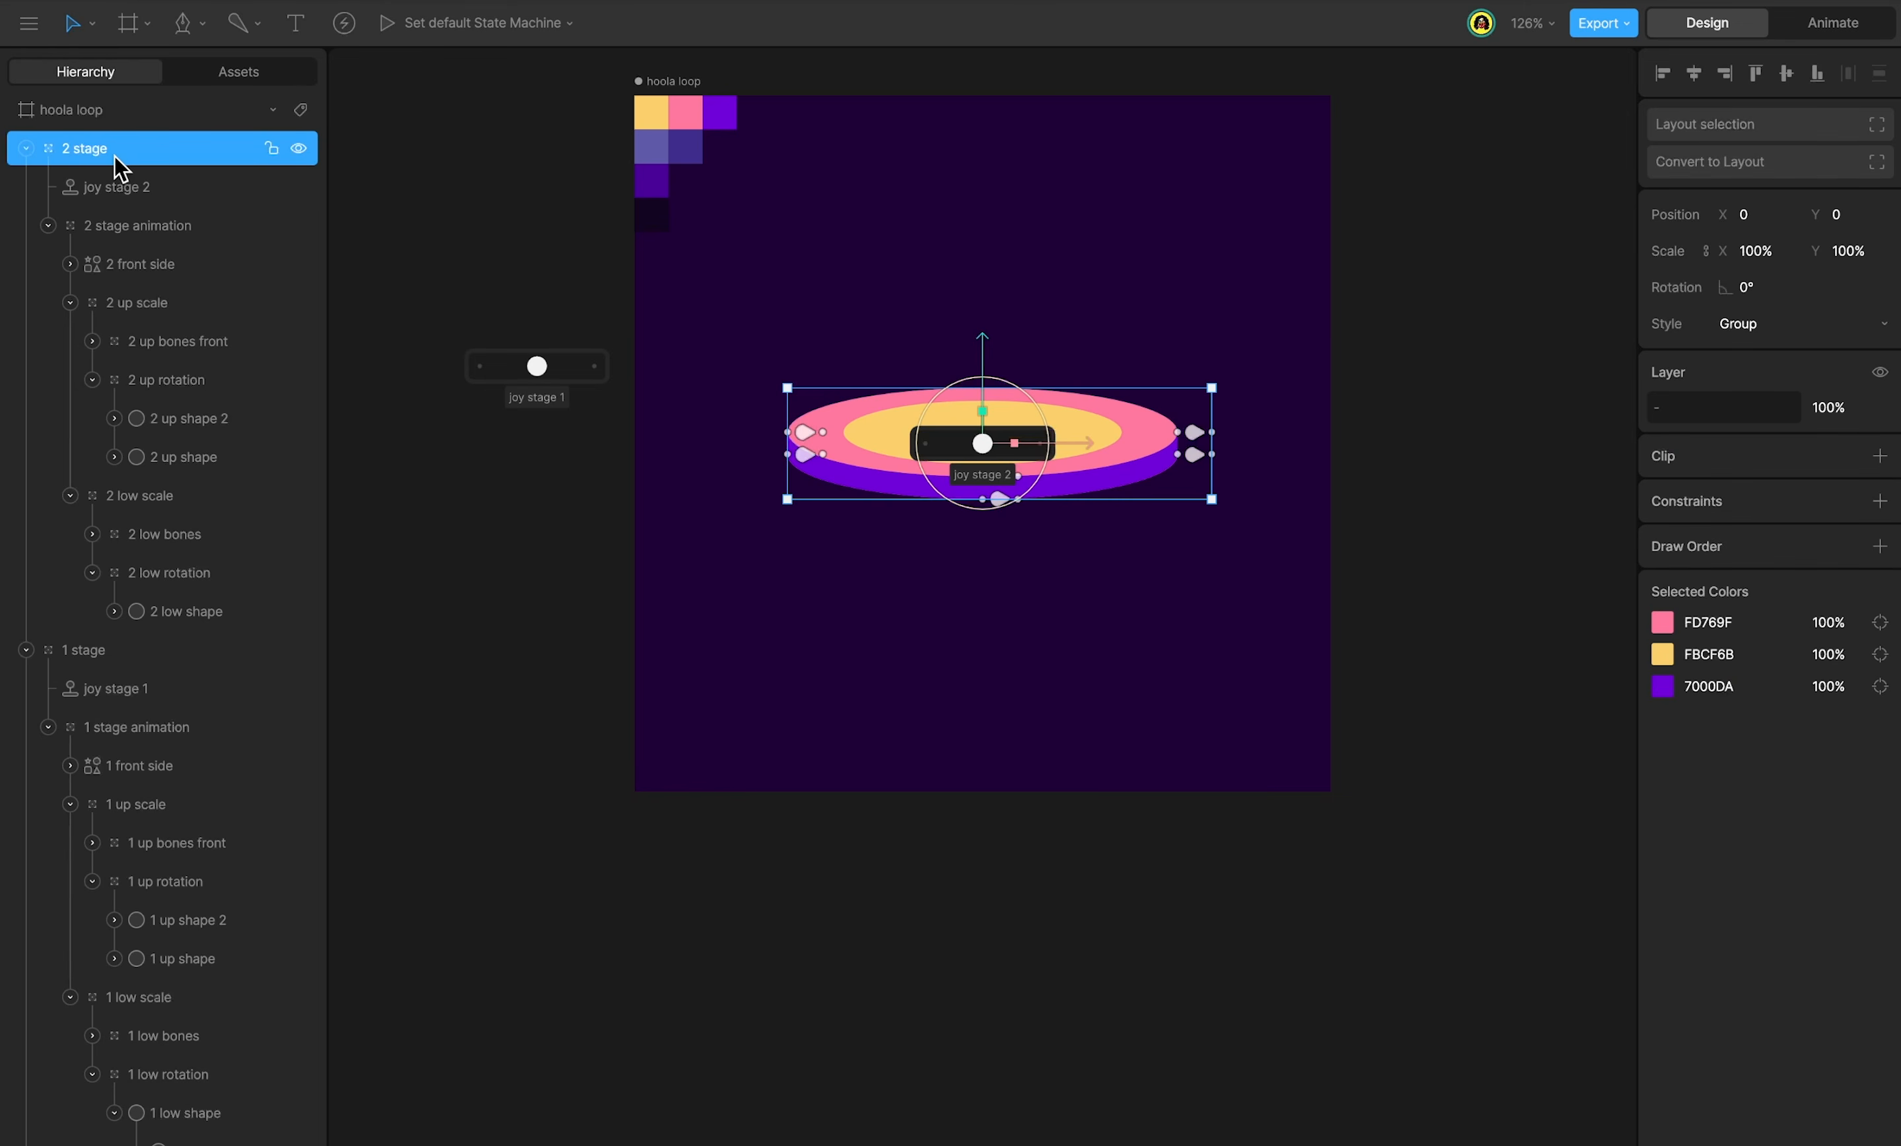
pyautogui.moveTo(987, 351); pyautogui.dragTo(976, 182)
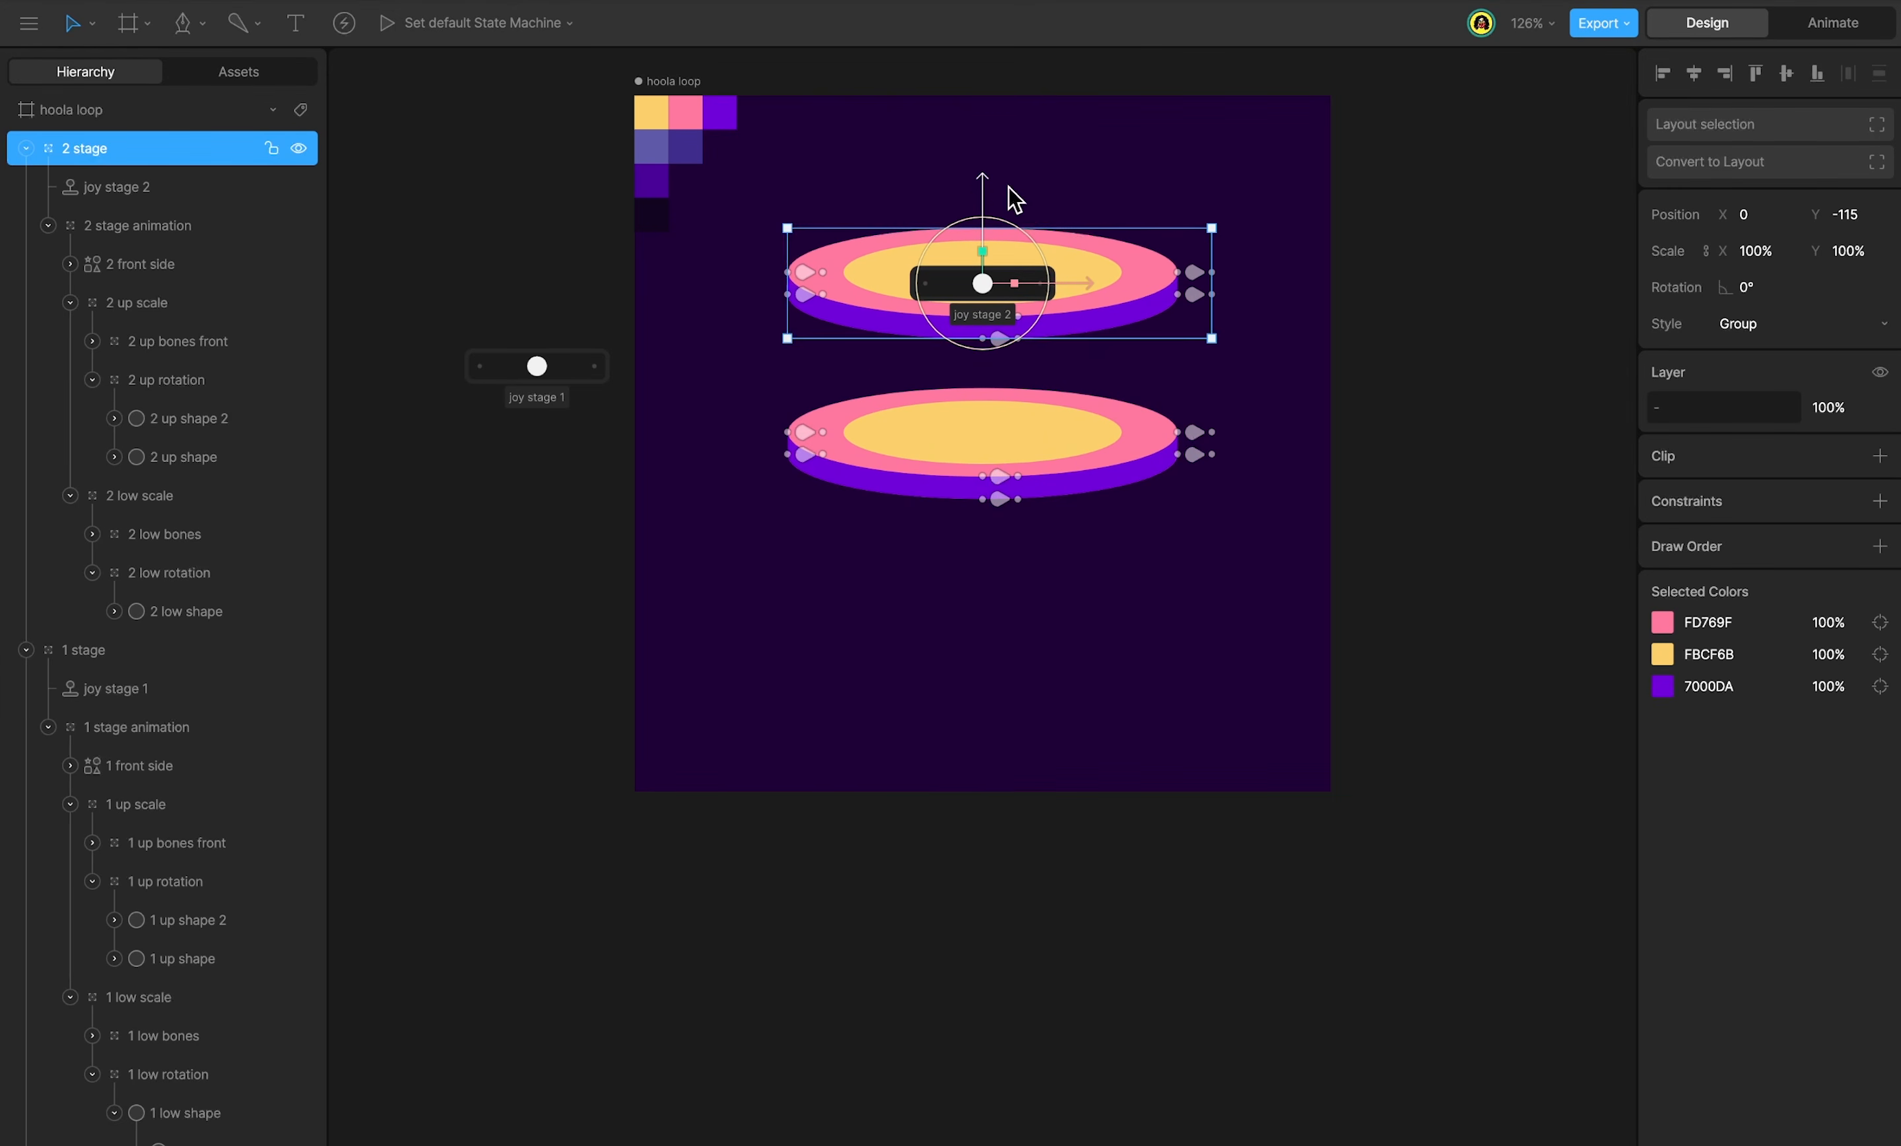
pyautogui.click(1864, 213)
pyautogui.write('-150')
pyautogui.press('Return')
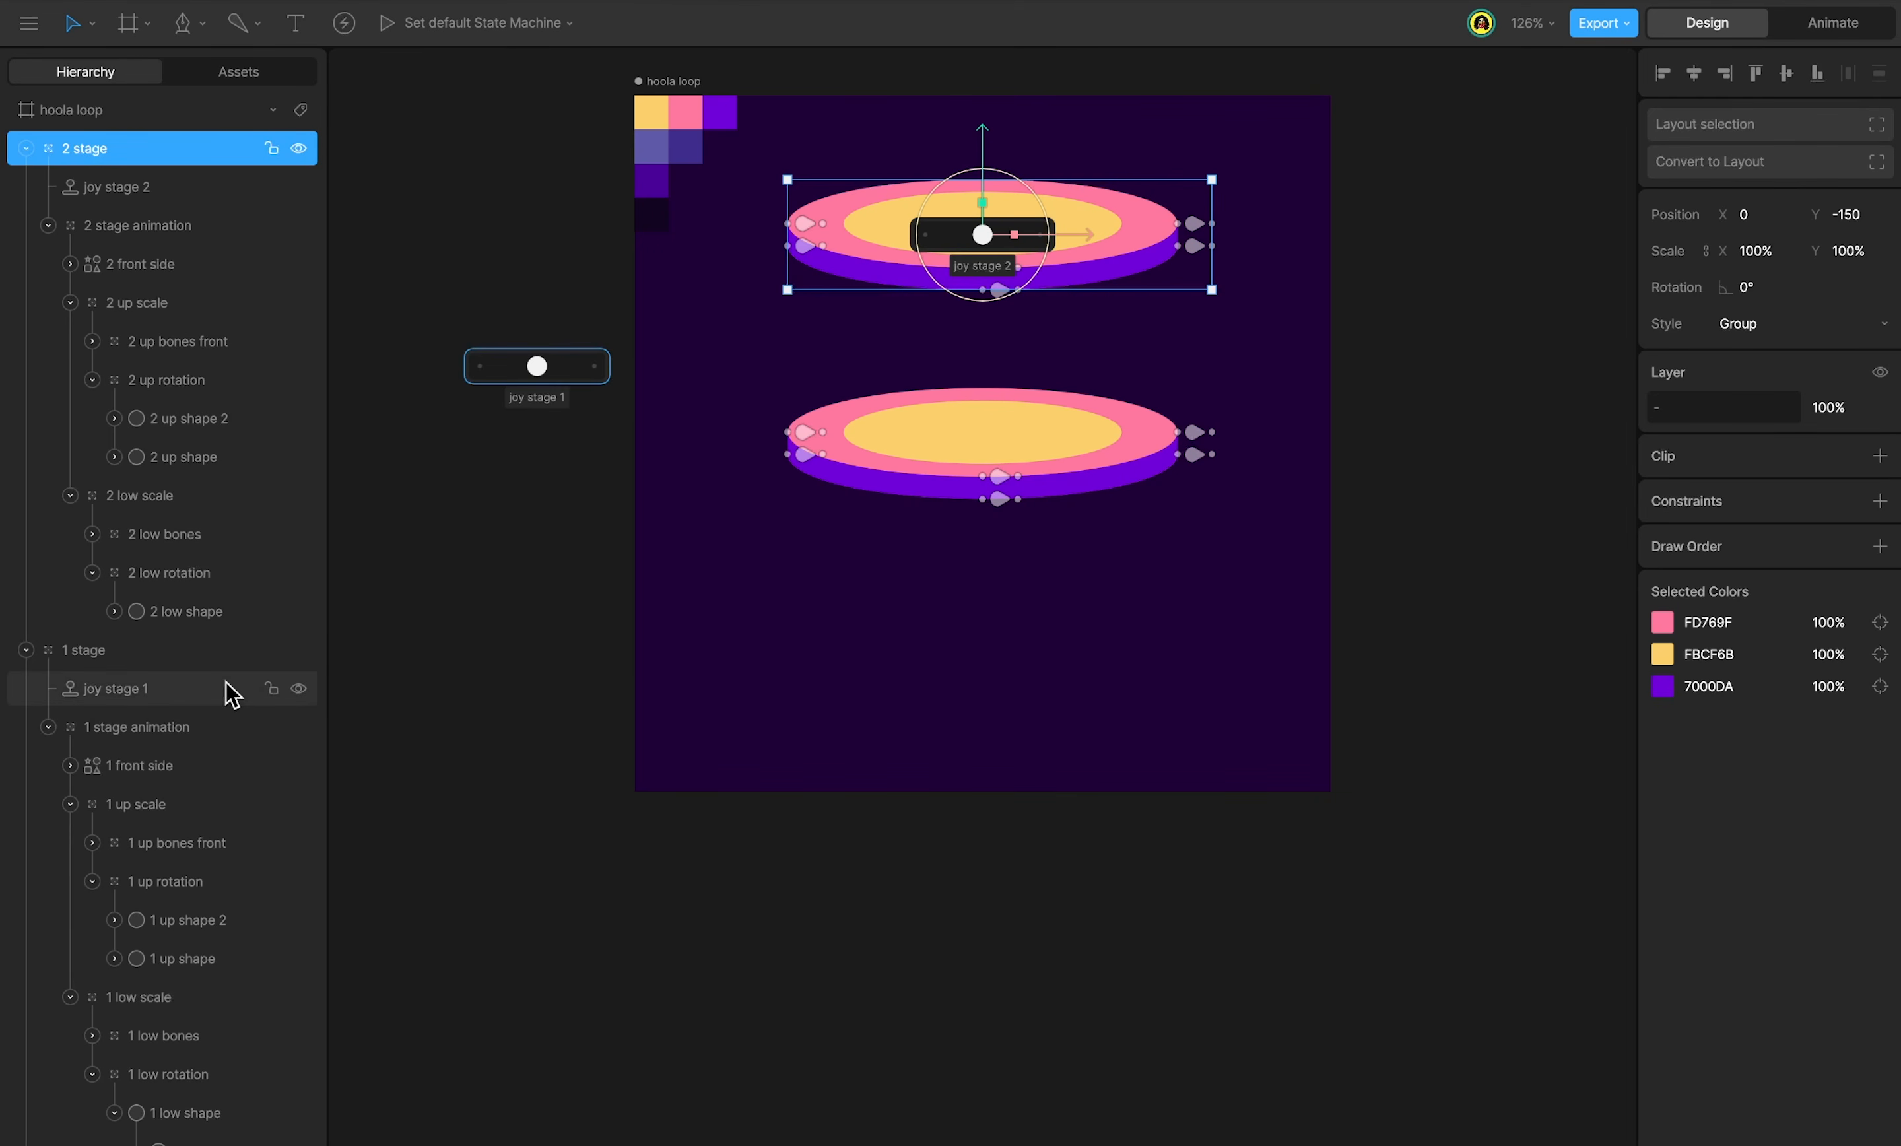
pyautogui.keyDown('shift'); pyautogui.click(202, 654); pyautogui.keyUp('shift')
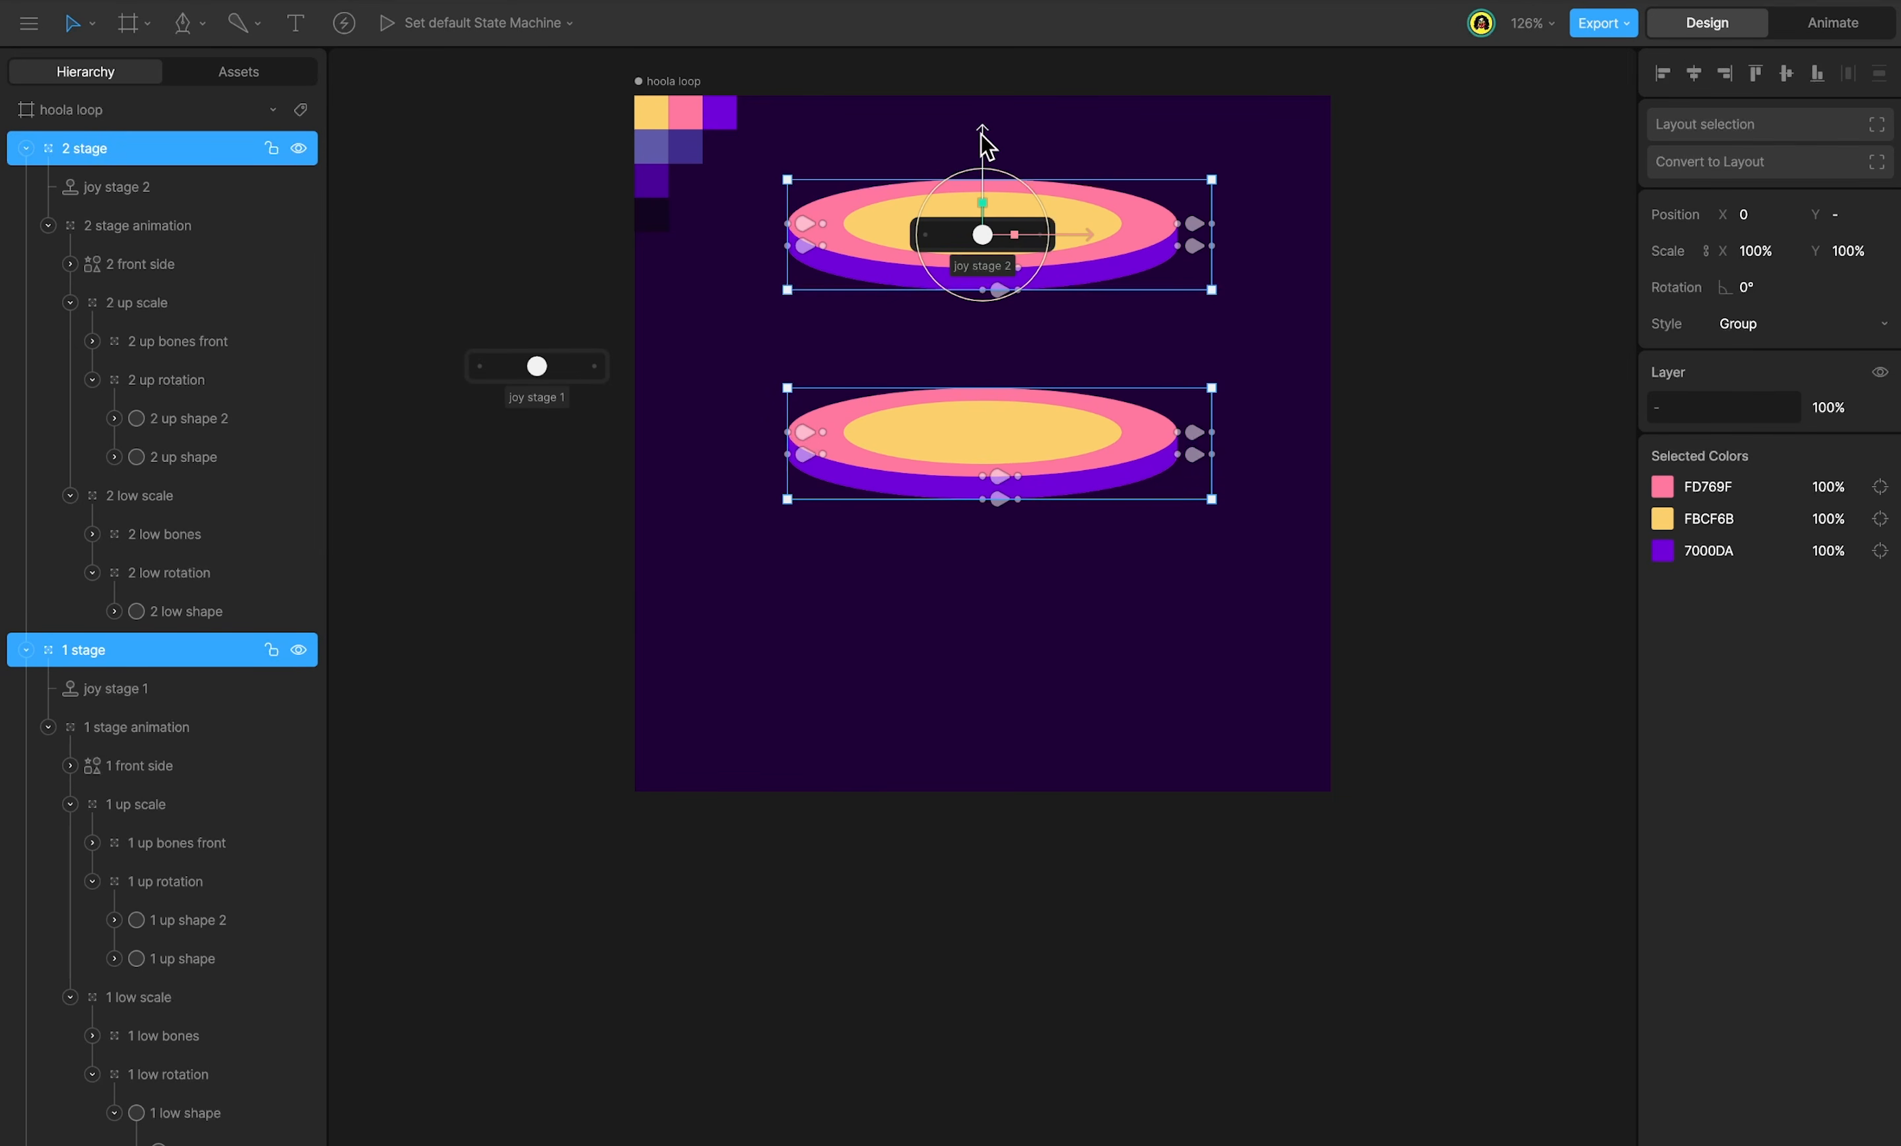
pyautogui.moveTo(981, 135); pyautogui.dragTo(982, 316)
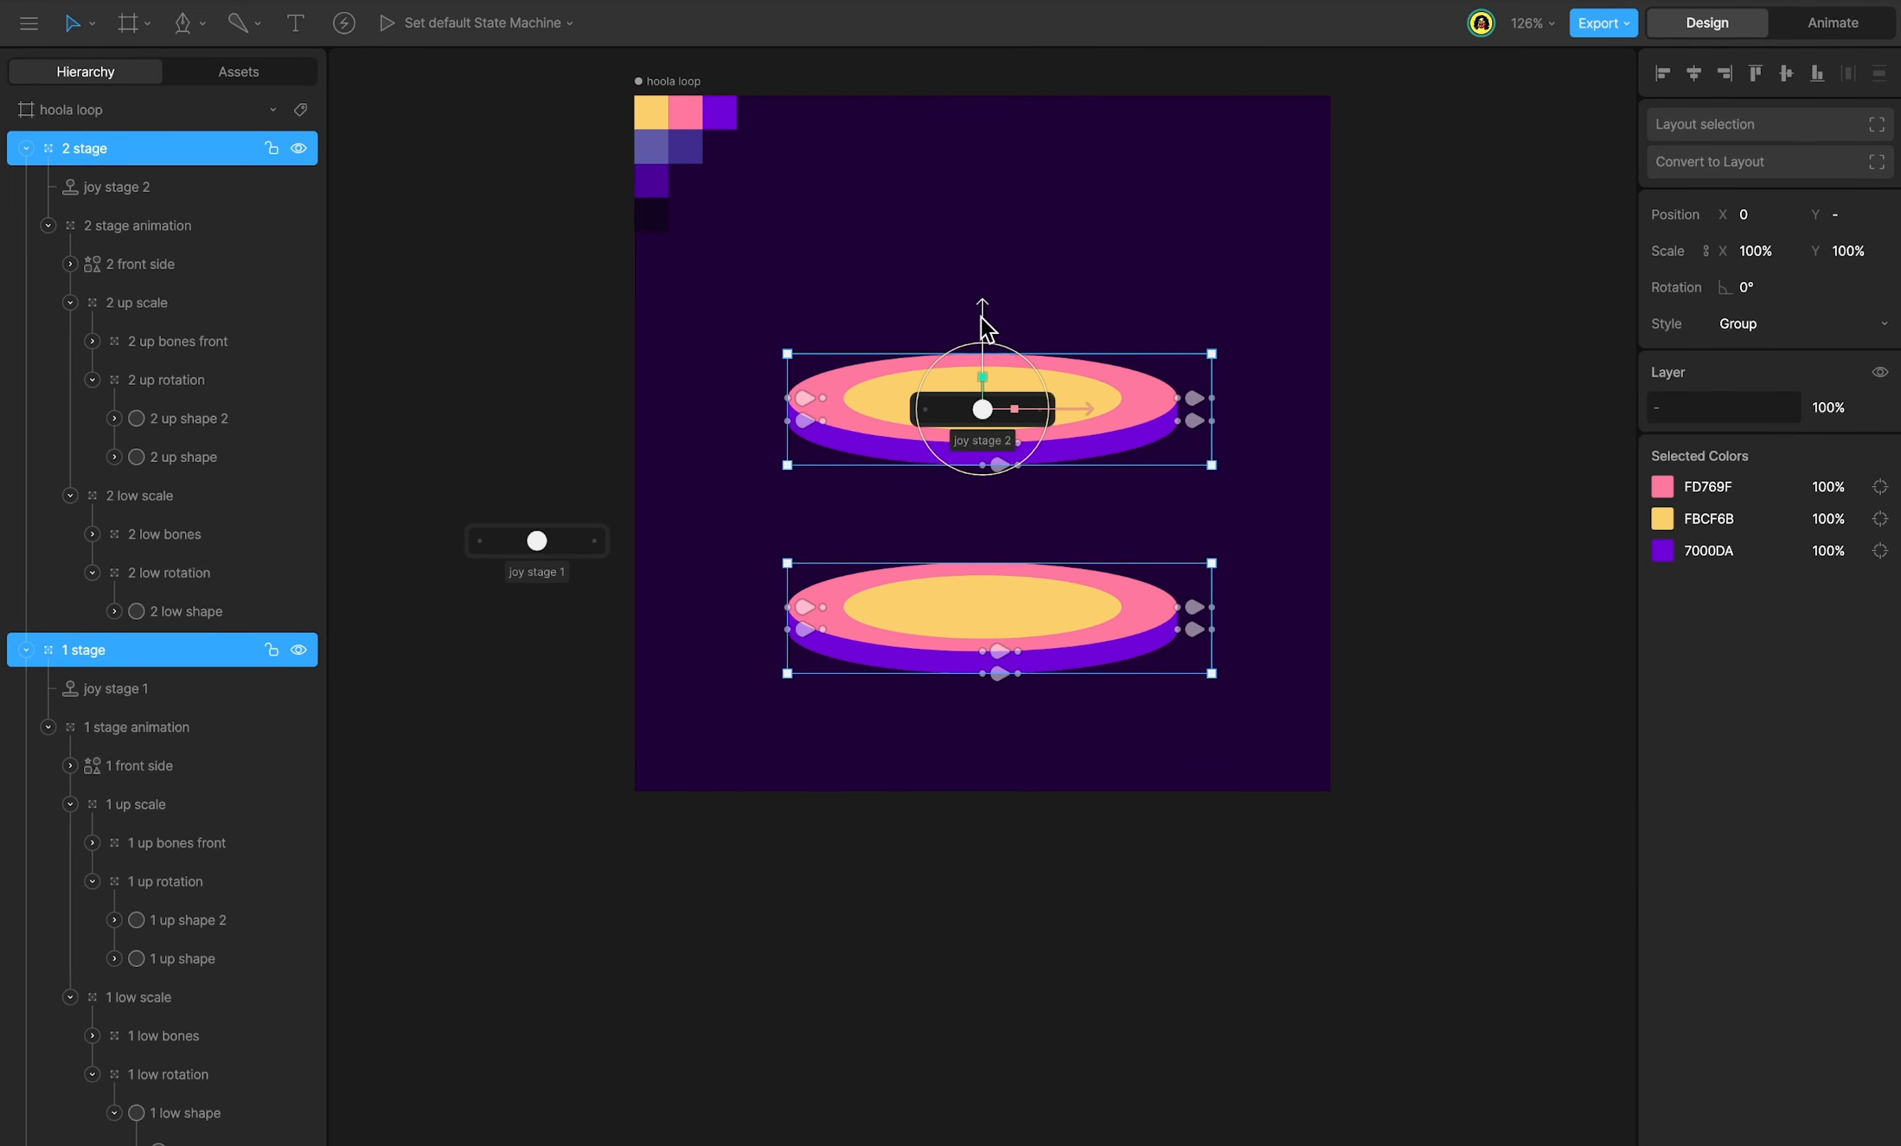
# Play and scrub joy stage 1 in Animate mode to check how both stages move.
pyautogui.press('Tab')
pyautogui.press('space')
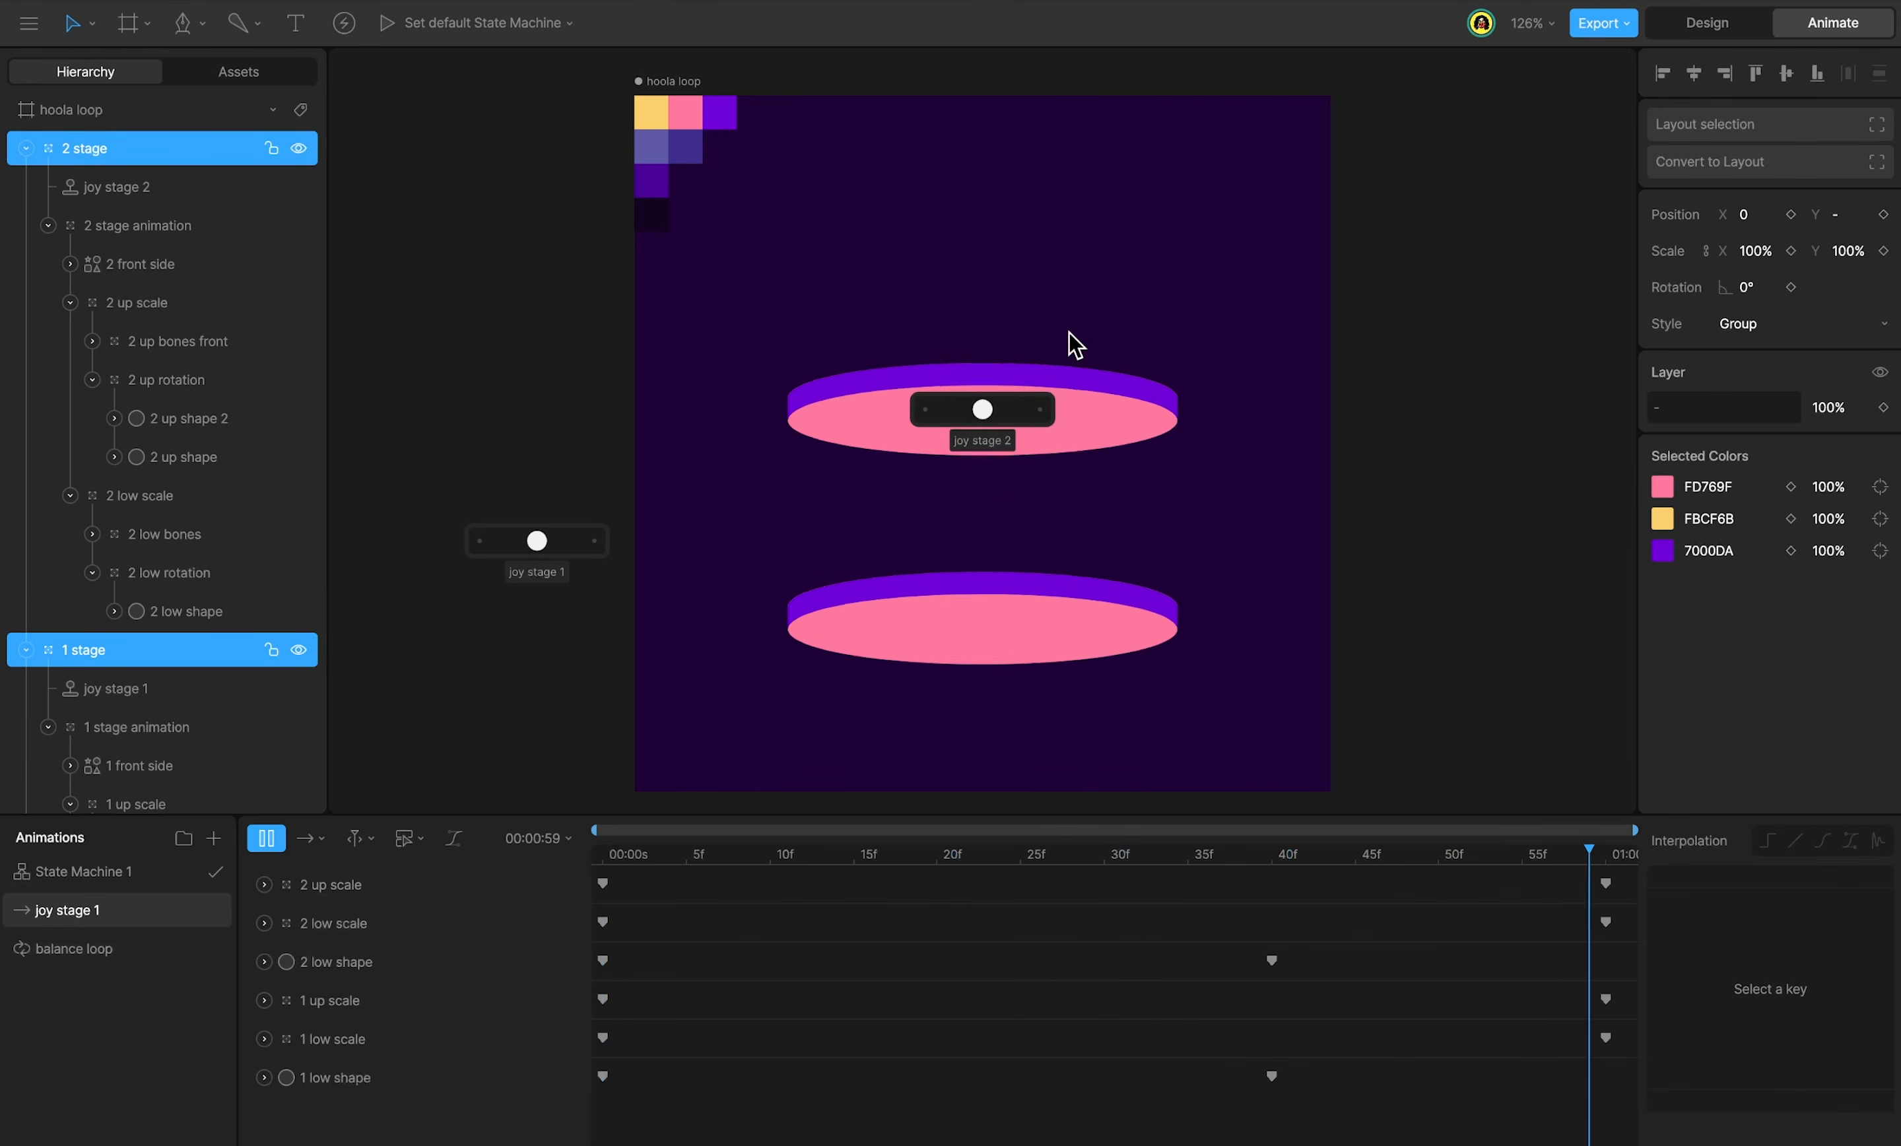
pyautogui.moveTo(1617, 883); pyautogui.dragTo(501, 922)
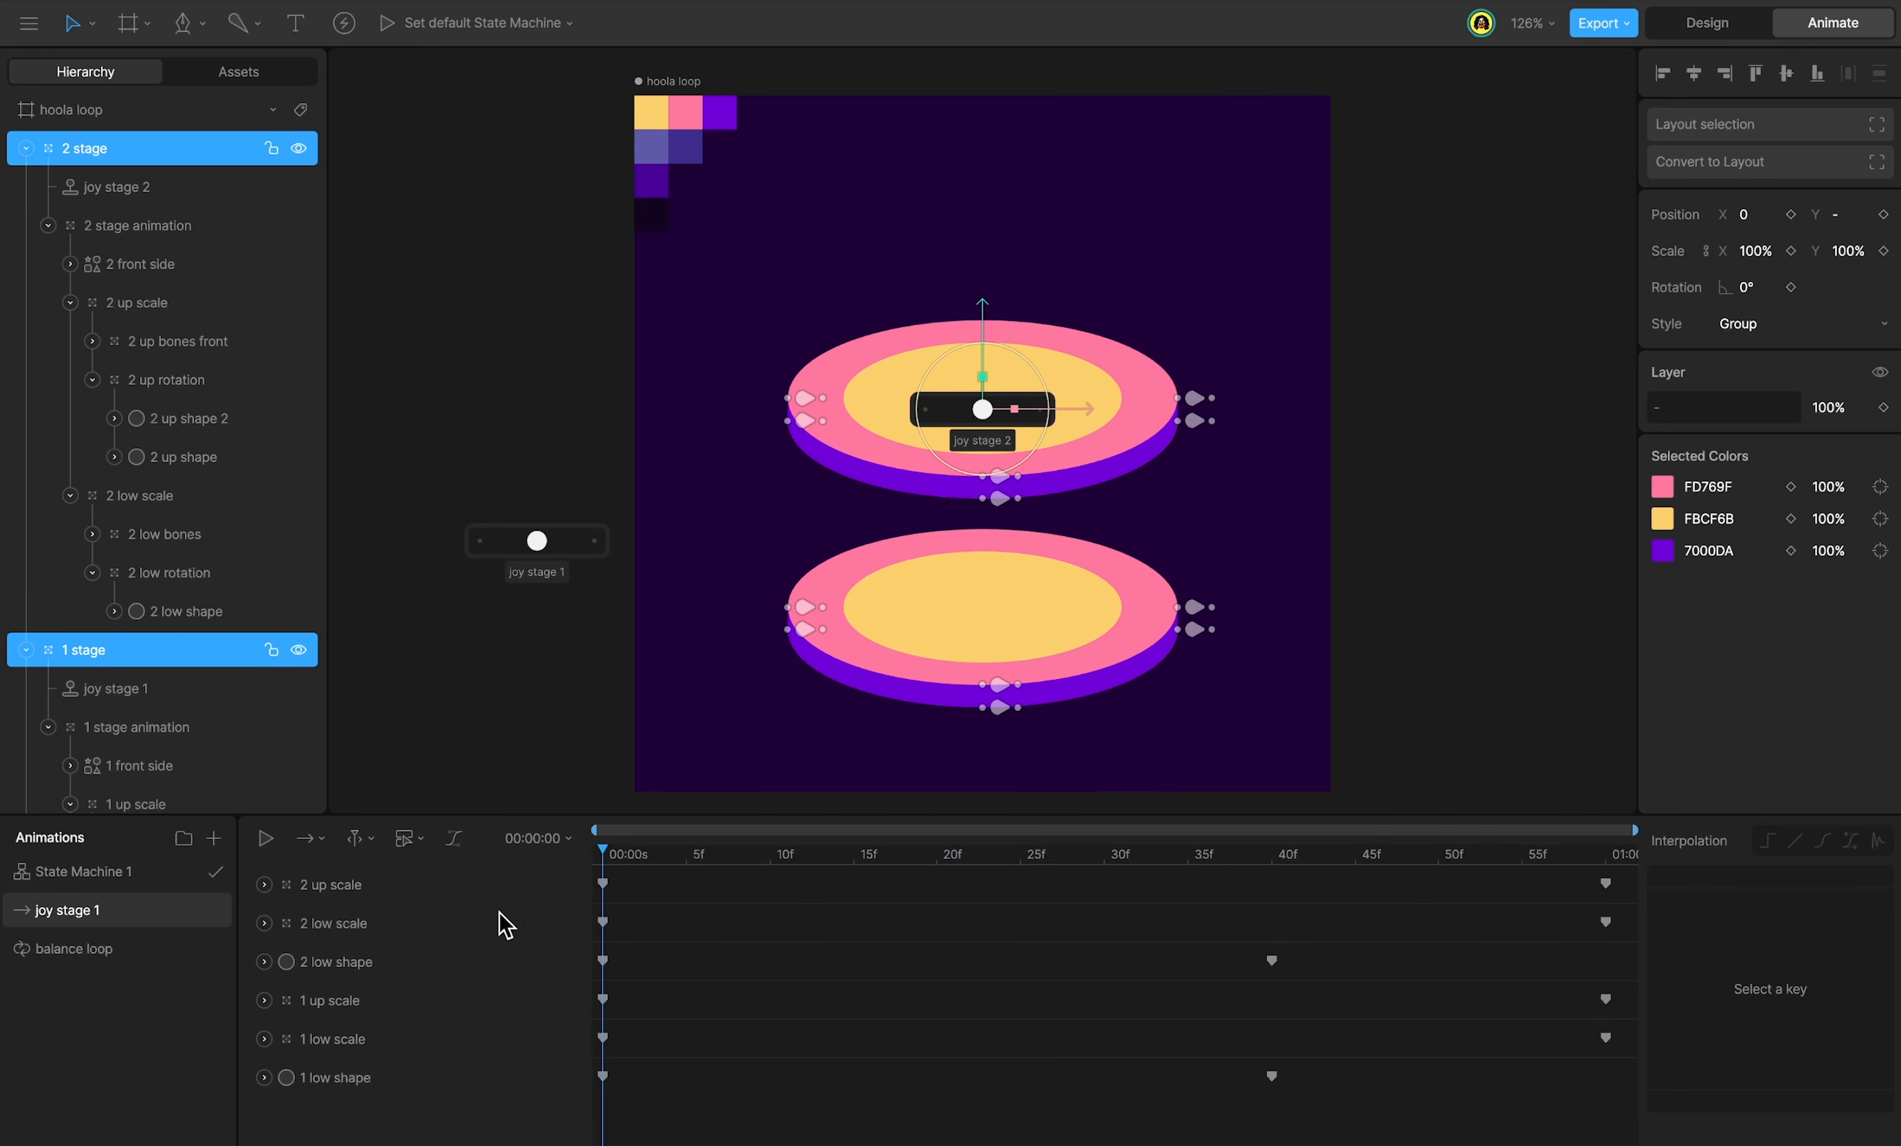
# Duplicate the joy stage 1 animation and delete the 1 up scale, 1 low scale and 1 low shape keys from the copy.
pyautogui.rightClick(90, 921)
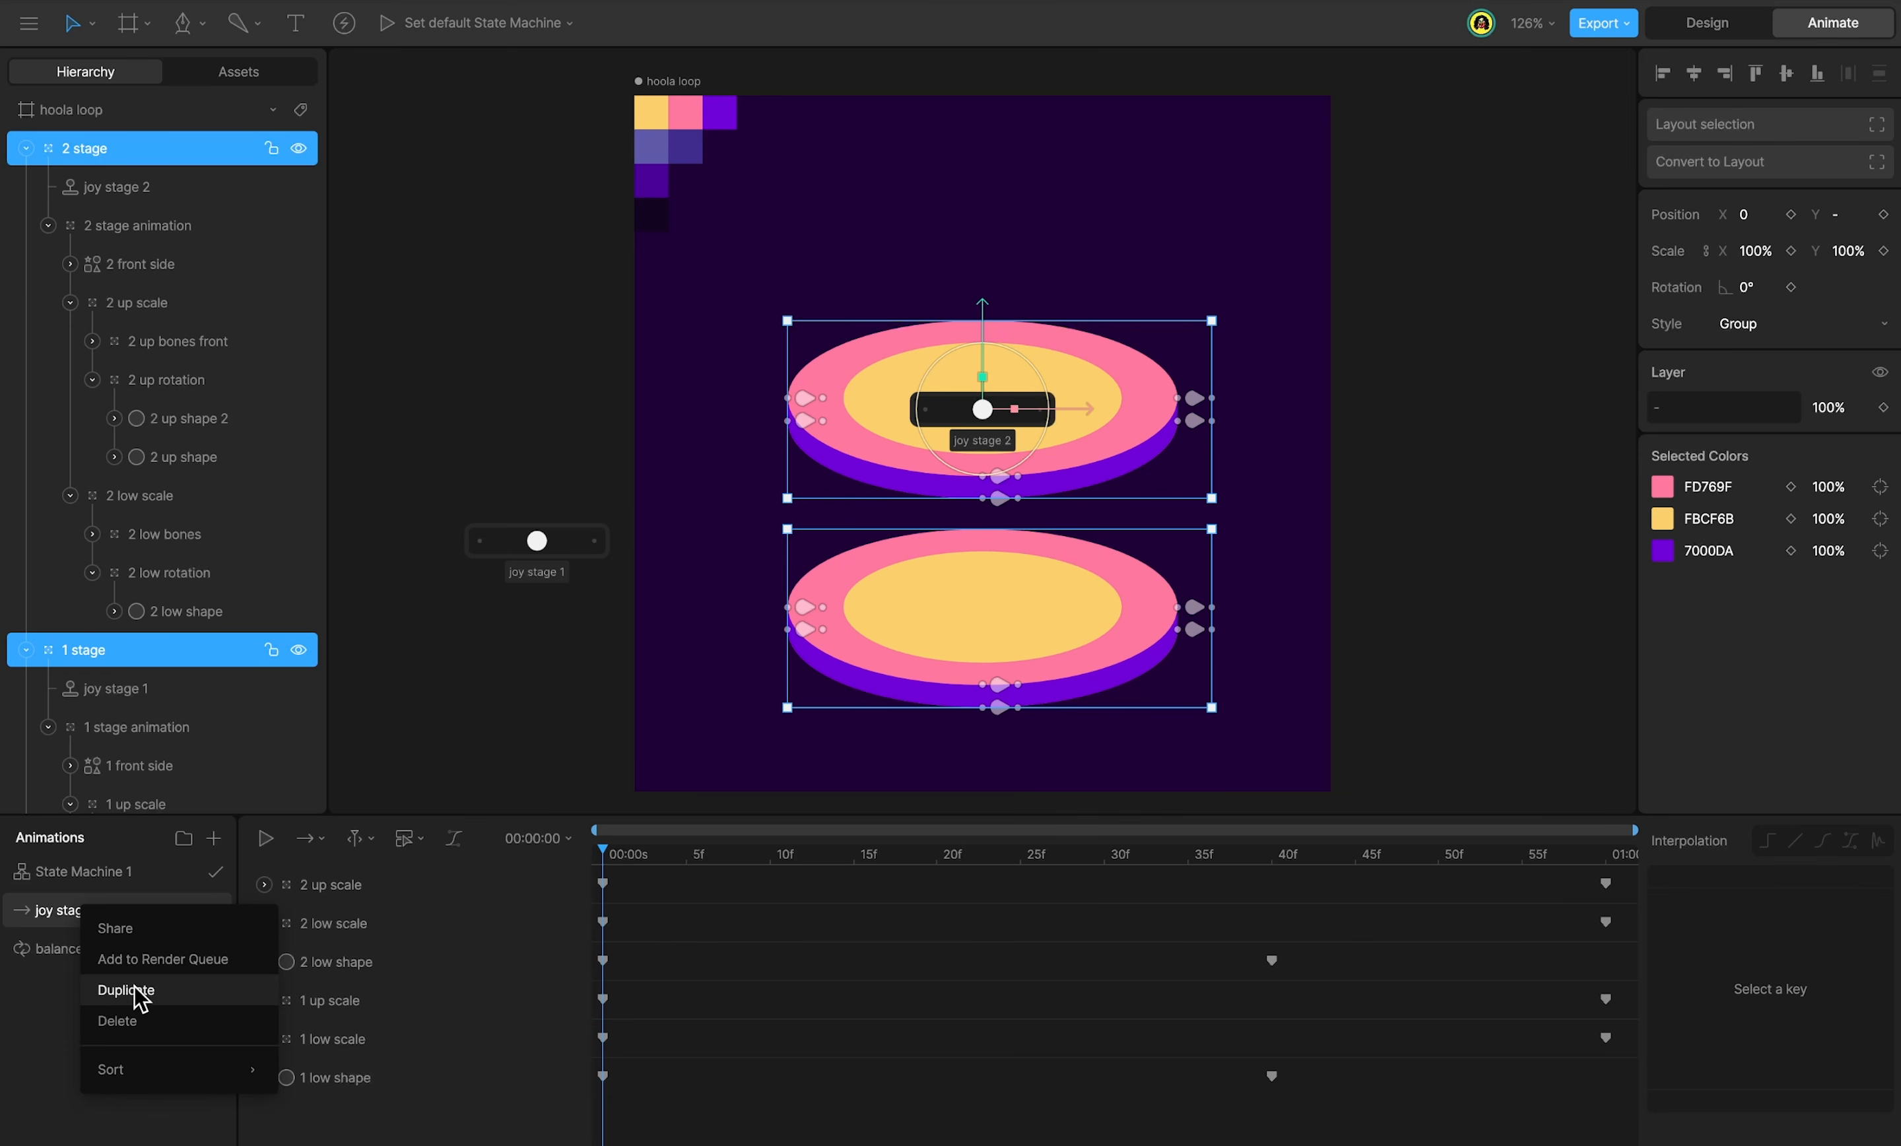
pyautogui.click(138, 995)
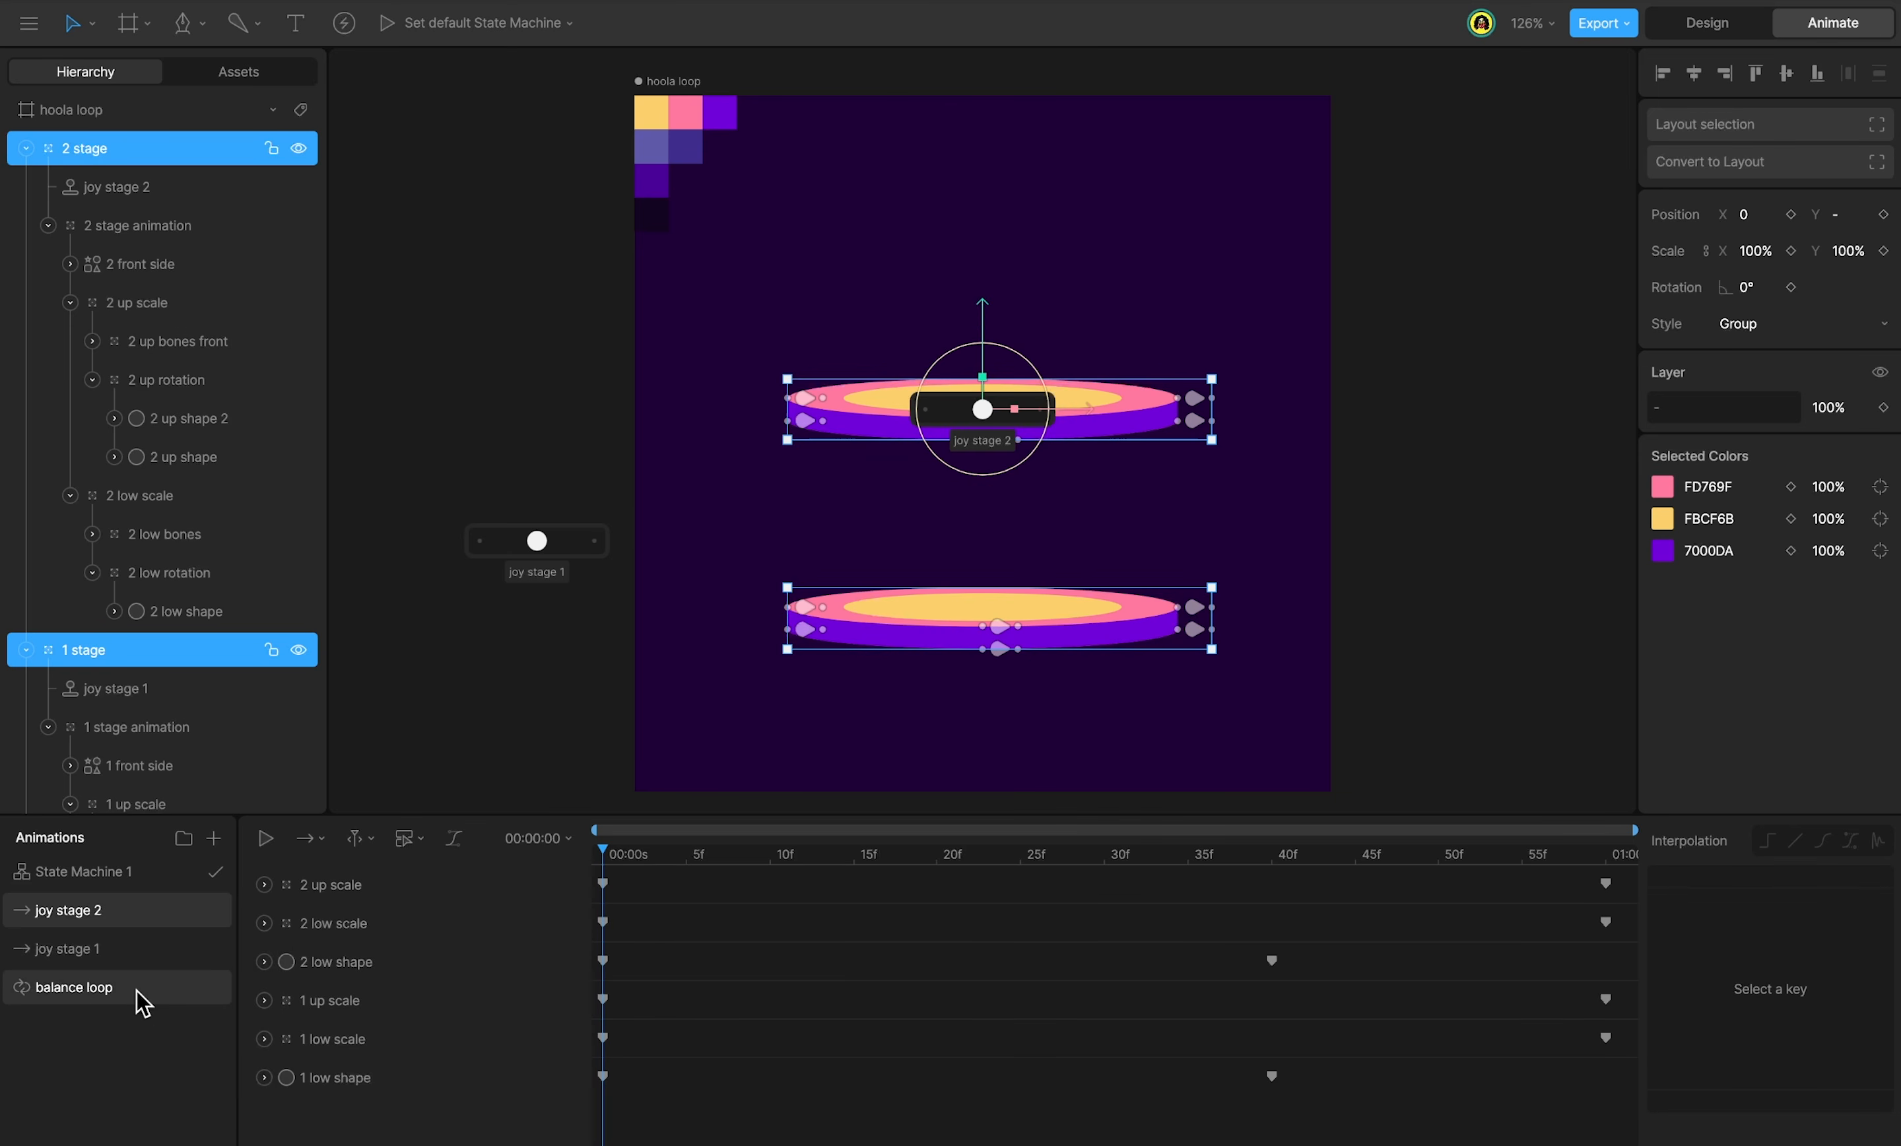
pyautogui.click(332, 1010)
pyautogui.keyDown('shift'); pyautogui.click(356, 1087); pyautogui.keyUp('shift')
pyautogui.press('Delete')
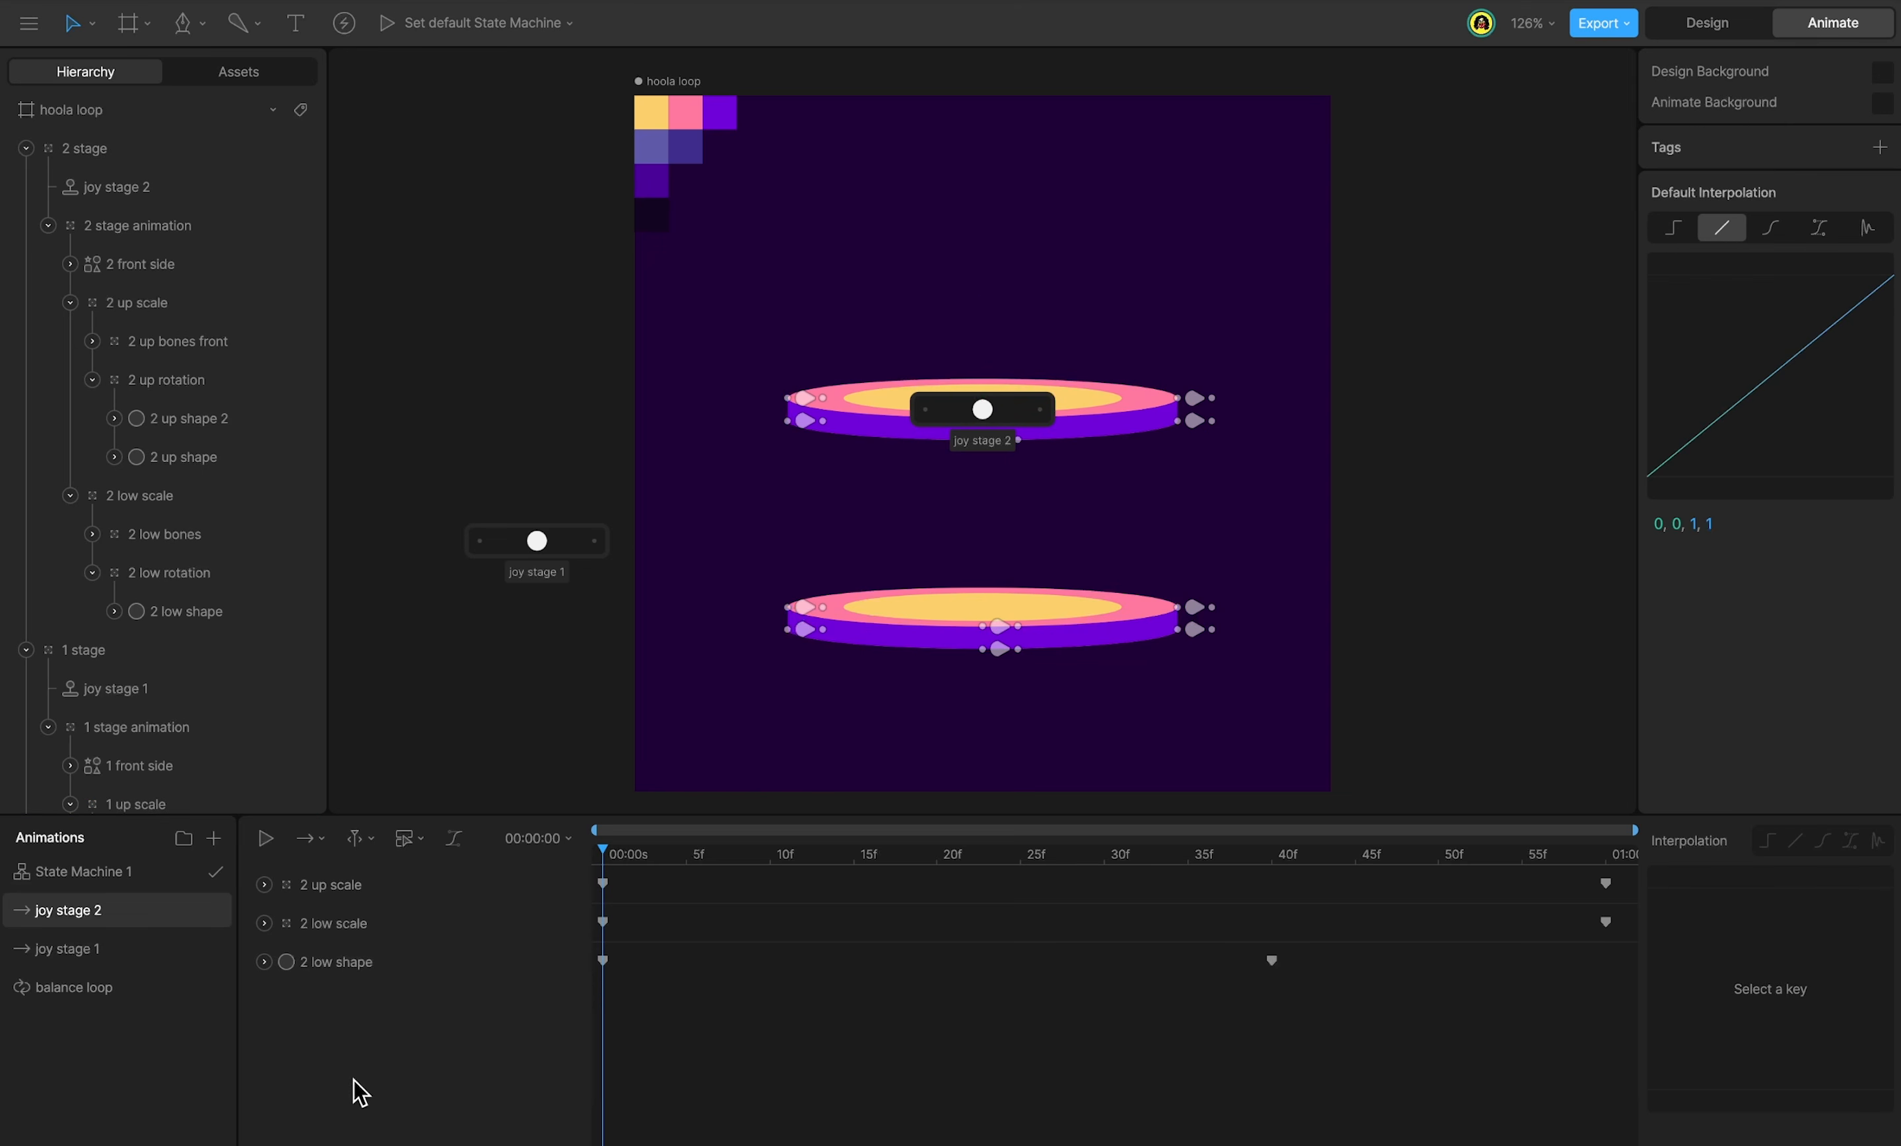
# Delete the 2 up scale, 2 low scale and 2 low shape keys from joy stage 1 and scrub both joystick animations.
pyautogui.click(145, 954)
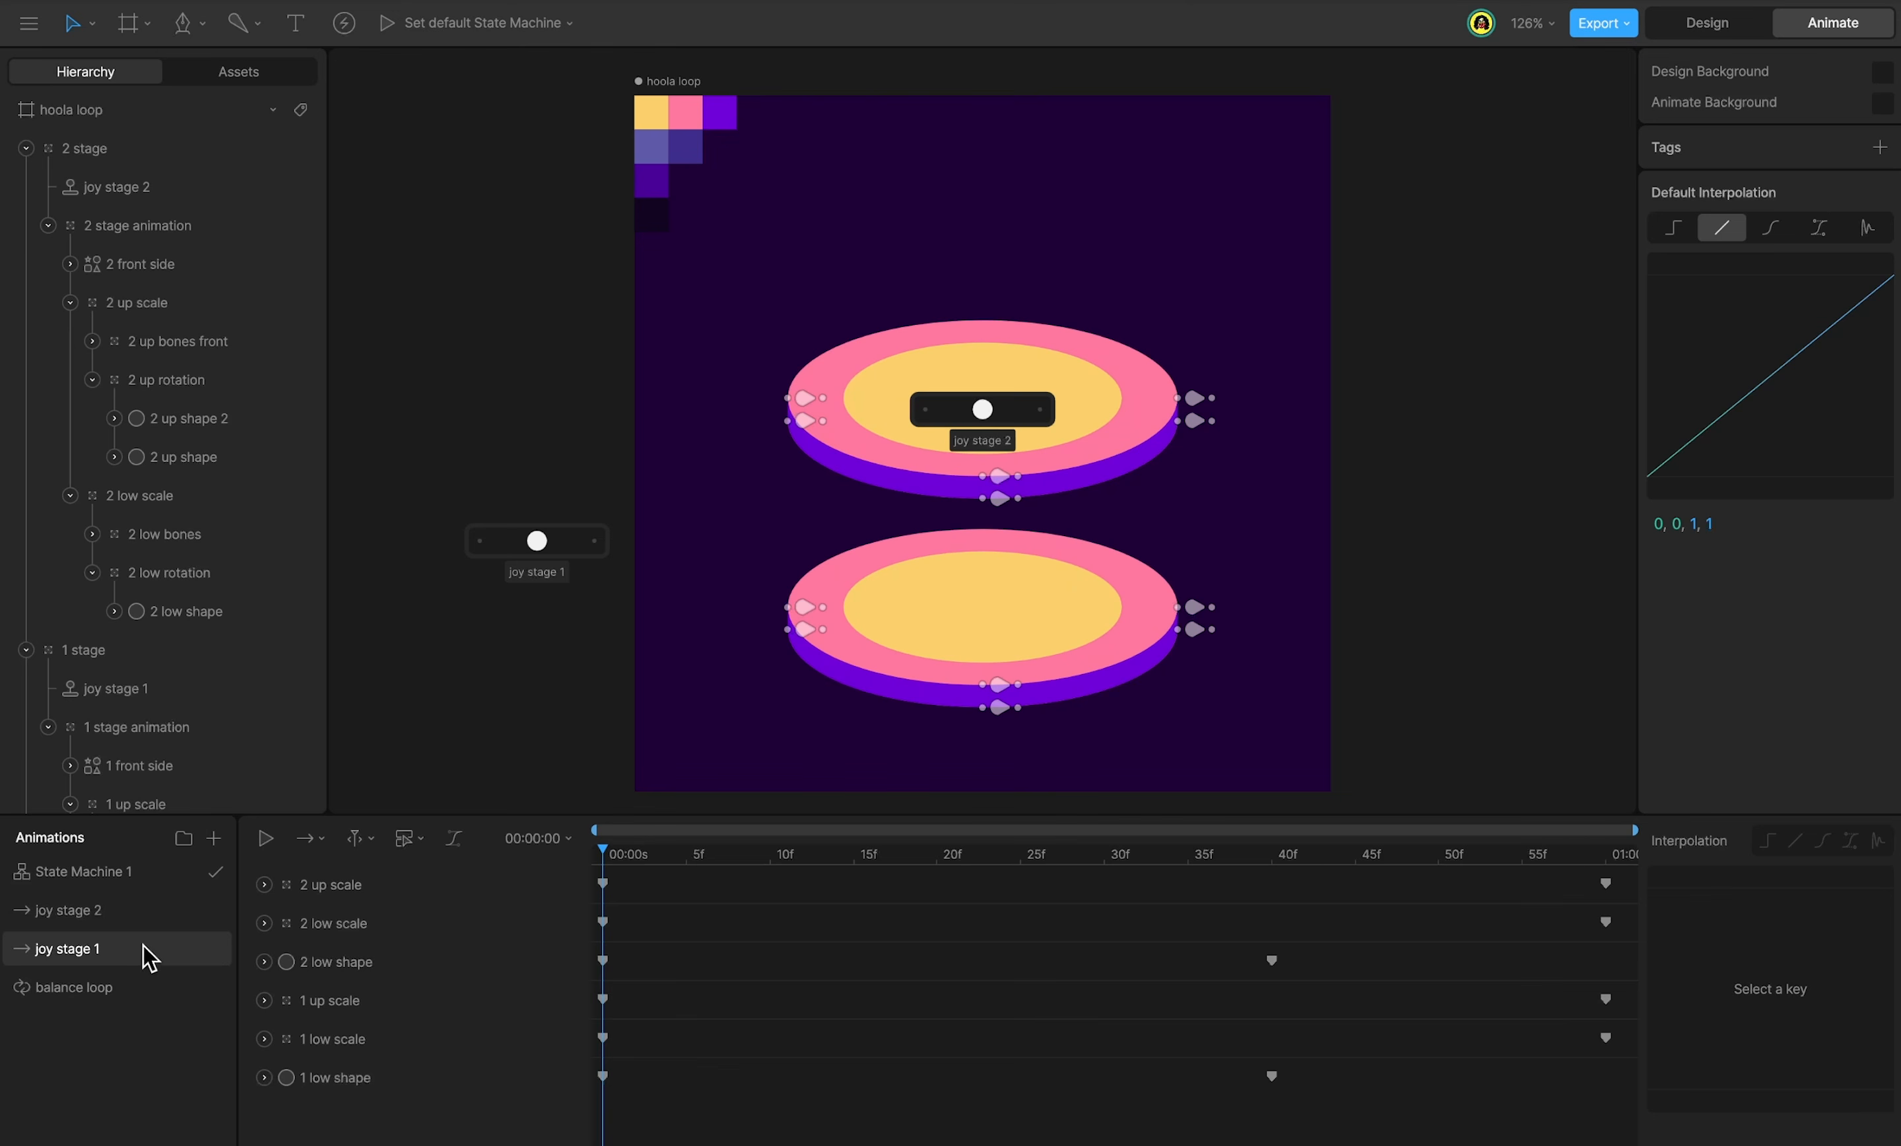
pyautogui.click(357, 961)
pyautogui.keyDown('shift'); pyautogui.click(360, 887); pyautogui.keyUp('shift')
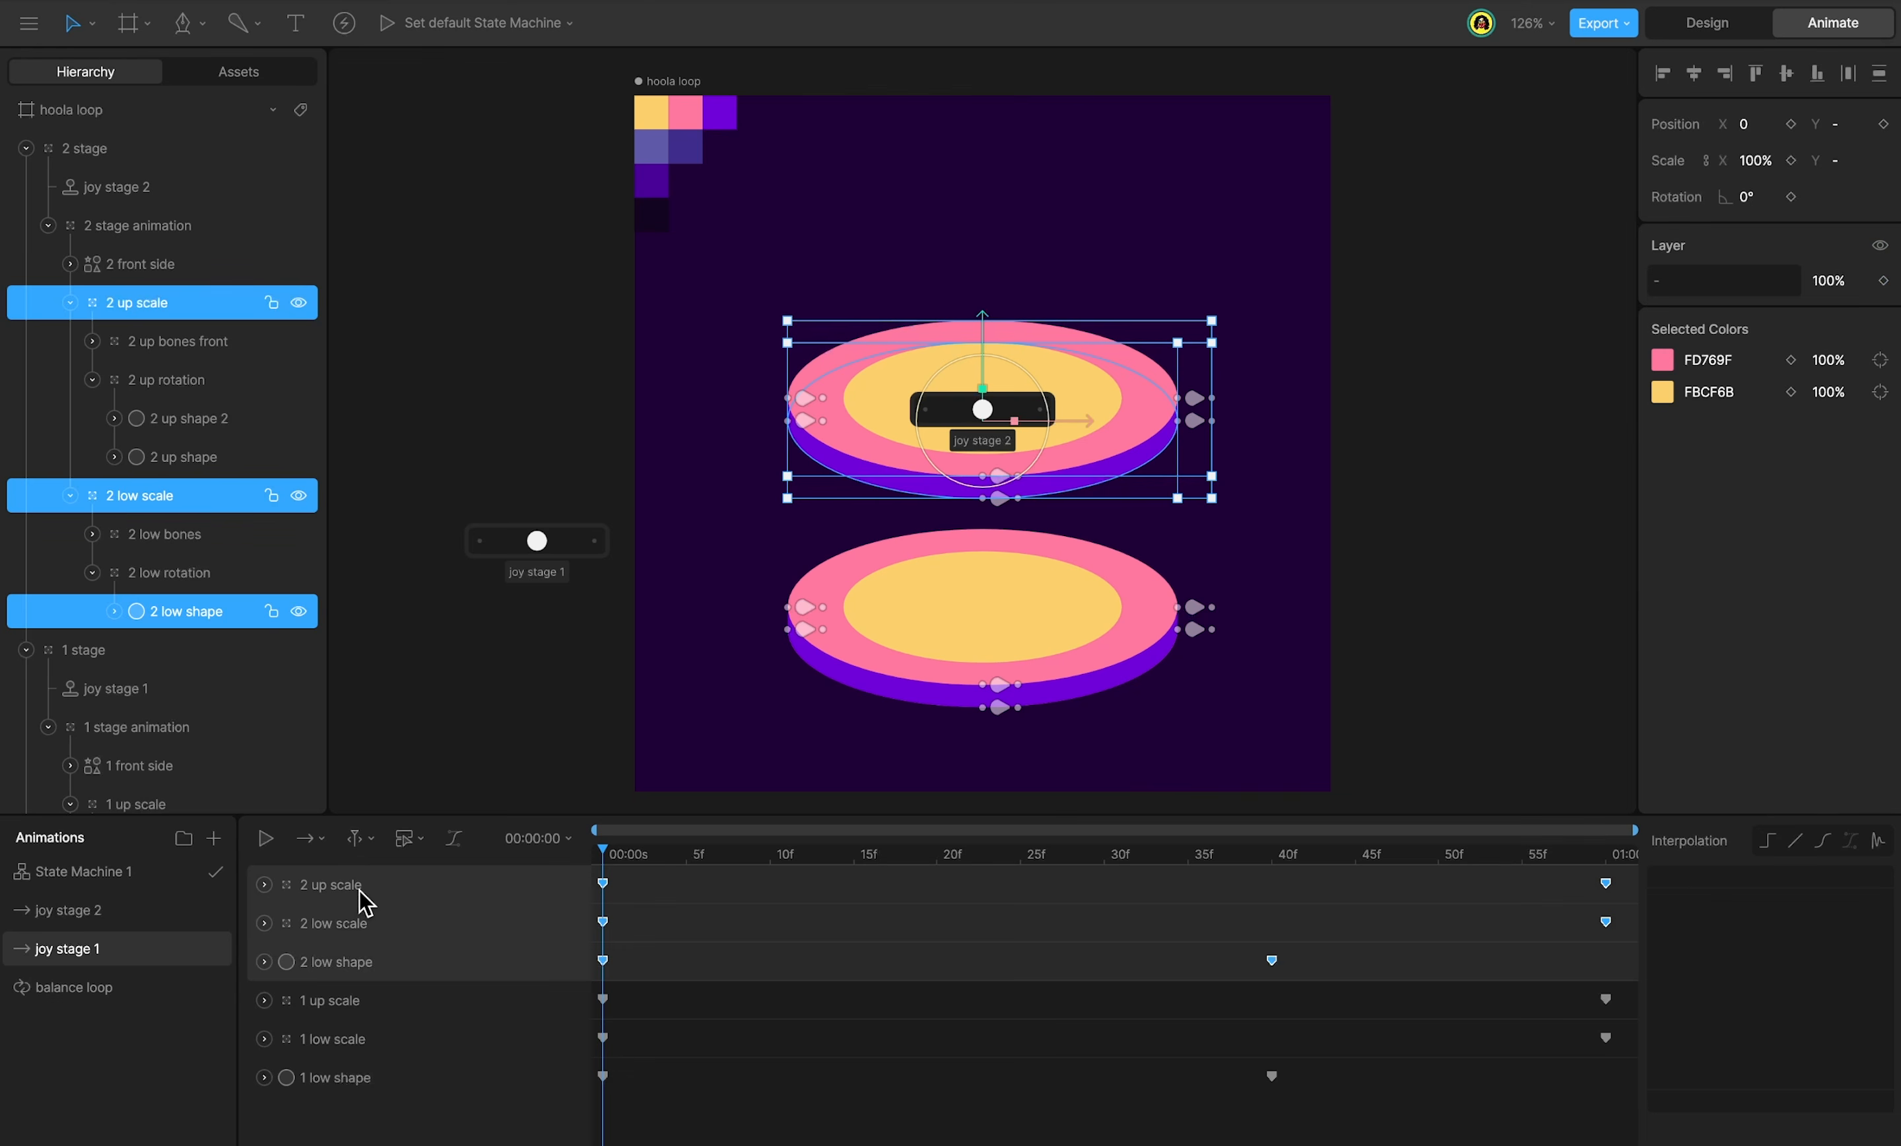
pyautogui.press('Delete')
pyautogui.moveTo(612, 861); pyautogui.dragTo(426, 896)
pyautogui.click(178, 909)
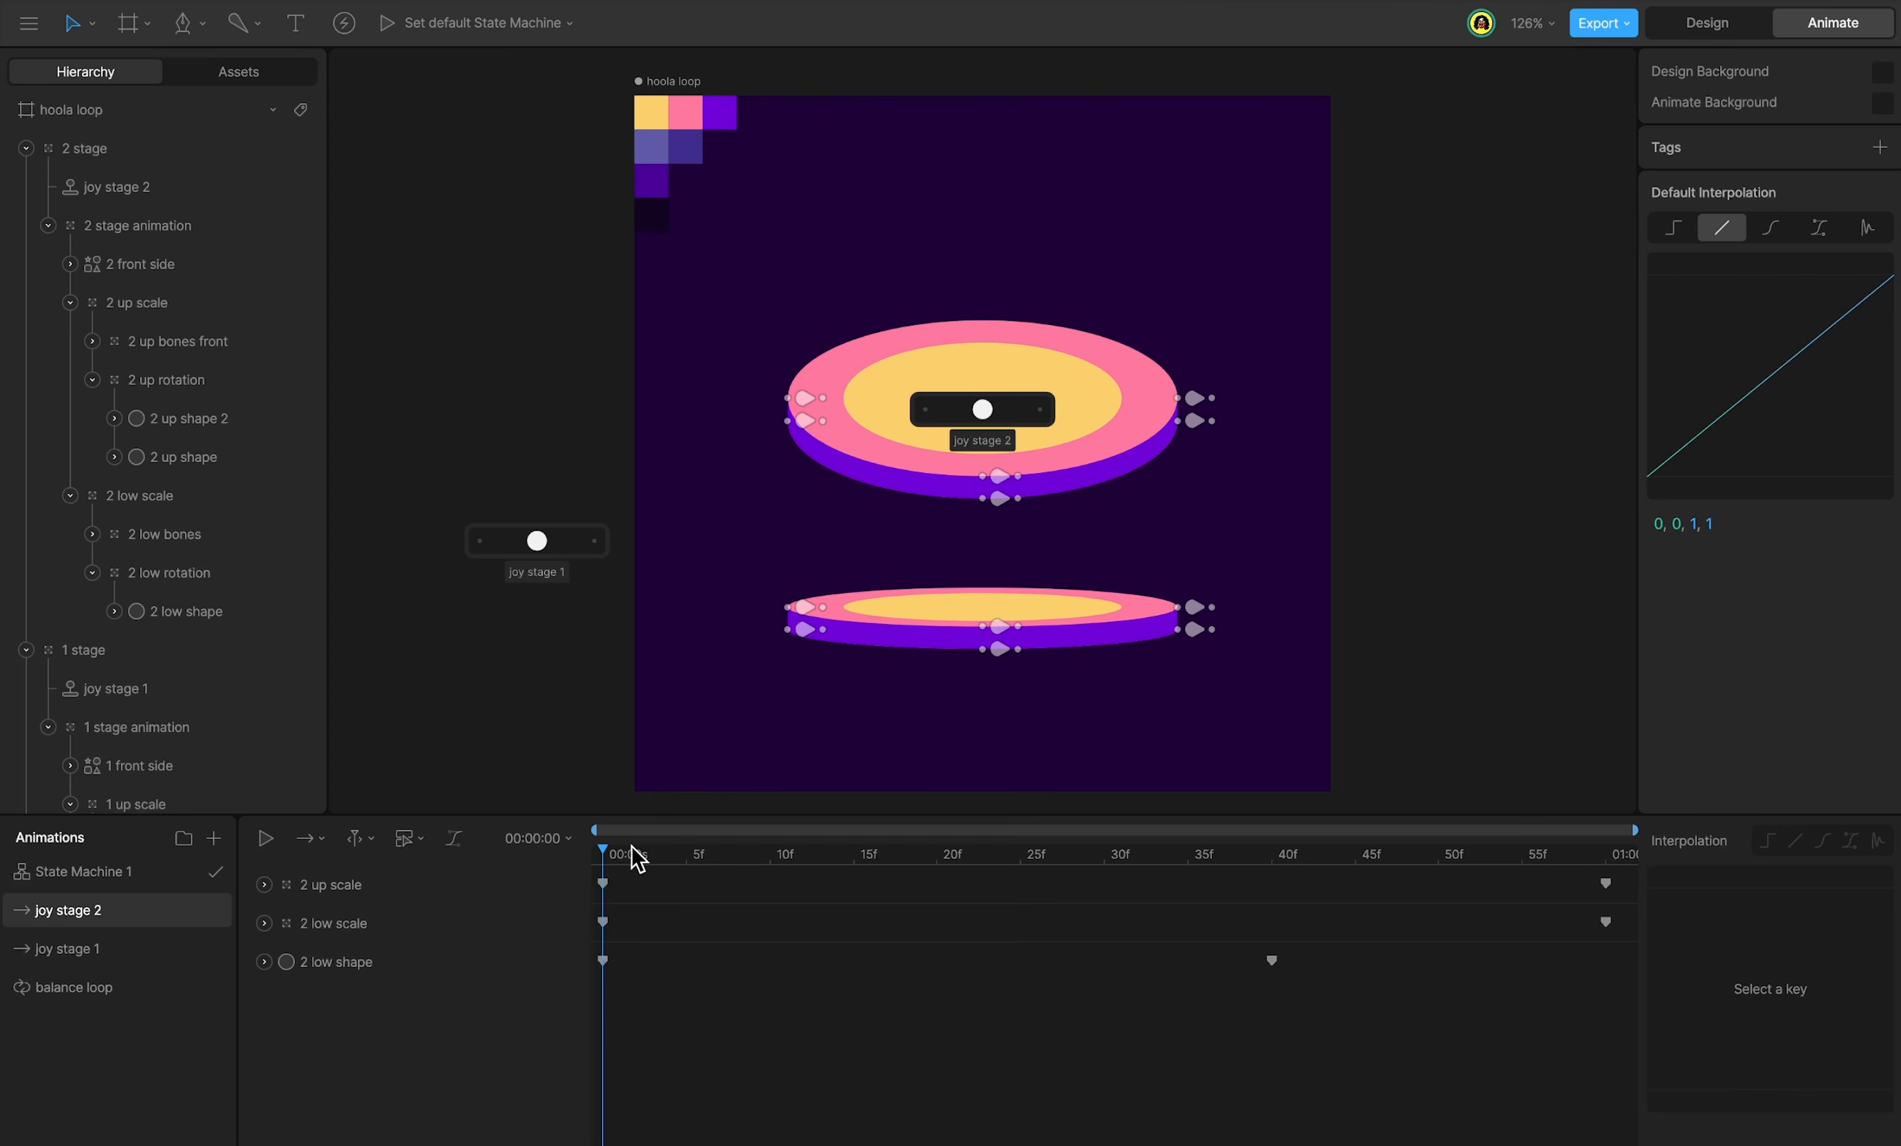
pyautogui.moveTo(628, 854); pyautogui.dragTo(530, 878)
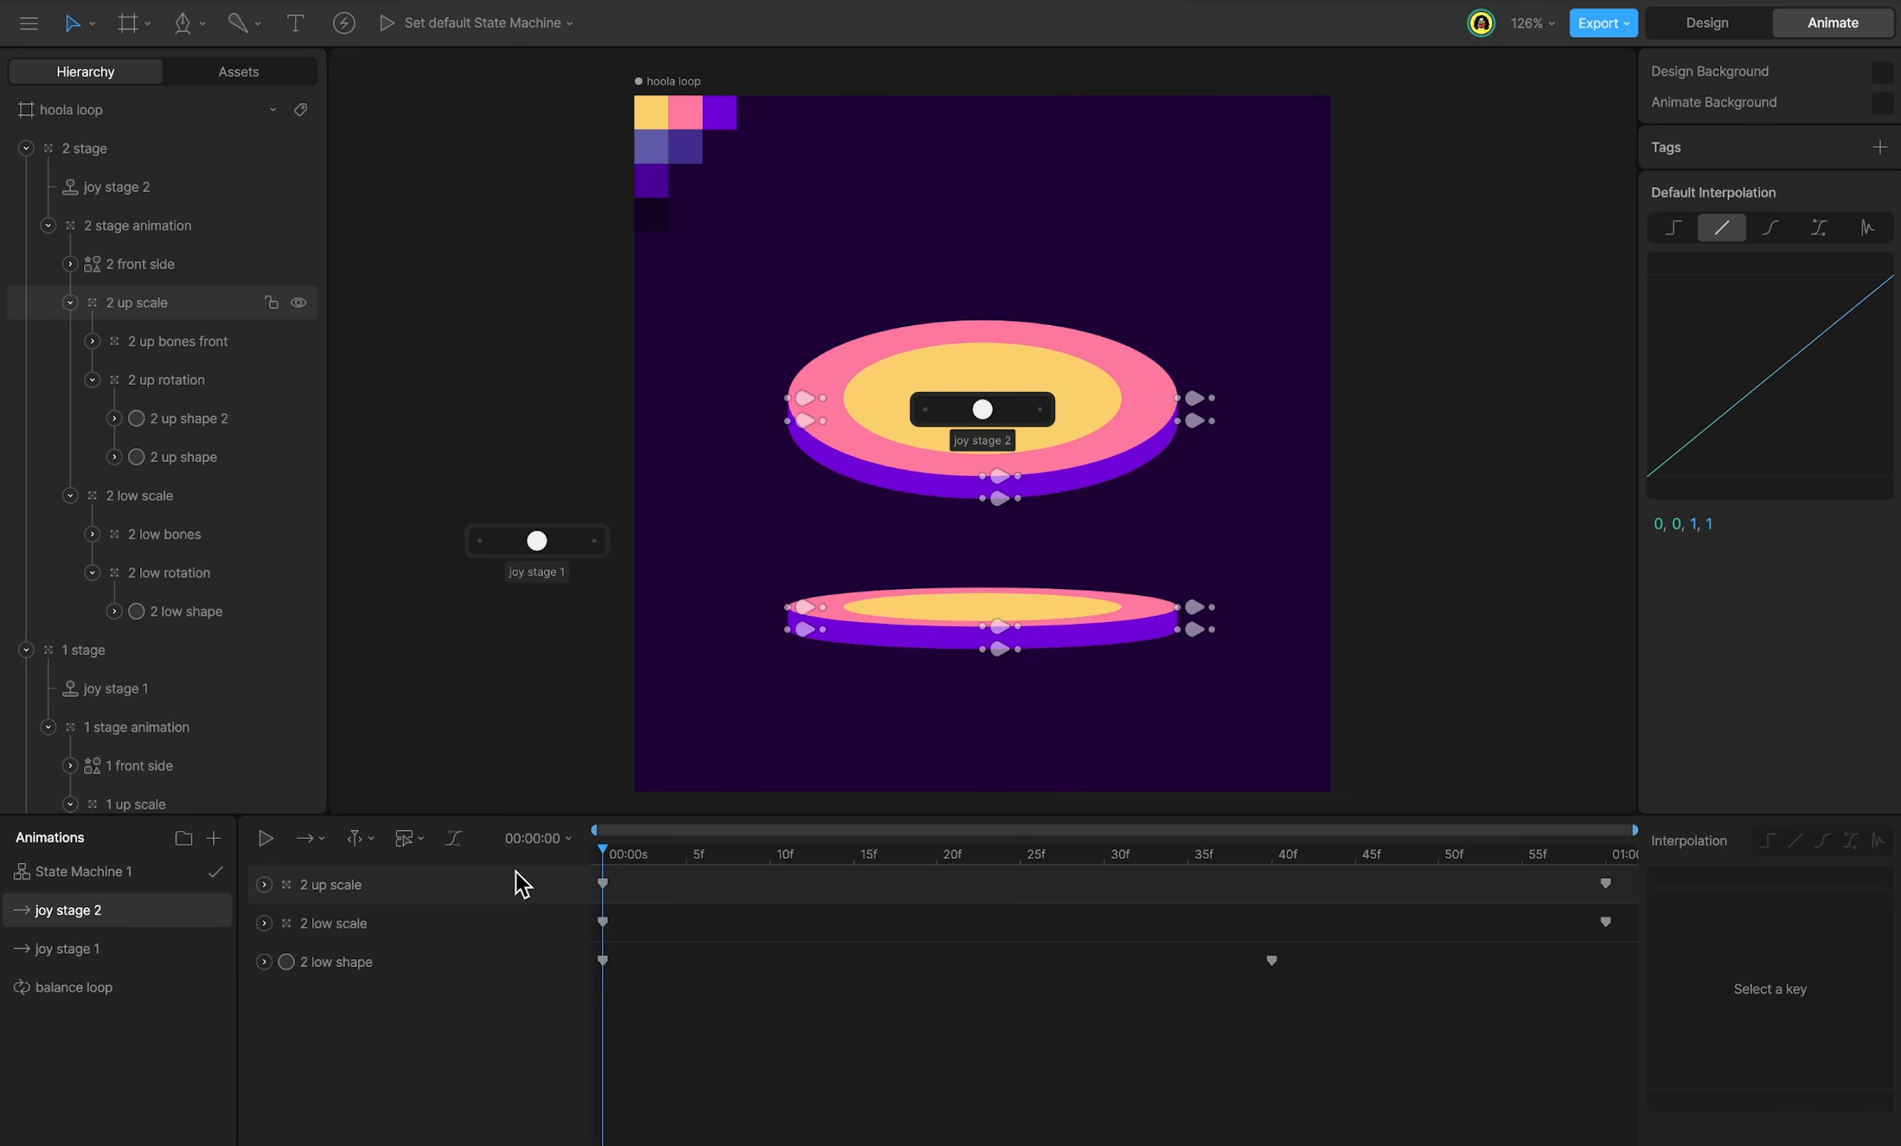
# Set the X animation of the joy stage 2 joystick to joy stage 2 and move it beside the artboard, above joy stage 1.
pyautogui.click(1046, 409)
pyautogui.press('Tab')
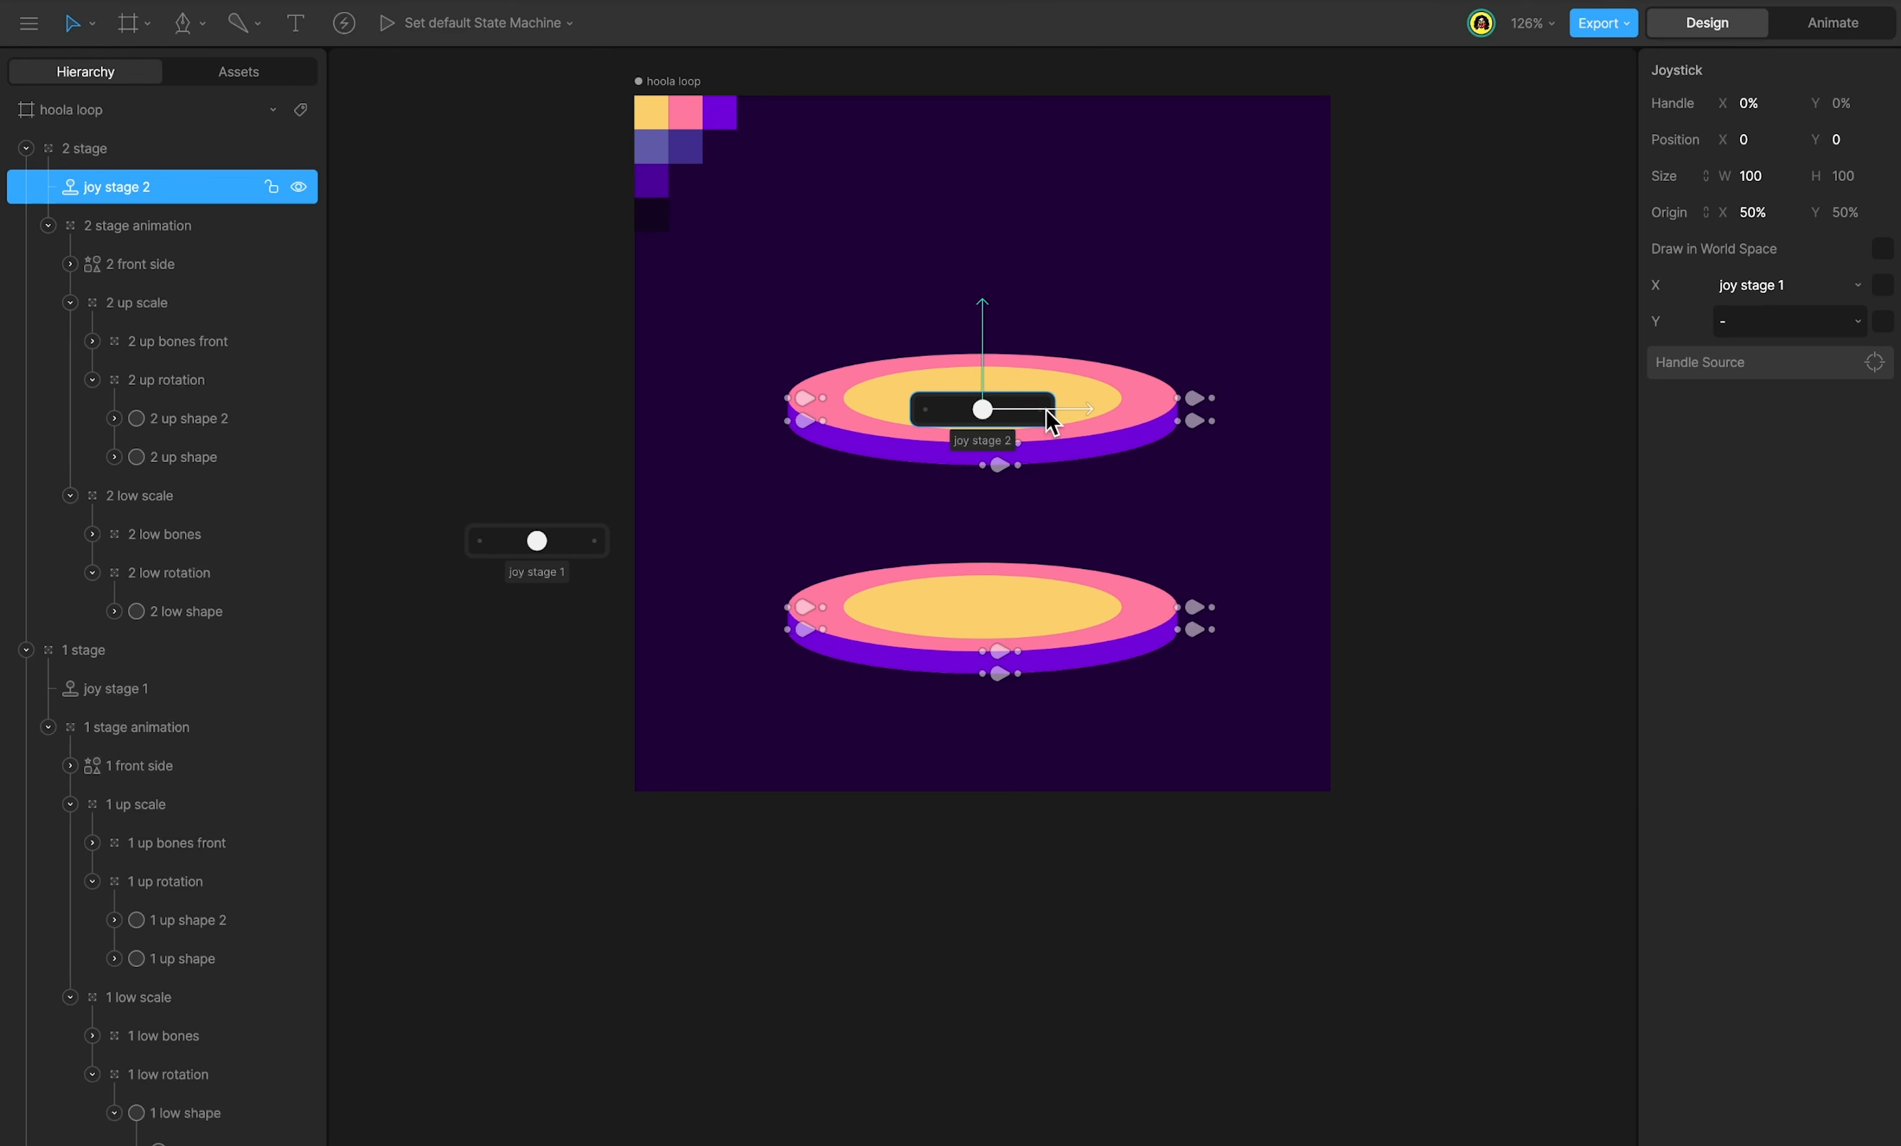
pyautogui.click(1719, 283)
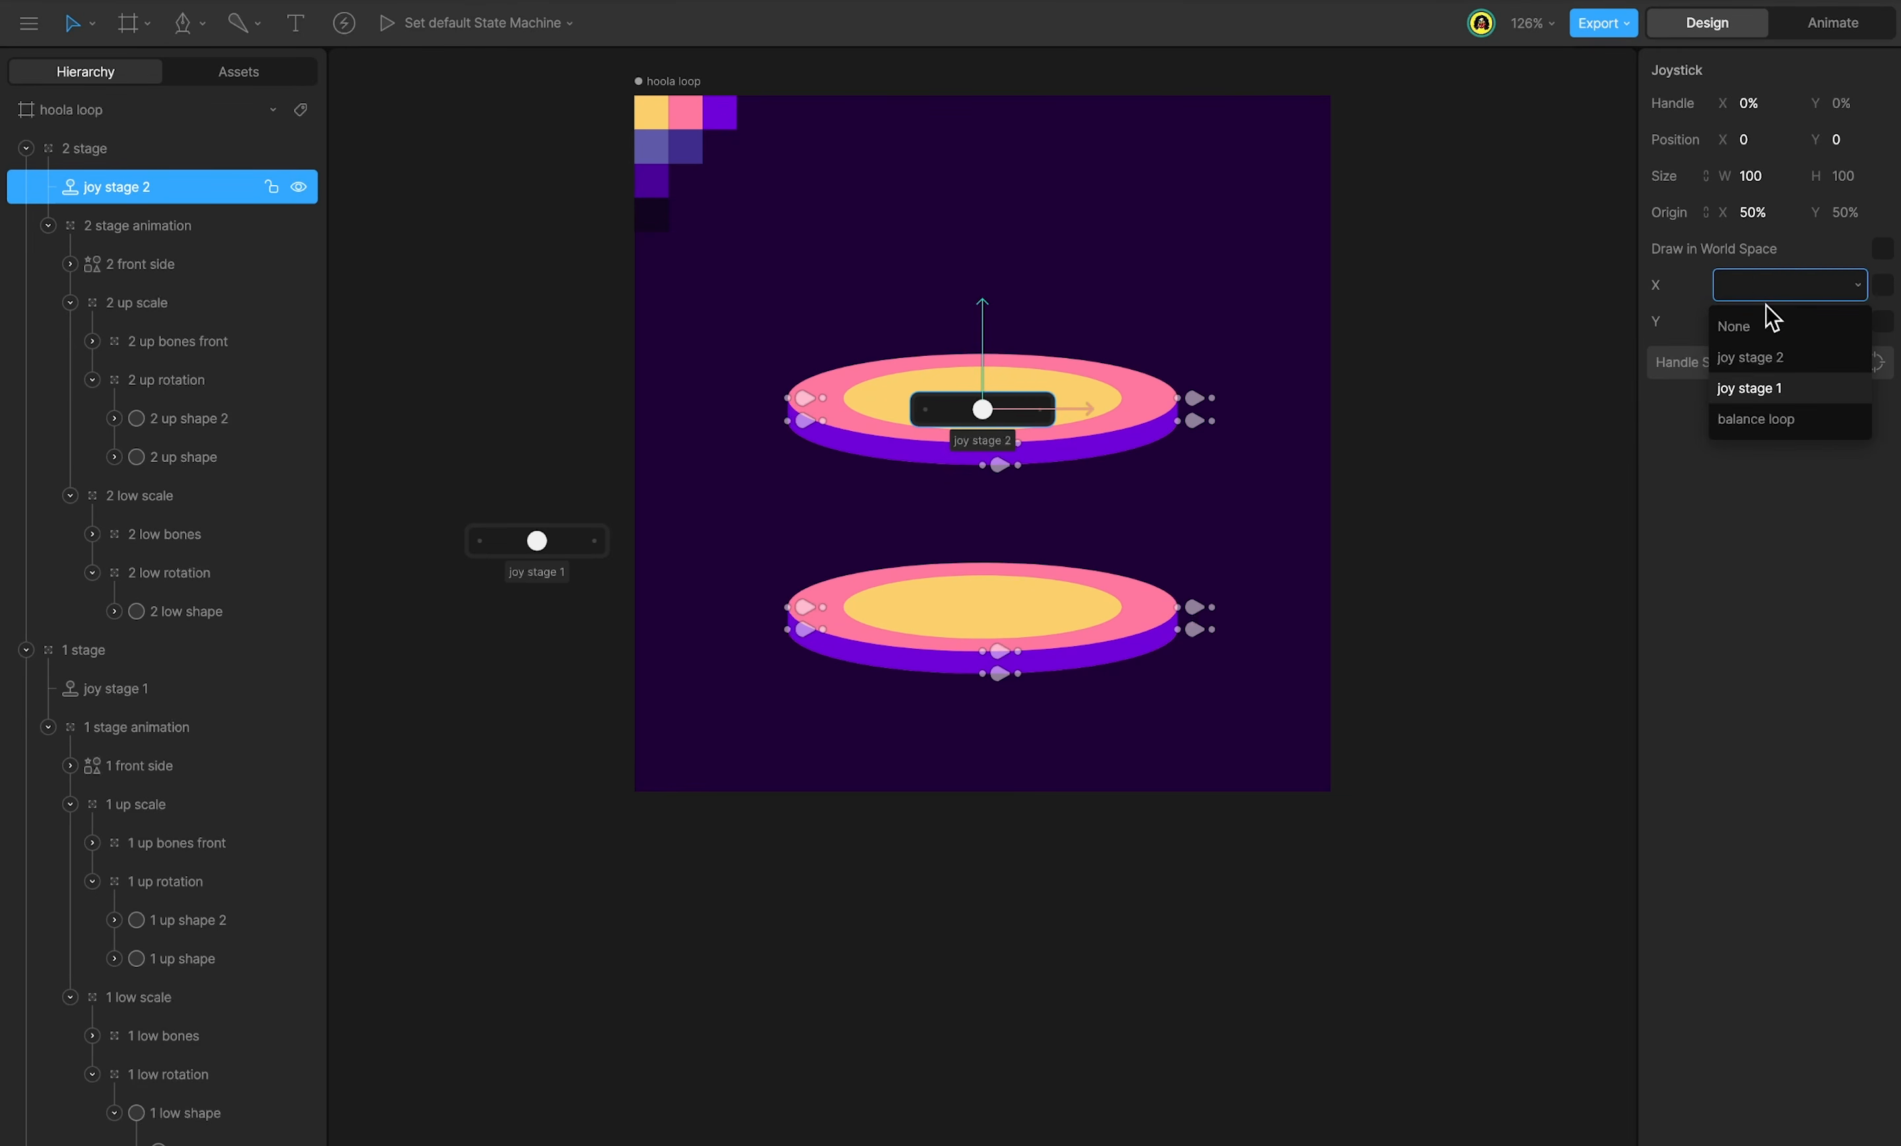
pyautogui.click(1768, 356)
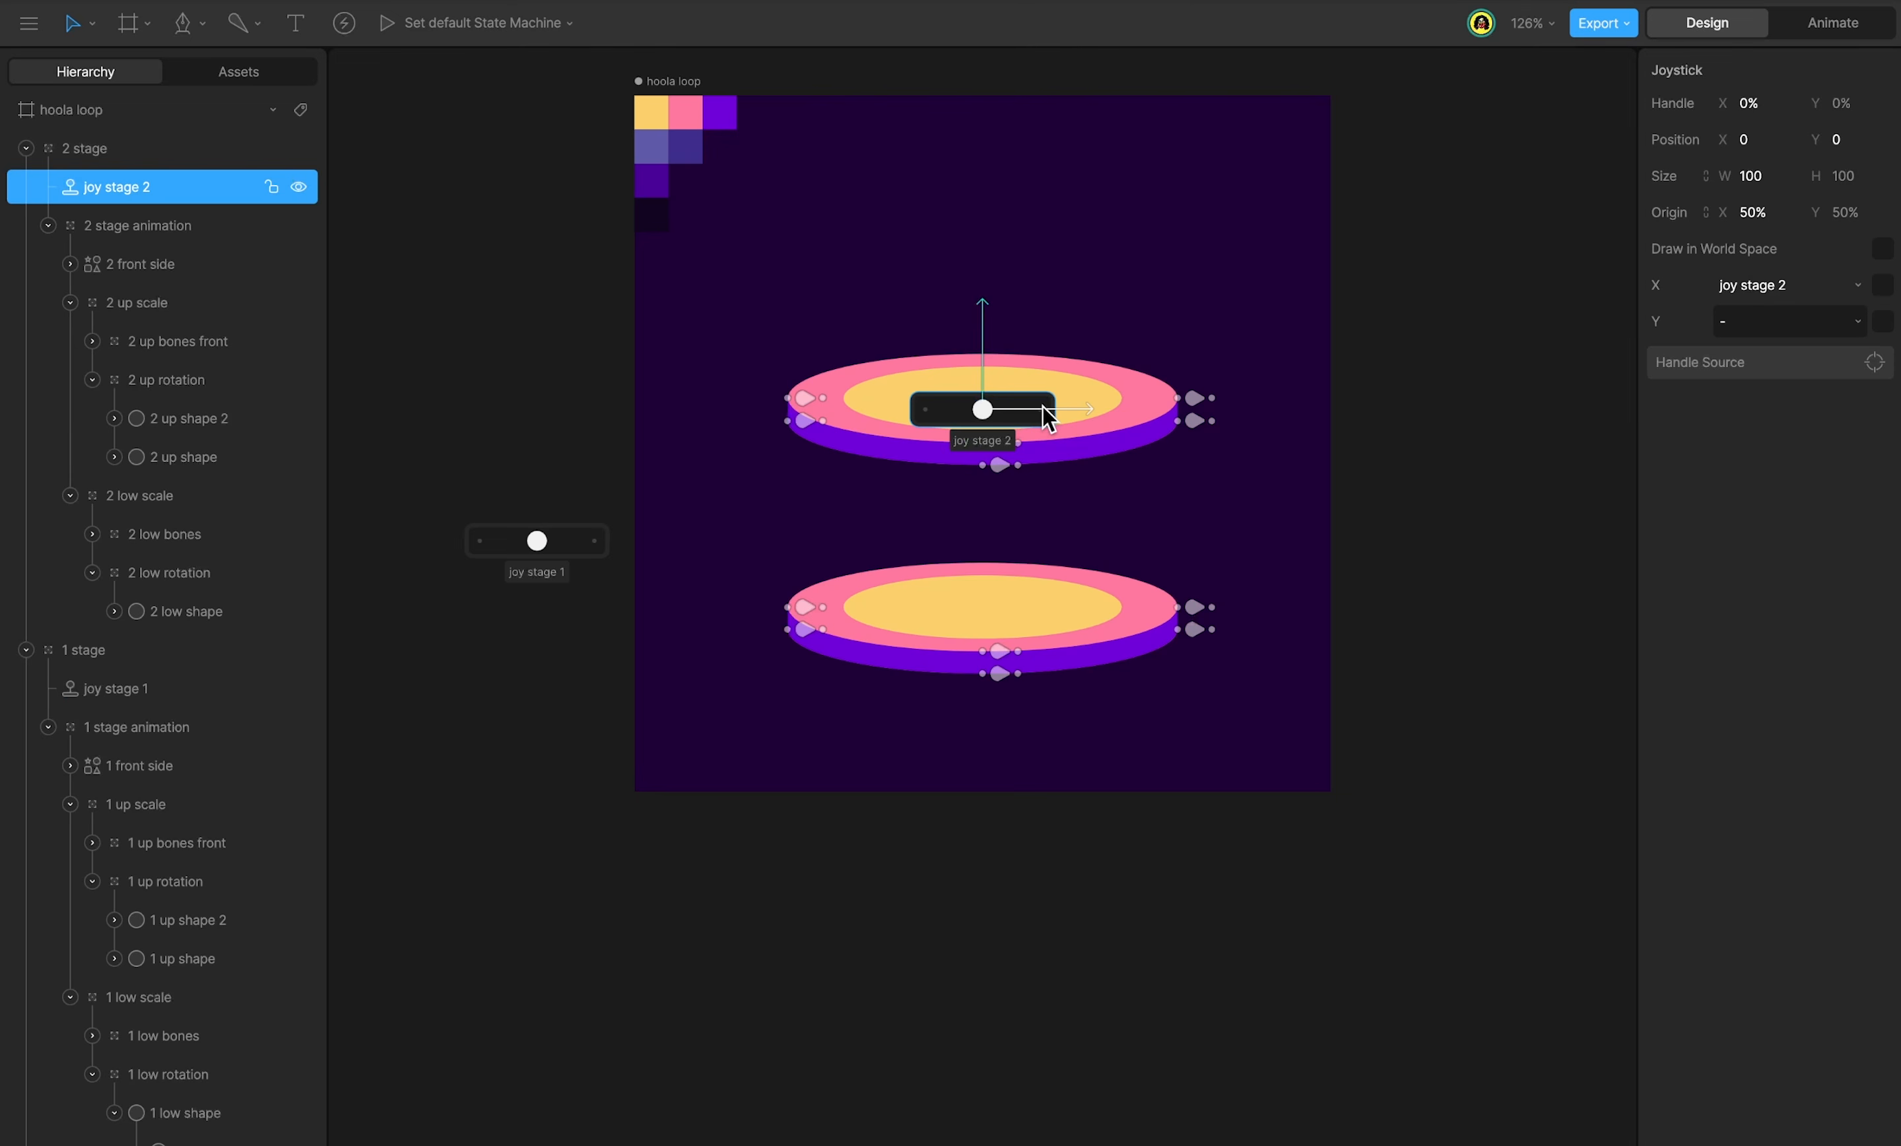
pyautogui.moveTo(1045, 418); pyautogui.dragTo(607, 422)
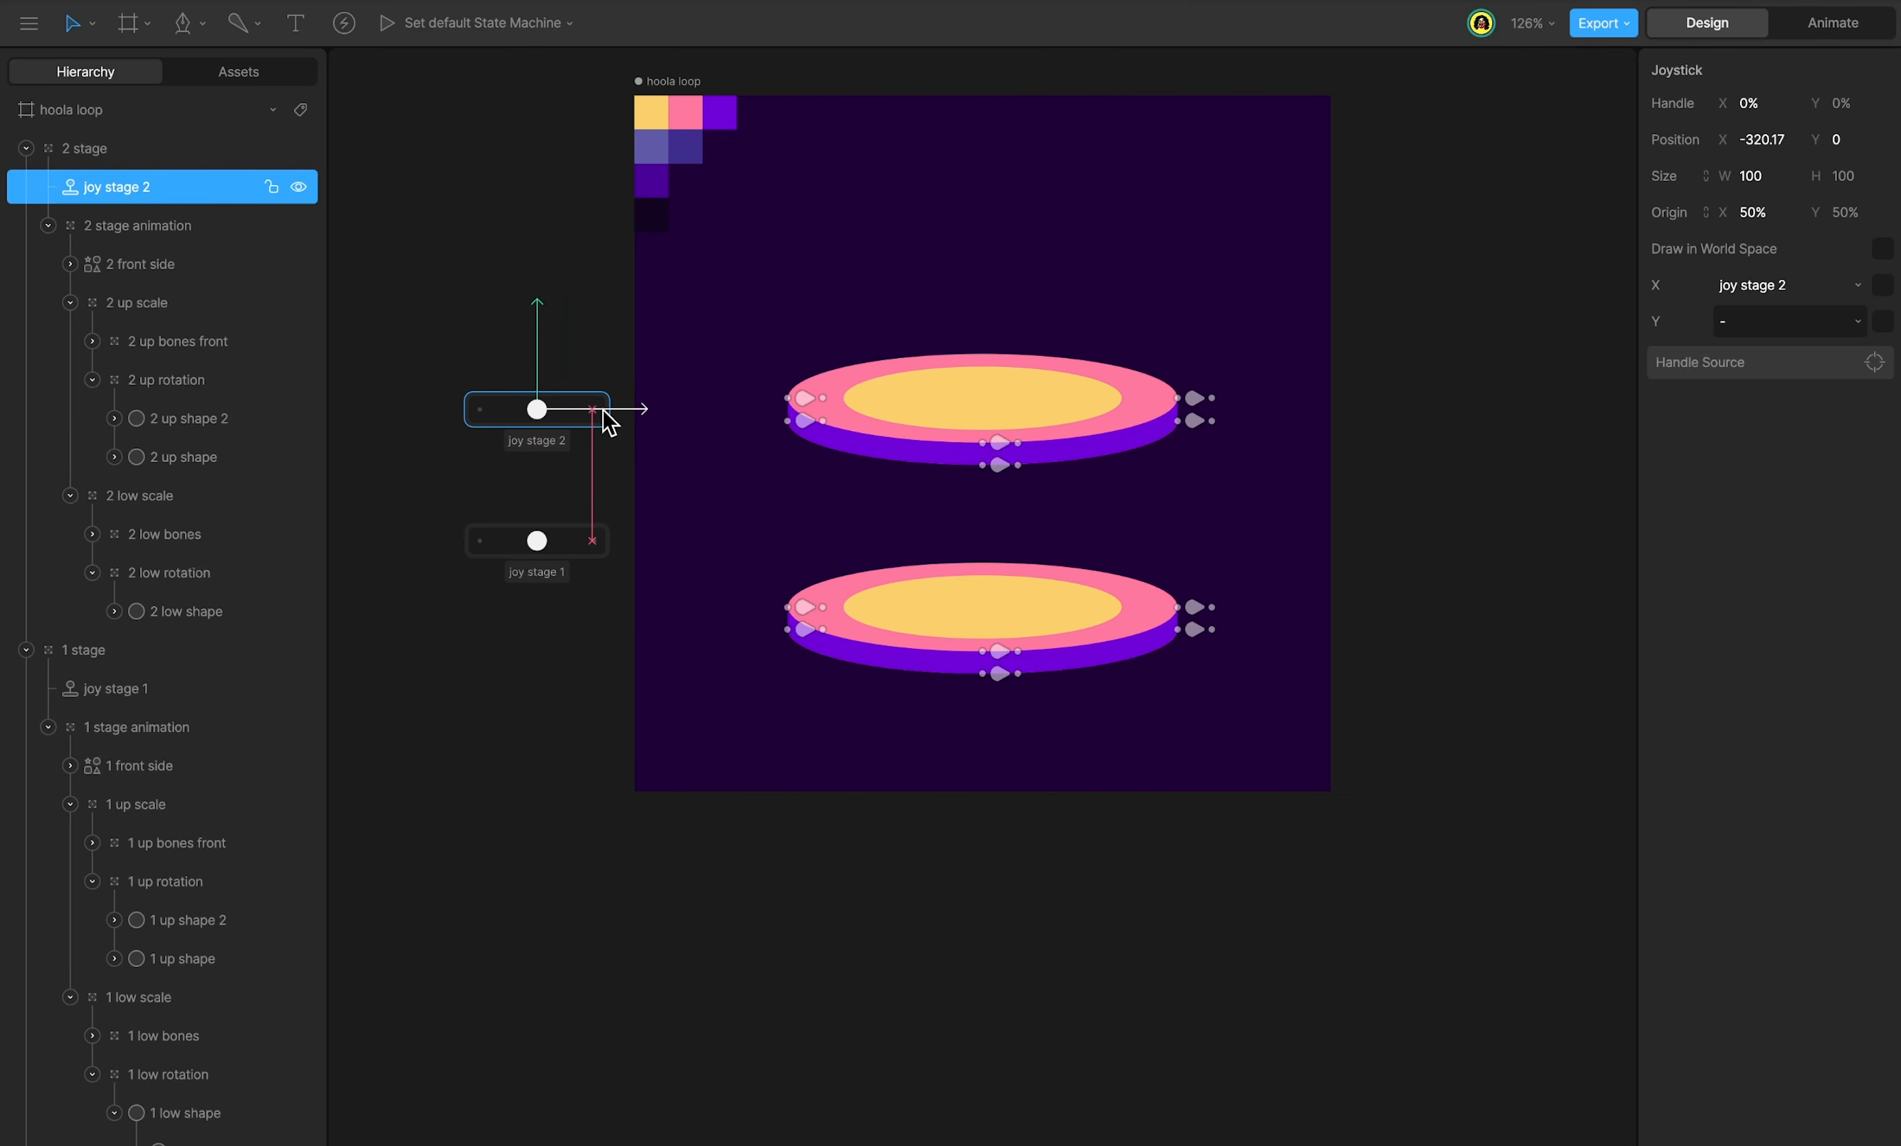
# Delete the yellow inner ellipse, 2 up shape 2, from the second stage.
pyautogui.press('Escape')
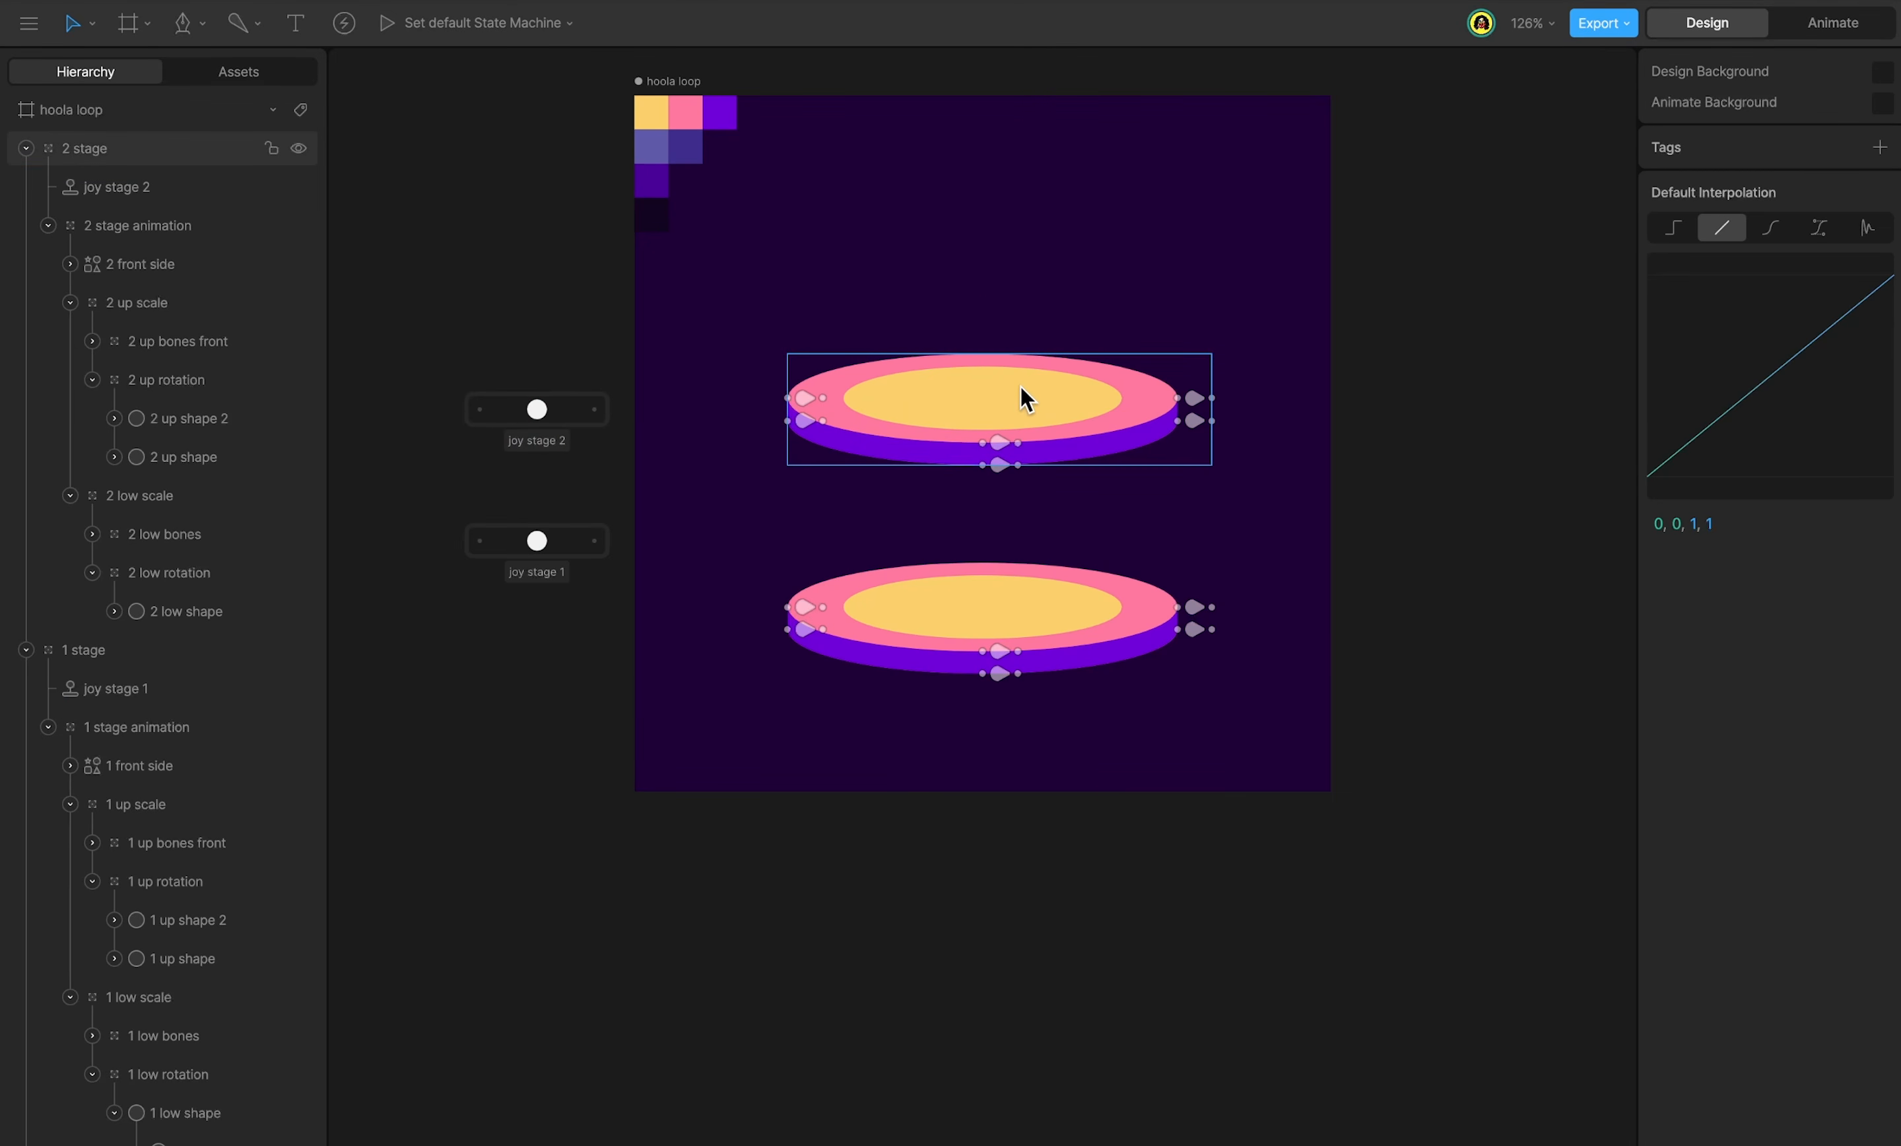
pyautogui.click(1013, 388)
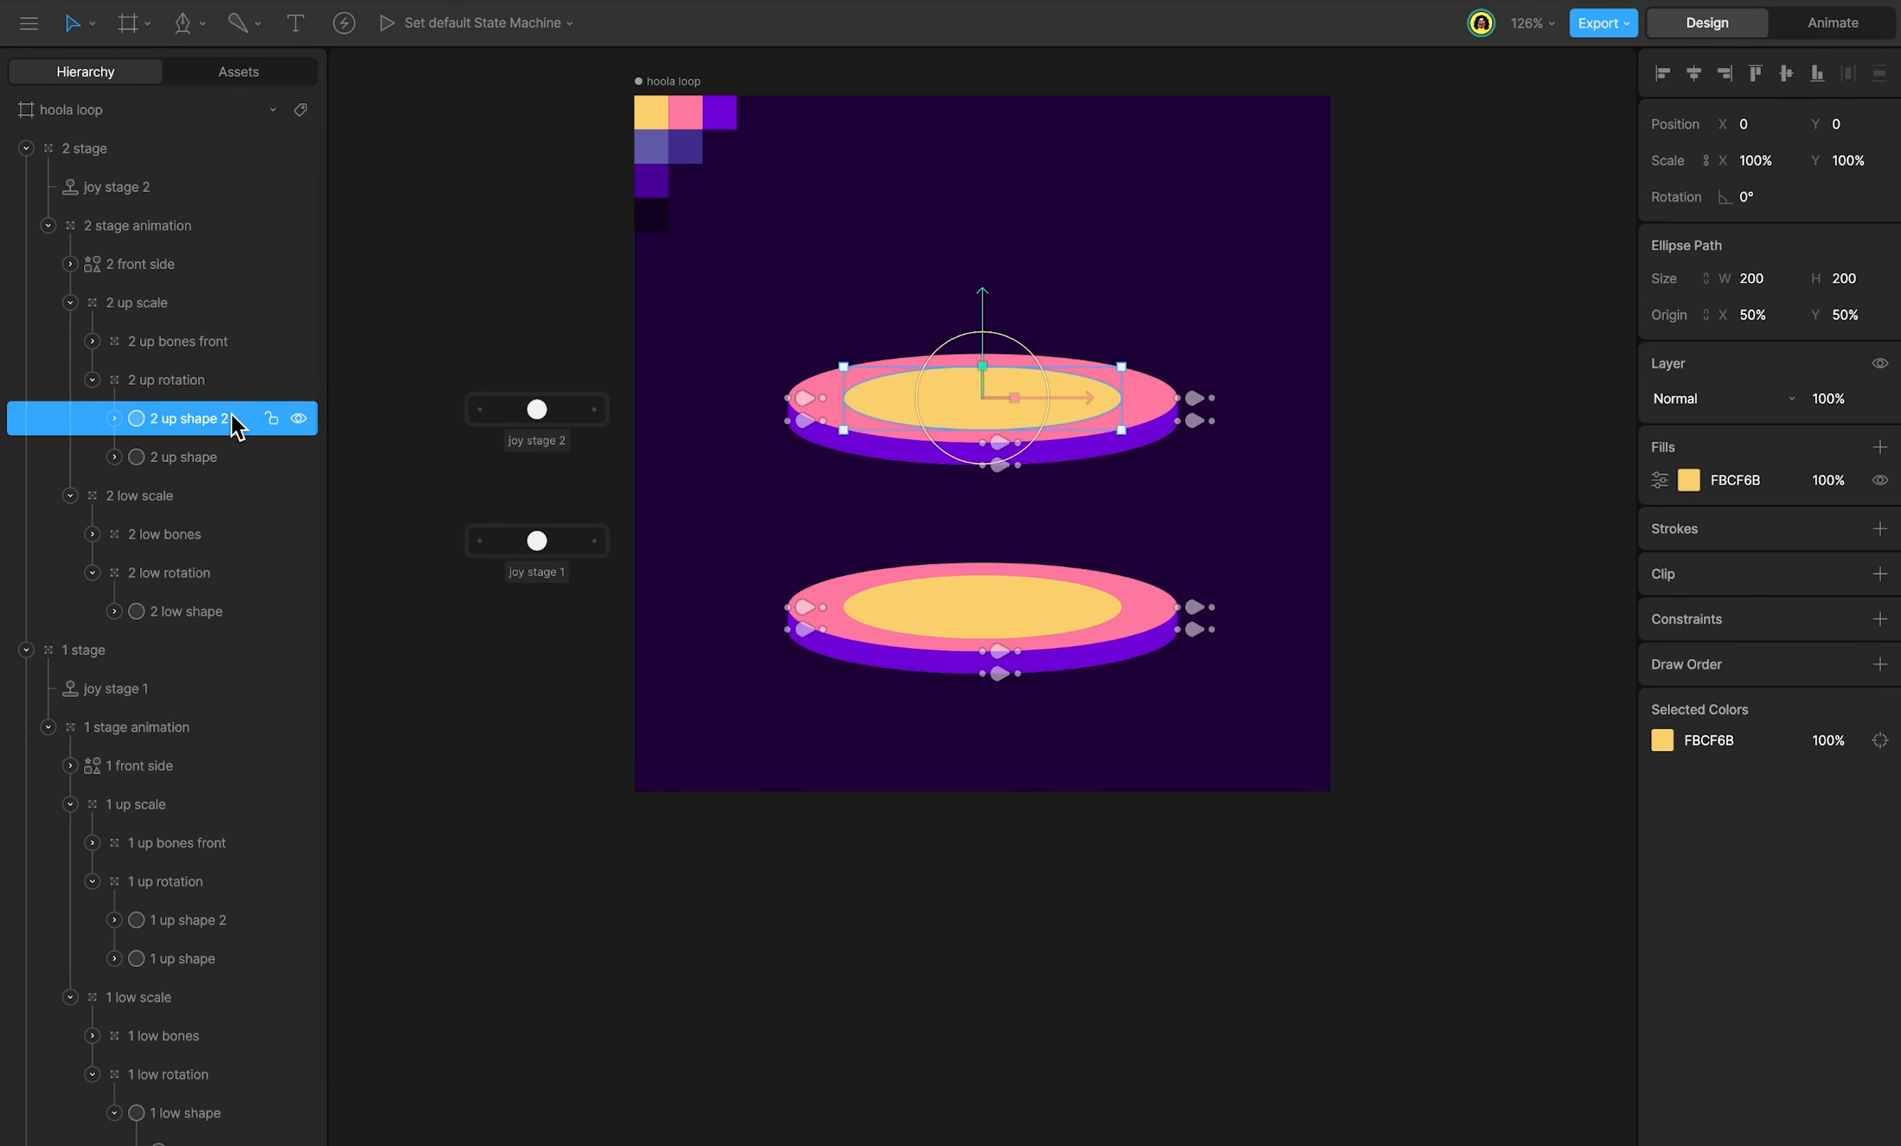
pyautogui.press('Delete')
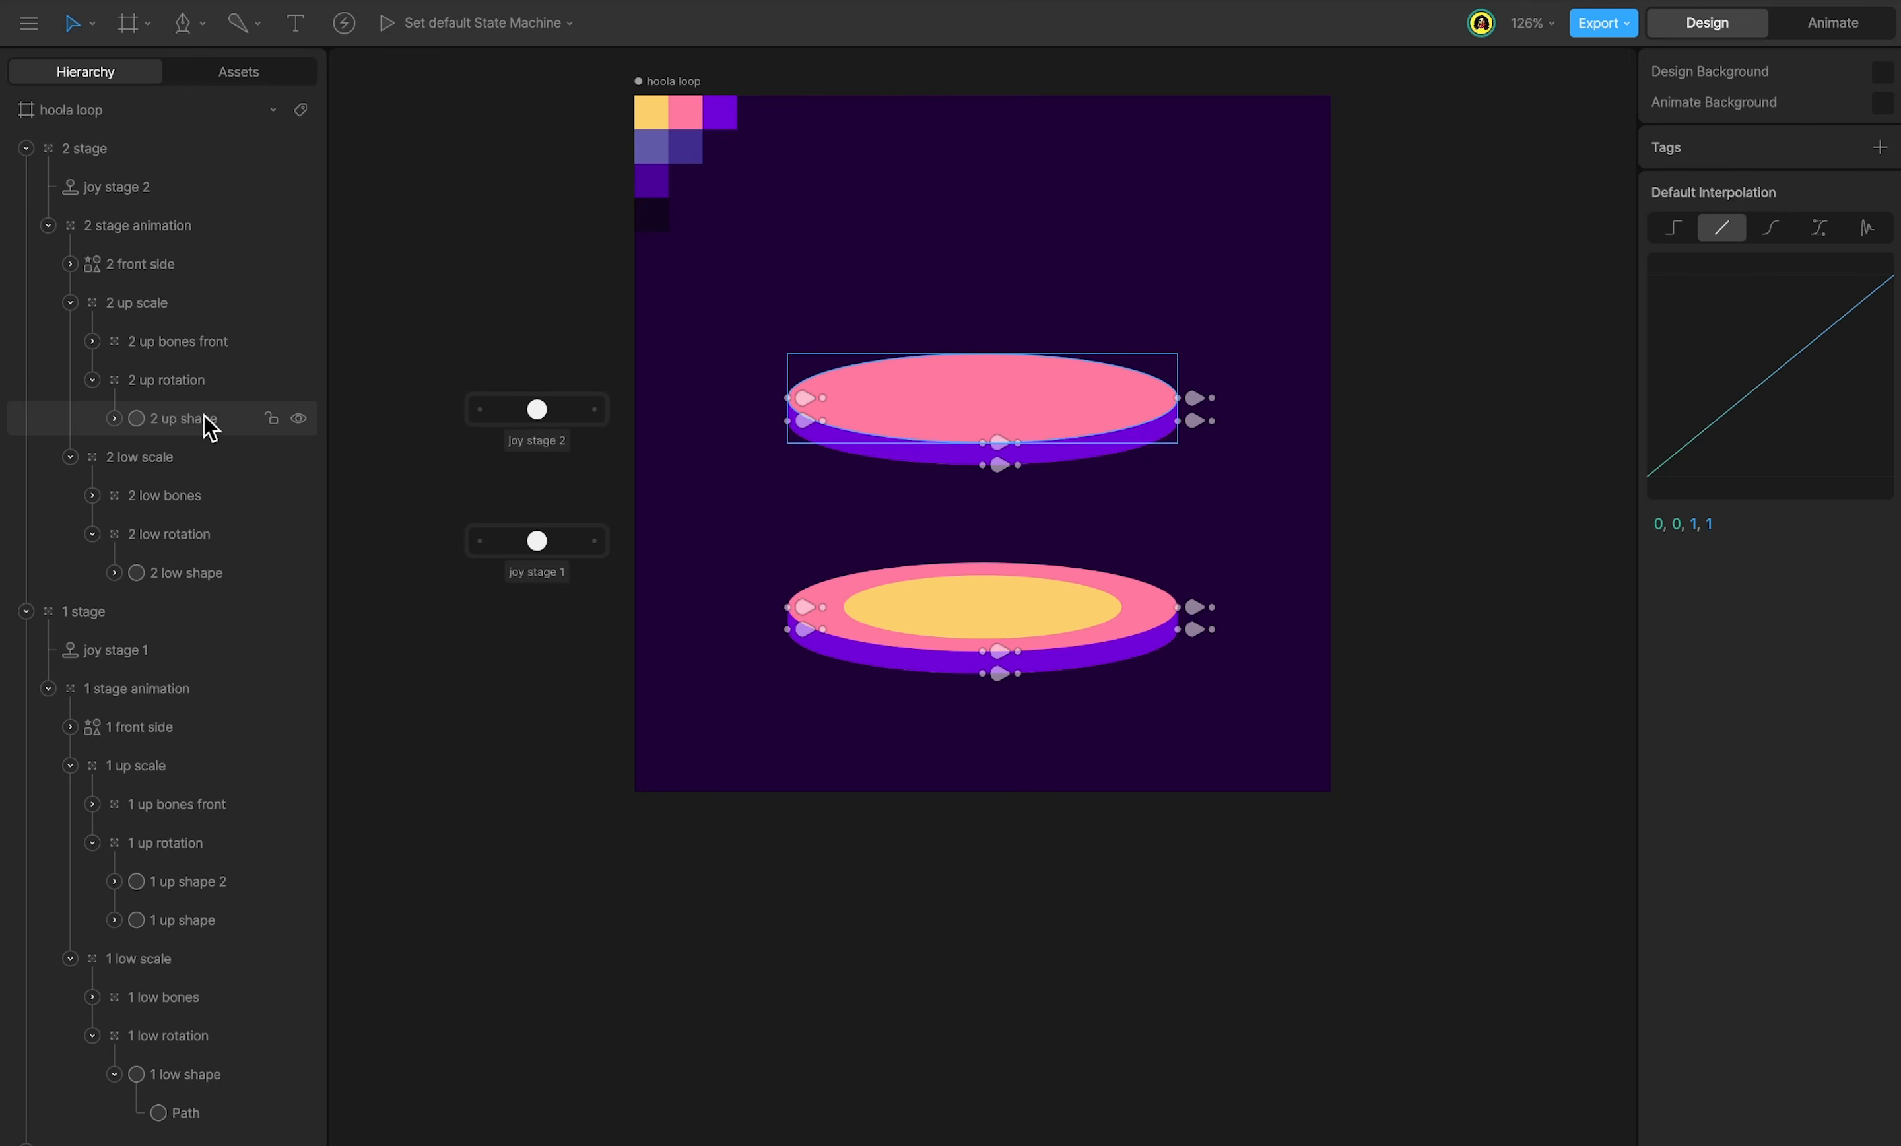
# Recolour the 2 stage group with the palette swatches, replacing its pink with 5F5AA8 and its purple with 402E8C.
pyautogui.click(116, 149)
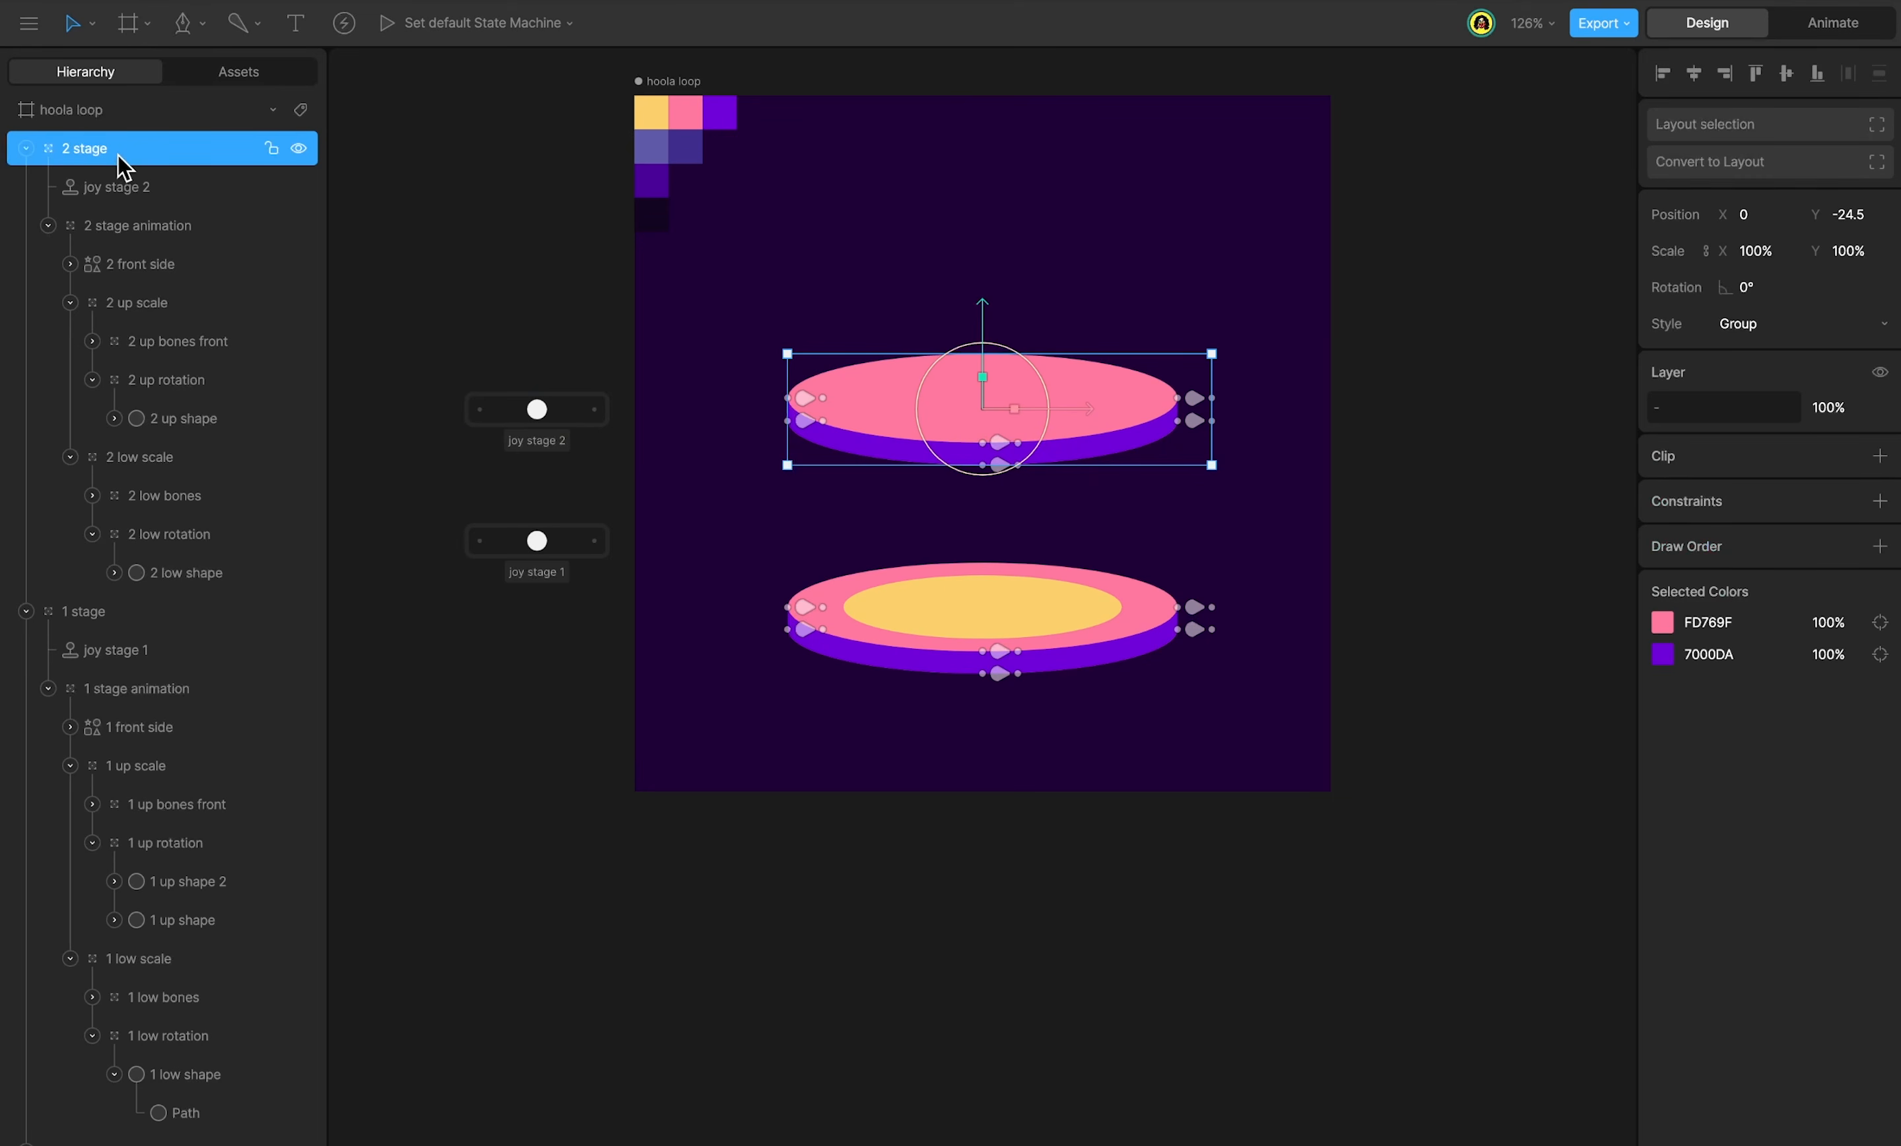
pyautogui.click(1663, 629)
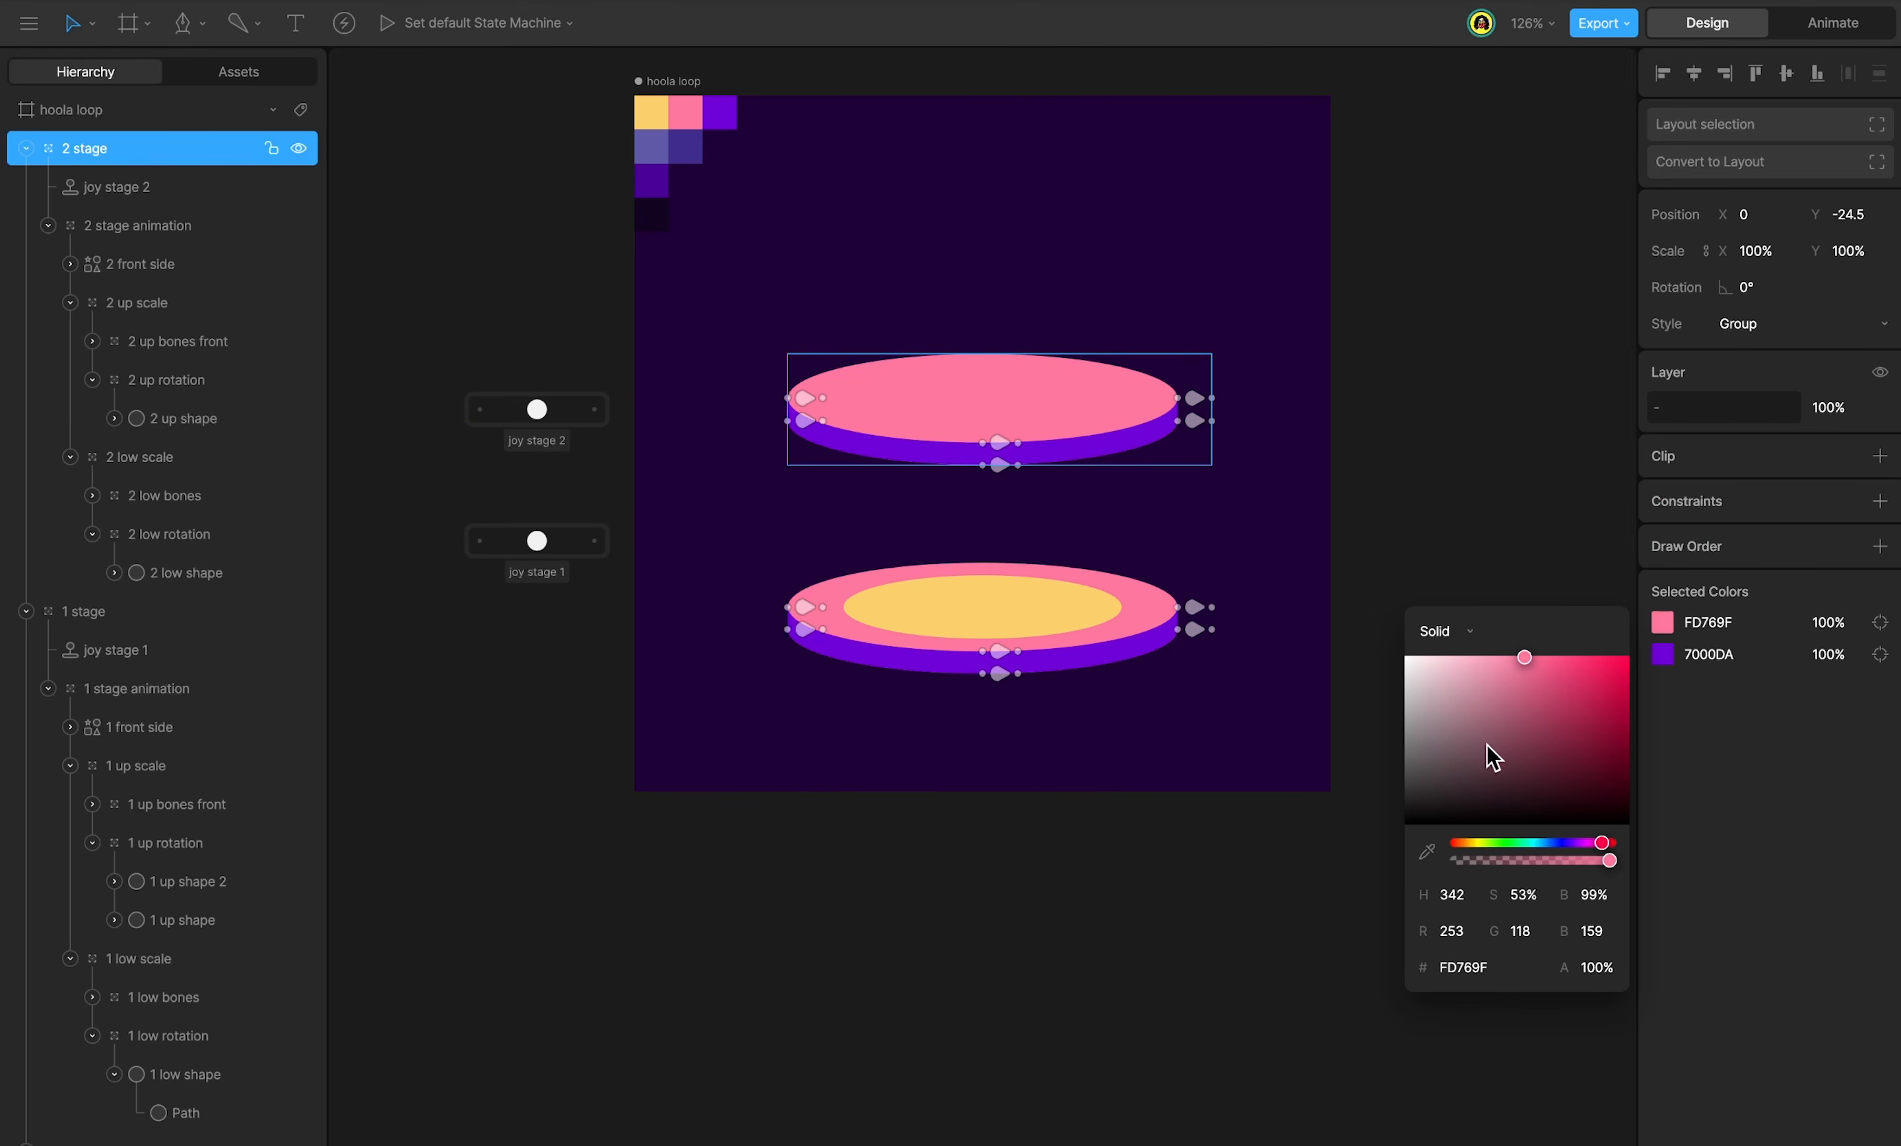
pyautogui.click(1427, 851)
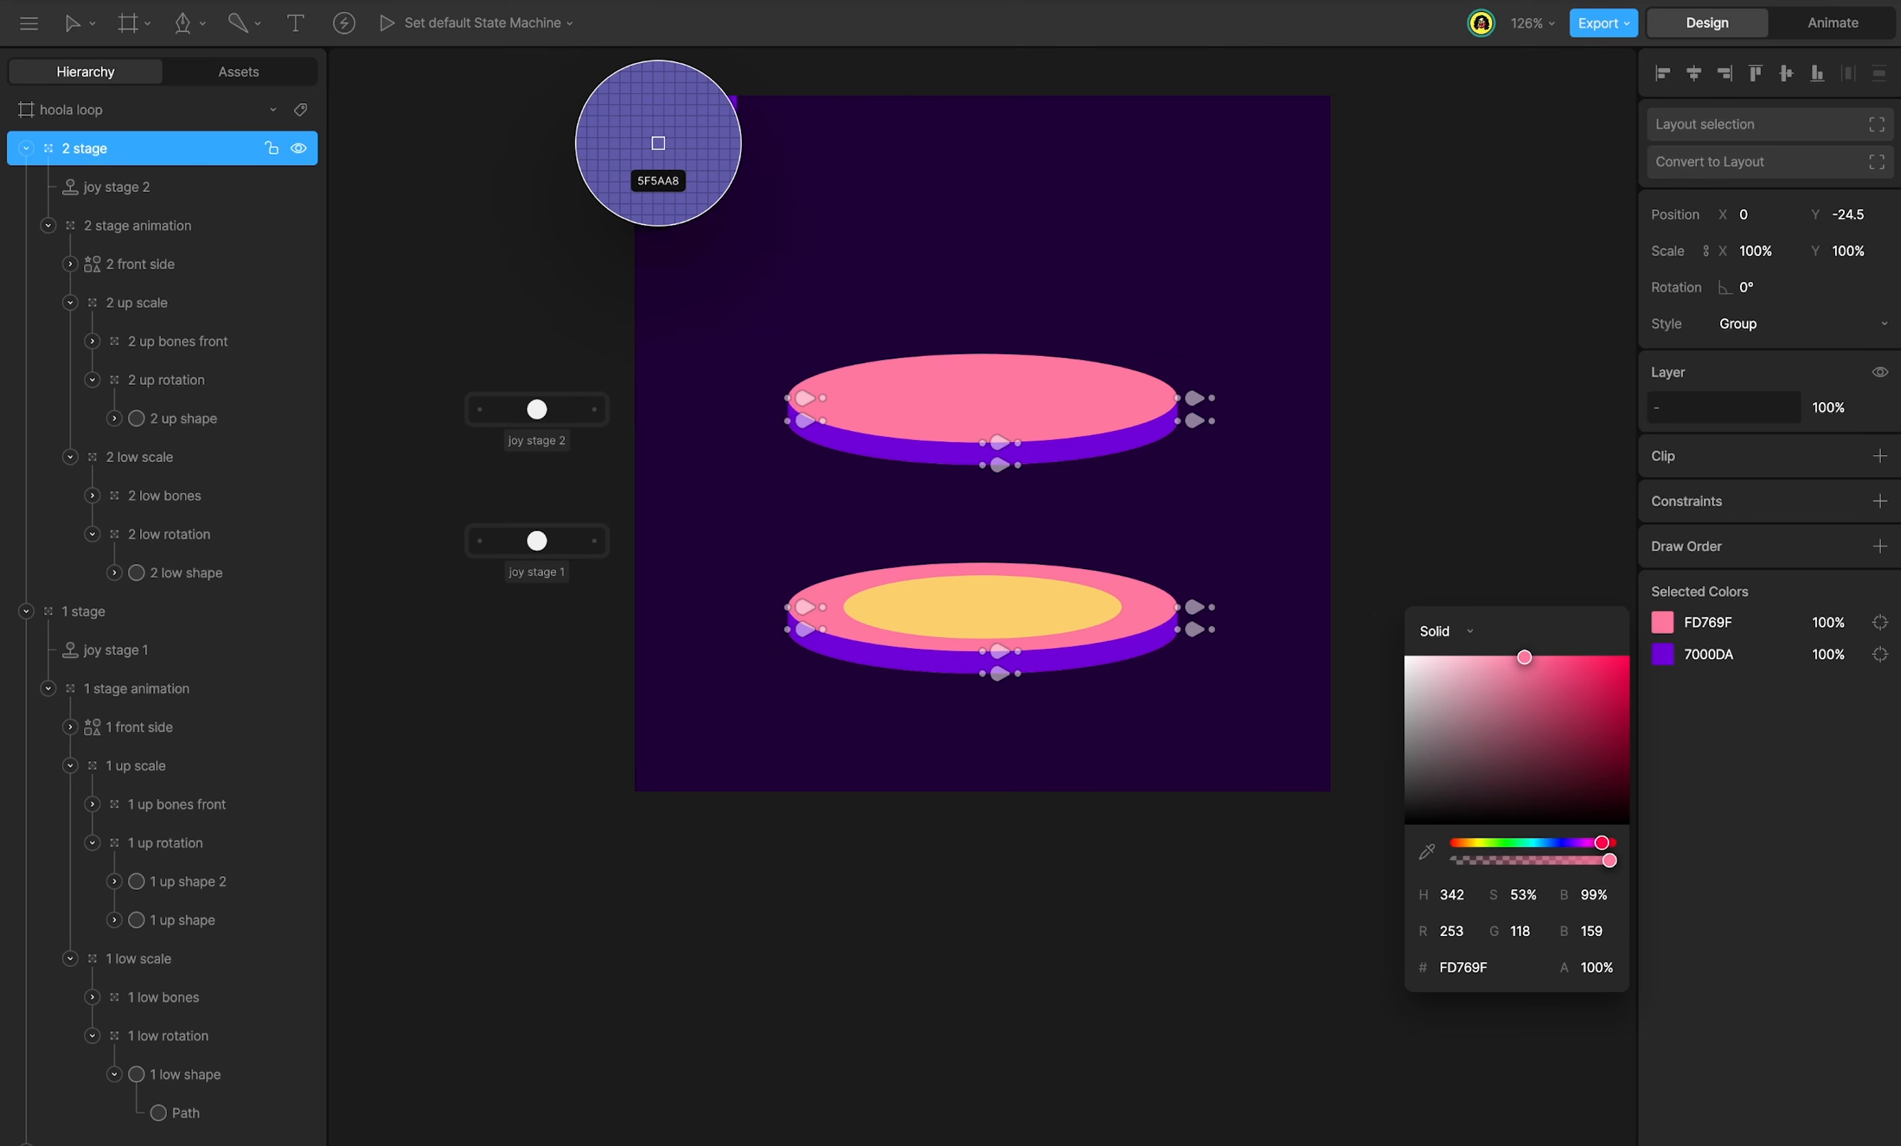
pyautogui.click(656, 145)
pyautogui.click(1664, 654)
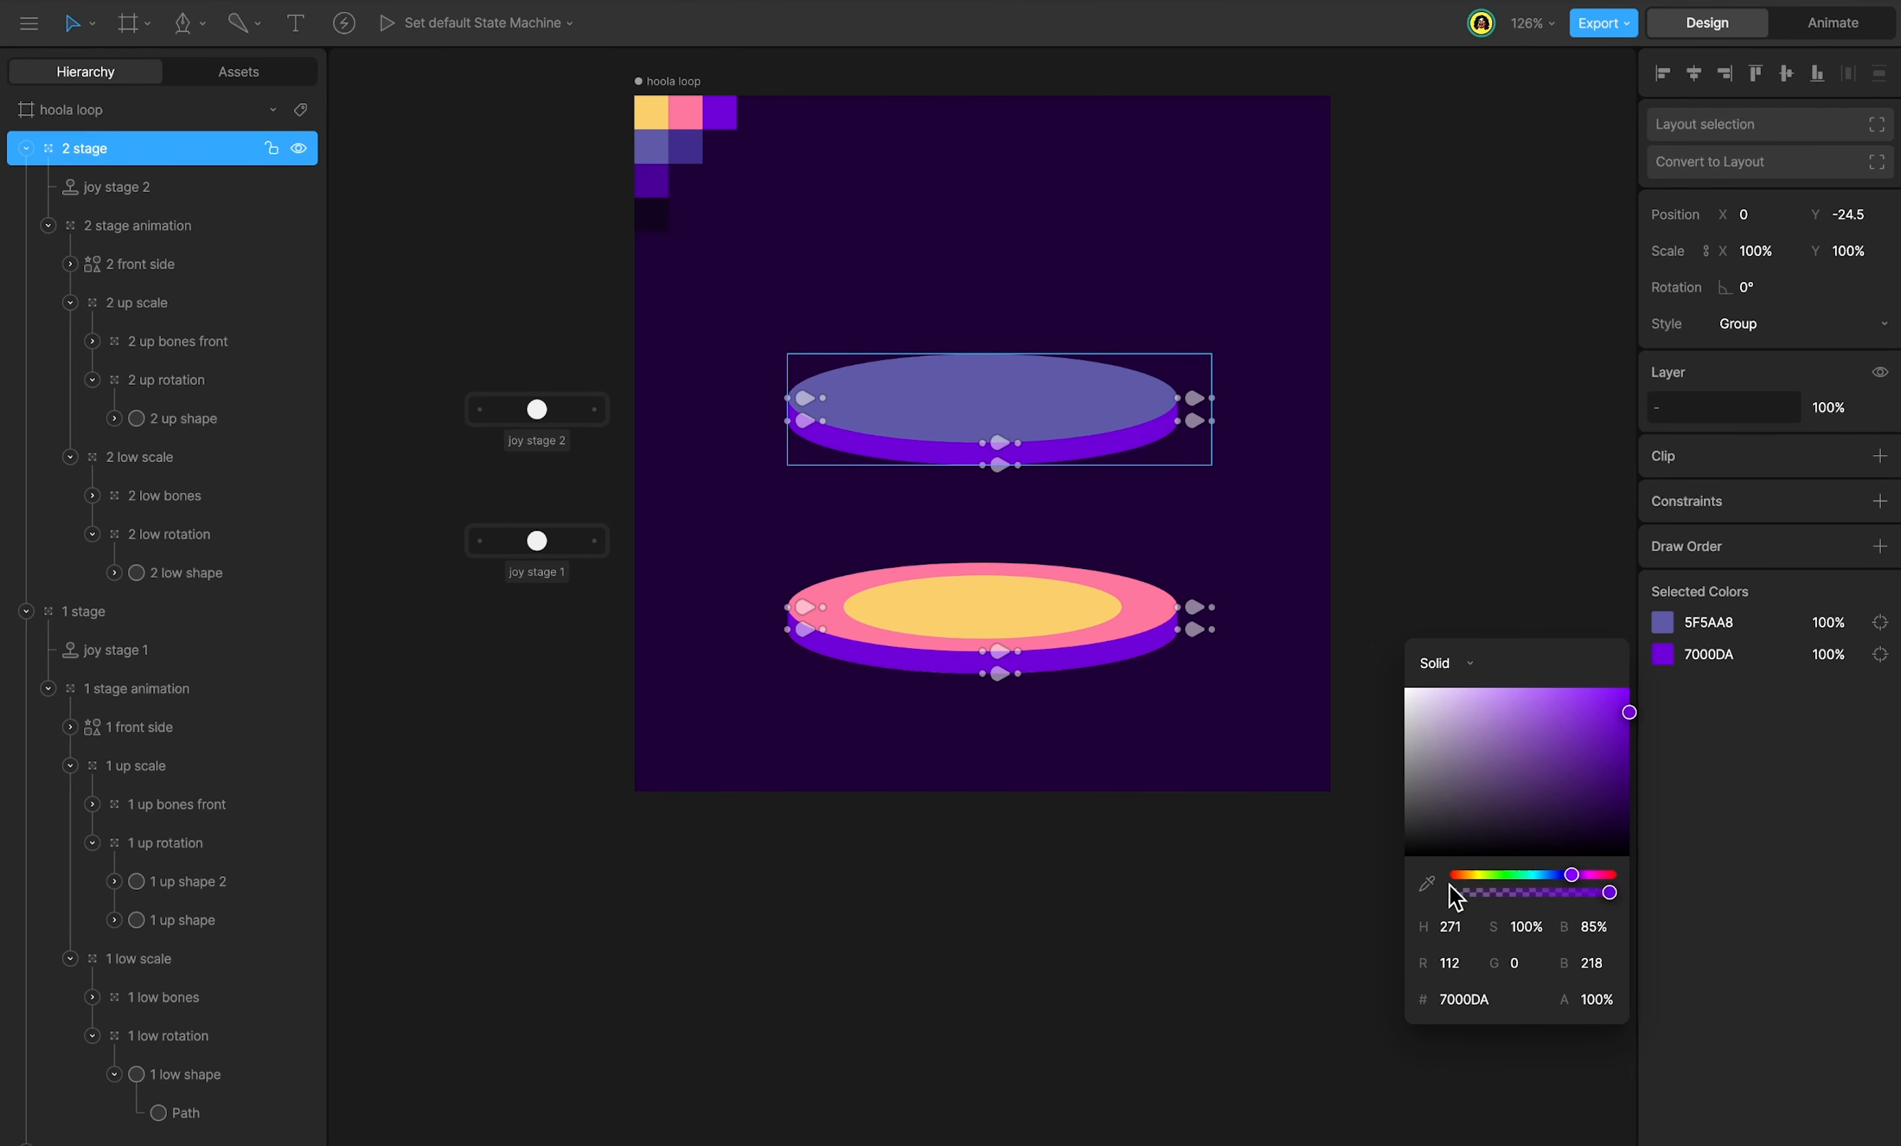
pyautogui.click(1427, 882)
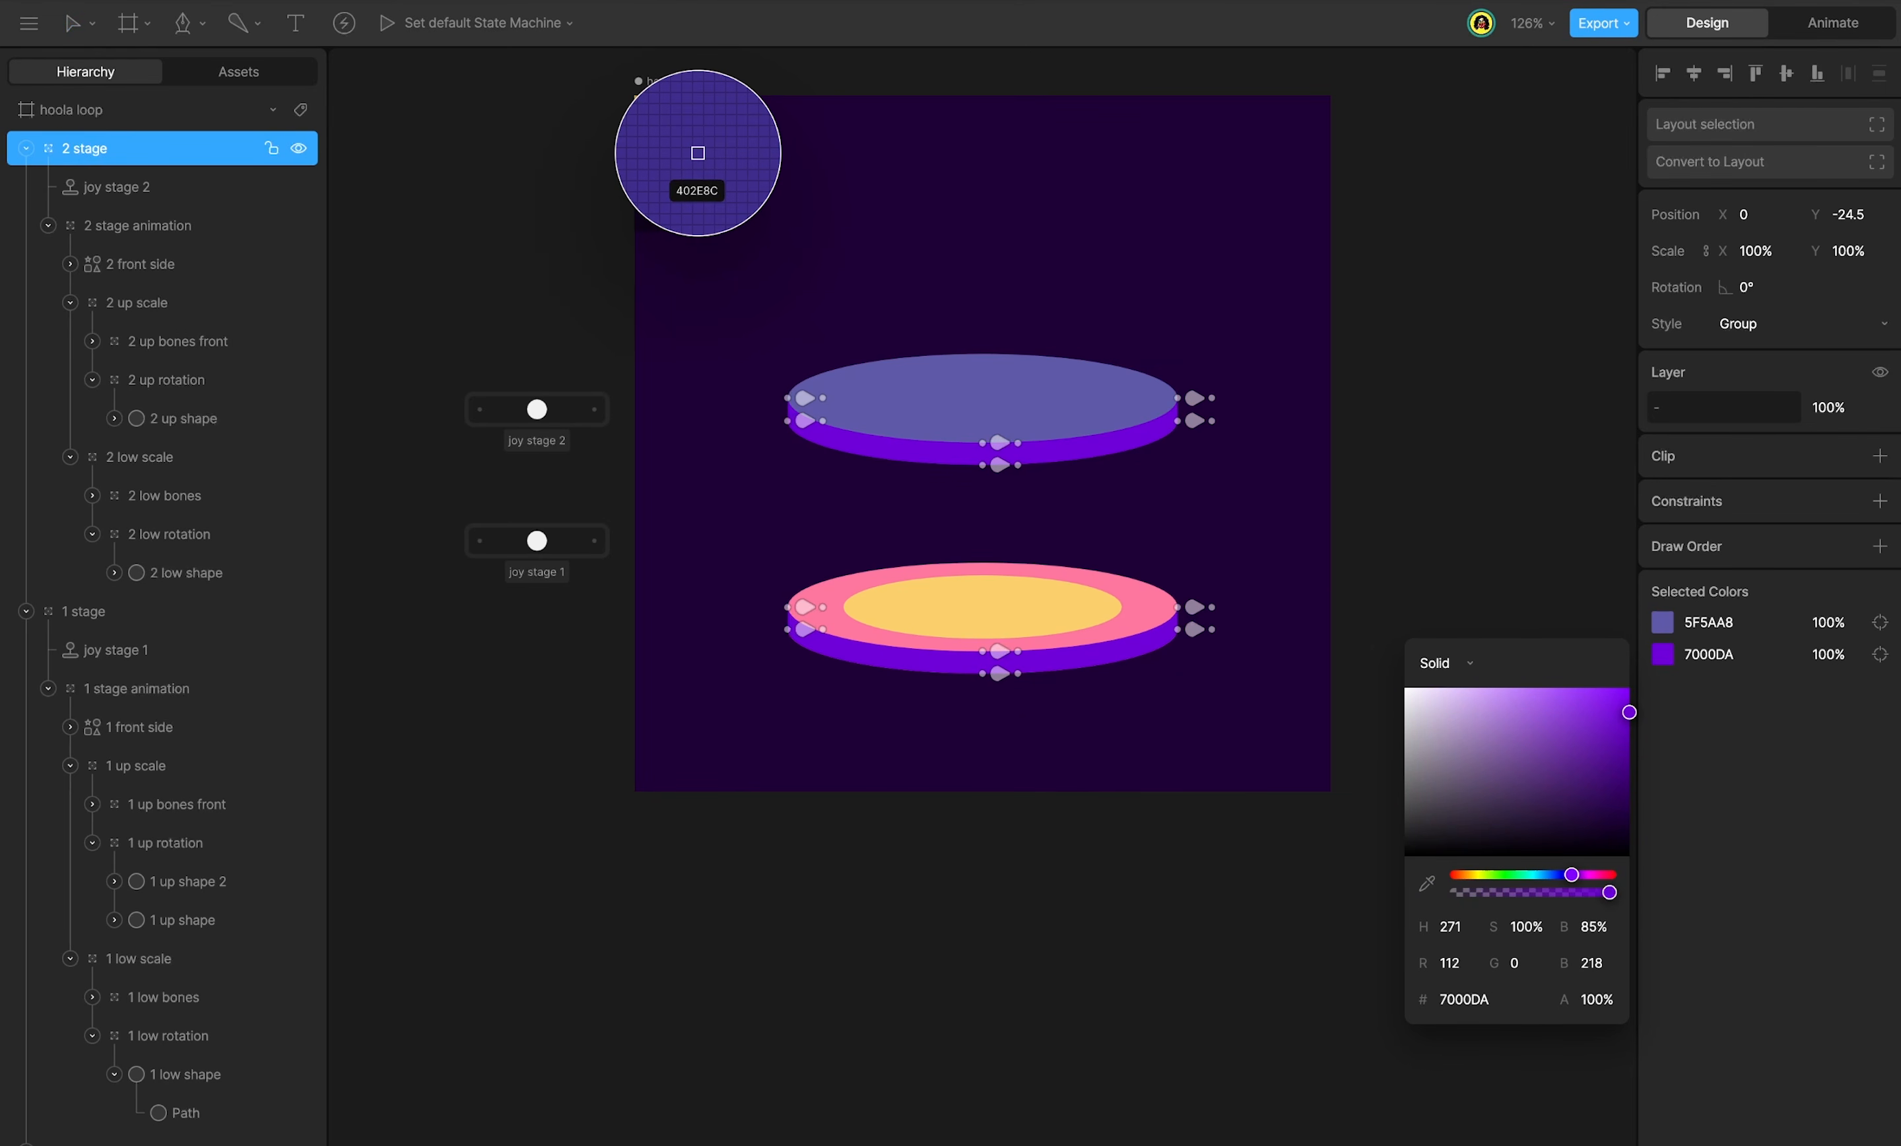
pyautogui.click(697, 154)
pyautogui.click(1366, 496)
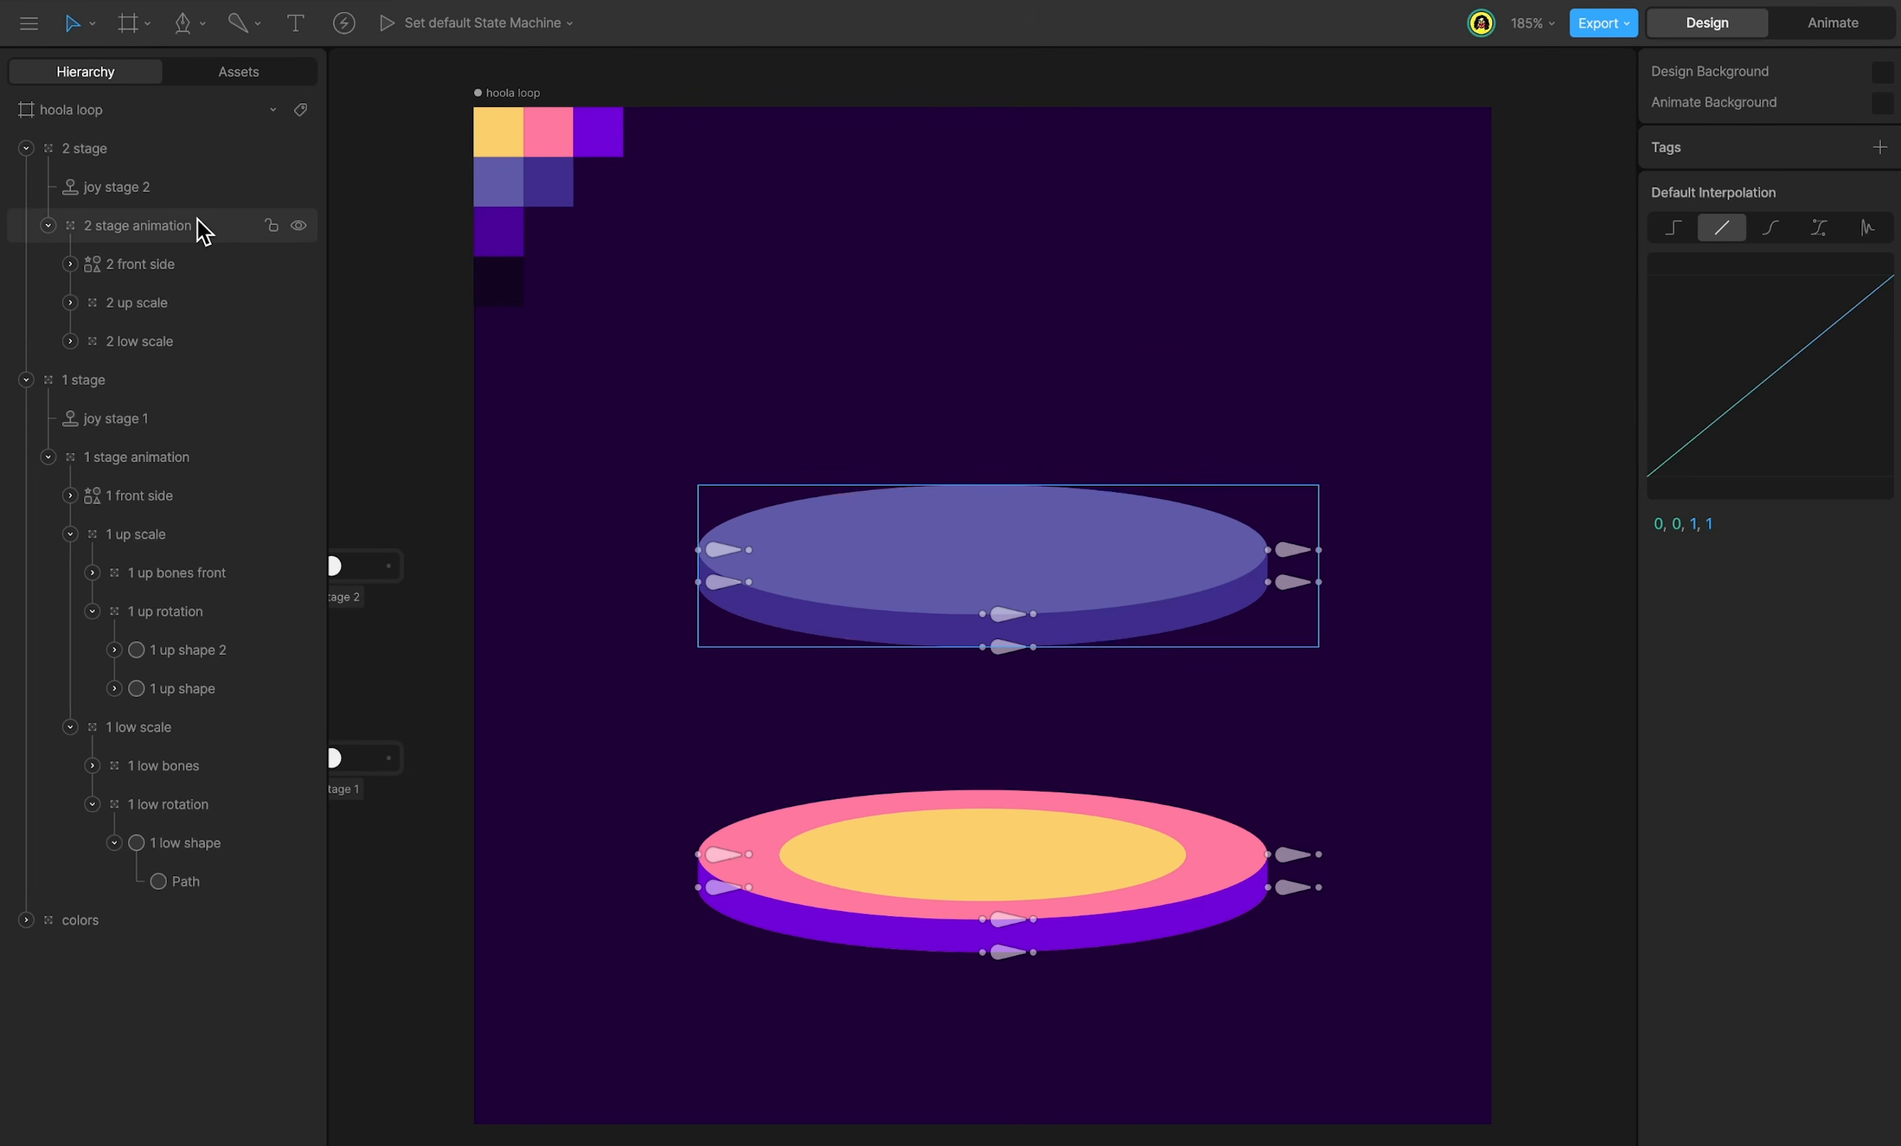
# Scale the 2 stage animation group to 80%.
pyautogui.click(199, 228)
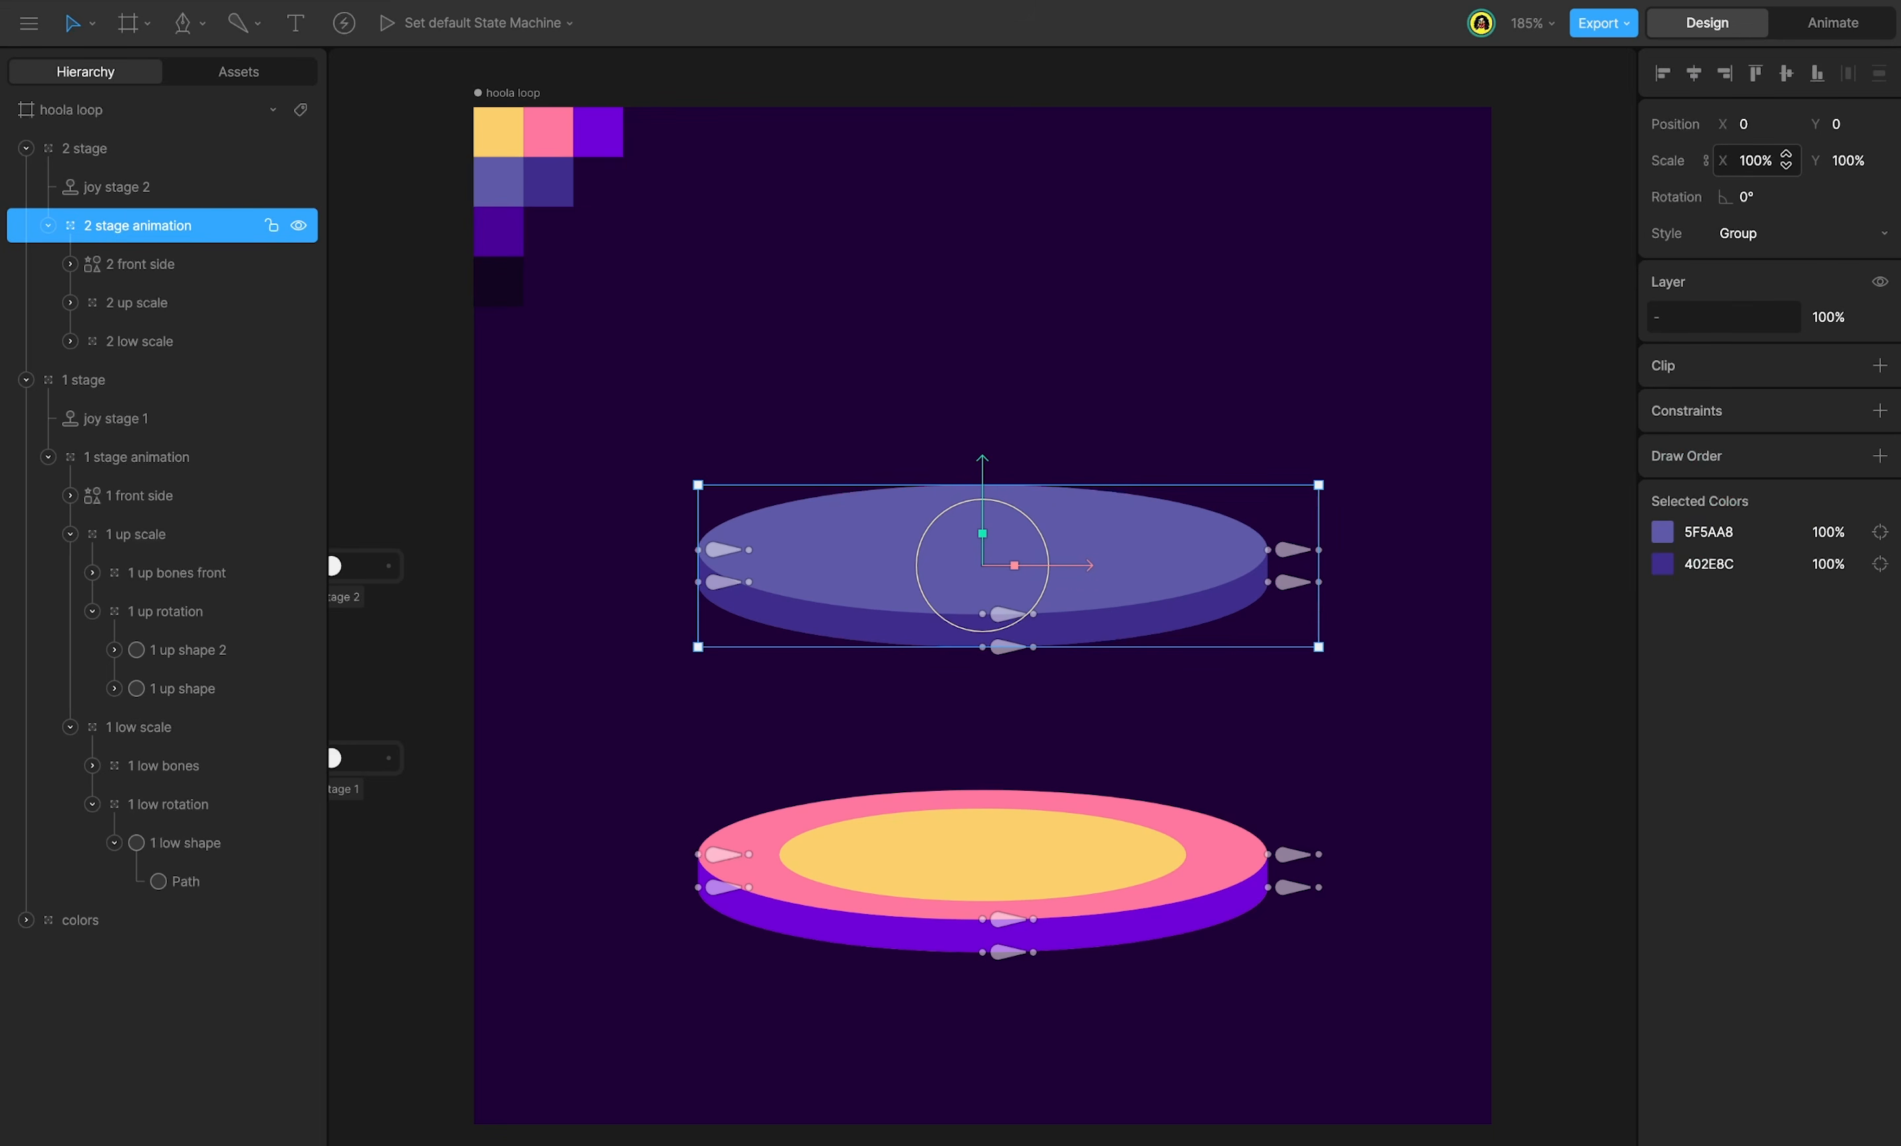
pyautogui.click(1787, 160)
pyautogui.write('80')
pyautogui.press('Return')
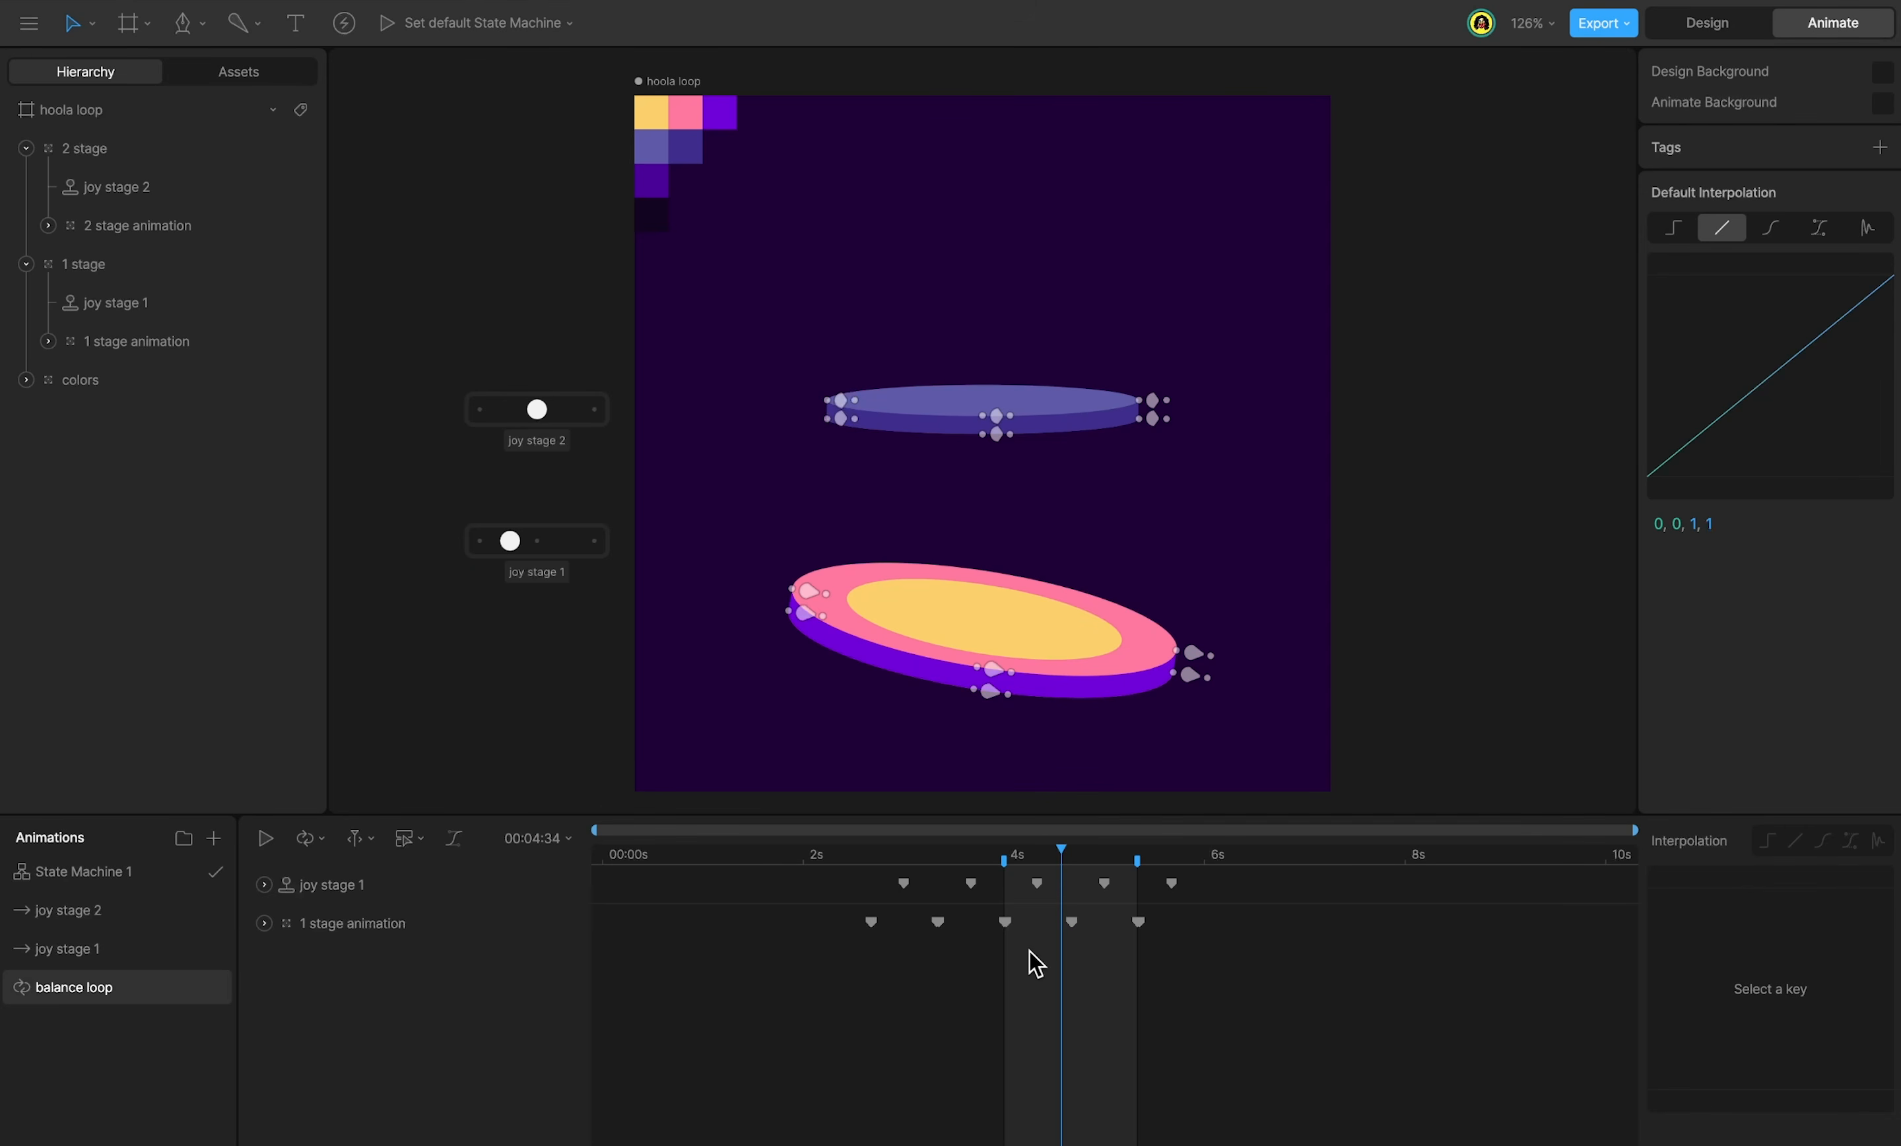
# Preview the balance loop animation and key the X handle of joy stage 2 at 00:04:00.
pyautogui.press('space')
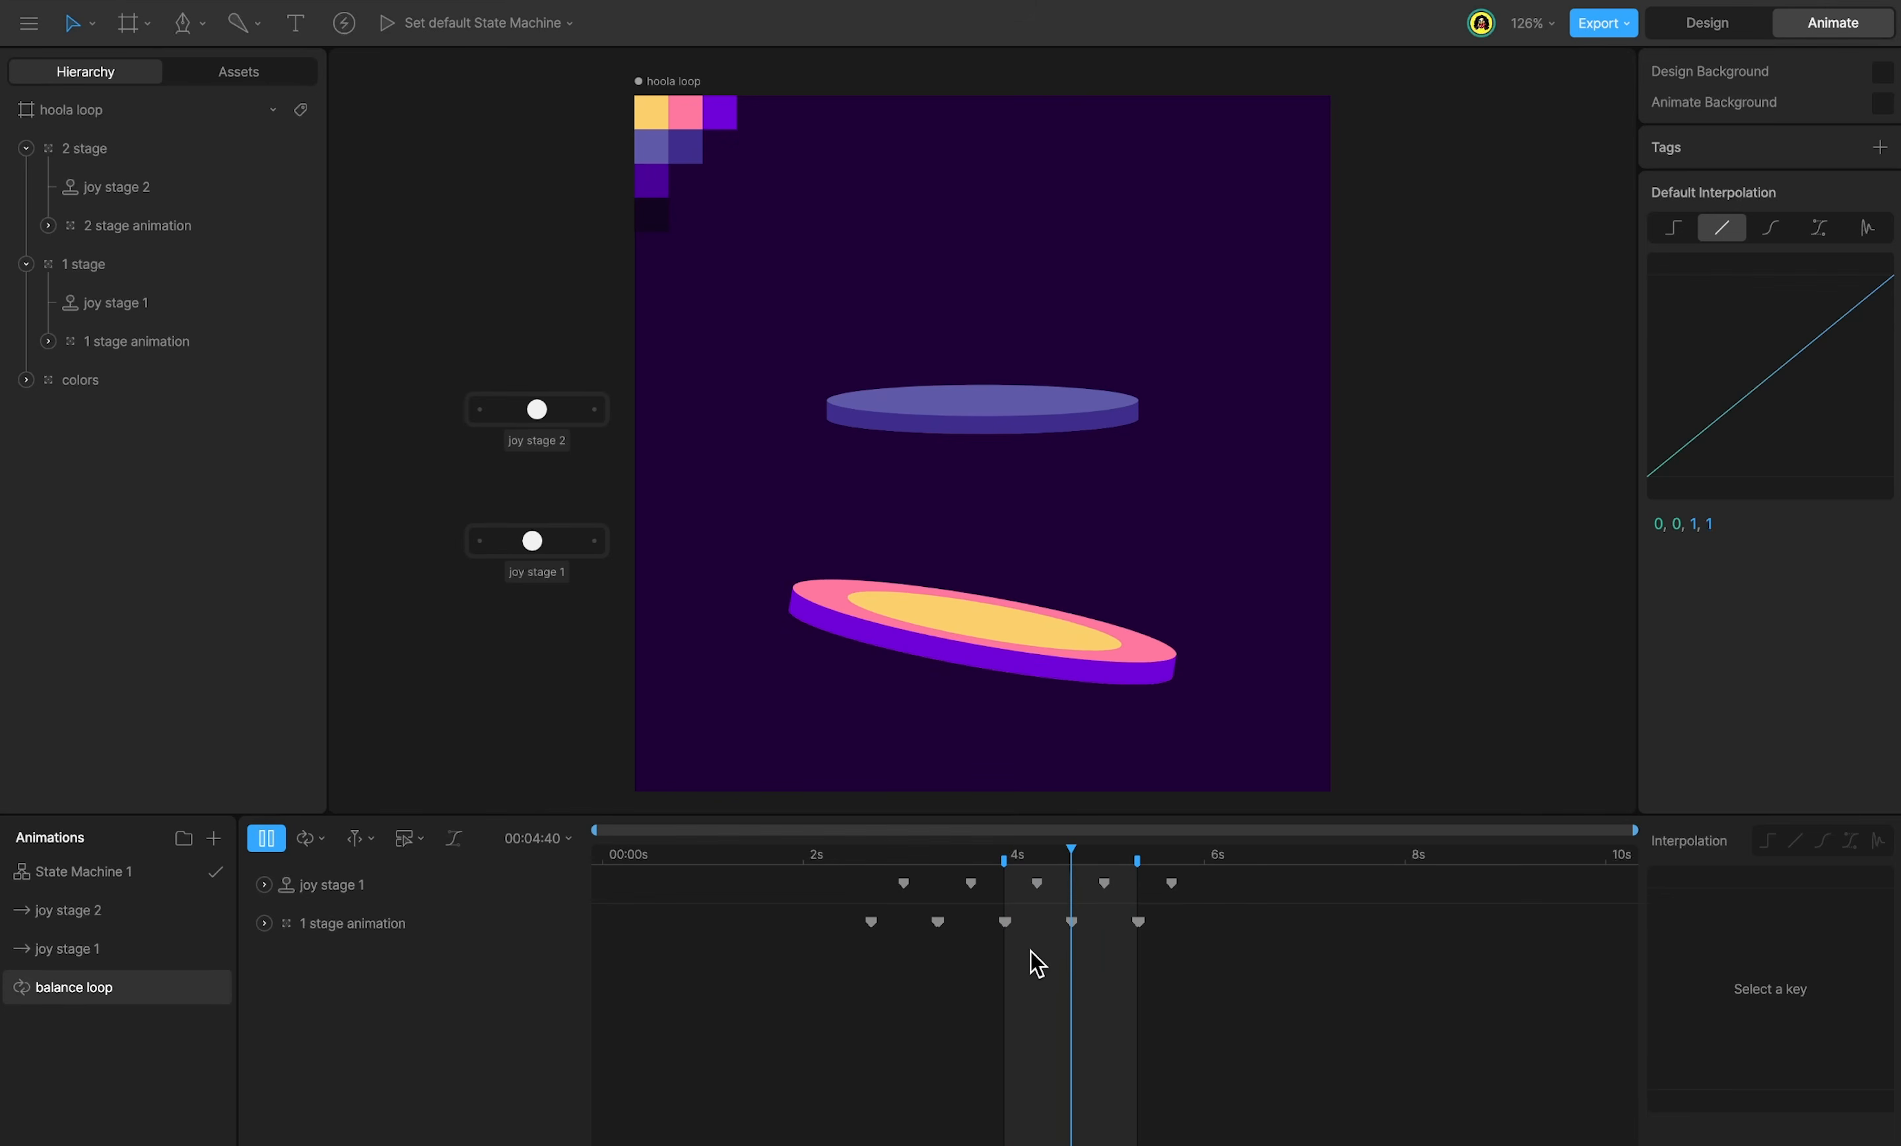
pyautogui.press('space')
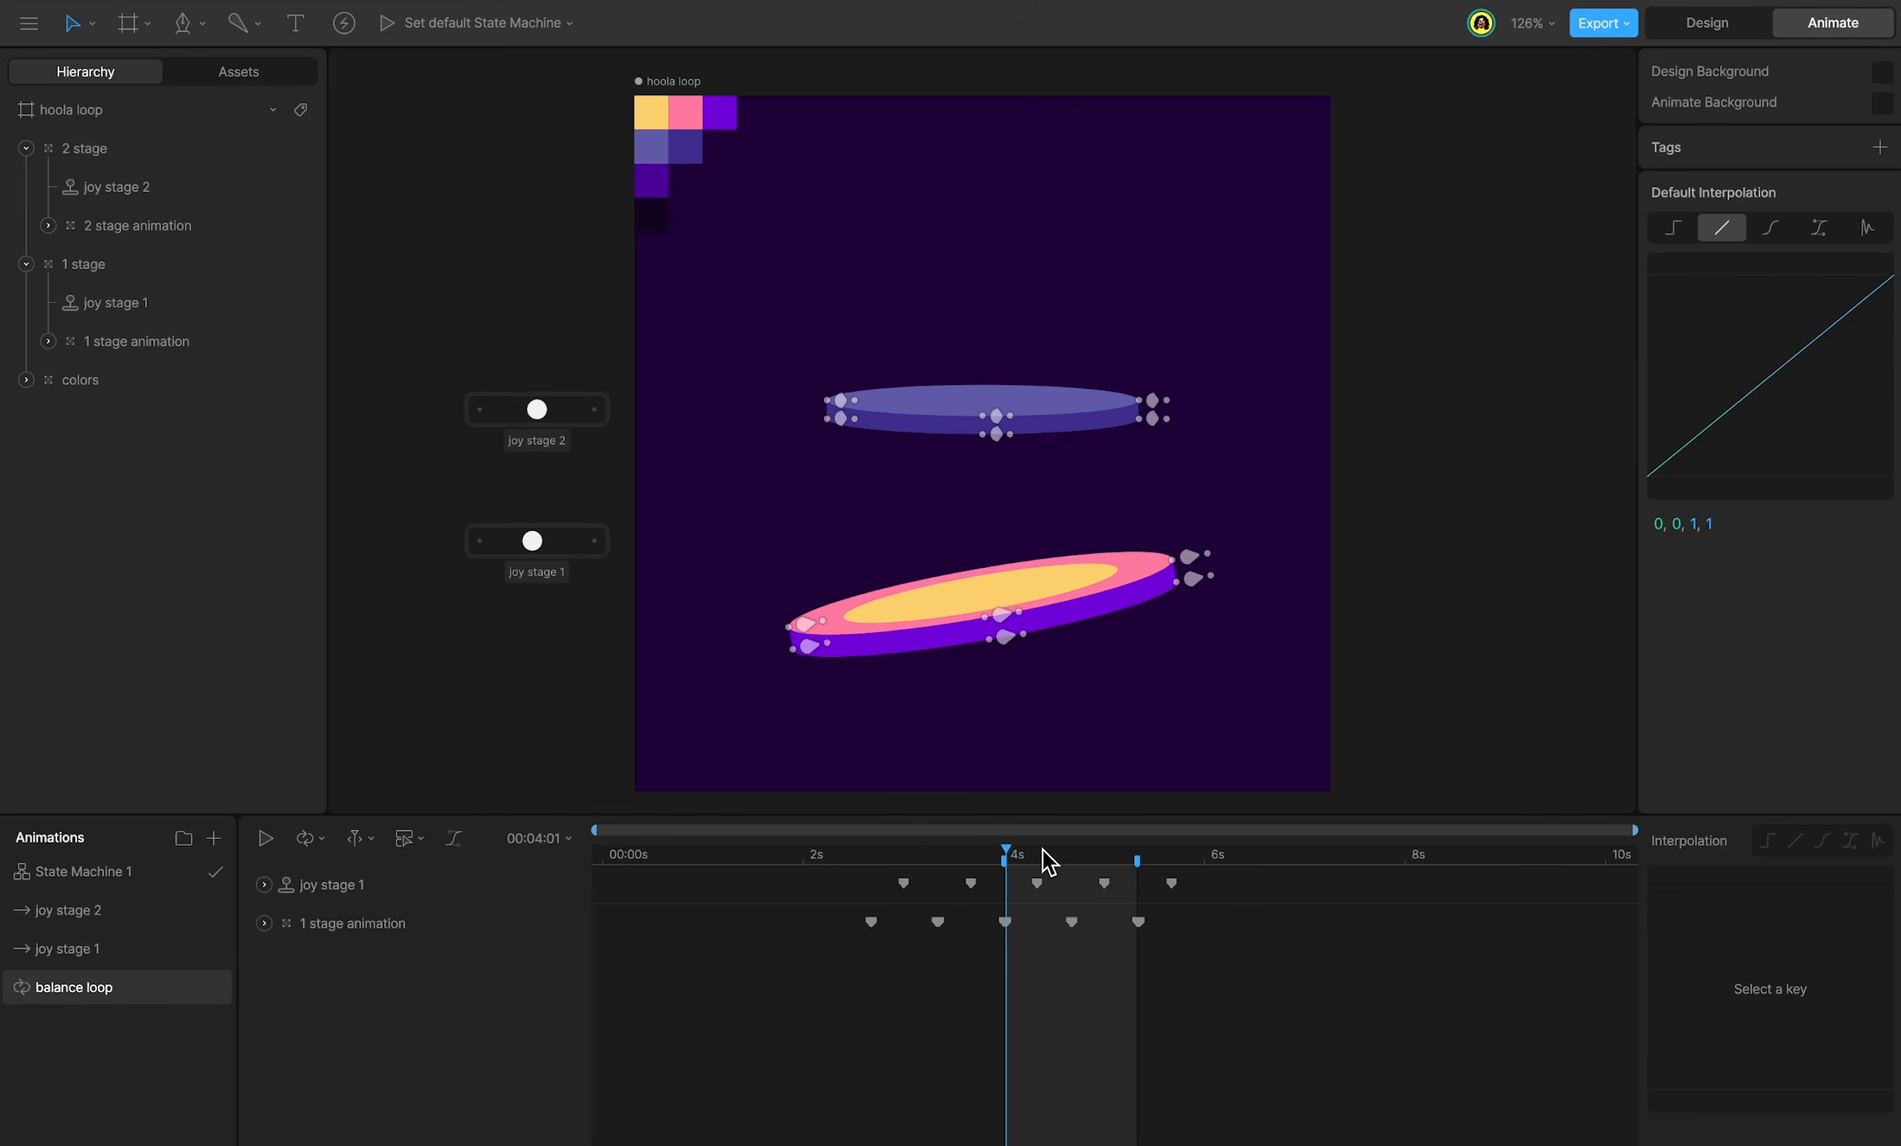
pyautogui.click(1004, 857)
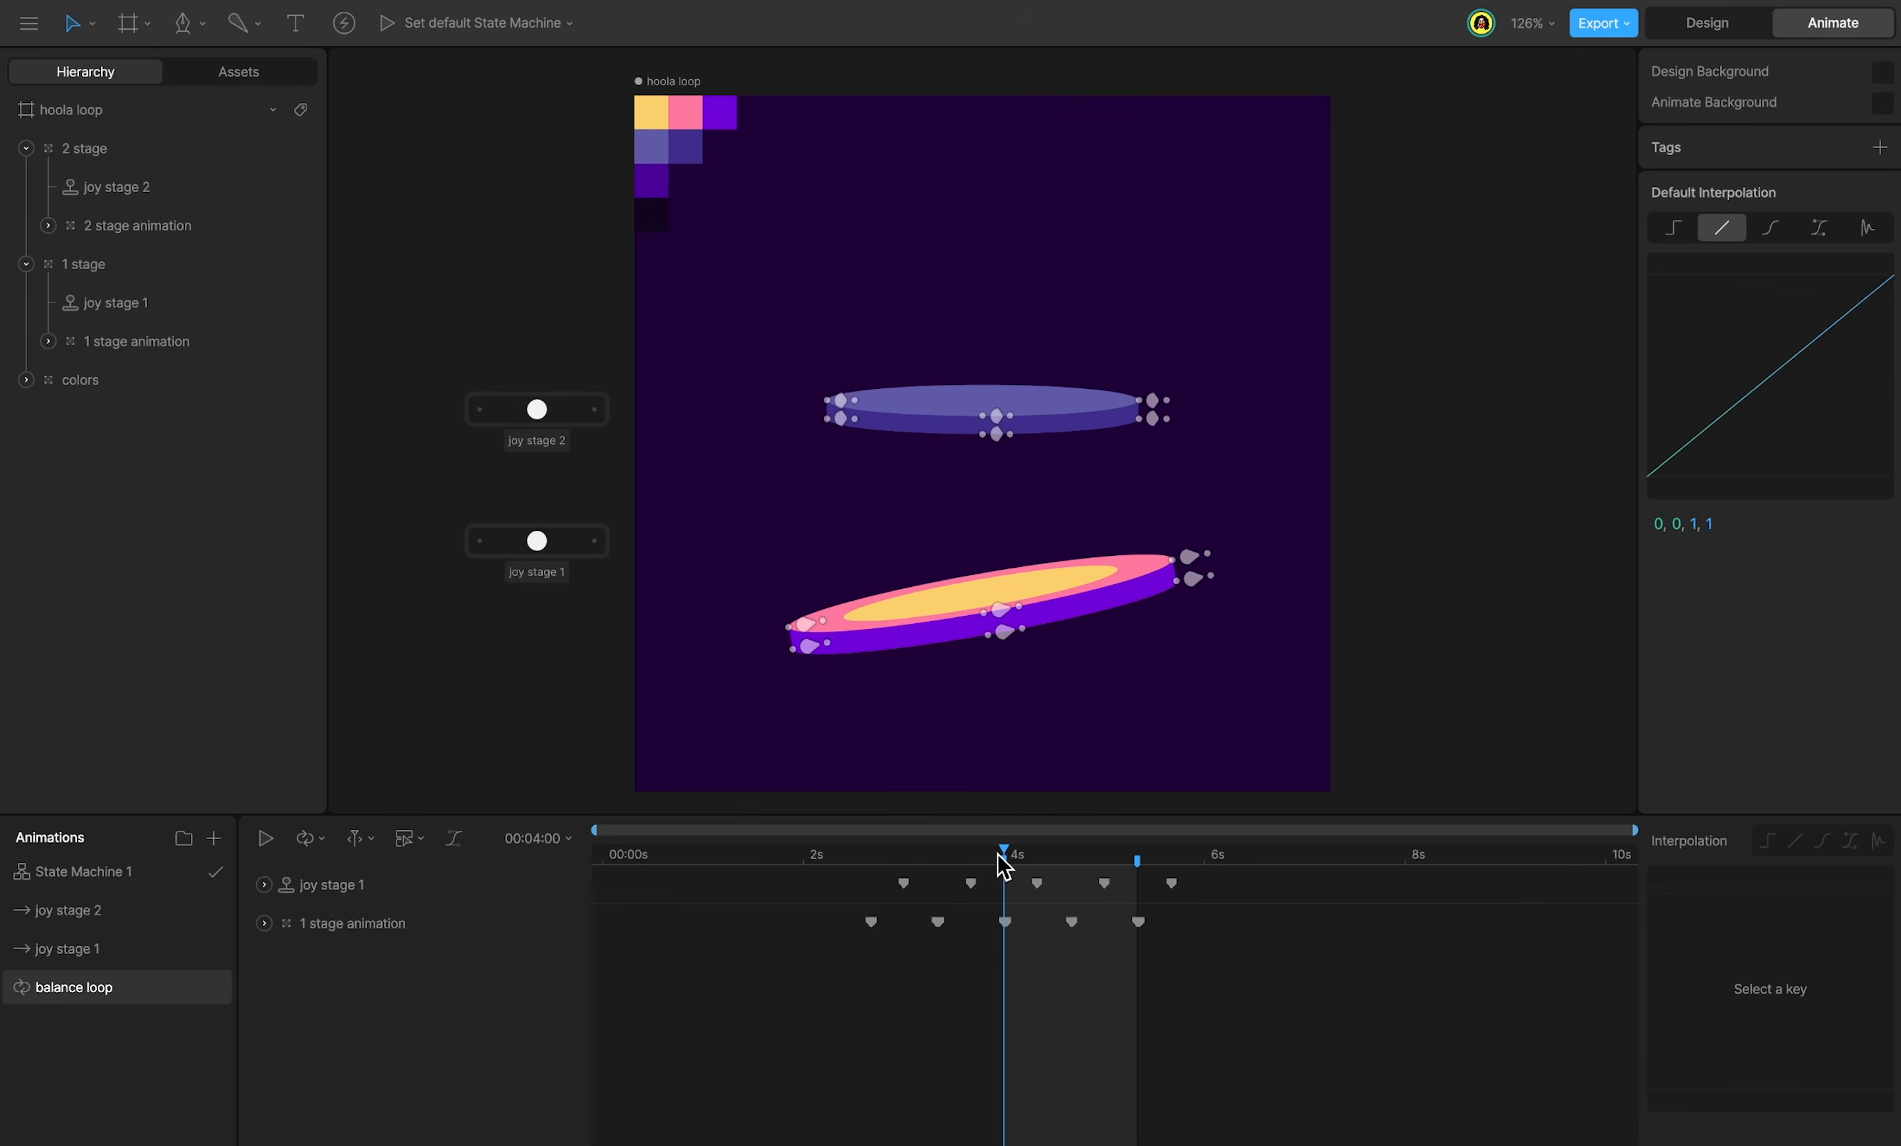
pyautogui.click(555, 418)
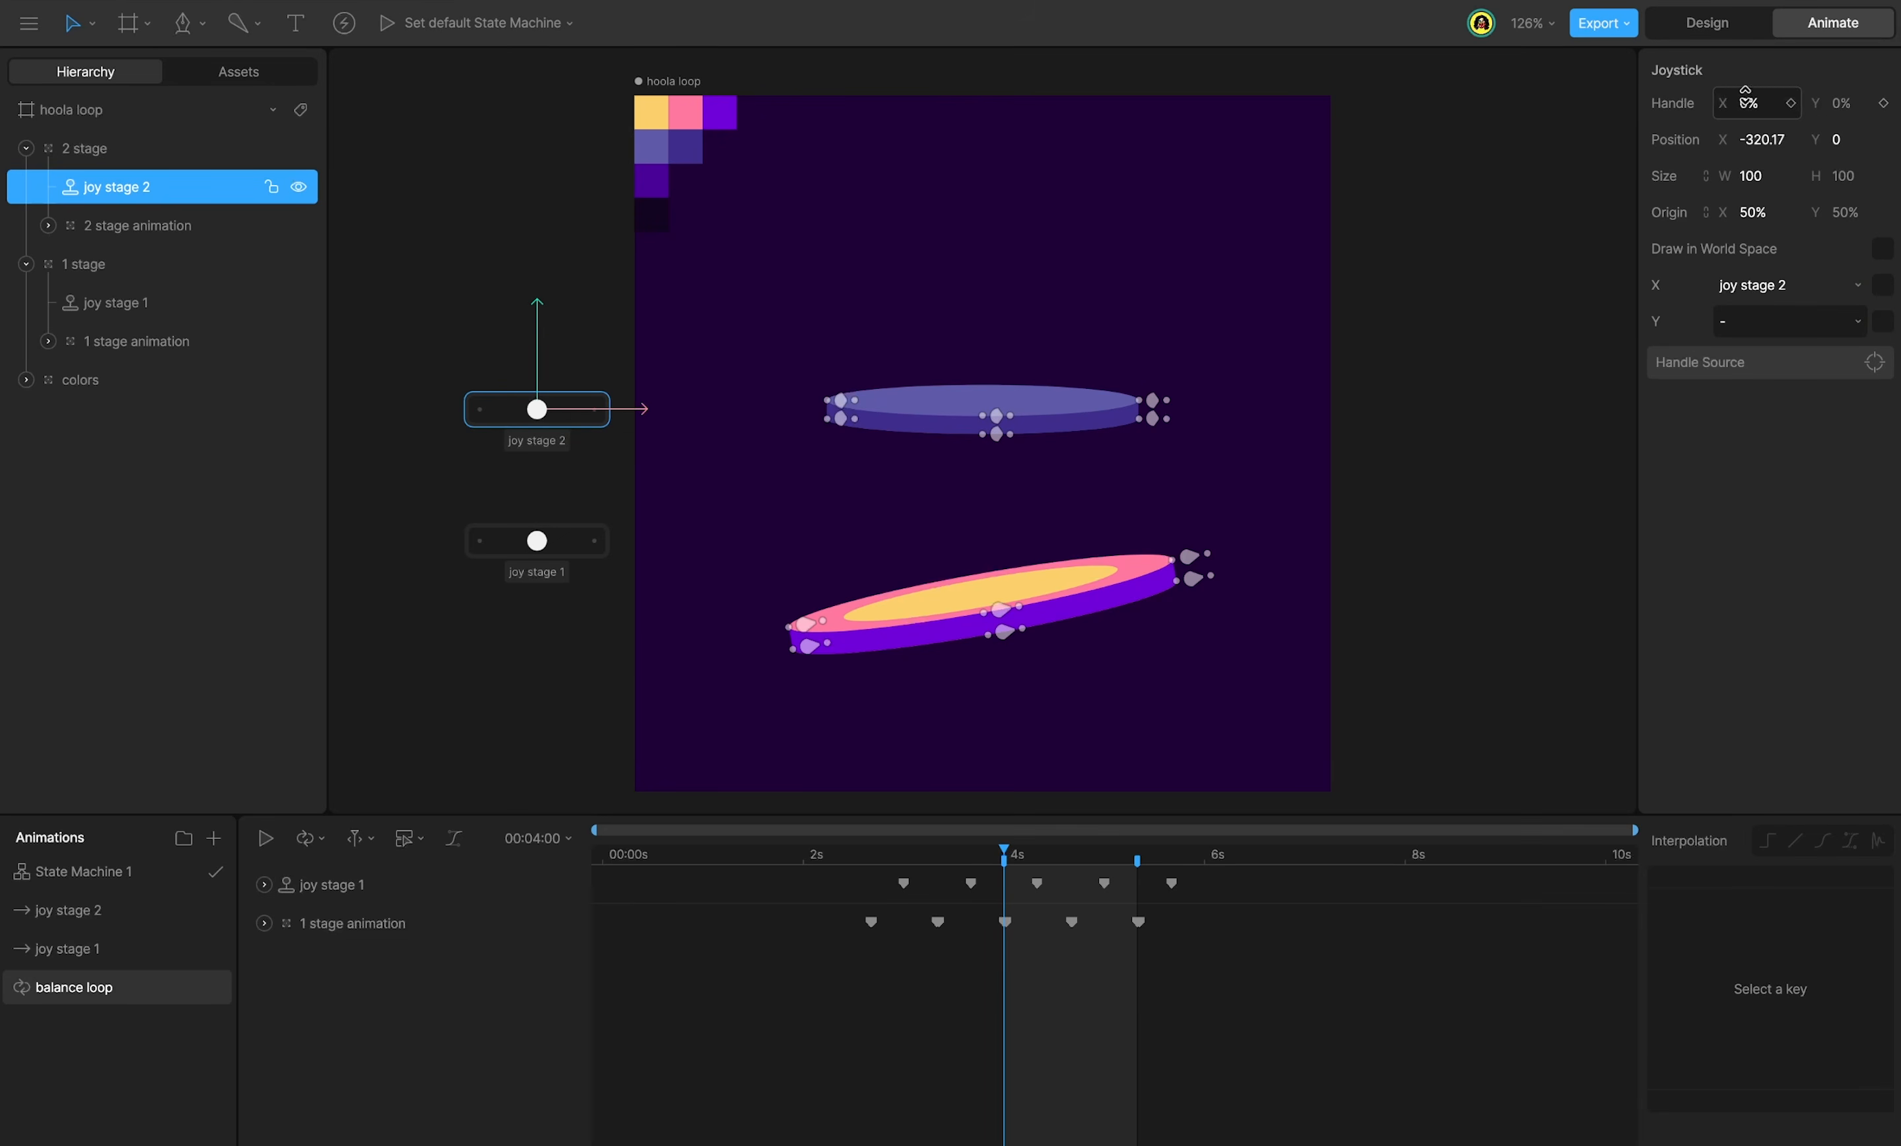
pyautogui.click(1790, 104)
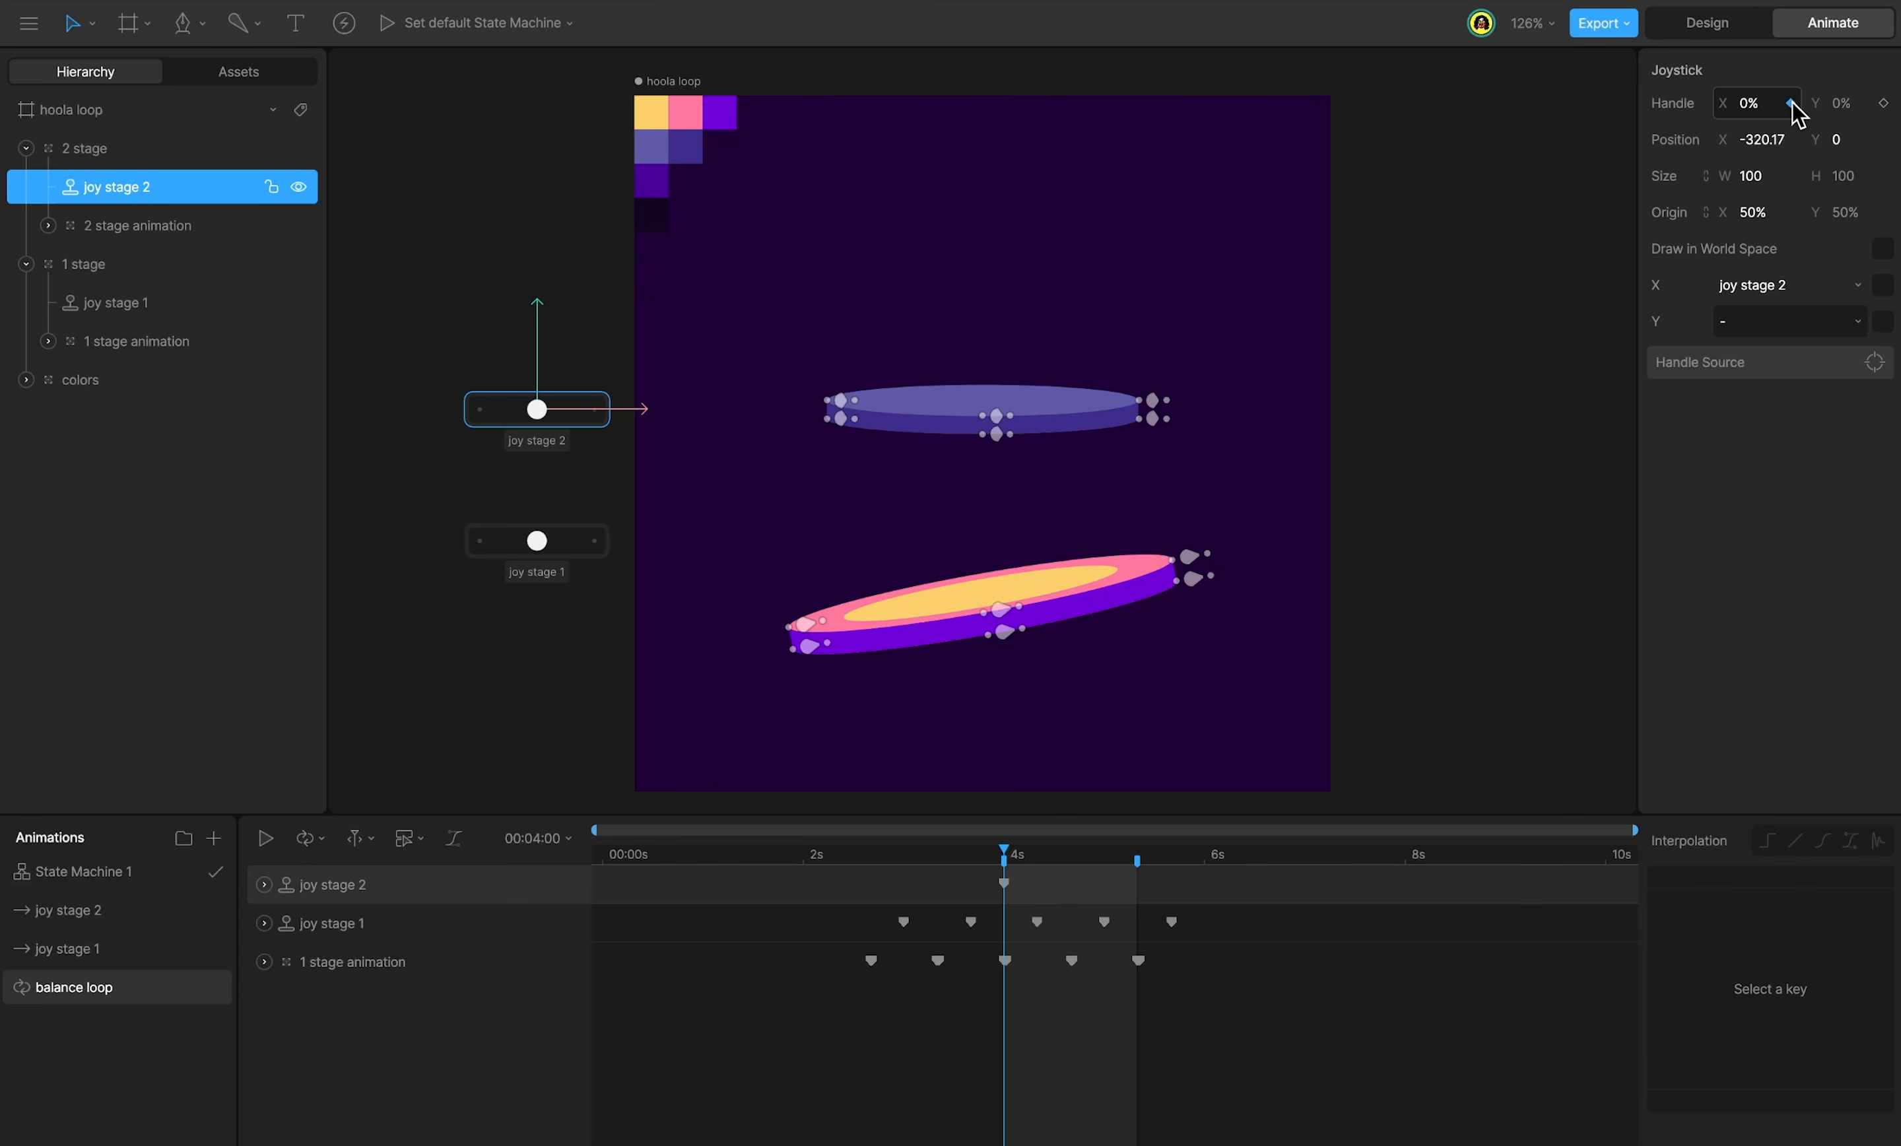
# Key the Y position and rotation of the 2 stage animation group at 00:04:00.
pyautogui.click(218, 235)
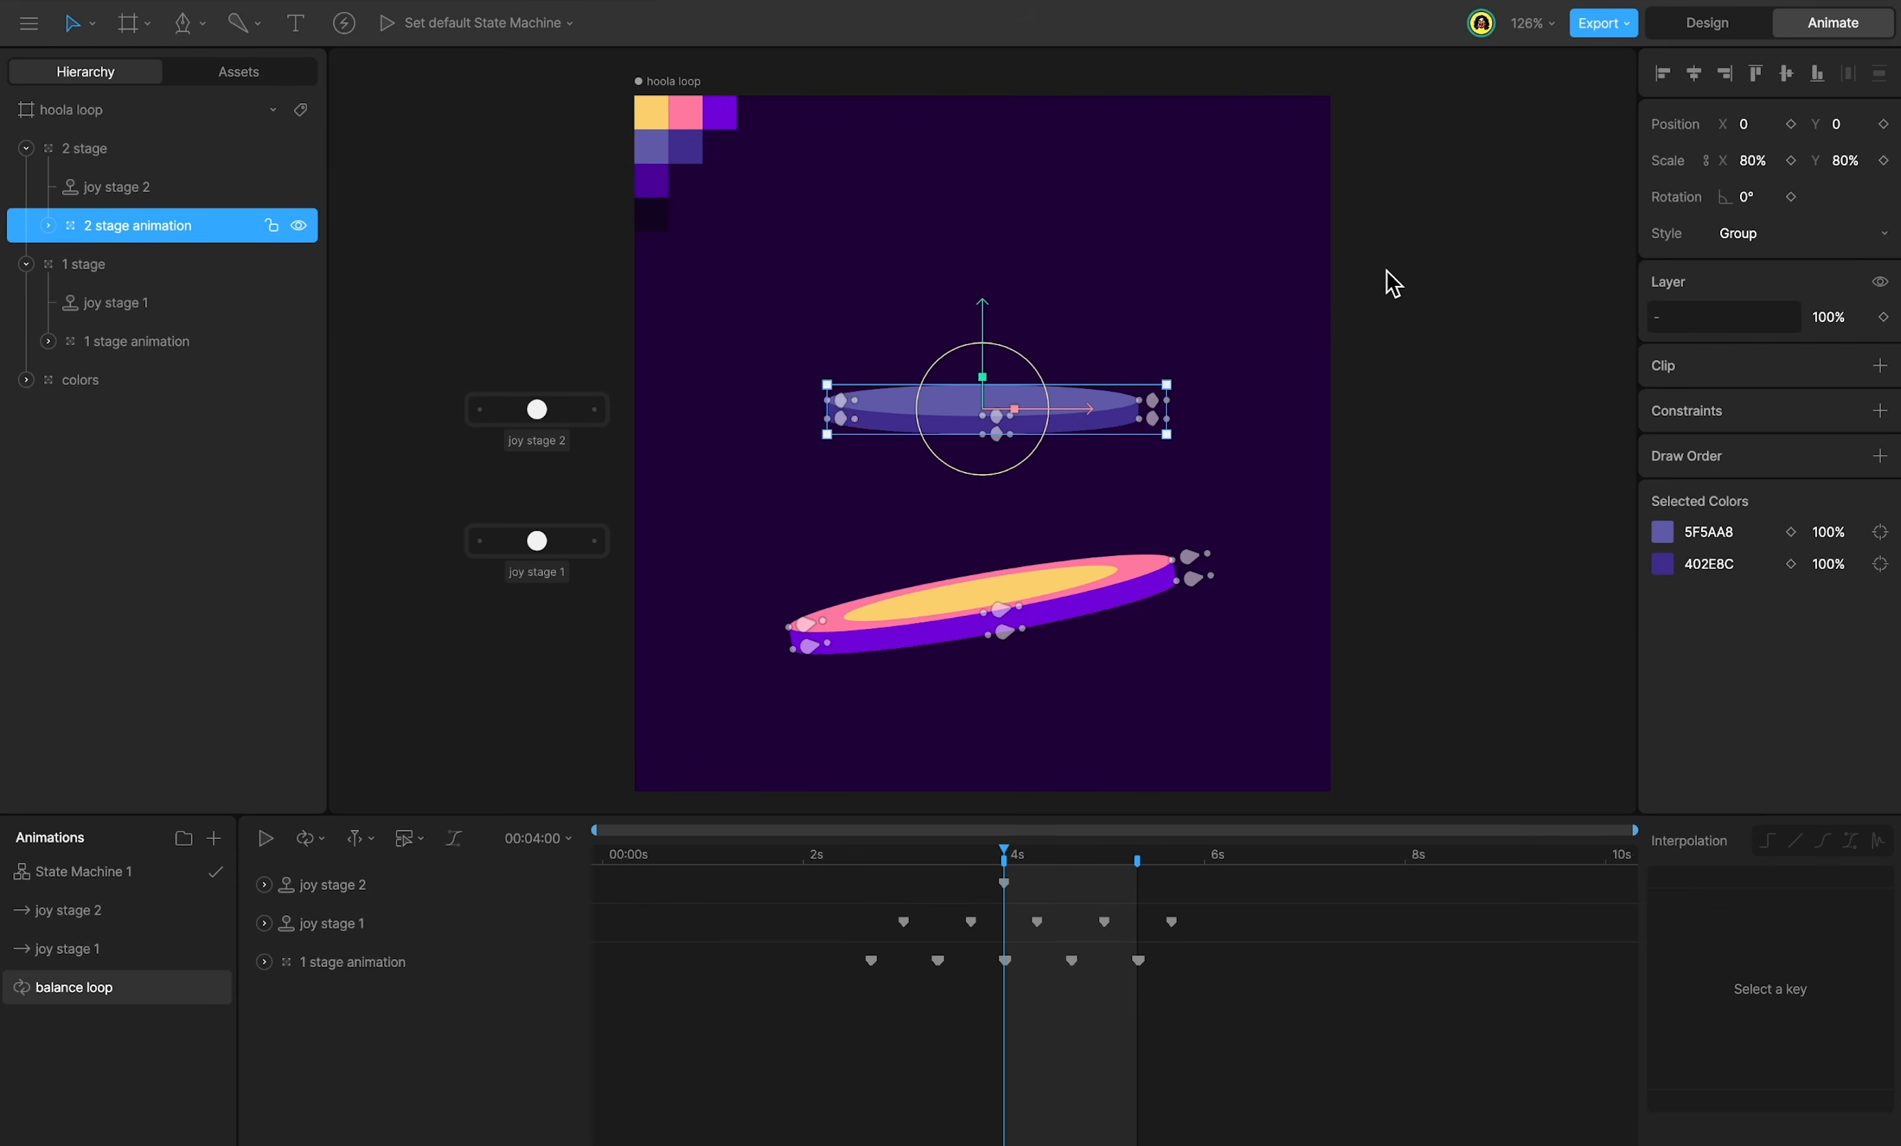
pyautogui.click(1883, 124)
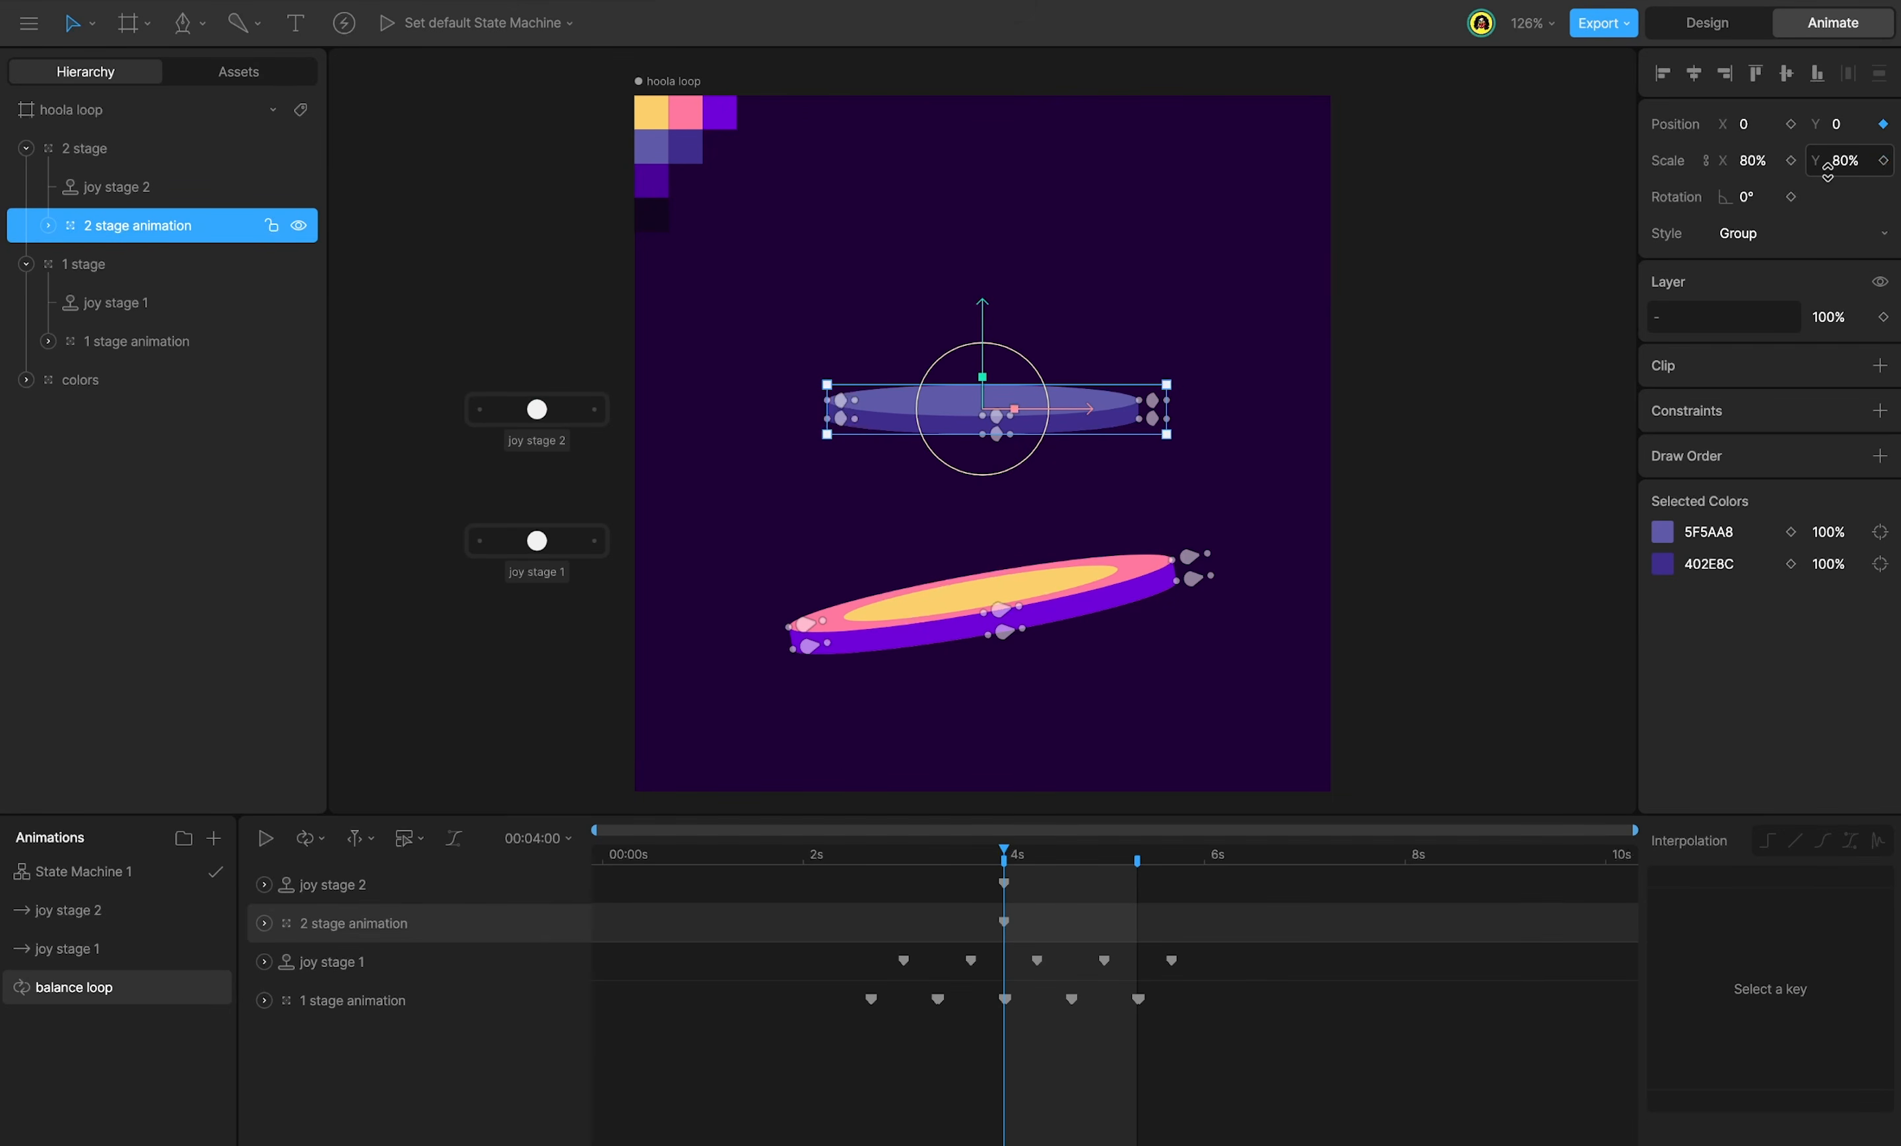
pyautogui.click(1791, 197)
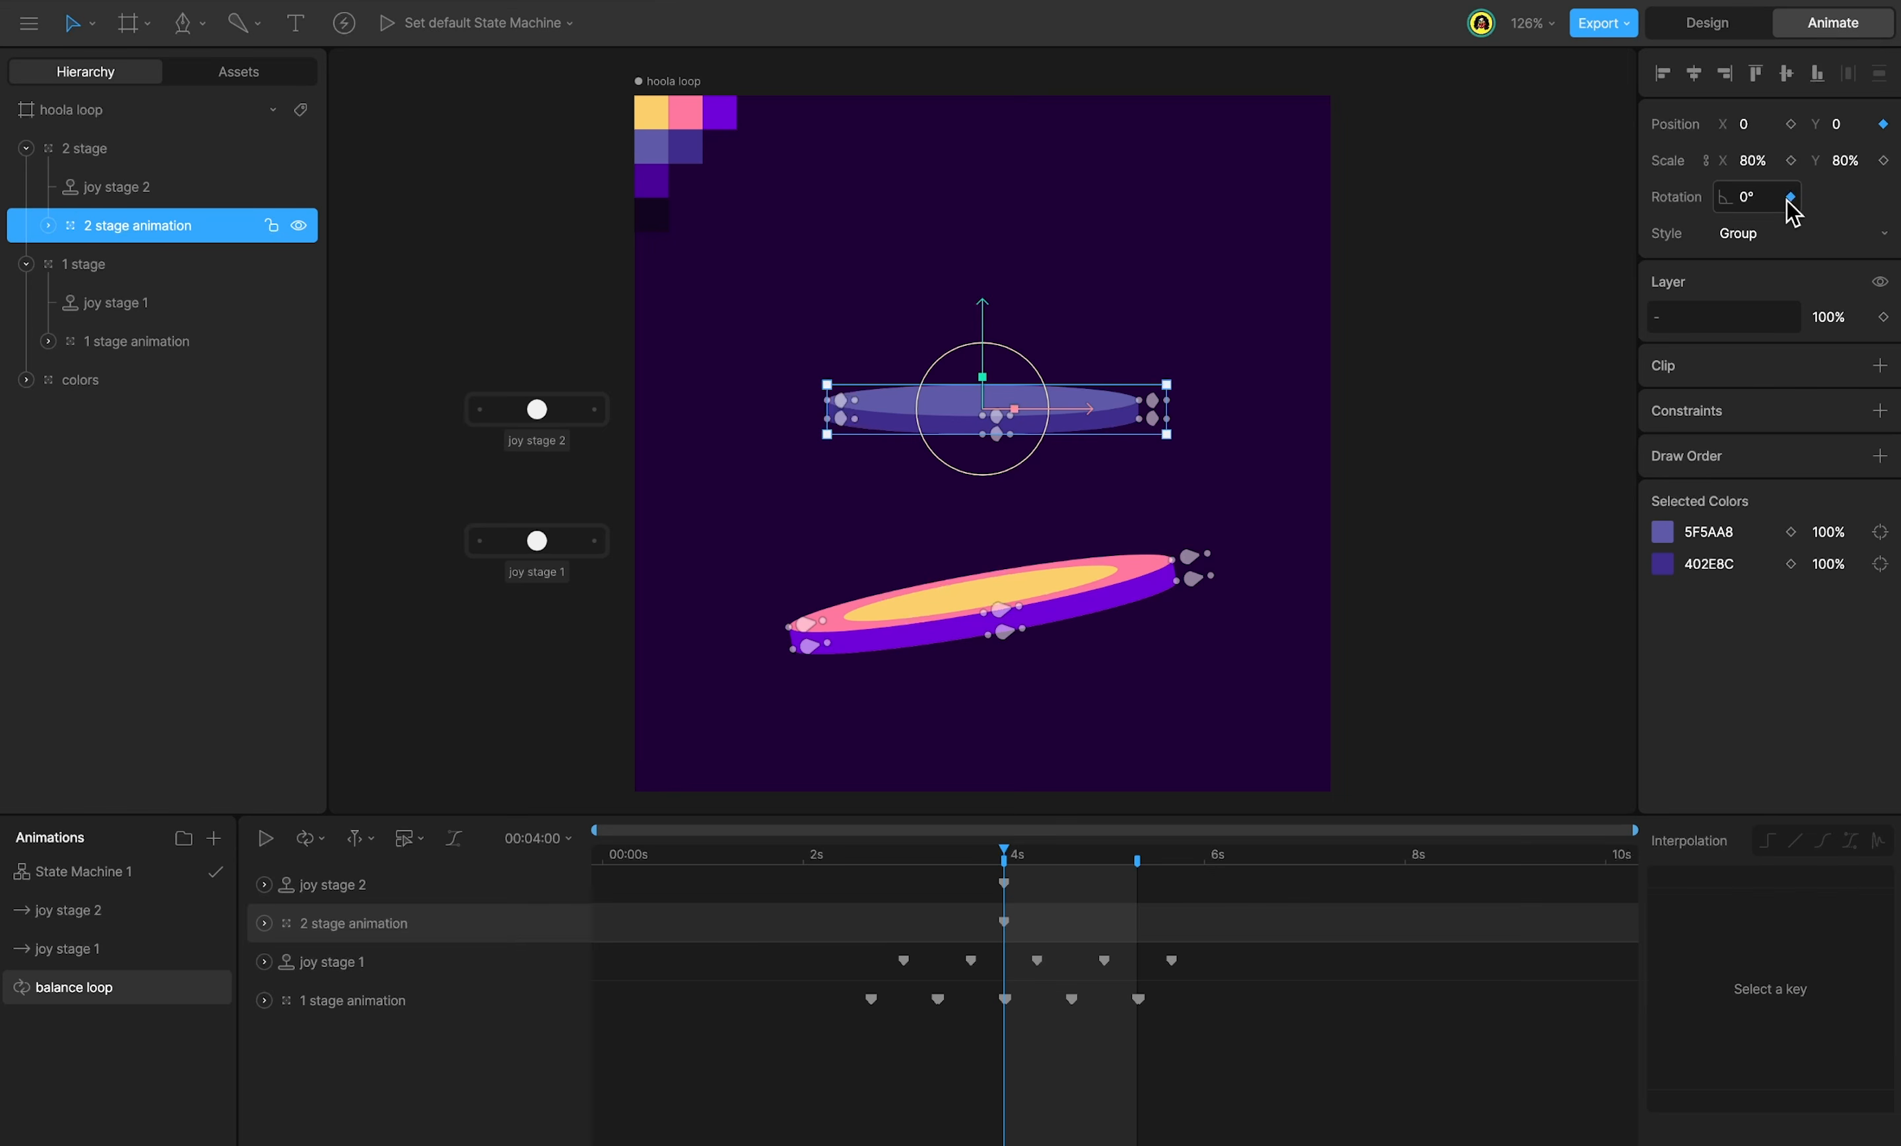
# Copy the 1 stage animation keys onto 2 stage animation and shift them to line up with the 1 stage animation keys.
pyautogui.click(264, 1000)
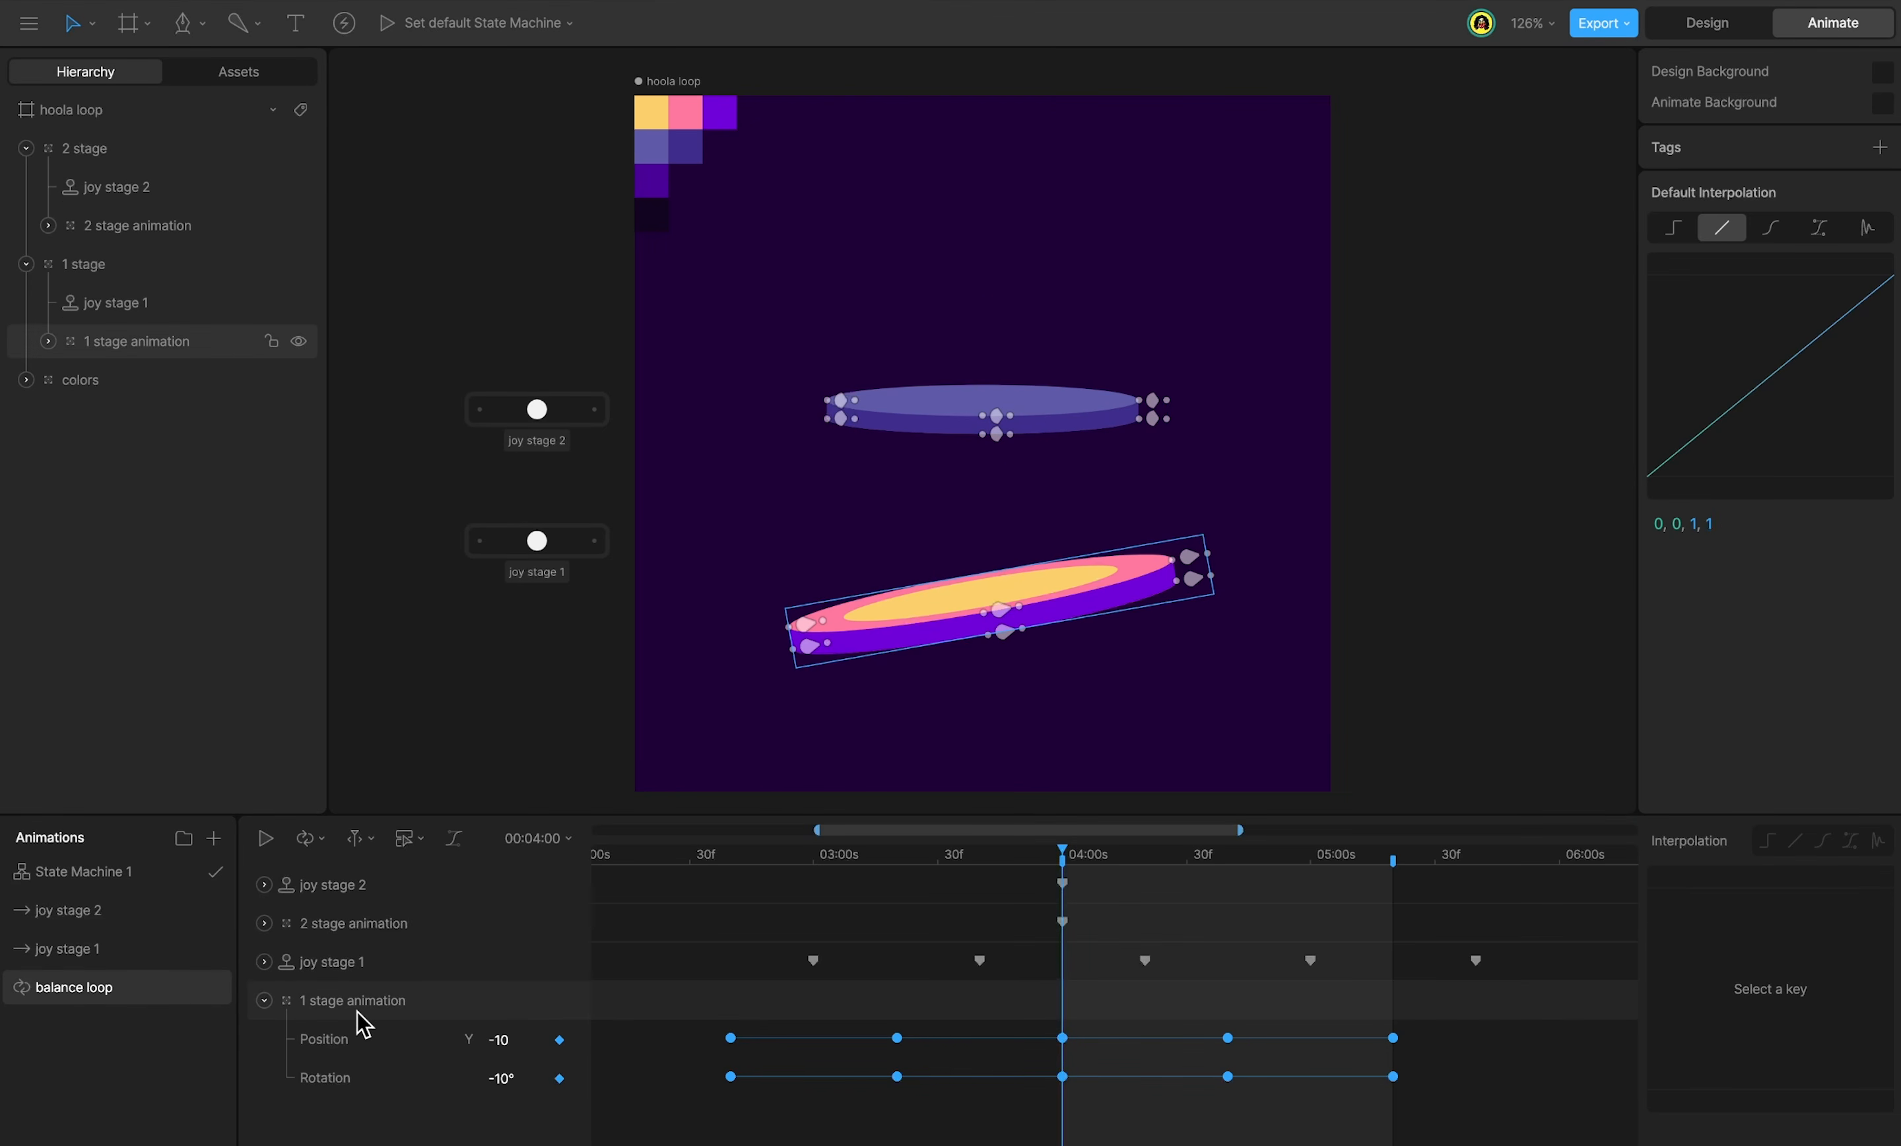
pyautogui.click(357, 1010)
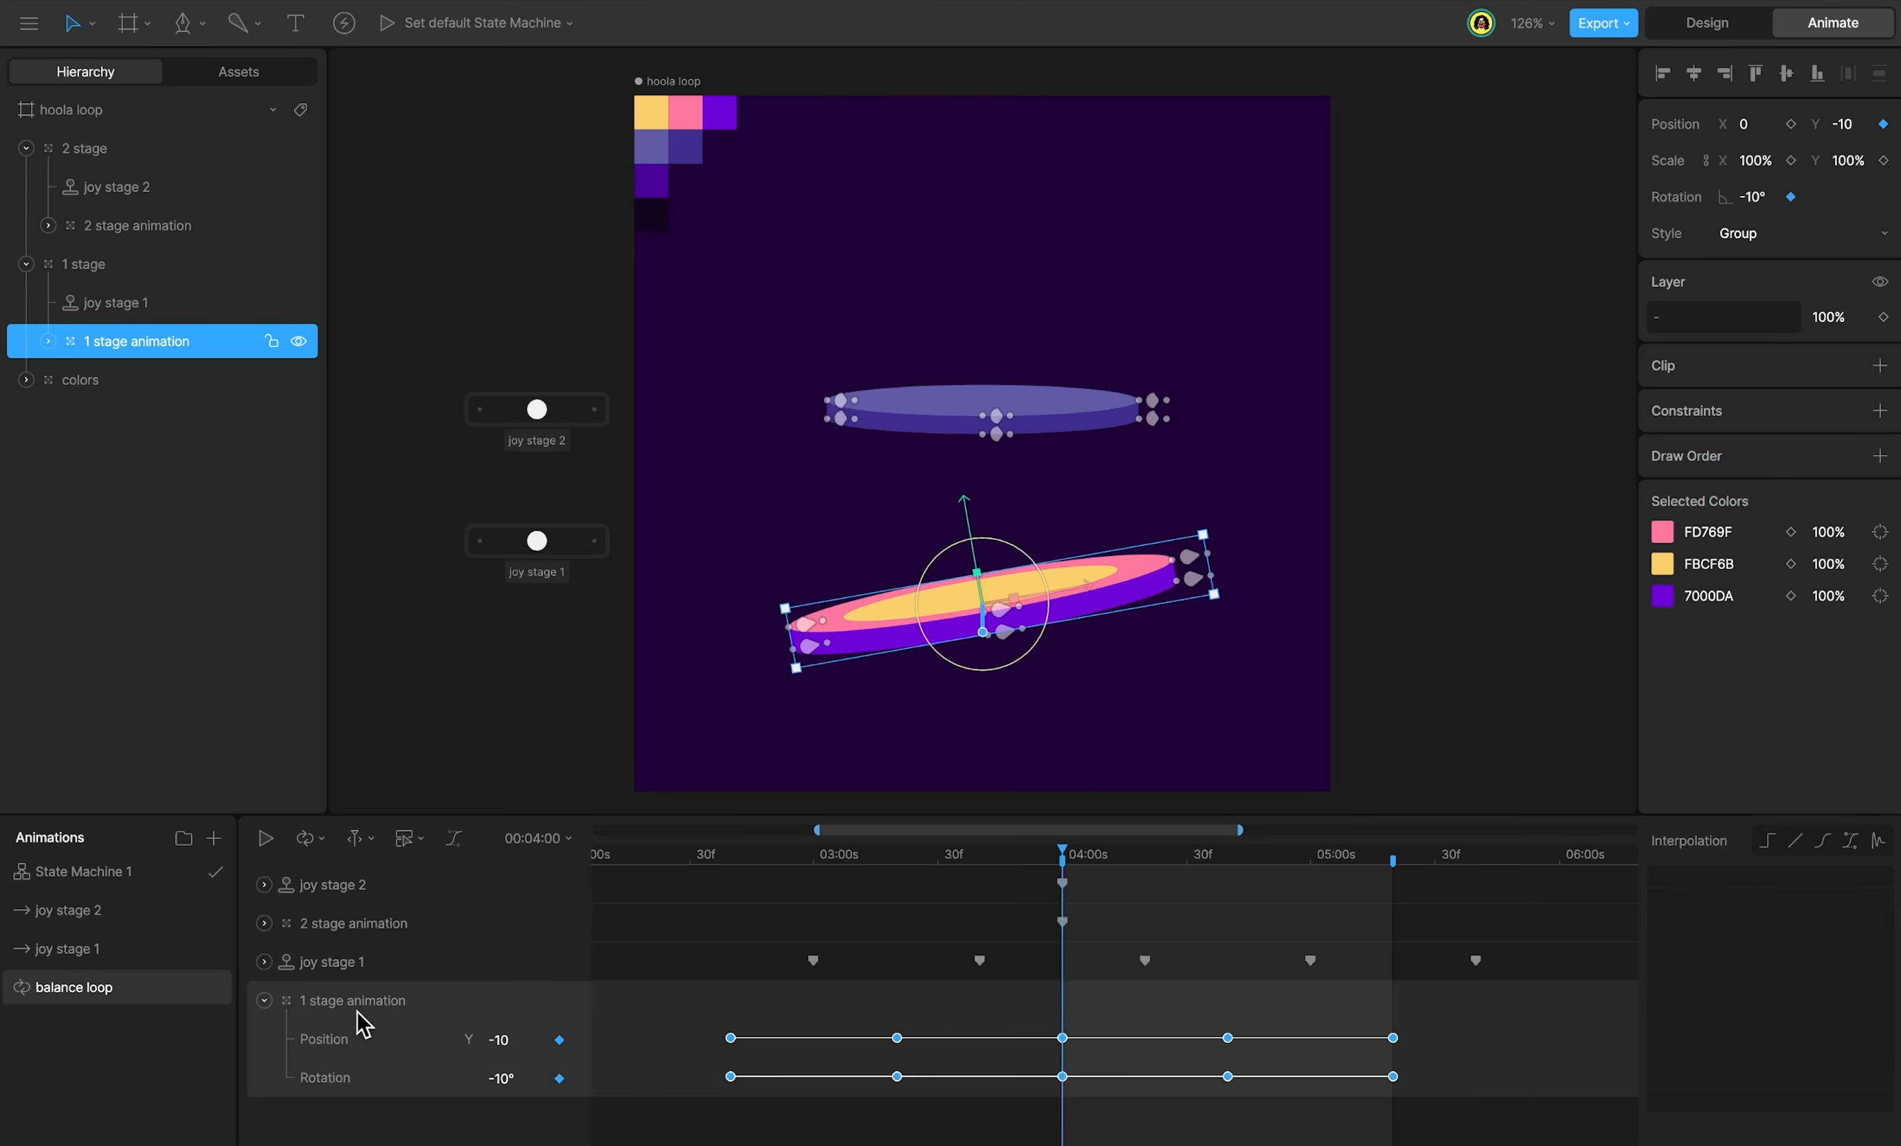
pyautogui.click(368, 925)
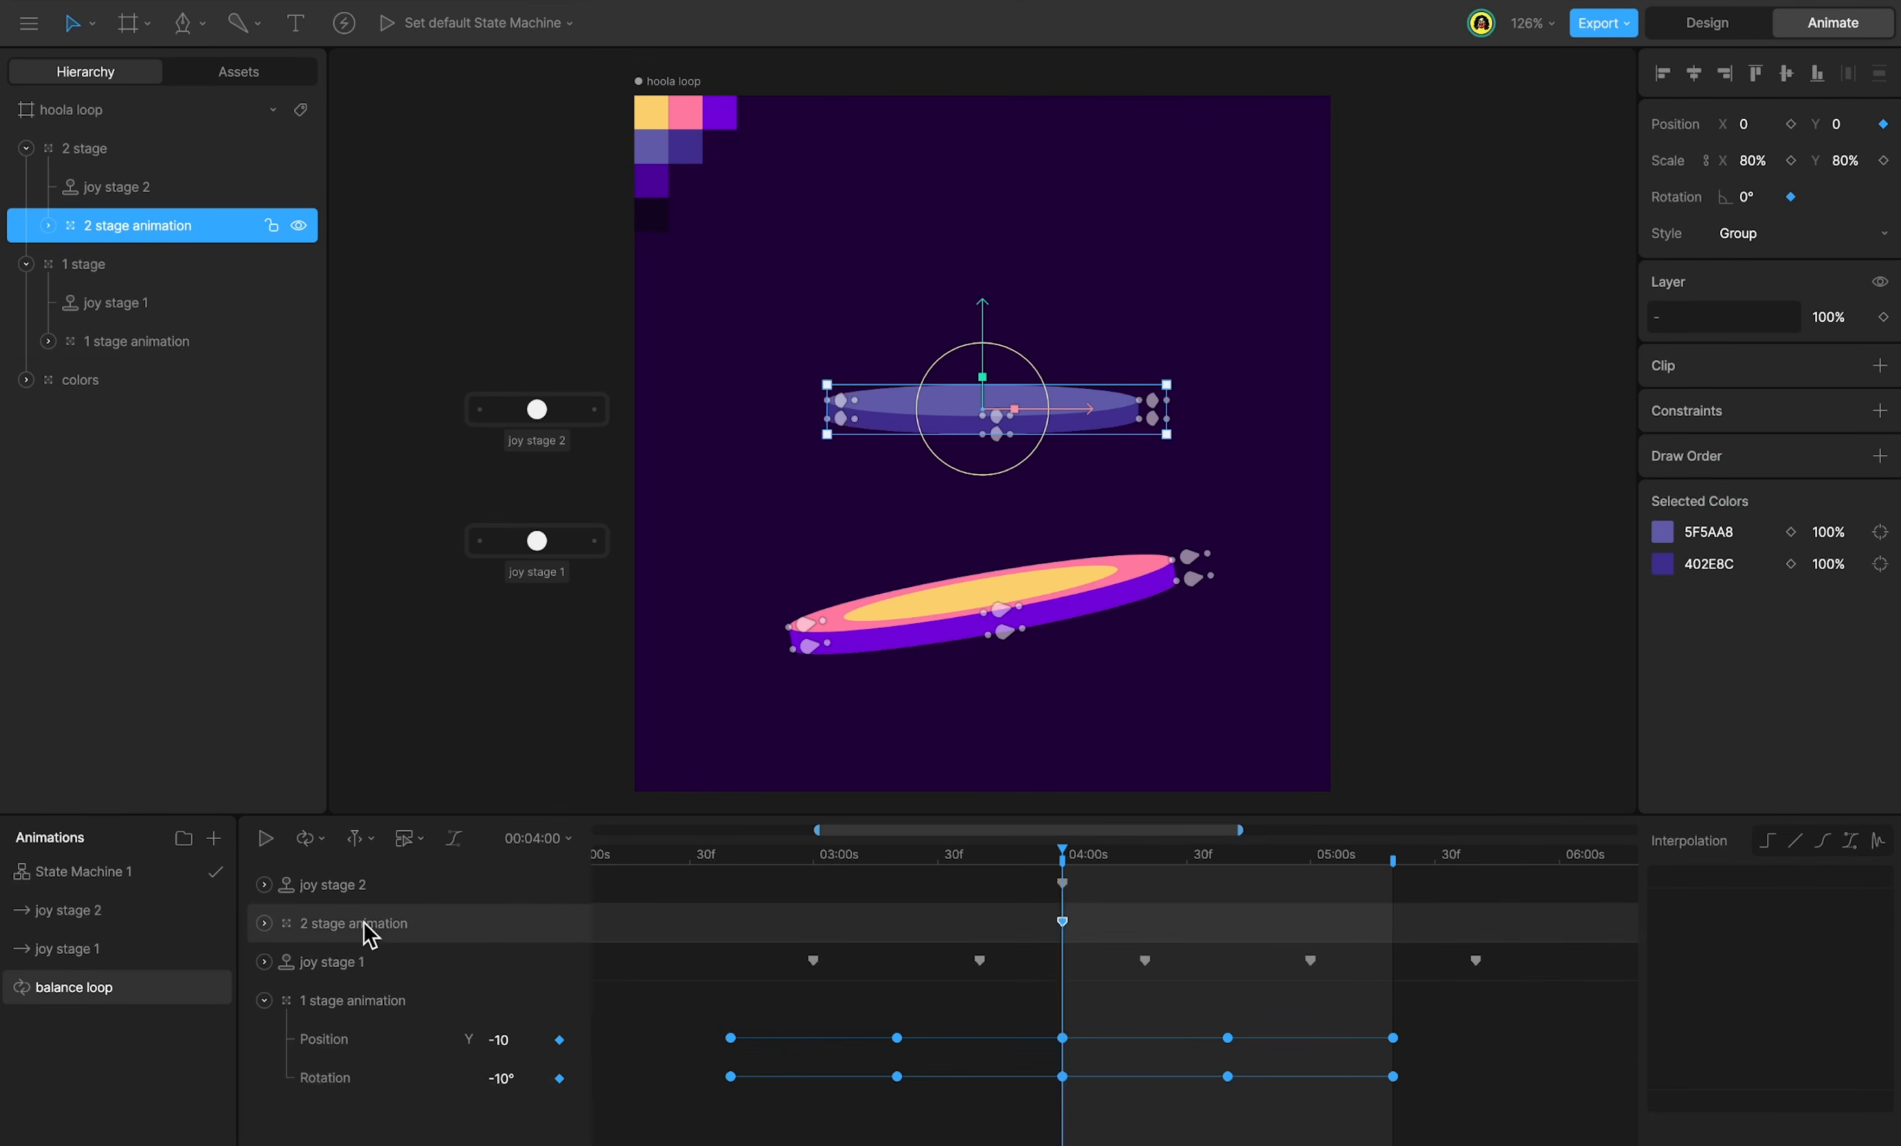
pyautogui.hotkey('ctrl', 'v')
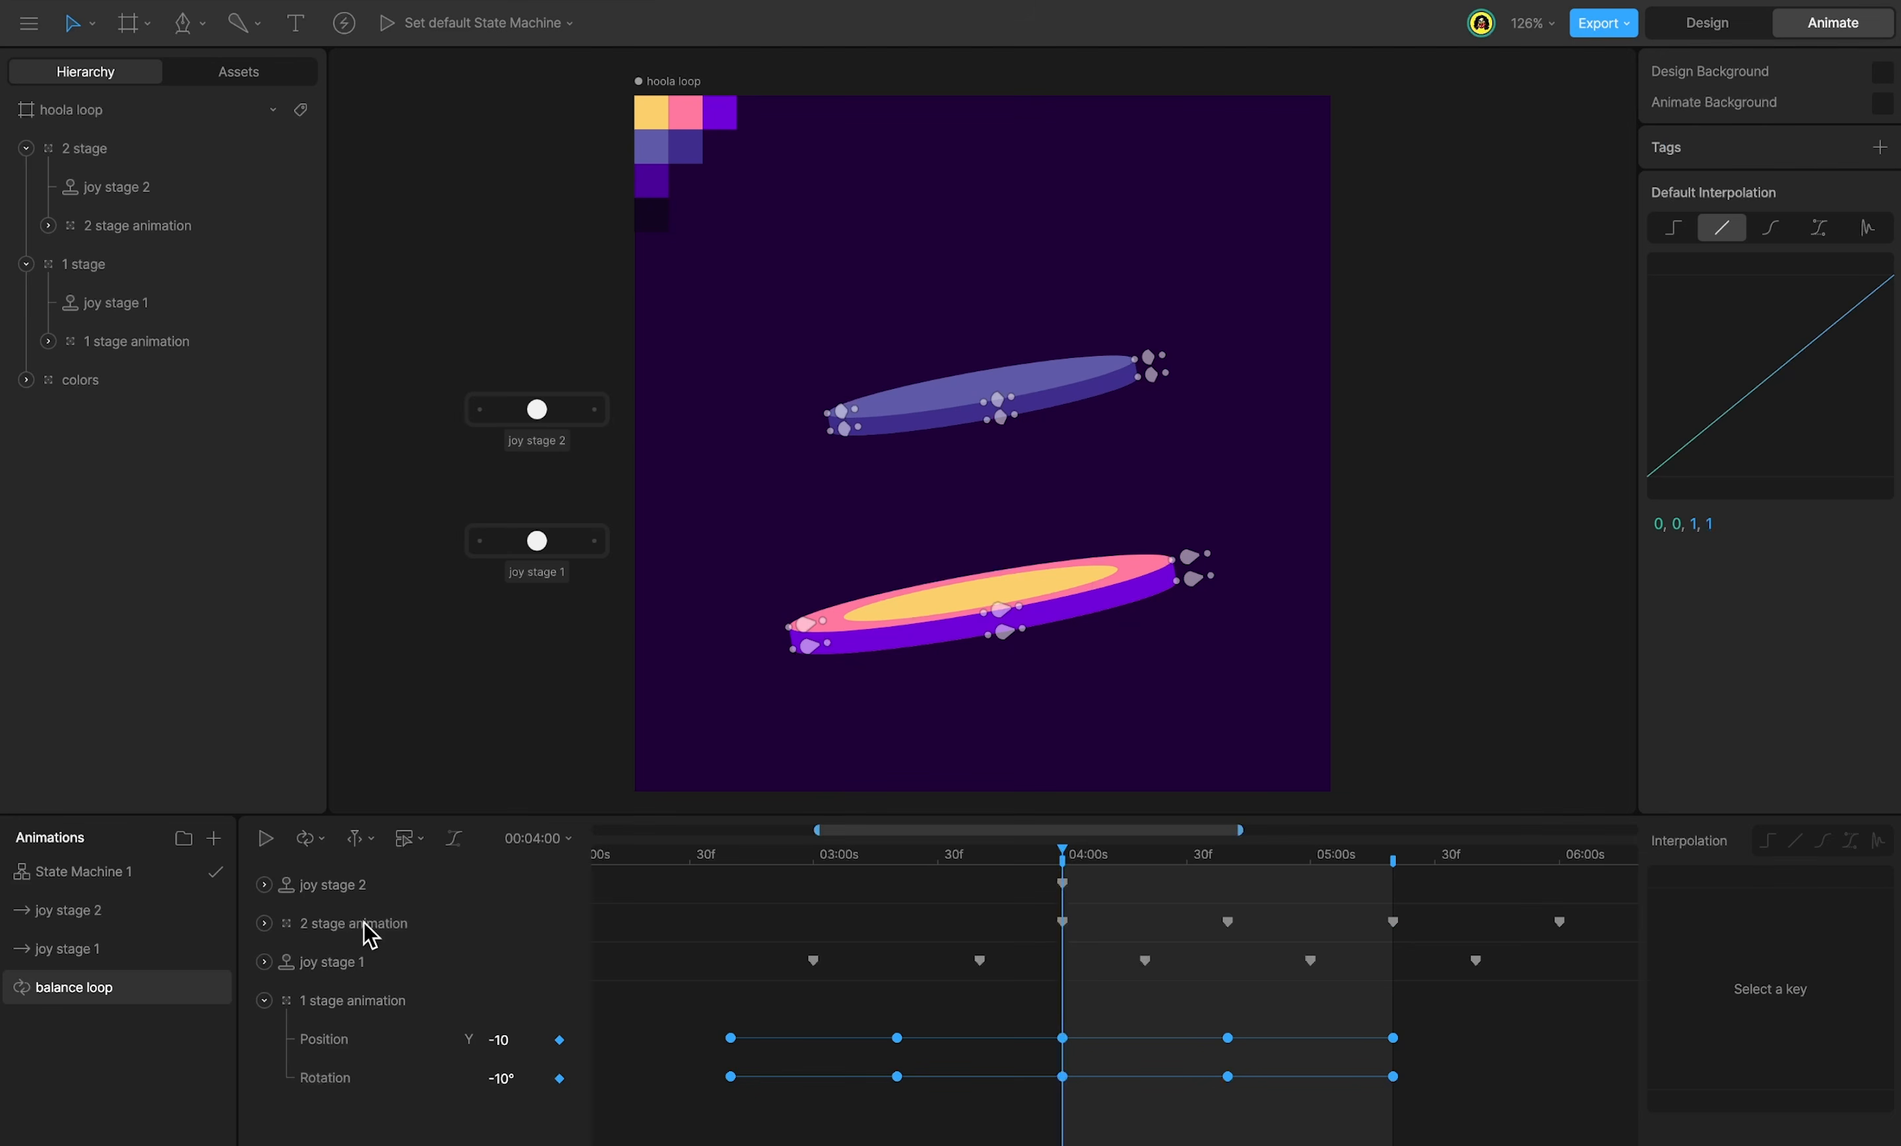
pyautogui.click(368, 931)
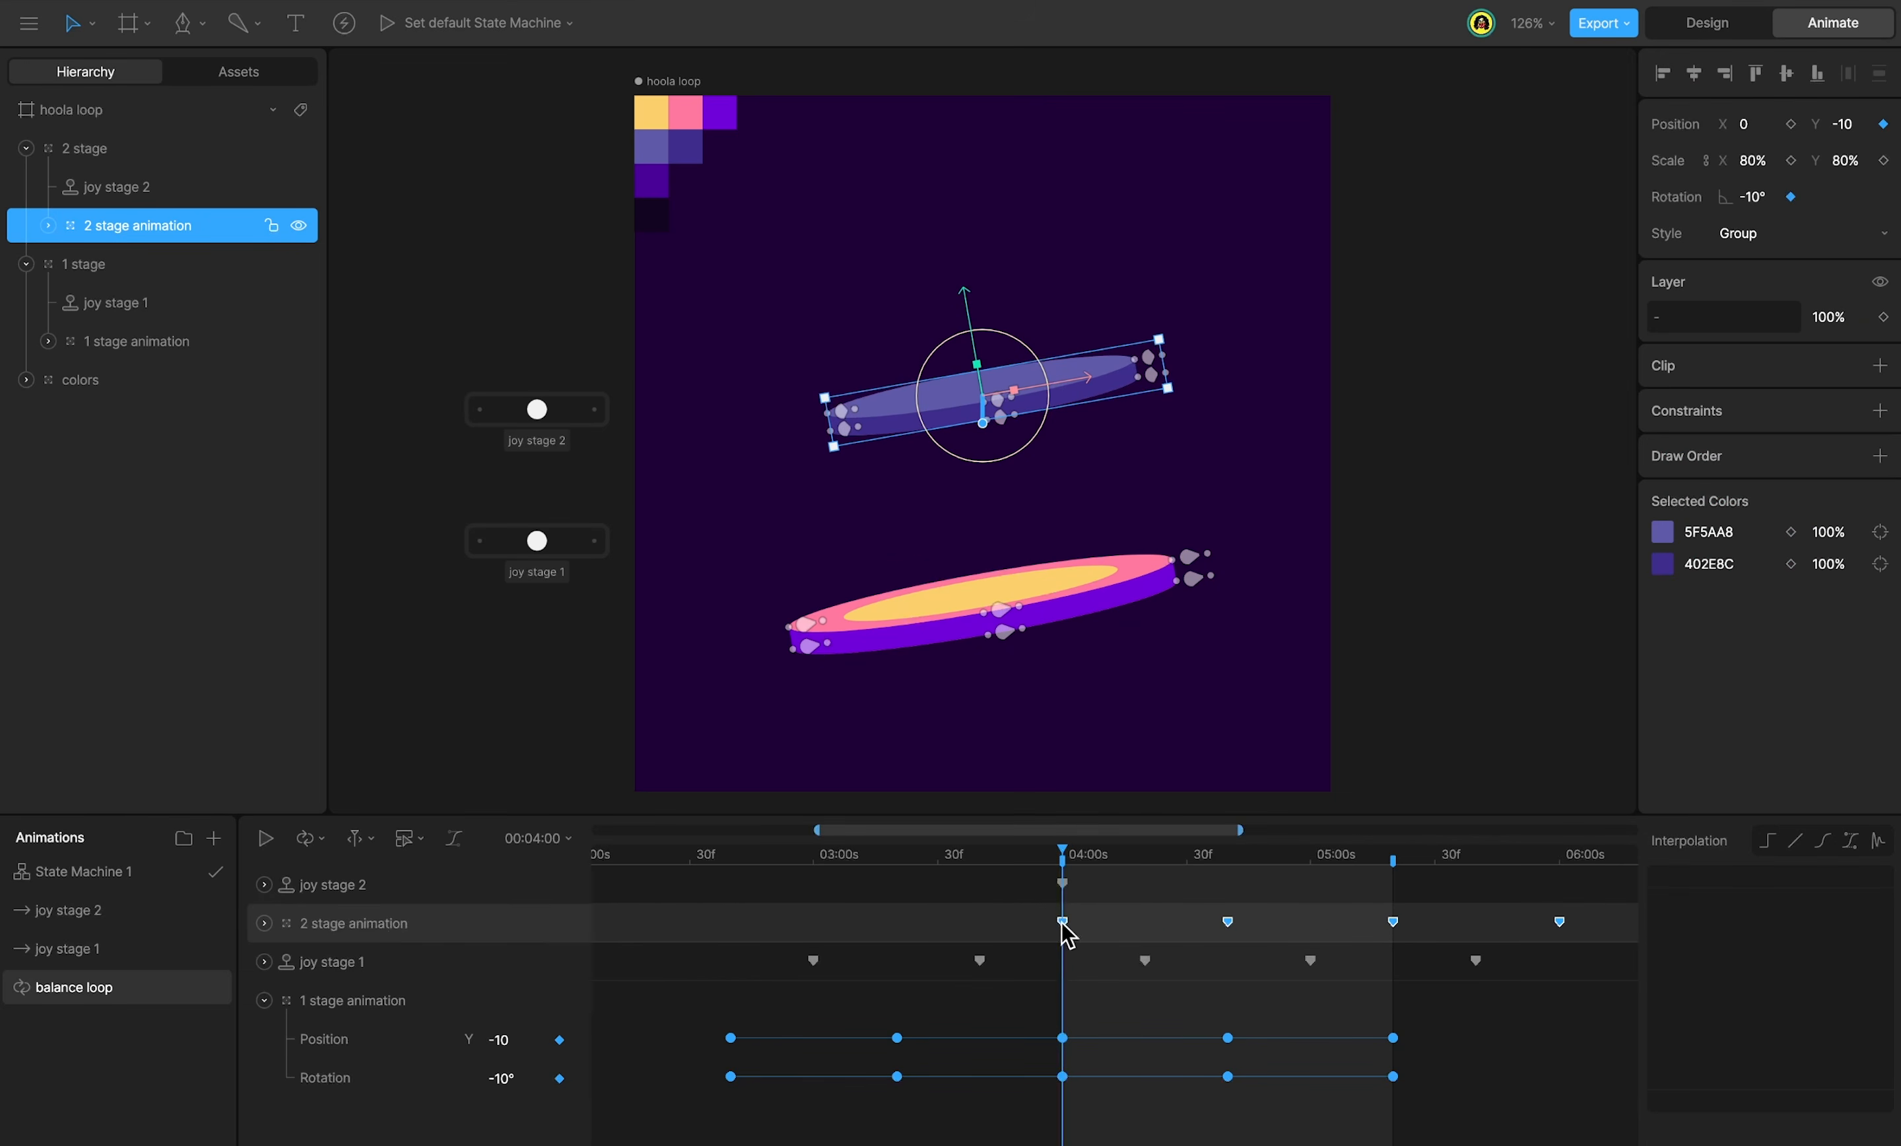
pyautogui.moveTo(1063, 923); pyautogui.dragTo(730, 928)
# Copy the joy stage 1 keys onto joy stage 2, line them up with the joy stage 1 keys and play the loop.
pyautogui.click(381, 967)
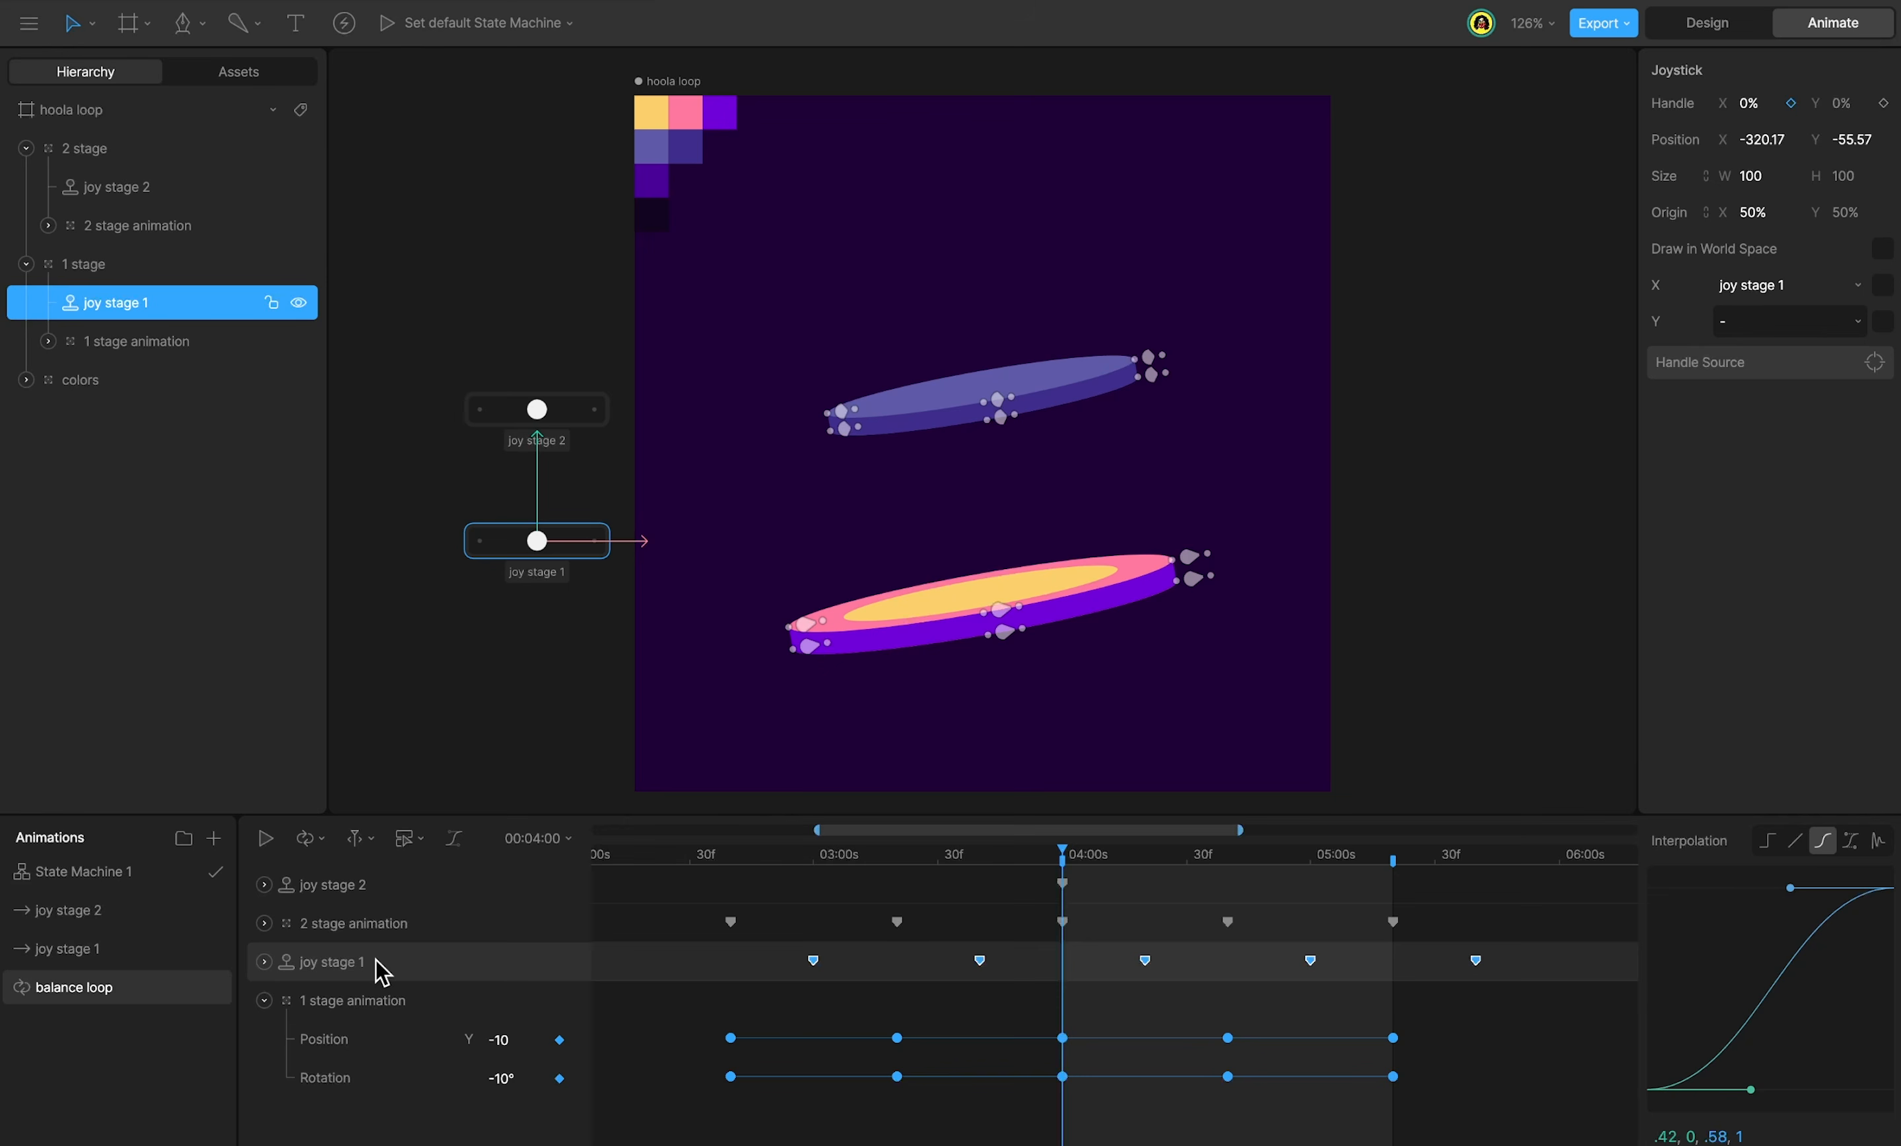
pyautogui.click(347, 888)
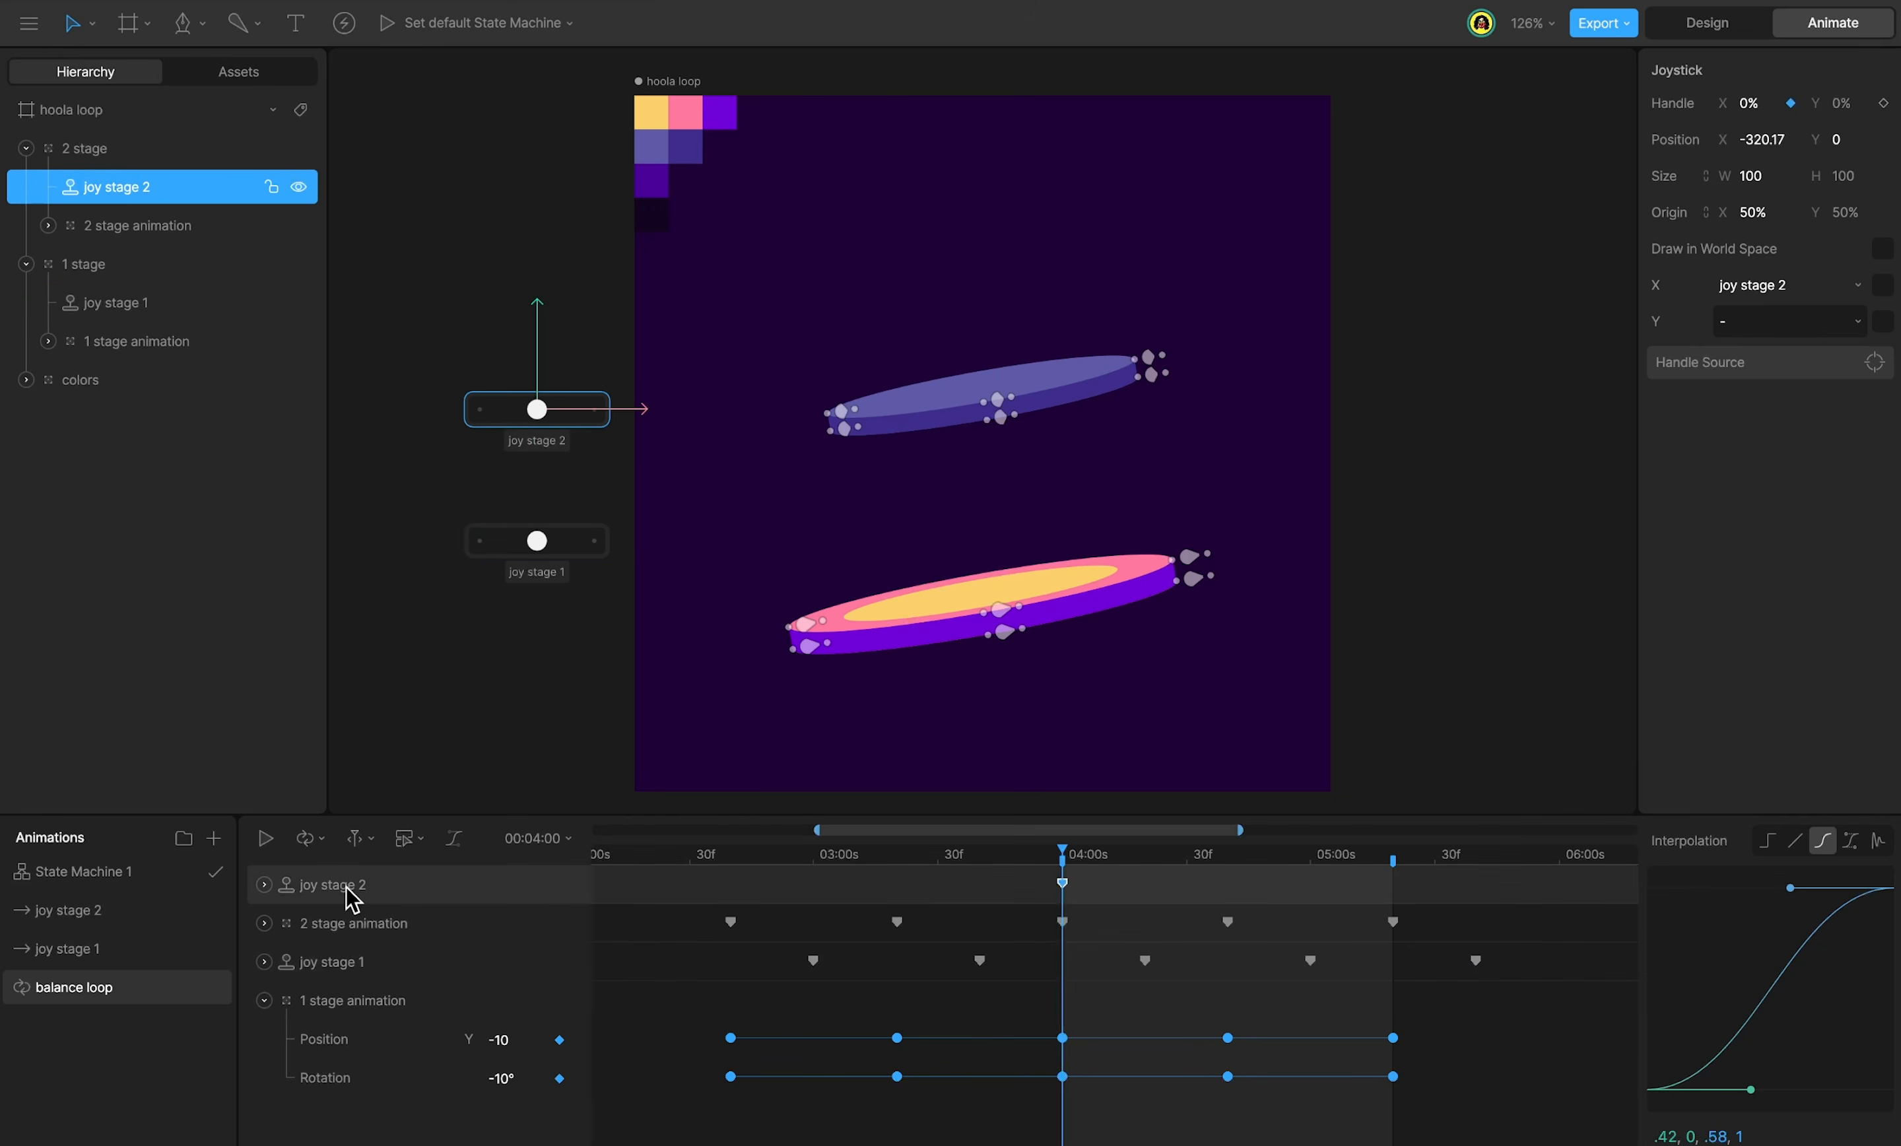
pyautogui.hotkey('ctrl', 'v')
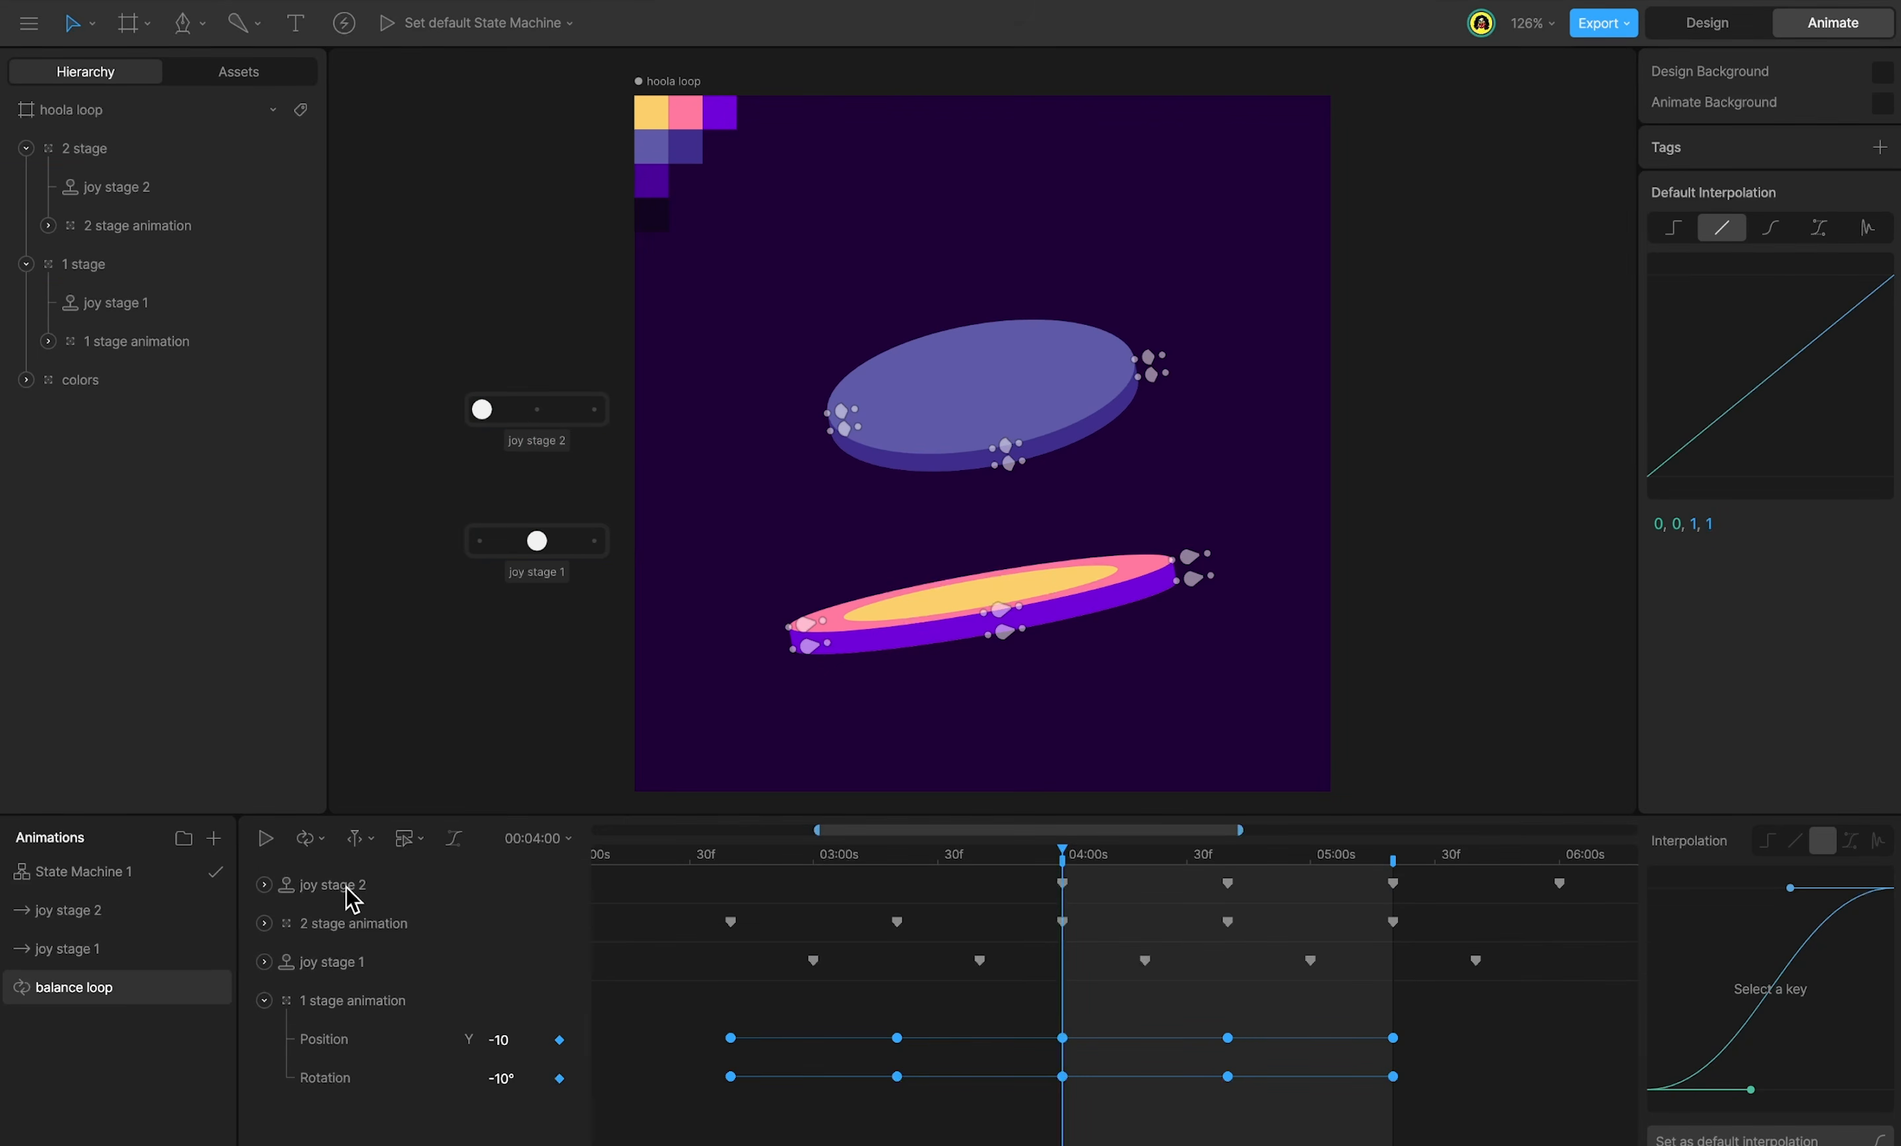
pyautogui.click(346, 890)
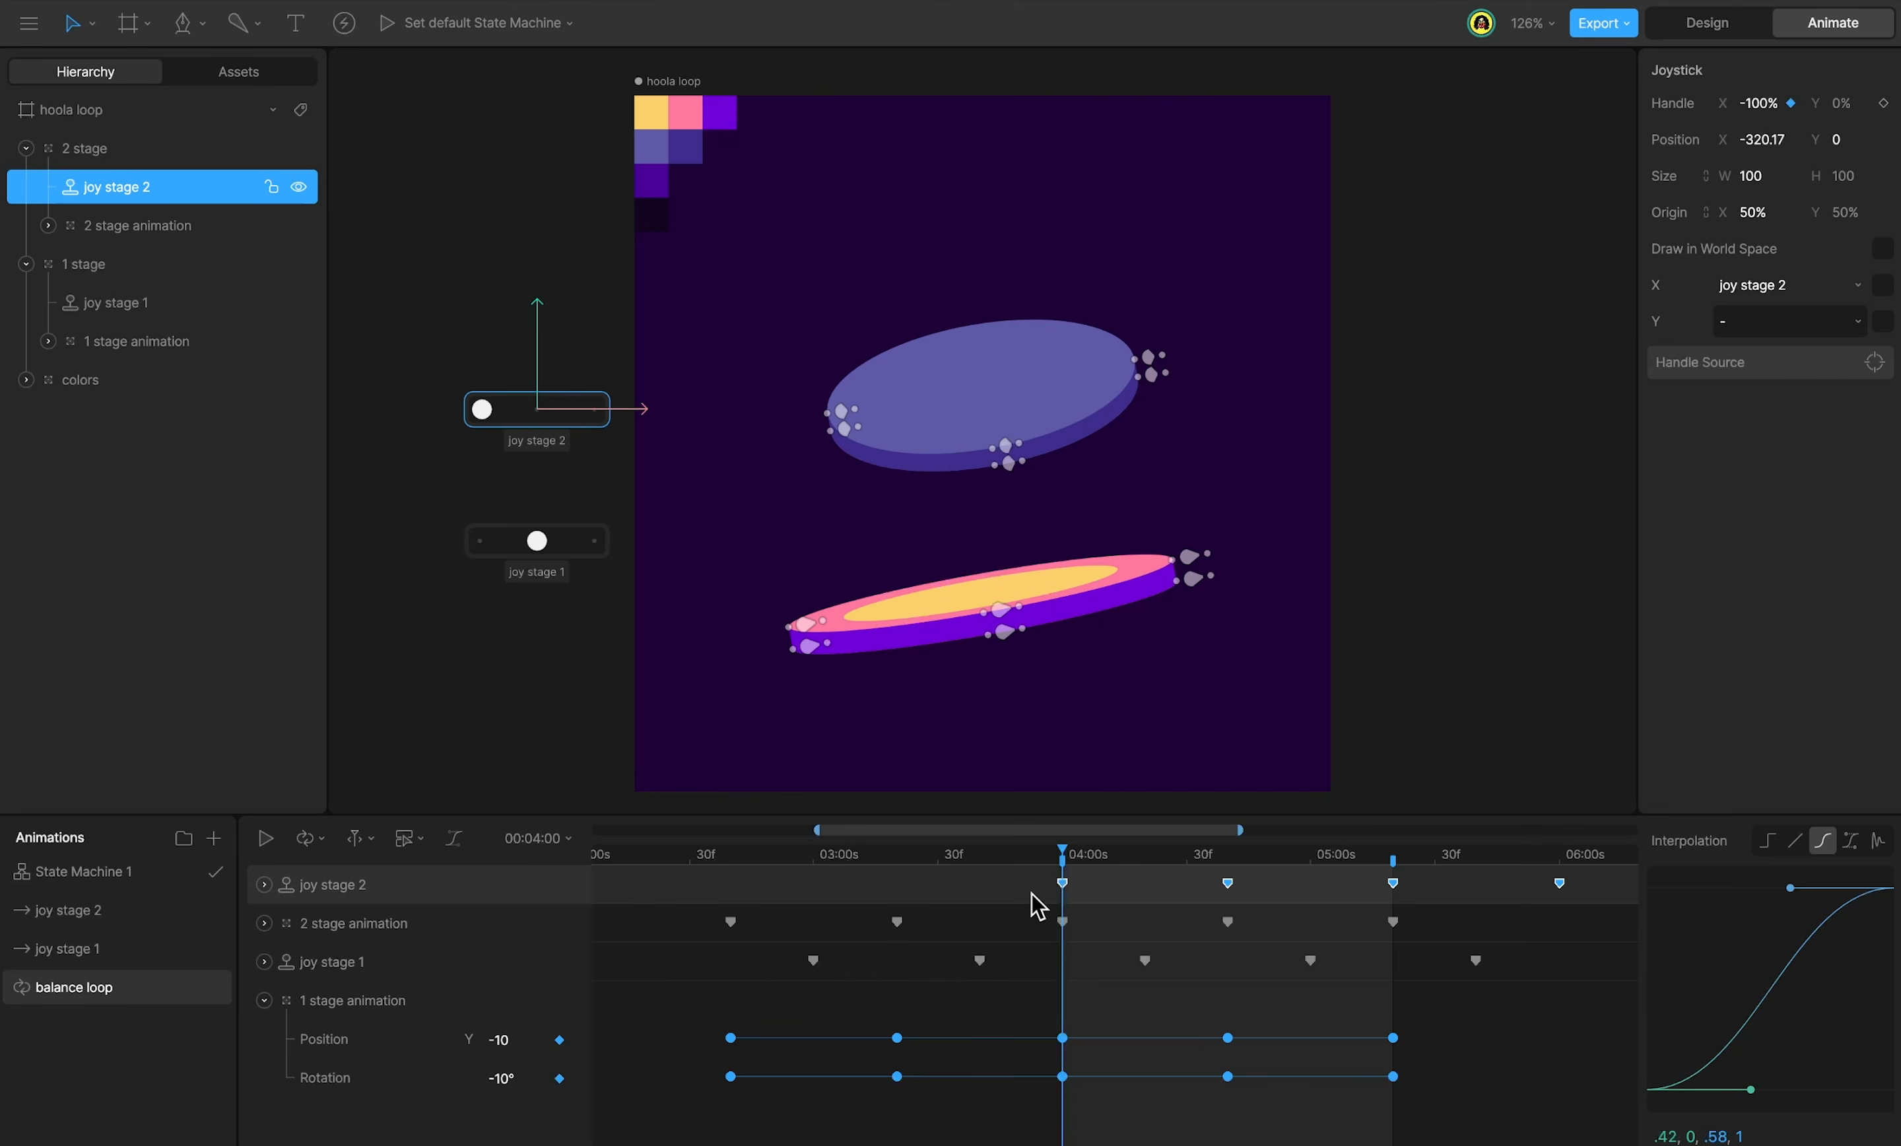
pyautogui.moveTo(1061, 886); pyautogui.dragTo(810, 891)
pyautogui.click(1122, 934)
pyautogui.press('space')
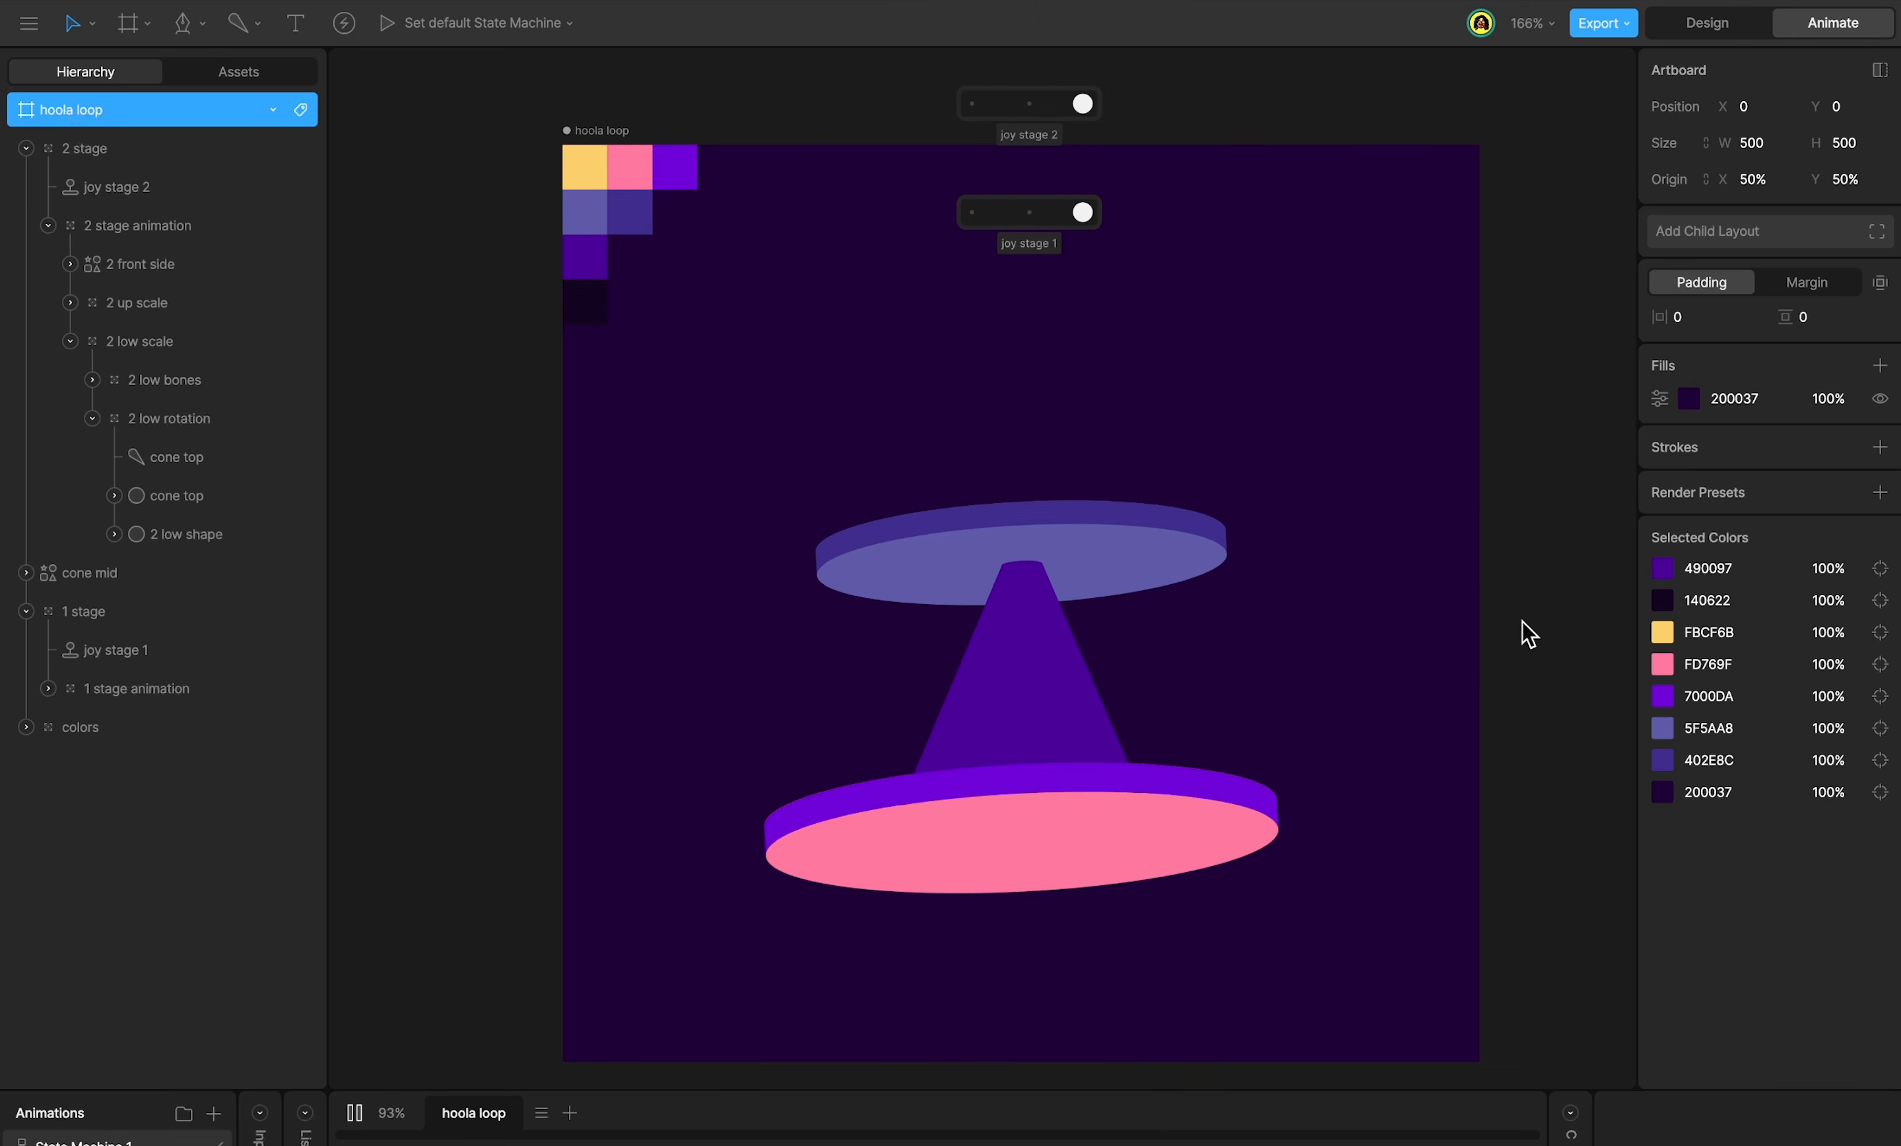
# Move the 2 stage group up and down while the animation plays to check how the cone between the stages stretches.
pyautogui.press('Tab')
pyautogui.click(1023, 374)
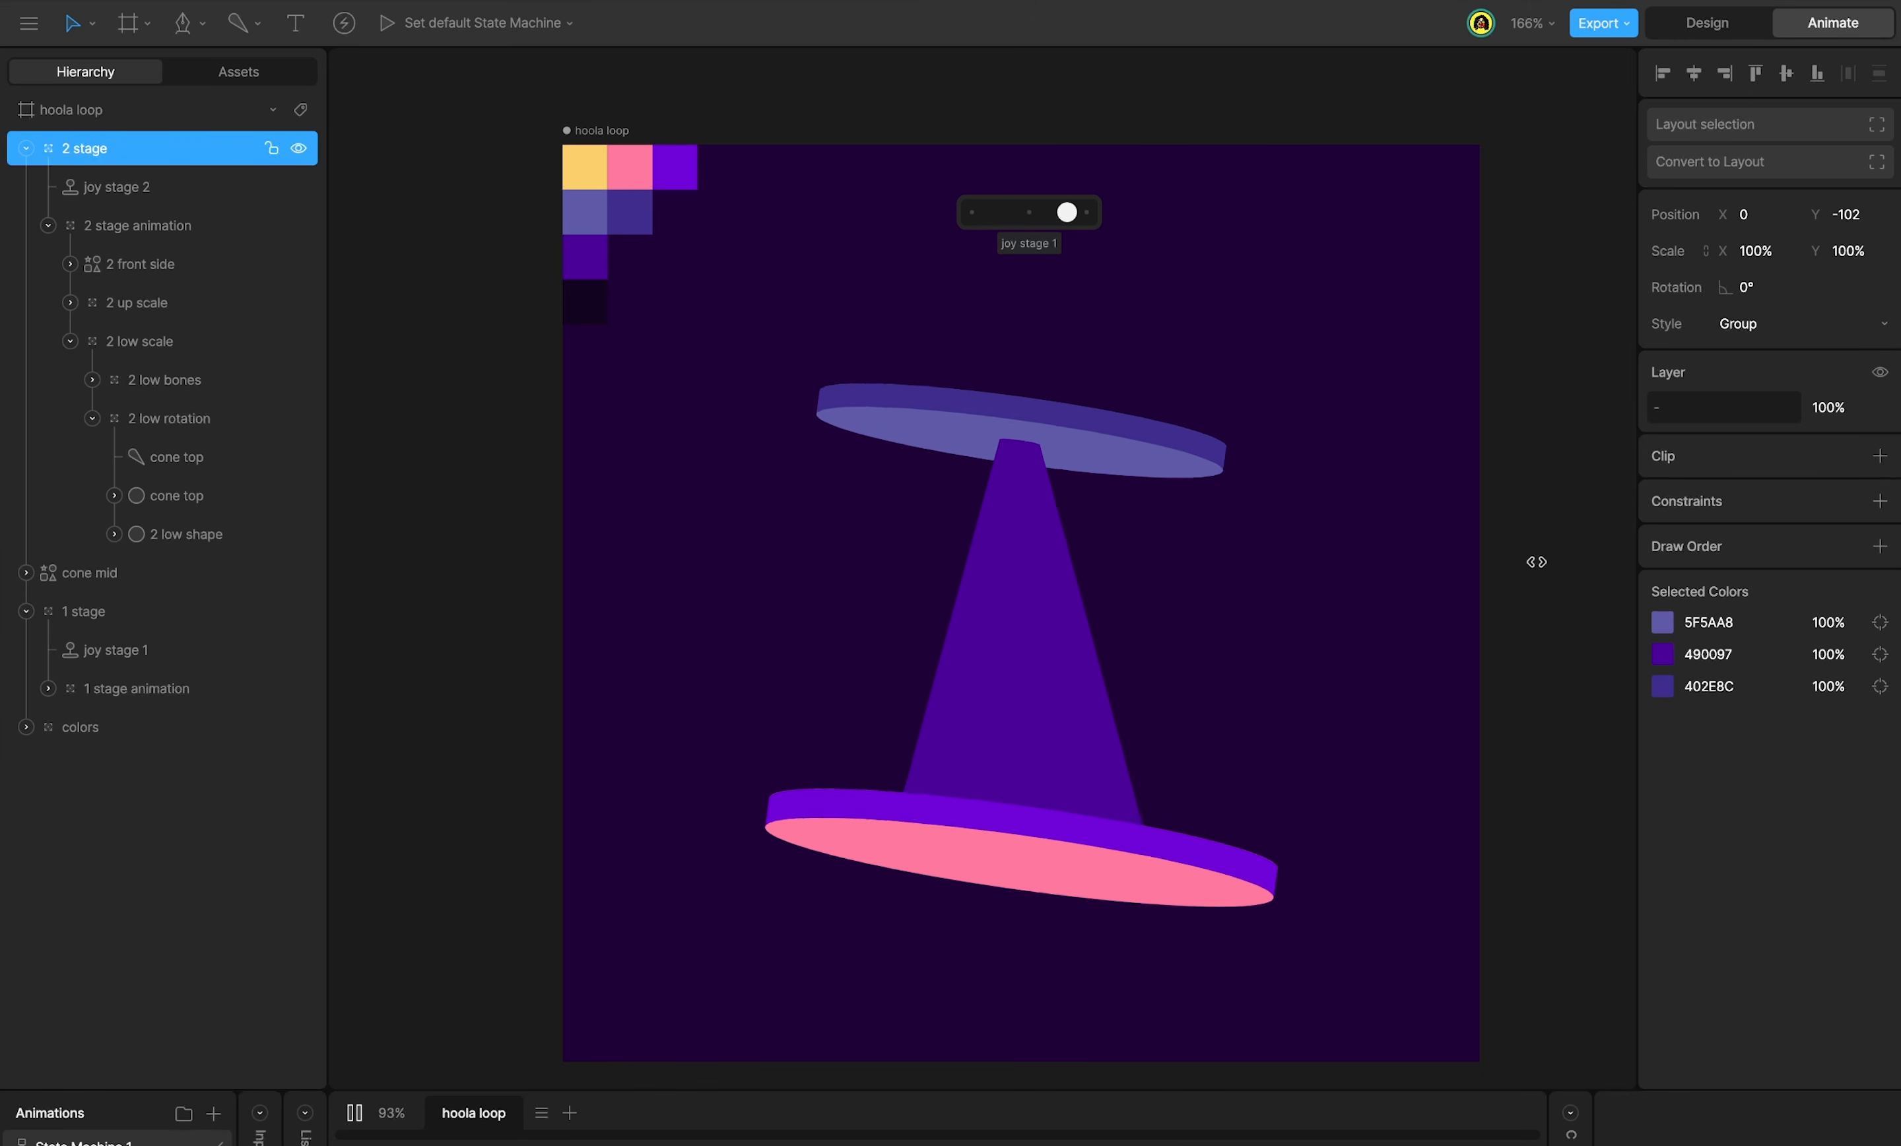
pyautogui.press('Tab')
pyautogui.press('Tab')
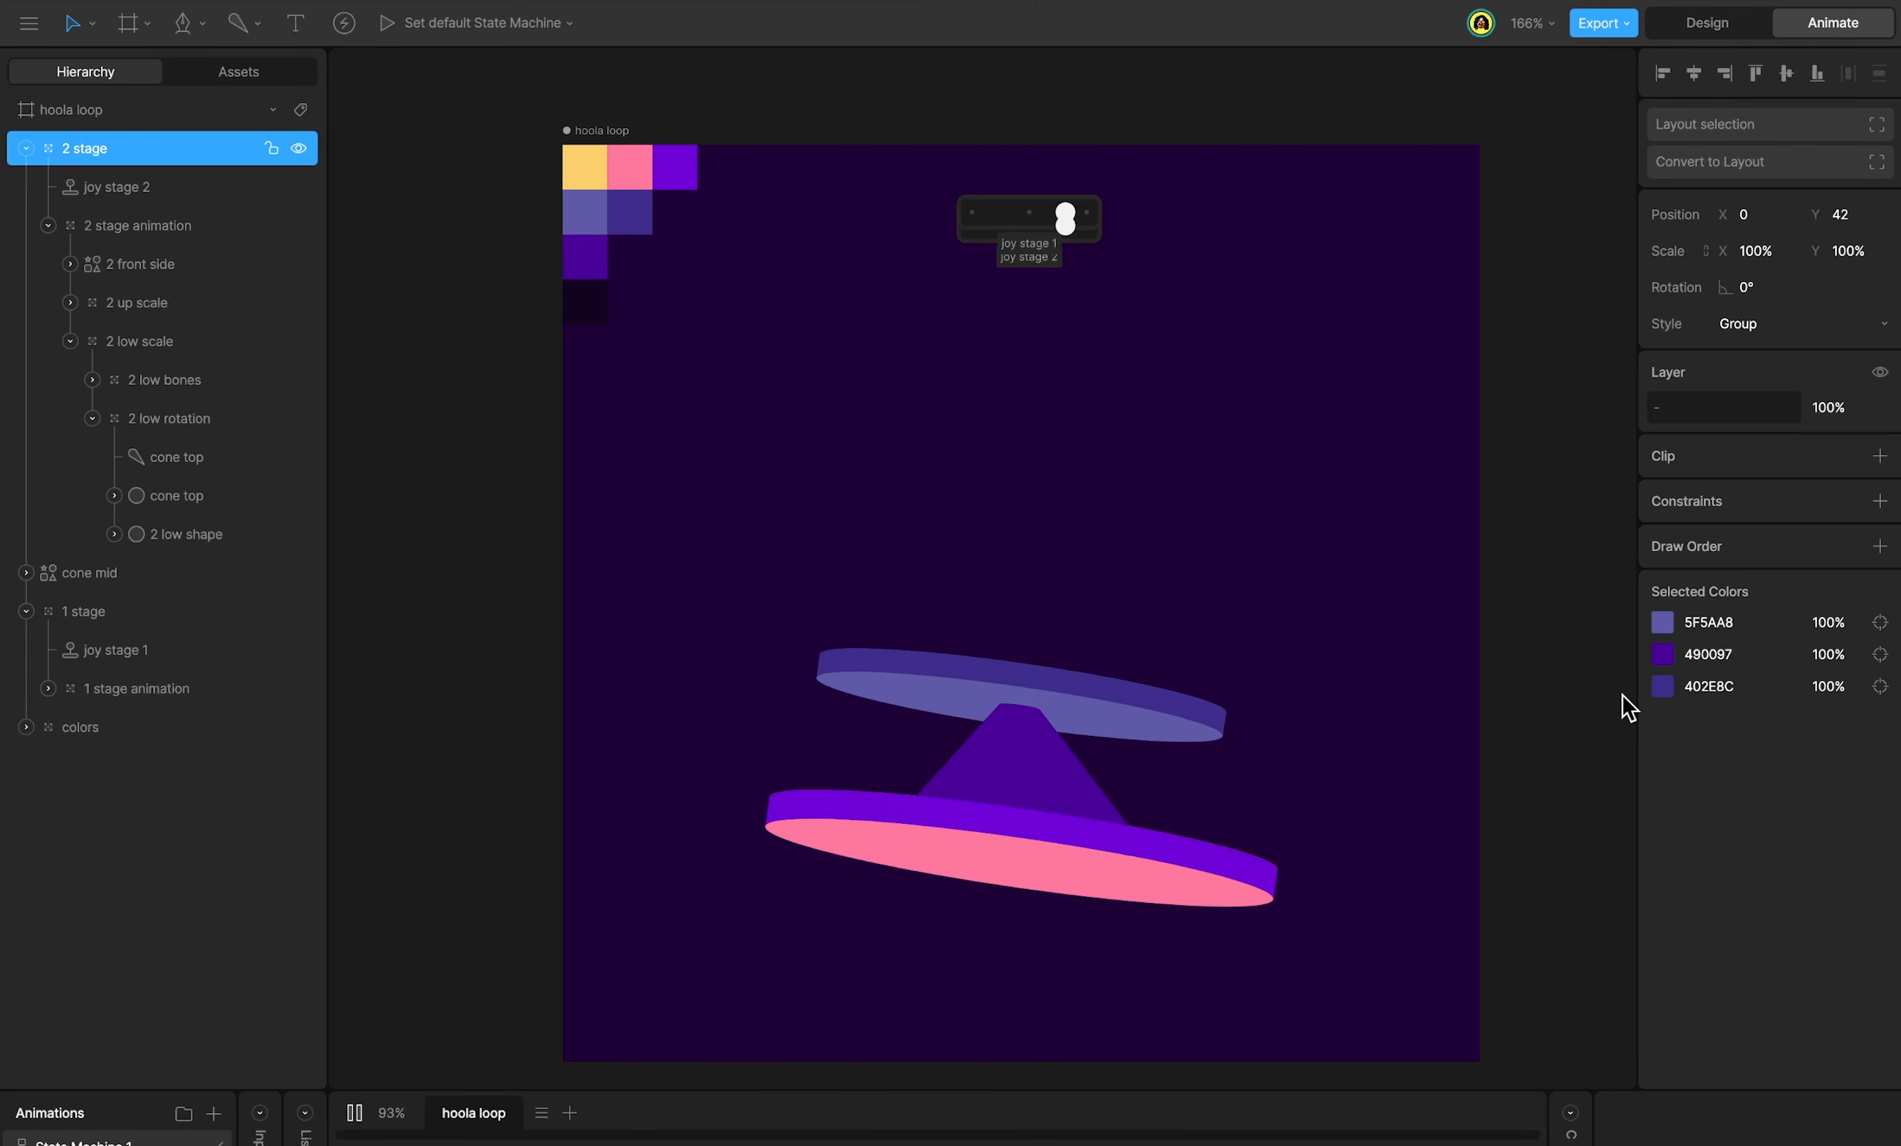
pyautogui.press('Tab')
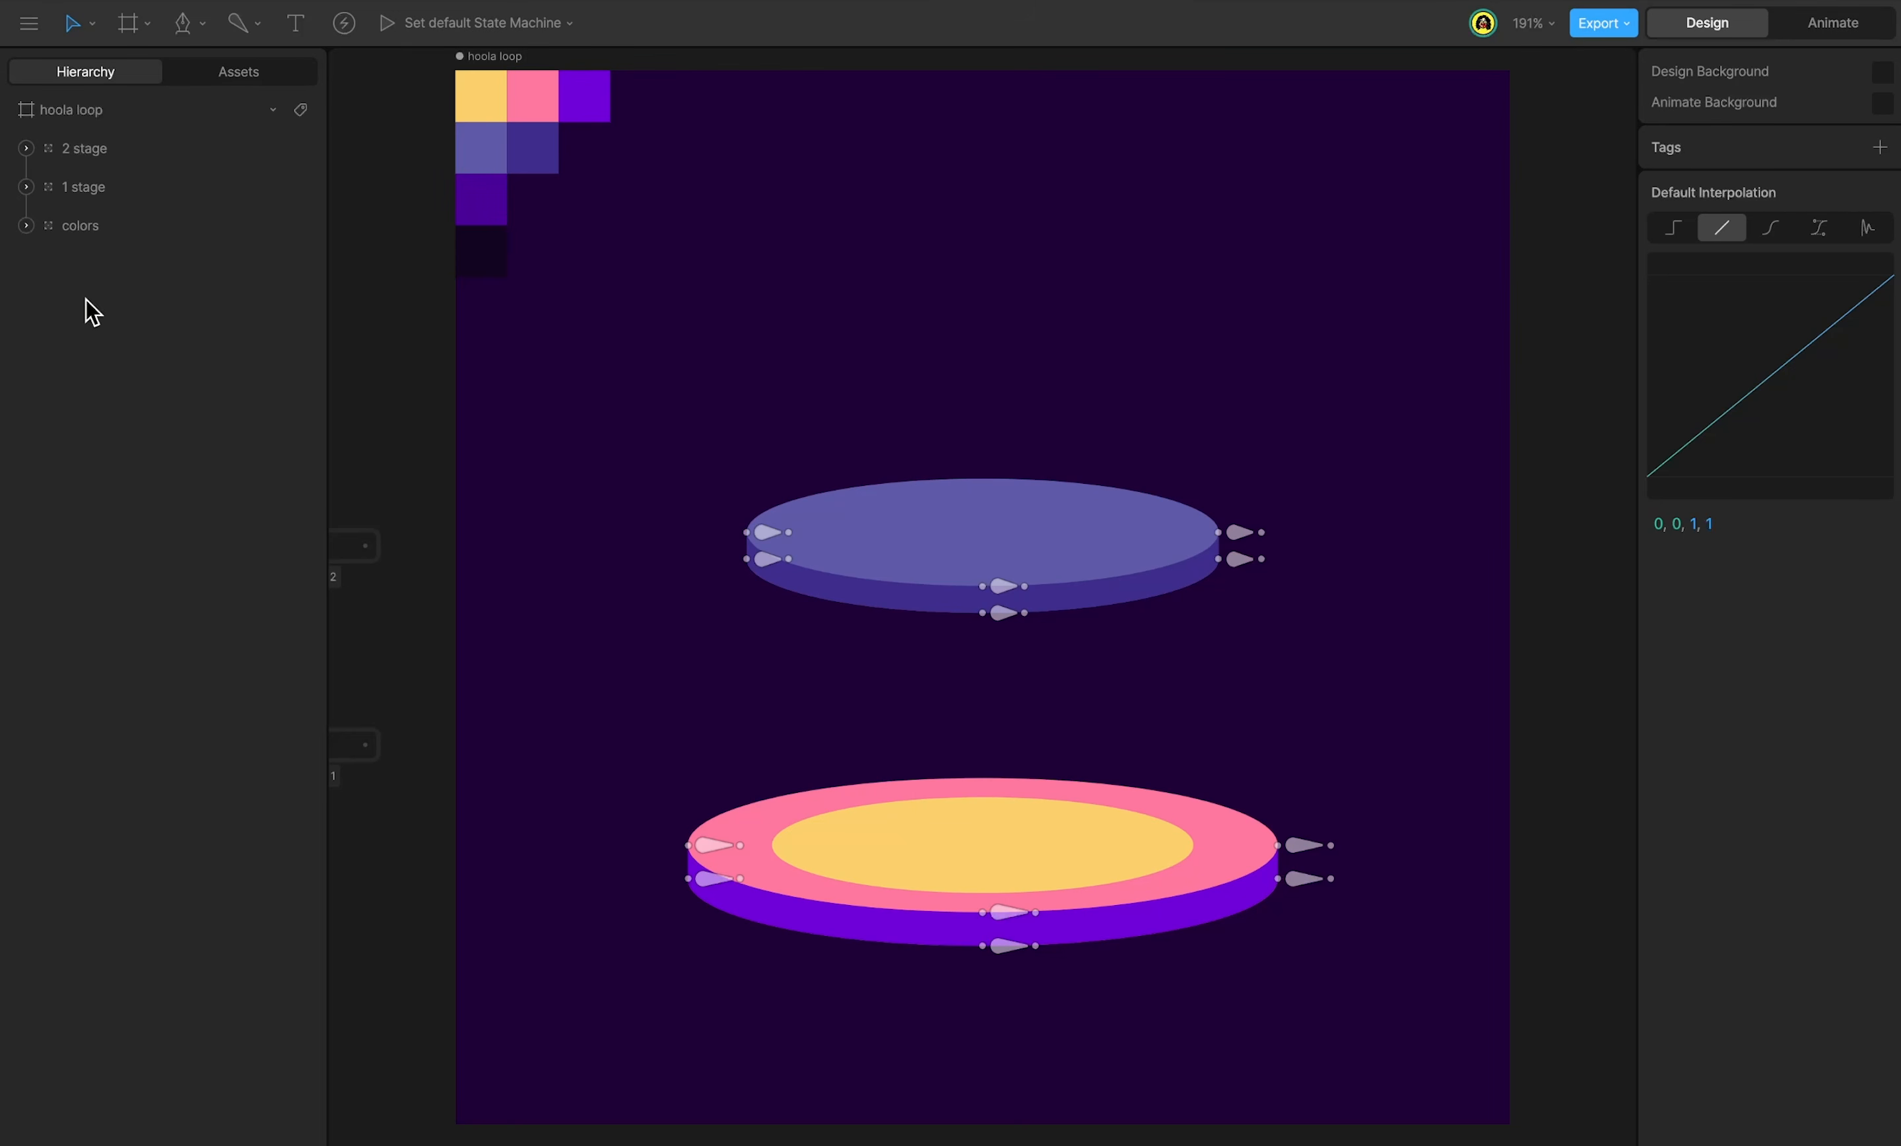
# Expand the 1 stage and 2 stage groups down to the shapes inside 1 up rotation and 2 low rotation.
pyautogui.click(27, 188)
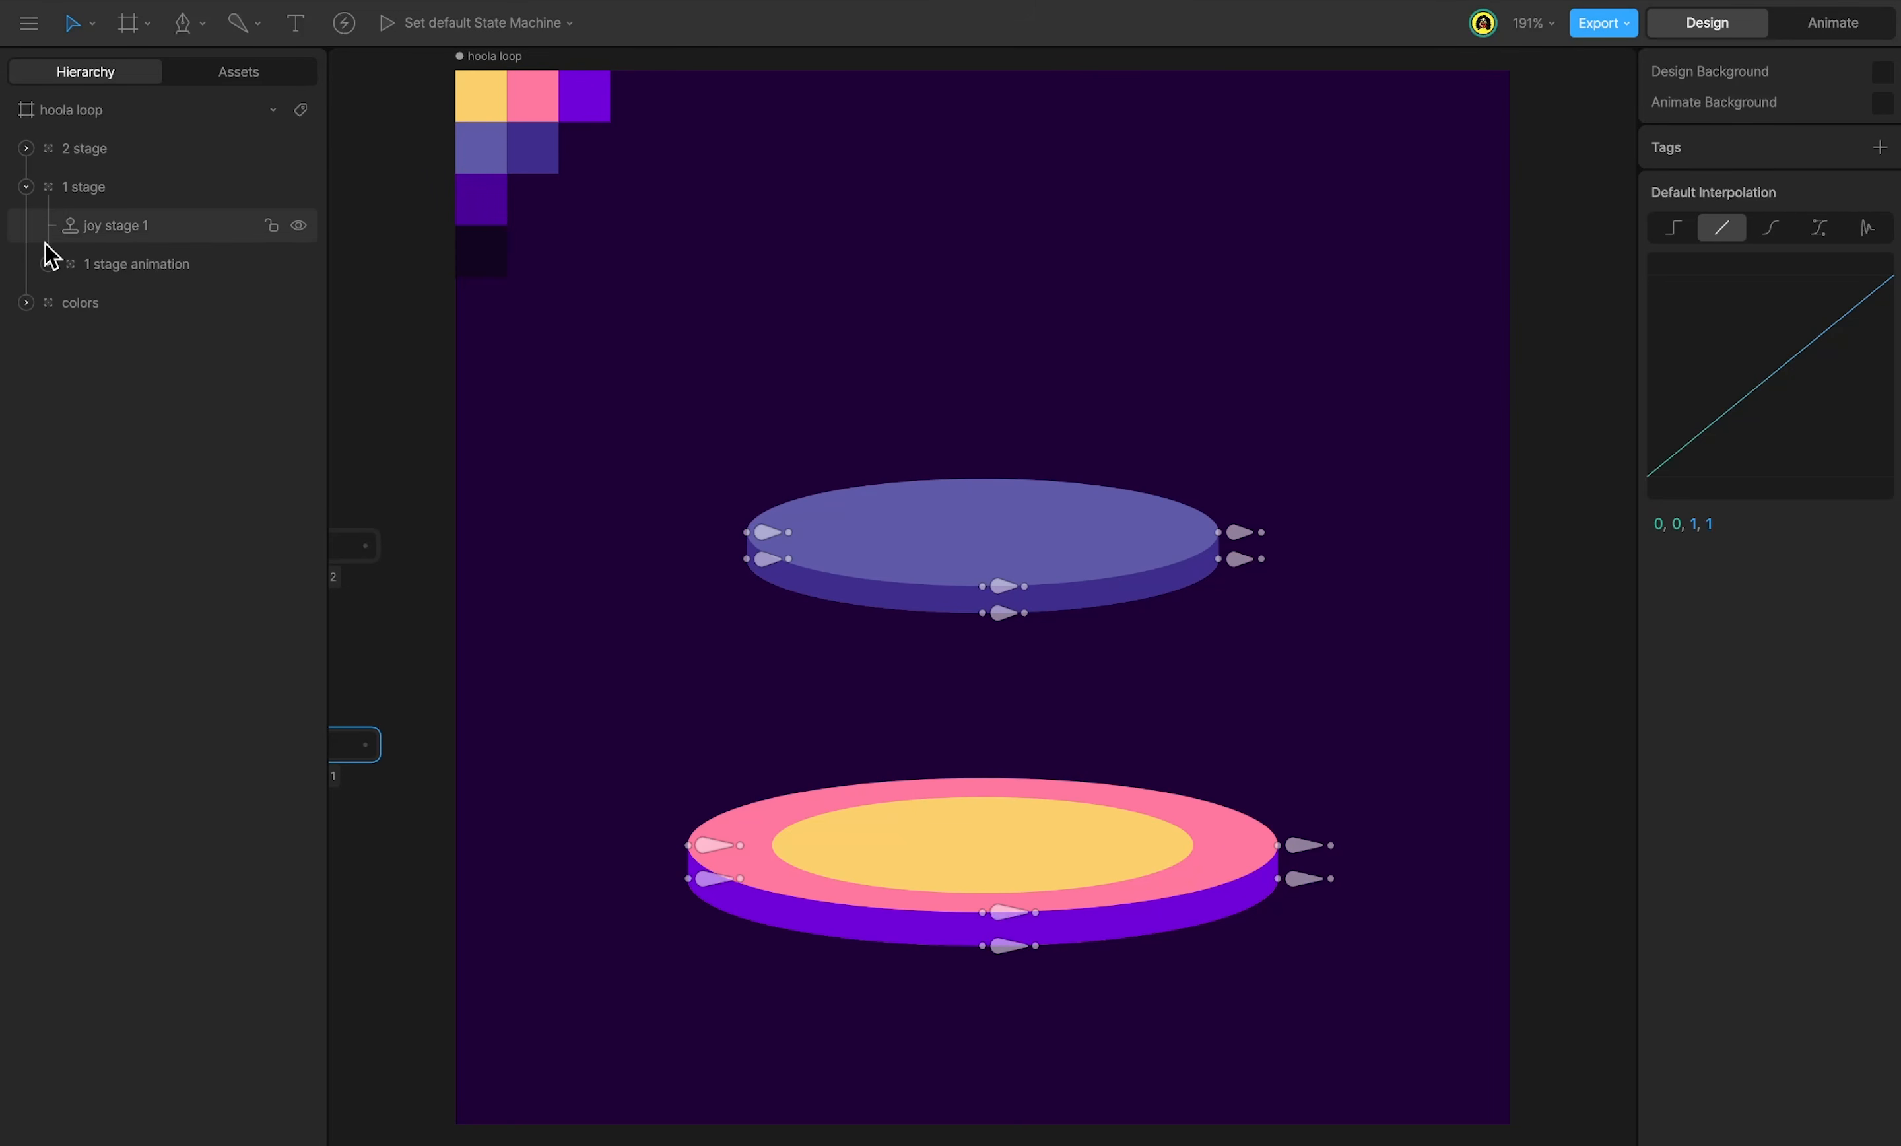
pyautogui.click(48, 263)
pyautogui.click(70, 341)
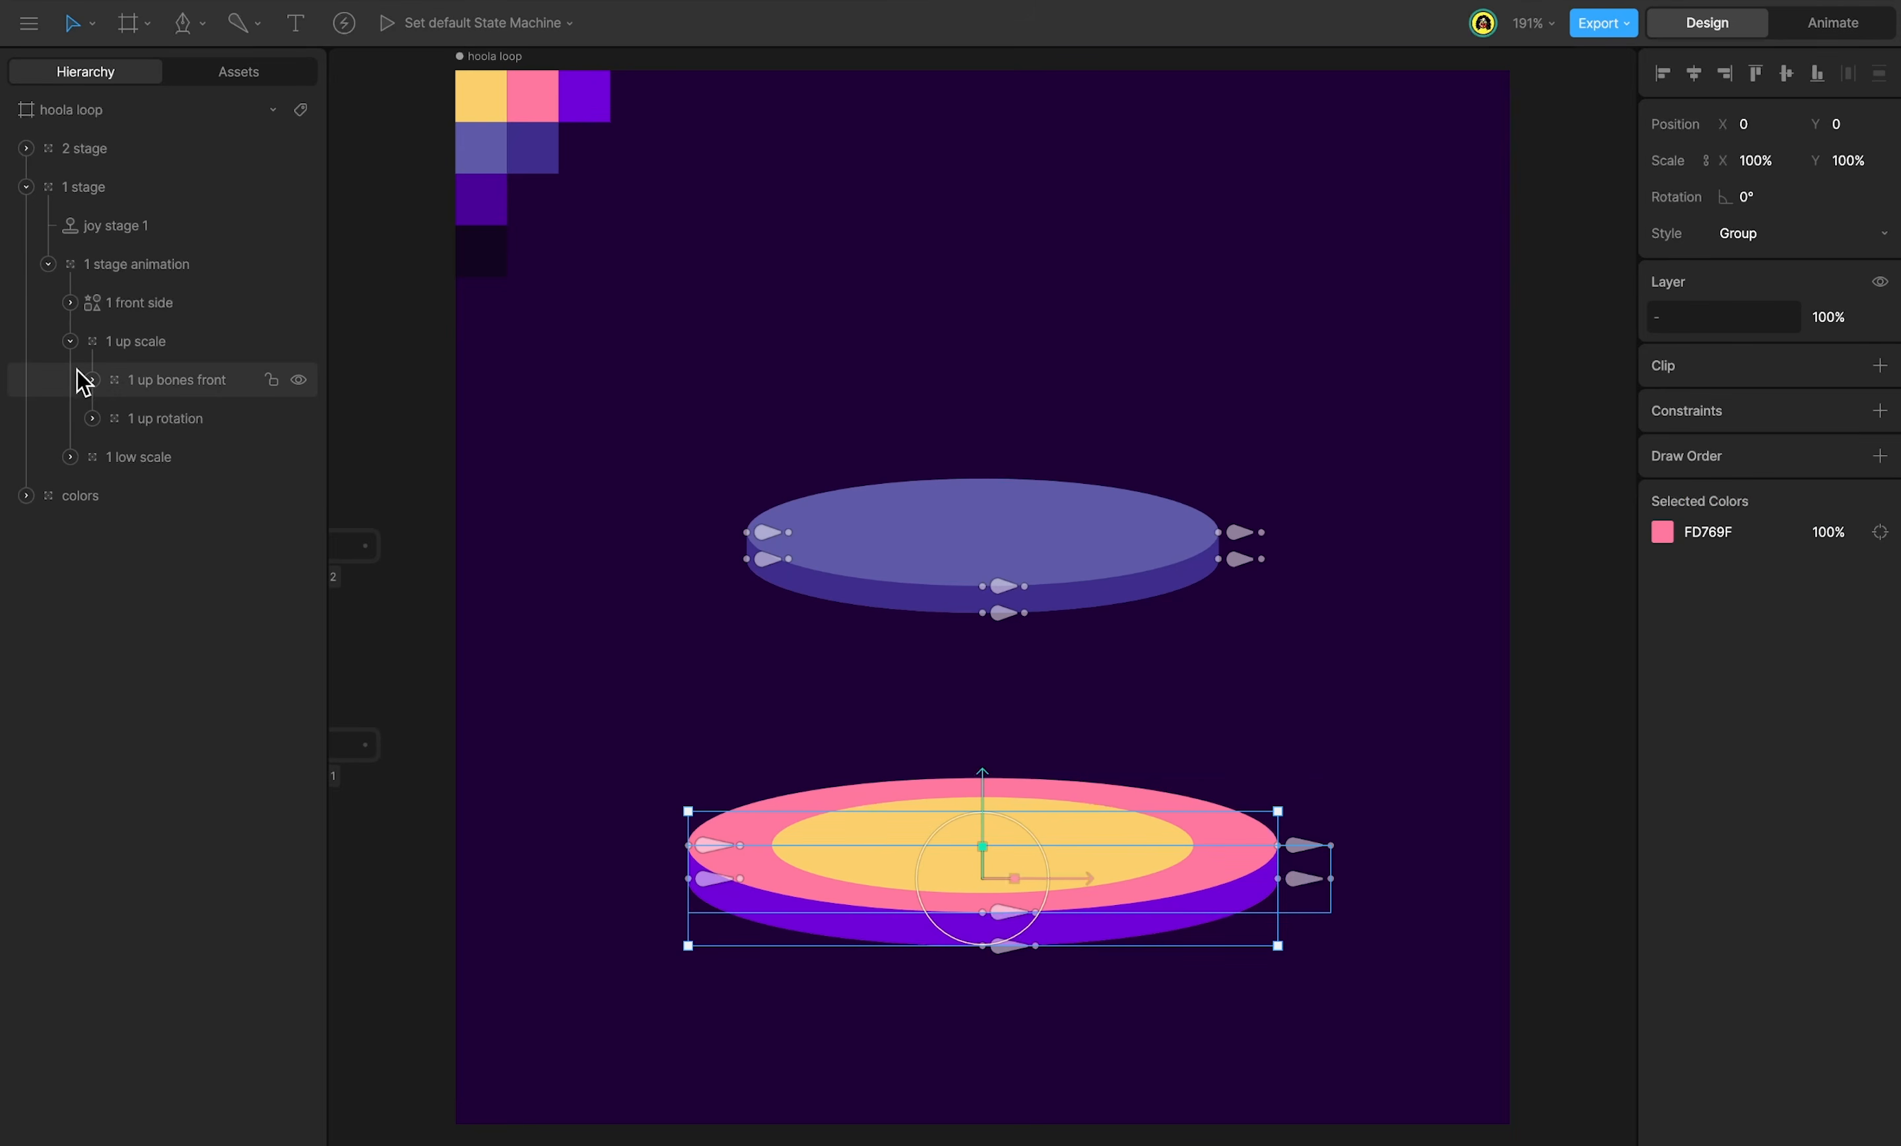
pyautogui.click(93, 418)
pyautogui.click(27, 148)
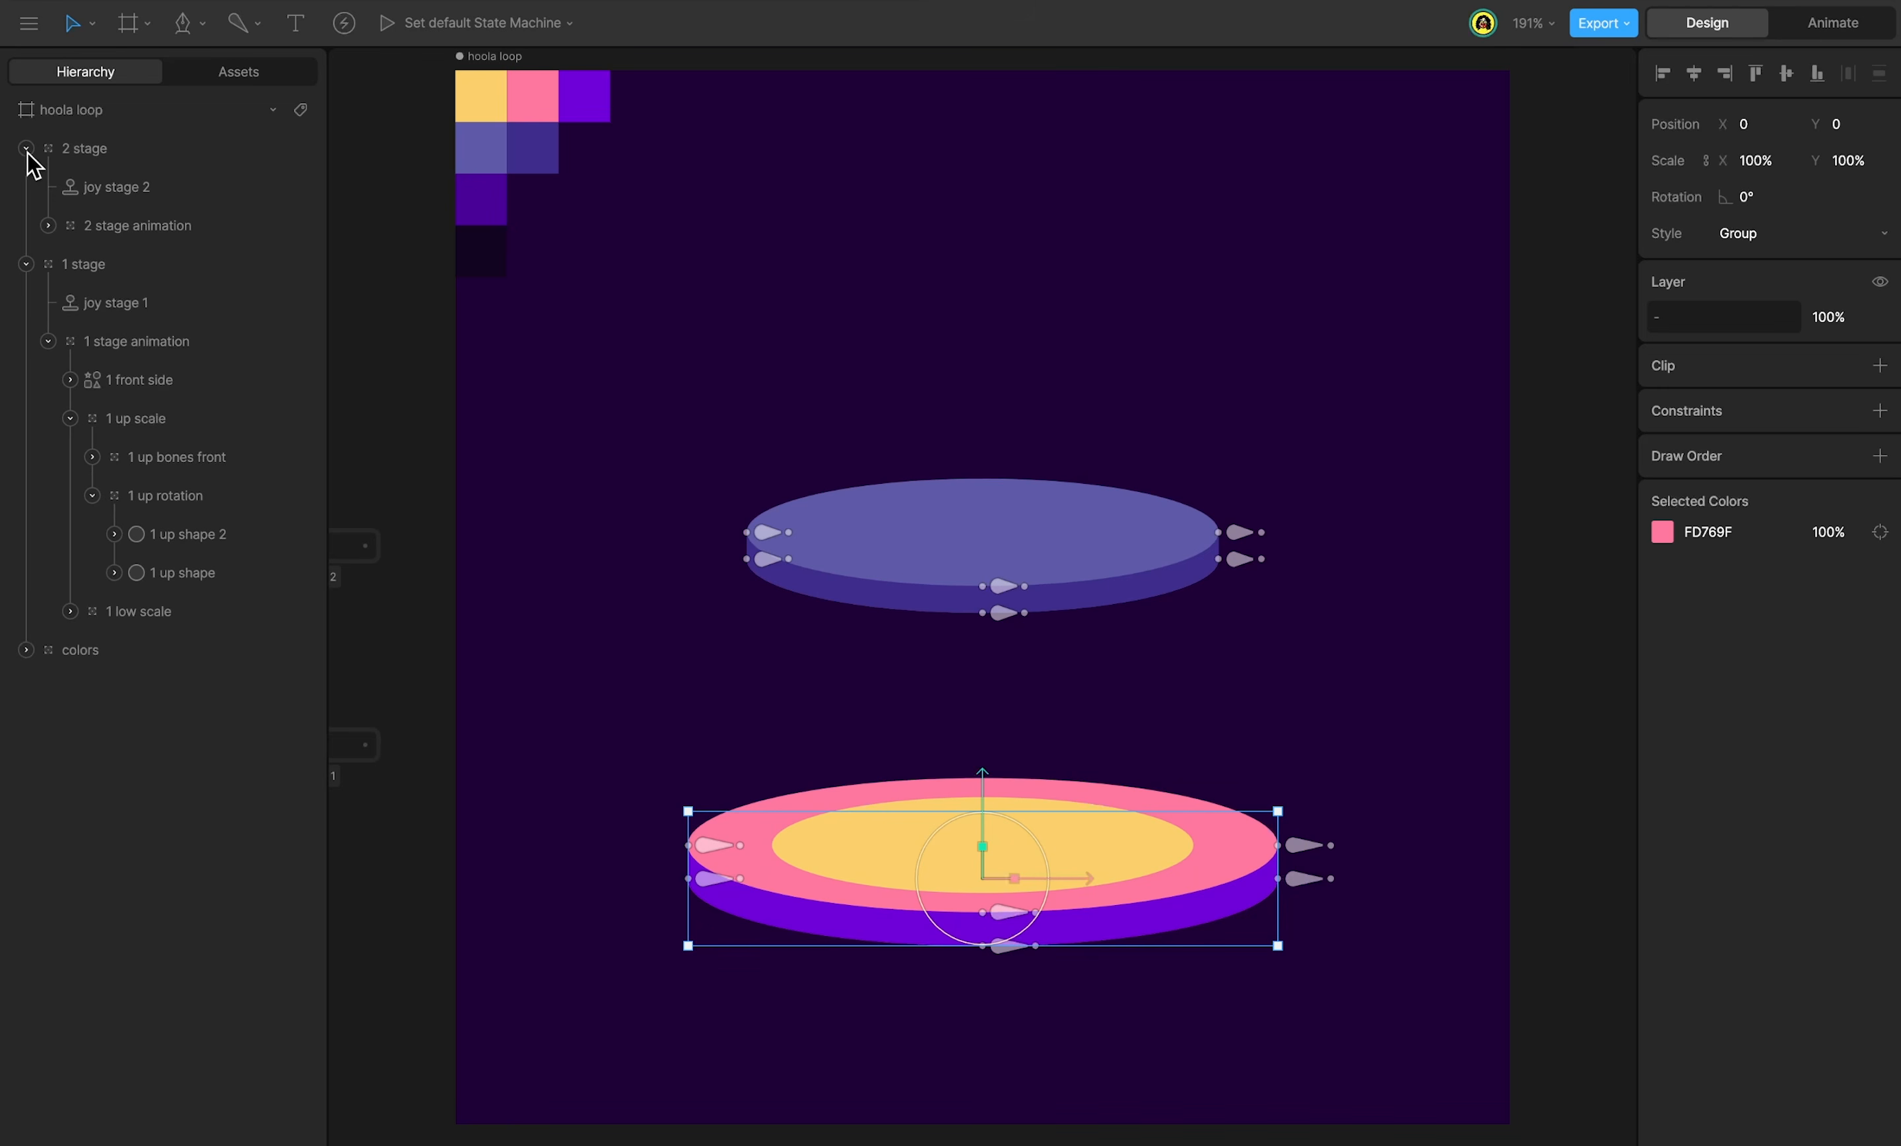
pyautogui.click(48, 224)
pyautogui.click(70, 341)
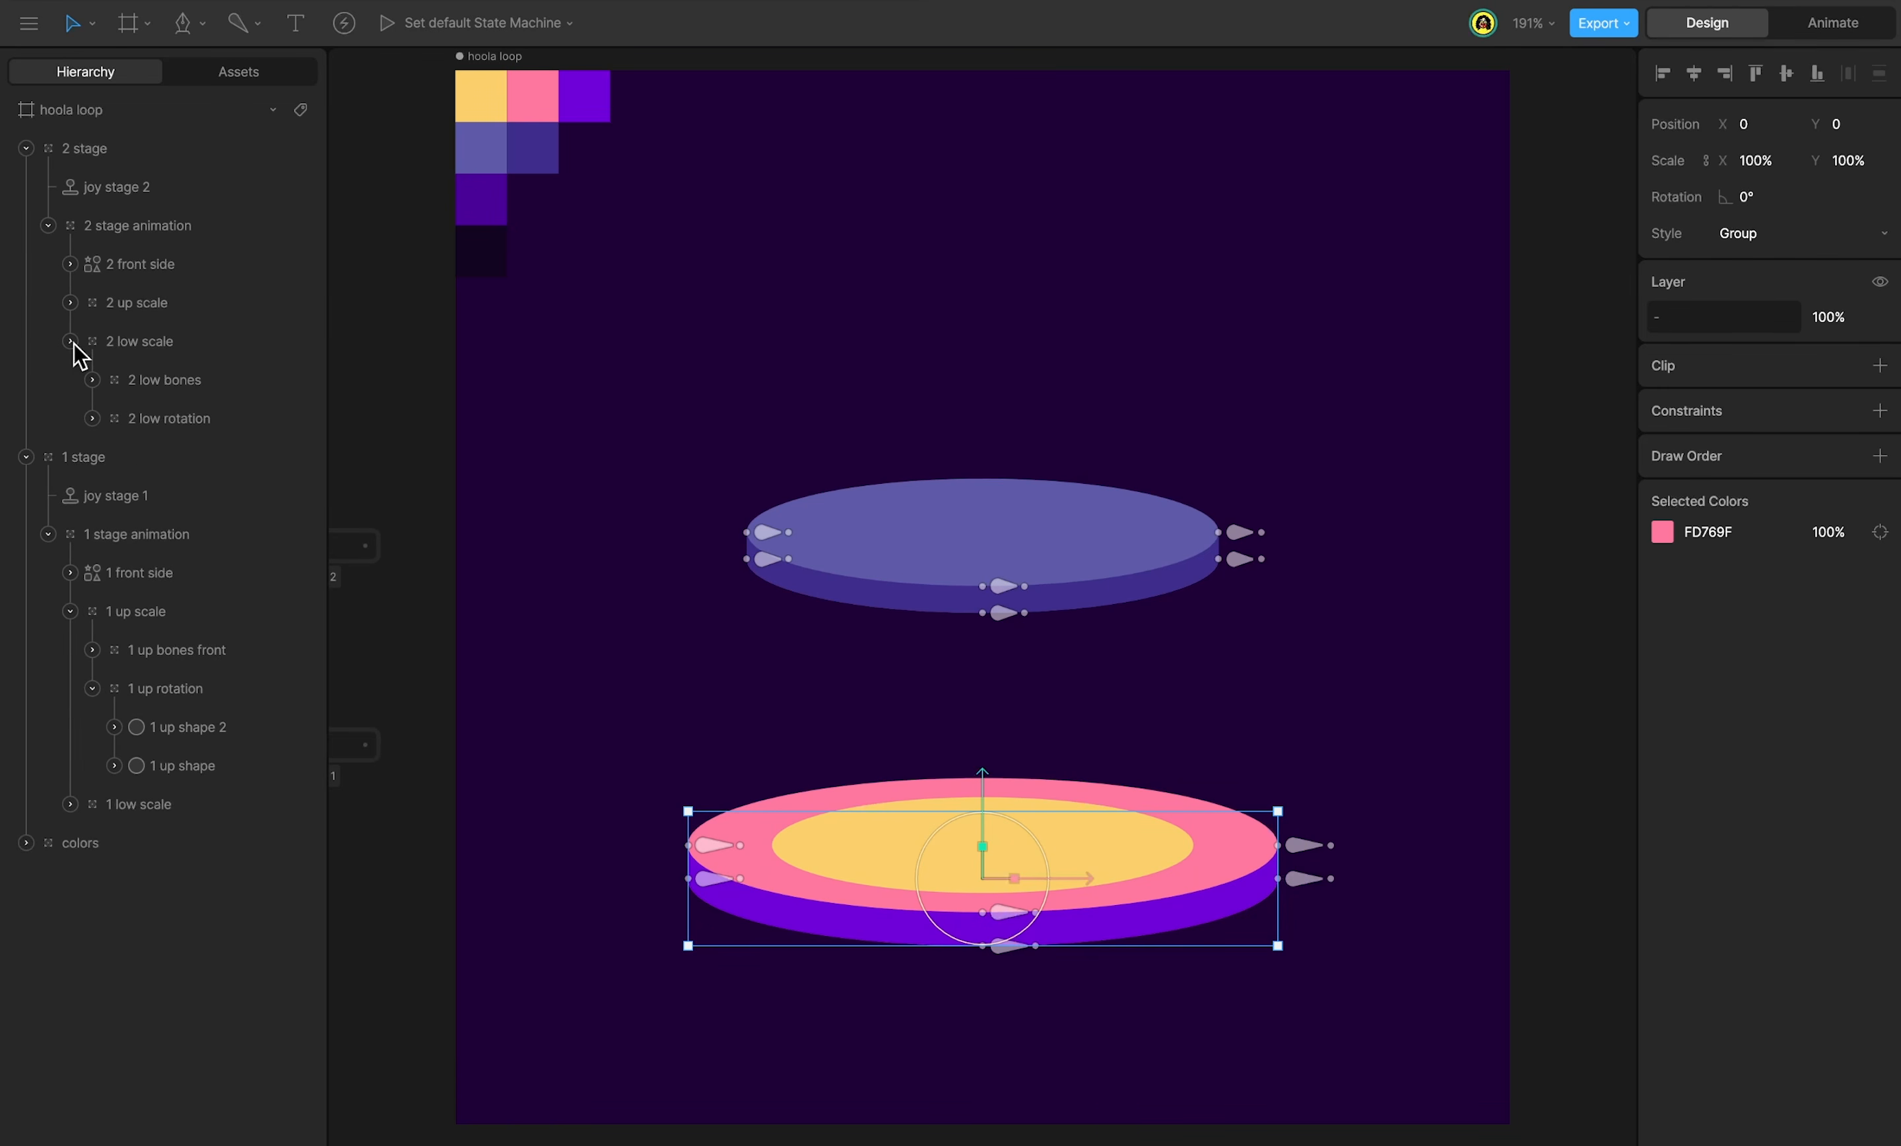
pyautogui.click(92, 418)
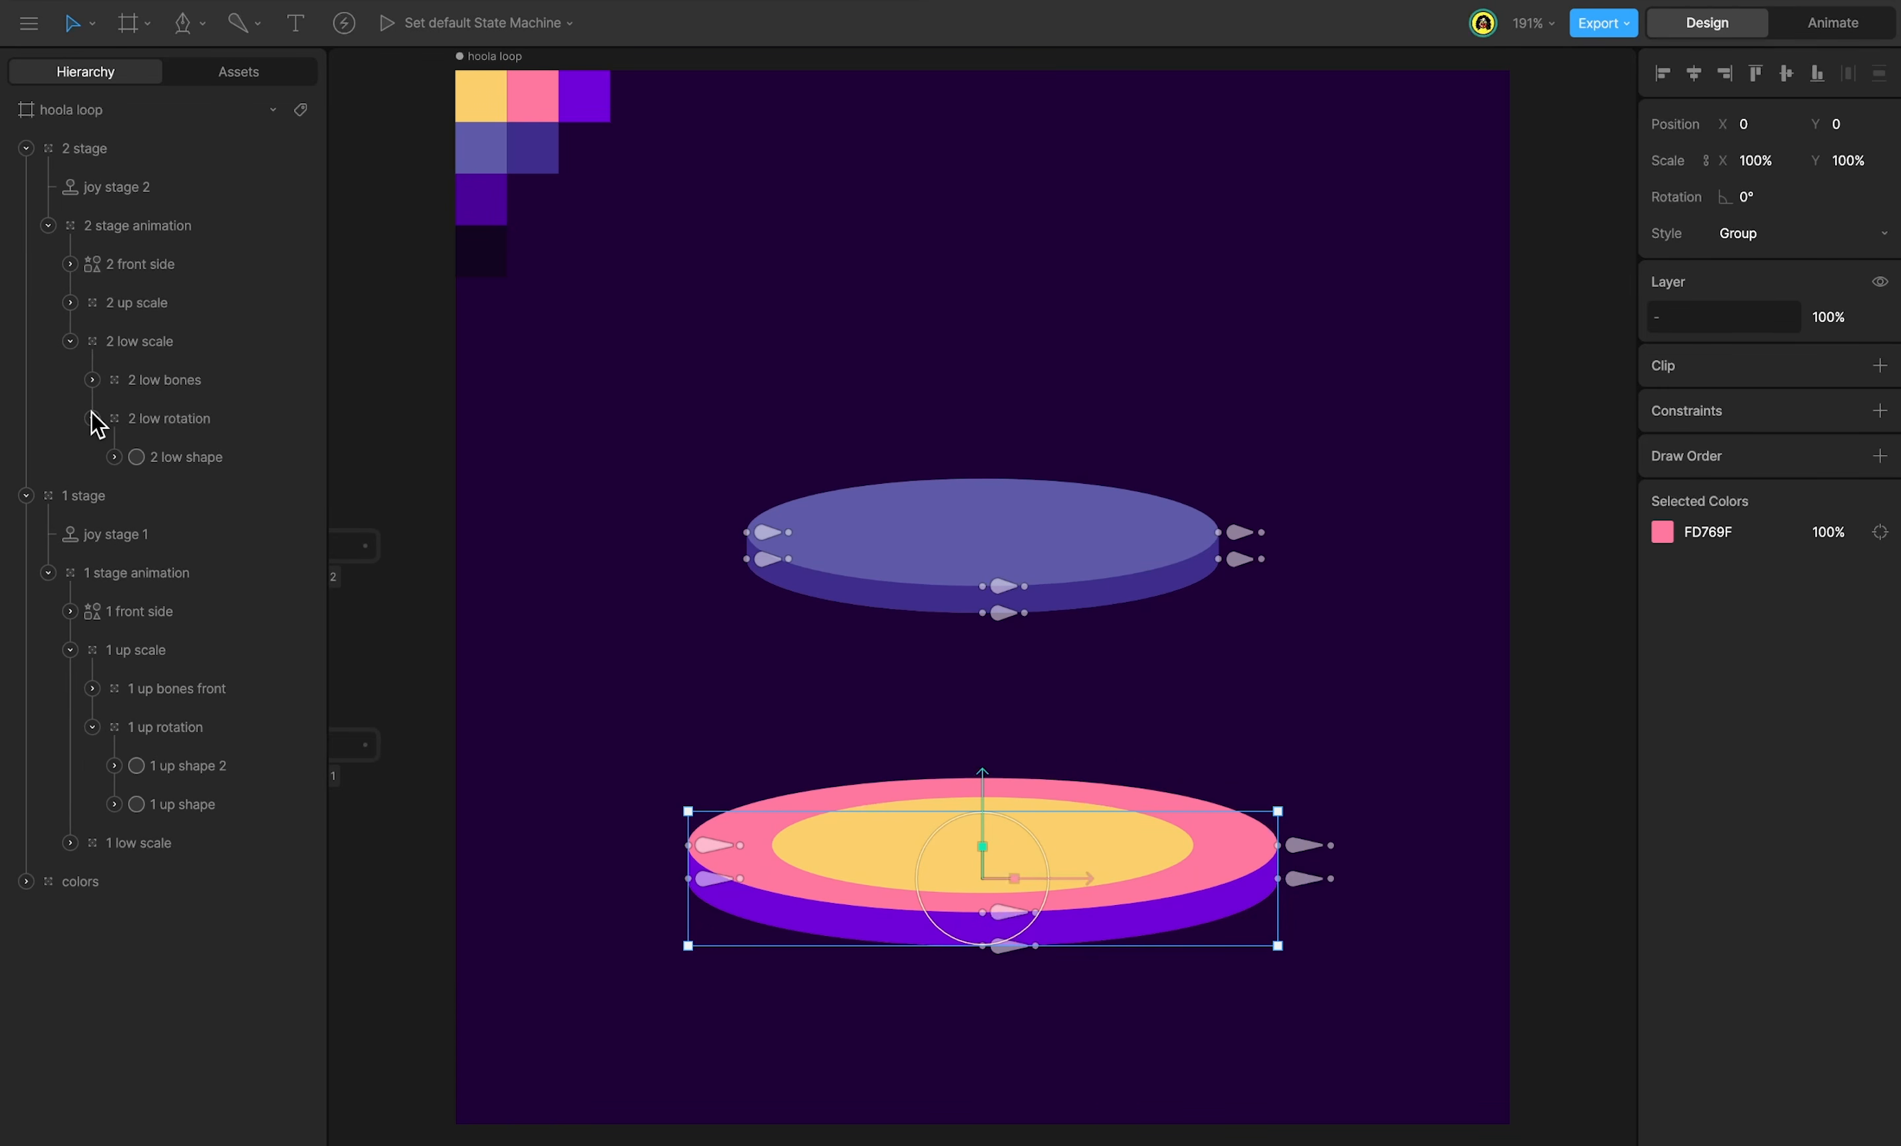
# Set the opacity of the 2 stage animation group to 60%.
pyautogui.click(176, 232)
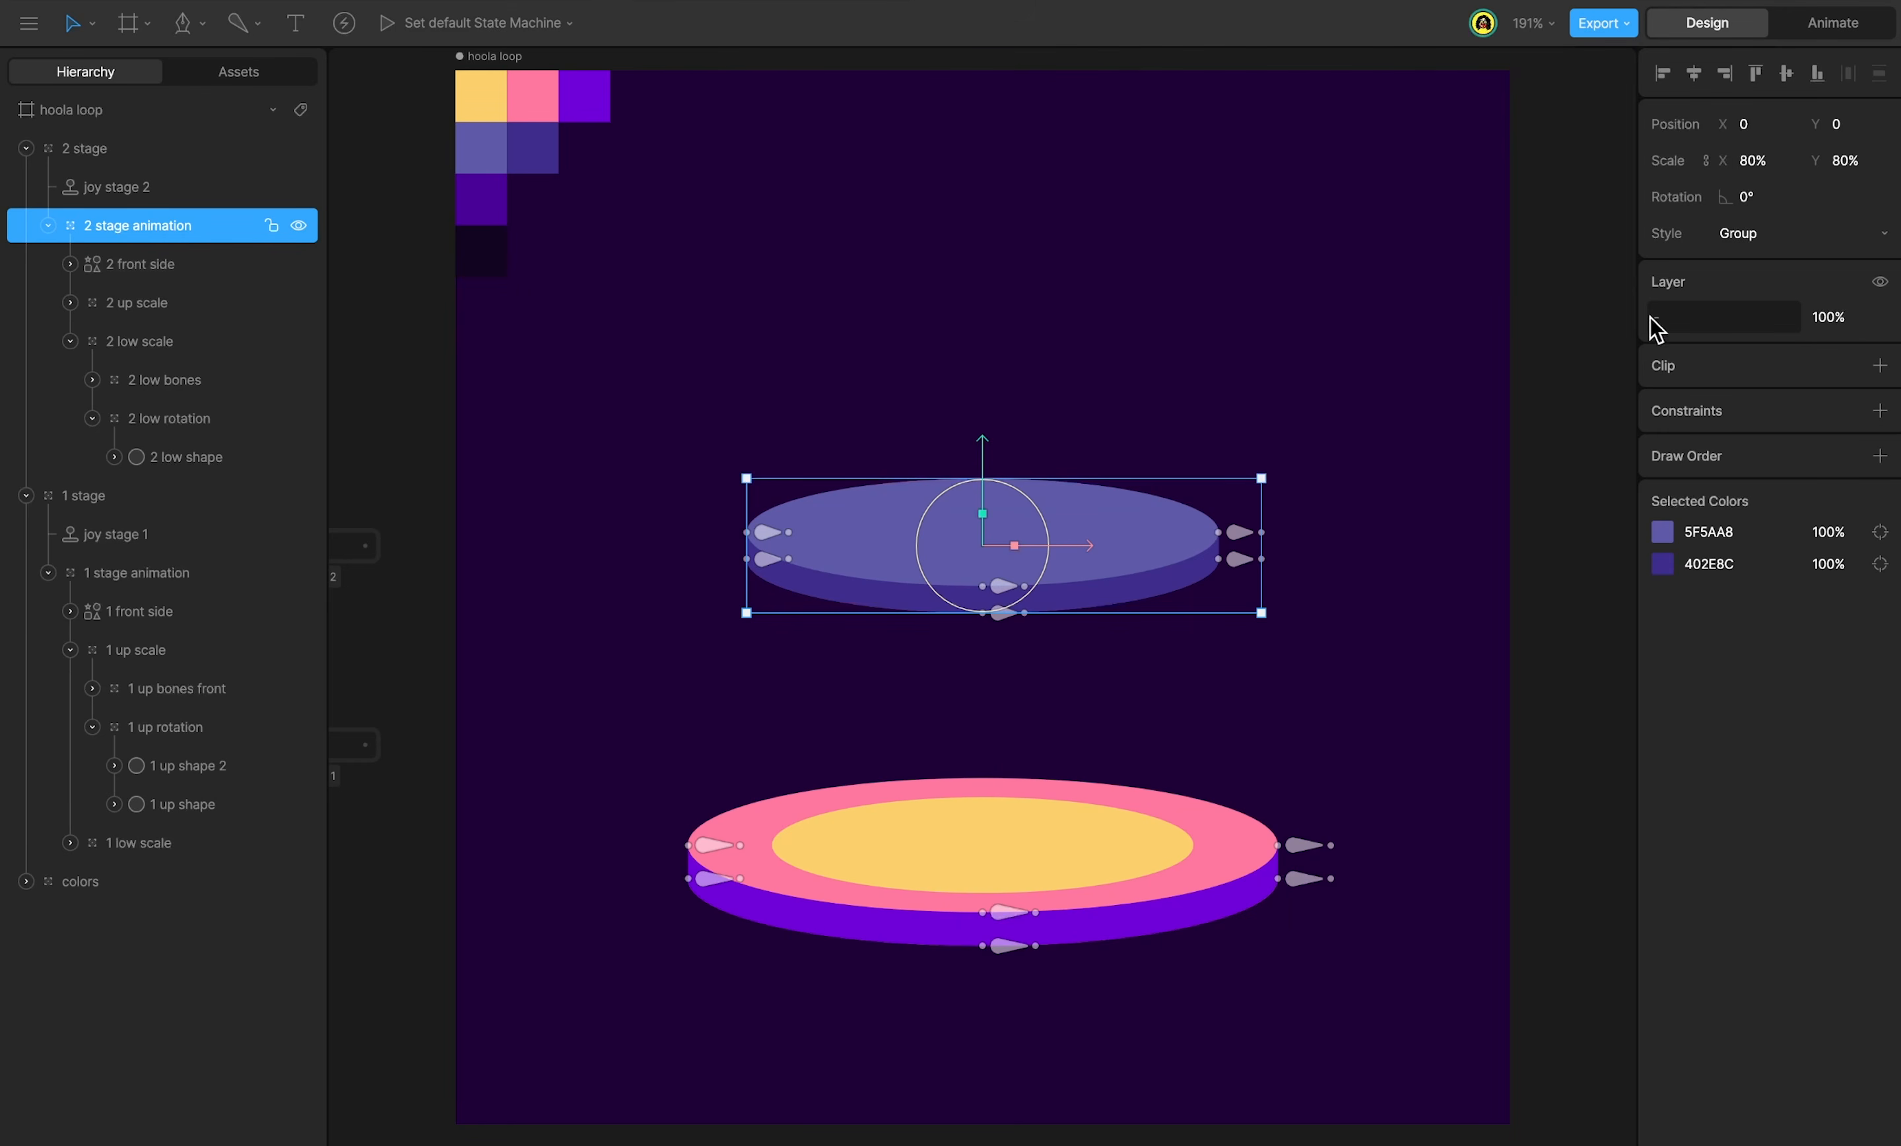
pyautogui.click(1845, 317)
pyautogui.write('60')
pyautogui.press('Return')
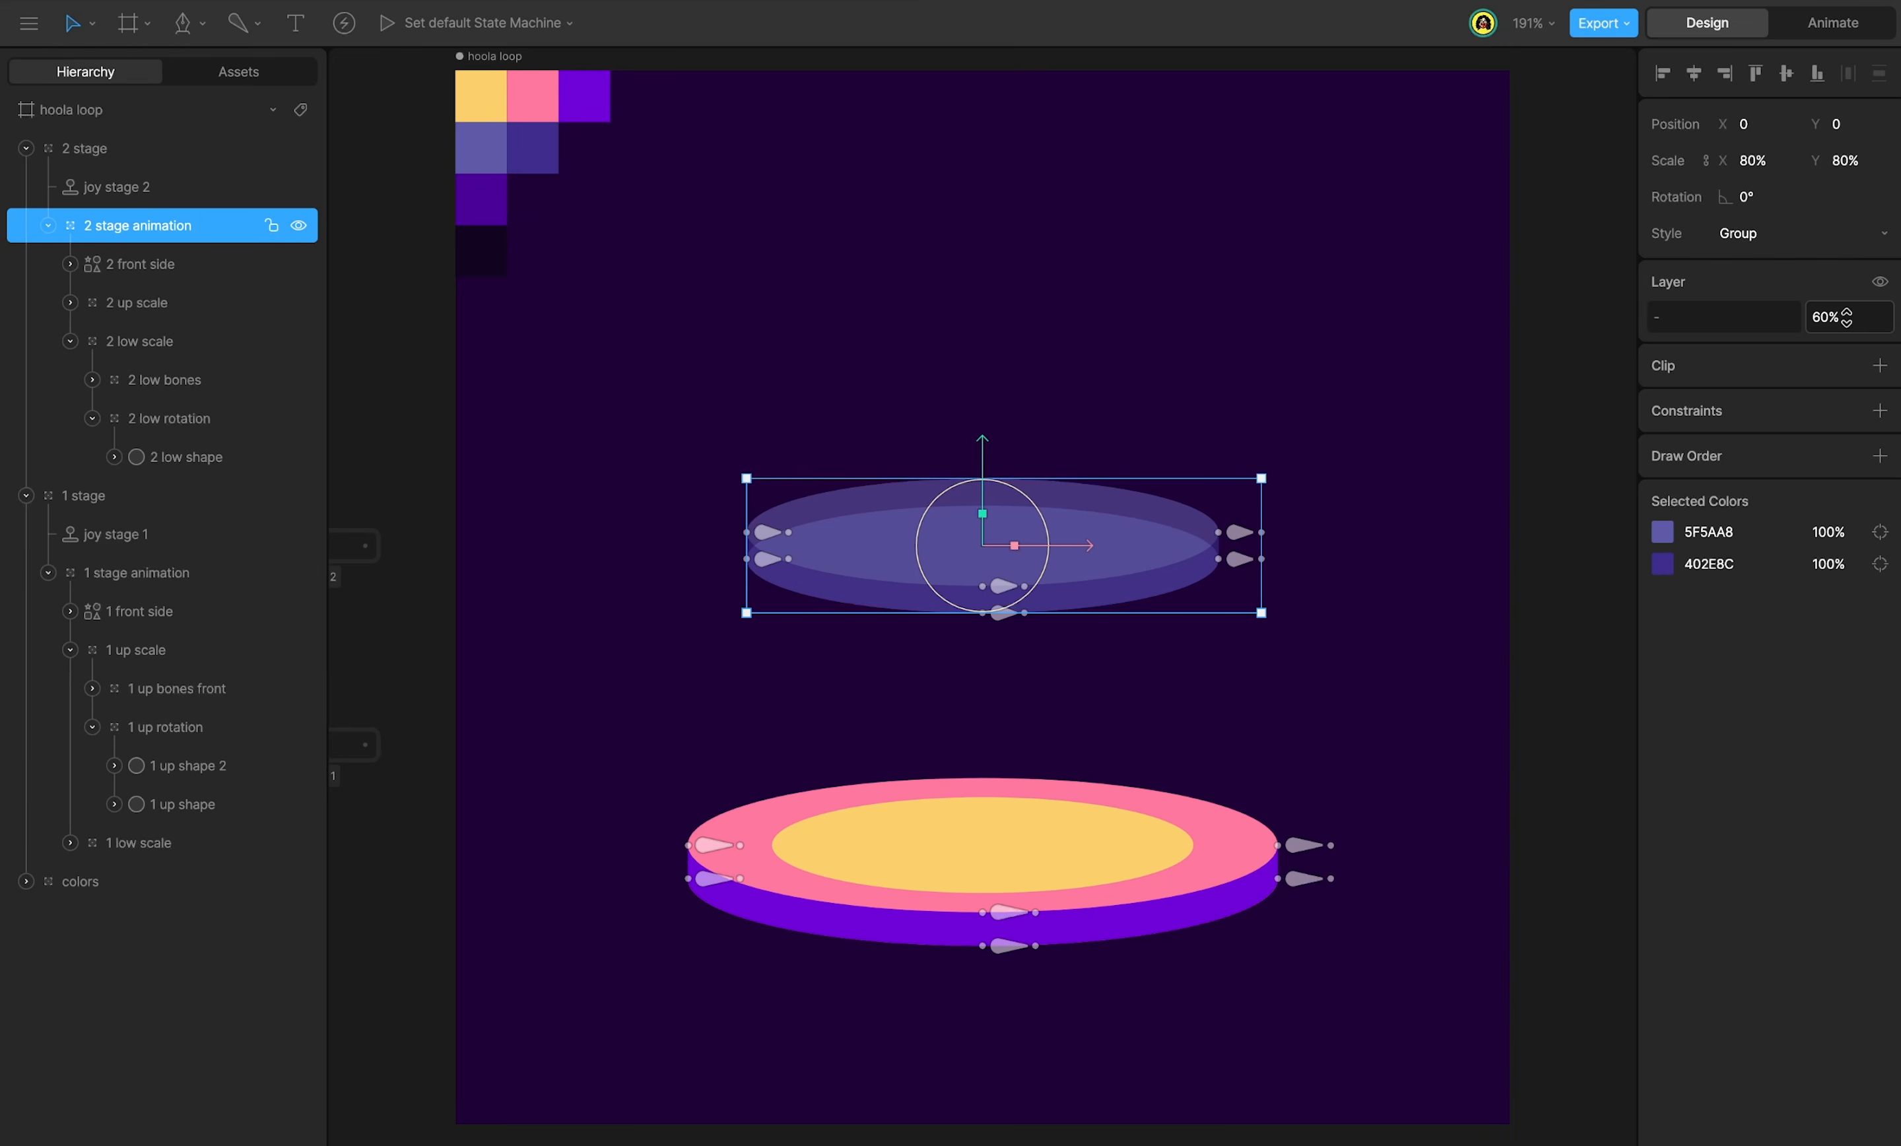
# Duplicate the 1 up shape 2 ellipse and rename the copy "cone low".
pyautogui.click(185, 776)
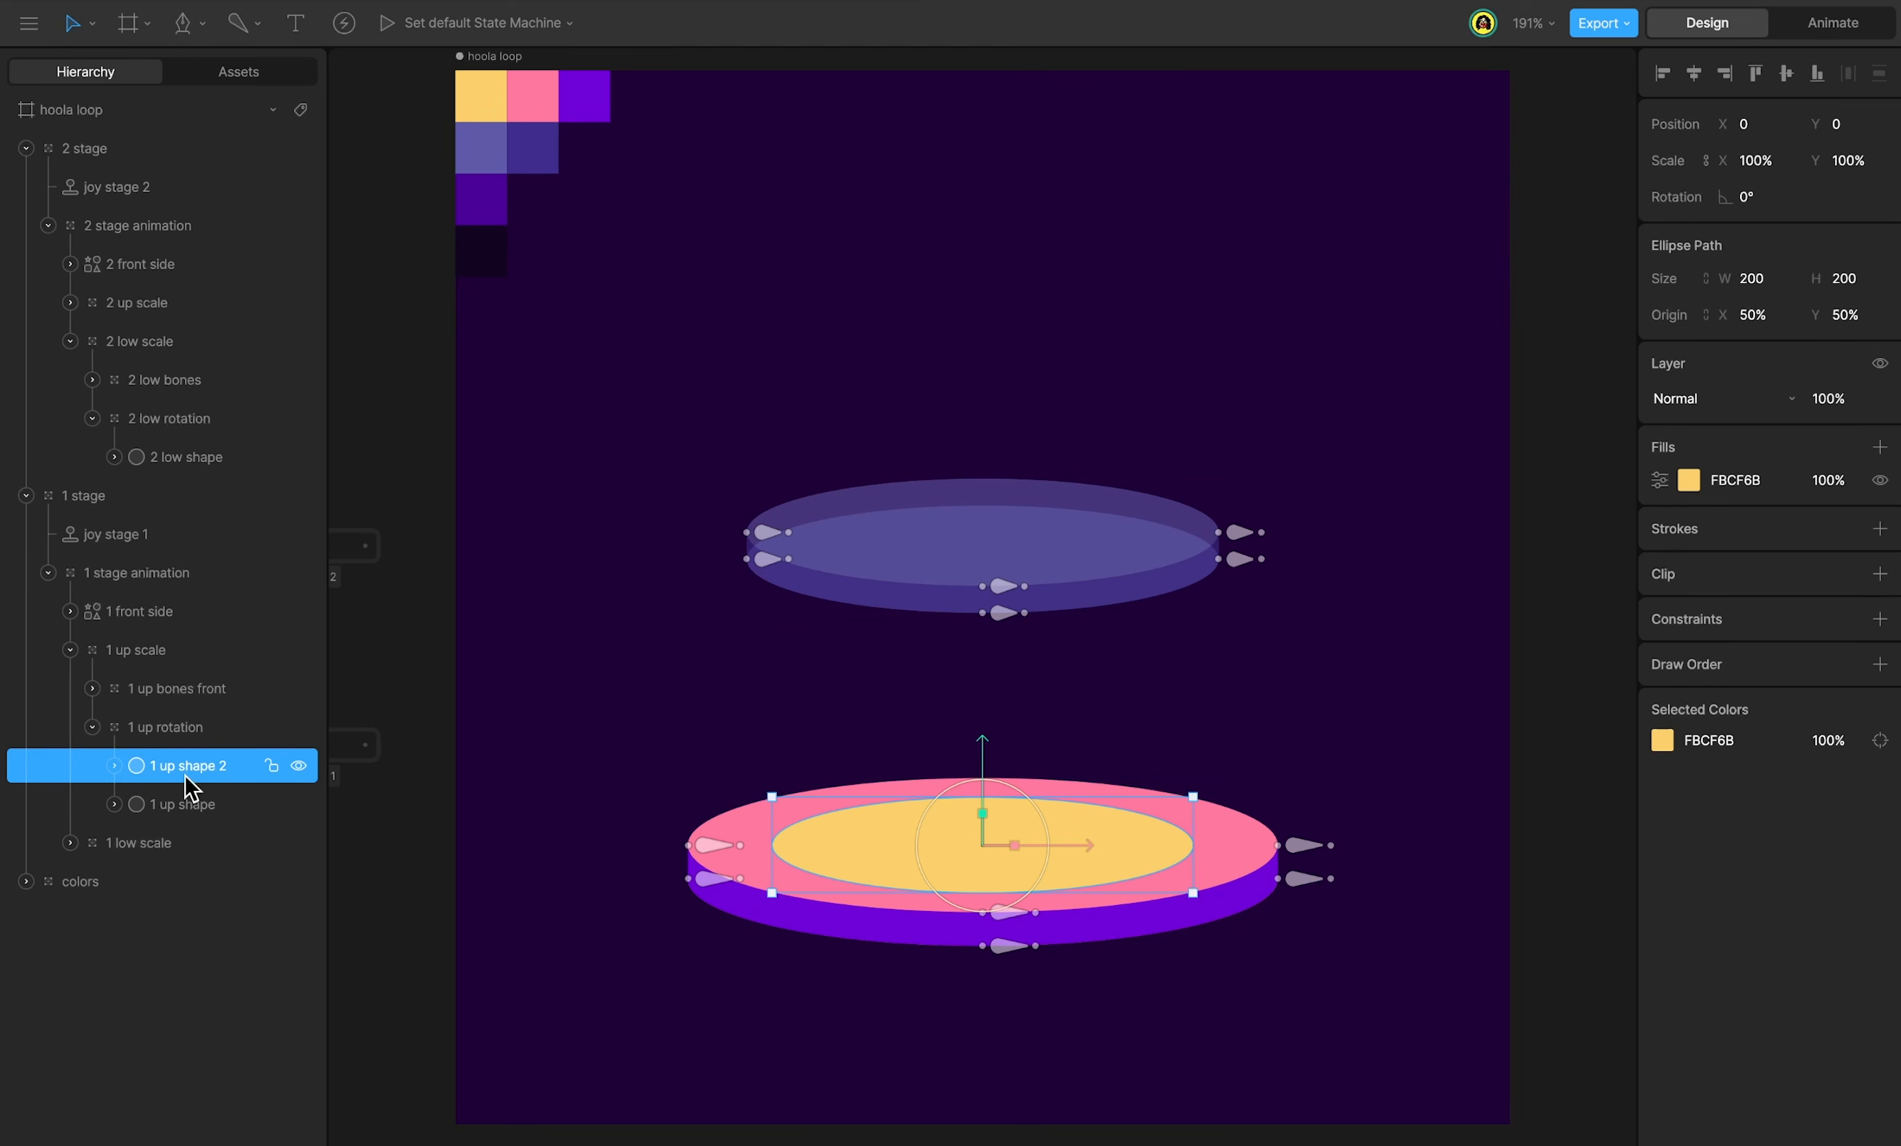
pyautogui.hotkey('ctrl', 'd')
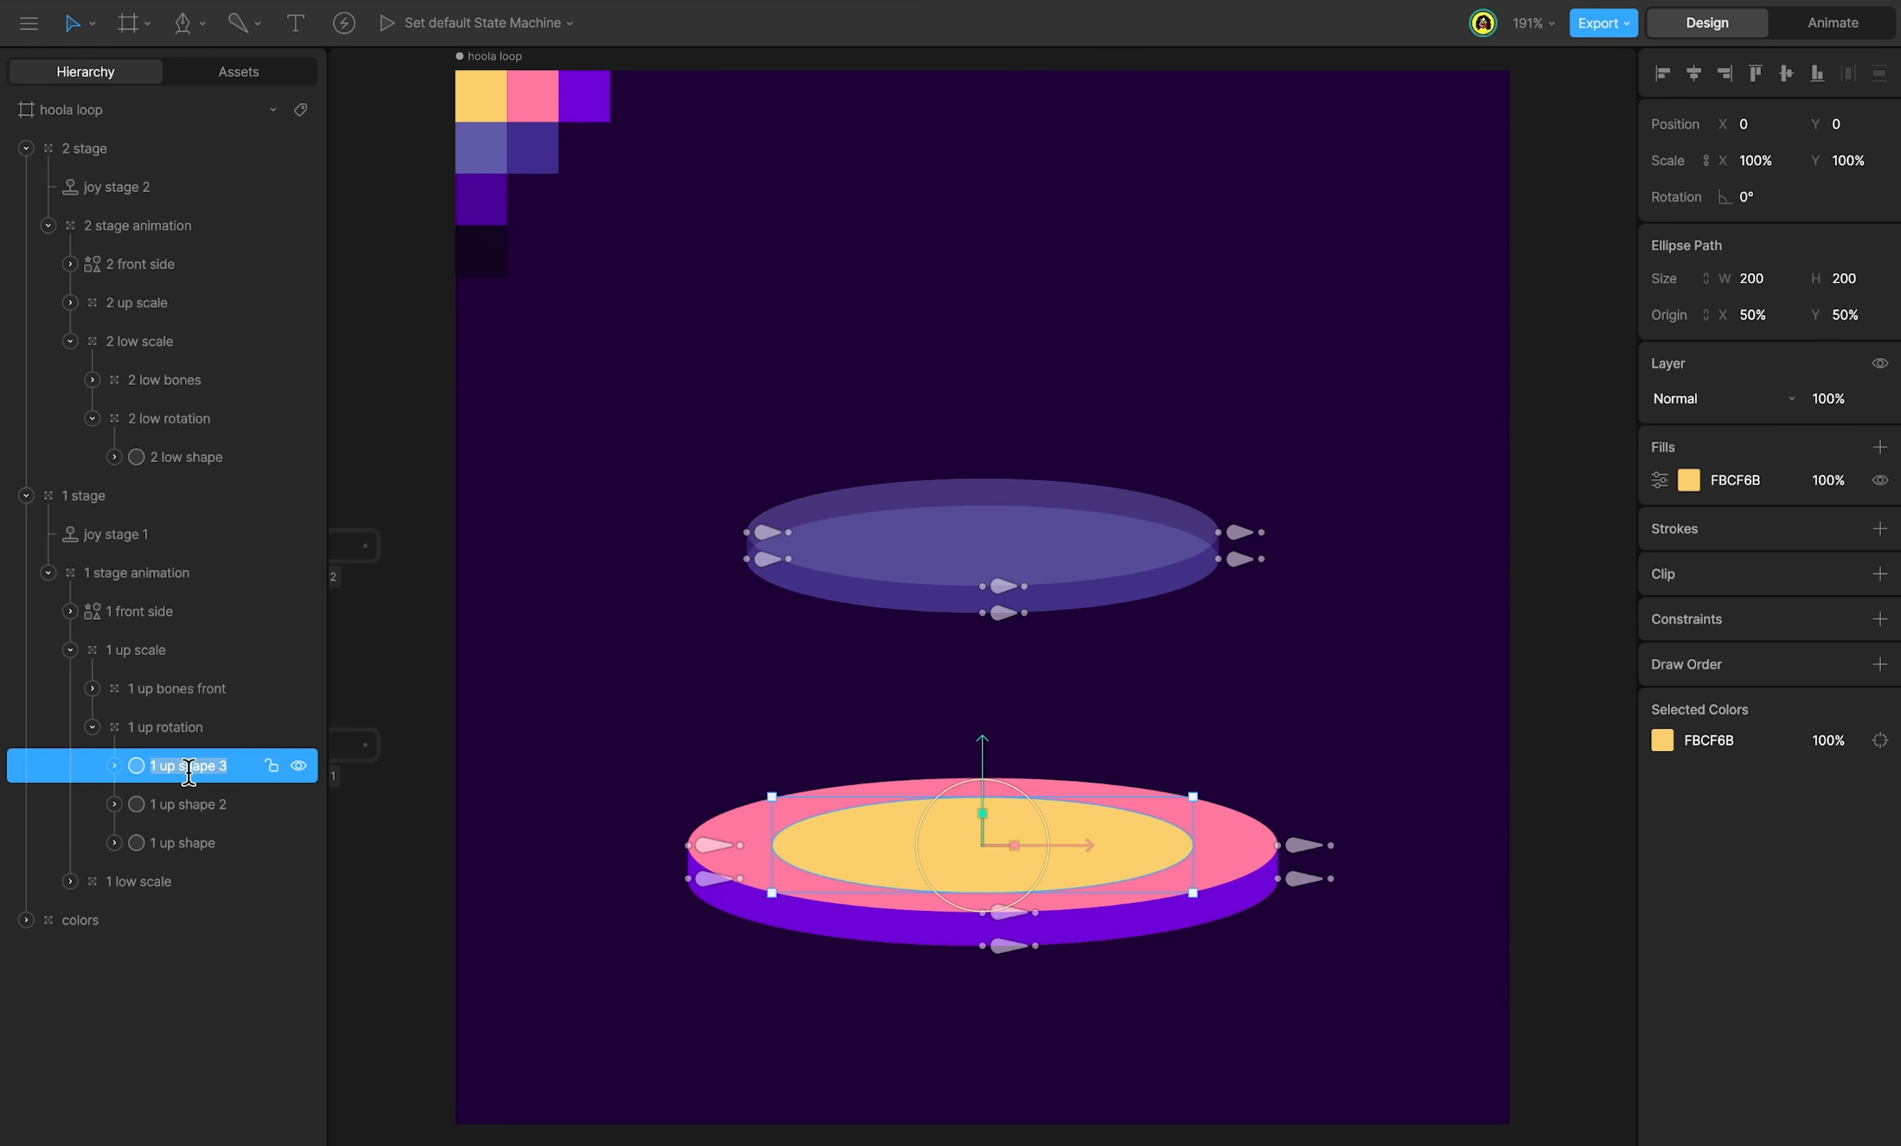
pyautogui.write('cone low')
pyautogui.press('Return')
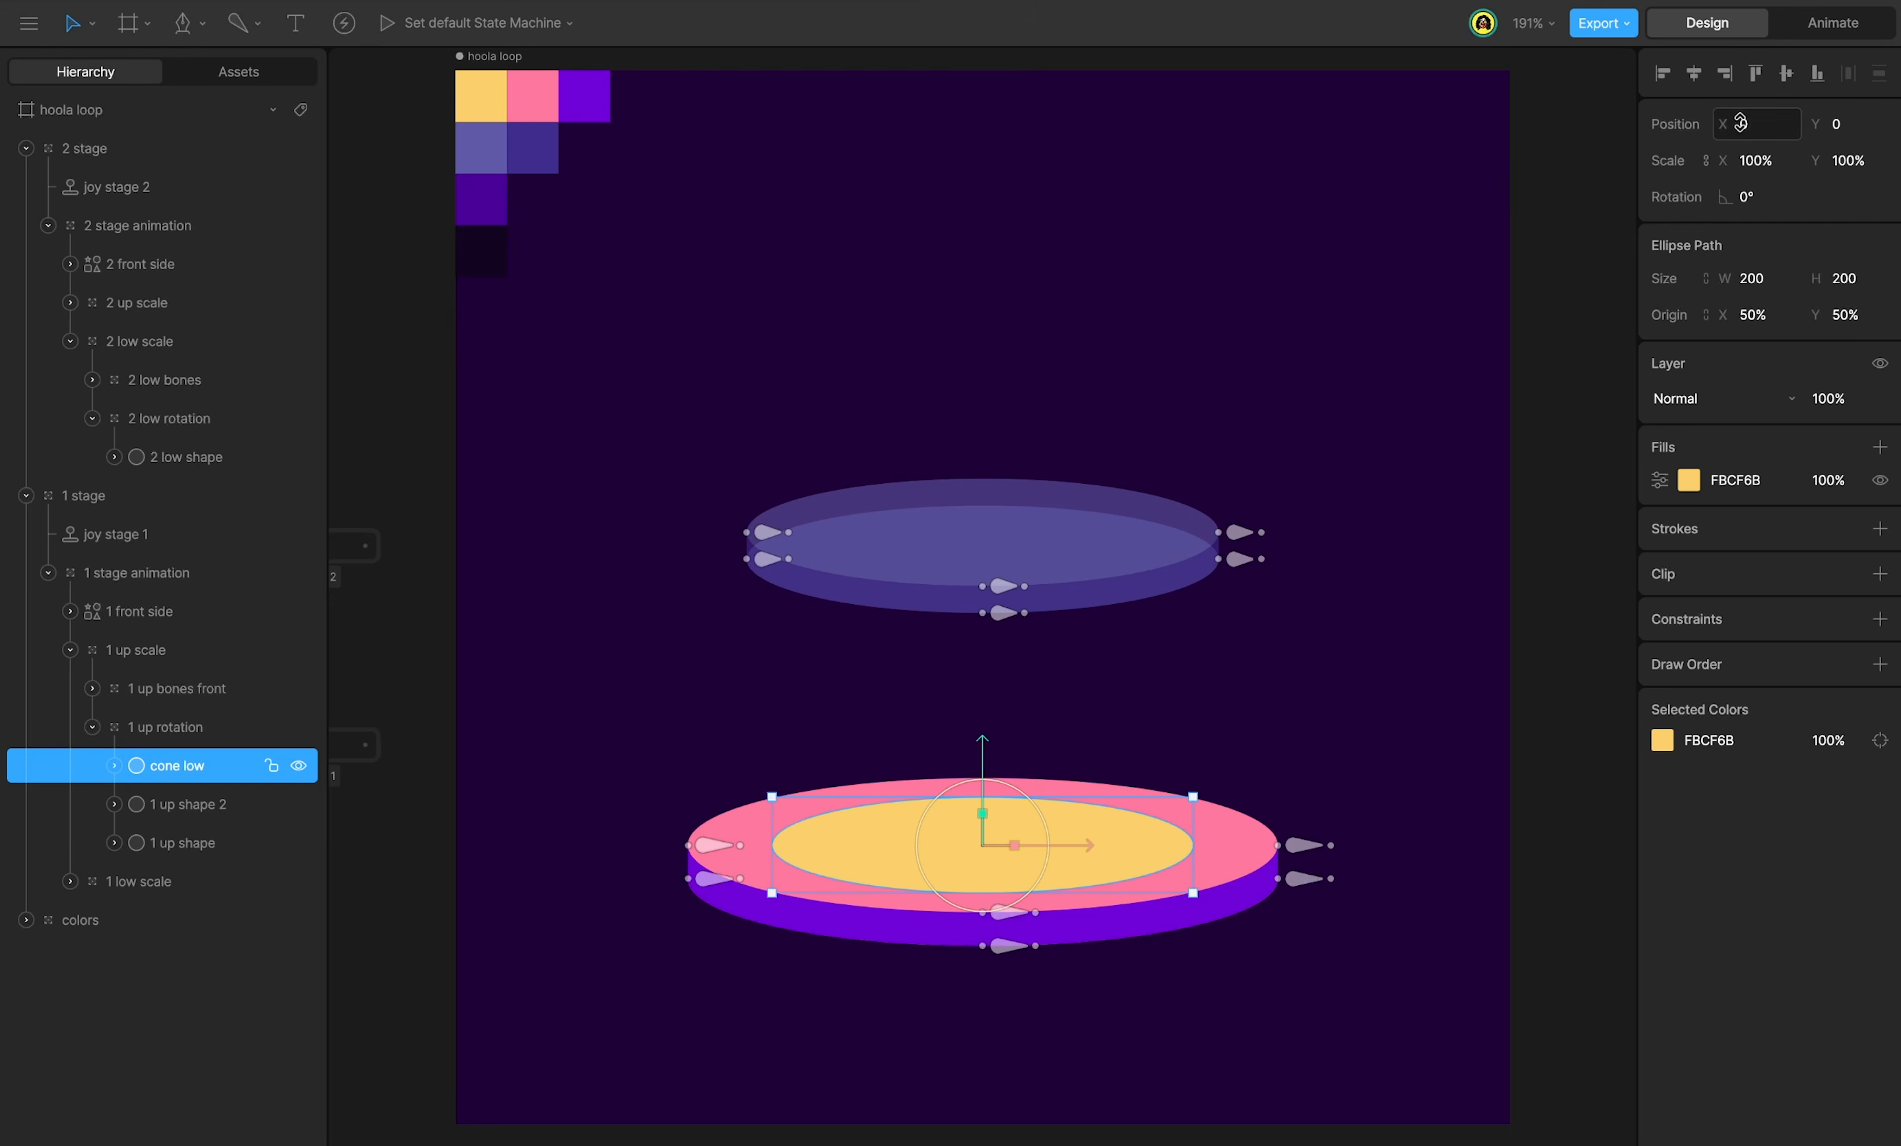
# Scale cone low to 70% and fill it with the dark purple sampled from the third-row palette swatch.
pyautogui.click(1768, 160)
pyautogui.write('70')
pyautogui.press('Return')
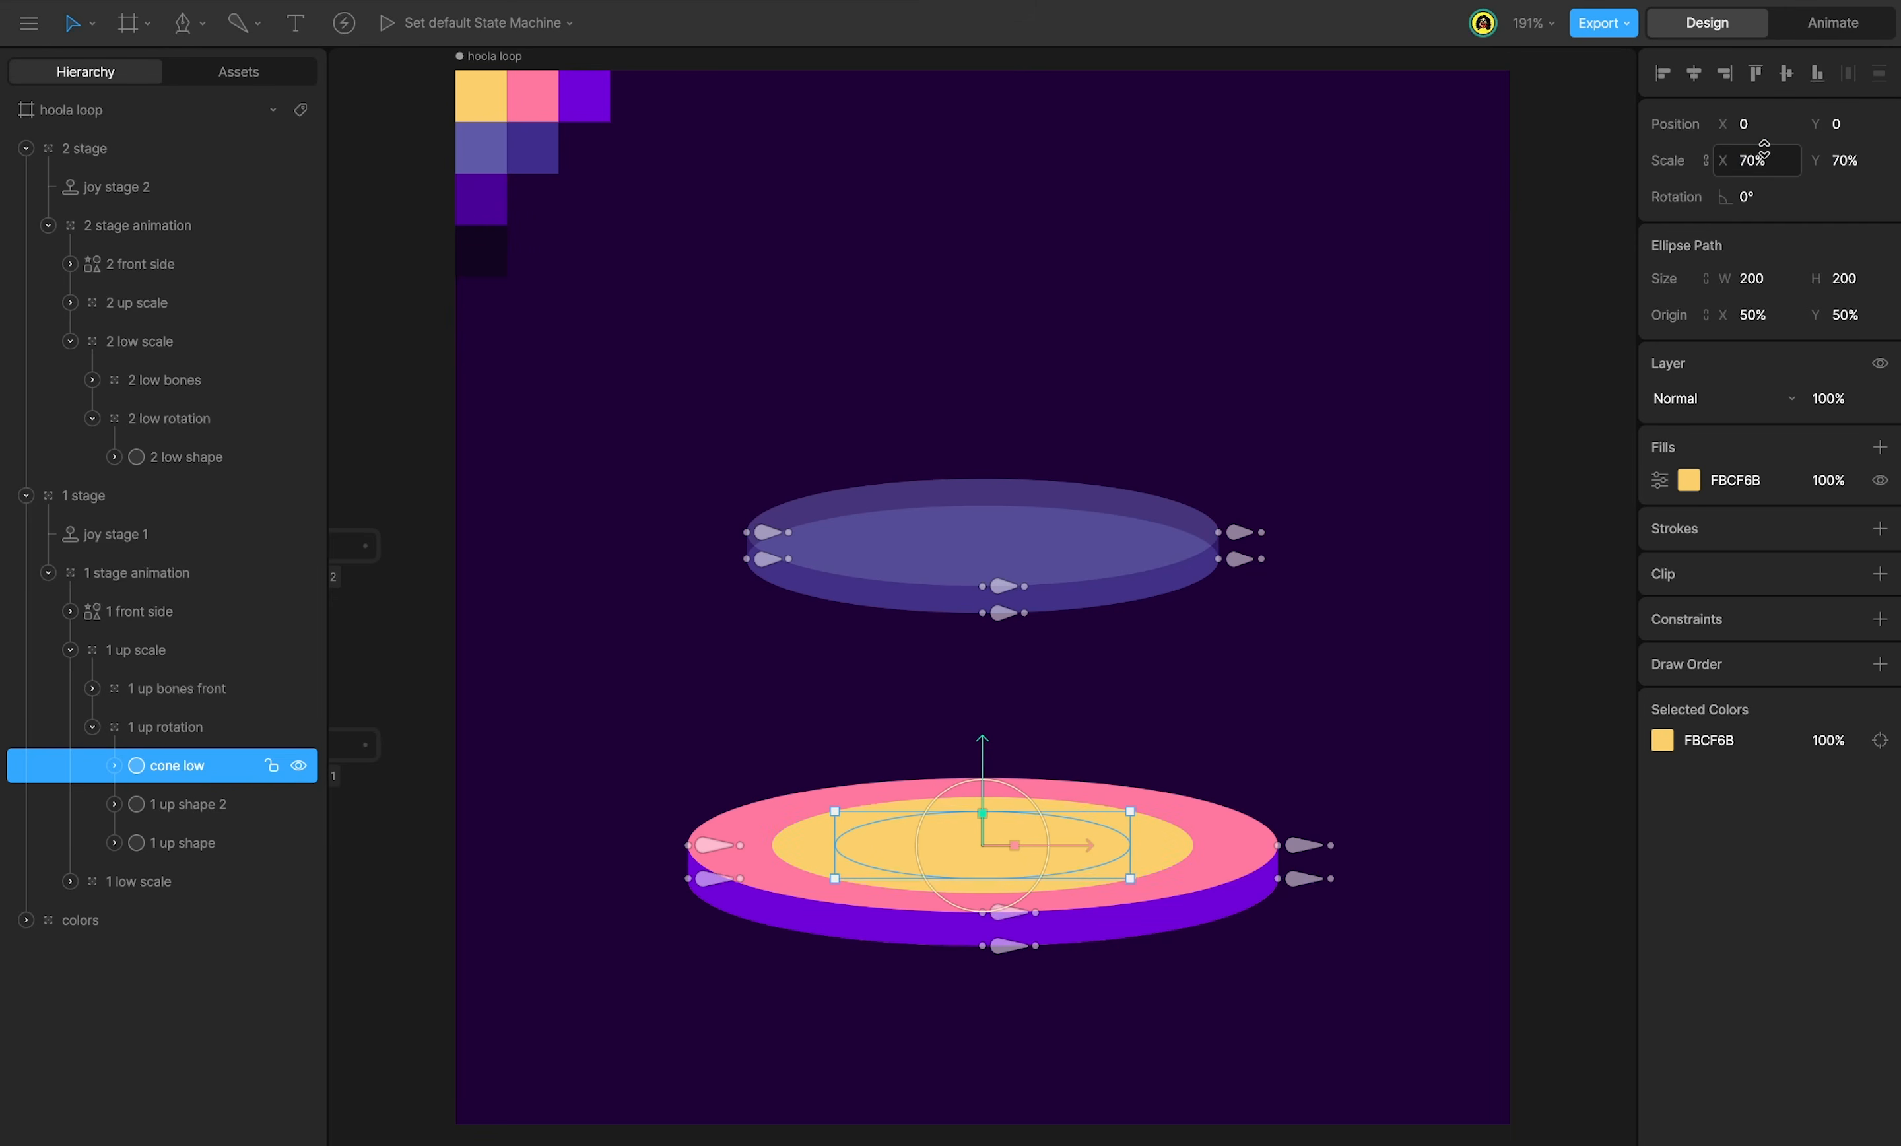
pyautogui.click(1689, 480)
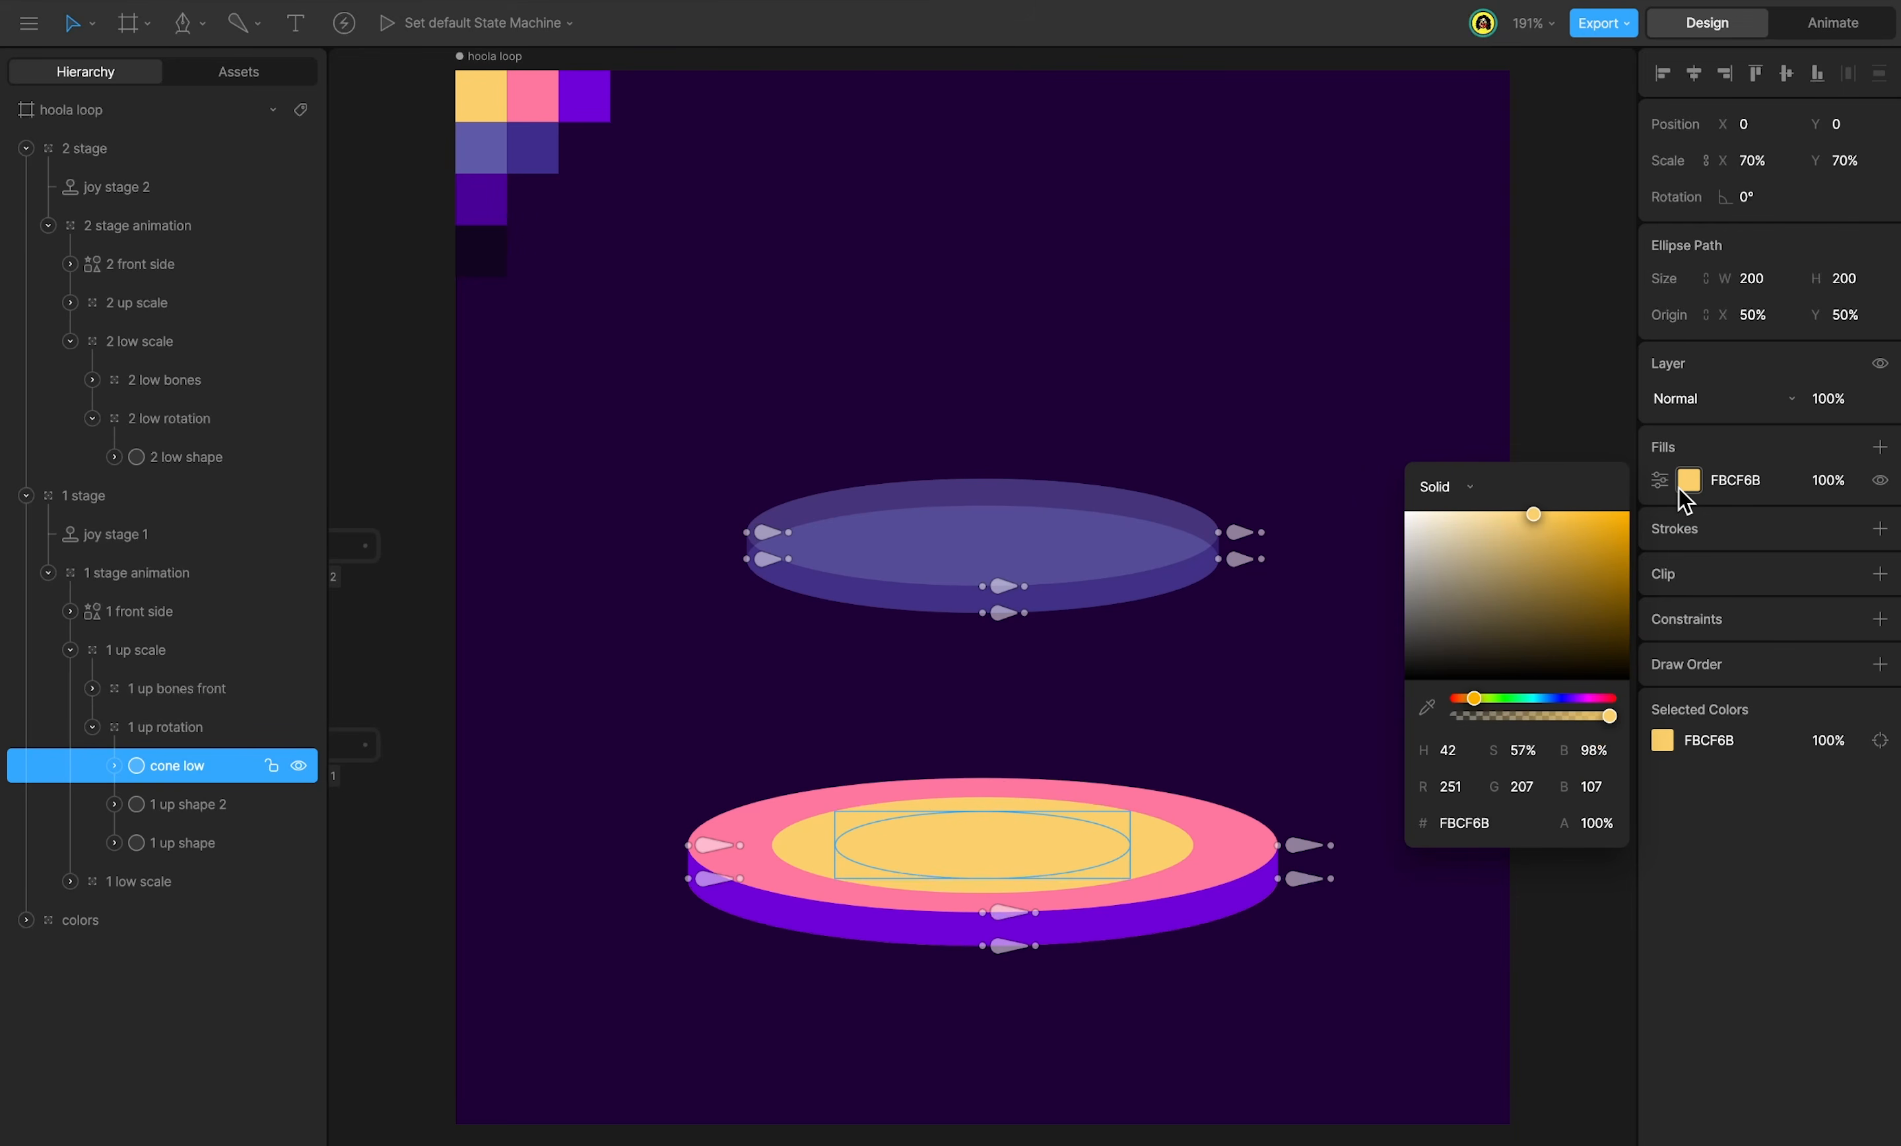
pyautogui.click(1427, 708)
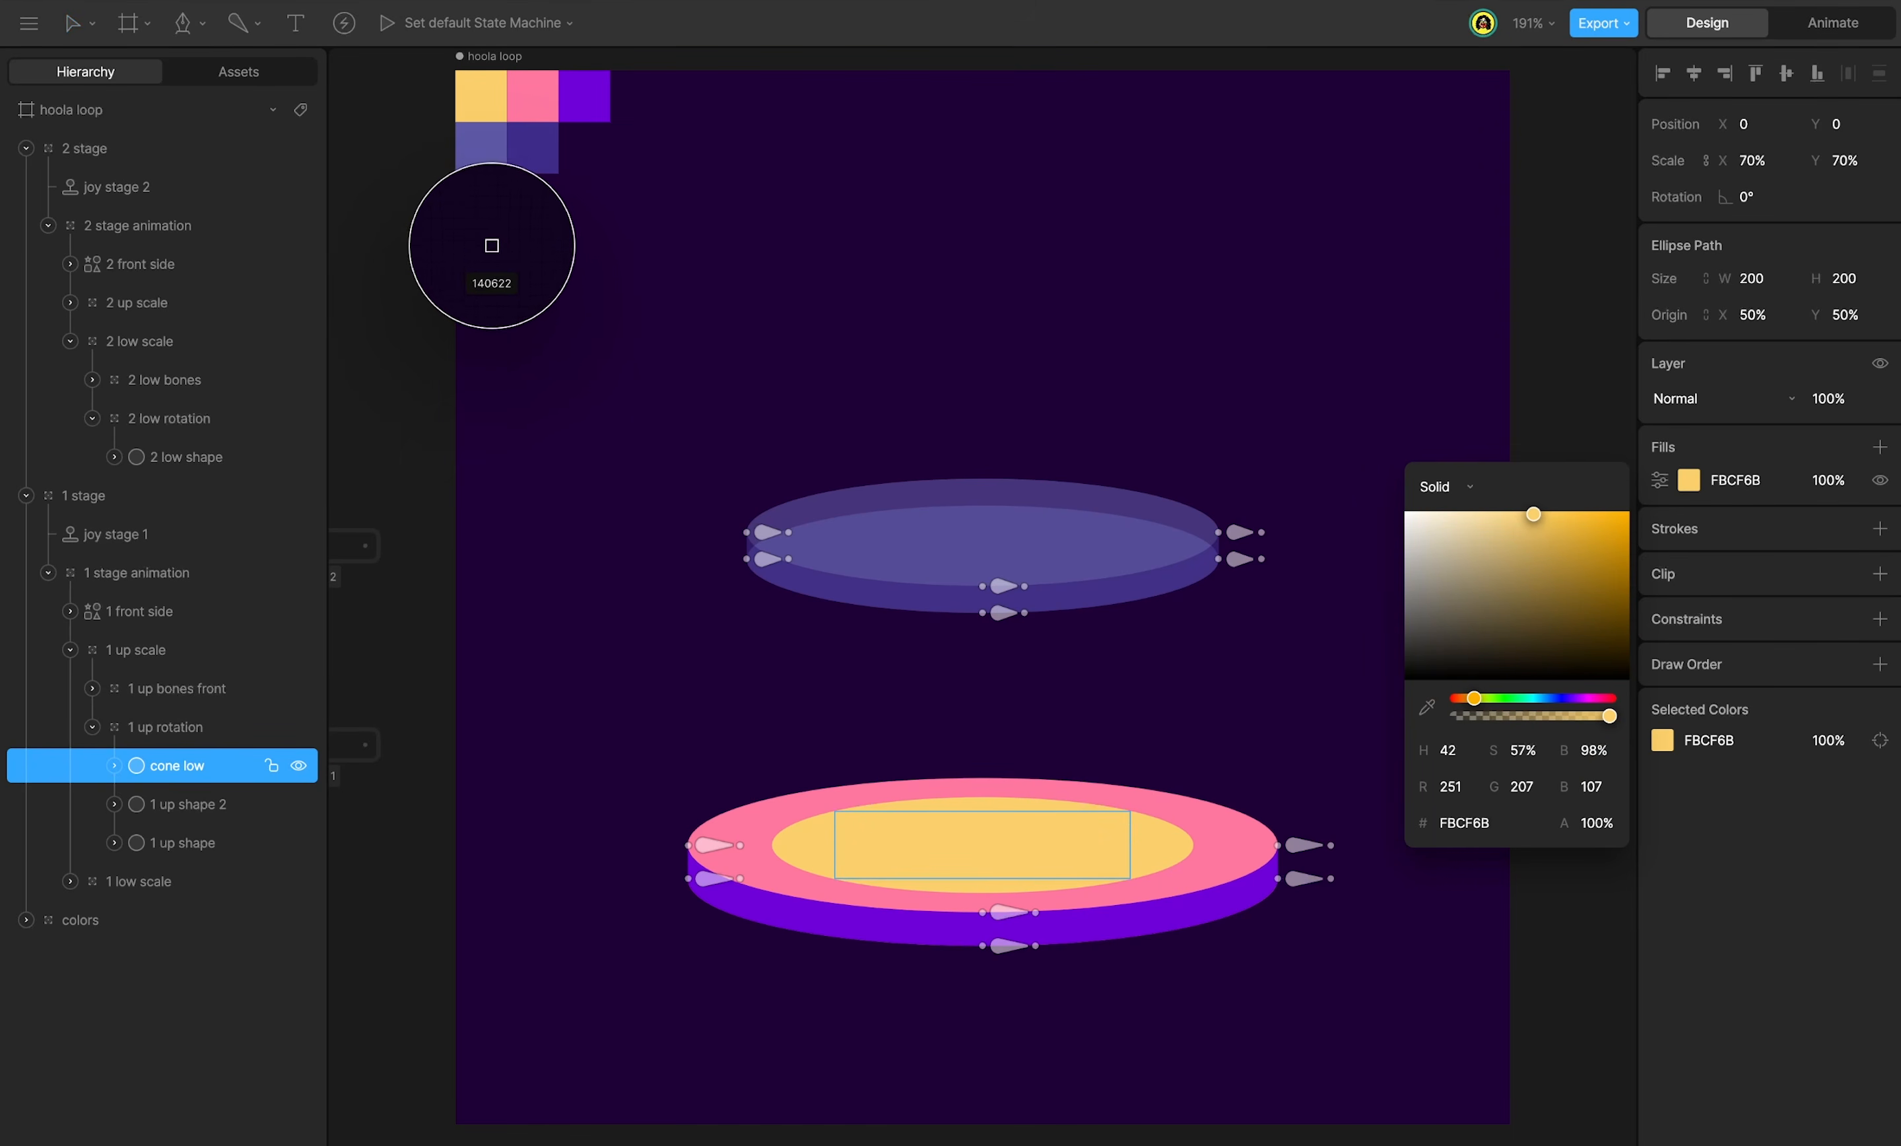
pyautogui.click(484, 215)
# Duplicate the 2 low shape ellipse and rename the copy "cone top".
pyautogui.click(202, 462)
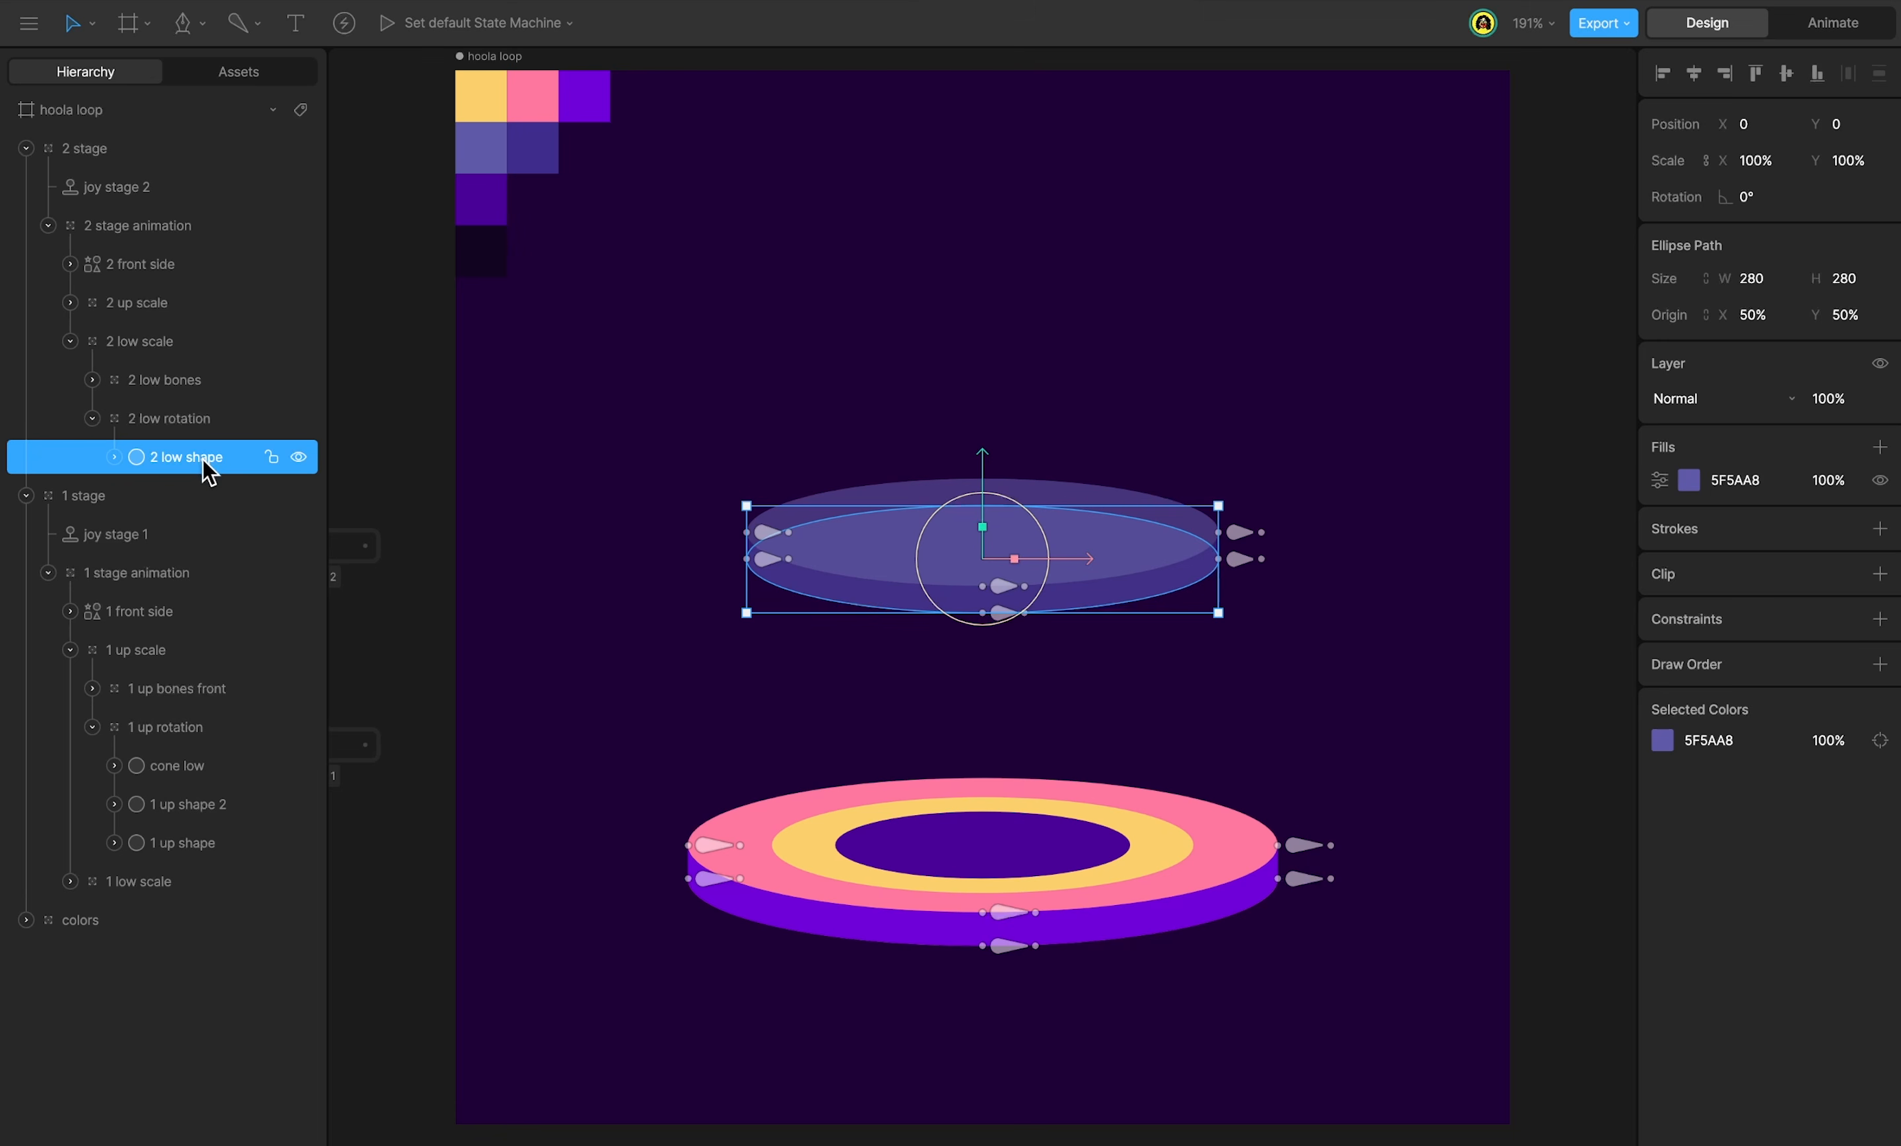
pyautogui.press('super+d')
pyautogui.doubleClick(202, 462)
pyautogui.write('cone top')
pyautogui.press('Return')
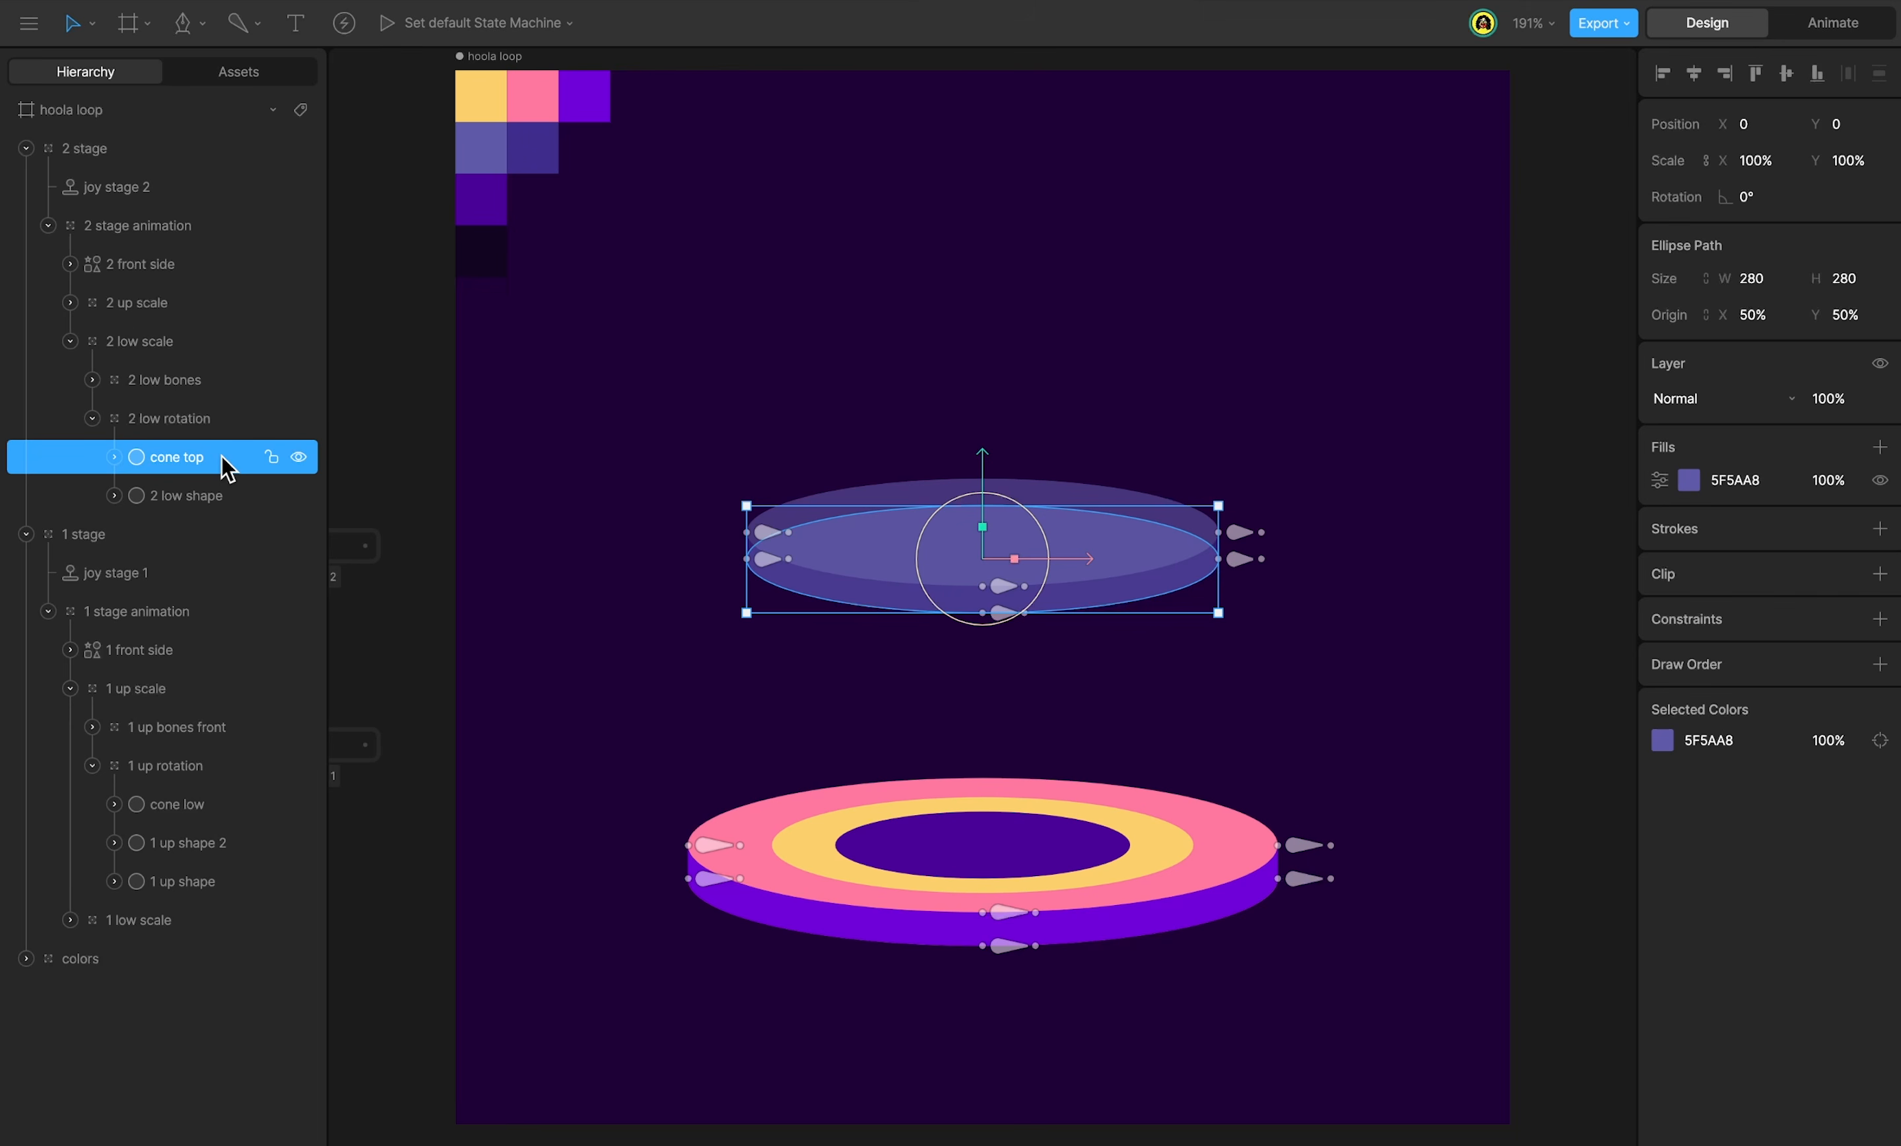
# Scale cone top to 15% and fill it with the dark purple sampled from the third-row palette swatch.
pyautogui.click(1753, 160)
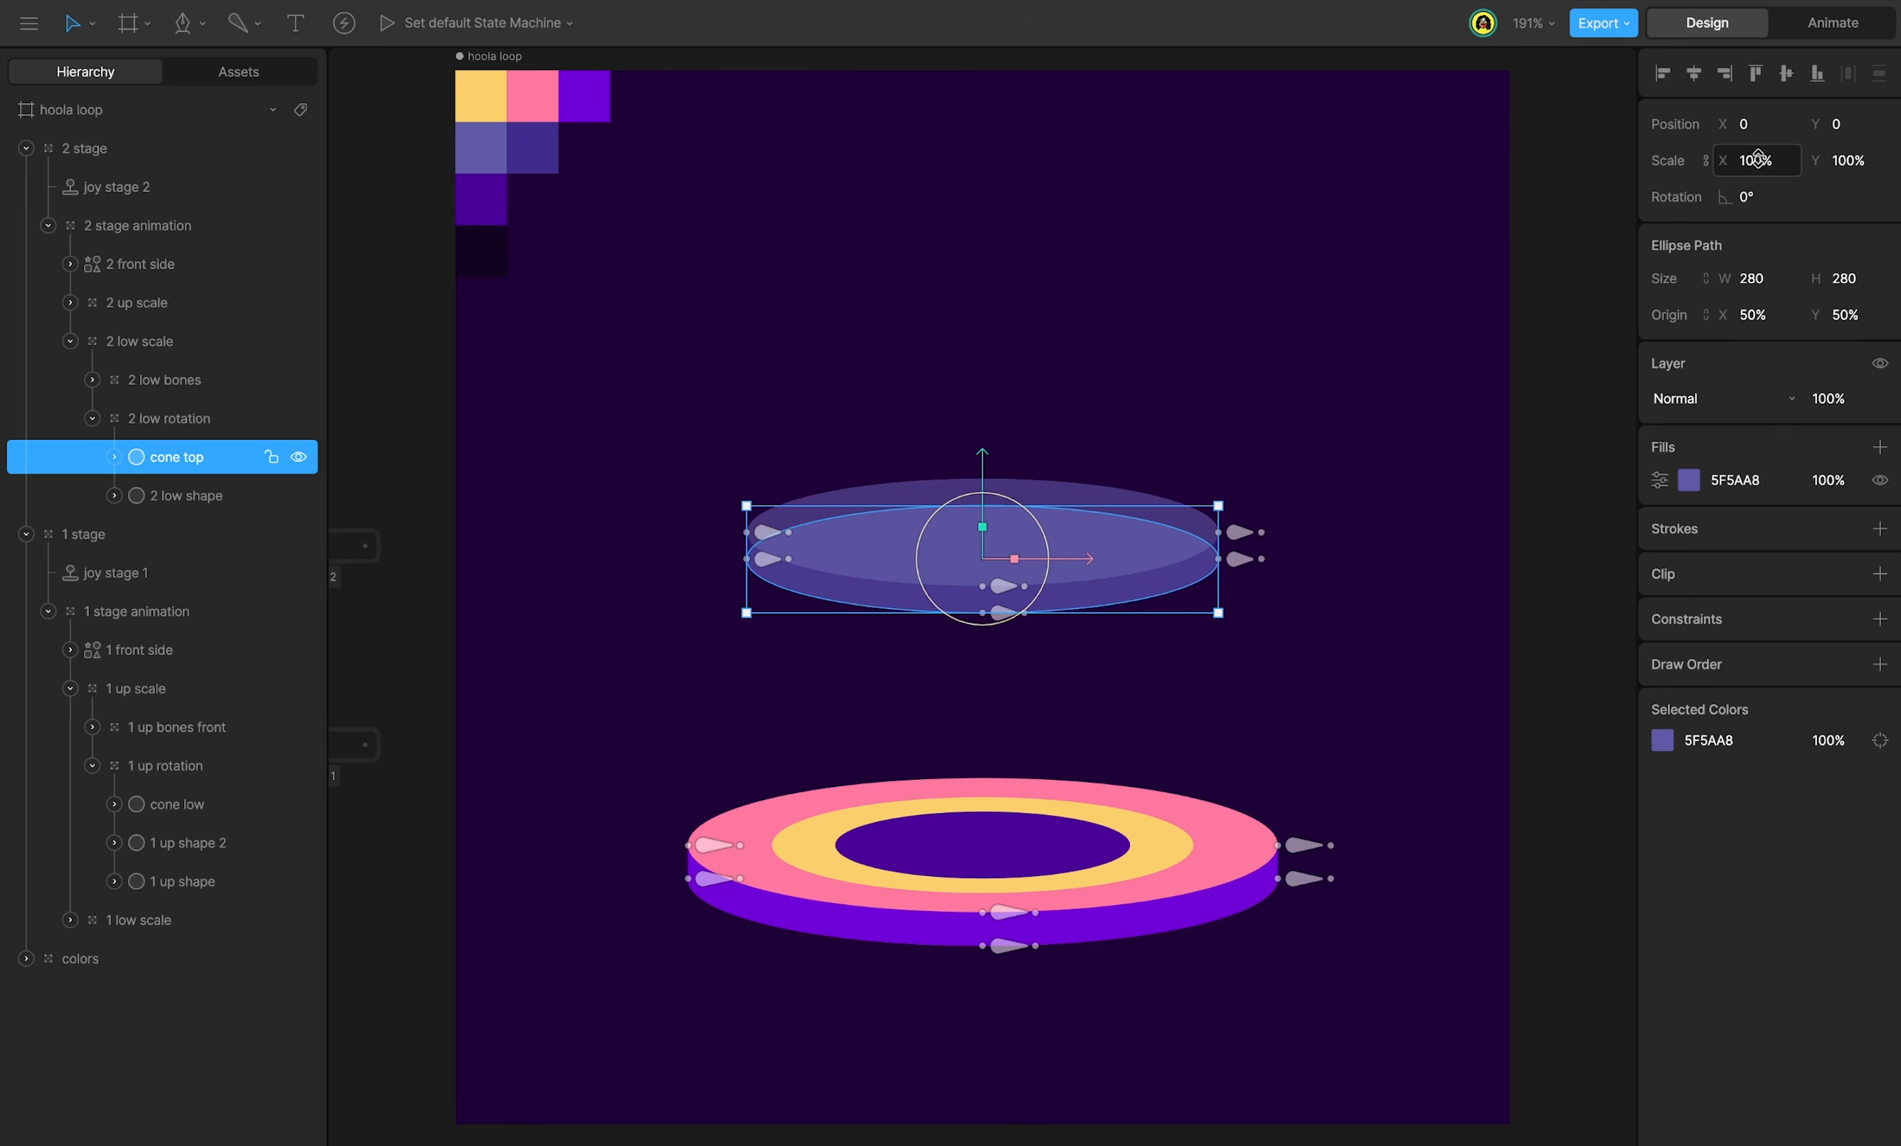
pyautogui.write('30')
pyautogui.press('Return')
pyautogui.write('15')
pyautogui.press('Return')
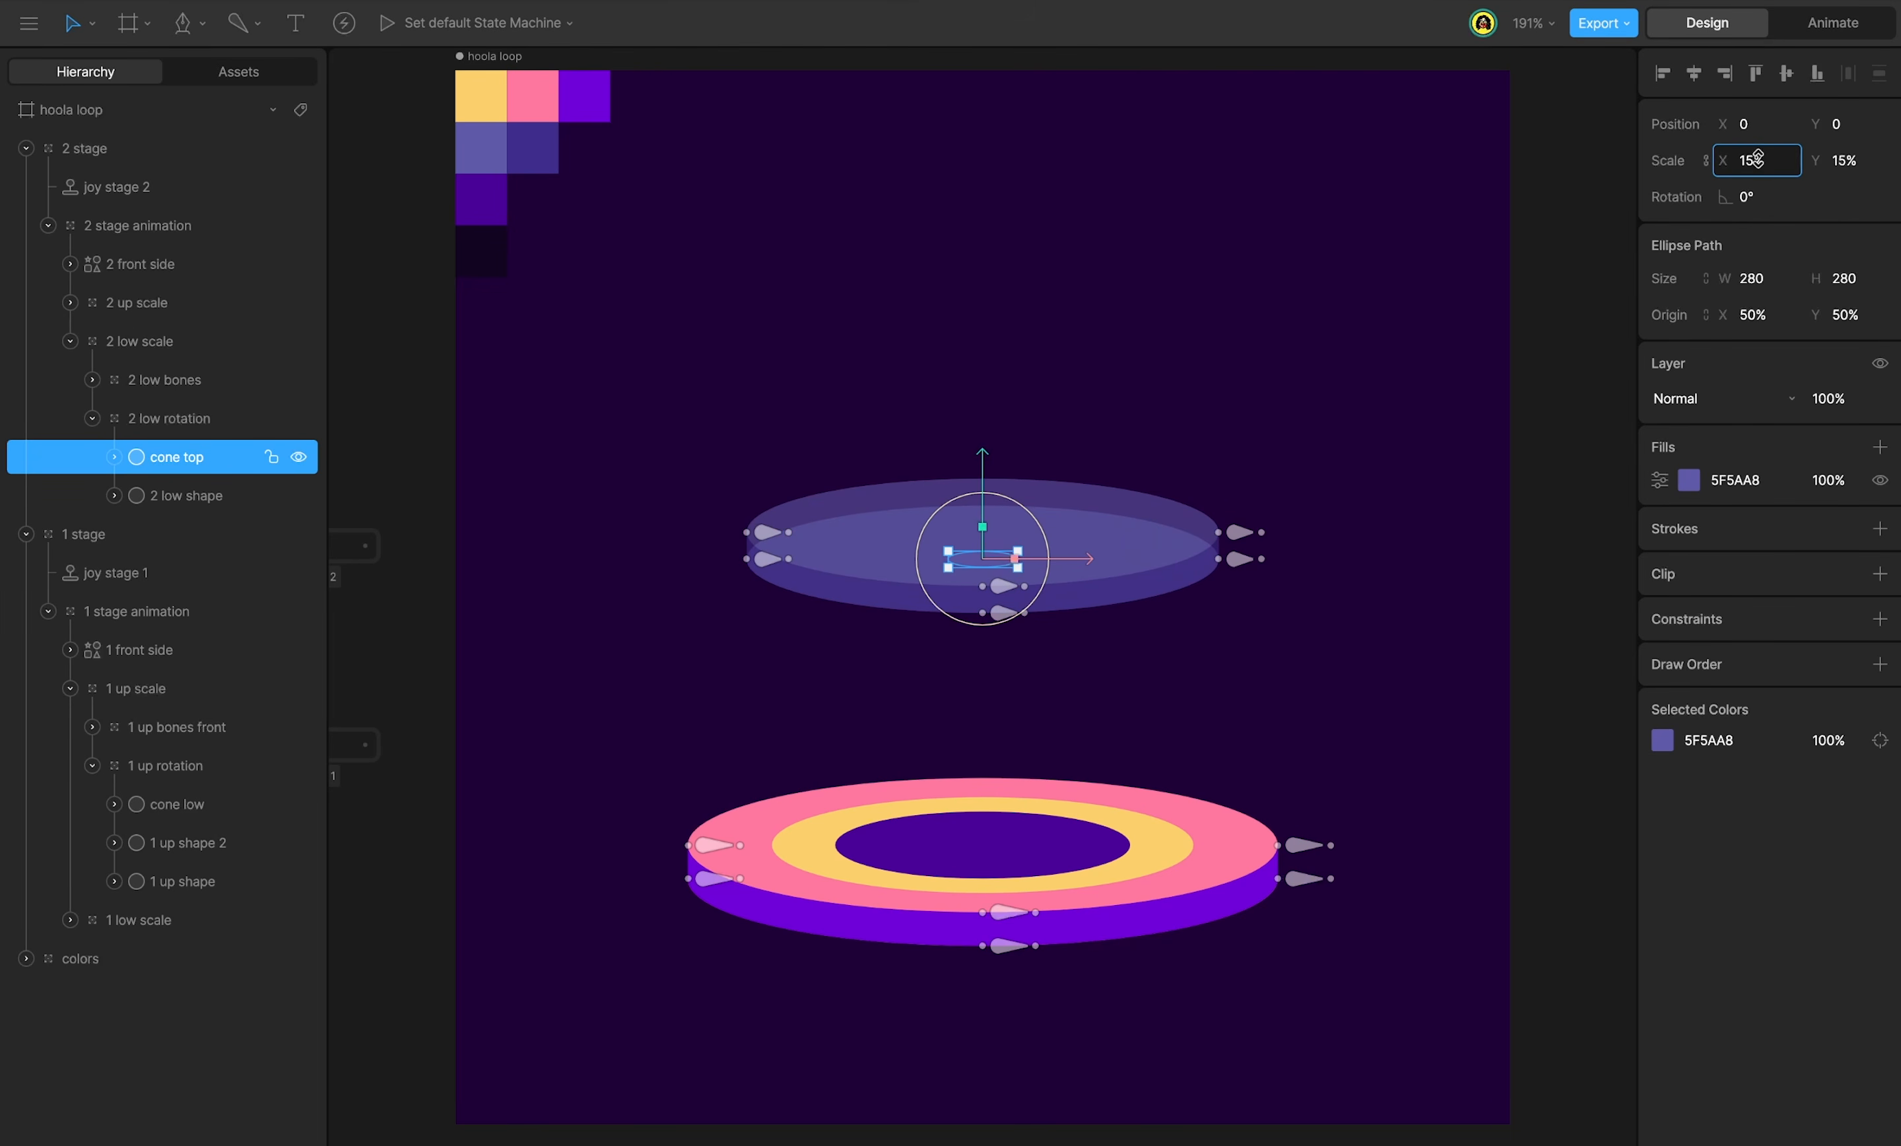
pyautogui.click(1689, 479)
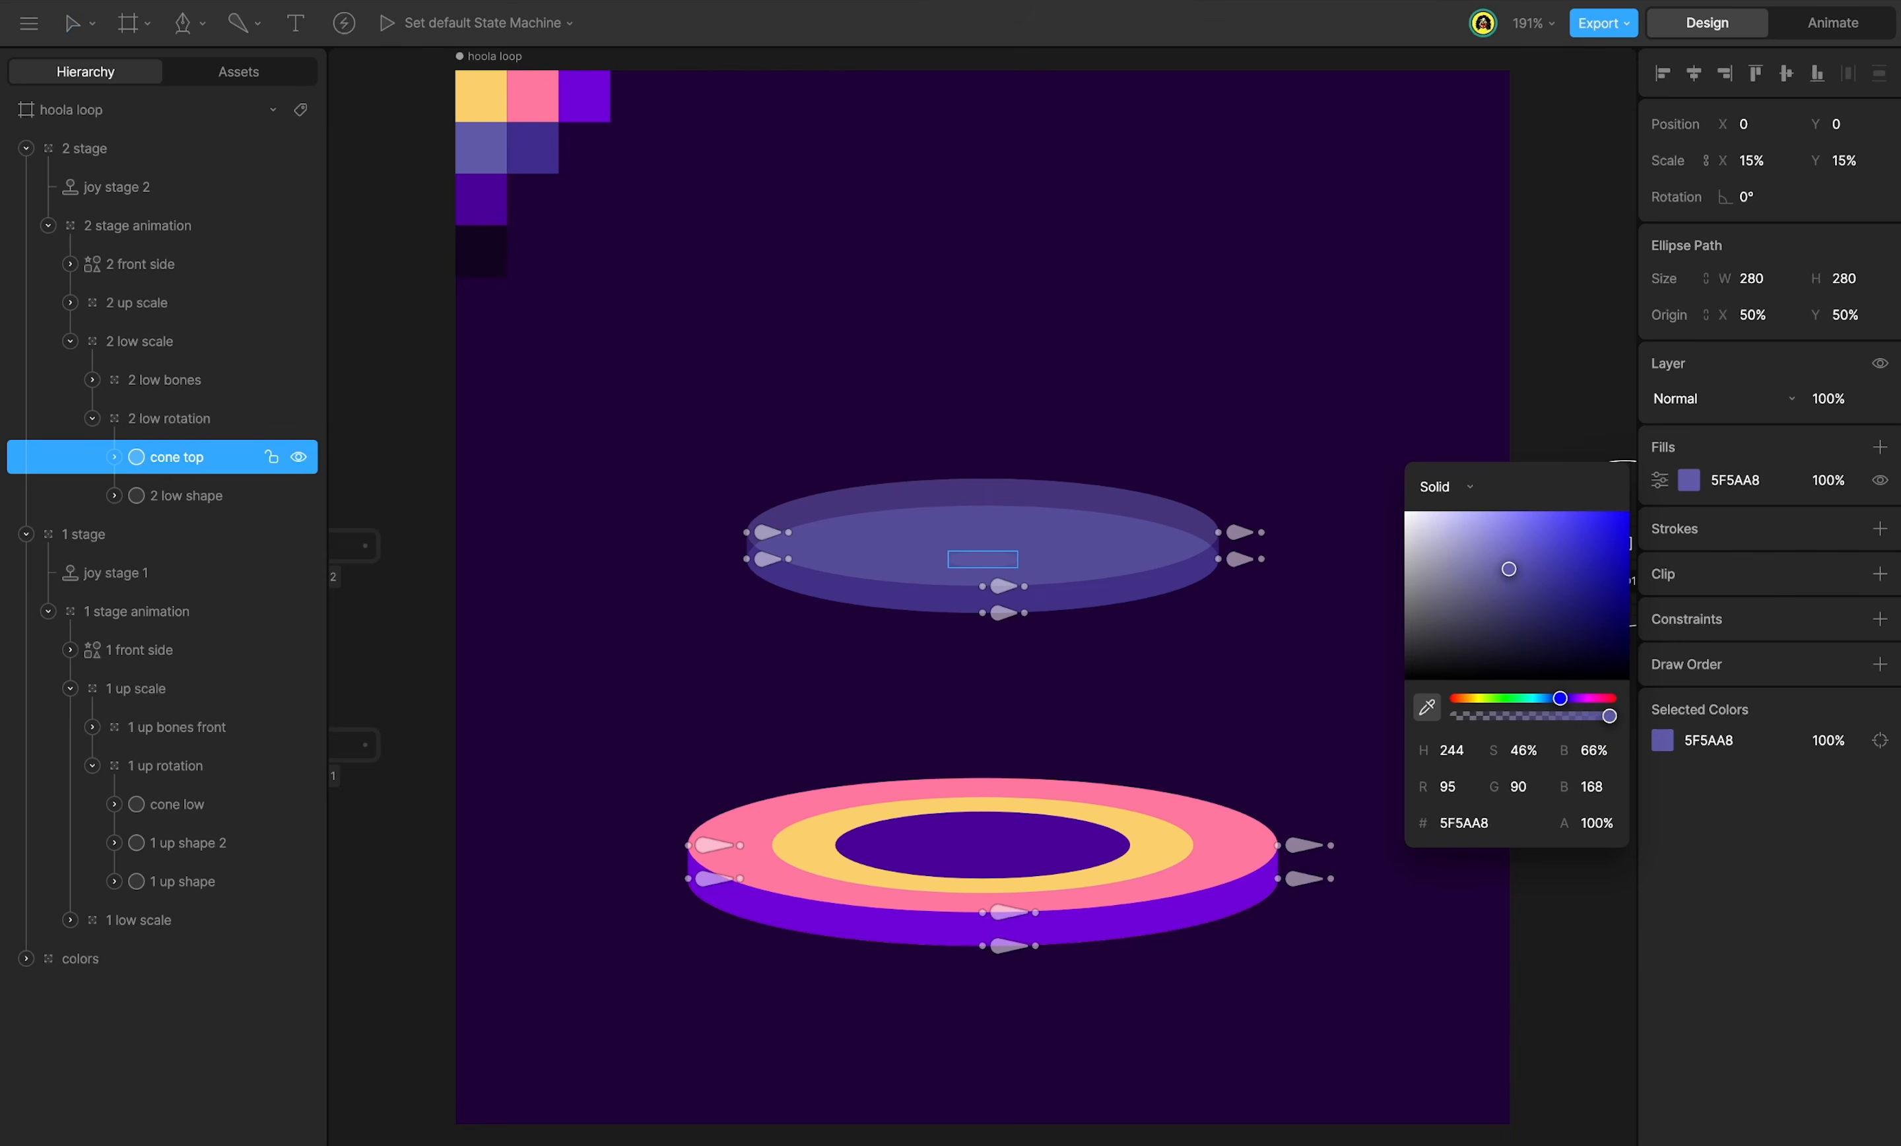
pyautogui.click(1427, 707)
pyautogui.click(479, 215)
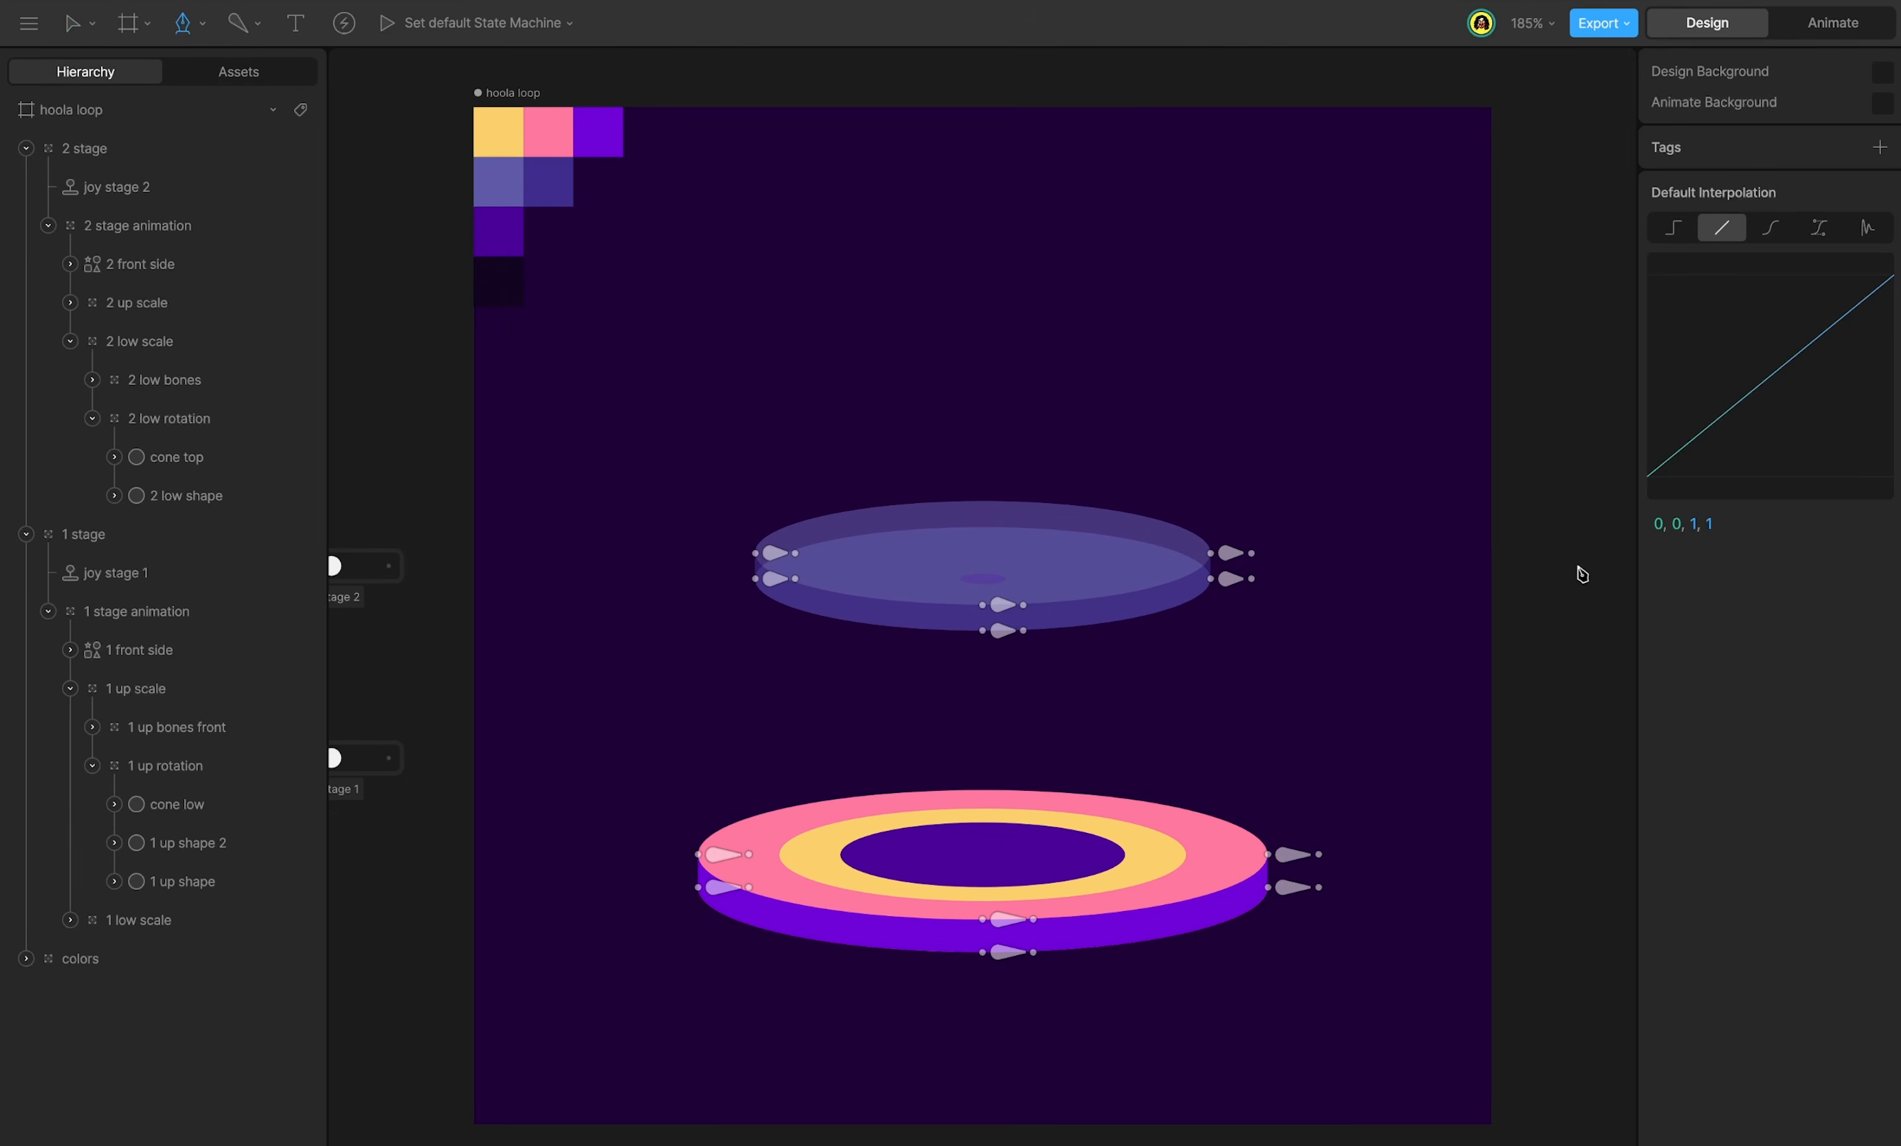
# Draw the cone body's left edge with the Pen tool, from the left end of cone low to the left end of cone top.
pyautogui.press('p')
pyautogui.scroll(10, 836, 860)
pyautogui.scroll(5, 837, 860)
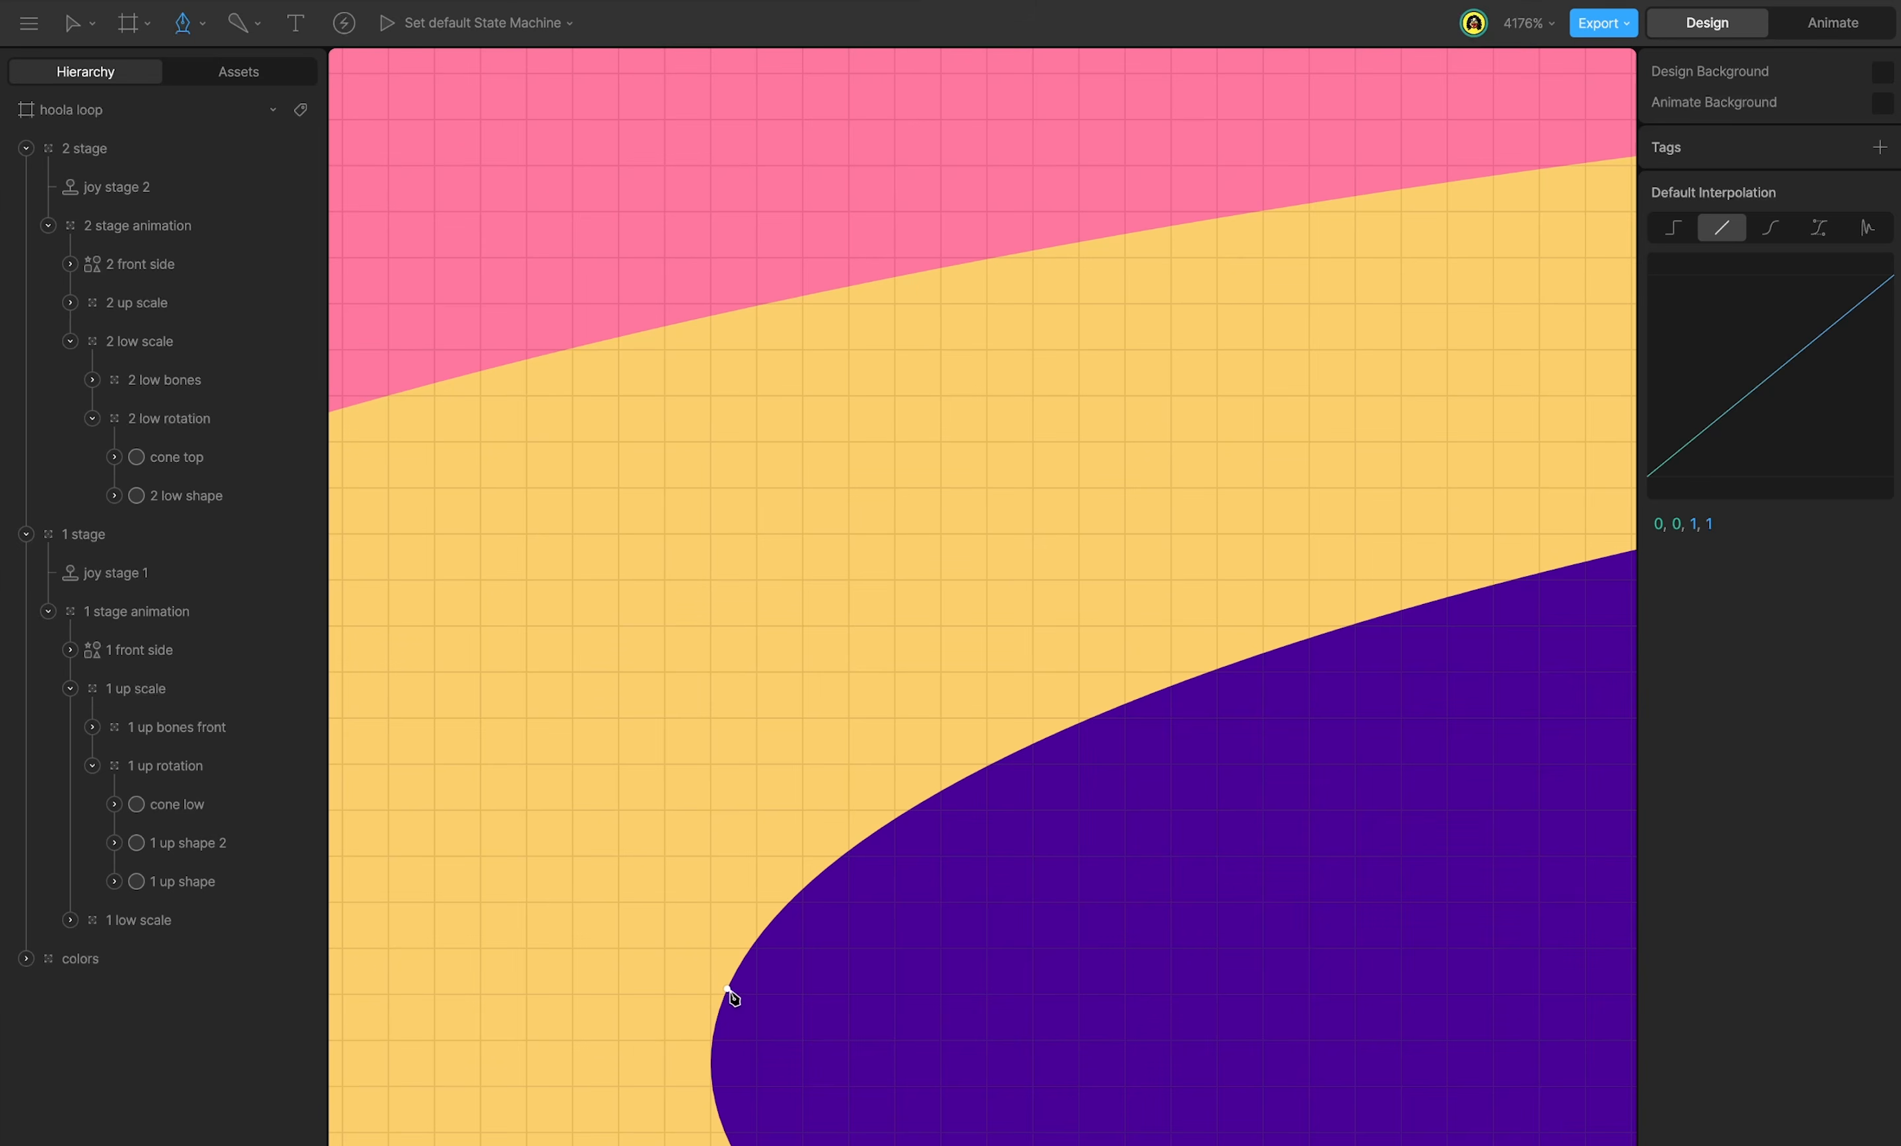
pyautogui.click(730, 985)
pyautogui.scroll(1, 1163, 565)
pyautogui.scroll(-10, 904, 599)
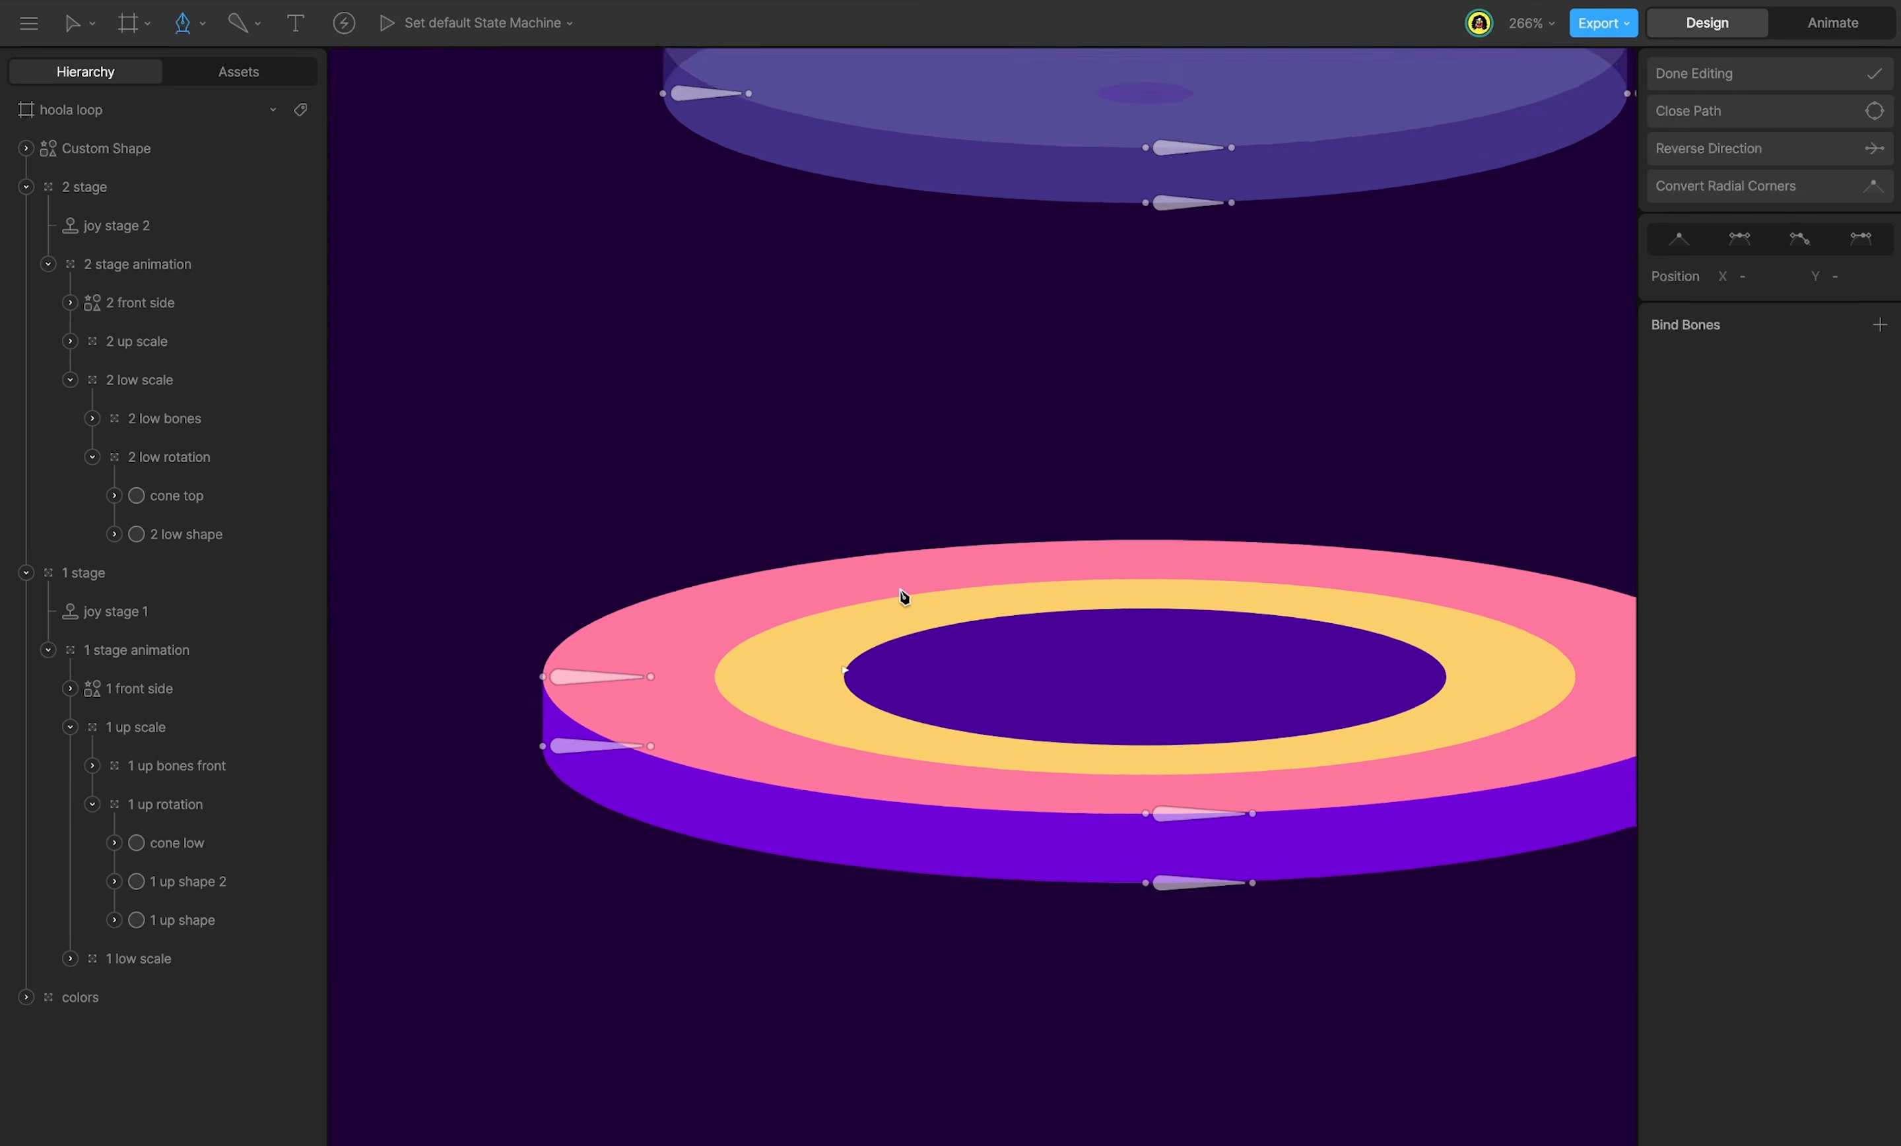
pyautogui.scroll(4, 1032, 217)
pyautogui.scroll(8, 1020, 242)
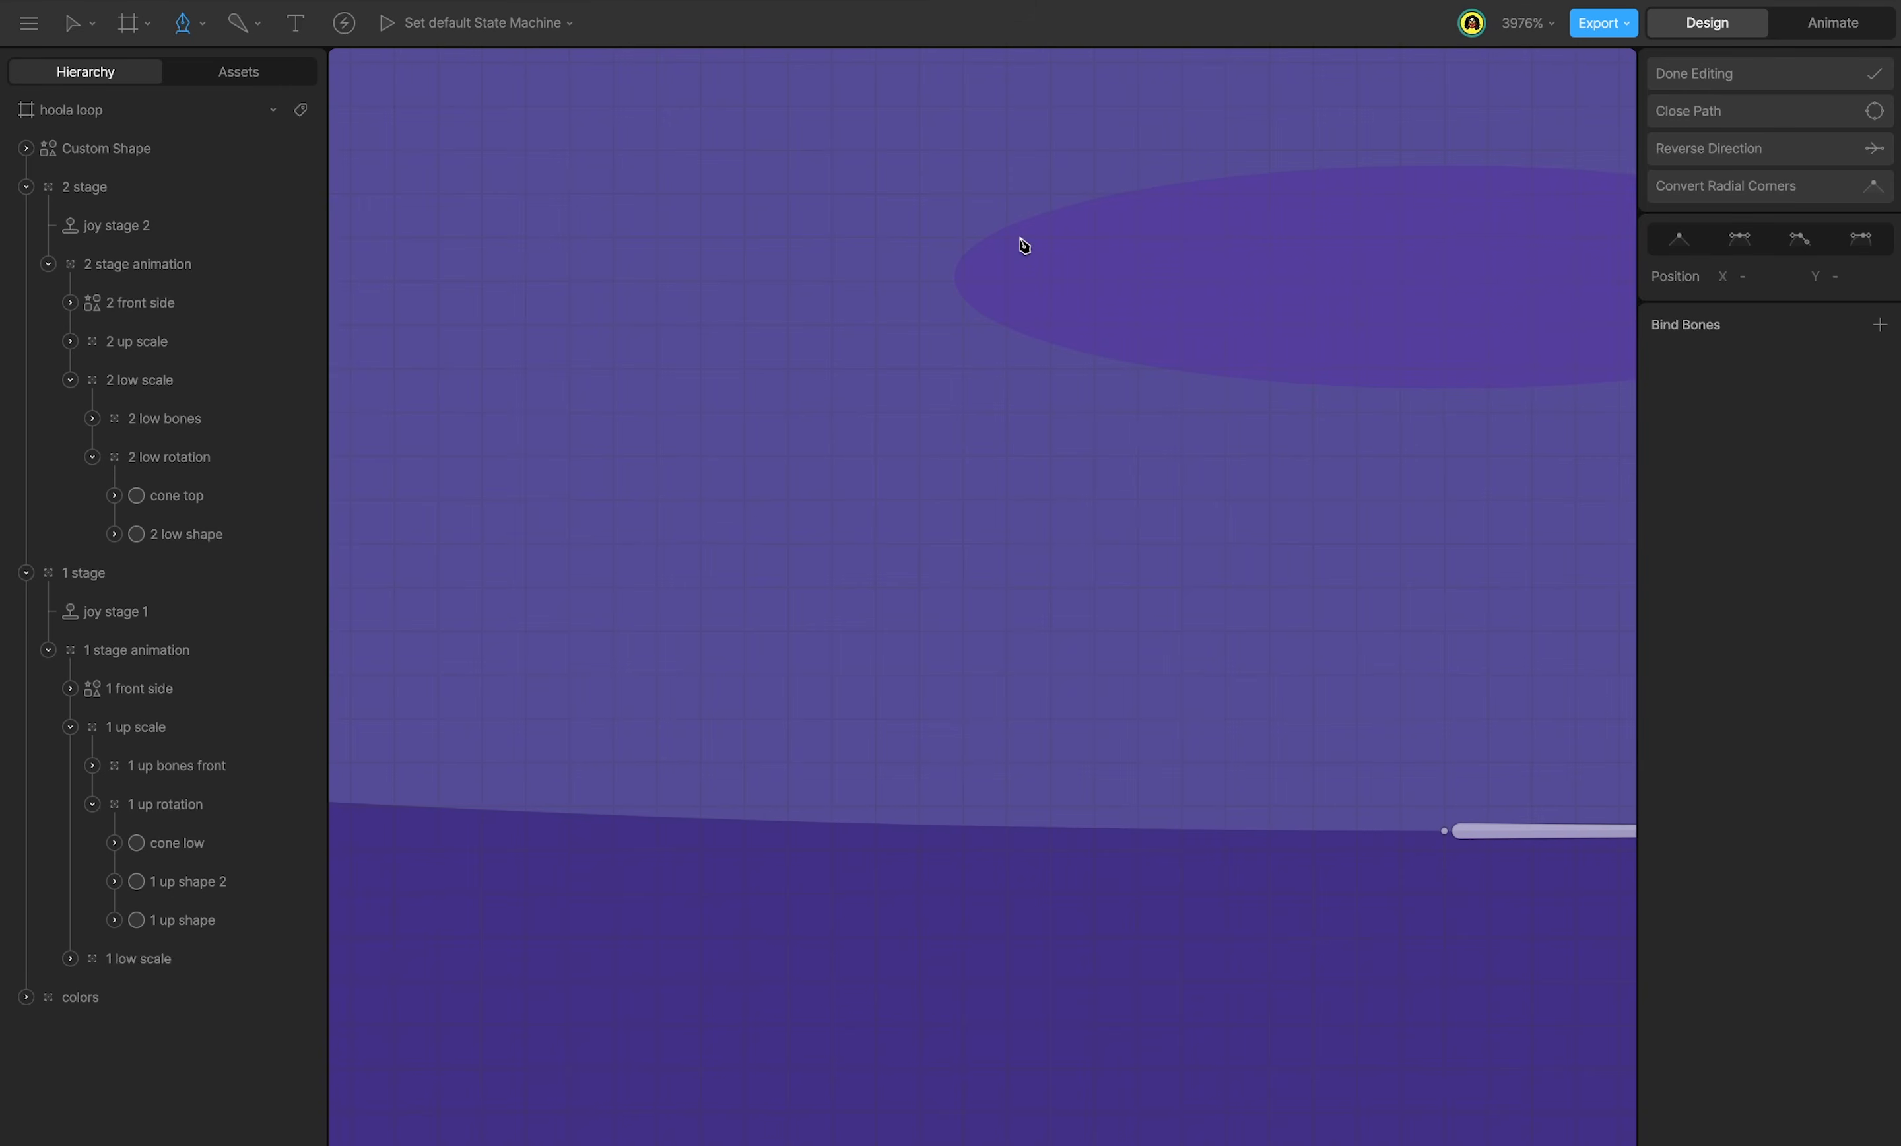
pyautogui.scroll(5, 918, 294)
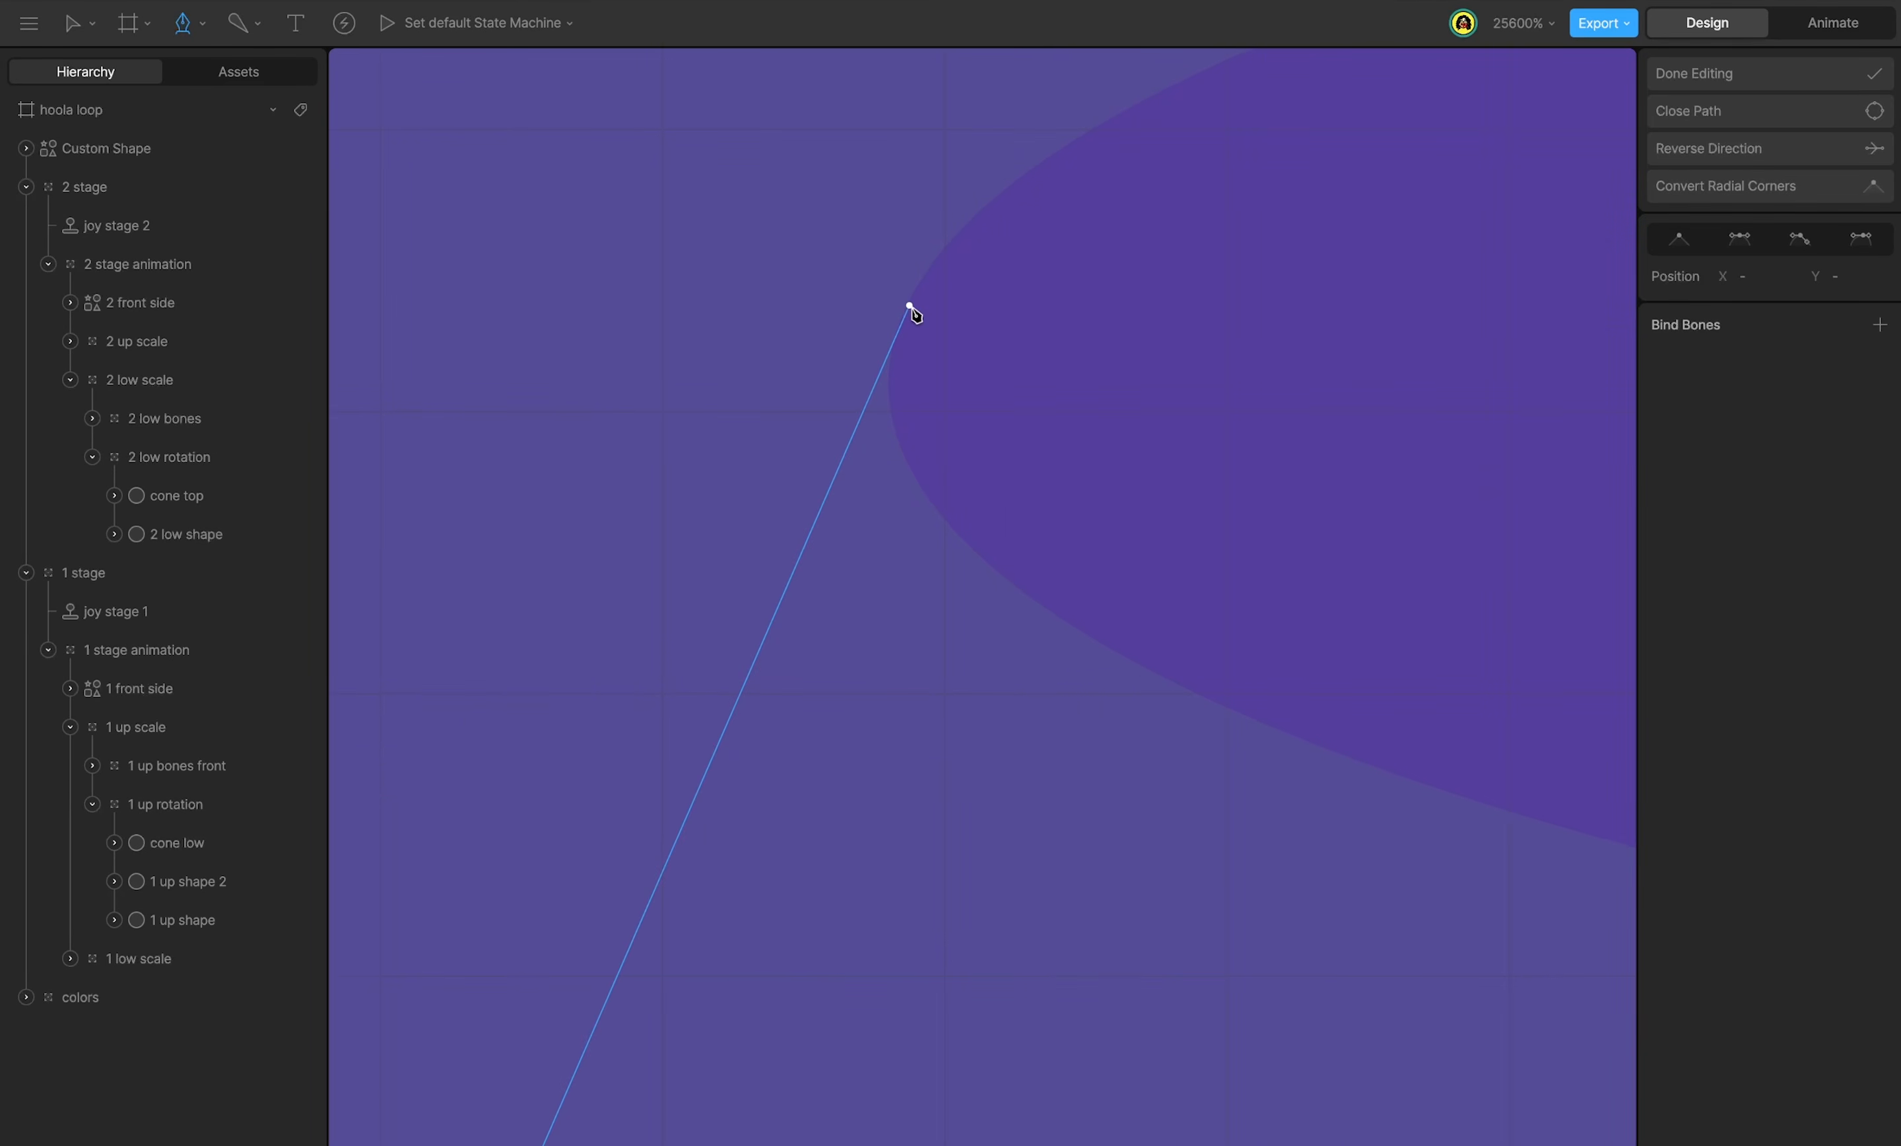
pyautogui.click(907, 306)
# Continue the path through the right ends of cone top and cone low, close it at its start point and finish editing.
pyautogui.scroll(-10, 1146, 531)
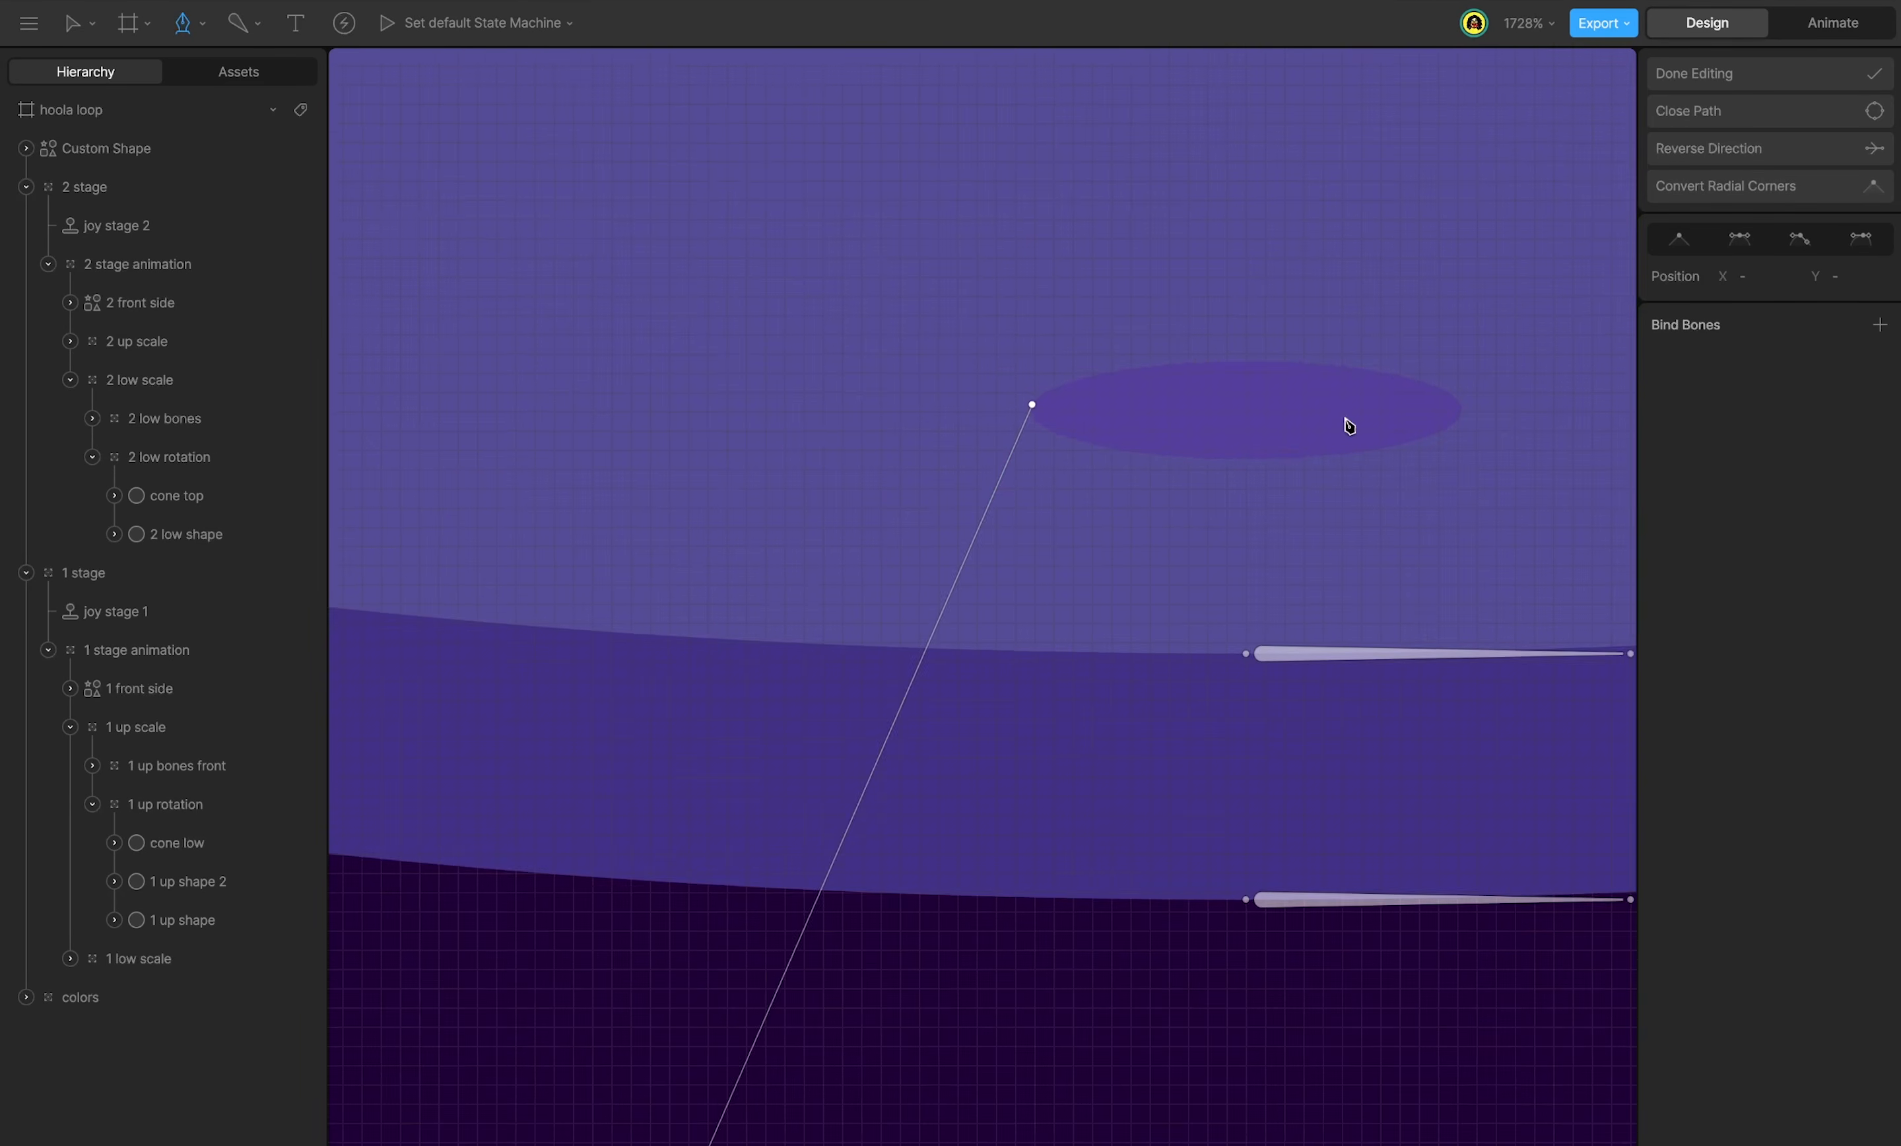
pyautogui.scroll(3, 1130, 437)
pyautogui.click(1102, 439)
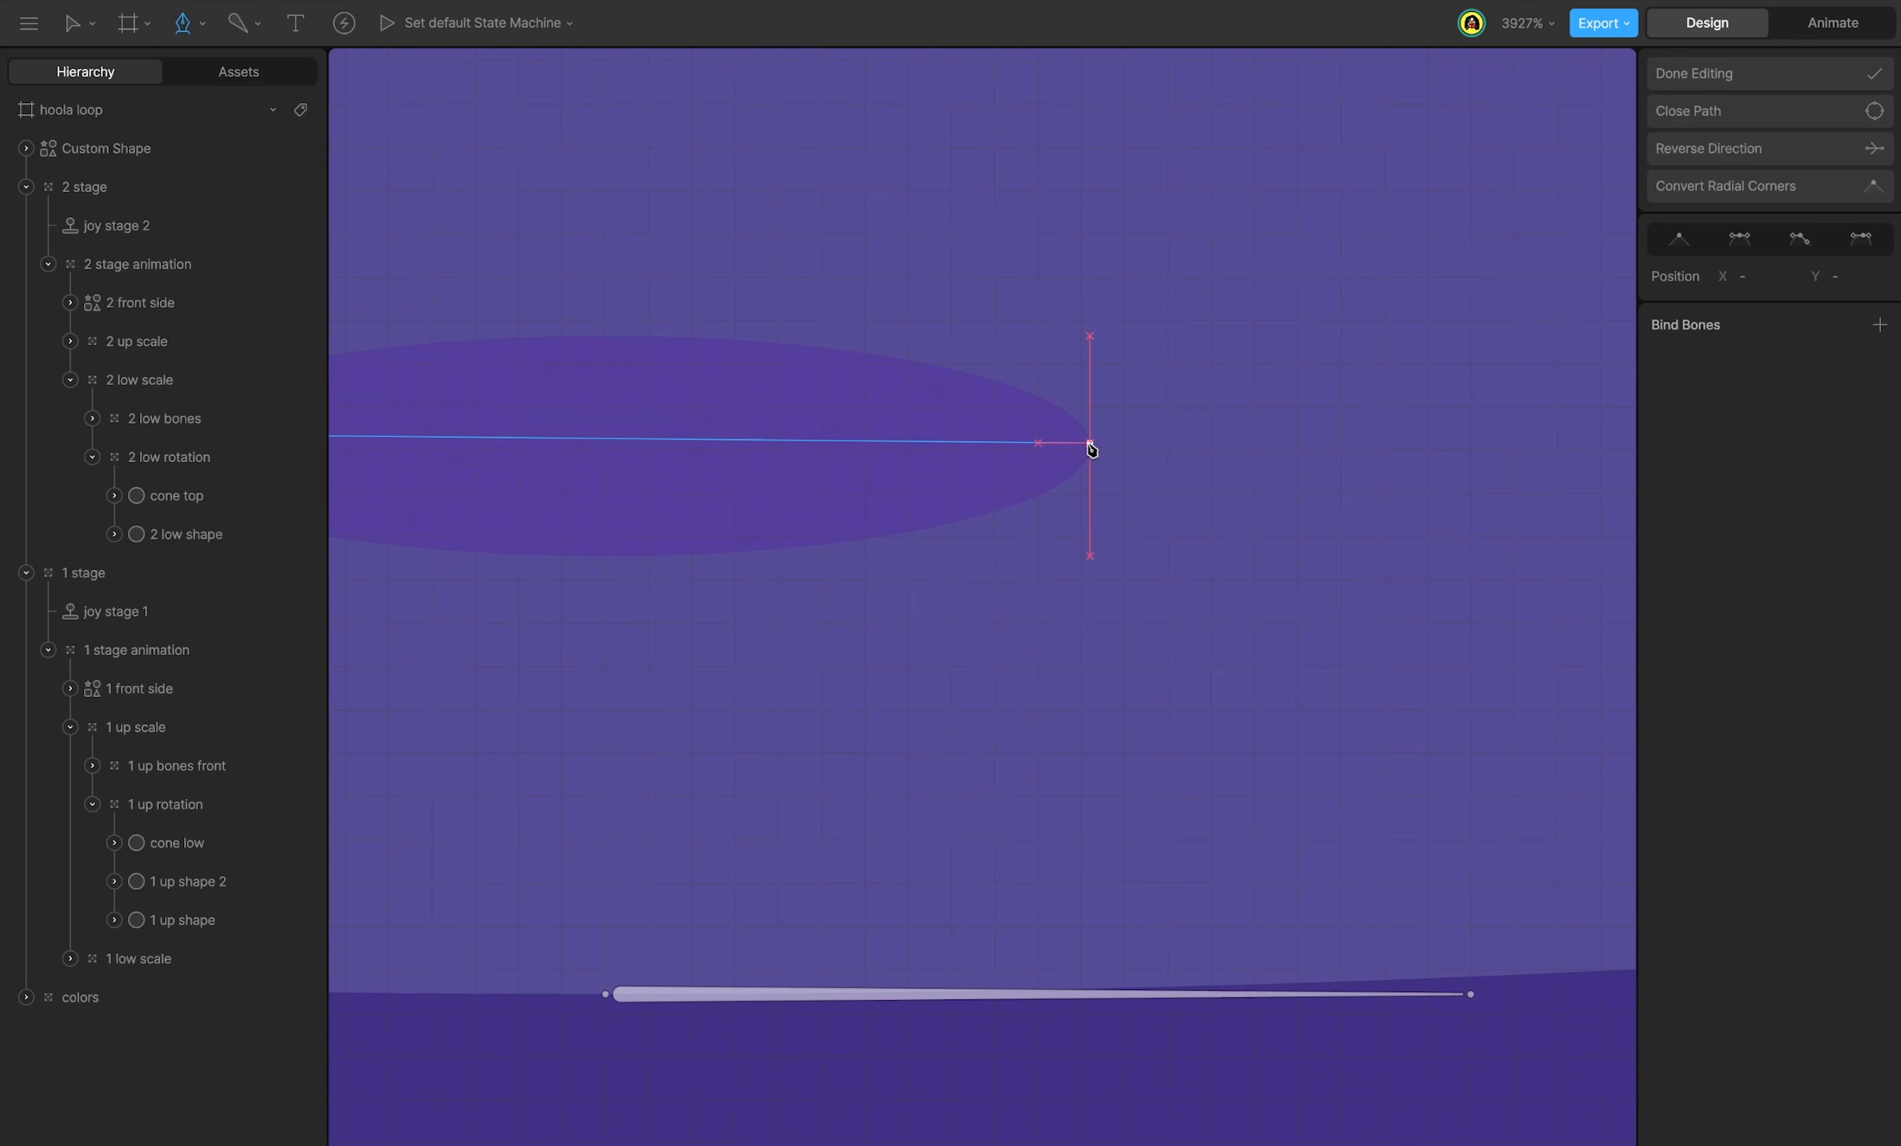
pyautogui.scroll(-12, 1298, 841)
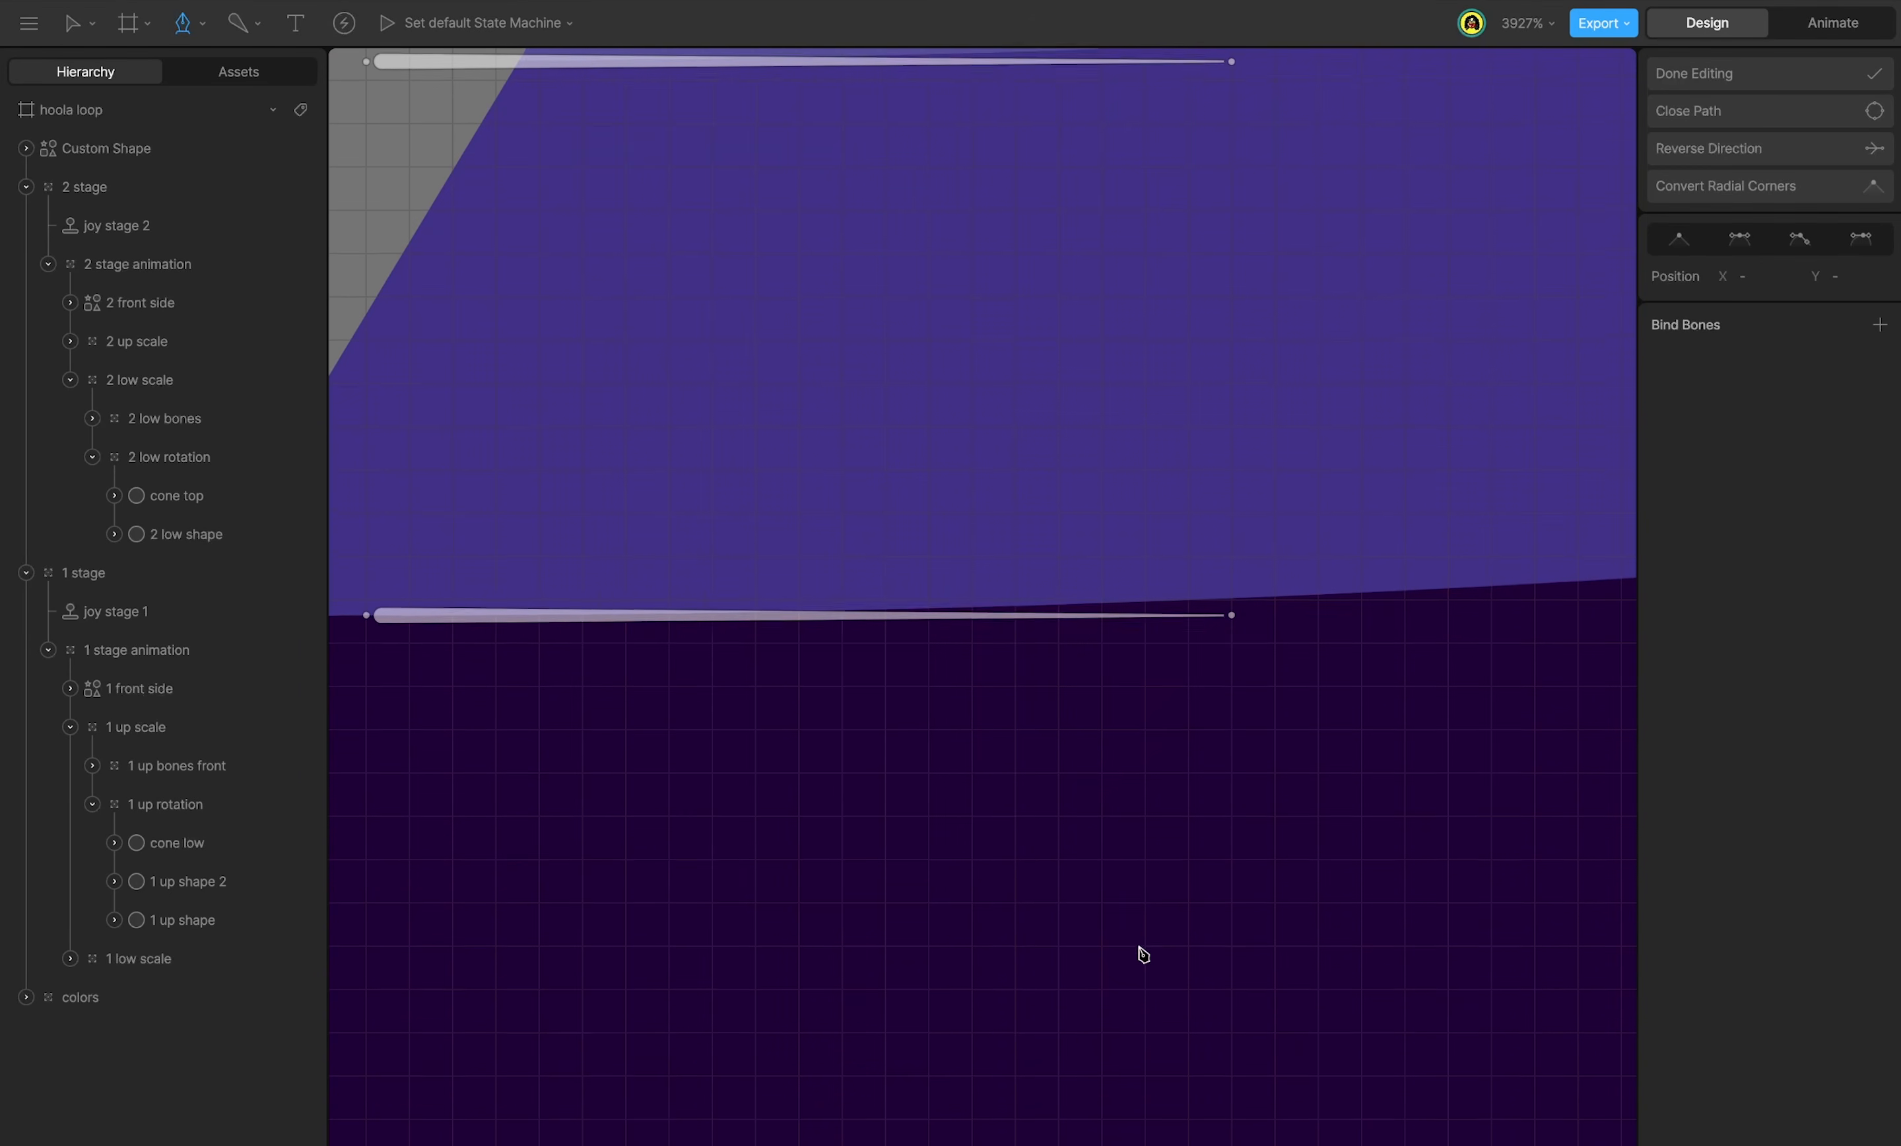
pyautogui.scroll(3, 1156, 991)
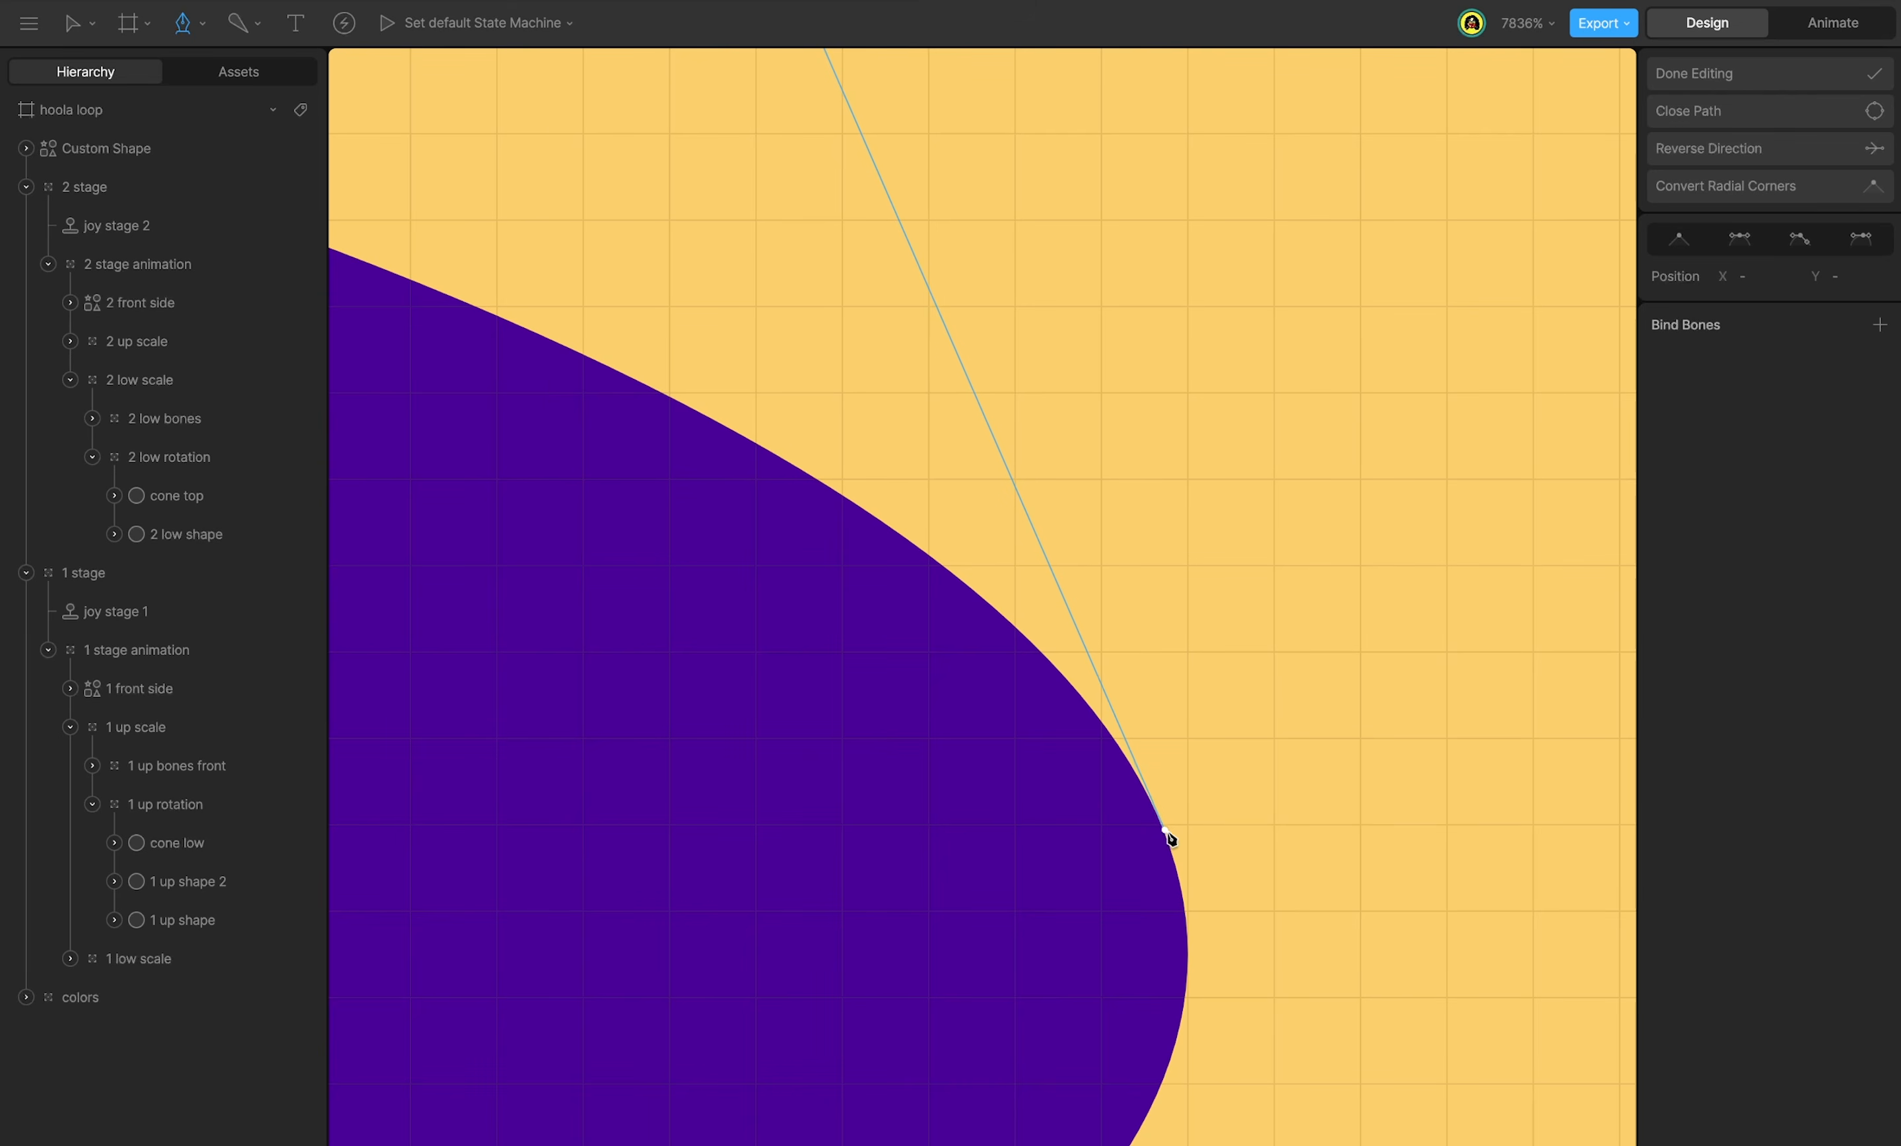
pyautogui.click(1156, 814)
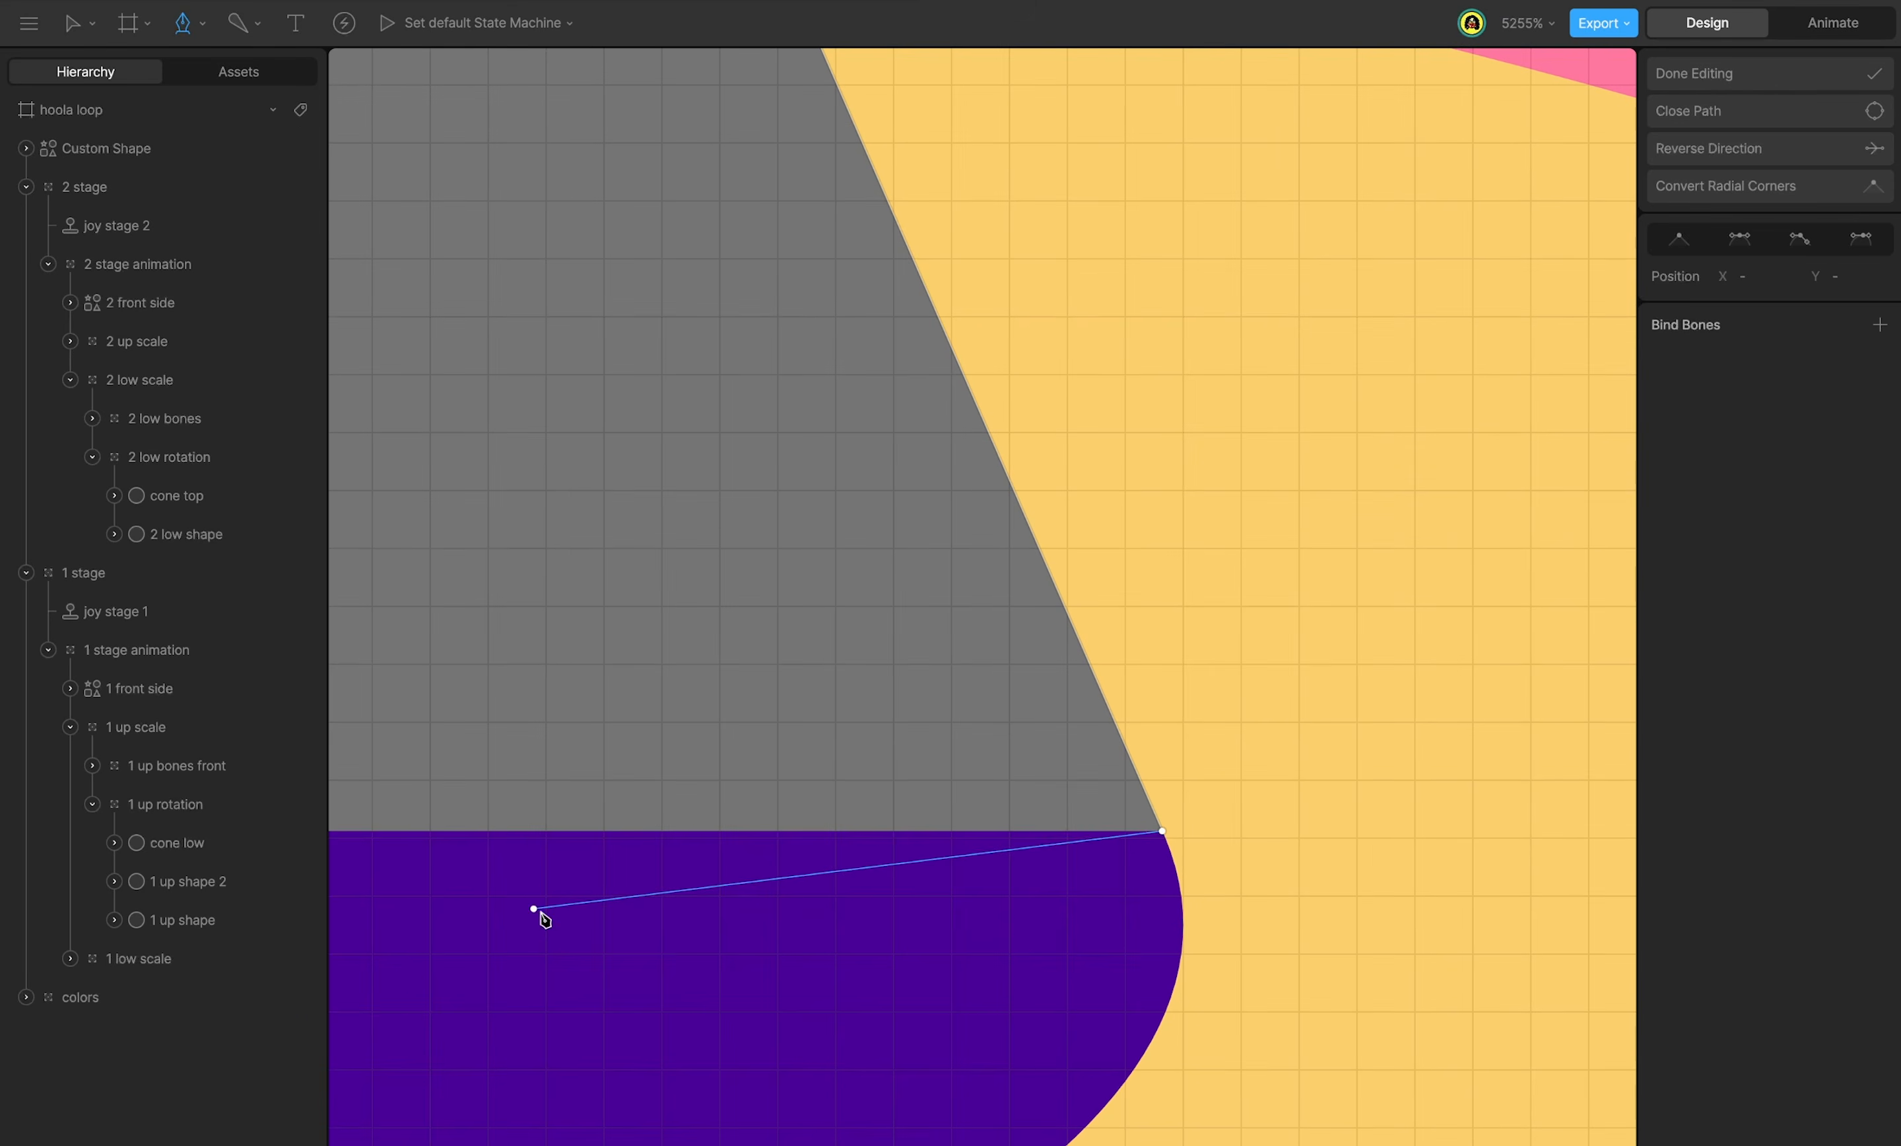
pyautogui.scroll(-3, 743, 913)
pyautogui.click(575, 908)
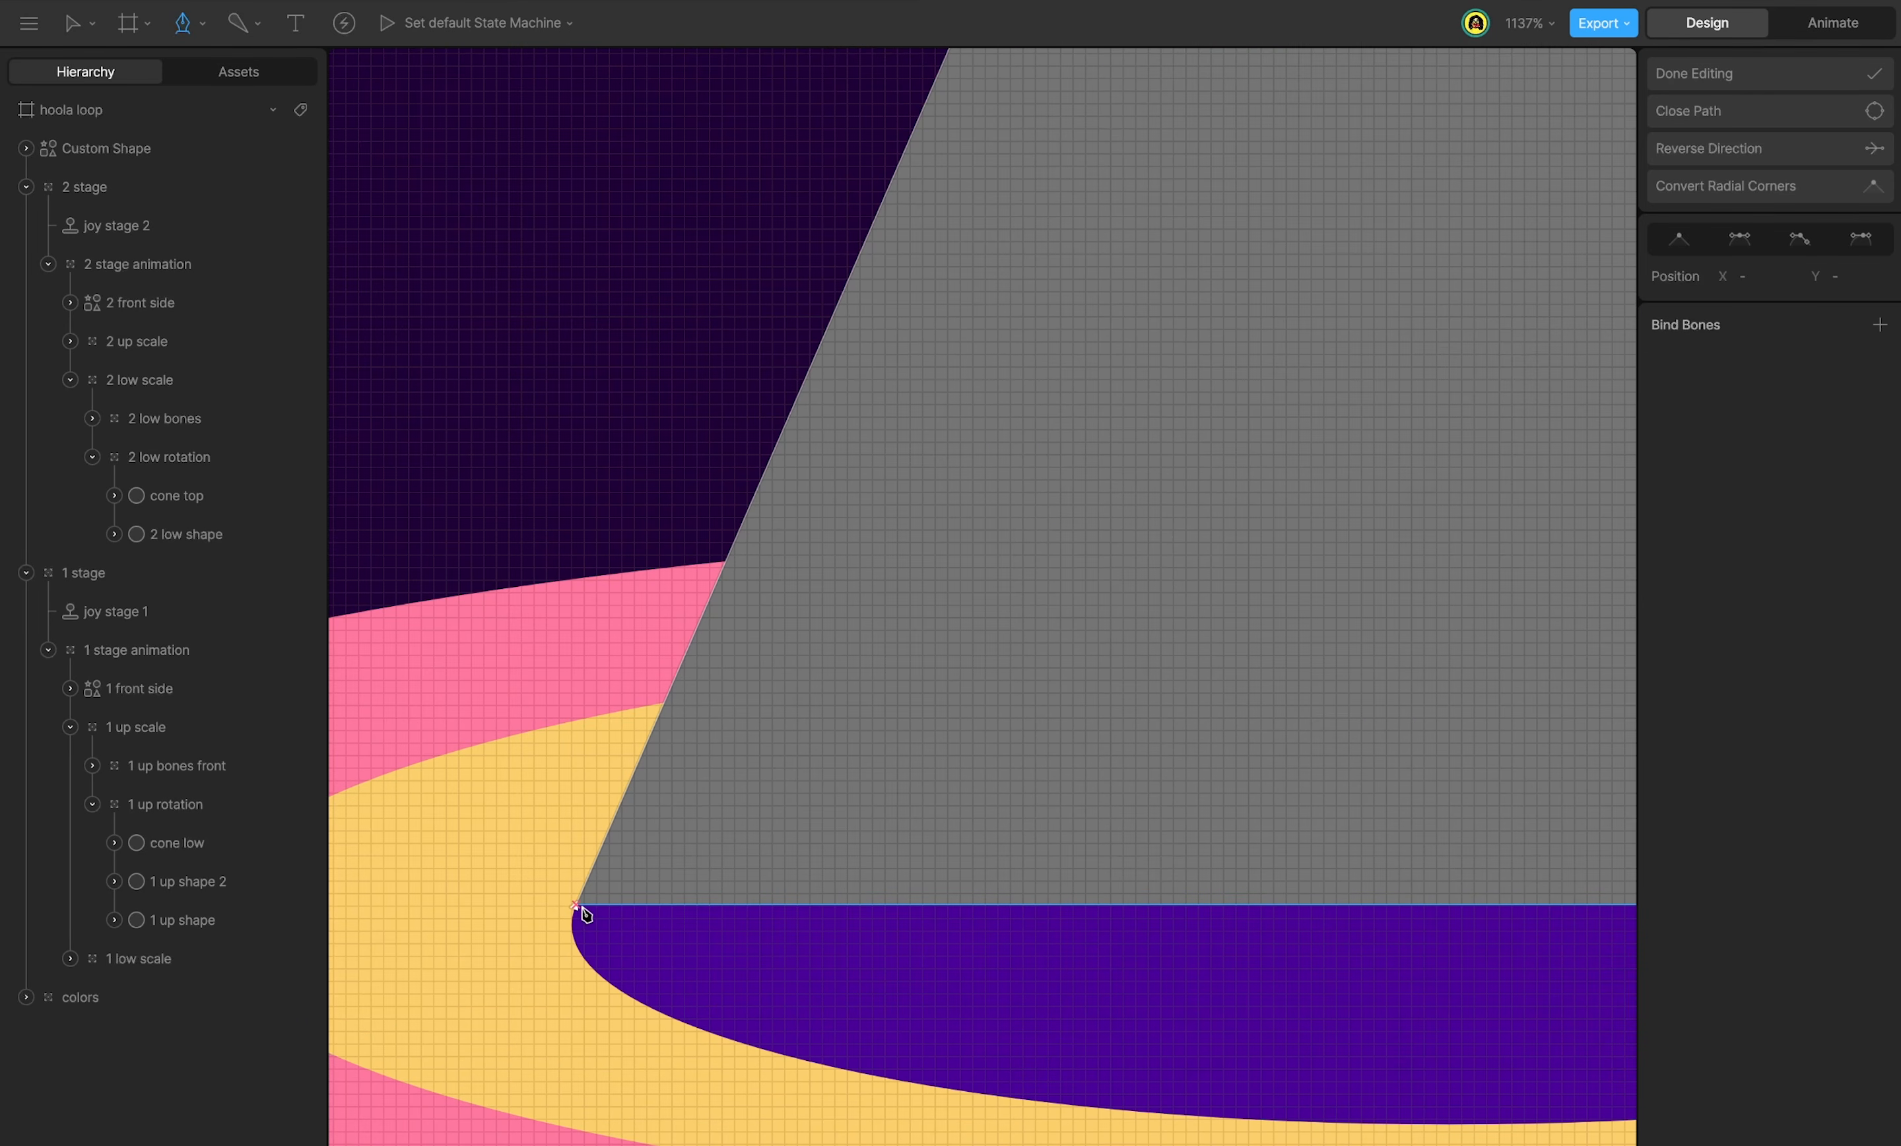
pyautogui.scroll(-3, 695, 965)
pyautogui.click(1710, 78)
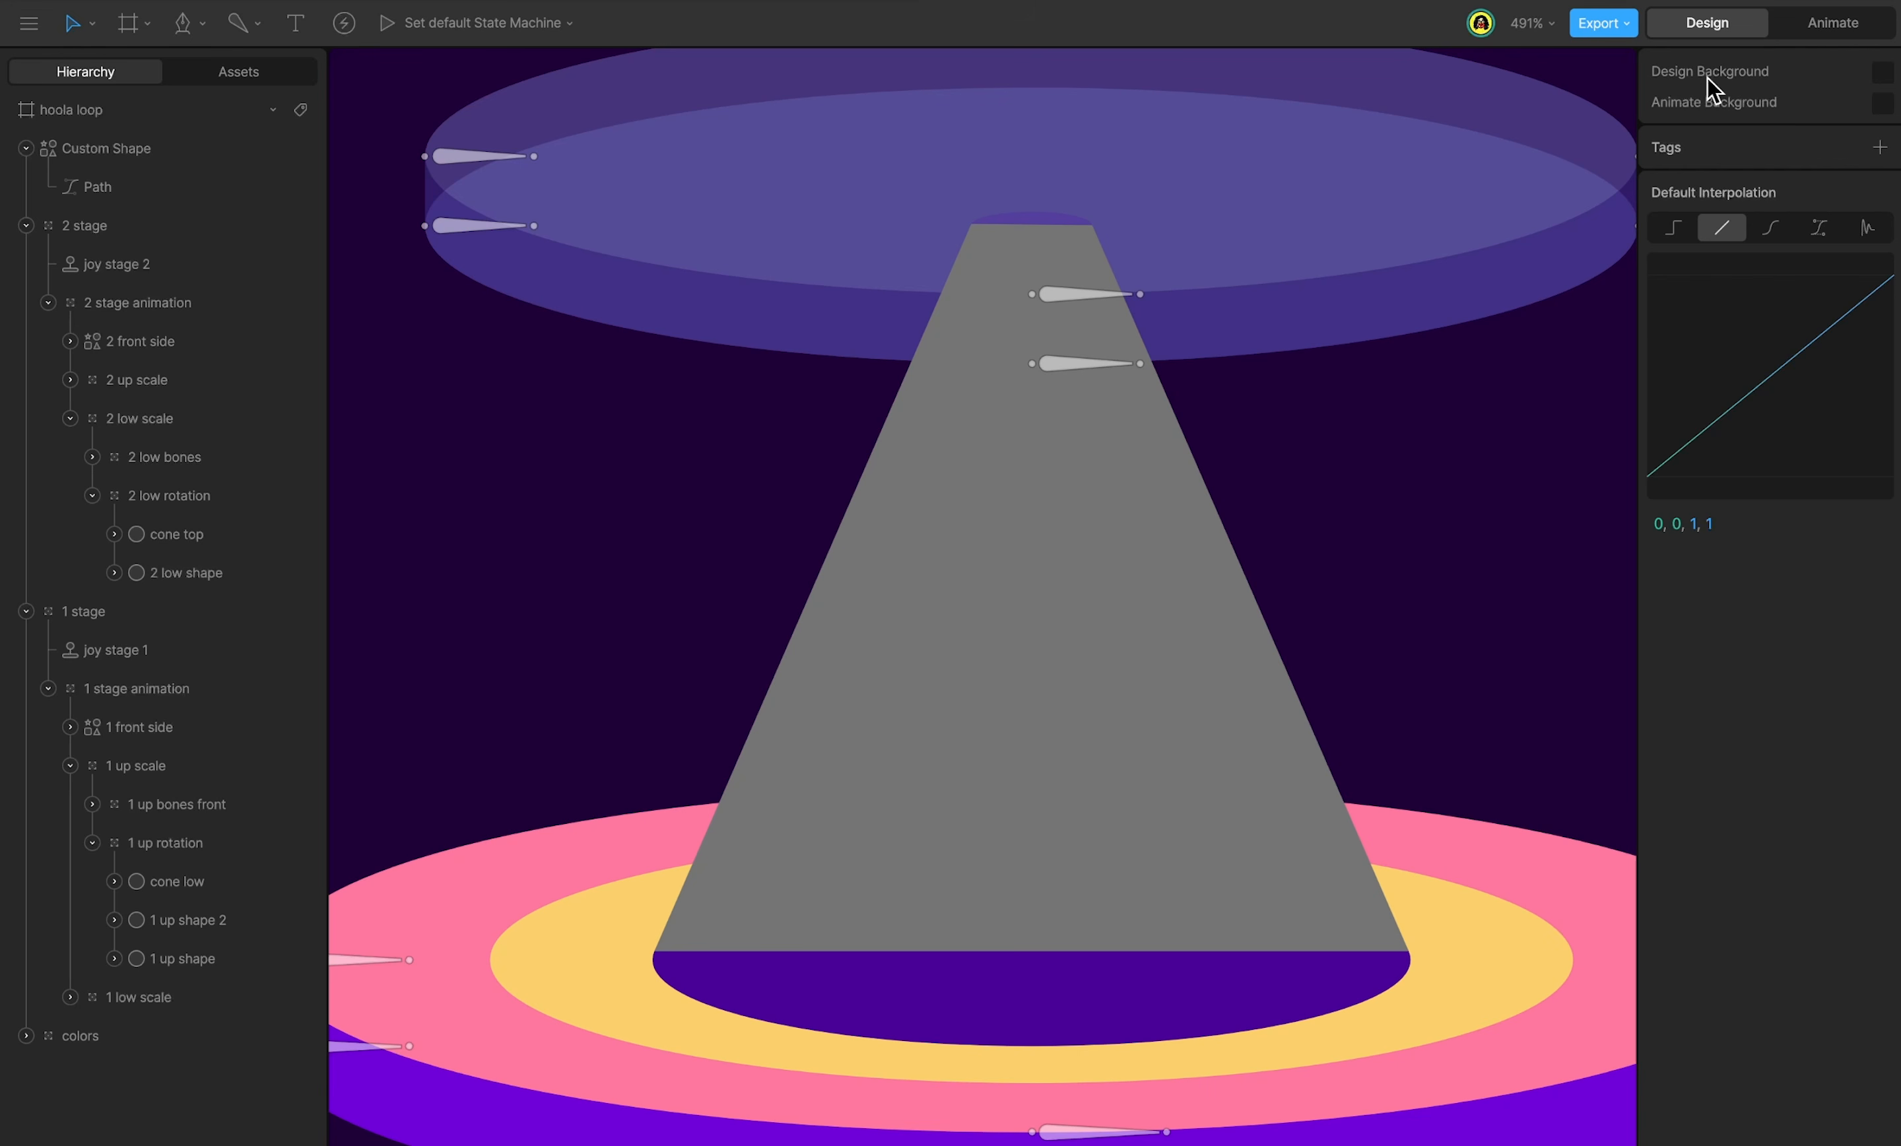
# Fill the grey cone body shape with the same dark purple as cone low.
pyautogui.click(1142, 645)
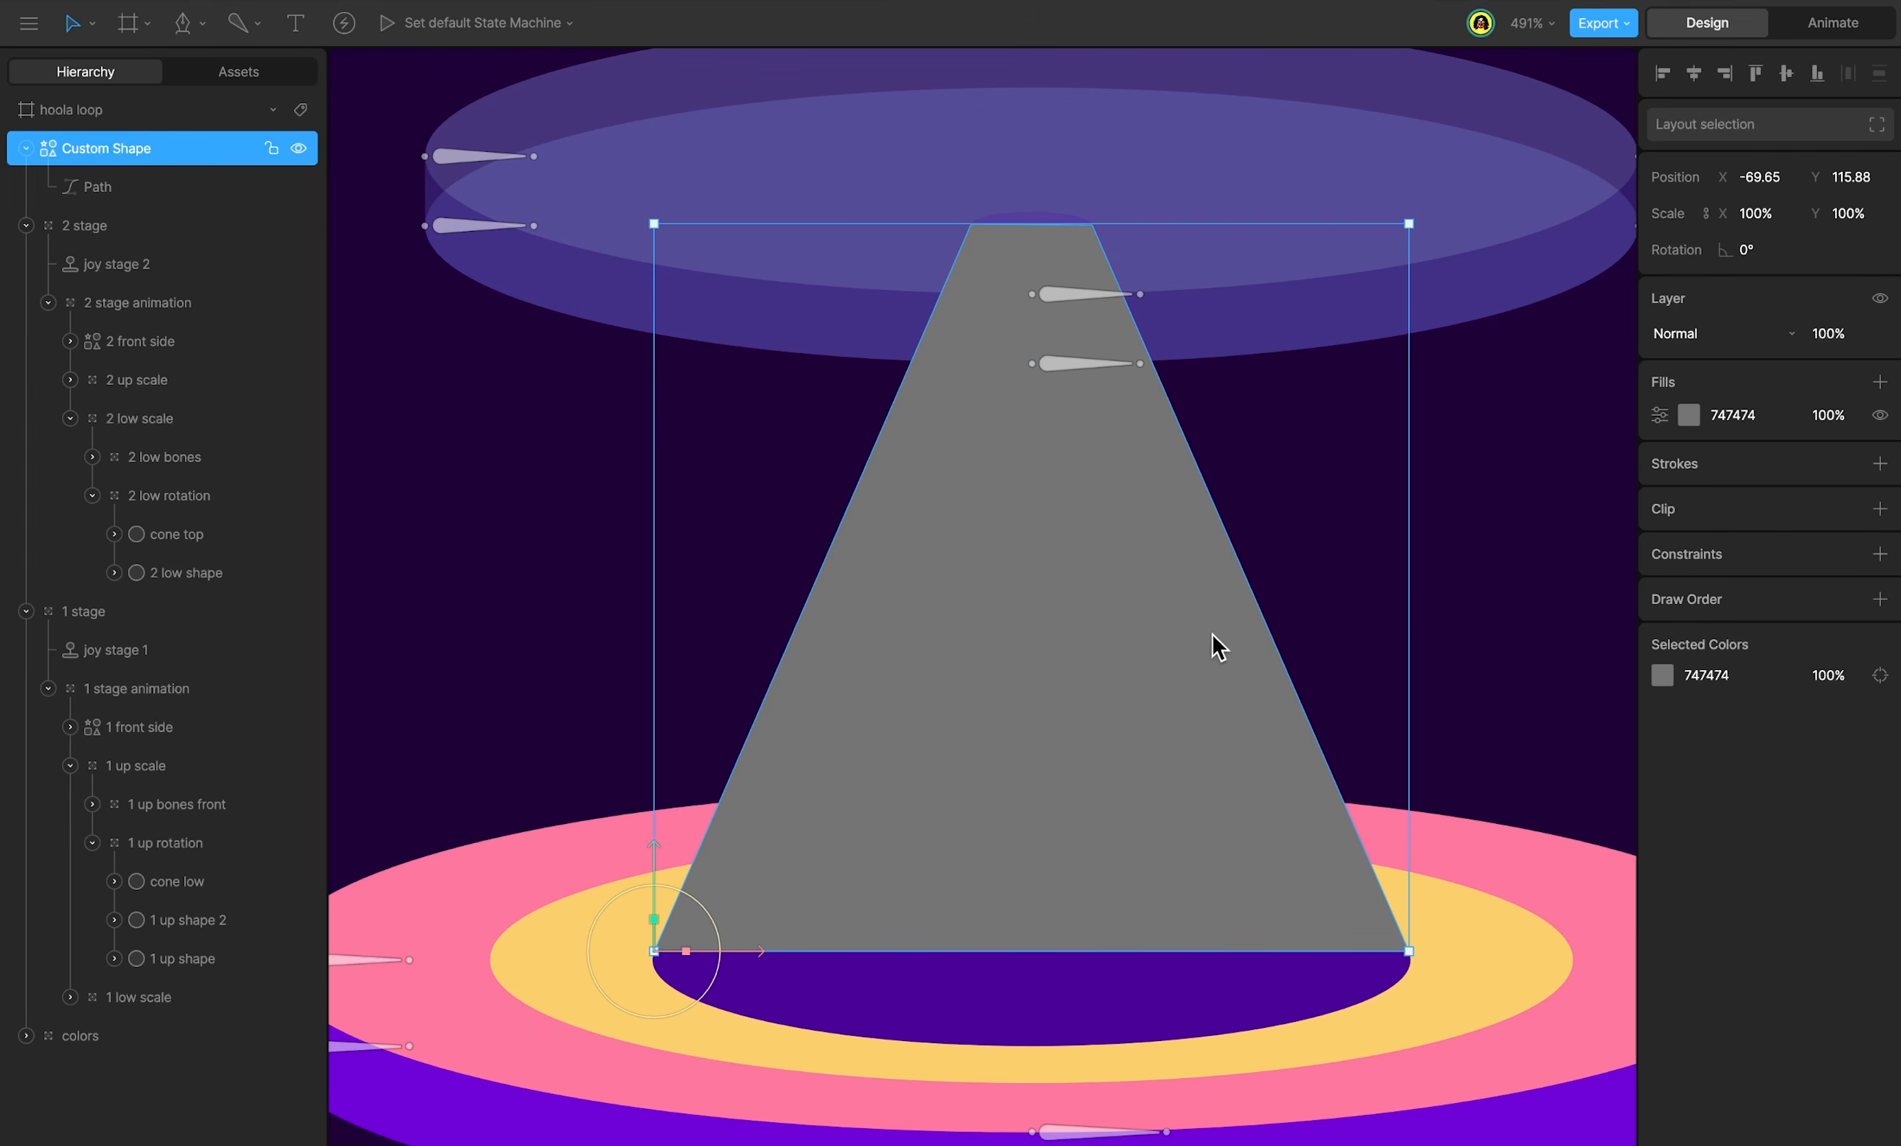
pyautogui.click(1689, 414)
pyautogui.click(1427, 641)
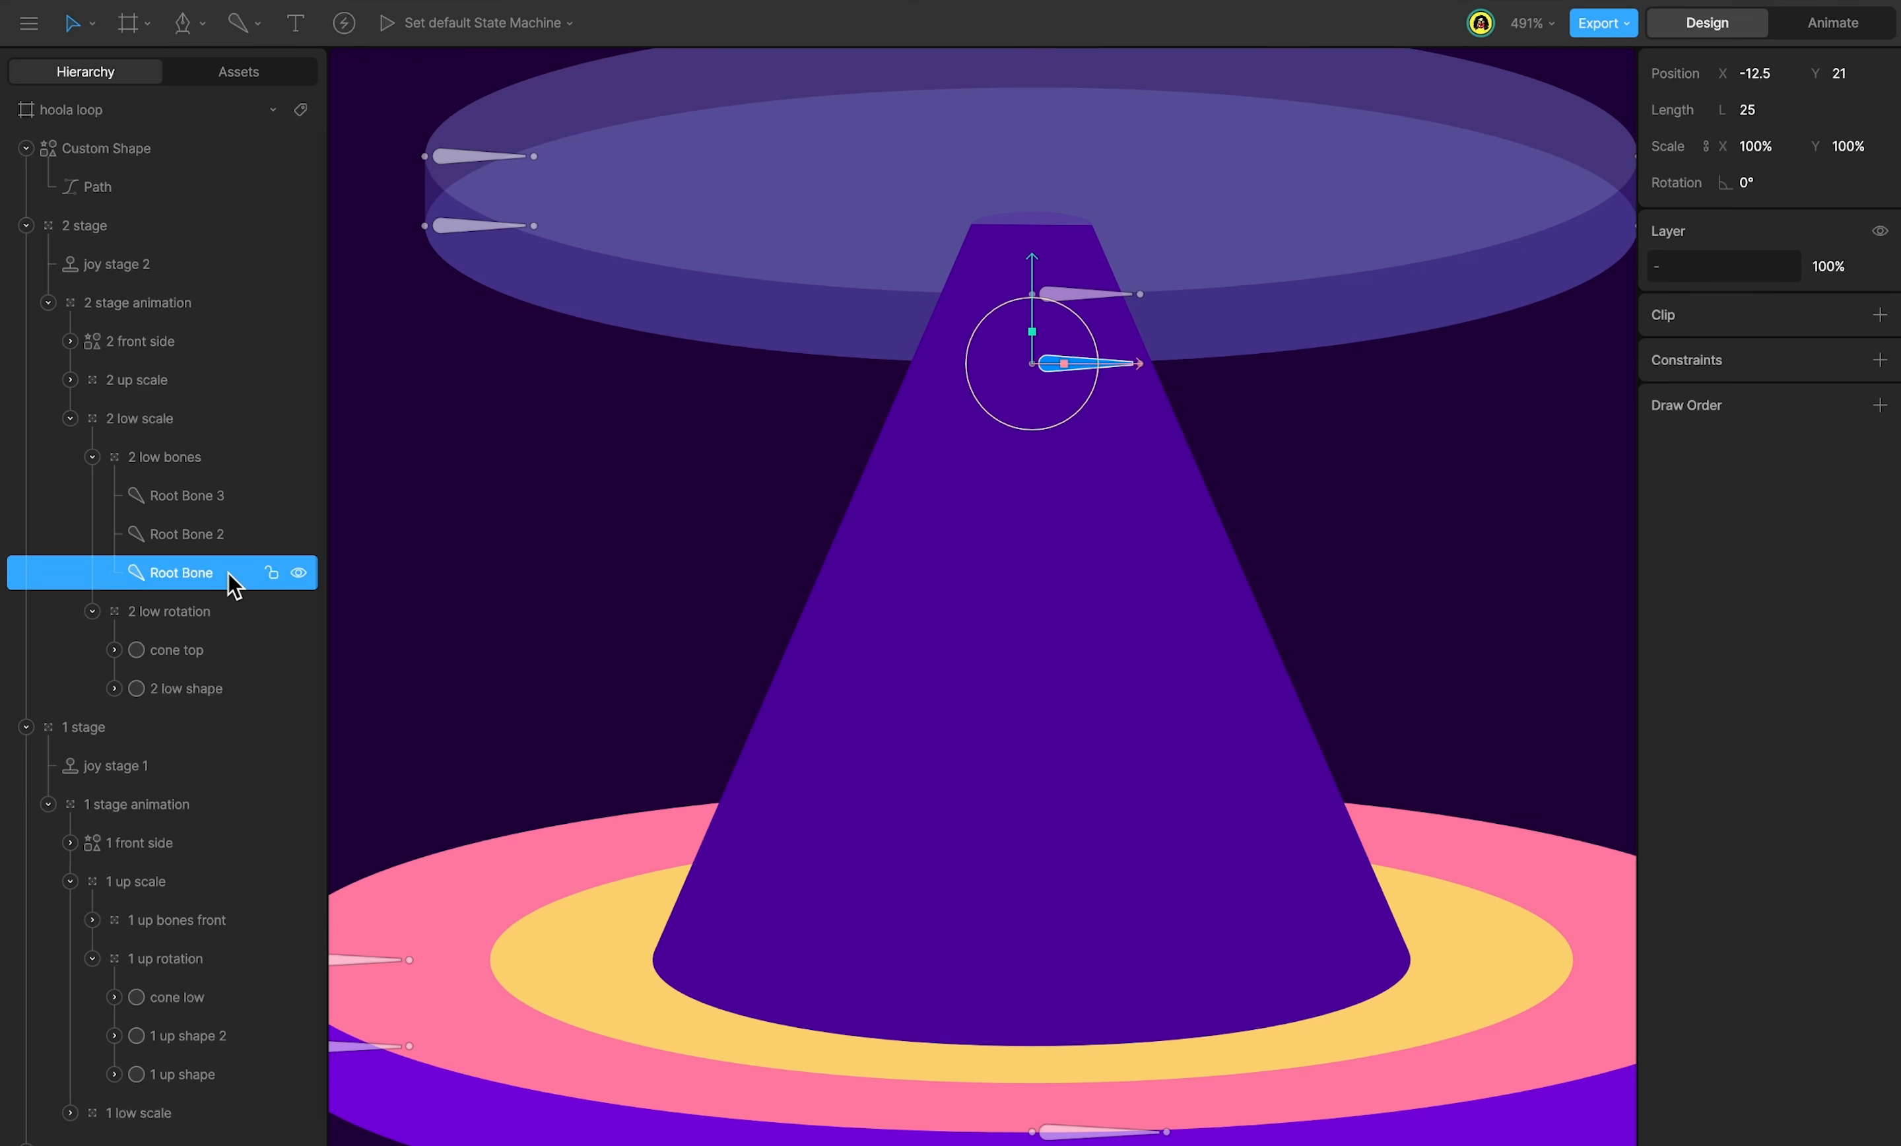
# Duplicate the Root Bone in 2 low bones and move the copy into the cone top shape.
pyautogui.hotkey('ctrl', 'd')
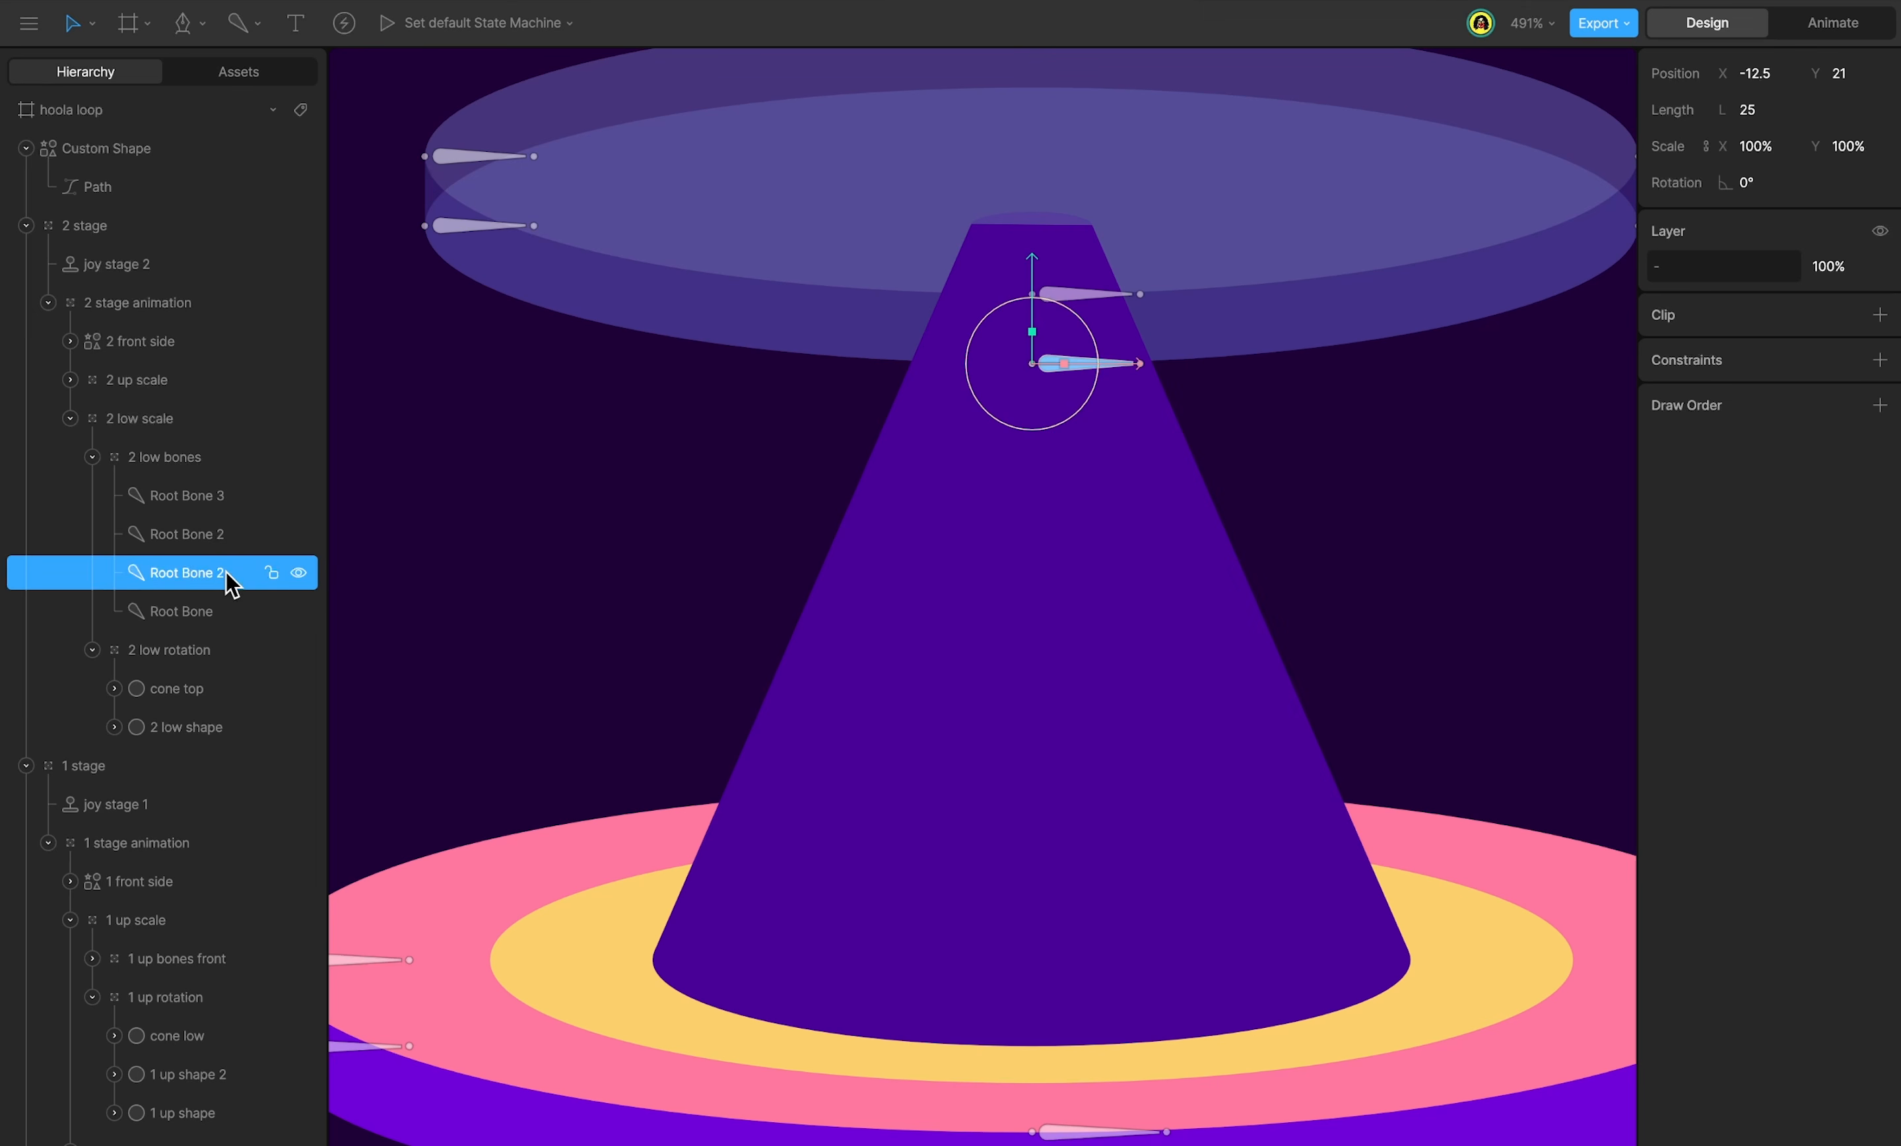
pyautogui.moveTo(218, 568); pyautogui.dragTo(205, 684)
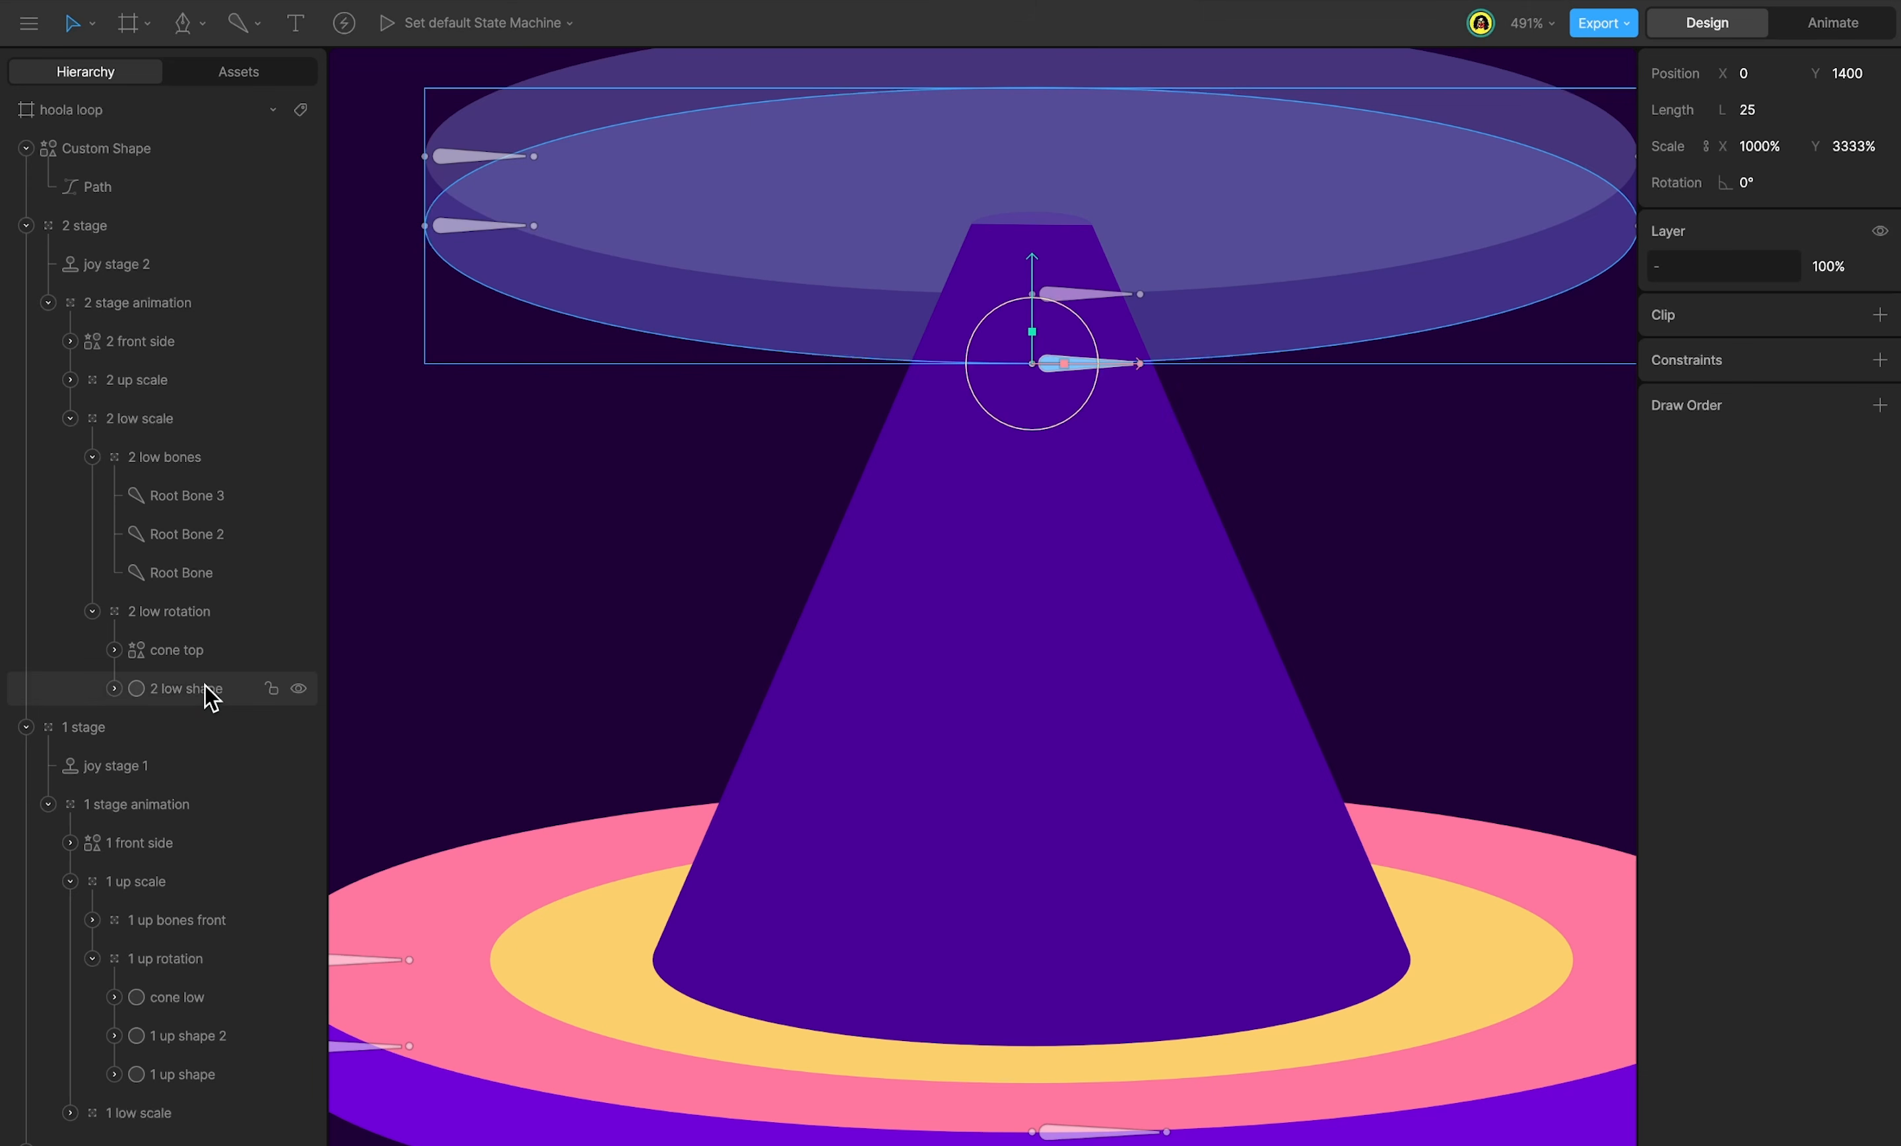
pyautogui.click(114, 650)
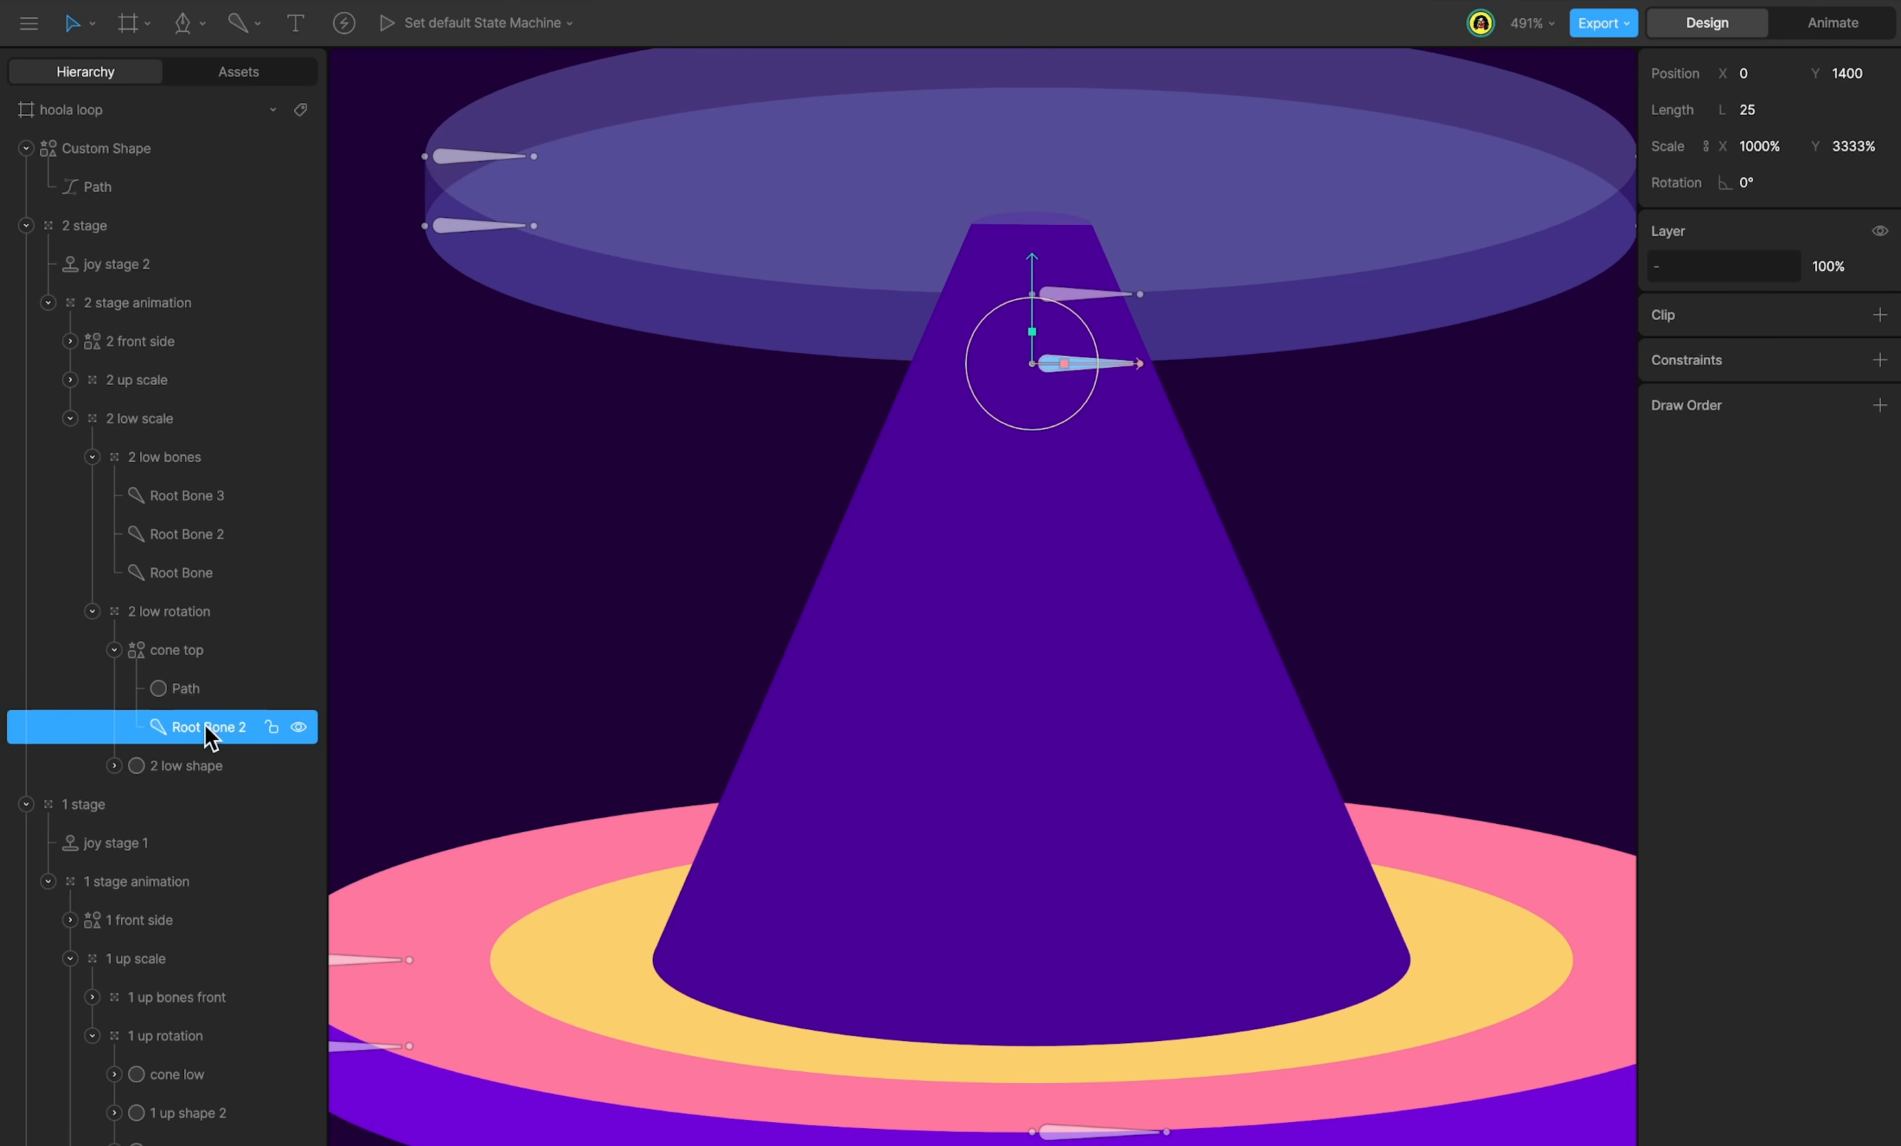
# Set the copied bone's Y position inside the cone top shape to 0 and rename the bone cone top.
pyautogui.click(1847, 74)
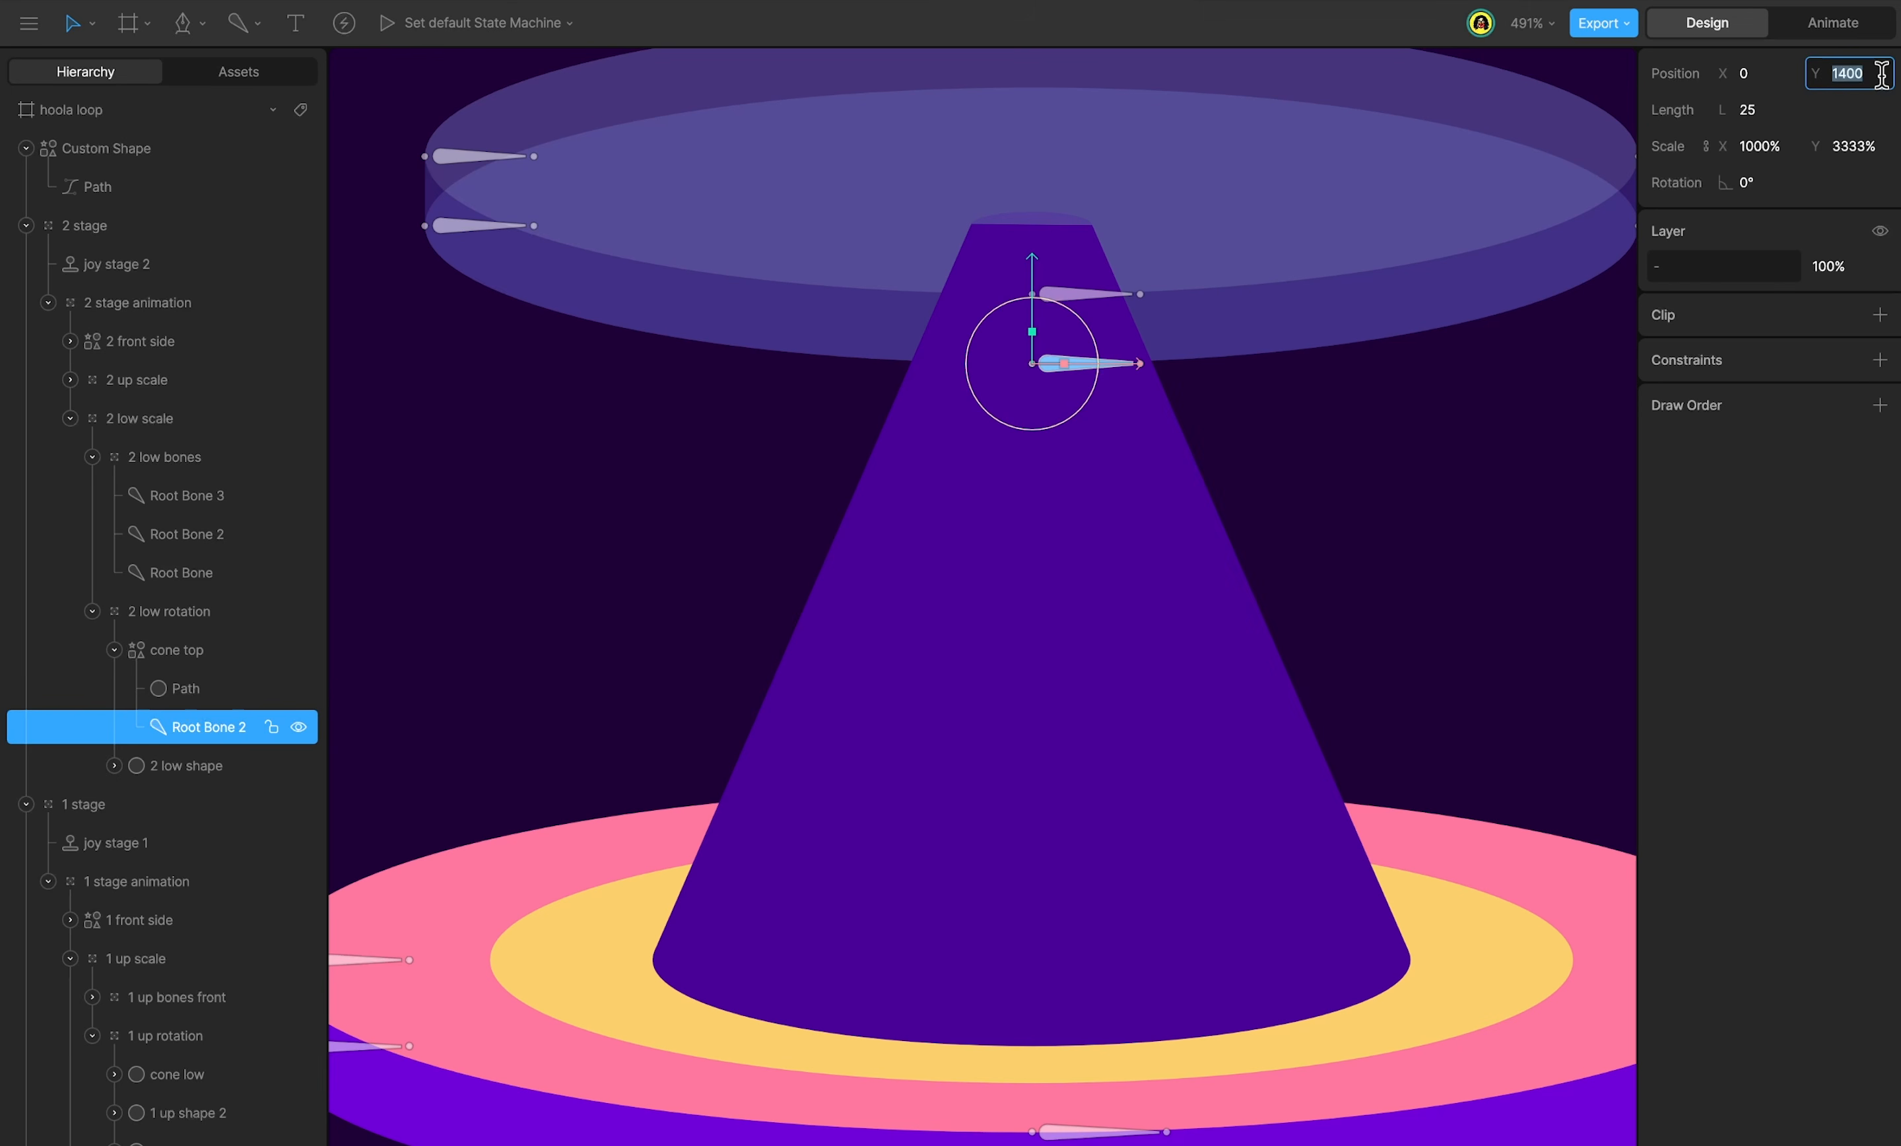
pyautogui.write('0')
pyautogui.press('Return')
pyautogui.scroll(-3, 202, 627)
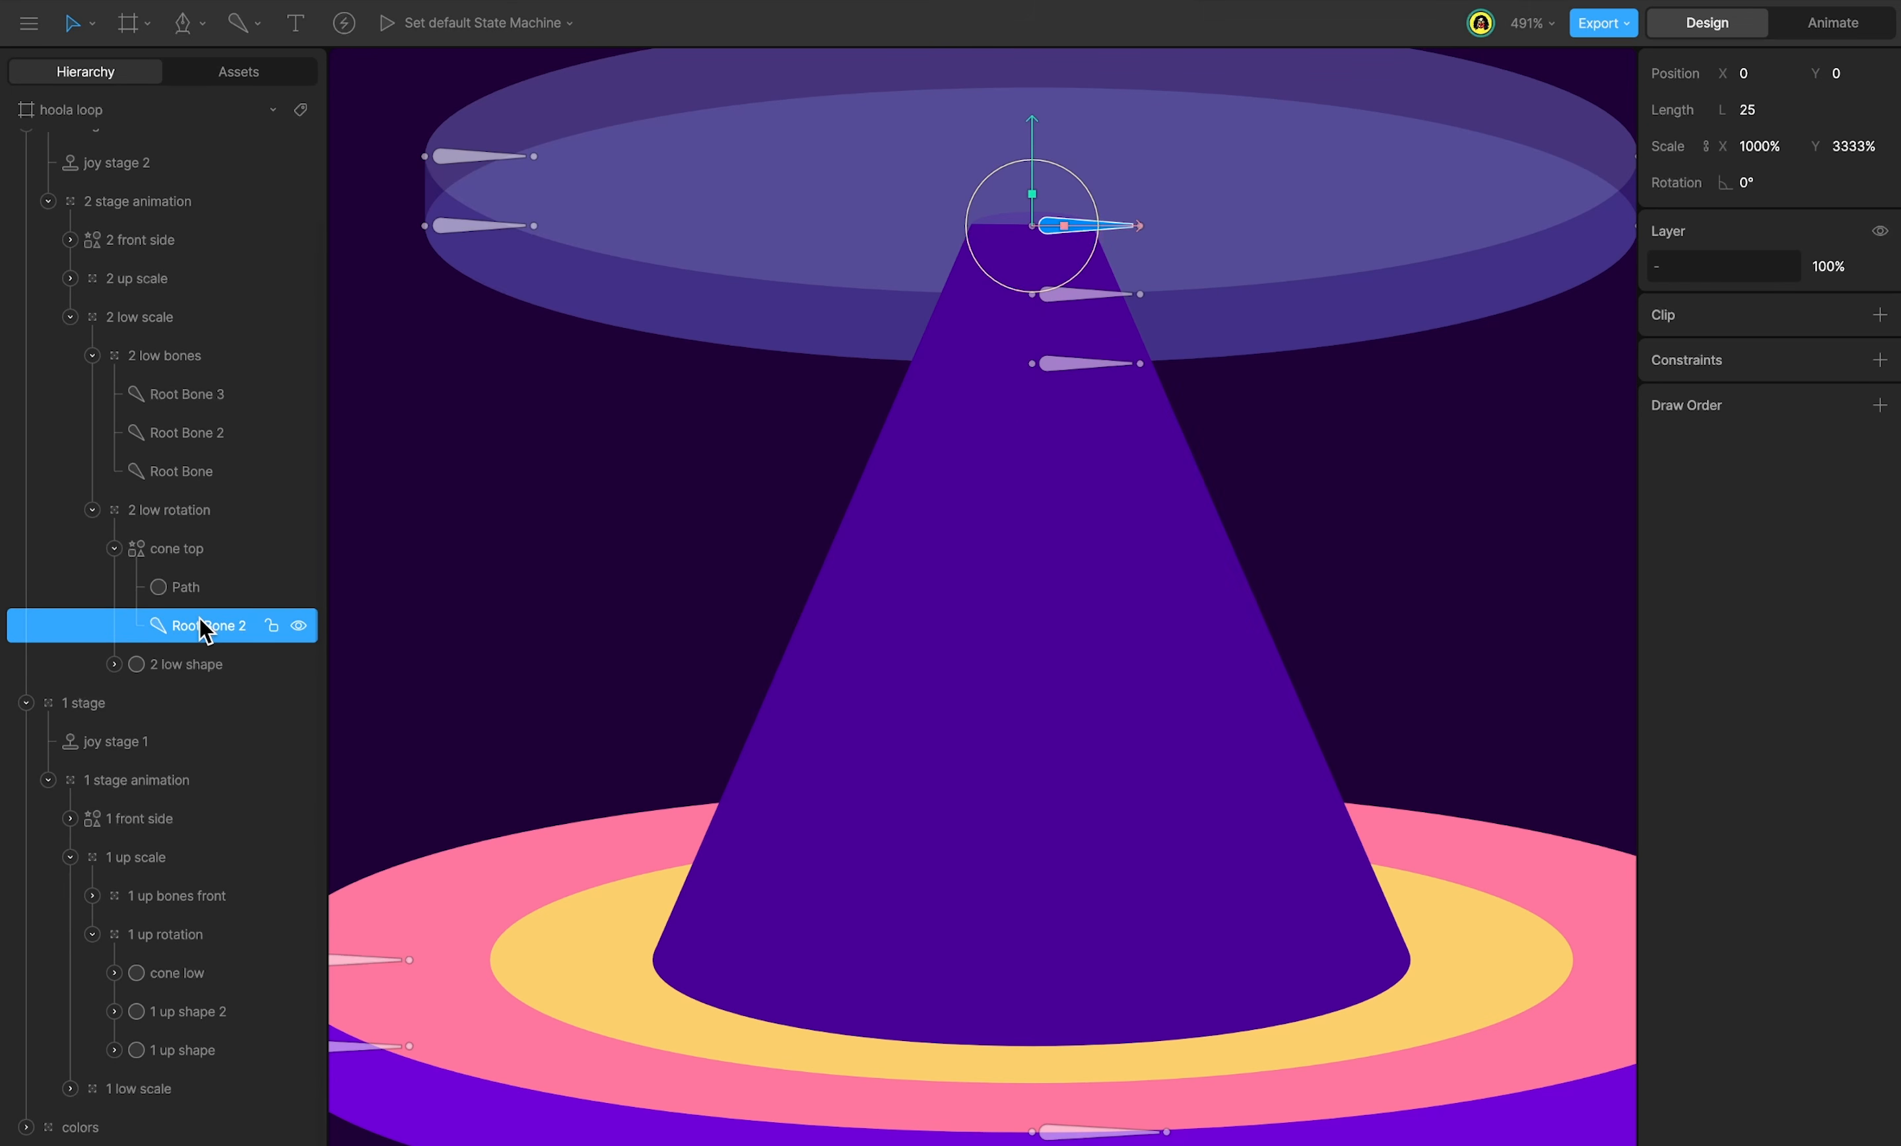
pyautogui.doubleClick(201, 619)
pyautogui.write('cone top')
pyautogui.press('Return')
# Duplicate the cone top bone, move the copy into the cone low shape and set its Y position to 0.
pyautogui.hotkey('ctrl', 'd')
pyautogui.scroll(-1, 220, 626)
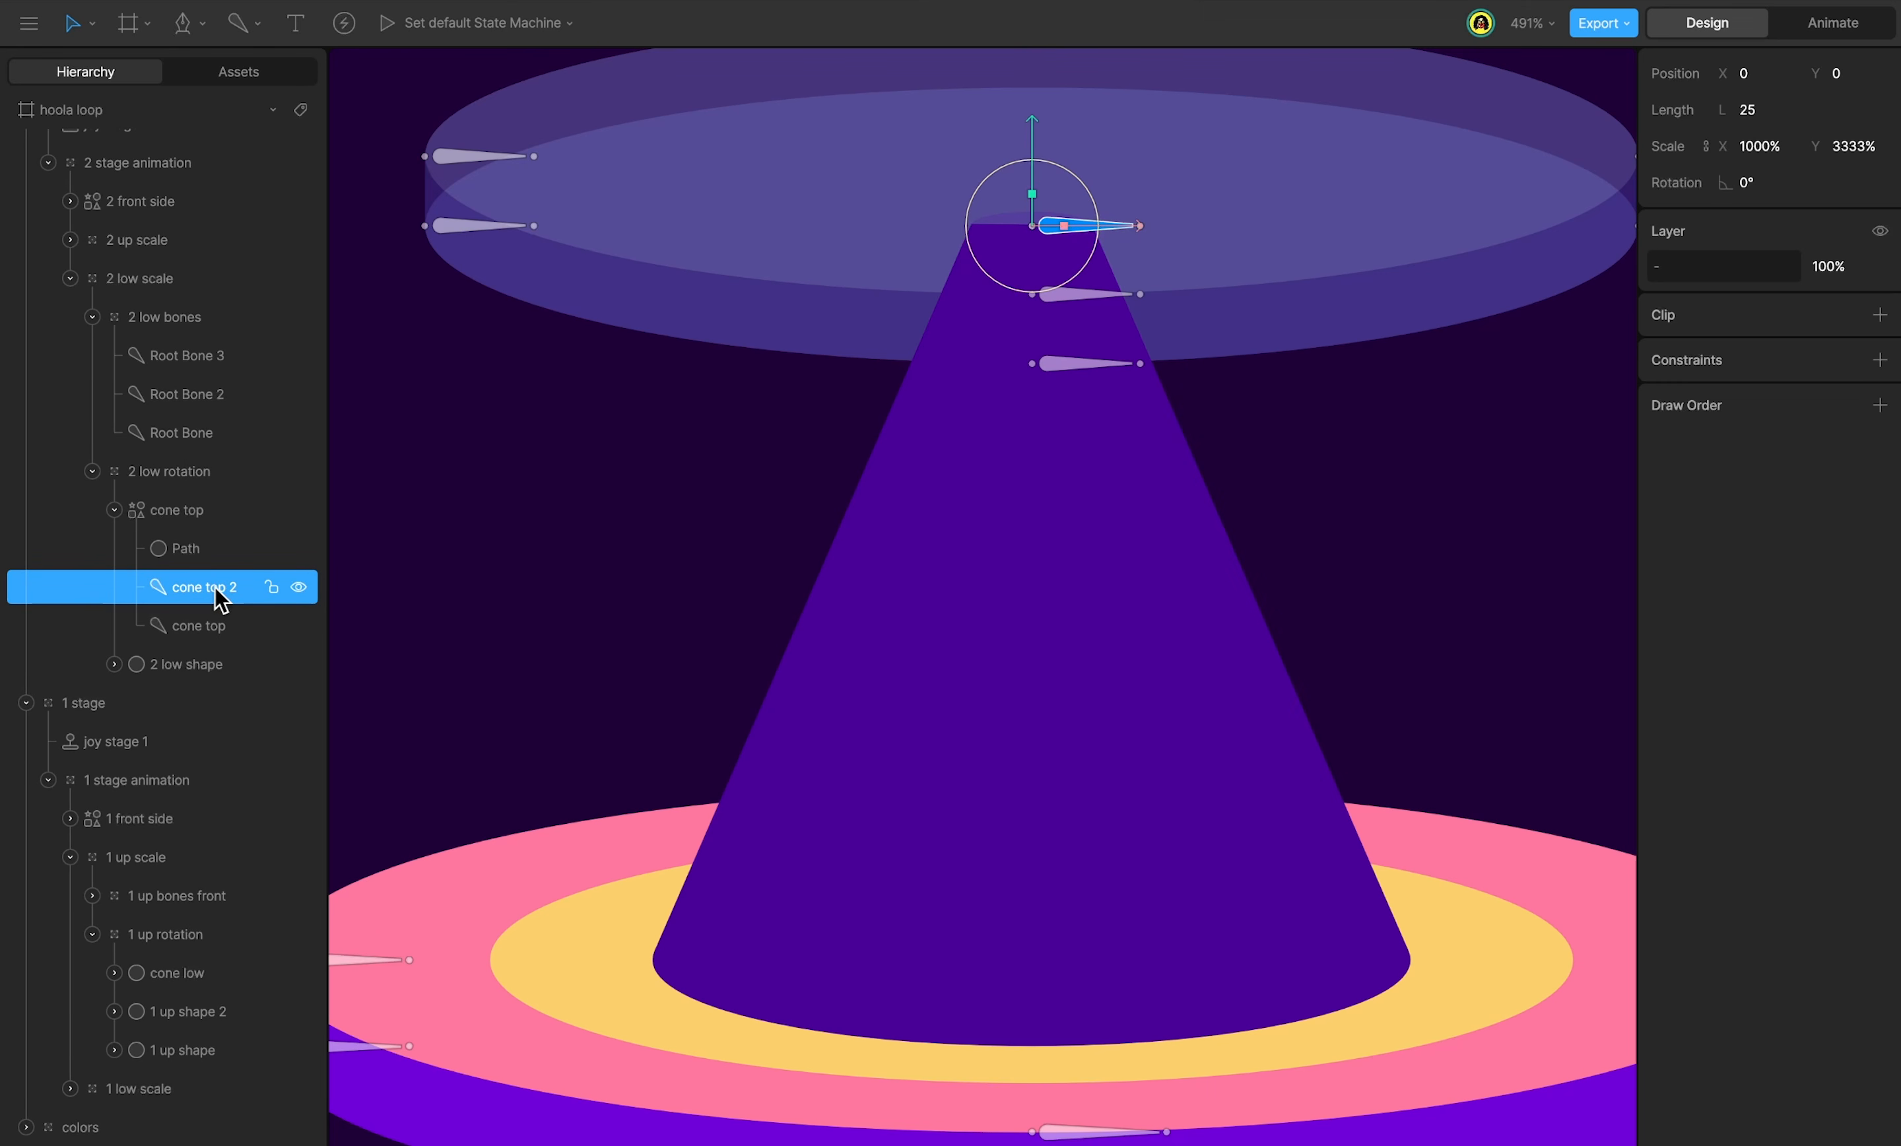
pyautogui.moveTo(217, 591); pyautogui.dragTo(175, 970)
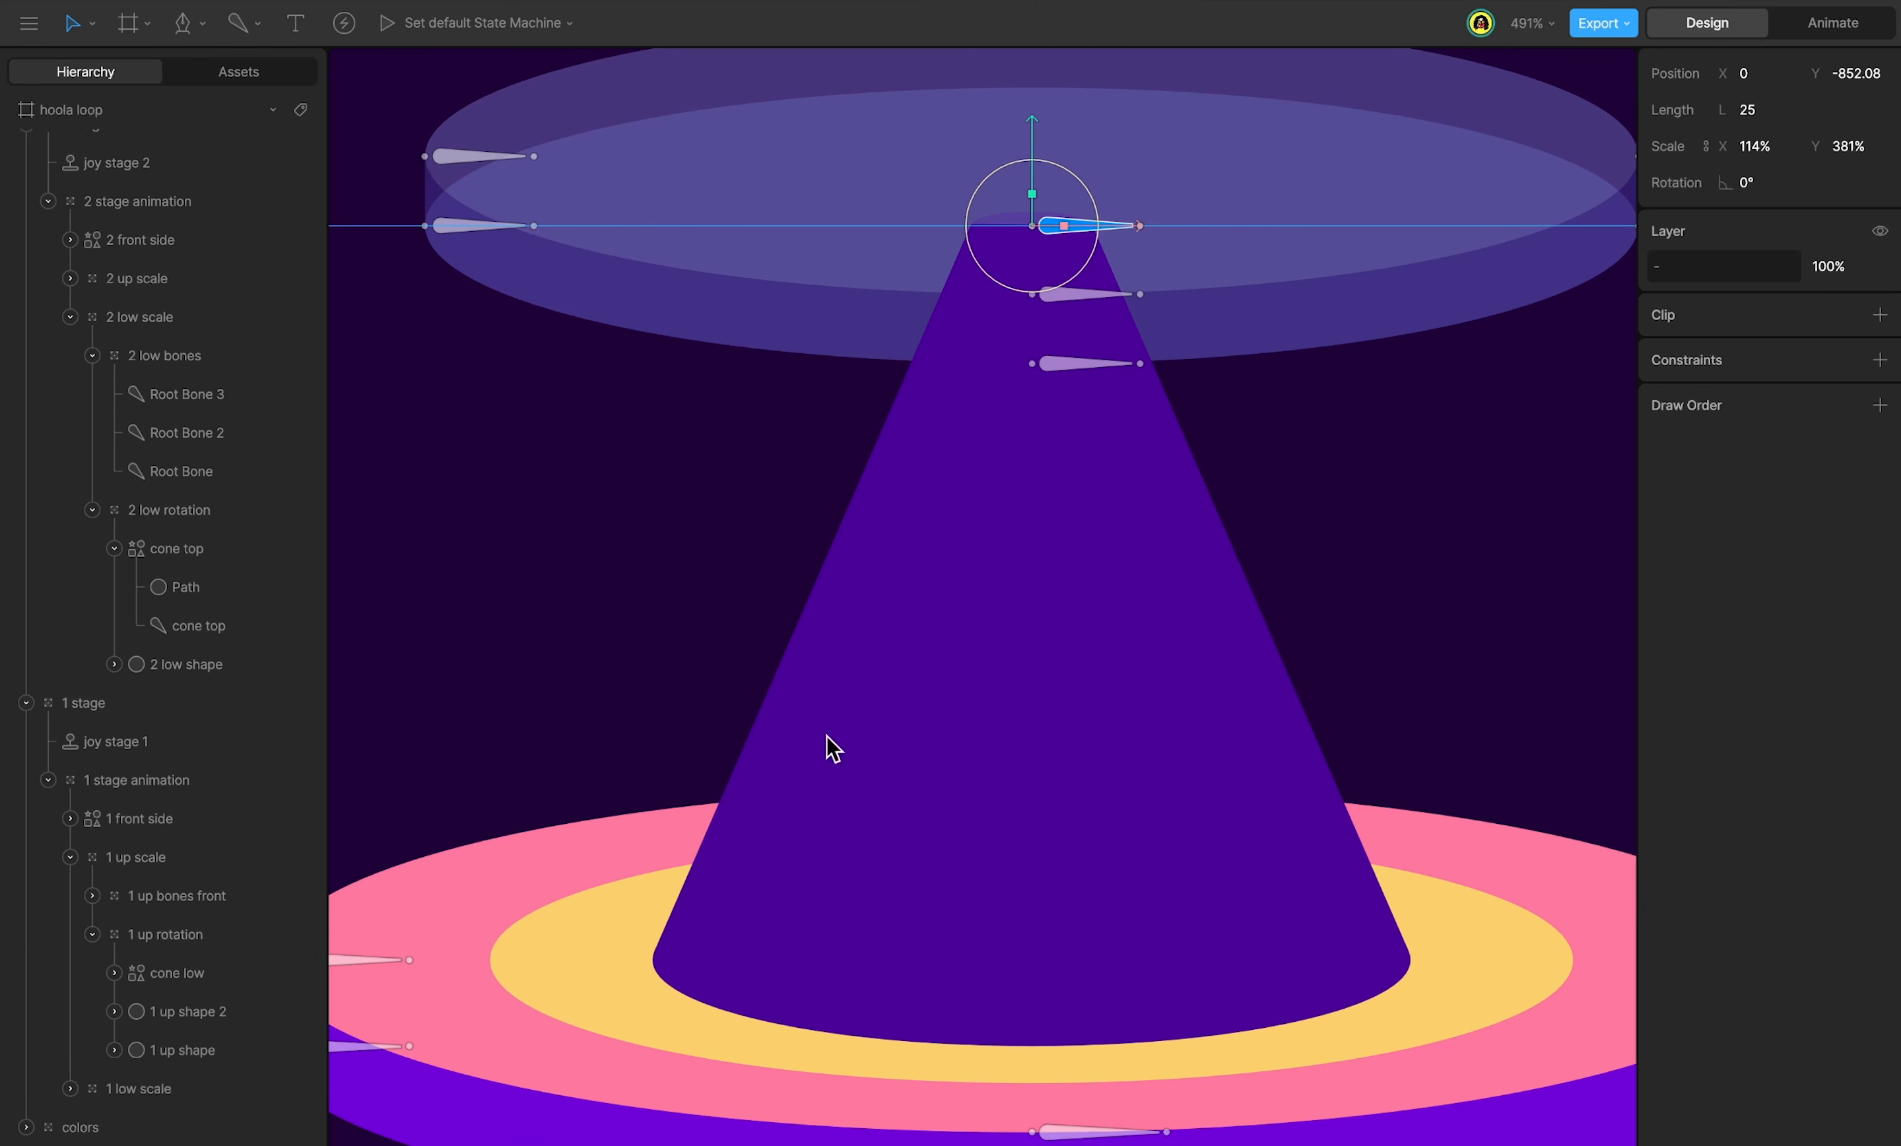
pyautogui.click(1850, 75)
pyautogui.write('0')
pyautogui.press('Return')
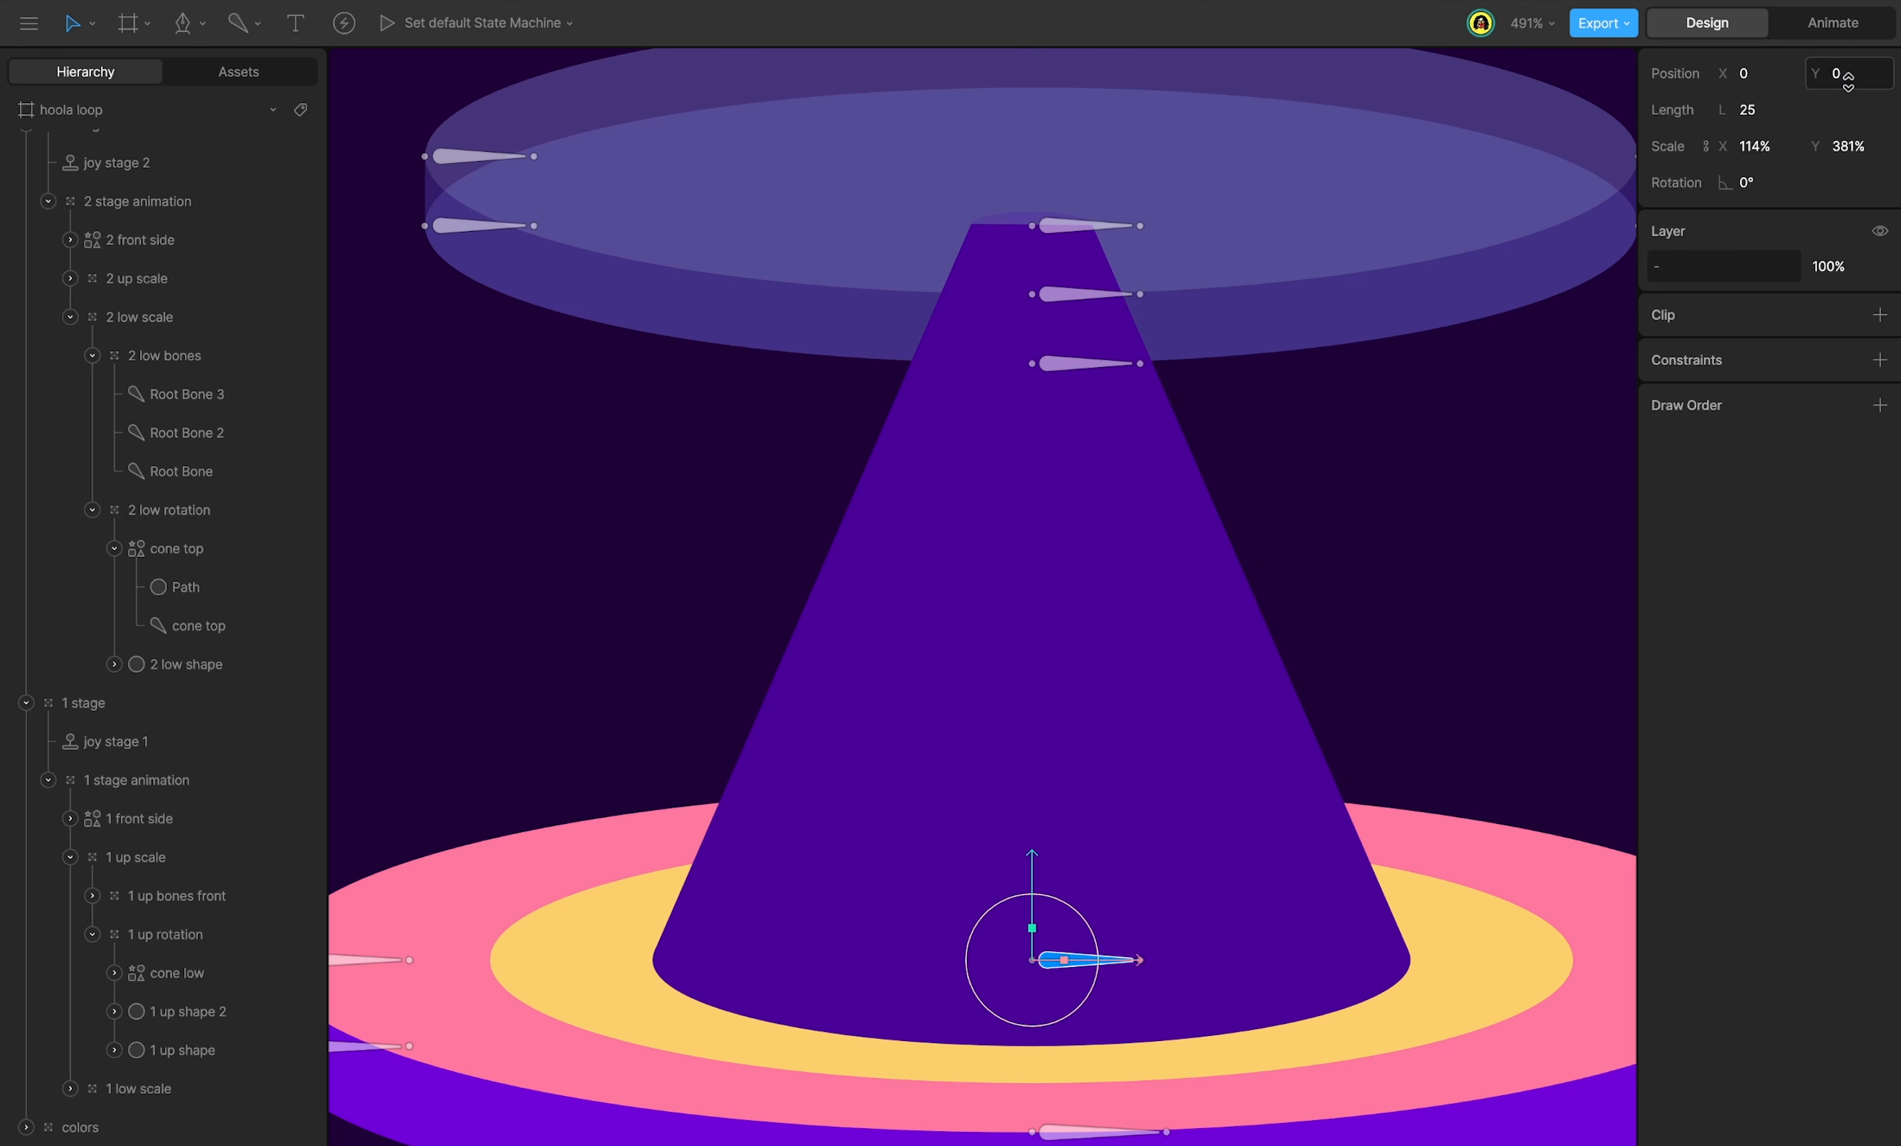
# Move the copied bone out of the cone low shape into 1 up rotation and rename it cone low.
pyautogui.click(114, 973)
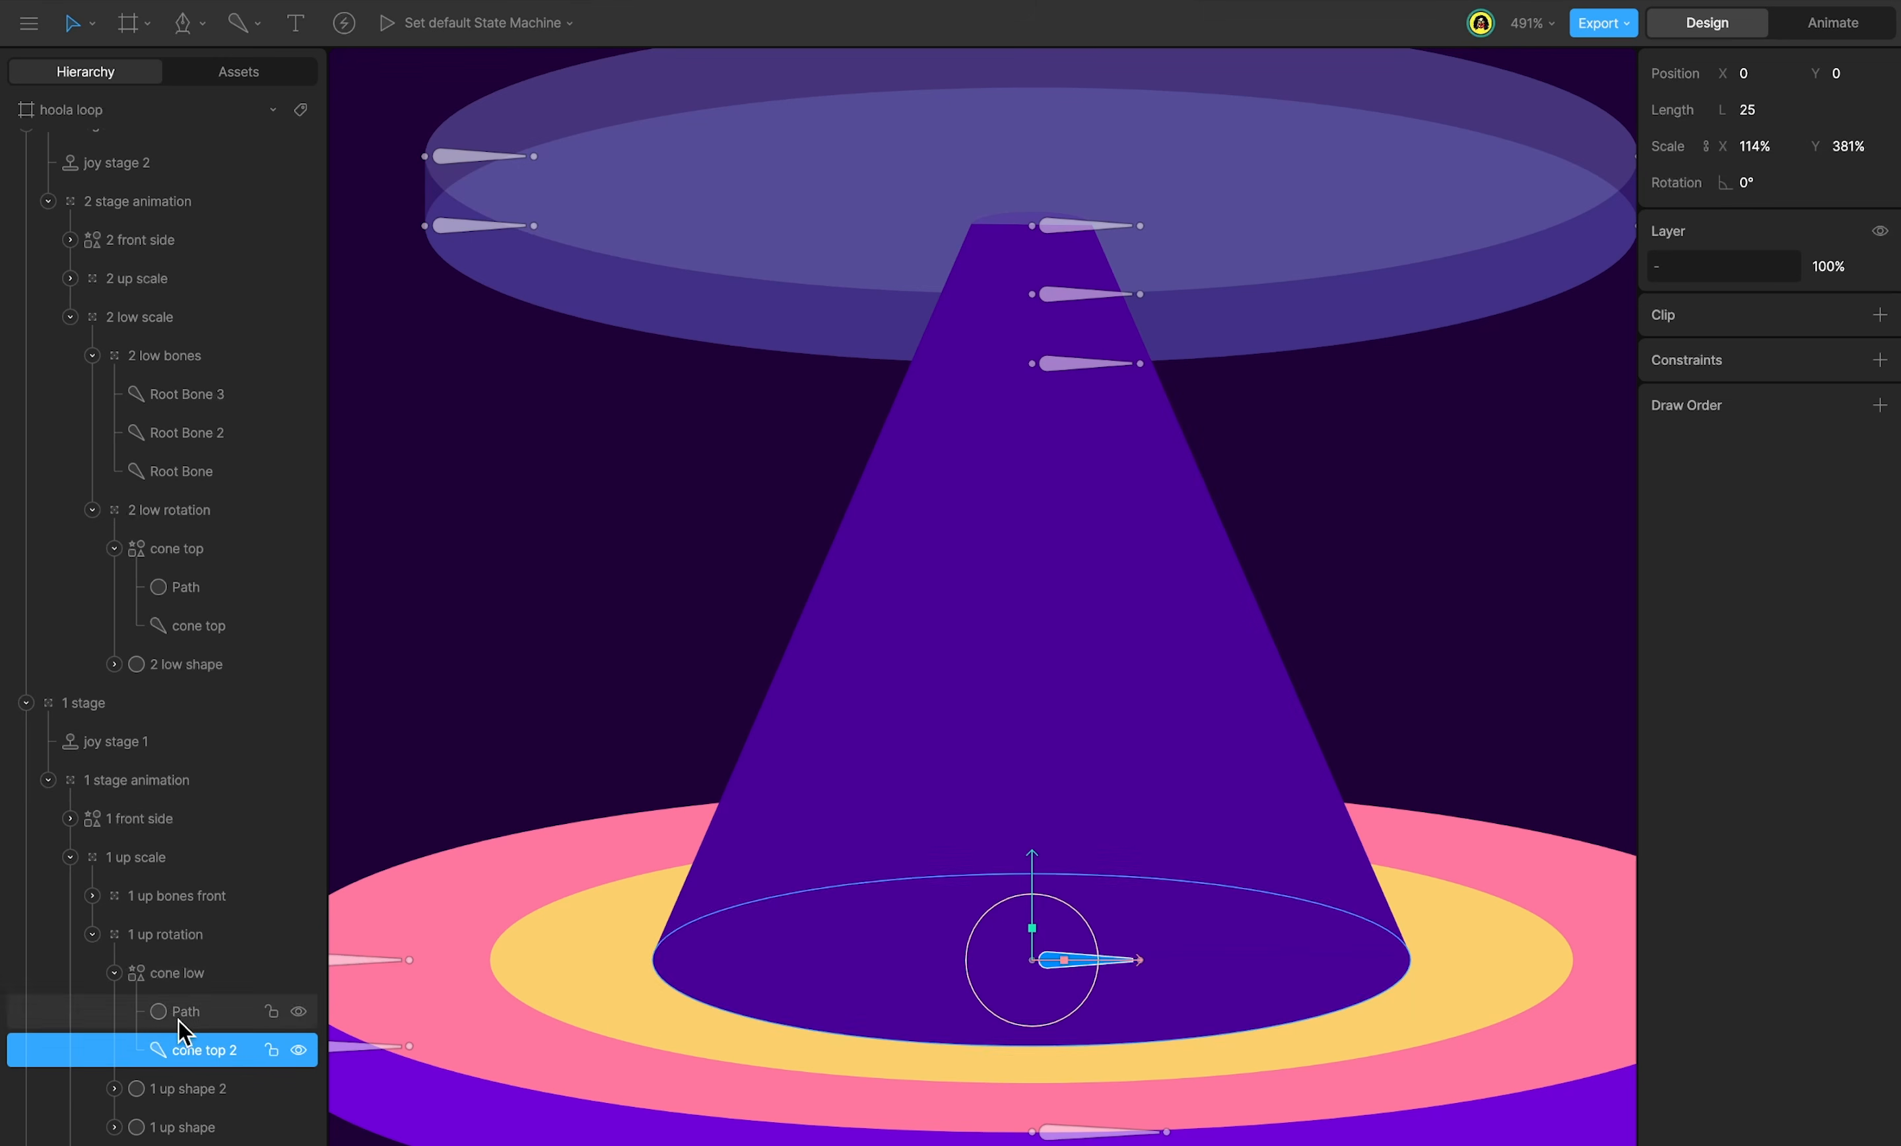
pyautogui.moveTo(197, 1044); pyautogui.dragTo(183, 973)
pyautogui.doubleClick(208, 974)
pyautogui.write('l')
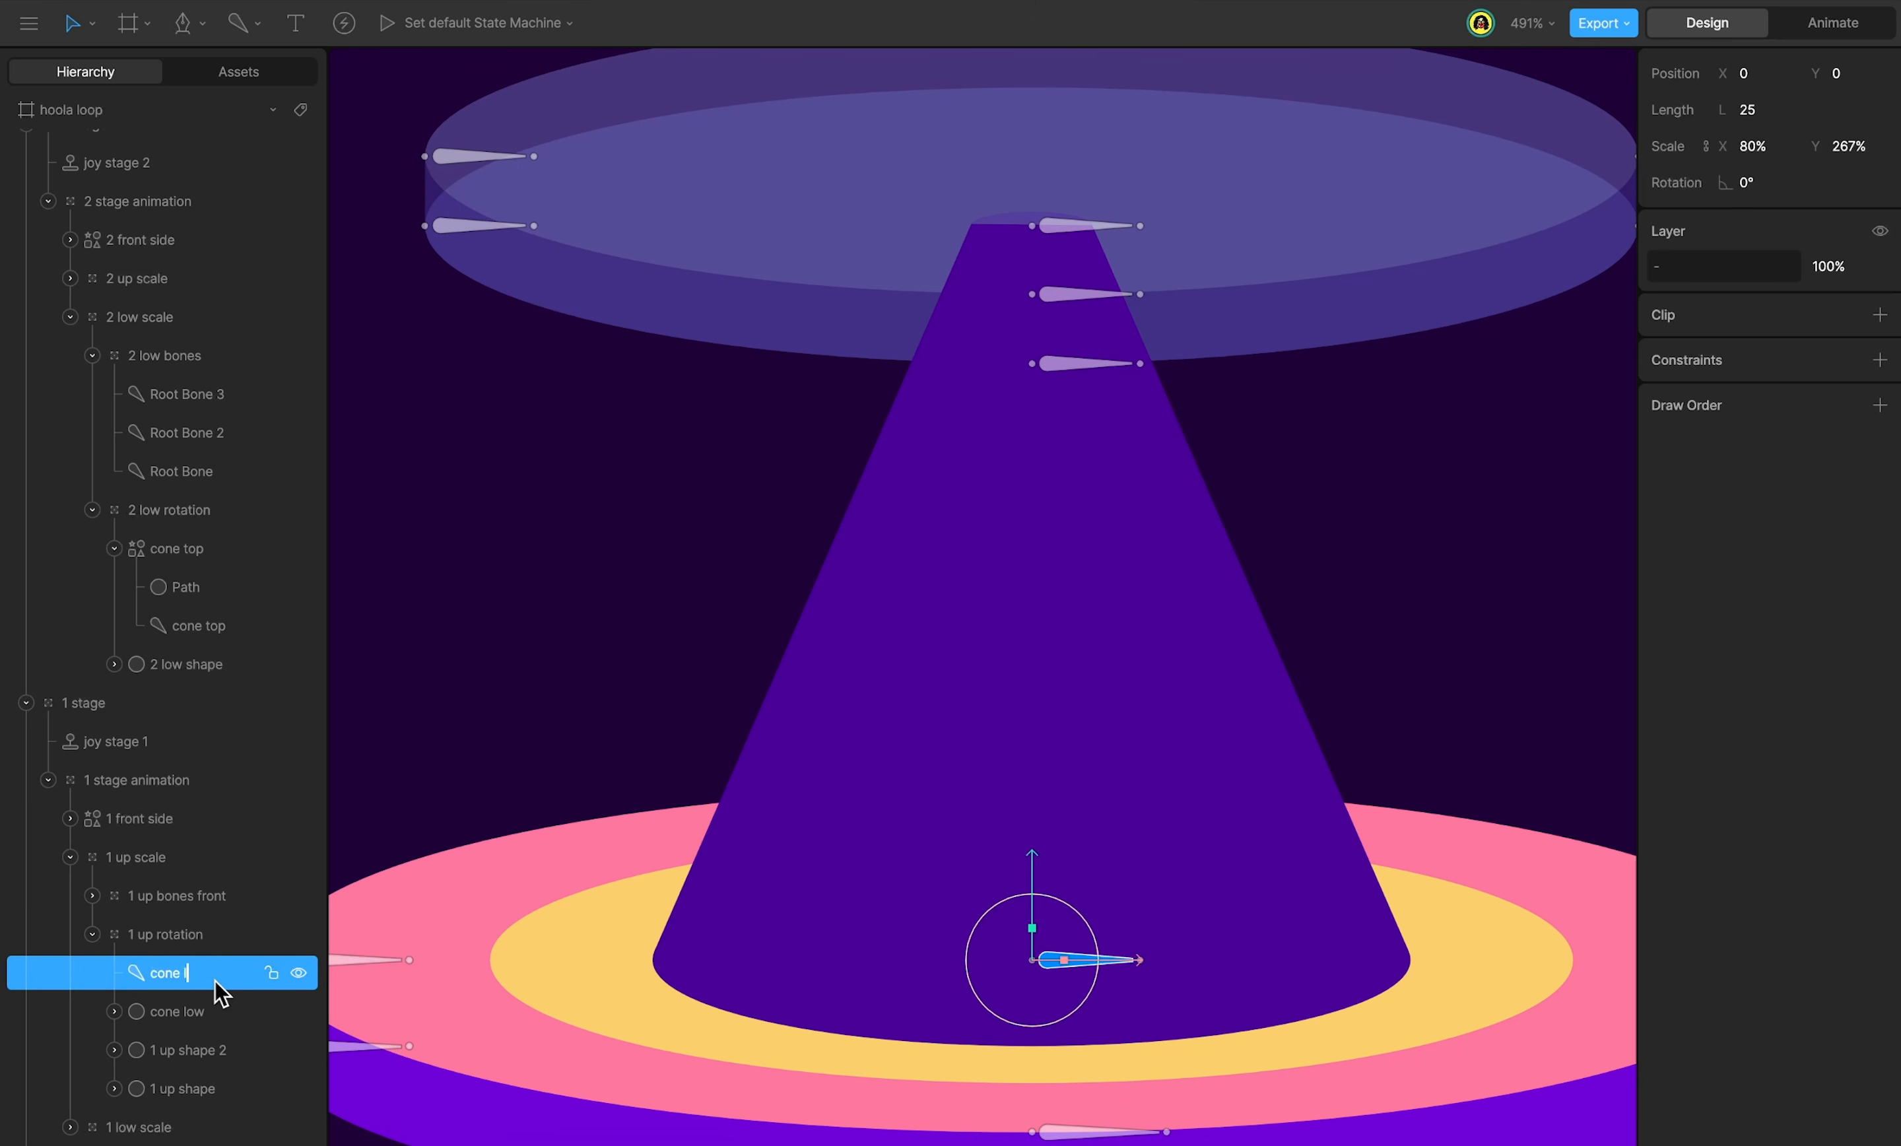
pyautogui.write('ow')
# Move the cone top bone out of the cone top shape into the 2 low rotation group.
pyautogui.moveTo(209, 629); pyautogui.dragTo(173, 545)
pyautogui.click(118, 587)
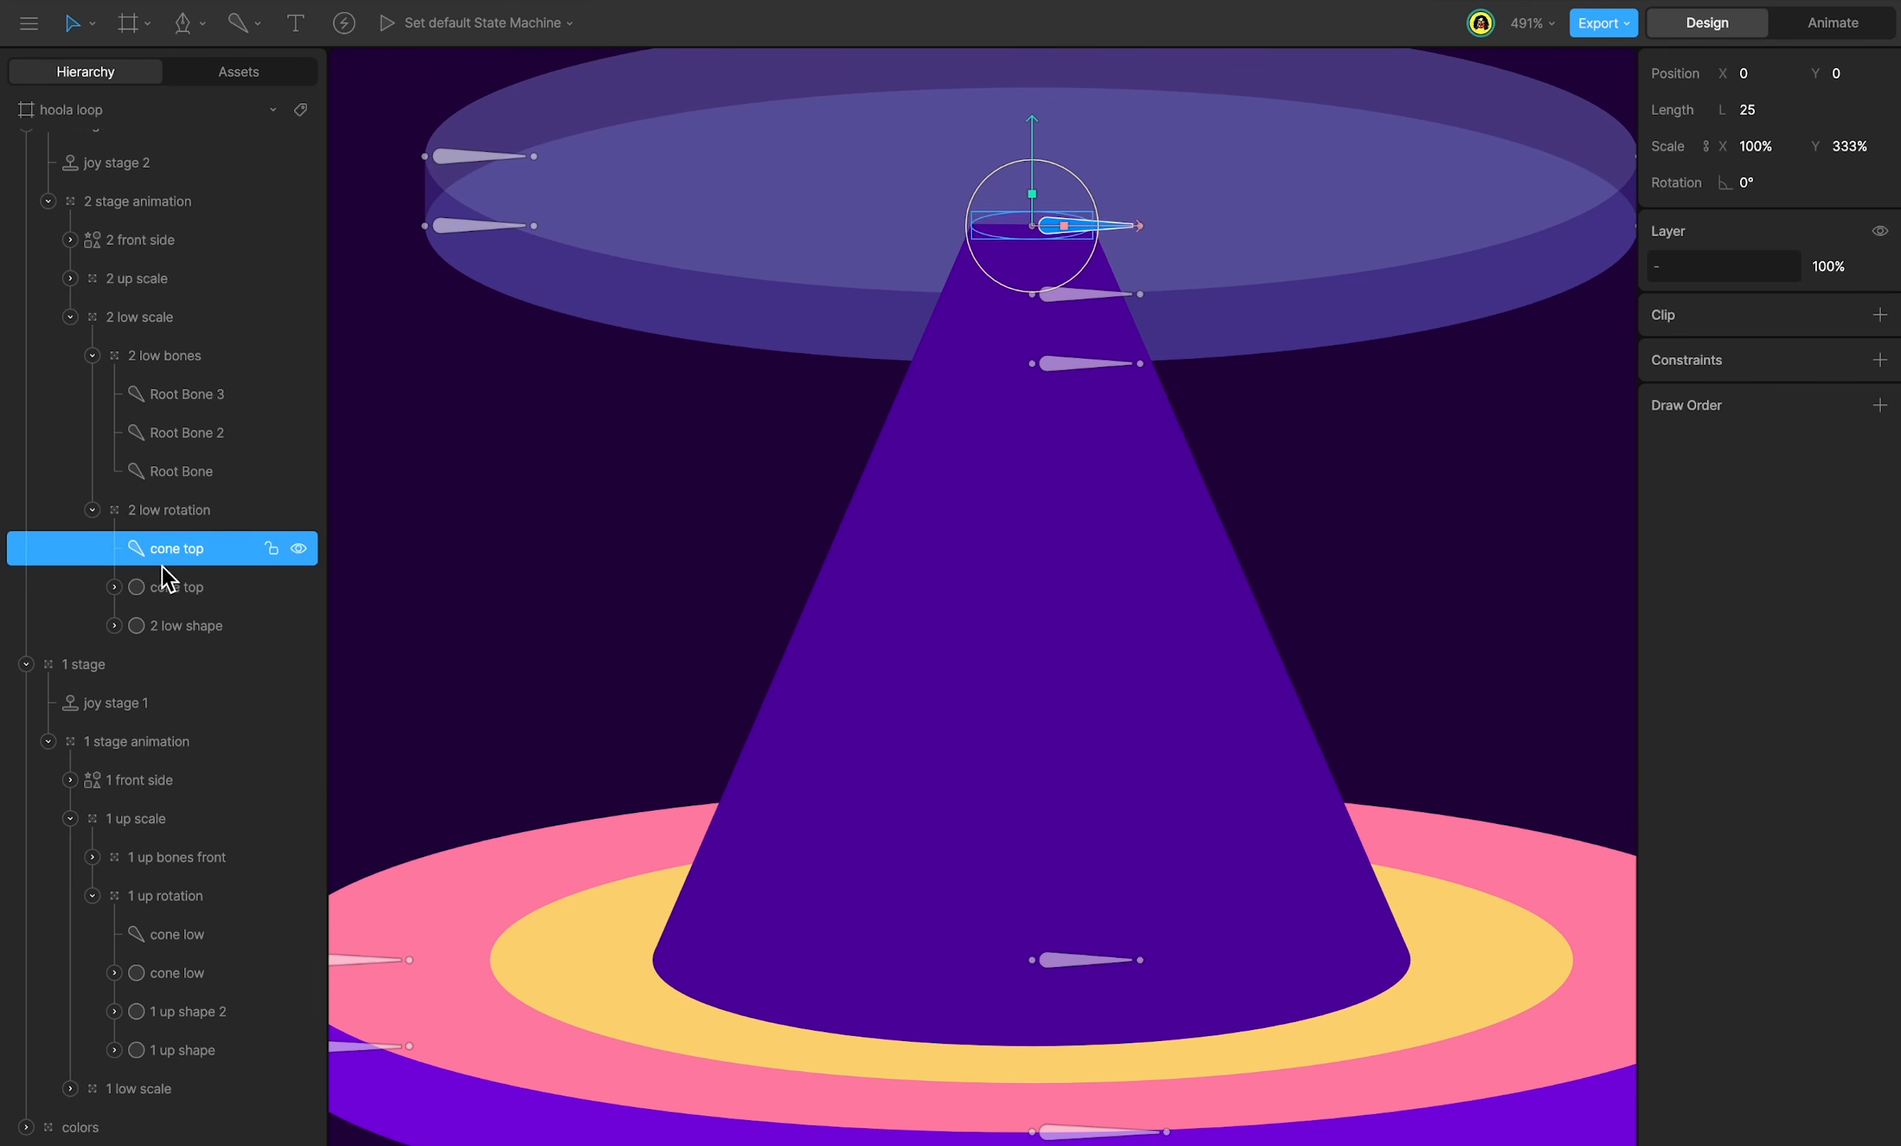
# Bind the cone body path to the cone top and cone low bones.
pyautogui.click(1109, 745)
pyautogui.doubleClick(1108, 746)
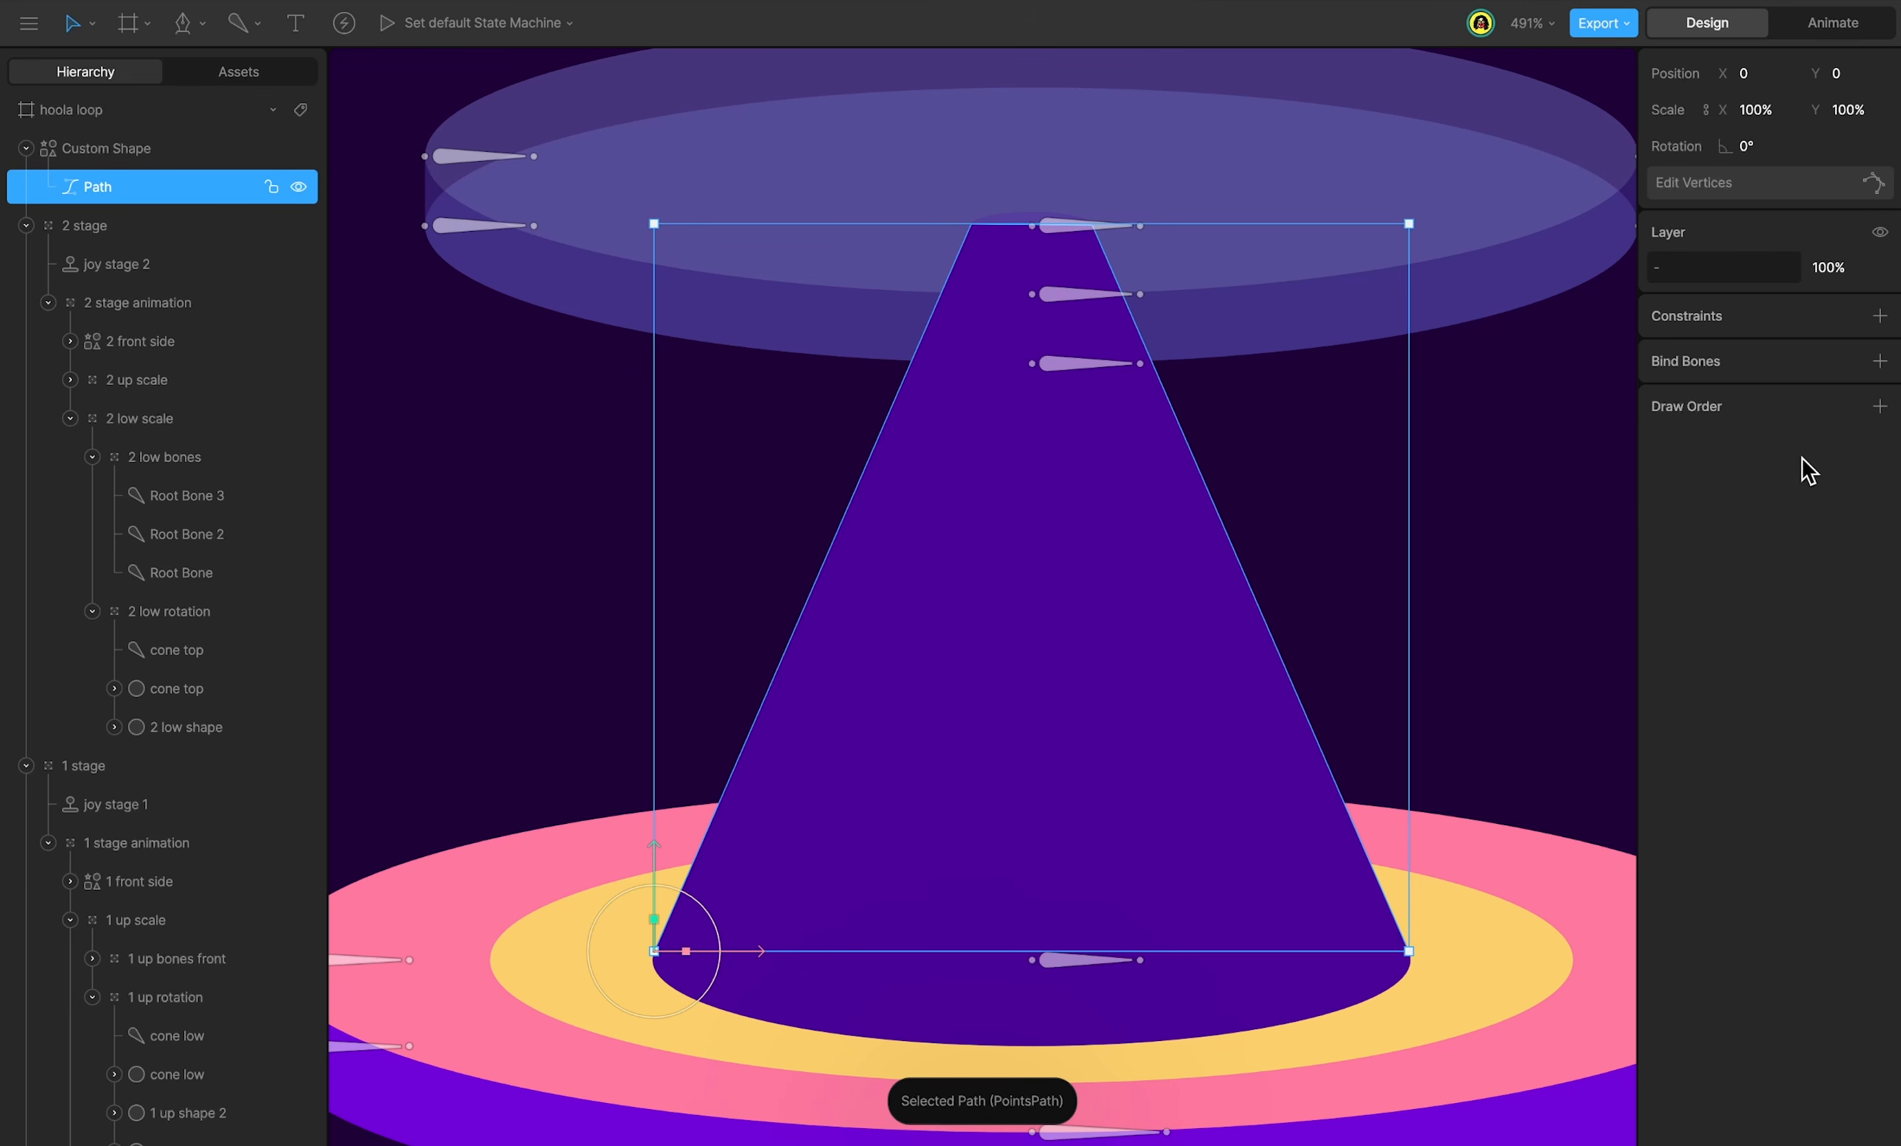
pyautogui.click(1880, 361)
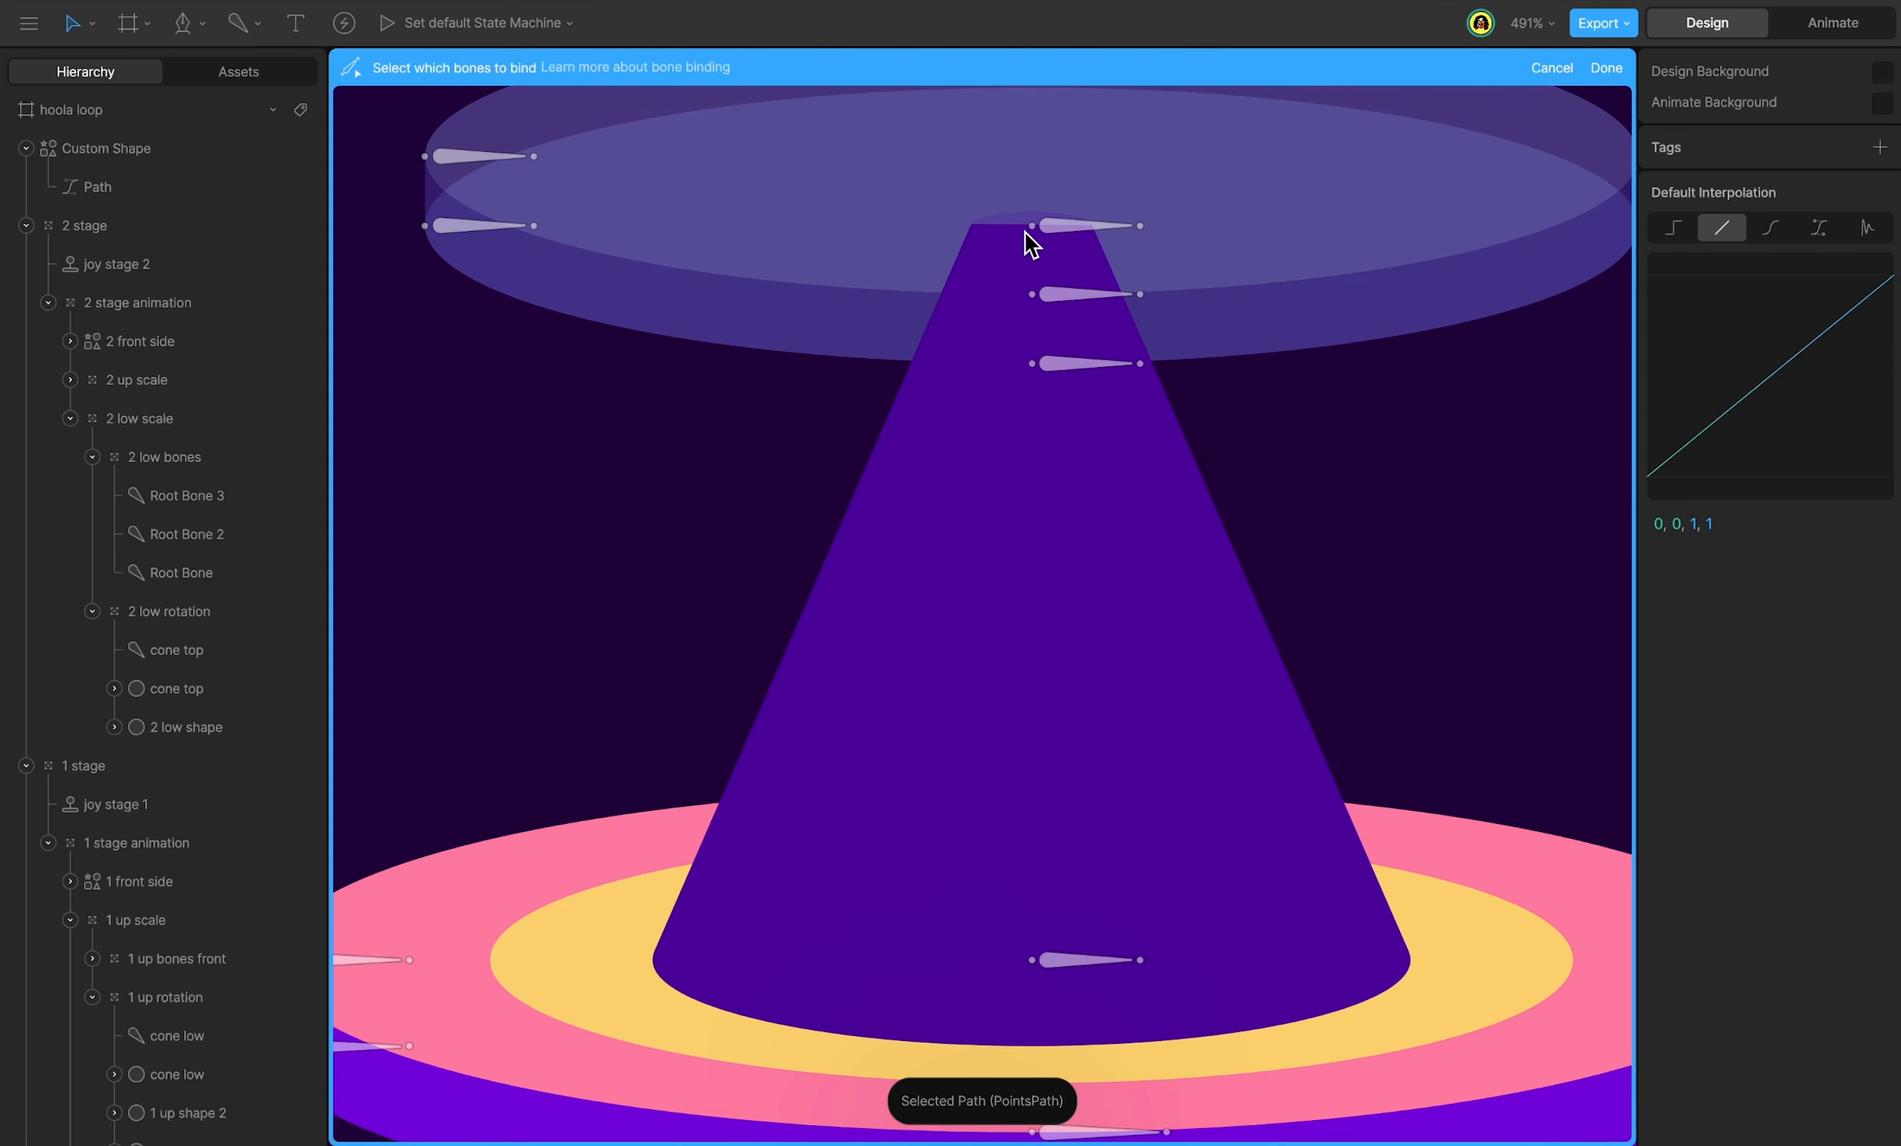
pyautogui.click(1052, 227)
pyautogui.click(1069, 959)
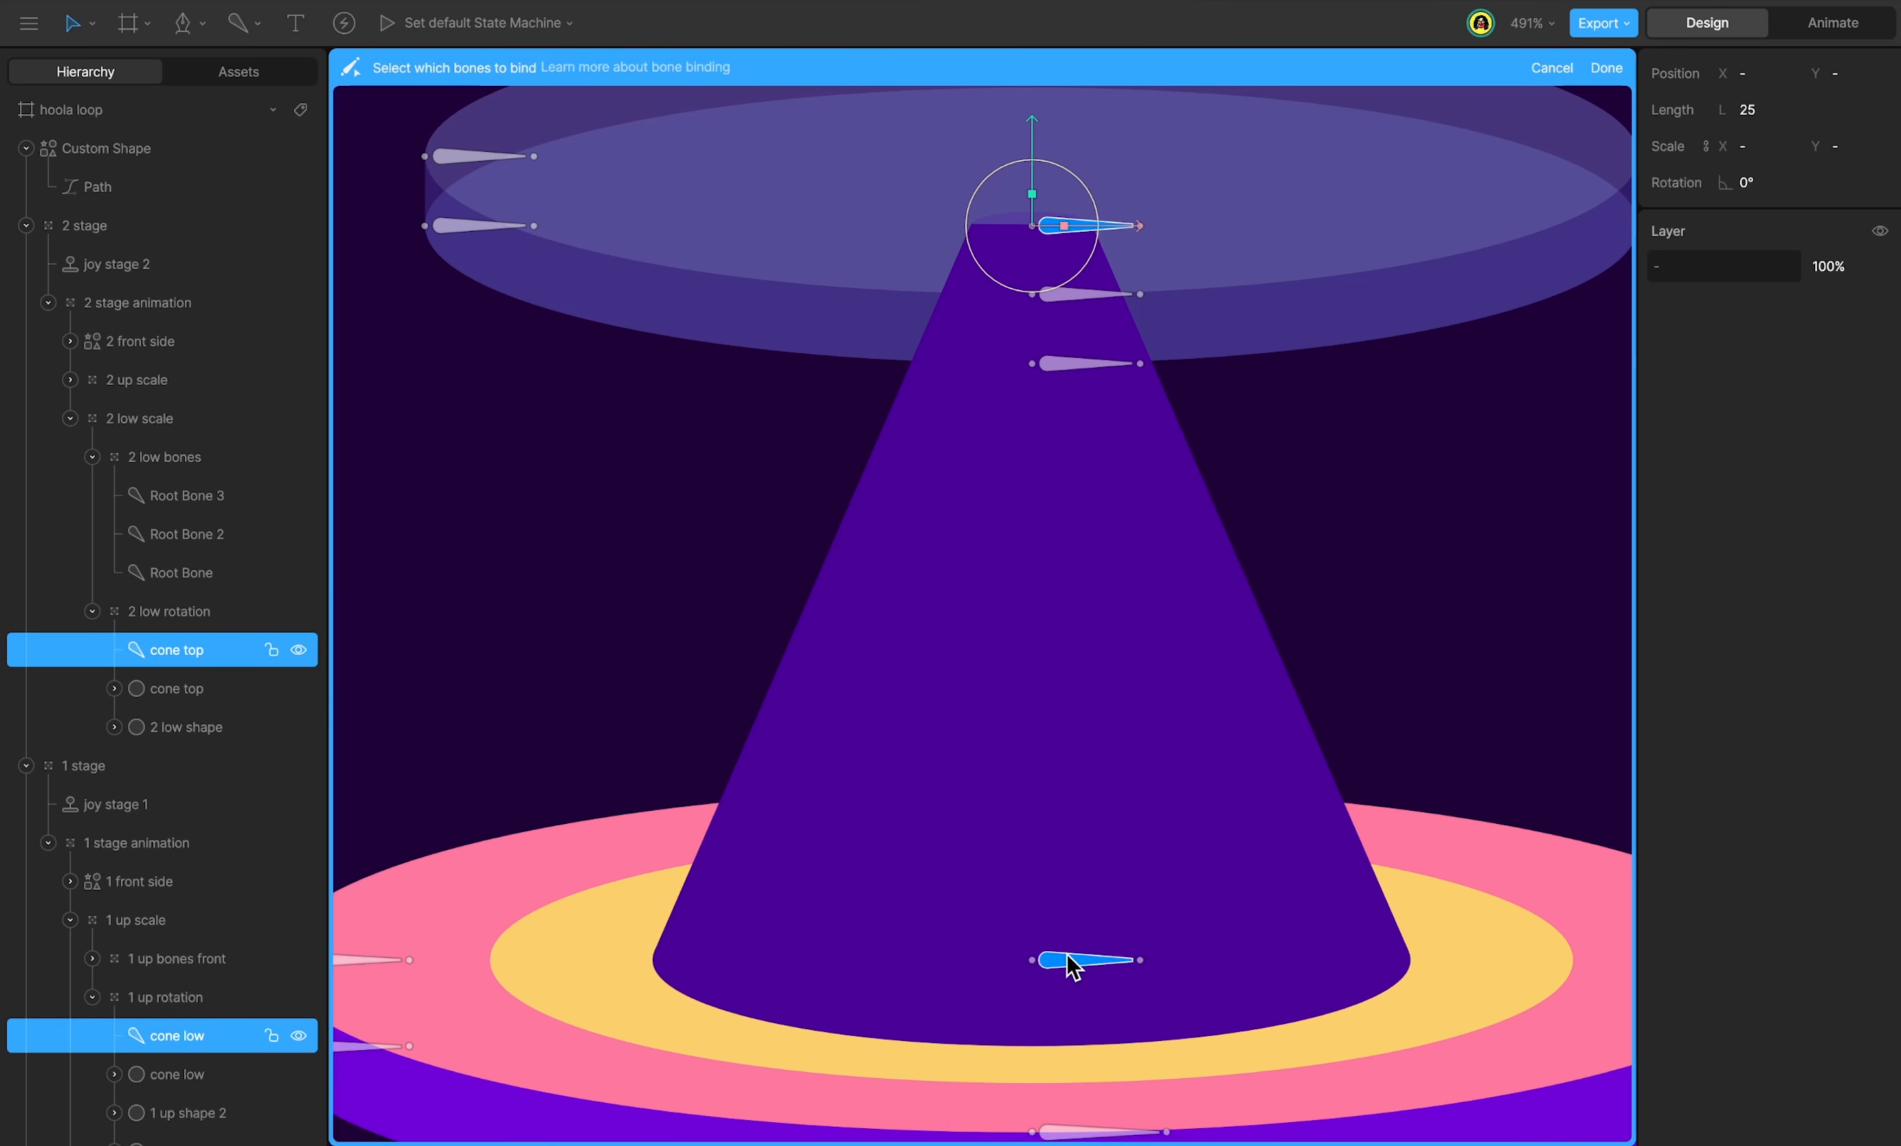
pyautogui.press('Return')
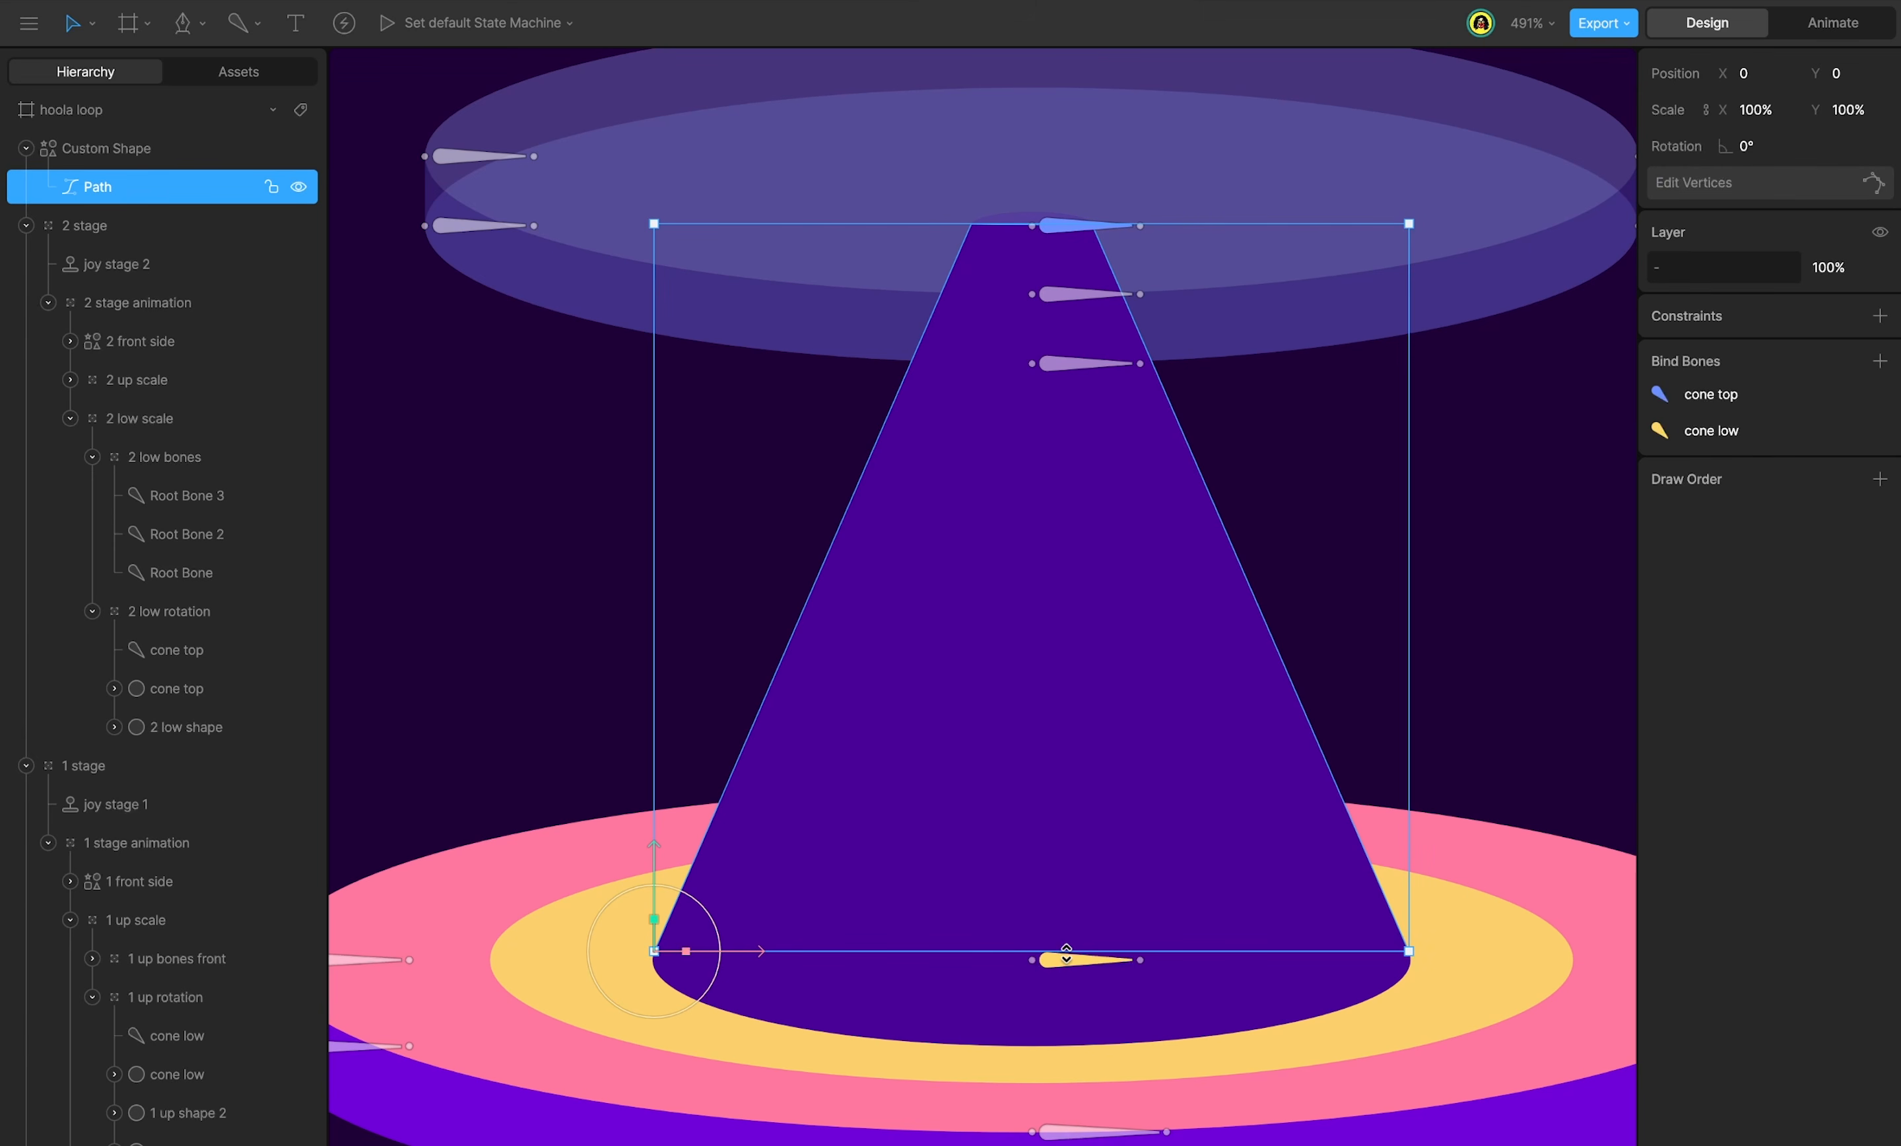
# Weight the cone body path's two lower vertices 100% to the cone low bone and finish editing the path.
pyautogui.doubleClick(1066, 954)
pyautogui.moveTo(1565, 917); pyautogui.dragTo(576, 1006)
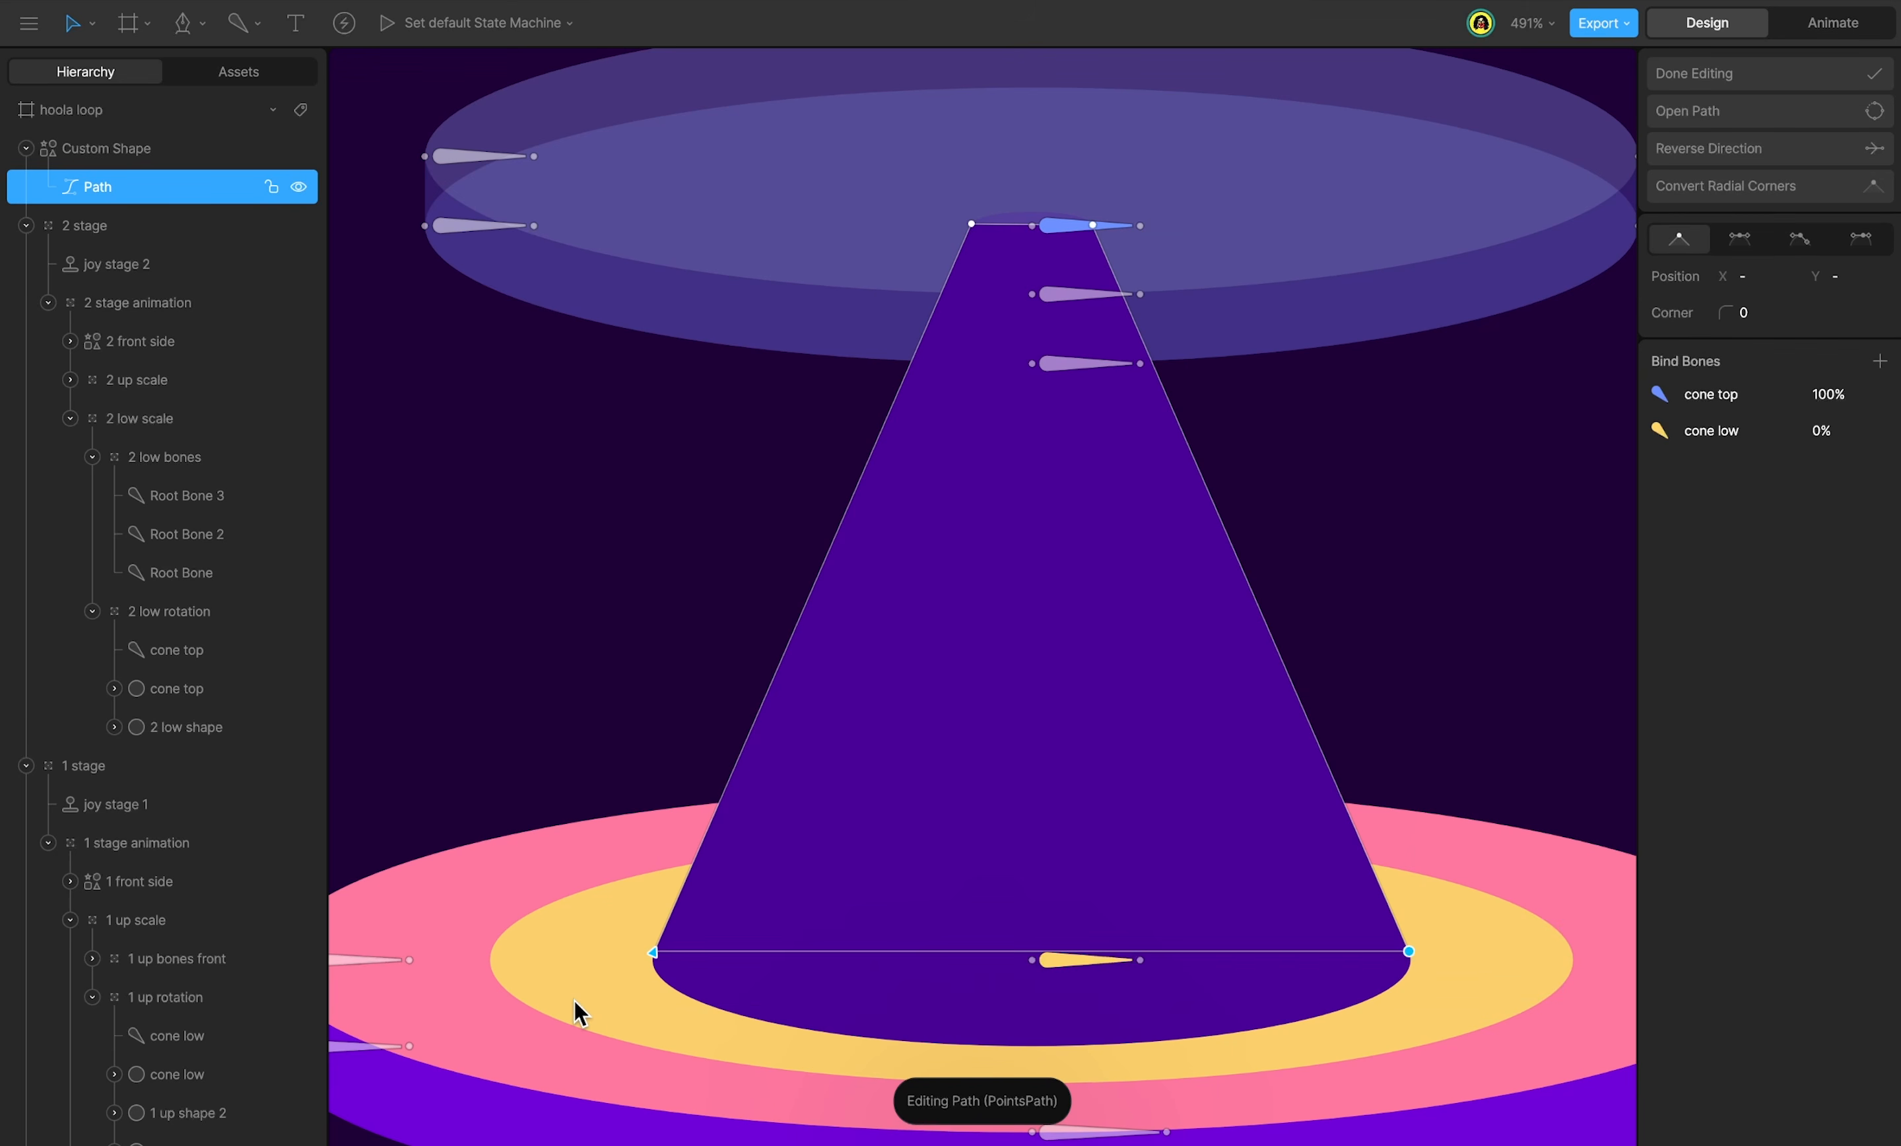
pyautogui.click(1856, 391)
pyautogui.click(1842, 430)
pyautogui.write('100')
pyautogui.press('Return')
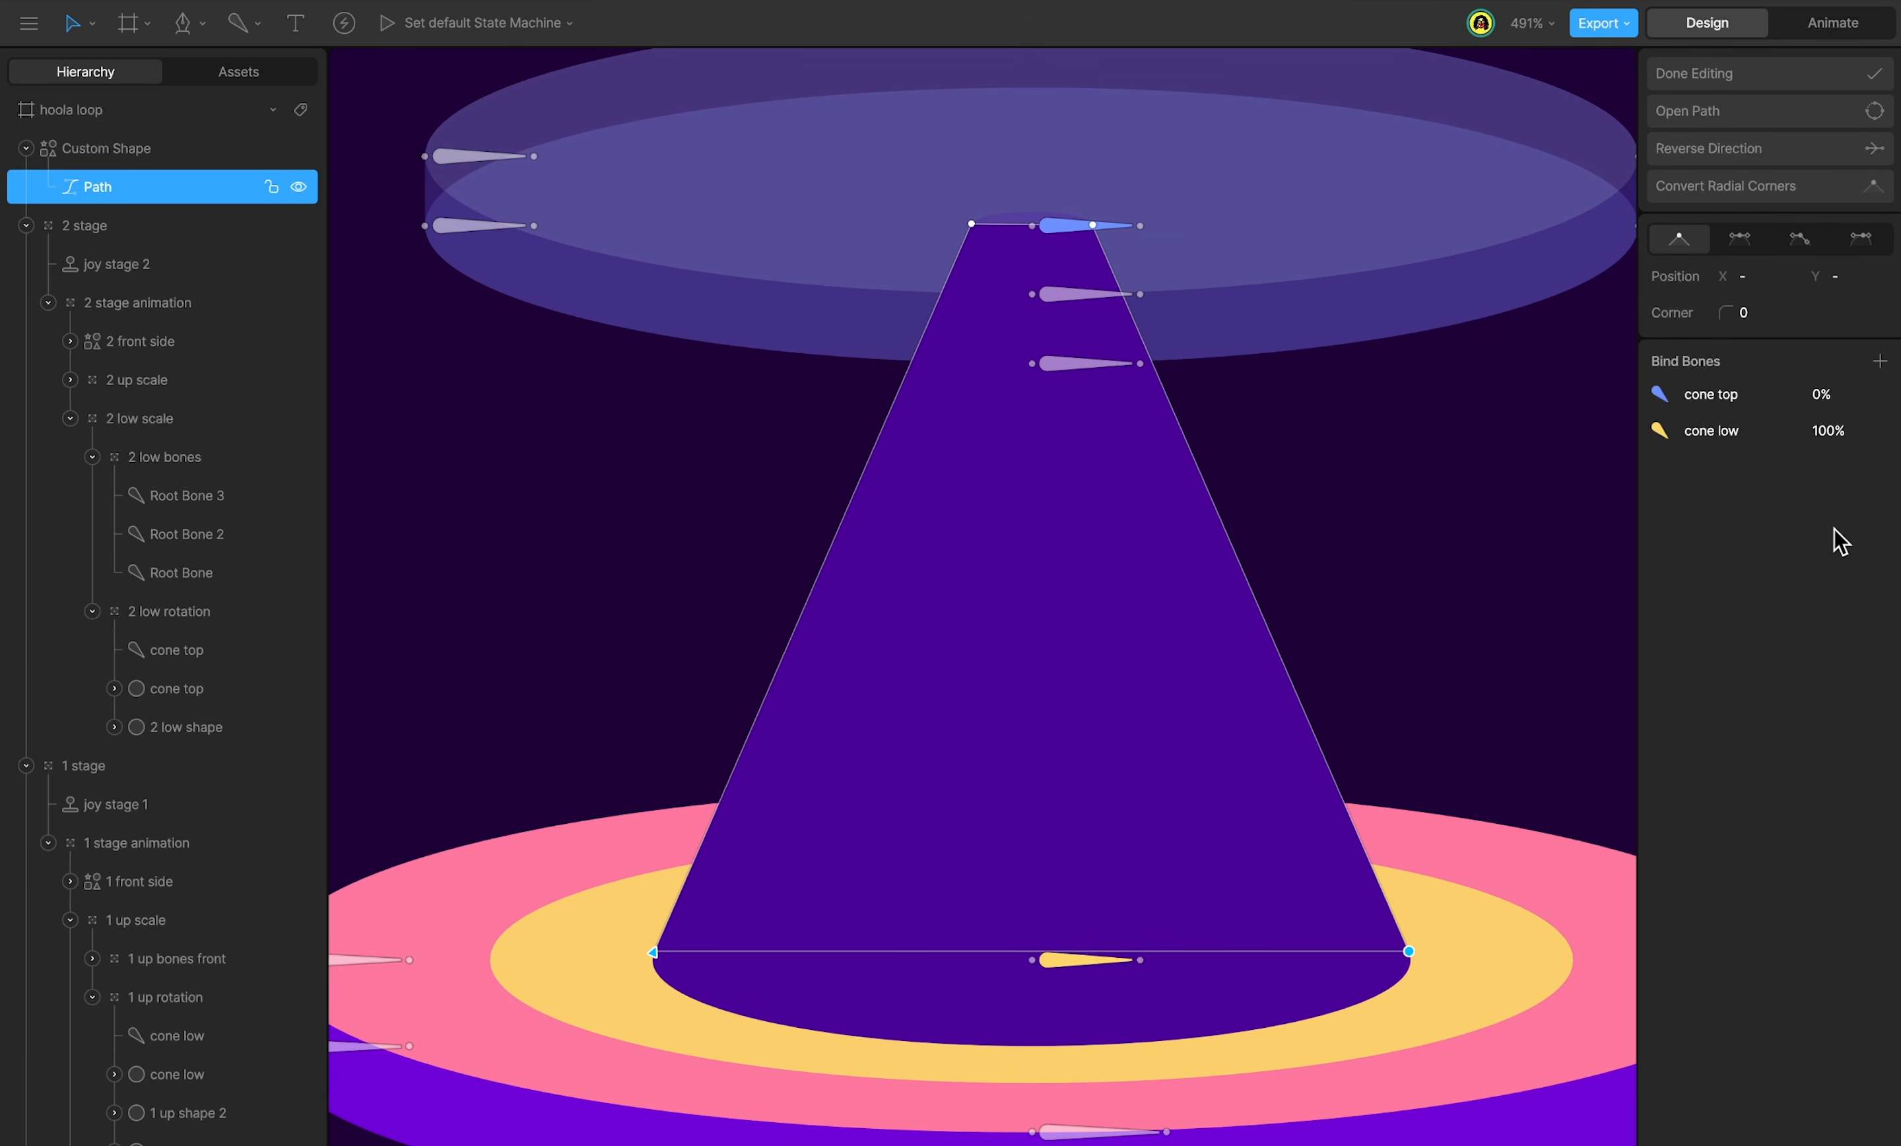
pyautogui.click(1751, 75)
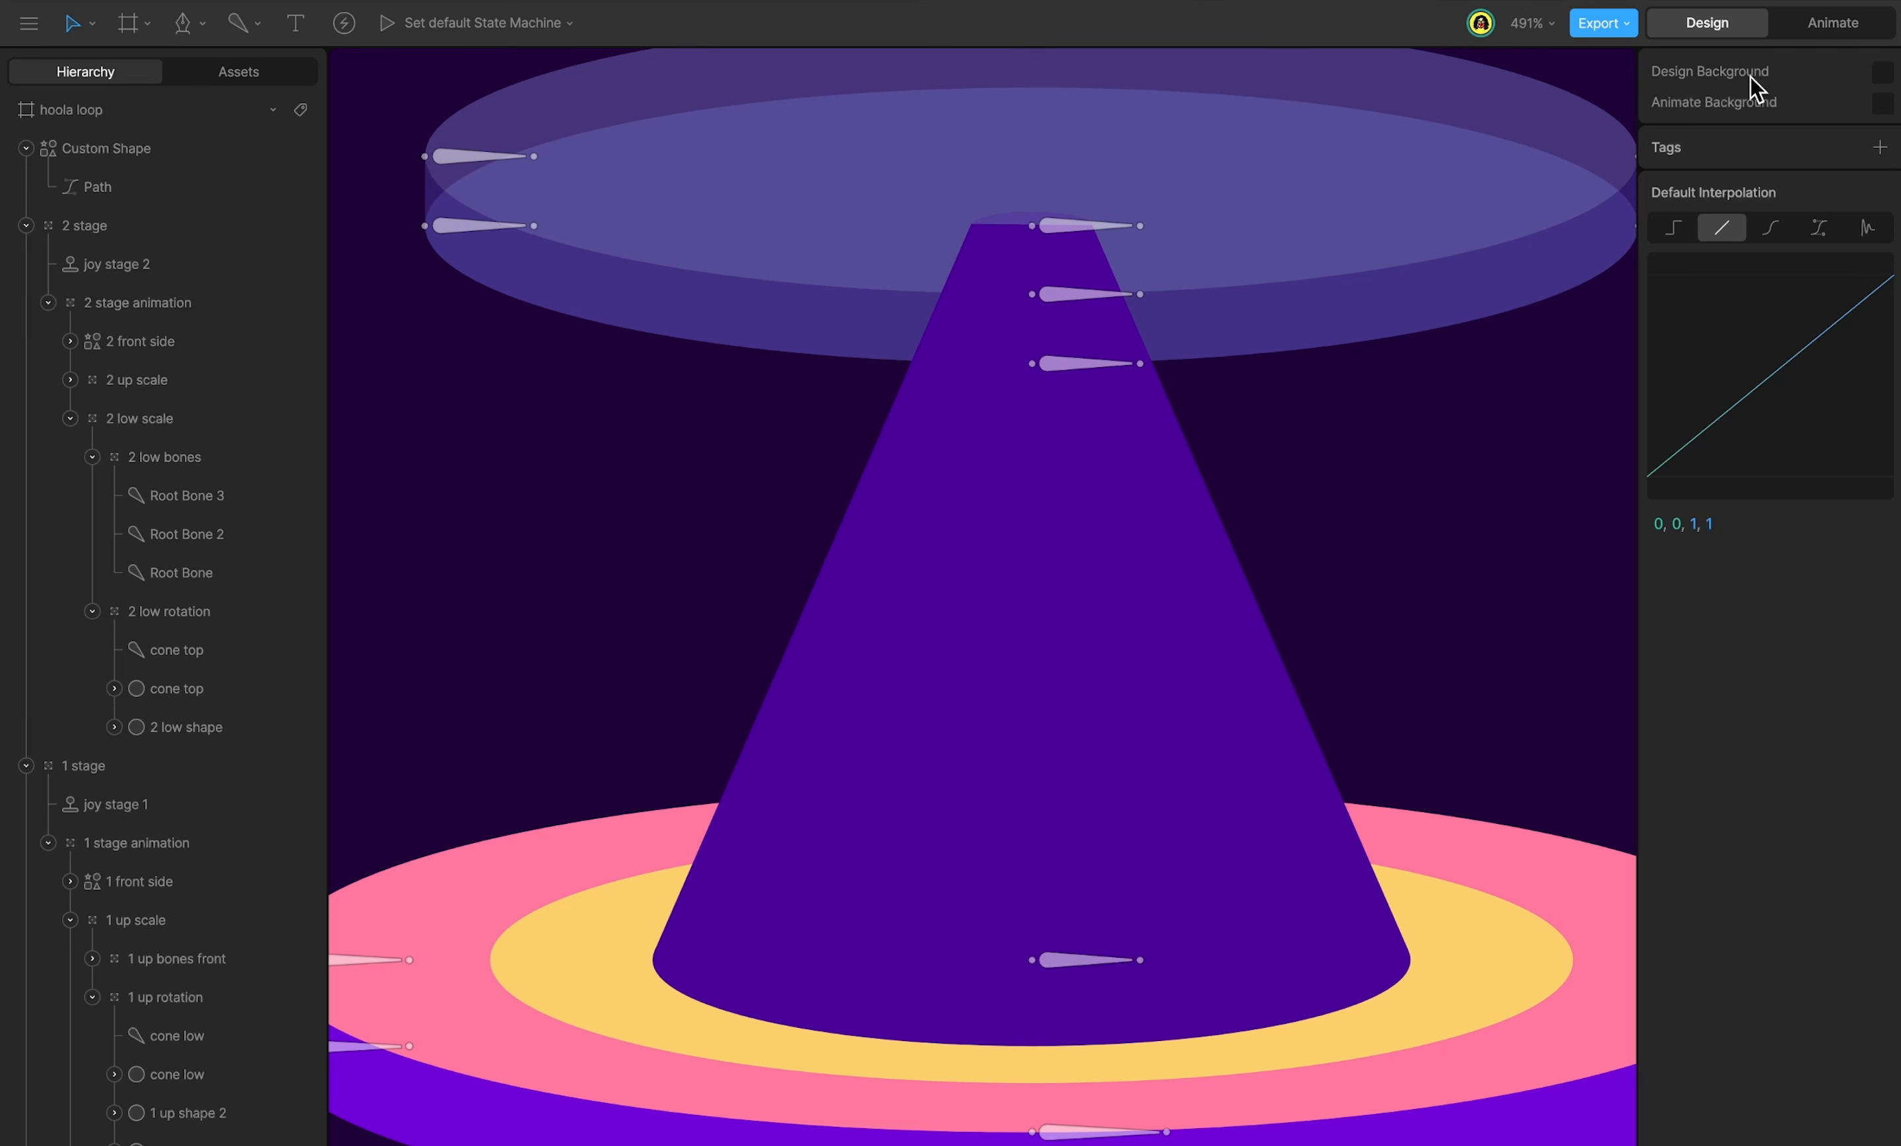
# Play the balance loop animation to check how the cone body follows both discs, and return to design mode.
pyautogui.press('Tab')
pyautogui.press('space')
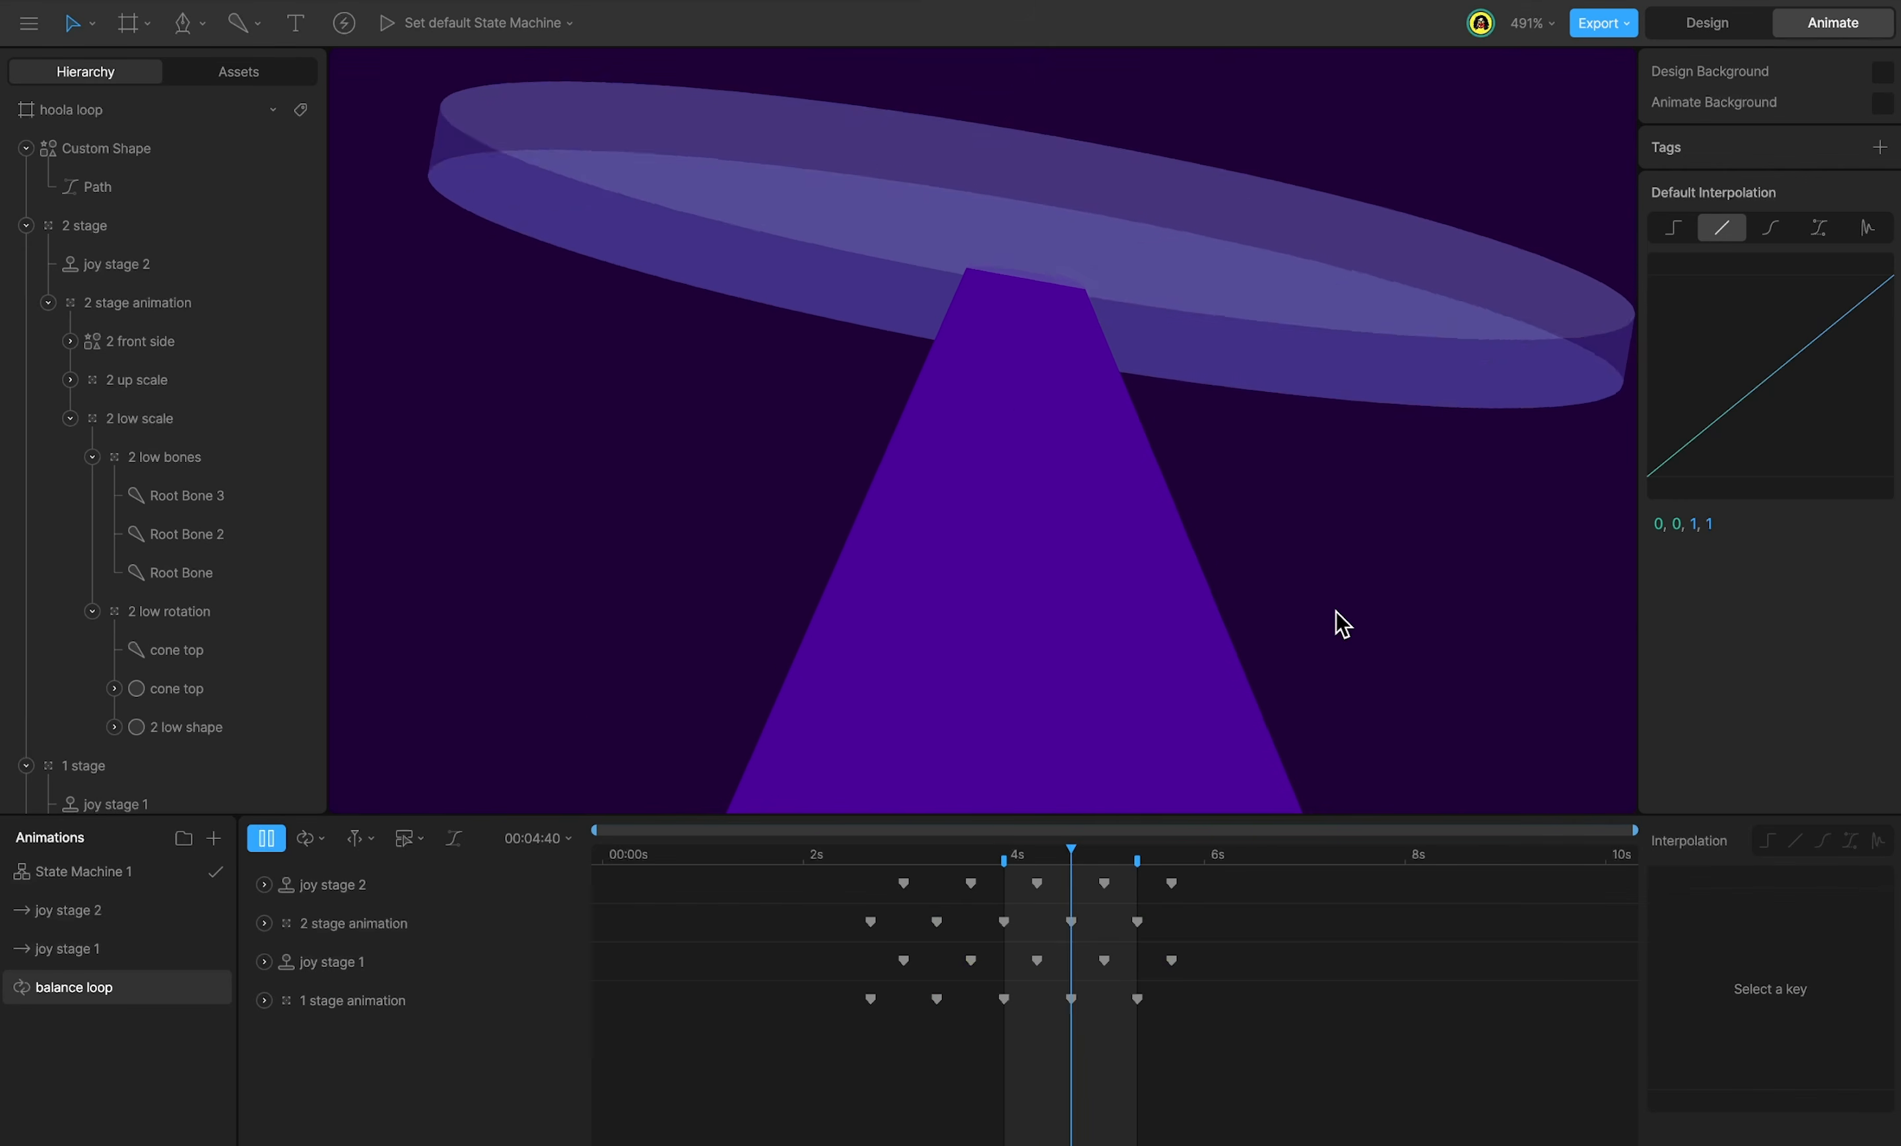
pyautogui.scroll(-5, 1232, 412)
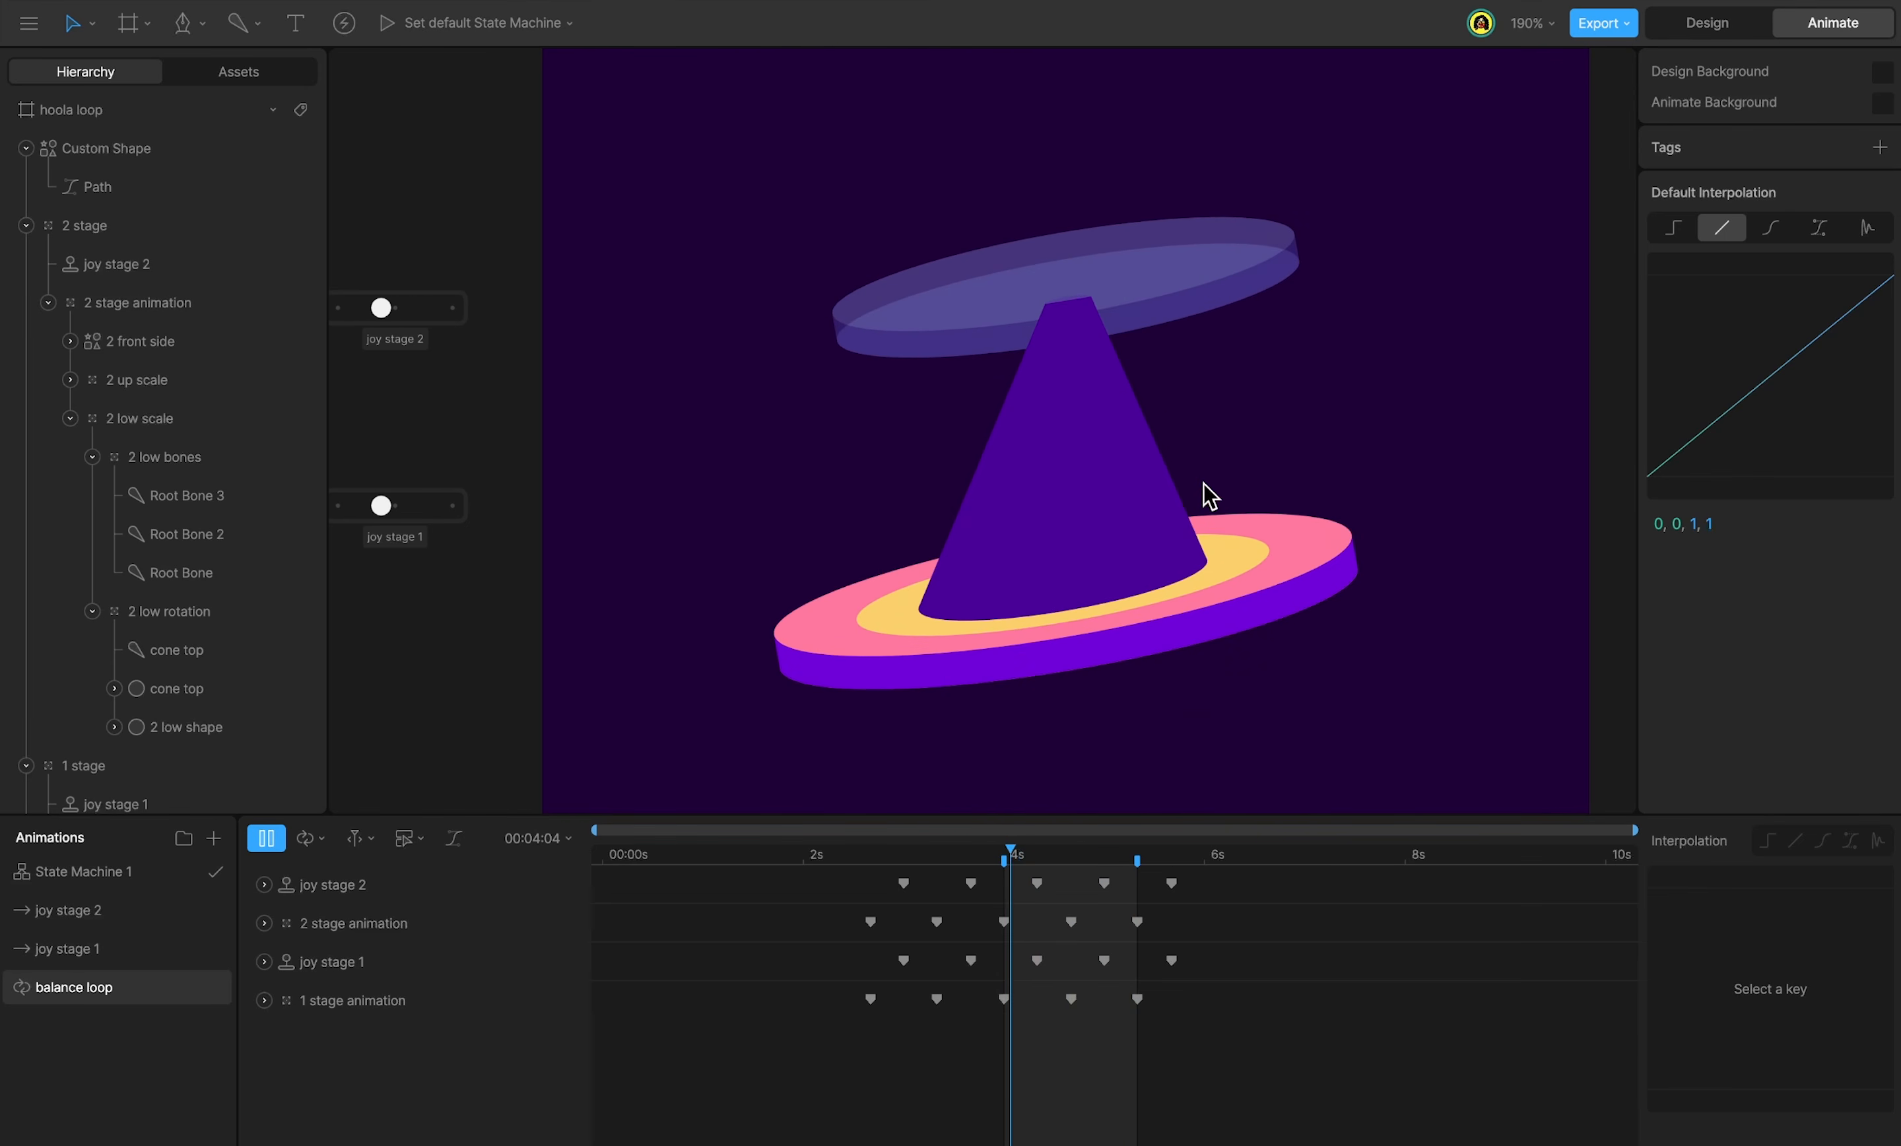
pyautogui.press('Tab')
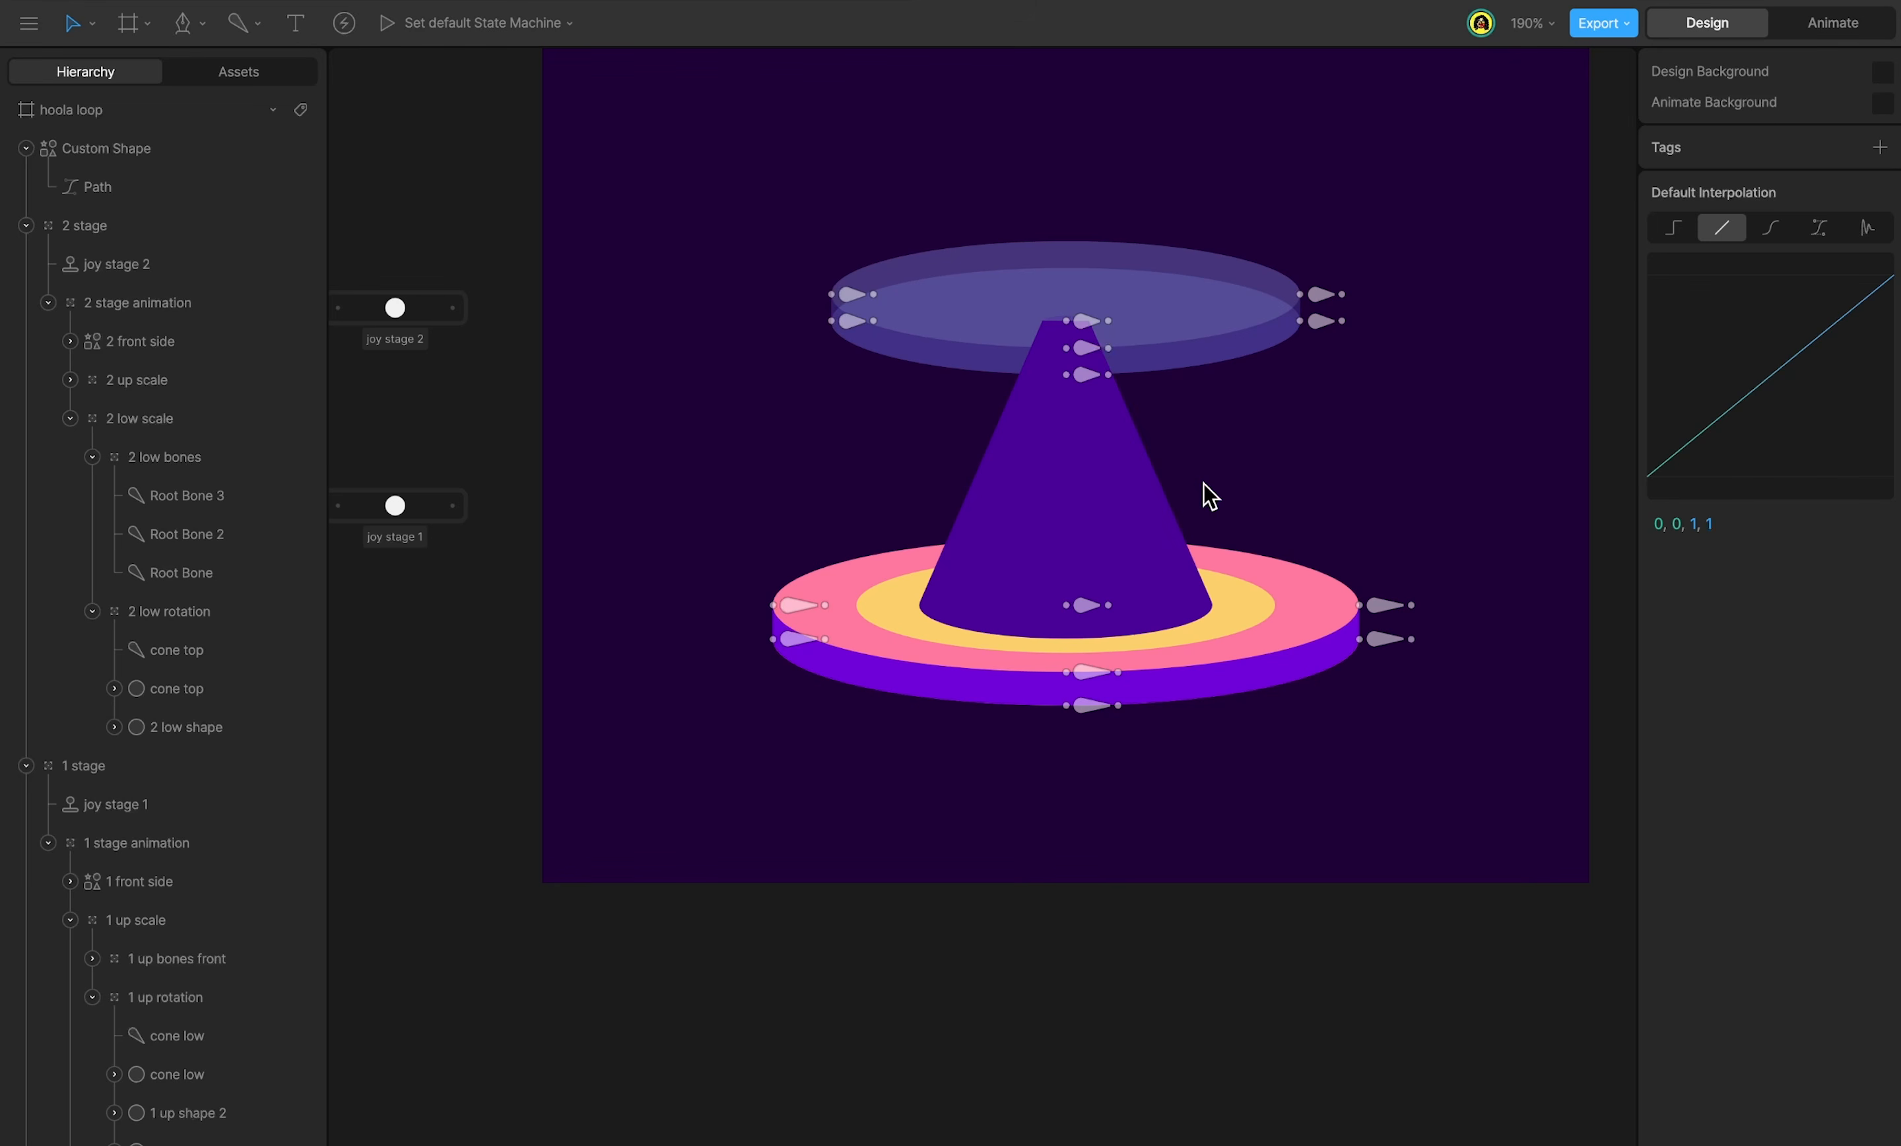
# Set the opacity of the 2 stage animation group to 100%.
pyautogui.click(196, 305)
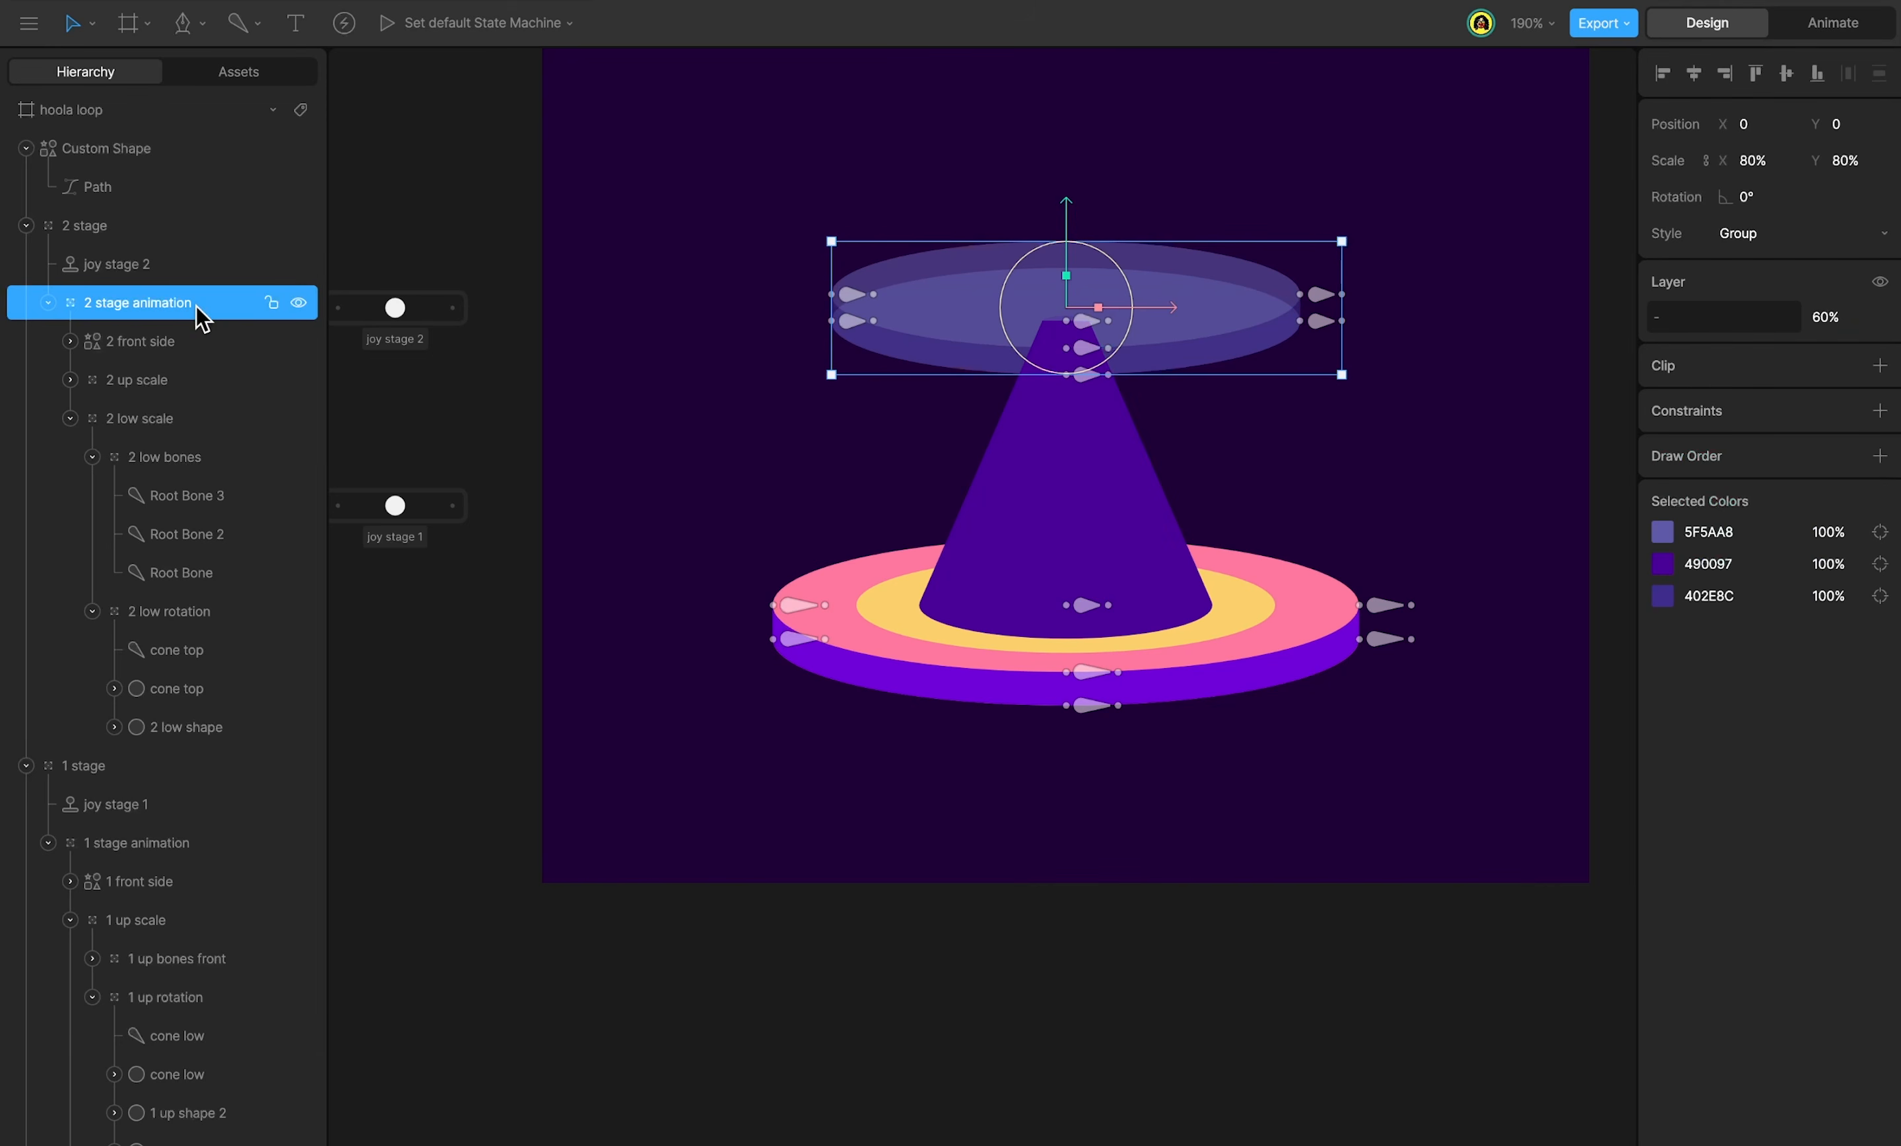
pyautogui.click(1829, 317)
pyautogui.write('100')
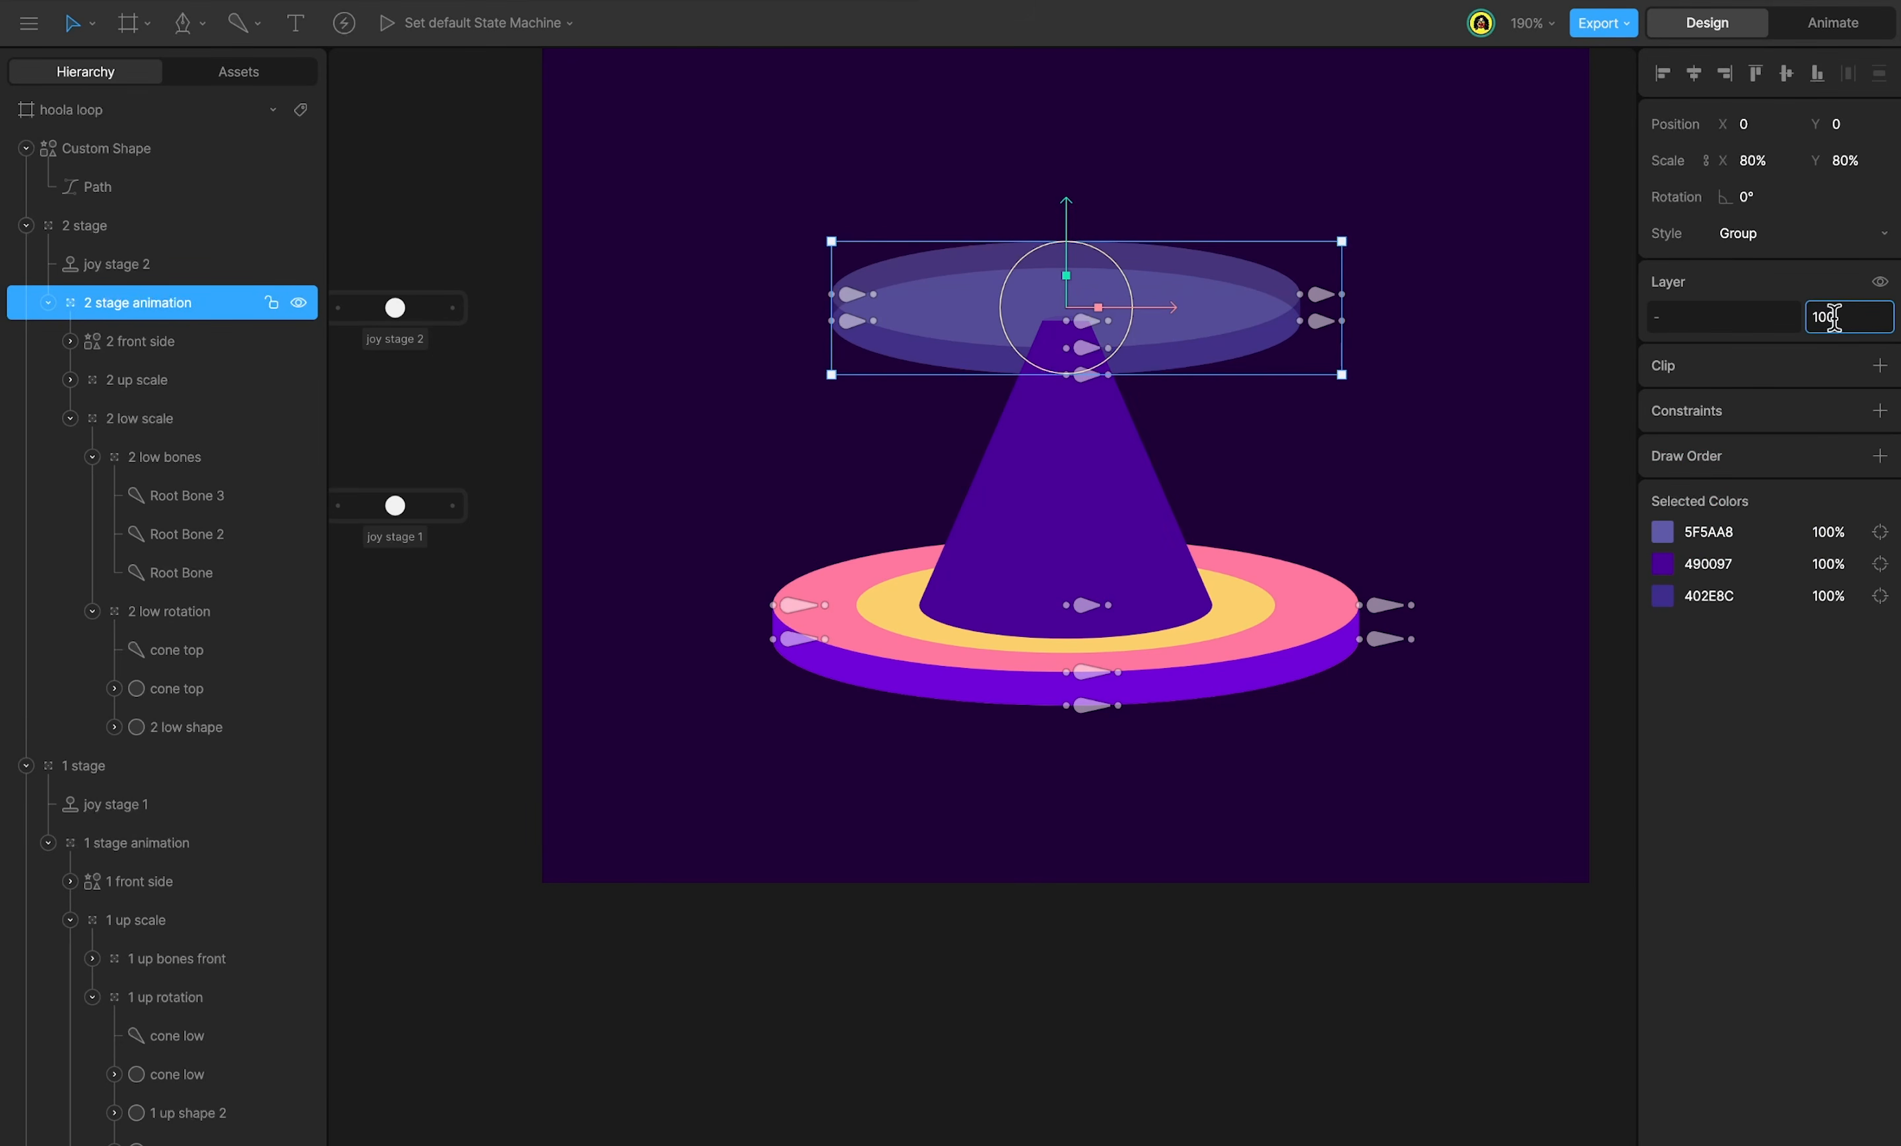
pyautogui.press('Return')
# Rename the cone body's Custom Shape to cone mid and place it between 2 stage and 1 stage in the hierarchy.
pyautogui.doubleClick(152, 149)
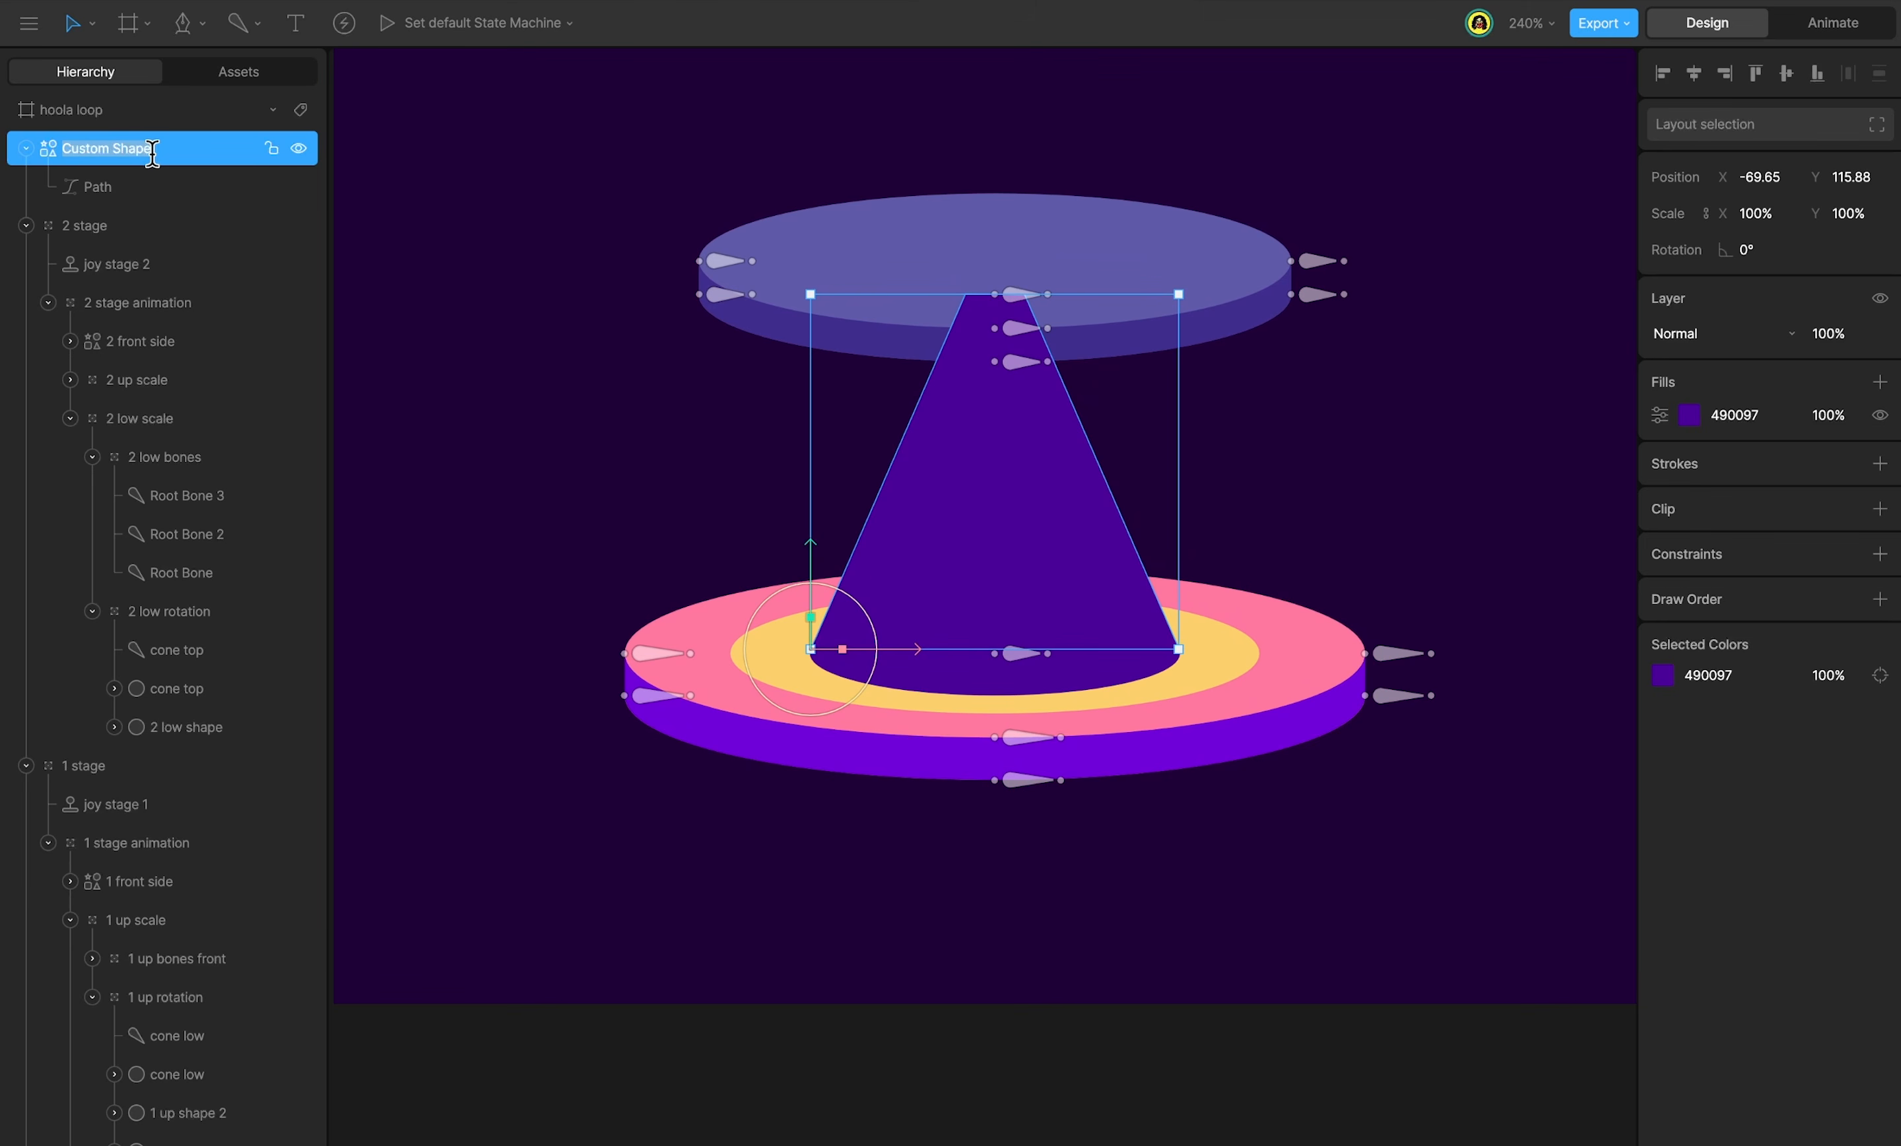
pyautogui.write('cone mid')
pyautogui.press('Return')
pyautogui.click(27, 148)
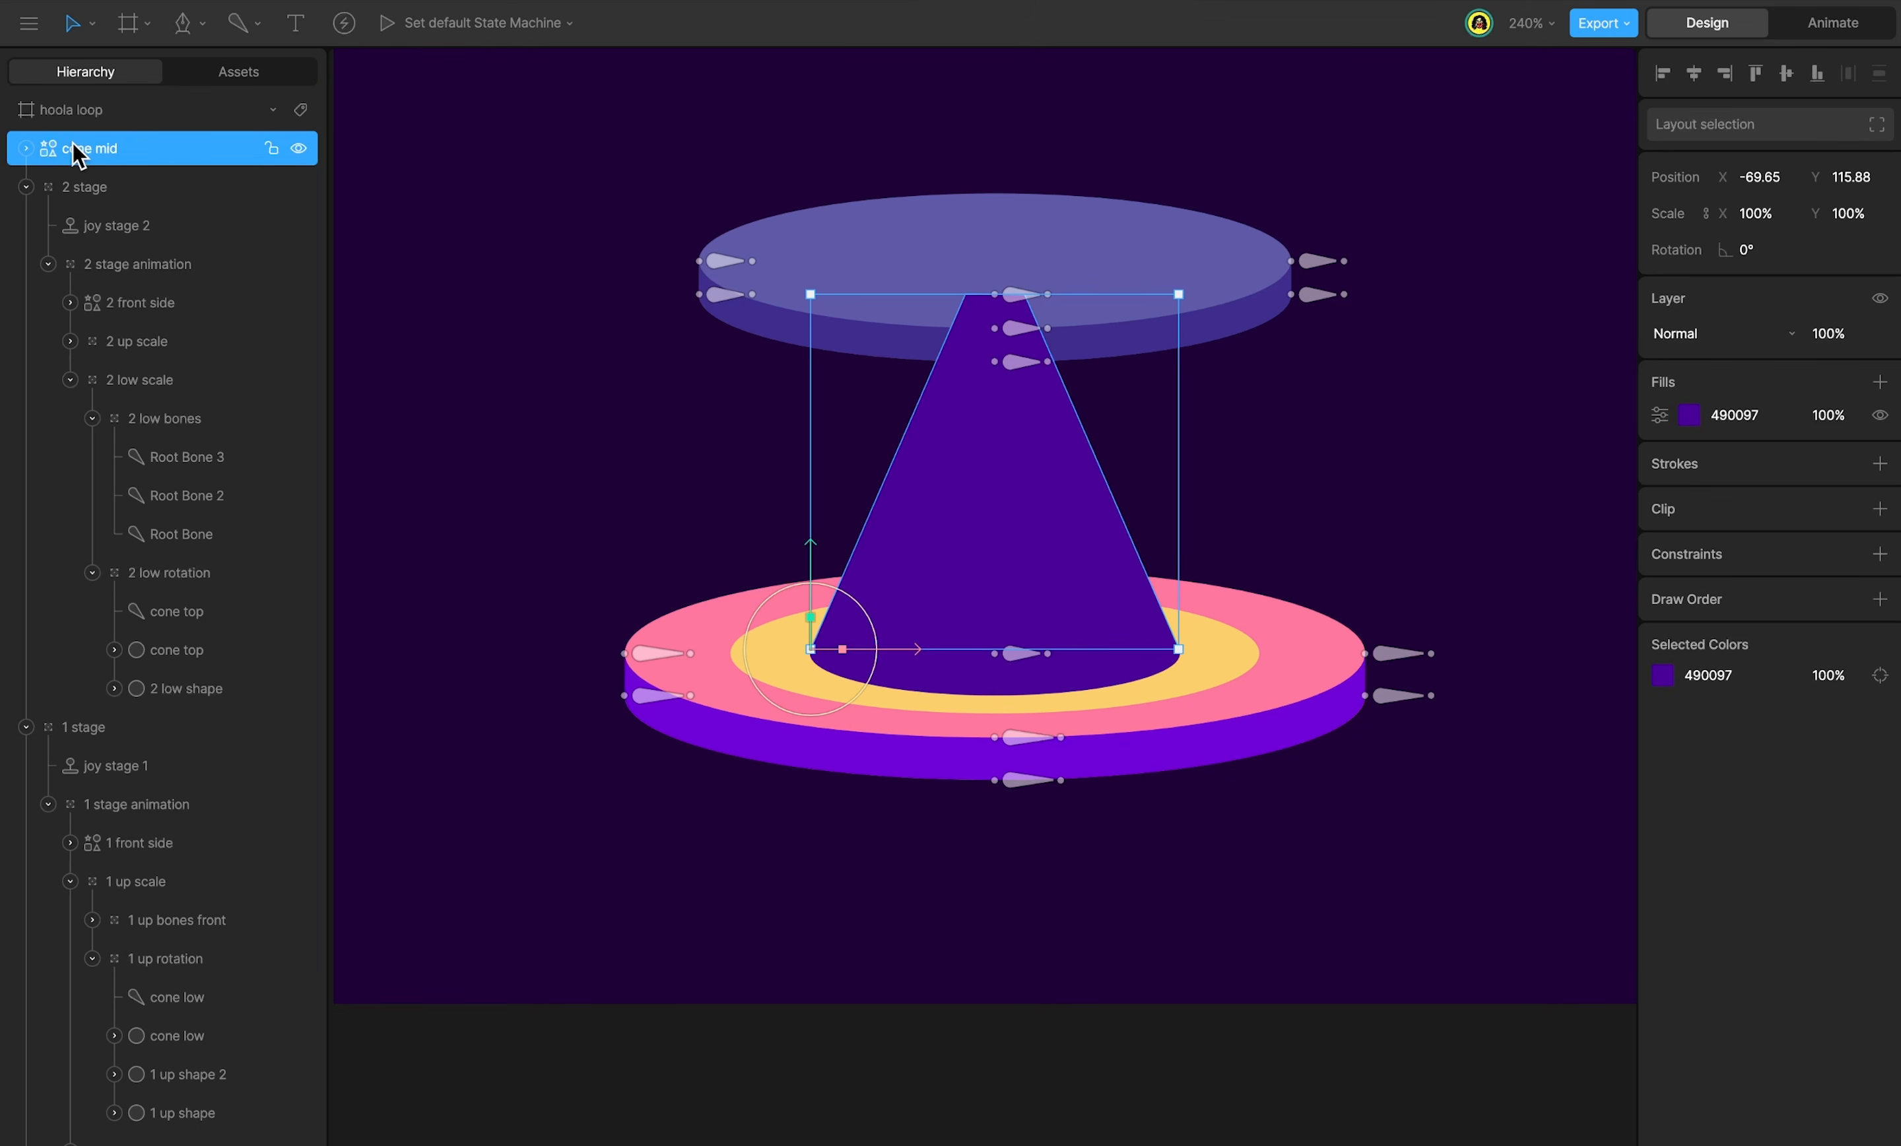
pyautogui.moveTo(78, 154); pyautogui.dragTo(19, 722)
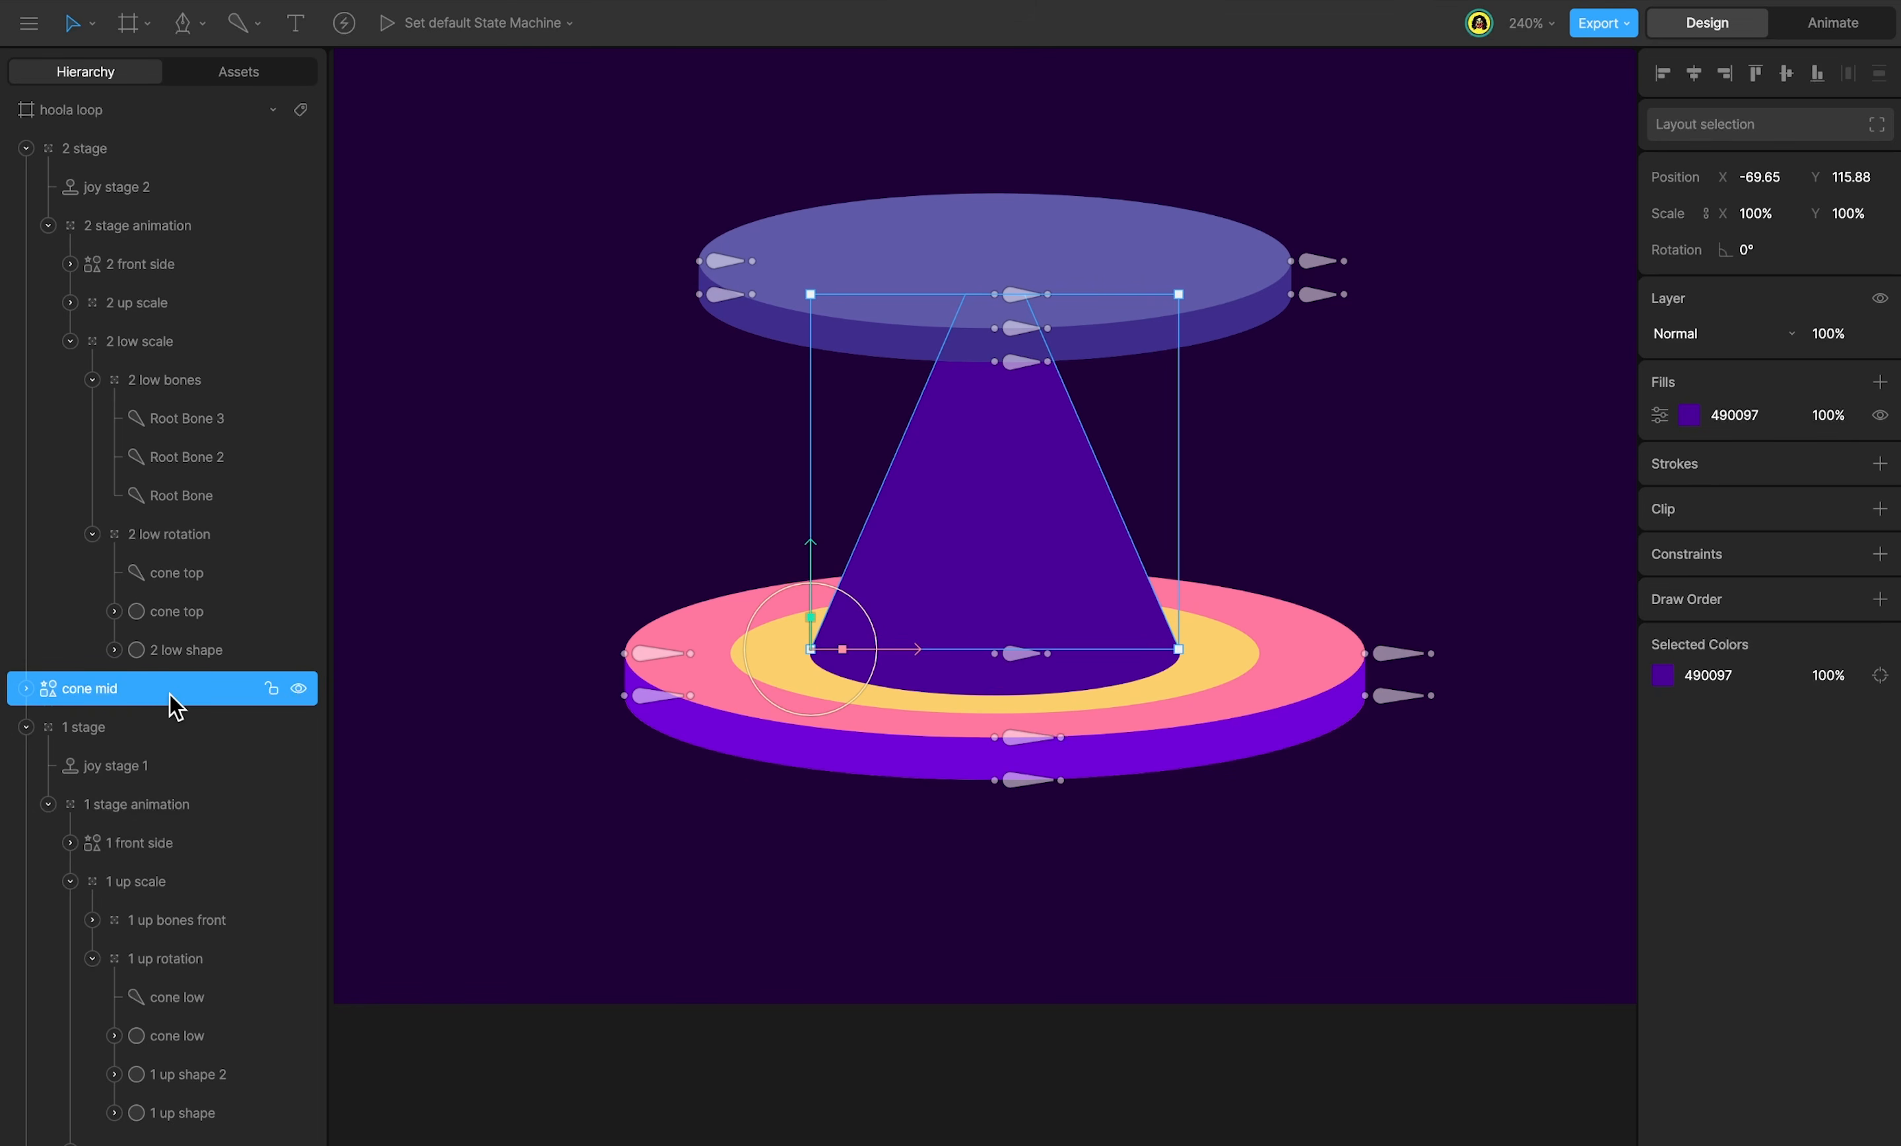
# Play and scrub the joy stage 1 animation to check the layering of the cone and the lower disc.
pyautogui.press('Tab')
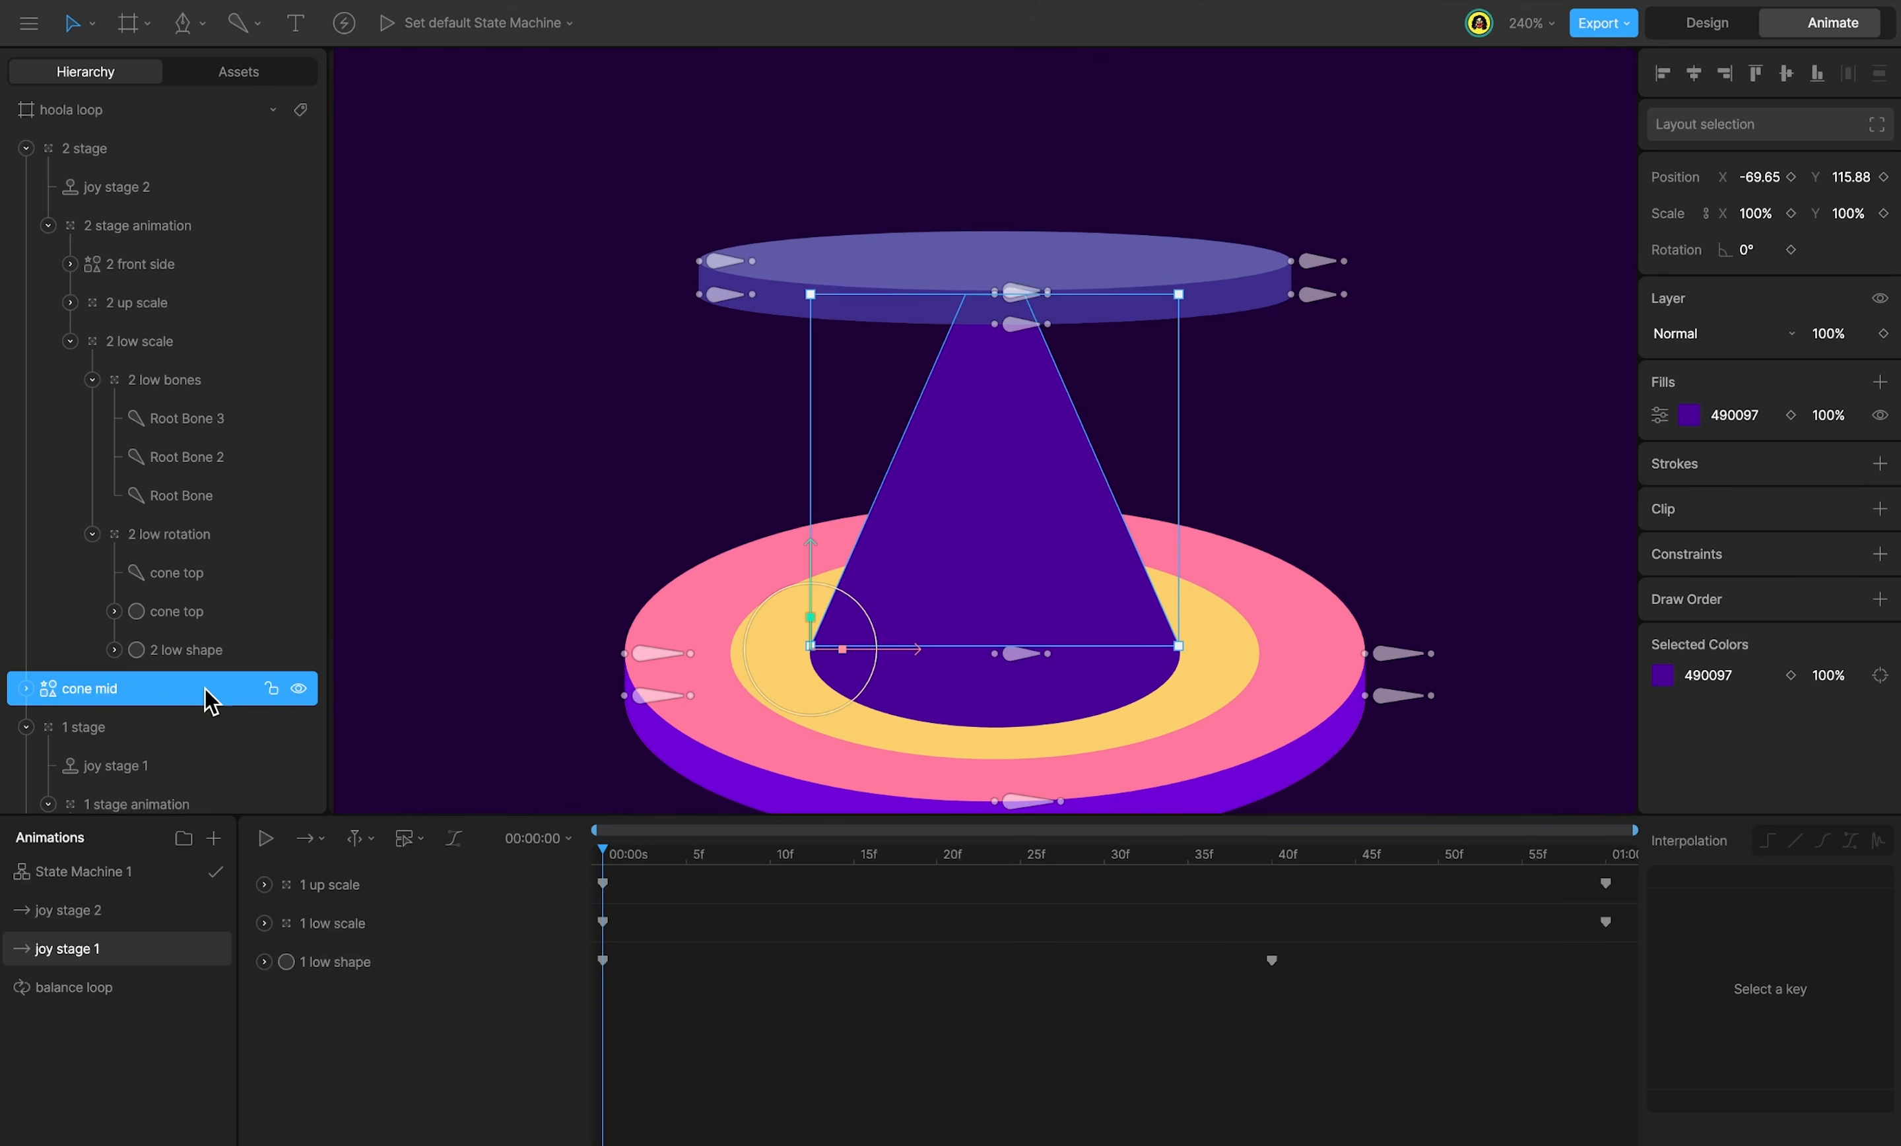
pyautogui.press('space')
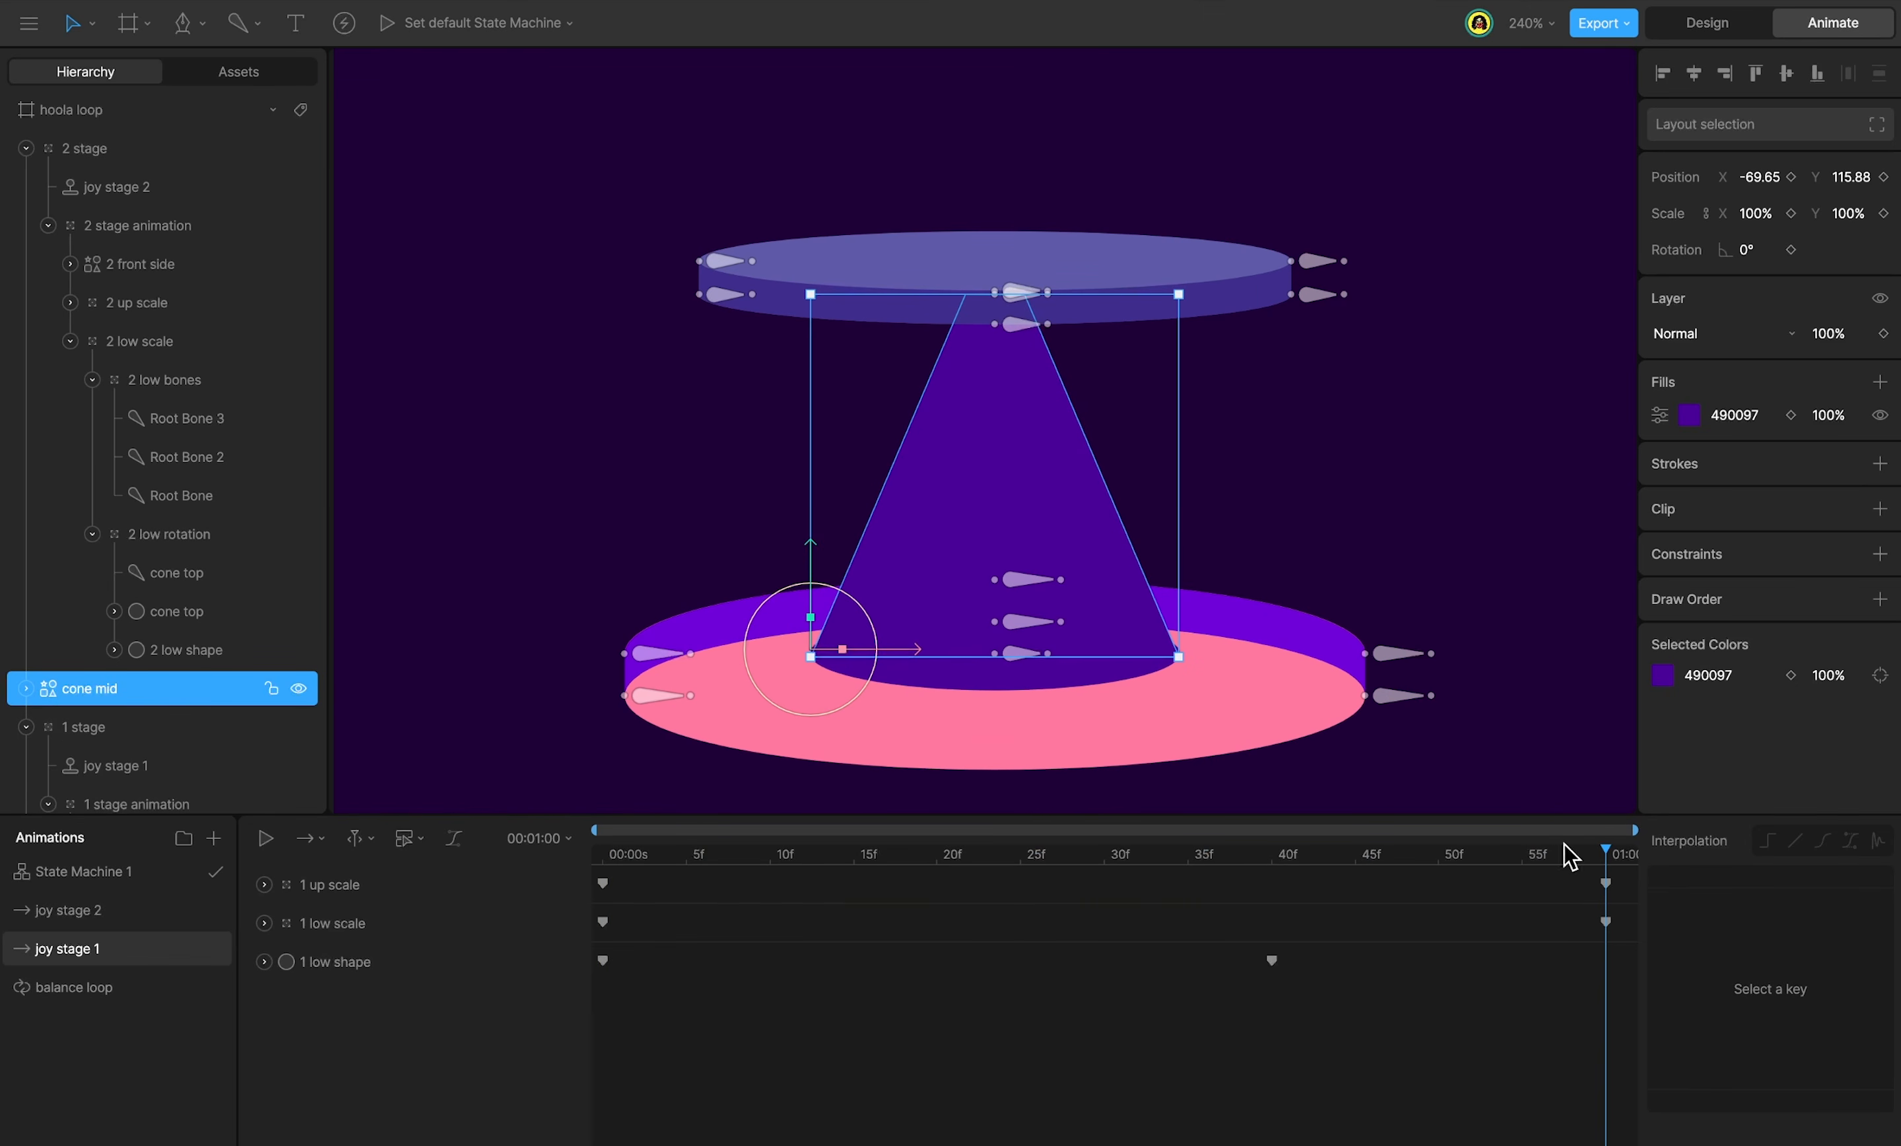
pyautogui.moveTo(1562, 854); pyautogui.dragTo(417, 923)
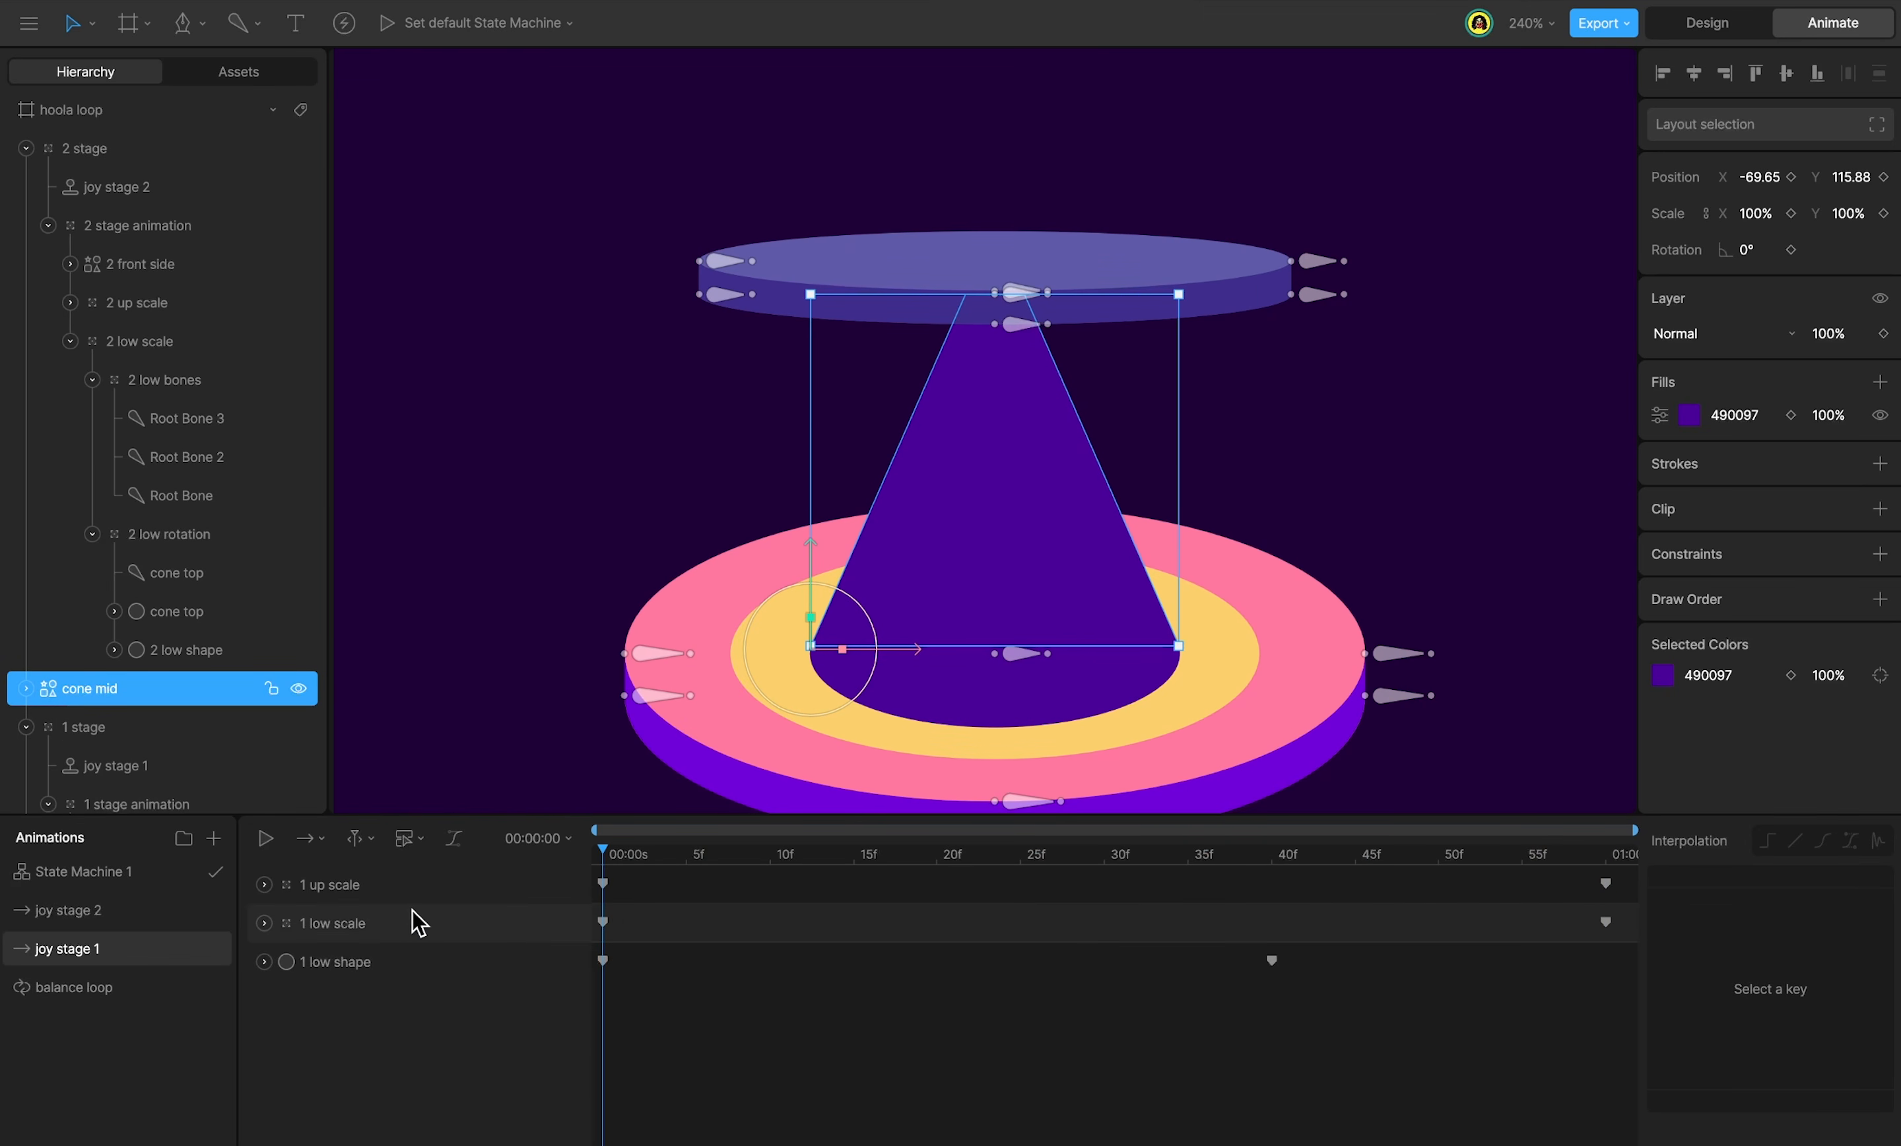
pyautogui.press('Tab')
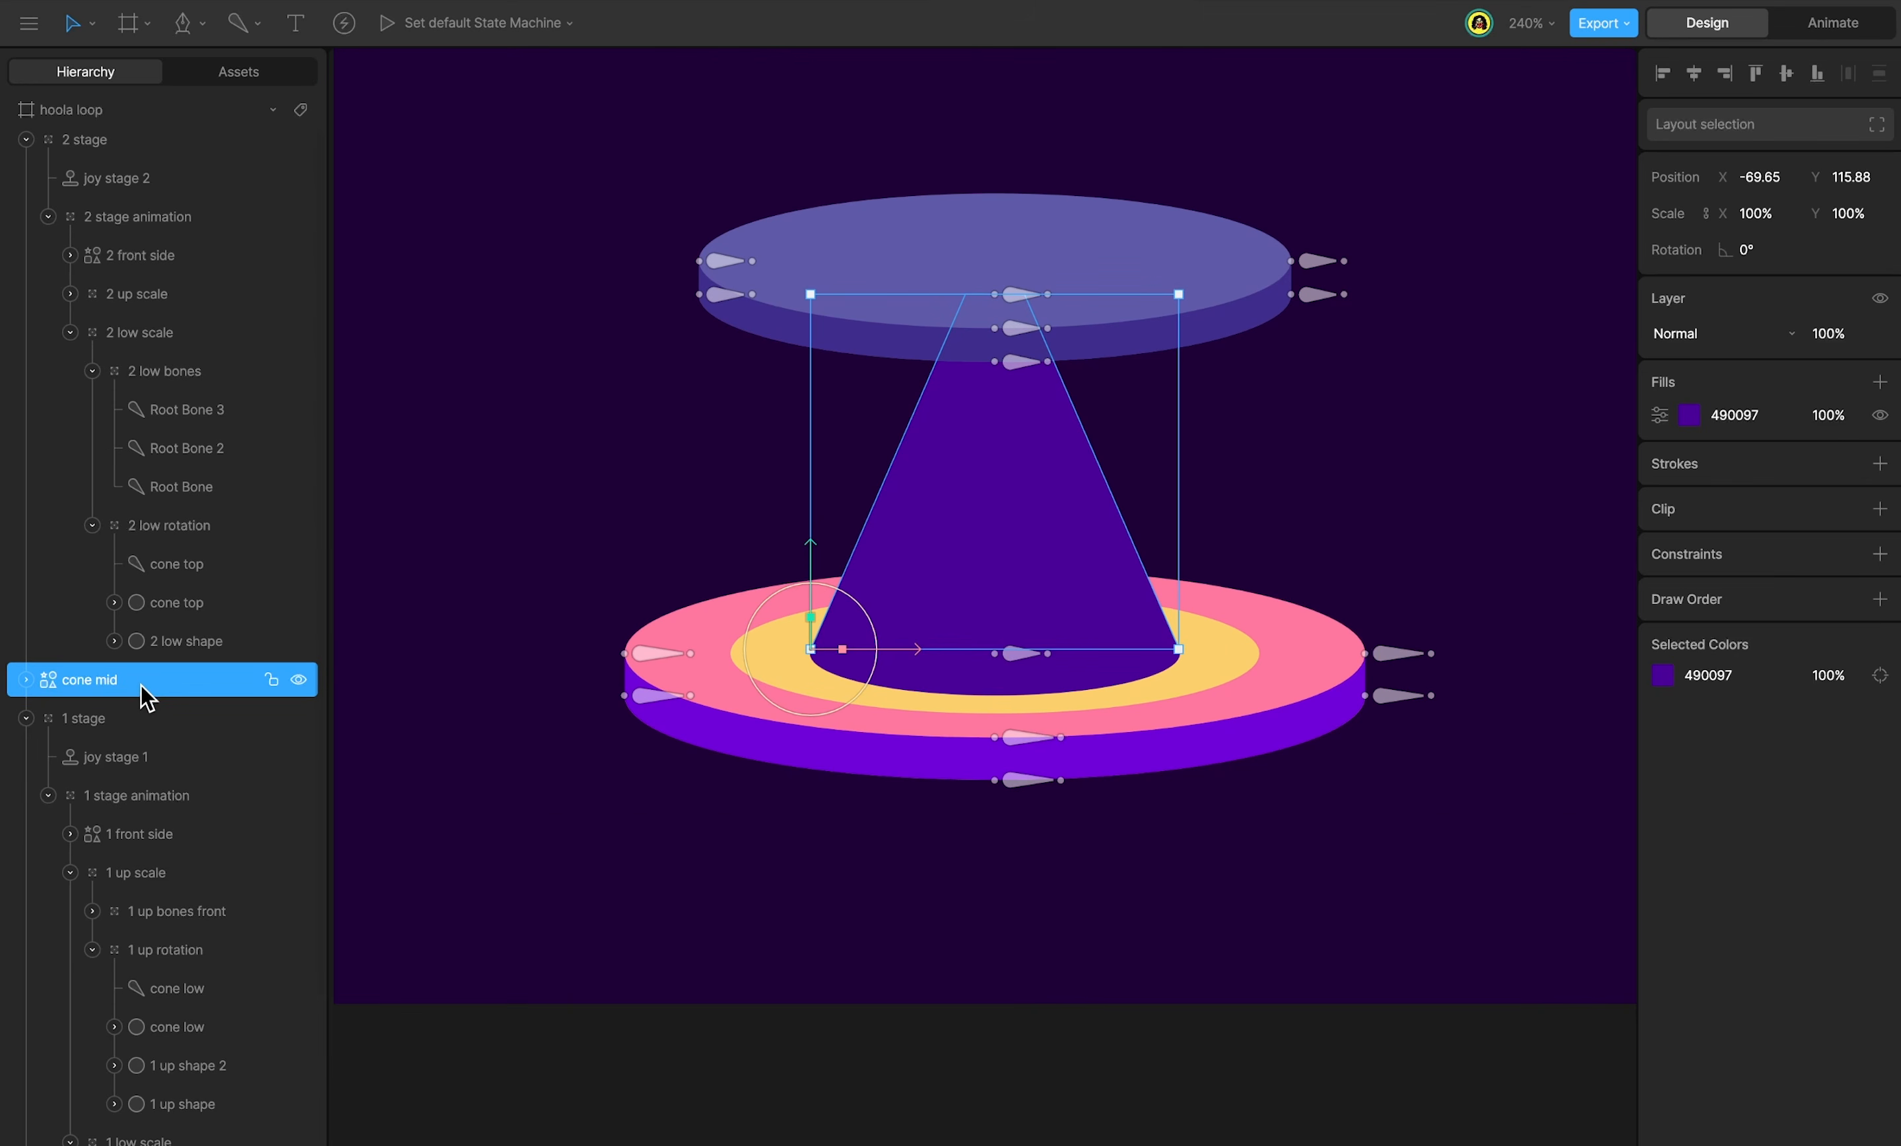
# Change the target of 1 low shape's "above up shape" draw order rule to cone mid.
pyautogui.scroll(-3, 231, 966)
pyautogui.click(239, 1092)
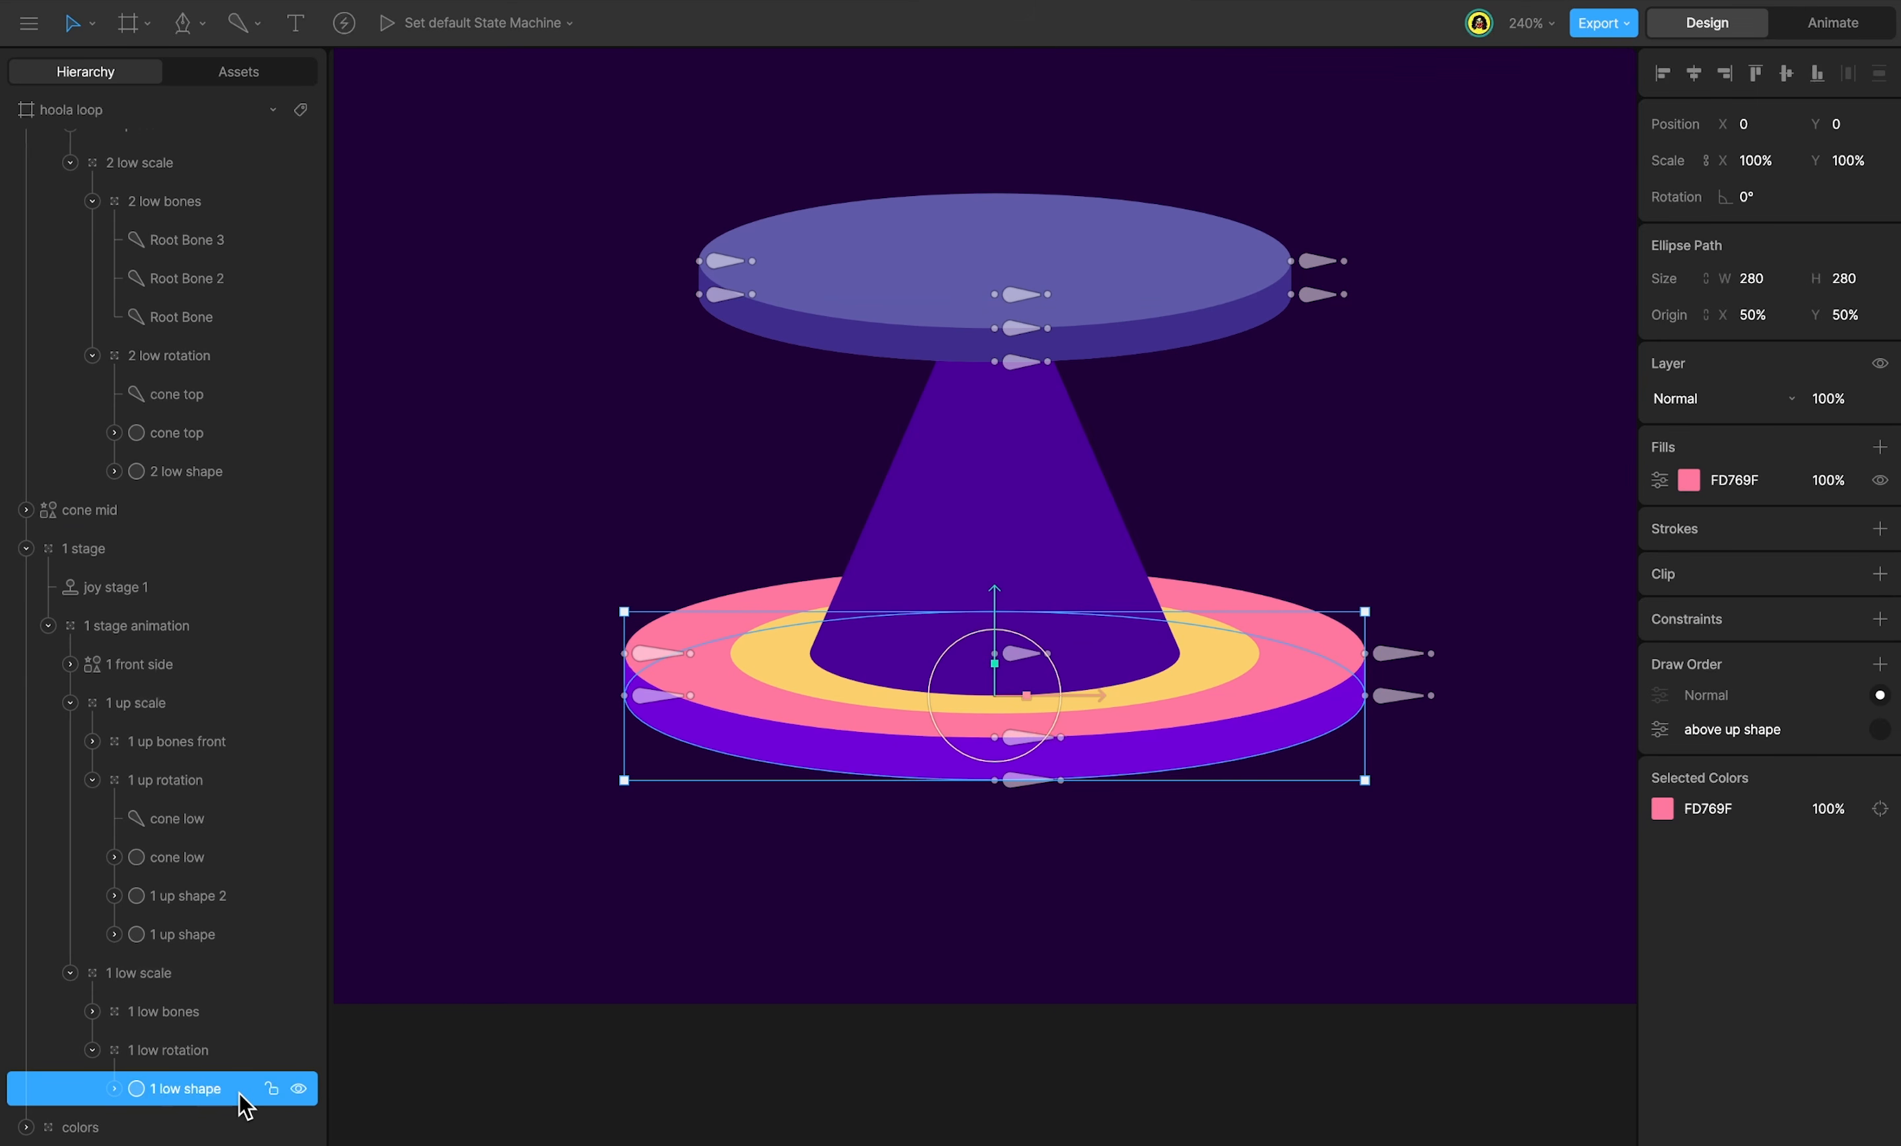
pyautogui.click(1660, 729)
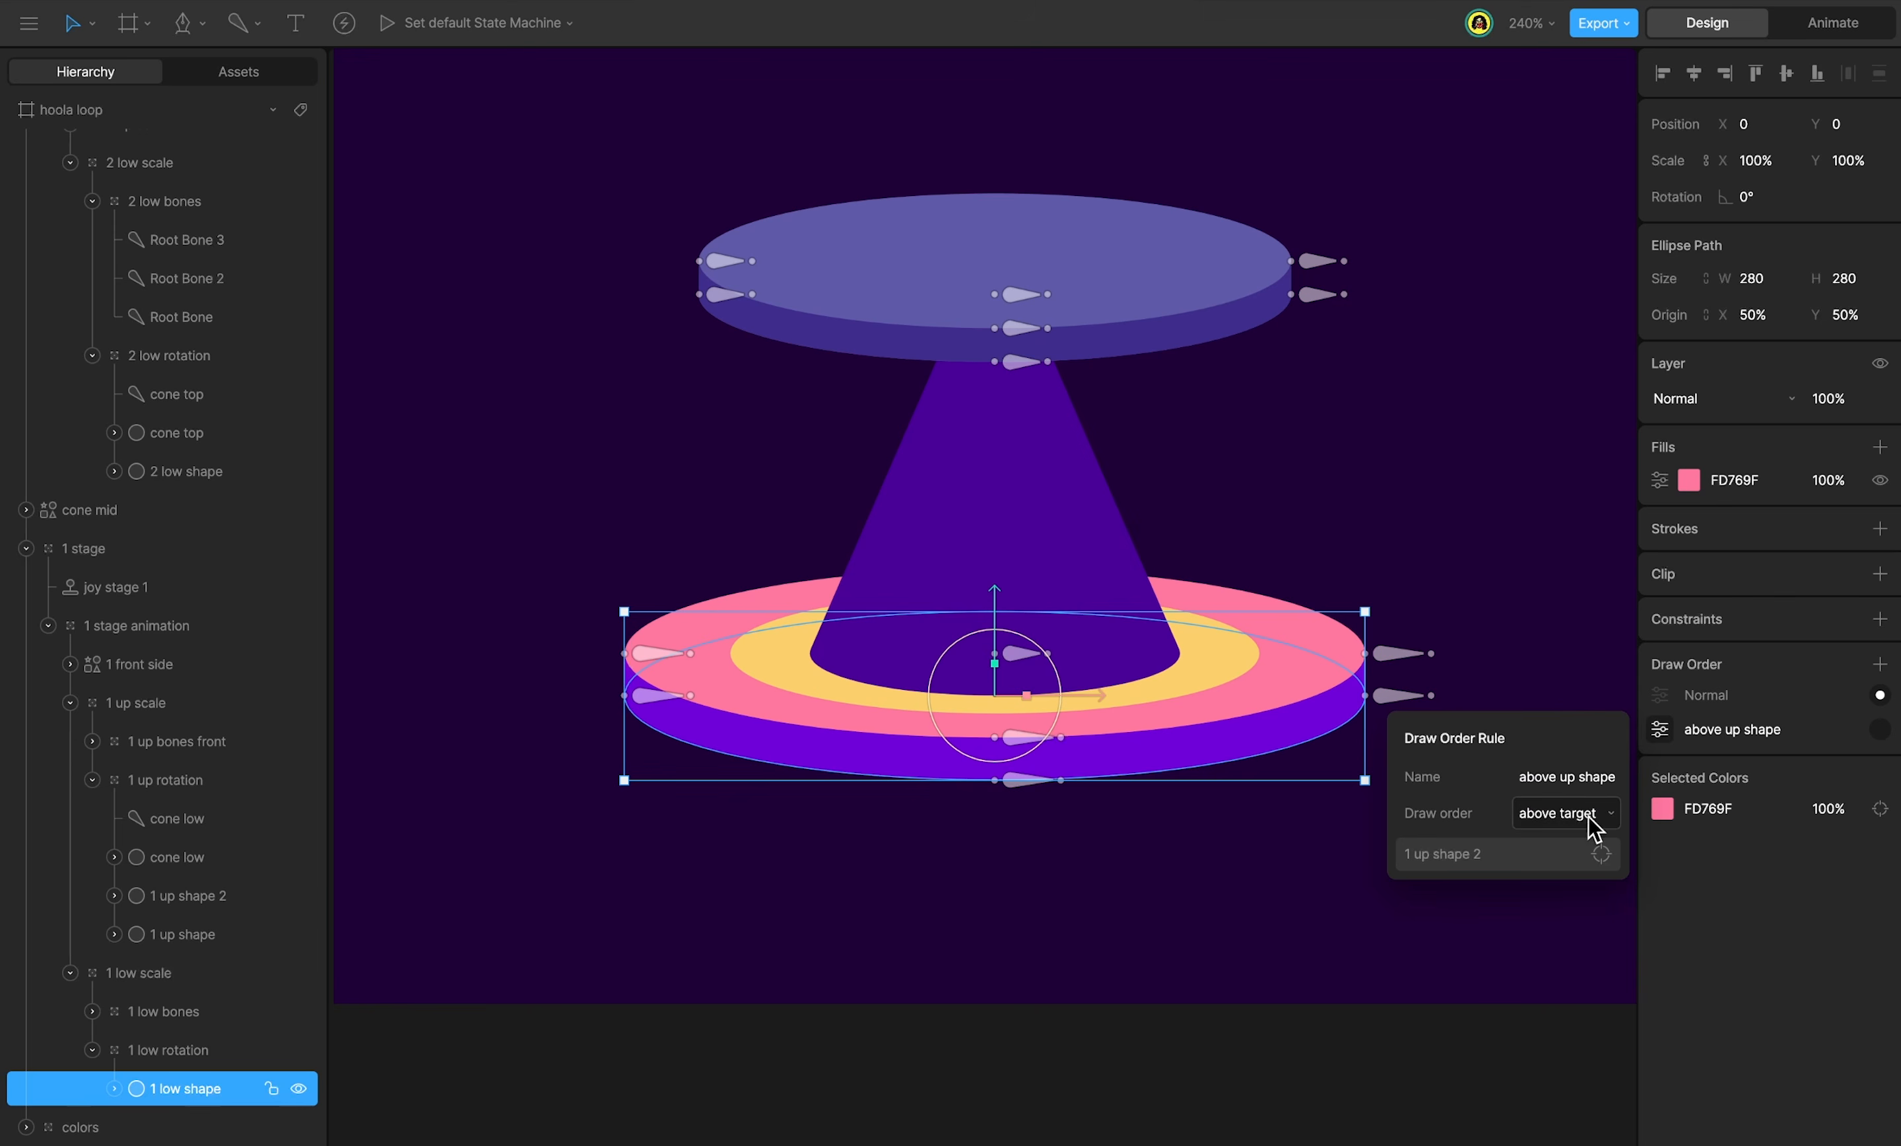
pyautogui.click(1529, 865)
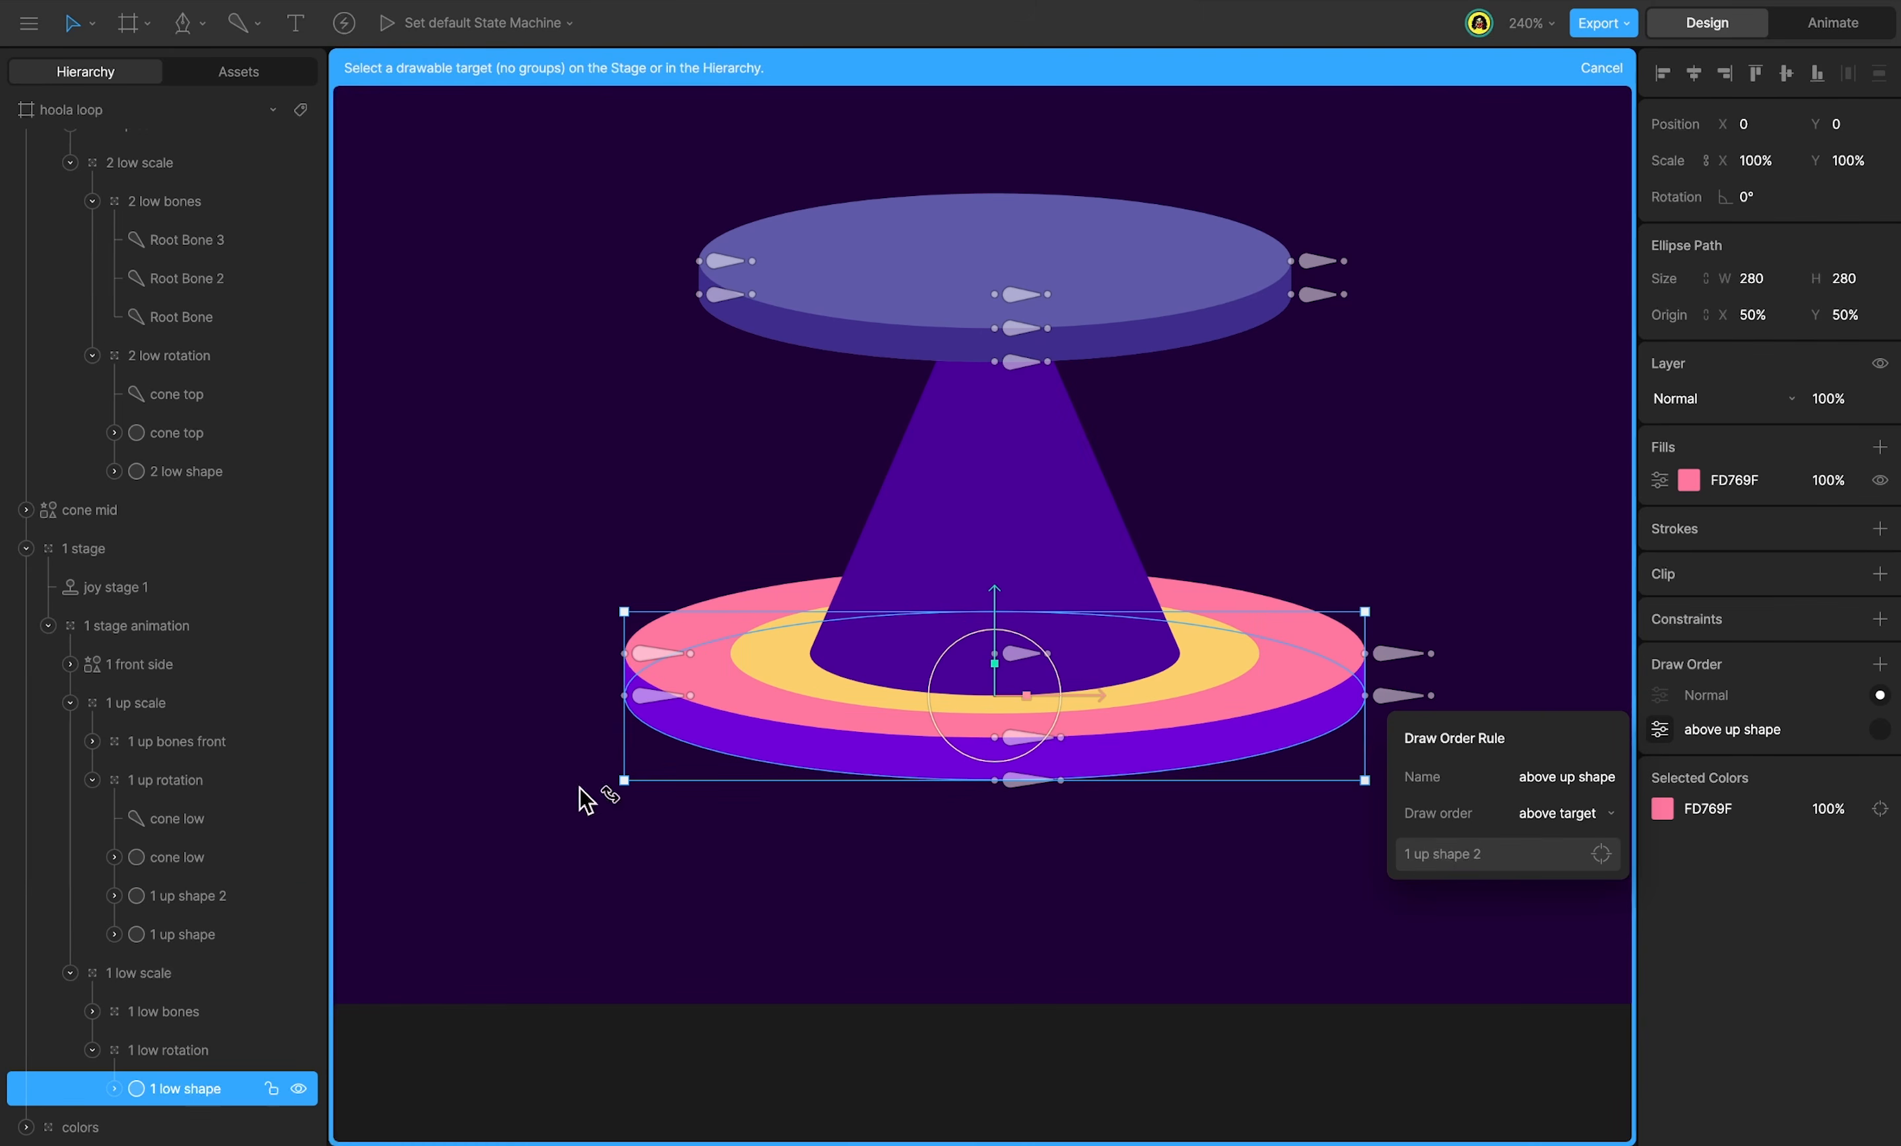
pyautogui.click(146, 525)
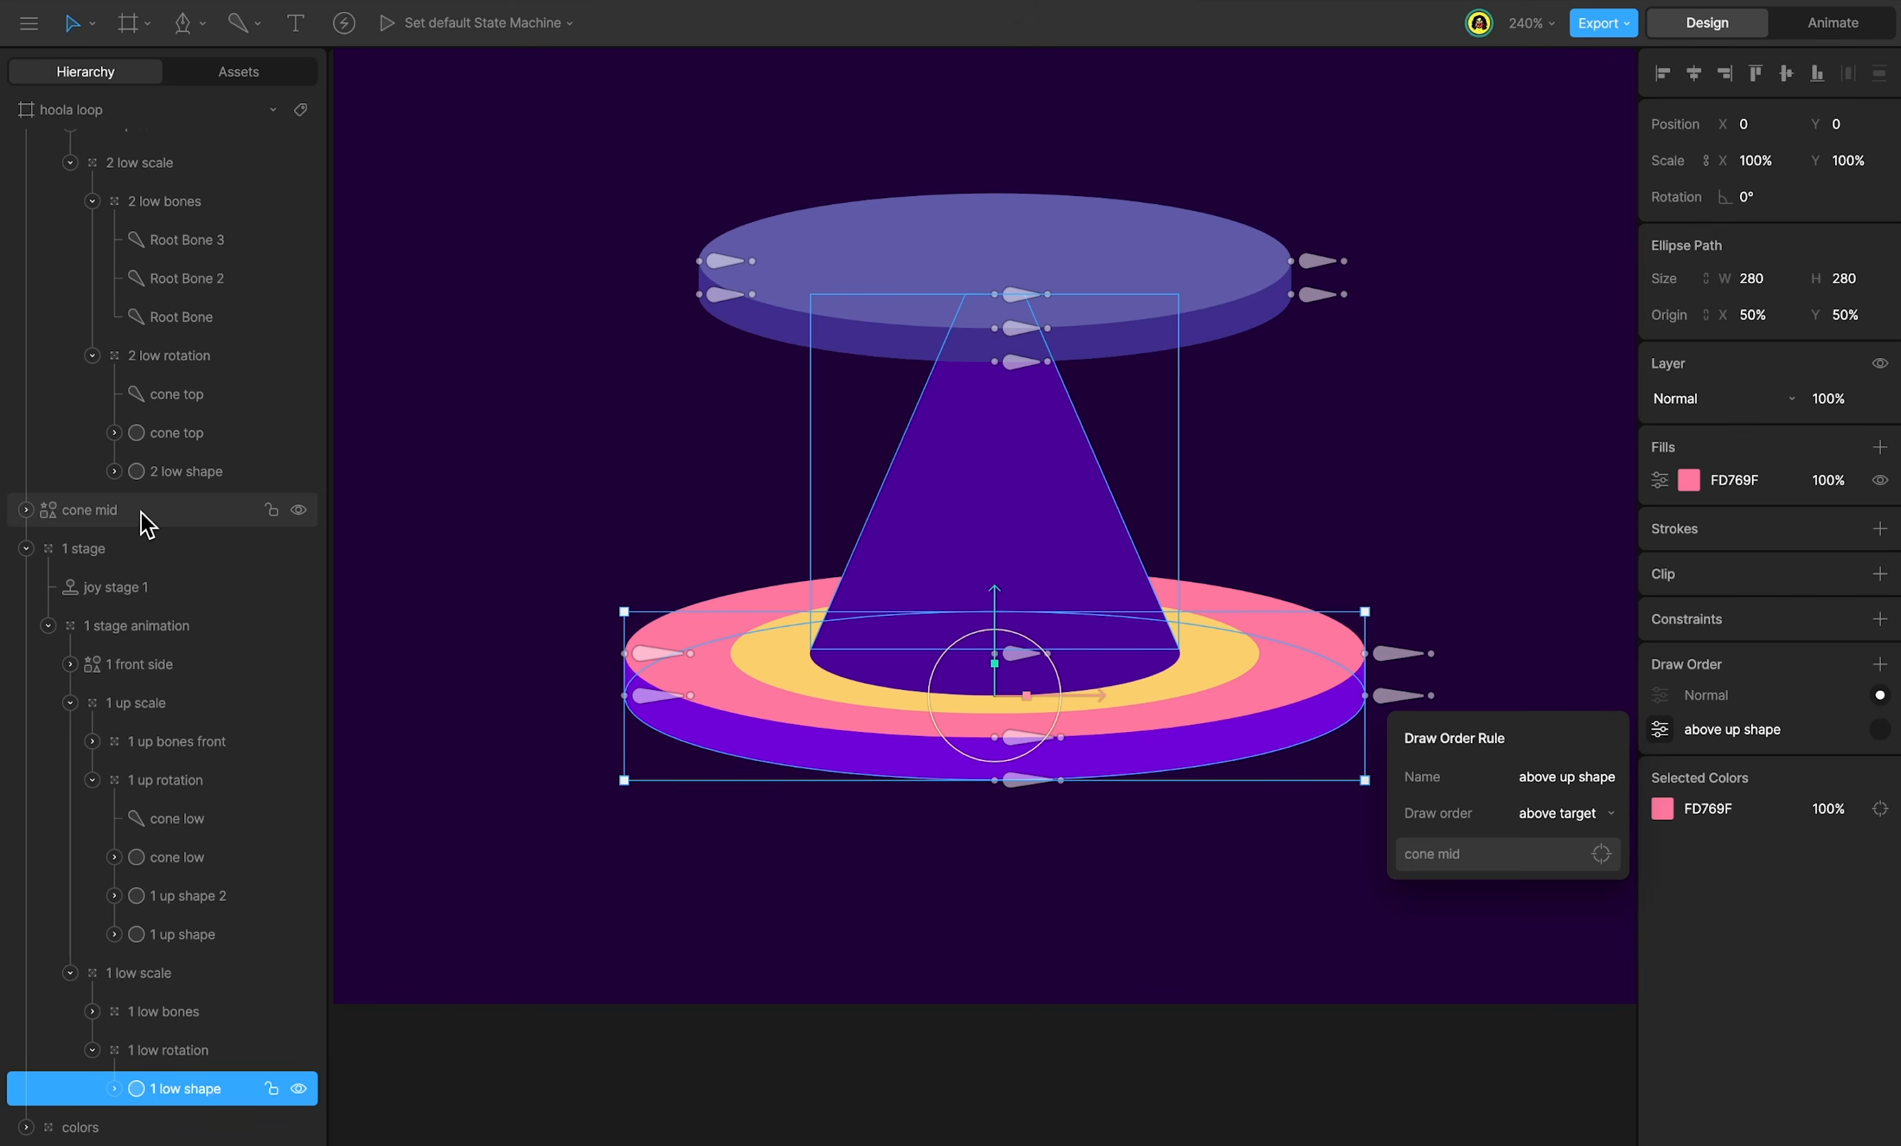
# Scrub the joy stage 1 timeline to check 1 low shape's draw order against the cone.
pyautogui.press('Tab')
pyautogui.moveTo(699, 857)
pyautogui.mouseDown()
pyautogui.moveTo(1622, 908)
pyautogui.moveTo(788, 918)
pyautogui.moveTo(1729, 934)
pyautogui.moveTo(447, 942)
pyautogui.mouseUp()
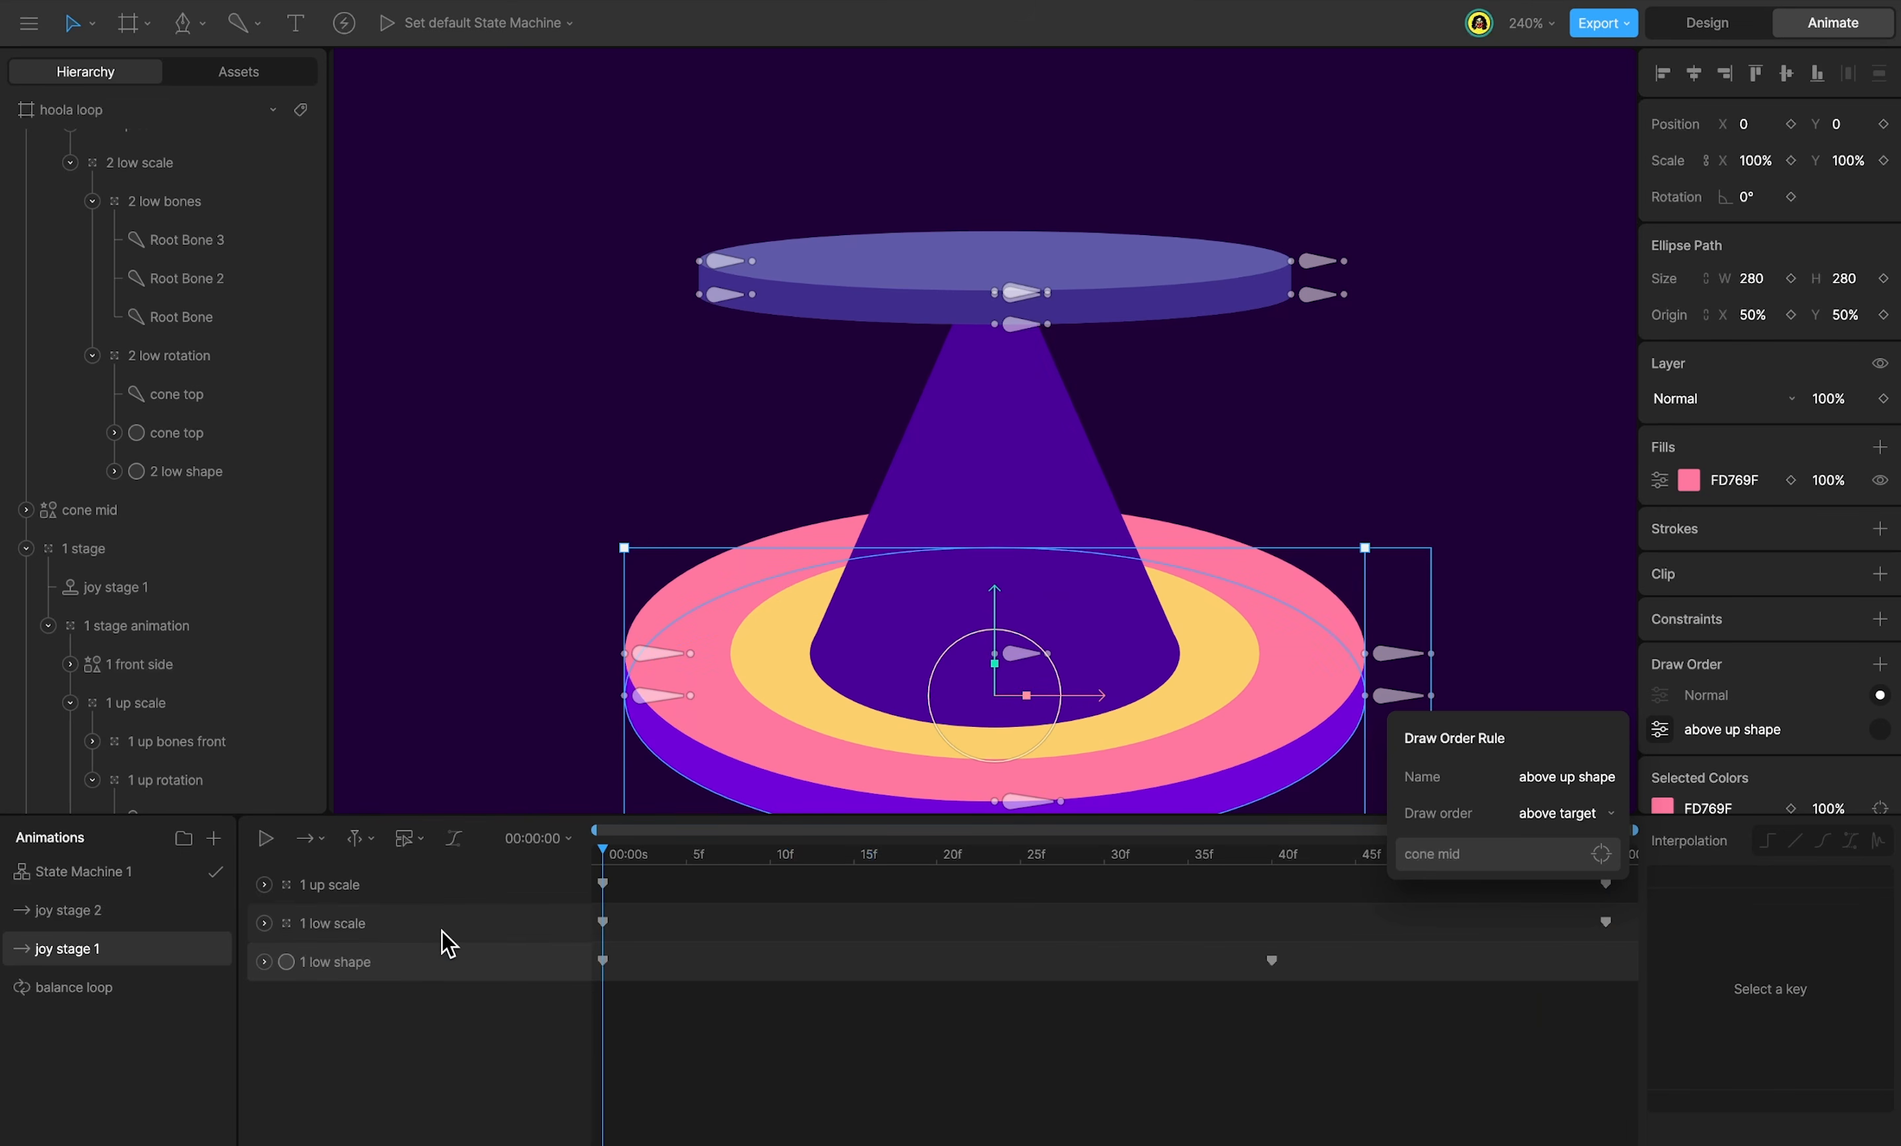
pyautogui.press('Tab')
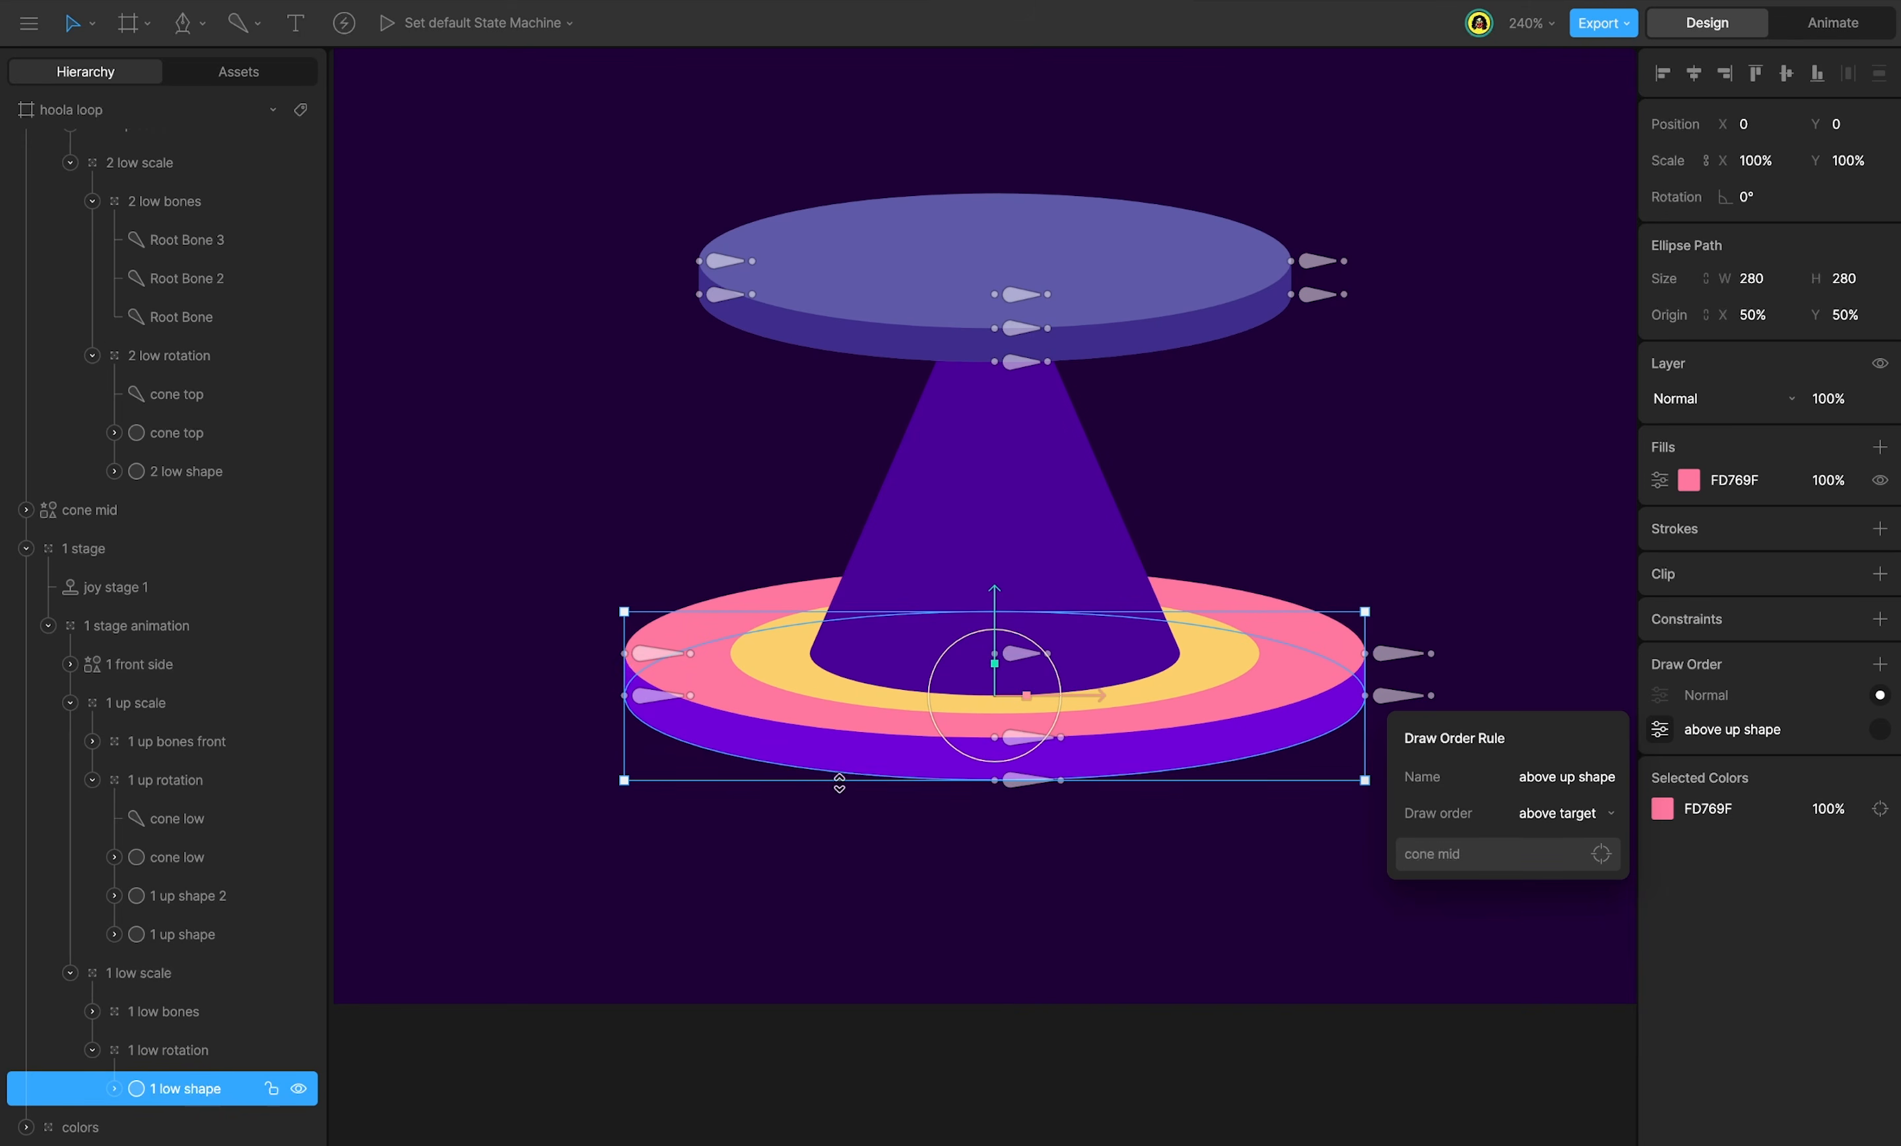
# Add a draw order rule to 1 front side that places it above target cone mid, and make it active.
pyautogui.click(869, 750)
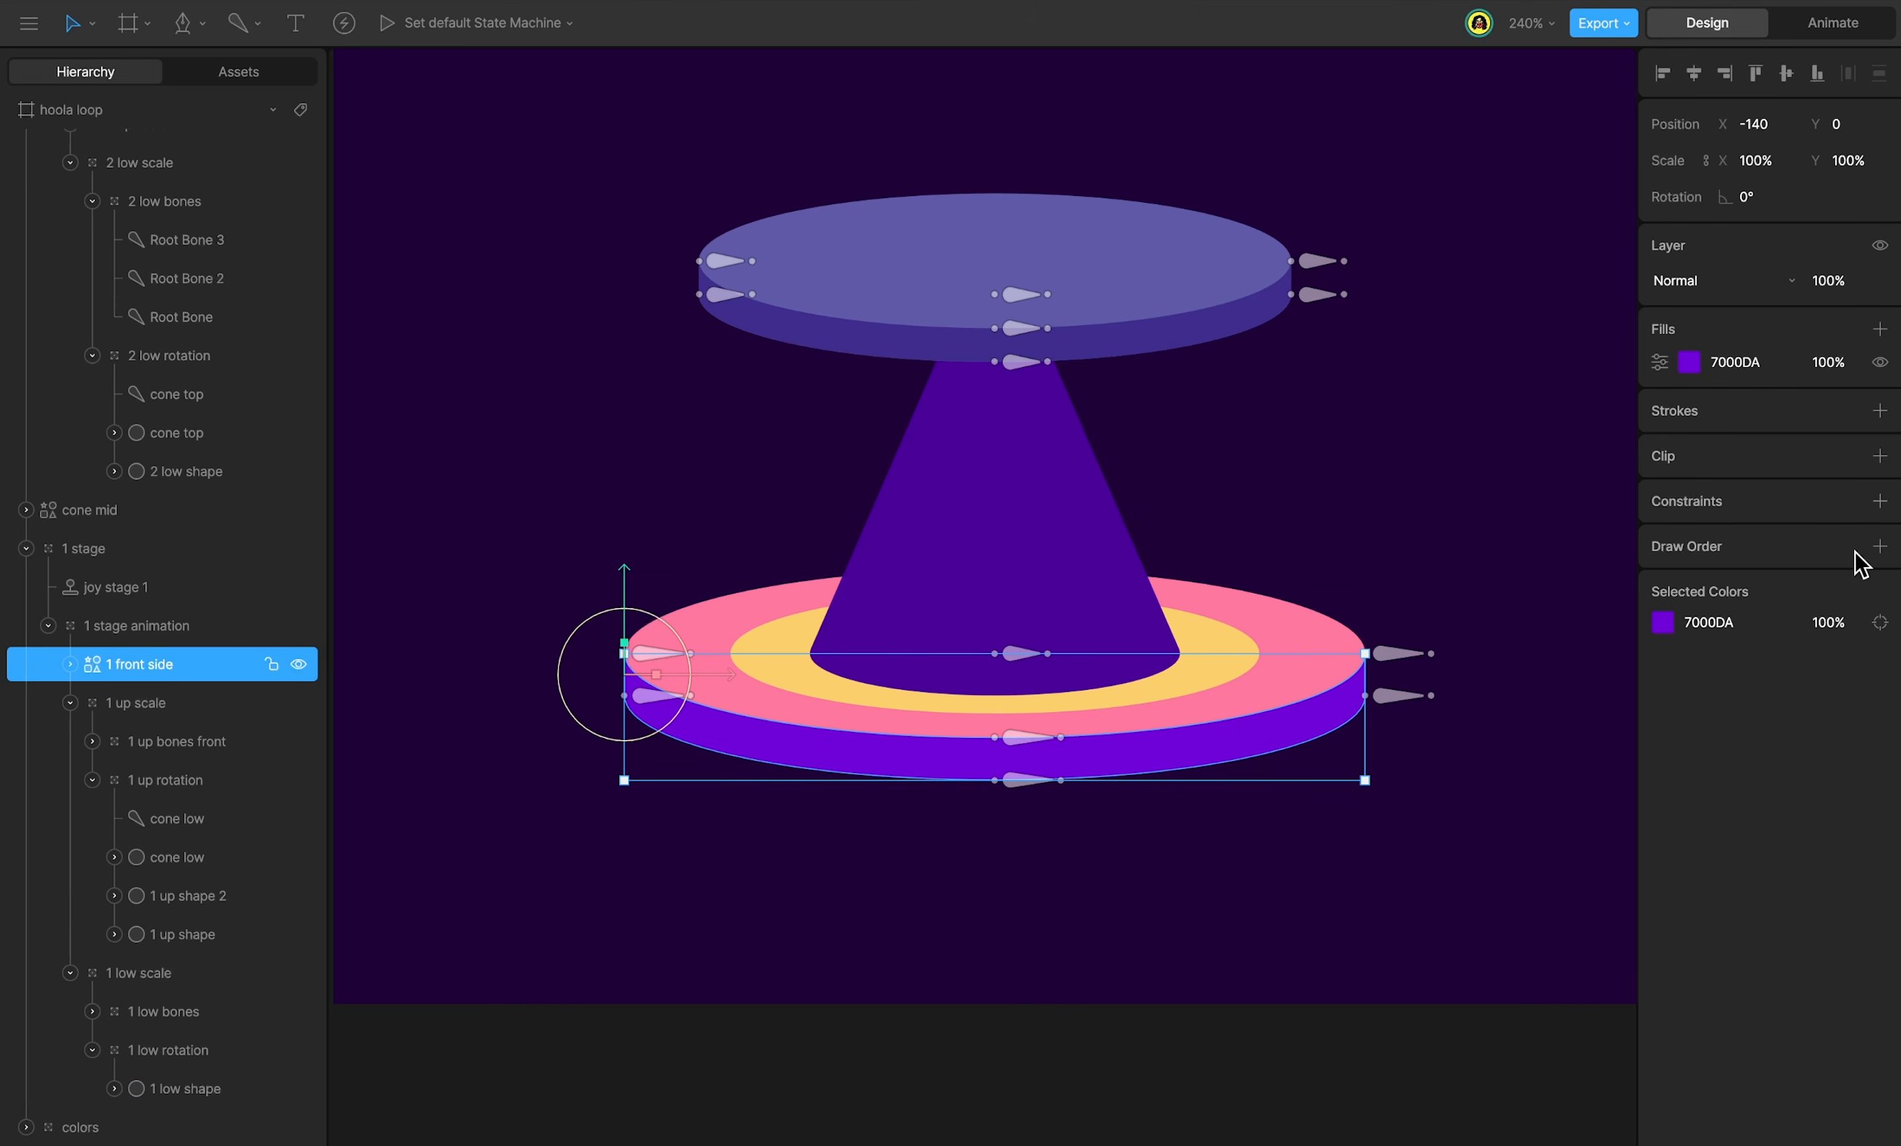
pyautogui.click(1880, 546)
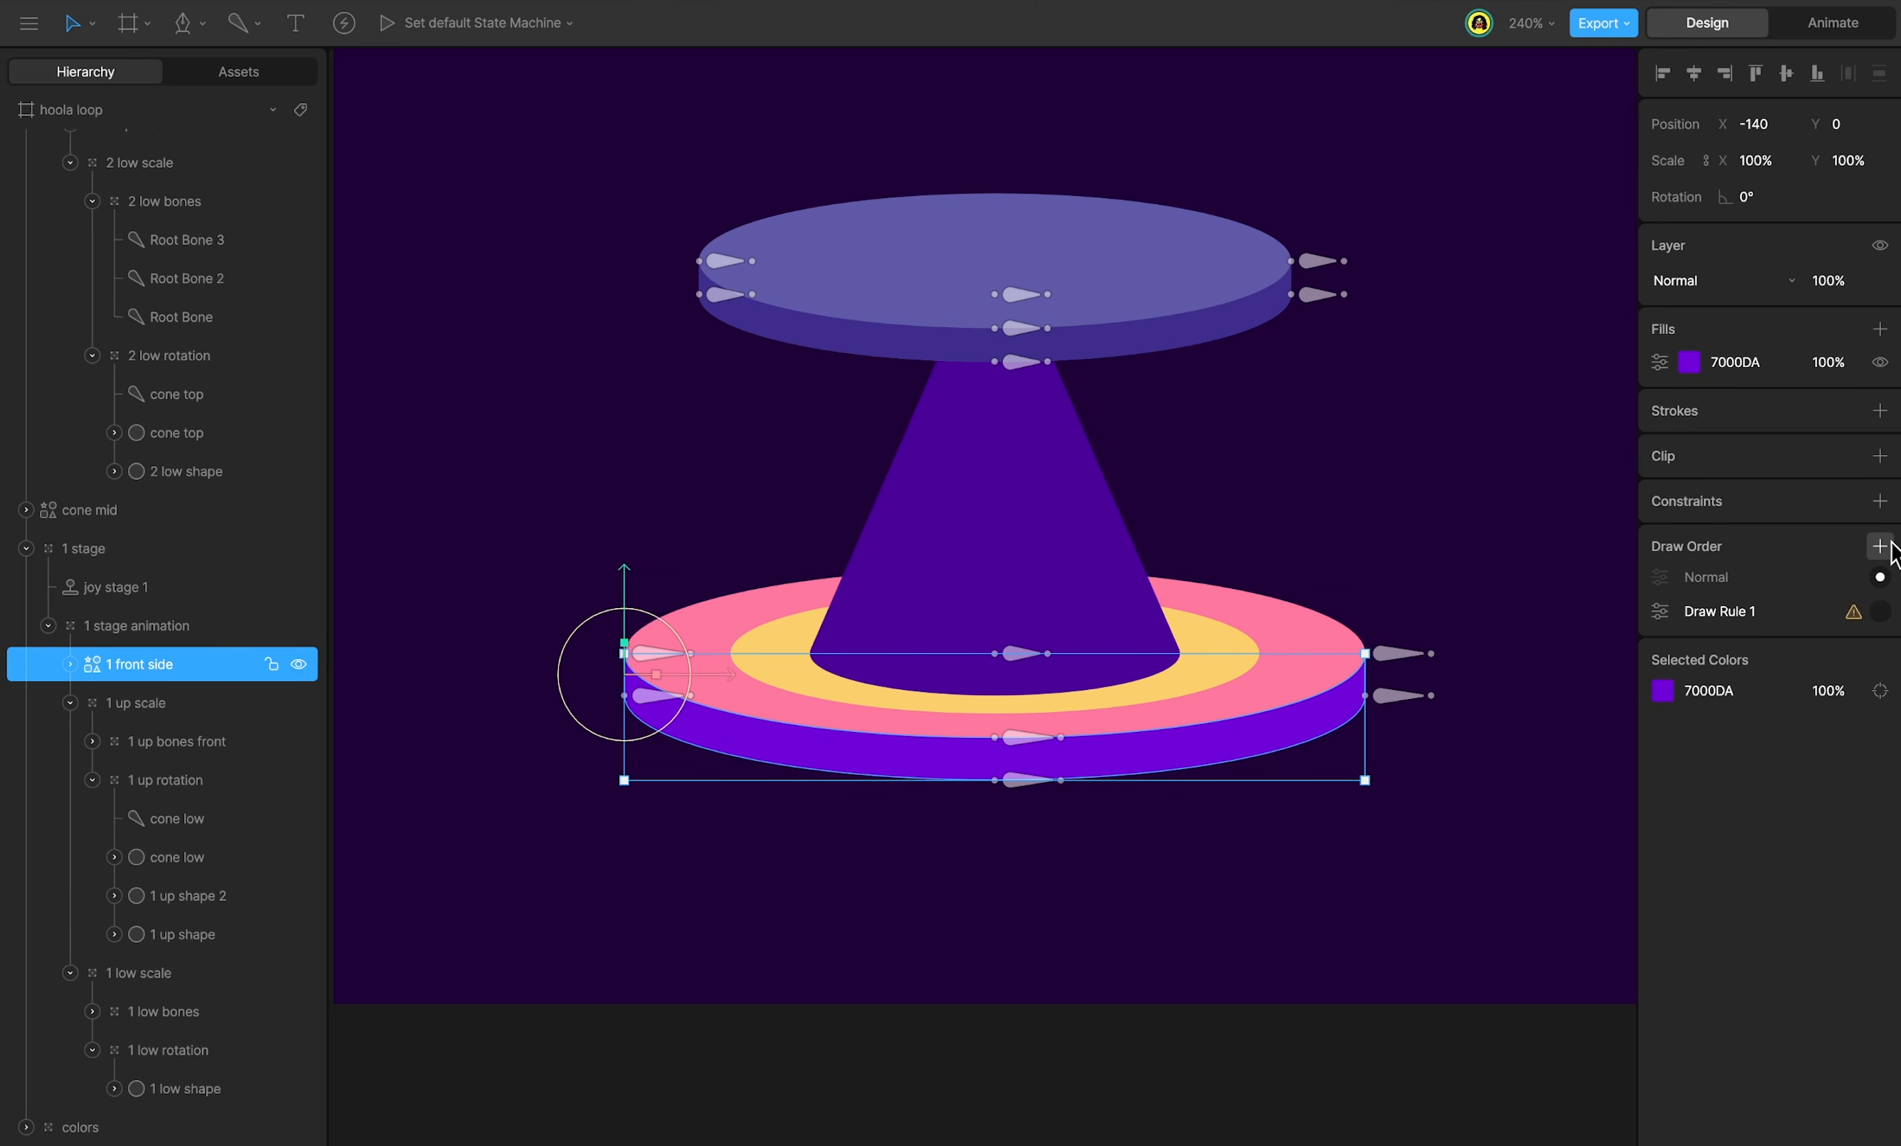
pyautogui.click(1659, 611)
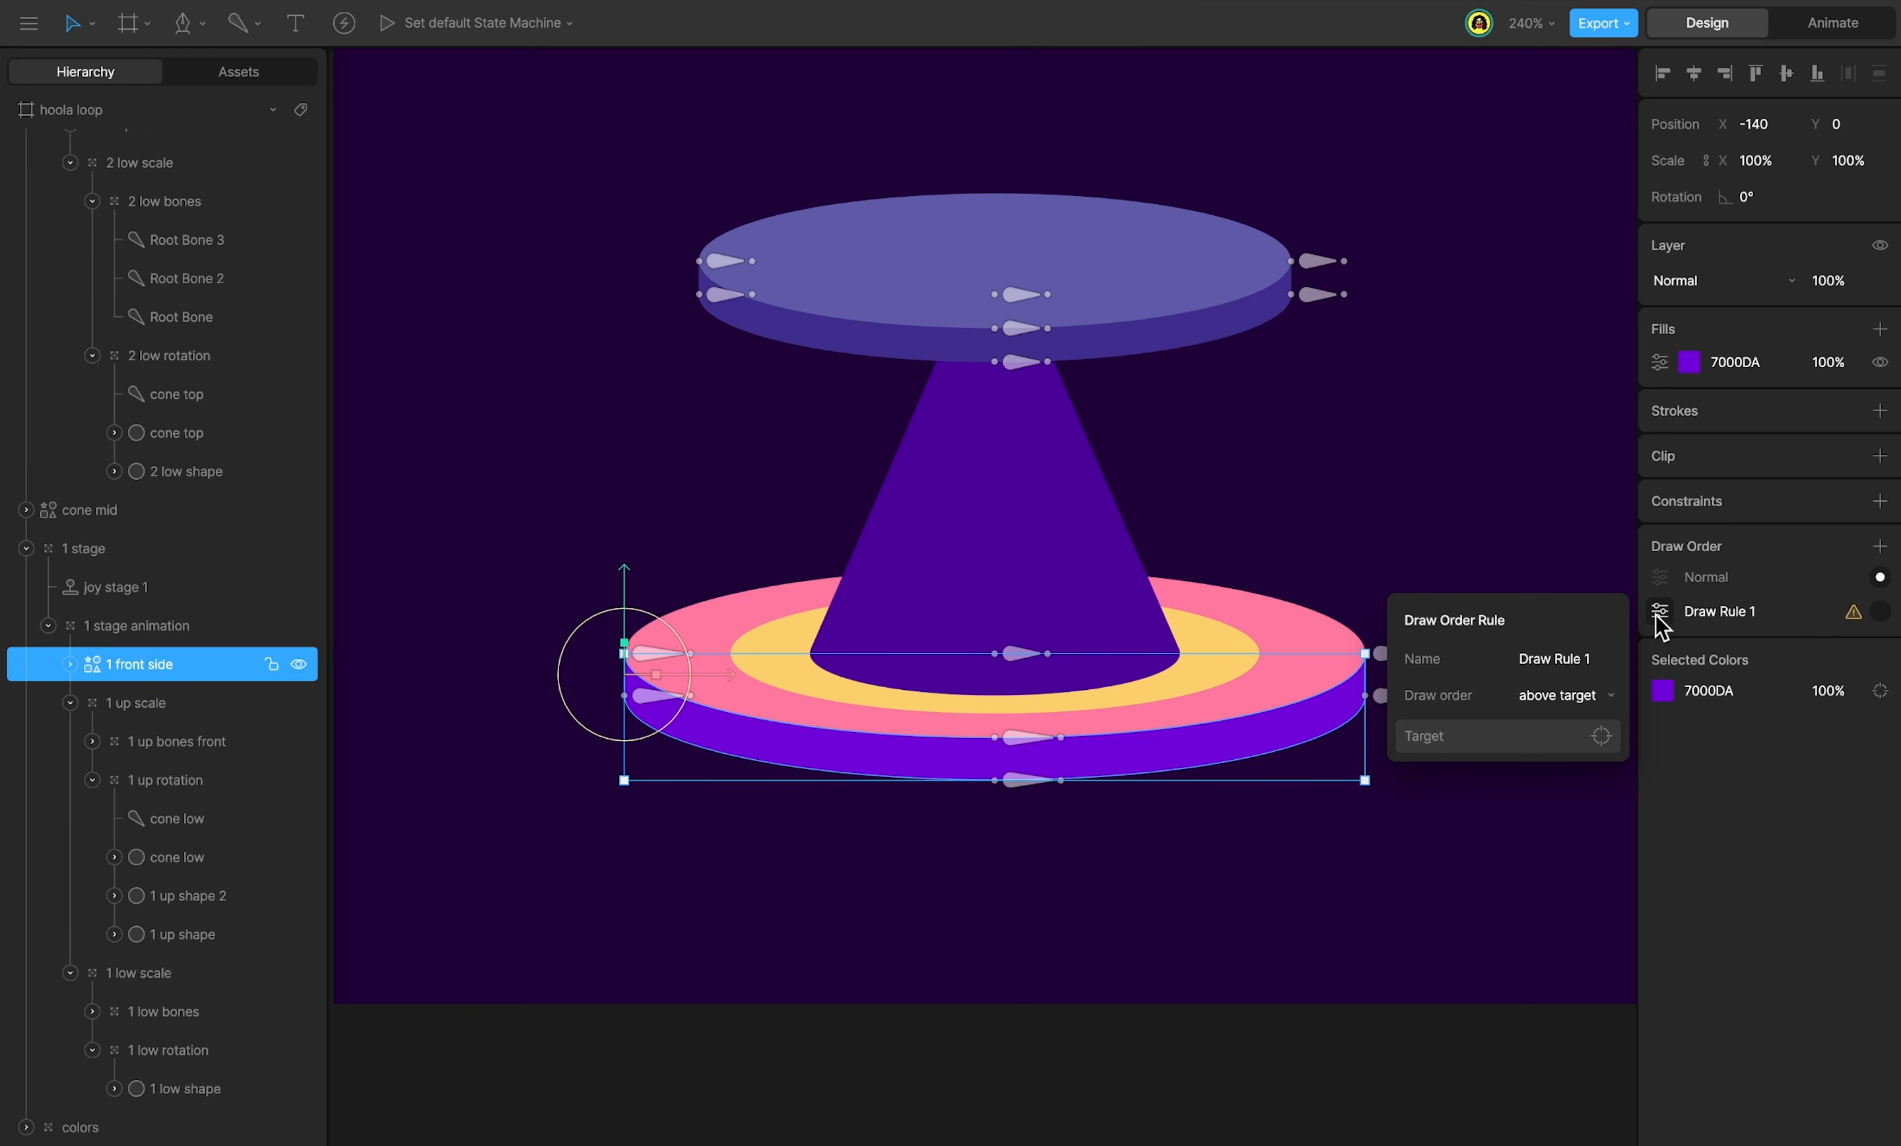
pyautogui.click(1495, 738)
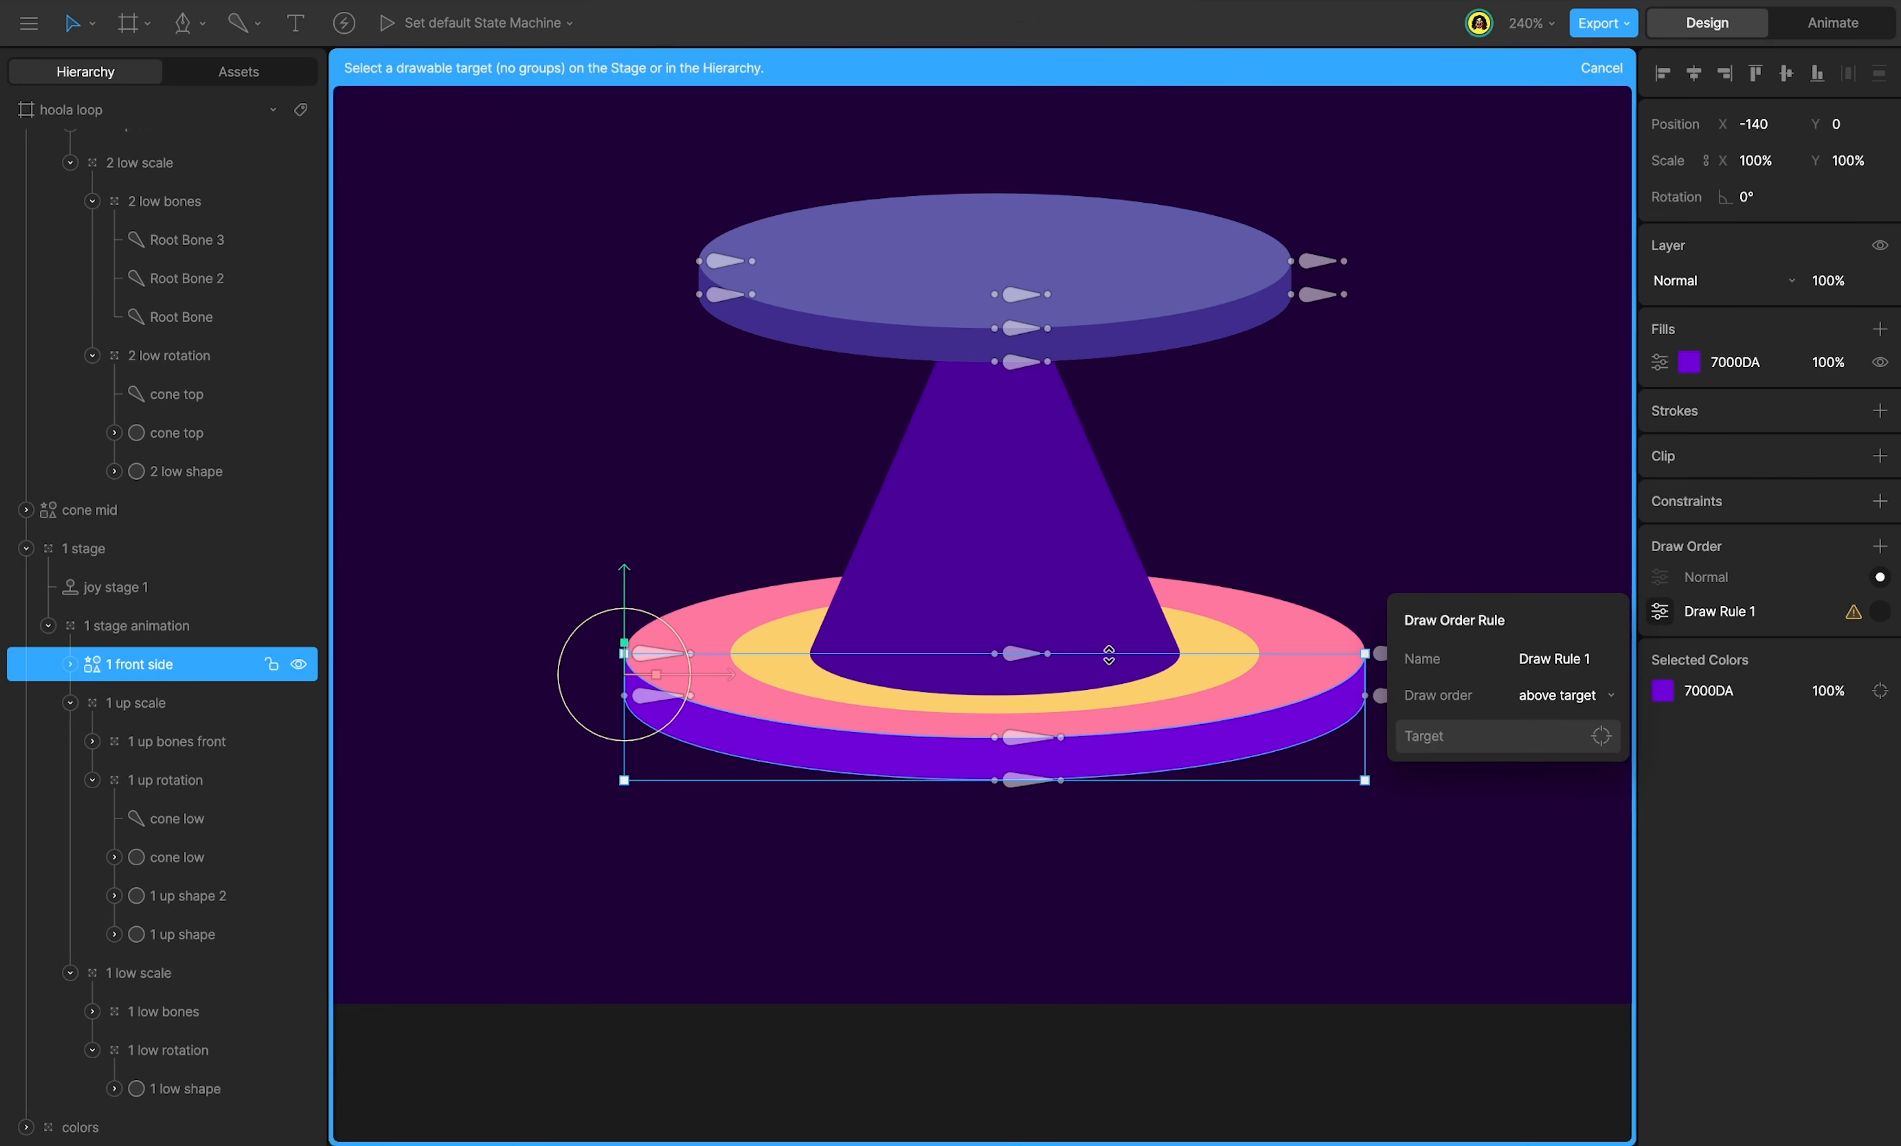
pyautogui.click(1014, 541)
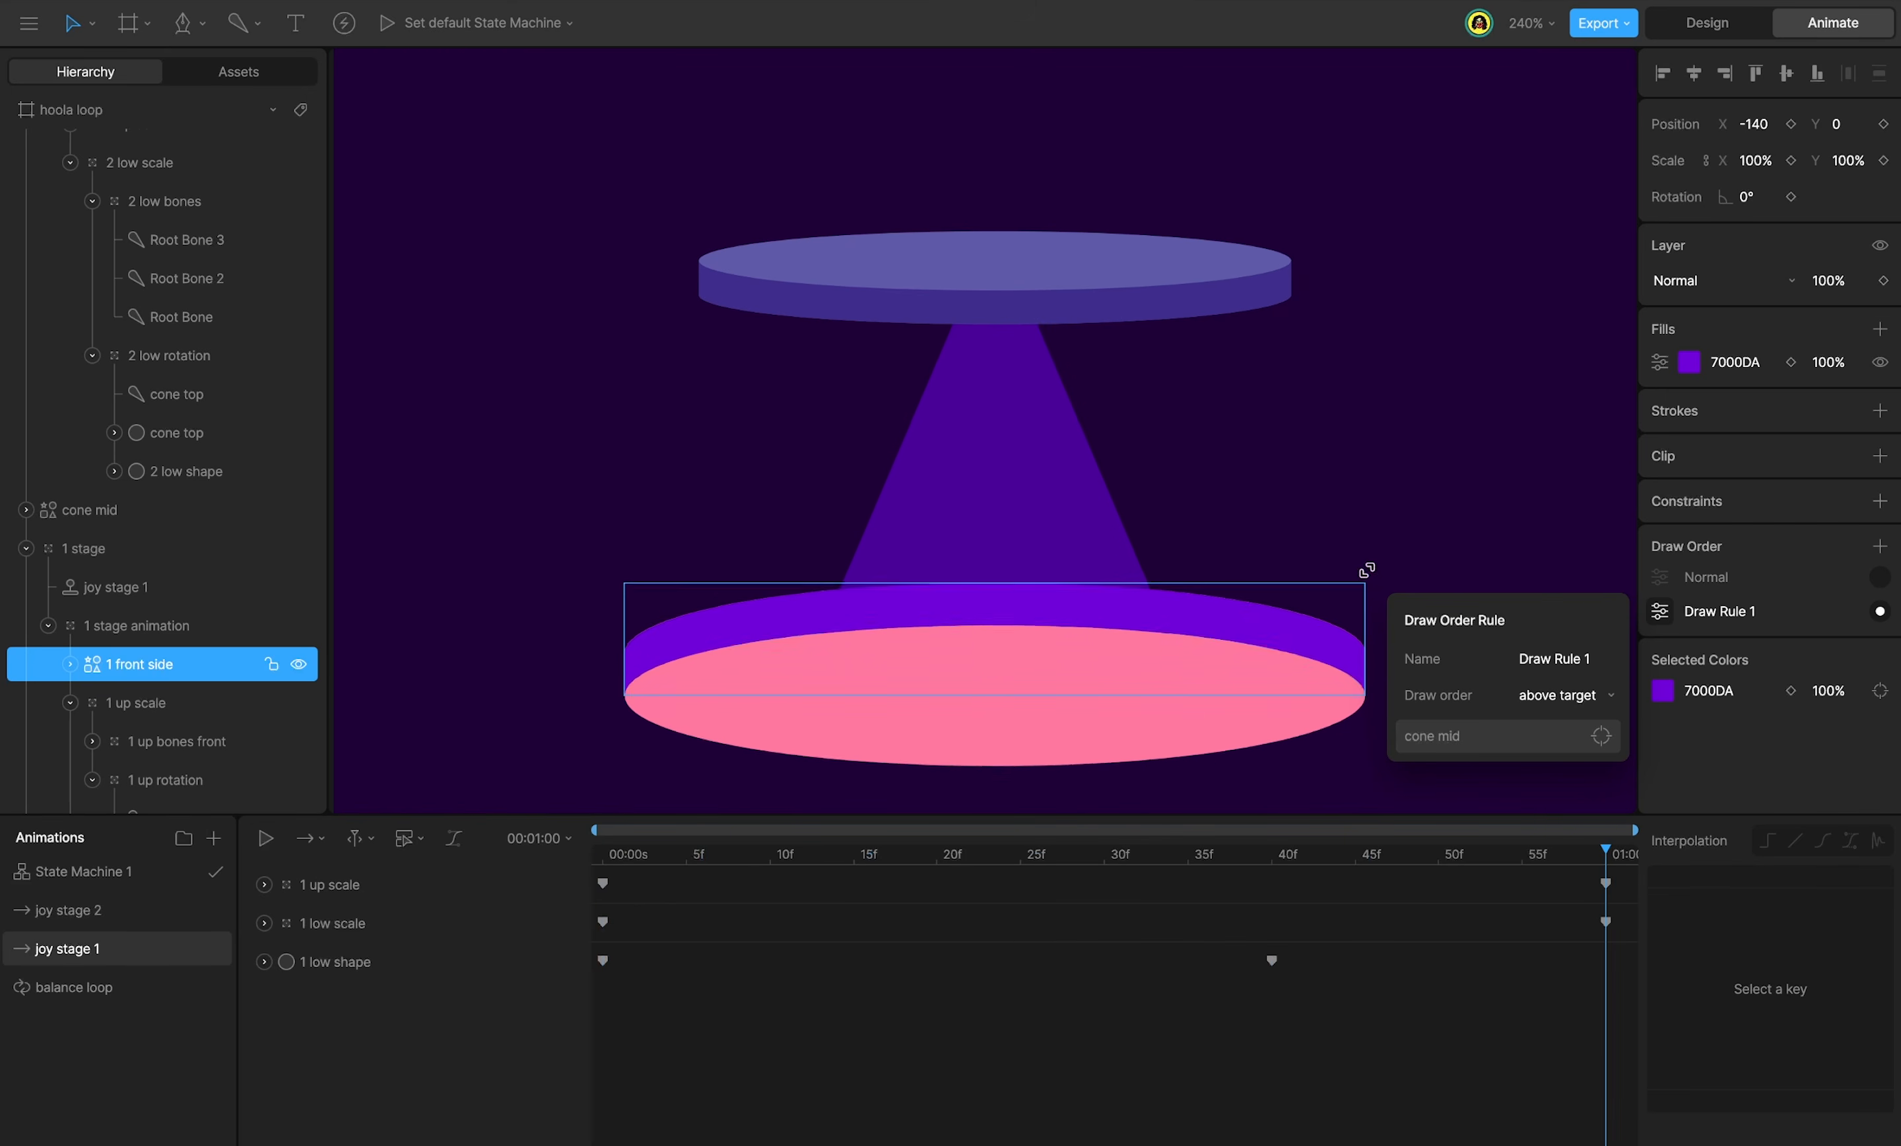
# Scrub joy stage 1 back to its start to check the front side's layering, and open the joy stage 2 animation.
pyautogui.moveTo(1622, 861); pyautogui.dragTo(753, 915)
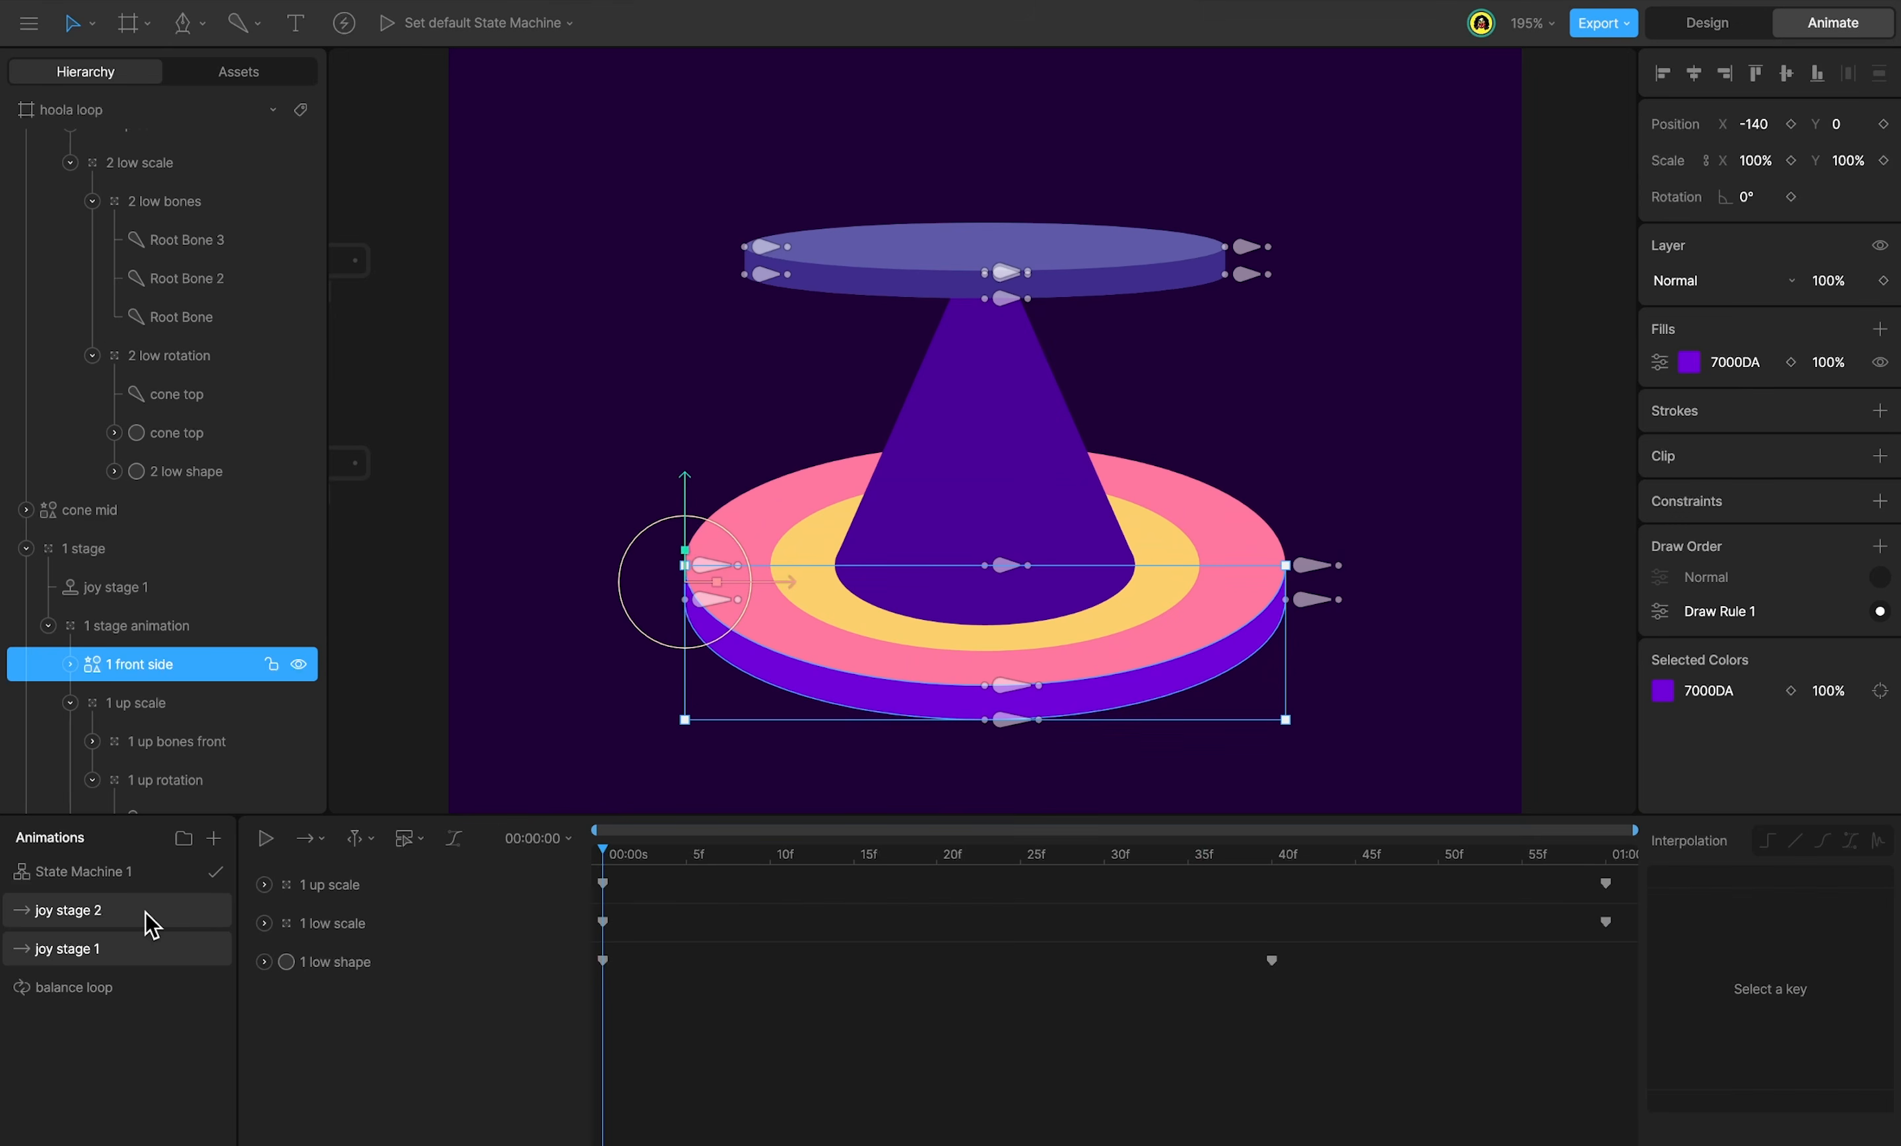
pyautogui.click(147, 917)
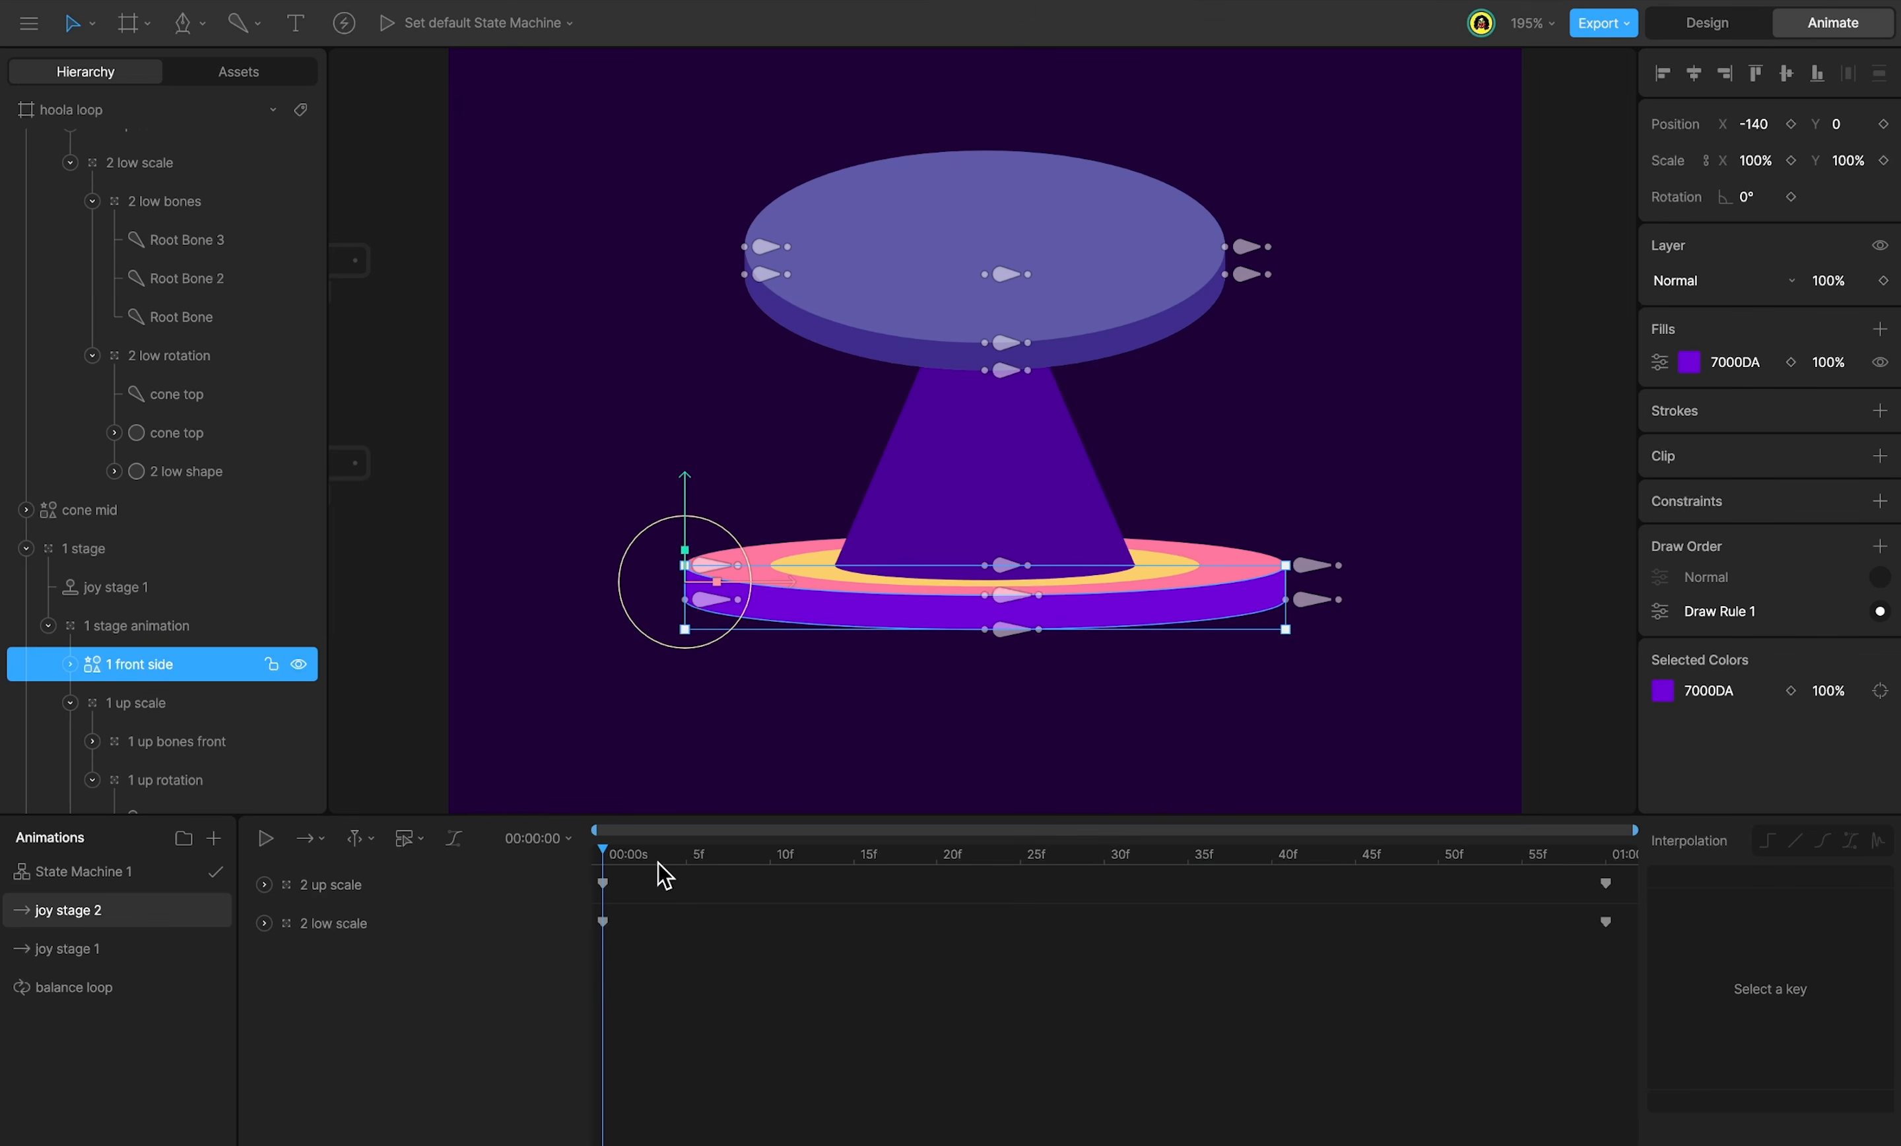
# Add a draw order rule to the cone mid shape that places it above the target 2 front side.
pyautogui.moveTo(658, 865); pyautogui.dragTo(1397, 920)
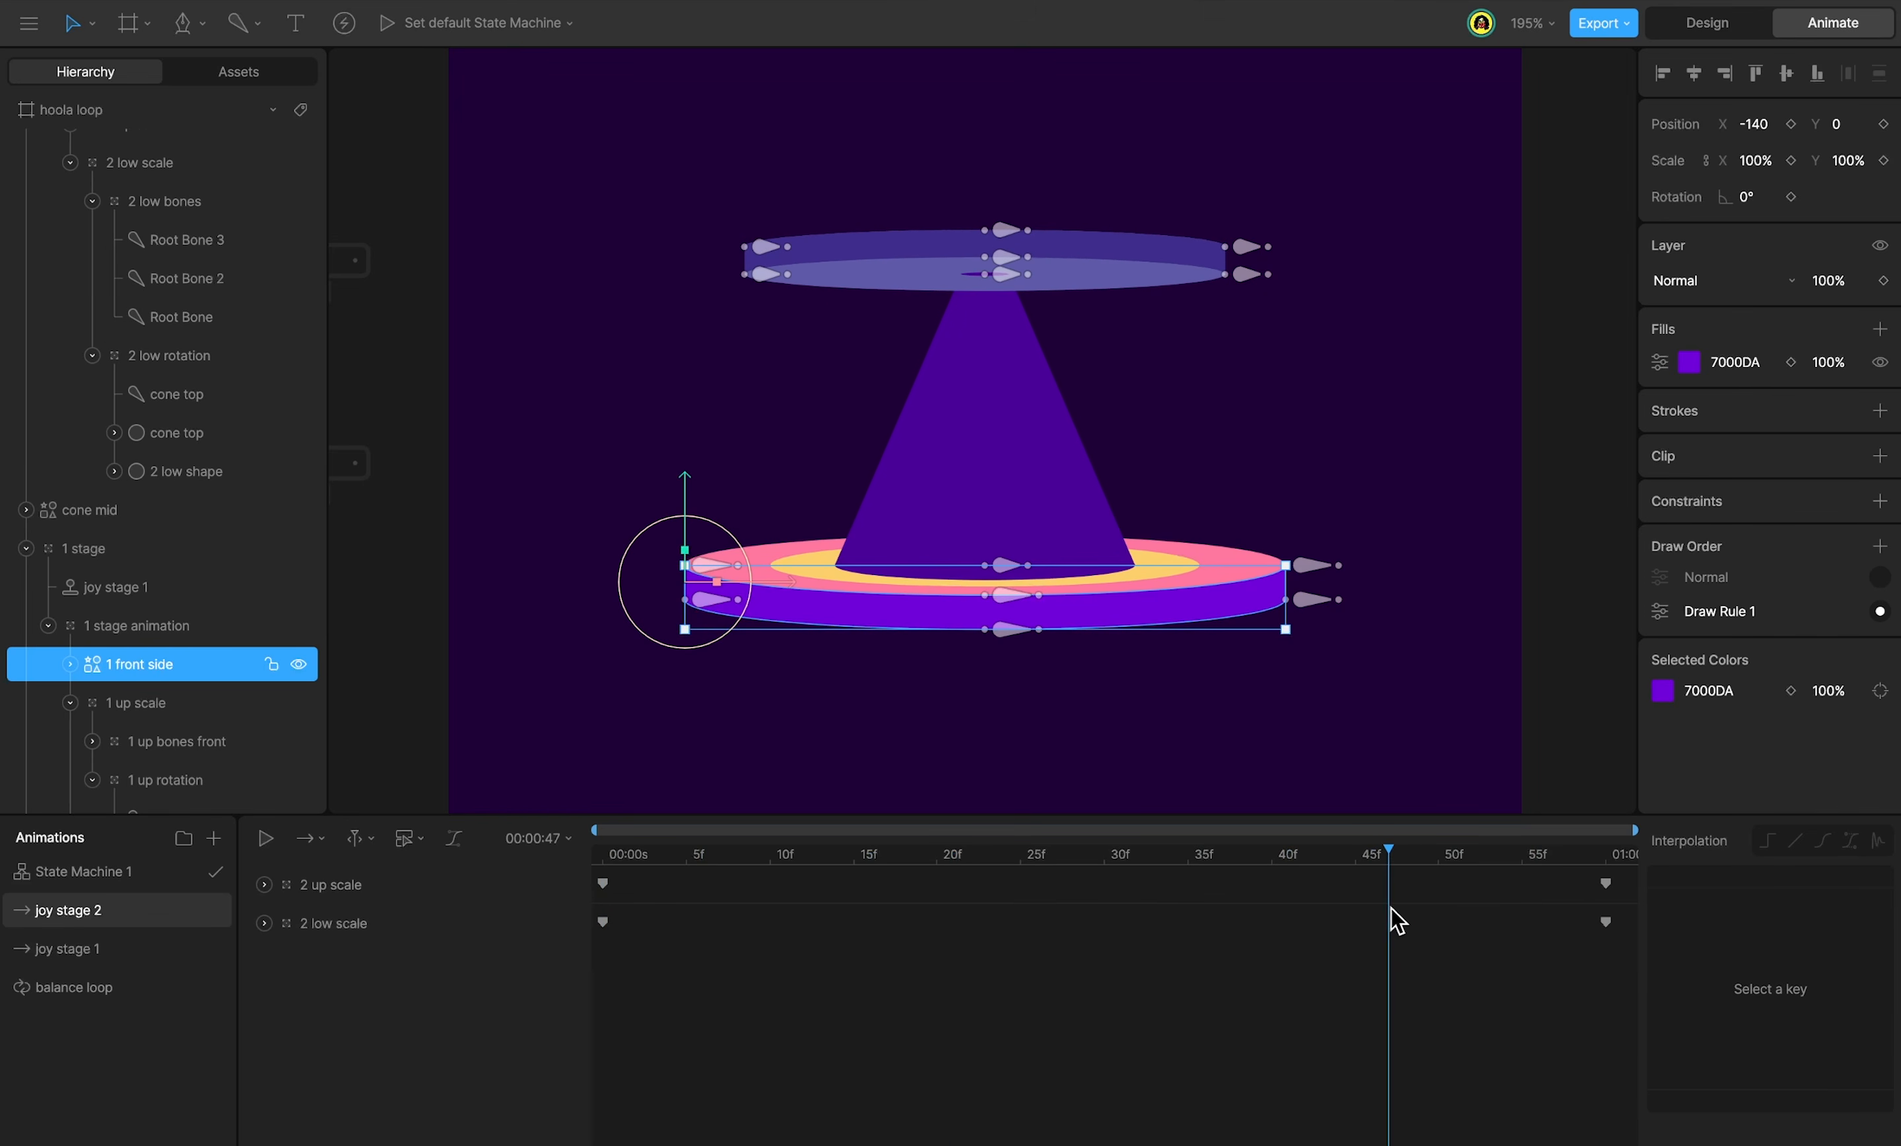
pyautogui.press('Tab')
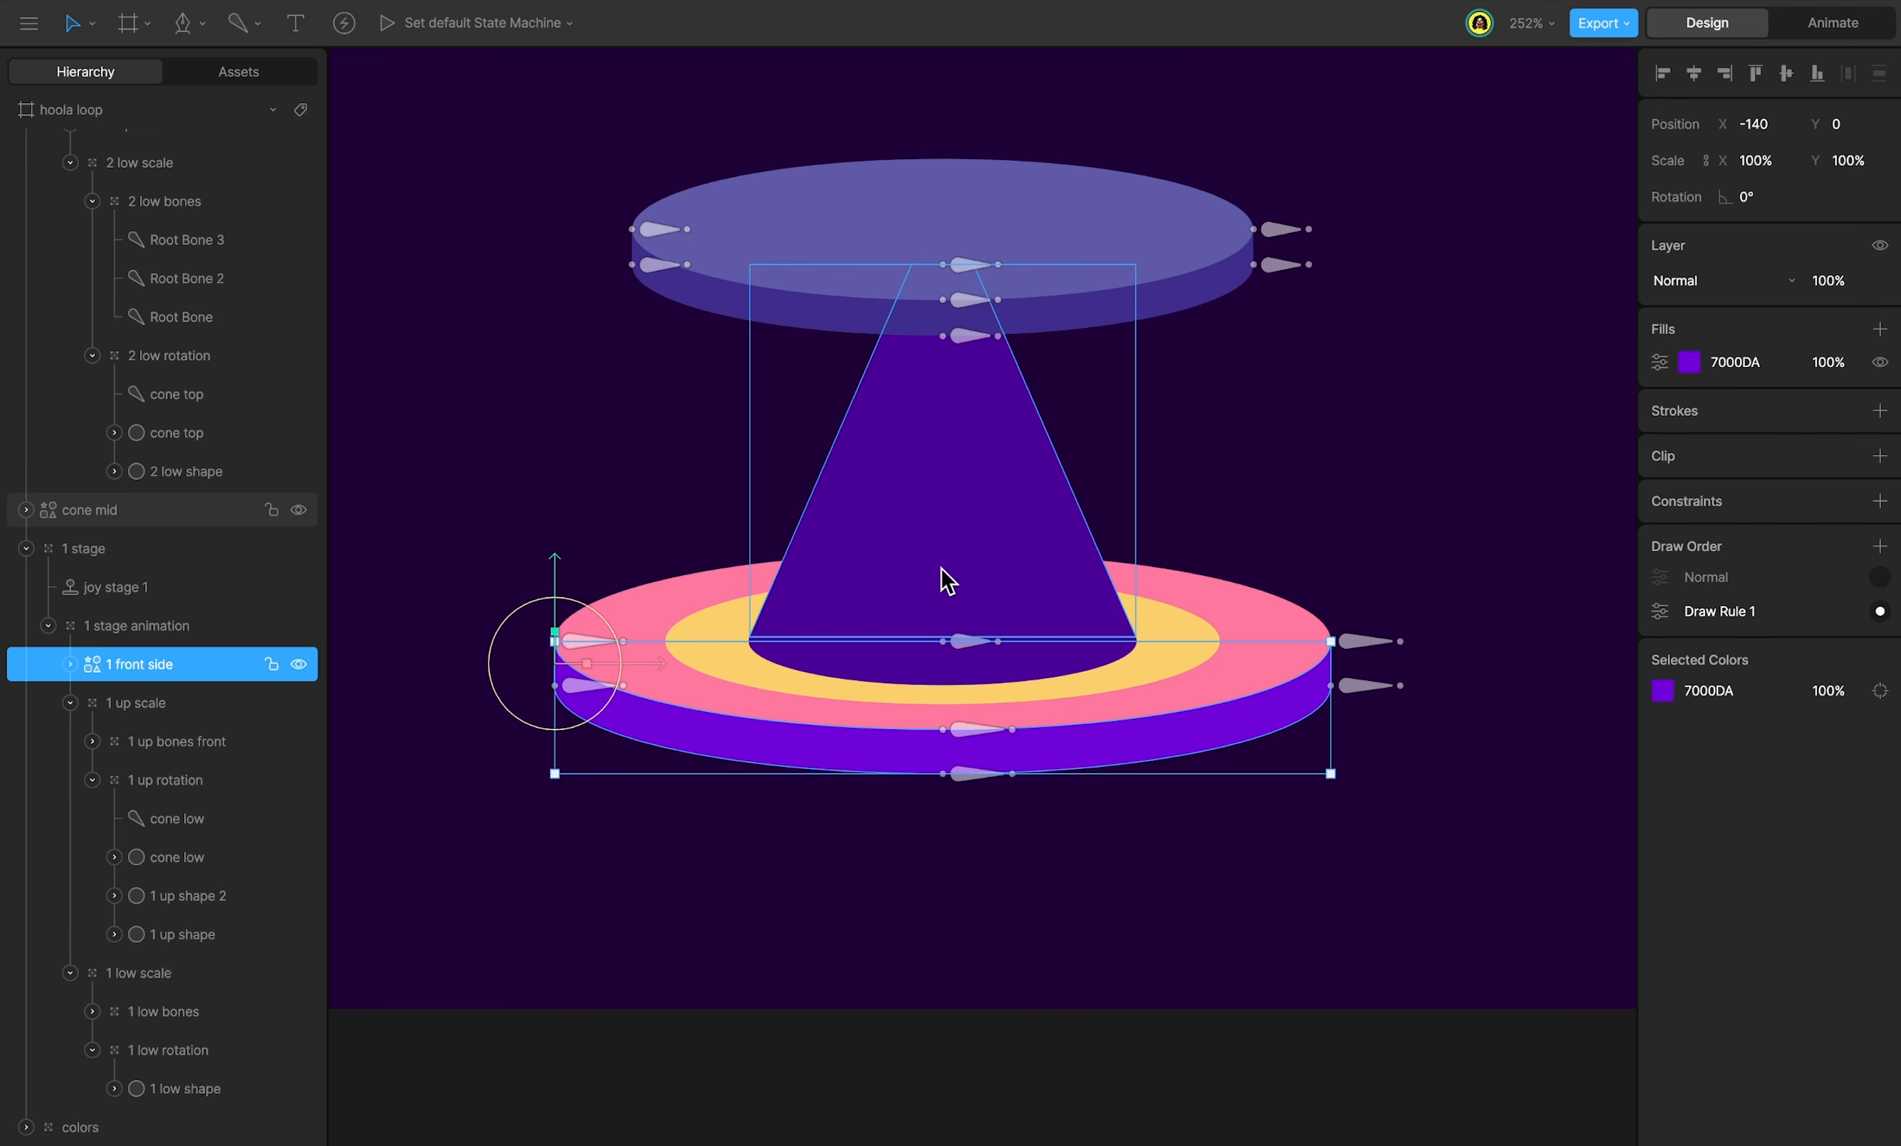
pyautogui.click(947, 580)
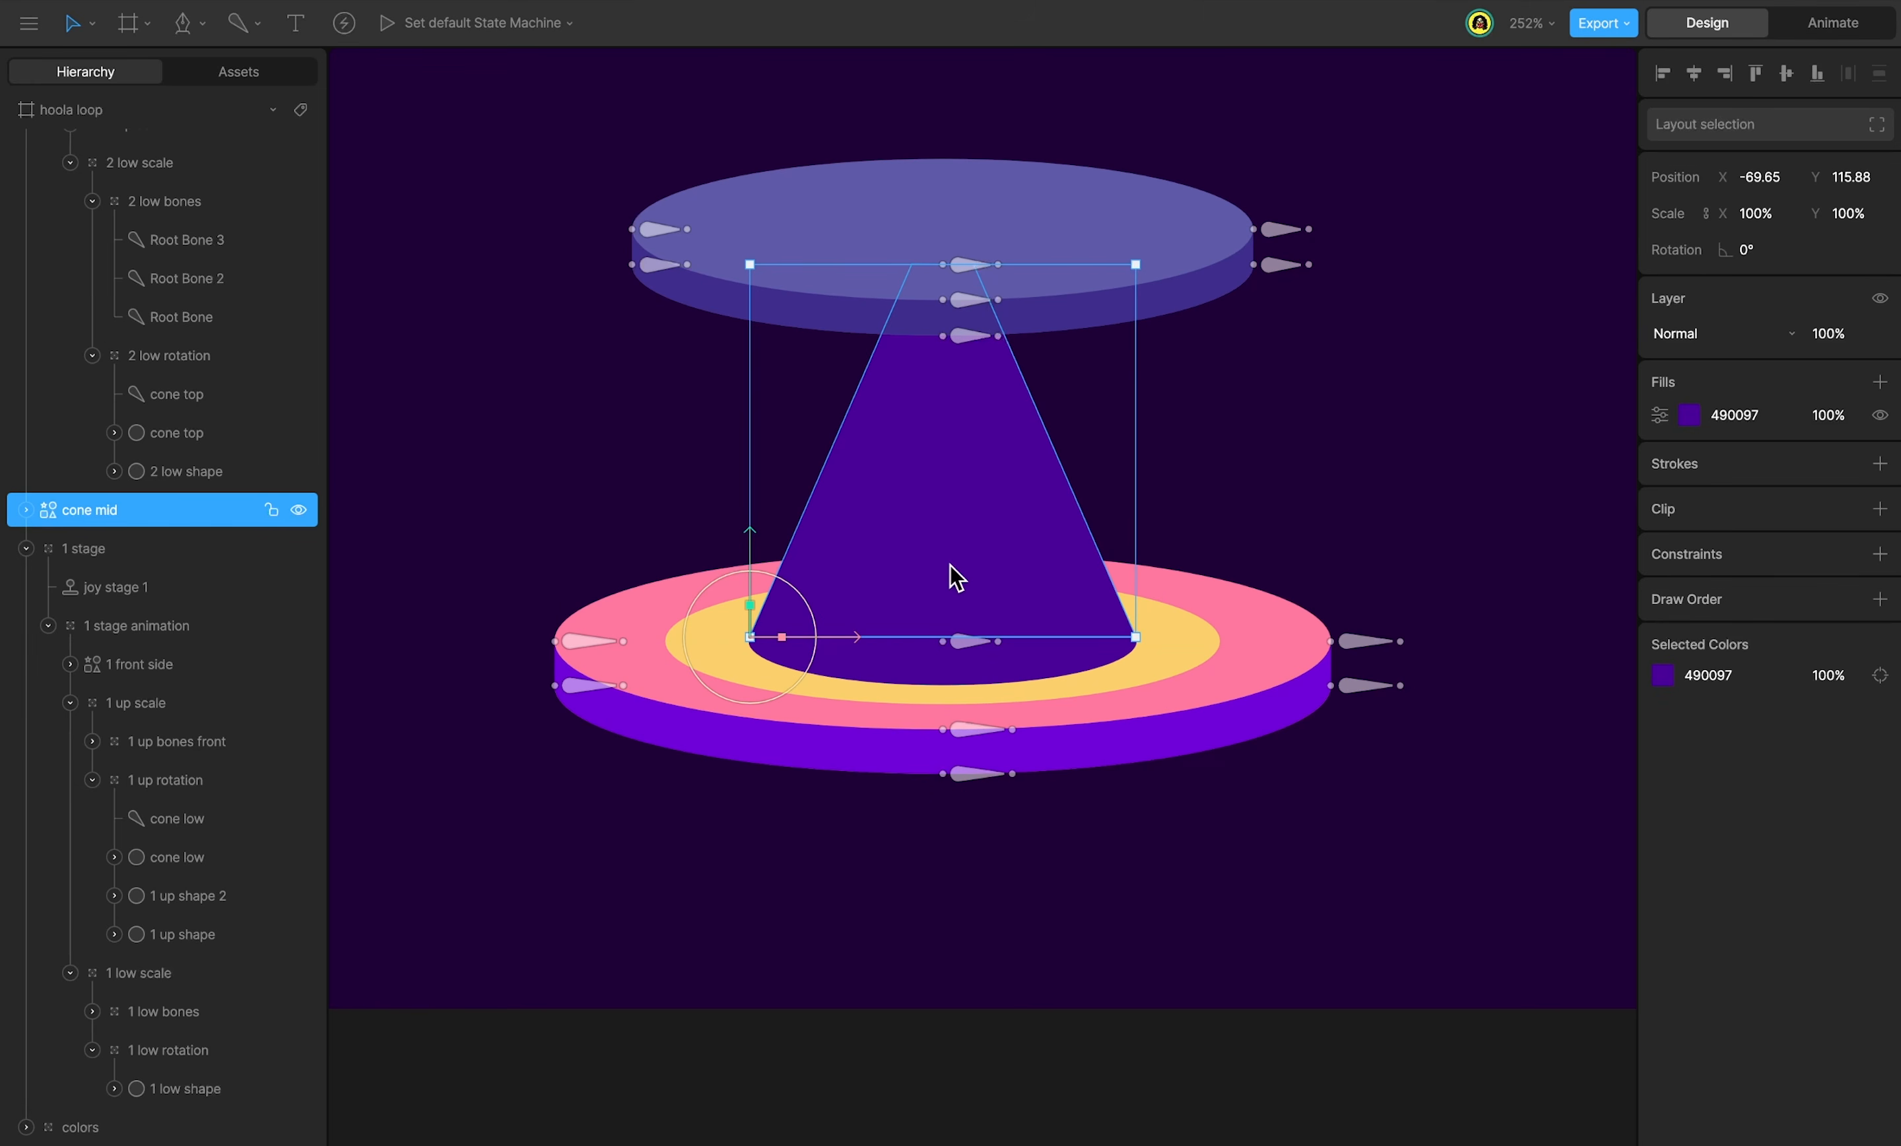
pyautogui.click(1880, 600)
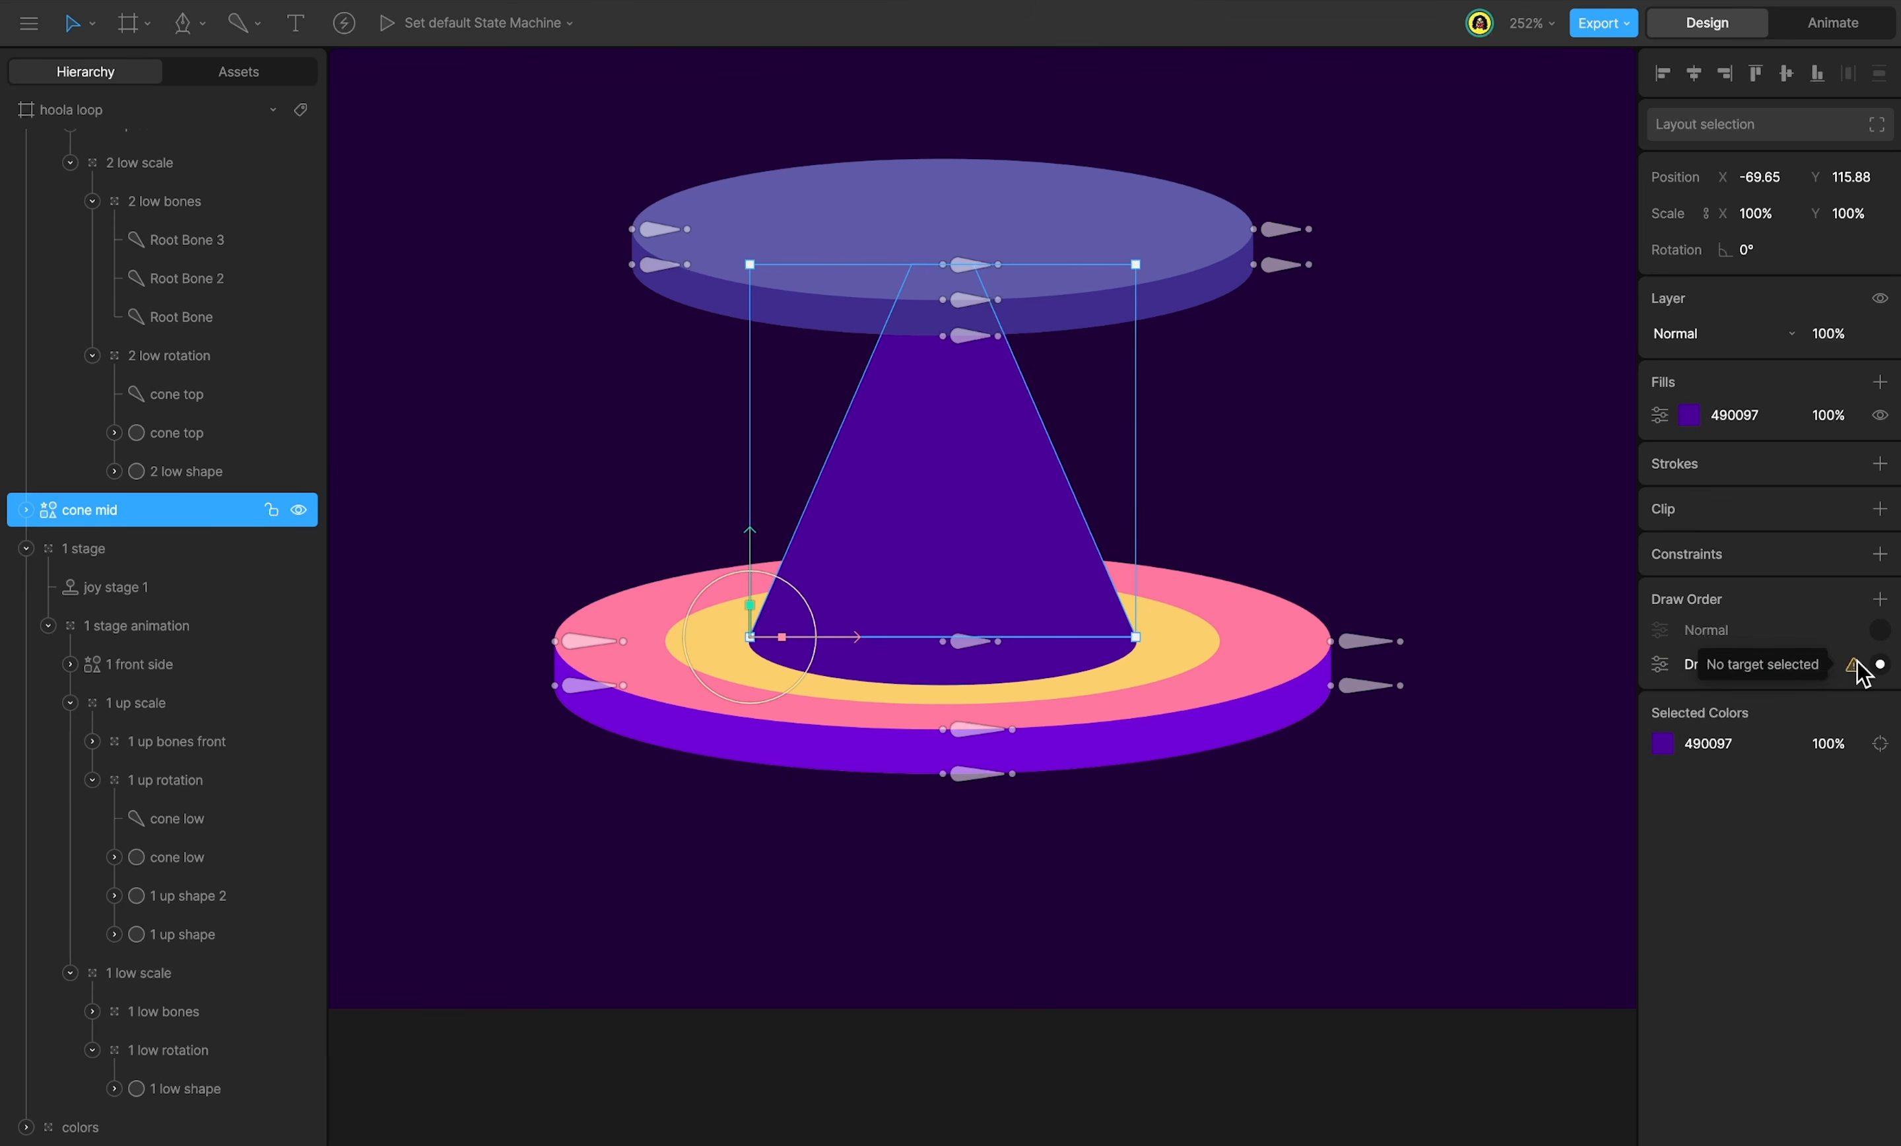
pyautogui.click(1660, 664)
pyautogui.click(1492, 801)
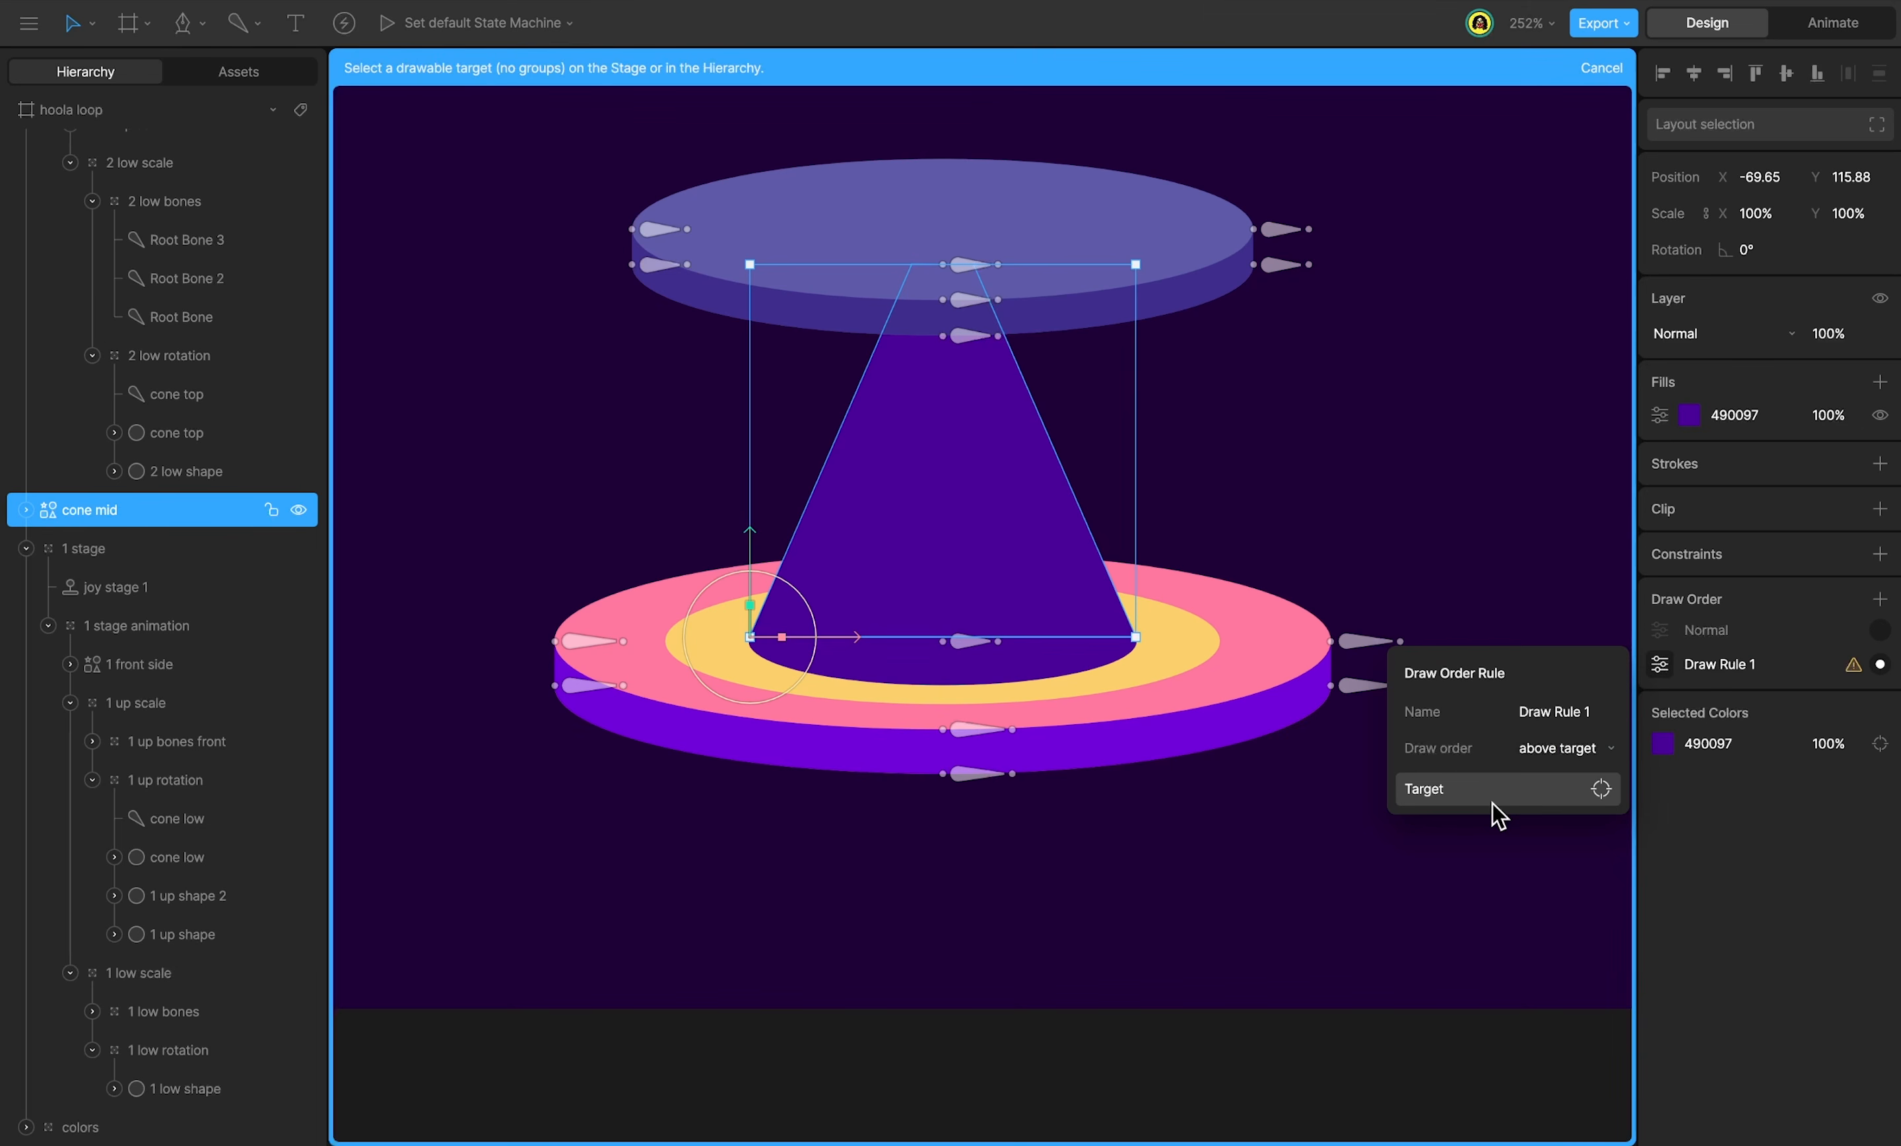
pyautogui.scroll(3, 165, 259)
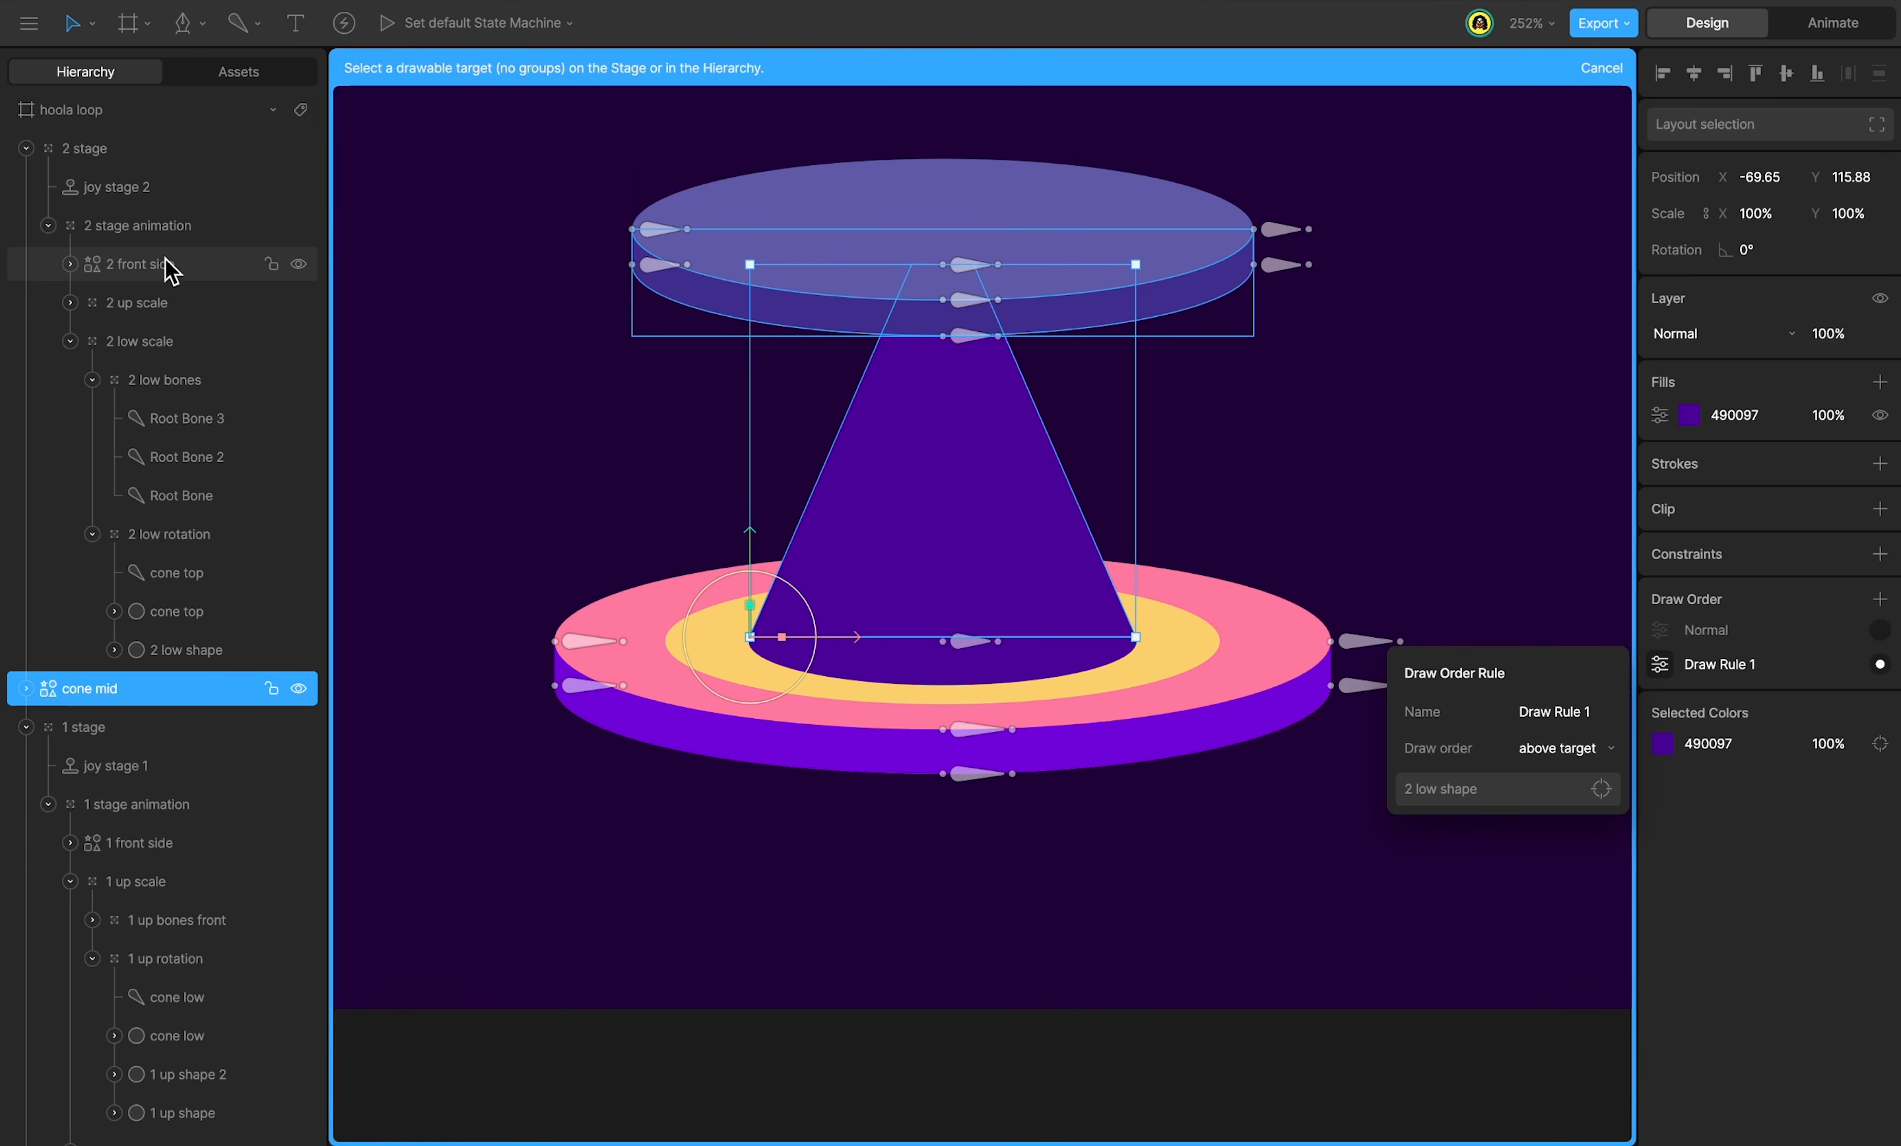
pyautogui.click(160, 270)
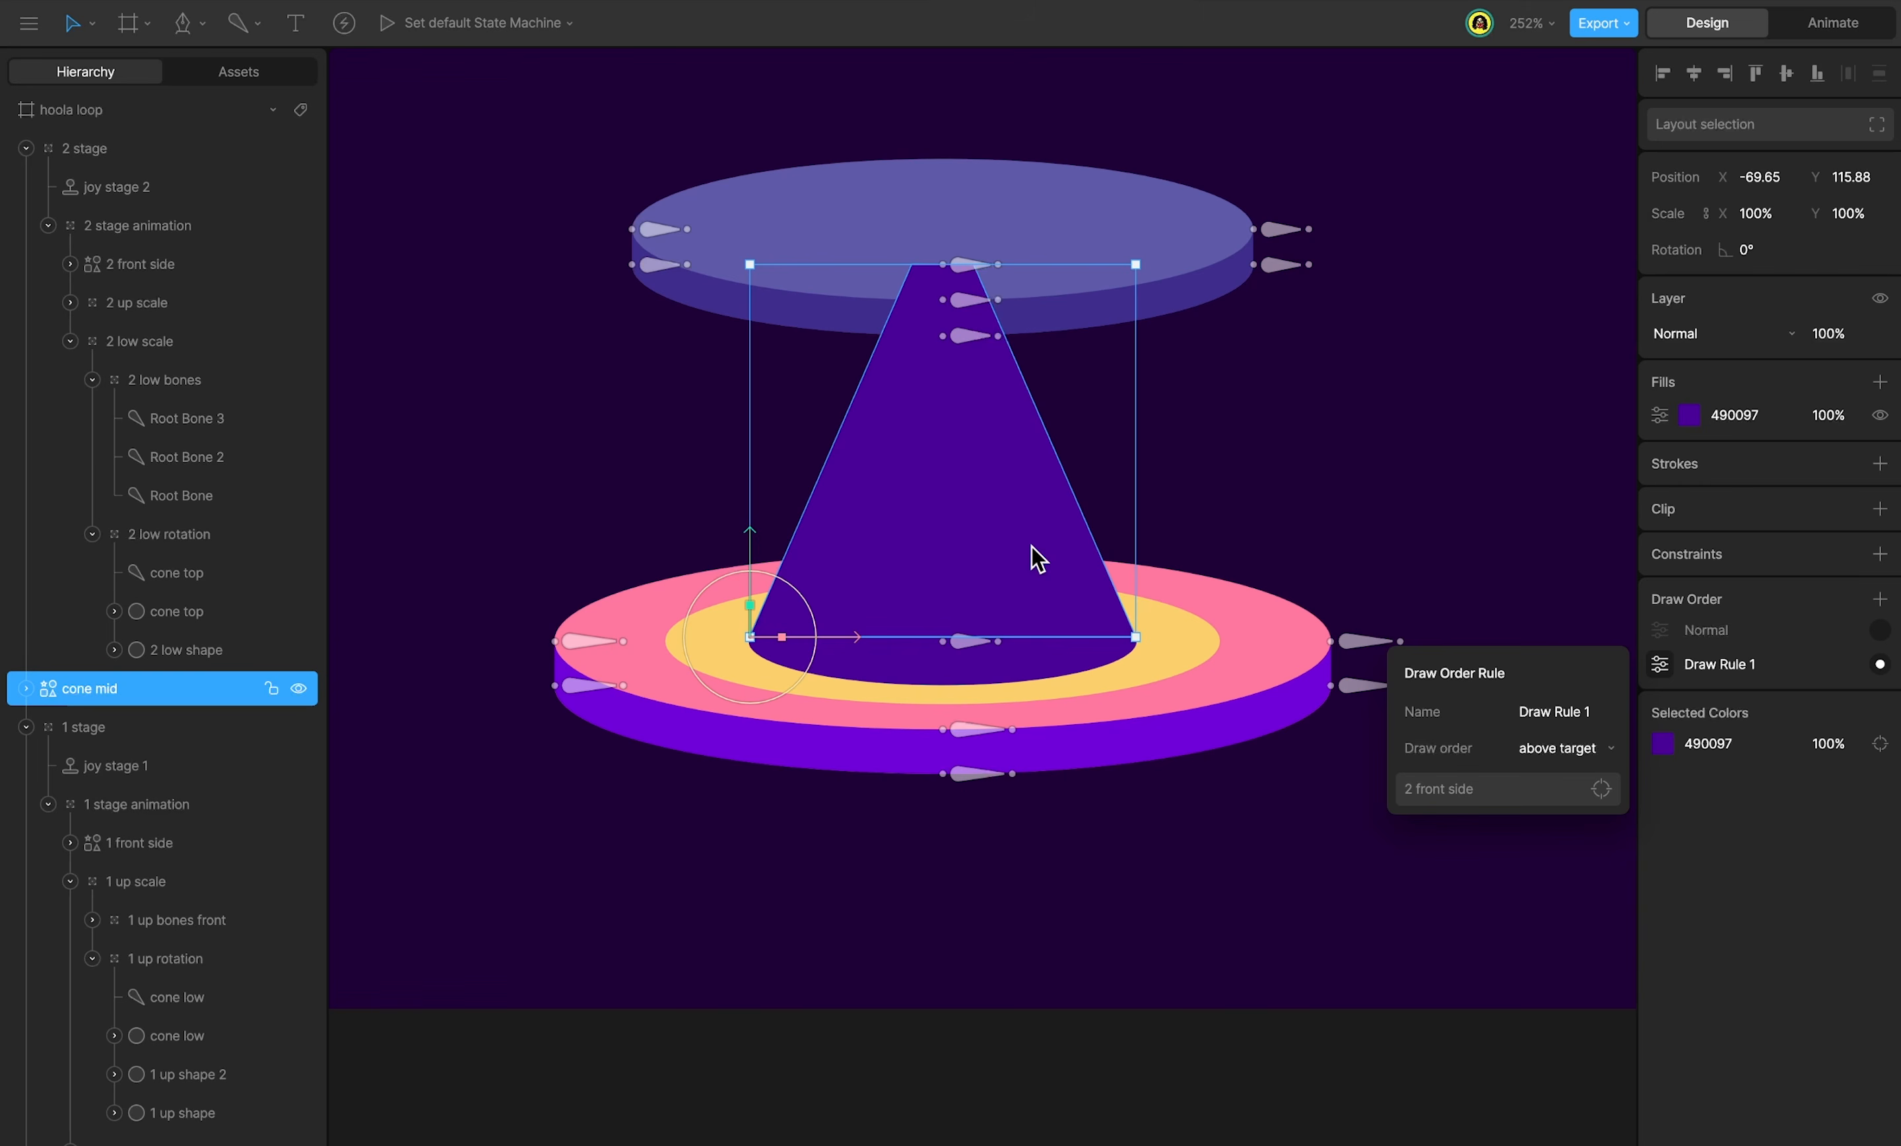
# In the joy stage 2 animation, key cone mid's draw order as Normal at frame 0 and Draw Rule 1 at frame 40.
pyautogui.press('Tab')
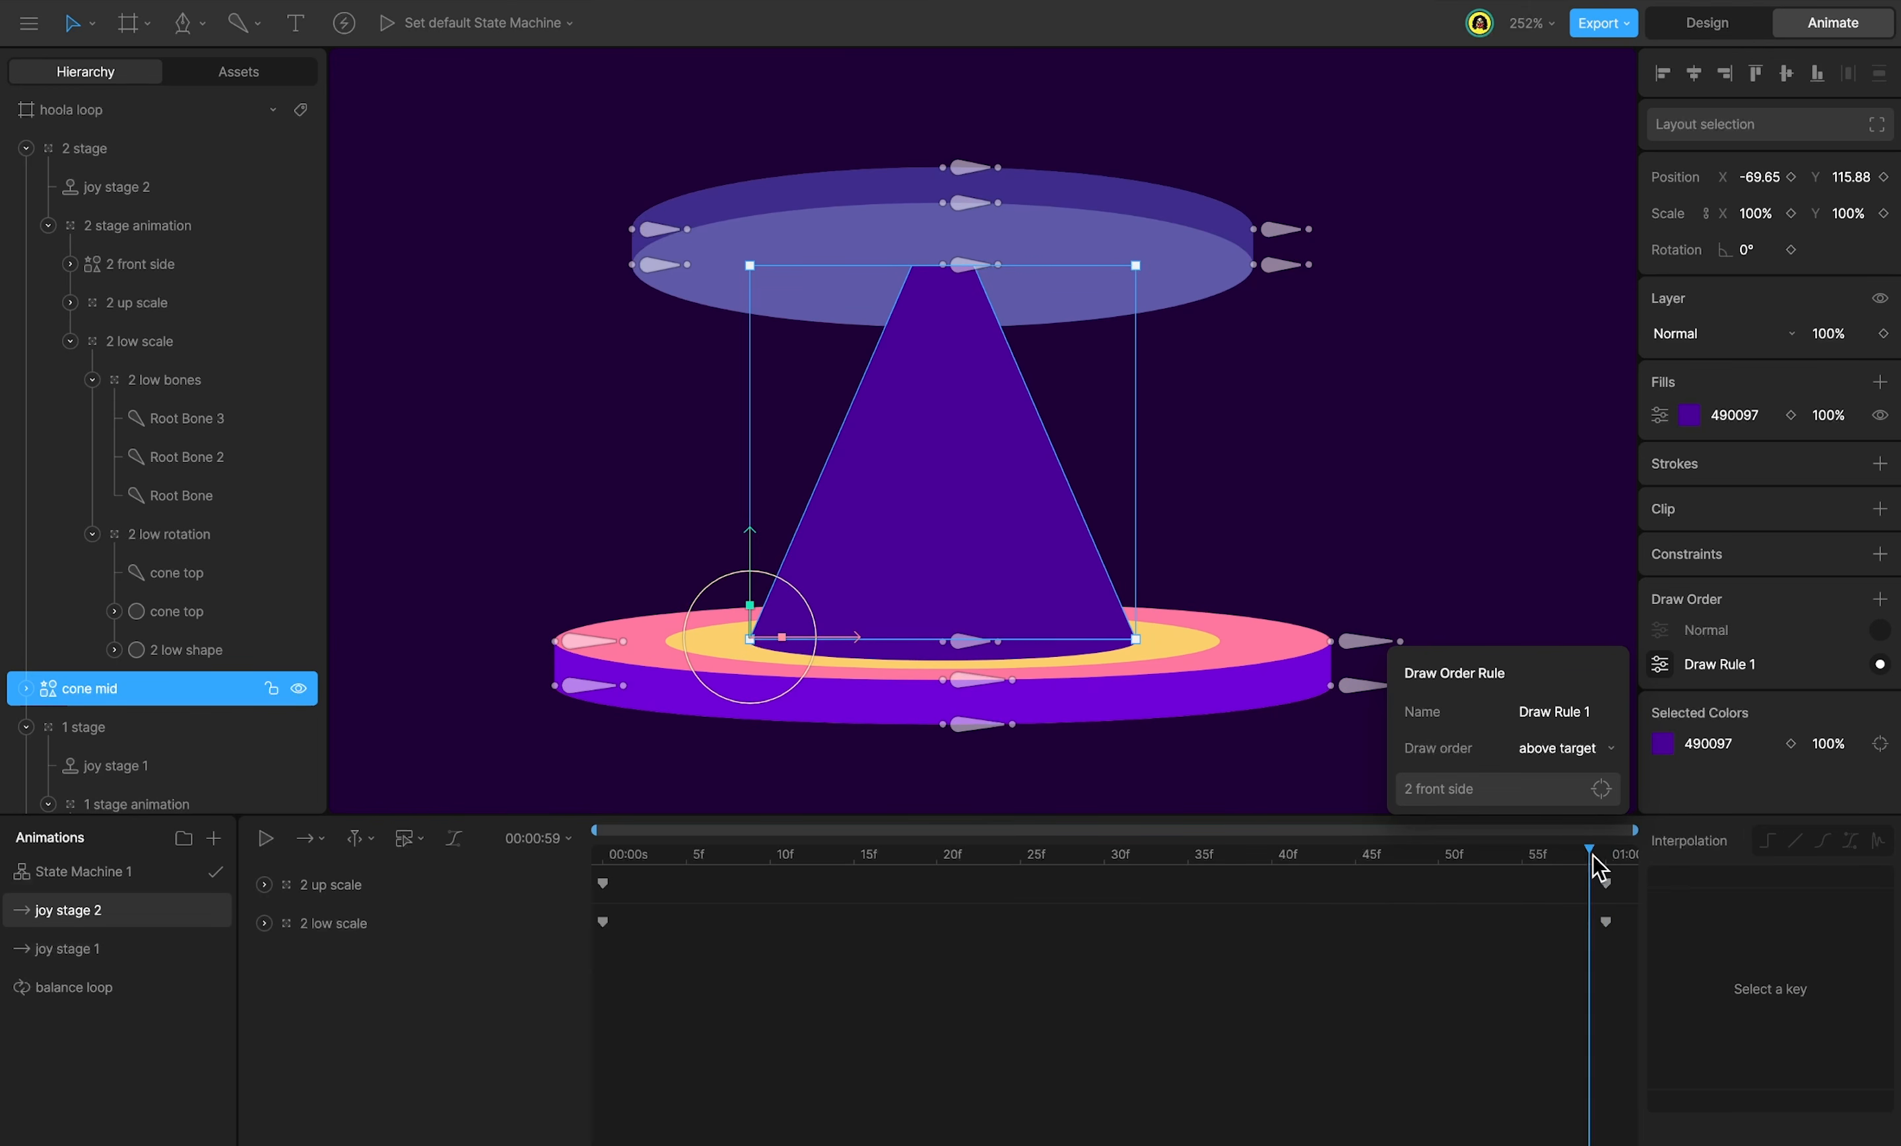
pyautogui.moveTo(1602, 861)
pyautogui.mouseDown()
pyautogui.moveTo(601, 883)
pyautogui.moveTo(622, 861)
pyautogui.moveTo(1233, 882)
pyautogui.mouseUp()
pyautogui.click(1880, 629)
pyautogui.moveTo(1256, 884); pyautogui.dragTo(1271, 887)
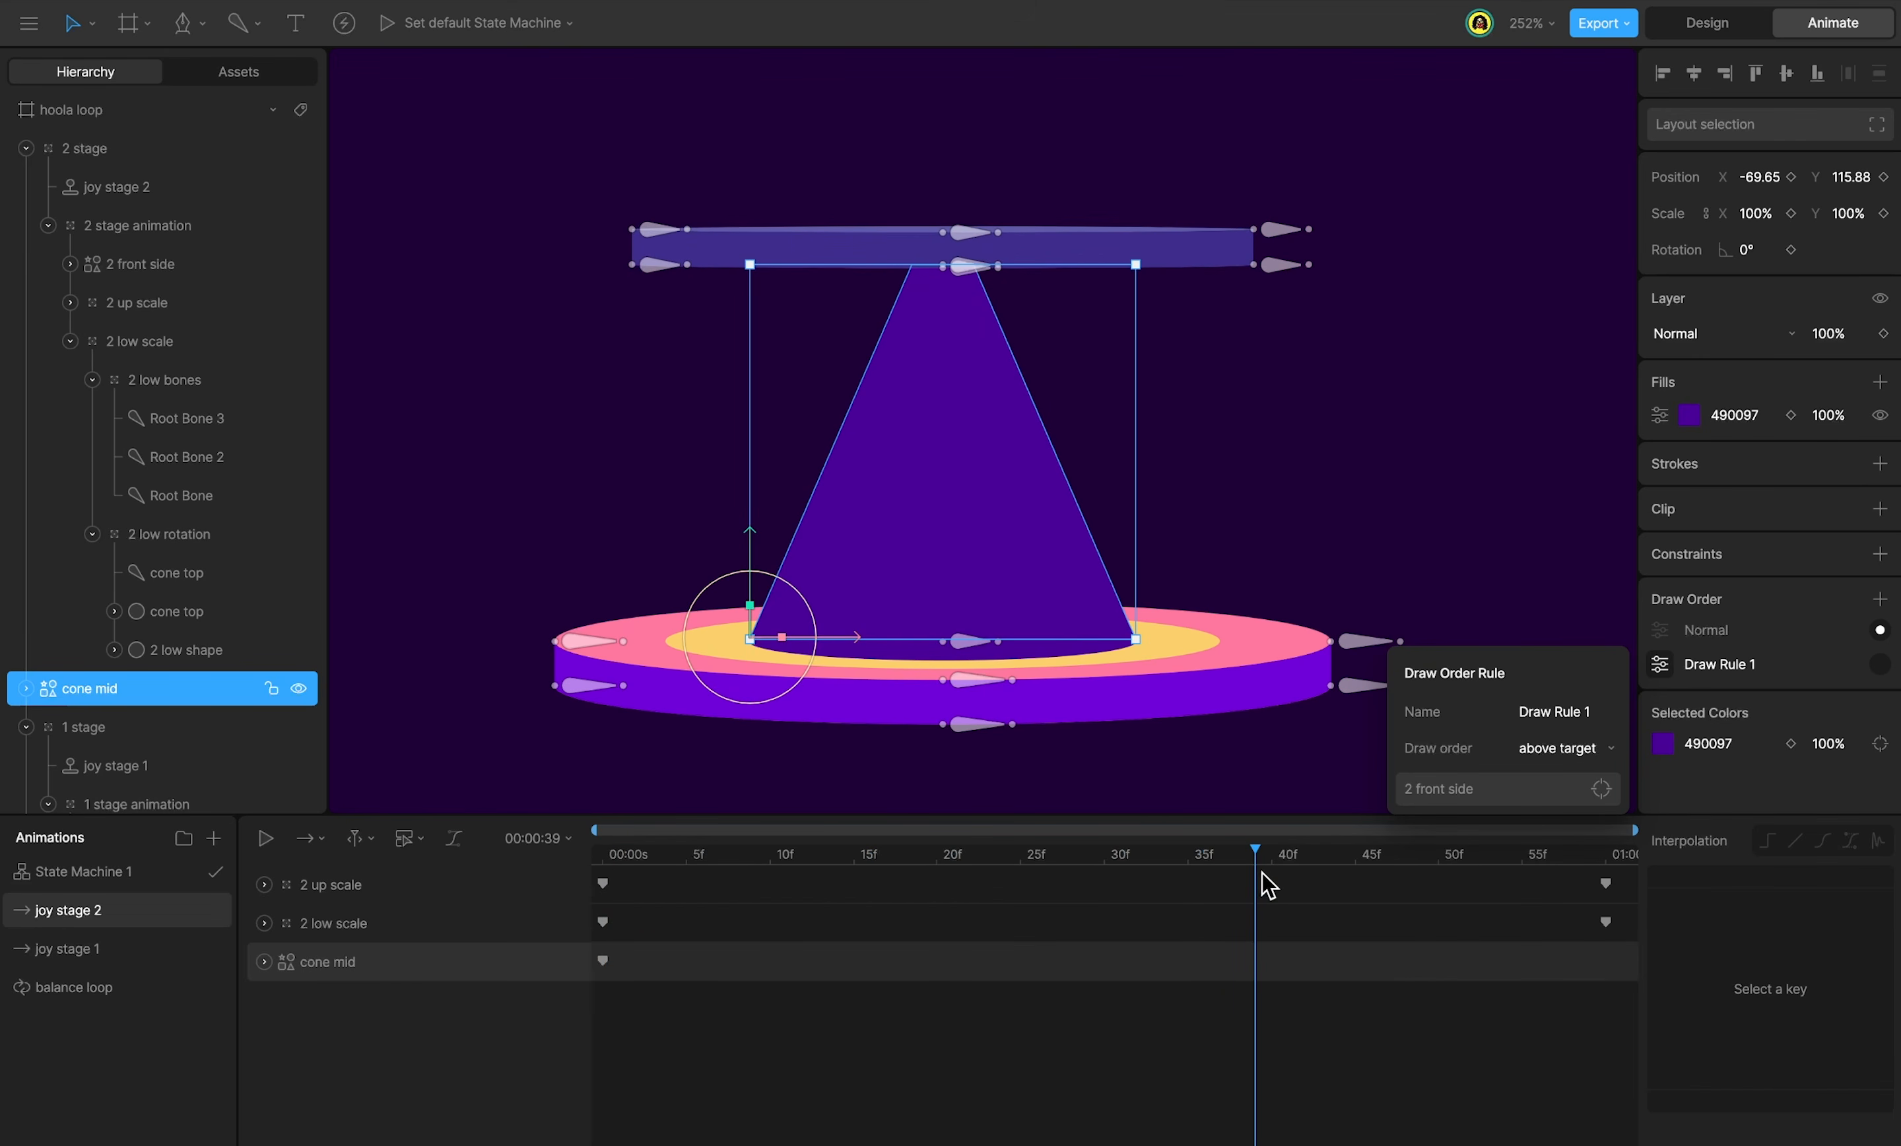
pyautogui.click(1880, 664)
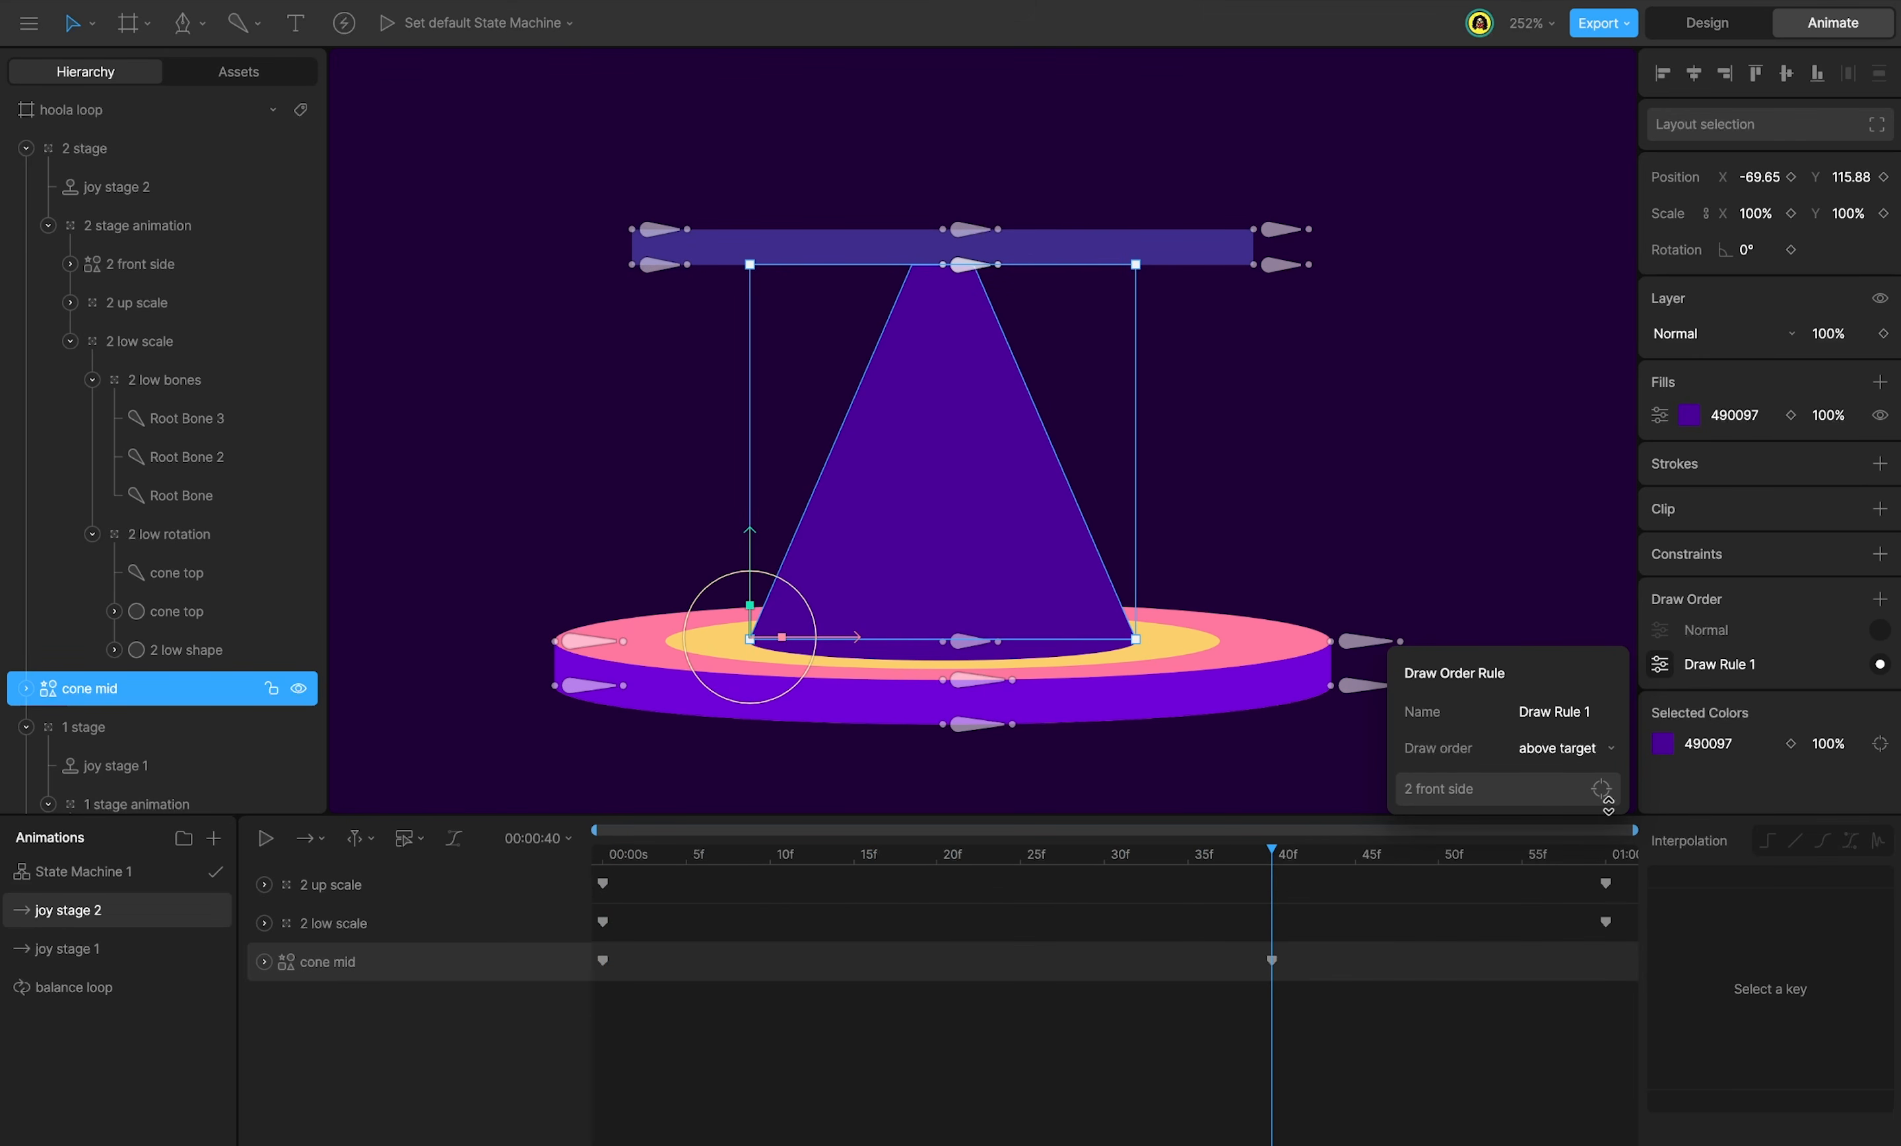
pyautogui.moveTo(1279, 872)
pyautogui.mouseDown()
pyautogui.moveTo(1679, 873)
pyautogui.moveTo(1425, 881)
pyautogui.moveTo(1456, 877)
pyautogui.mouseUp()
# Add an active draw order rule to the cone top ellipse that places it above the target 2 front side.
pyautogui.scroll(3, 925, 235)
pyautogui.scroll(10, 925, 236)
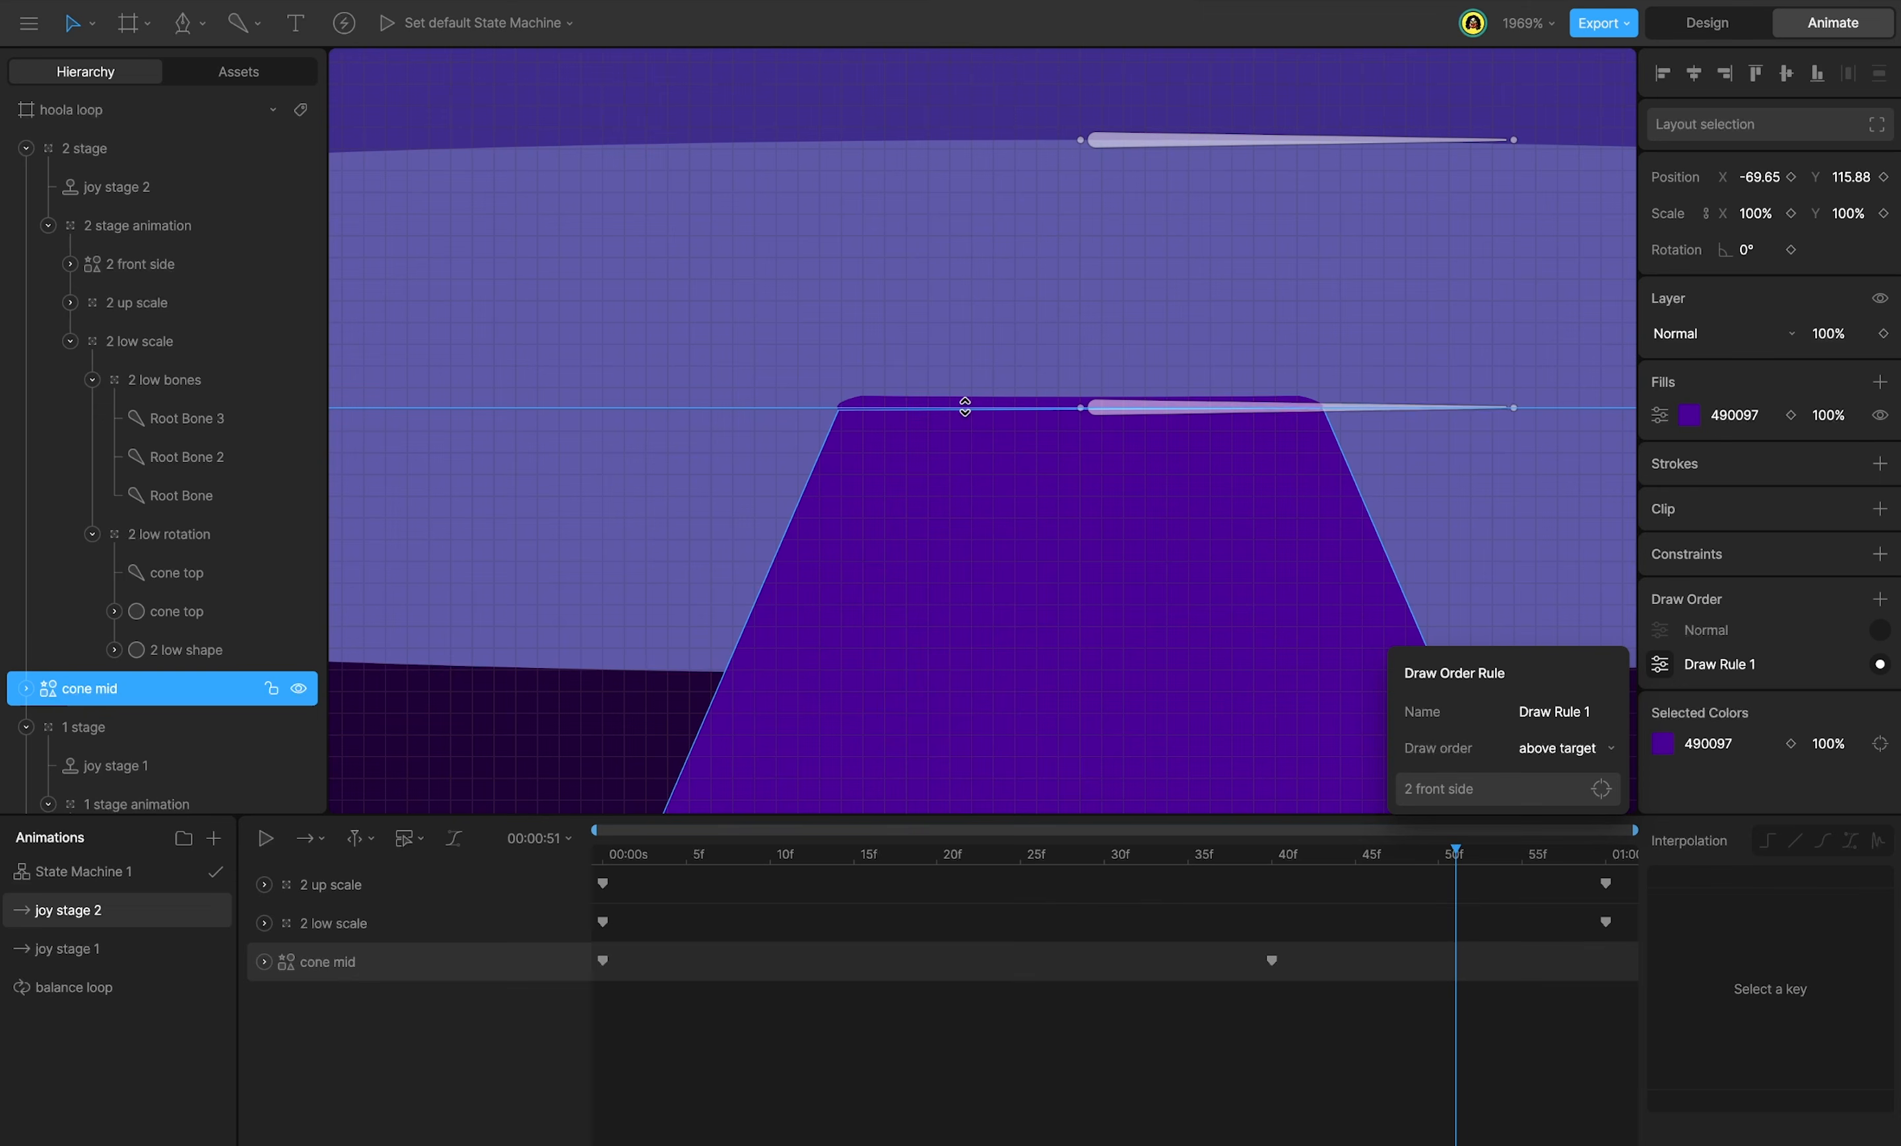
pyautogui.click(197, 622)
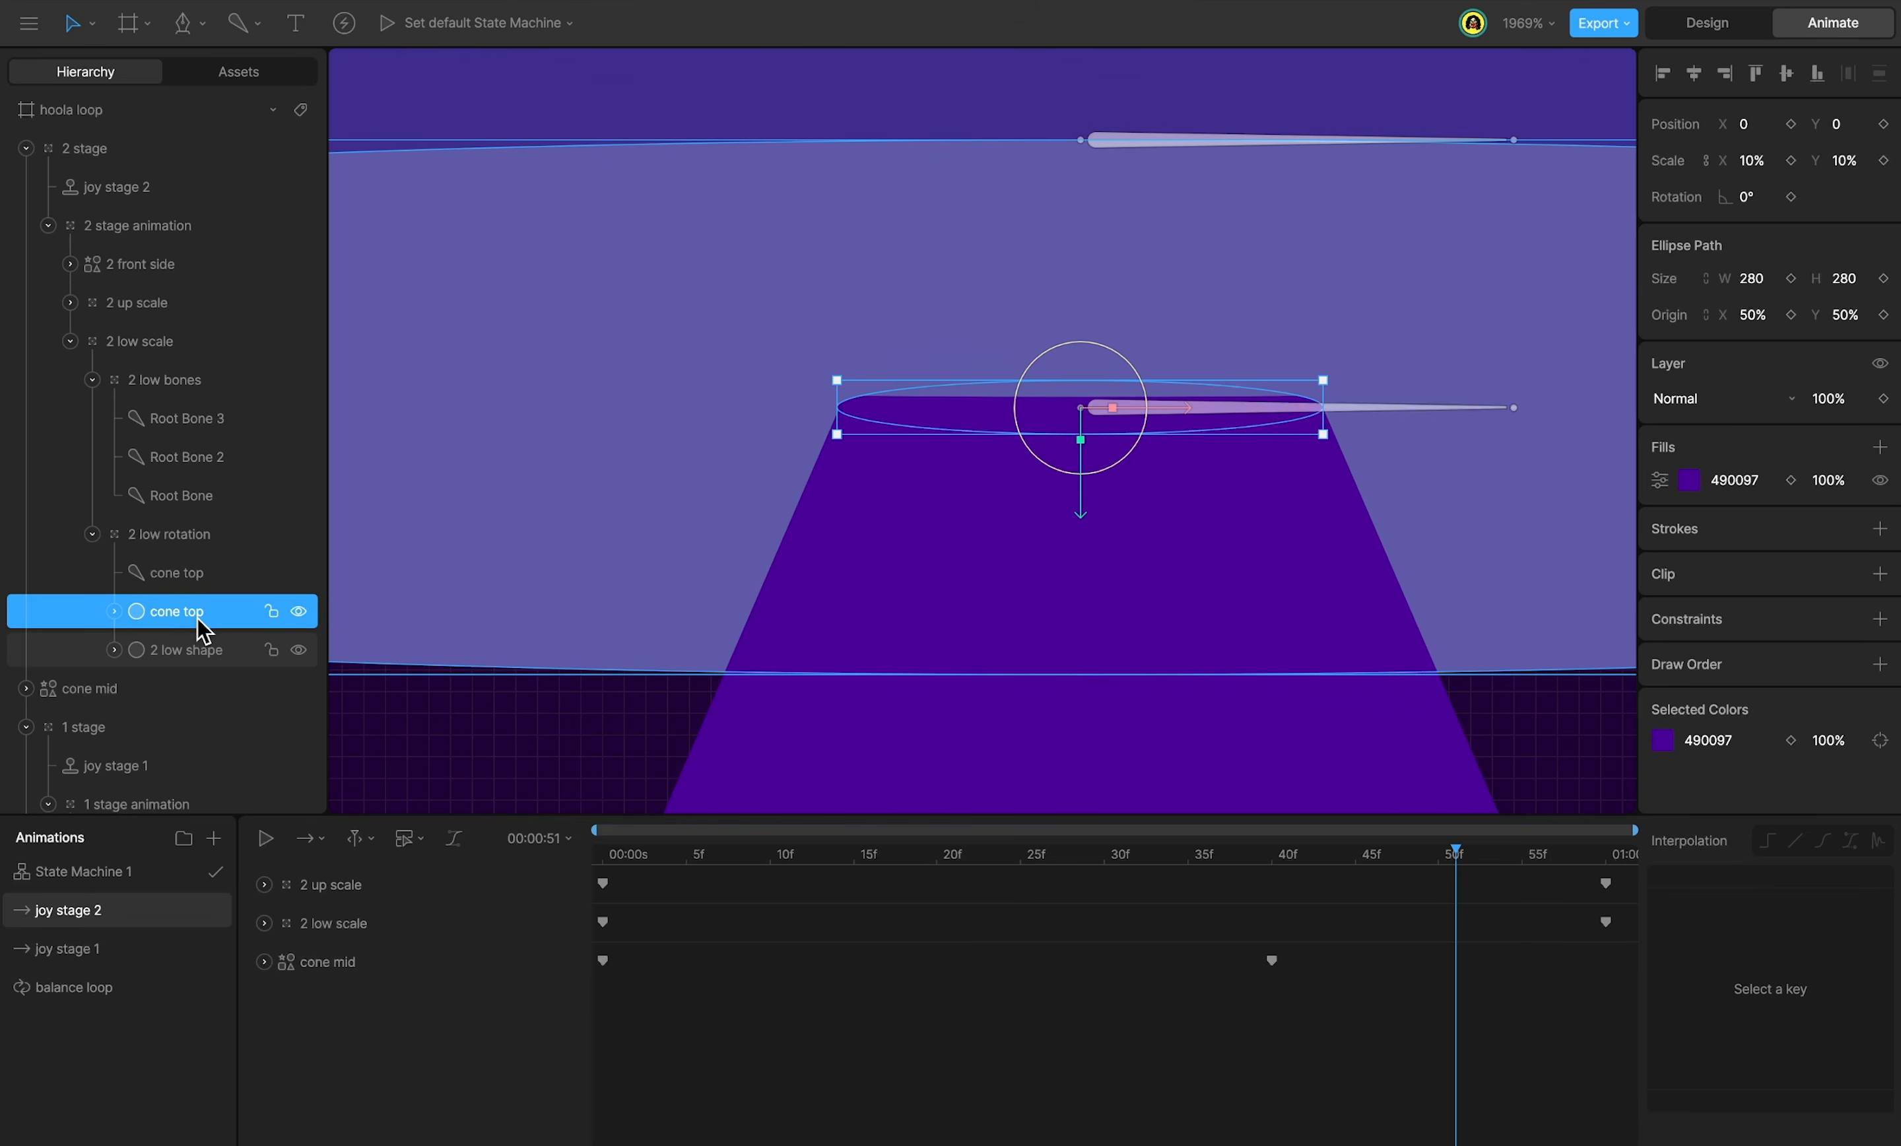
pyautogui.press('Tab')
pyautogui.click(1880, 664)
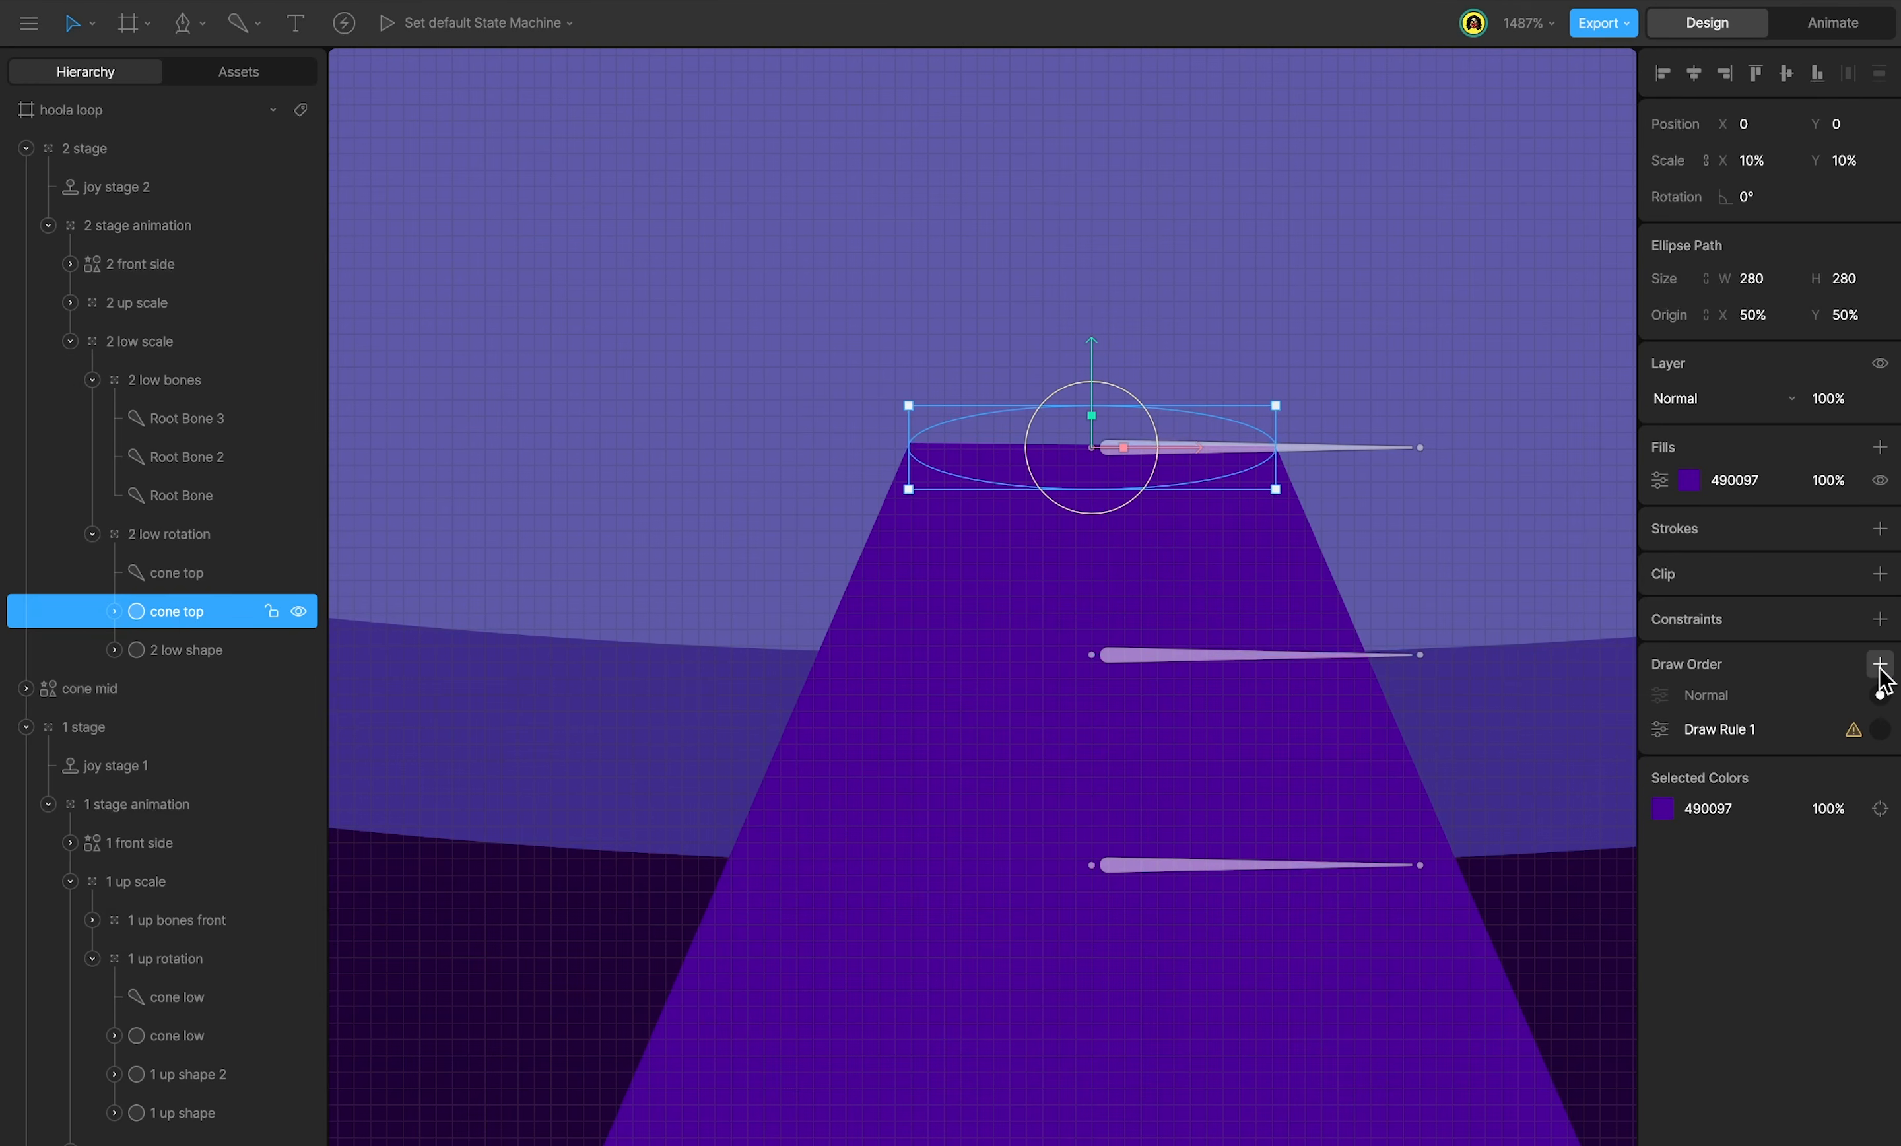
pyautogui.click(1880, 730)
pyautogui.click(1659, 729)
pyautogui.click(1533, 856)
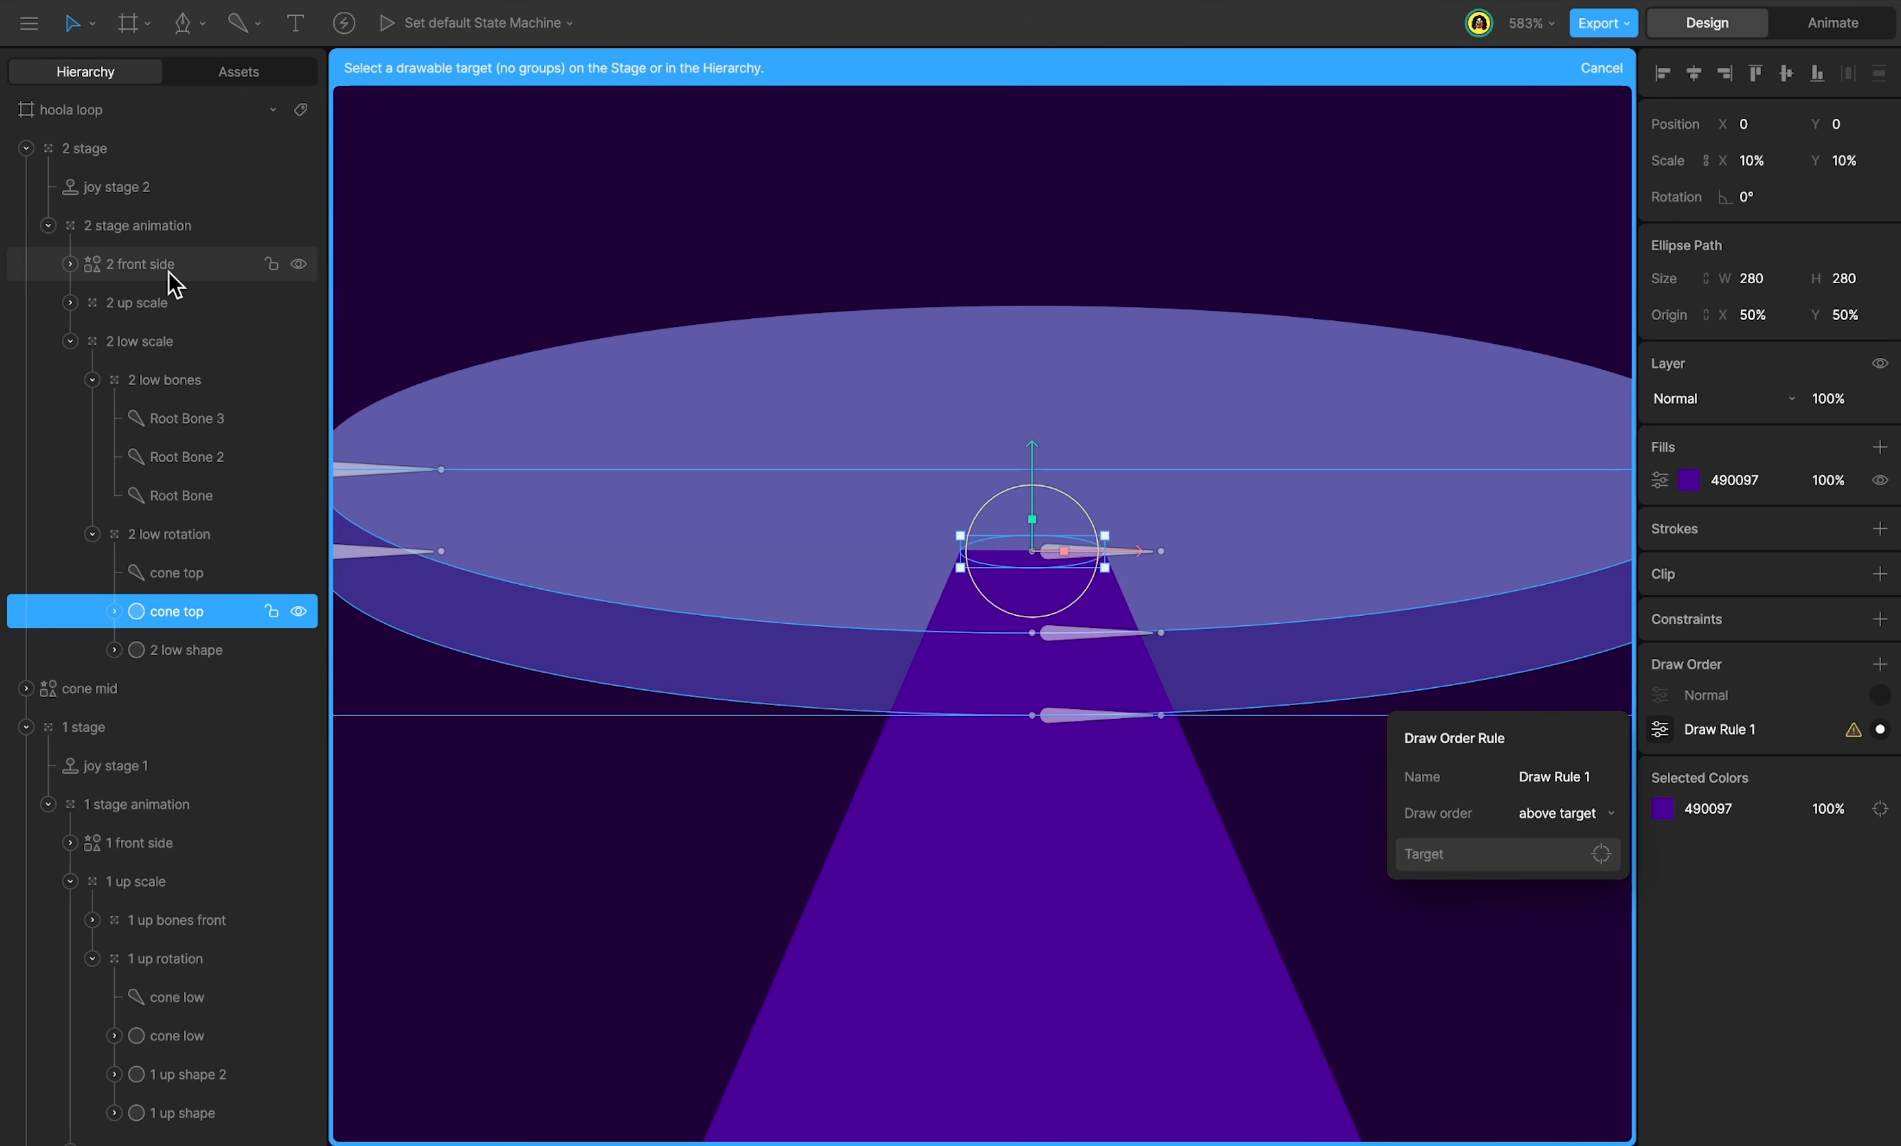
pyautogui.click(174, 284)
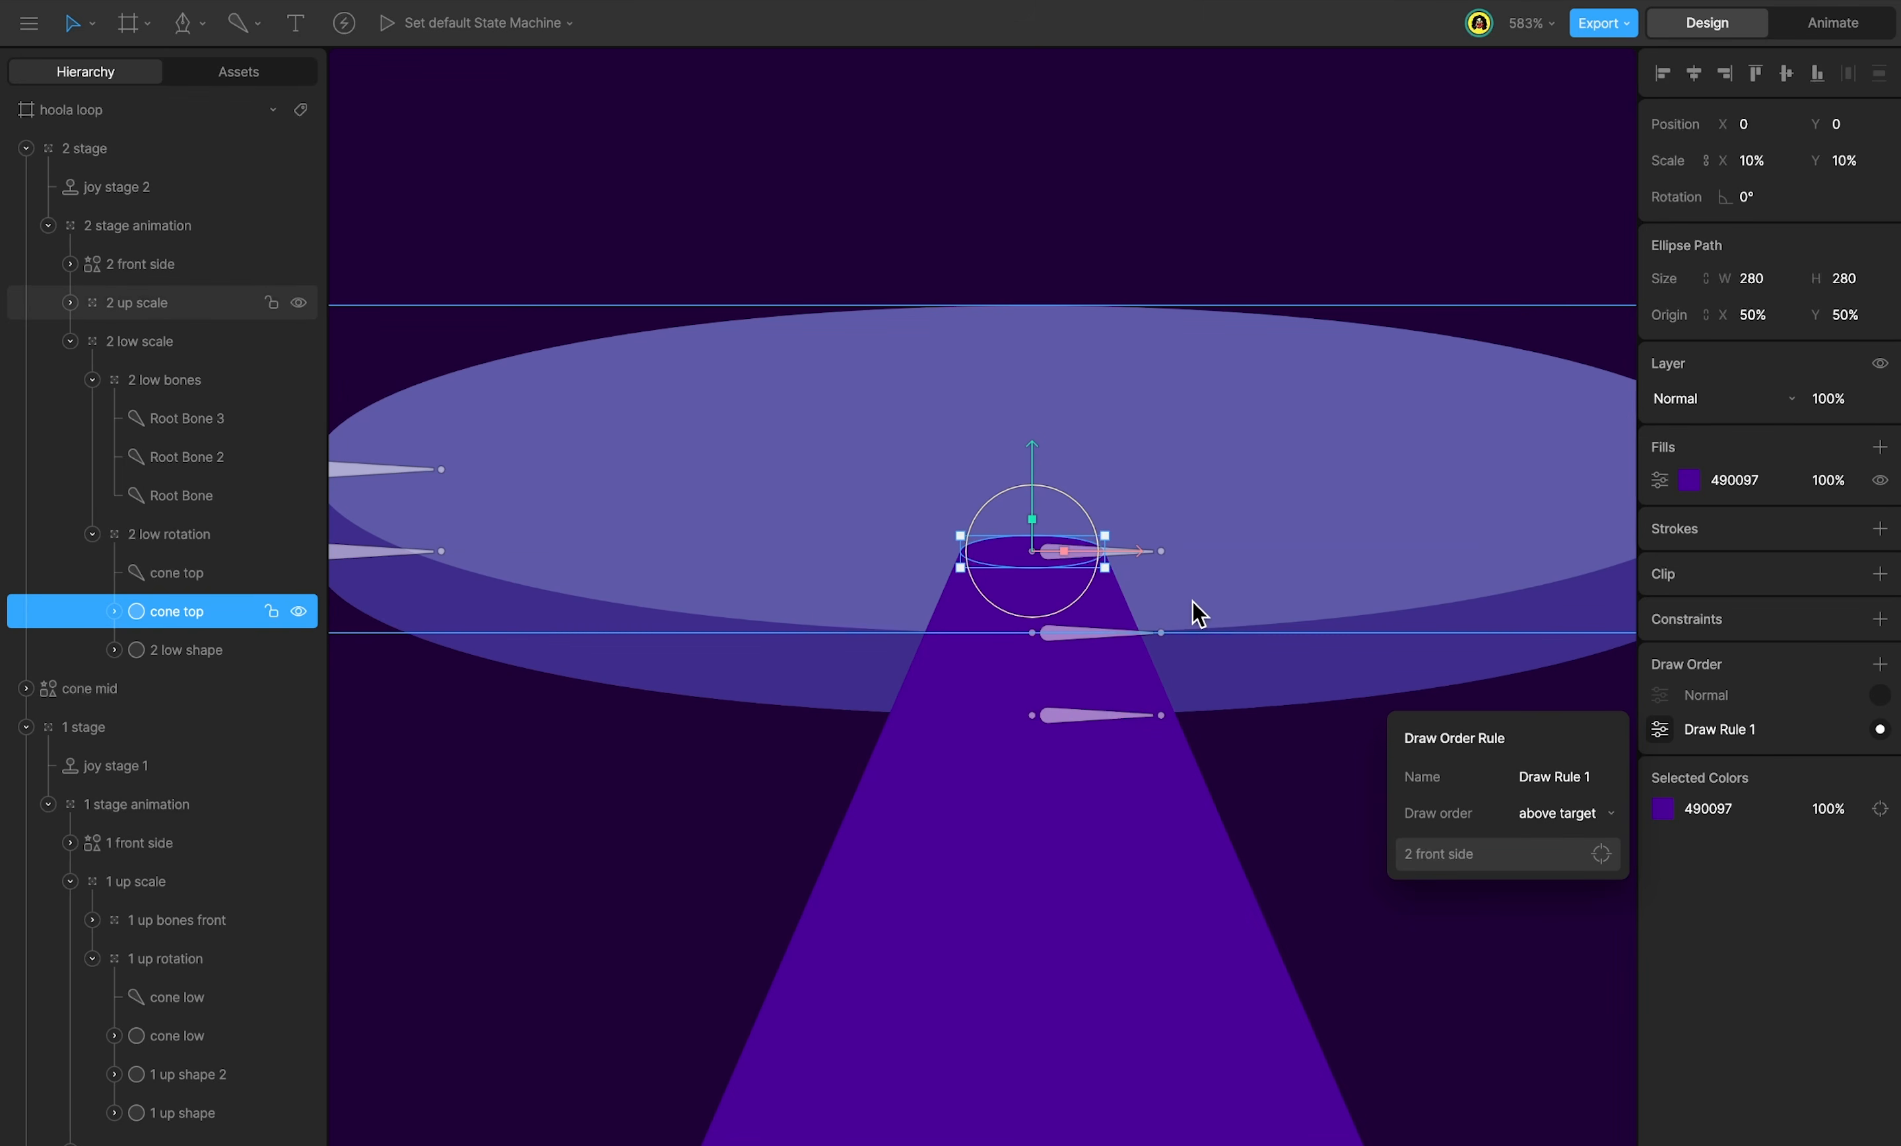
# Key the cone top ellipse's draw order as Normal at frame 0 and Draw Rule 1 at frame 40, and preview the timeline.
pyautogui.press('Tab')
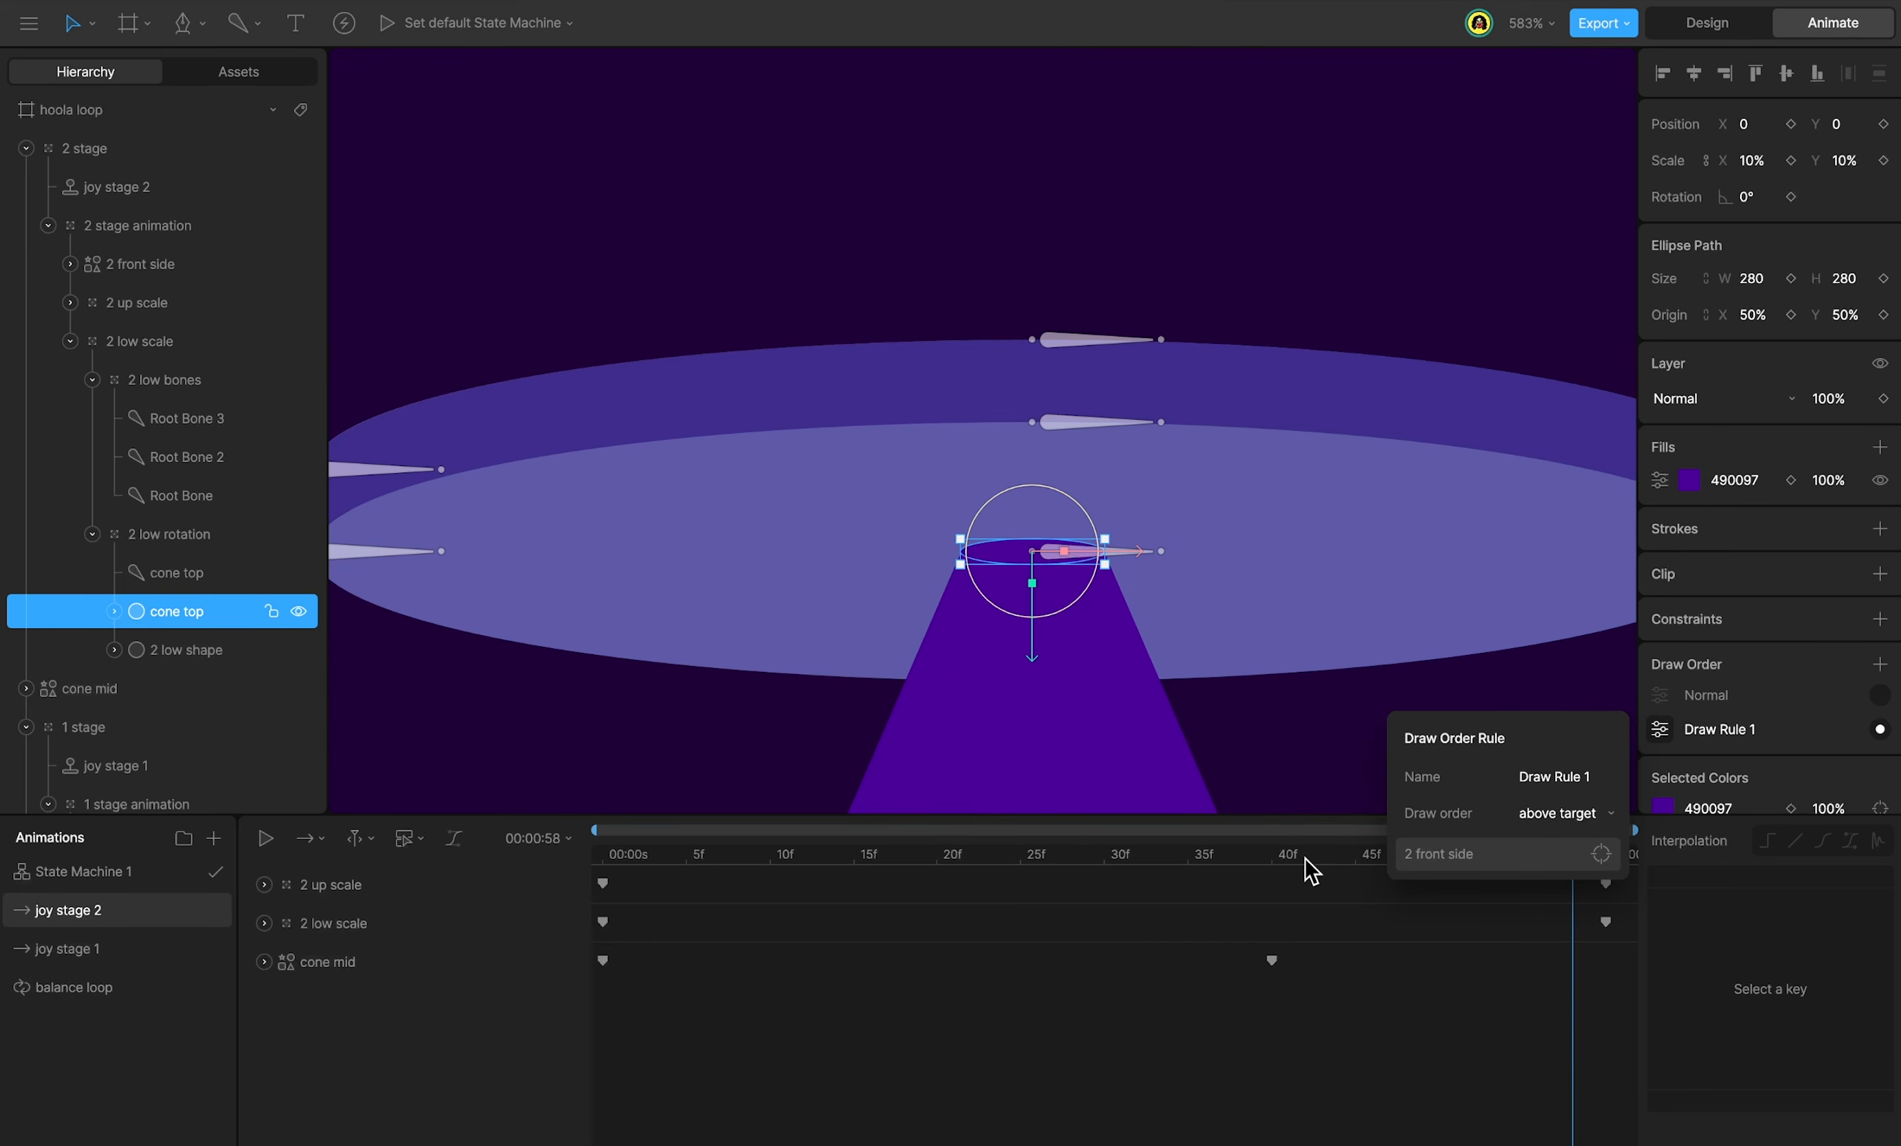
pyautogui.moveTo(1302, 866)
pyautogui.mouseDown()
pyautogui.moveTo(602, 919)
pyautogui.moveTo(1048, 874)
pyautogui.moveTo(1273, 888)
pyautogui.mouseUp()
pyautogui.click(1879, 695)
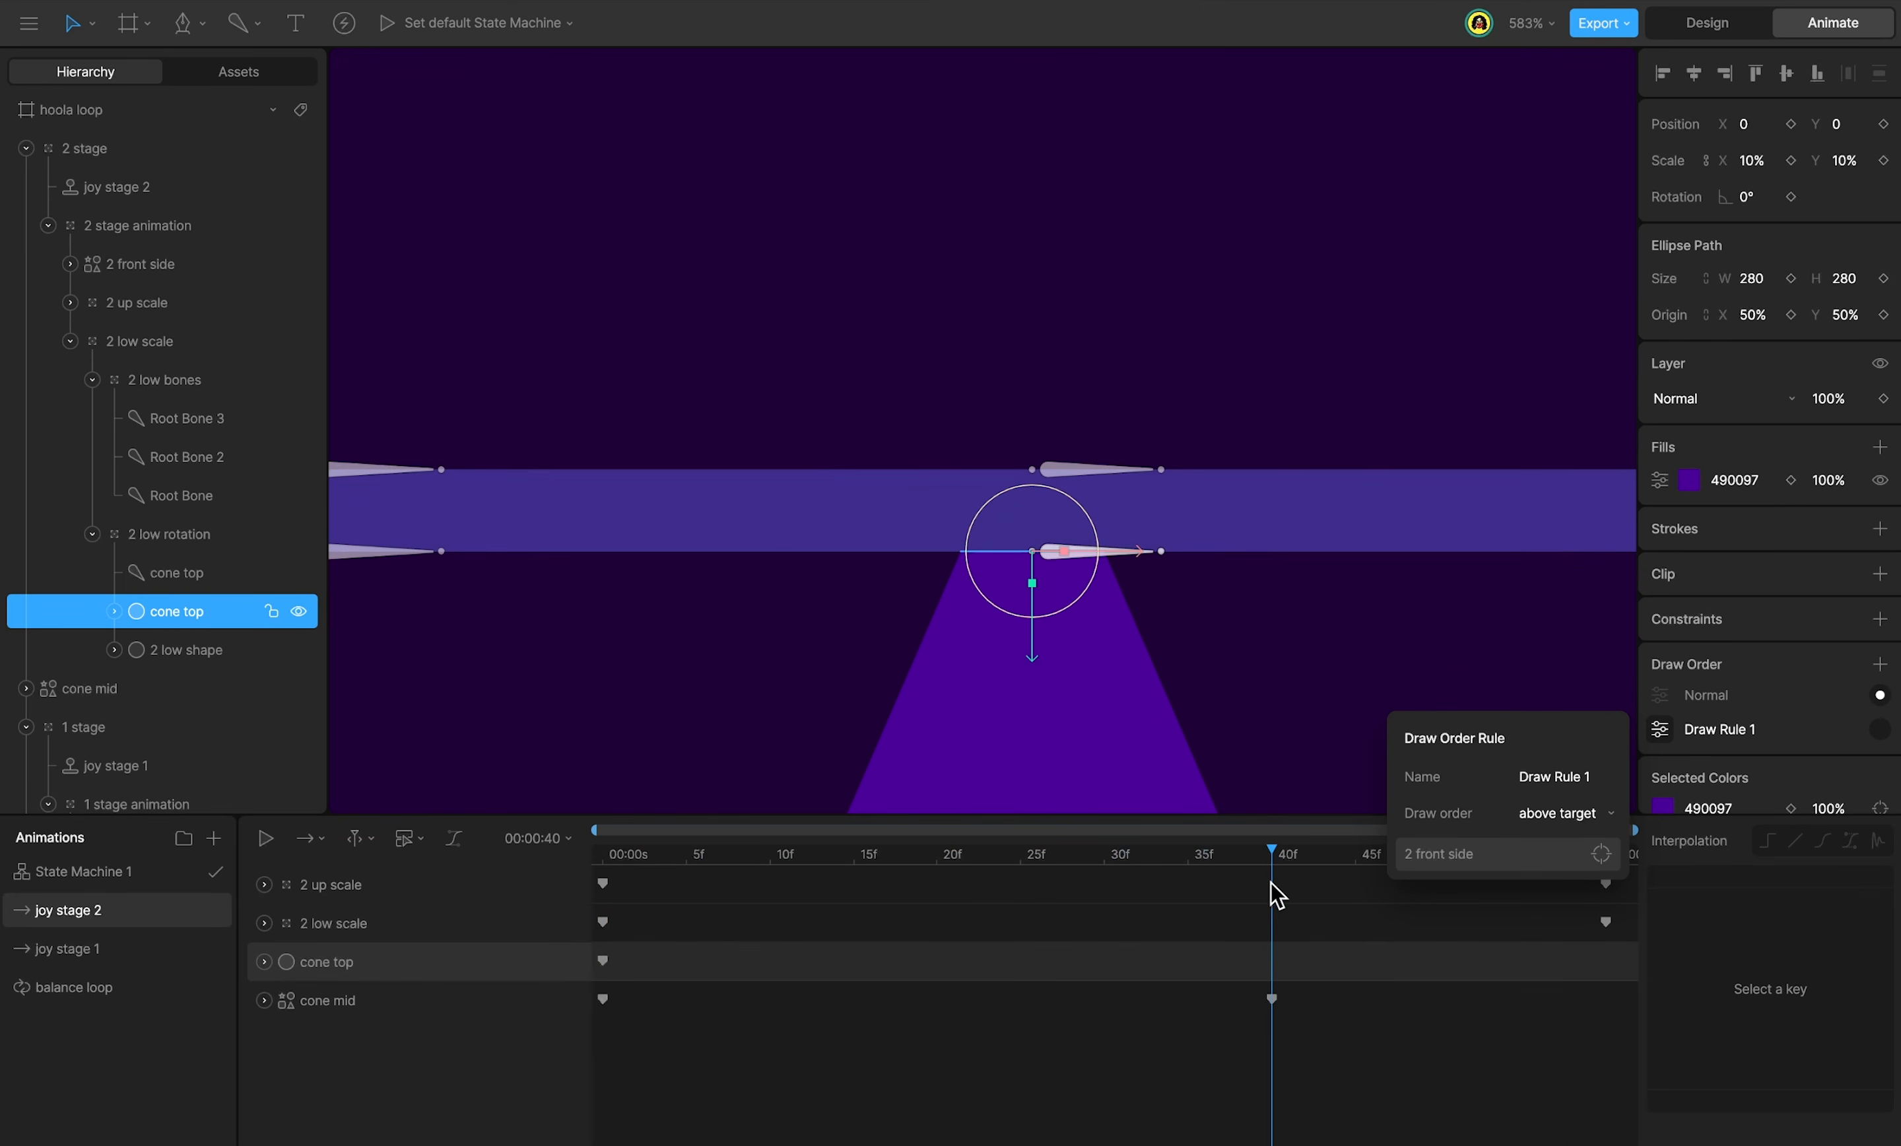
pyautogui.click(1879, 728)
pyautogui.moveTo(1275, 849)
pyautogui.mouseDown()
pyautogui.moveTo(1609, 860)
pyautogui.moveTo(614, 864)
pyautogui.moveTo(1006, 1032)
pyautogui.moveTo(1155, 985)
pyautogui.mouseUp()
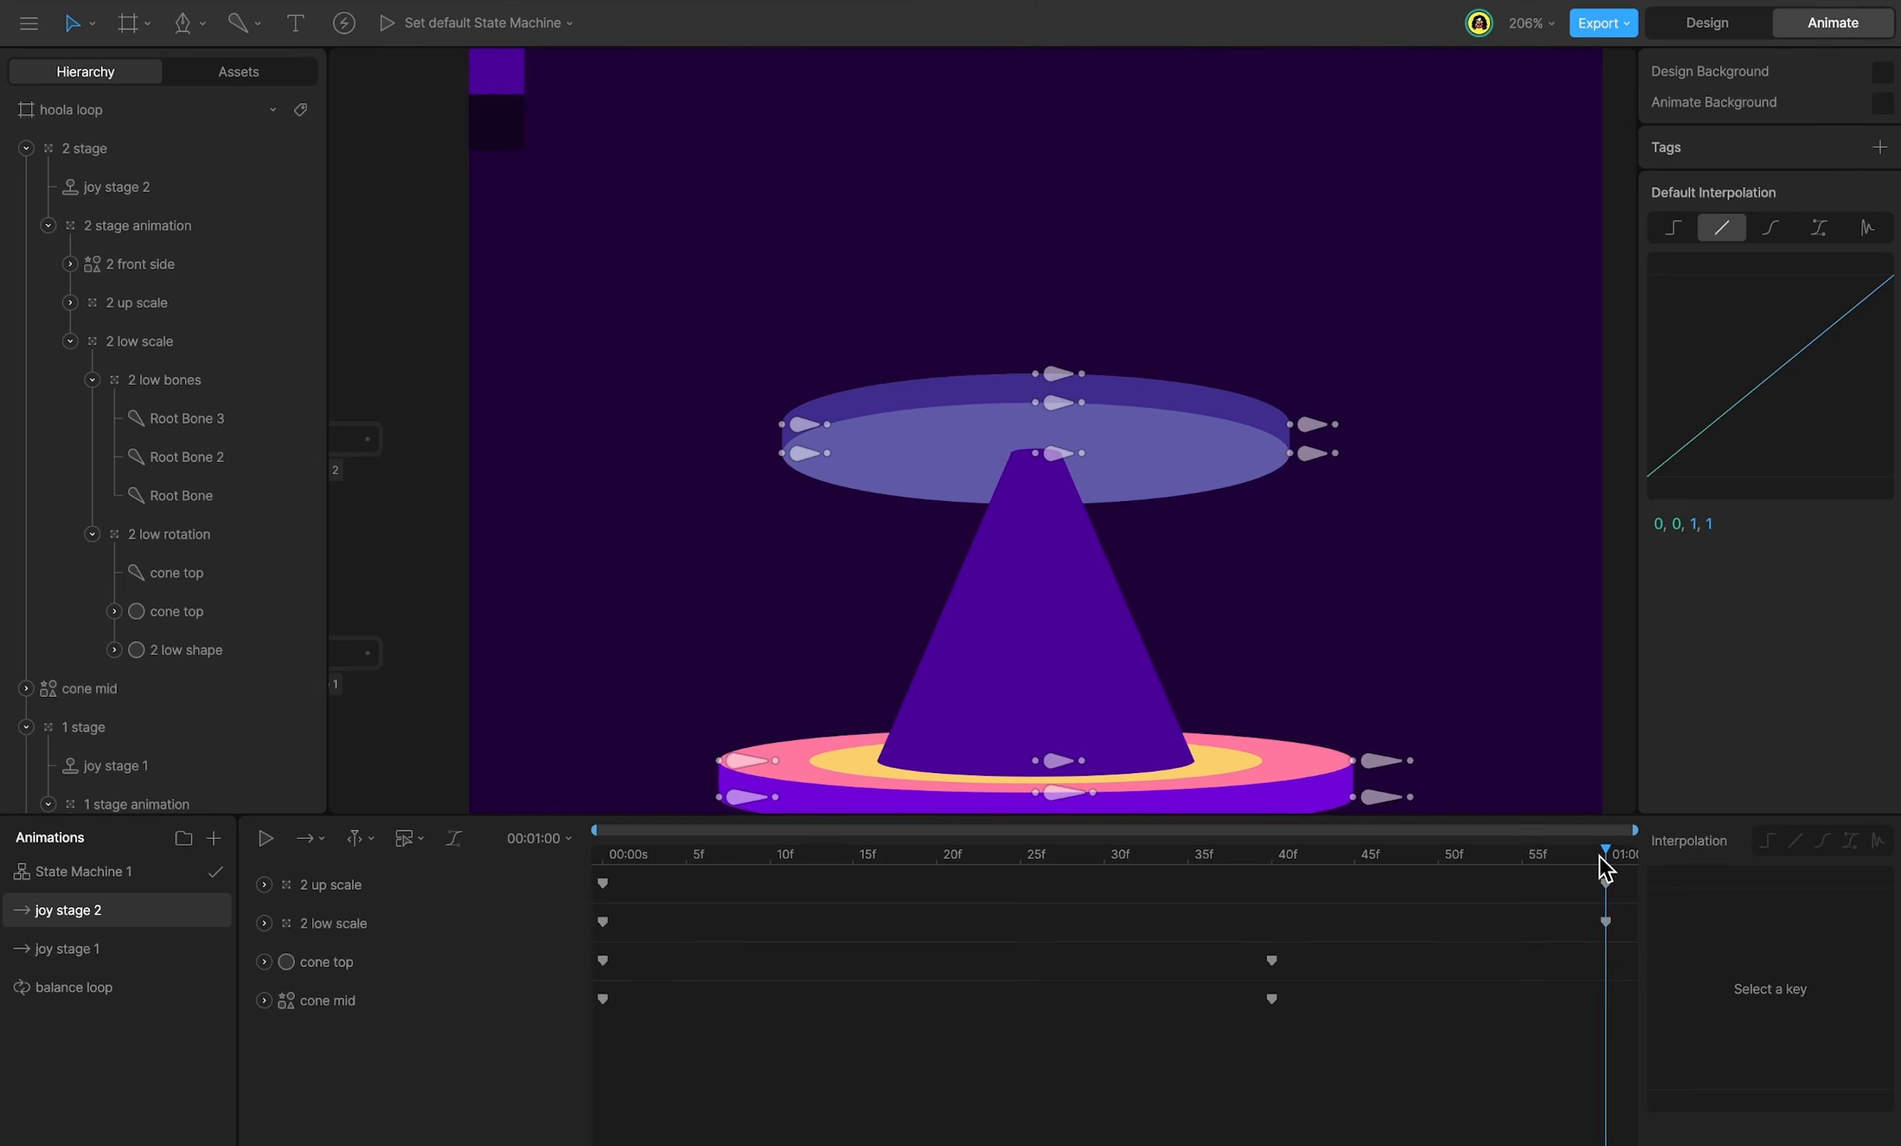
pyautogui.moveTo(1602, 868); pyautogui.dragTo(558, 921)
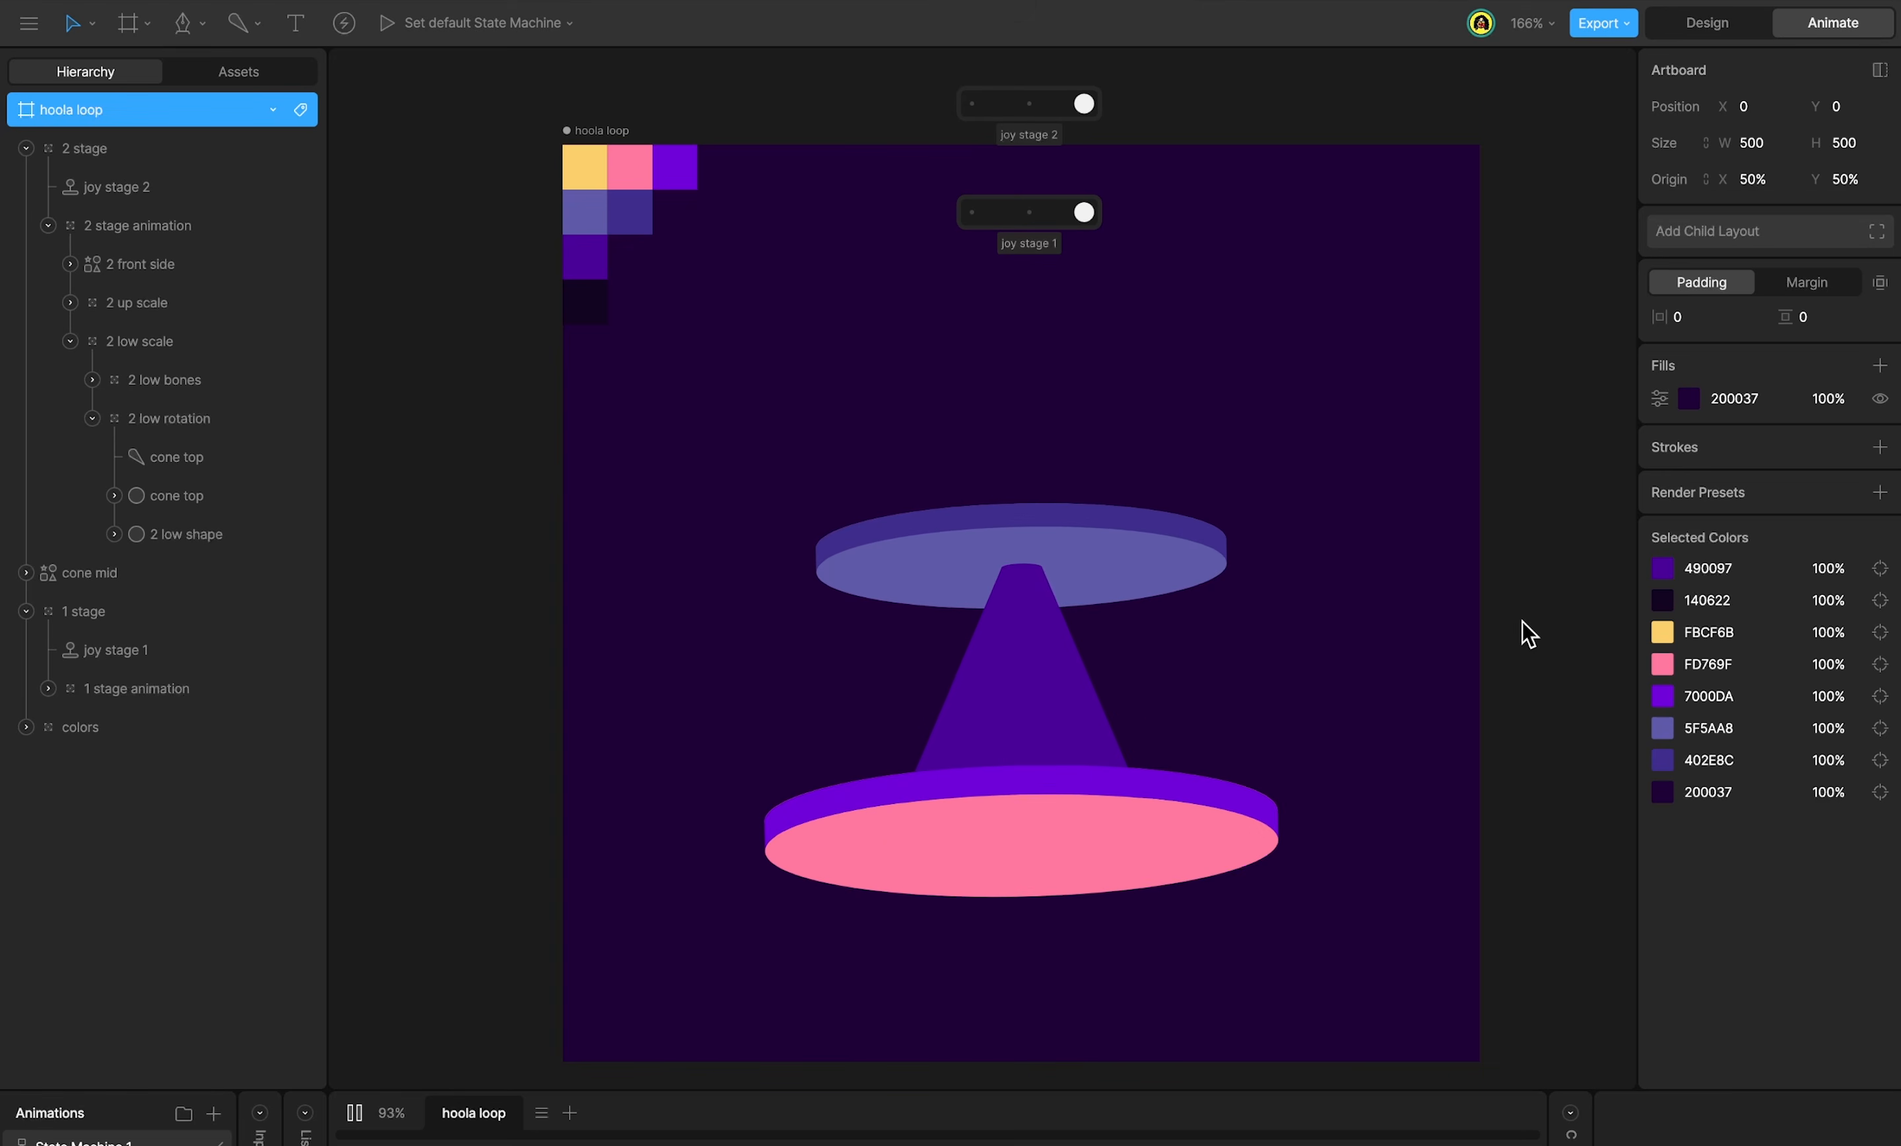
# Try moving the 2 stage group vertically to Y -102 and Y 42 to test the cone.
pyautogui.moveTo(1022, 453); pyautogui.dragTo(1022, 312)
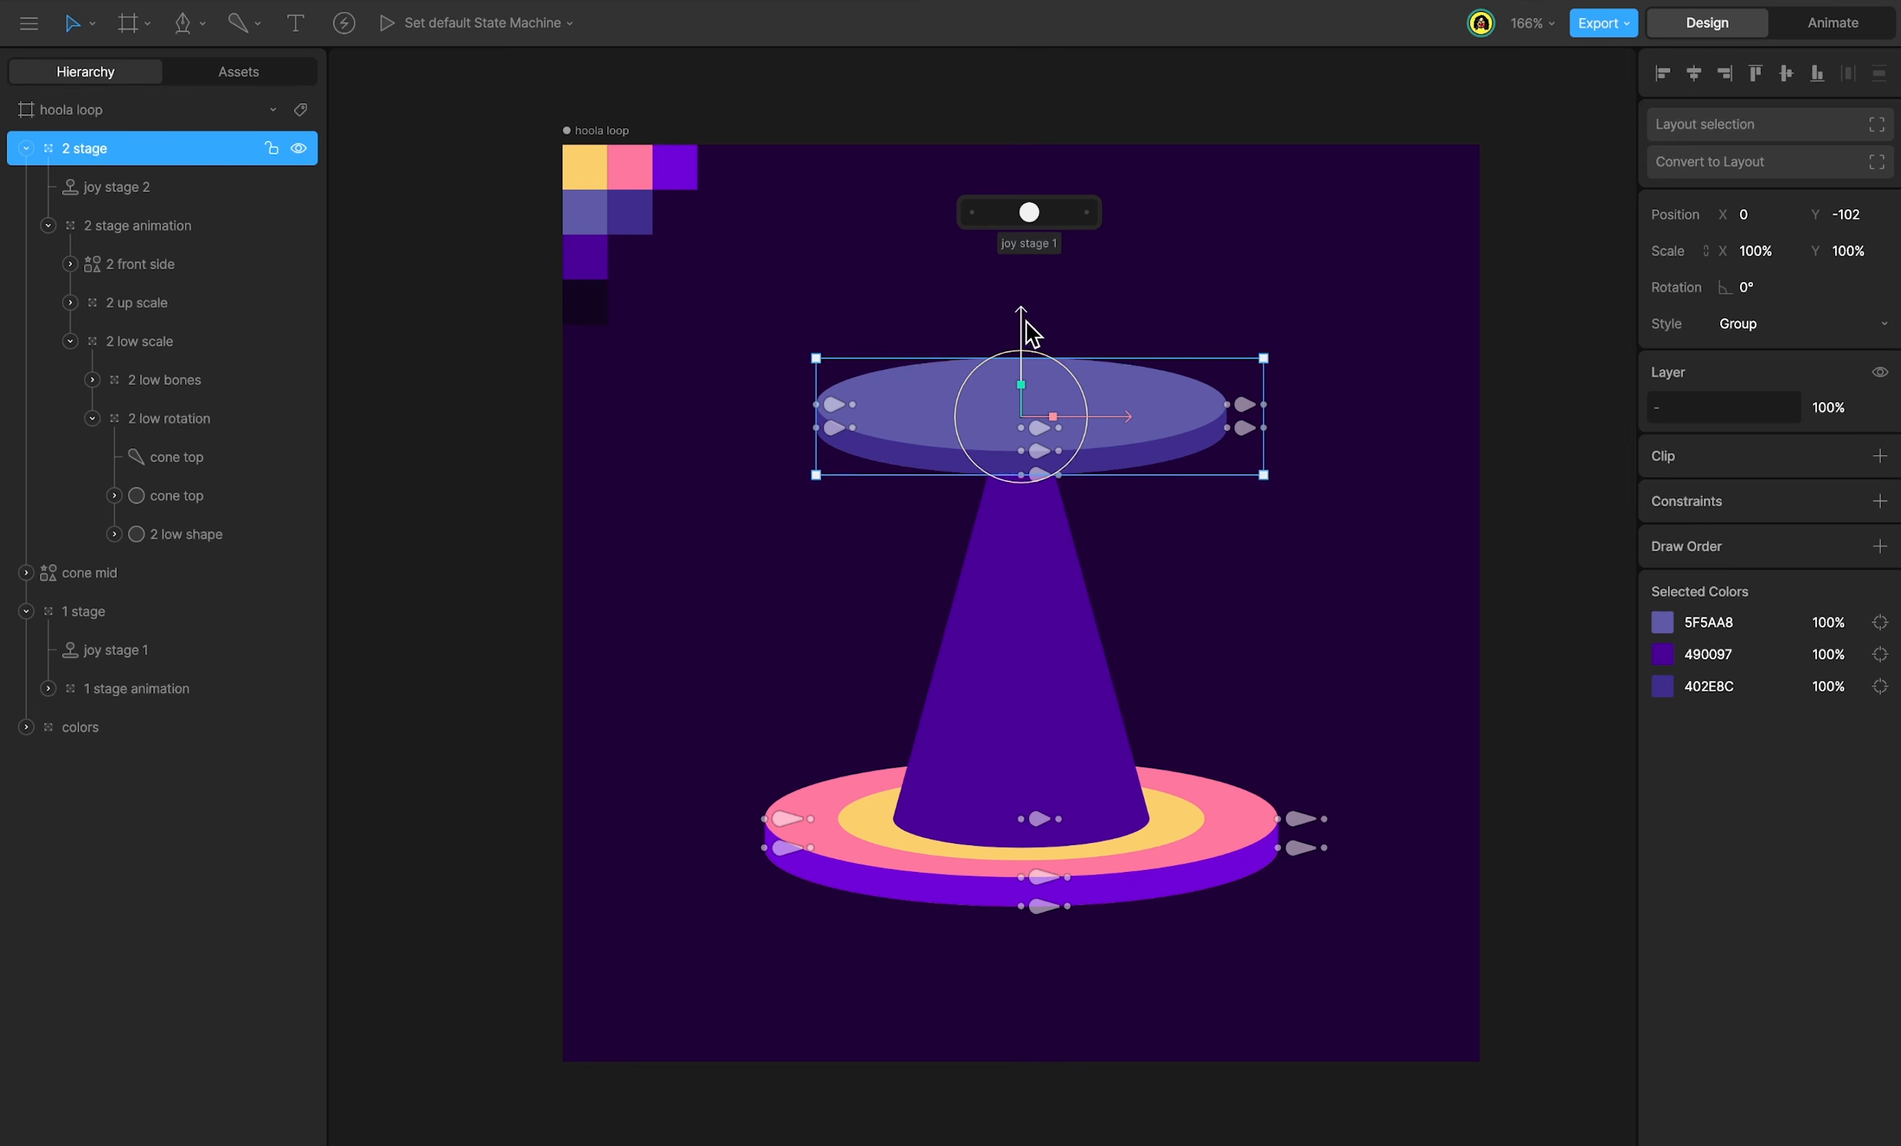
pyautogui.moveTo(1030, 318); pyautogui.dragTo(1029, 586)
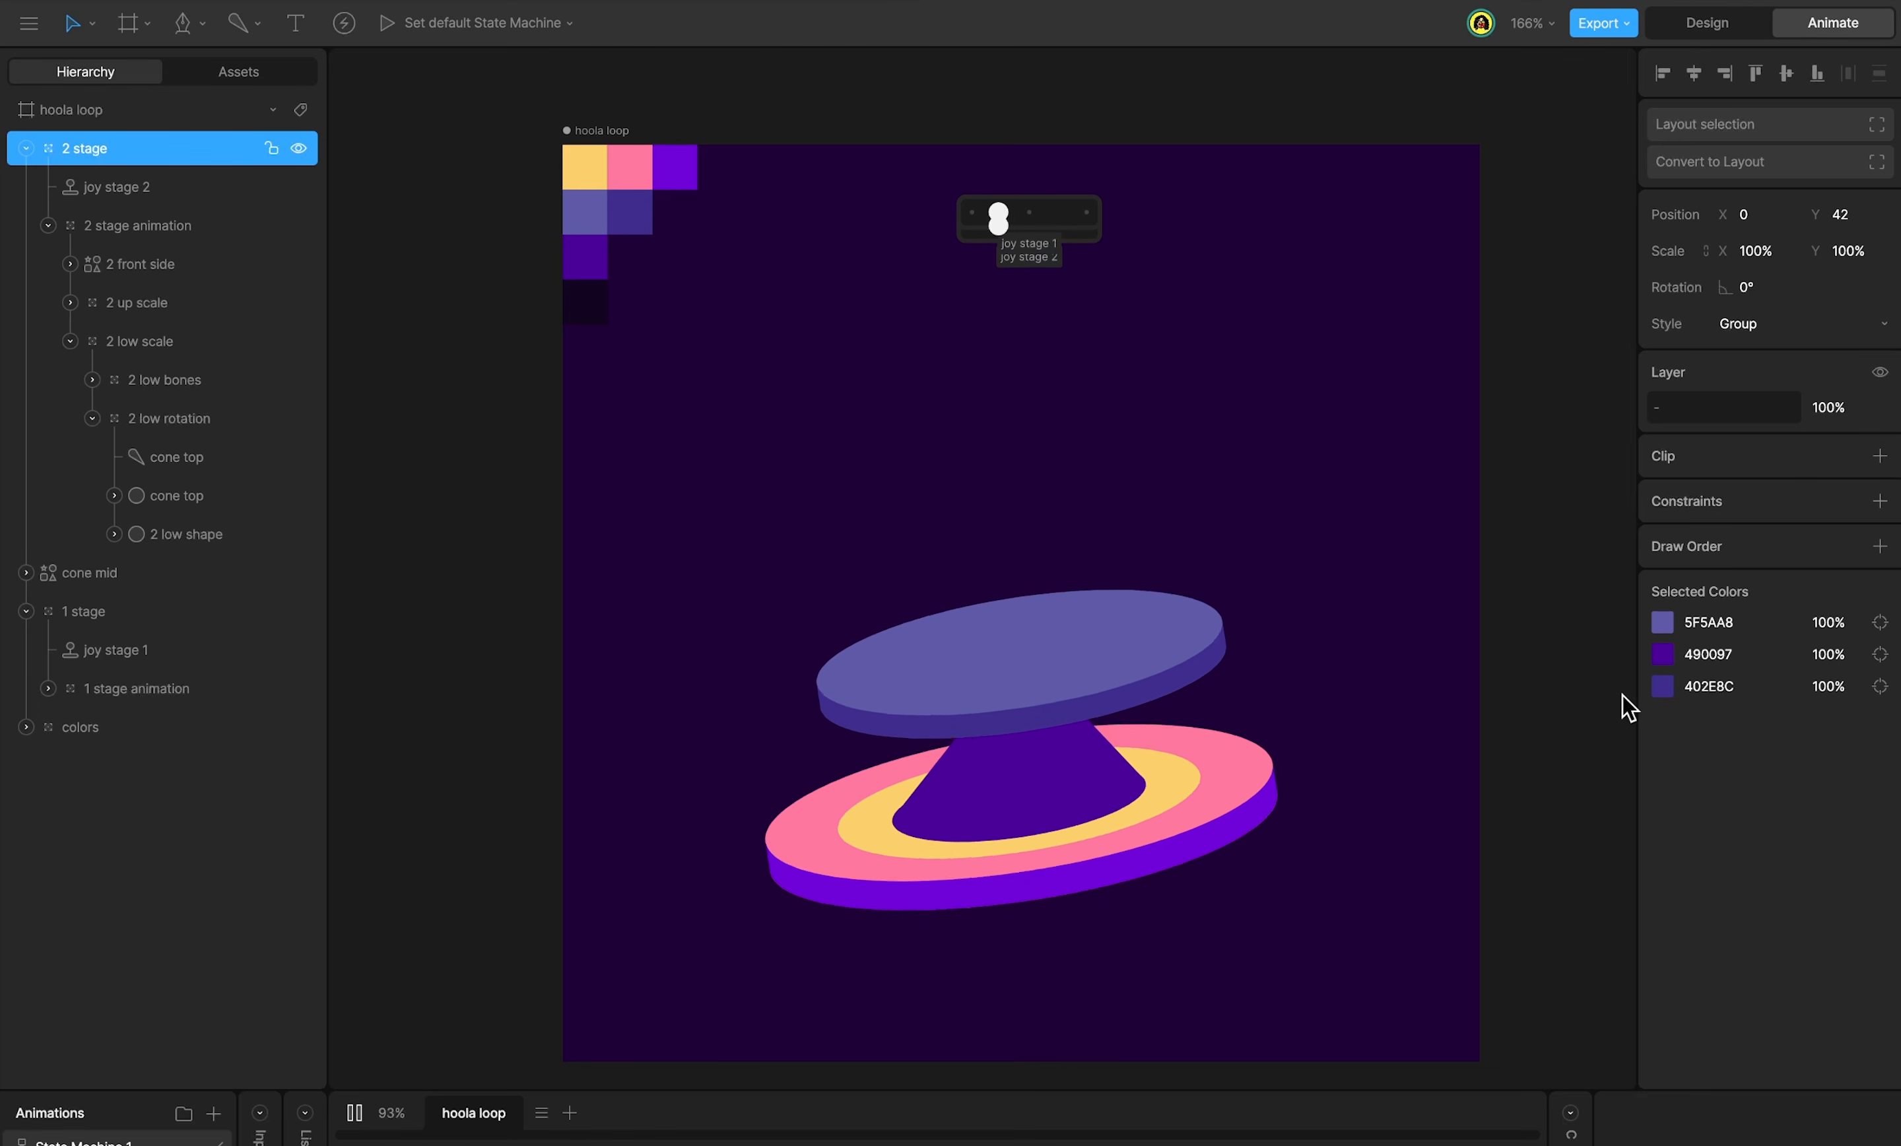
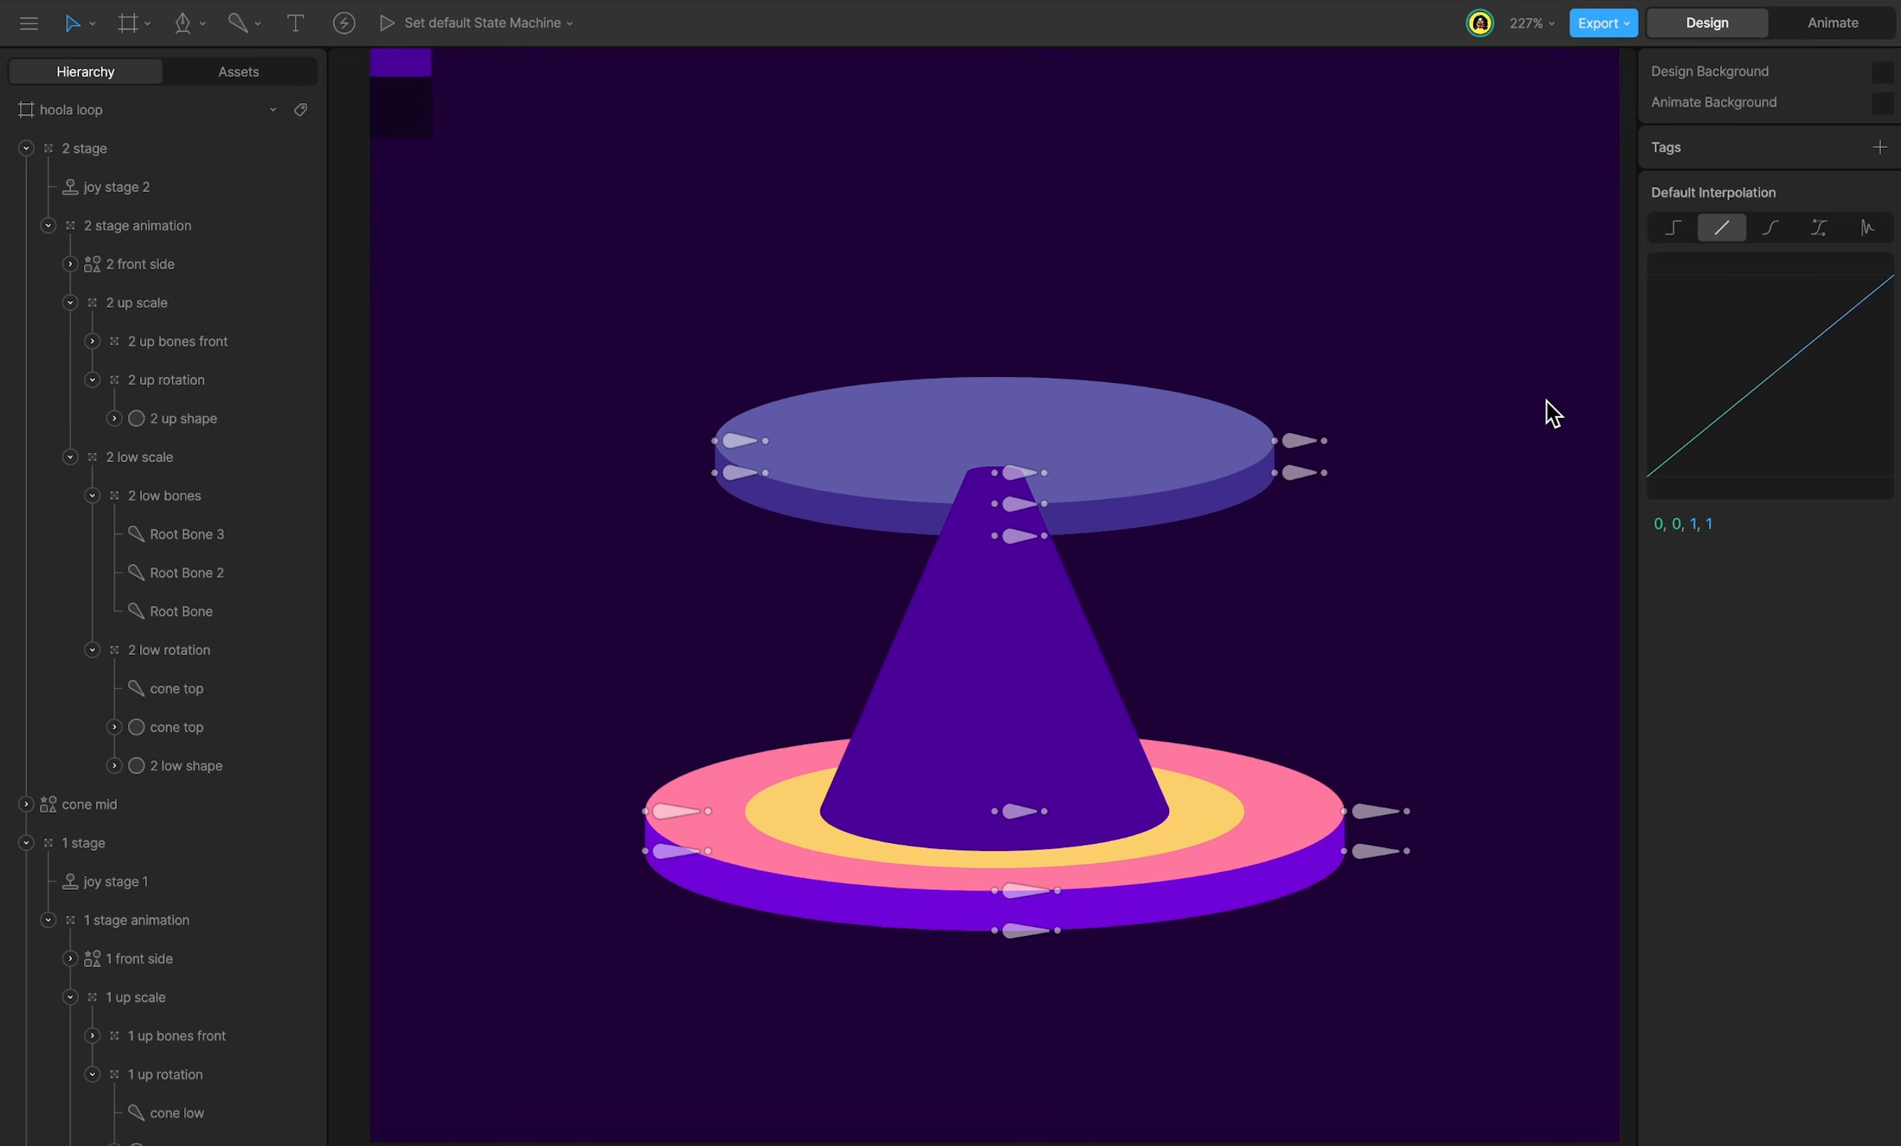
# Set the design-mode draw order of both the cone mid shape and the cone top ellipse to Normal.
pyautogui.click(1050, 643)
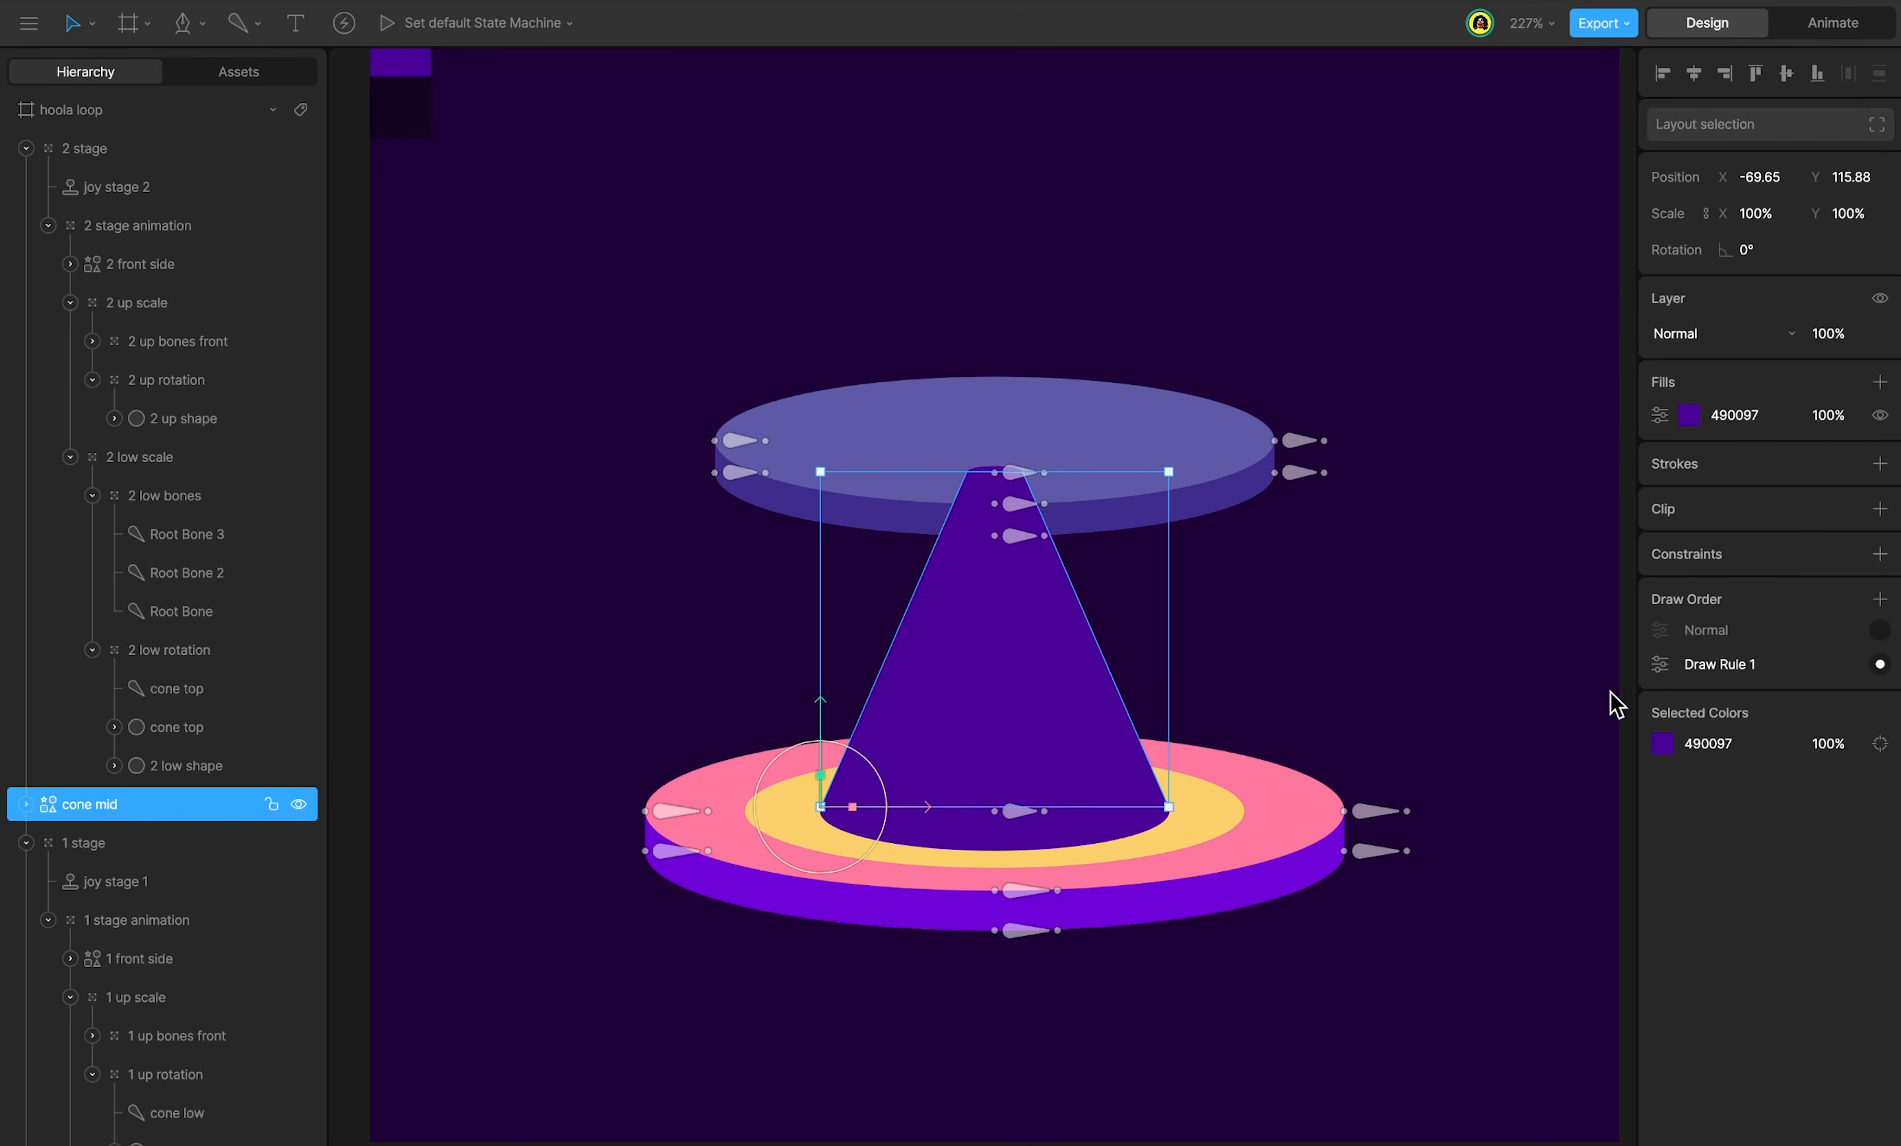
pyautogui.click(1880, 629)
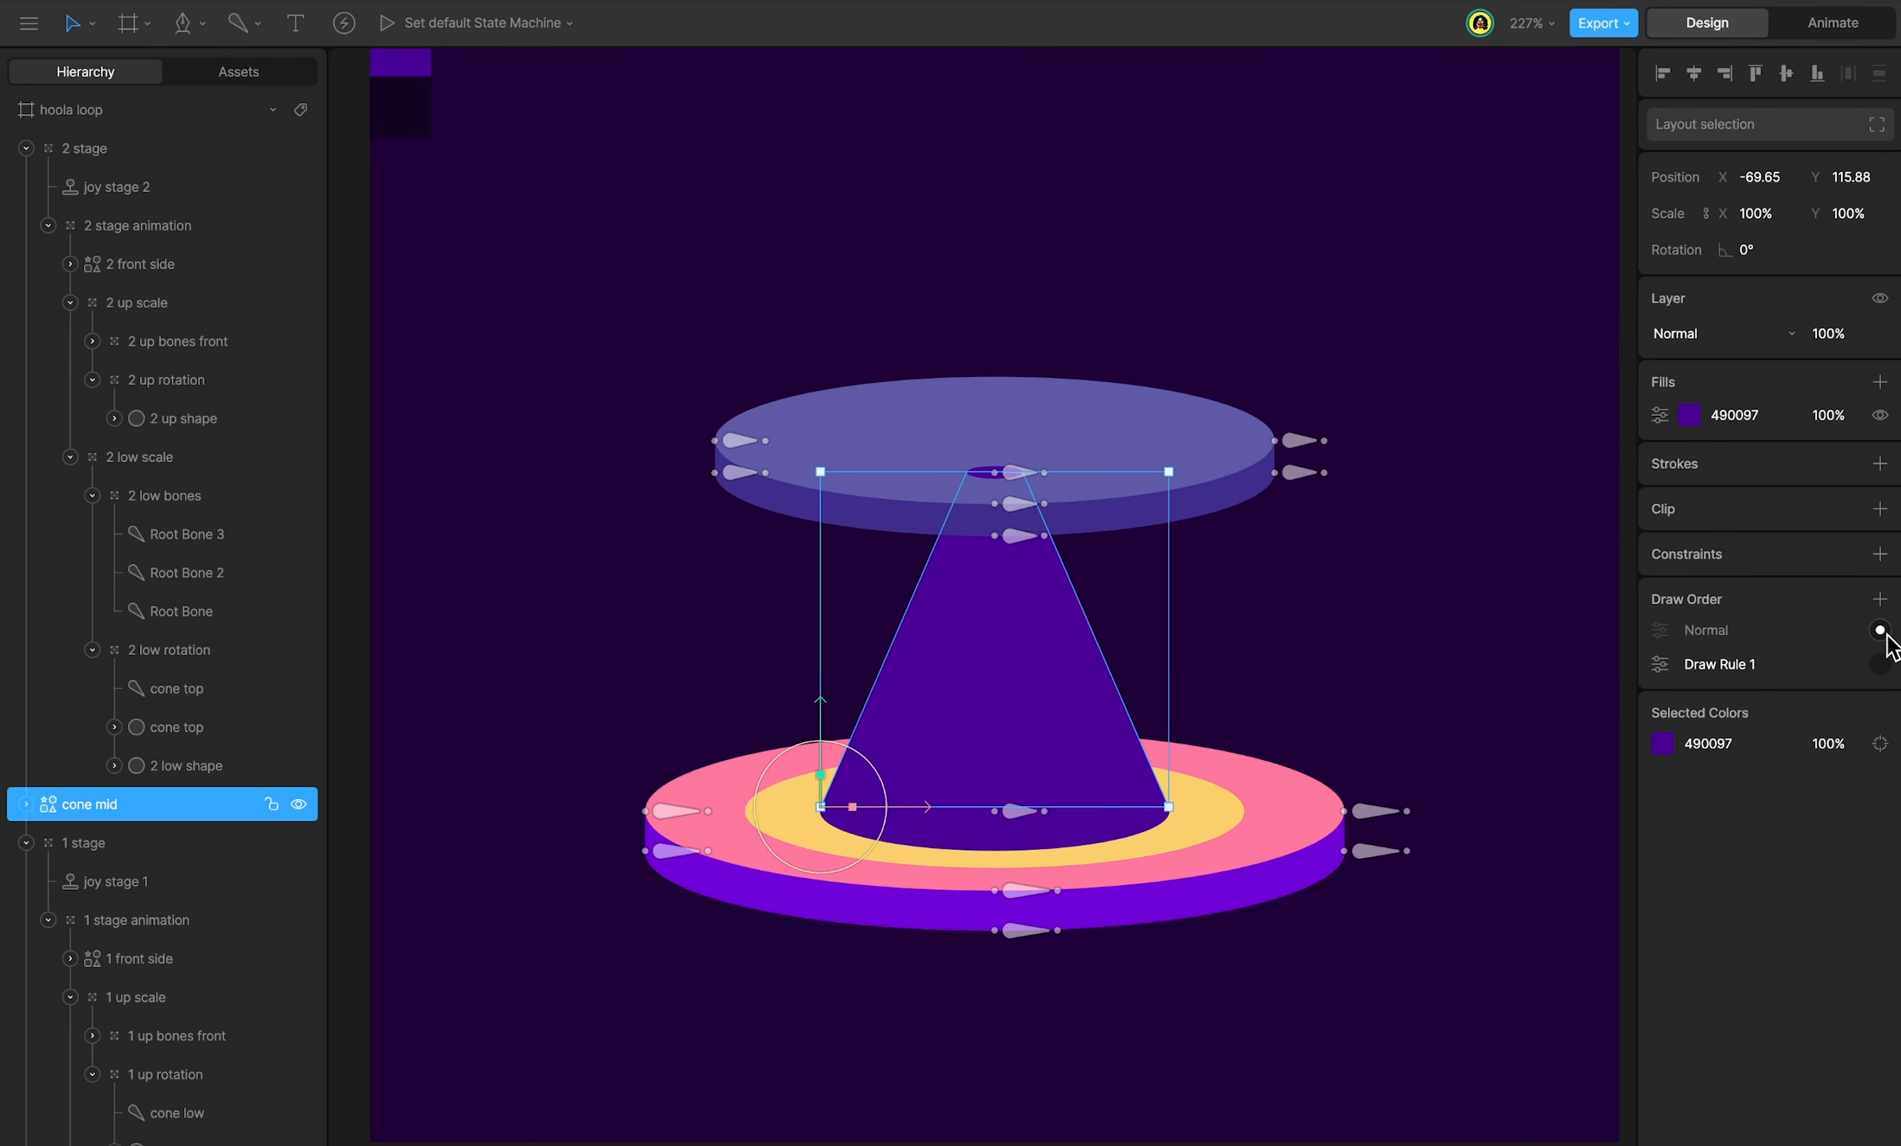
pyautogui.scroll(5, 989, 474)
pyautogui.click(1002, 465)
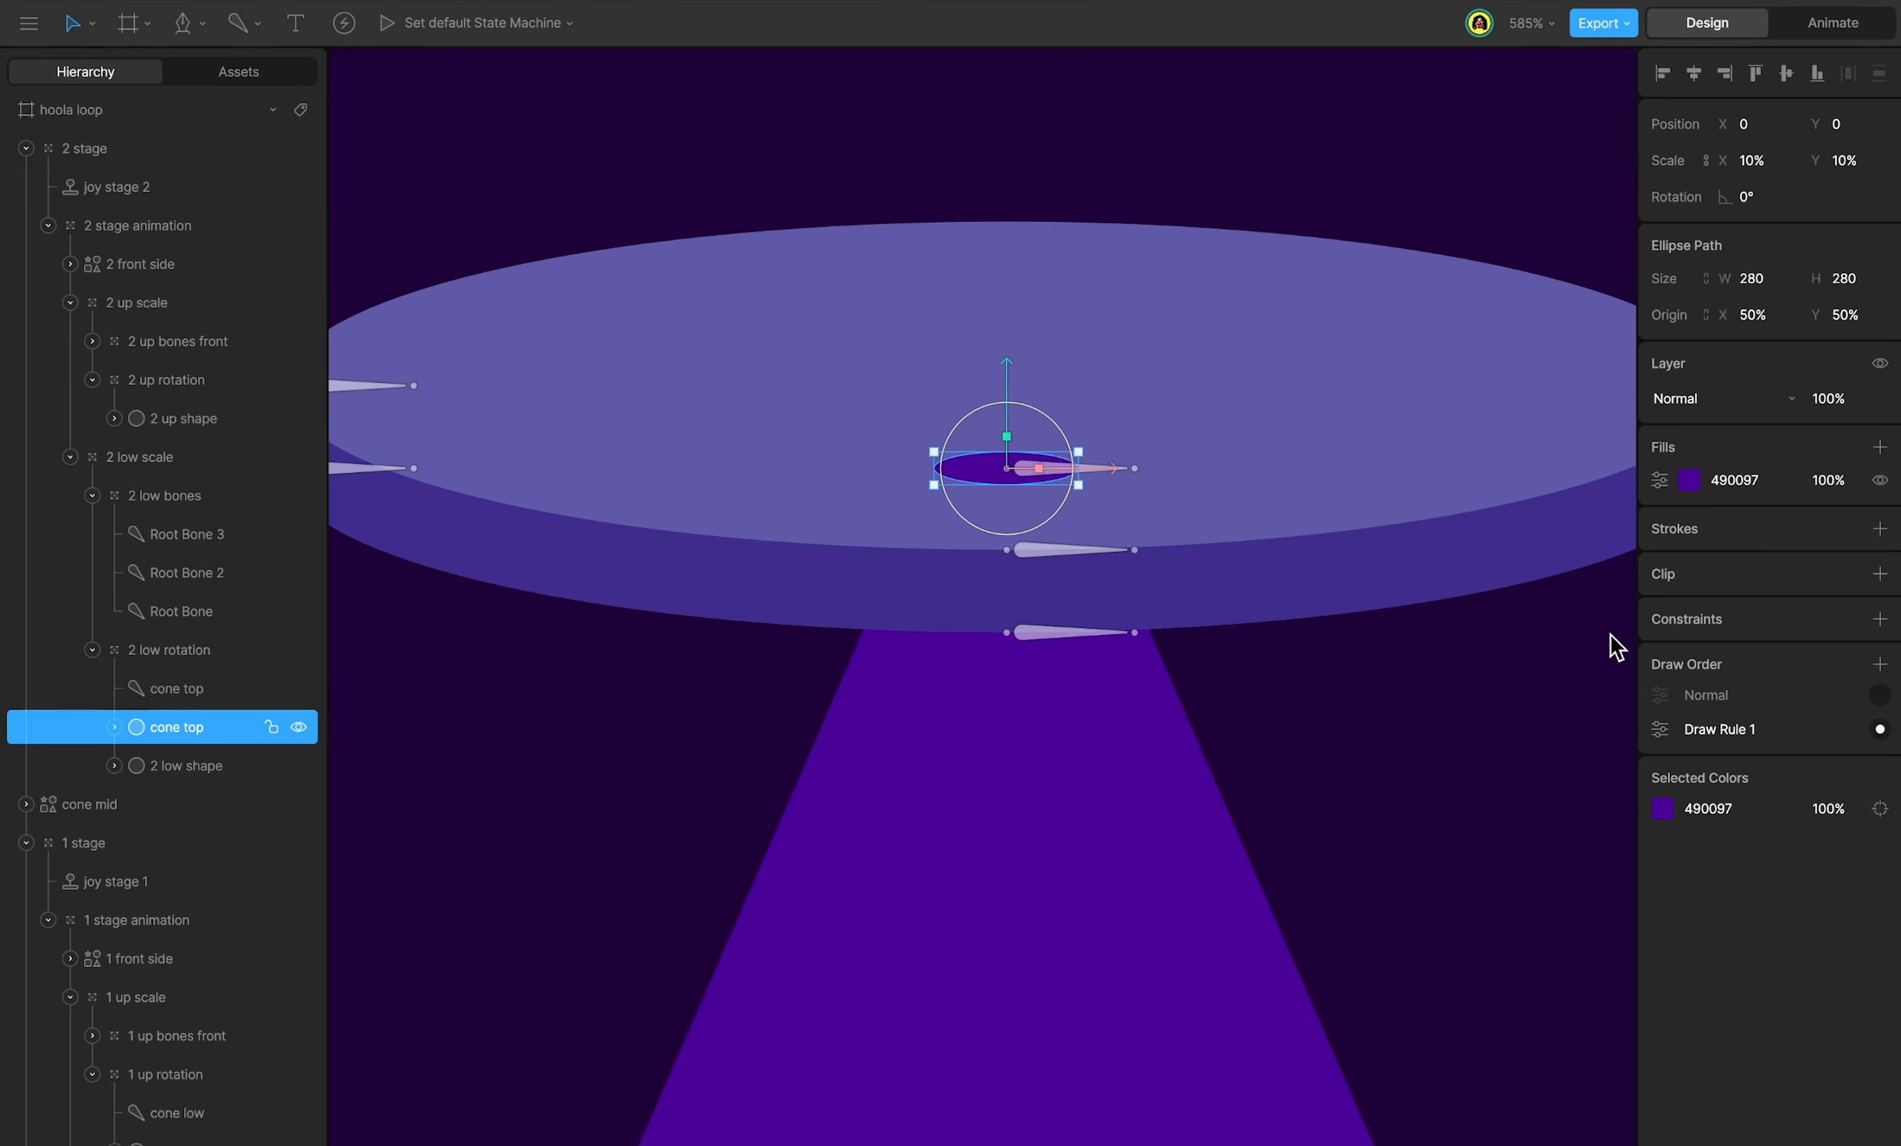
pyautogui.click(1880, 695)
# Duplicate the upper stage's 2 up shape as "ball path" and scale the copy to 70%.
pyautogui.scroll(-5, 1100, 513)
pyautogui.click(1101, 513)
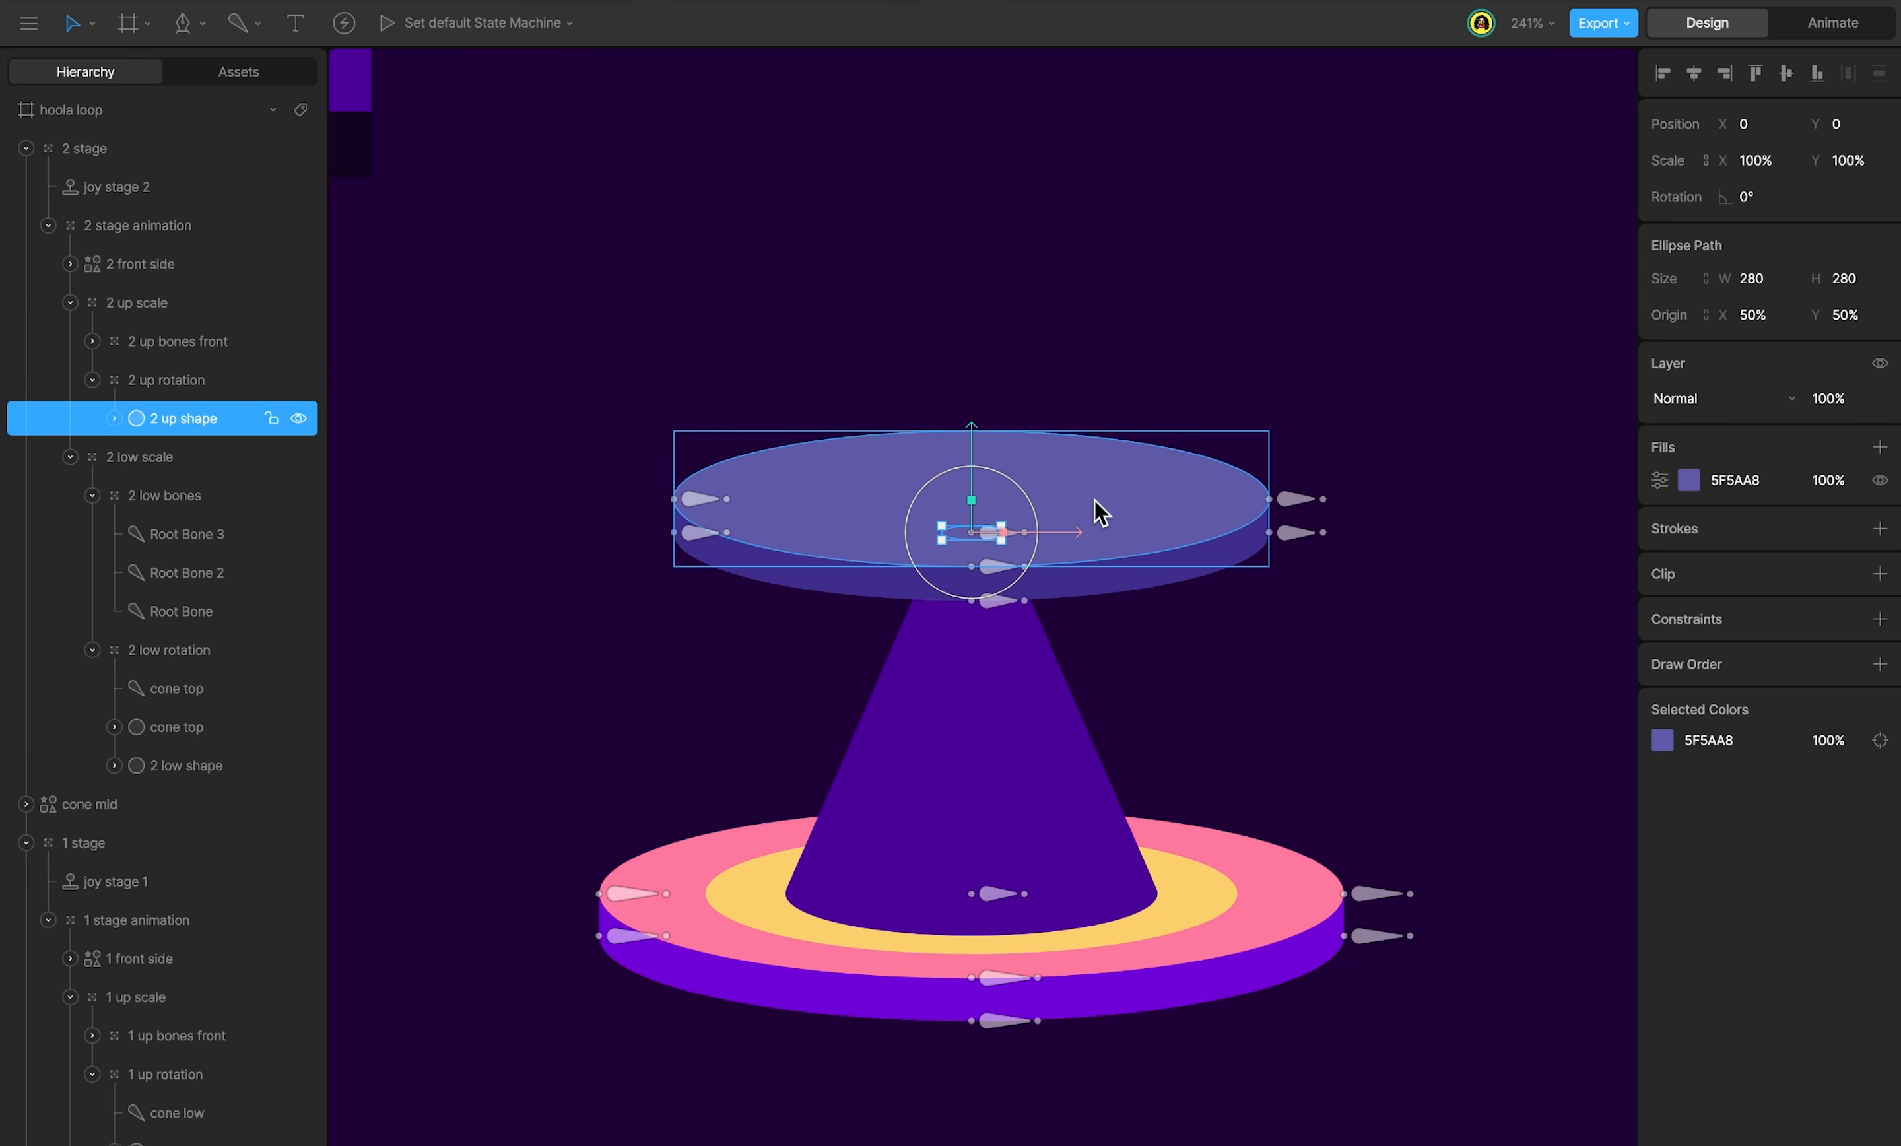
pyautogui.hotkey('ctrl', 'd')
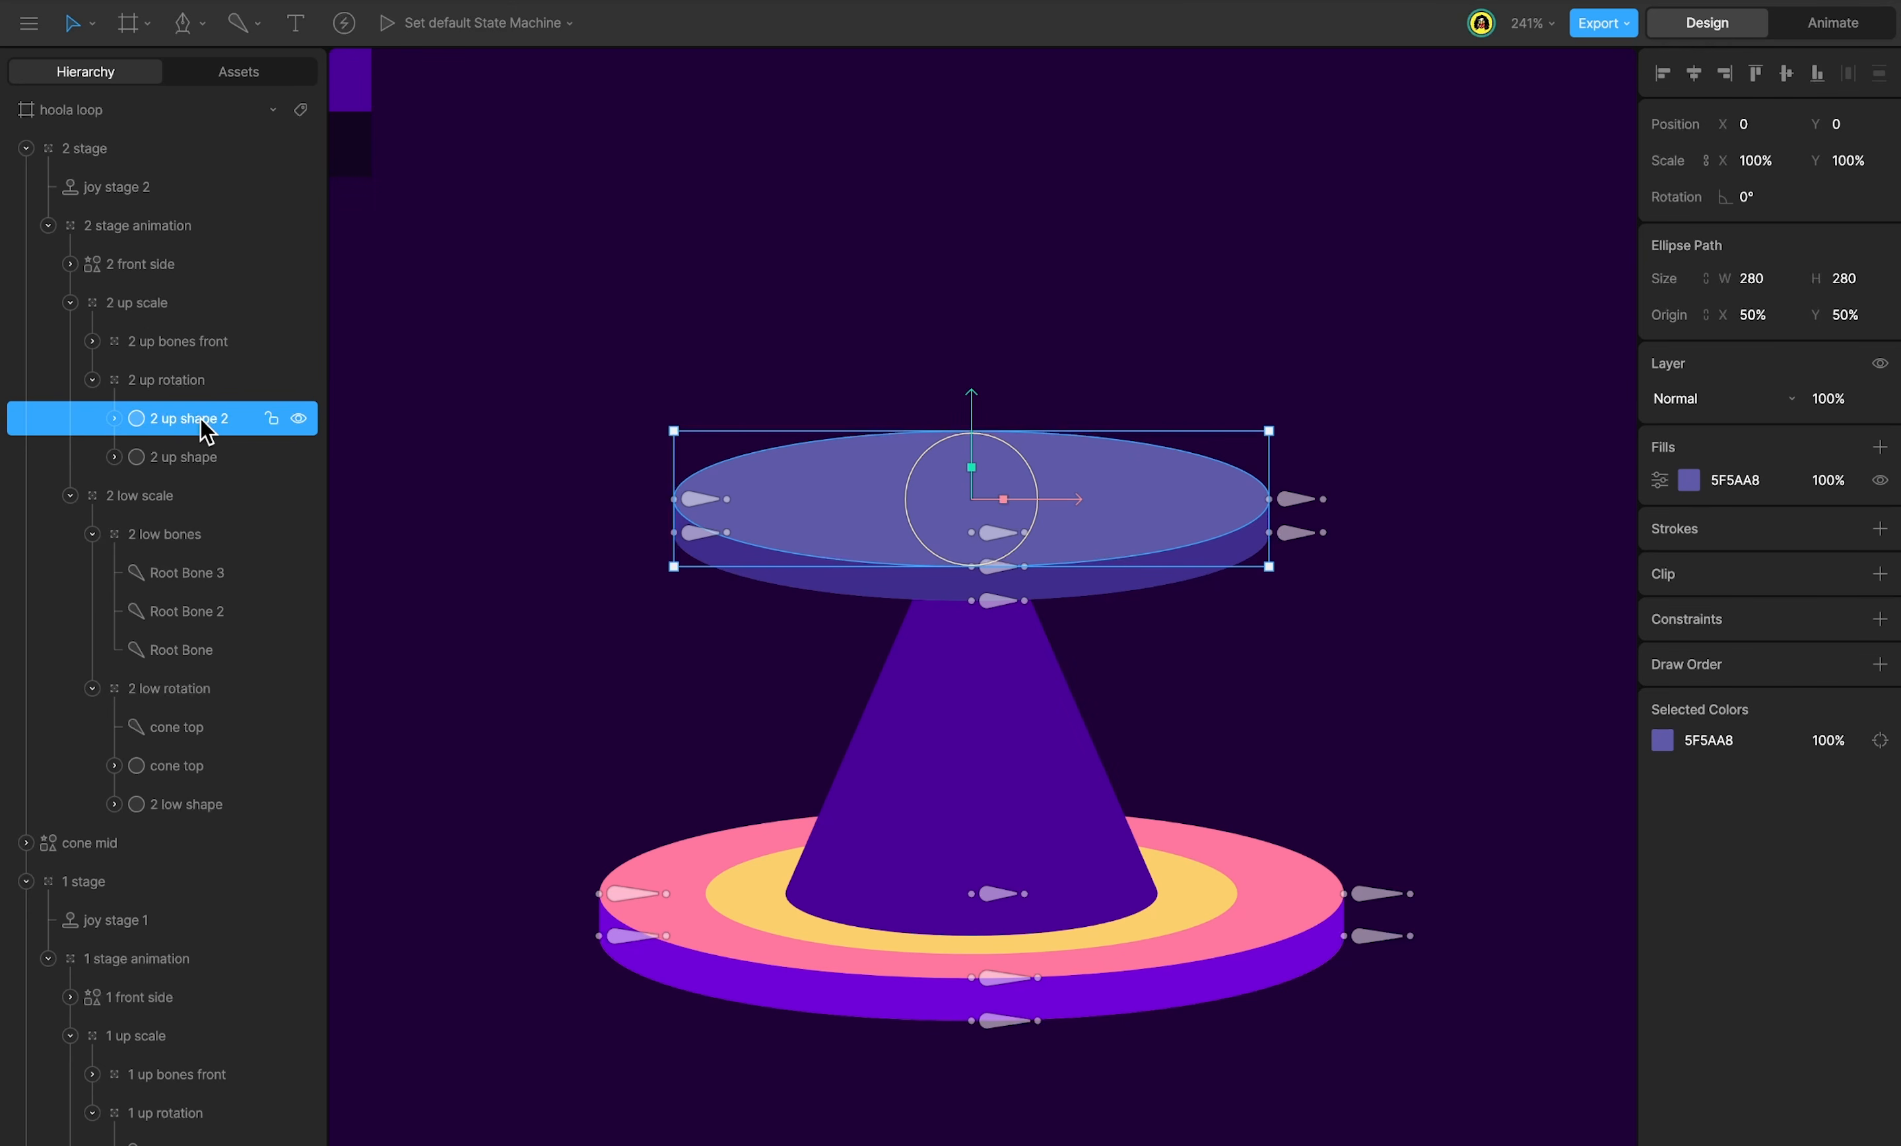
pyautogui.write('ball path')
pyautogui.press('Return')
pyautogui.moveTo(1762, 154); pyautogui.dragTo(1760, 164)
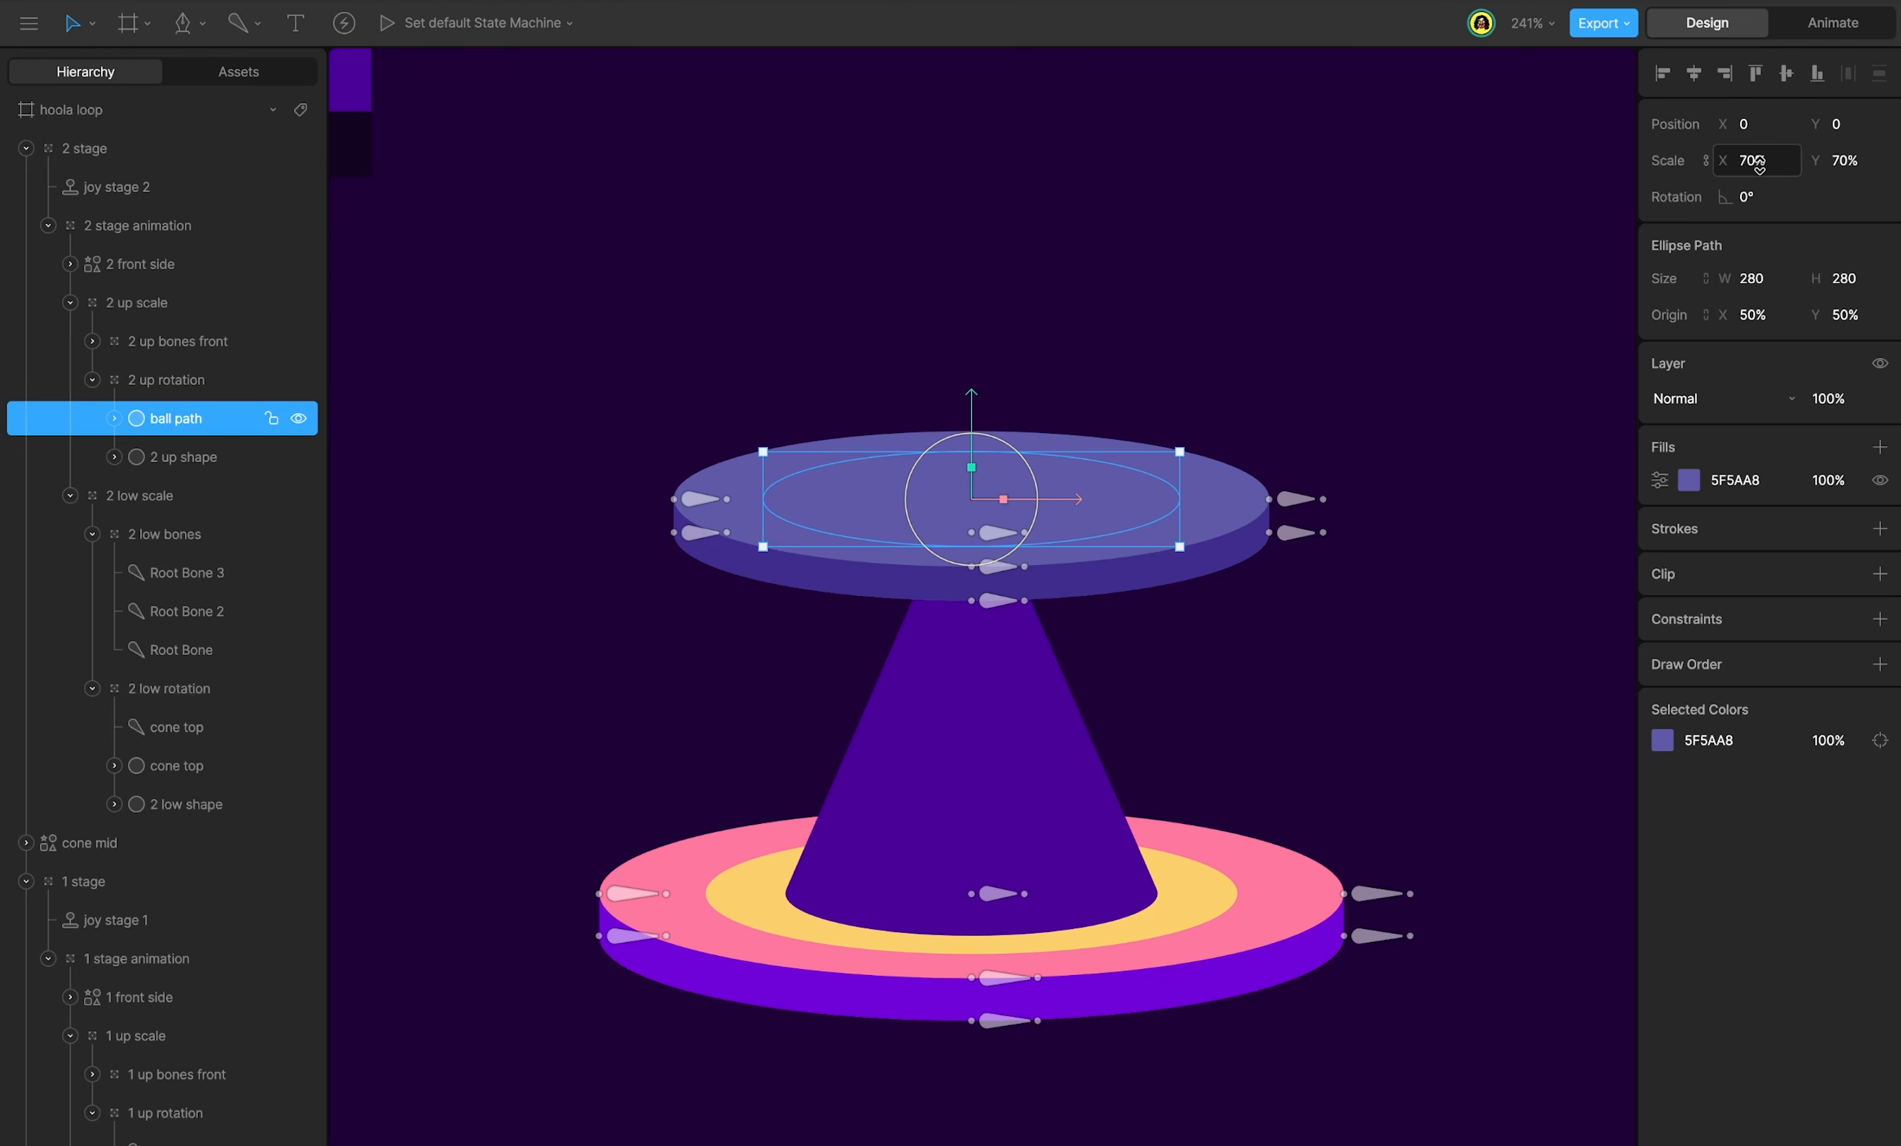
# Replace the ball path's fill with a white FFFFFF stroke of width 1 and turn off Apply transform.
pyautogui.click(1880, 528)
pyautogui.click(1882, 481)
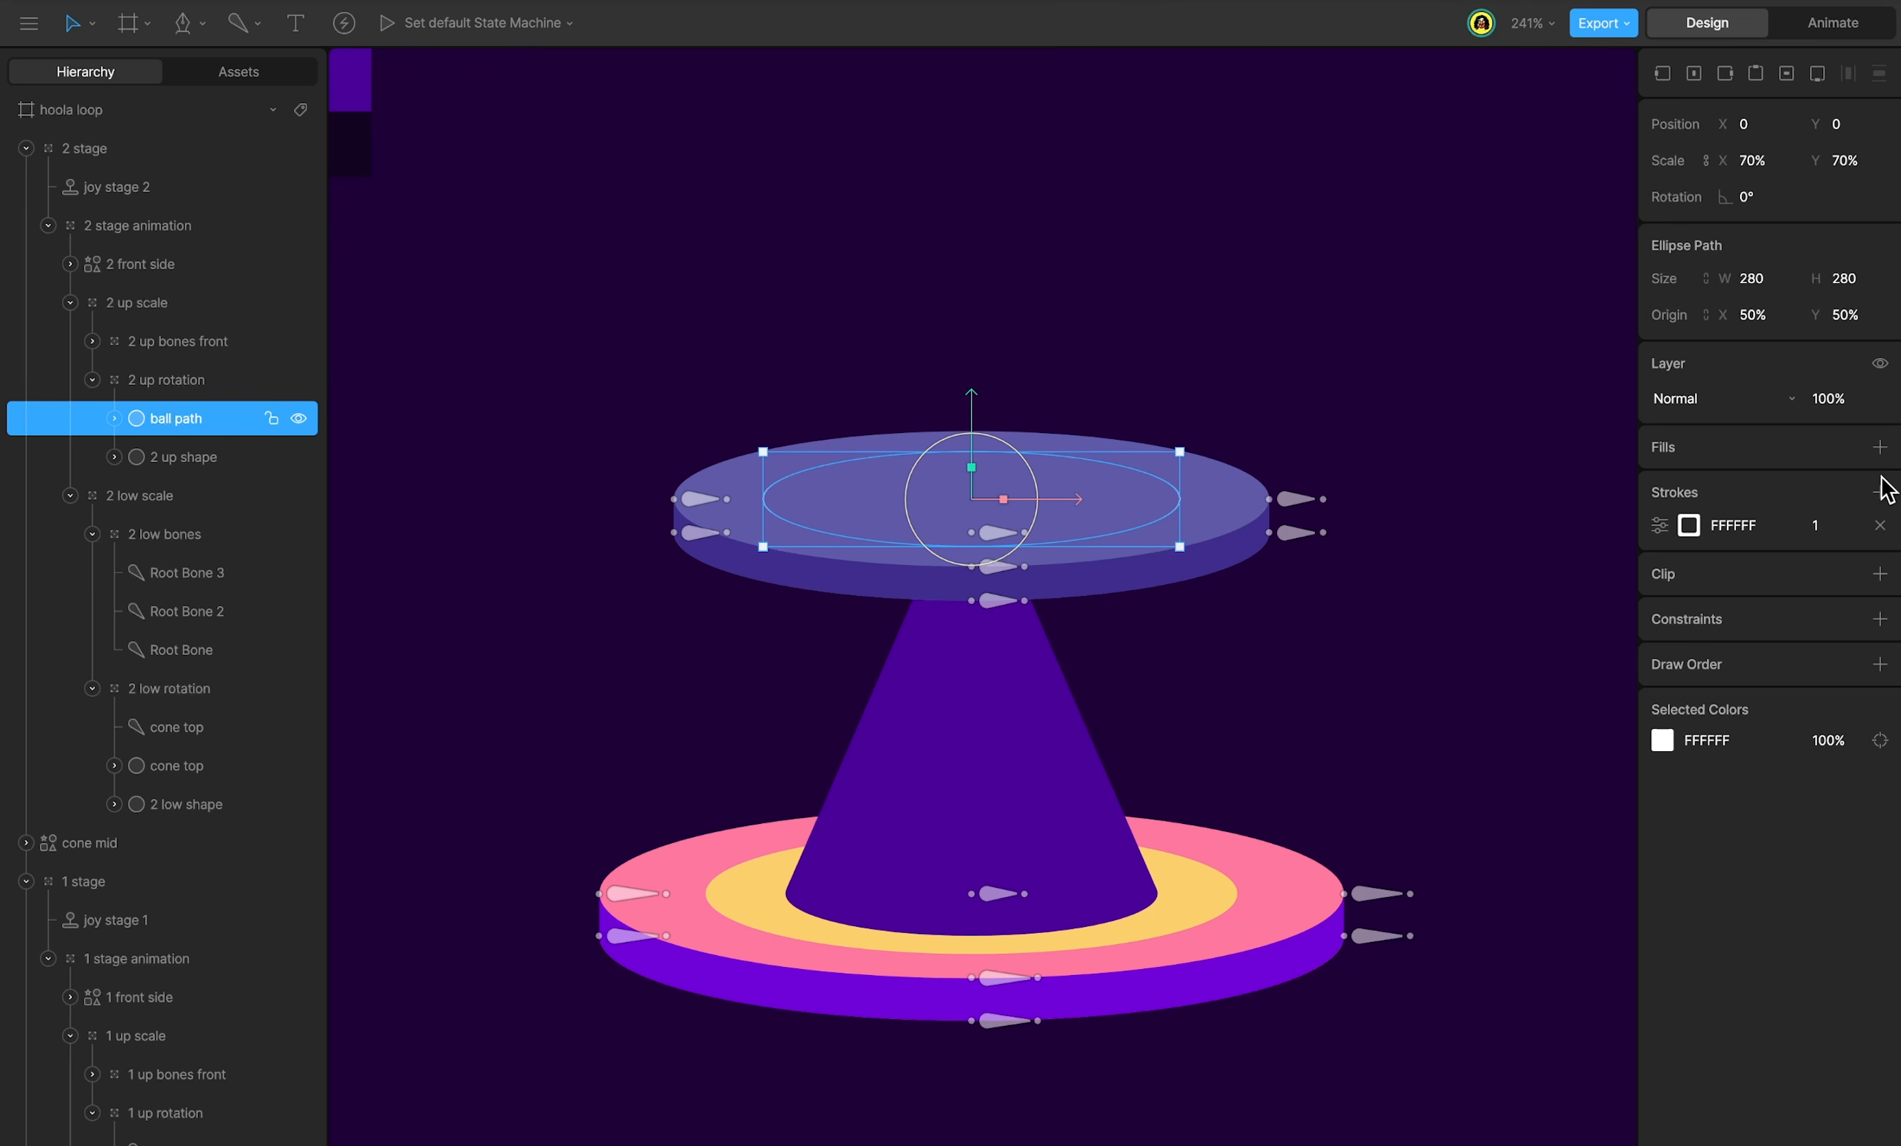
pyautogui.click(1660, 526)
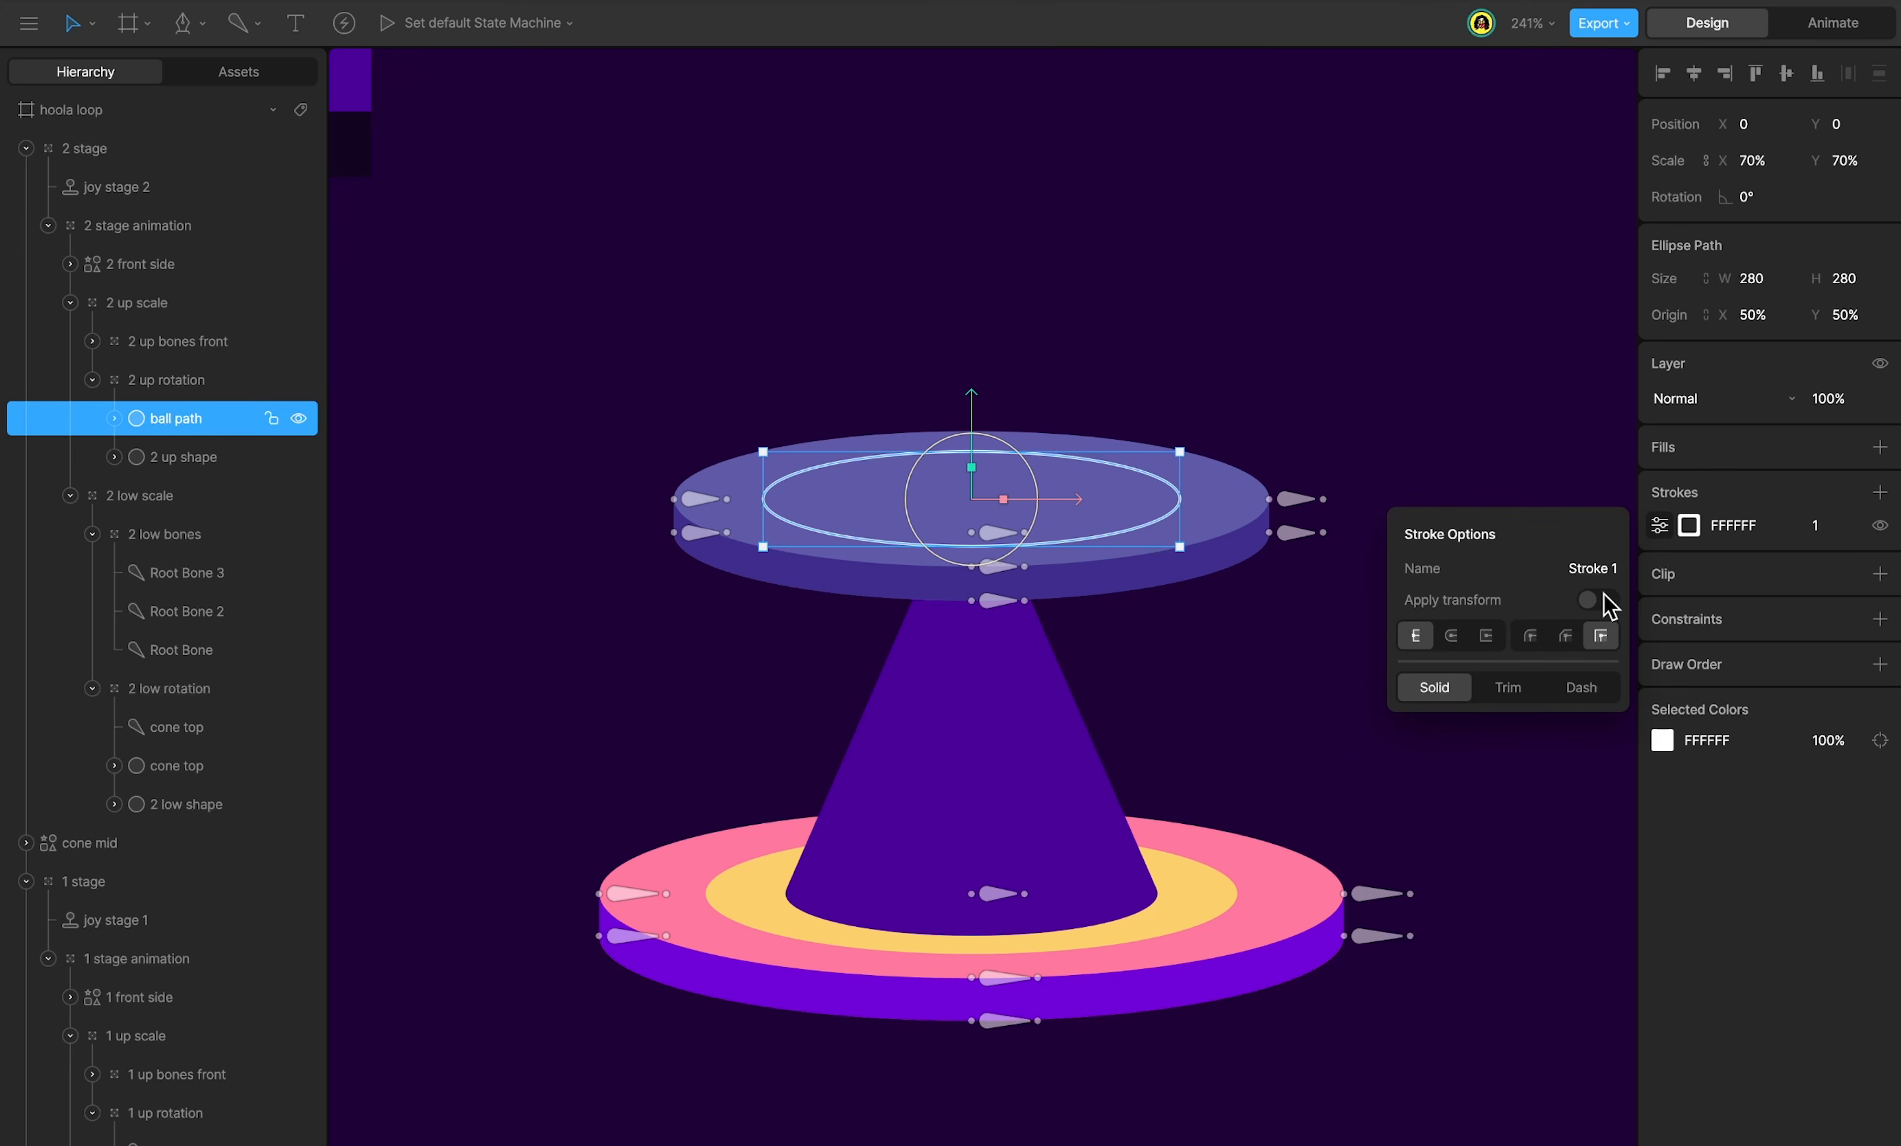
pyautogui.click(1752, 827)
# Play the balance loop animation to check how the ball path moves with the upper stage.
pyautogui.press('Tab')
pyautogui.press('space')
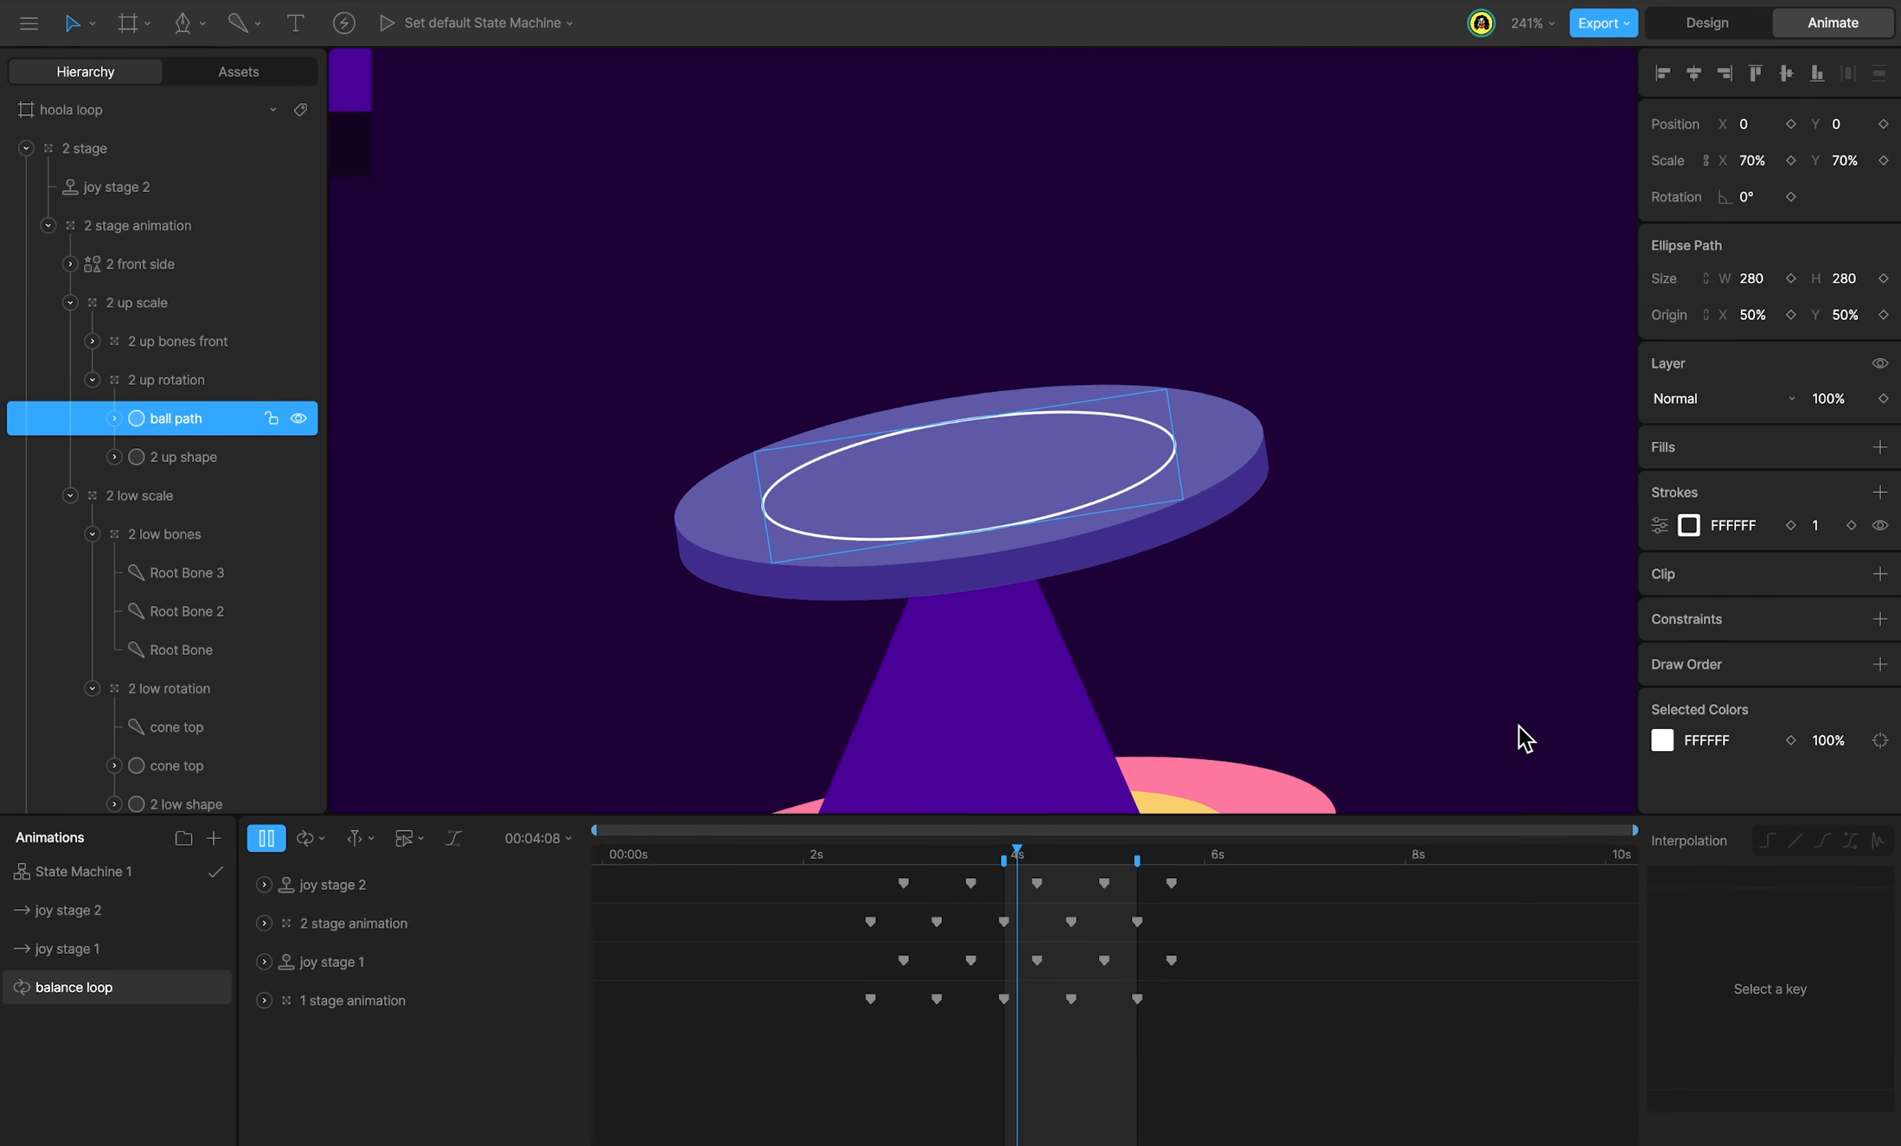
pyautogui.press('Tab')
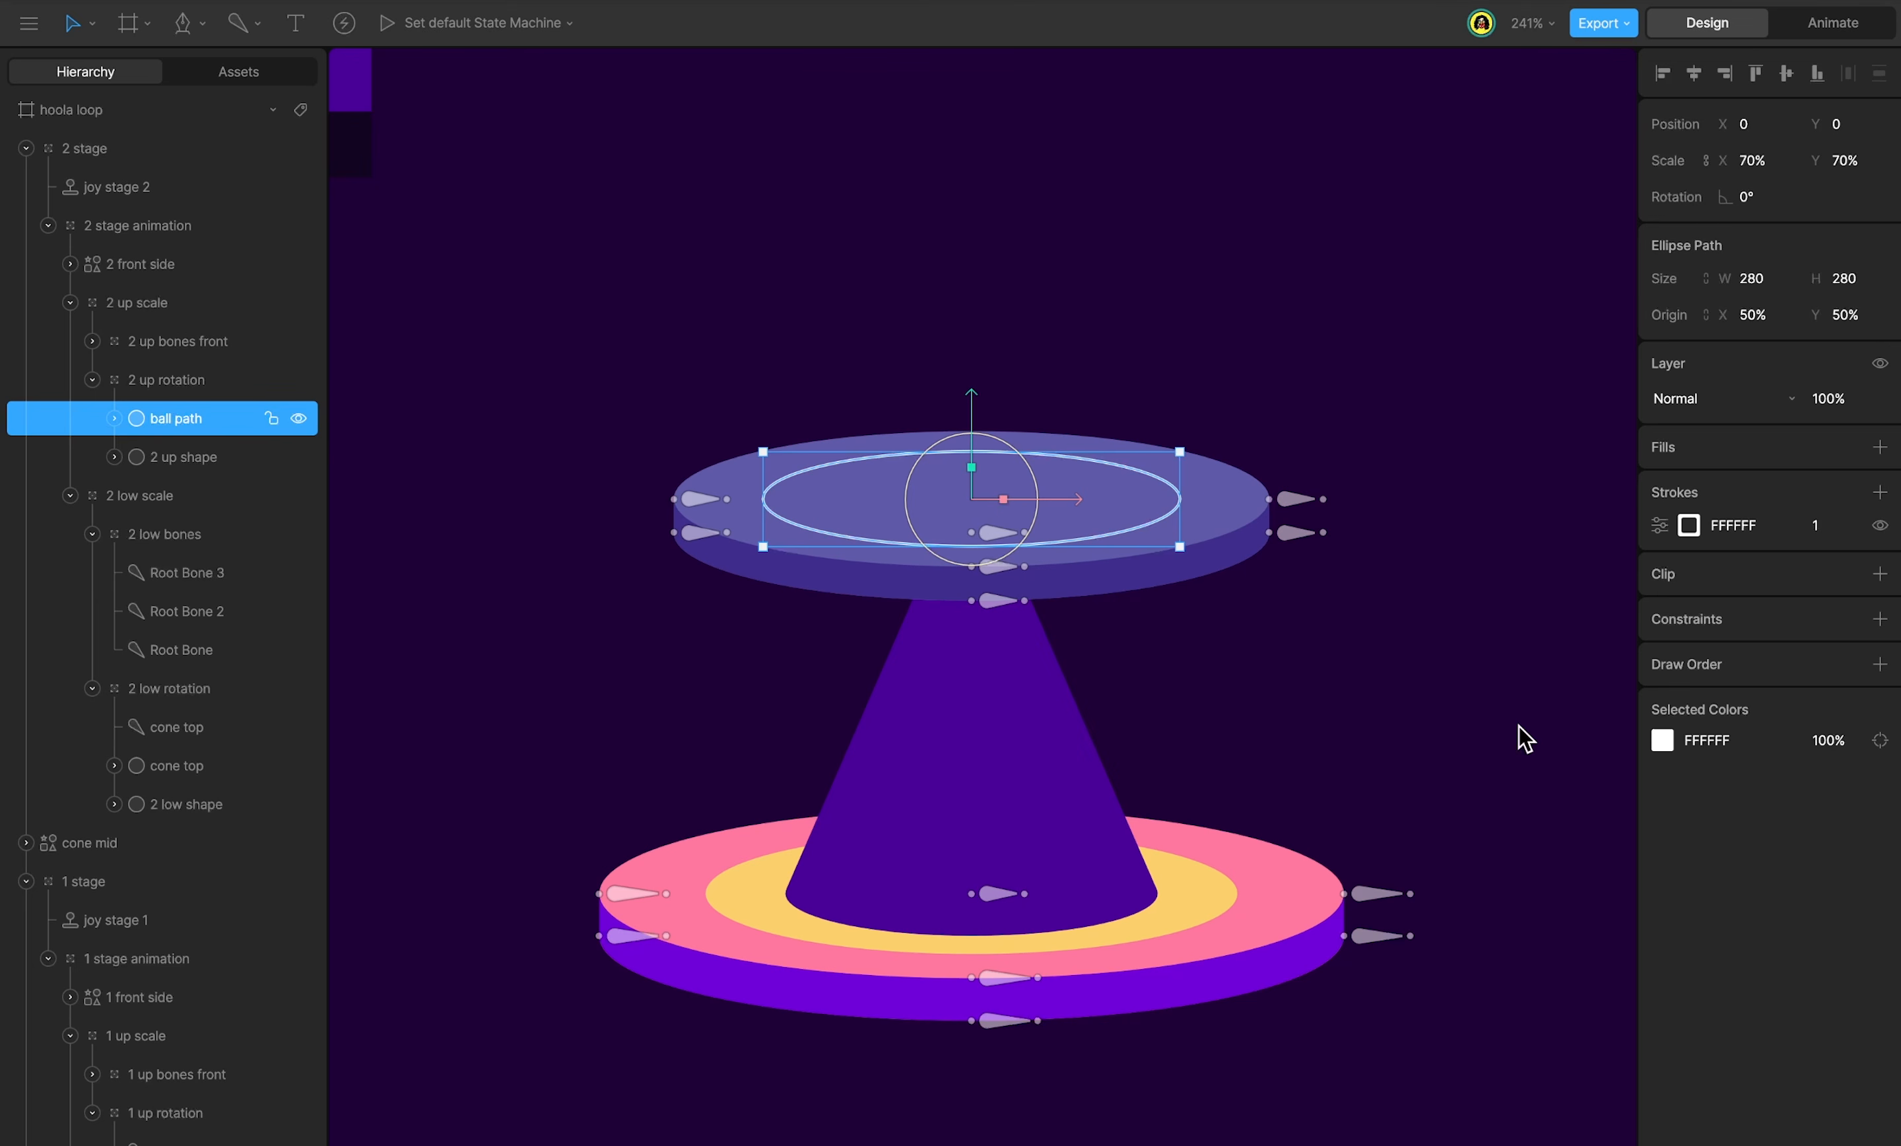
# Add a group at the back point of the ball path, name it "ball - track" and nest it in a group named "ball".
pyautogui.press('g')
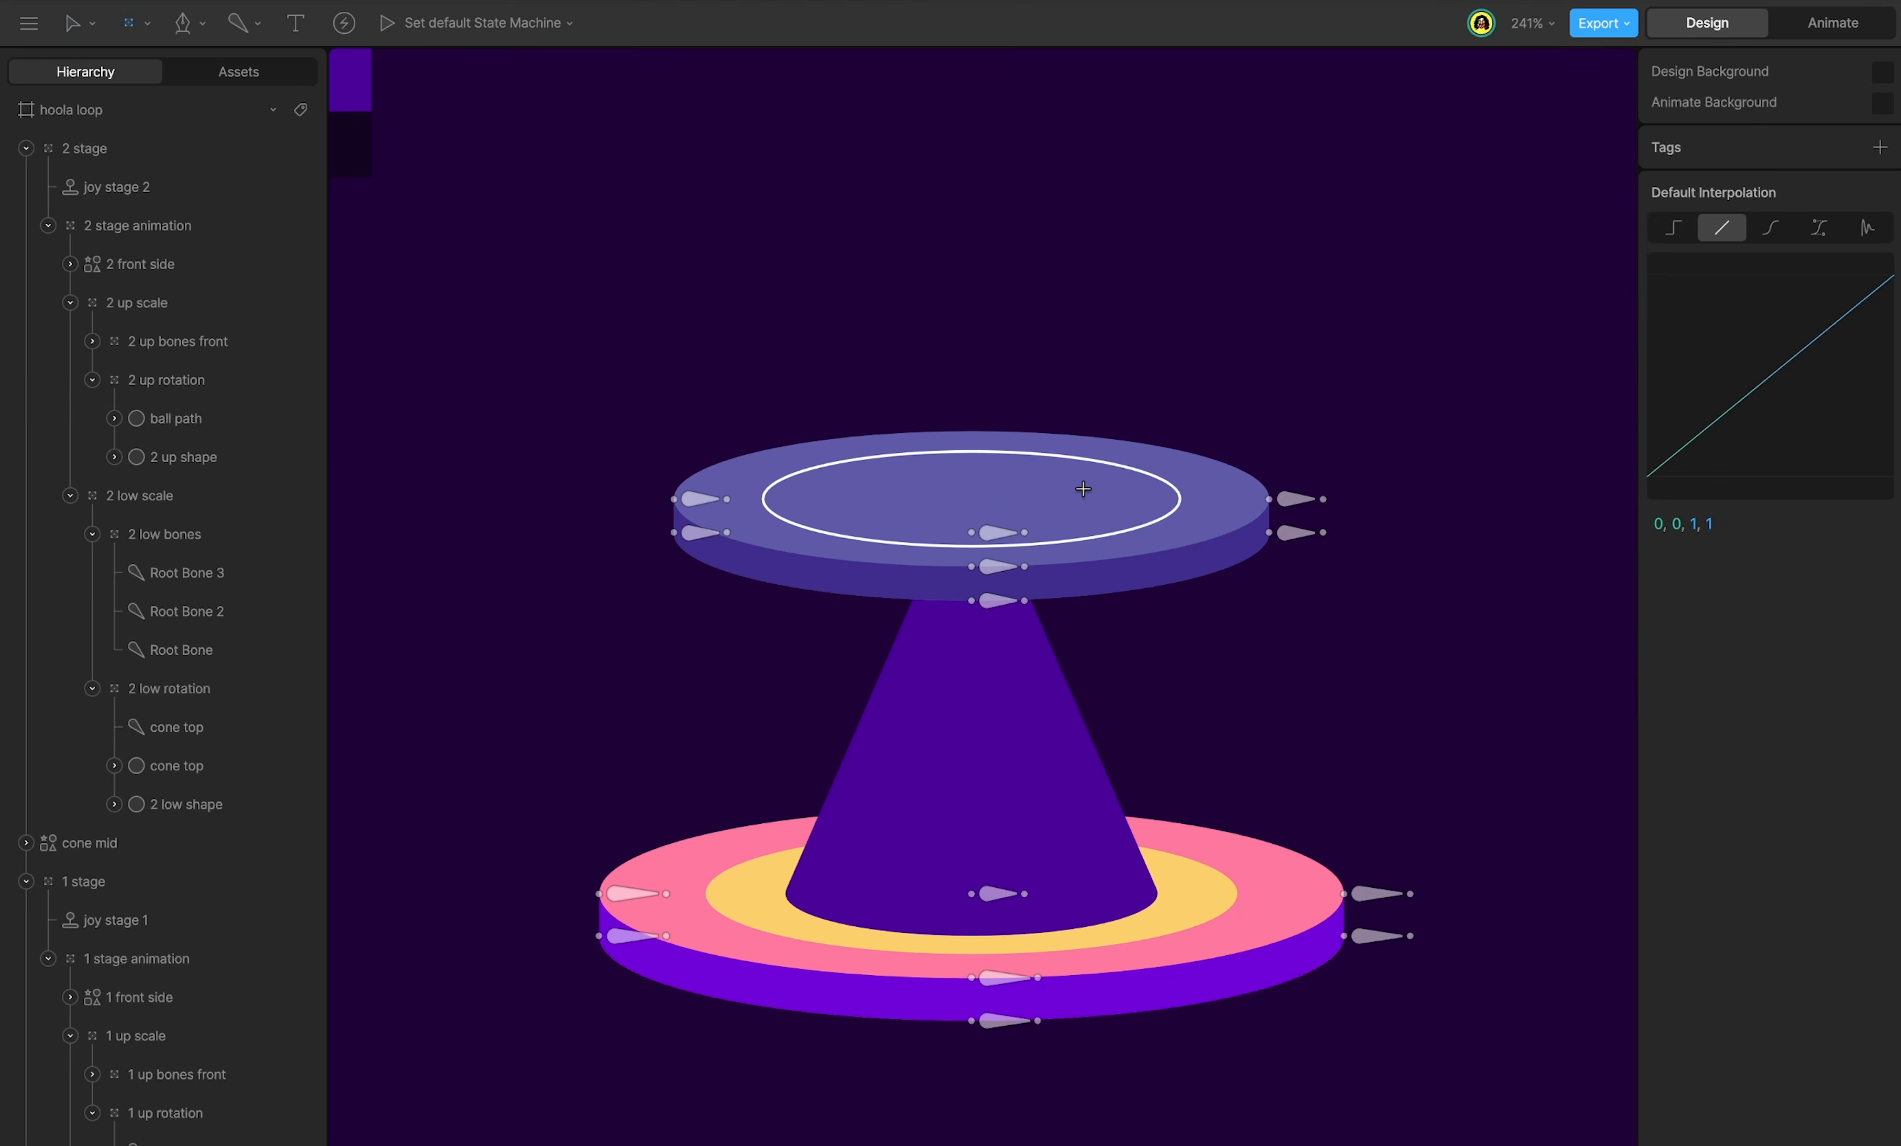
pyautogui.click(975, 452)
pyautogui.moveTo(977, 455); pyautogui.dragTo(978, 458)
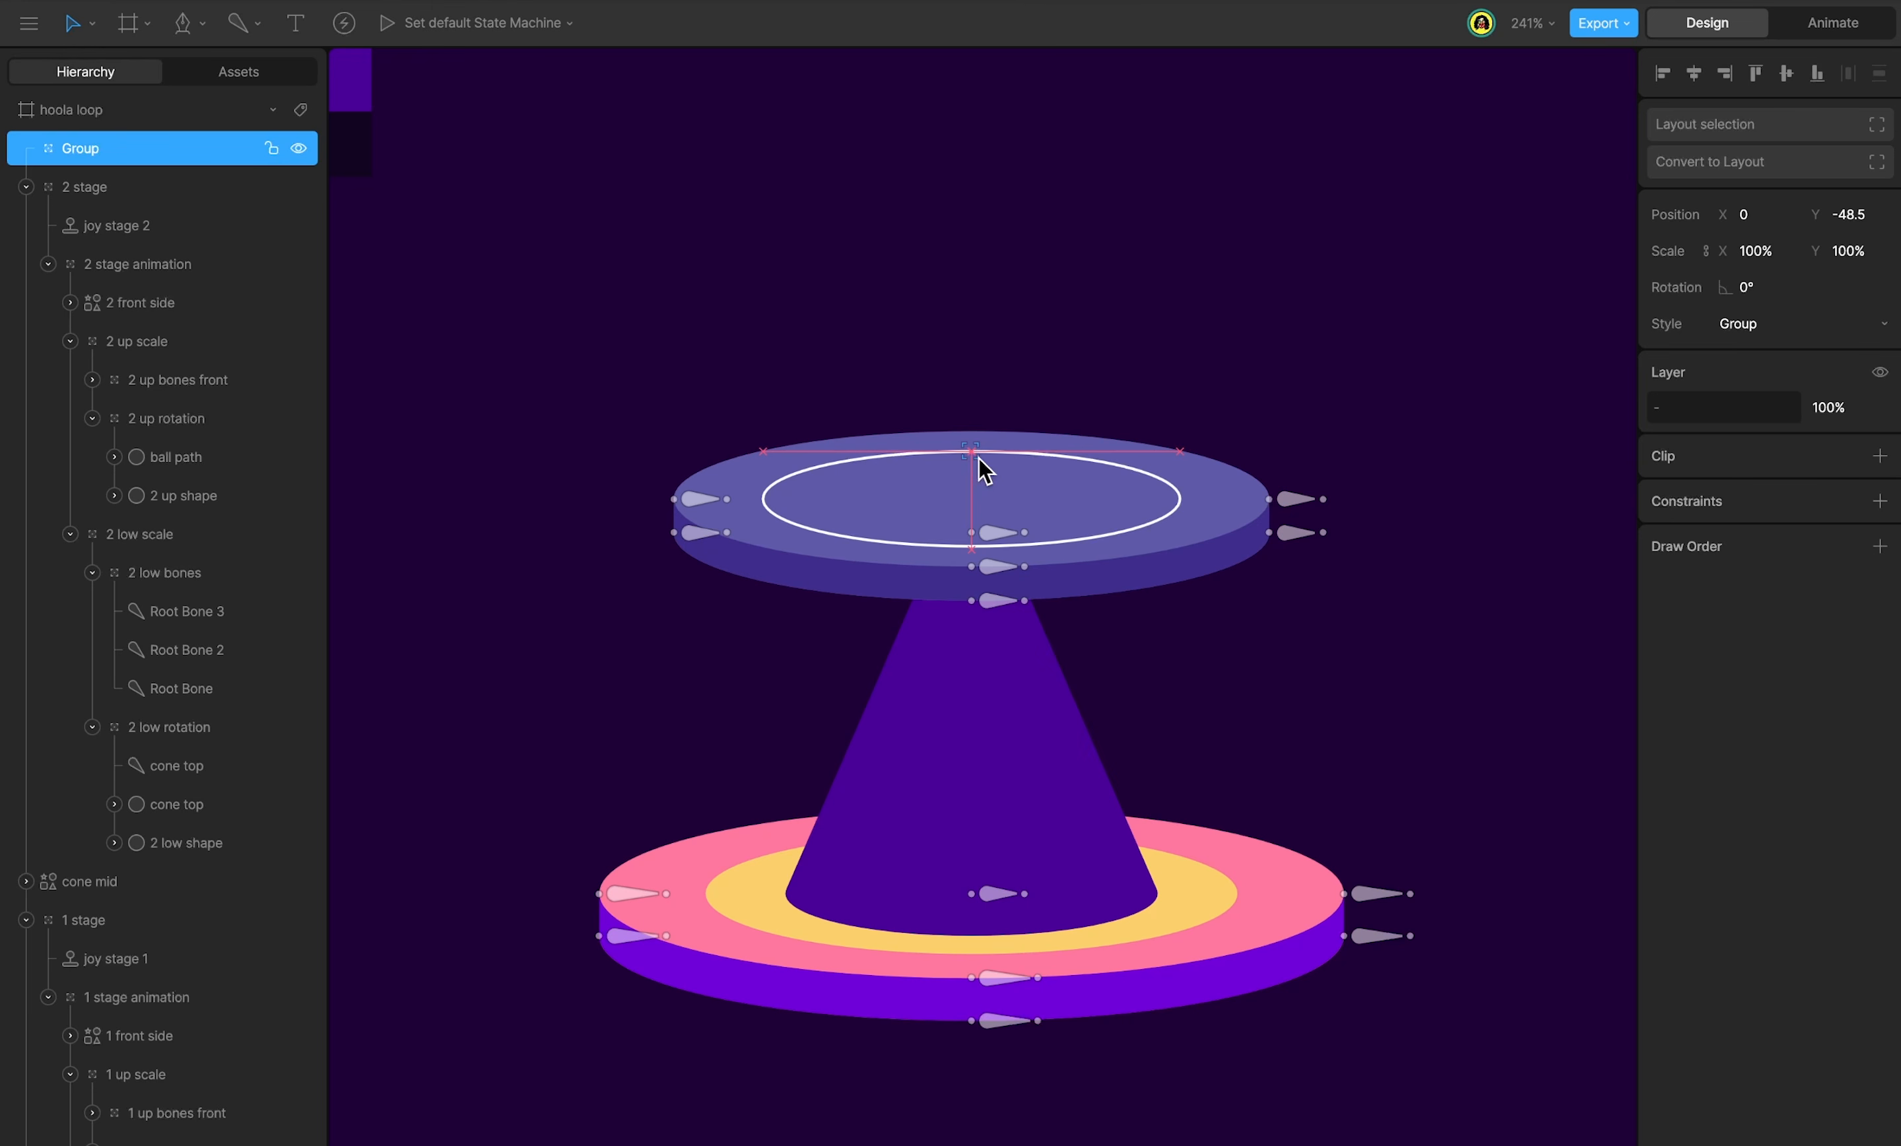
pyautogui.doubleClick(148, 149)
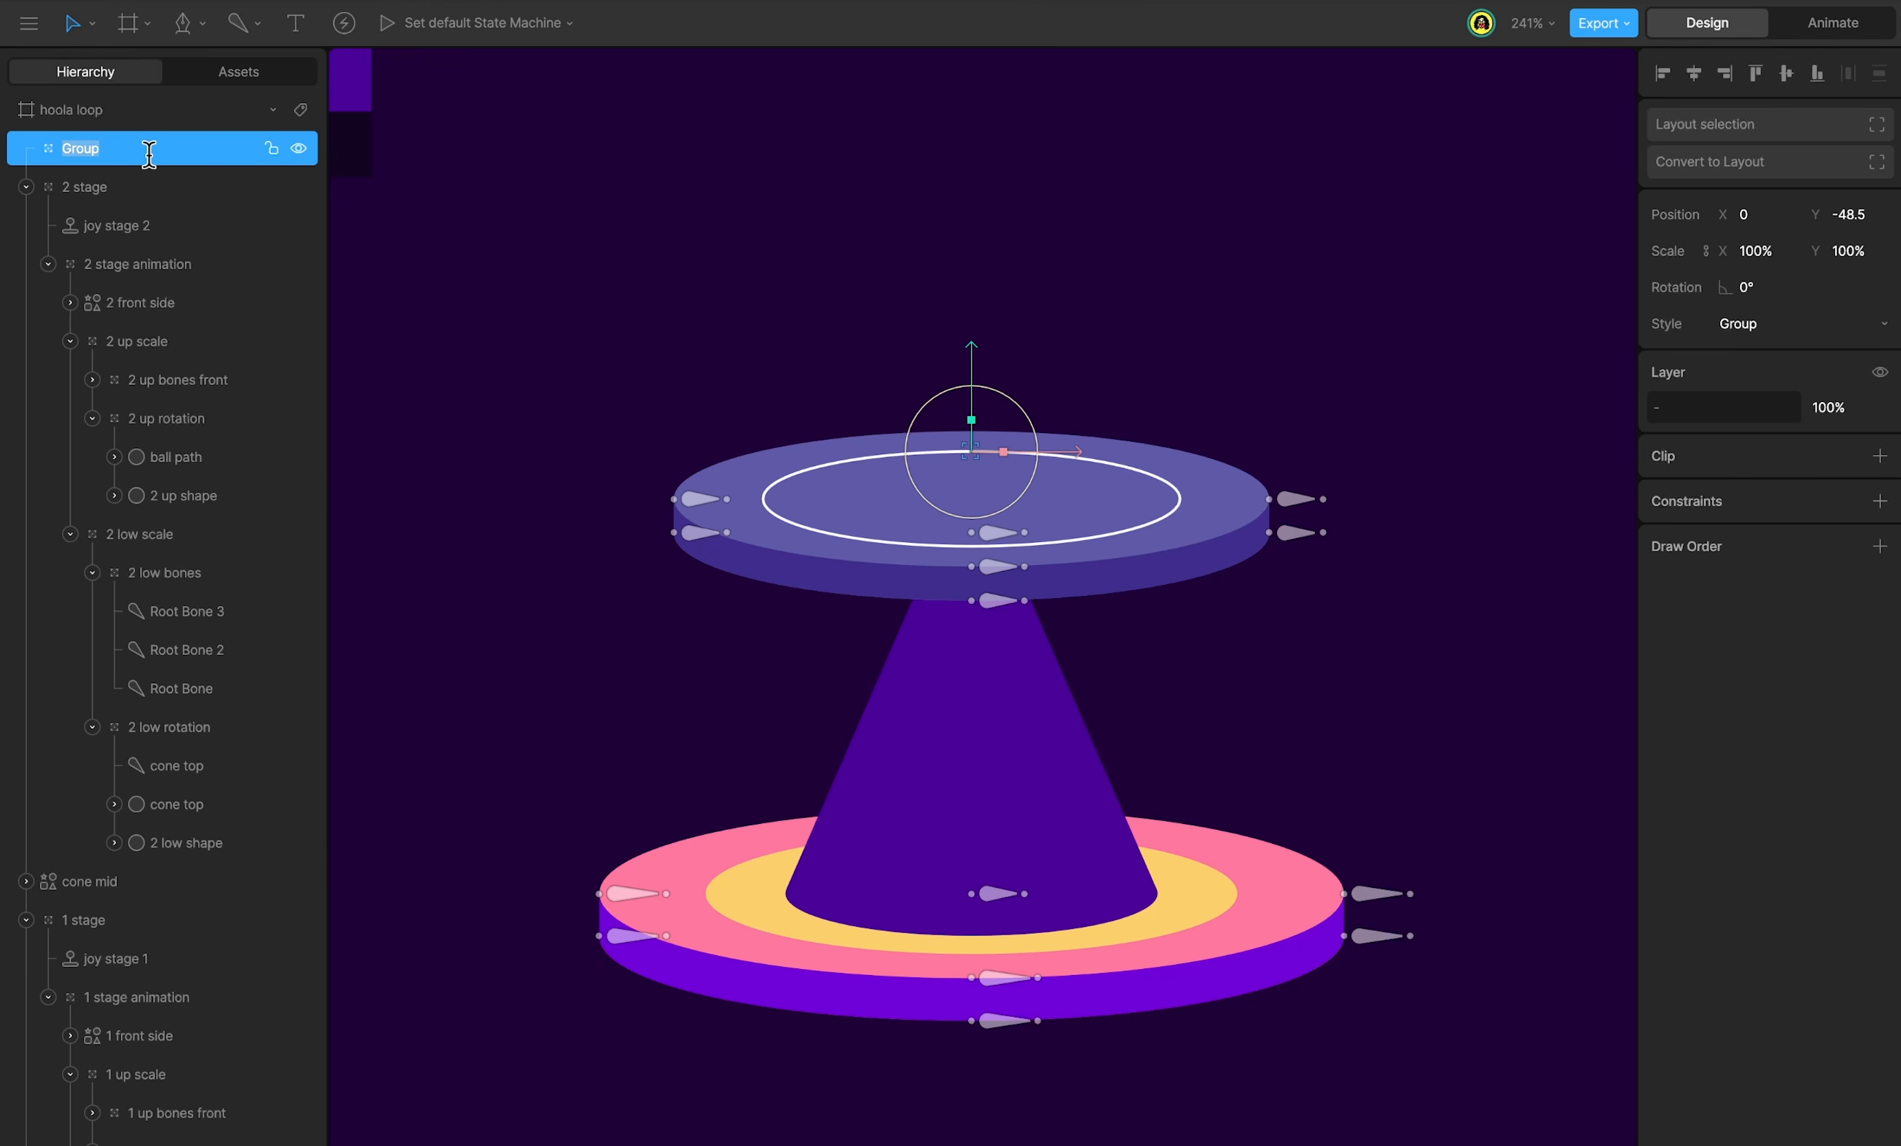
pyautogui.write('ball - track')
pyautogui.press('Return')
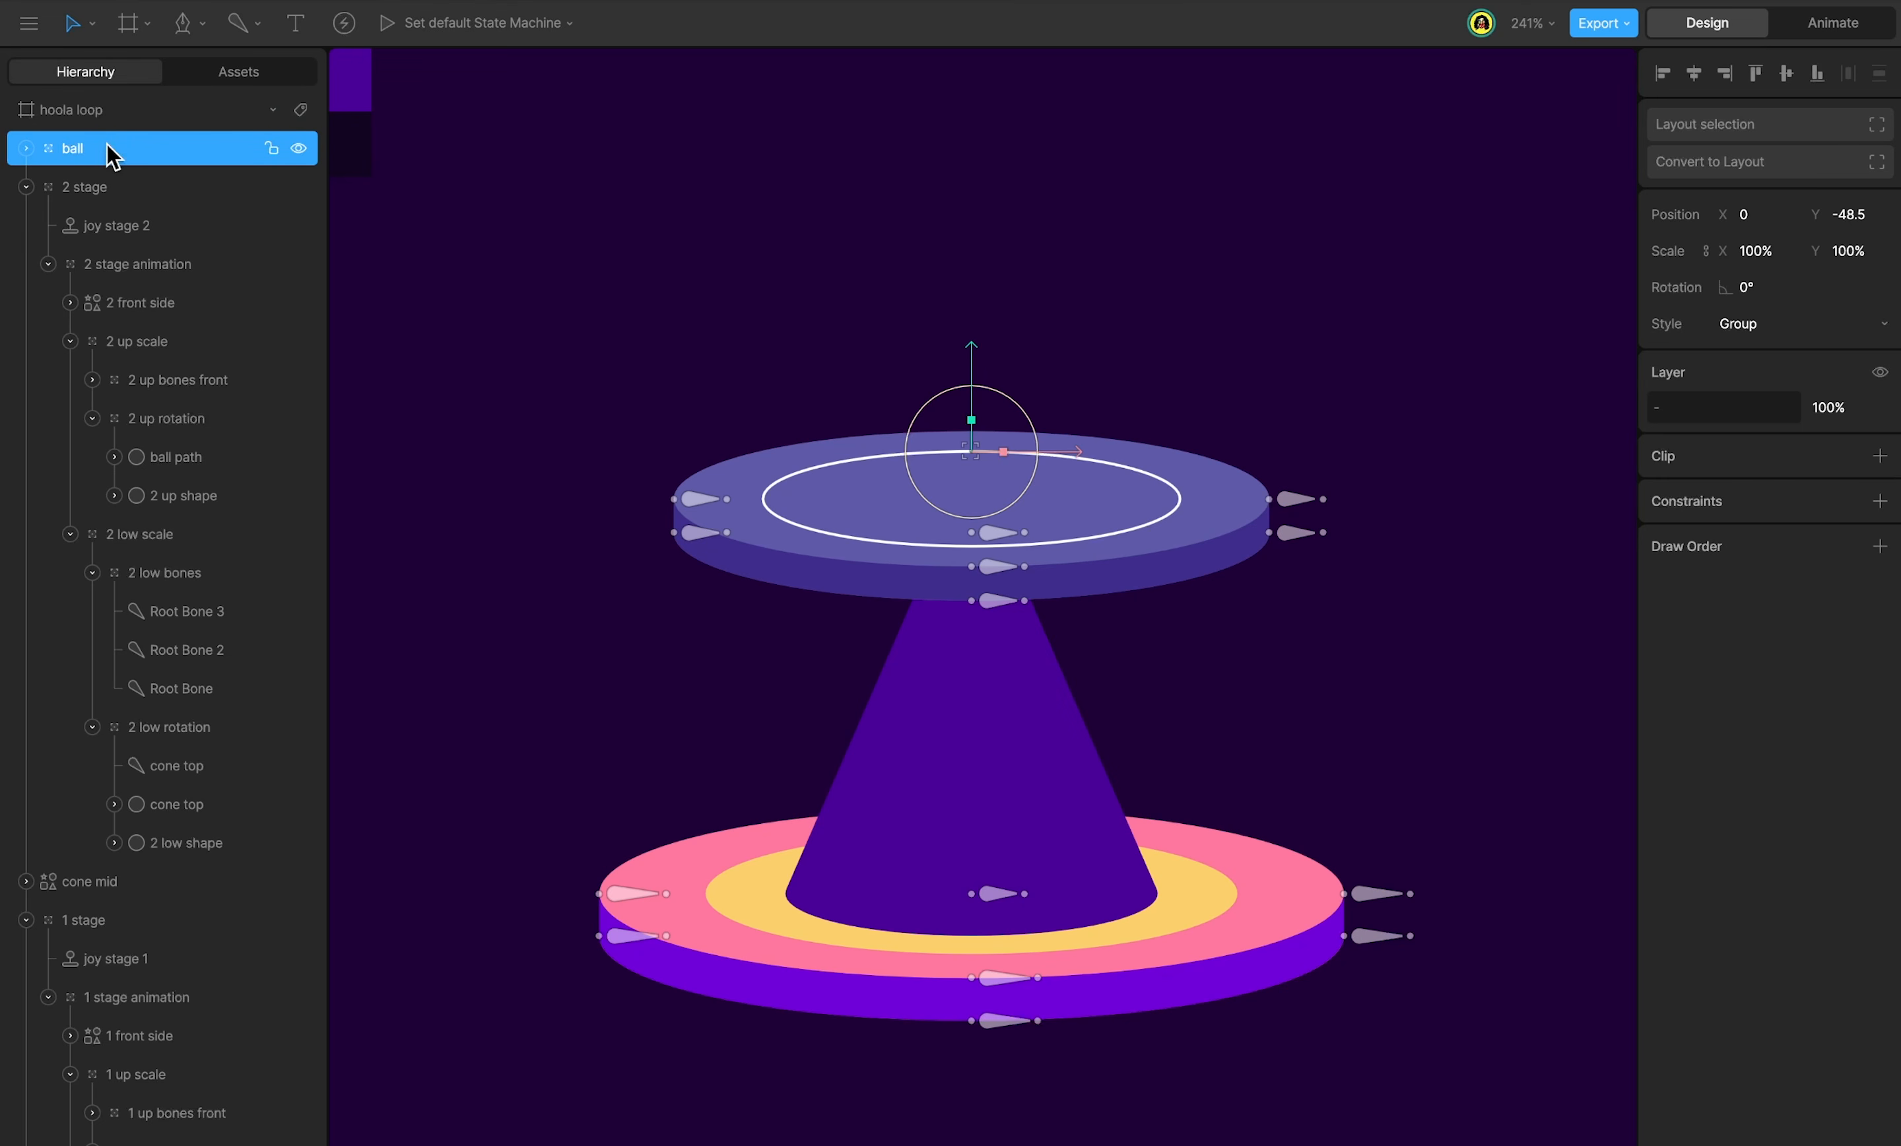
pyautogui.click(25, 148)
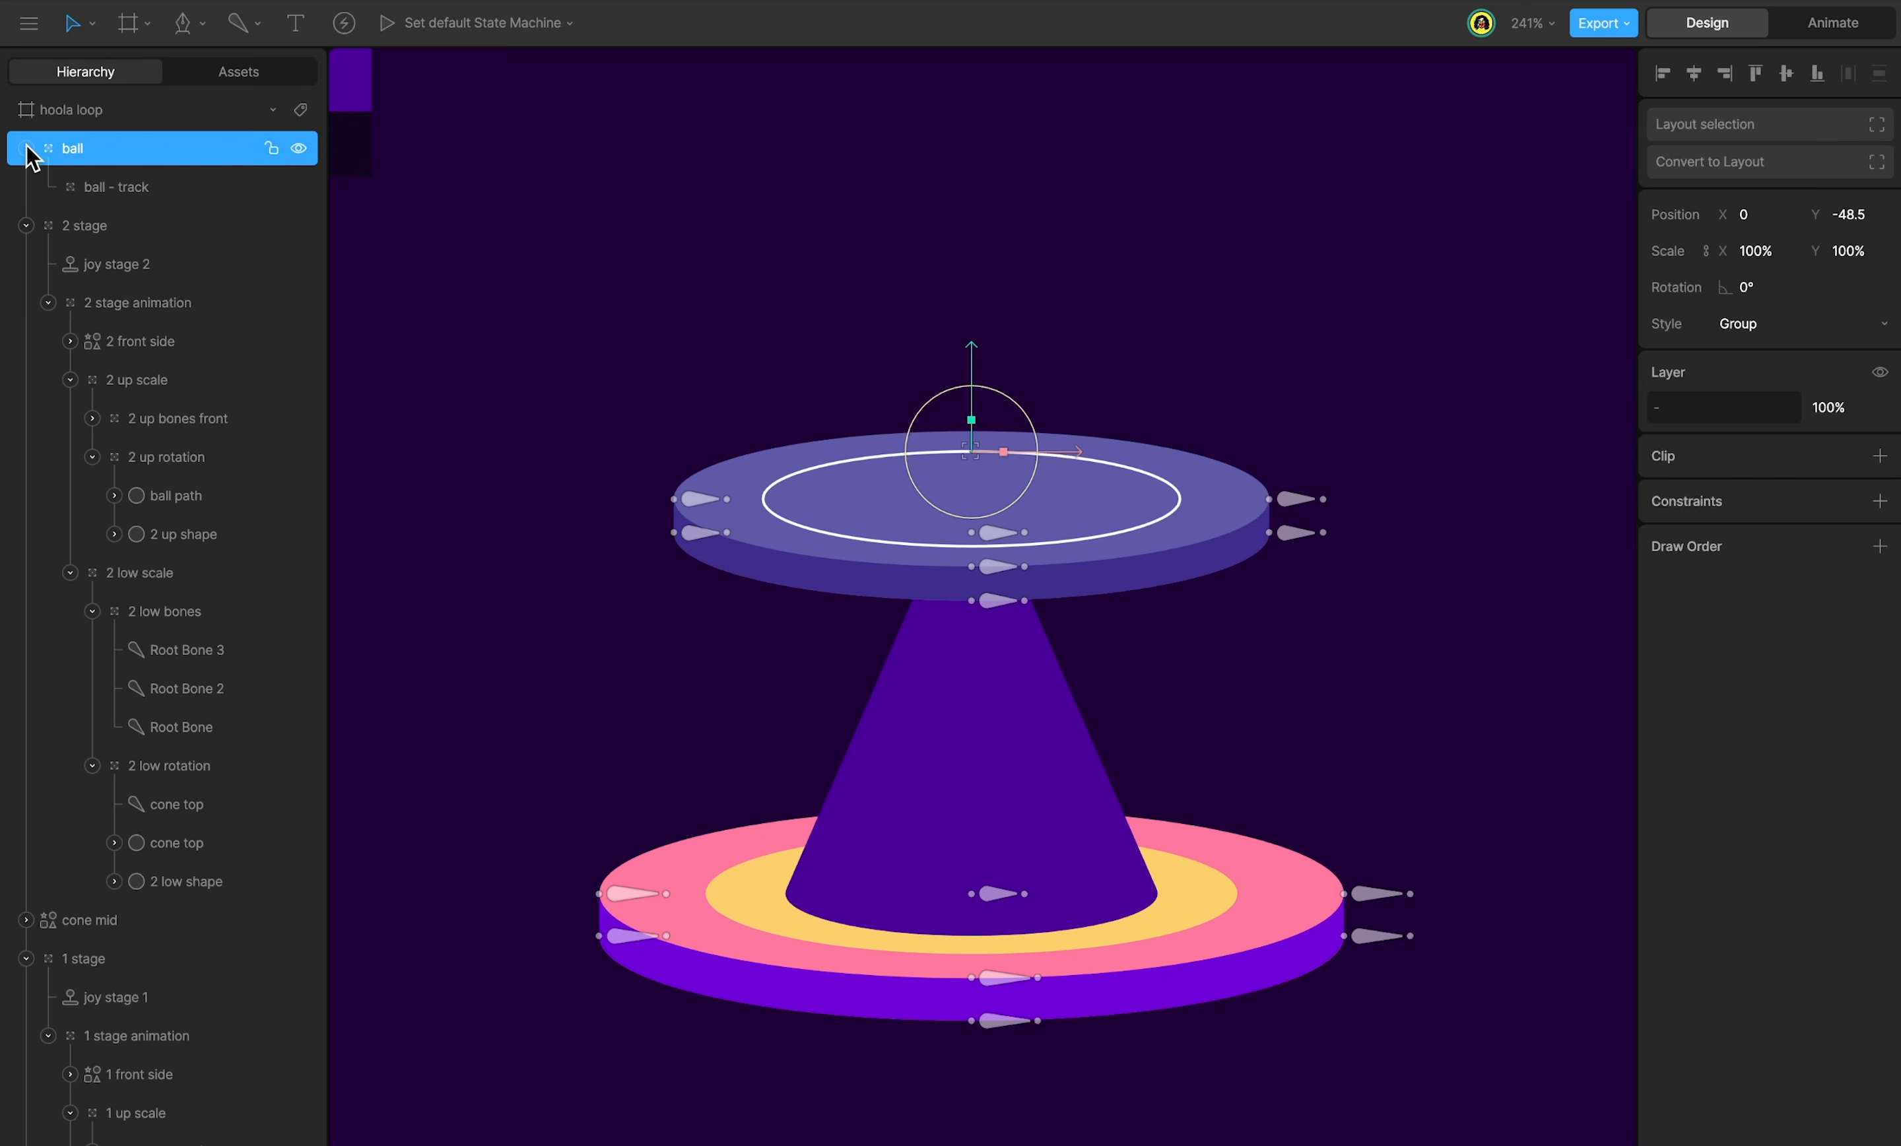
# Add a Follow Path constraint to ball - track with Orient off and the ball path as its target.
pyautogui.click(93, 189)
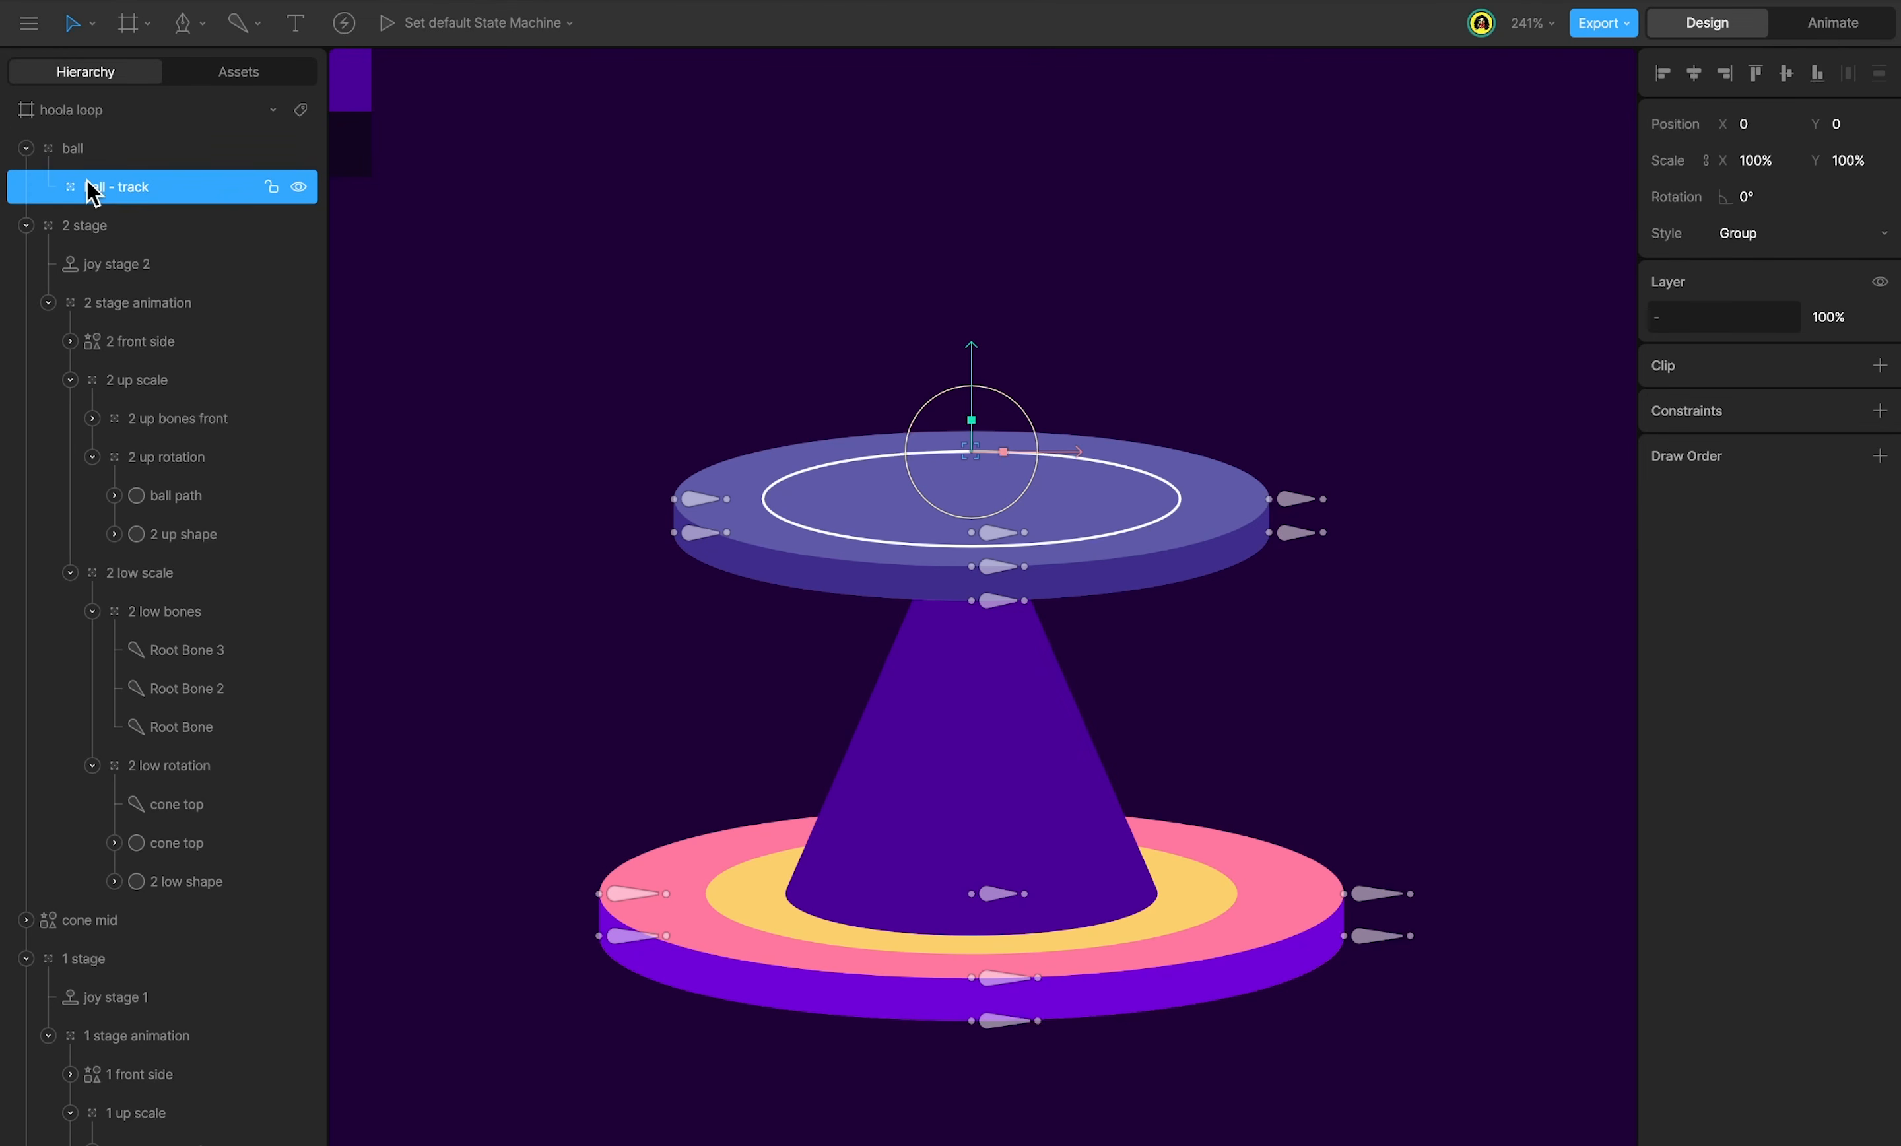
pyautogui.click(1880, 410)
pyautogui.click(1787, 652)
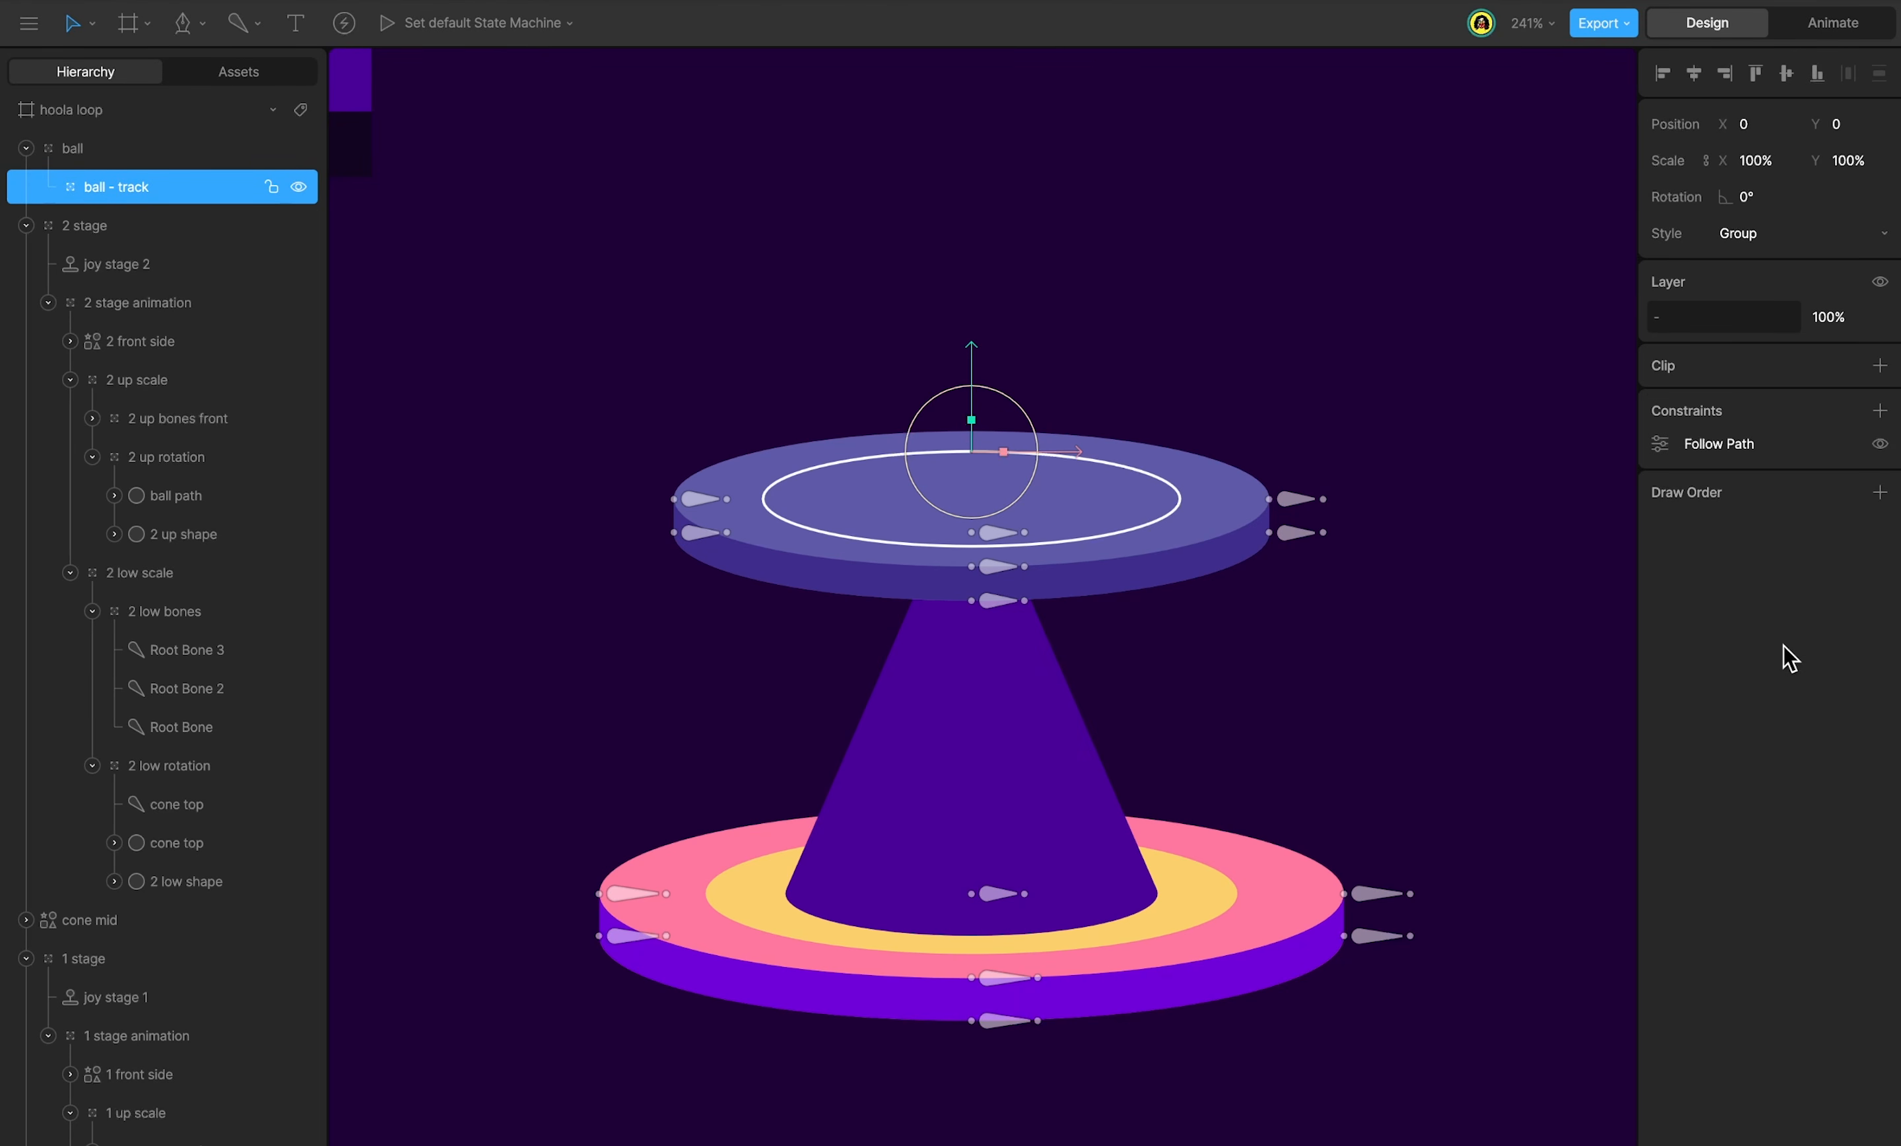
pyautogui.click(1660, 445)
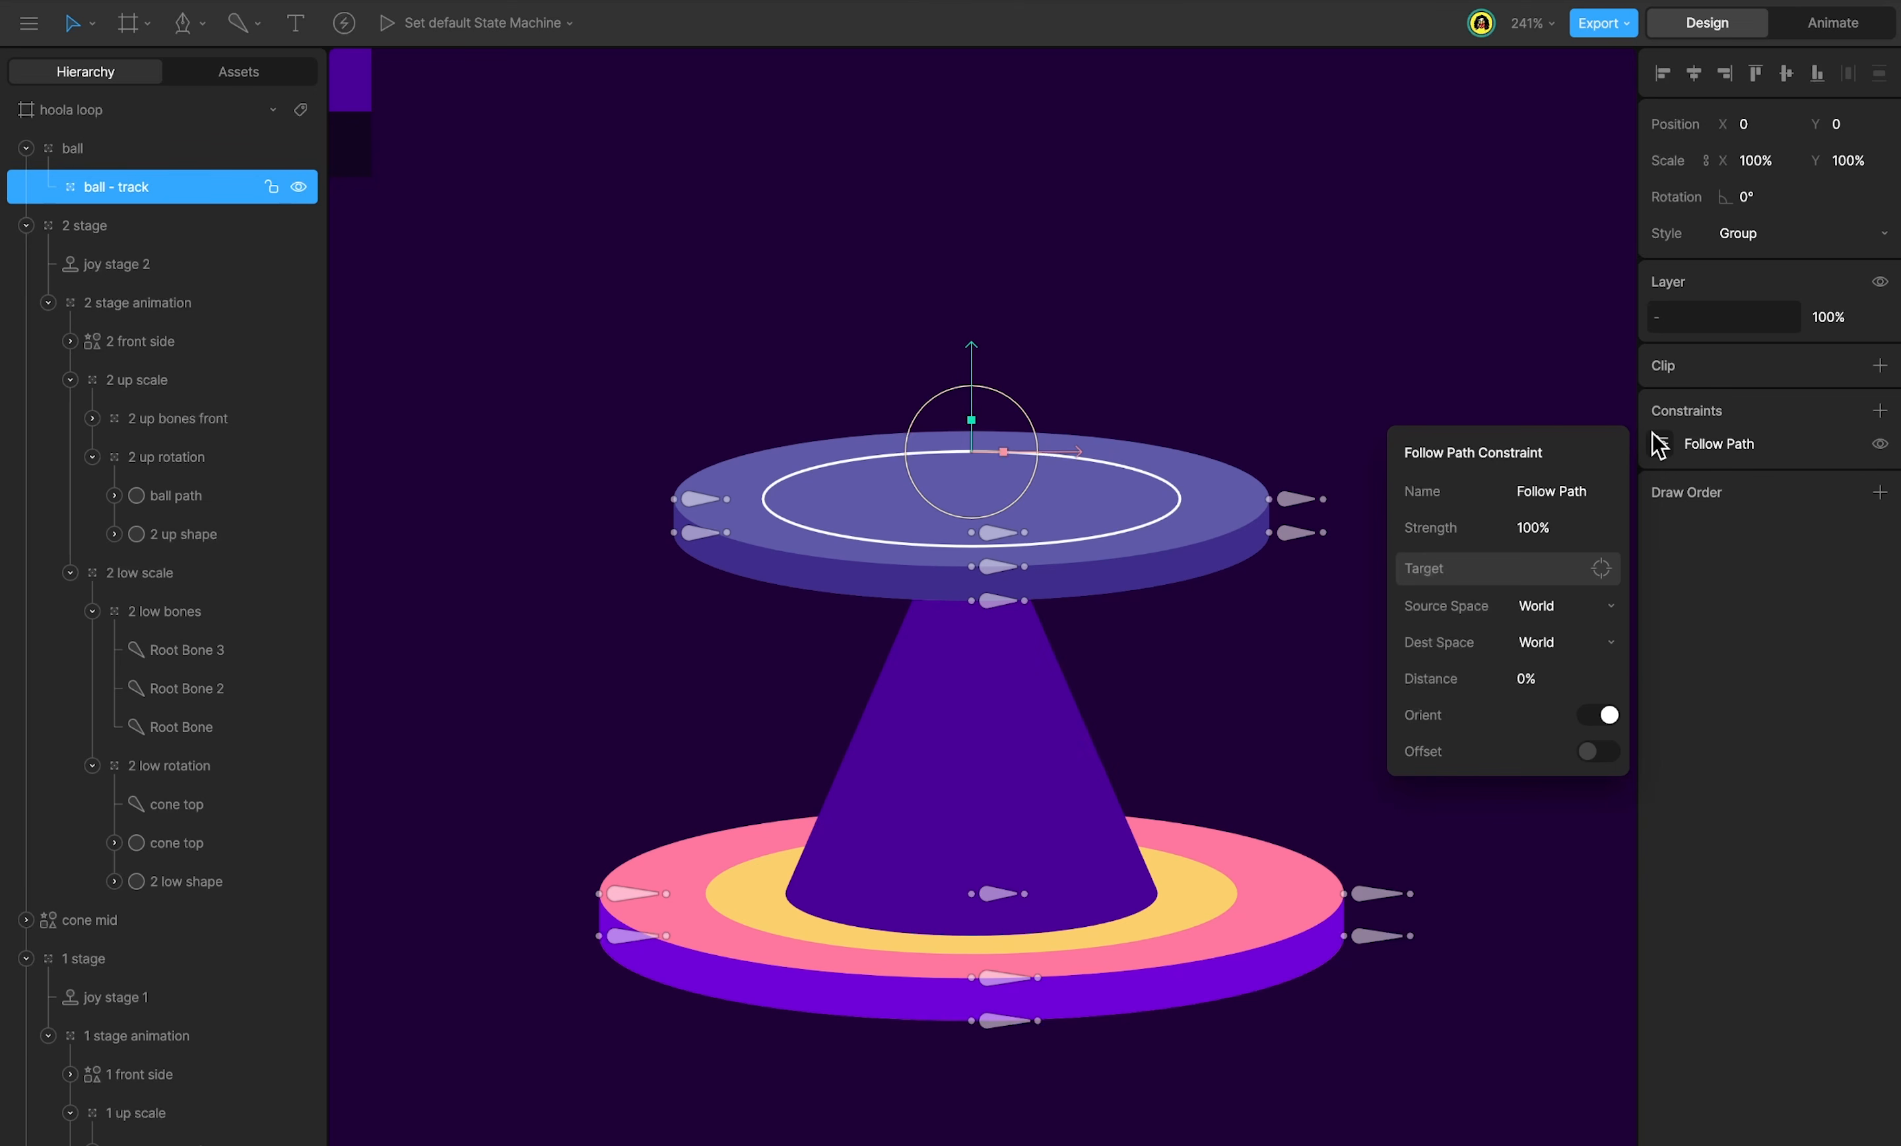
pyautogui.click(1605, 717)
pyautogui.click(1560, 581)
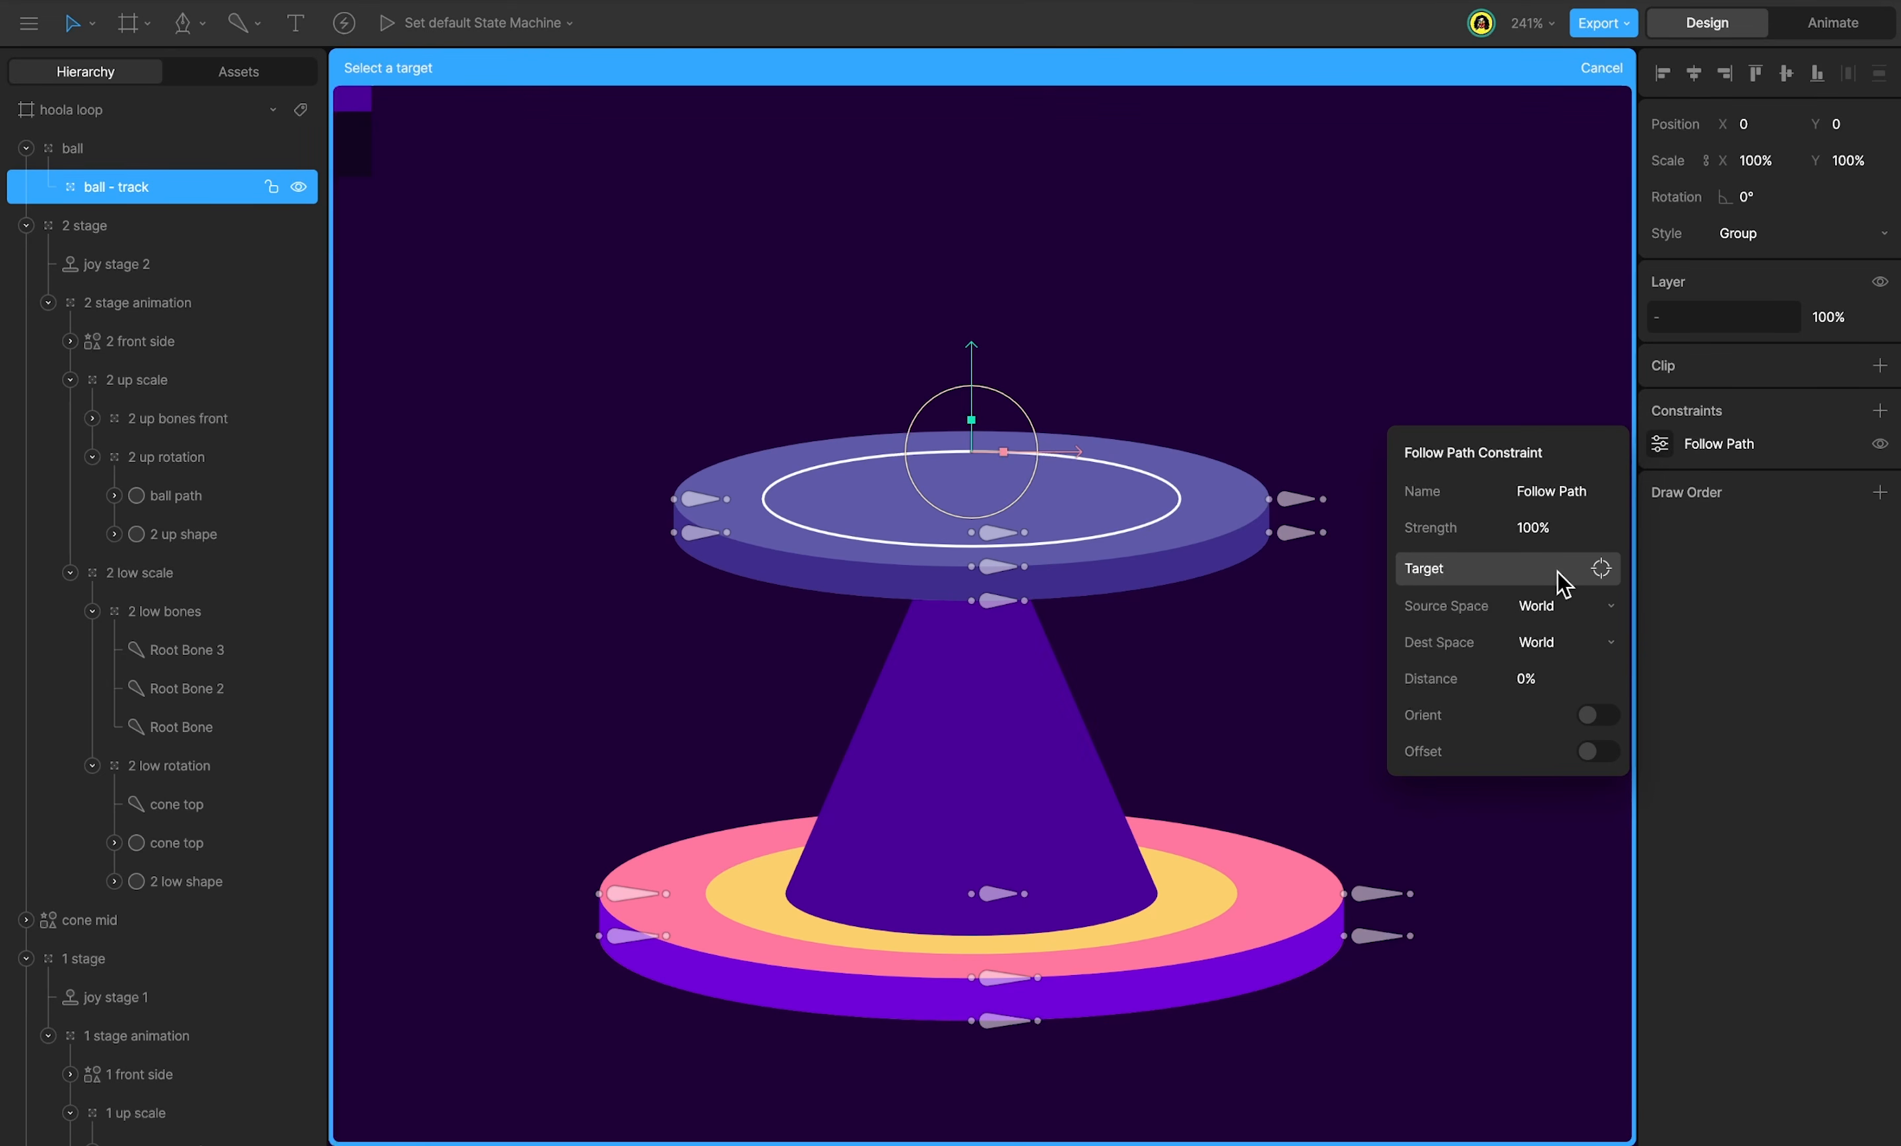
pyautogui.click(1178, 502)
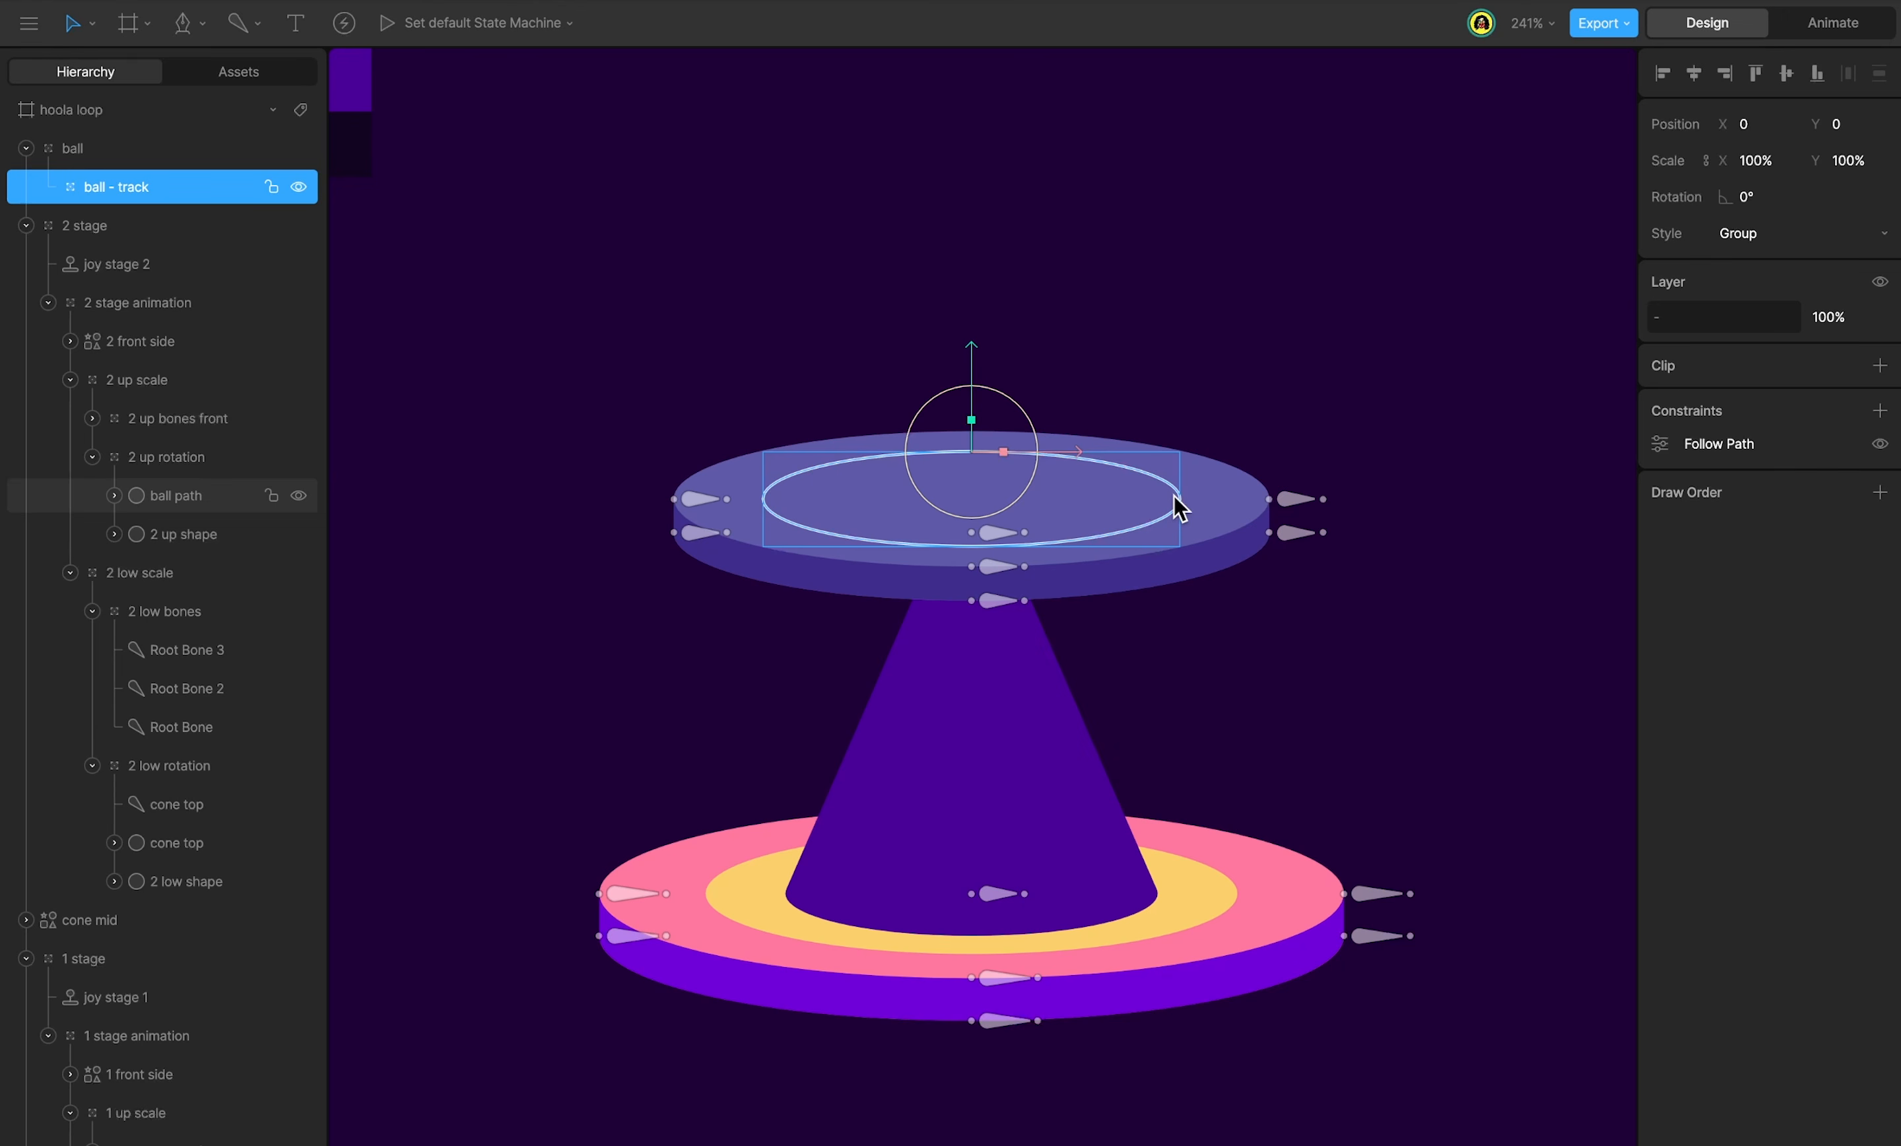
# Set the ball - track style to Target - Square and scrub the balance loop to check how it follows the path.
pyautogui.click(1776, 236)
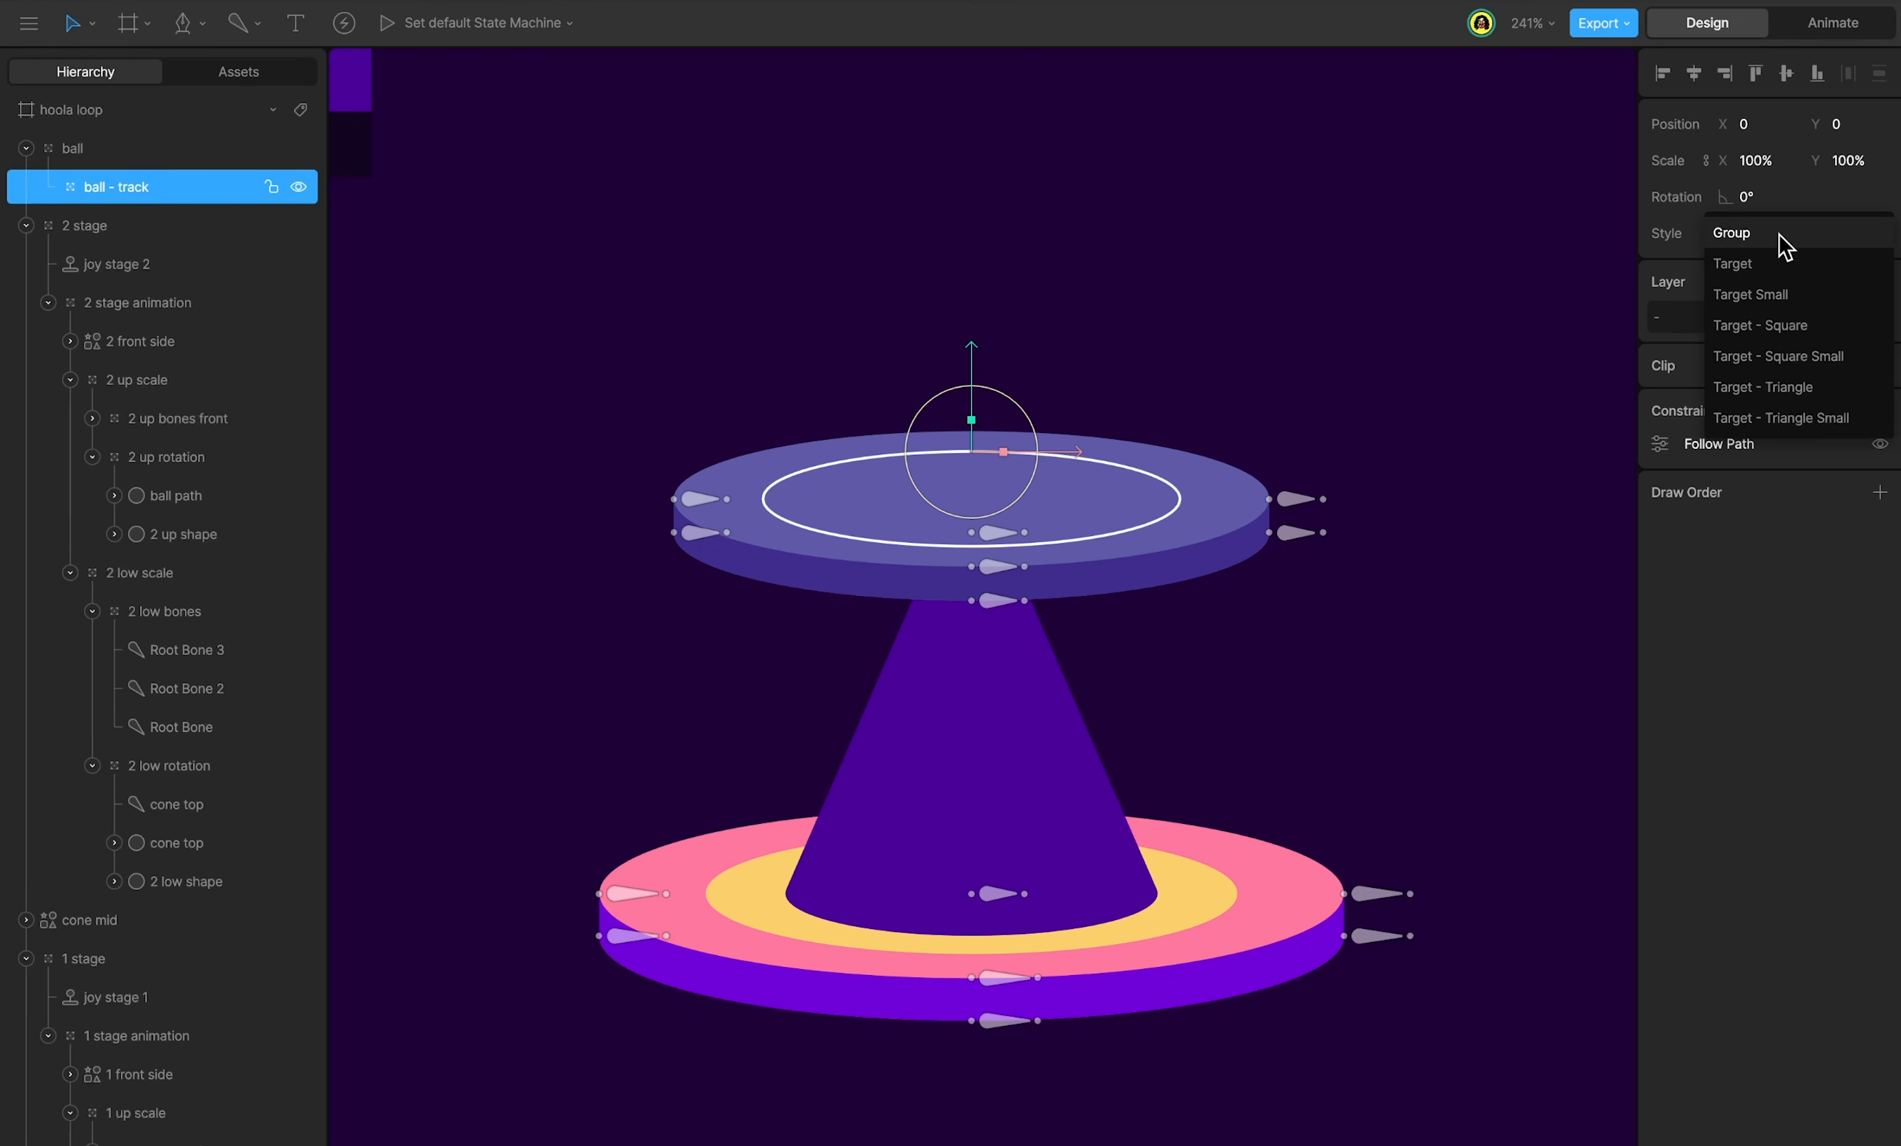
pyautogui.click(1779, 333)
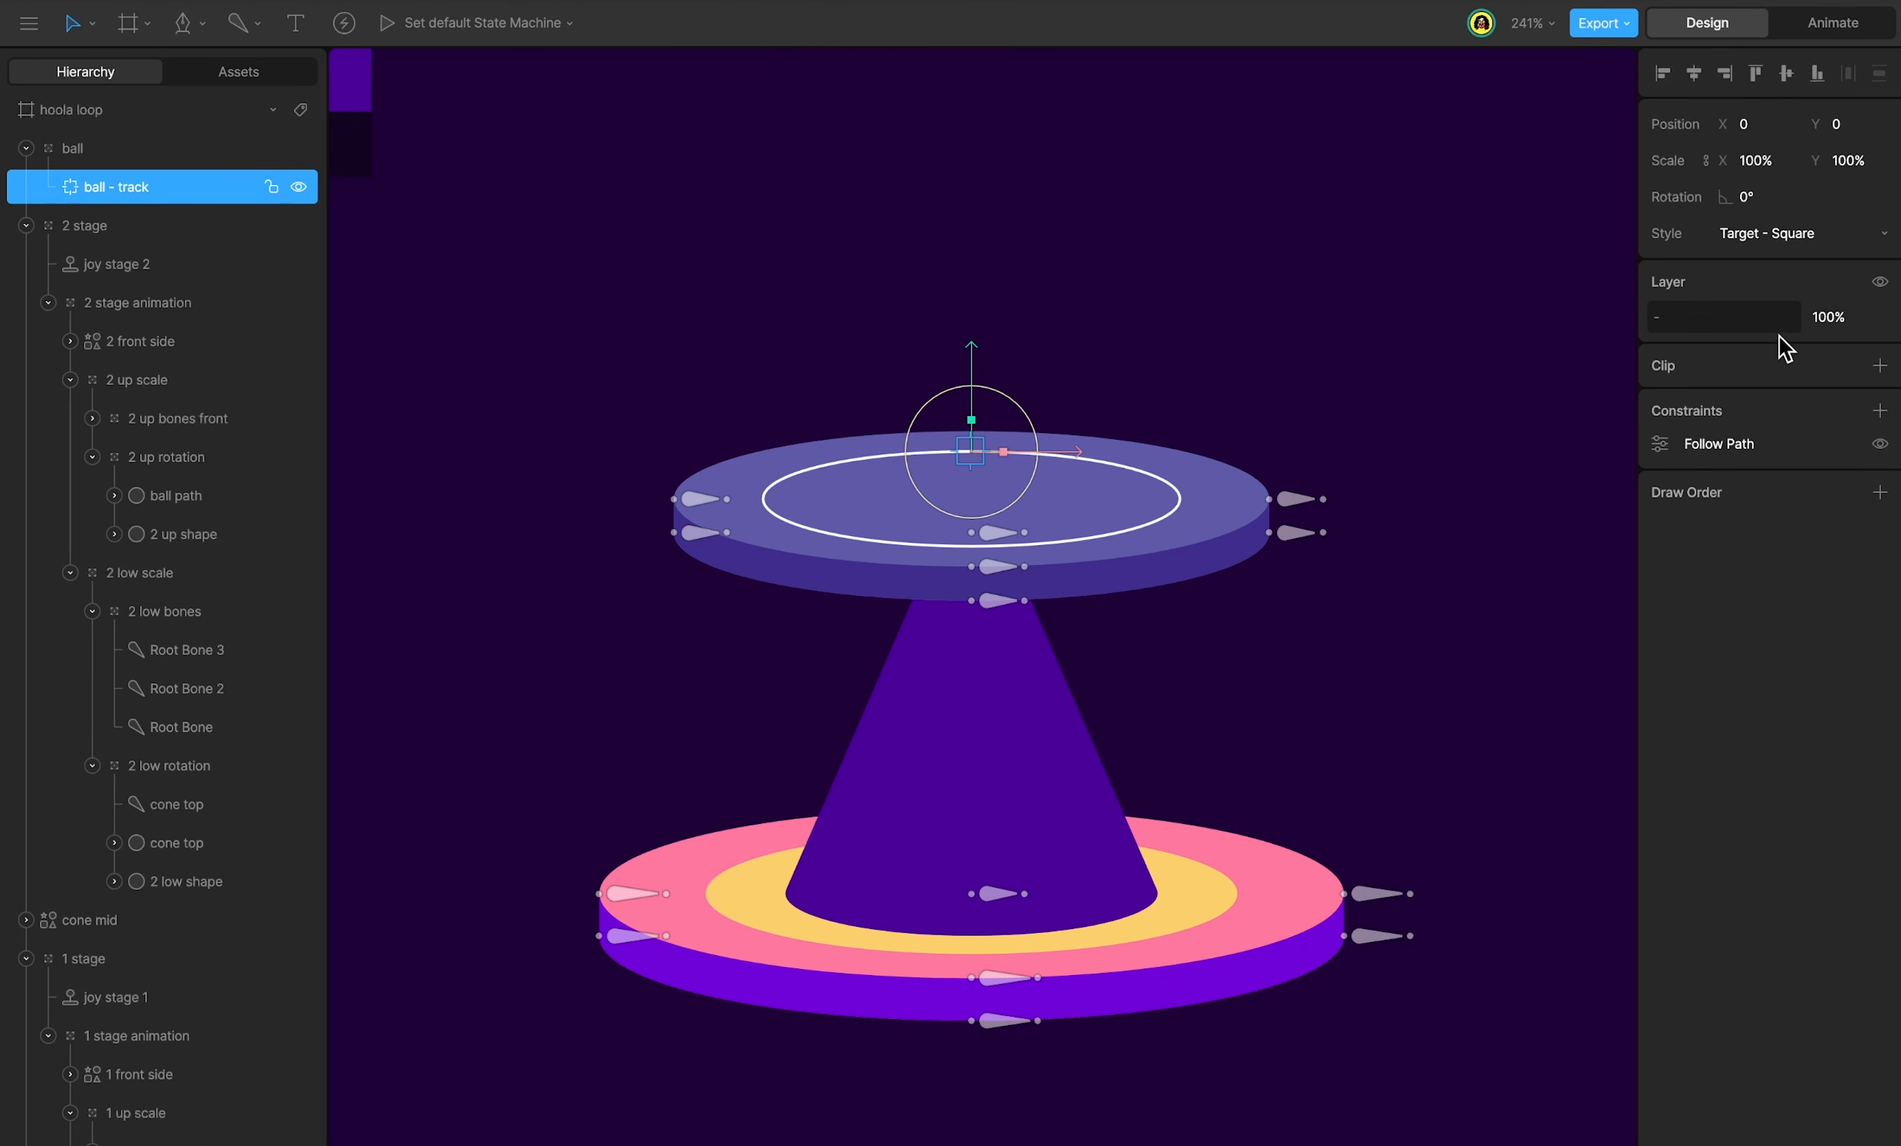
pyautogui.press('Tab')
pyautogui.moveTo(1046, 860)
pyautogui.mouseDown()
pyautogui.moveTo(1178, 867)
pyautogui.moveTo(1059, 851)
pyautogui.mouseUp()
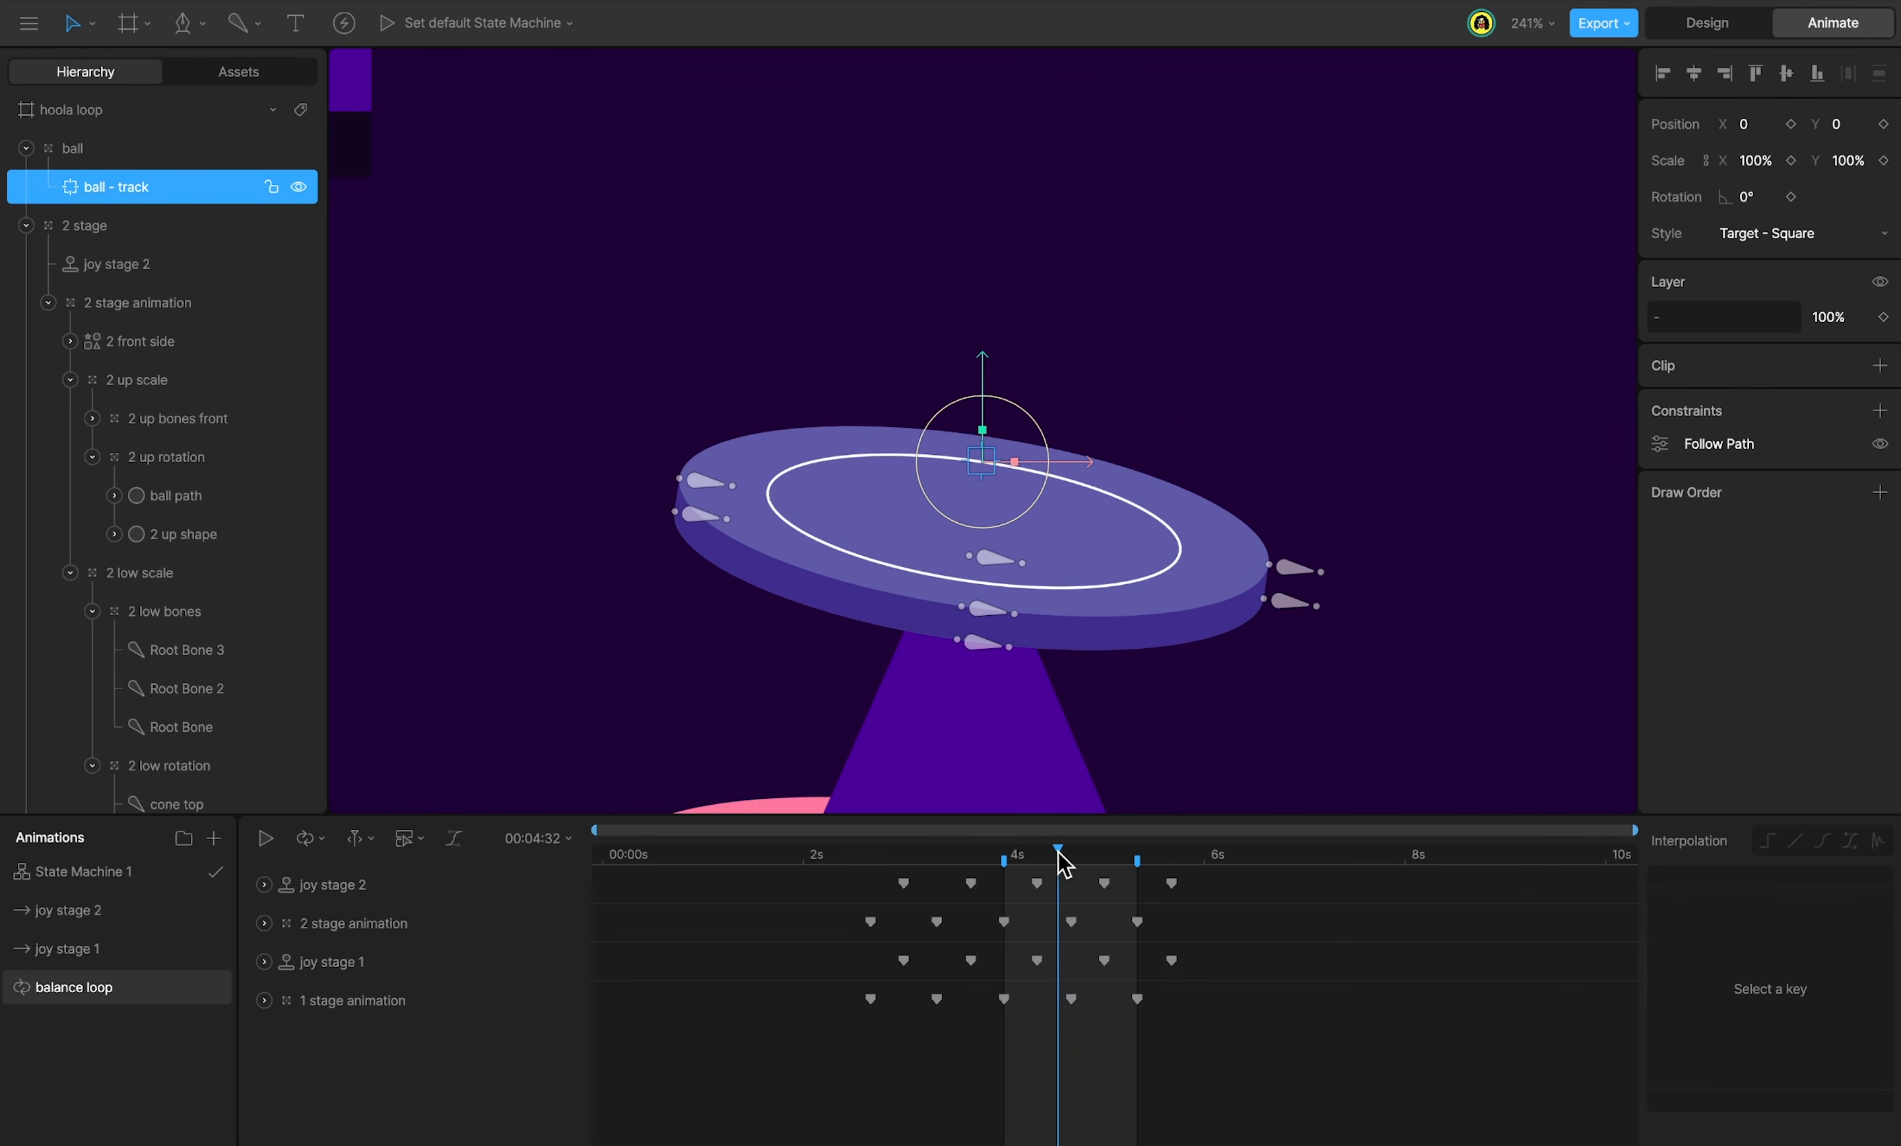
# In Design mode, draw a circle over the back of the upper stage and set its size to 50 by 50.
pyautogui.press('Tab')
pyautogui.press('o')
pyautogui.moveTo(918, 365); pyautogui.dragTo(1065, 509)
pyautogui.click(1706, 331)
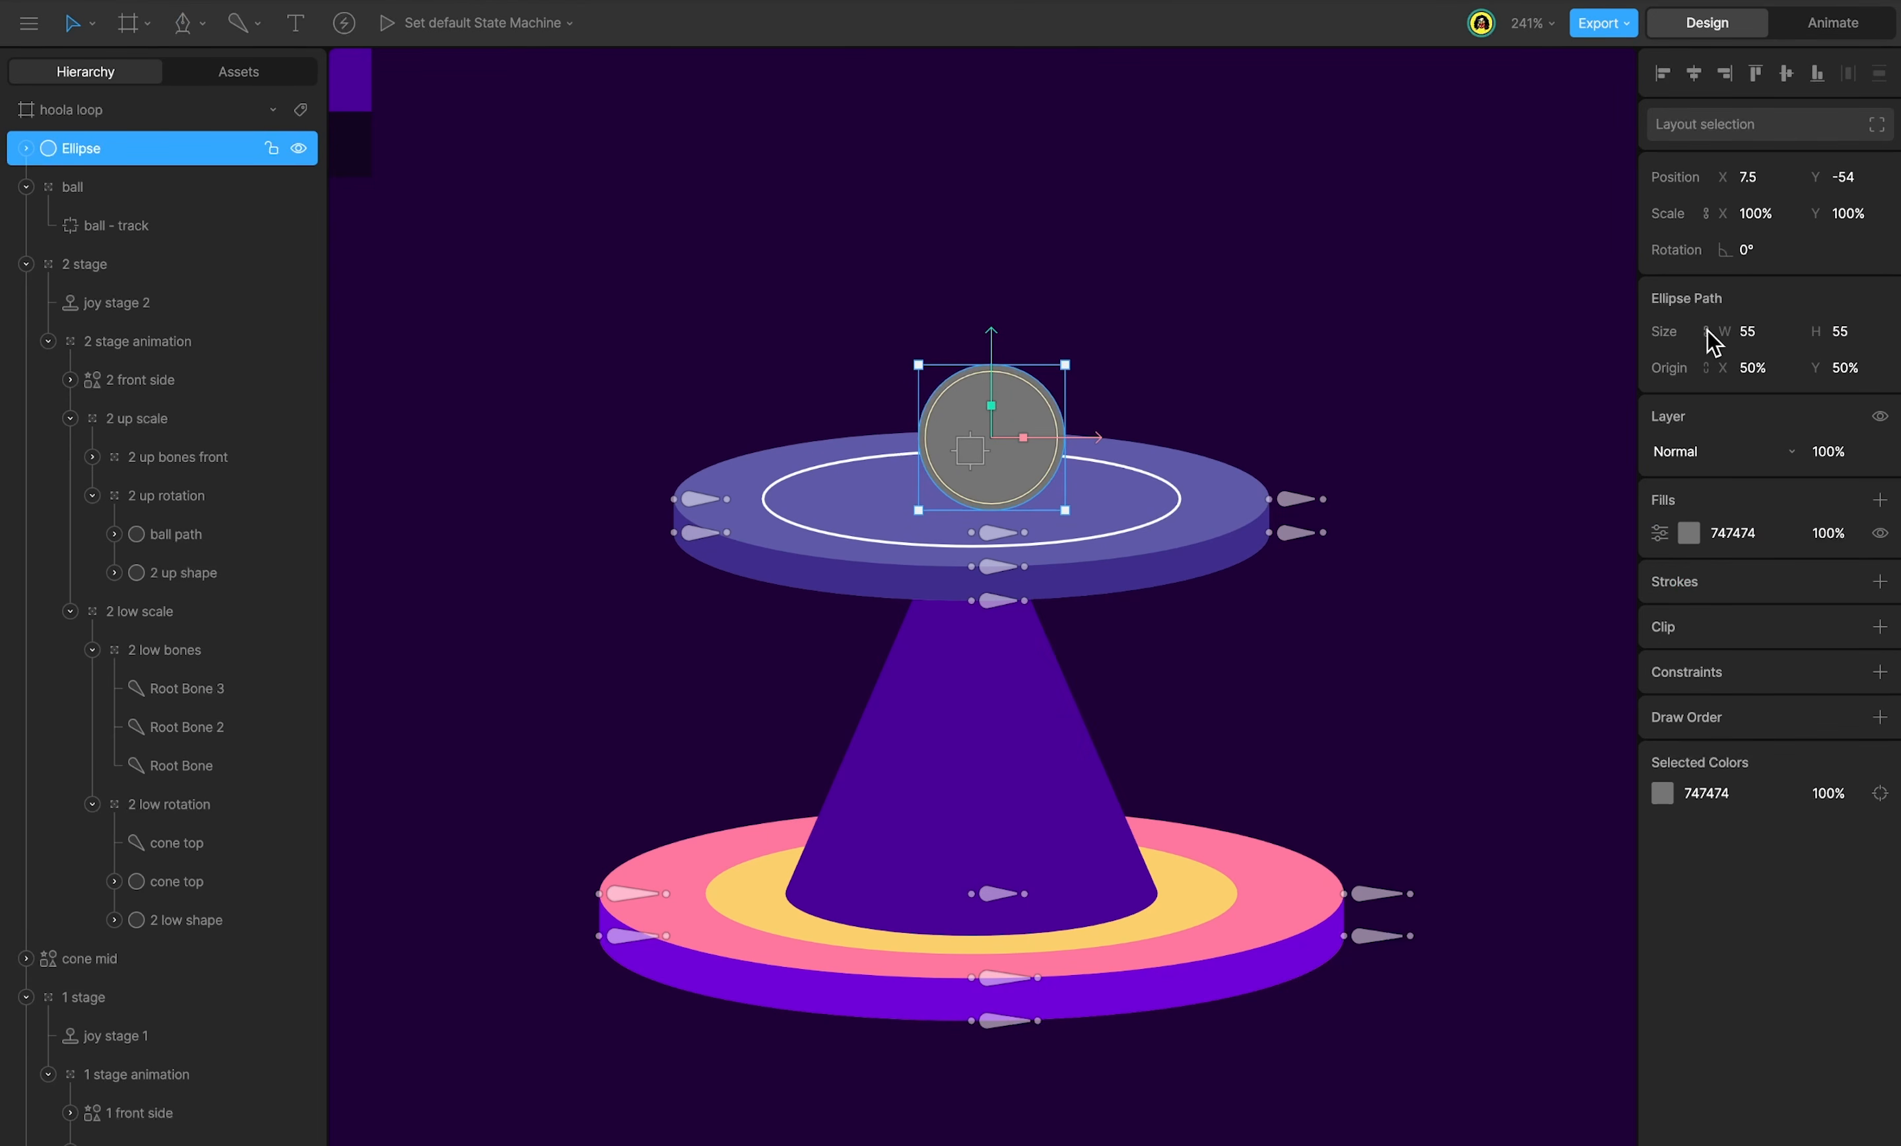
pyautogui.click(1748, 331)
pyautogui.write('50')
pyautogui.press('Return')
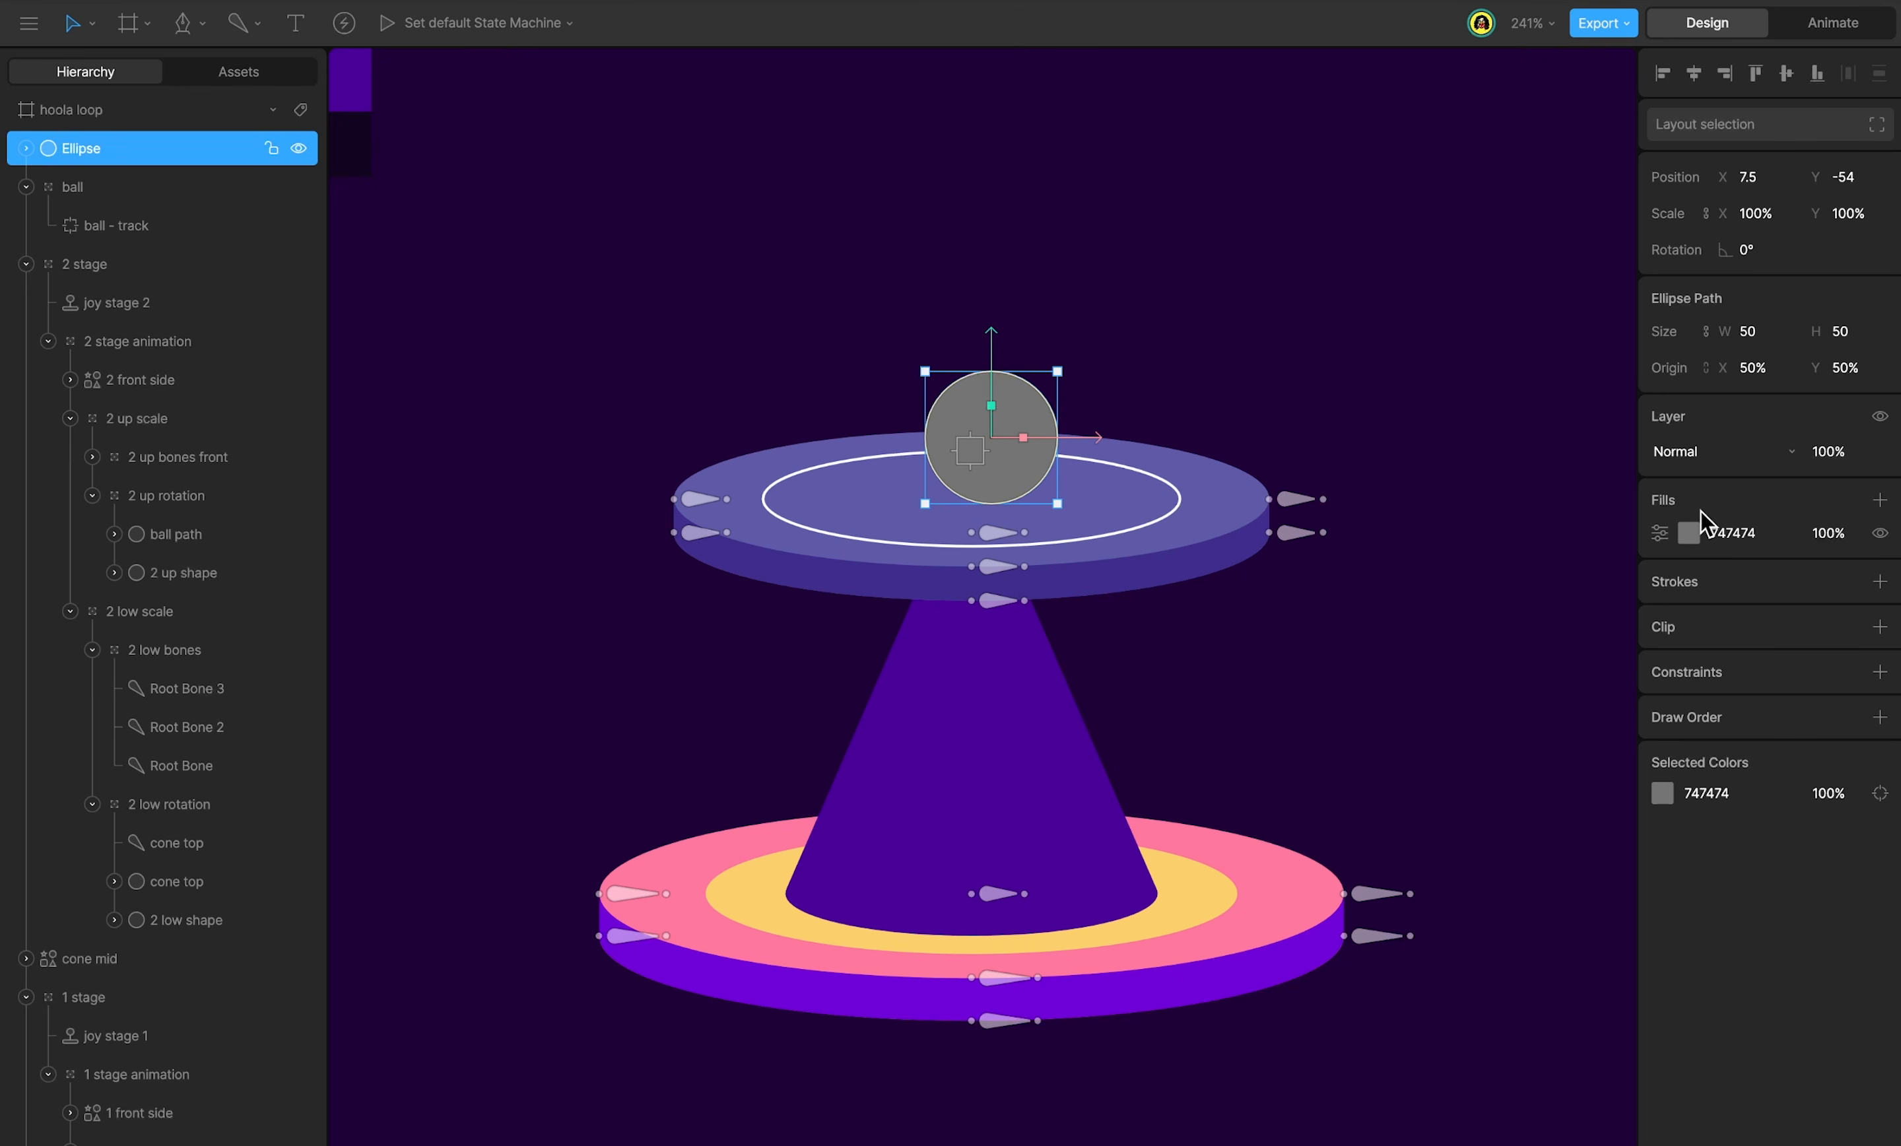
# Change the new circle's fill to white FFFFFF.
pyautogui.click(1689, 533)
pyautogui.moveTo(1487, 599); pyautogui.dragTo(1349, 526)
pyautogui.click(1732, 944)
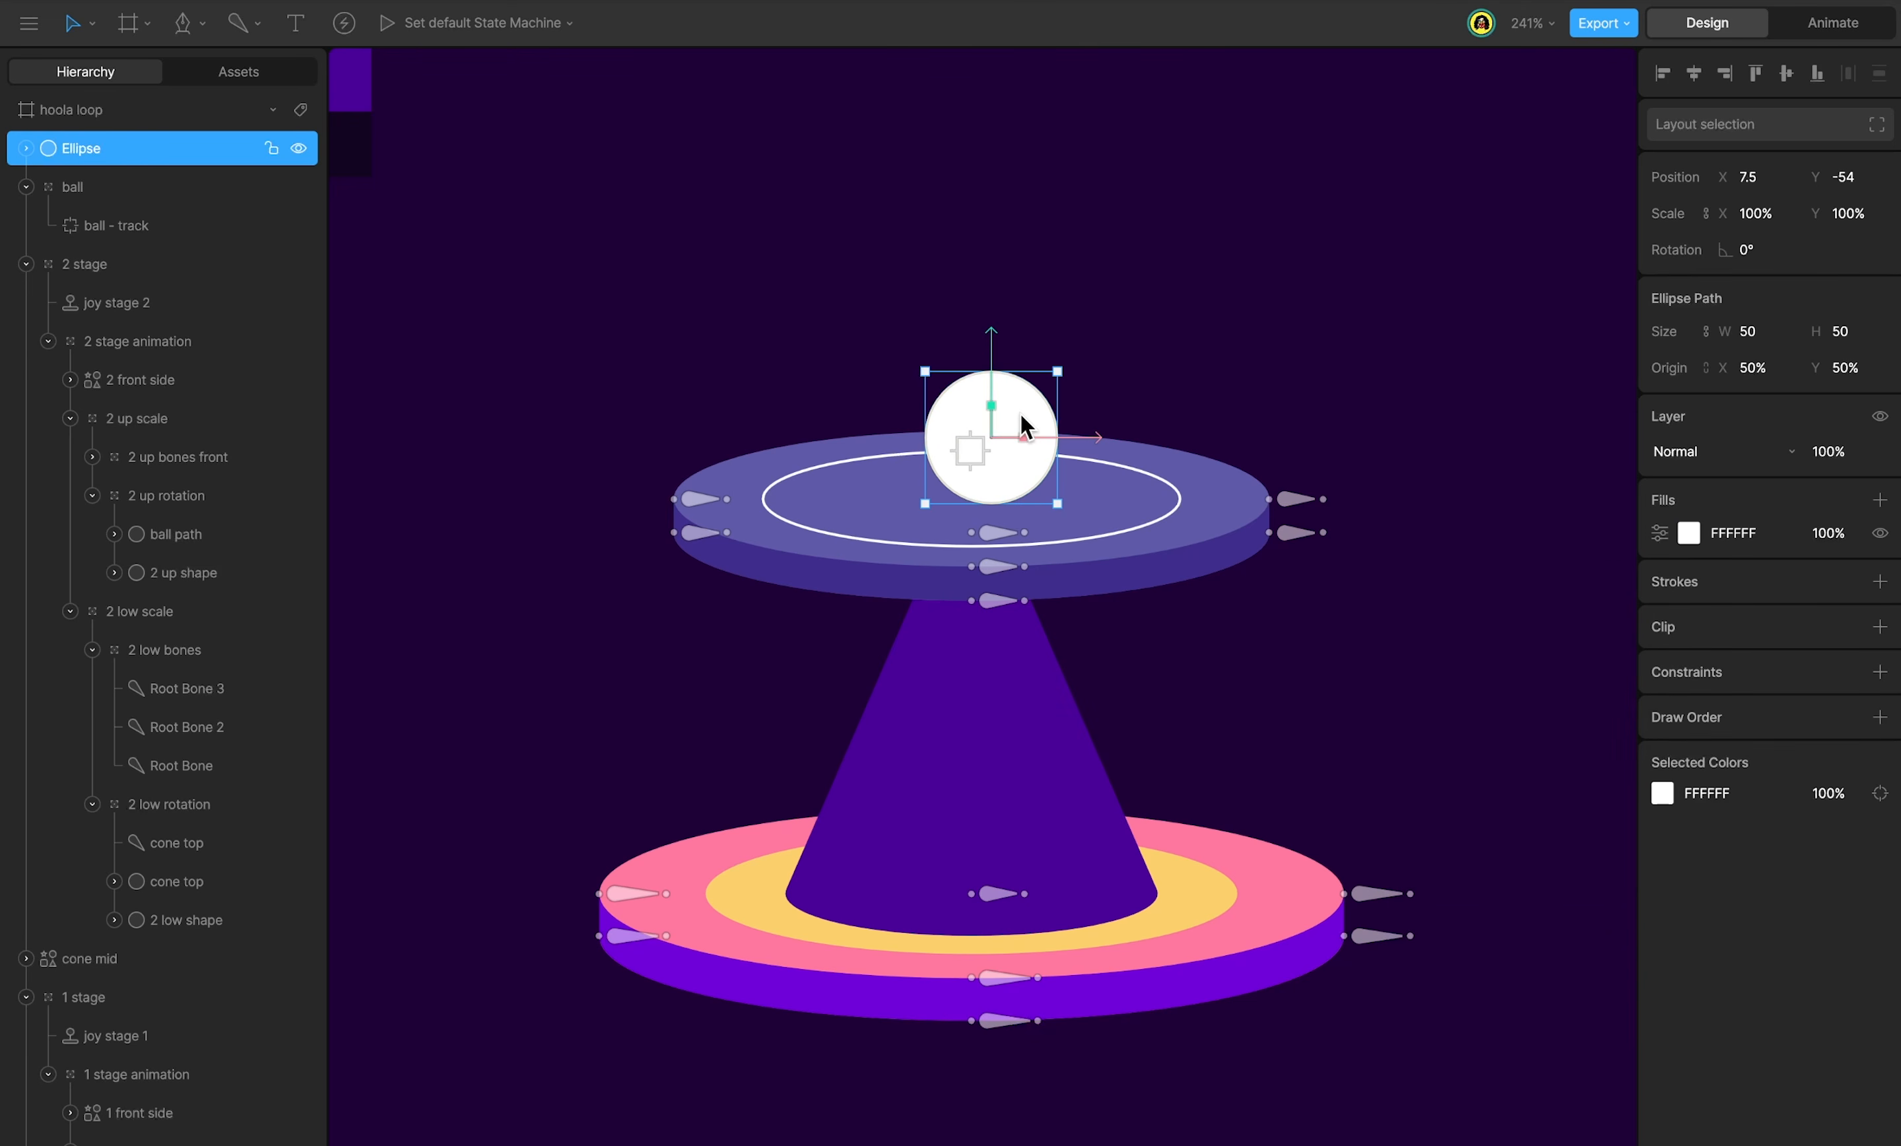
# Group the white circle, freeze it to move the group's origin to the circle's lowest point, and place the group at X 0, Y -48.5.
pyautogui.hotkey('ctrl', 'g')
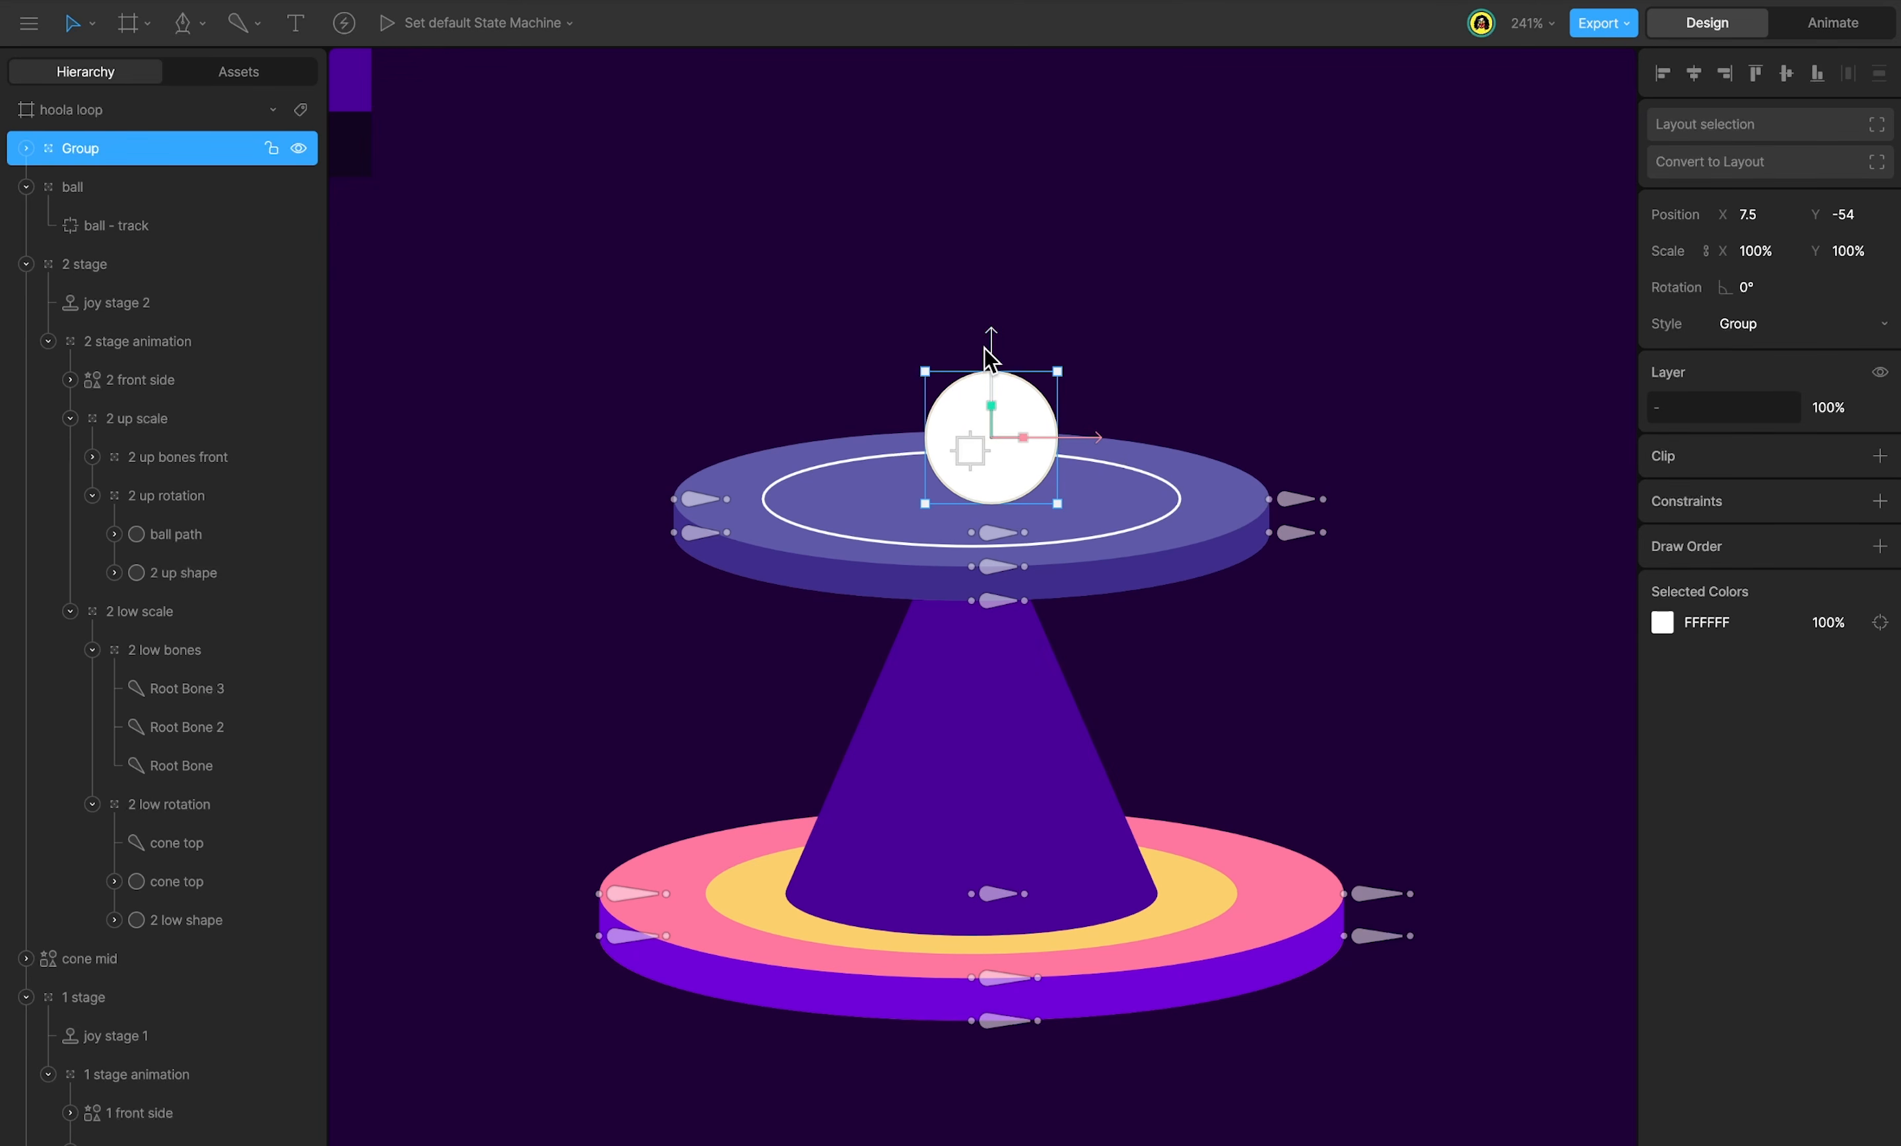
pyautogui.press('y')
pyautogui.moveTo(988, 348); pyautogui.dragTo(987, 423)
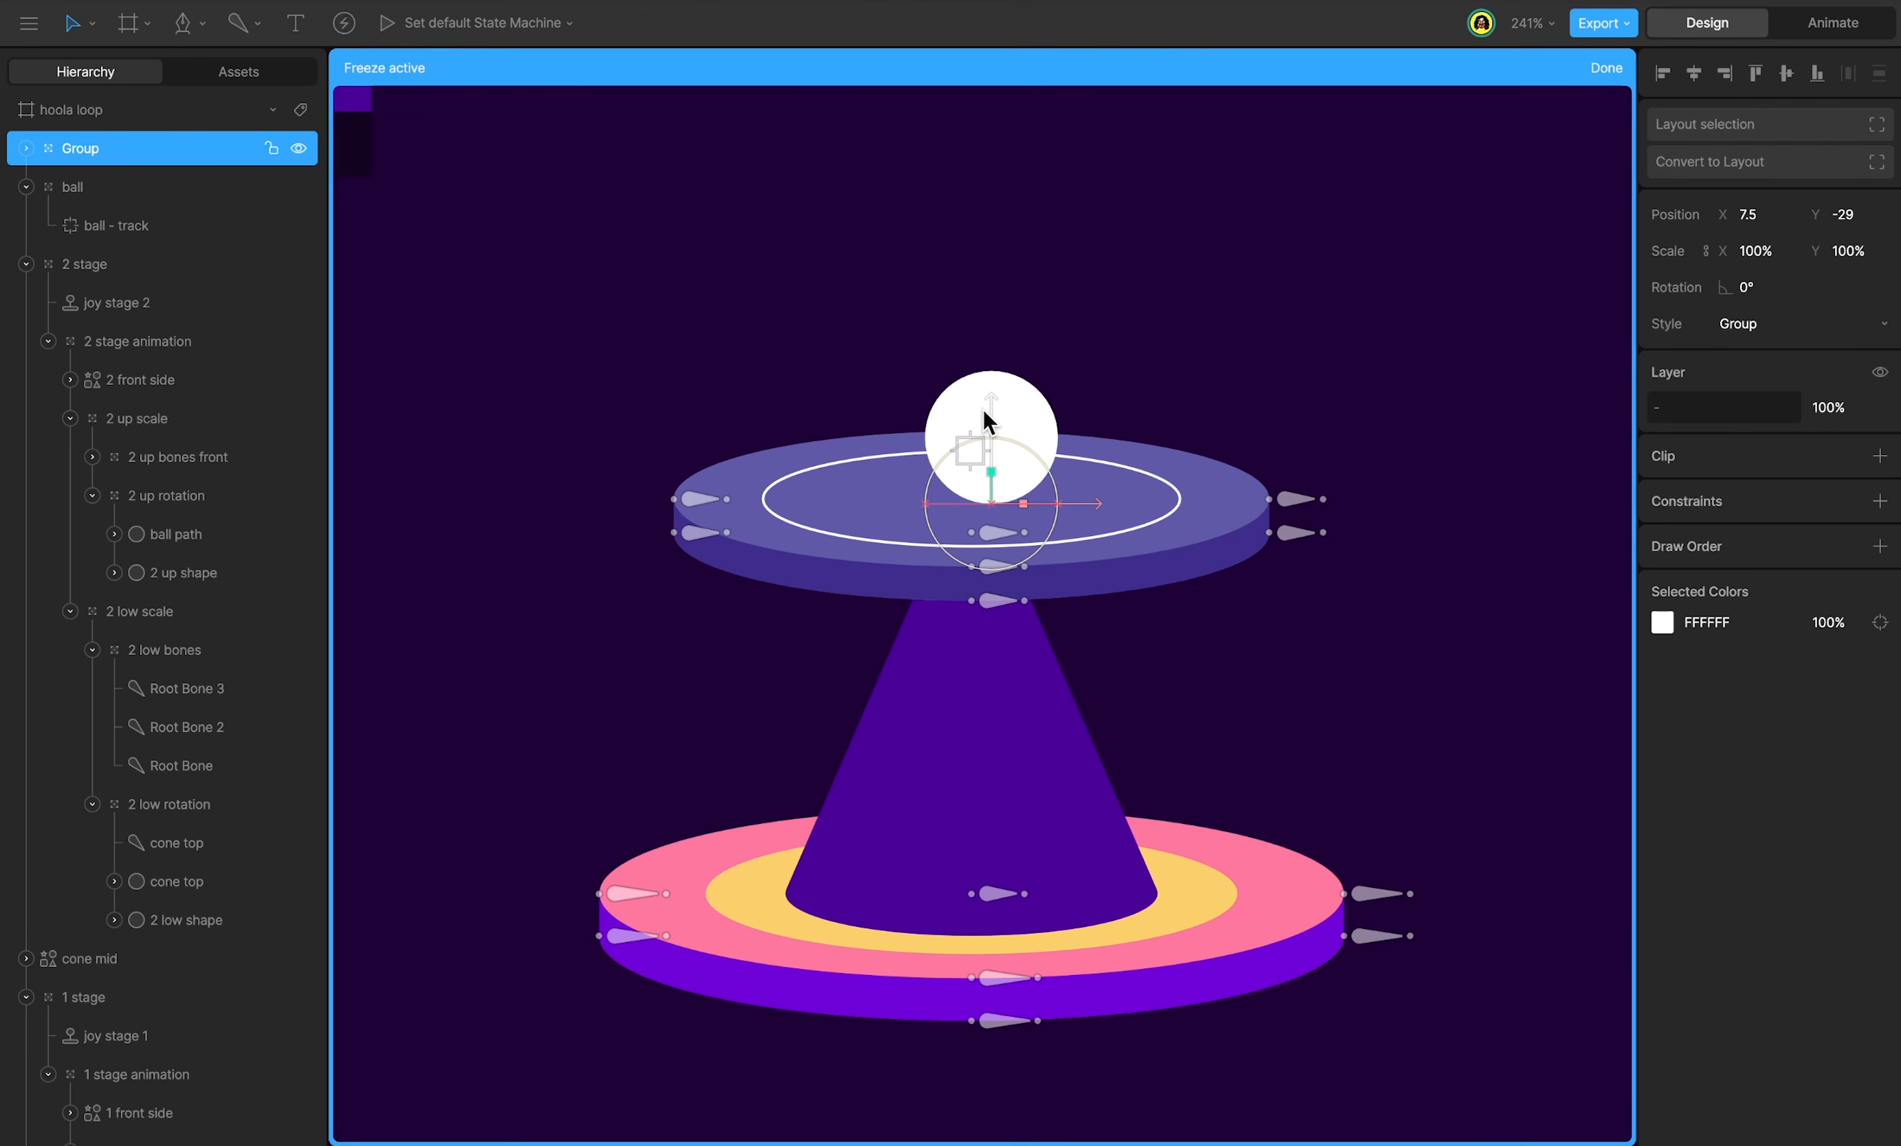
pyautogui.press('y')
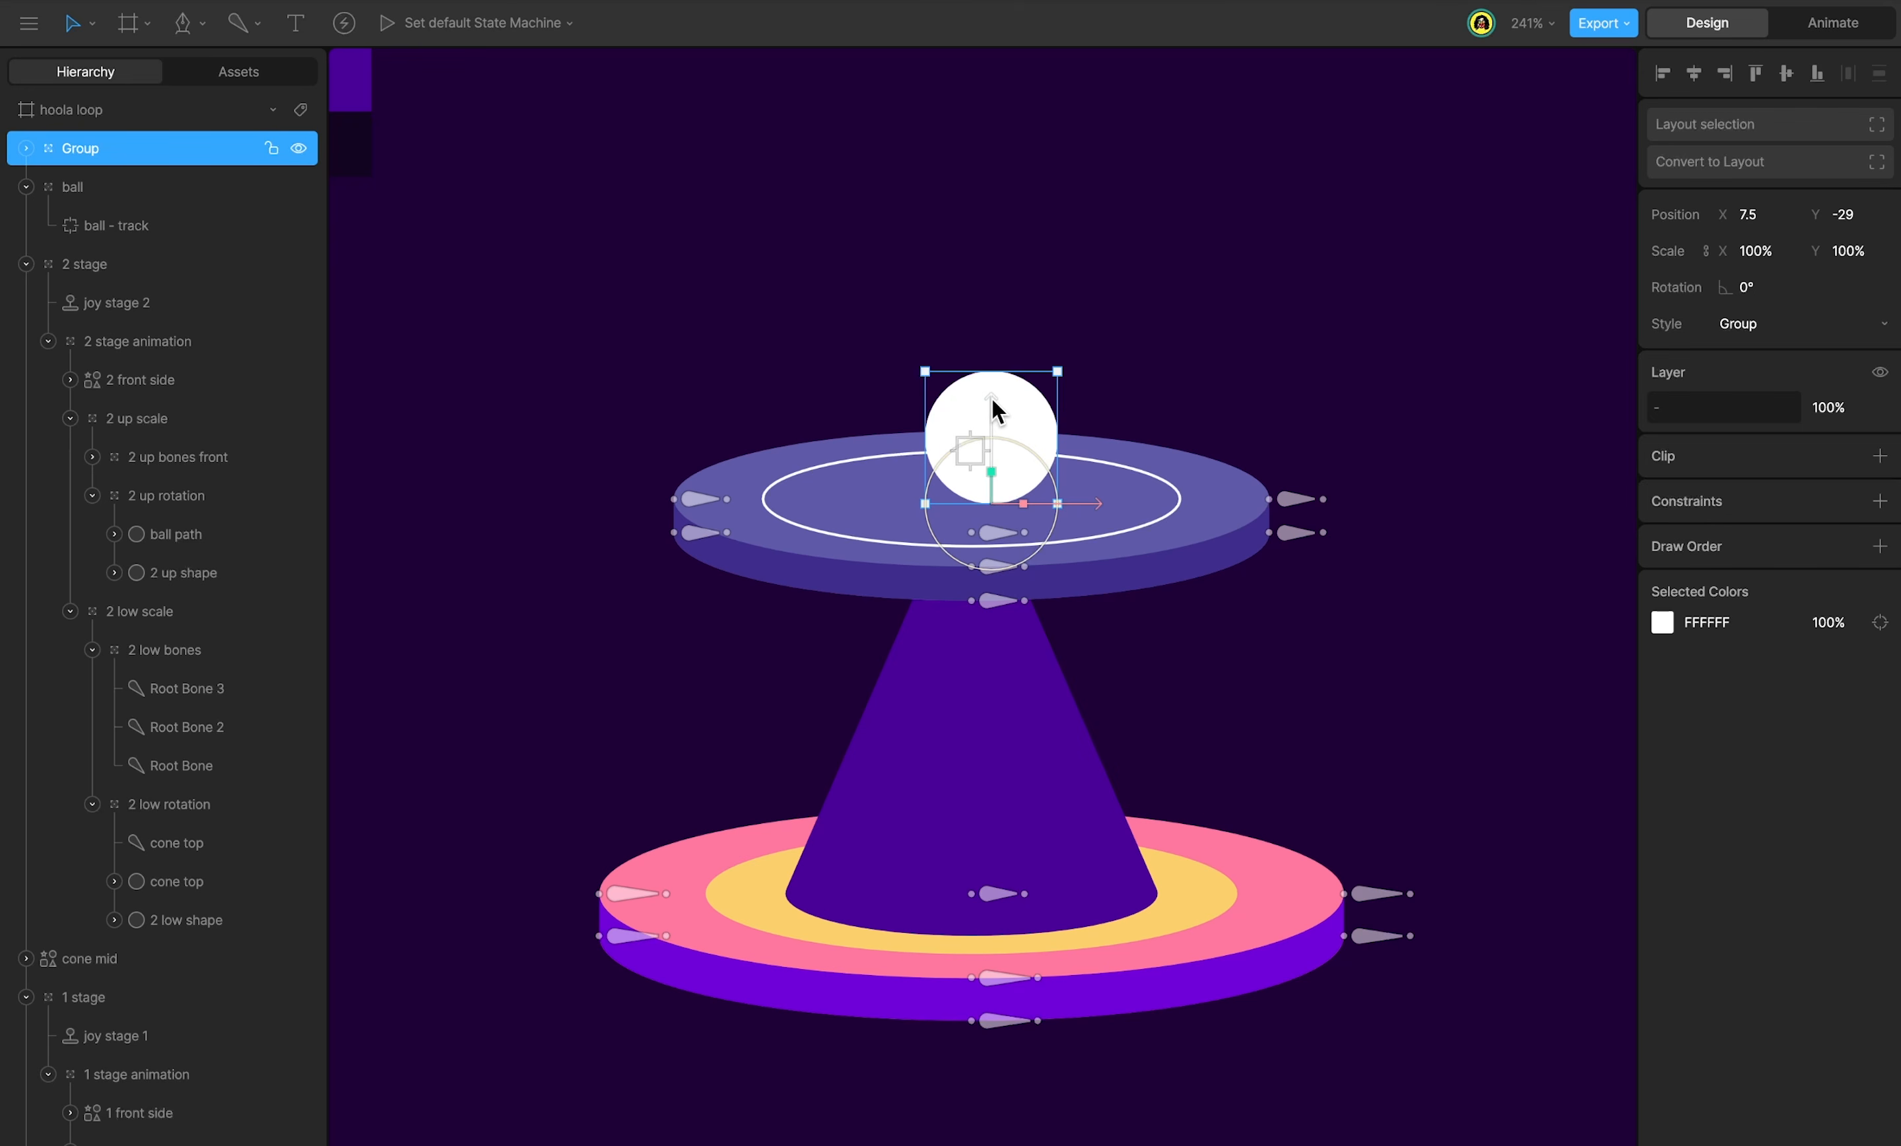
pyautogui.moveTo(992, 399); pyautogui.dragTo(992, 347)
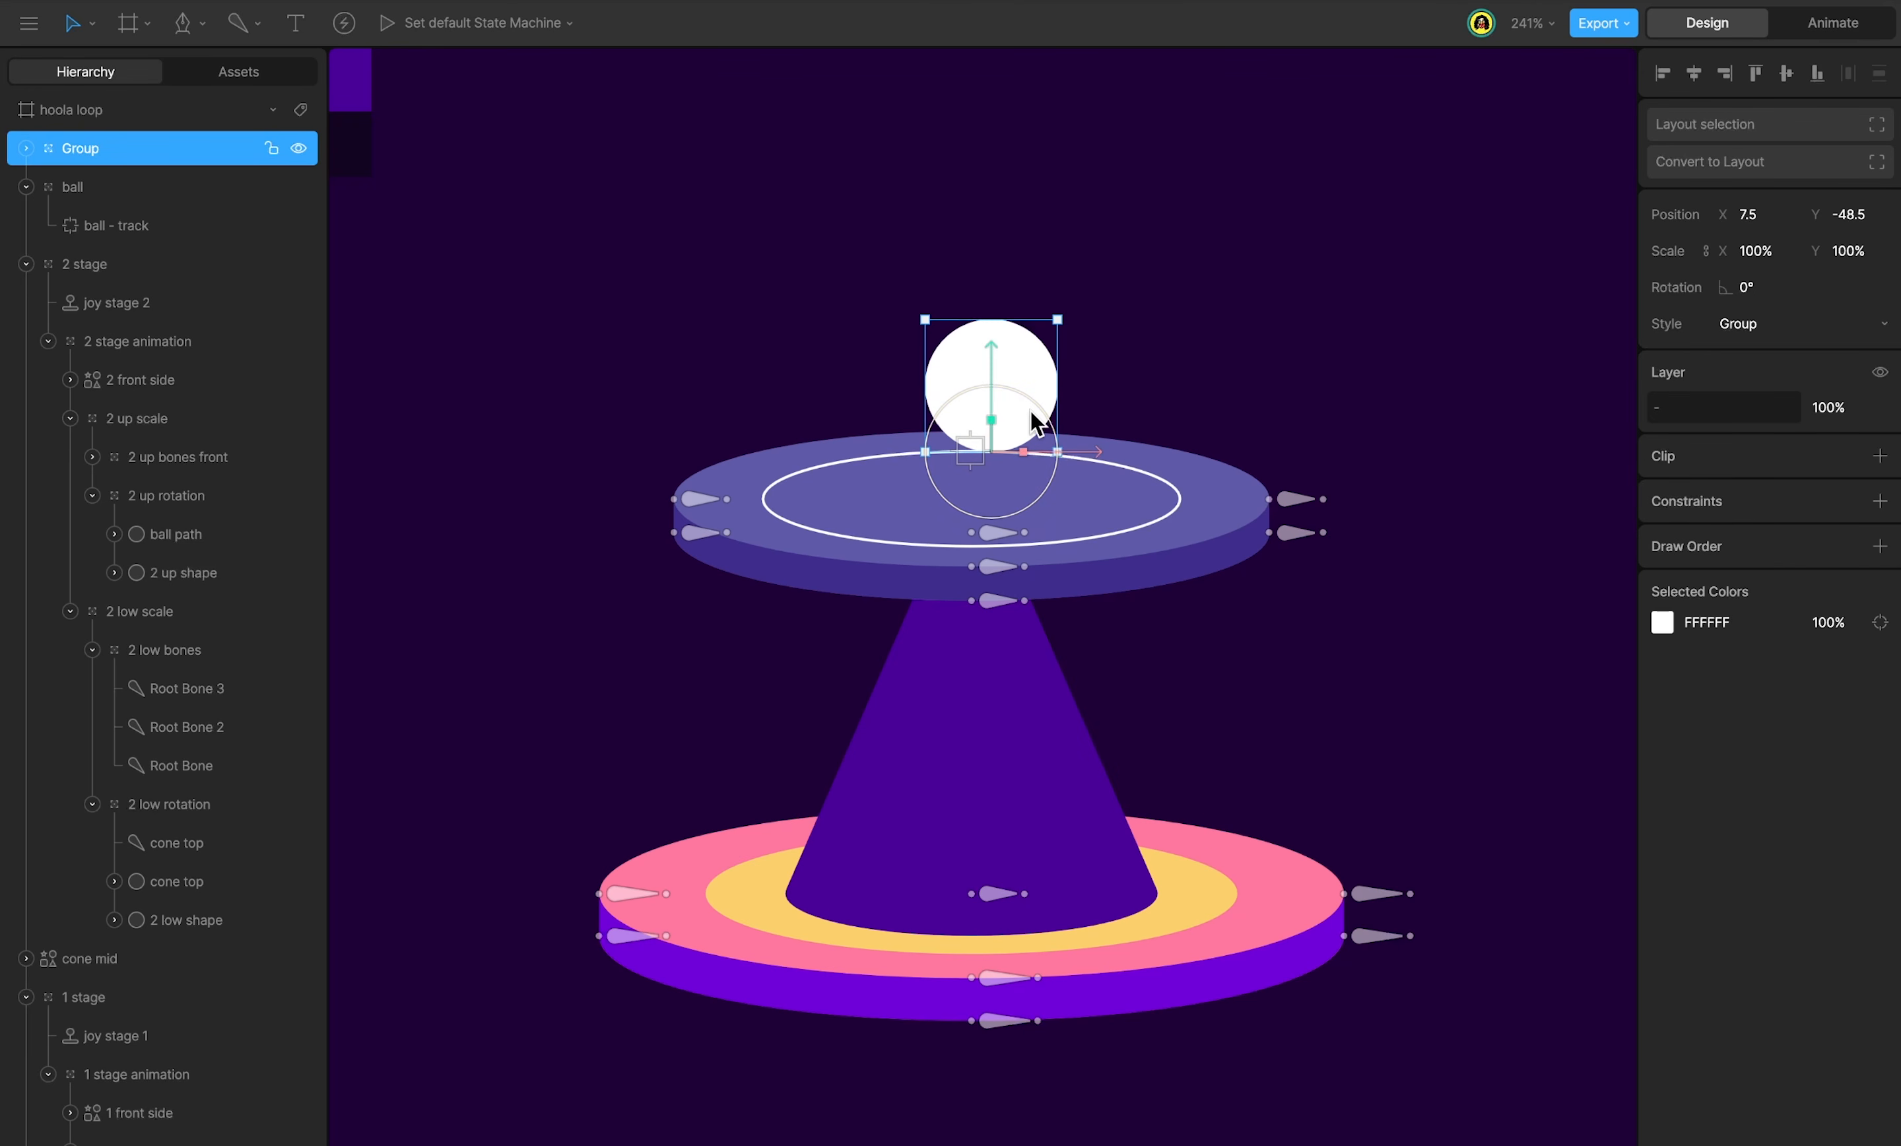
pyautogui.moveTo(1087, 451); pyautogui.dragTo(1067, 451)
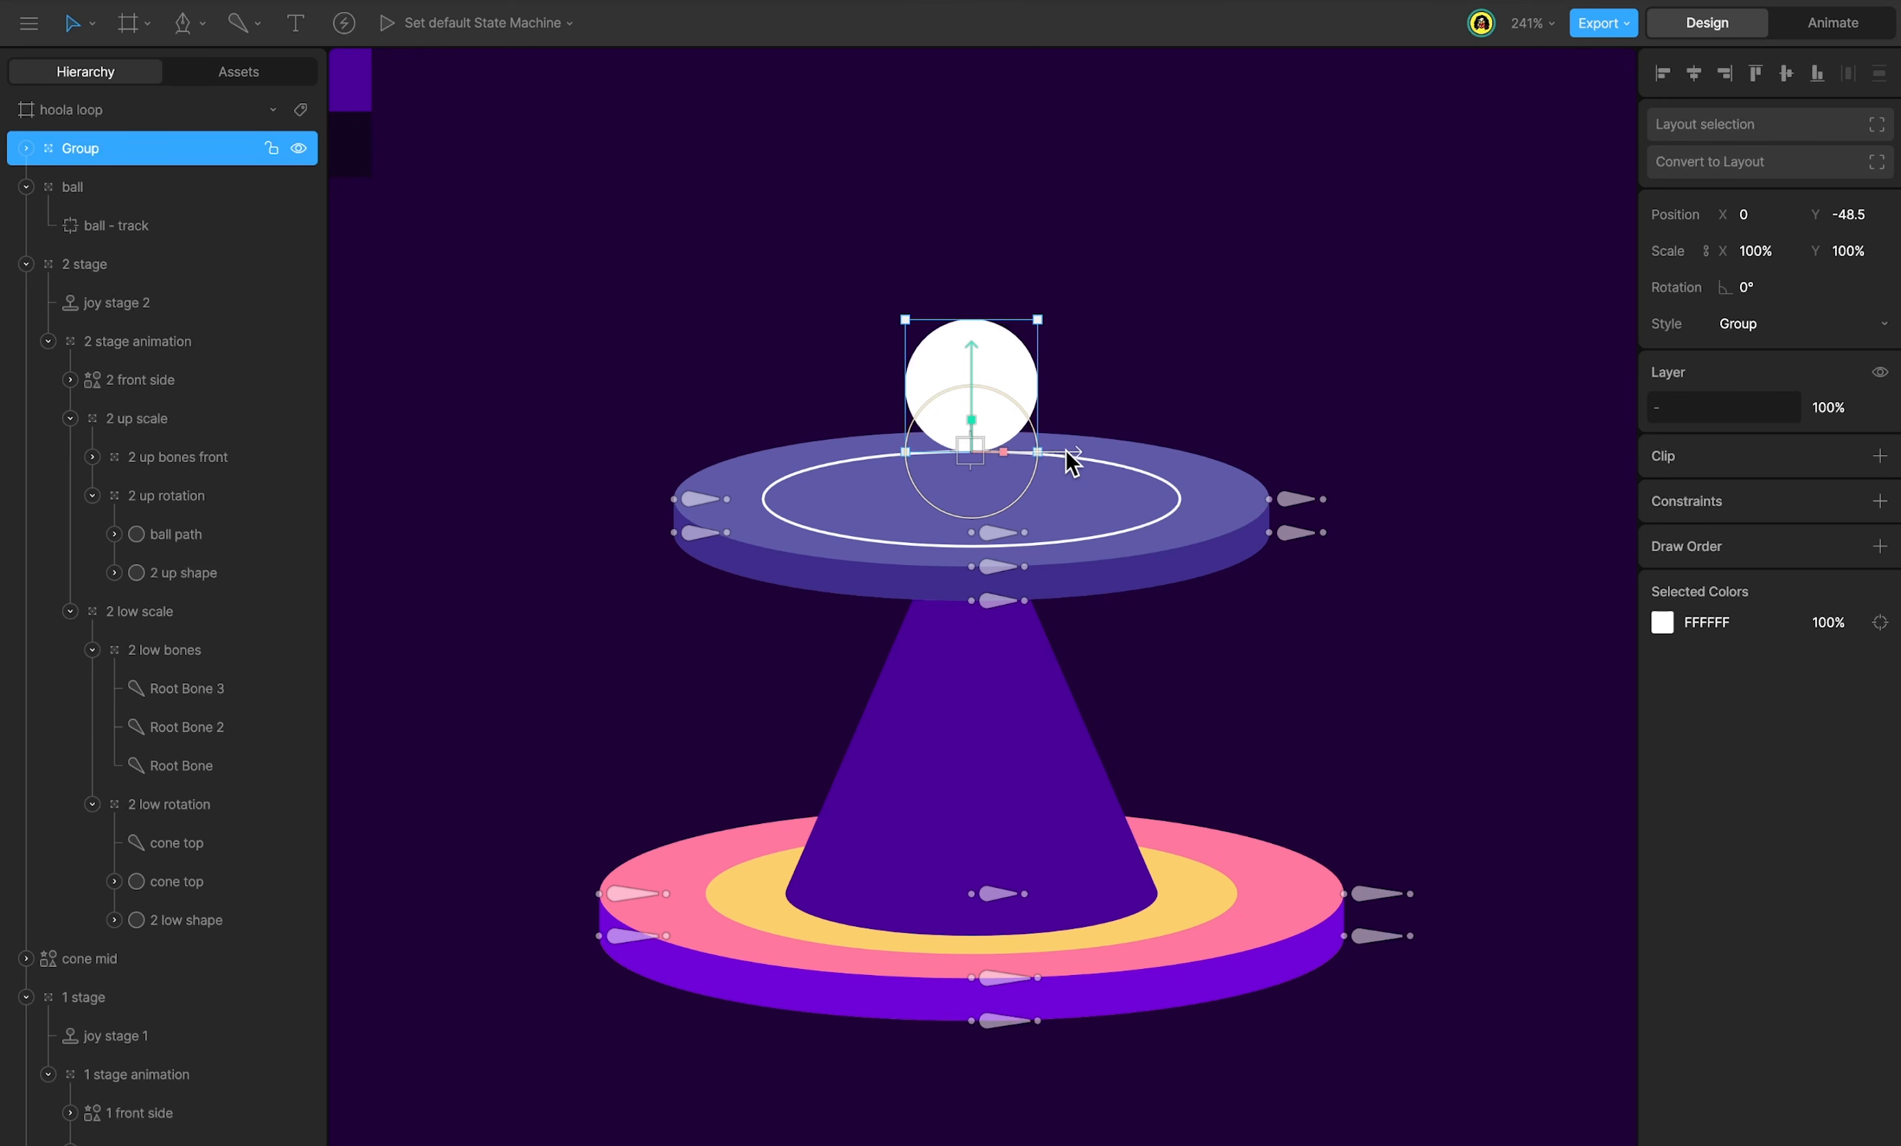
# Rename the circle's group as "ball - shape" and nest it inside the ball group above ball - track.
pyautogui.doubleClick(171, 150)
pyautogui.write('ball - shape')
pyautogui.moveTo(171, 150); pyautogui.dragTo(173, 219)
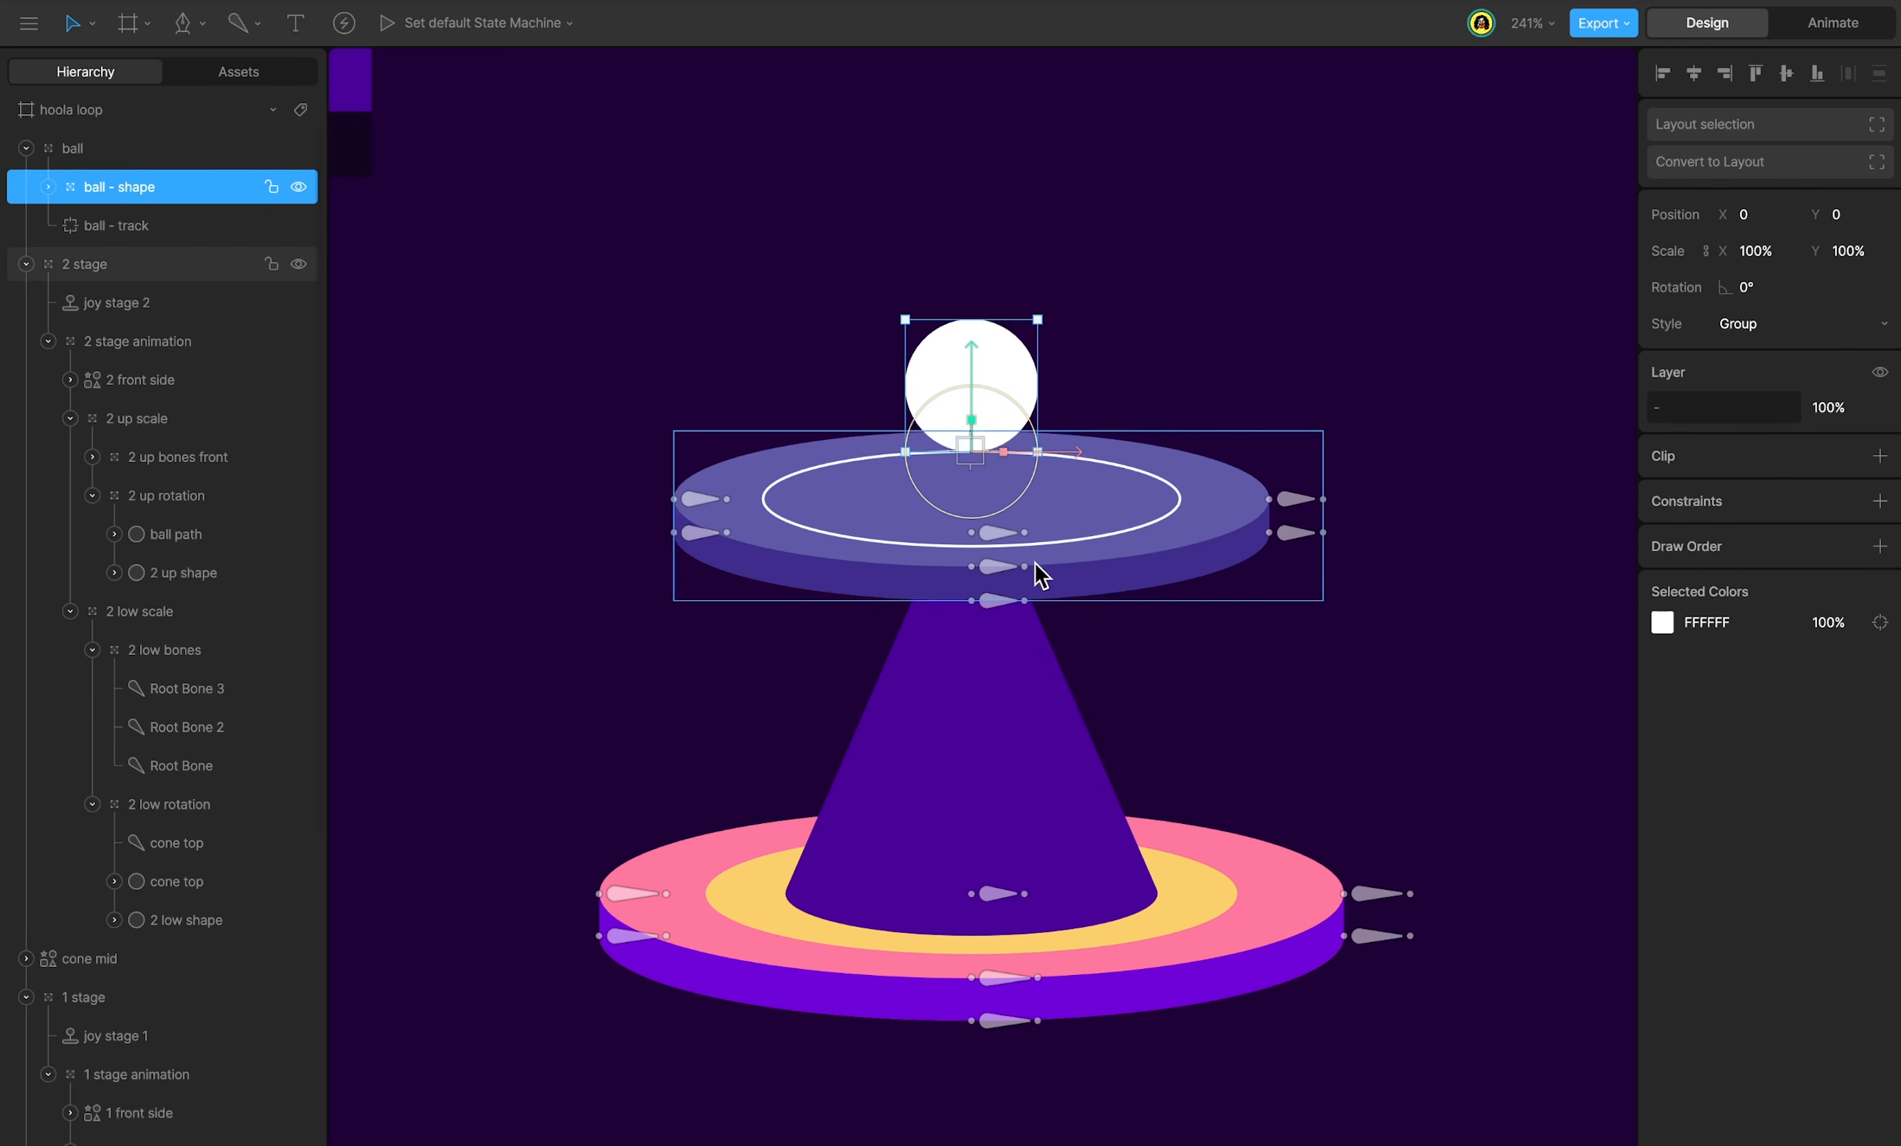
# Add a Translation constraint to ball - shape targeting ball - track, and play the balance loop to check it.
pyautogui.click(1880, 501)
pyautogui.click(1807, 619)
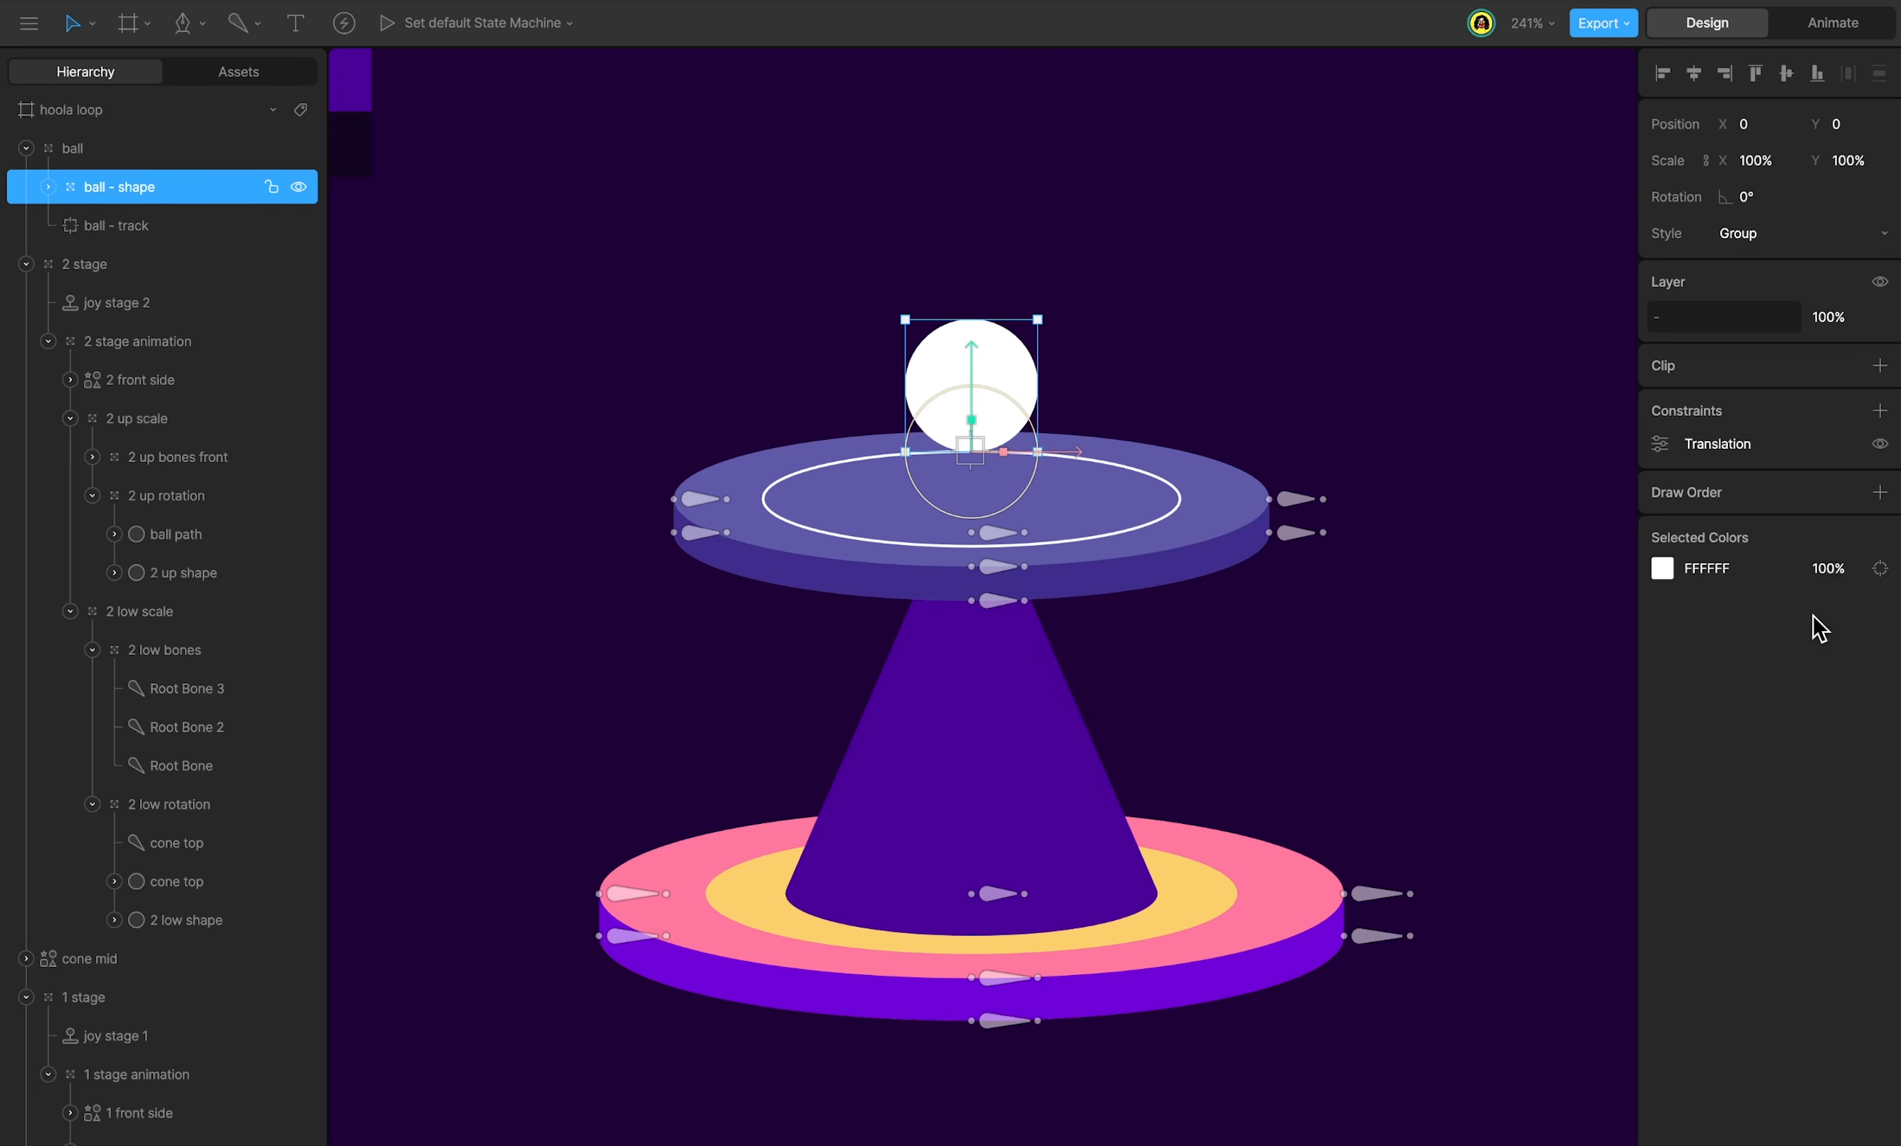
pyautogui.click(1660, 446)
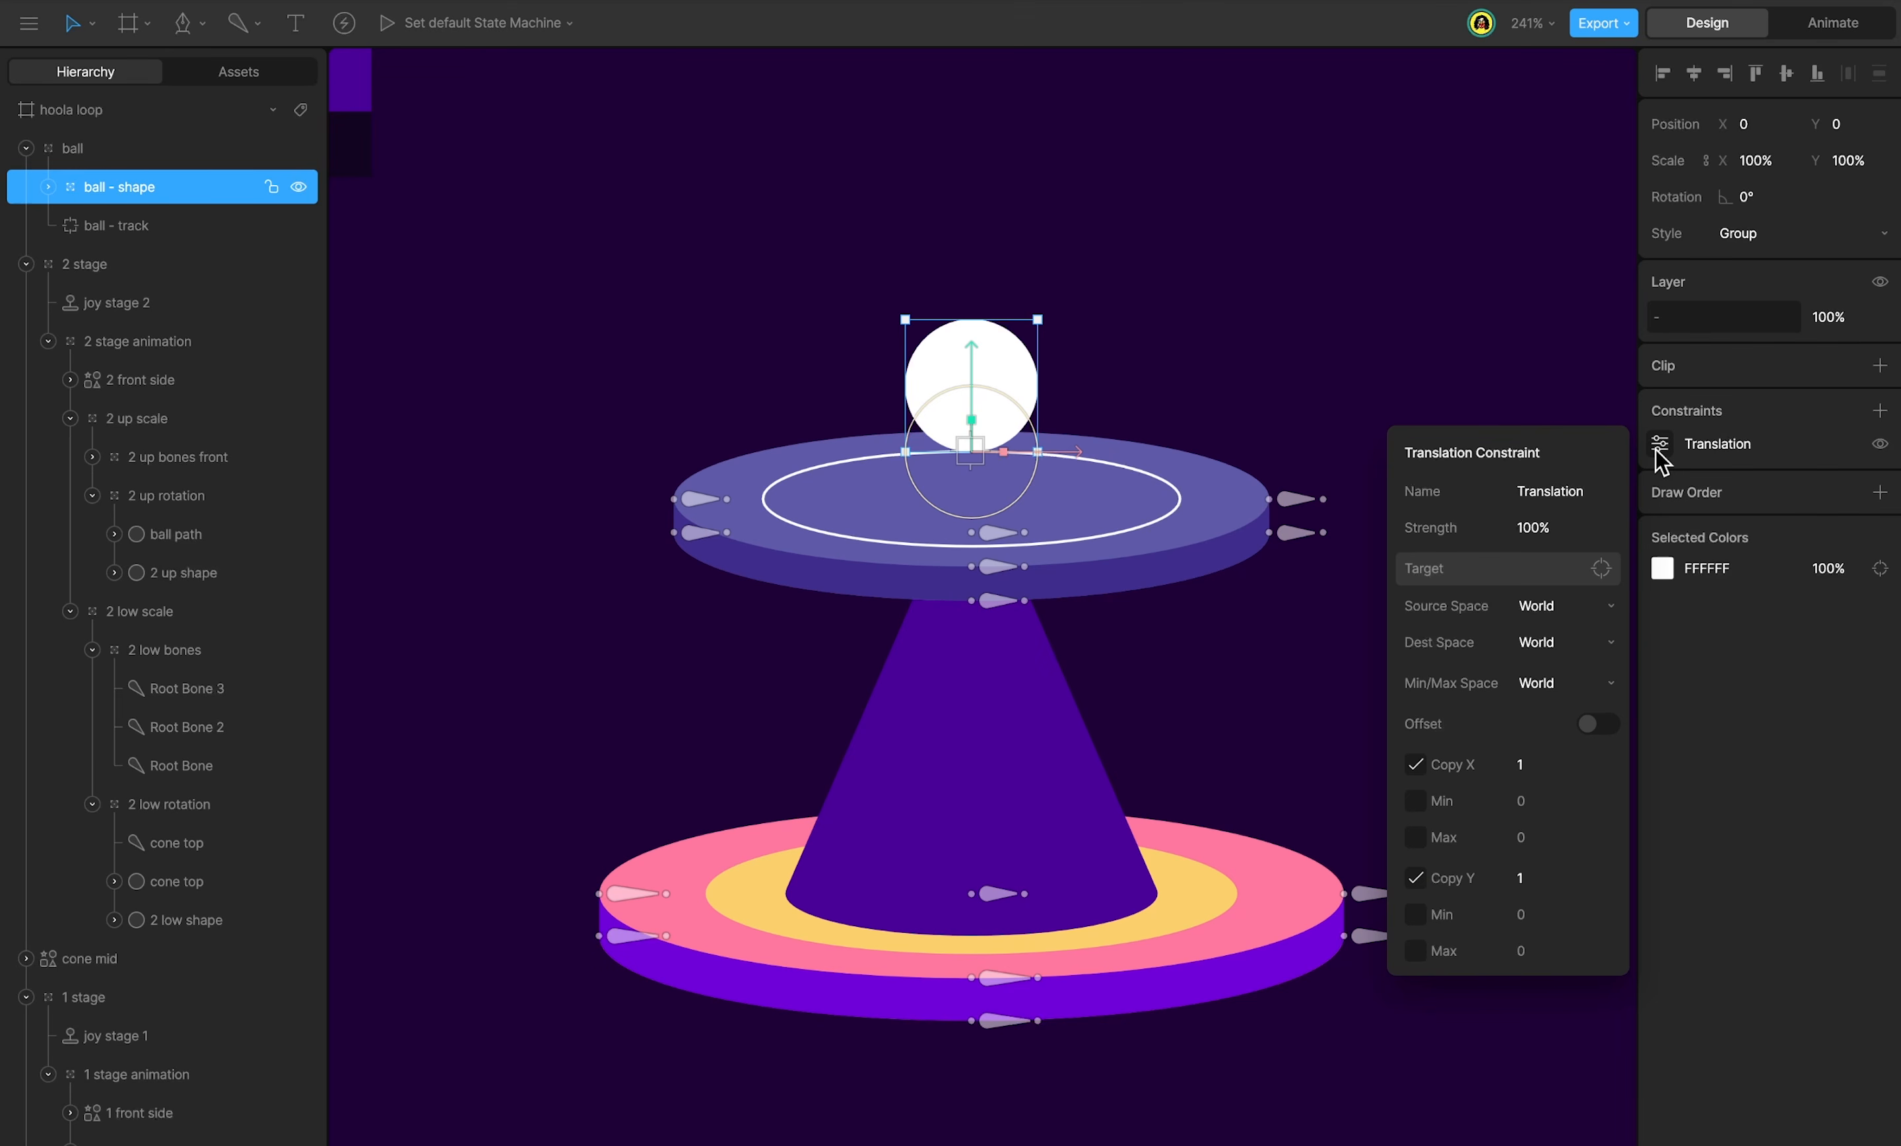
pyautogui.click(1541, 571)
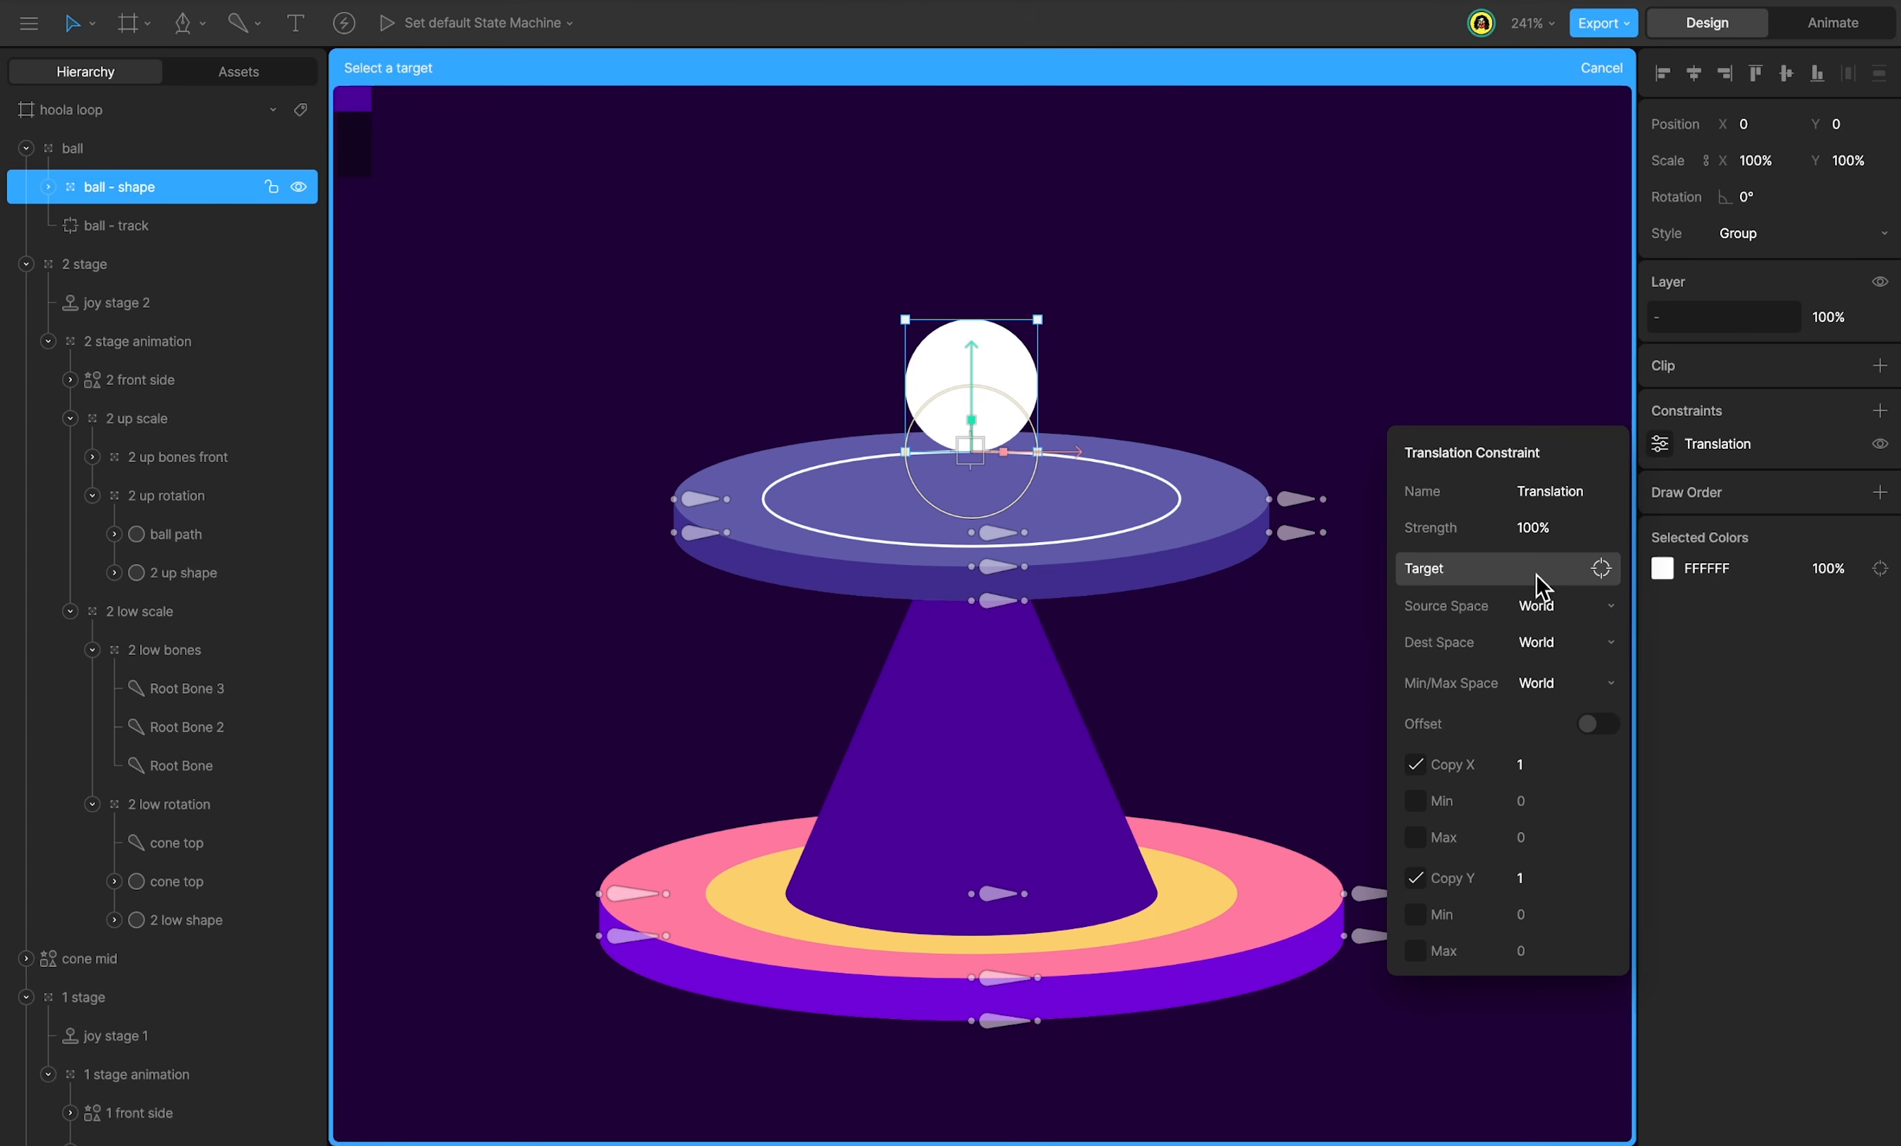
pyautogui.click(971, 468)
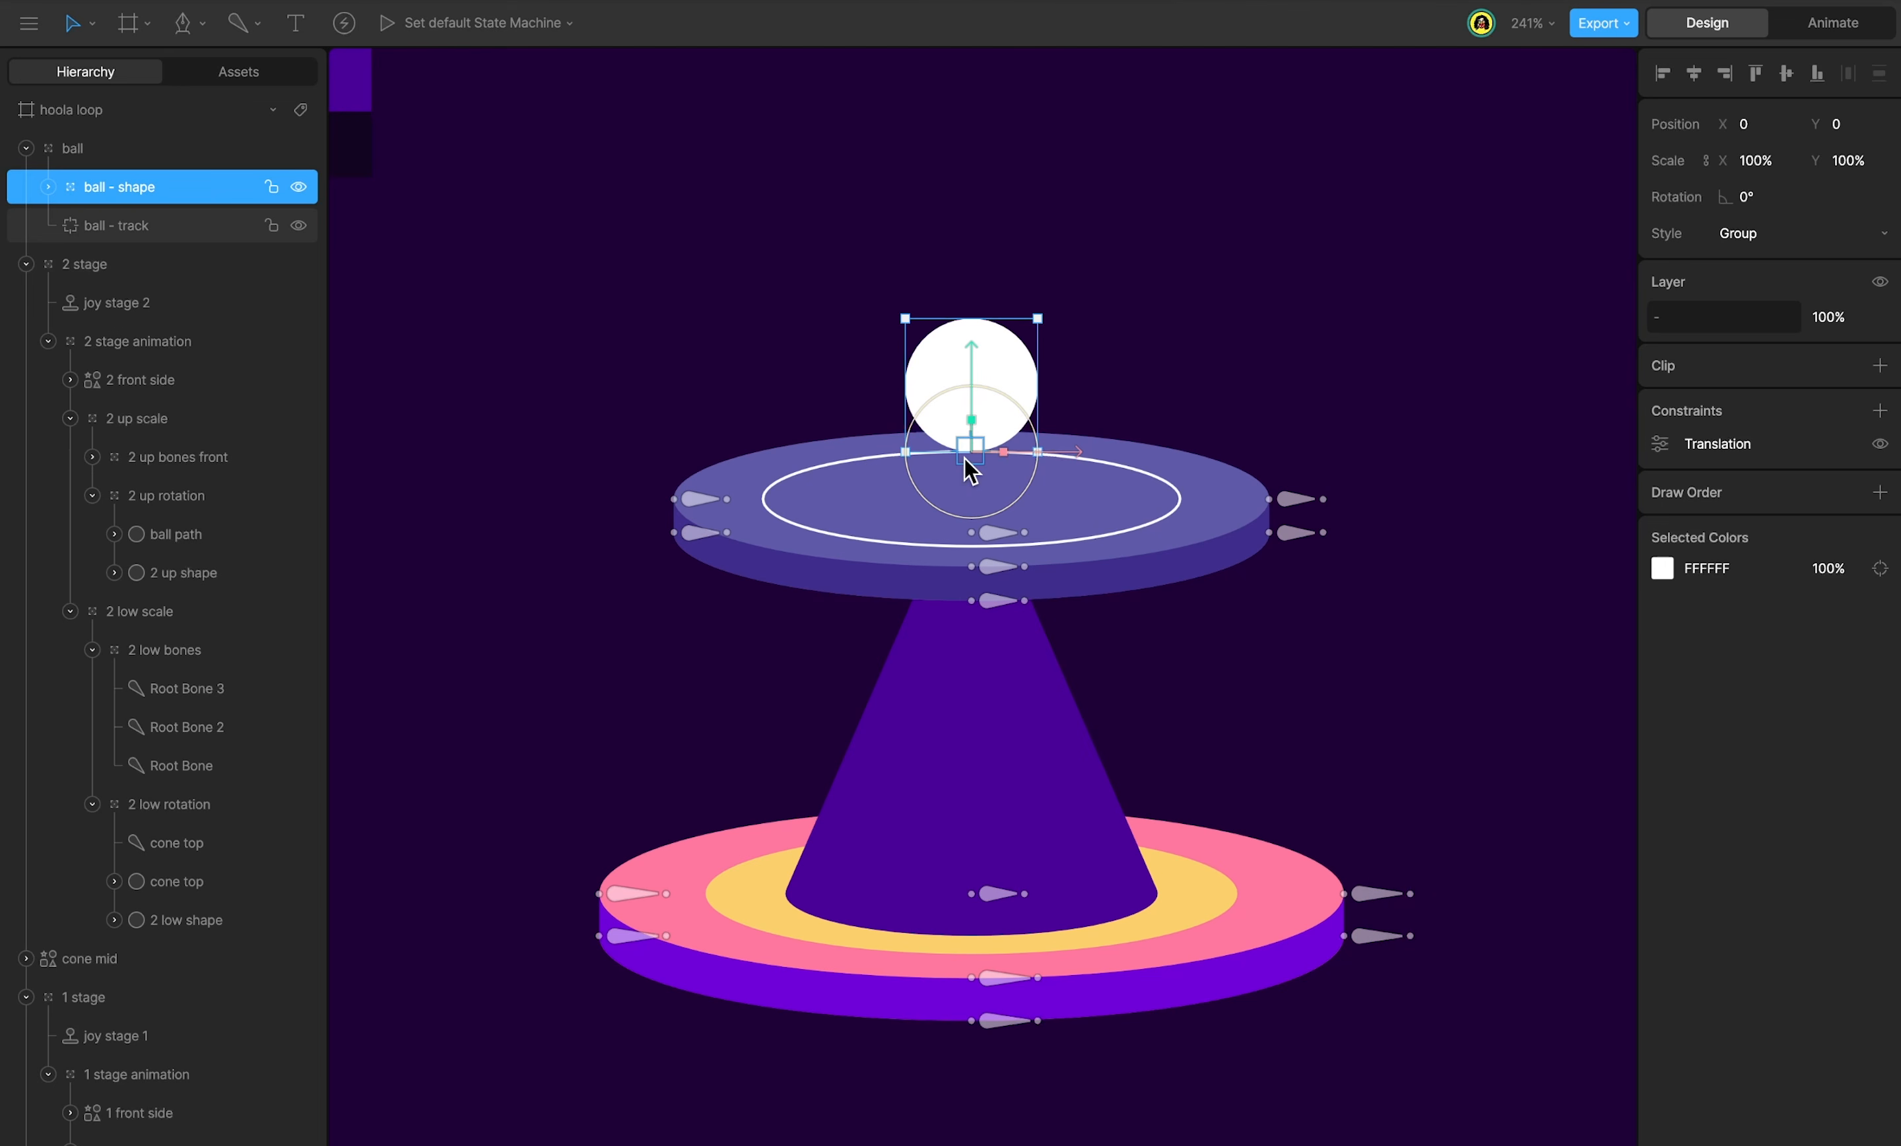
pyautogui.press('Tab')
pyautogui.press('space')
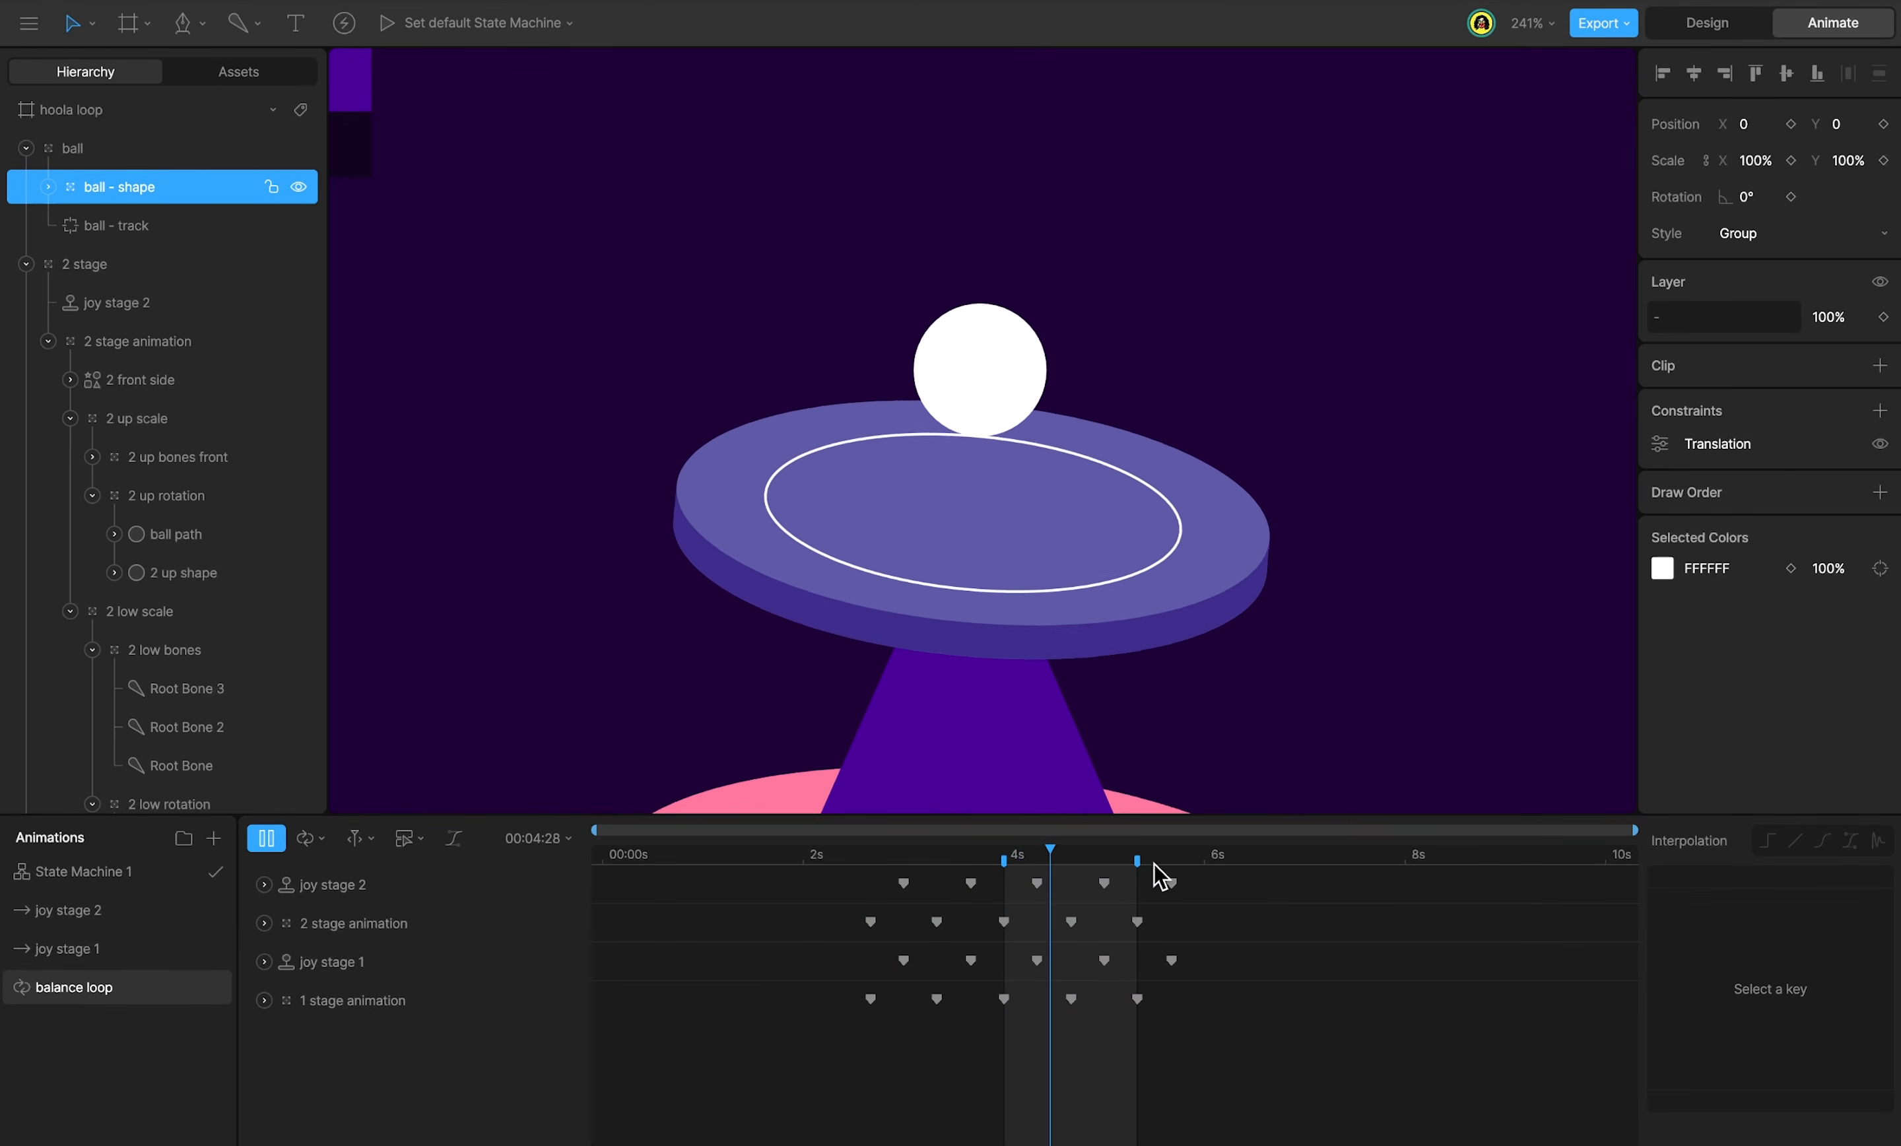
# Key the Follow Path Distance of ball - track at 0% on 00:04:00 and at 100% on 00:05:20.
pyautogui.click(999, 860)
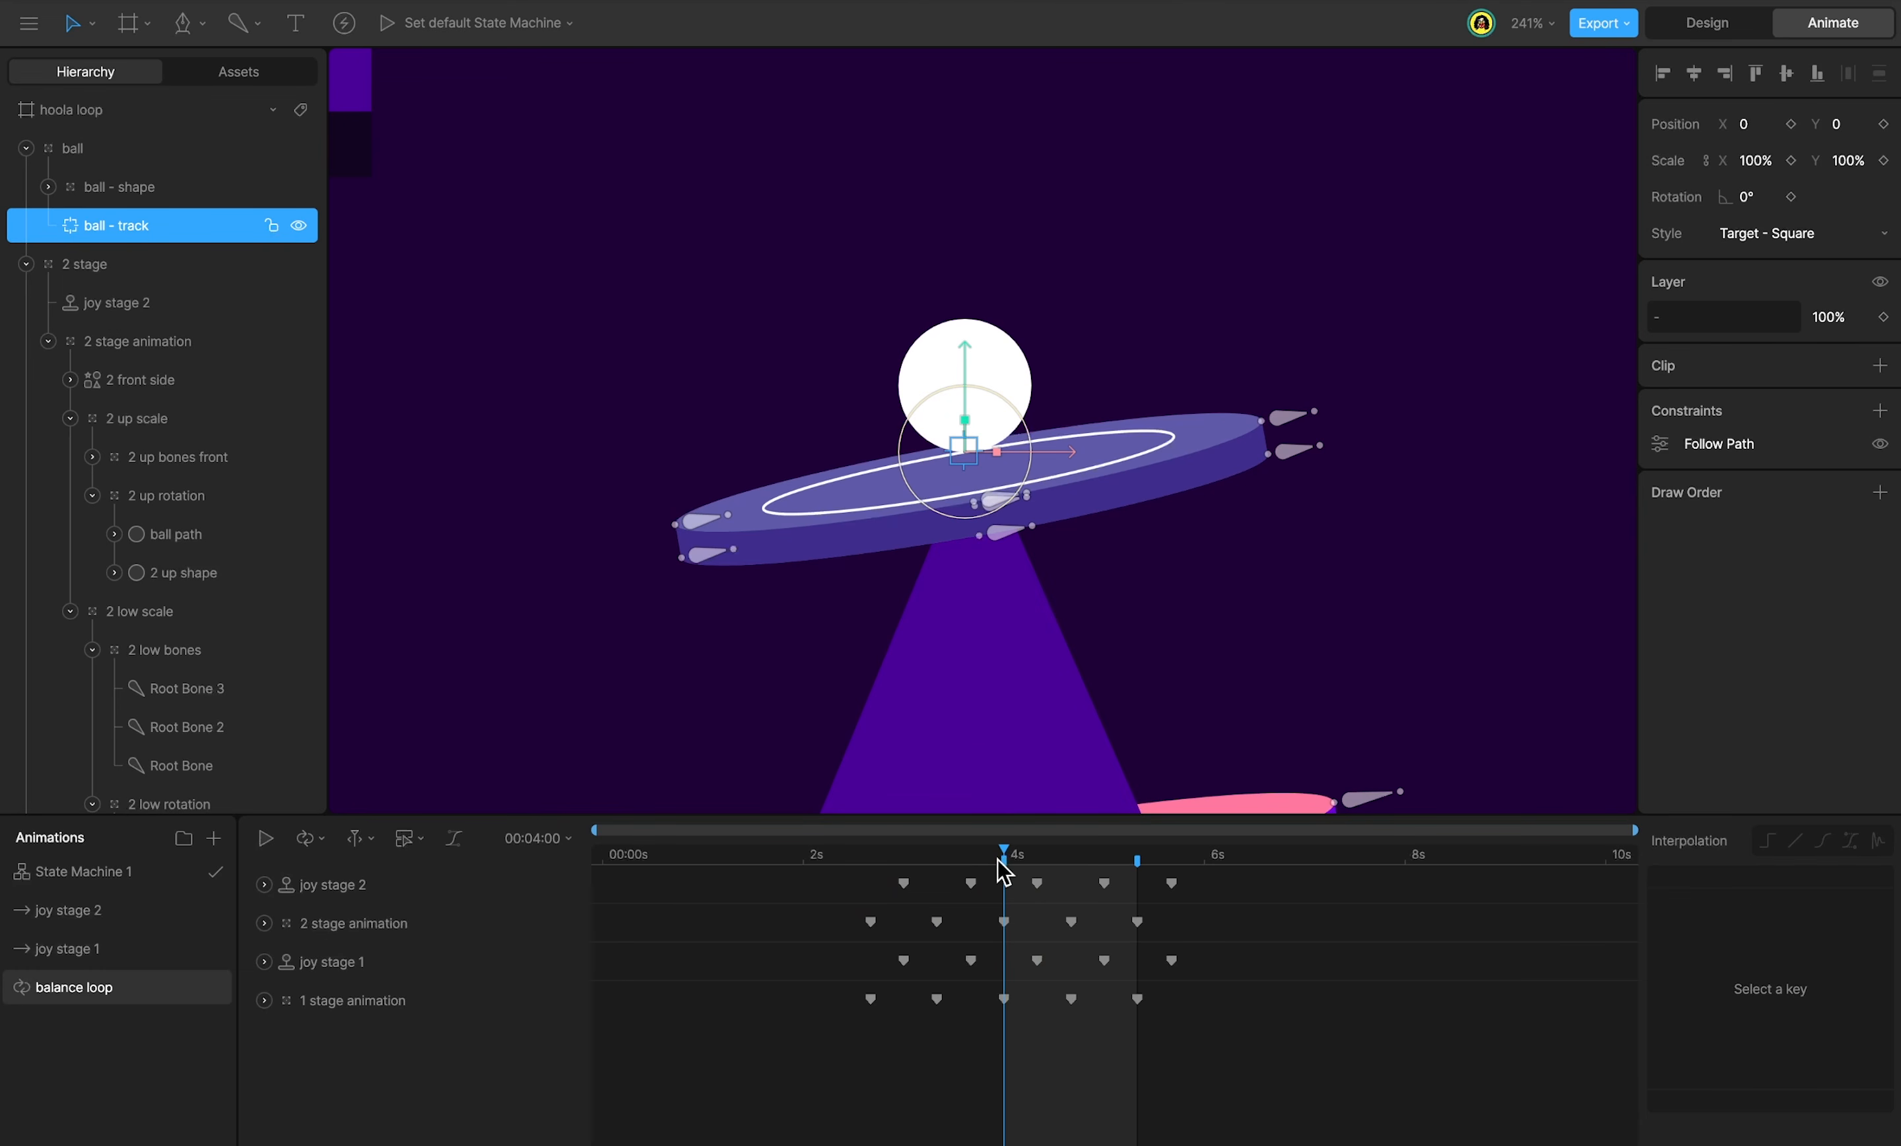
pyautogui.click(1659, 444)
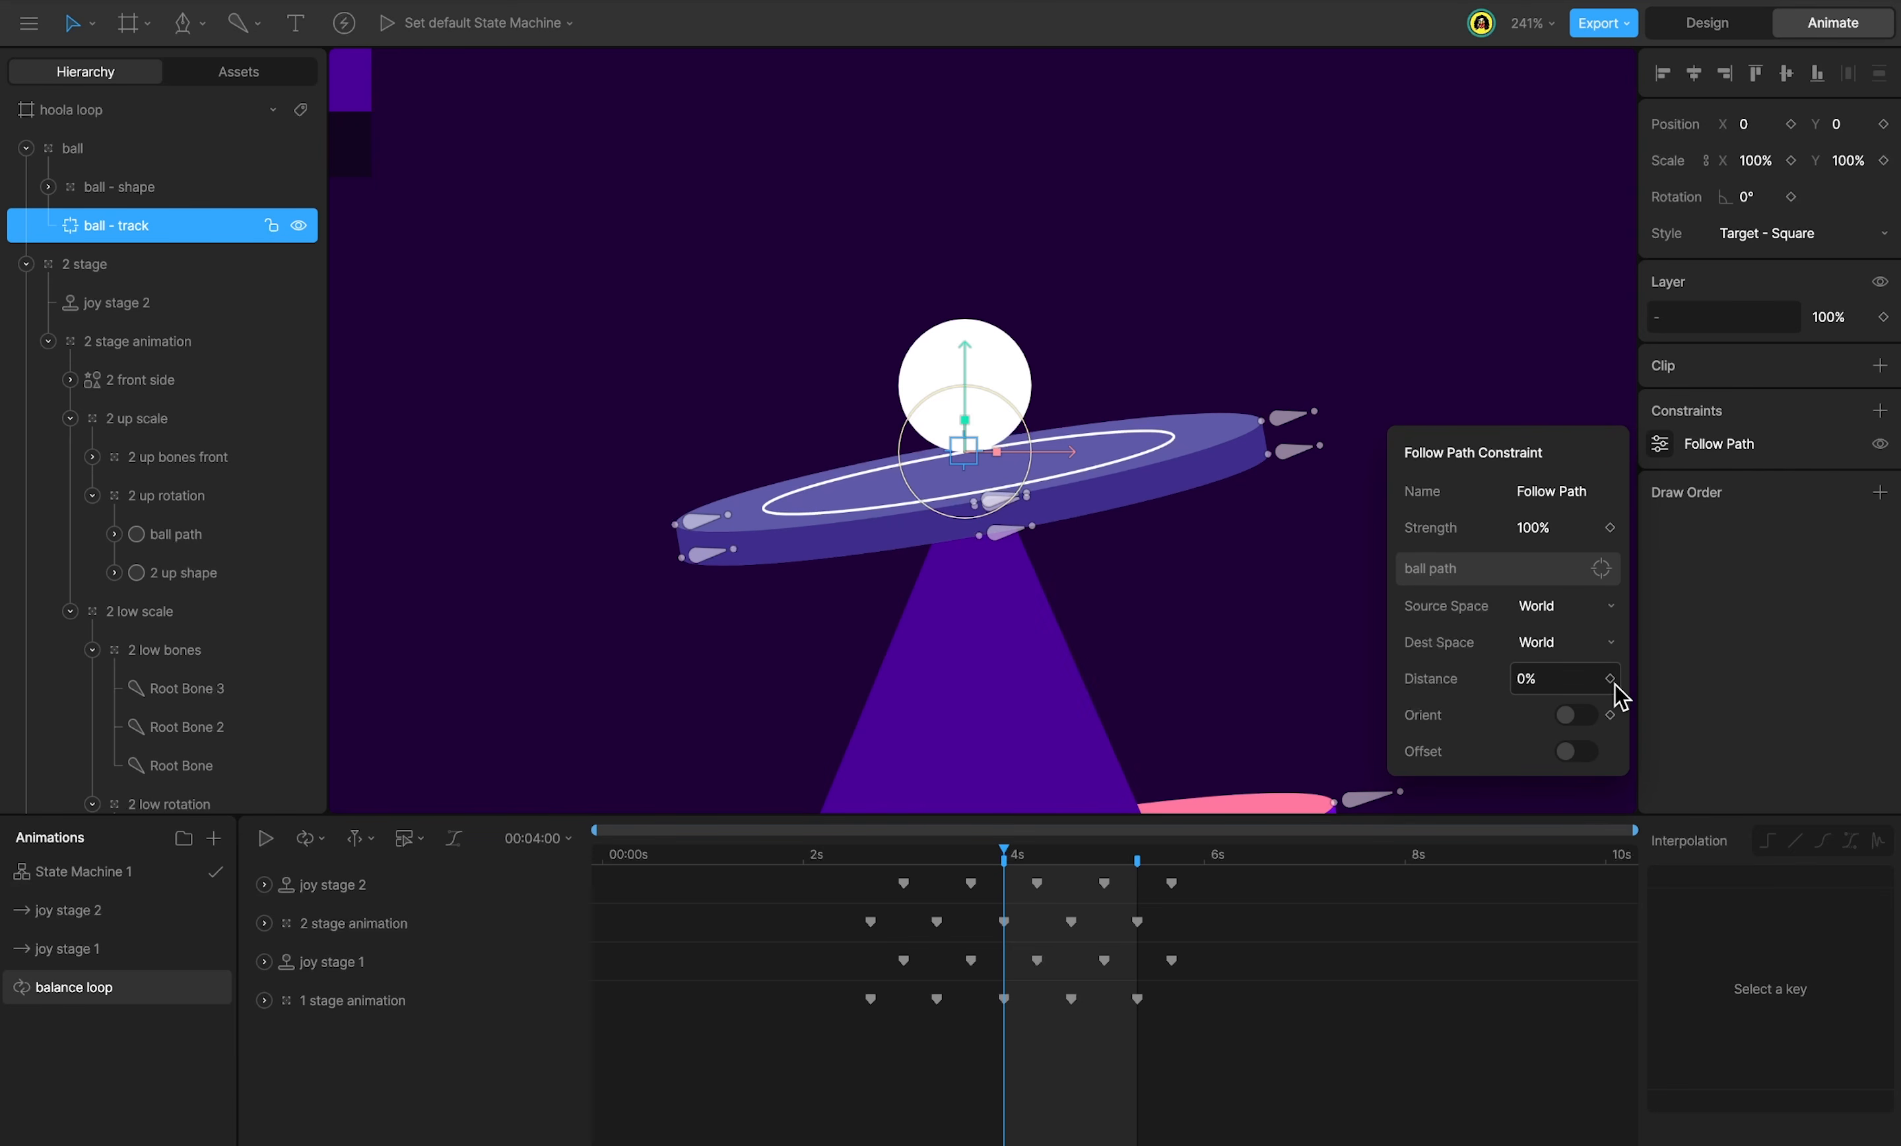
pyautogui.click(1610, 678)
pyautogui.press('space')
pyautogui.moveTo(1109, 857); pyautogui.dragTo(1138, 859)
pyautogui.click(1660, 445)
pyautogui.click(1577, 679)
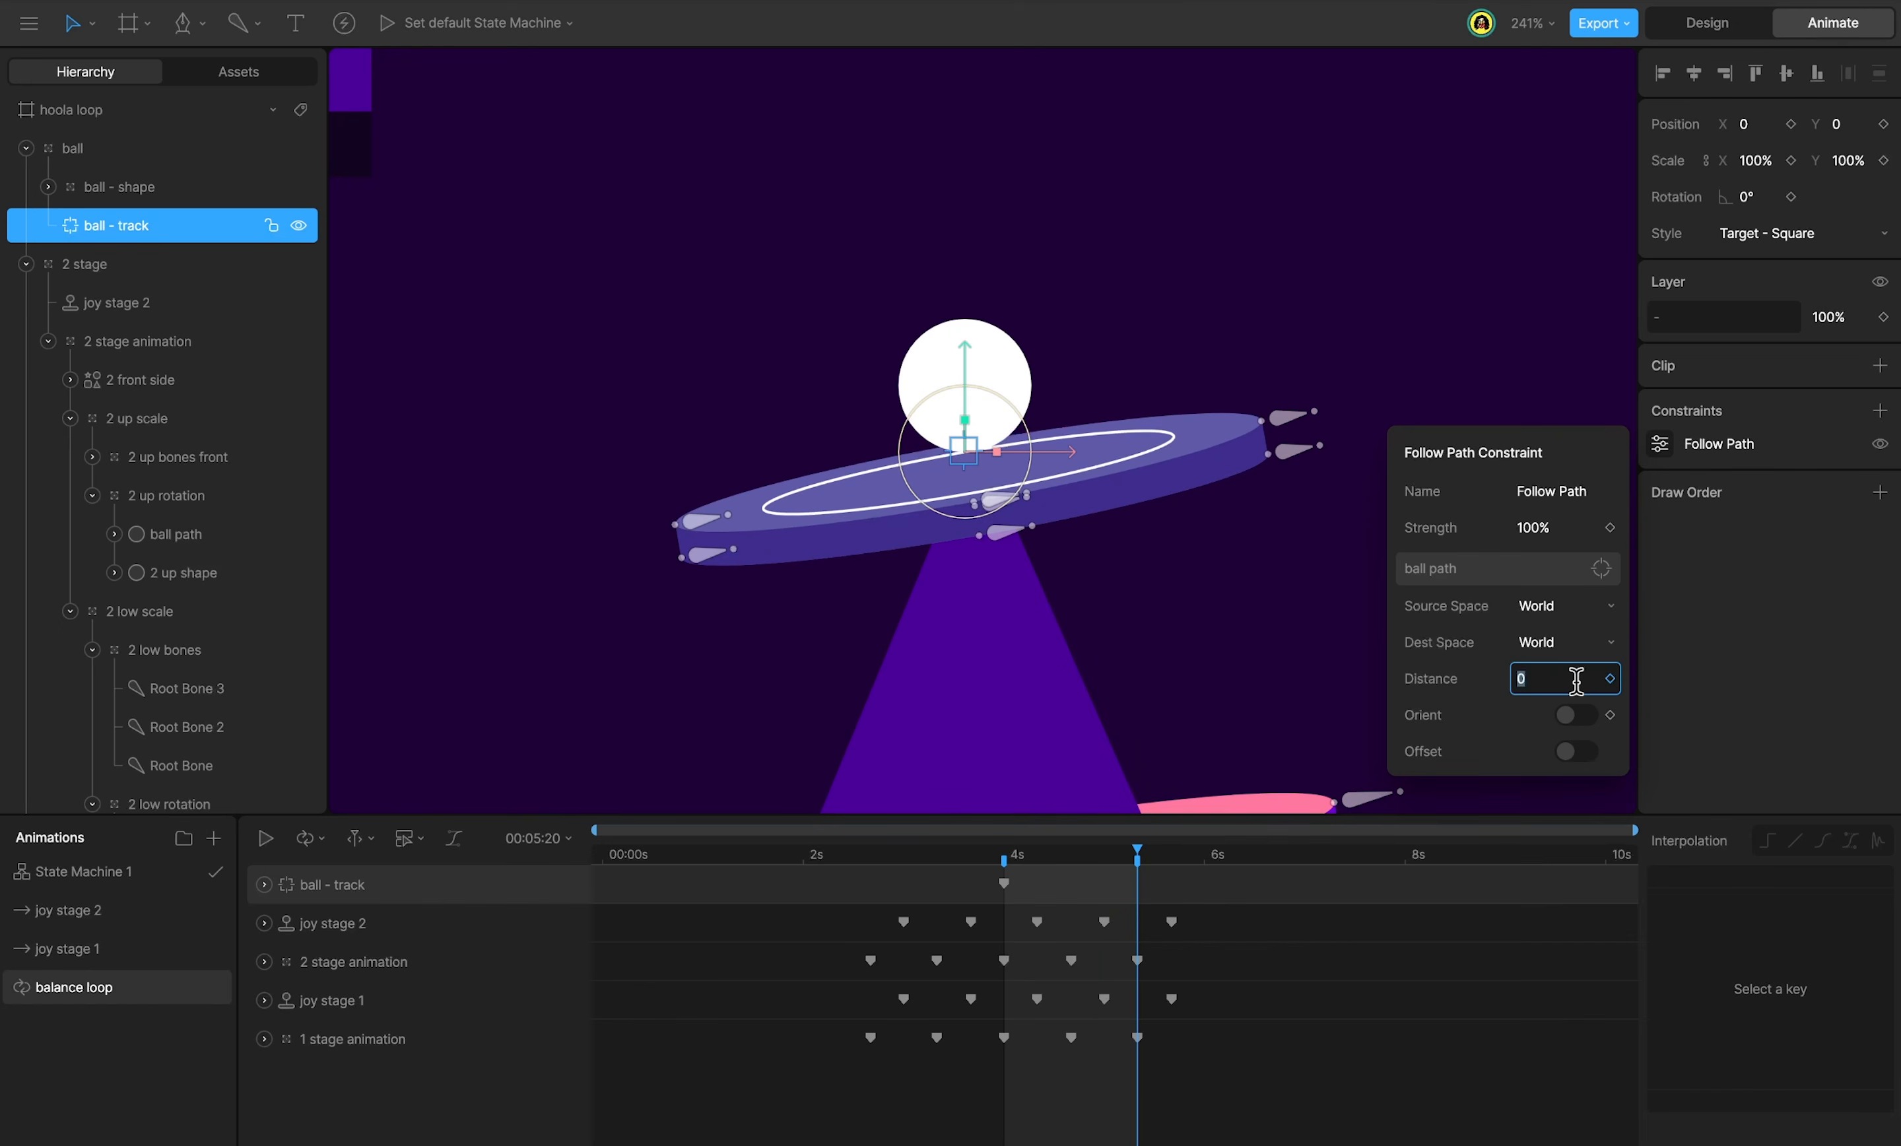
pyautogui.write('100')
pyautogui.press('Return')
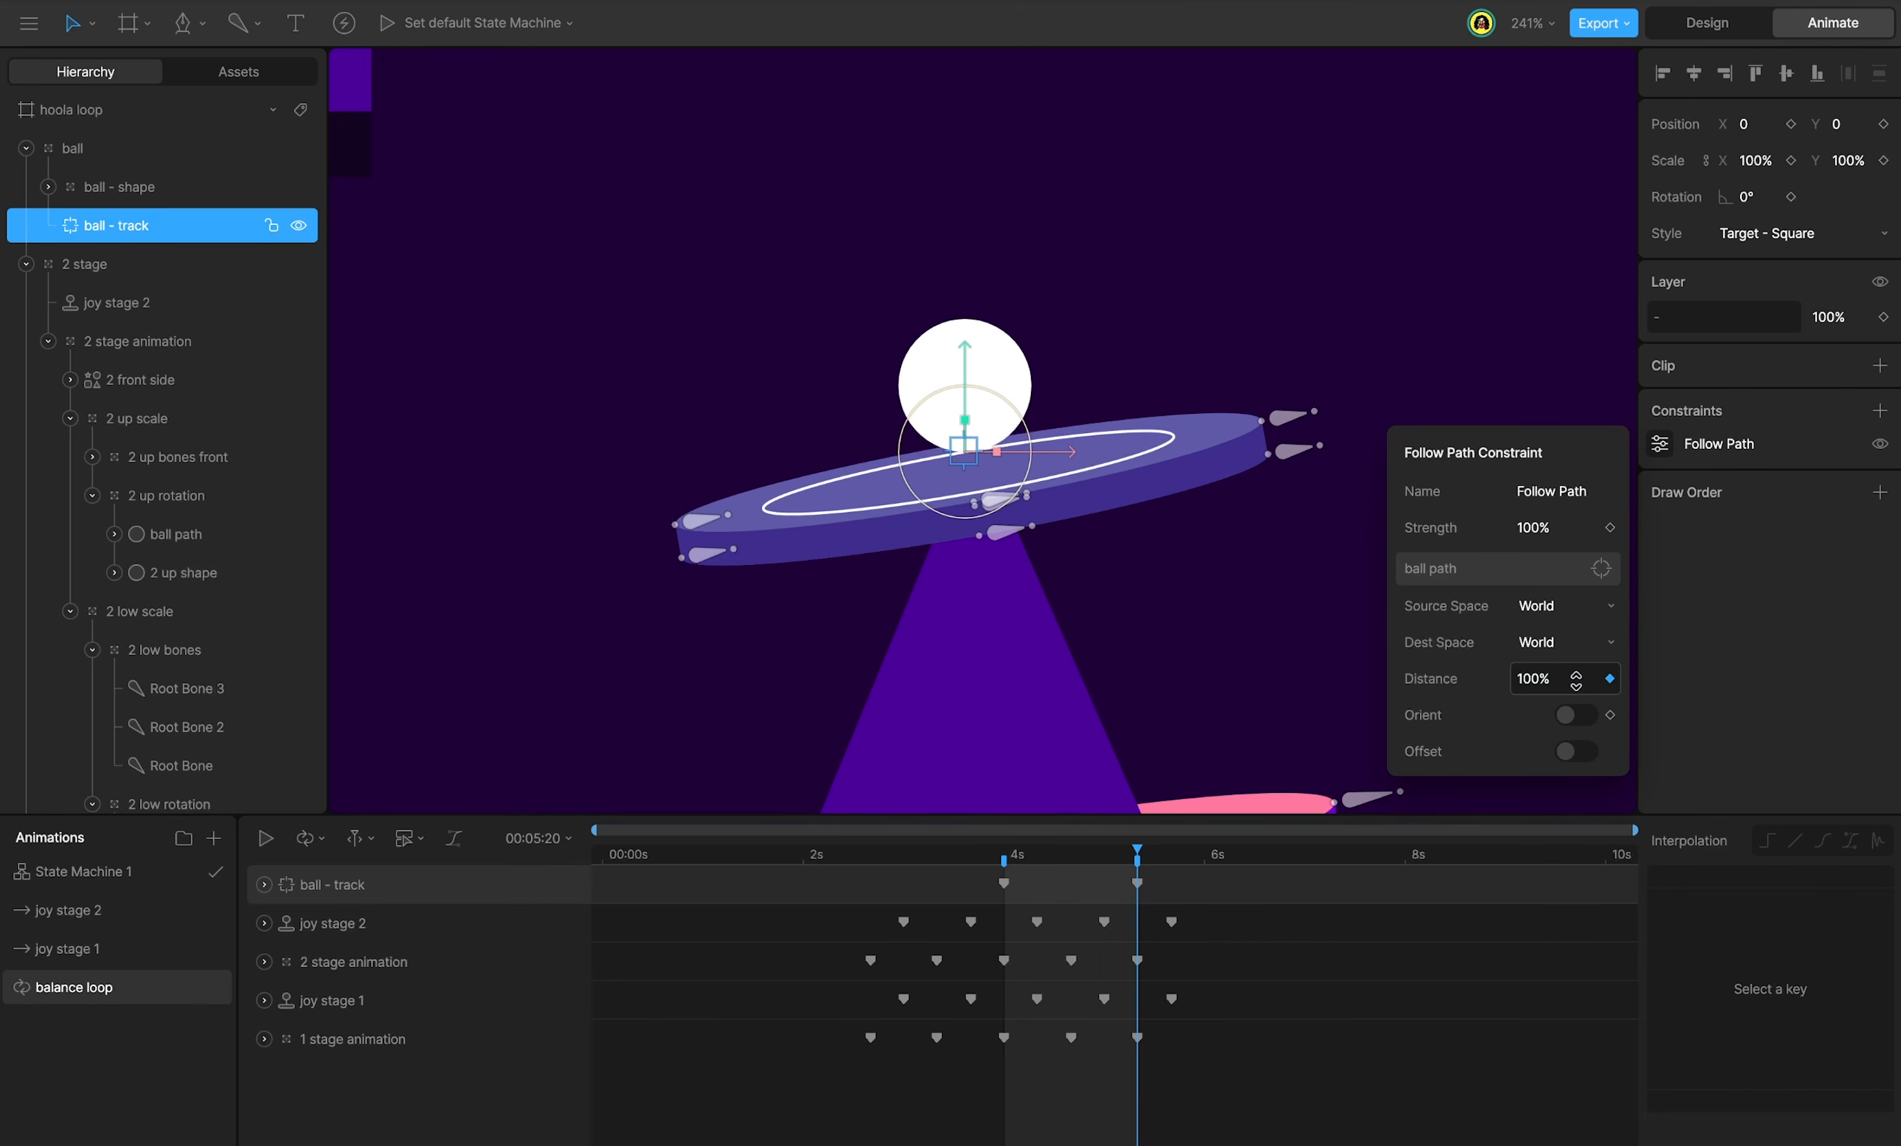
# Play the balance loop to check the ball travelling around the path on the upper stage.
pyautogui.click(1209, 981)
pyautogui.press('space')
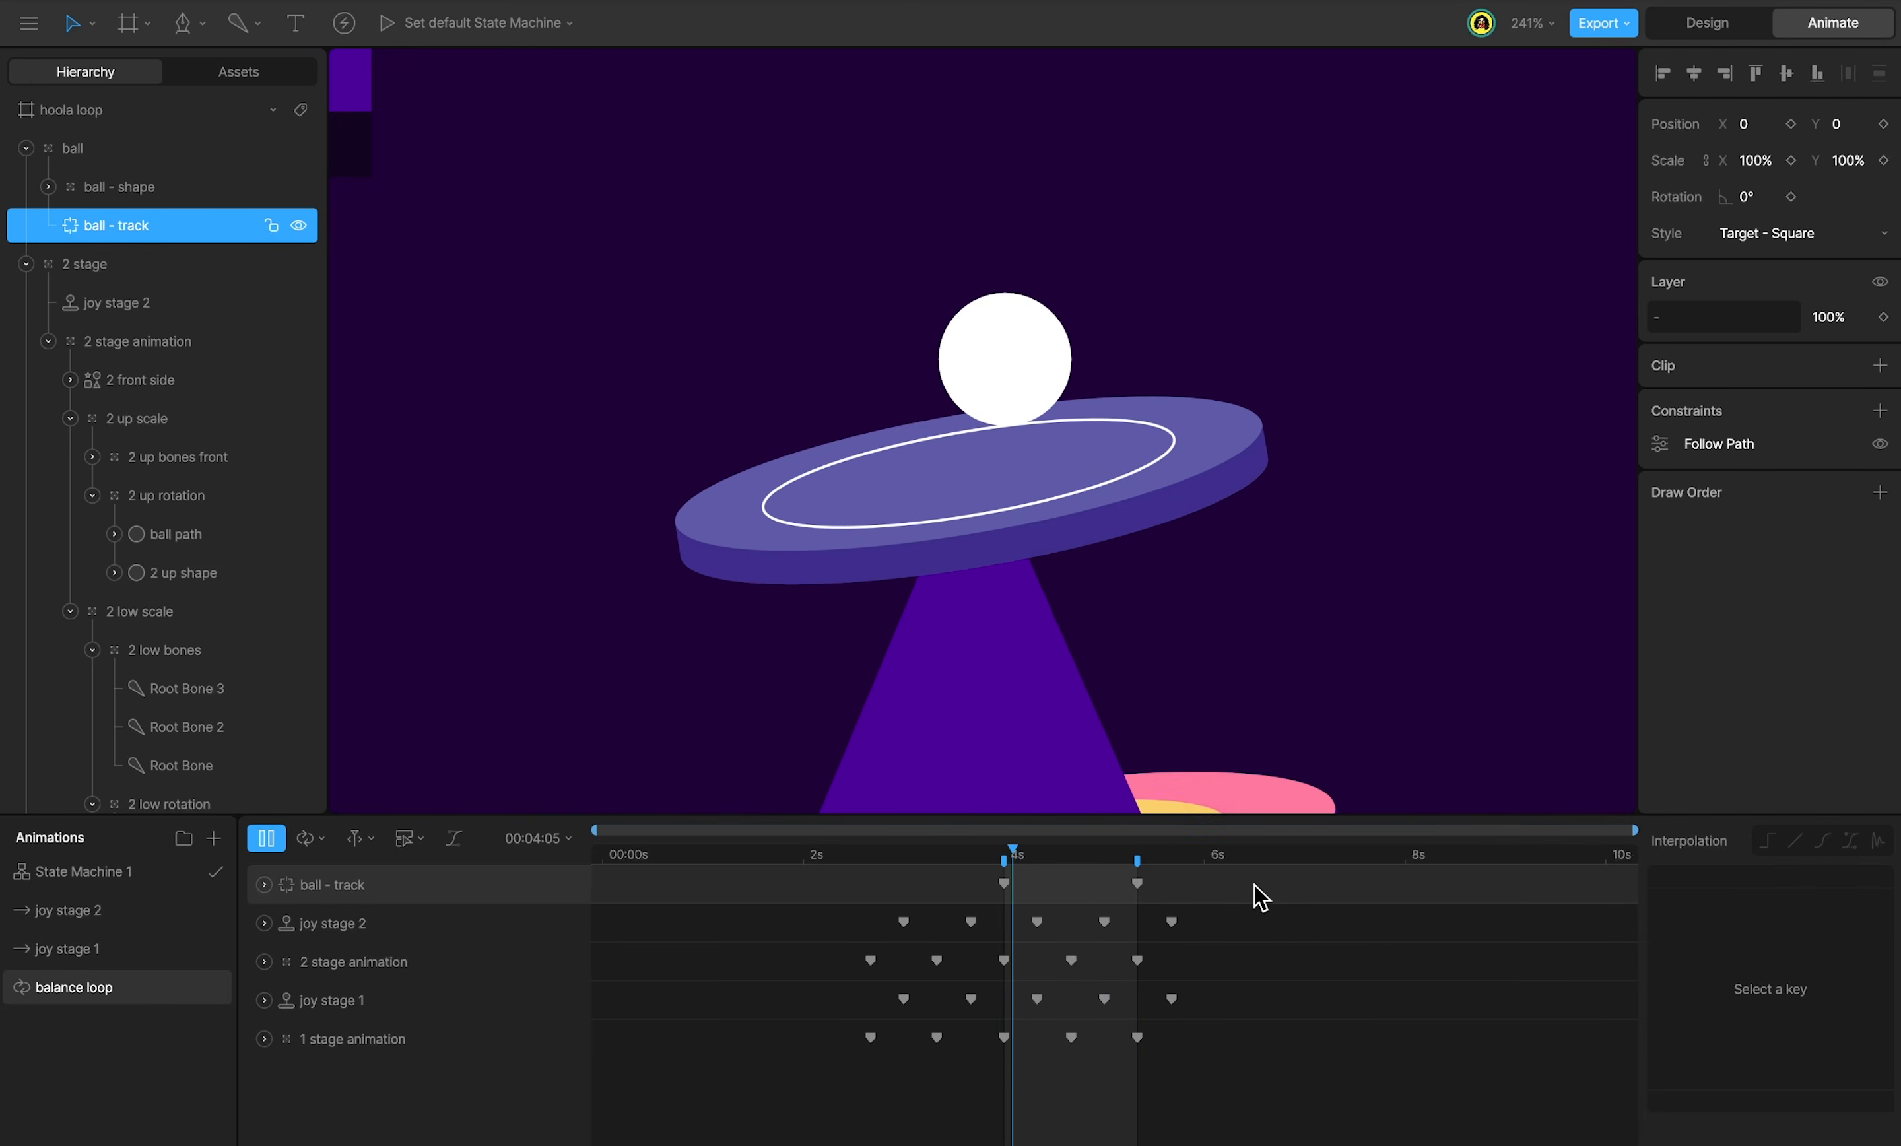
pyautogui.press('space')
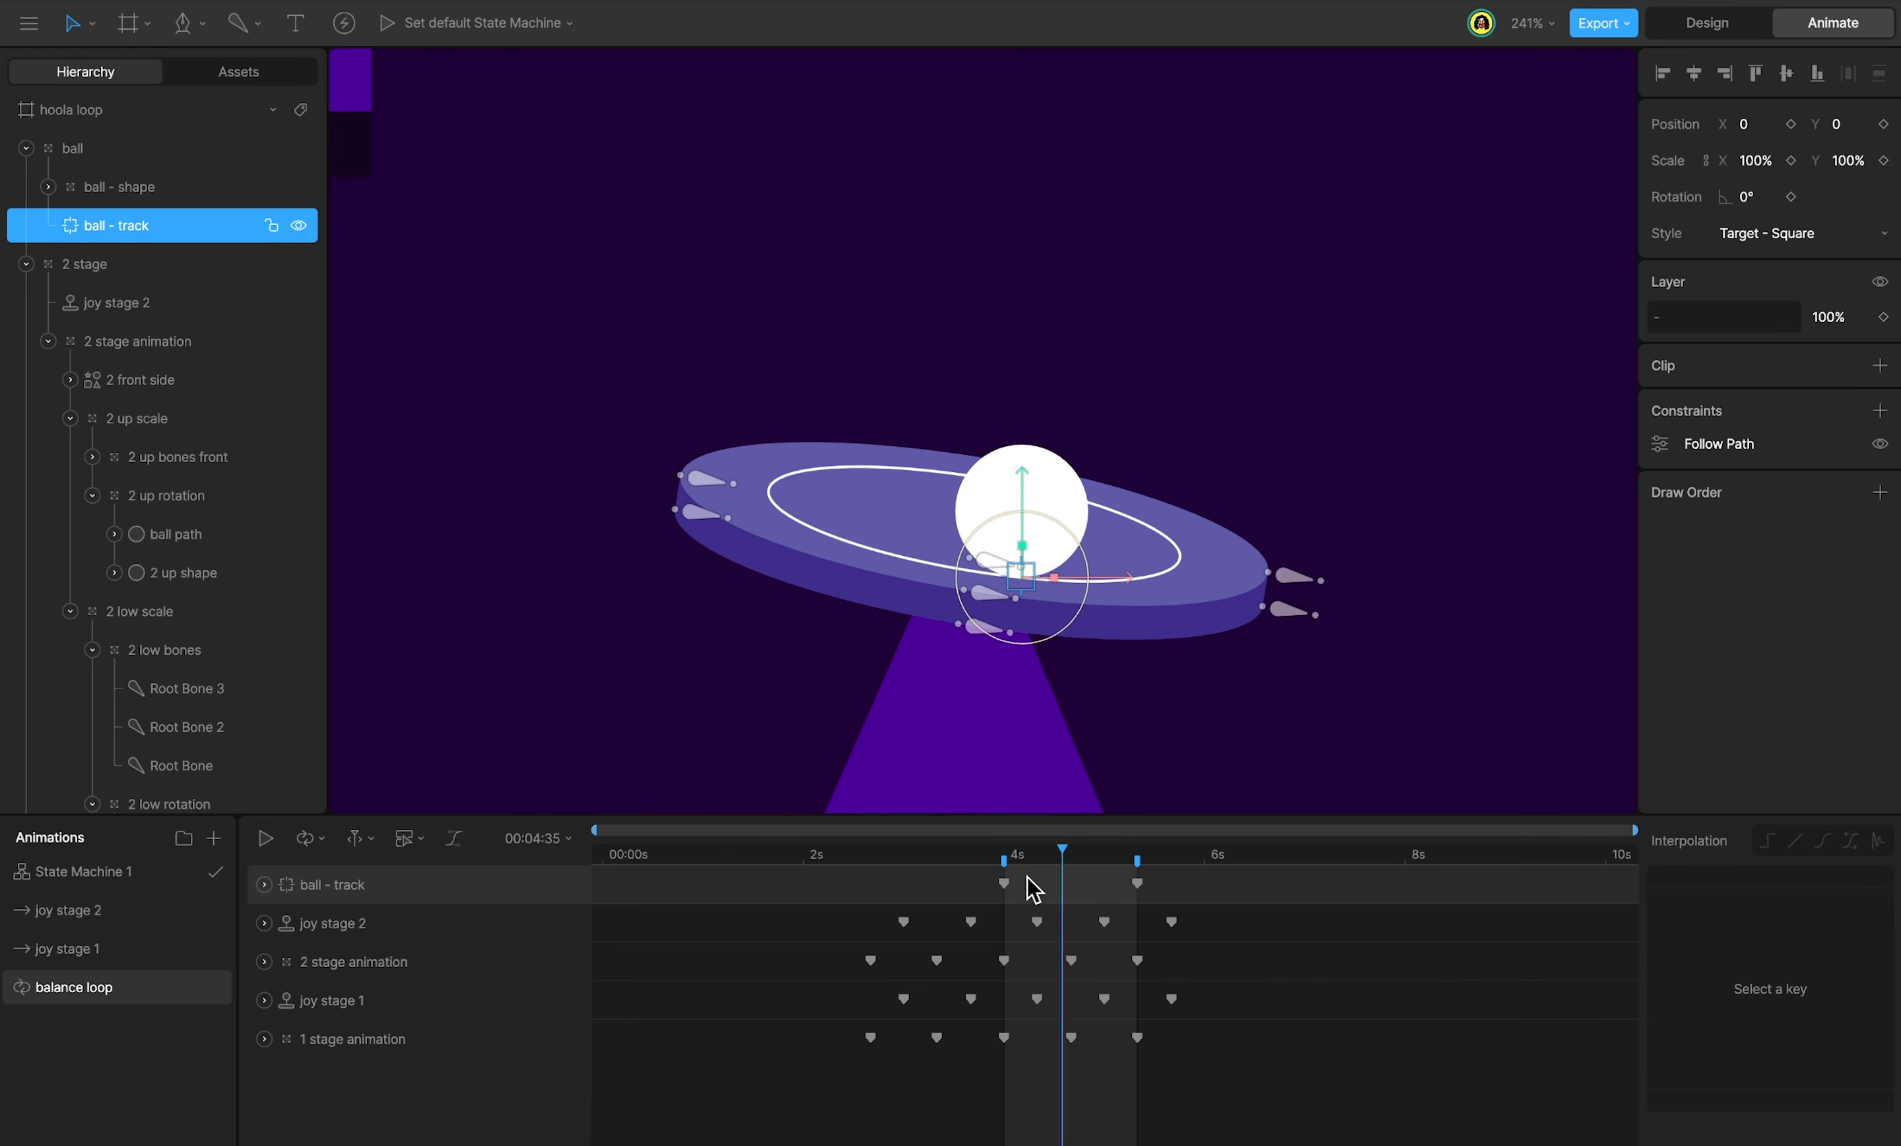
# Delete the Follow Path Distance keys of ball - track from the balance loop.
pyautogui.click(1005, 883)
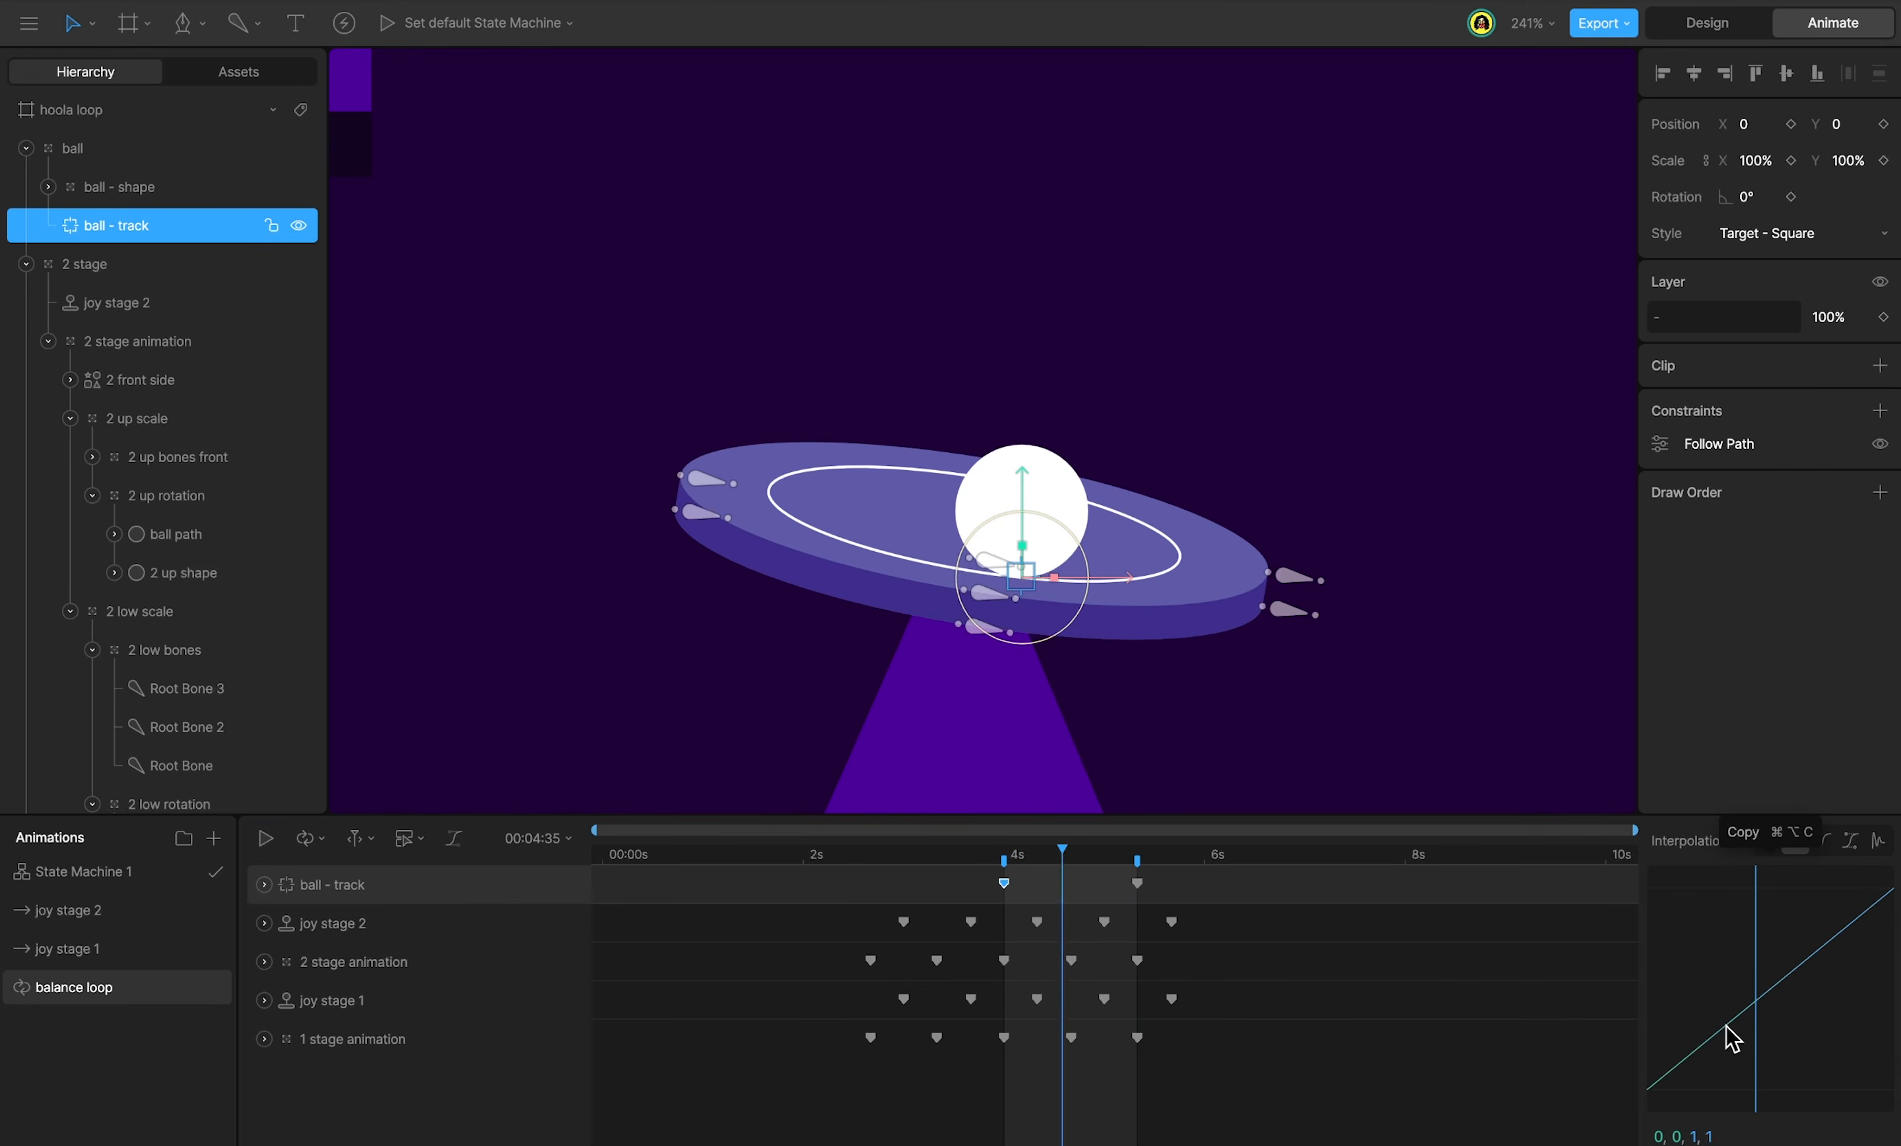
pyautogui.click(418, 888)
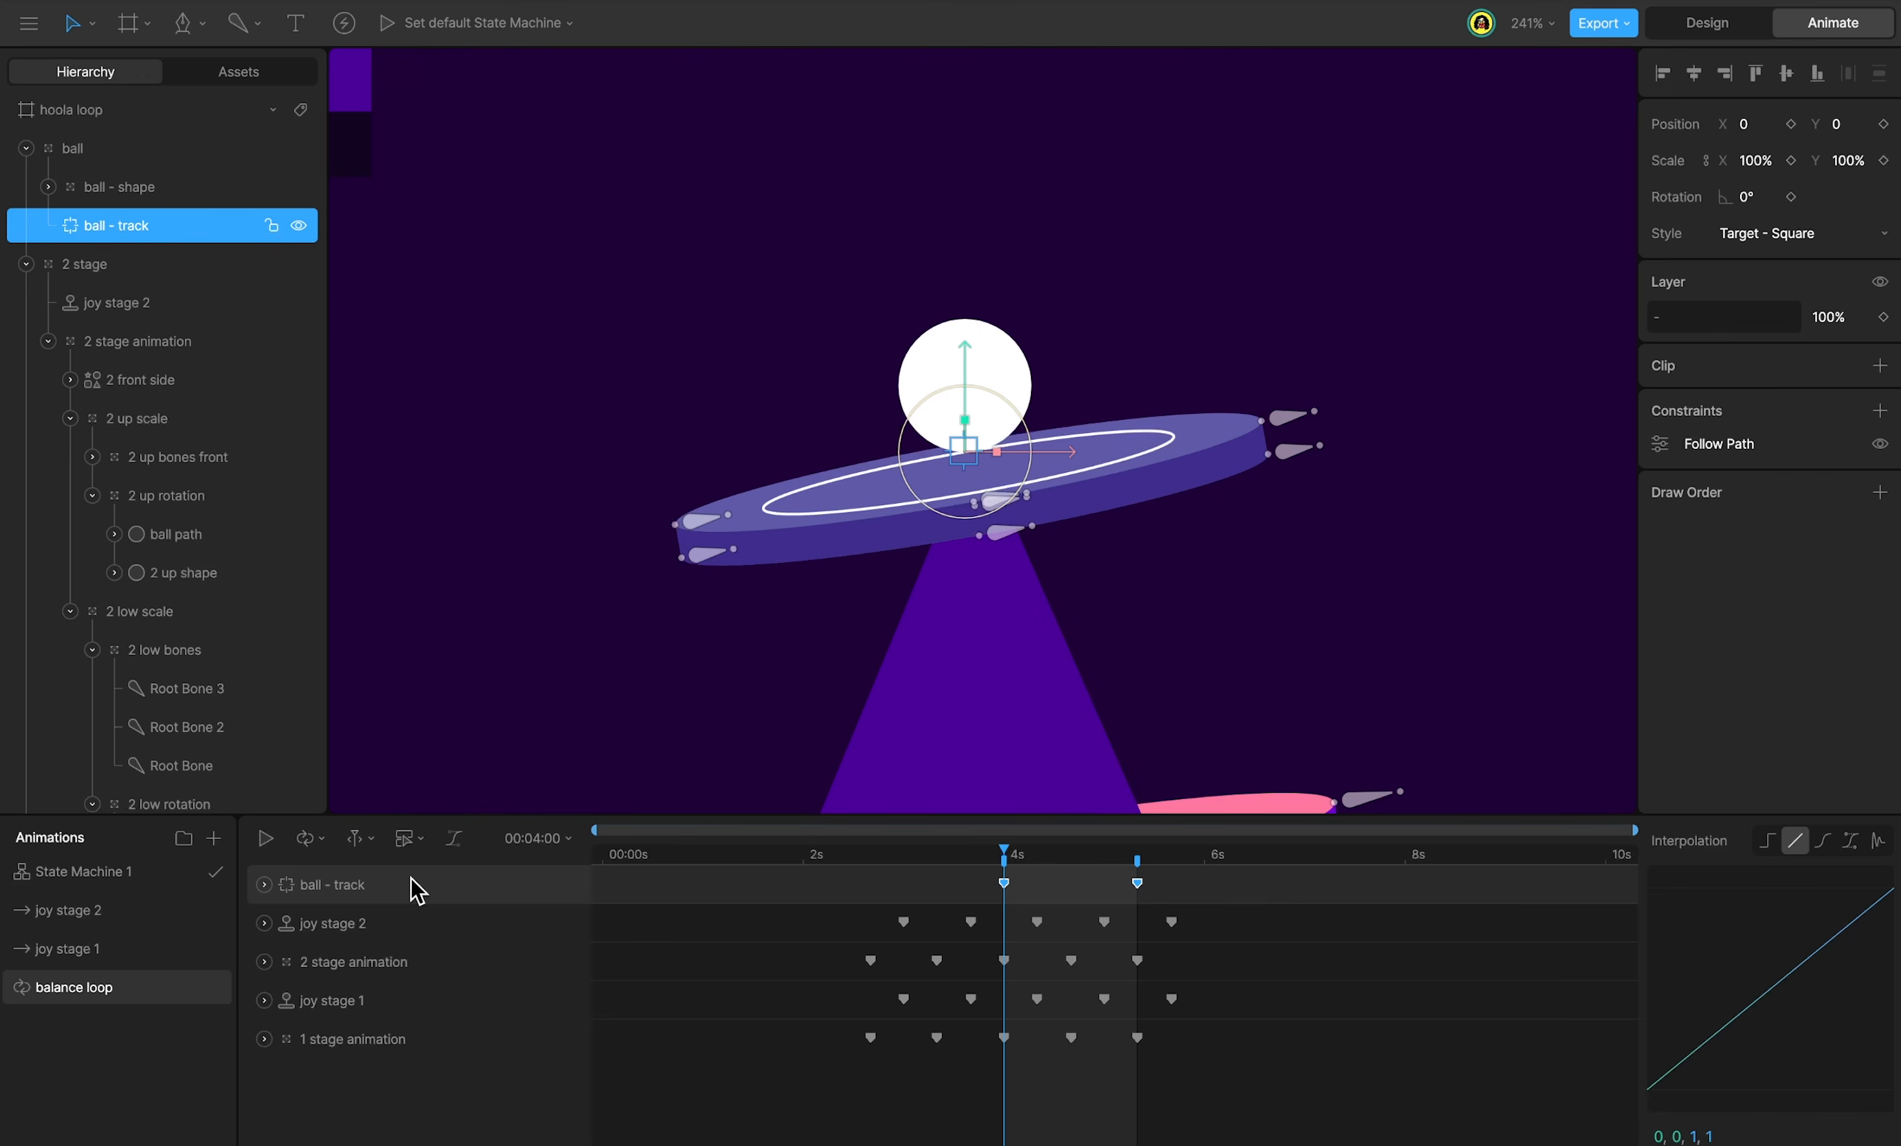
pyautogui.click(417, 888)
# Key the rotation of ball path at 0° on 00:04:00 and 360° on 00:05:20, and play the balance loop.
pyautogui.click(191, 538)
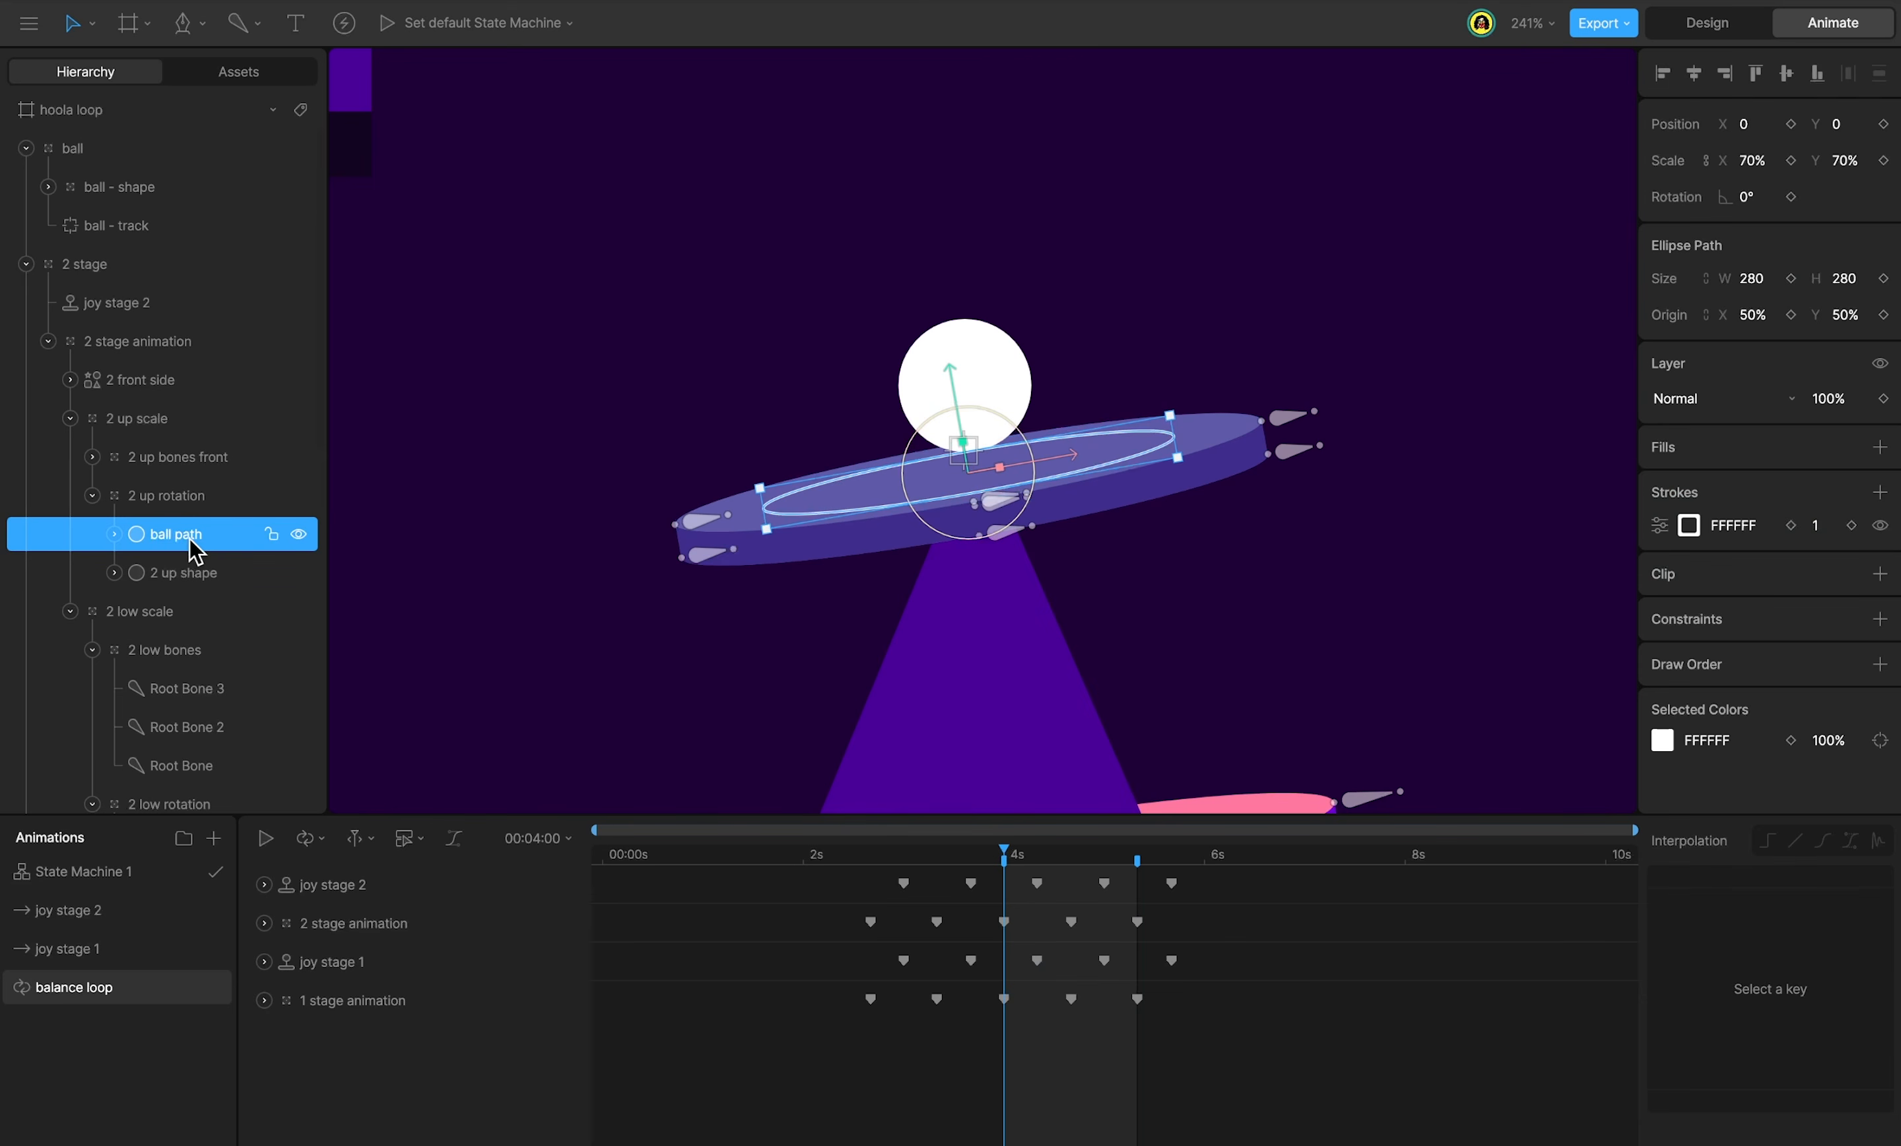
pyautogui.moveTo(1747, 199)
pyautogui.mouseDown()
pyautogui.moveTo(1769, 143)
pyautogui.moveTo(1720, 59)
pyautogui.moveTo(1745, 140)
pyautogui.moveTo(1677, 247)
pyautogui.moveTo(1721, 405)
pyautogui.moveTo(1707, 464)
pyautogui.moveTo(1689, 412)
pyautogui.moveTo(1737, 128)
pyautogui.moveTo(1668, 225)
pyautogui.moveTo(1714, 395)
pyautogui.moveTo(1706, 307)
pyautogui.moveTo(1759, 202)
pyautogui.mouseUp()
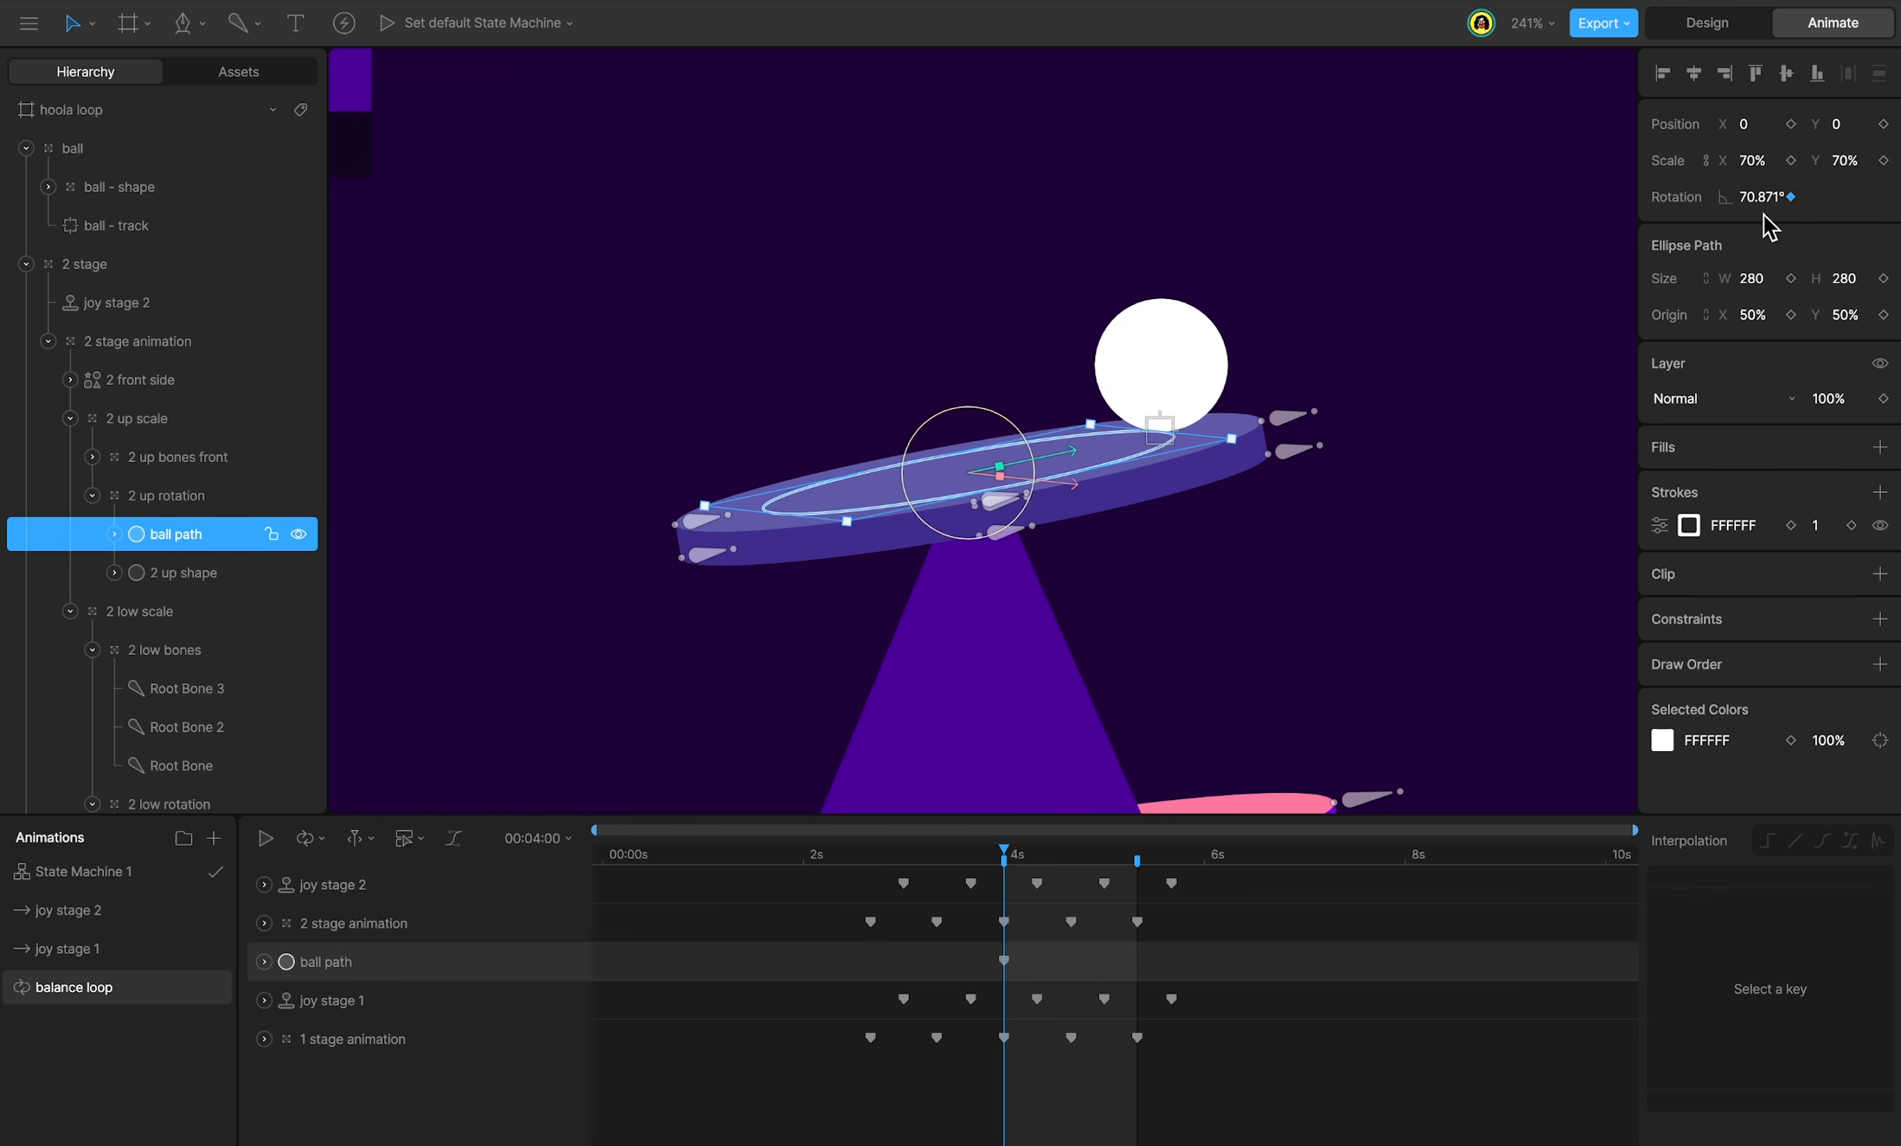
pyautogui.click(1764, 197)
pyautogui.write('0')
pyautogui.press('Return')
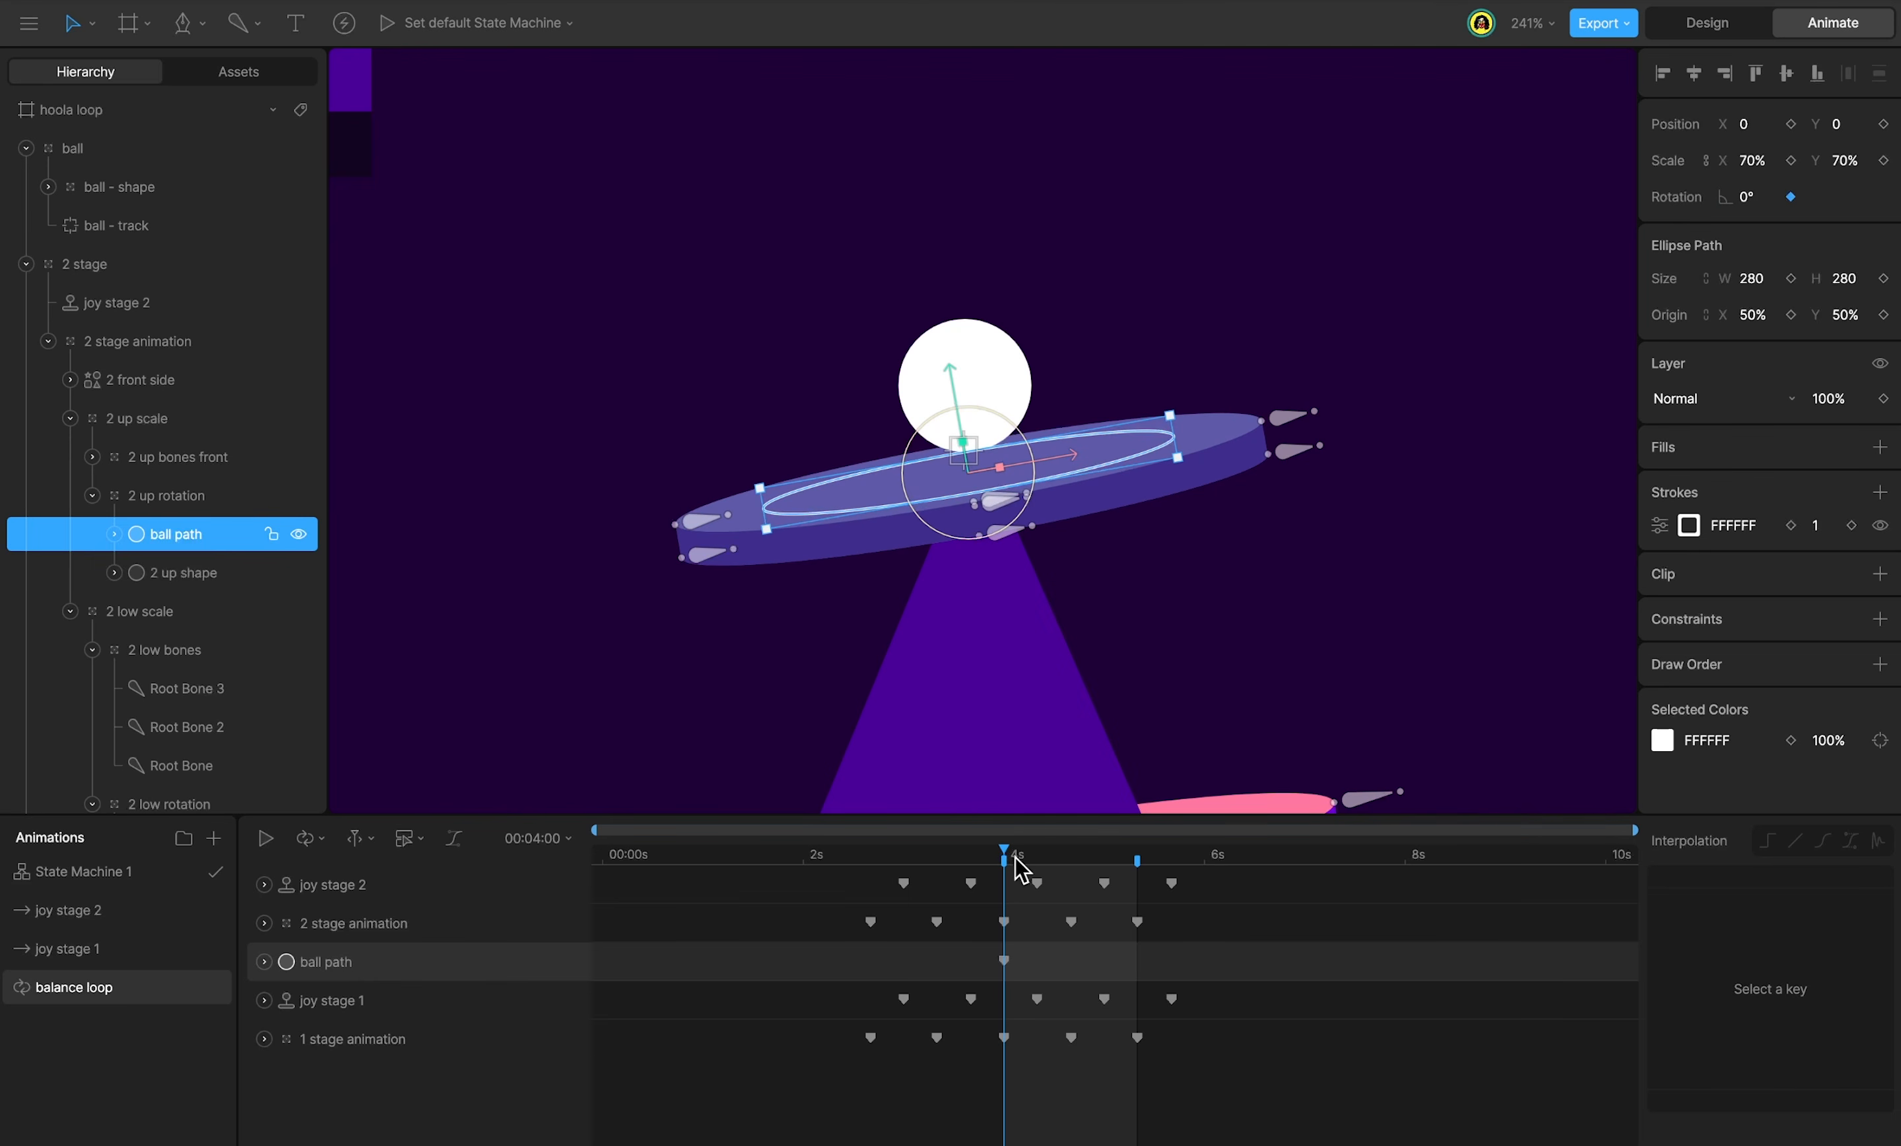
pyautogui.moveTo(1016, 857); pyautogui.dragTo(1141, 875)
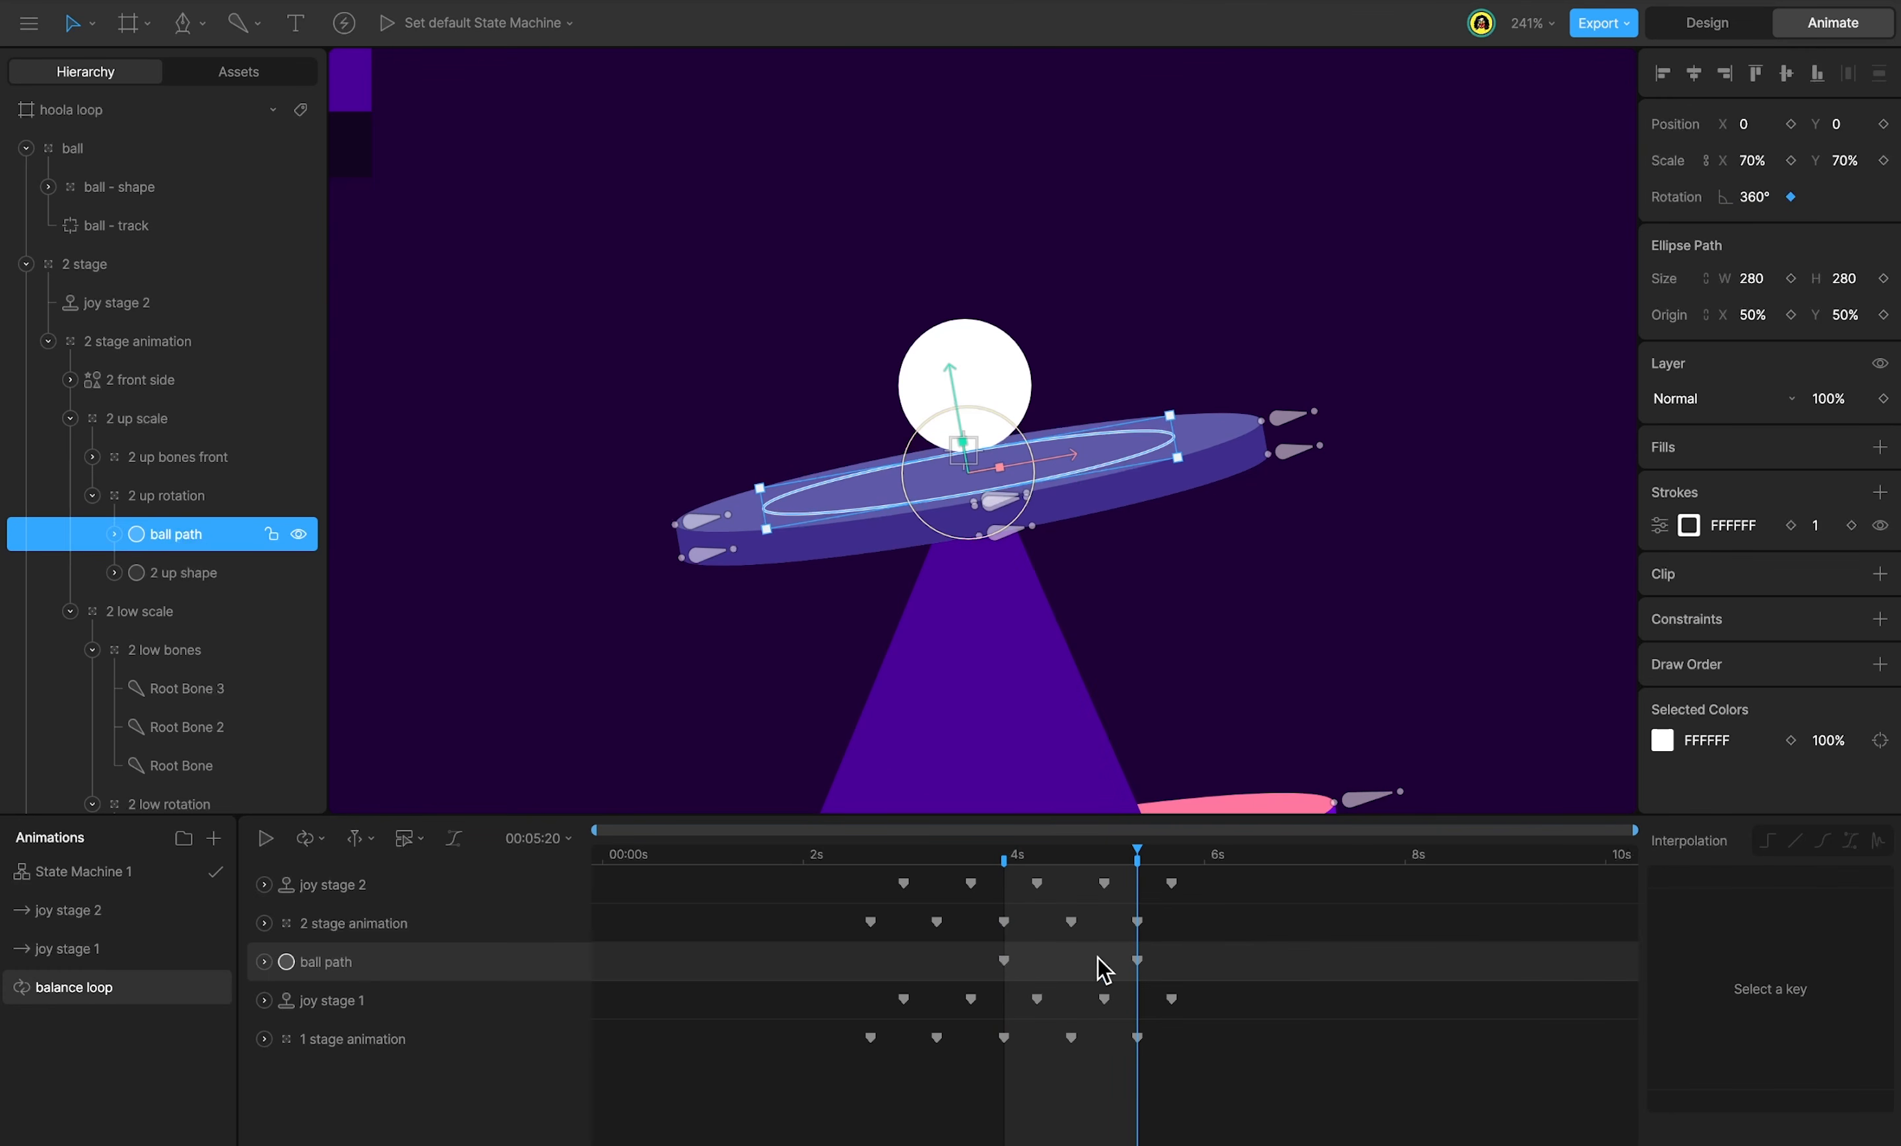
pyautogui.press('space')
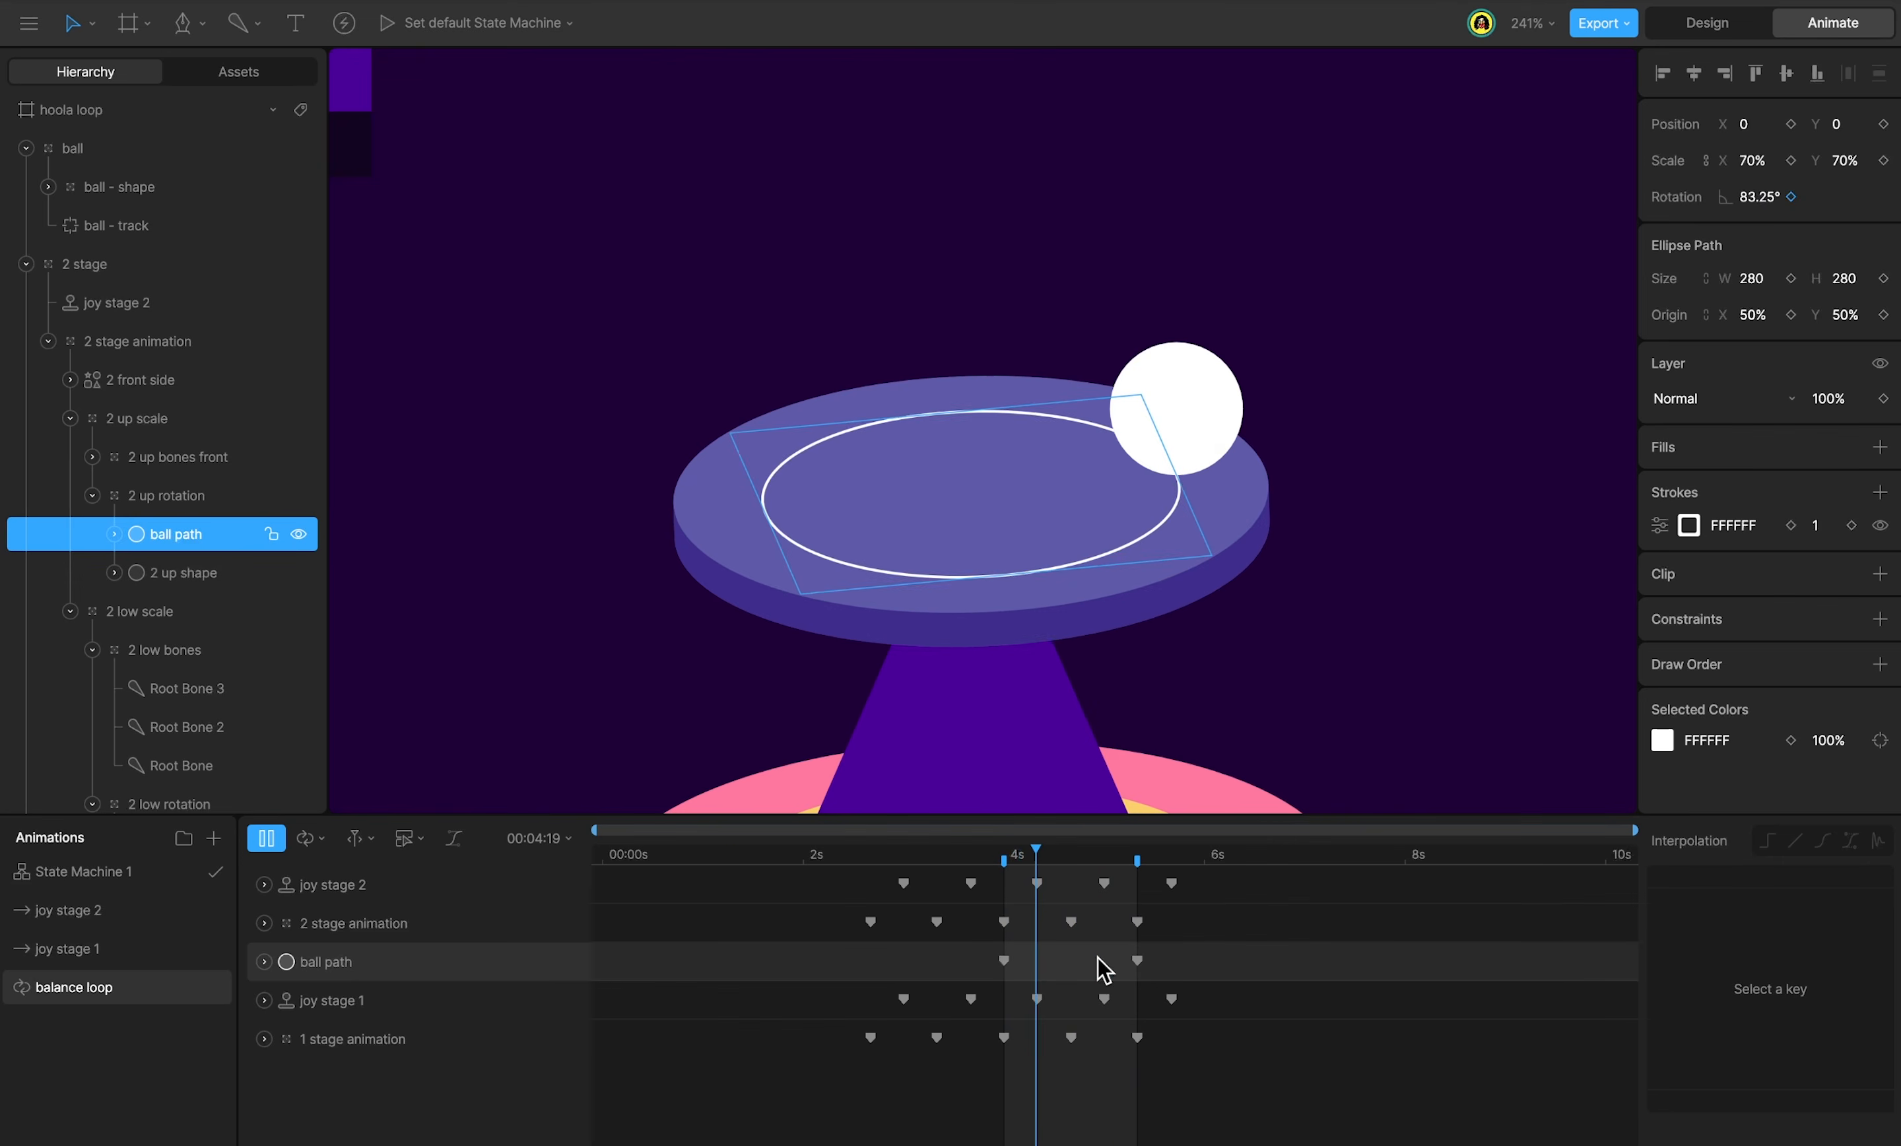
# Swap the two ball path rotation keys so the rotation runs from 360° to 0°, and play the loop to check it.
pyautogui.scroll(-5, 1277, 646)
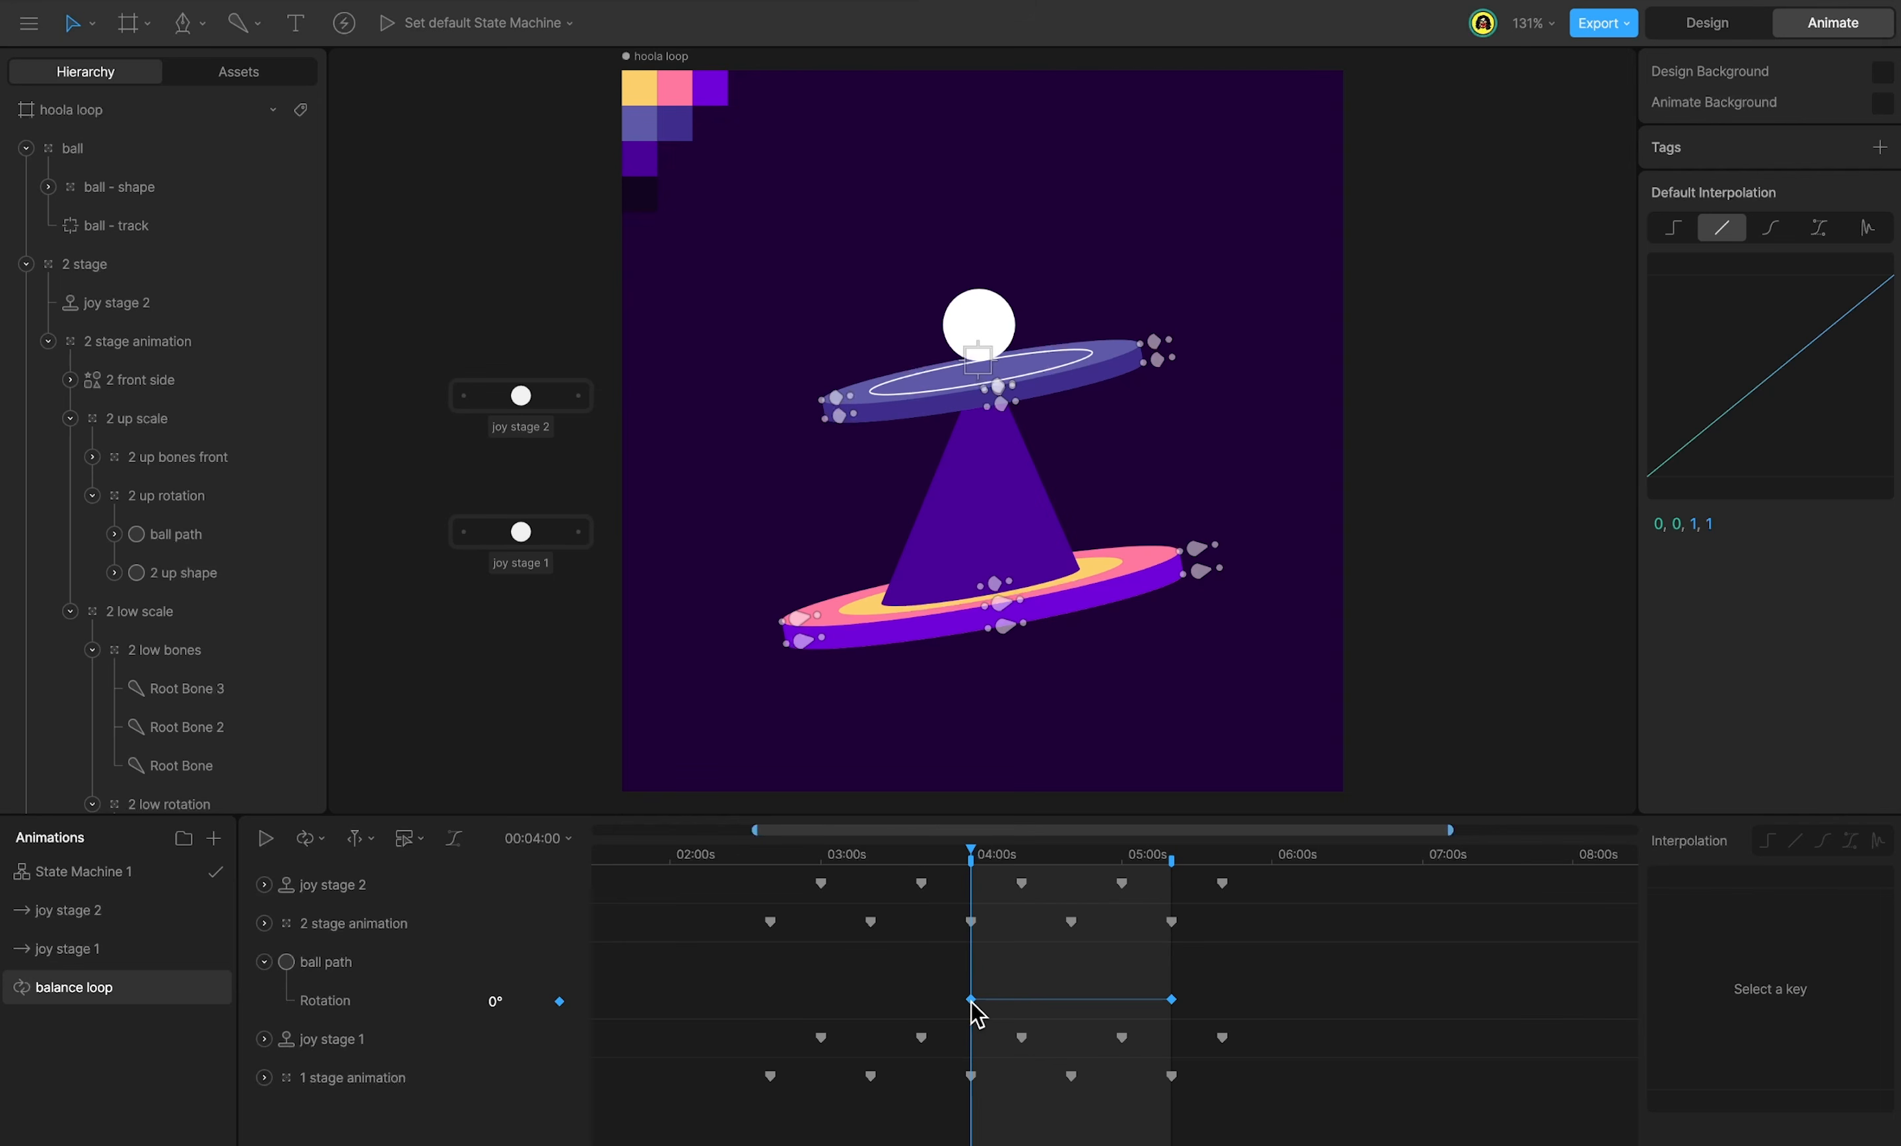
pyautogui.moveTo(970, 1000); pyautogui.dragTo(1009, 1010)
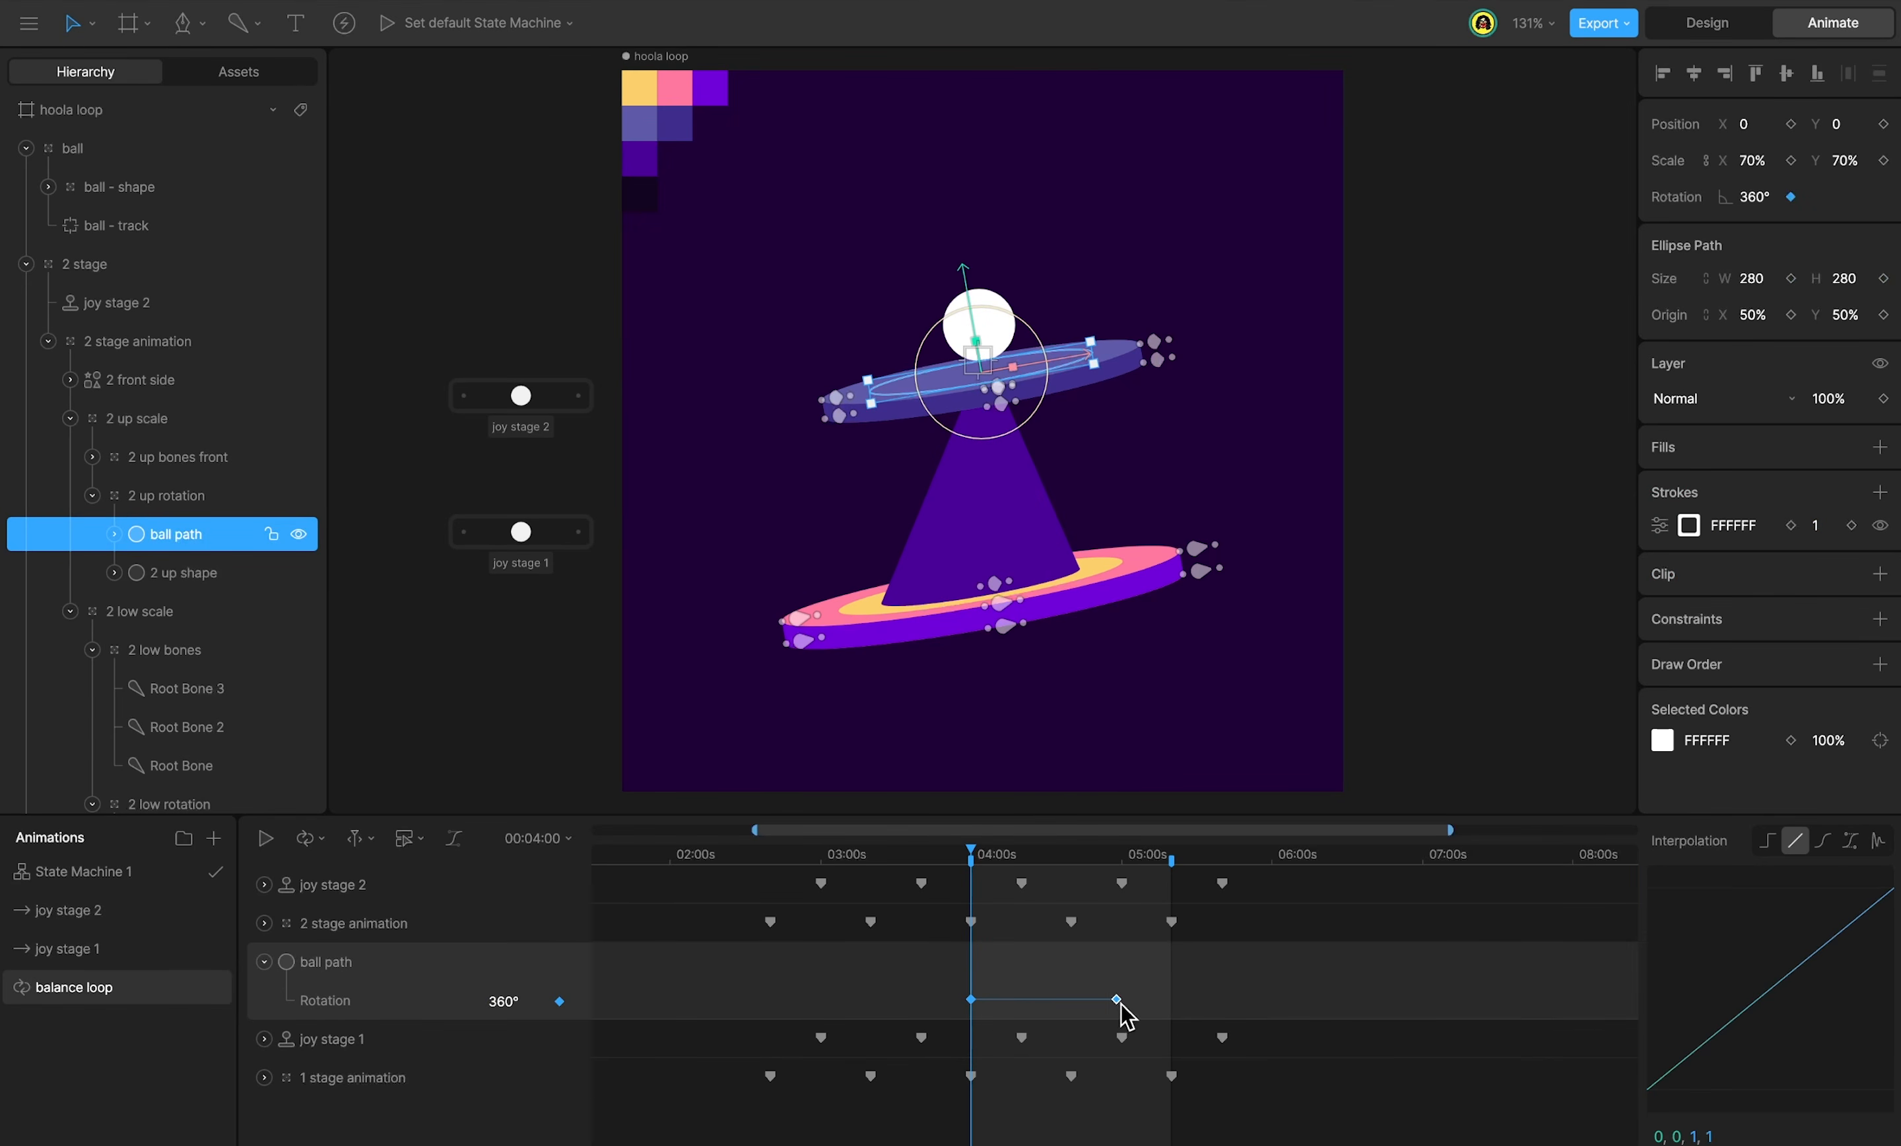
pyautogui.press('space')
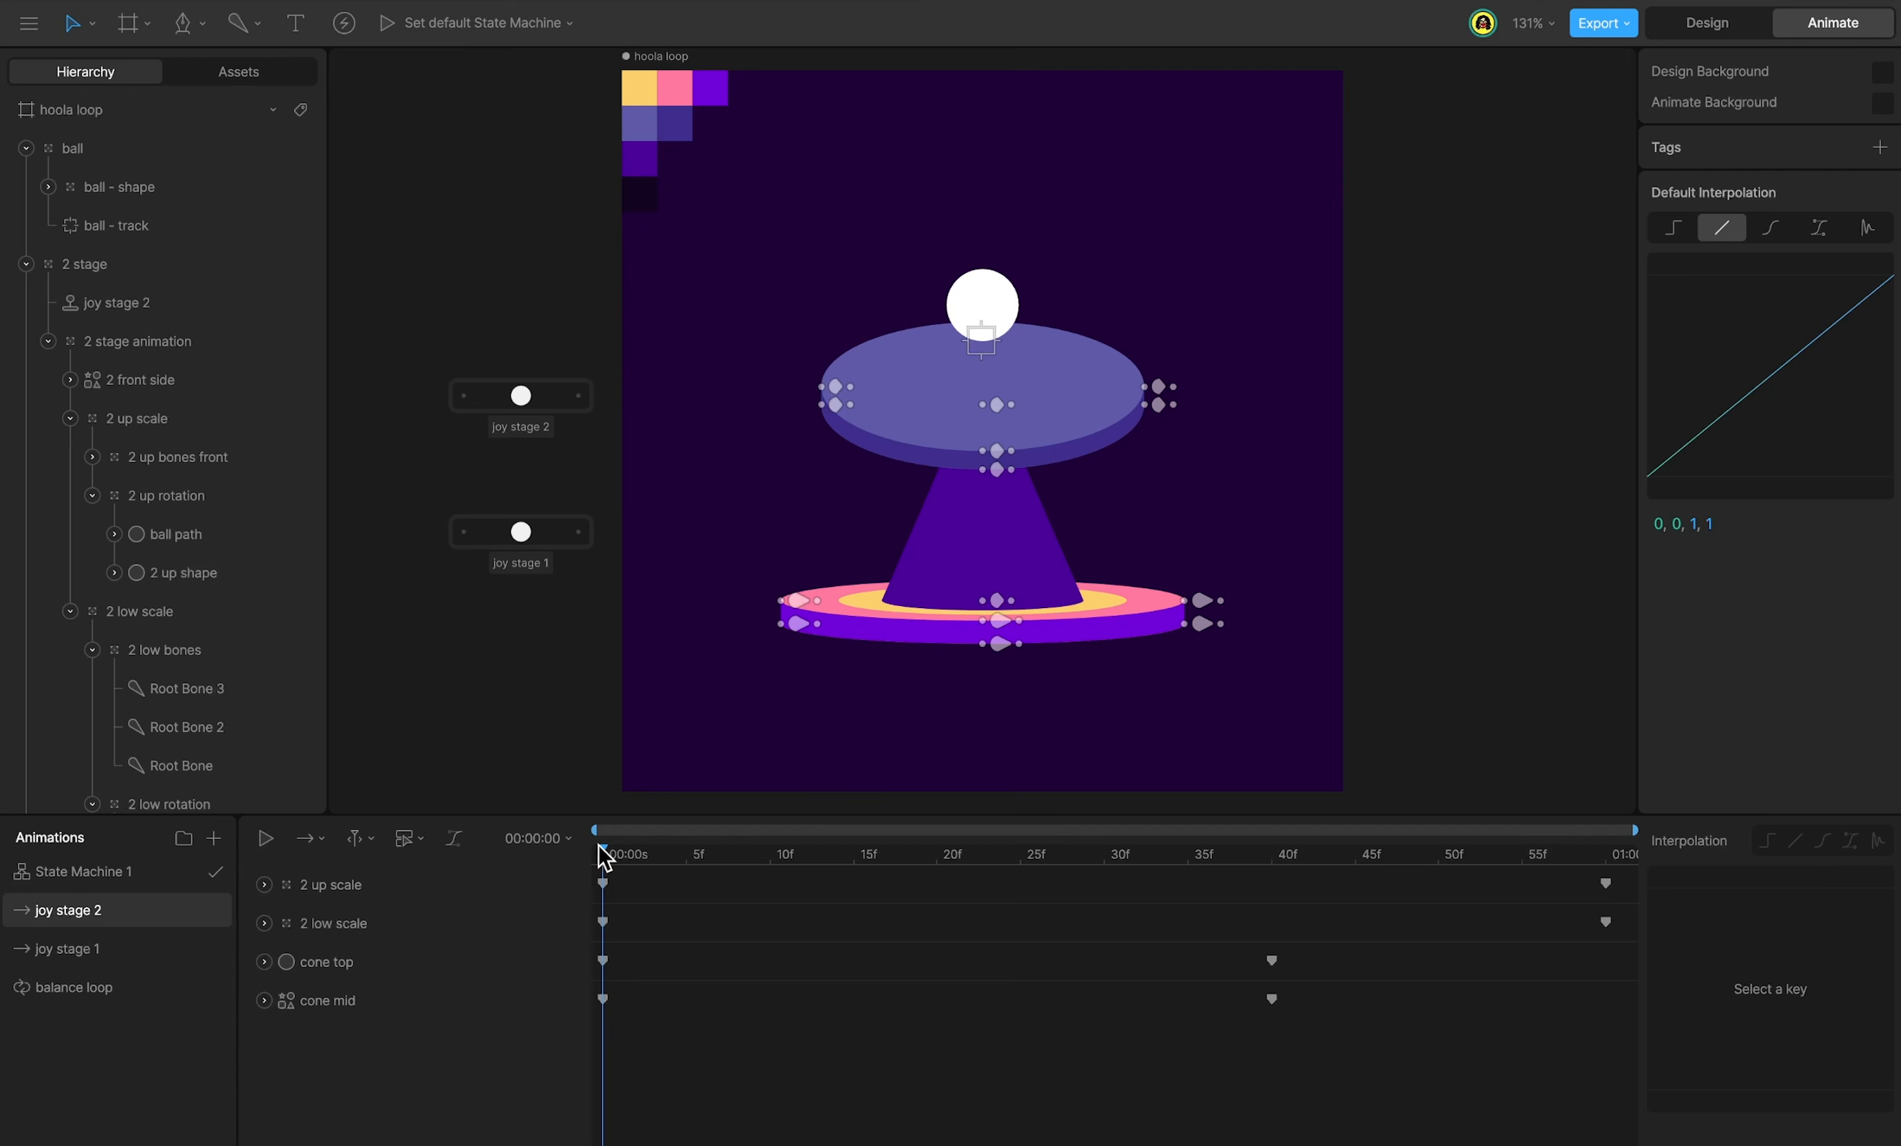
# Add a draw order rule to the ball group that places it below the target 2 low shape.
pyautogui.moveTo(602, 856); pyautogui.dragTo(615, 918)
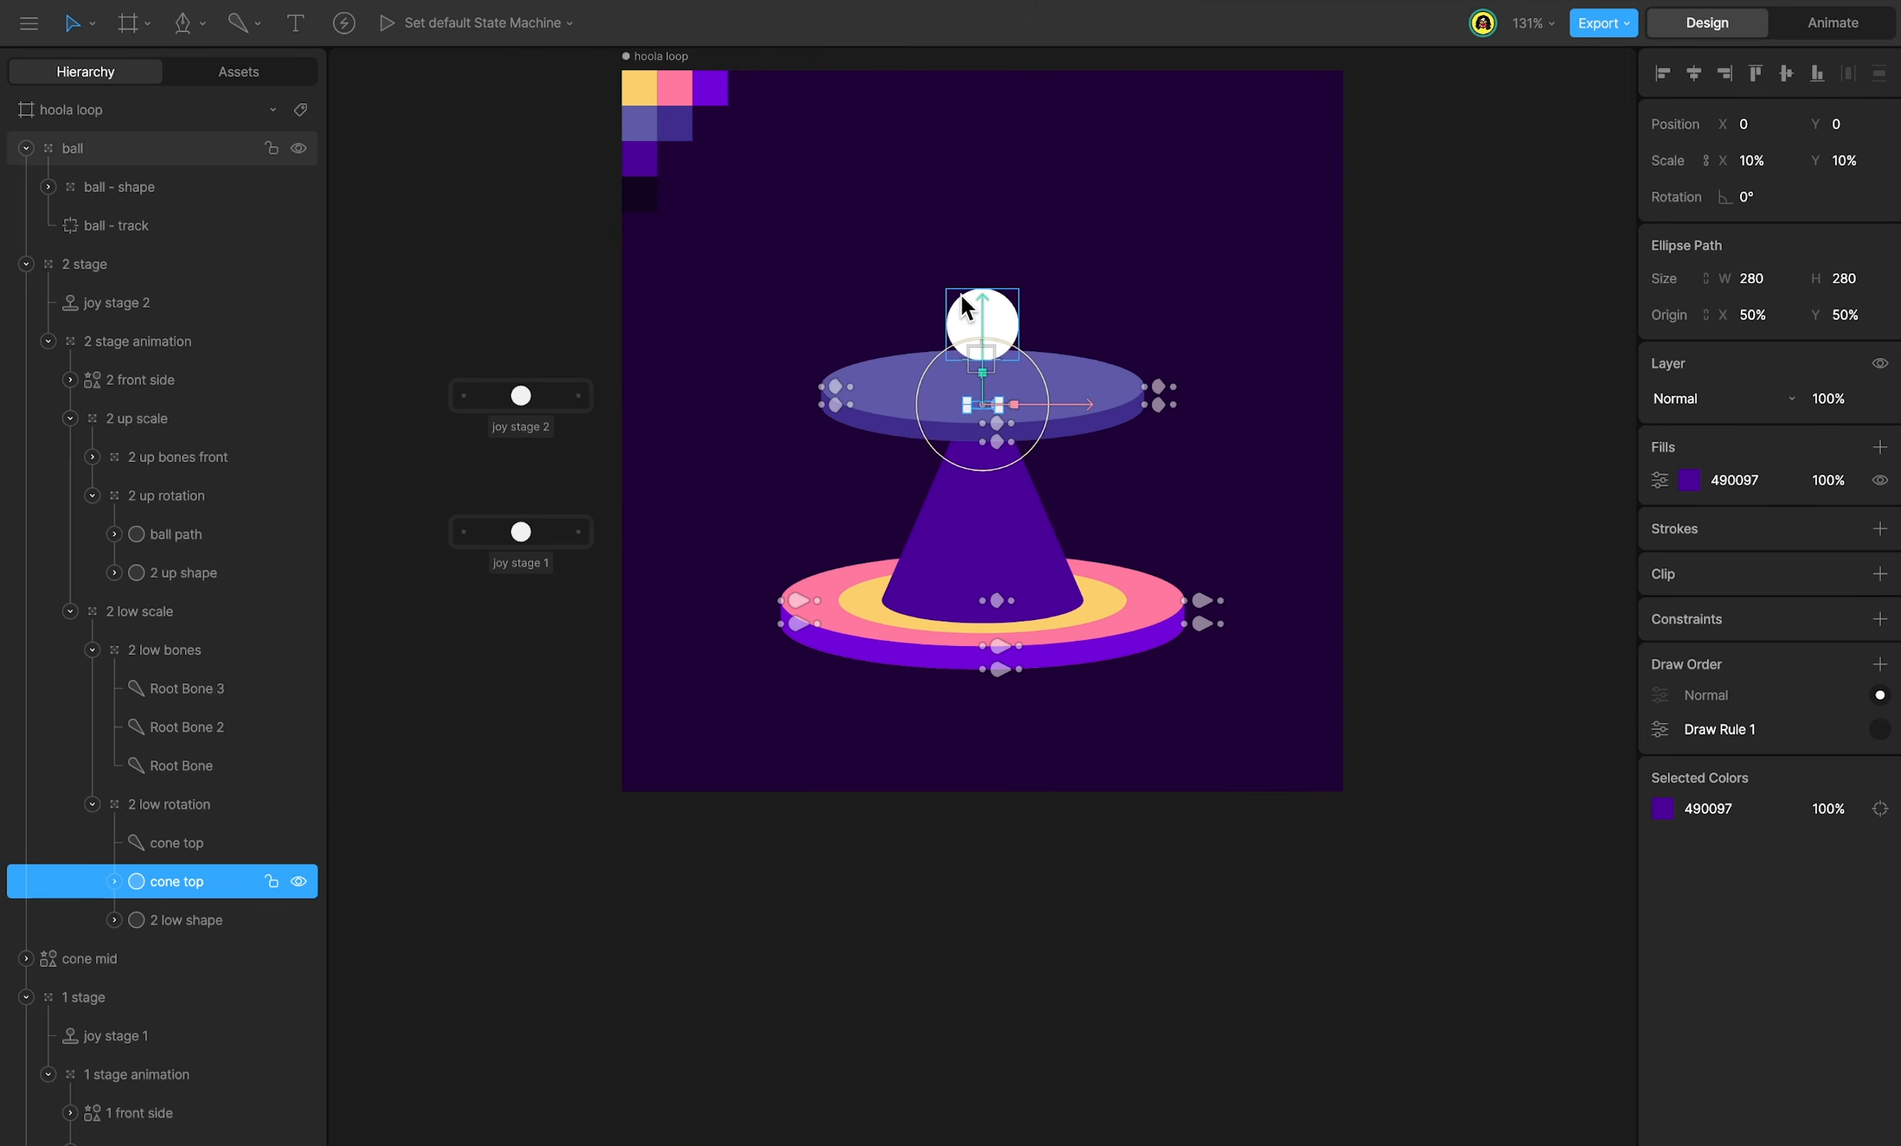
pyautogui.click(962, 303)
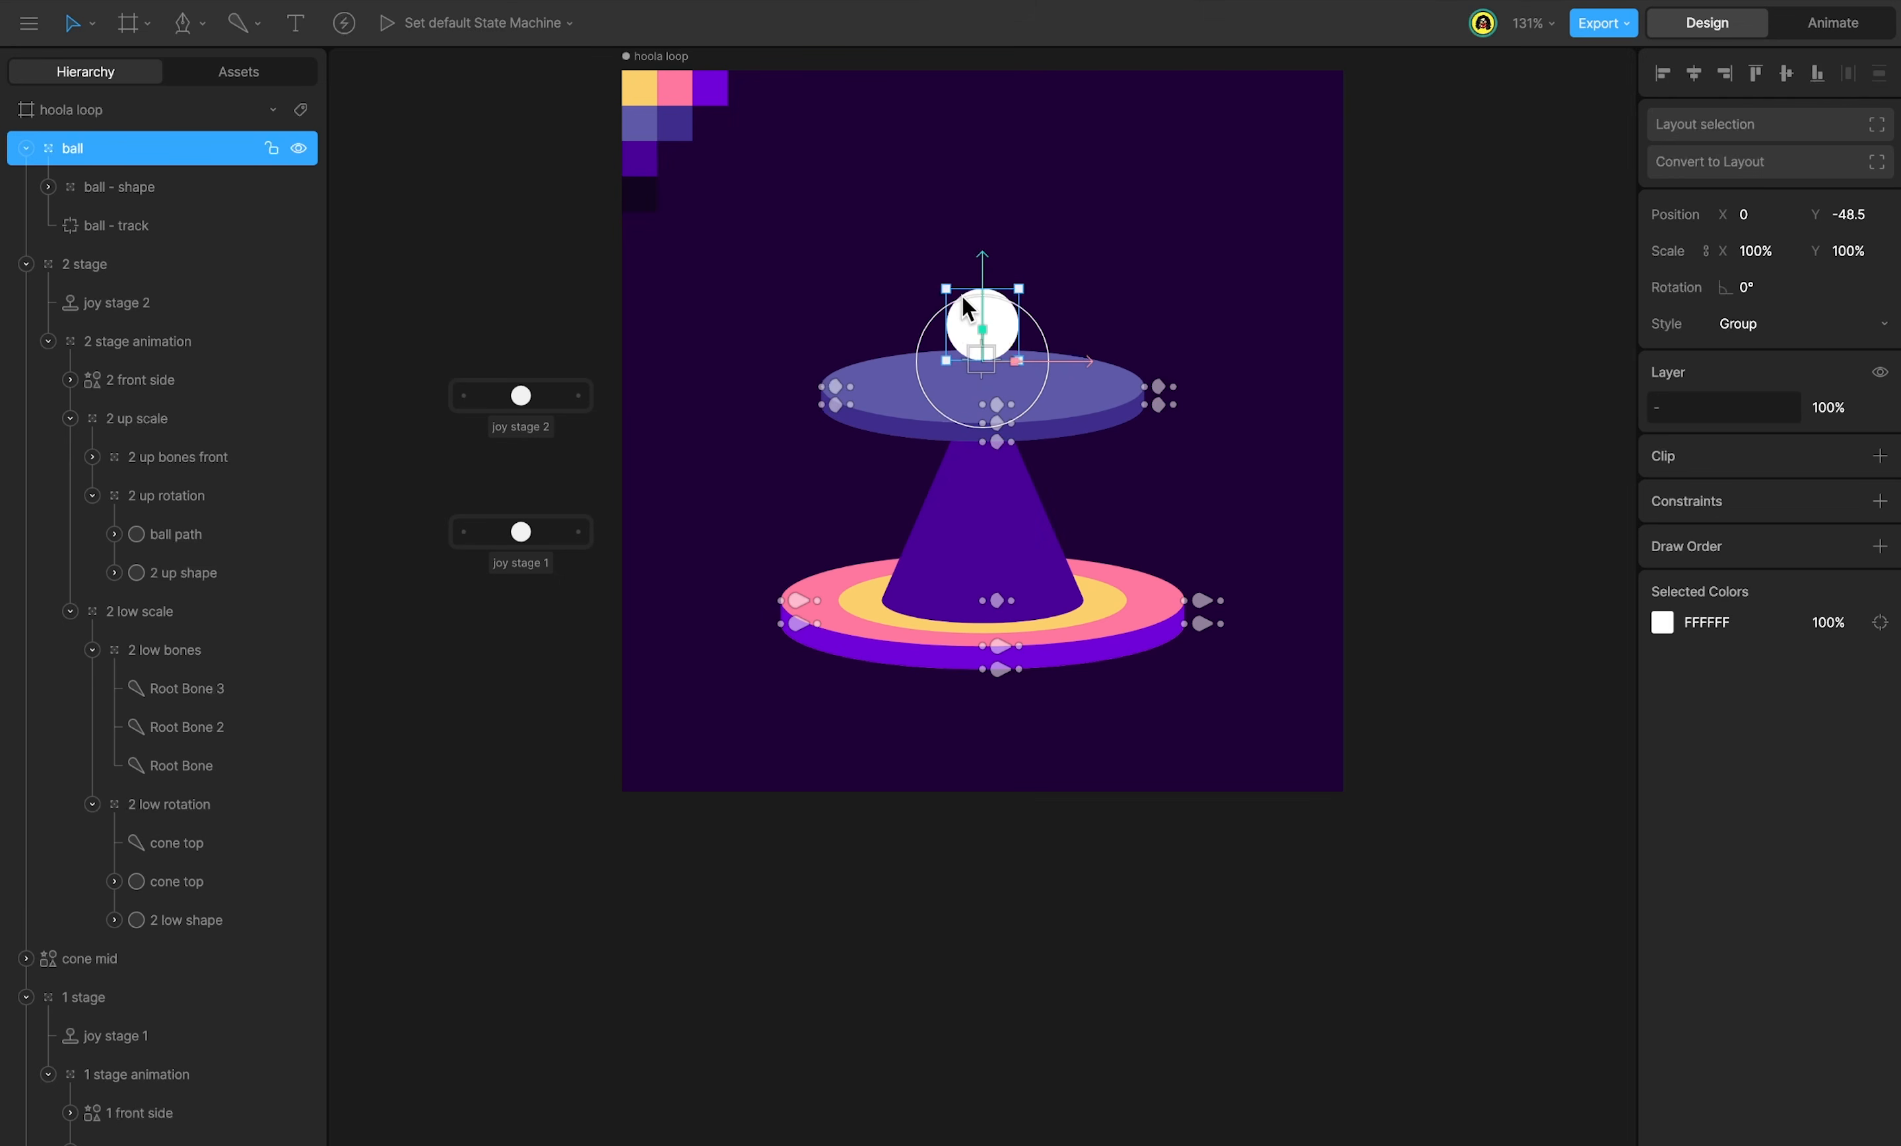
pyautogui.click(1880, 546)
pyautogui.click(1659, 616)
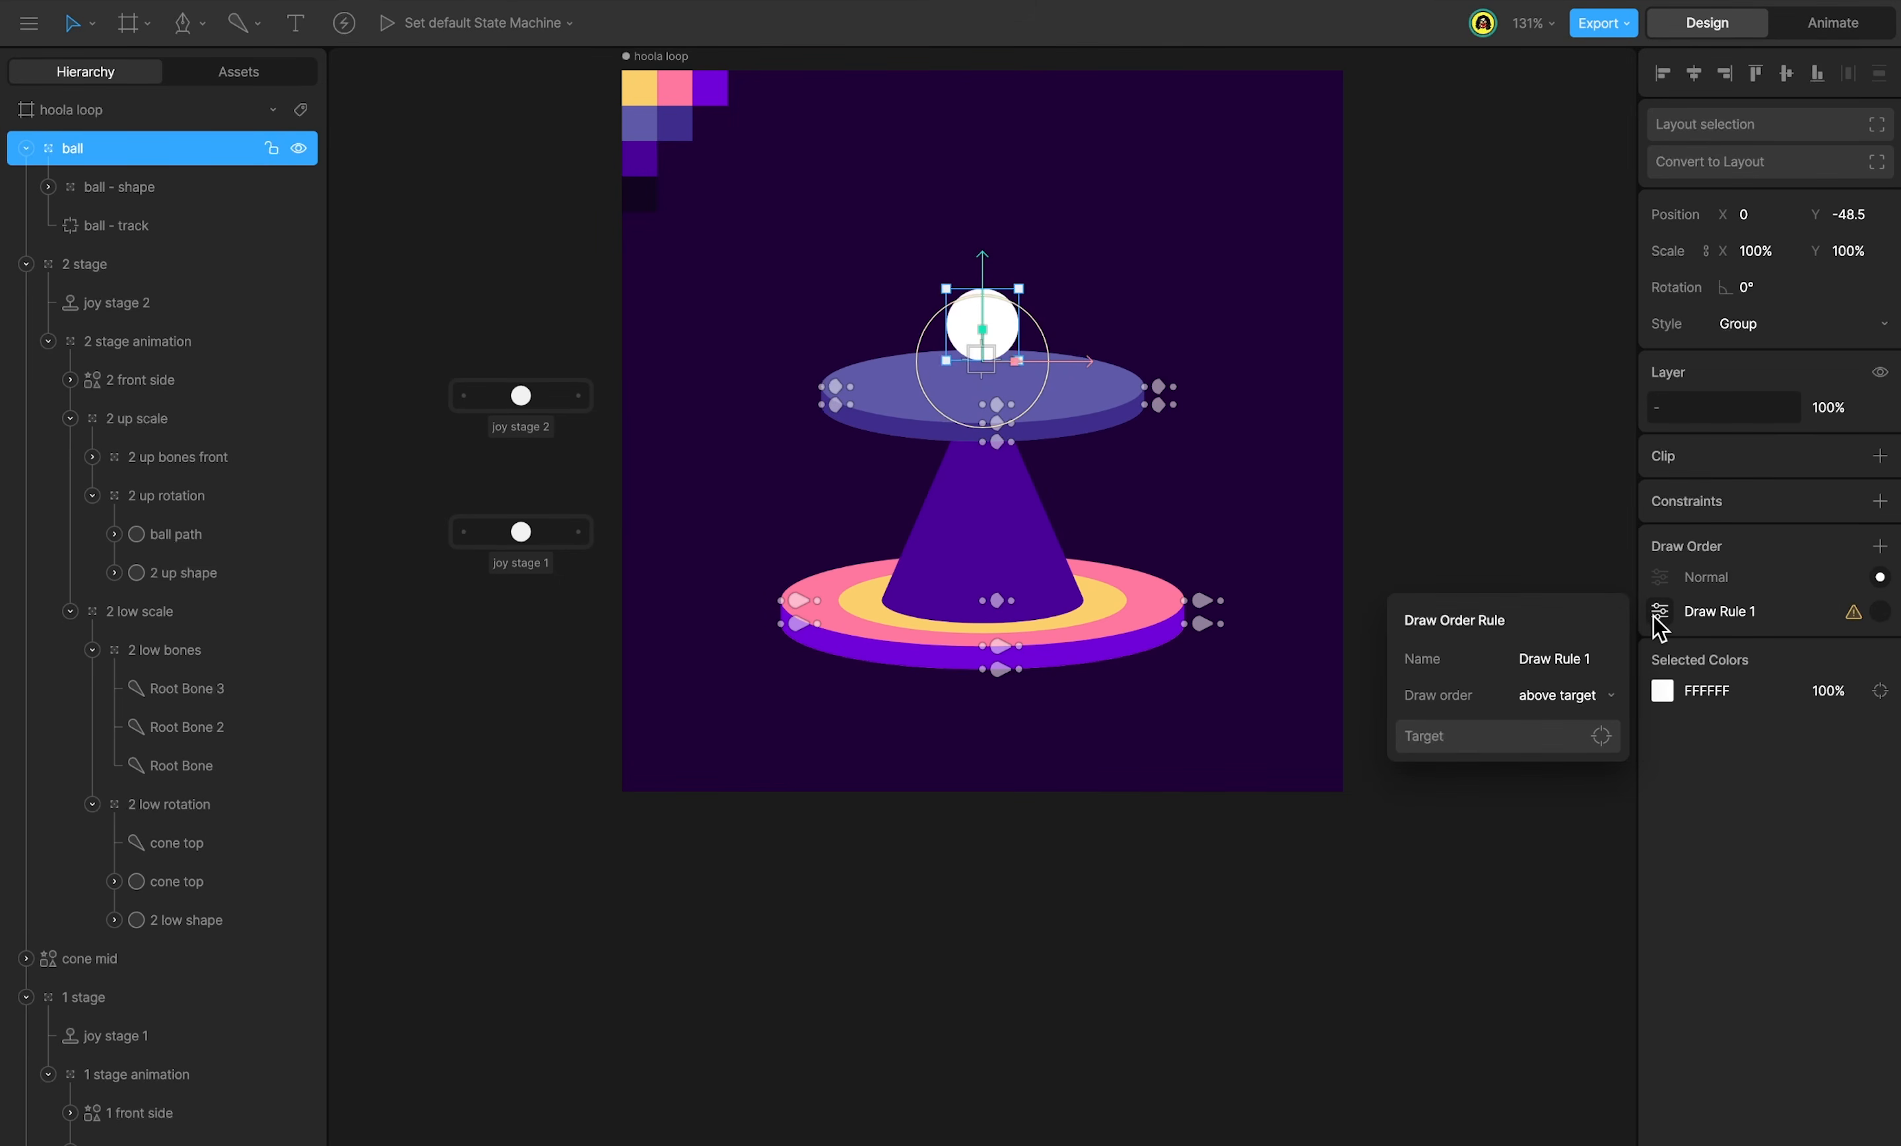
pyautogui.click(1600, 696)
pyautogui.click(1582, 728)
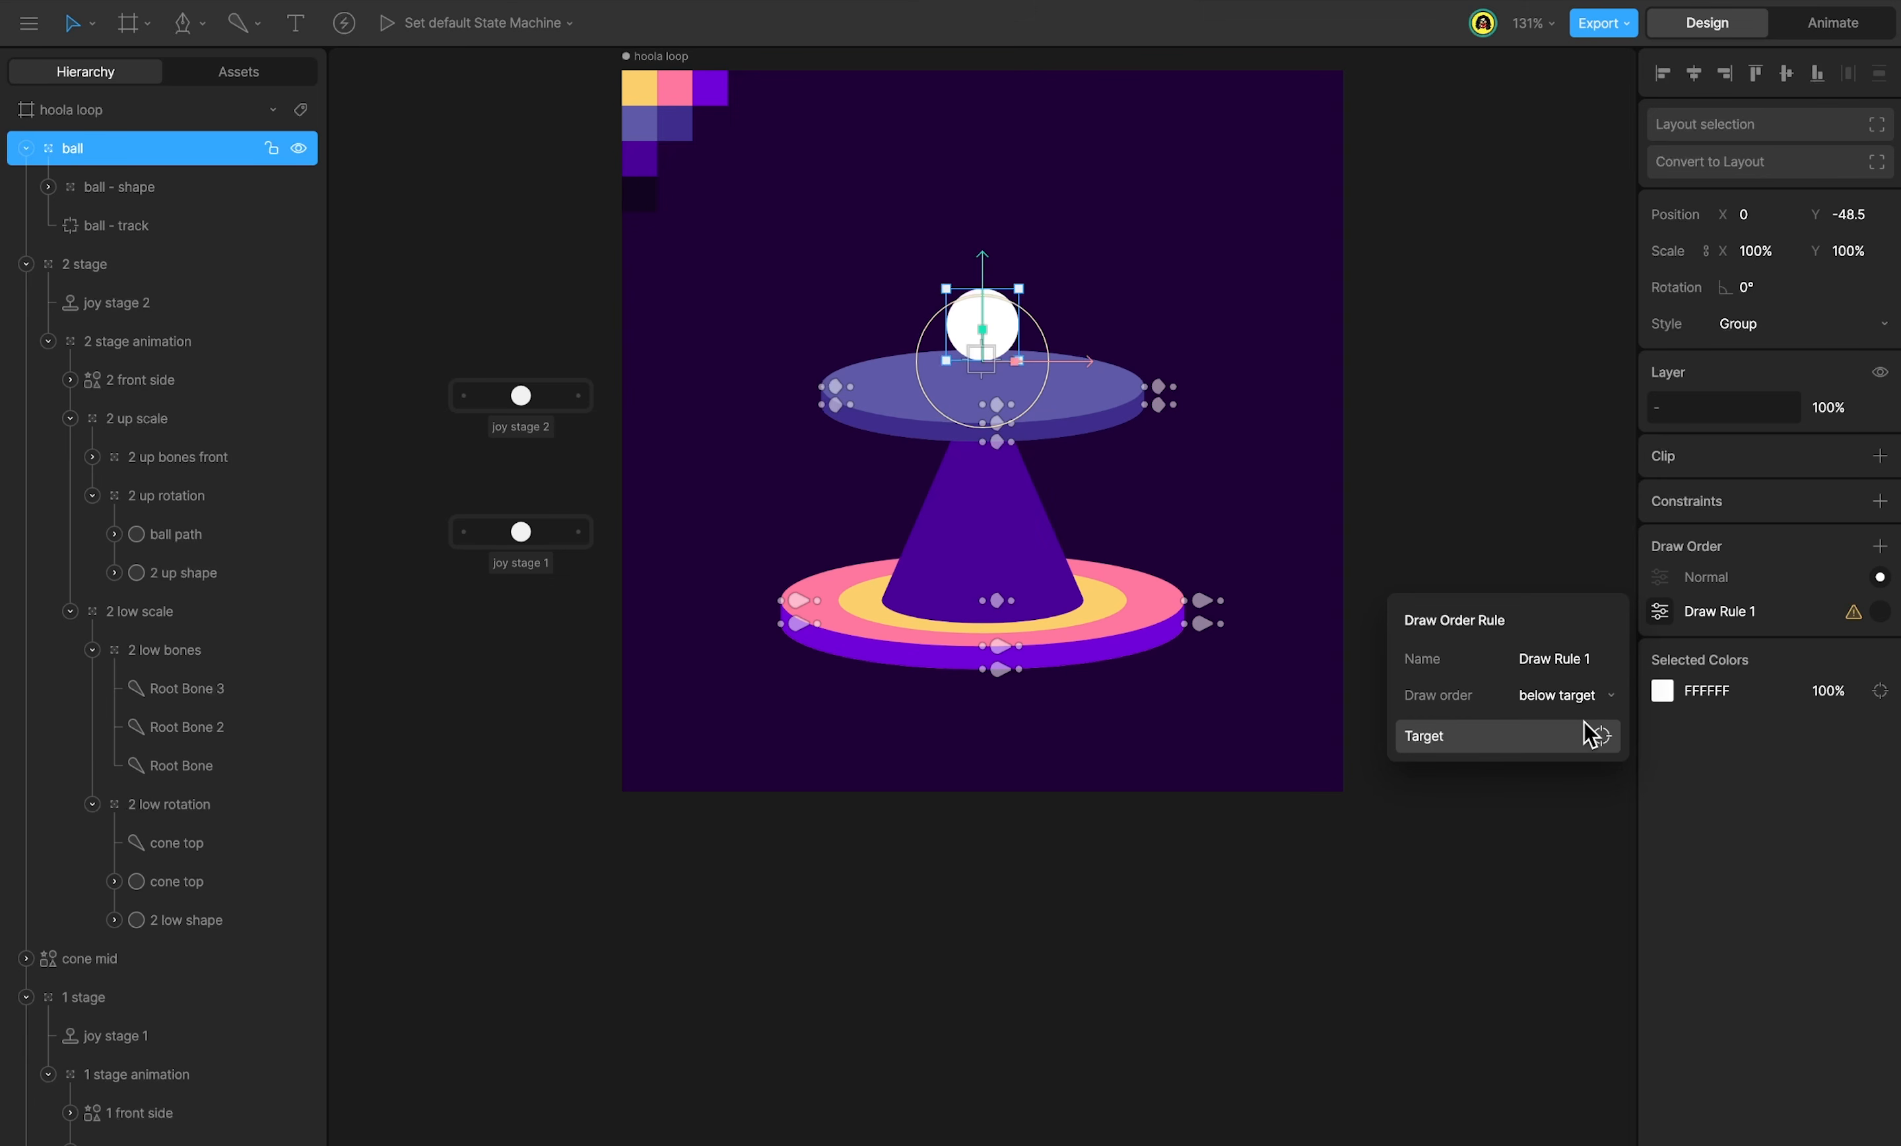
pyautogui.click(1585, 723)
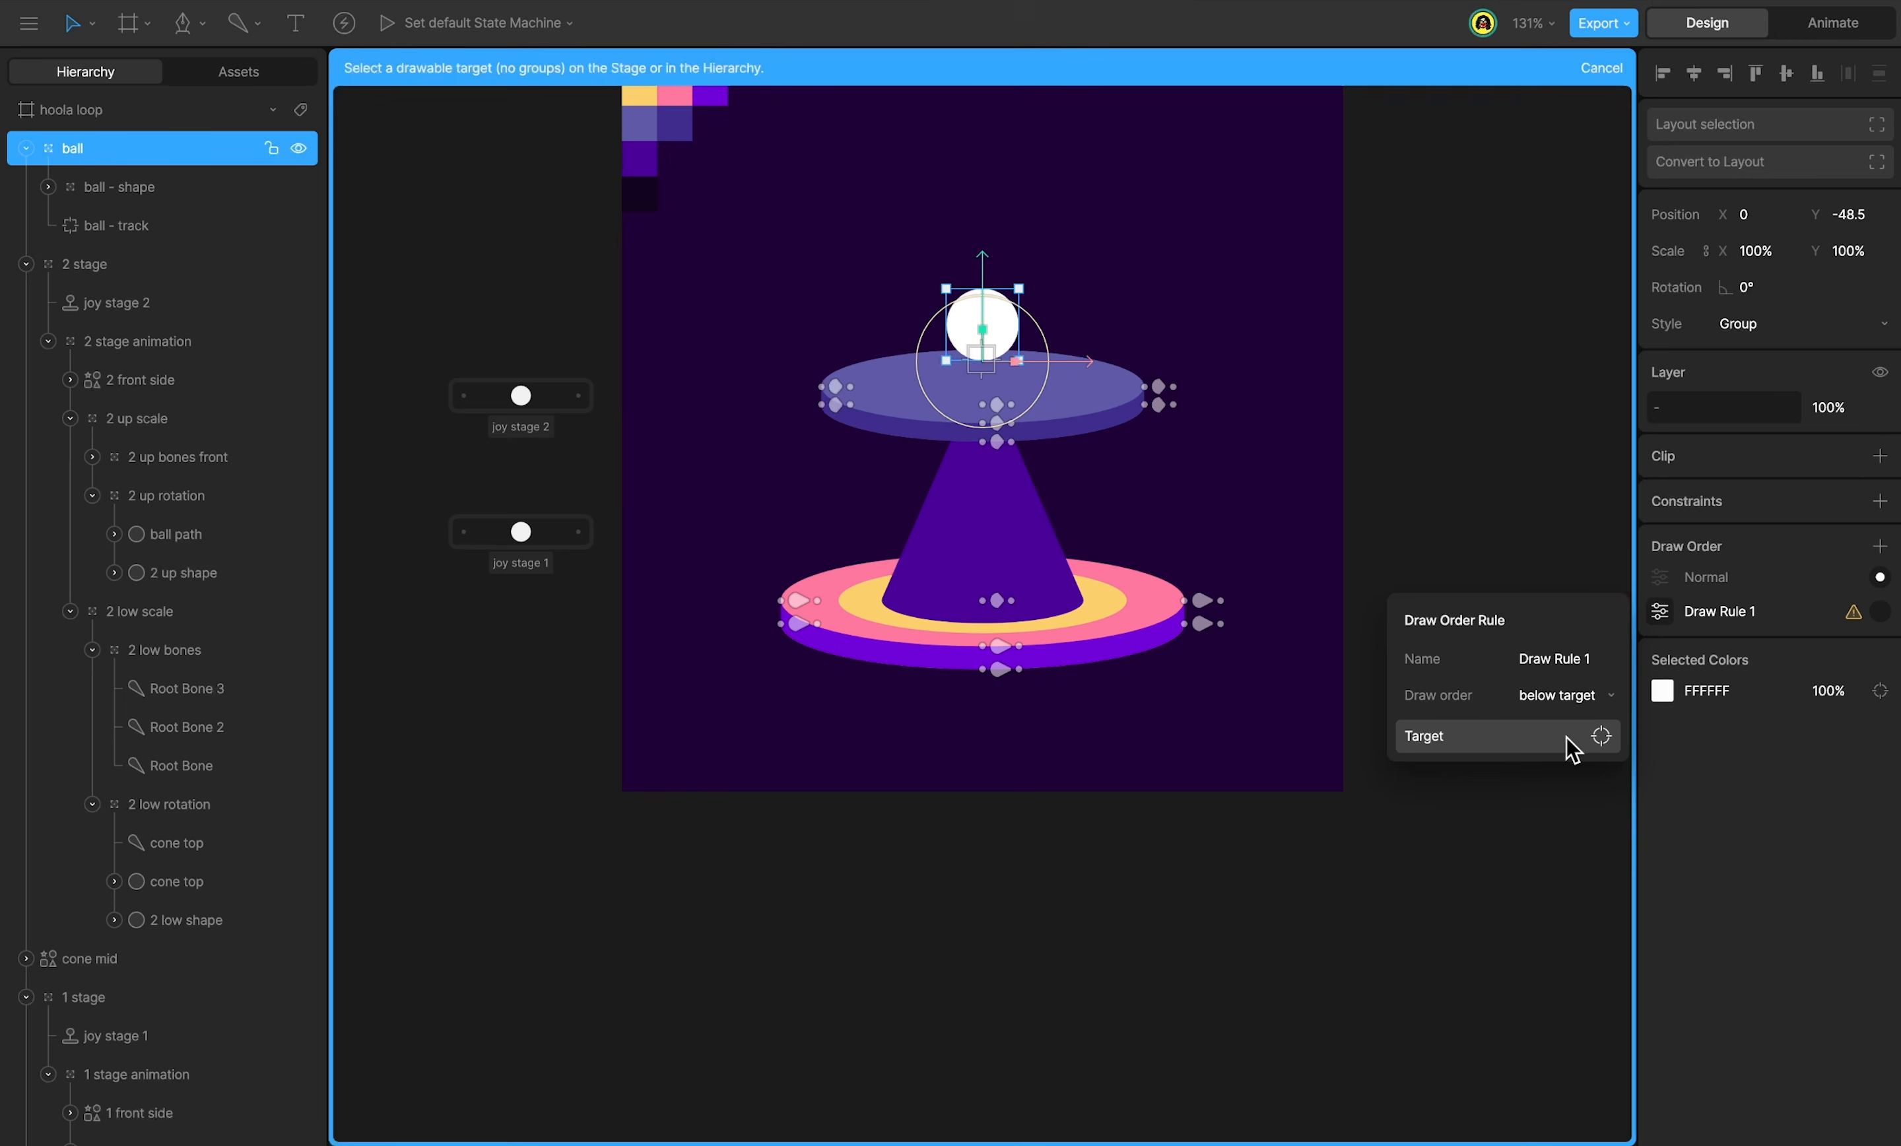
pyautogui.click(215, 924)
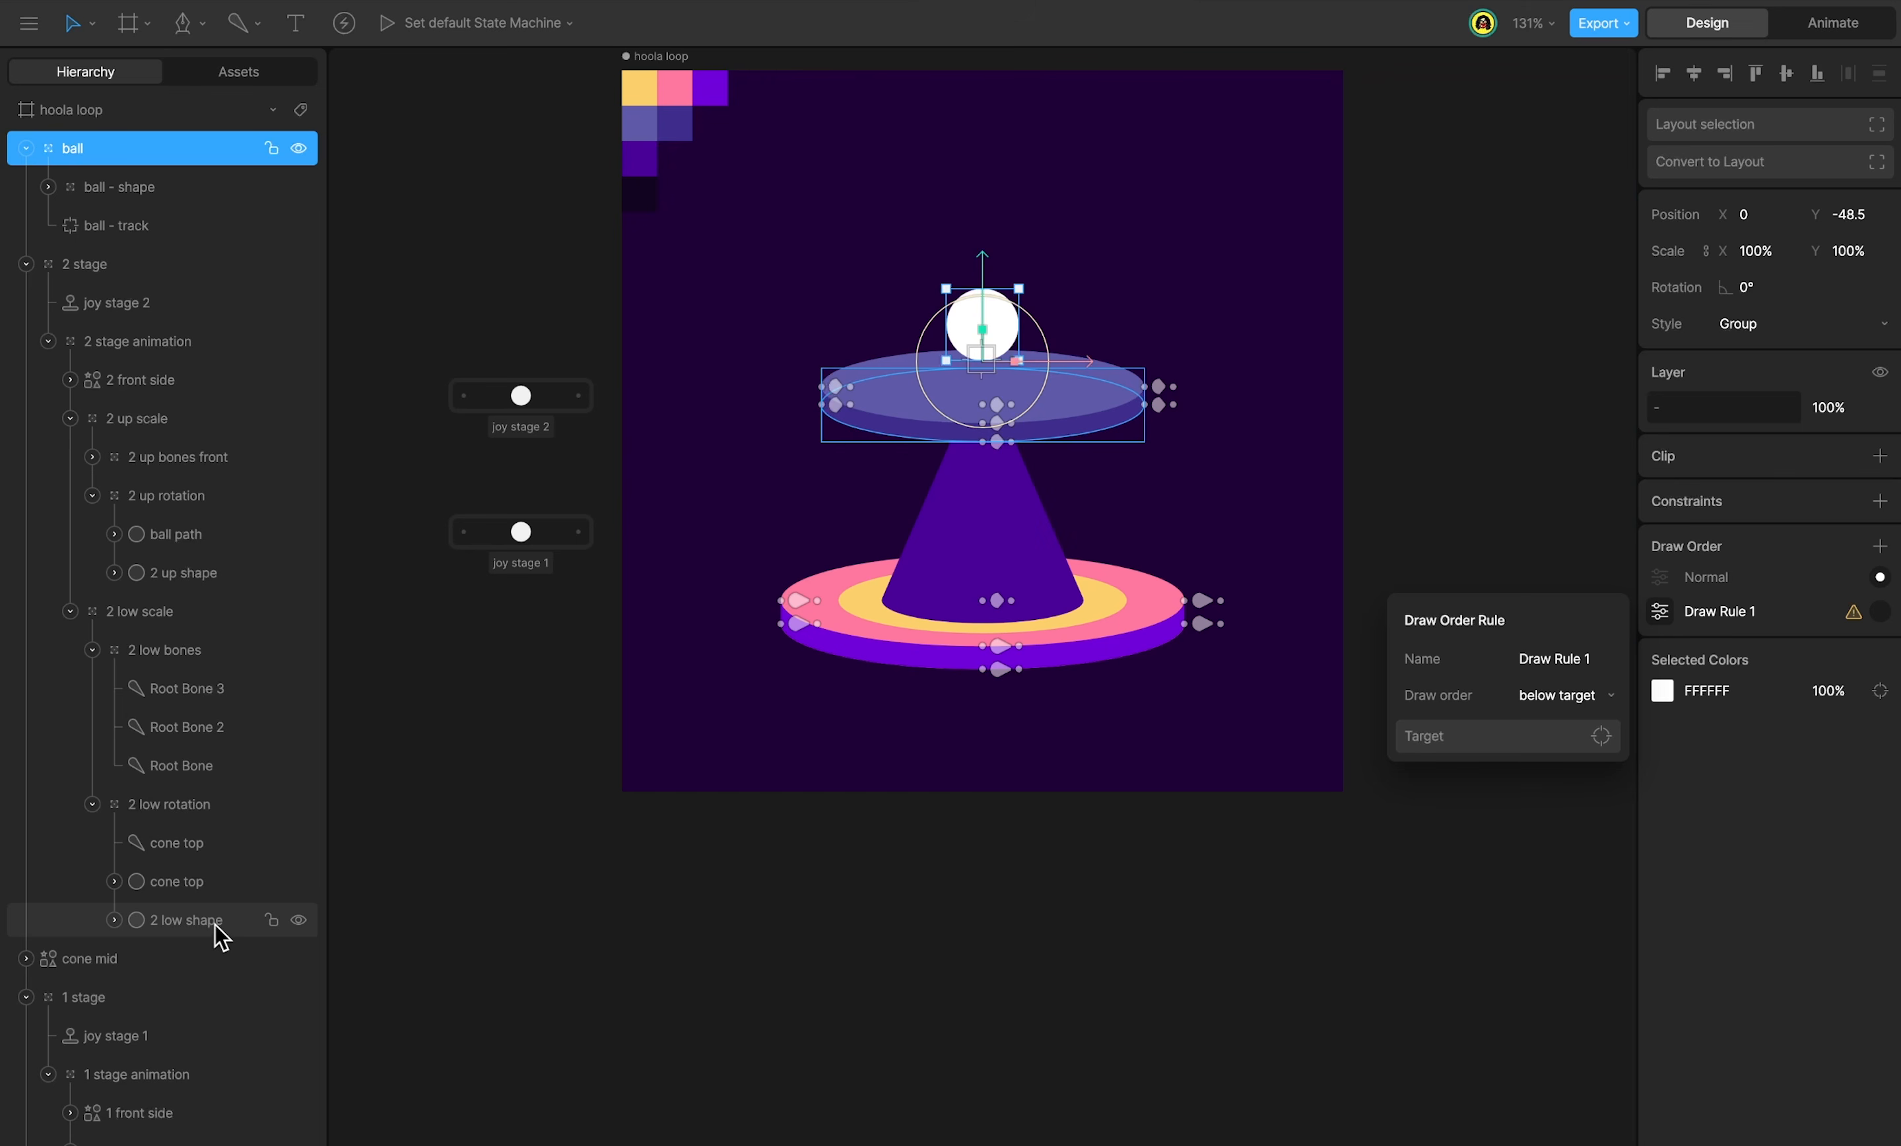
# In joy stage 2, key the ball's draw order as Normal at frame 0 and Draw Rule 1 at frame 40, and play it back.
pyautogui.press('Tab')
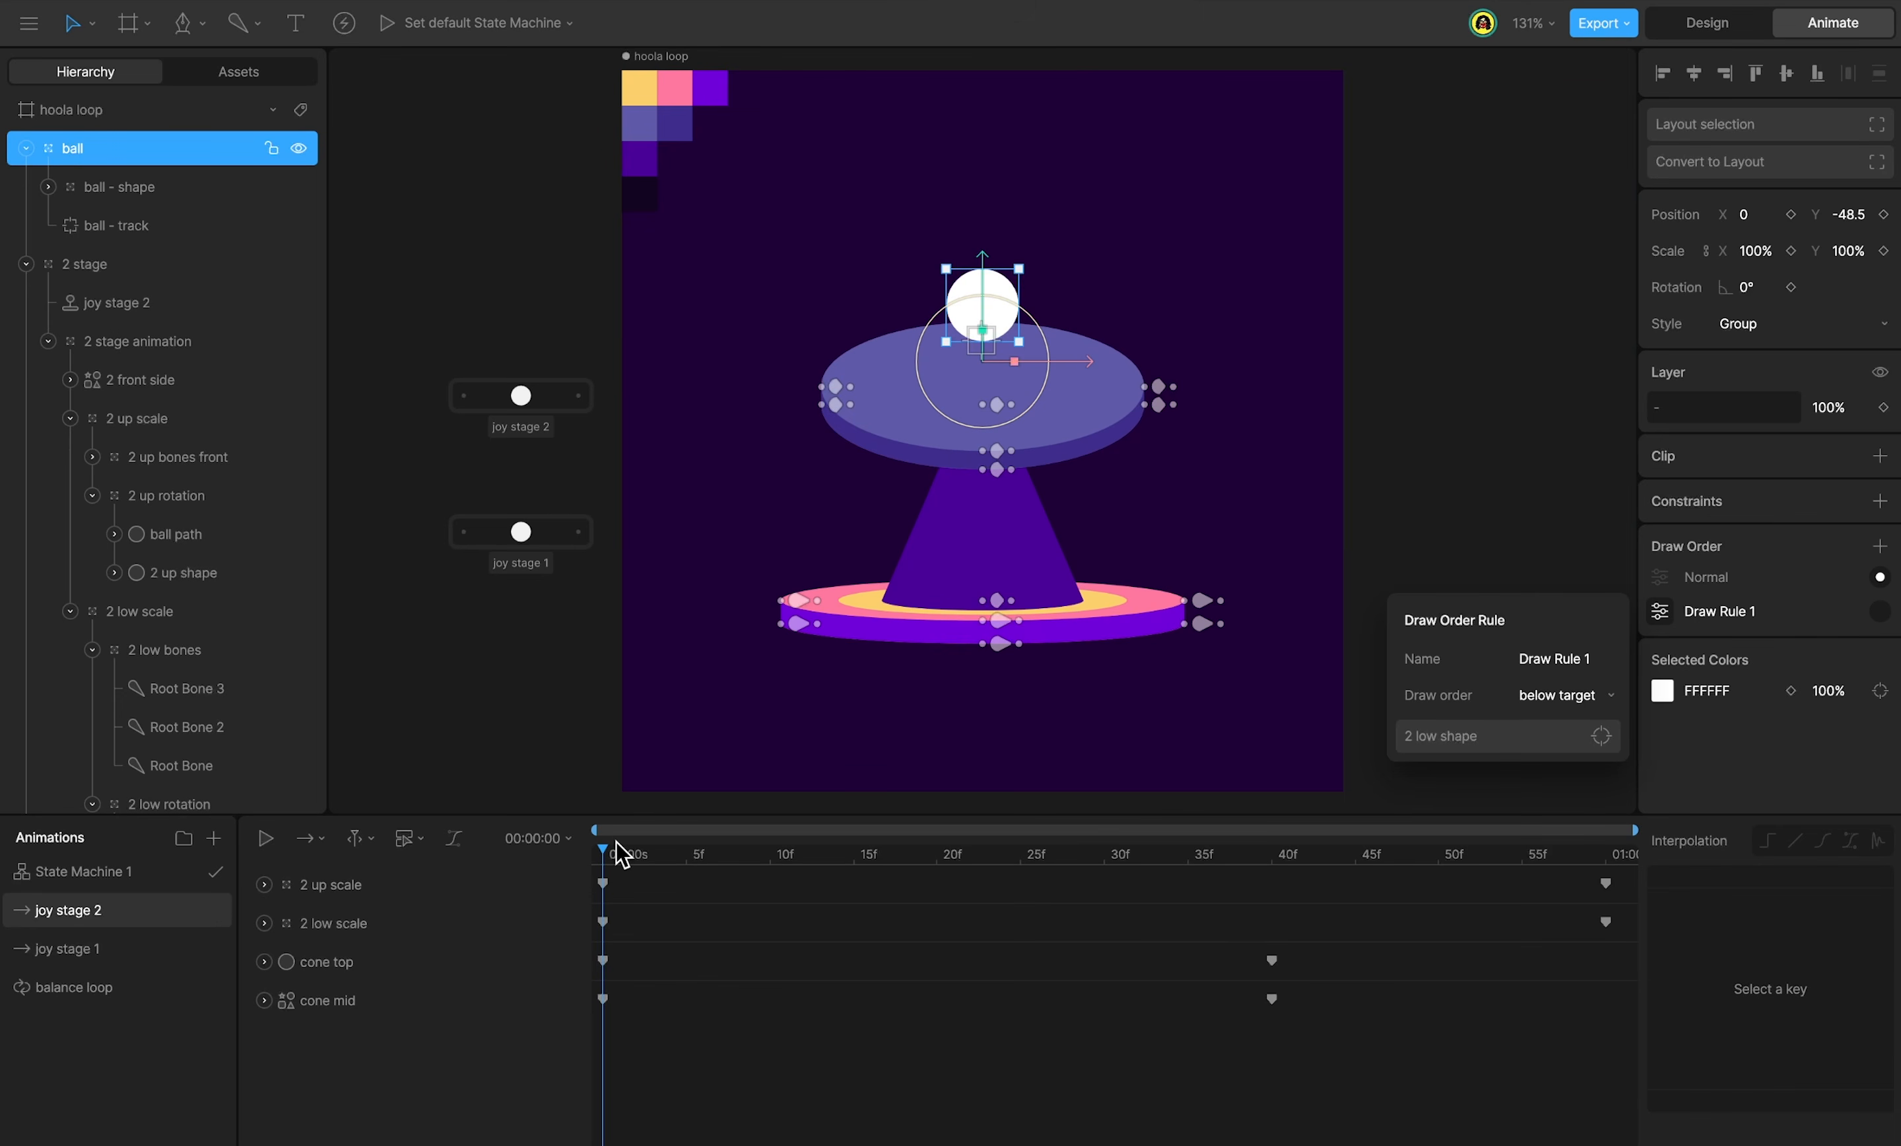
pyautogui.moveTo(618, 856); pyautogui.dragTo(525, 855)
pyautogui.click(1879, 611)
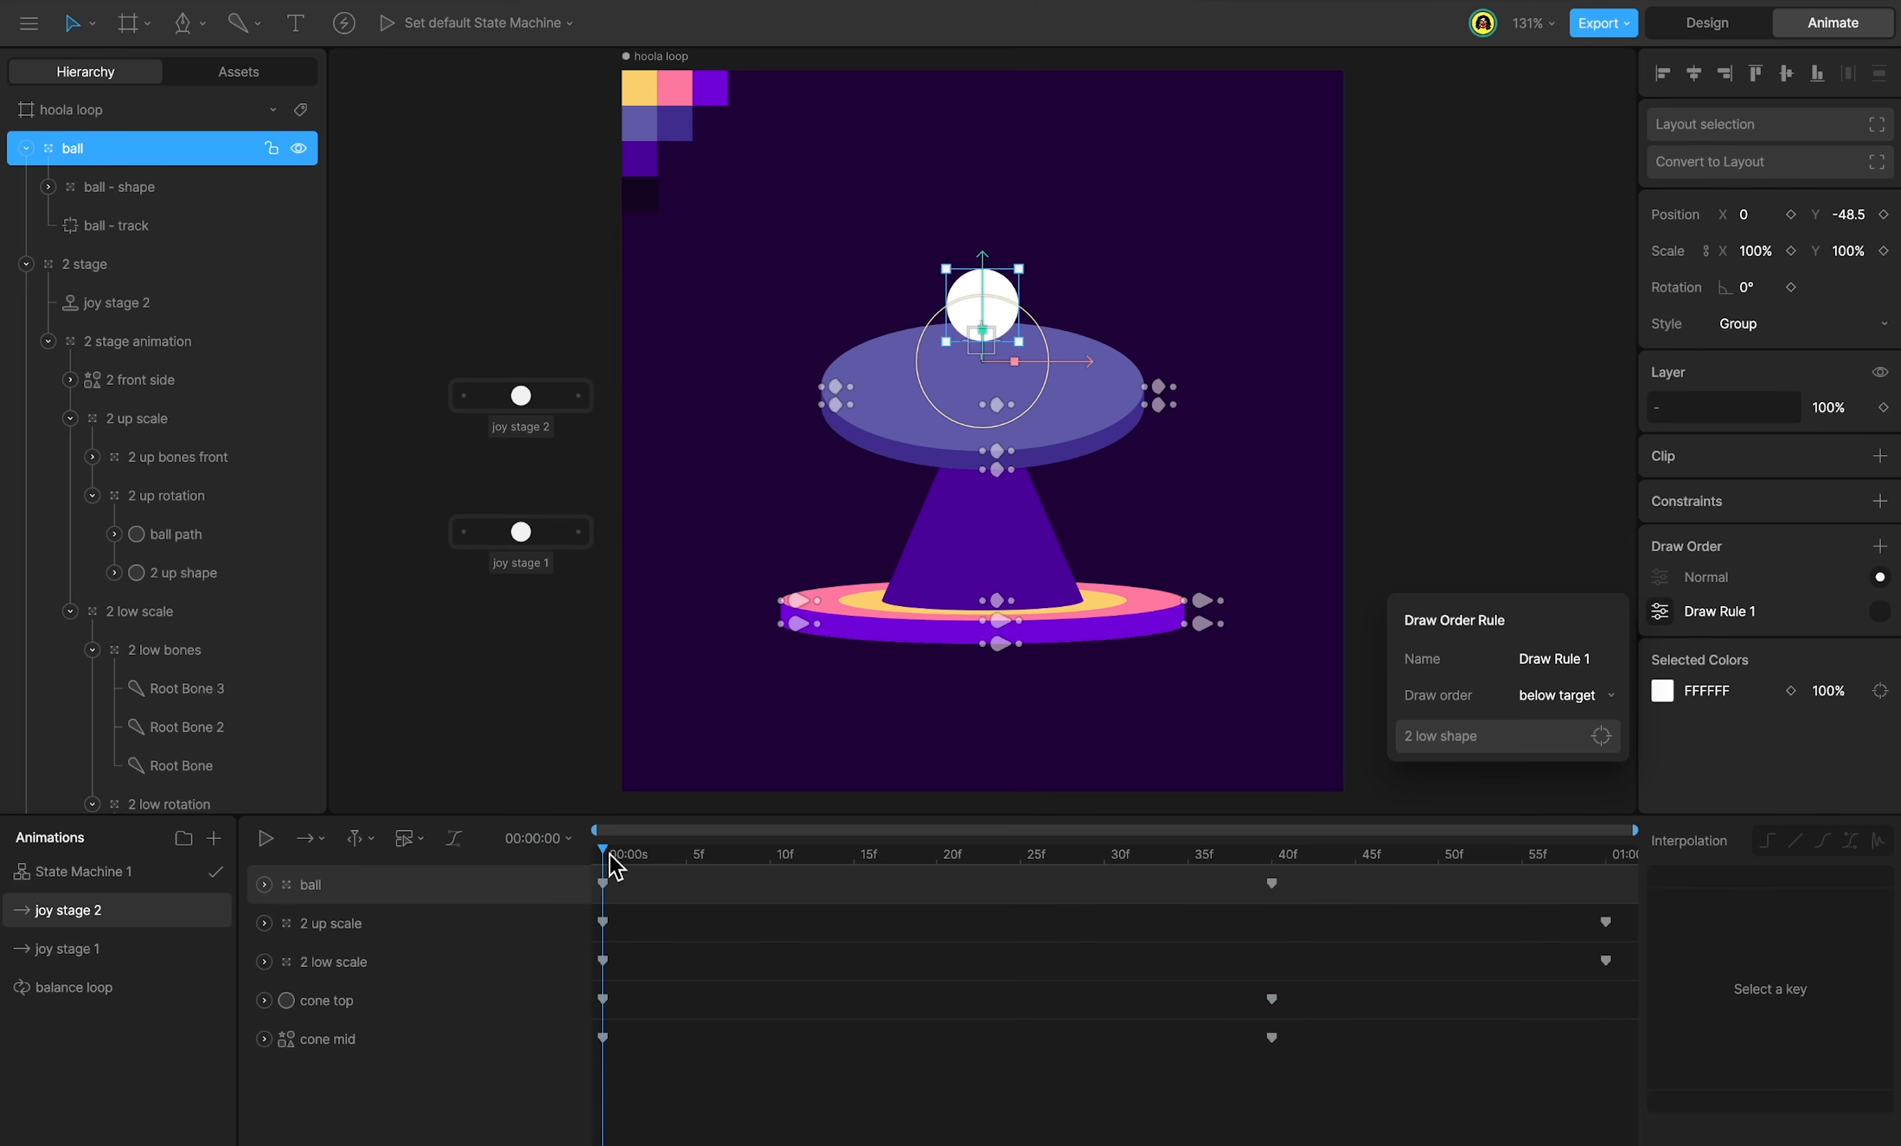
pyautogui.click(1653, 608)
pyautogui.moveTo(586, 872)
pyautogui.mouseDown()
pyautogui.moveTo(624, 857)
pyautogui.moveTo(1666, 875)
pyautogui.moveTo(559, 896)
pyautogui.mouseUp()
pyautogui.click(137, 873)
pyautogui.press('space')
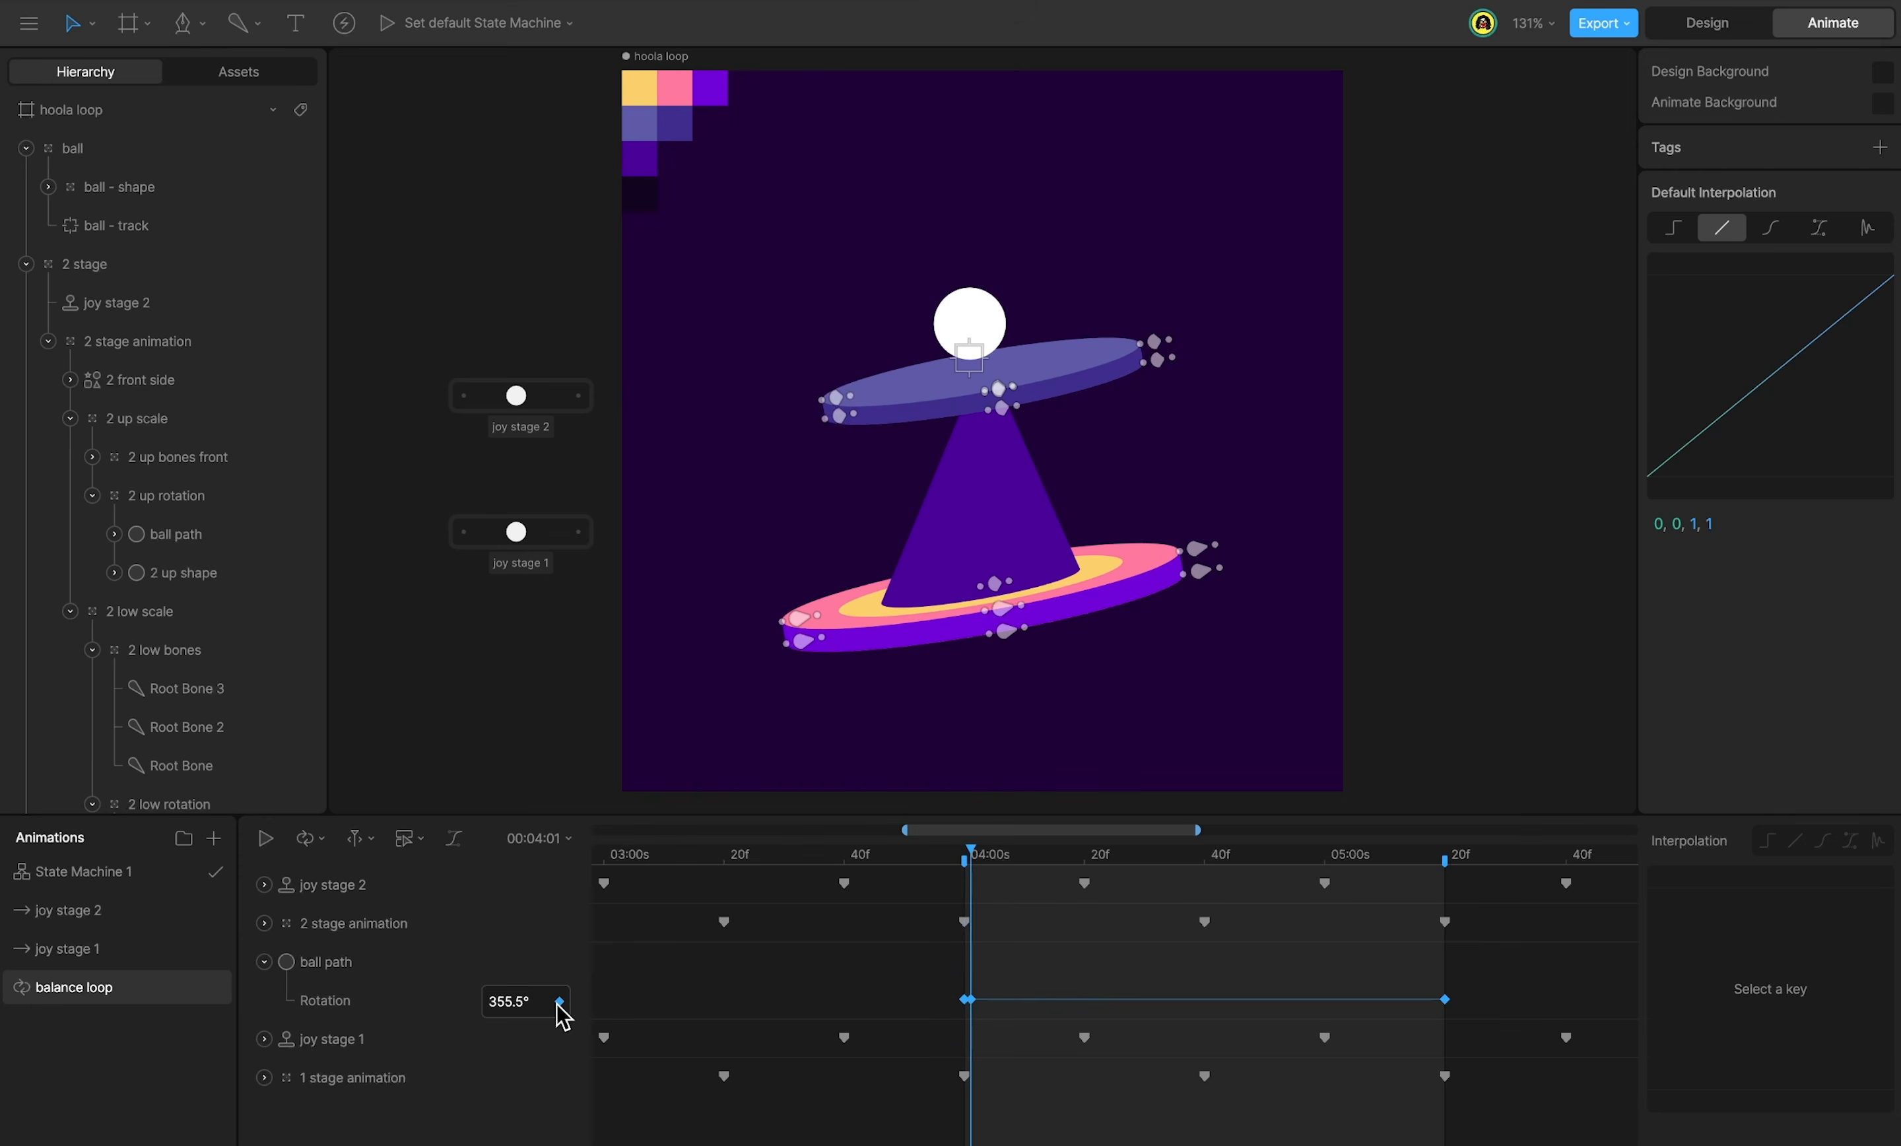
# Set the ball path rotation keys at 00:04:00 and 00:05:20 to Hold interpolation, and copy the 355.5° key from 00:04:01 to 00:05:21.
pyautogui.click(965, 1001)
pyautogui.click(1768, 841)
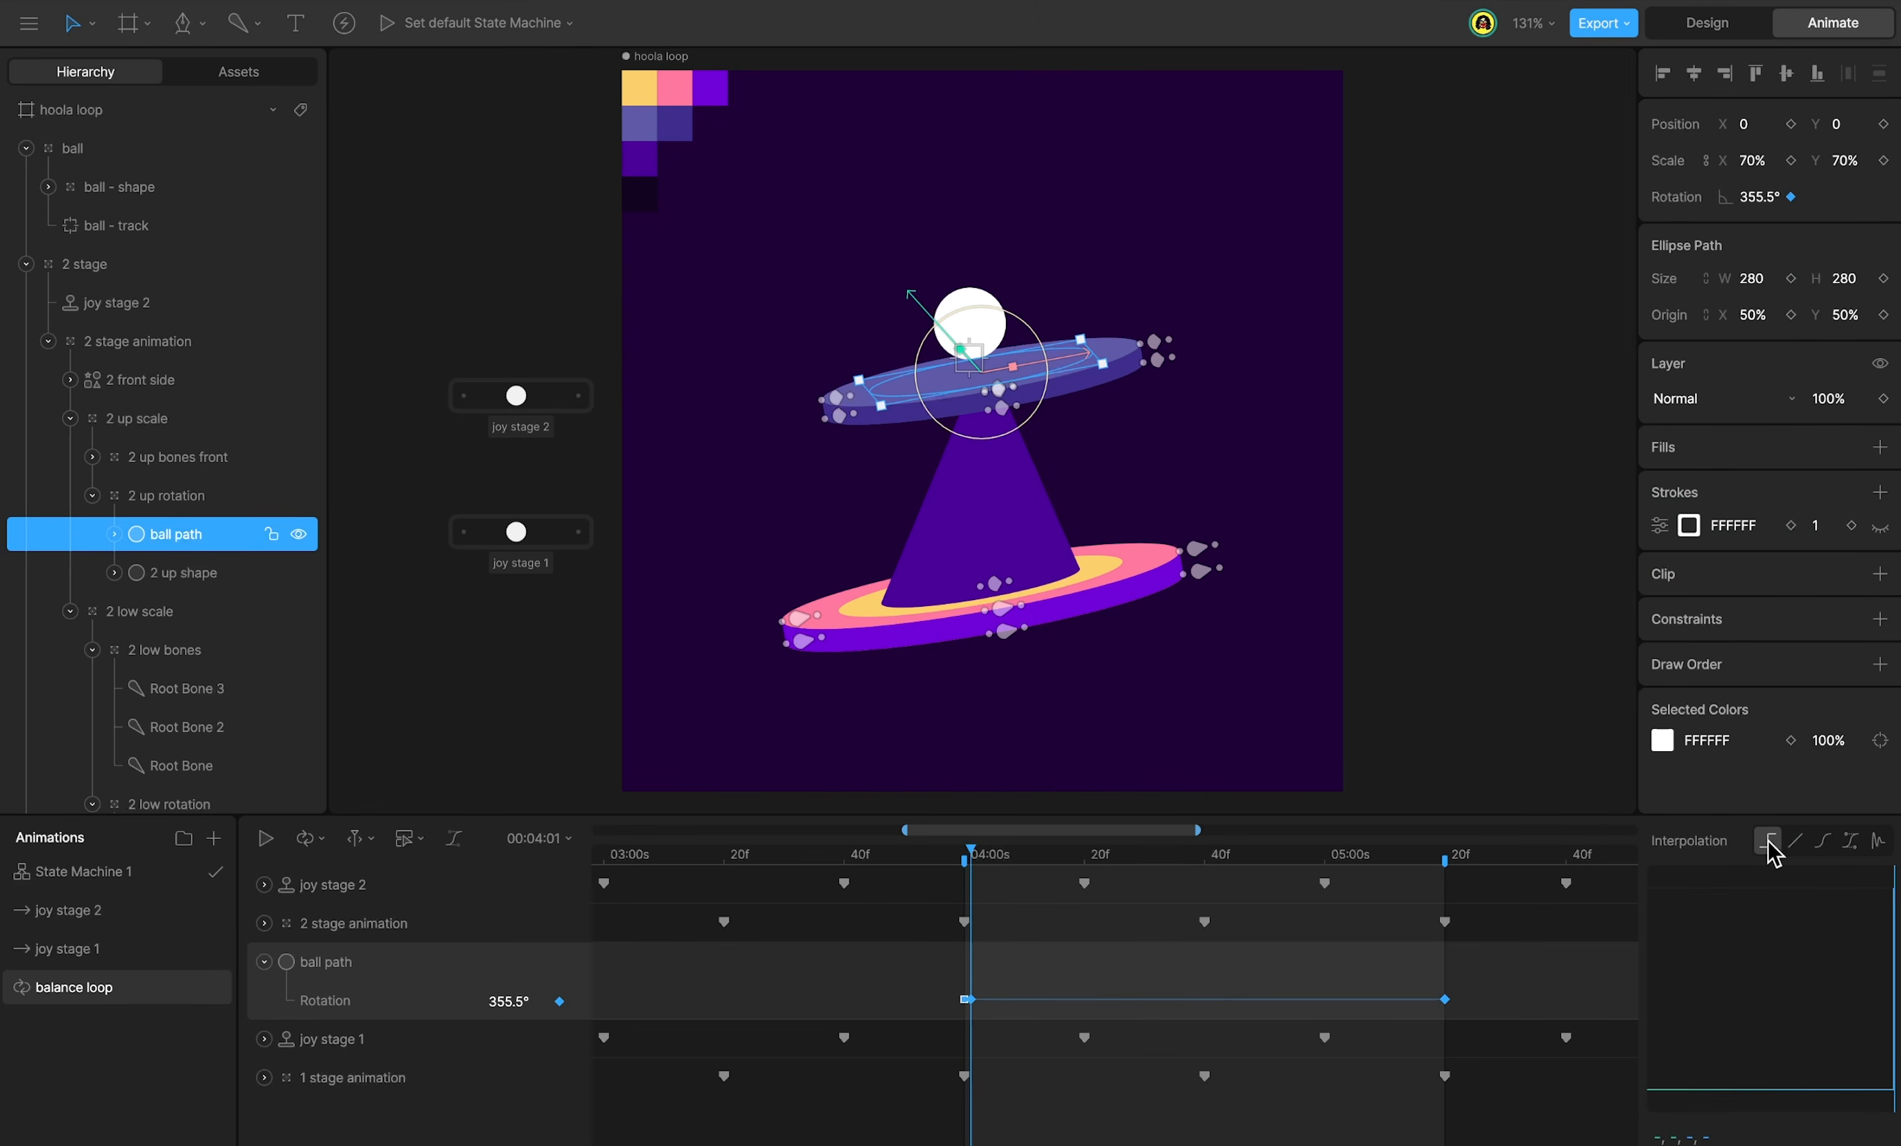
pyautogui.hotkey('ctrl', 'z')
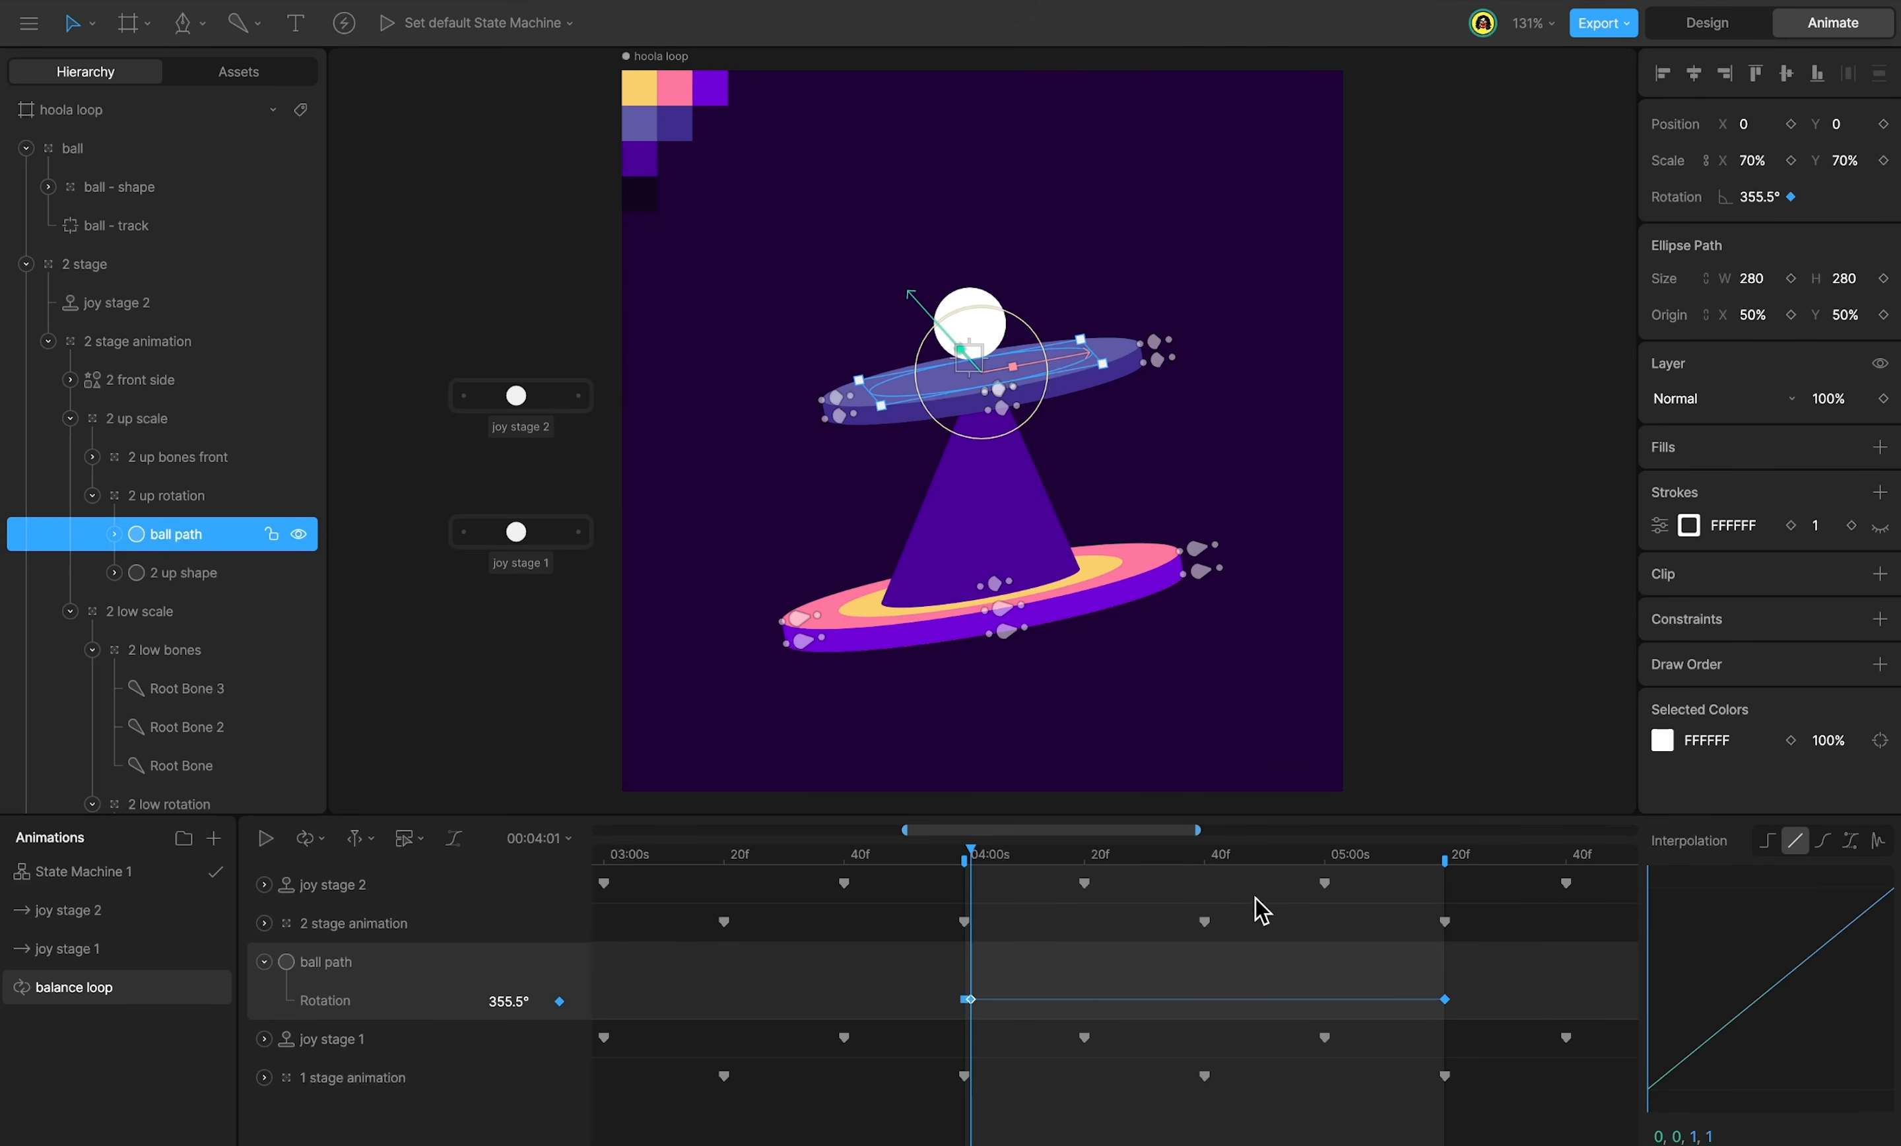
pyautogui.click(1444, 854)
pyautogui.click(1452, 855)
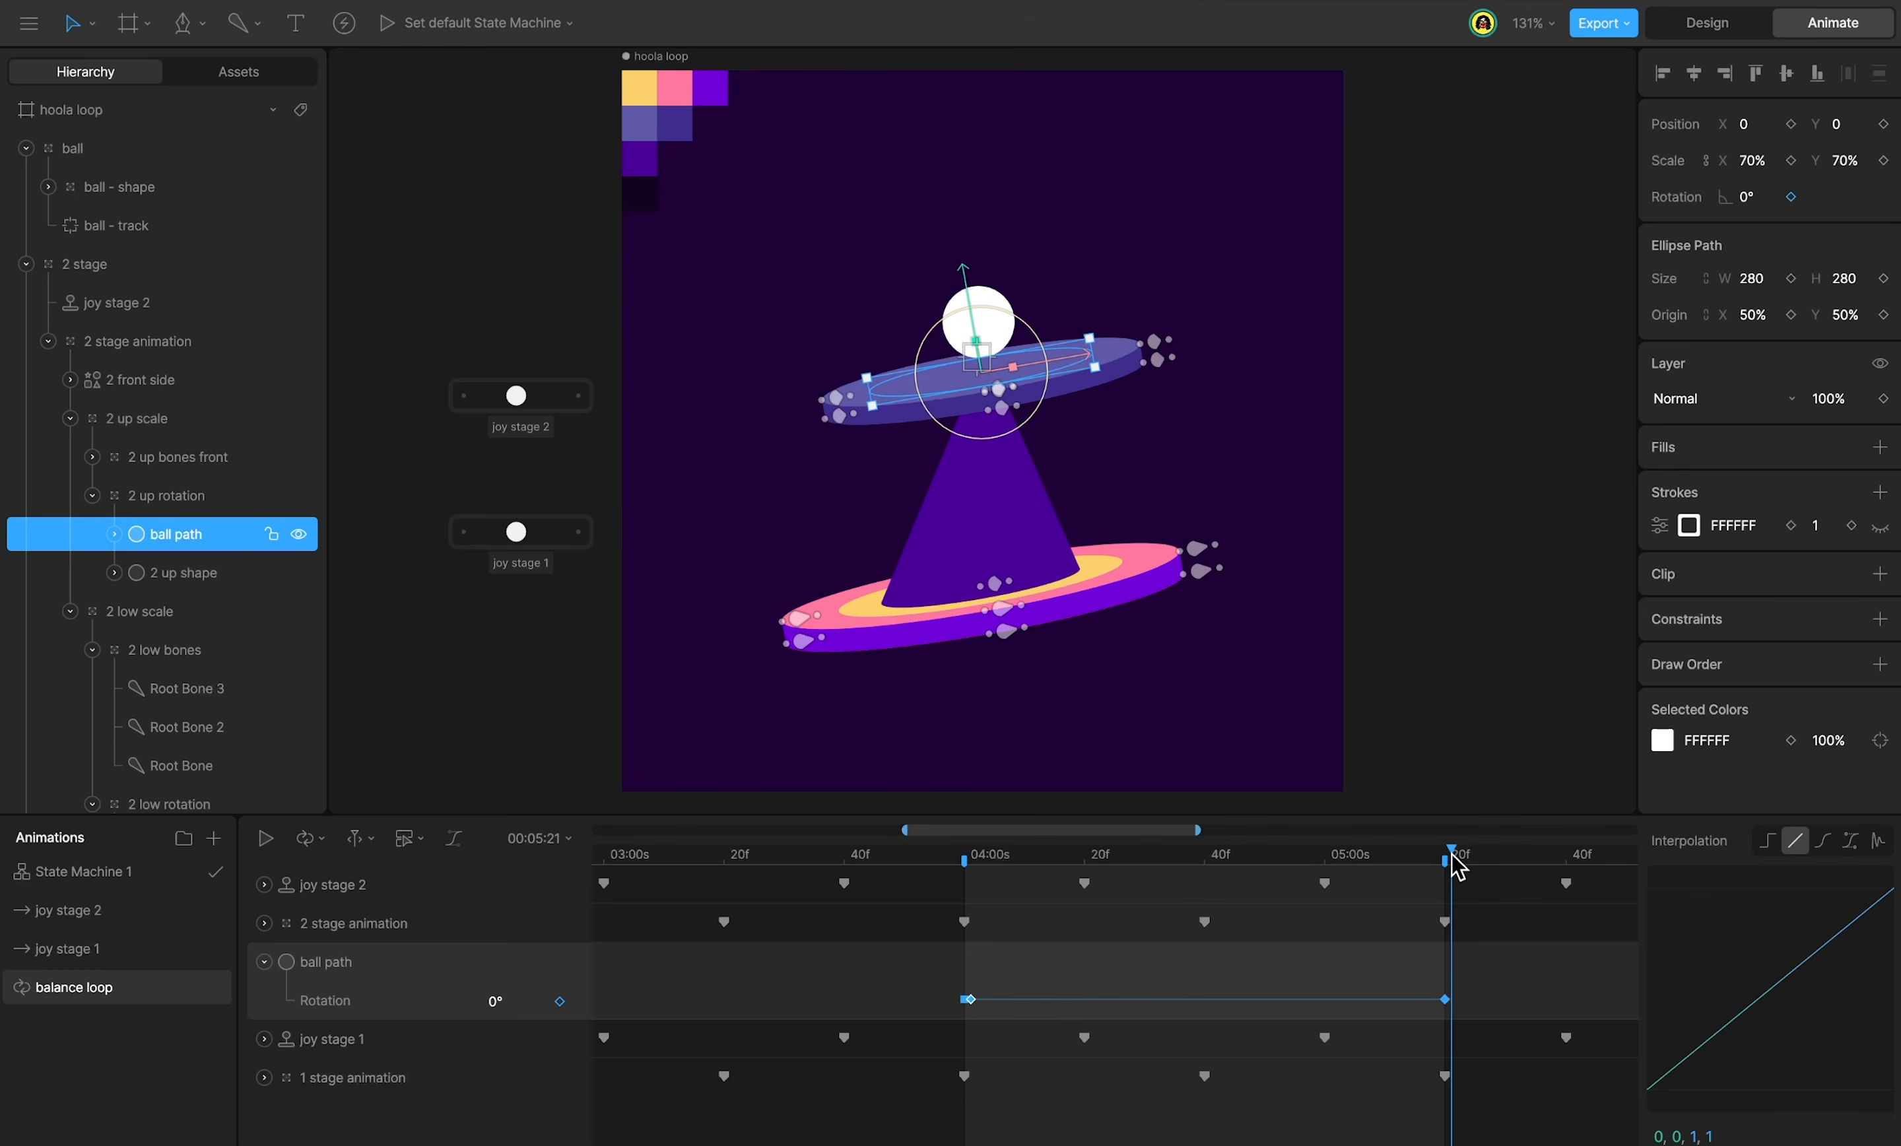
pyautogui.click(1766, 840)
pyautogui.hscroll(6, 1257, 1011)
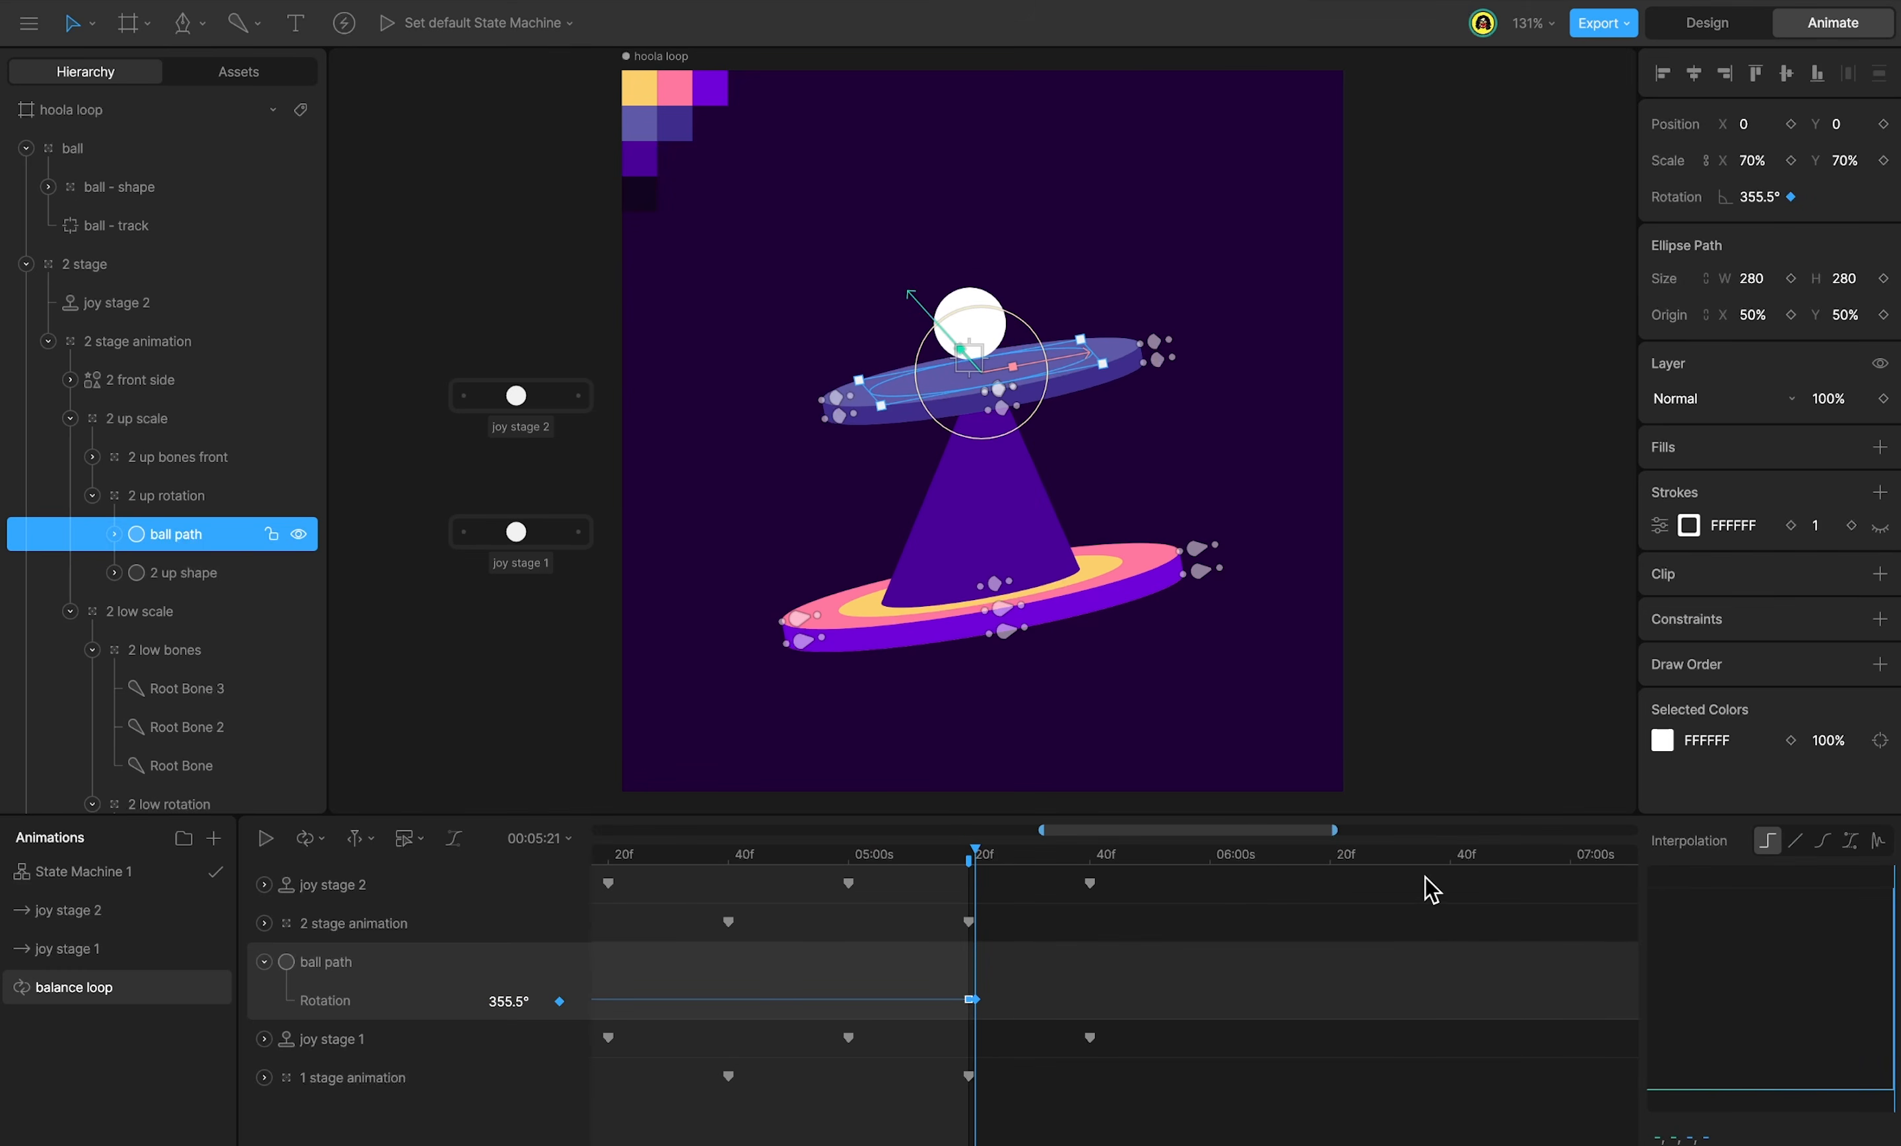
# Paste the 0° Hold rotation key of ball path at 00:06:40 and scrub the timeline to check the motion.
pyautogui.click(1451, 857)
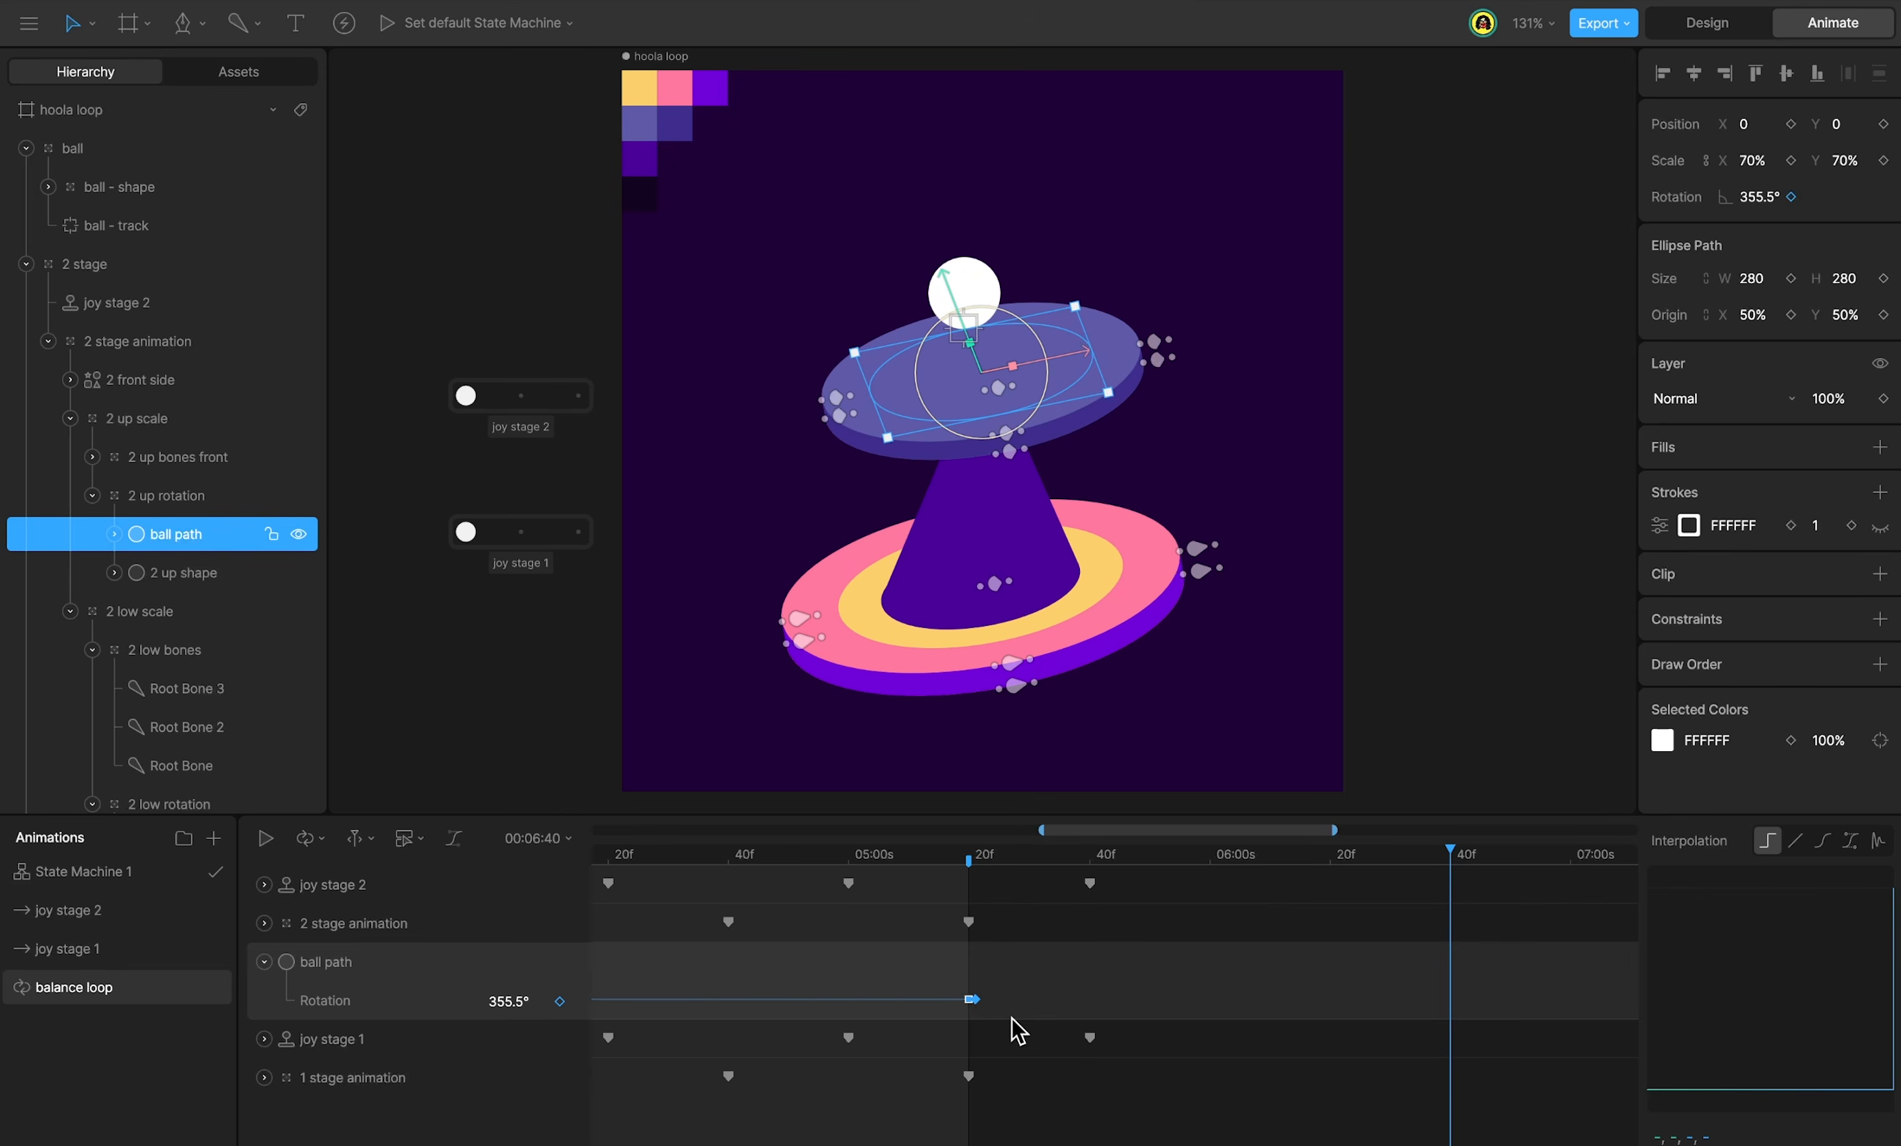
pyautogui.hotkey('ctrl', 'v')
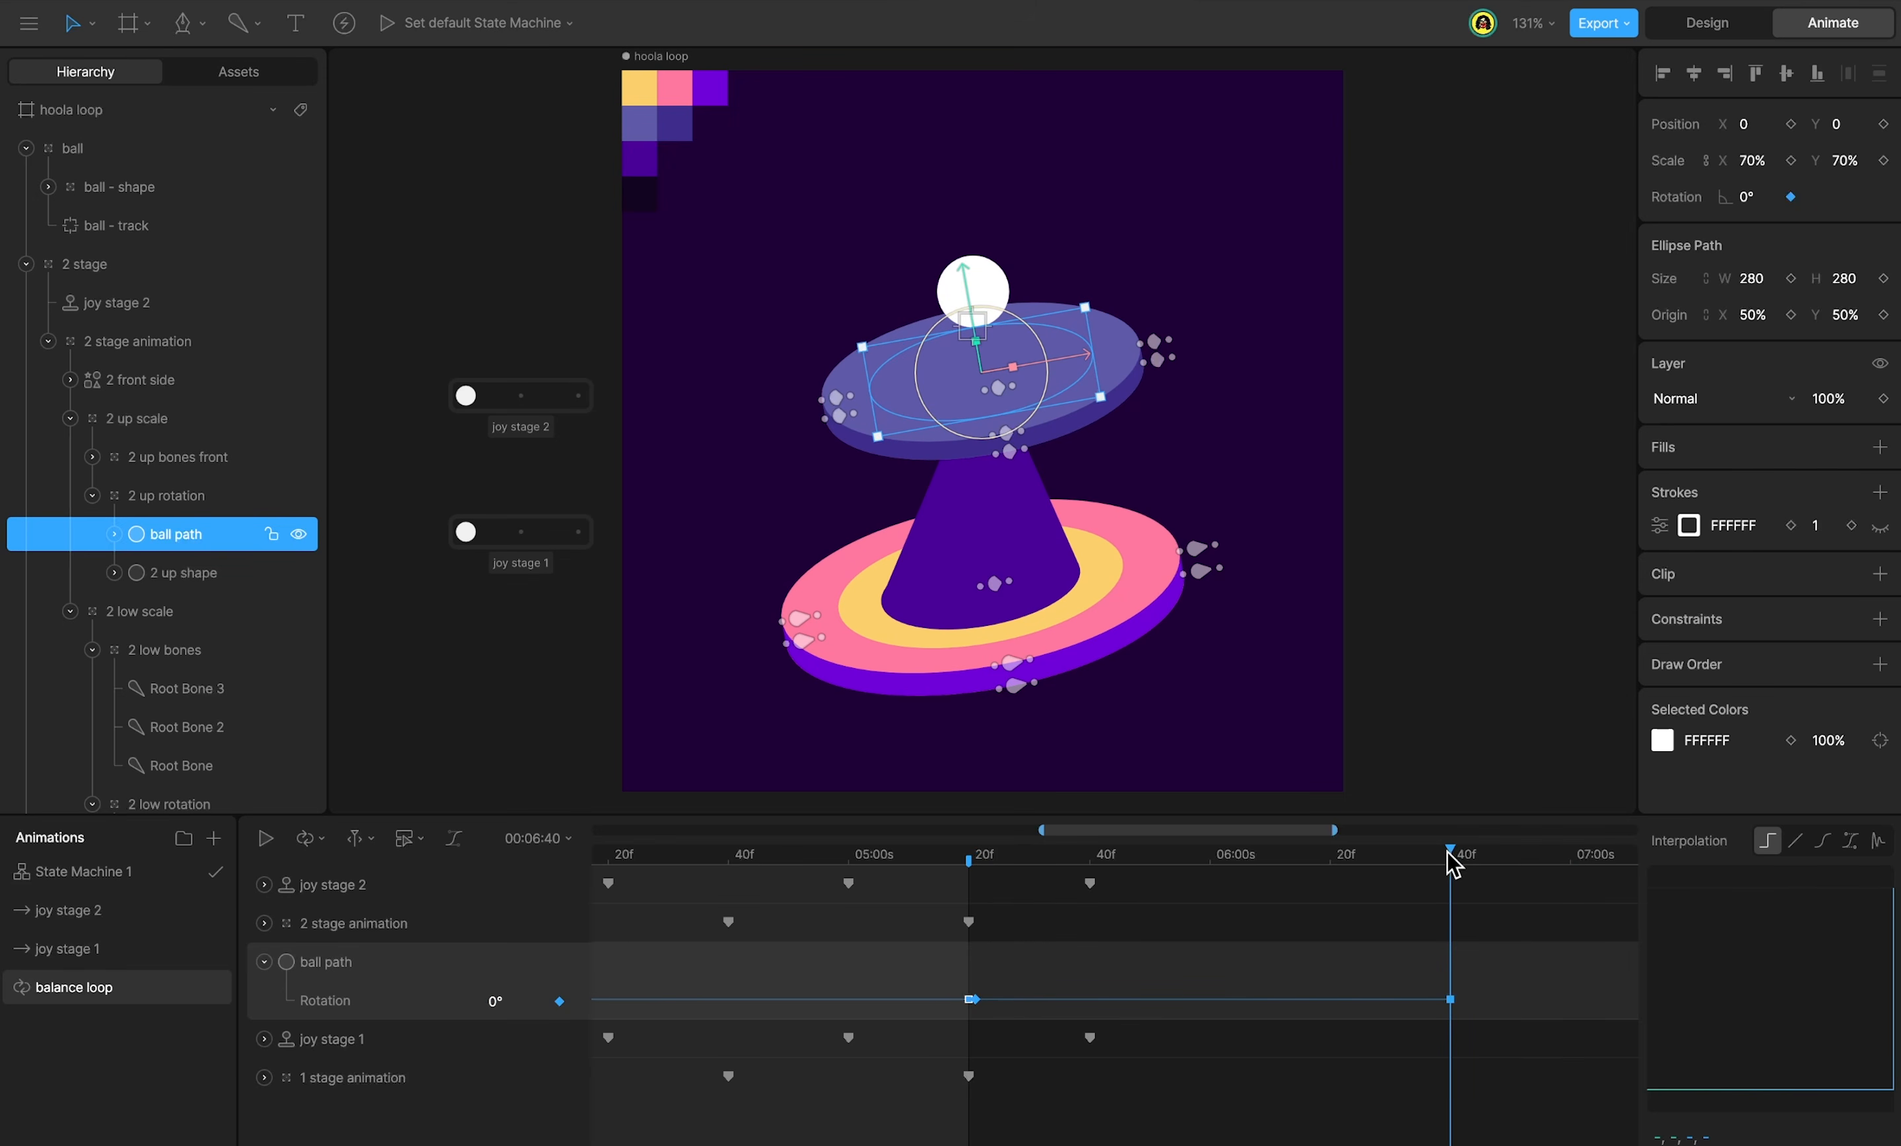
pyautogui.moveTo(1452, 861)
pyautogui.mouseDown()
pyautogui.moveTo(722, 913)
pyautogui.moveTo(1168, 893)
pyautogui.moveTo(1419, 859)
pyautogui.mouseUp()
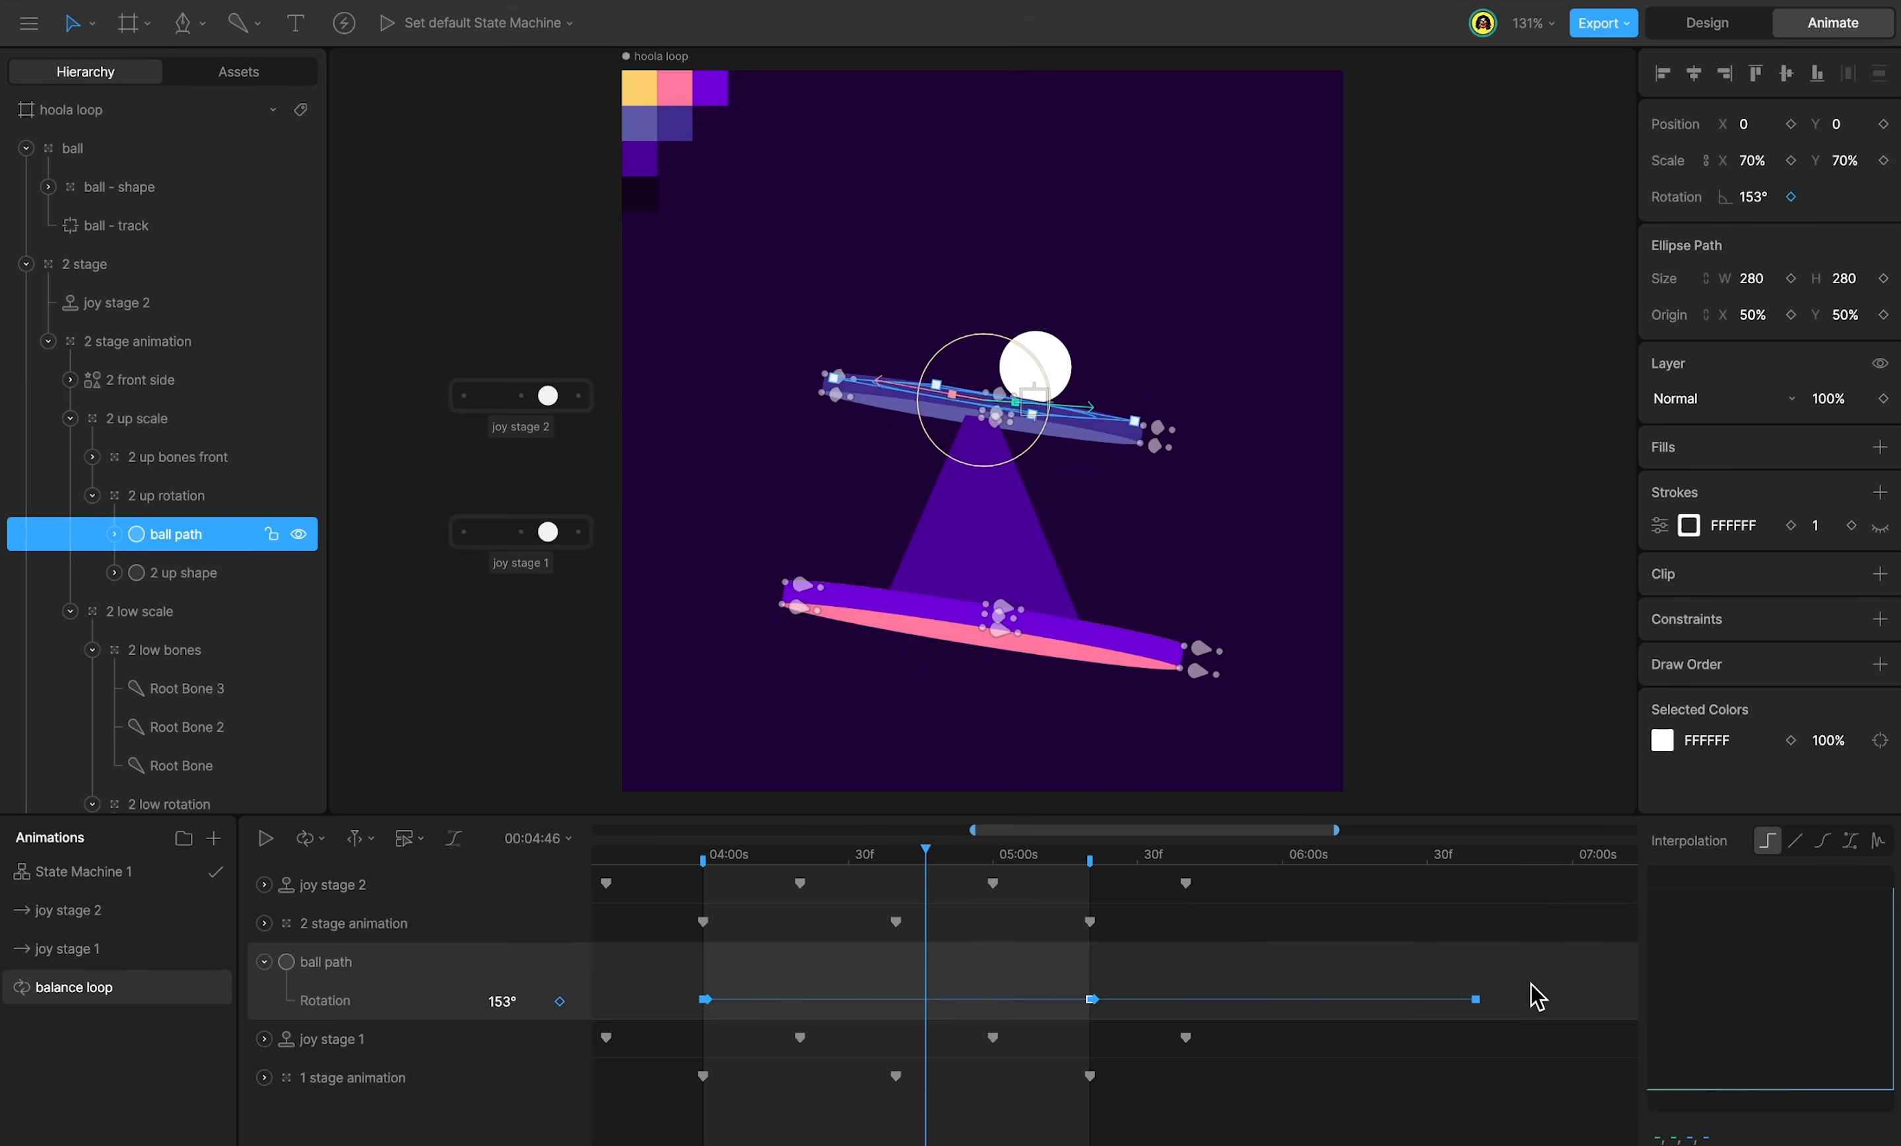
# Shift all rotation keys of ball path earlier in the balance loop while playing it to tune the ball's timing.
pyautogui.moveTo(1538, 996); pyautogui.dragTo(645, 1021)
pyautogui.moveTo(893, 1010); pyautogui.dragTo(777, 1009)
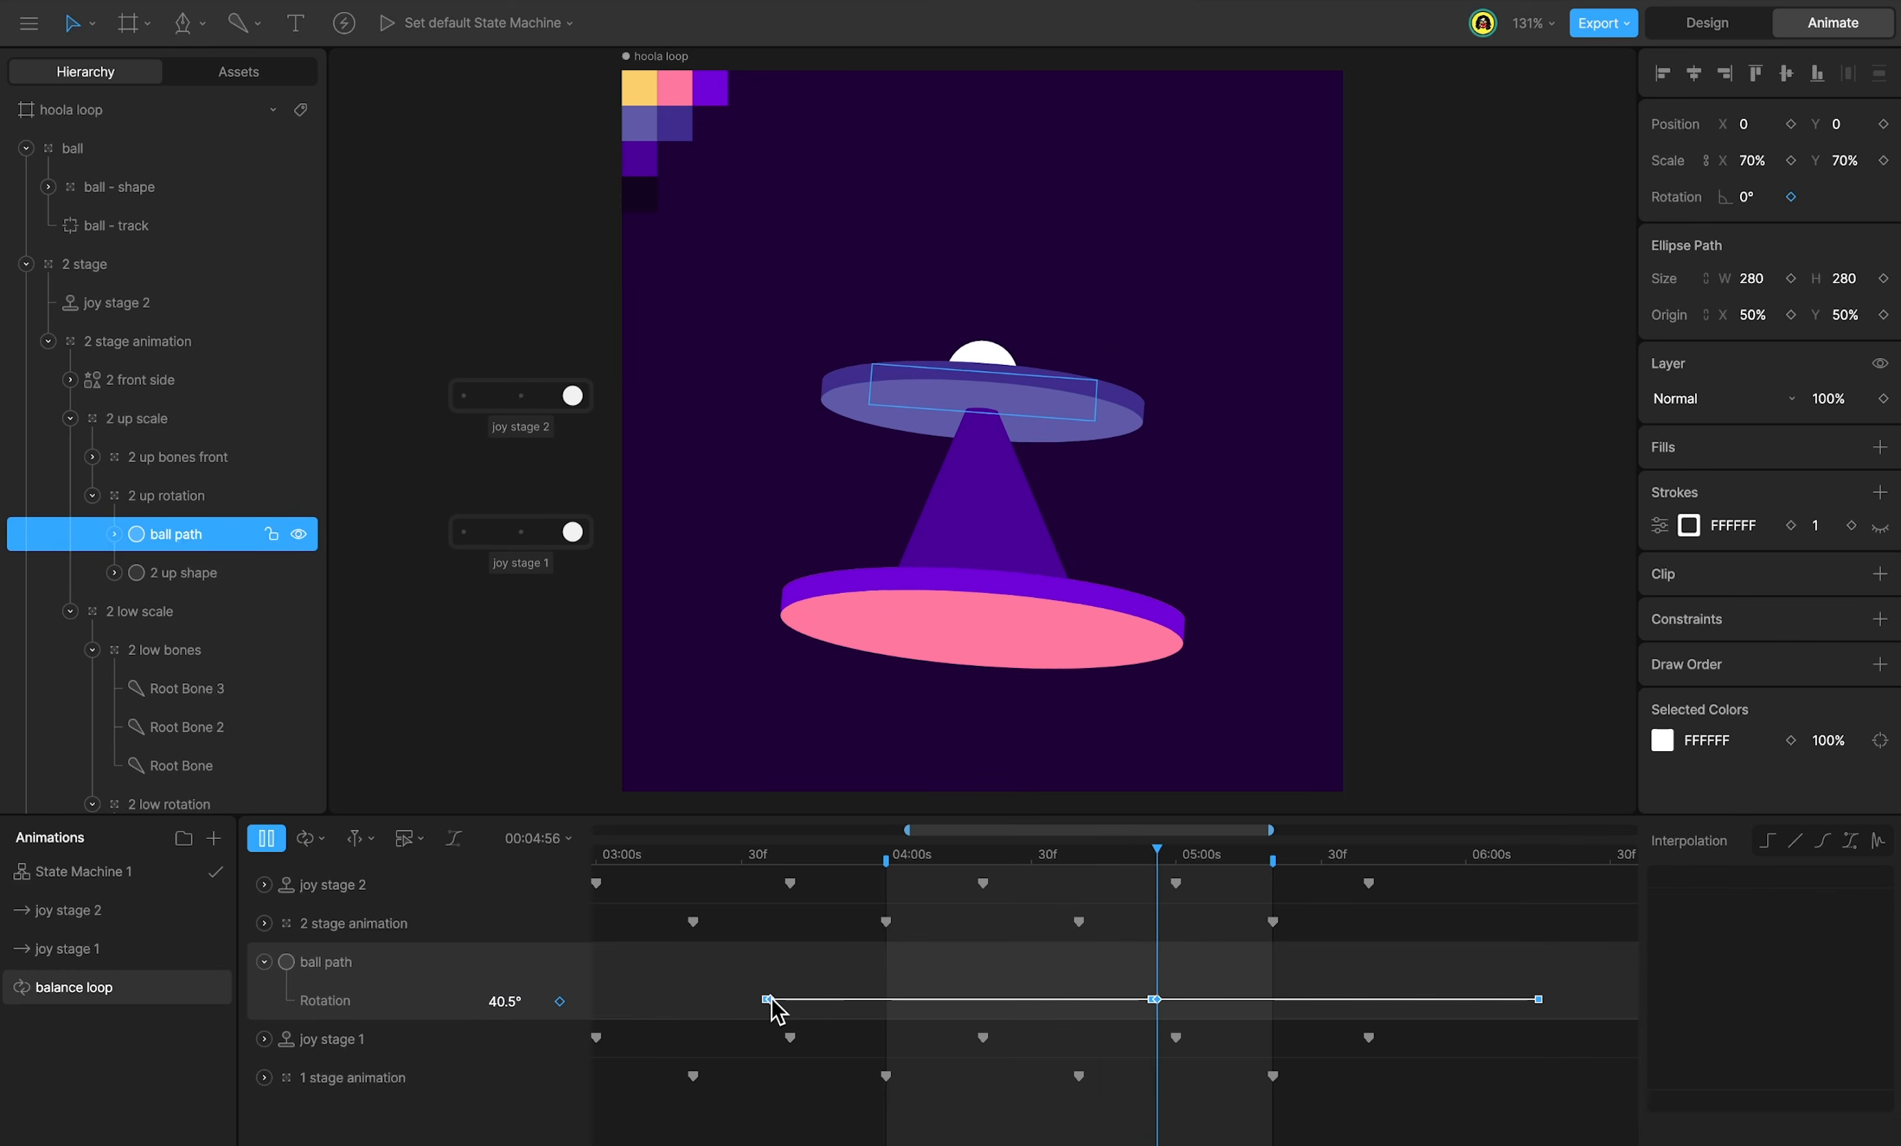
pyautogui.press('space')
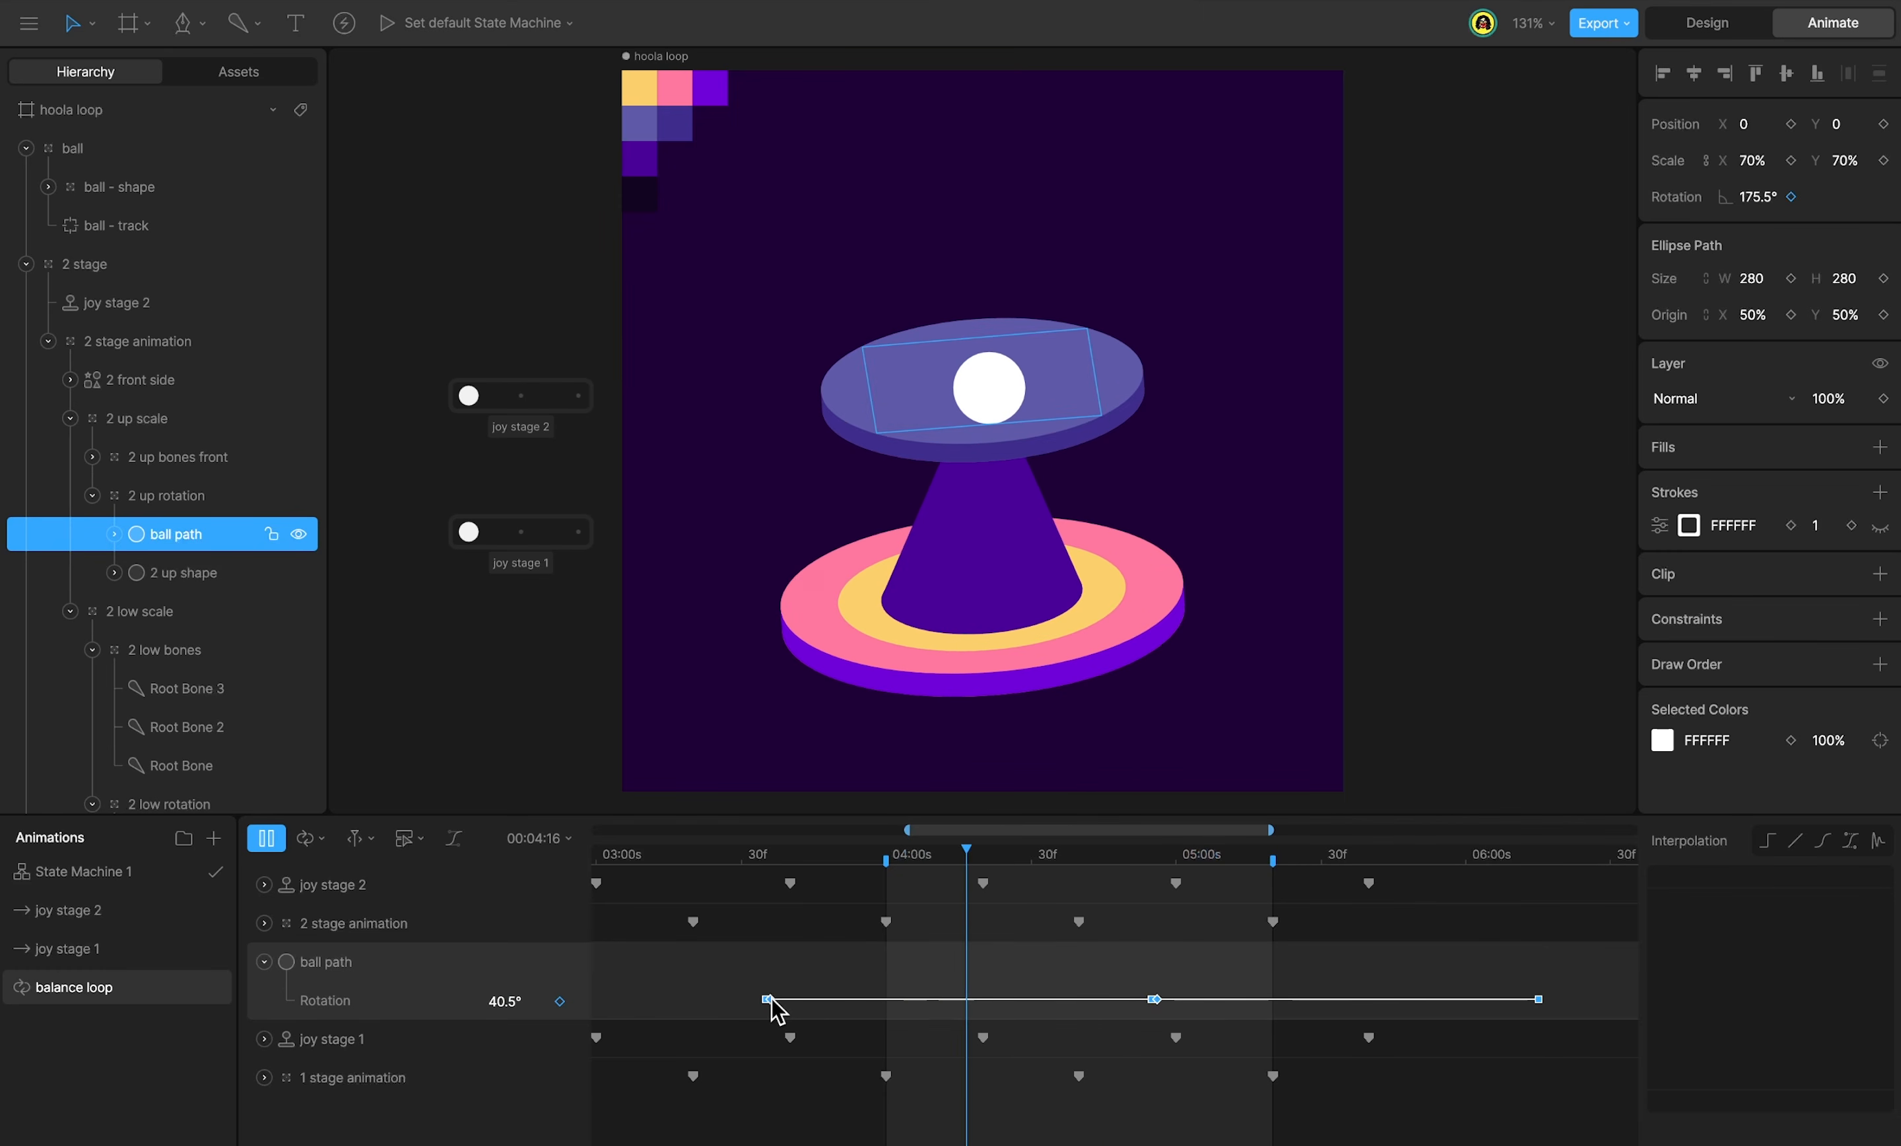
pyautogui.moveTo(777, 1009); pyautogui.dragTo(630, 1011)
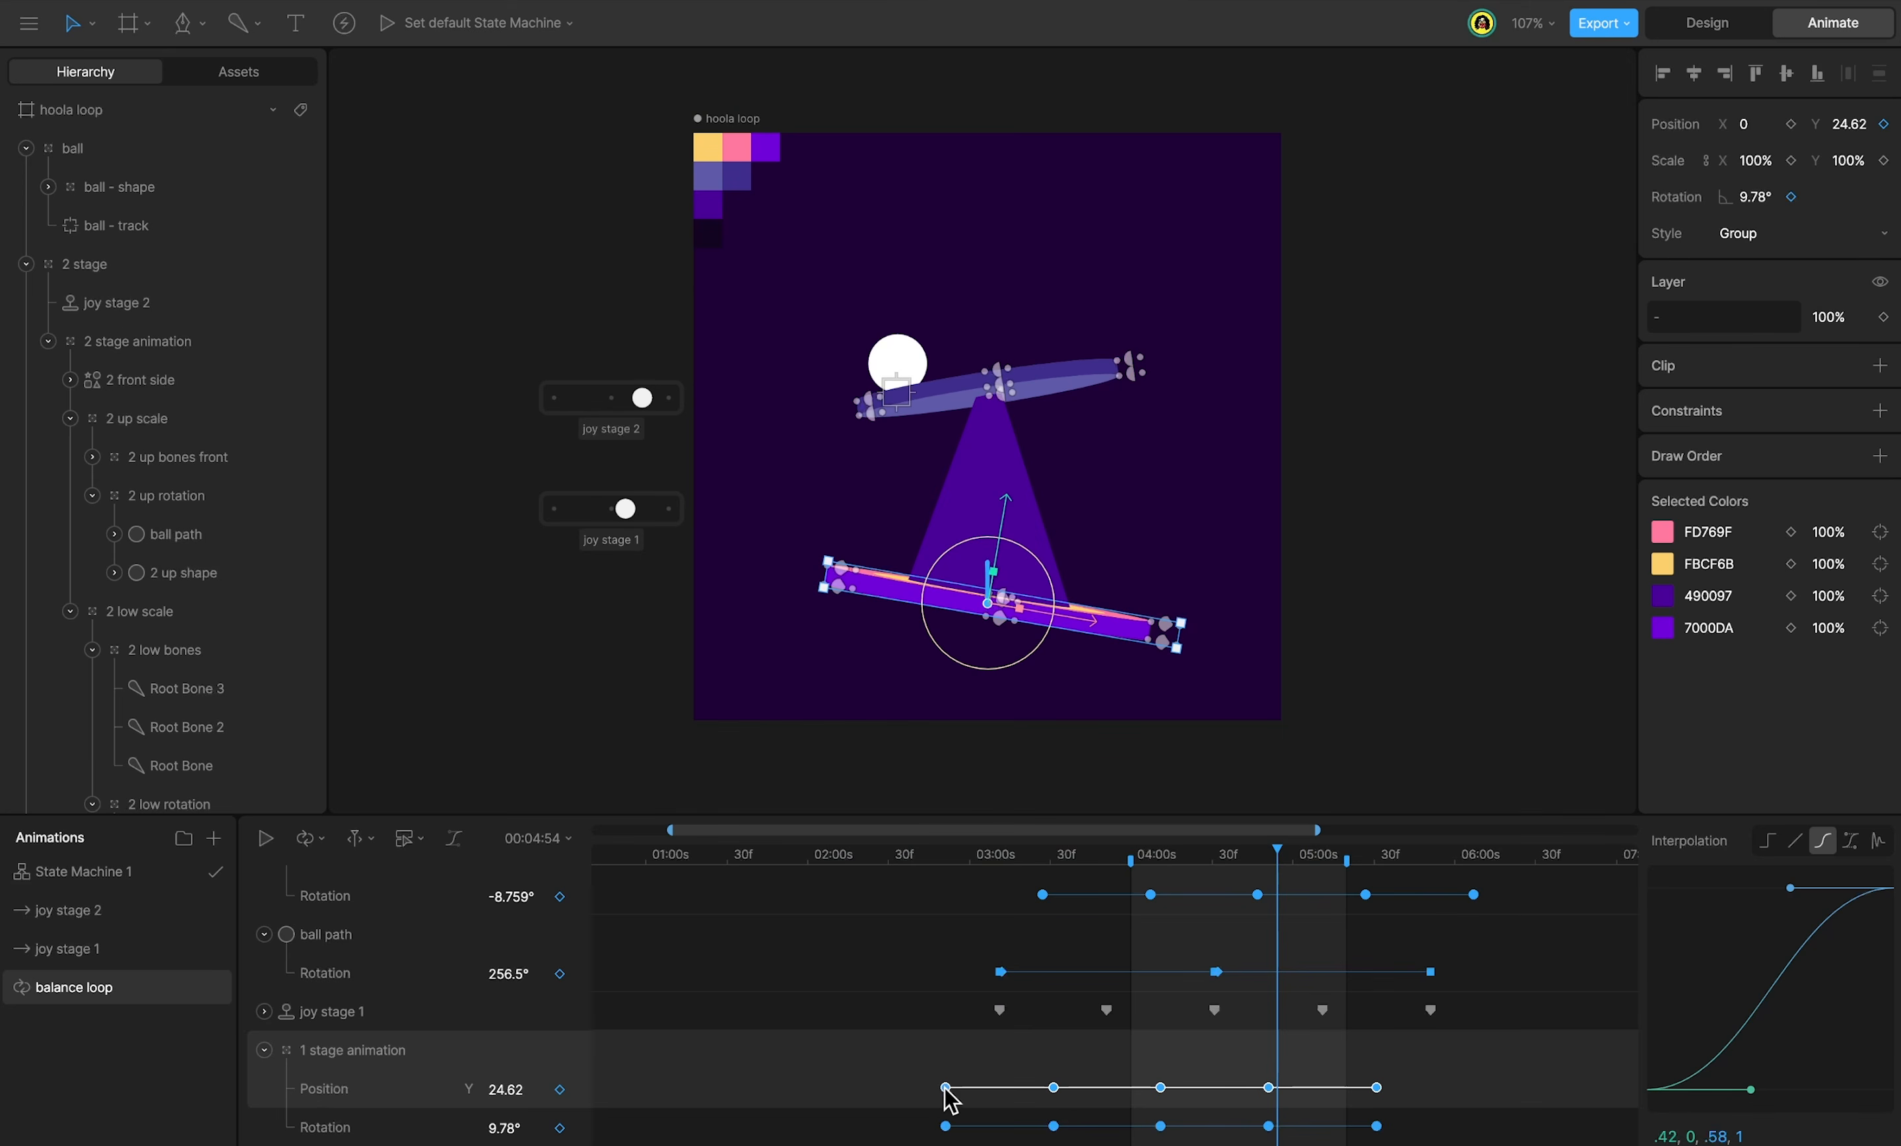
# Shift the Y position keys of 1 stage animation later than its rotation keys and fine-tune the offset during playback.
pyautogui.moveTo(946, 1097); pyautogui.dragTo(1000, 1098)
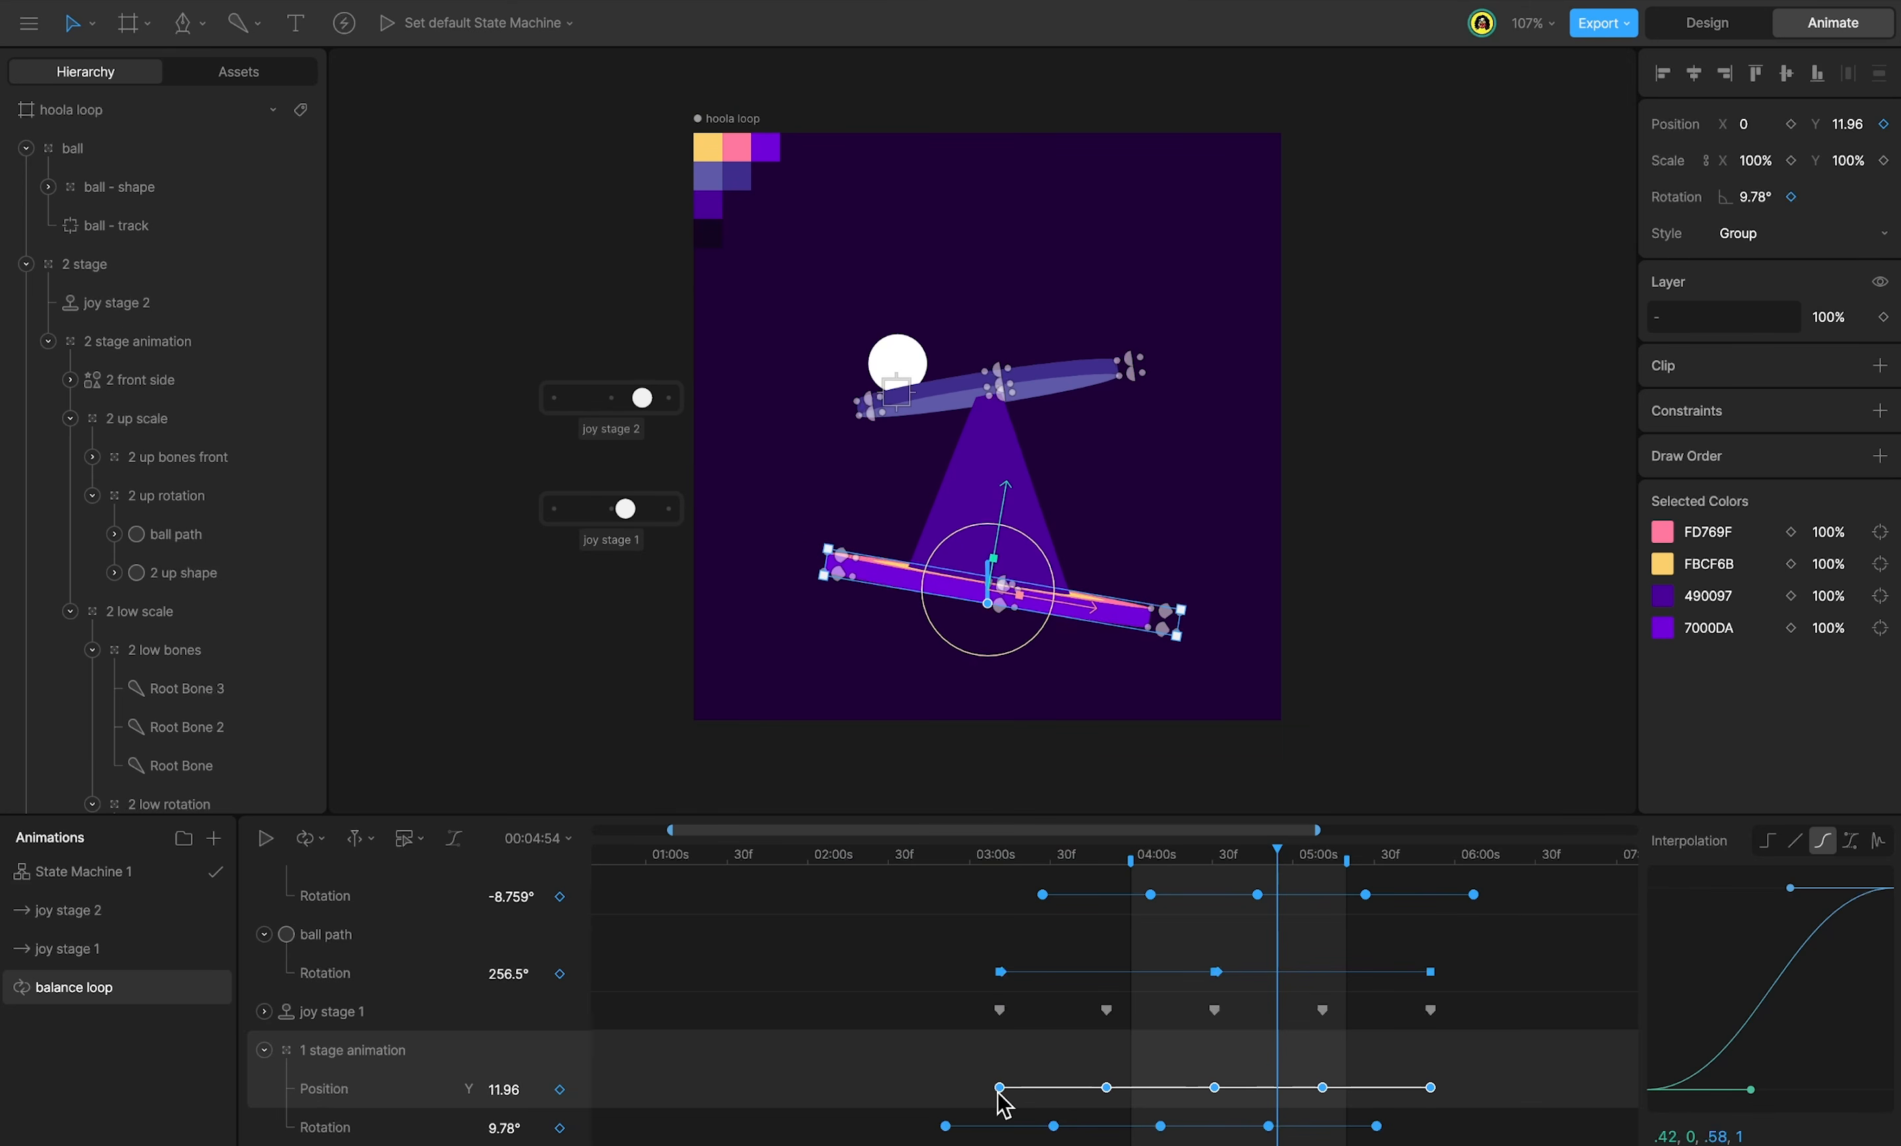
pyautogui.press('space')
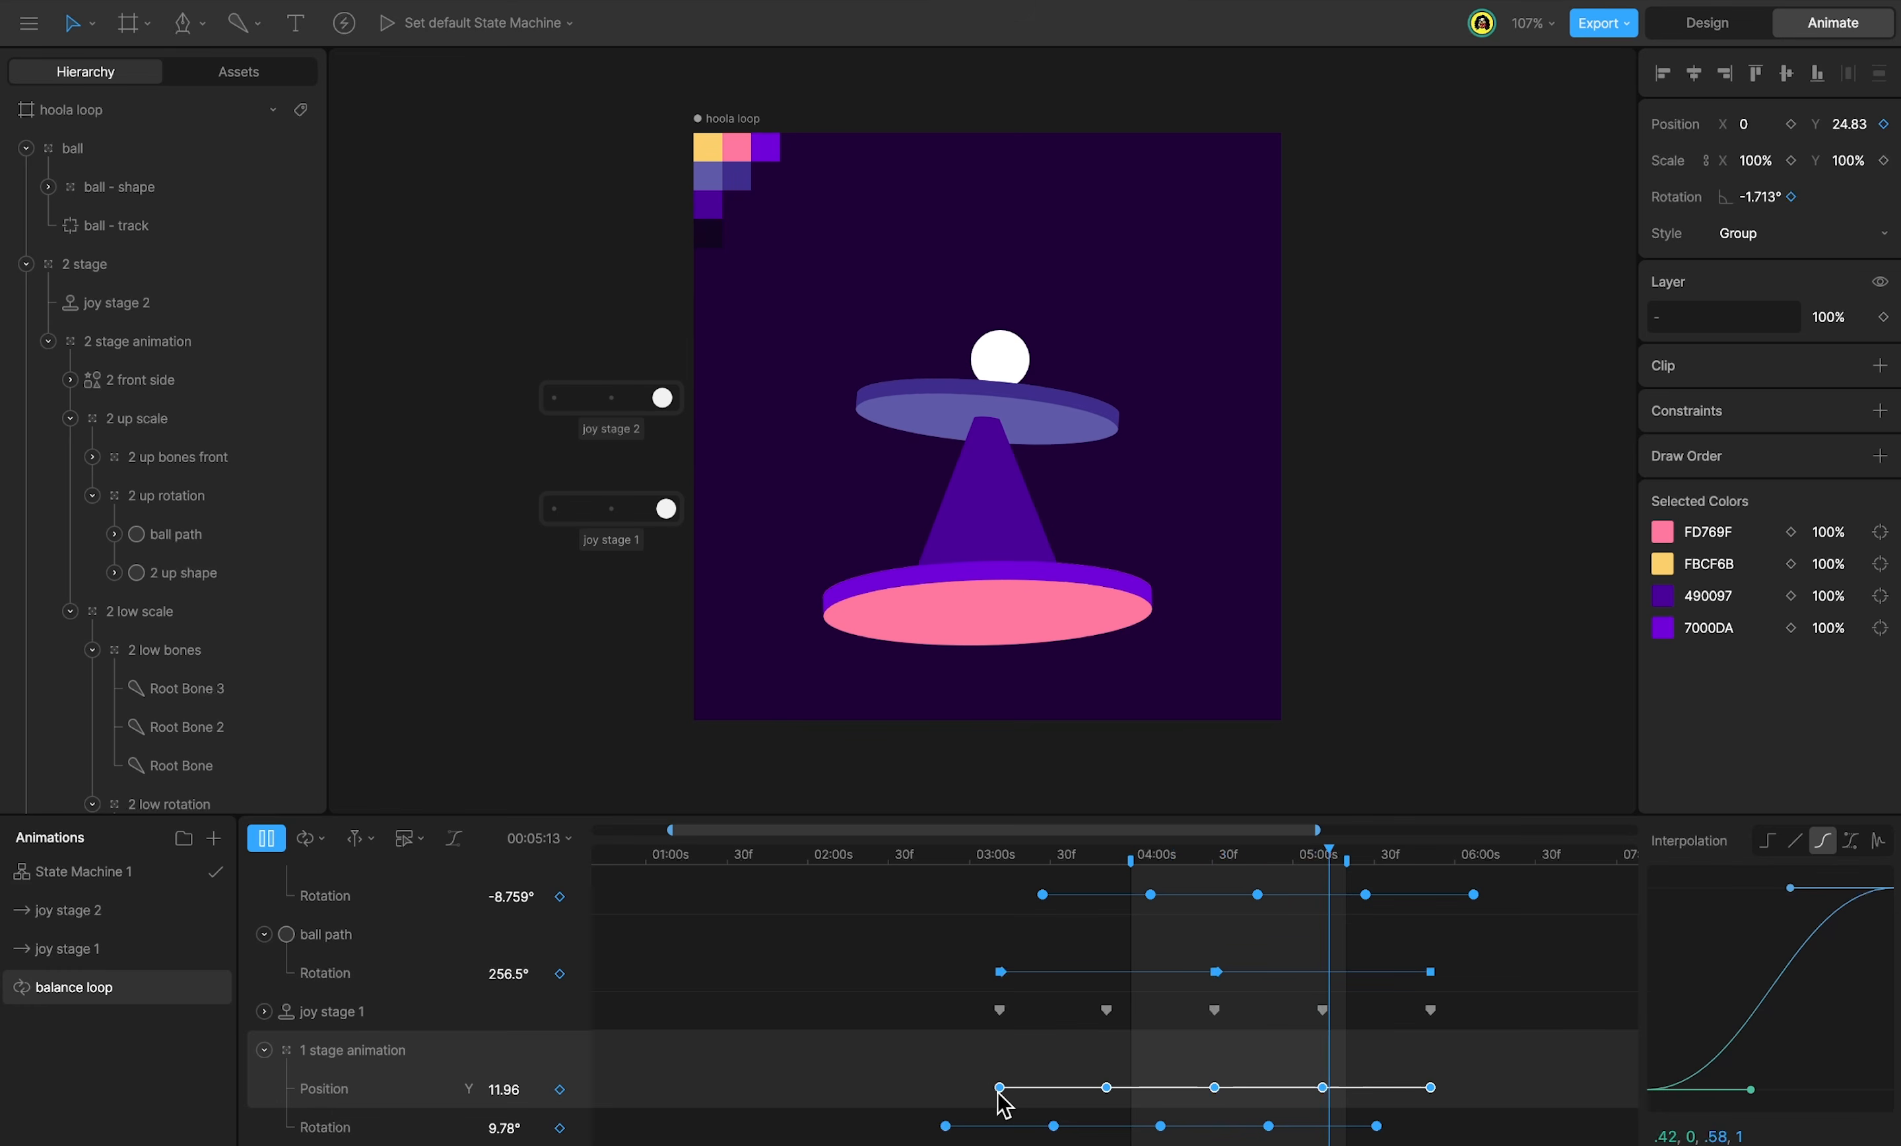
pyautogui.moveTo(1000, 1092); pyautogui.dragTo(981, 1092)
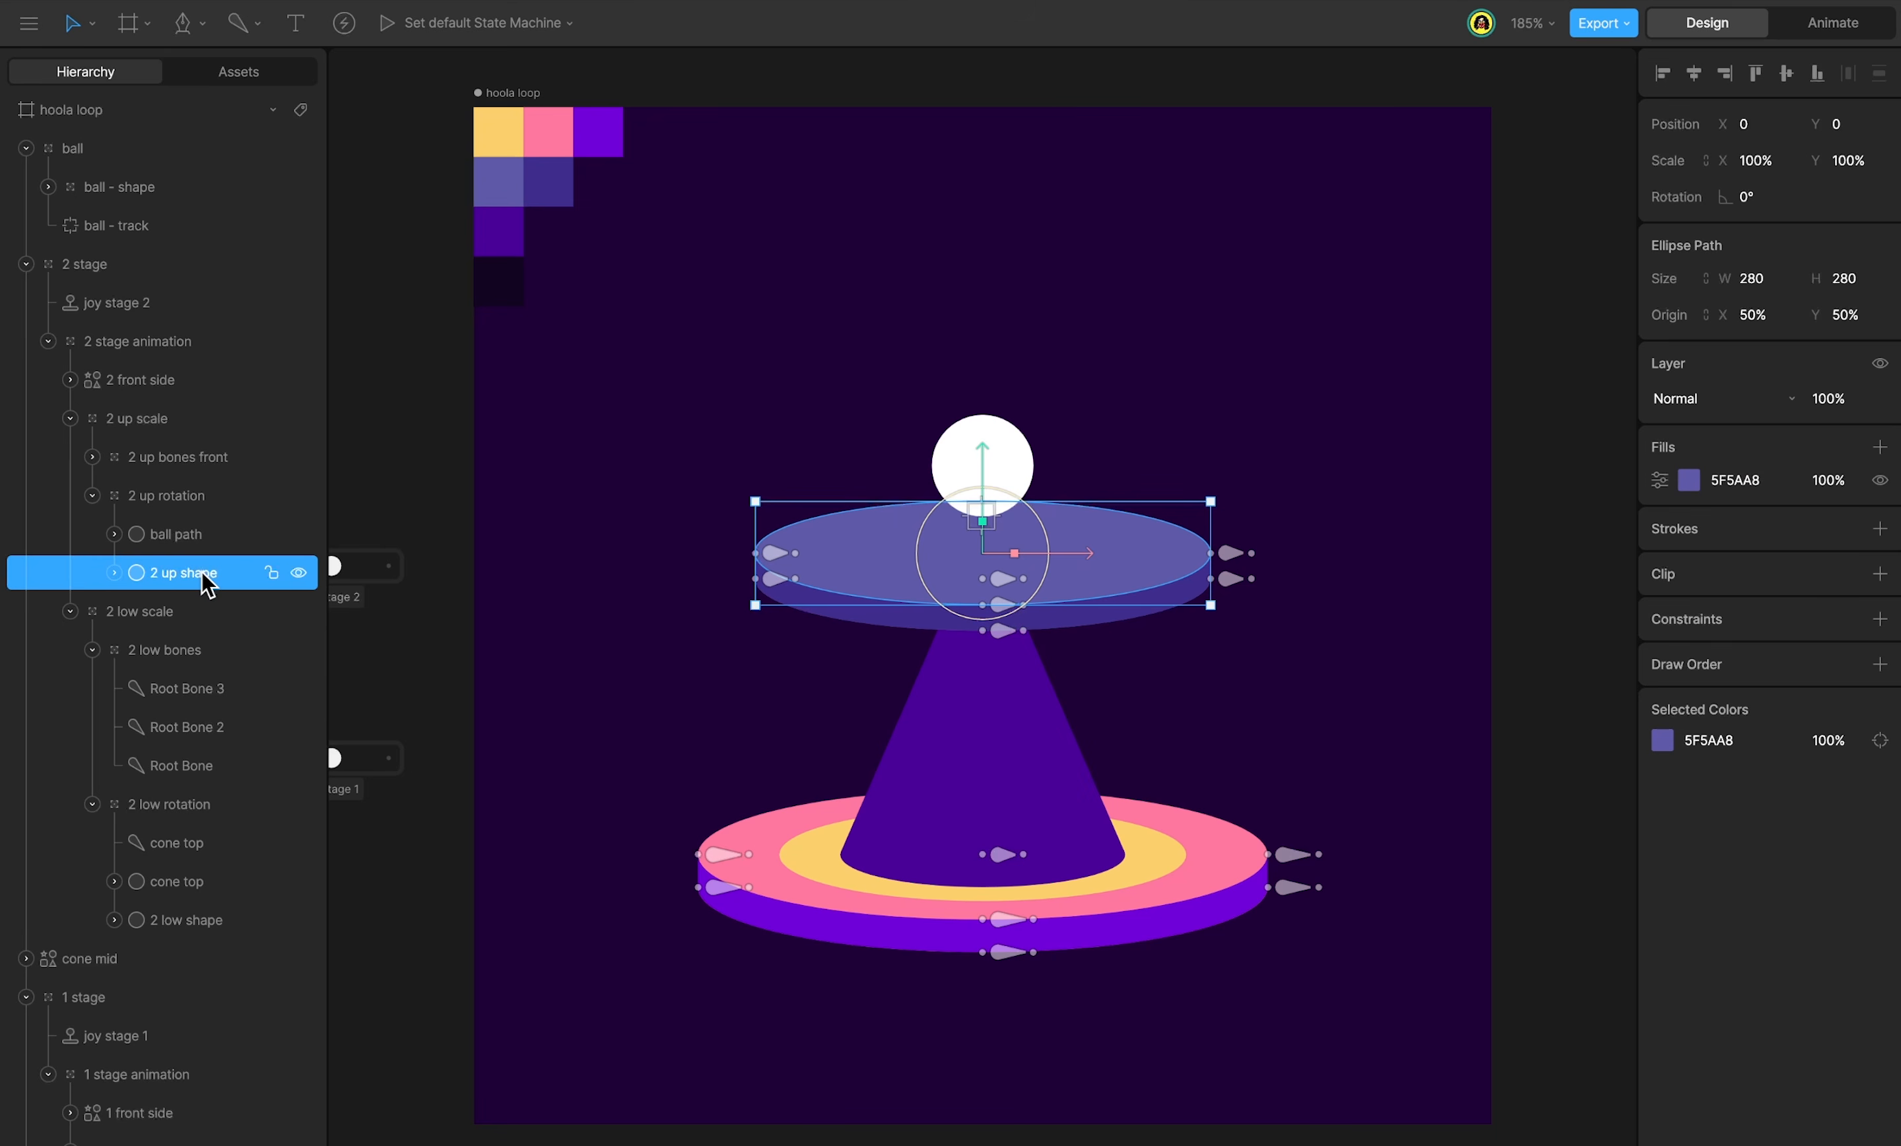
# Duplicate 2 up shape, rename the copy as "ball shadow", and fill it with the palette's darkest swatch, 140622.
pyautogui.hotkey('ctrl', 'd')
pyautogui.doubleClick(193, 572)
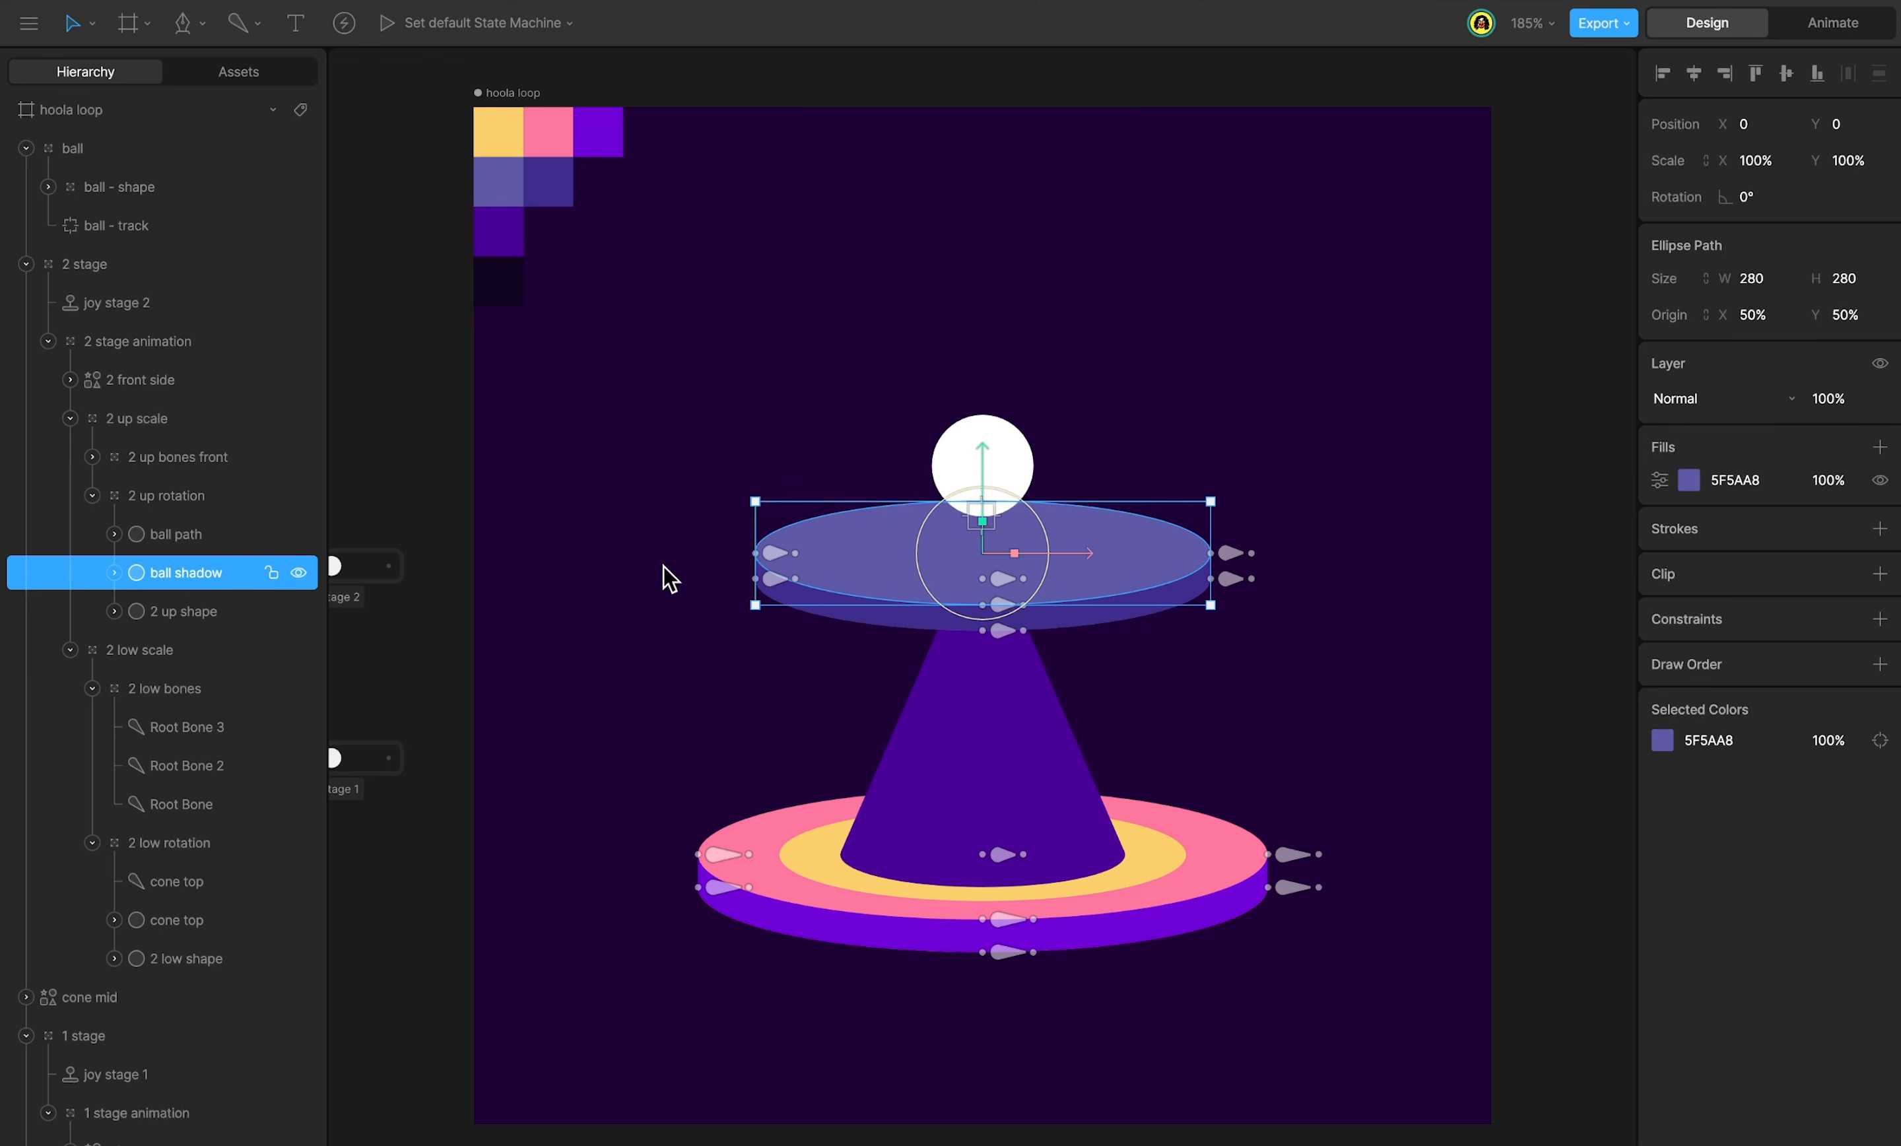
pyautogui.click(1689, 479)
pyautogui.click(1427, 706)
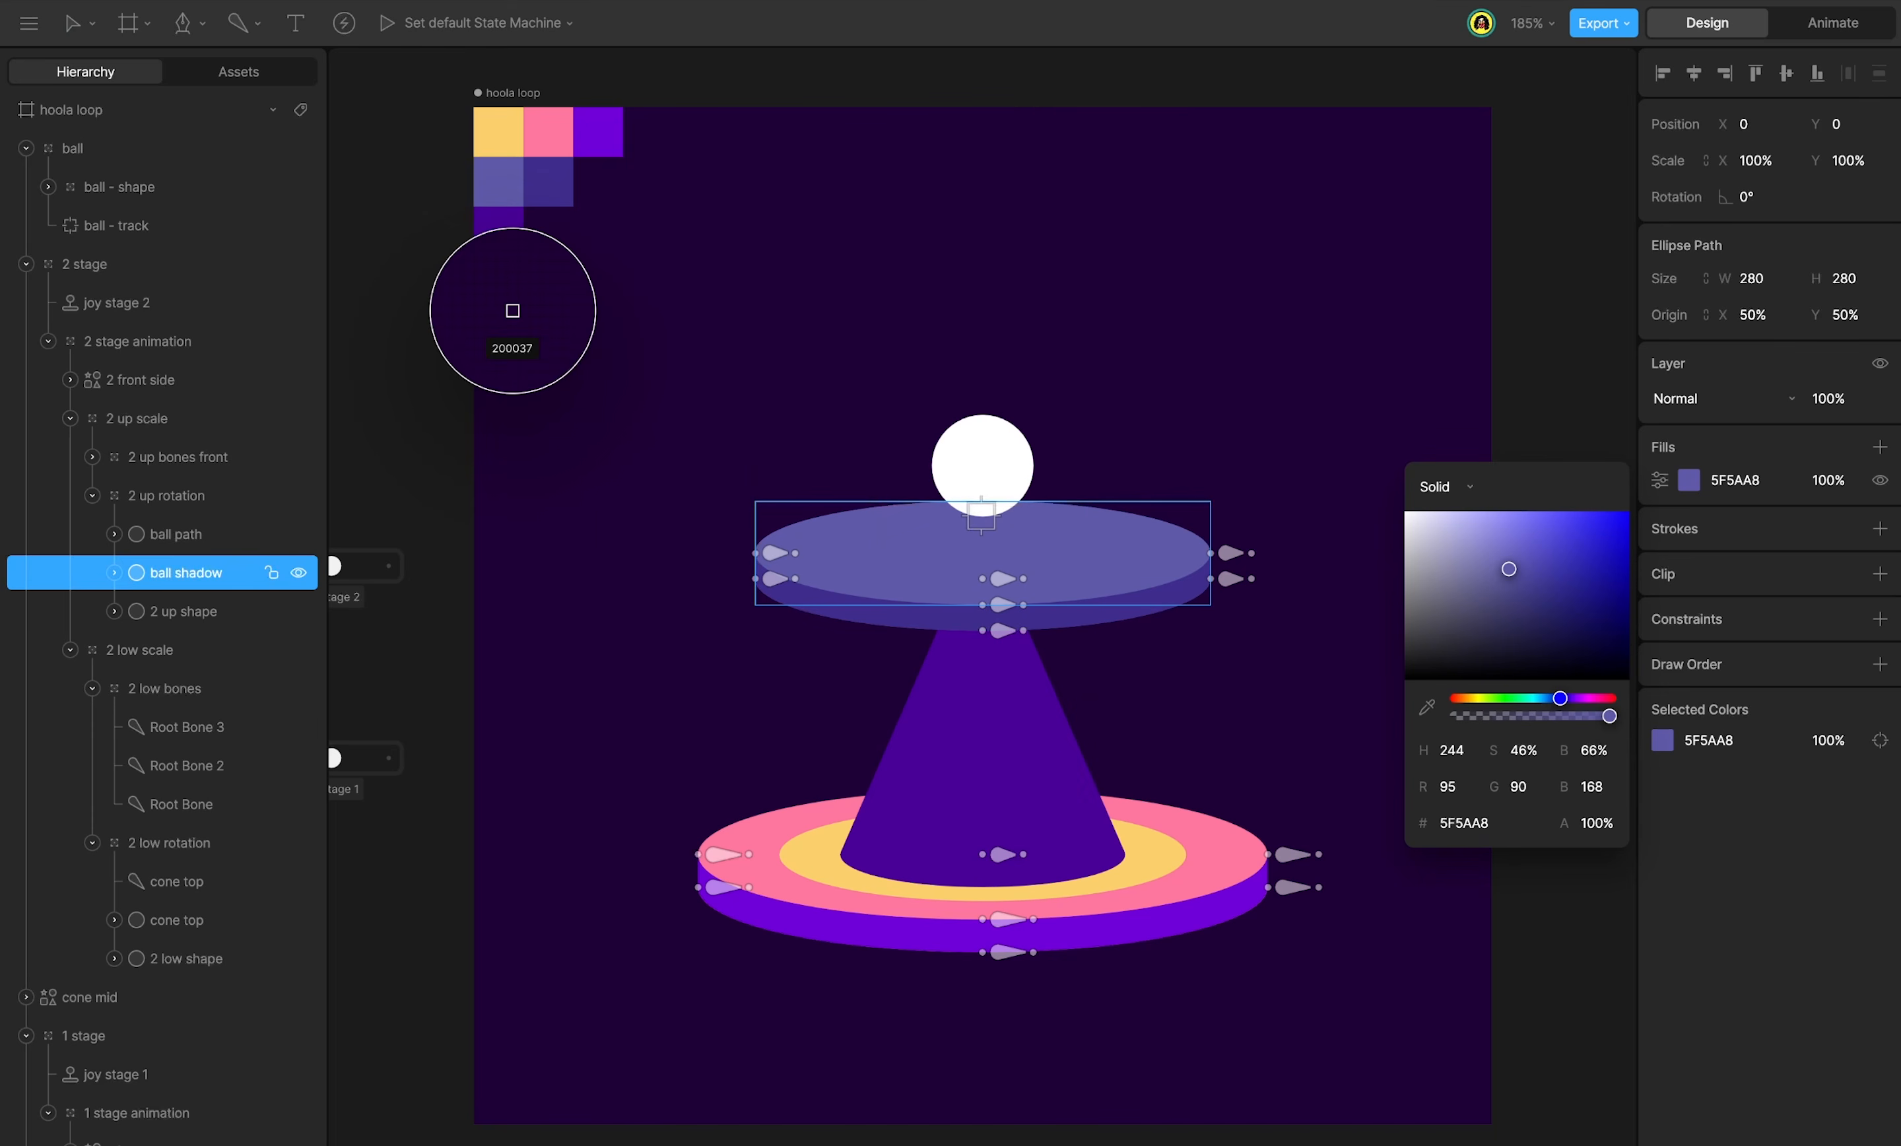
pyautogui.click(509, 292)
pyautogui.press('Escape')
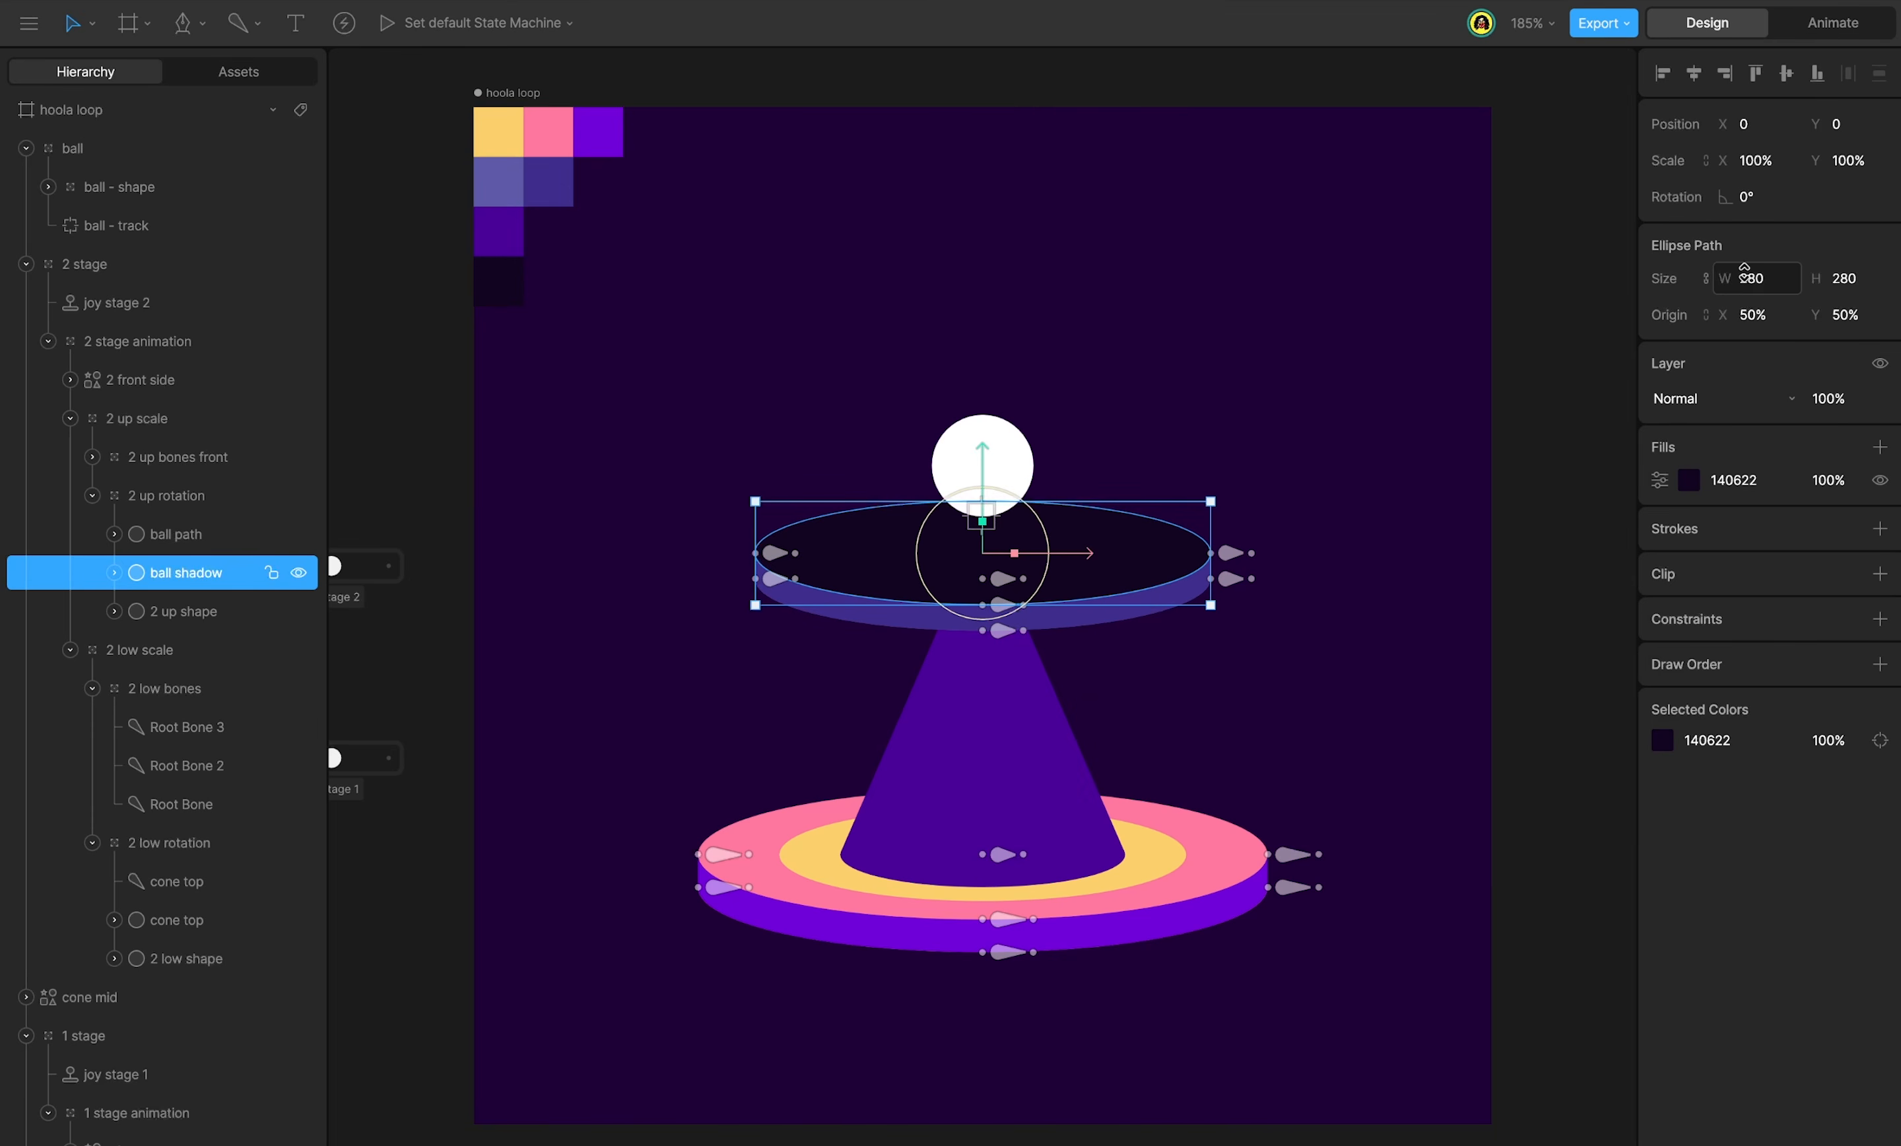
# Reshape ball shadow to 97 by 280 with 81% X and 72% Y scale, moving its origin to Y -98 with Freeze.
pyautogui.moveTo(1745, 270); pyautogui.dragTo(1569, 499)
pyautogui.moveTo(1851, 270); pyautogui.dragTo(1835, 327)
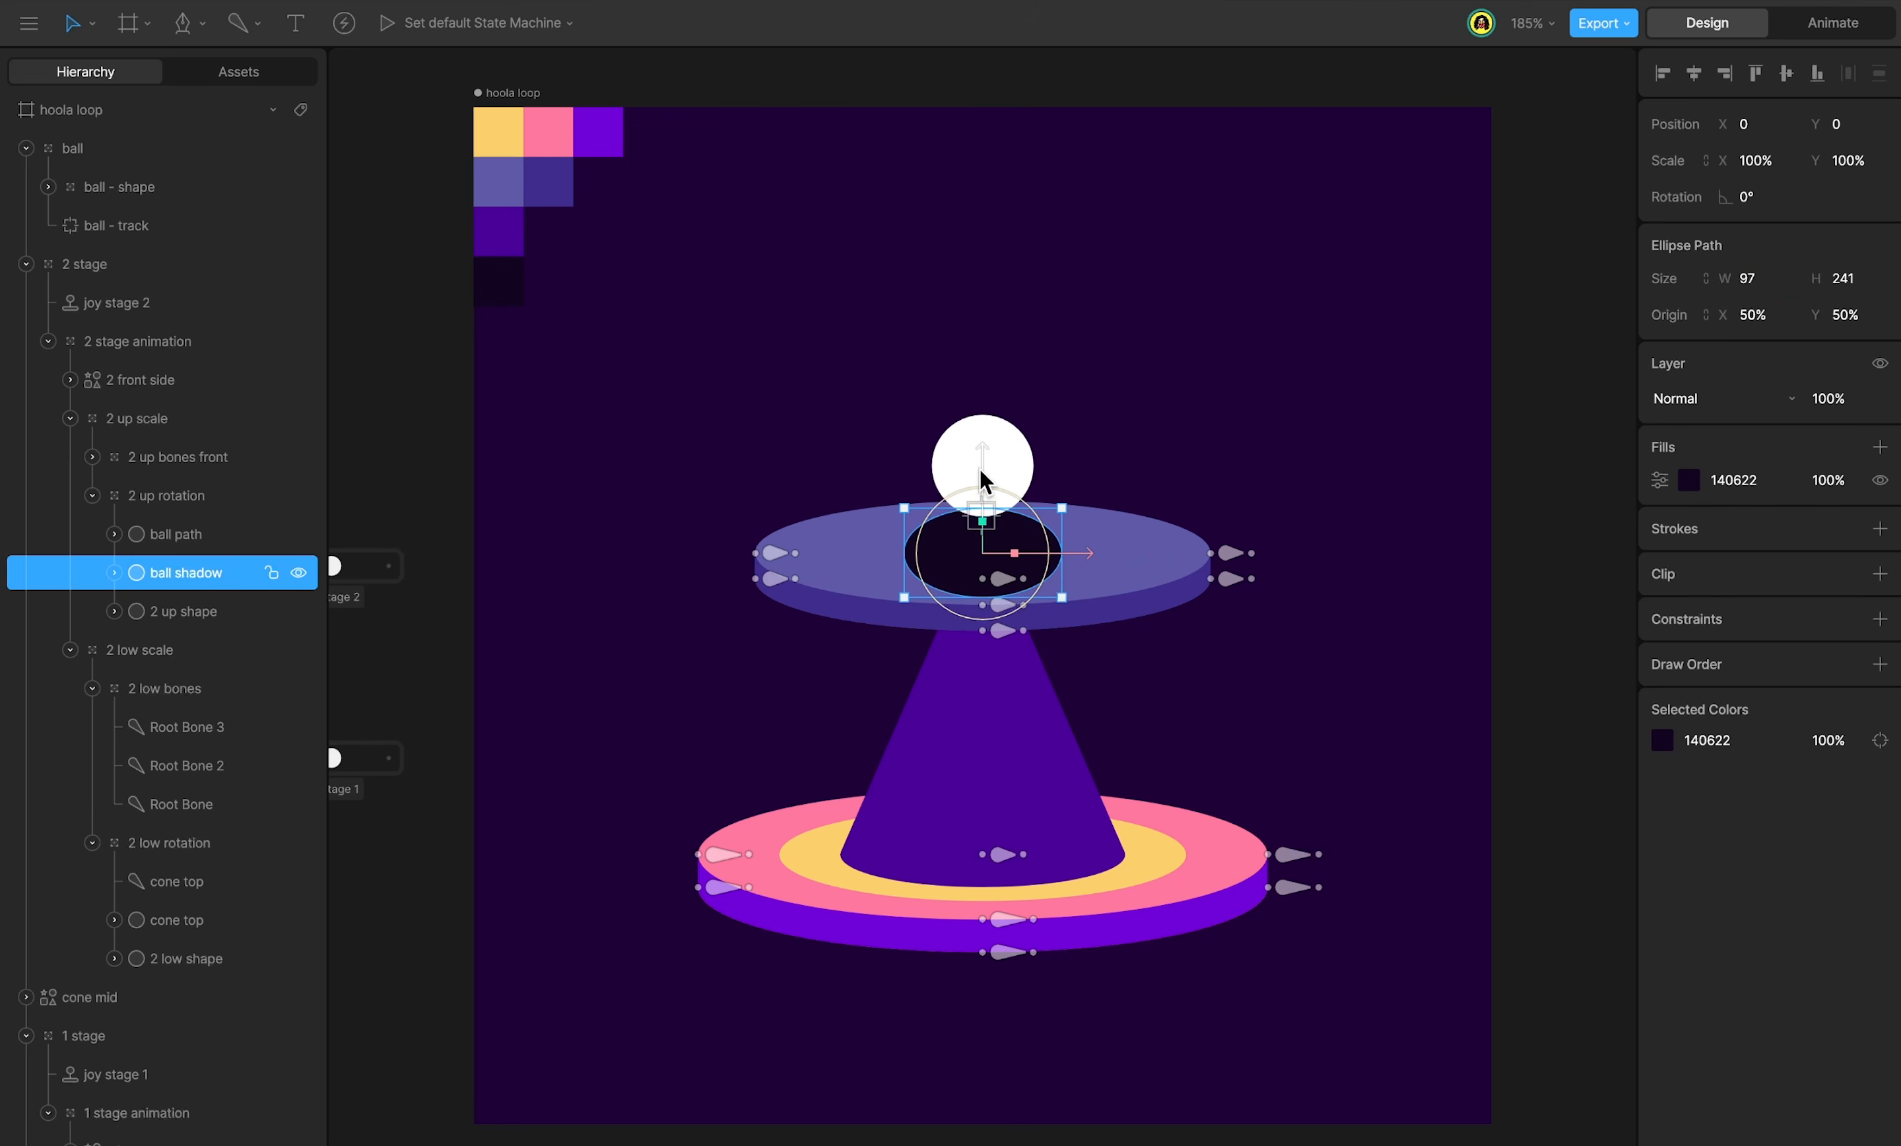
pyautogui.press('y')
pyautogui.moveTo(982, 473)
pyautogui.mouseDown()
pyautogui.moveTo(985, 447)
pyautogui.moveTo(992, 463)
pyautogui.mouseUp()
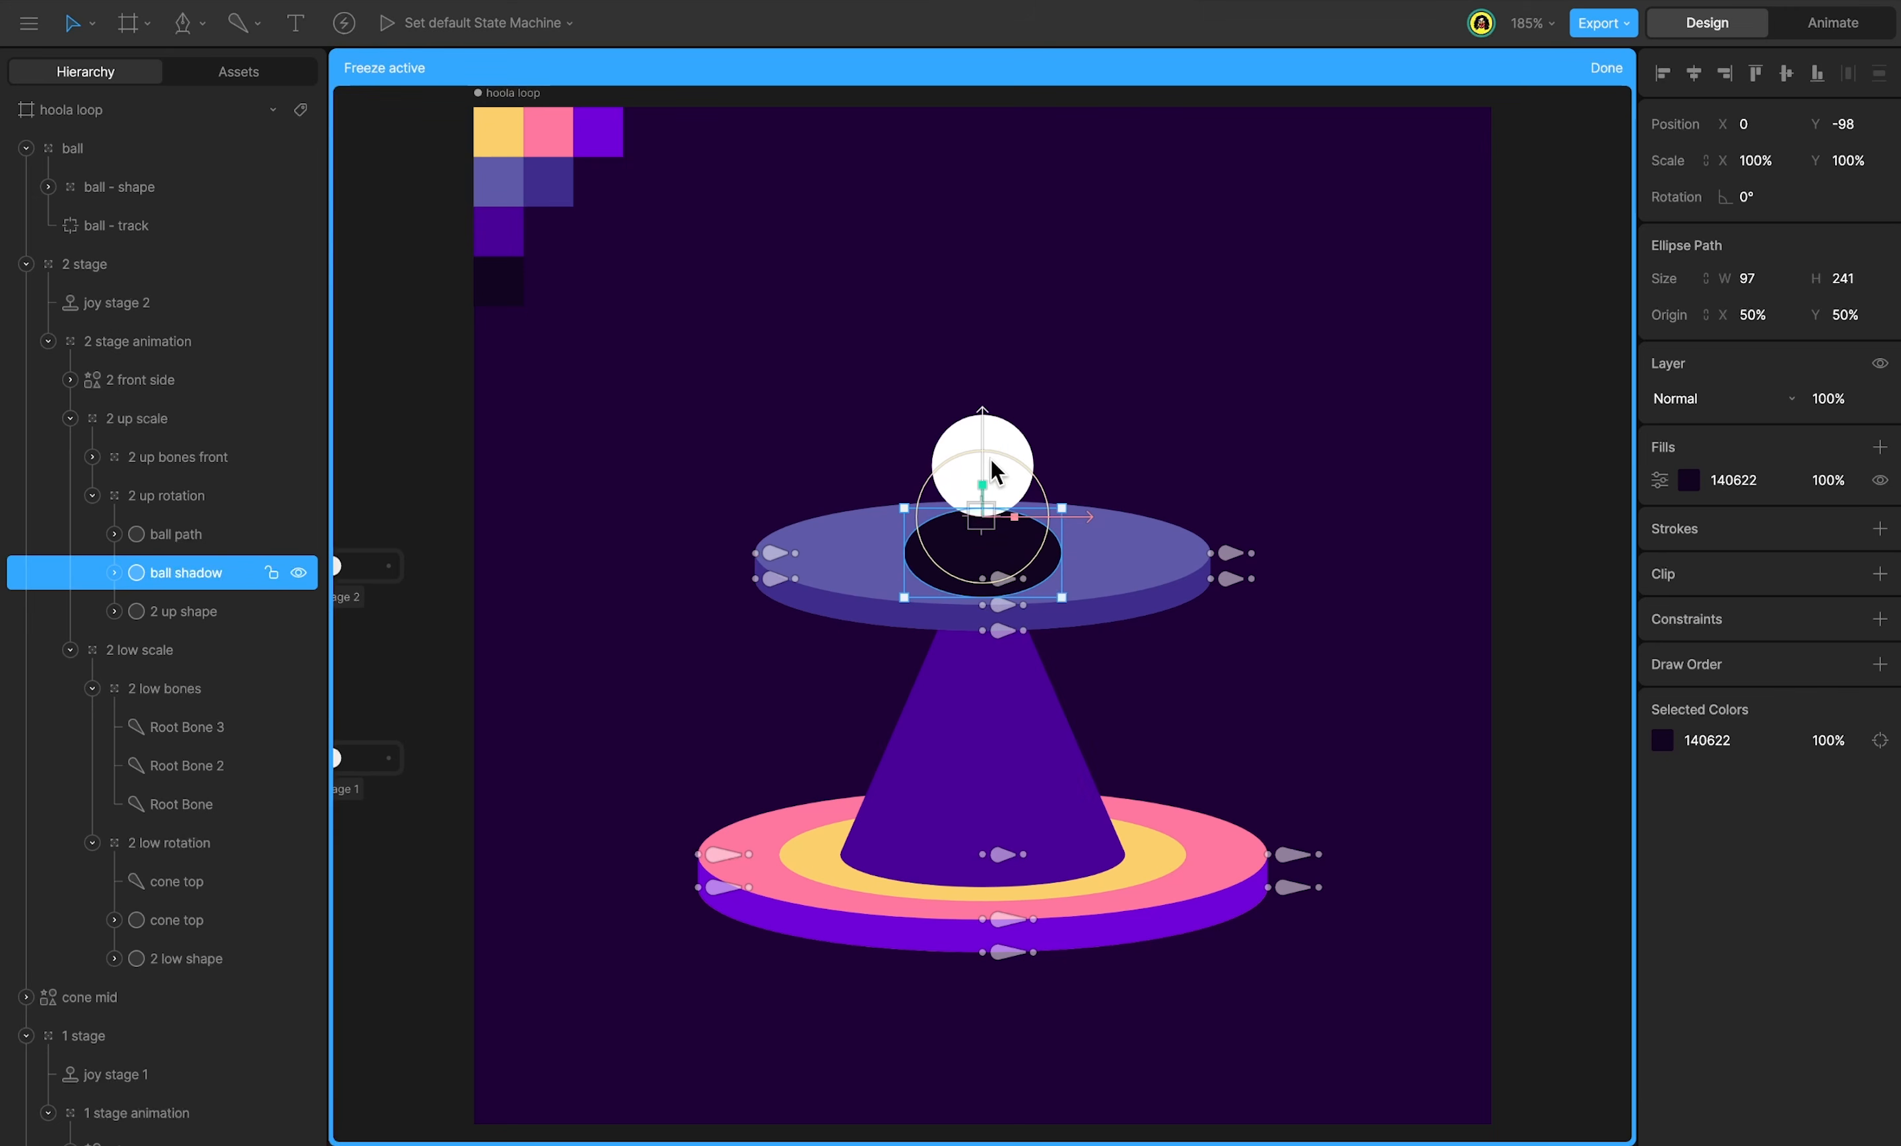
pyautogui.press('y')
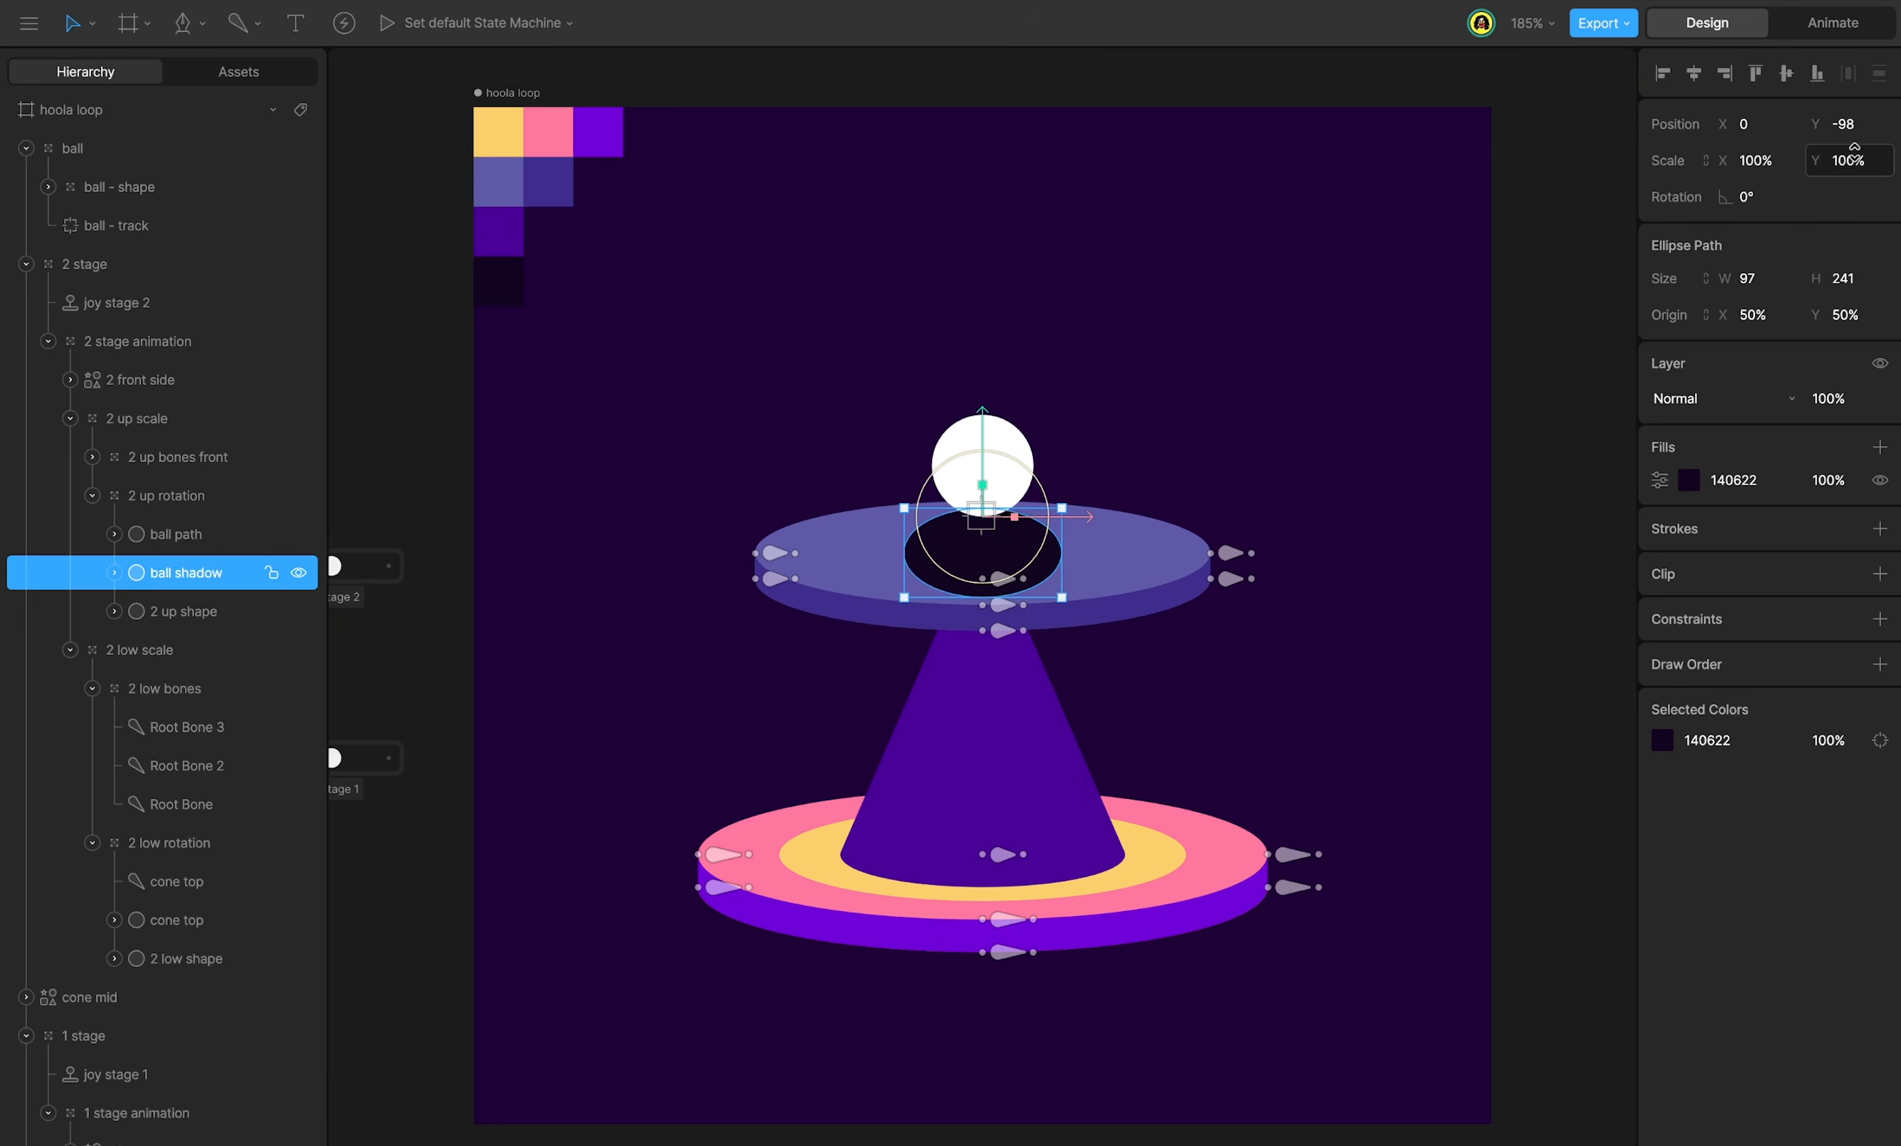
pyautogui.moveTo(1855, 146); pyautogui.dragTo(1767, 163)
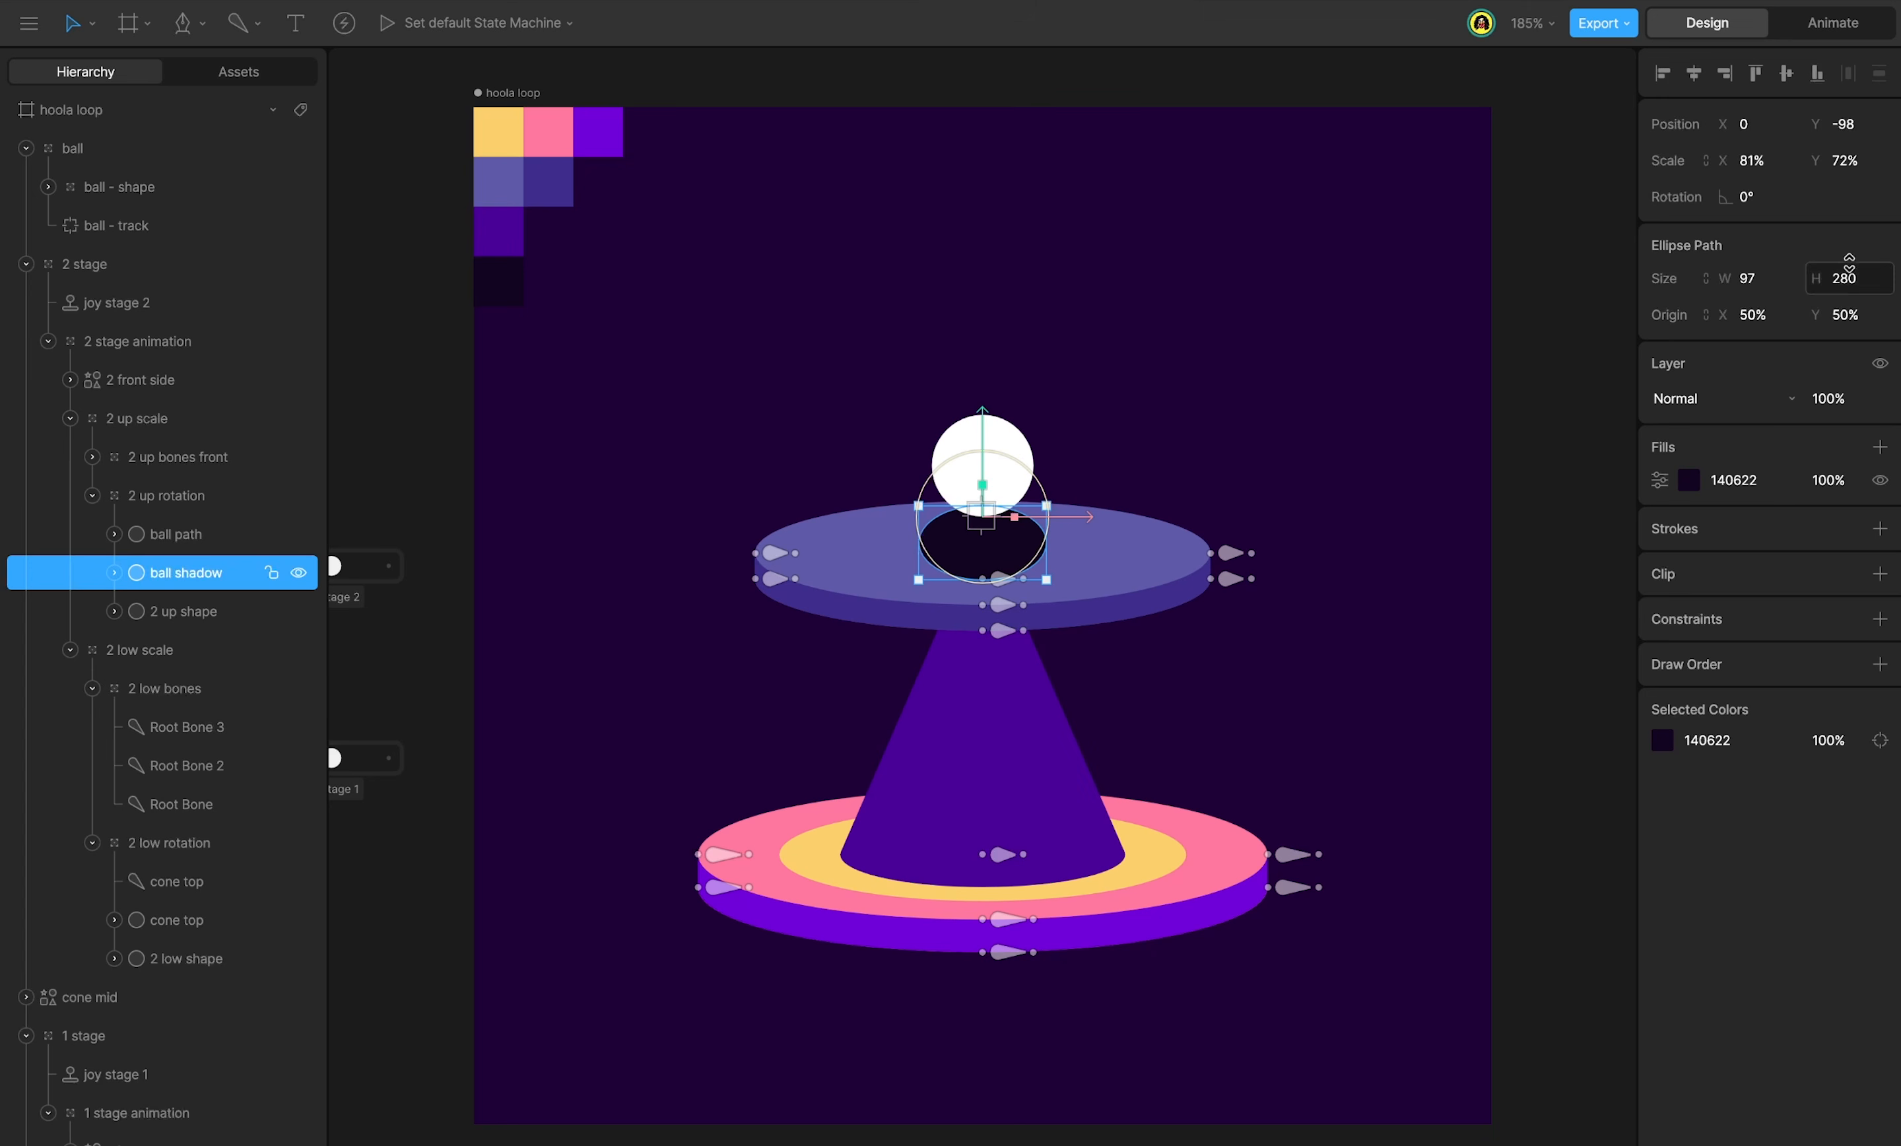
# Add a Translation constraint with Offset enabled to ball shadow, targeting ball - track.
pyautogui.click(1879, 618)
pyautogui.click(1762, 733)
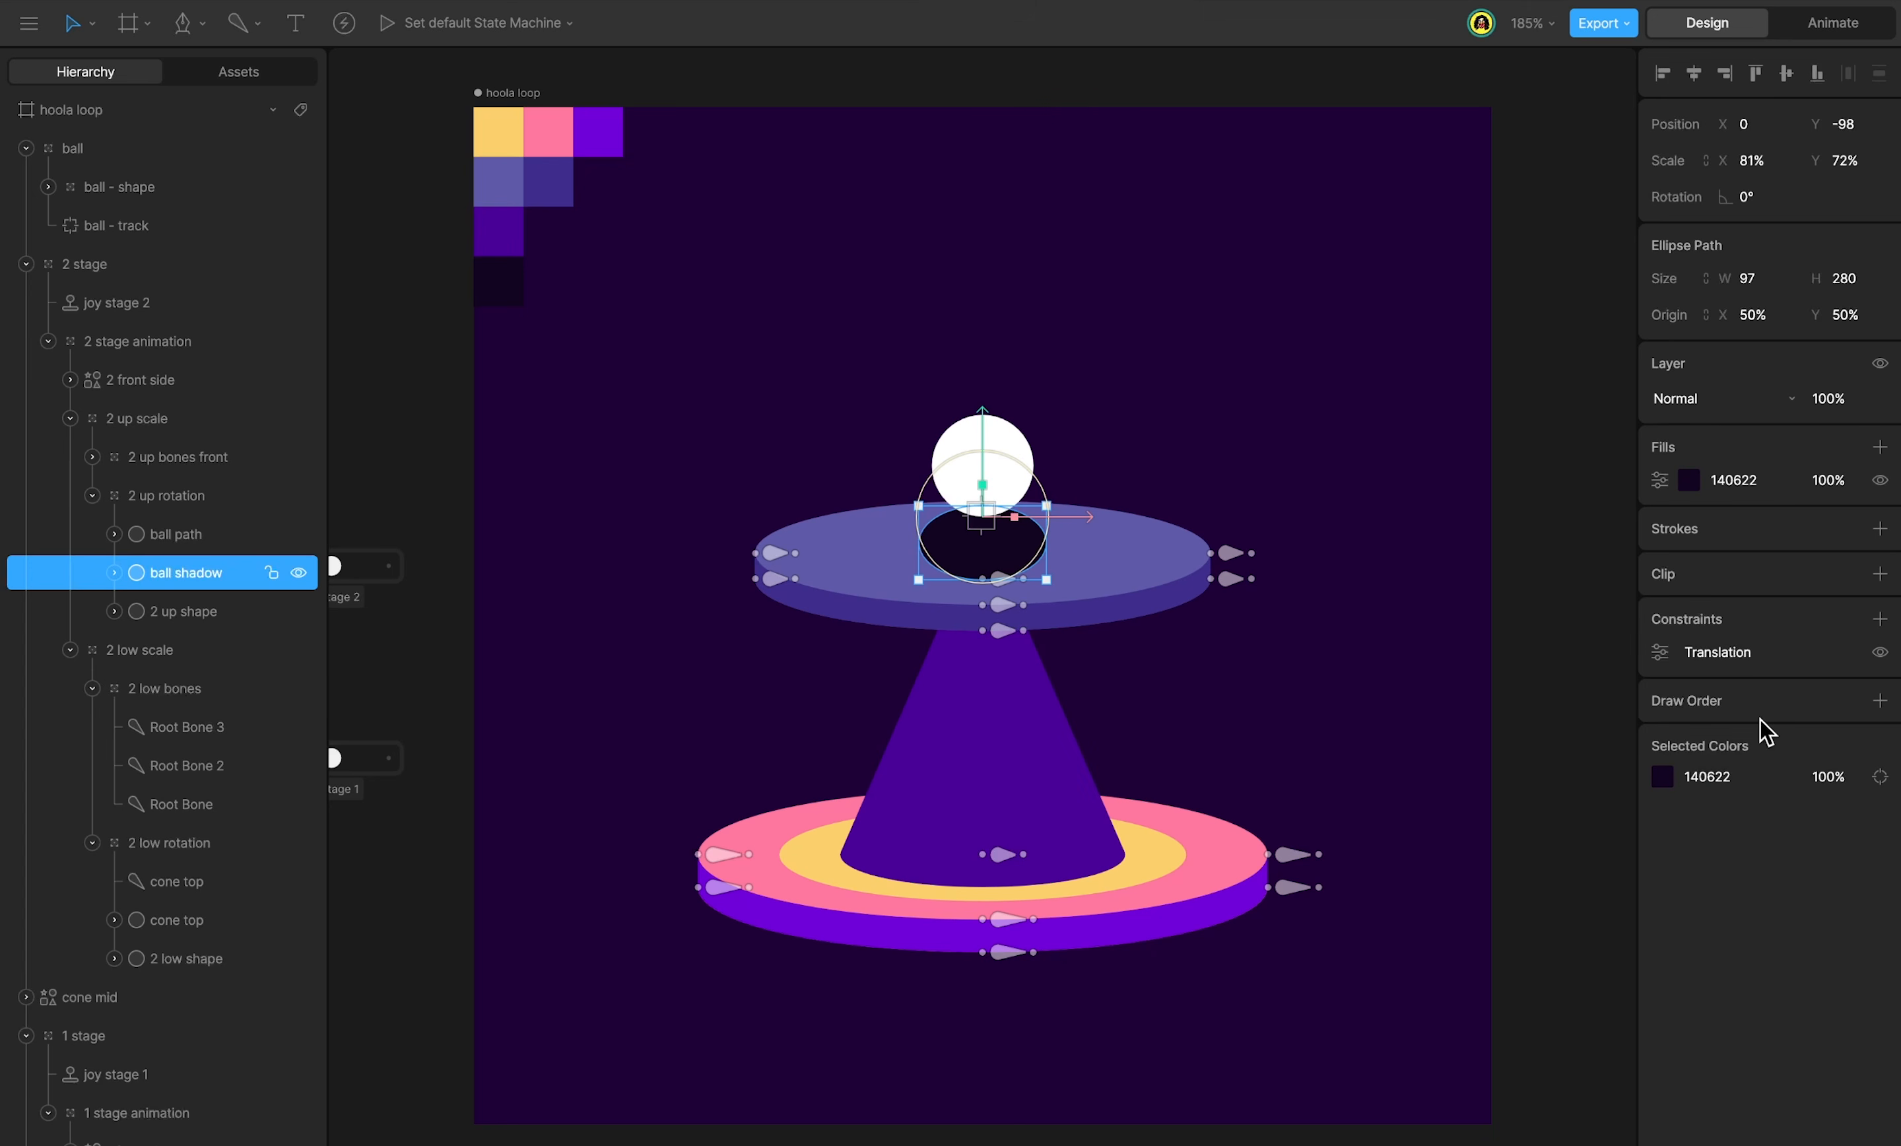
pyautogui.click(1660, 653)
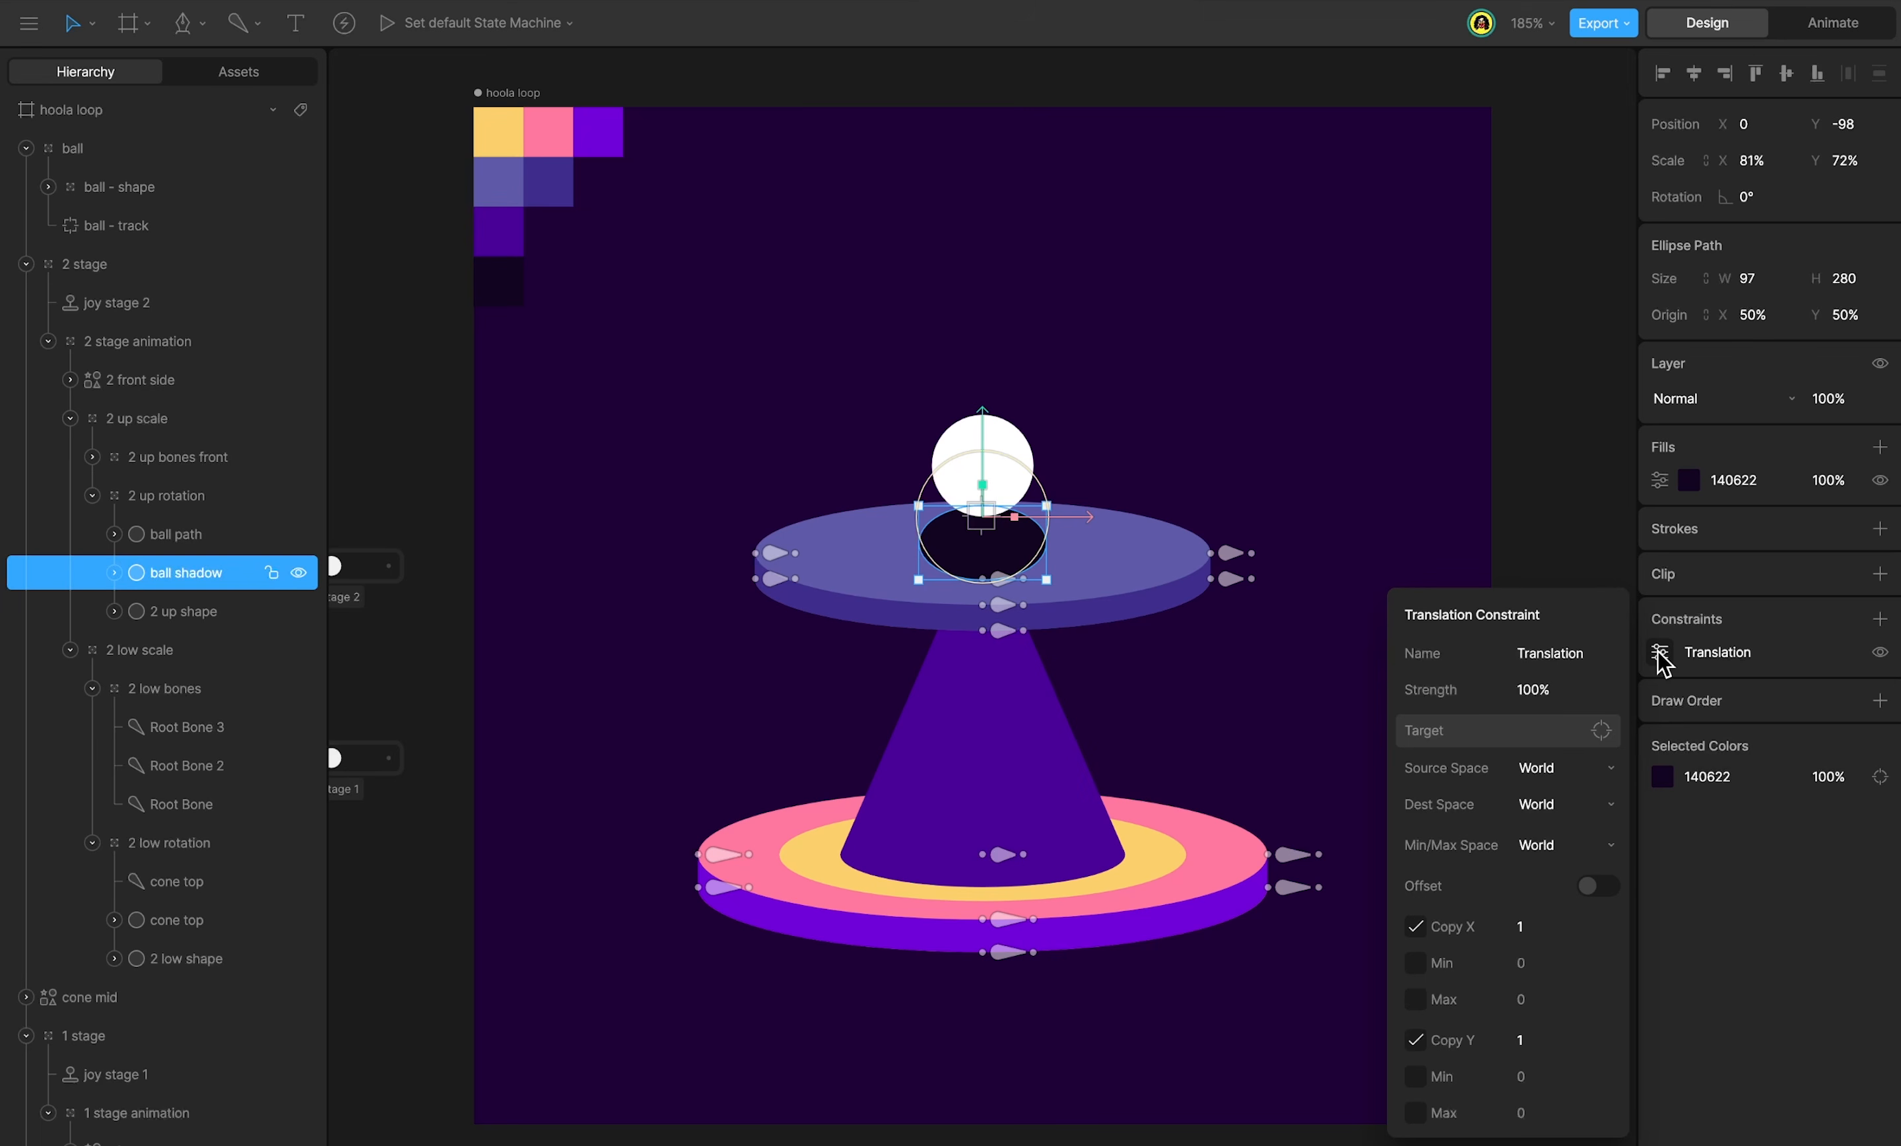
pyautogui.click(1593, 887)
pyautogui.click(1602, 731)
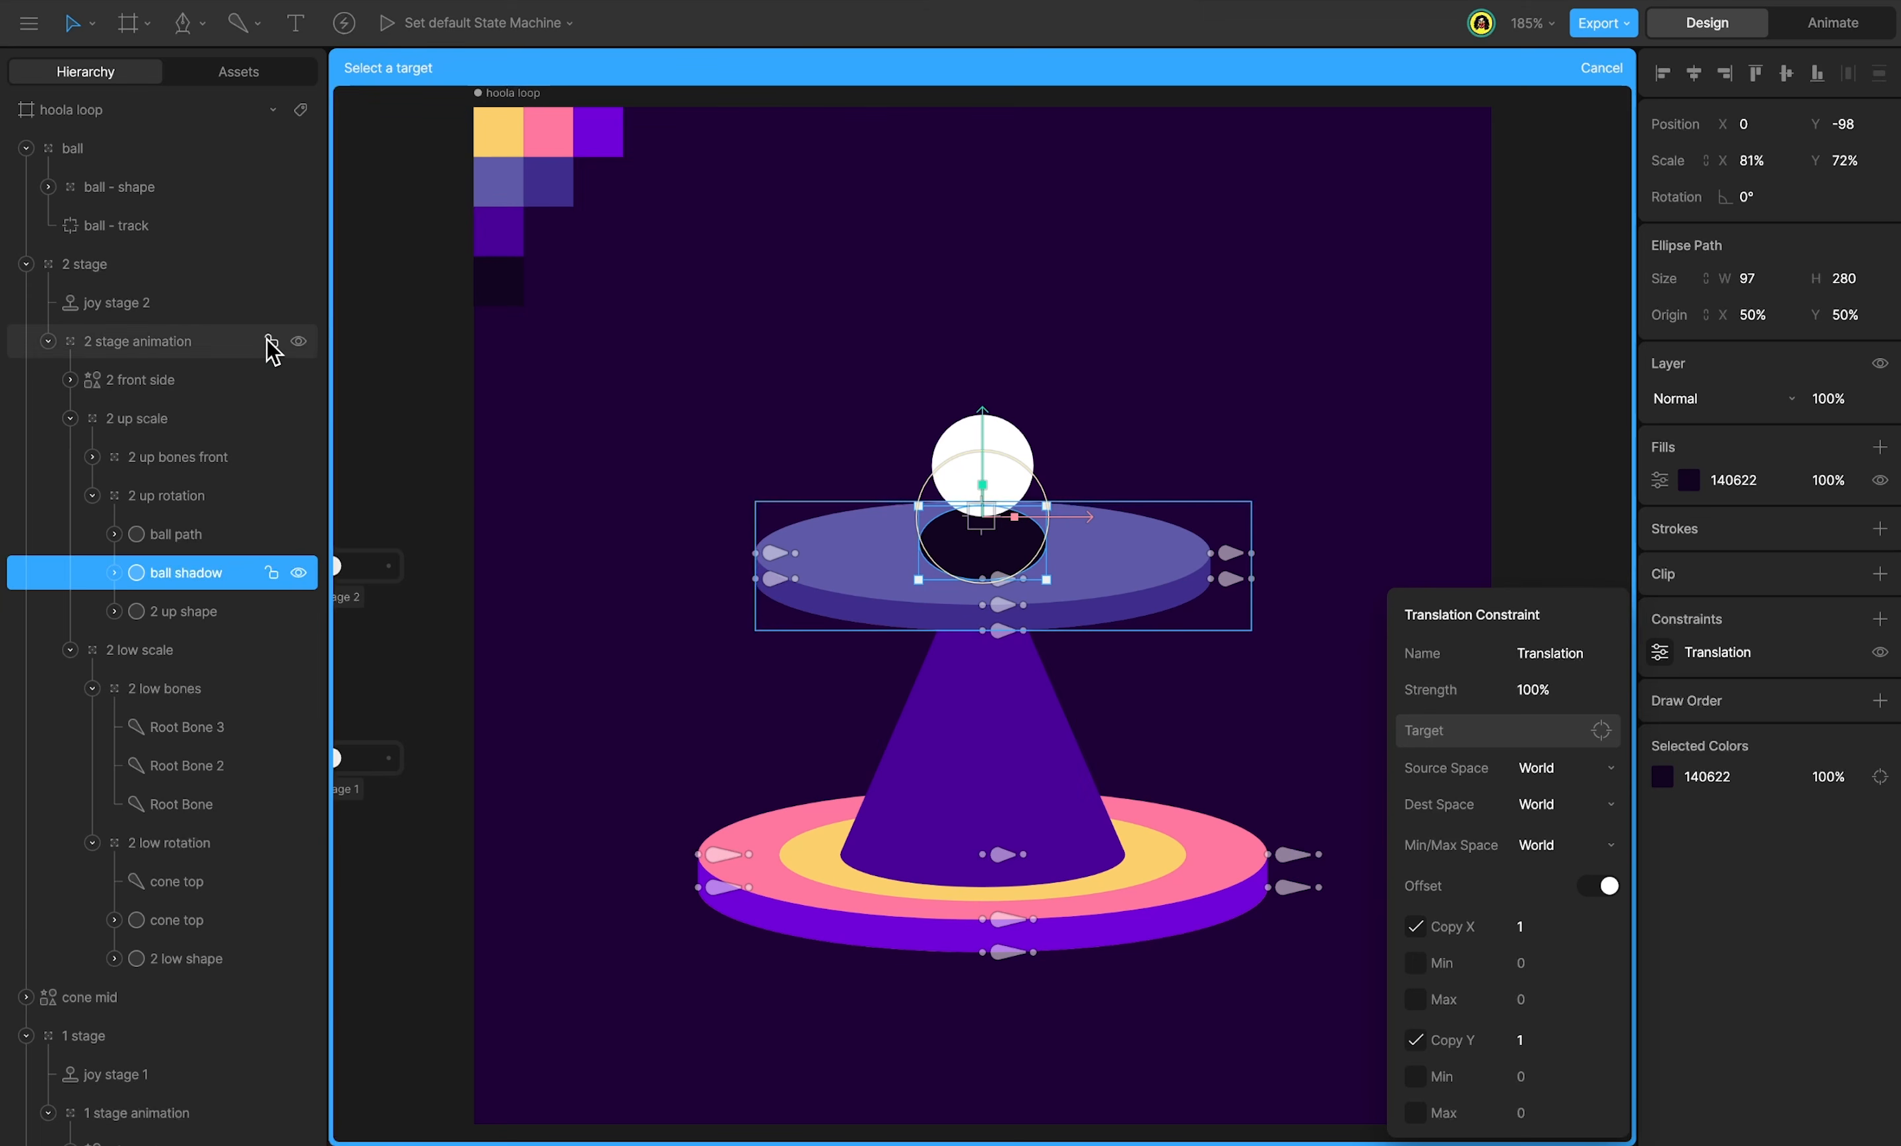
pyautogui.click(176, 233)
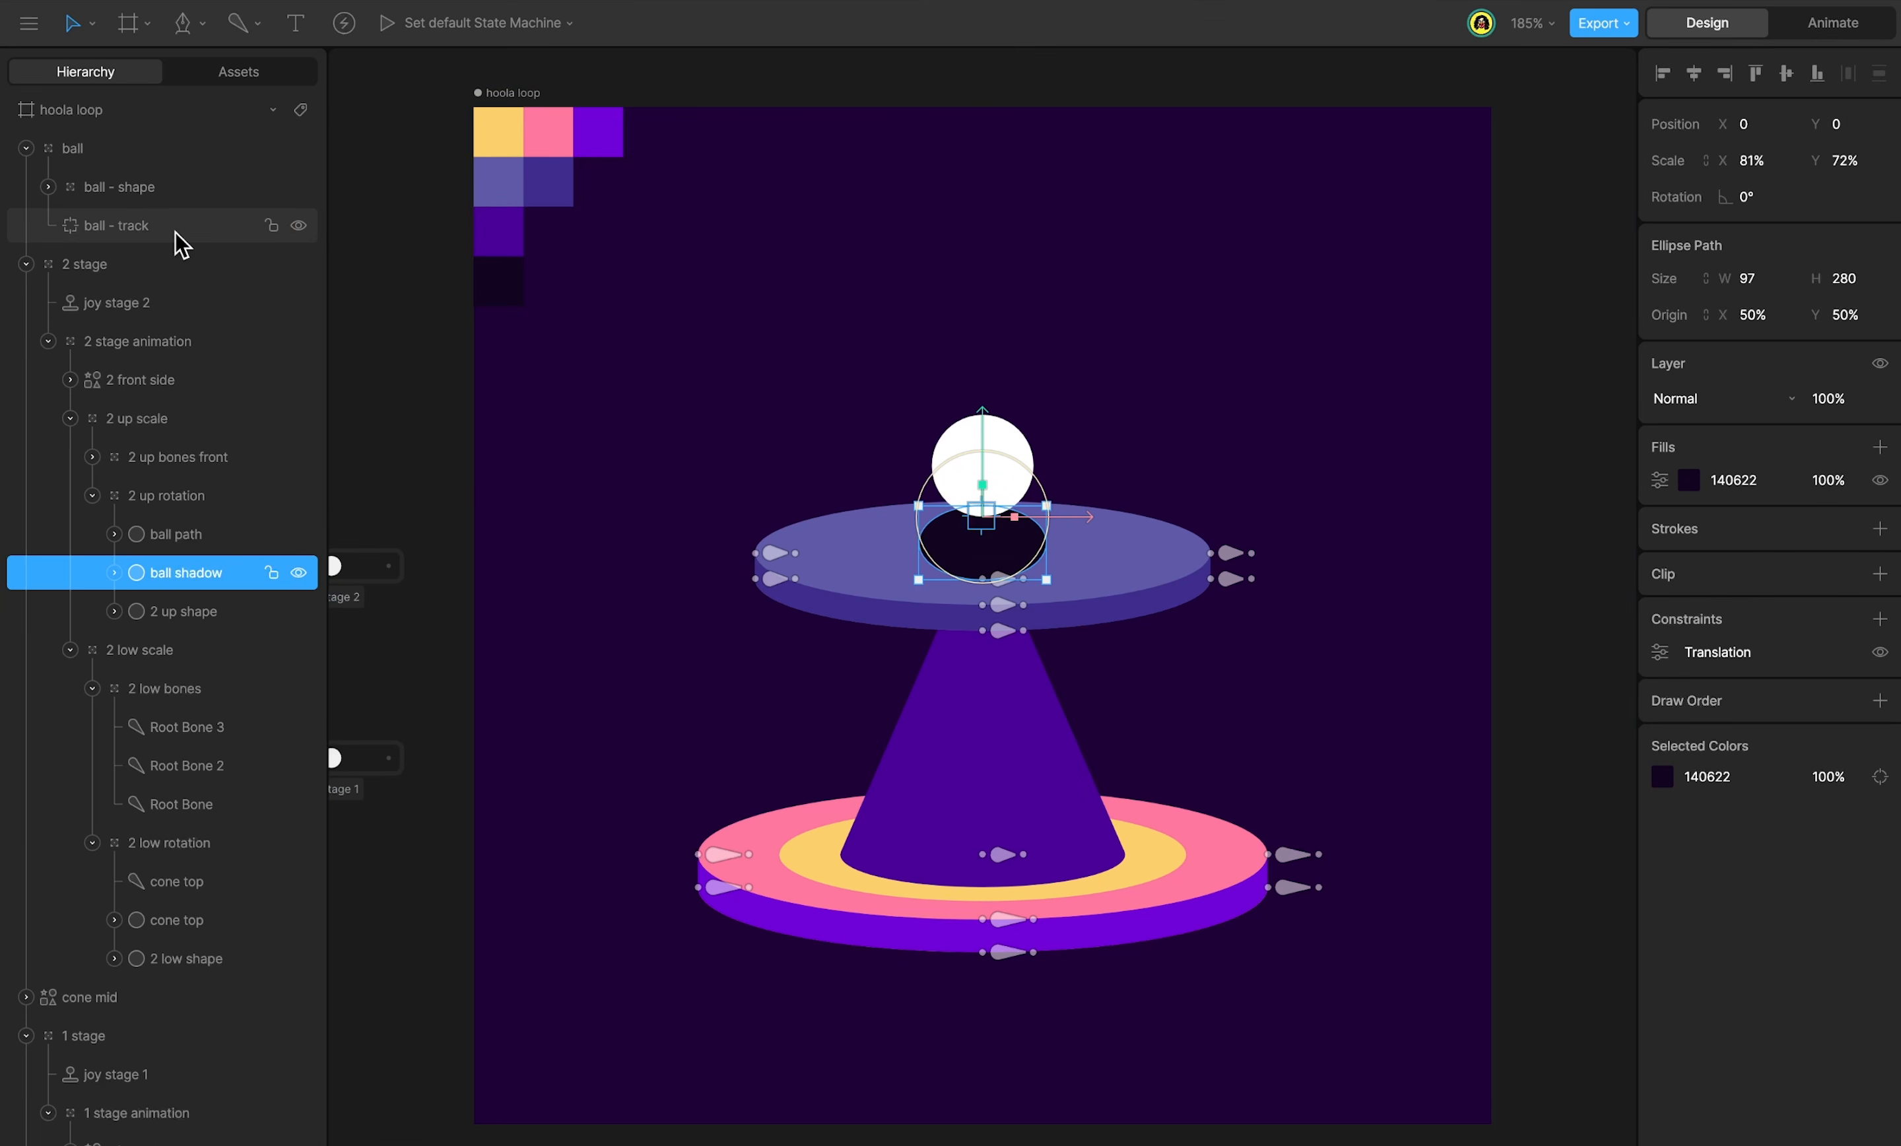
# Clip ball shadow with 2 up shape and check it in the balance loop.
pyautogui.click(1881, 581)
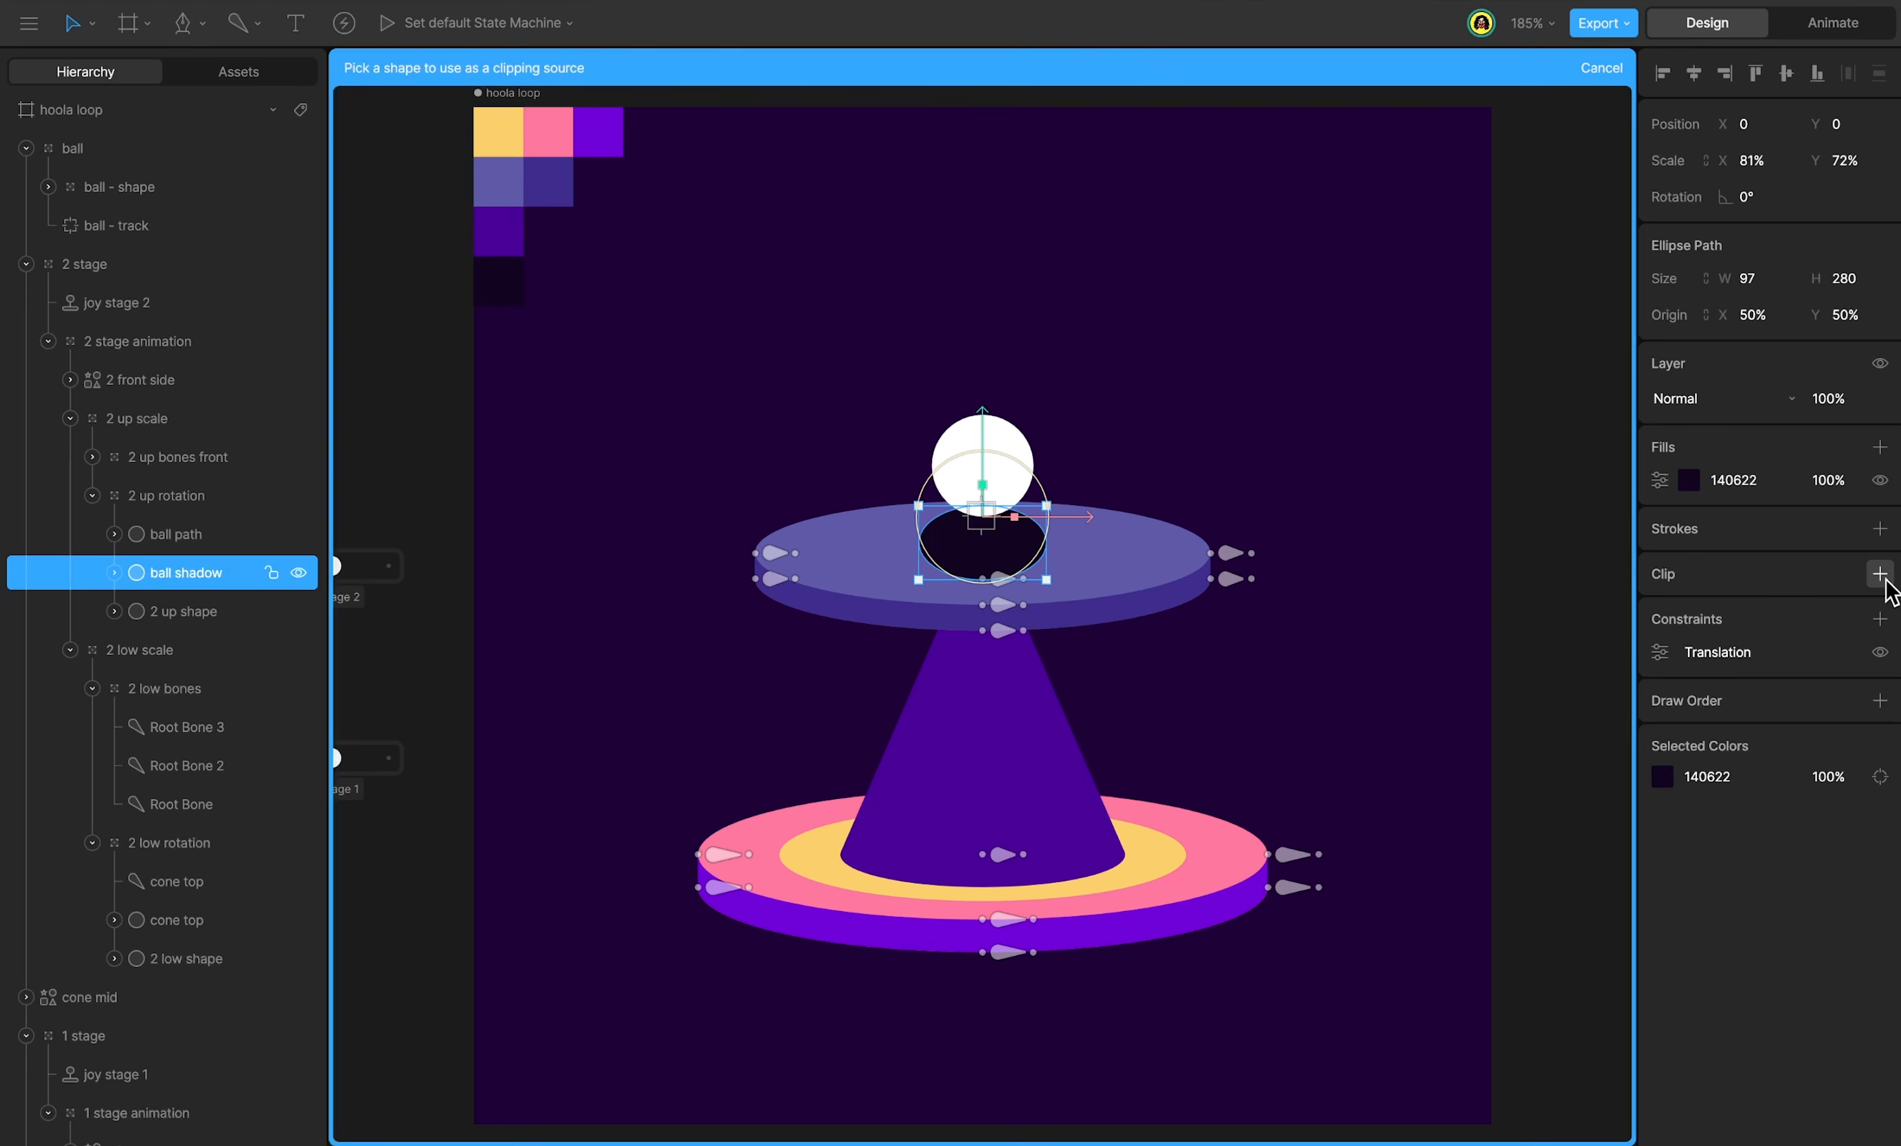
pyautogui.click(1175, 559)
pyautogui.press('Tab')
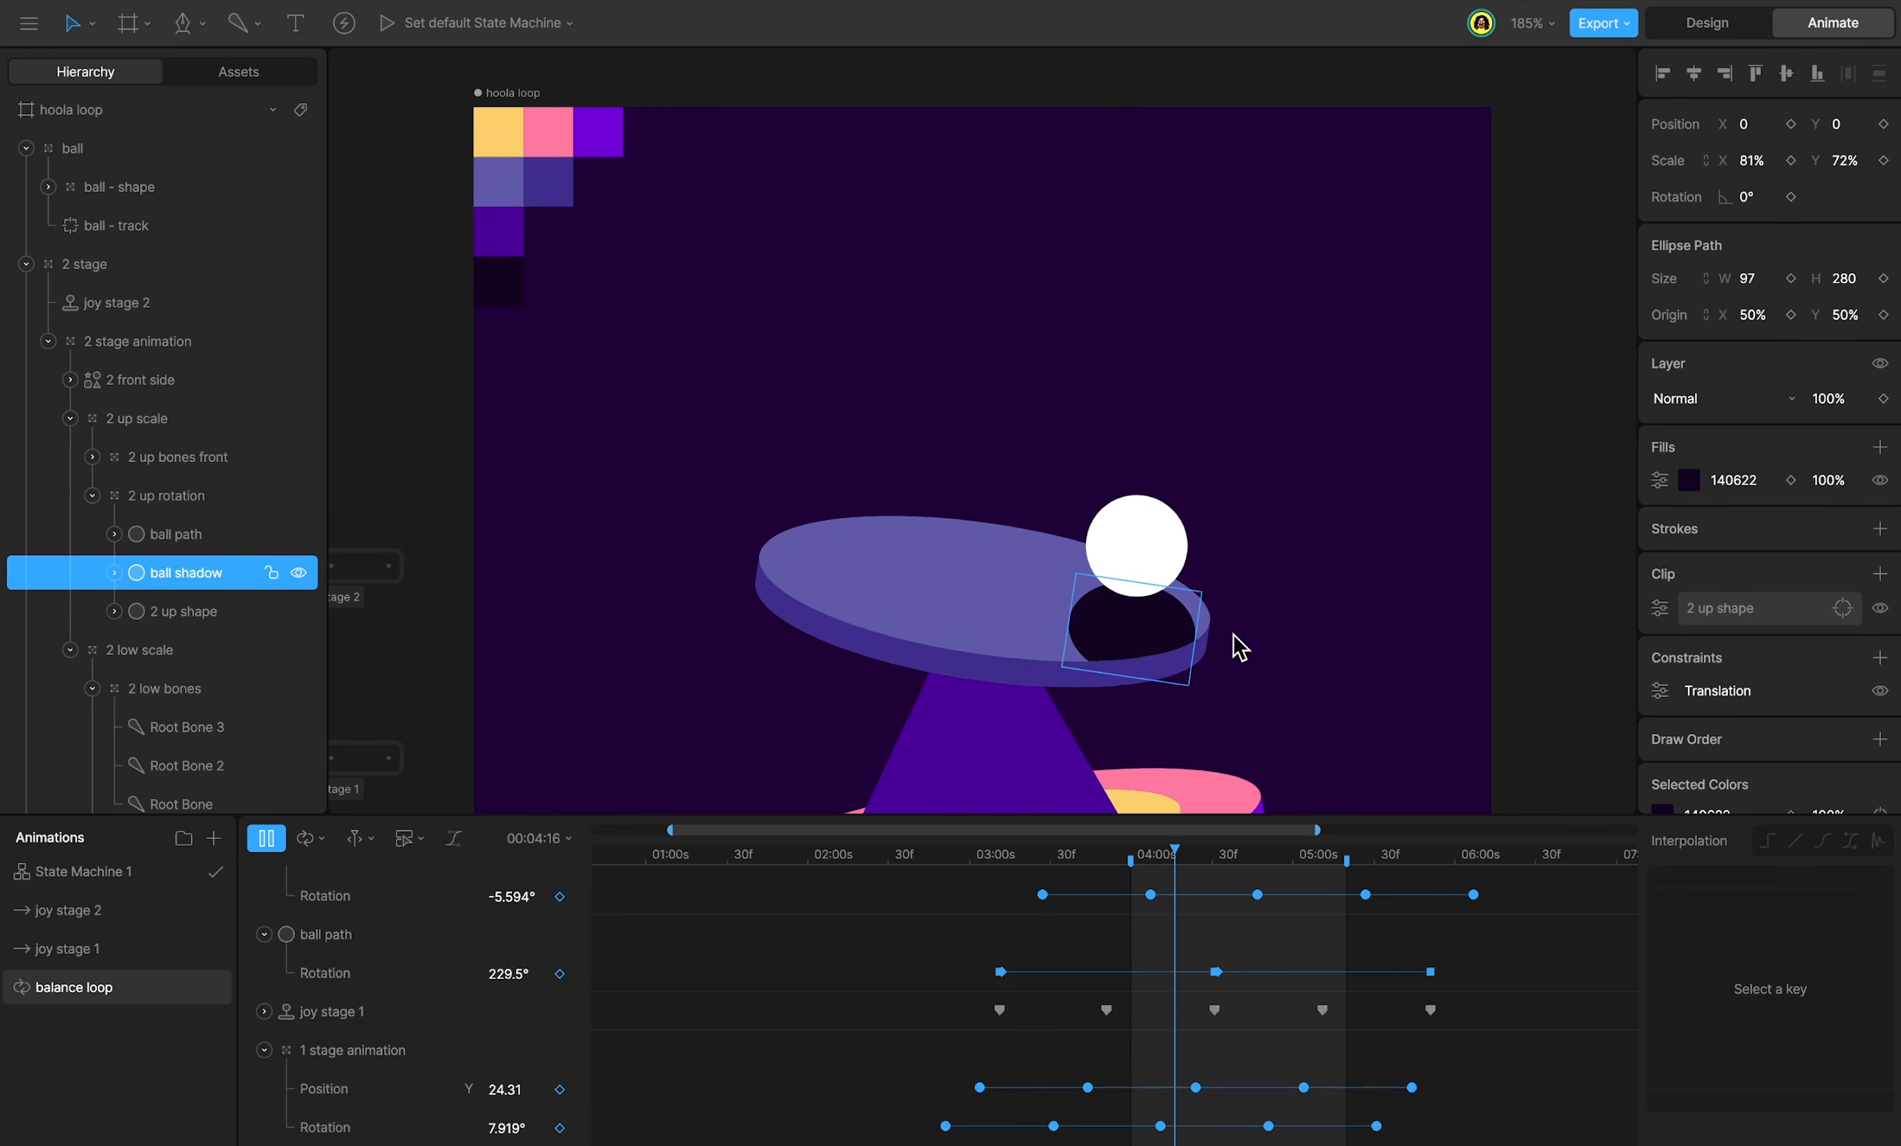
pyautogui.press('Tab')
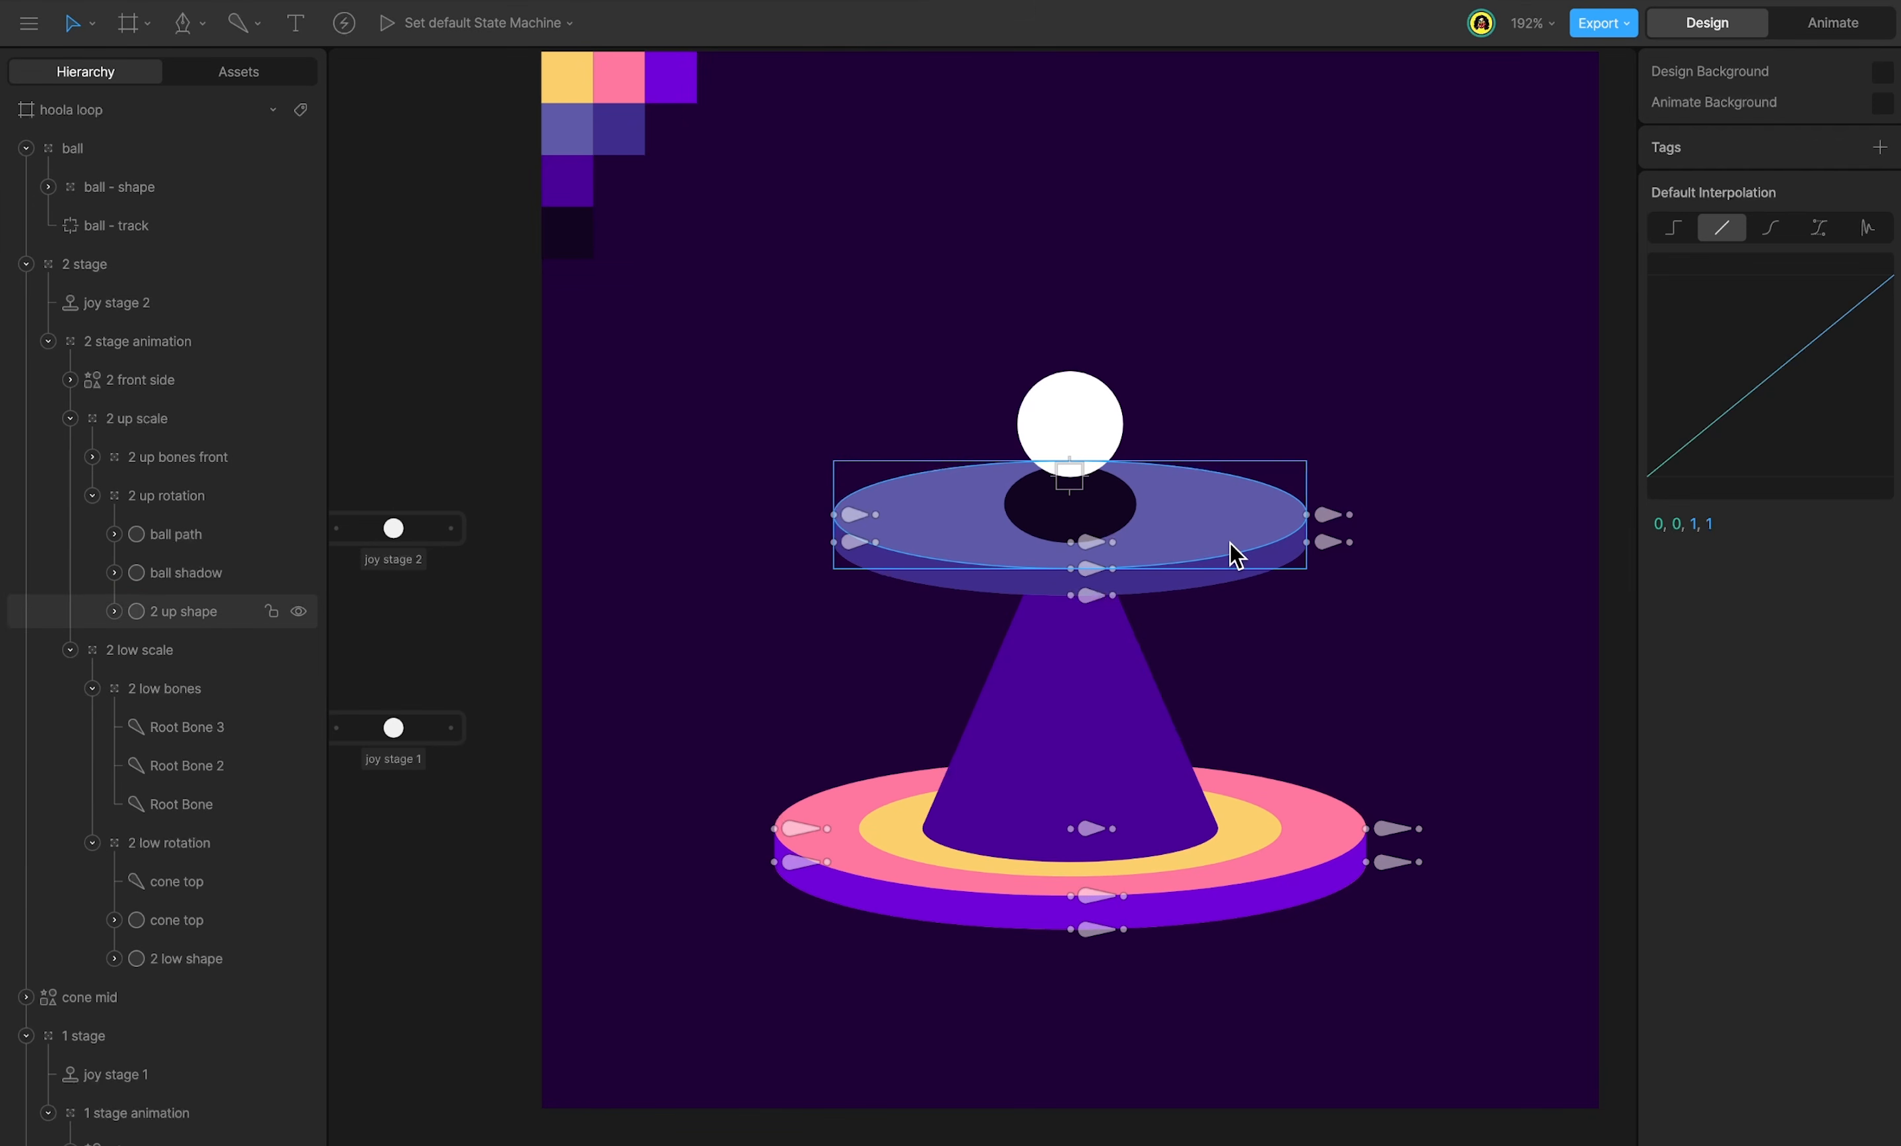
# Duplicate 2 up shape as "cone shadow" and scale the copy uniformly to 157%.
pyautogui.click(1237, 555)
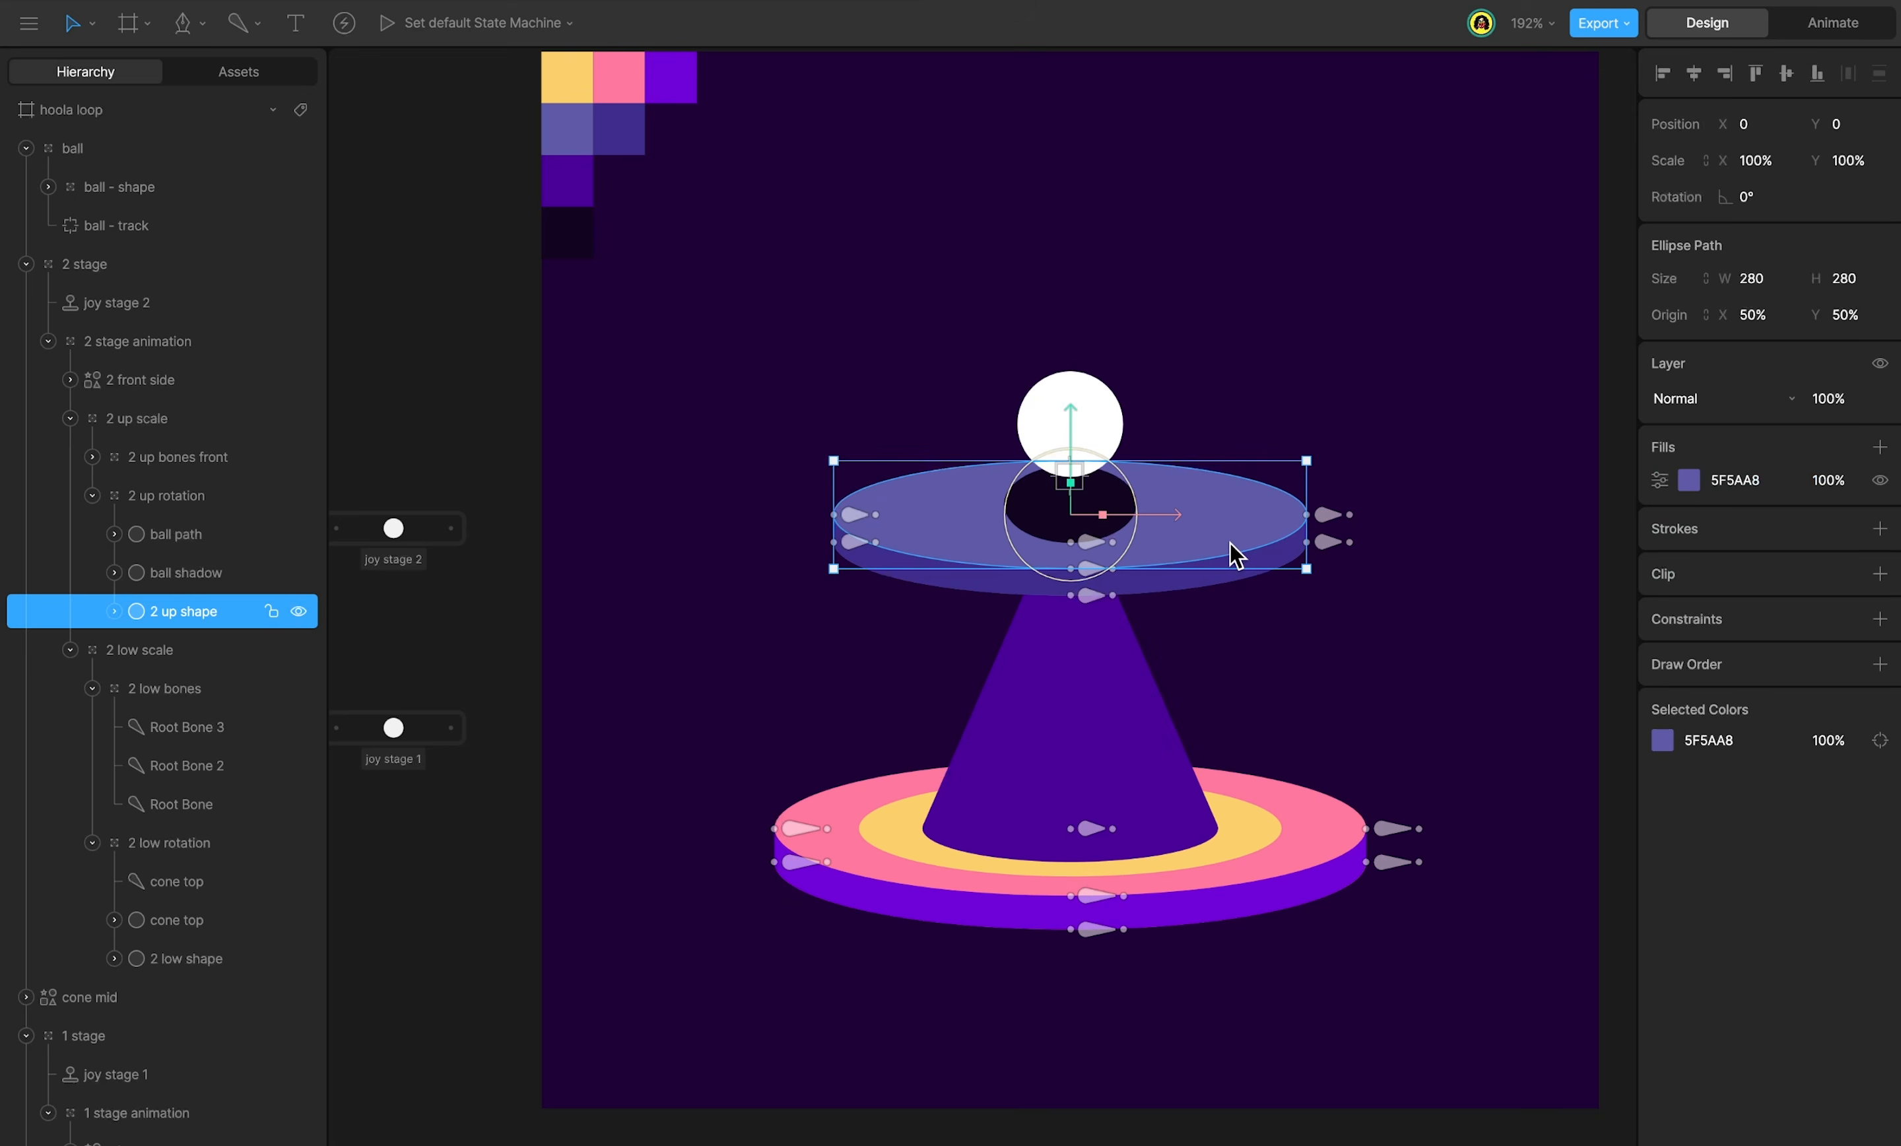
pyautogui.hotkey('ctrl', 'd')
pyautogui.doubleClick(190, 614)
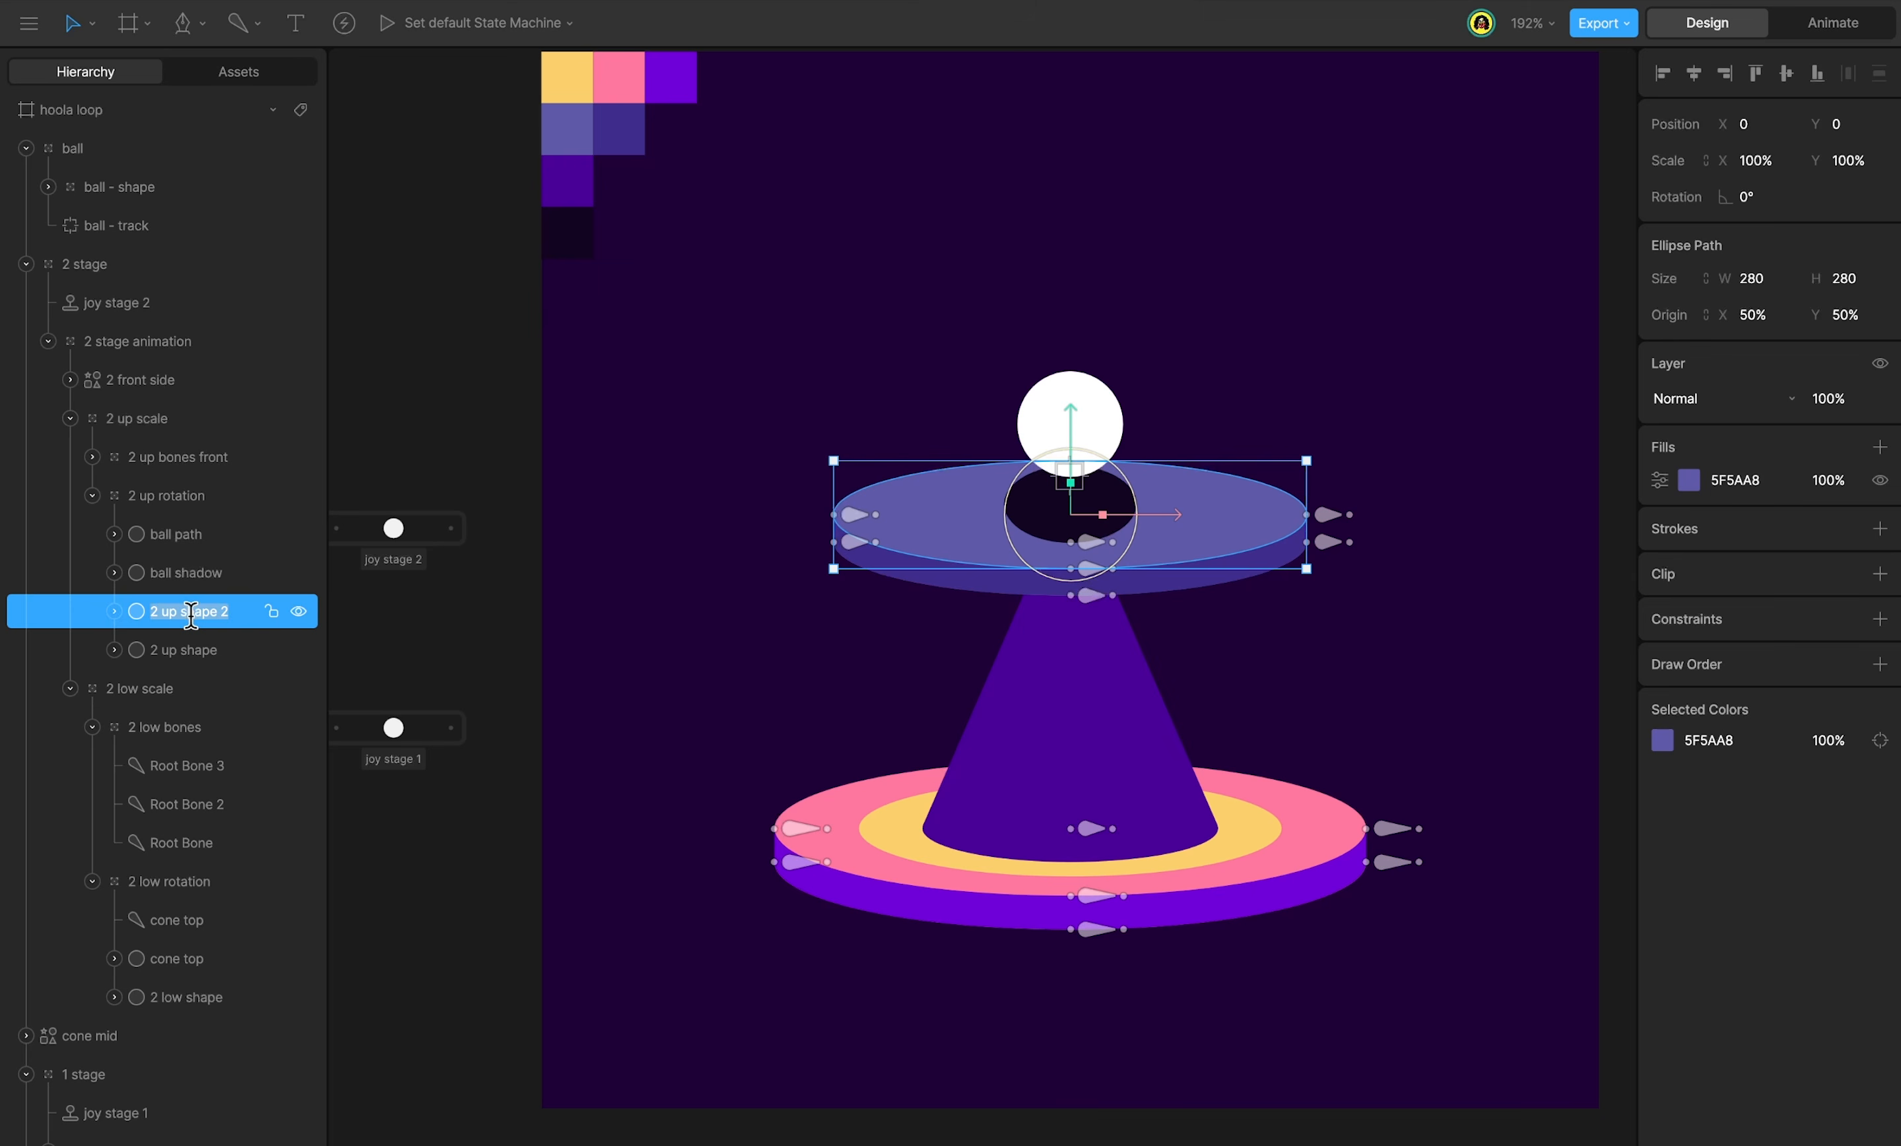
pyautogui.write('cone shadow')
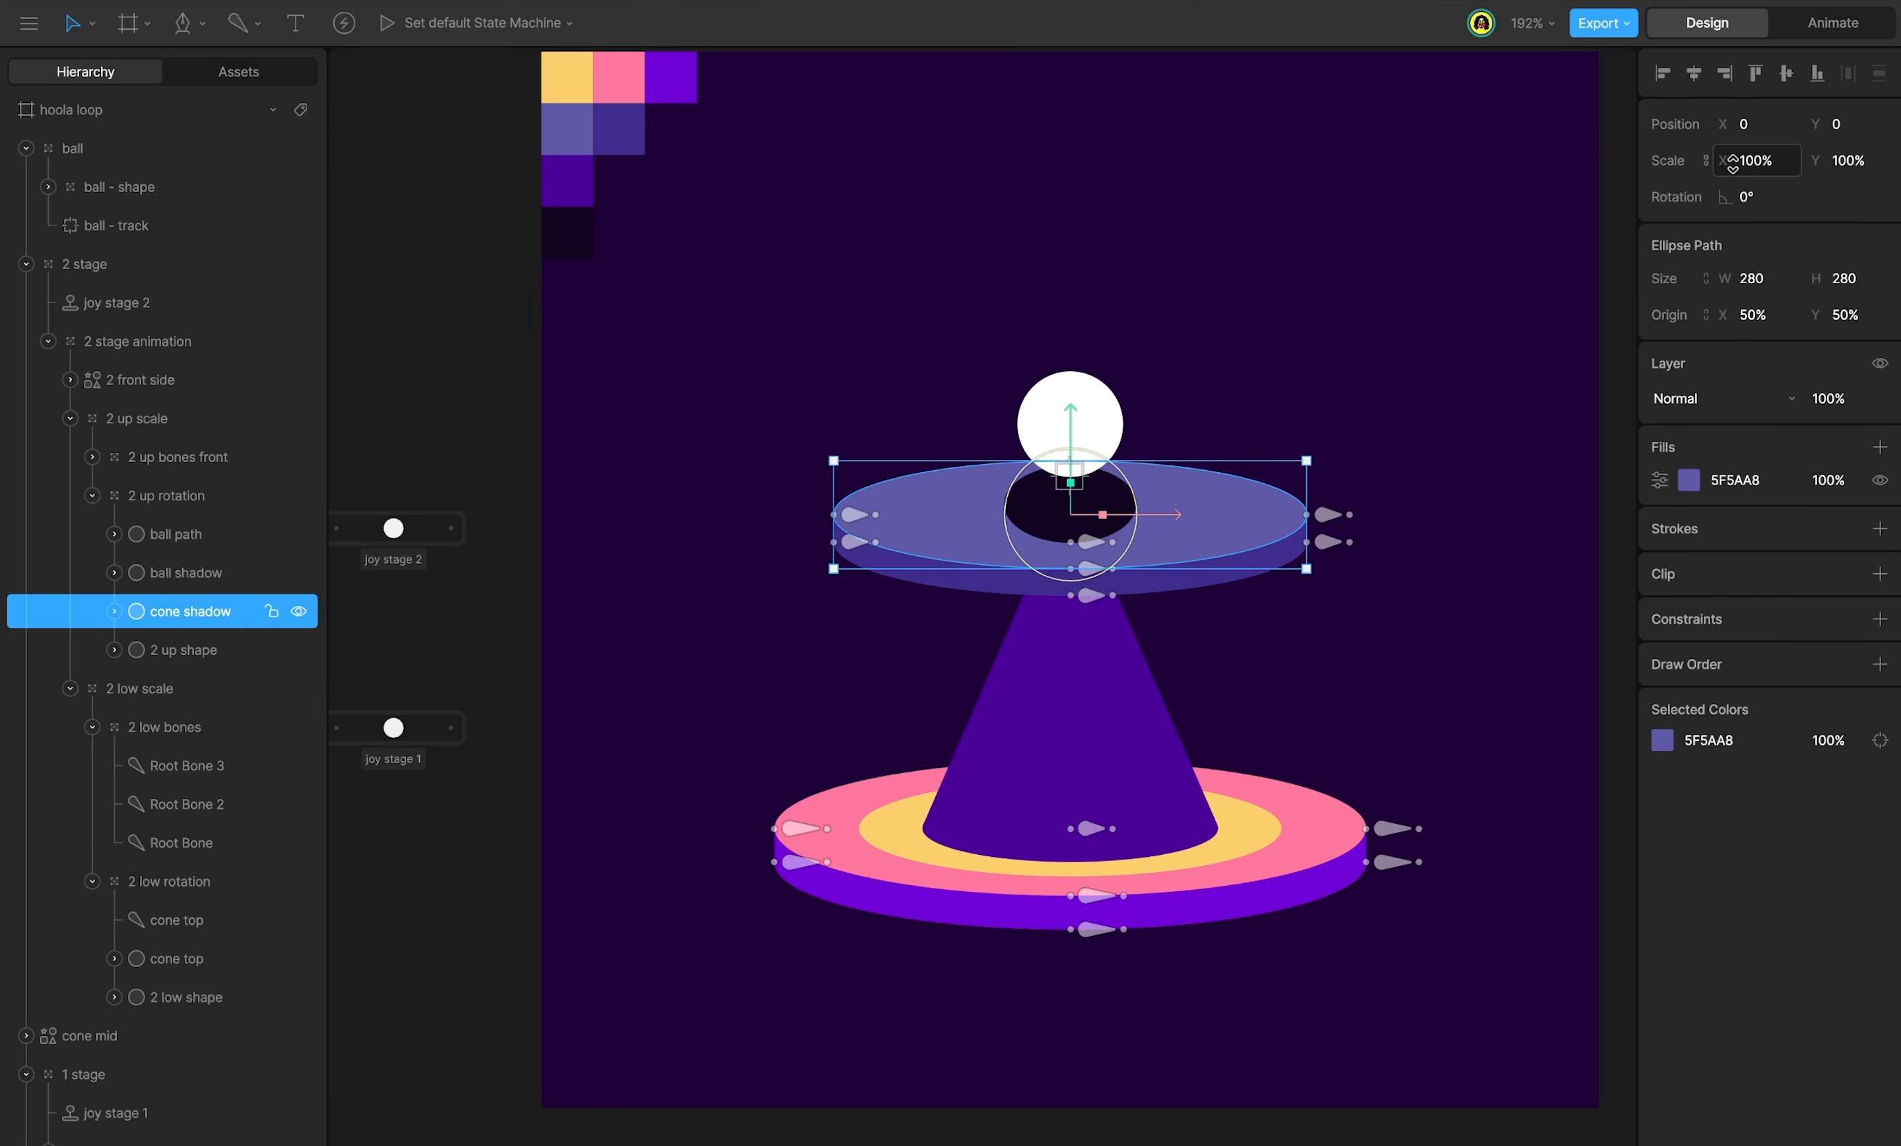
pyautogui.moveTo(1733, 163); pyautogui.dragTo(1733, 162)
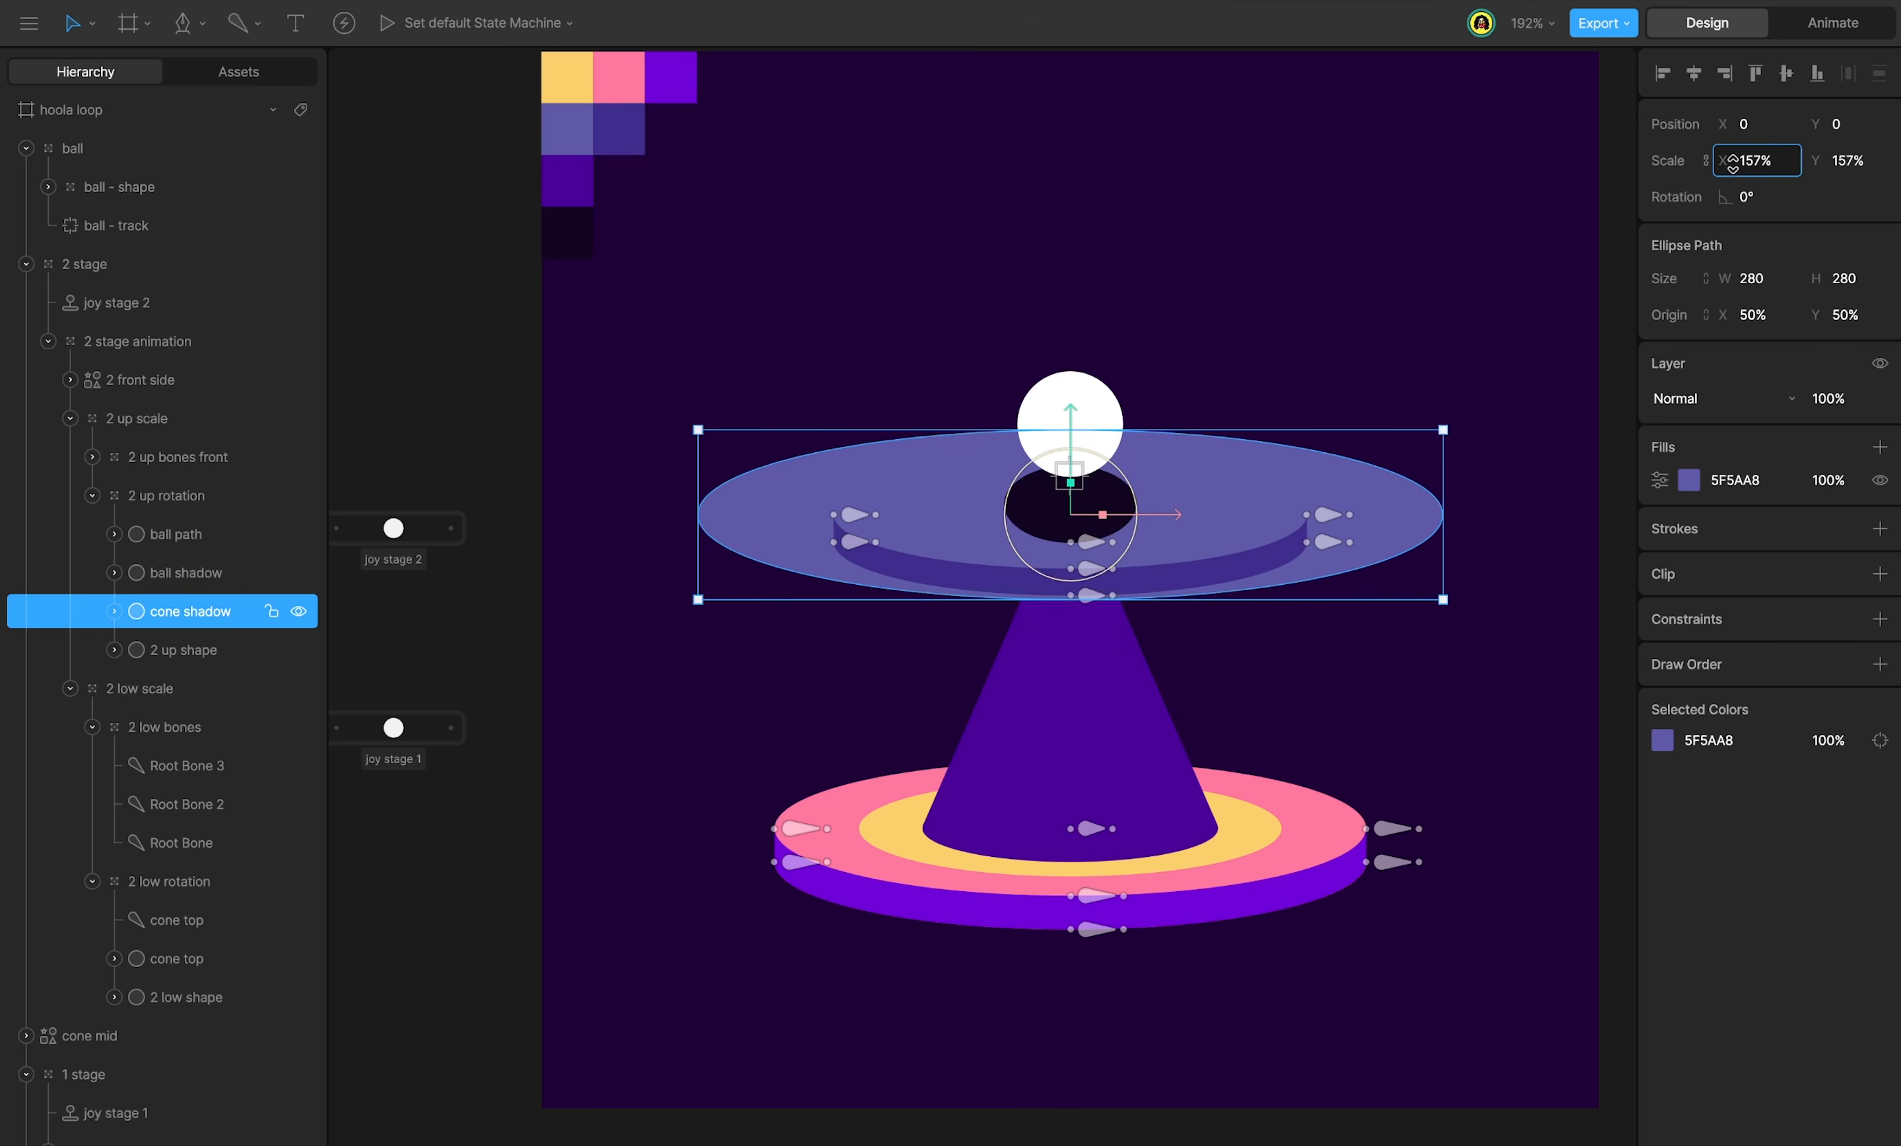
# Fill cone shadow with the palette's darkest swatch, 140622.
pyautogui.click(1689, 480)
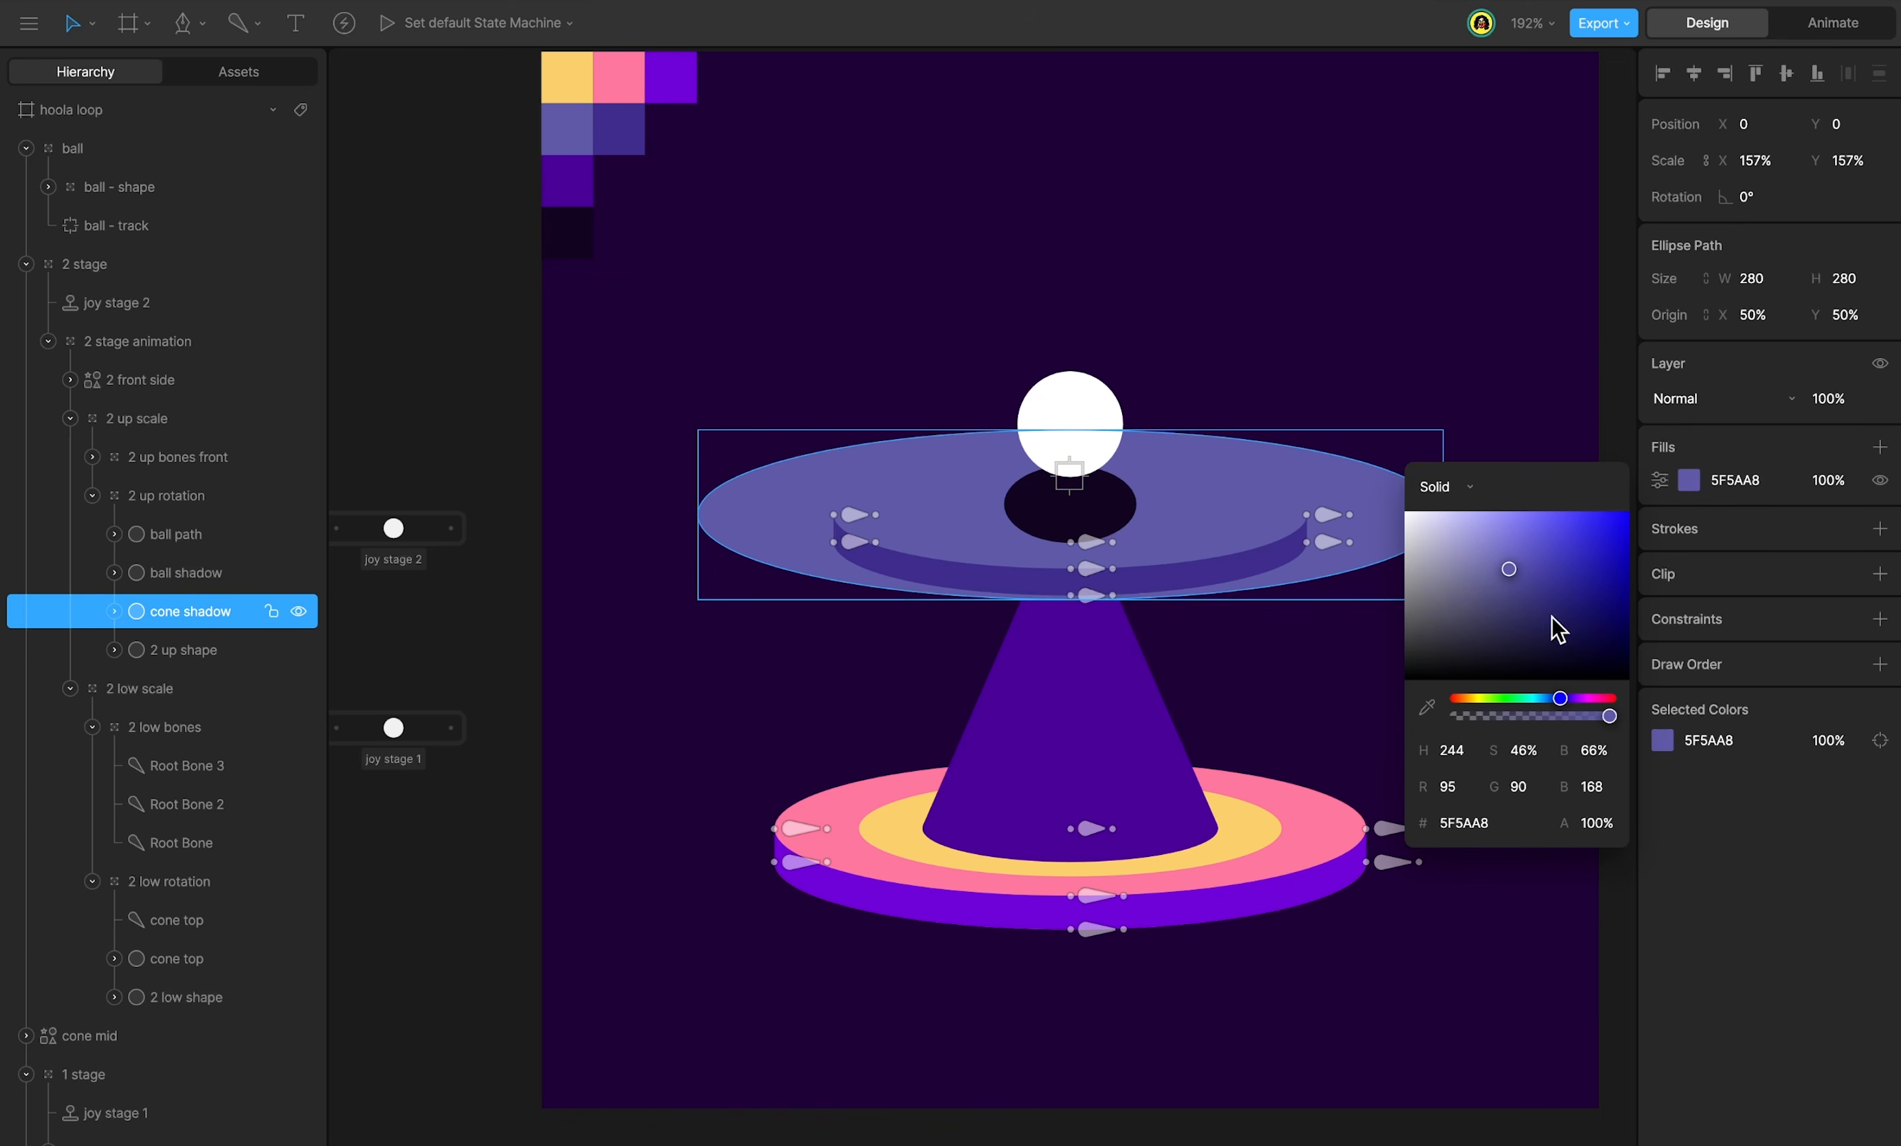
pyautogui.click(1428, 707)
pyautogui.click(578, 247)
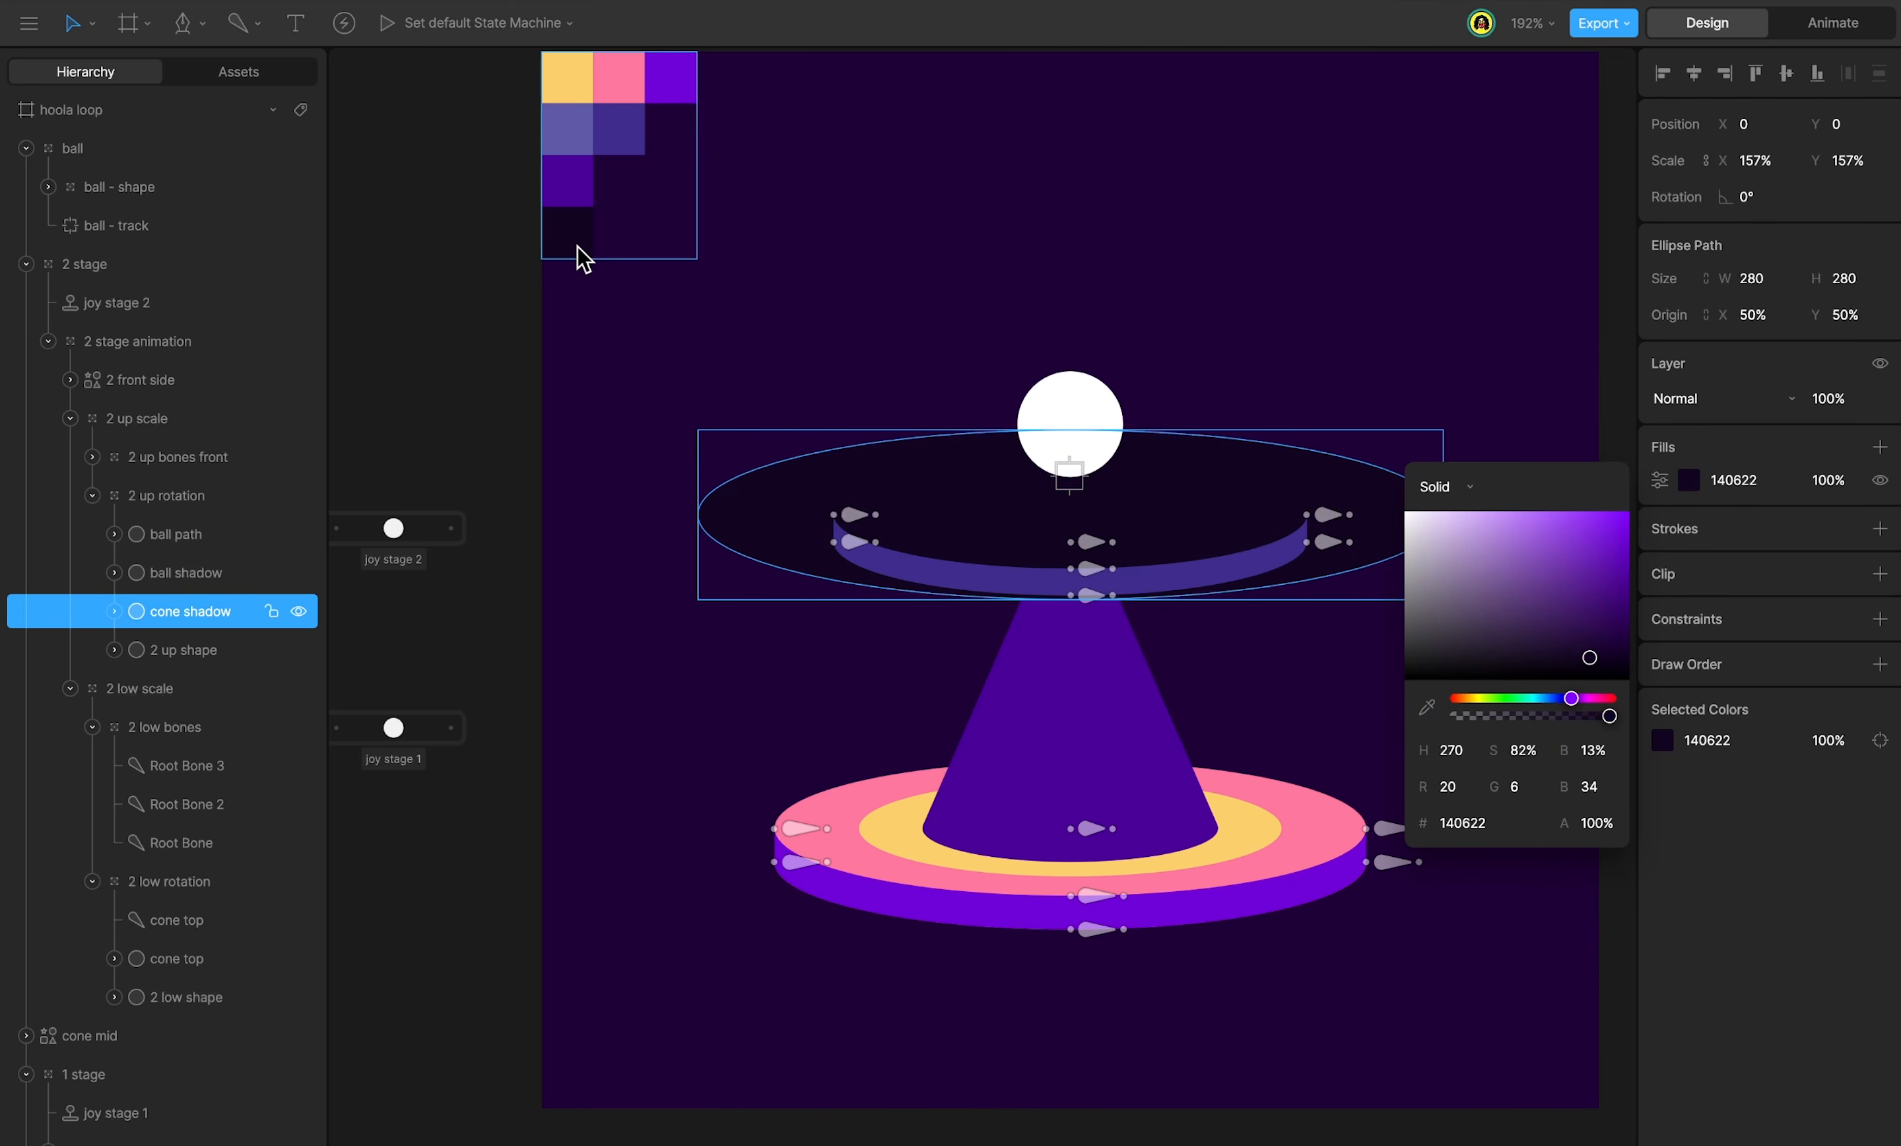
pyautogui.press('Escape')
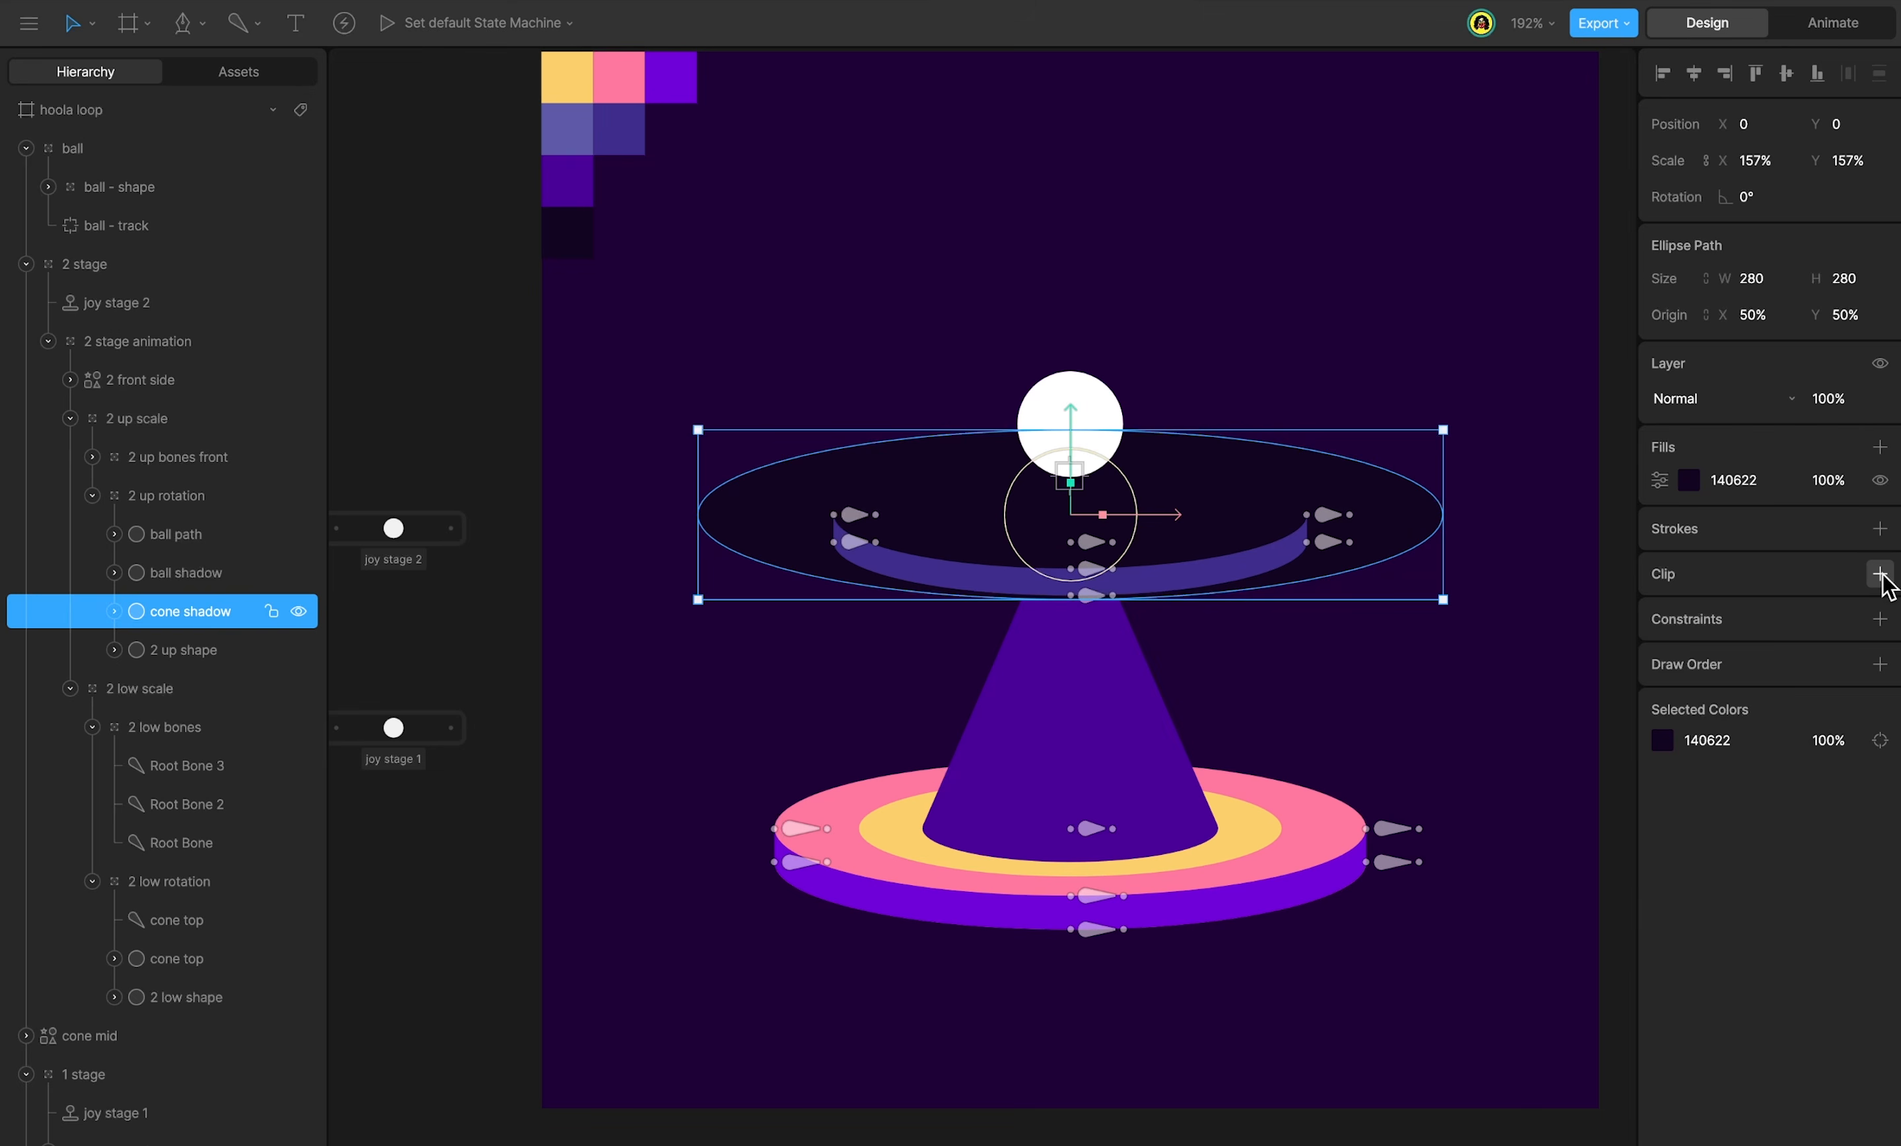
# Clip cone shadow with cone mid, place it below 2 up shape in the hierarchy, and preview the balance loop.
pyautogui.click(1880, 573)
pyautogui.click(1060, 742)
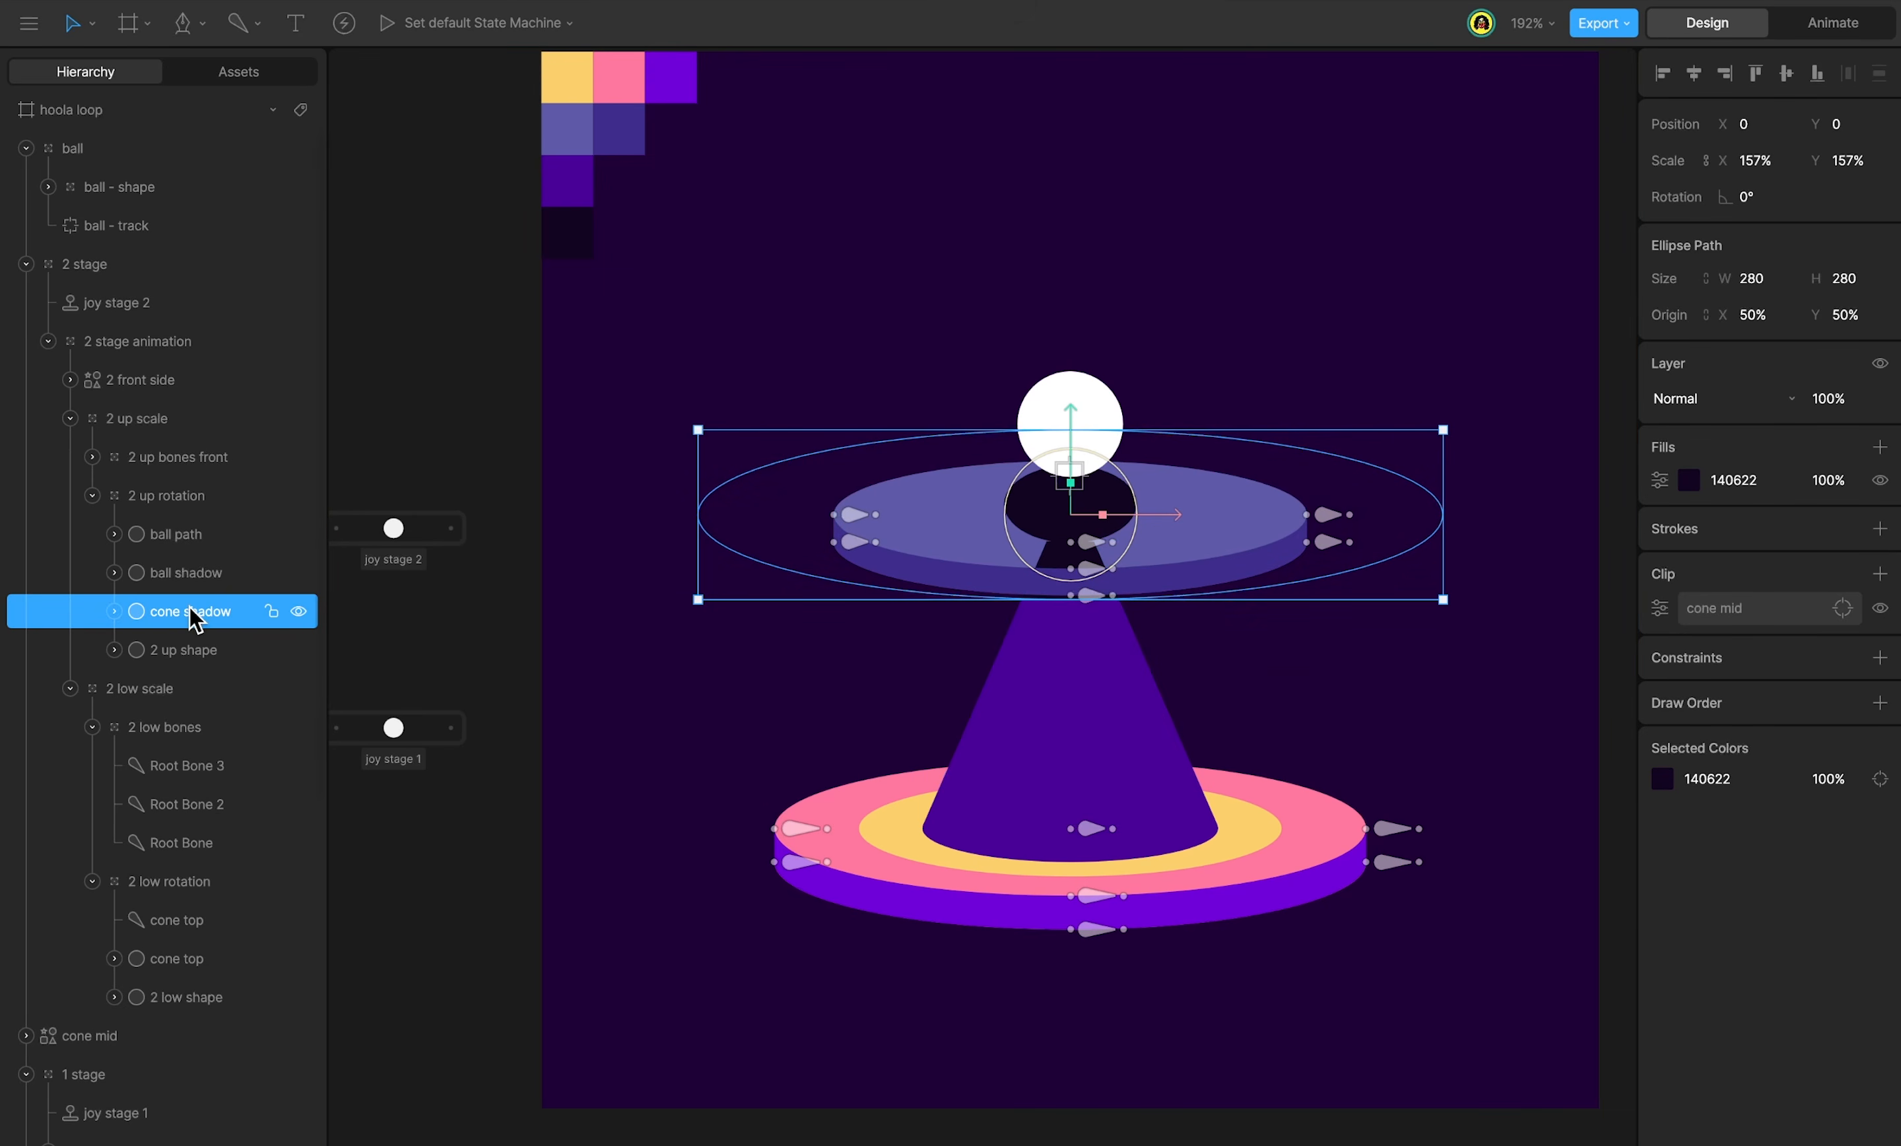
pyautogui.moveTo(191, 618); pyautogui.dragTo(195, 674)
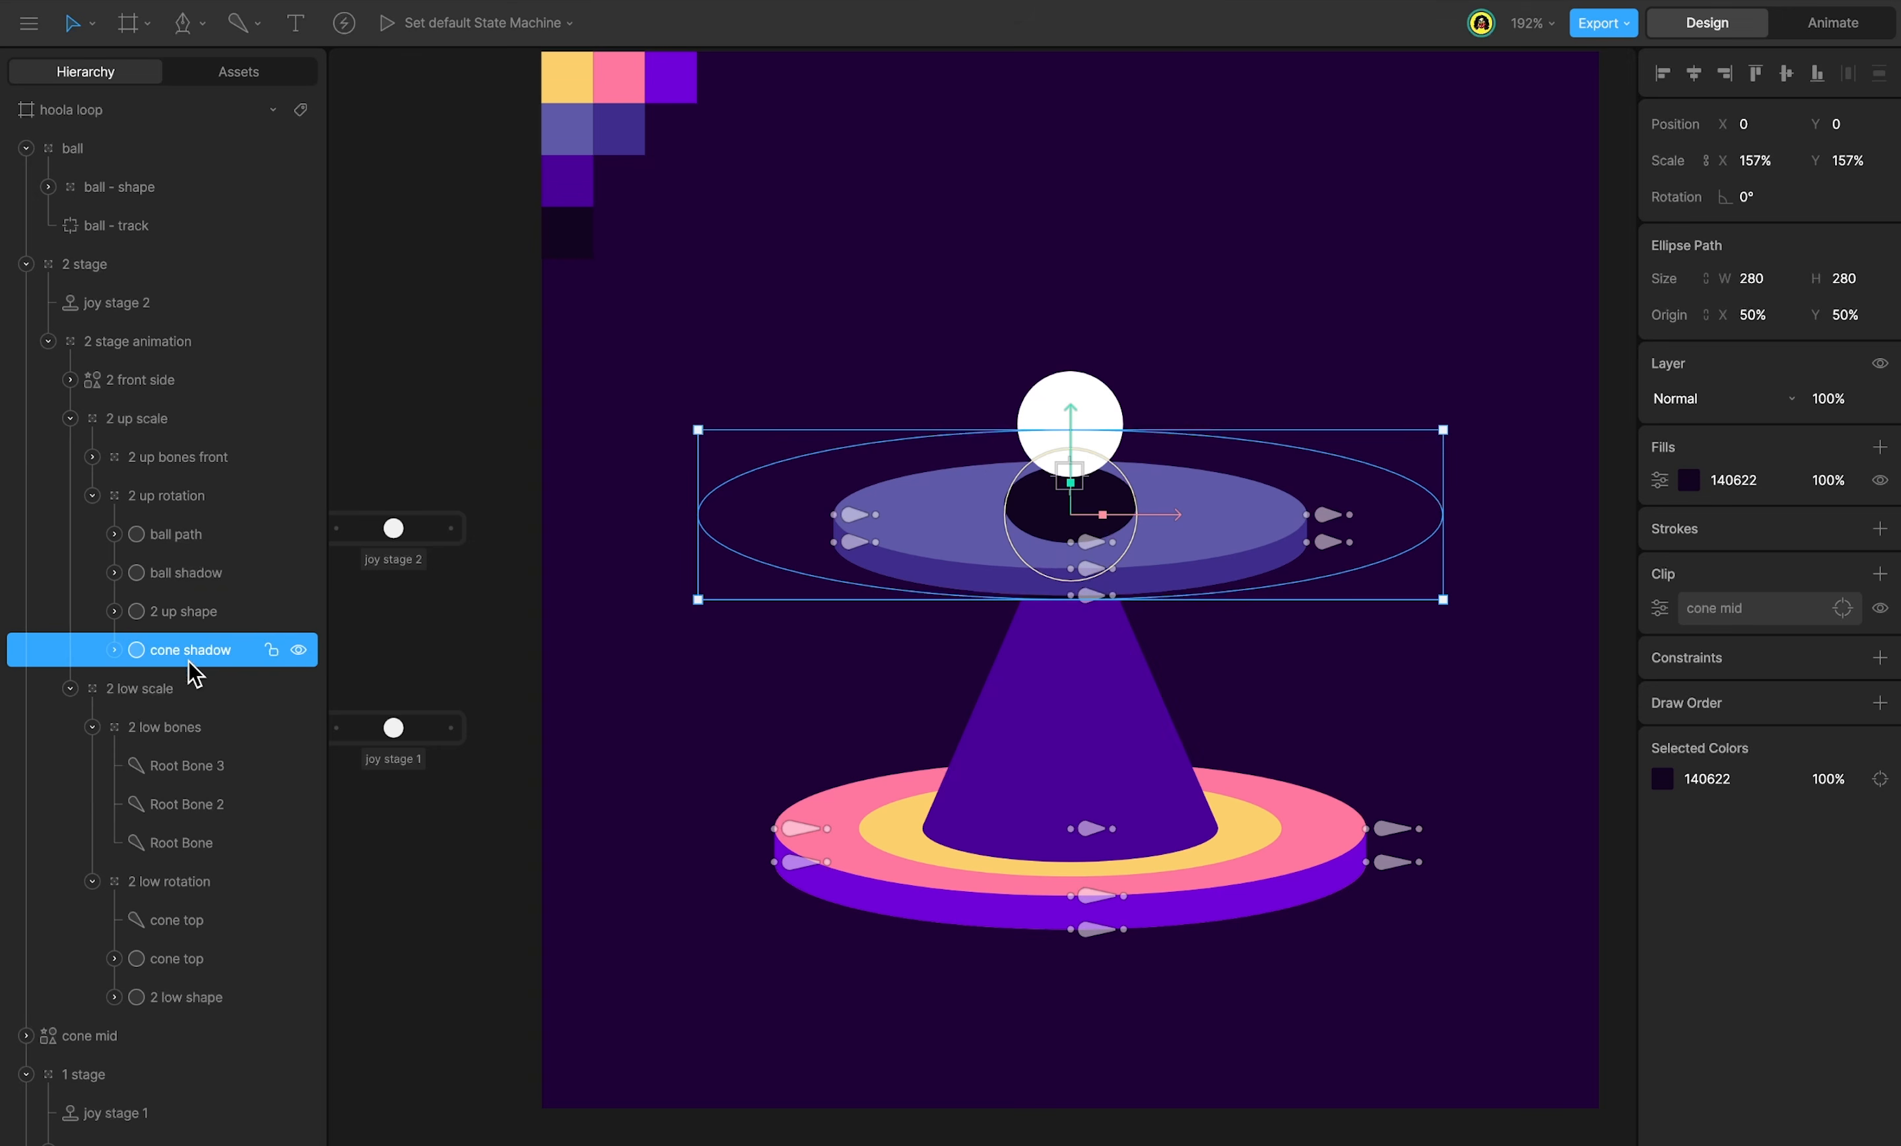
pyautogui.press('Tab')
pyautogui.press('space')
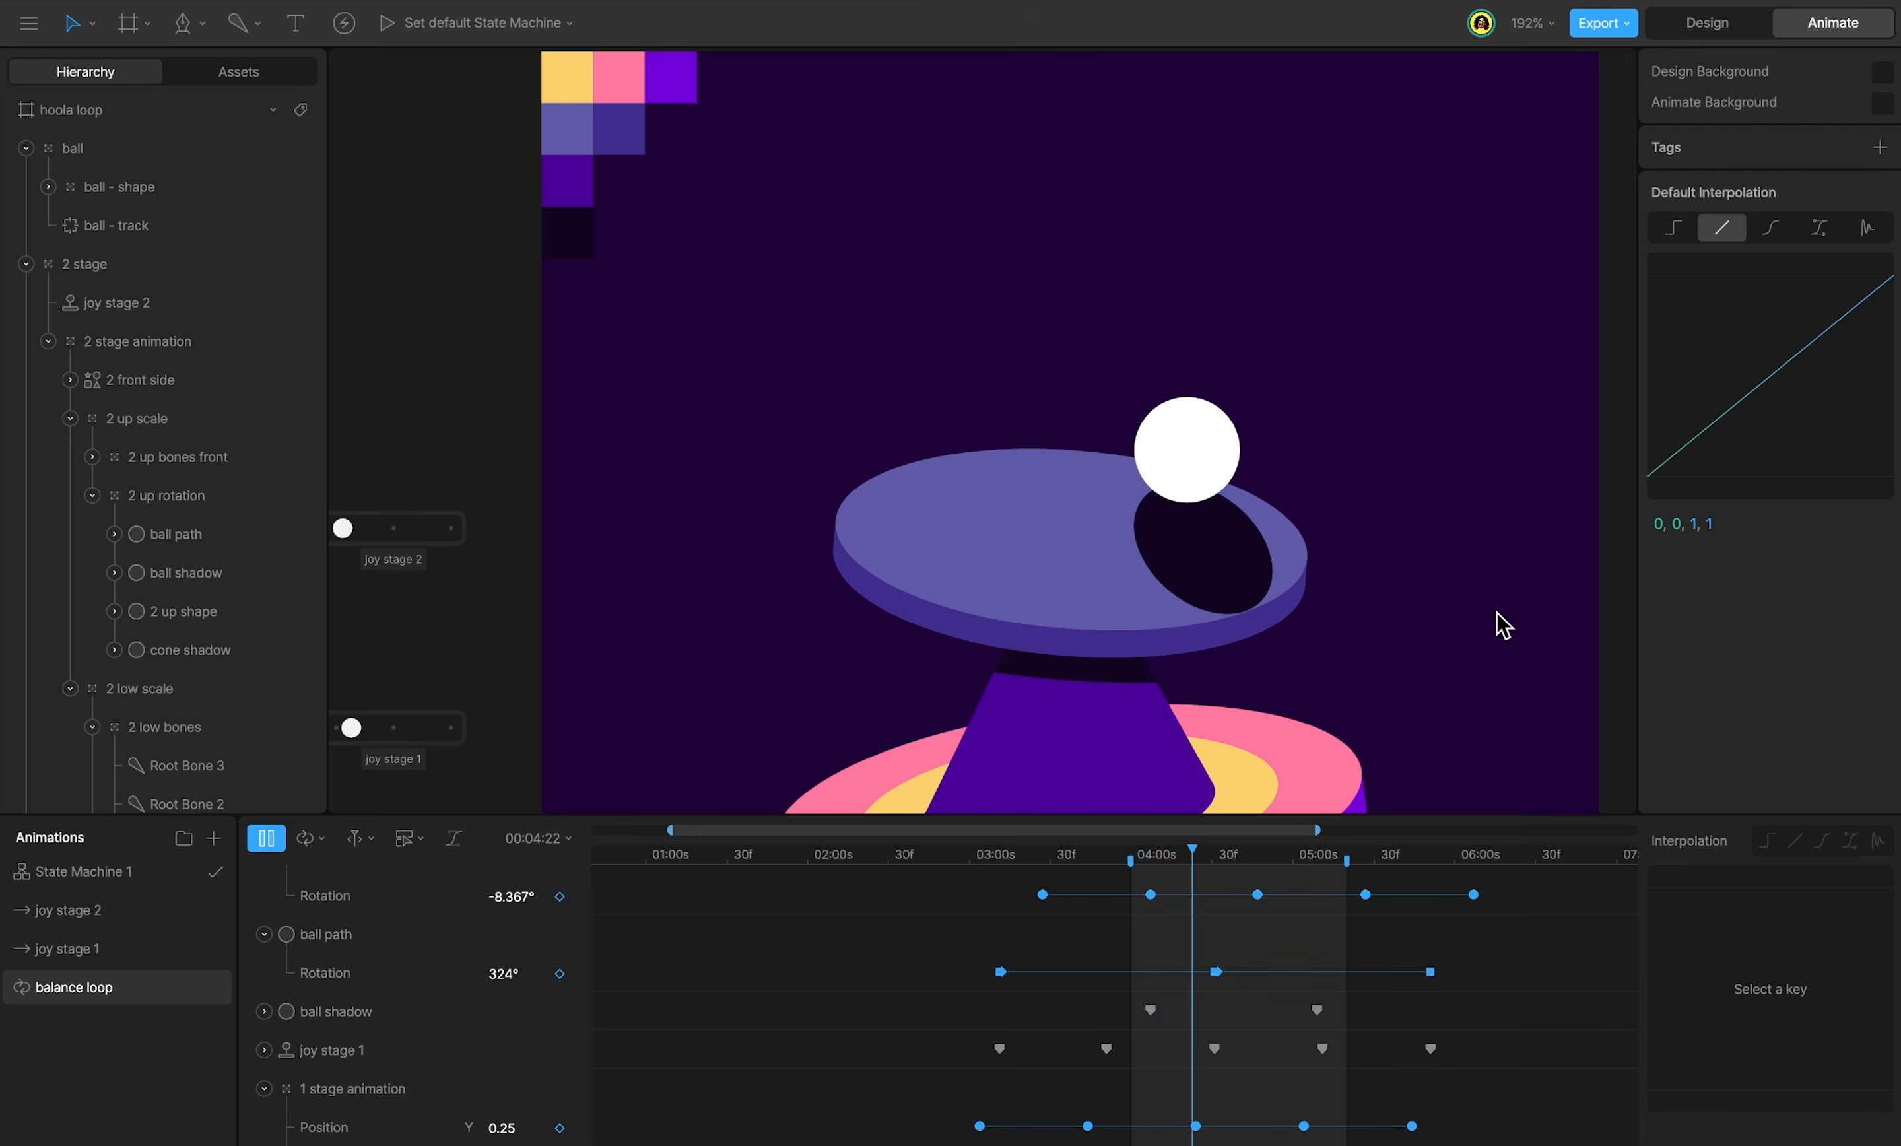
pyautogui.press('Tab')
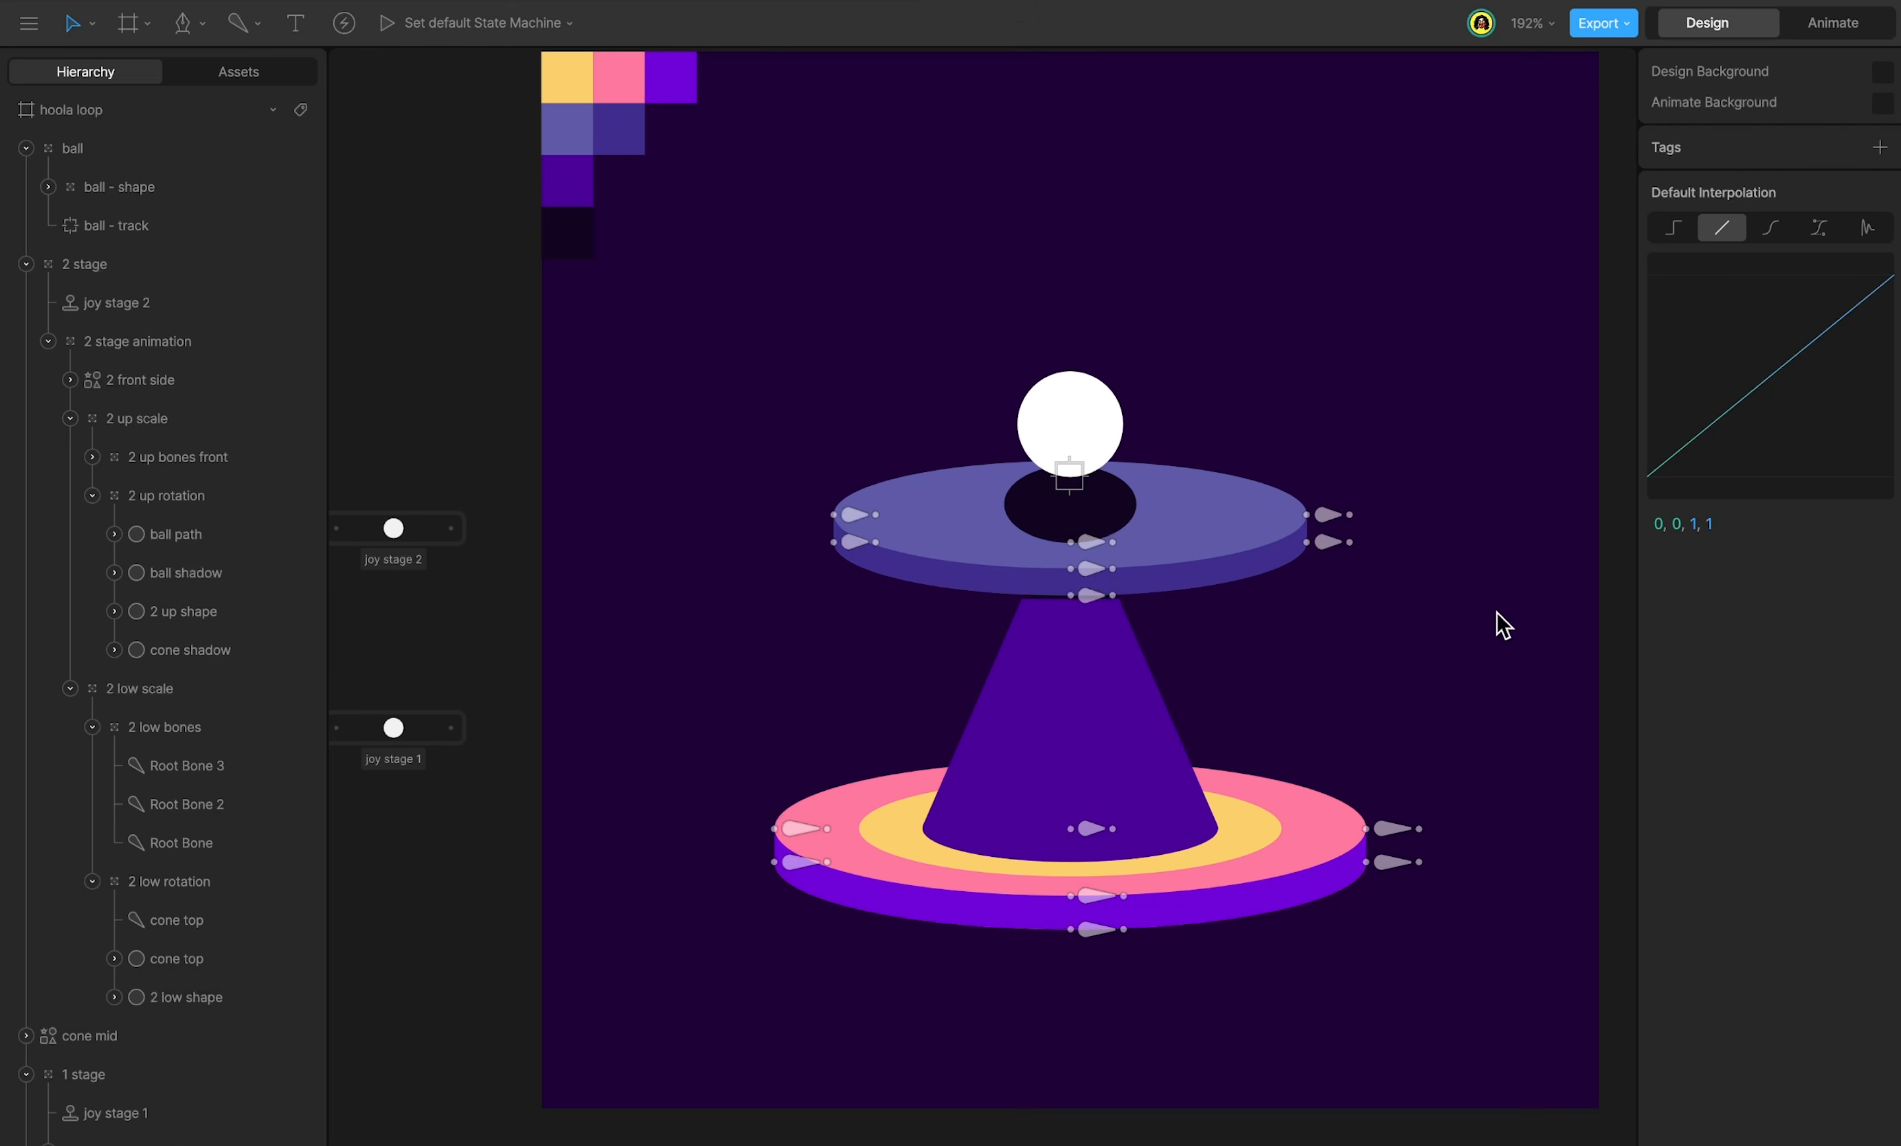
# Shift cone shadow downward in Y so it covers more of the cone's top, and preview the loop.
pyautogui.click(199, 656)
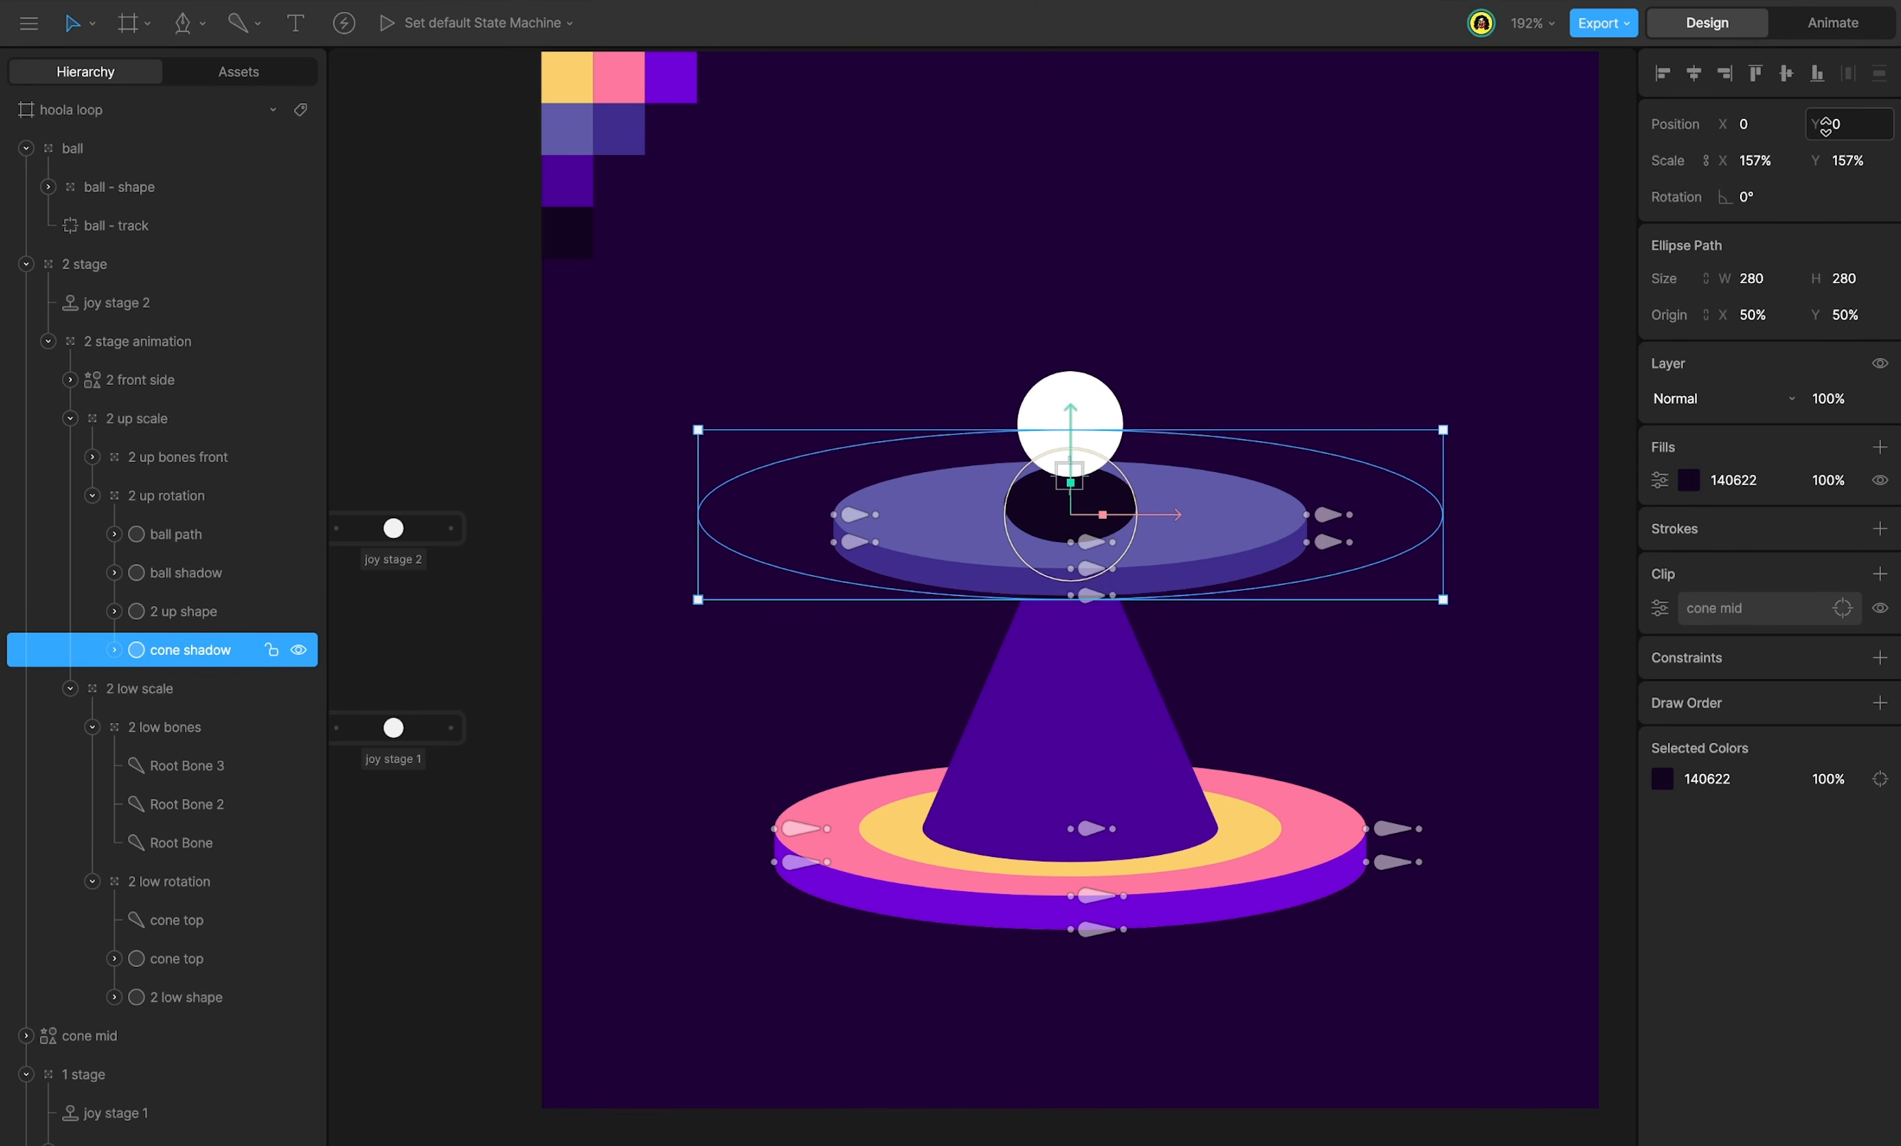
pyautogui.moveTo(1827, 124); pyautogui.dragTo(1852, 37)
pyautogui.press('Tab')
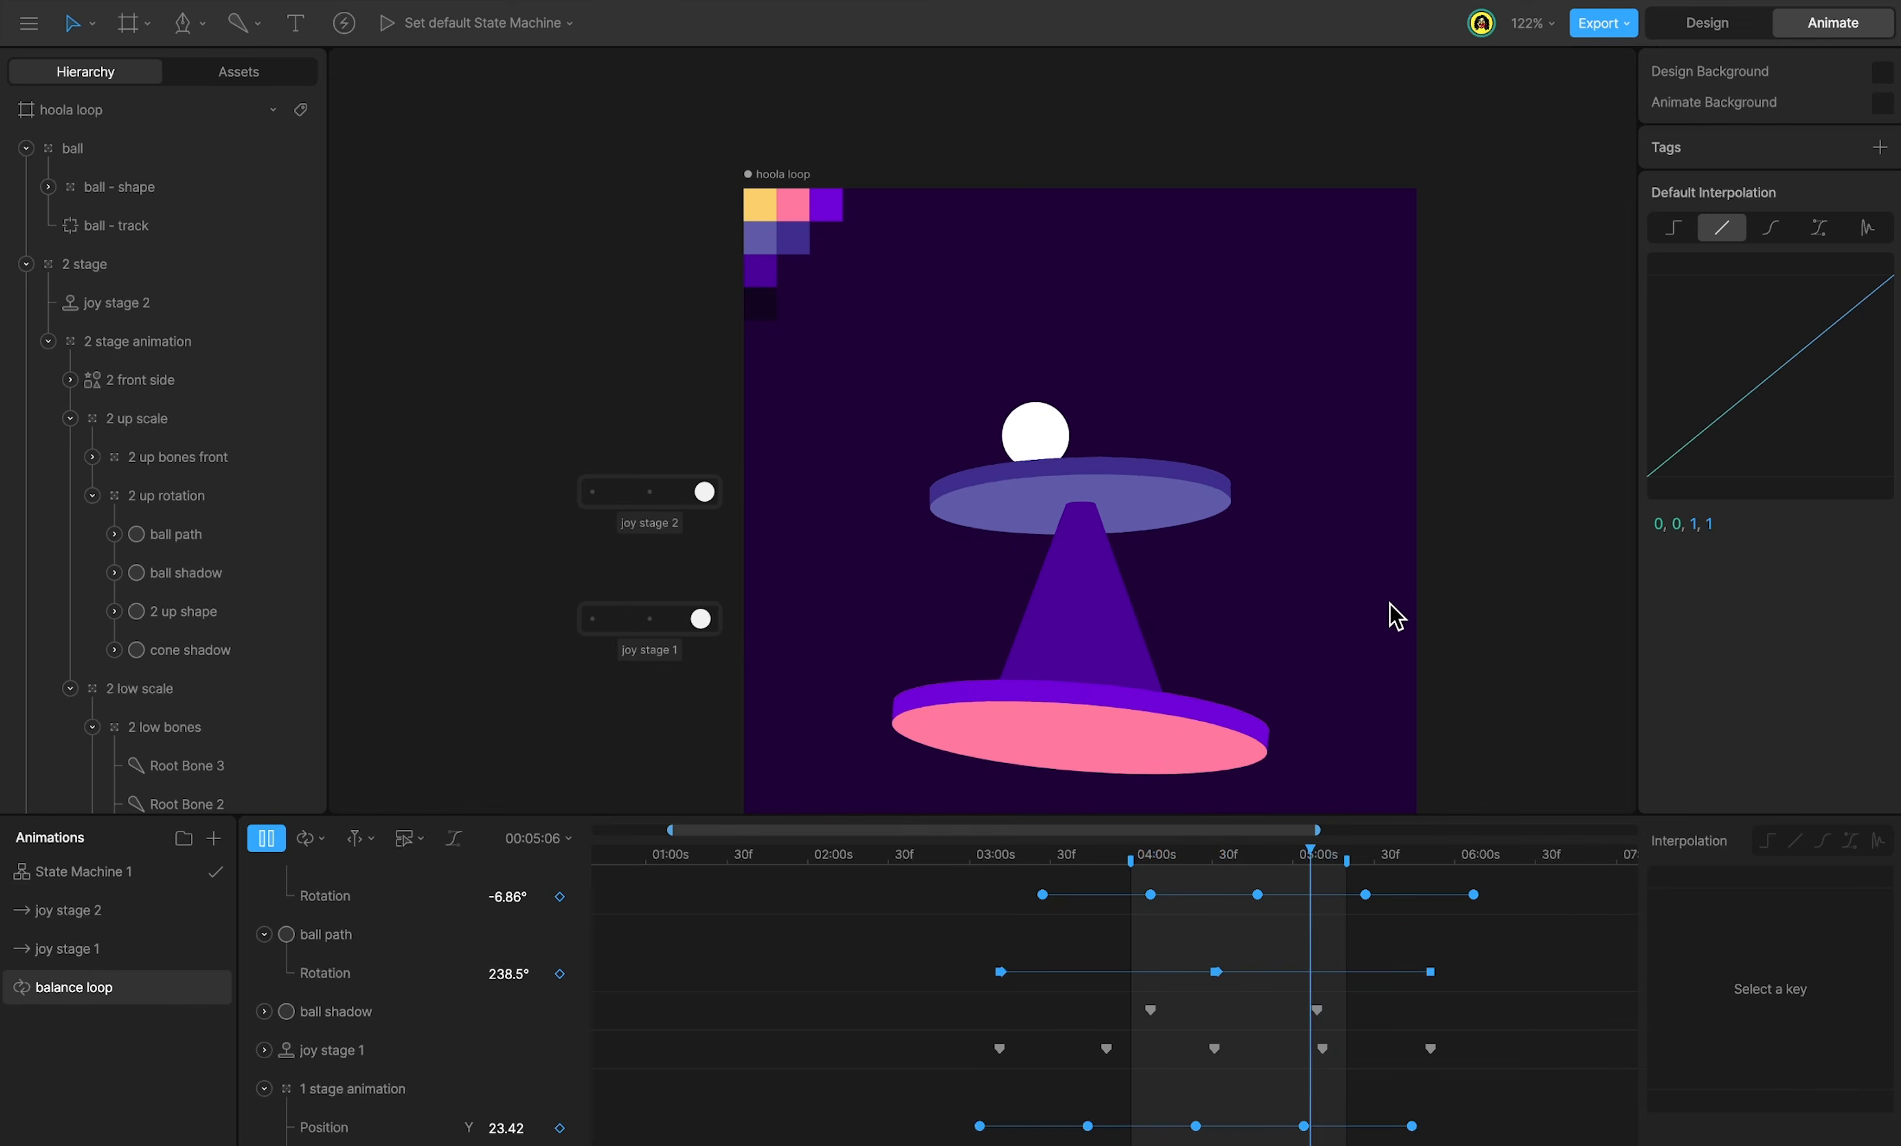
pyautogui.press('Tab')
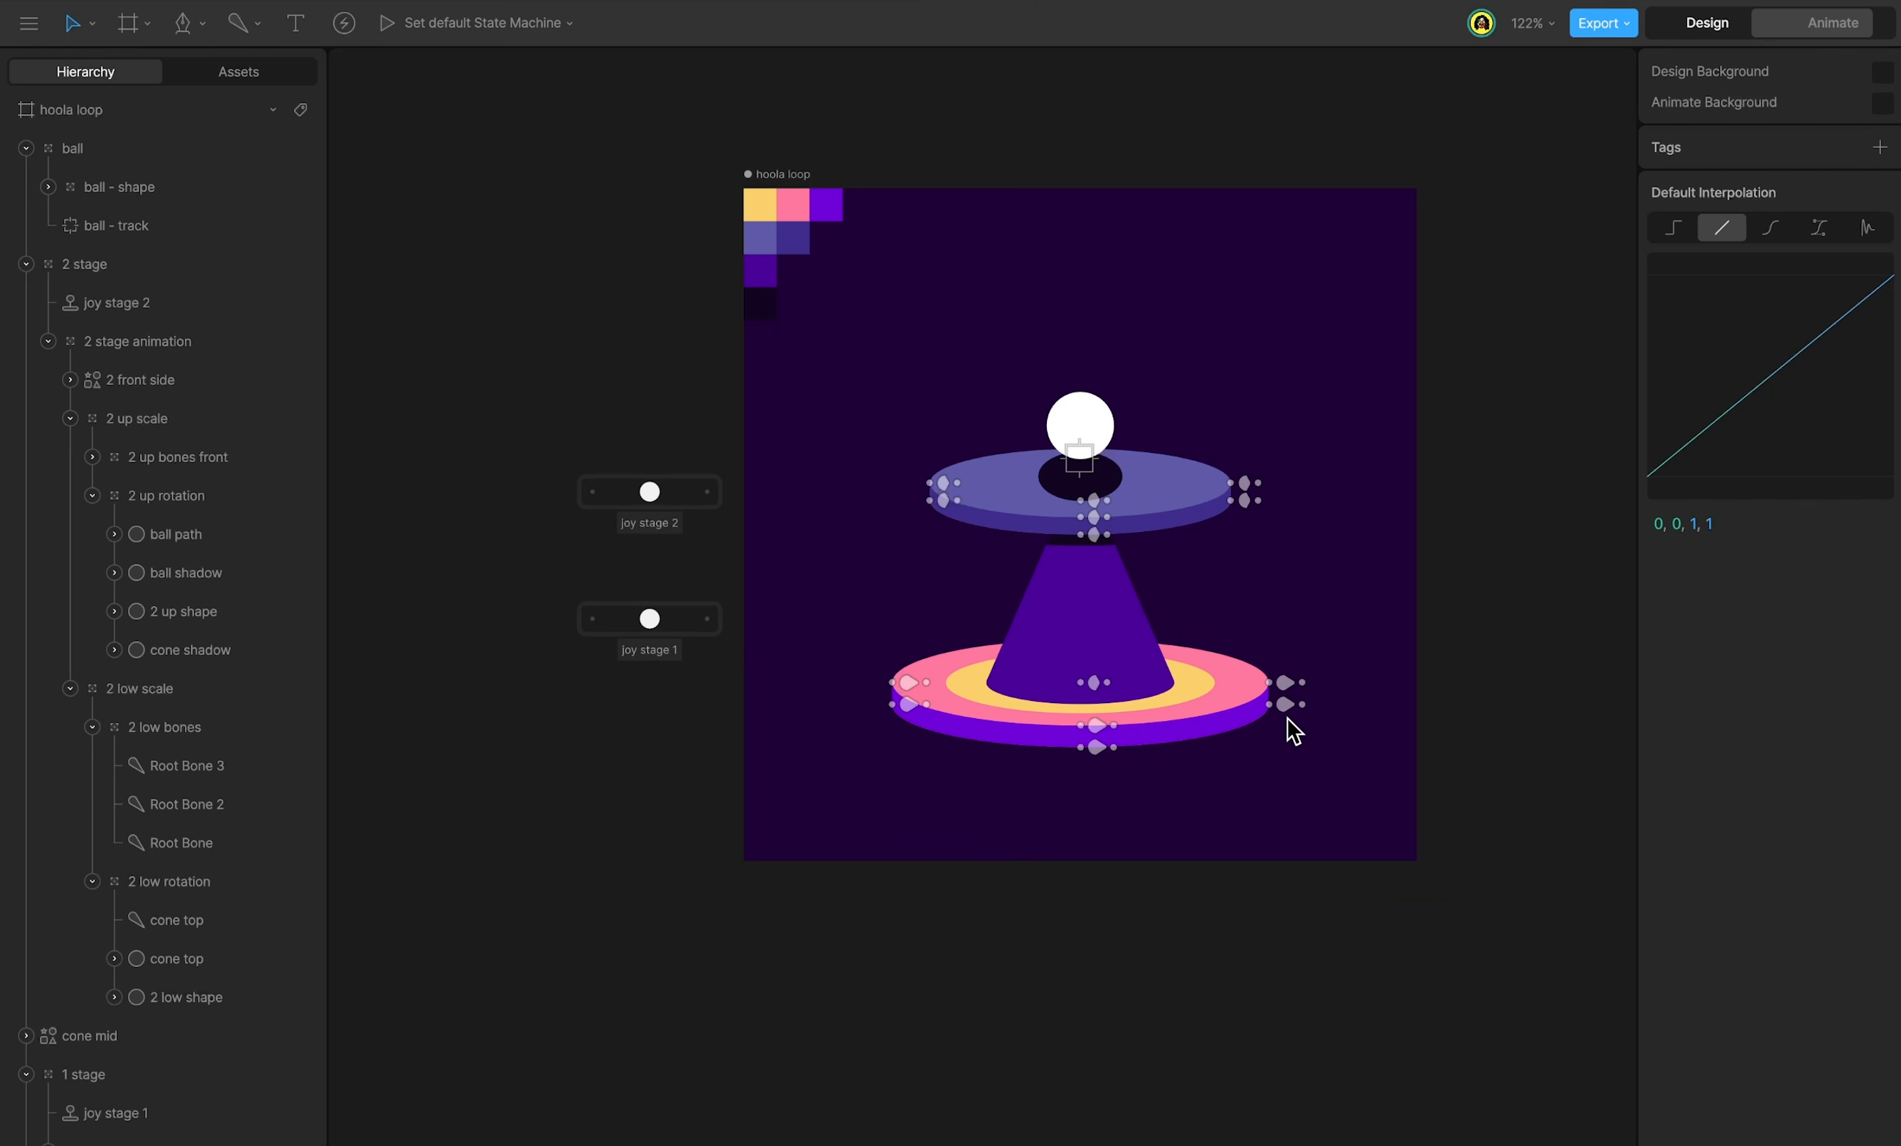
# Draw a closed four-point Pen shape from the cone's two lower corners to below the lower stage.
pyautogui.scroll(8, 840, 655)
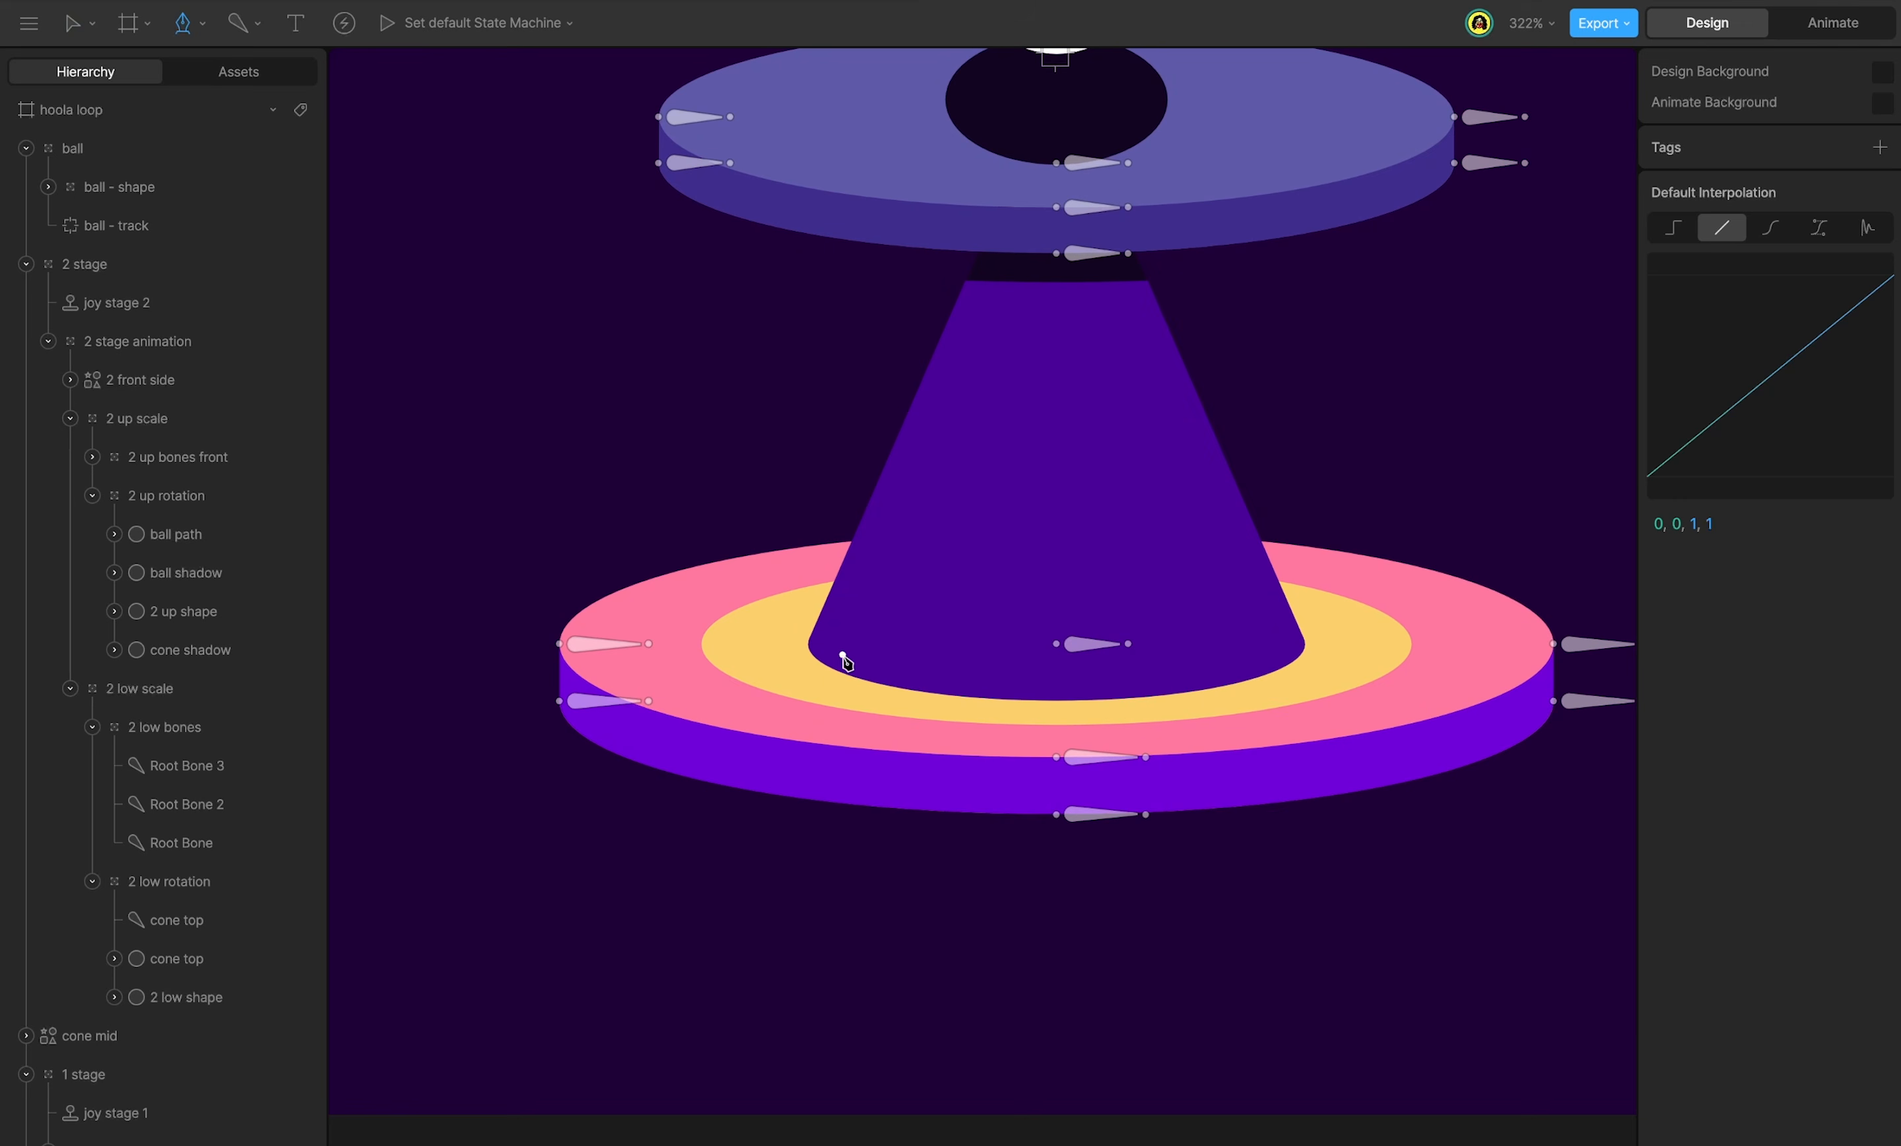
pyautogui.press('p')
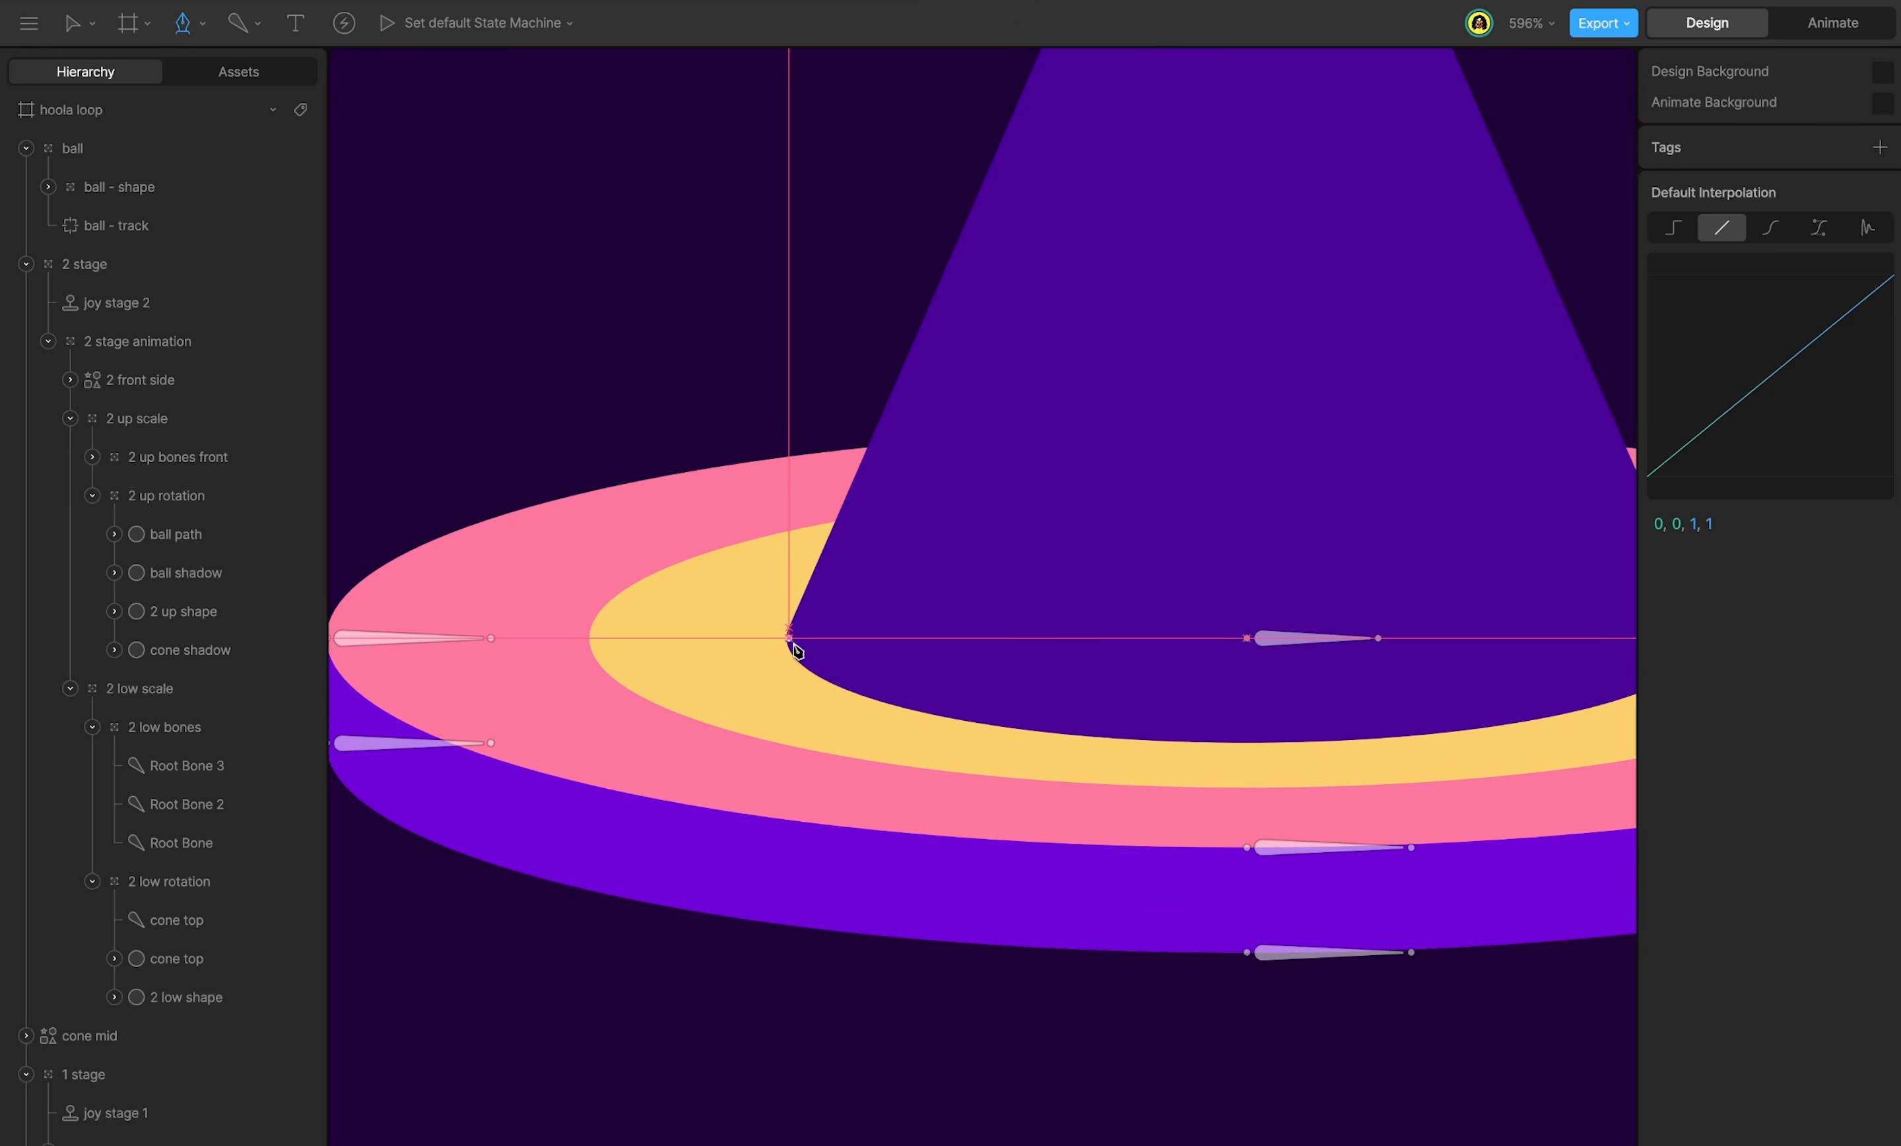
pyautogui.click(790, 640)
pyautogui.scroll(-2, 667, 981)
pyautogui.click(662, 1019)
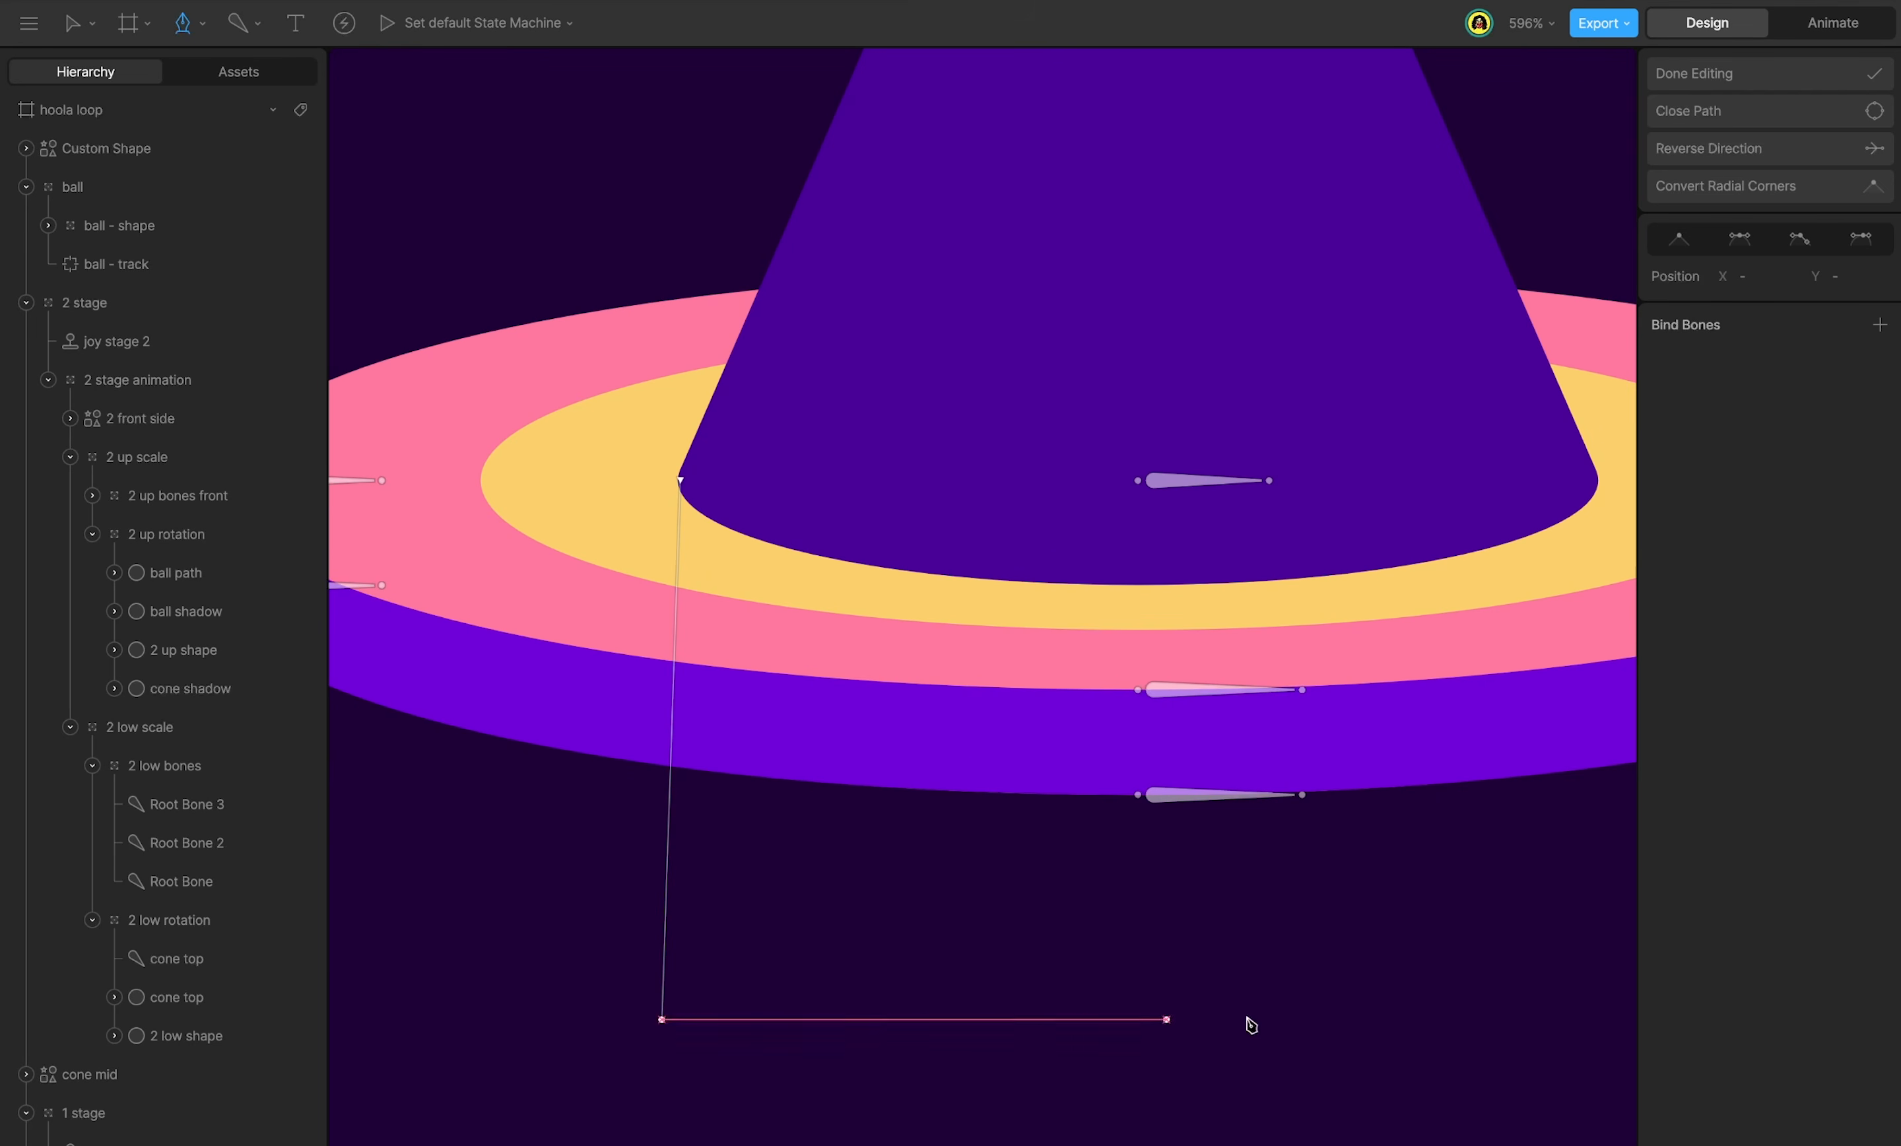
pyautogui.hscroll(5, 1251, 1026)
pyautogui.click(1471, 908)
pyautogui.scroll(10, 911, 441)
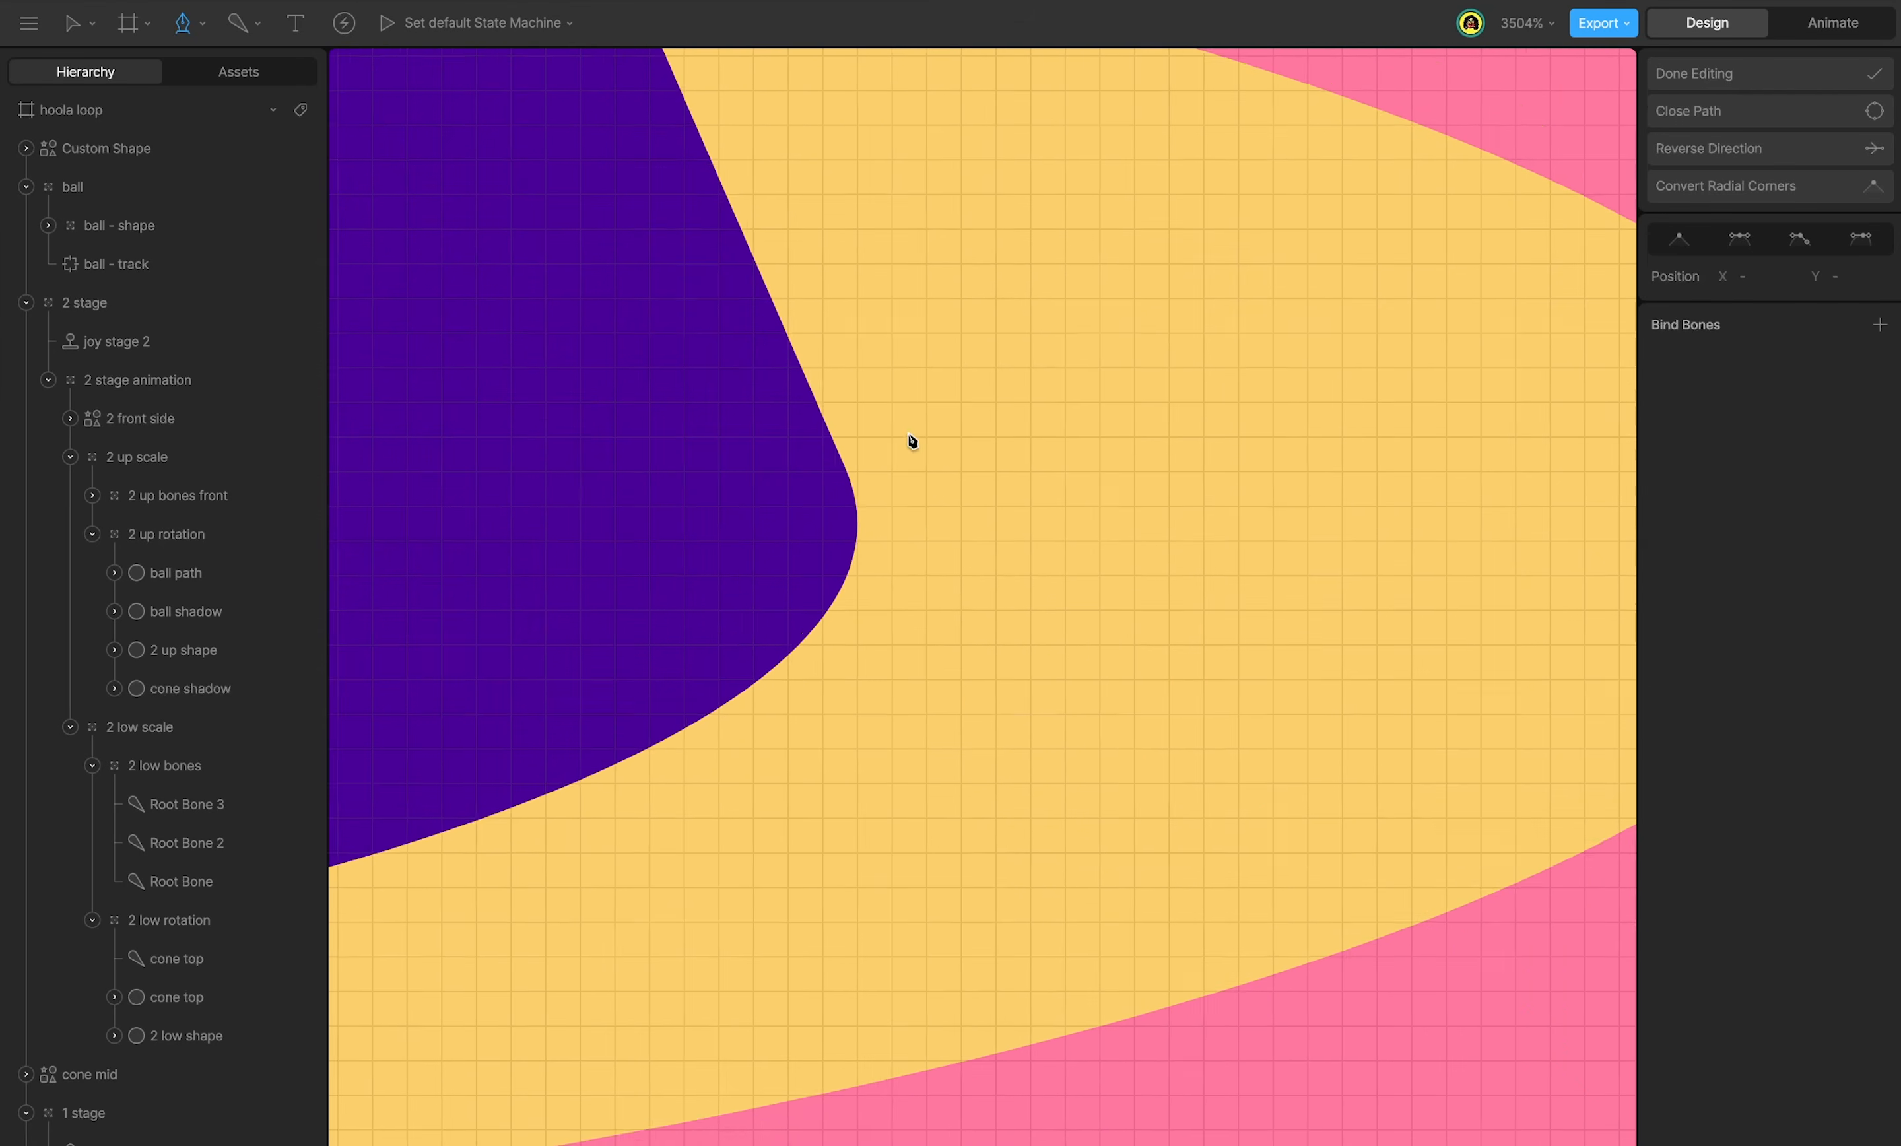
pyautogui.click(838, 498)
pyautogui.scroll(-14, 905, 565)
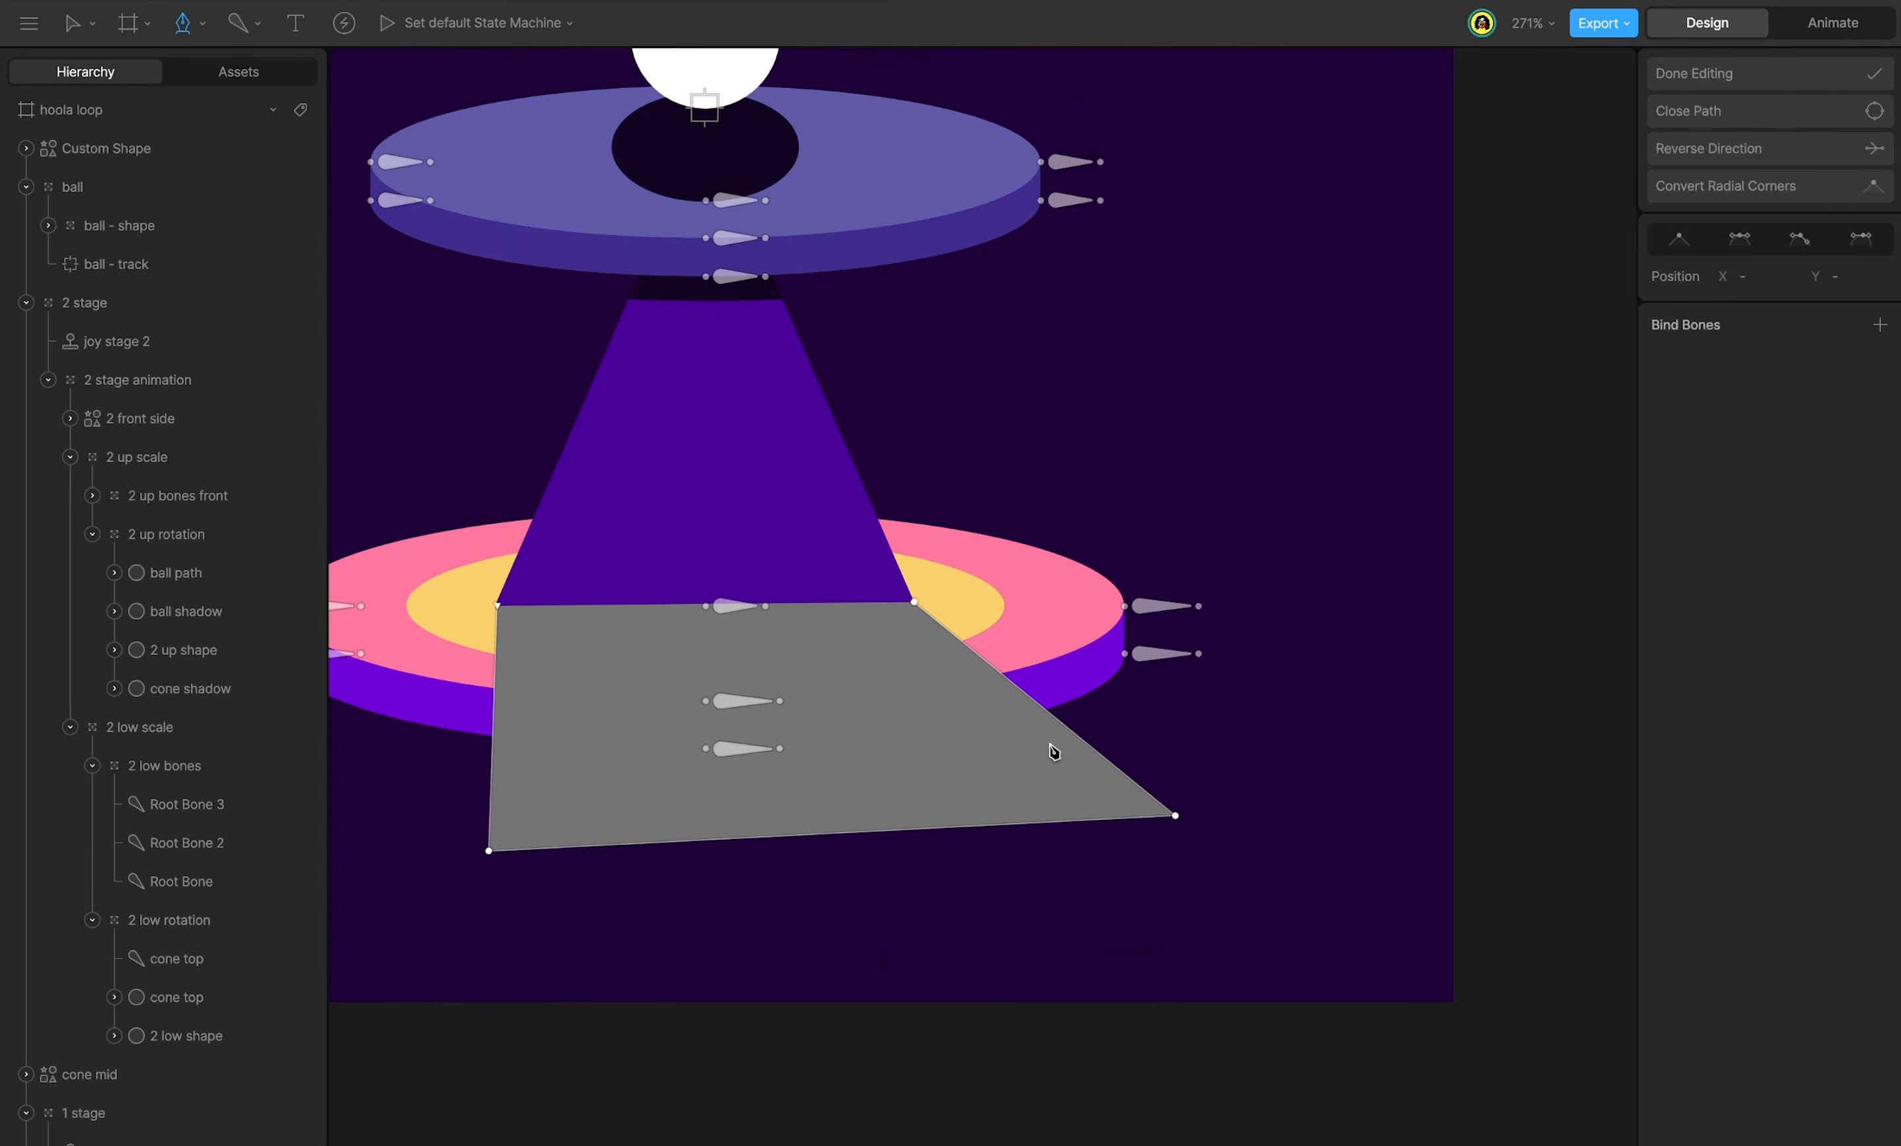
# Adjust the shape's two lower vertices, placing the left one at about X -17.41, Y 86.08.
pyautogui.moveTo(496, 530)
pyautogui.mouseDown()
pyautogui.moveTo(509, 551)
pyautogui.moveTo(500, 529)
pyautogui.mouseUp()
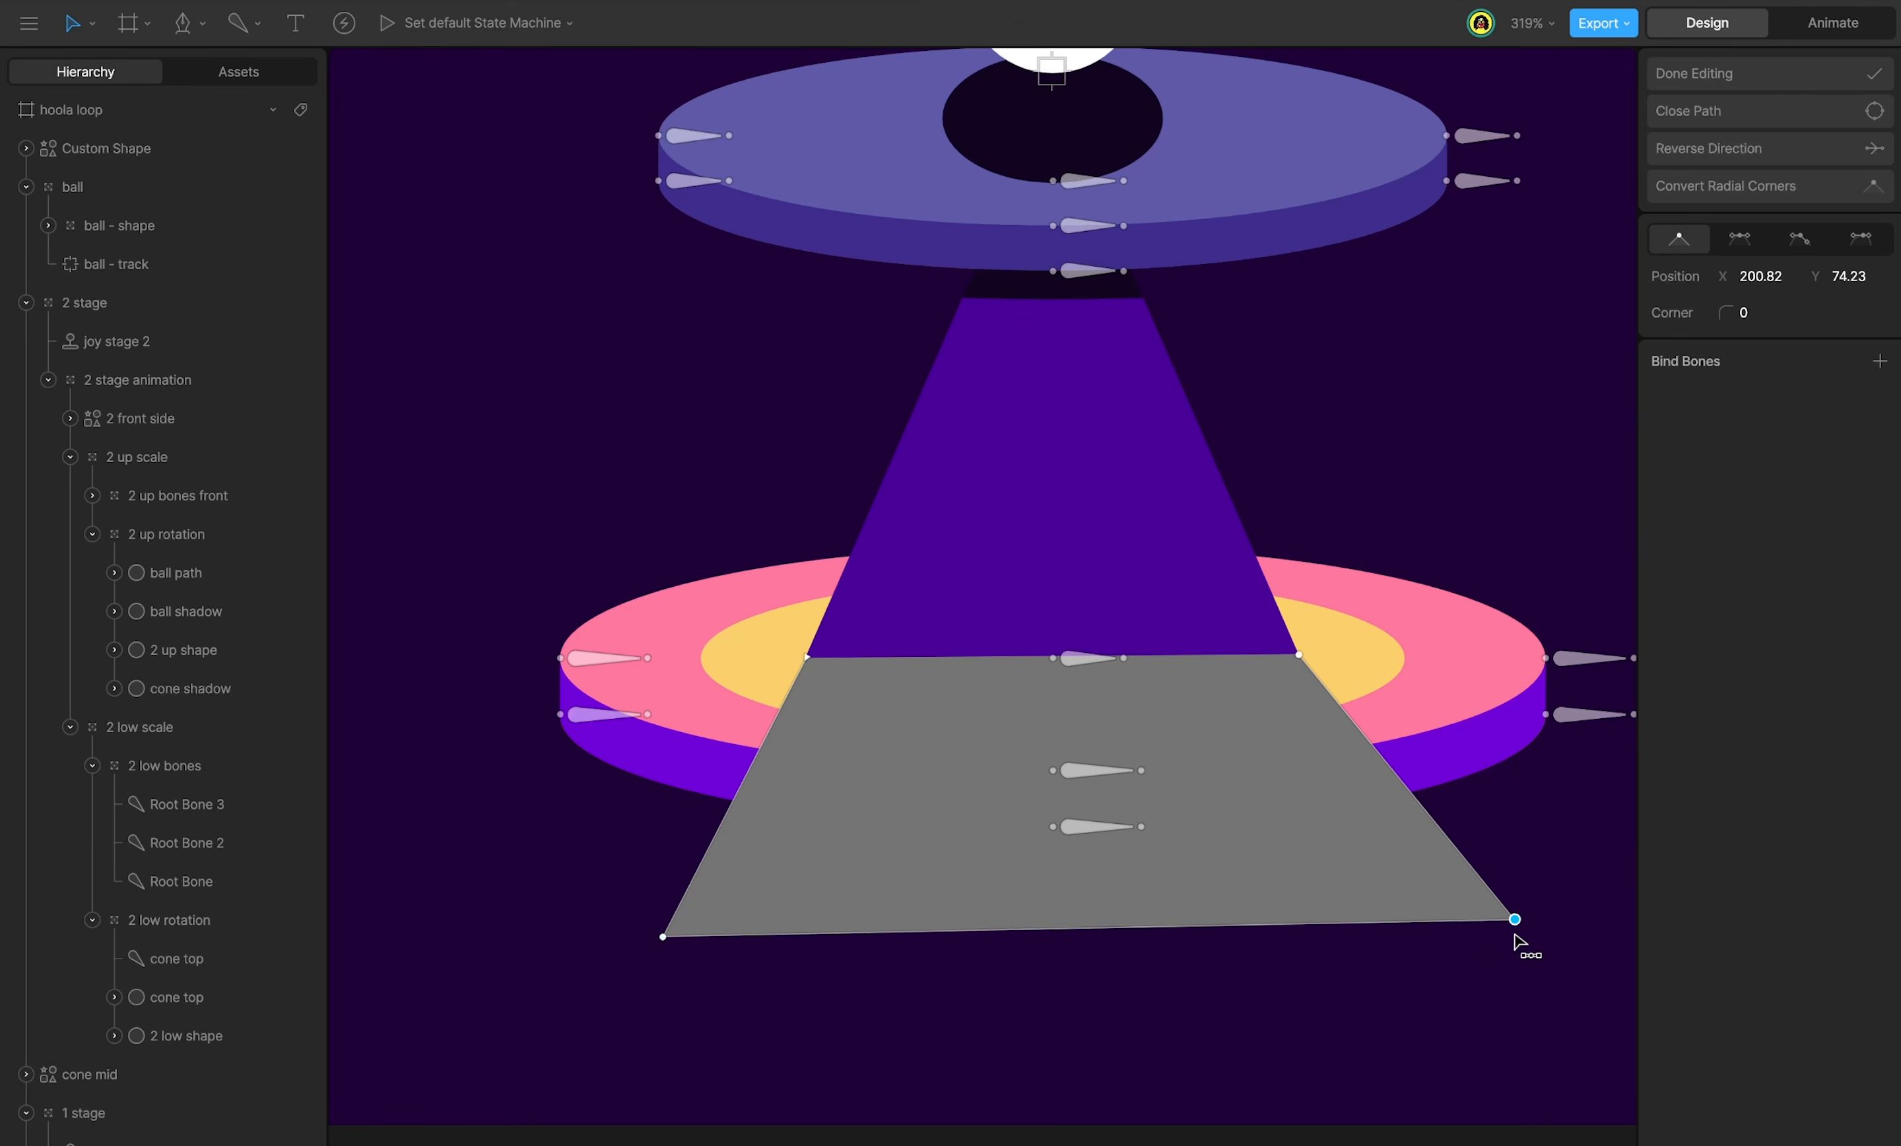
pyautogui.moveTo(1520, 916); pyautogui.dragTo(1523, 915)
pyautogui.moveTo(668, 934); pyautogui.dragTo(761, 973)
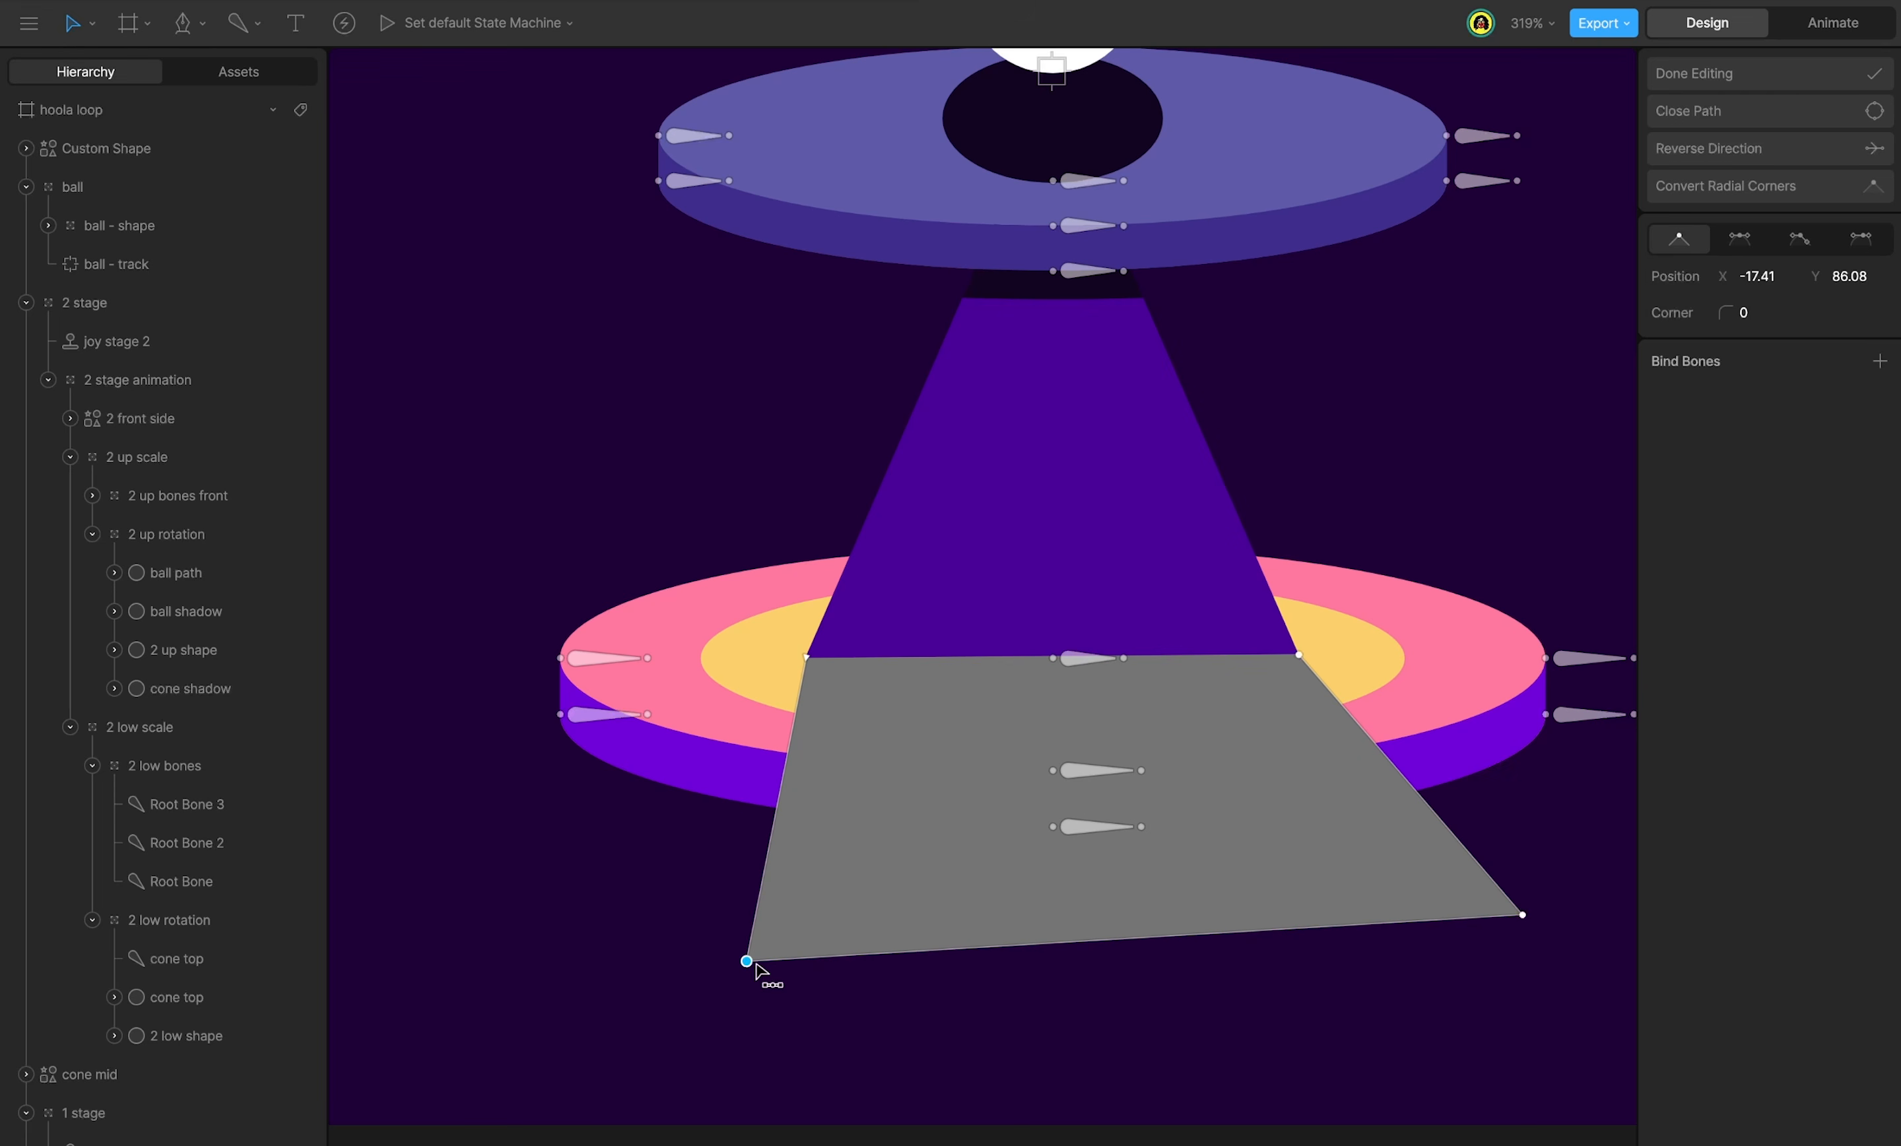
pyautogui.click(1069, 879)
# Finish editing the path and rename Custom Shape as "cone big shadow".
pyautogui.click(162, 155)
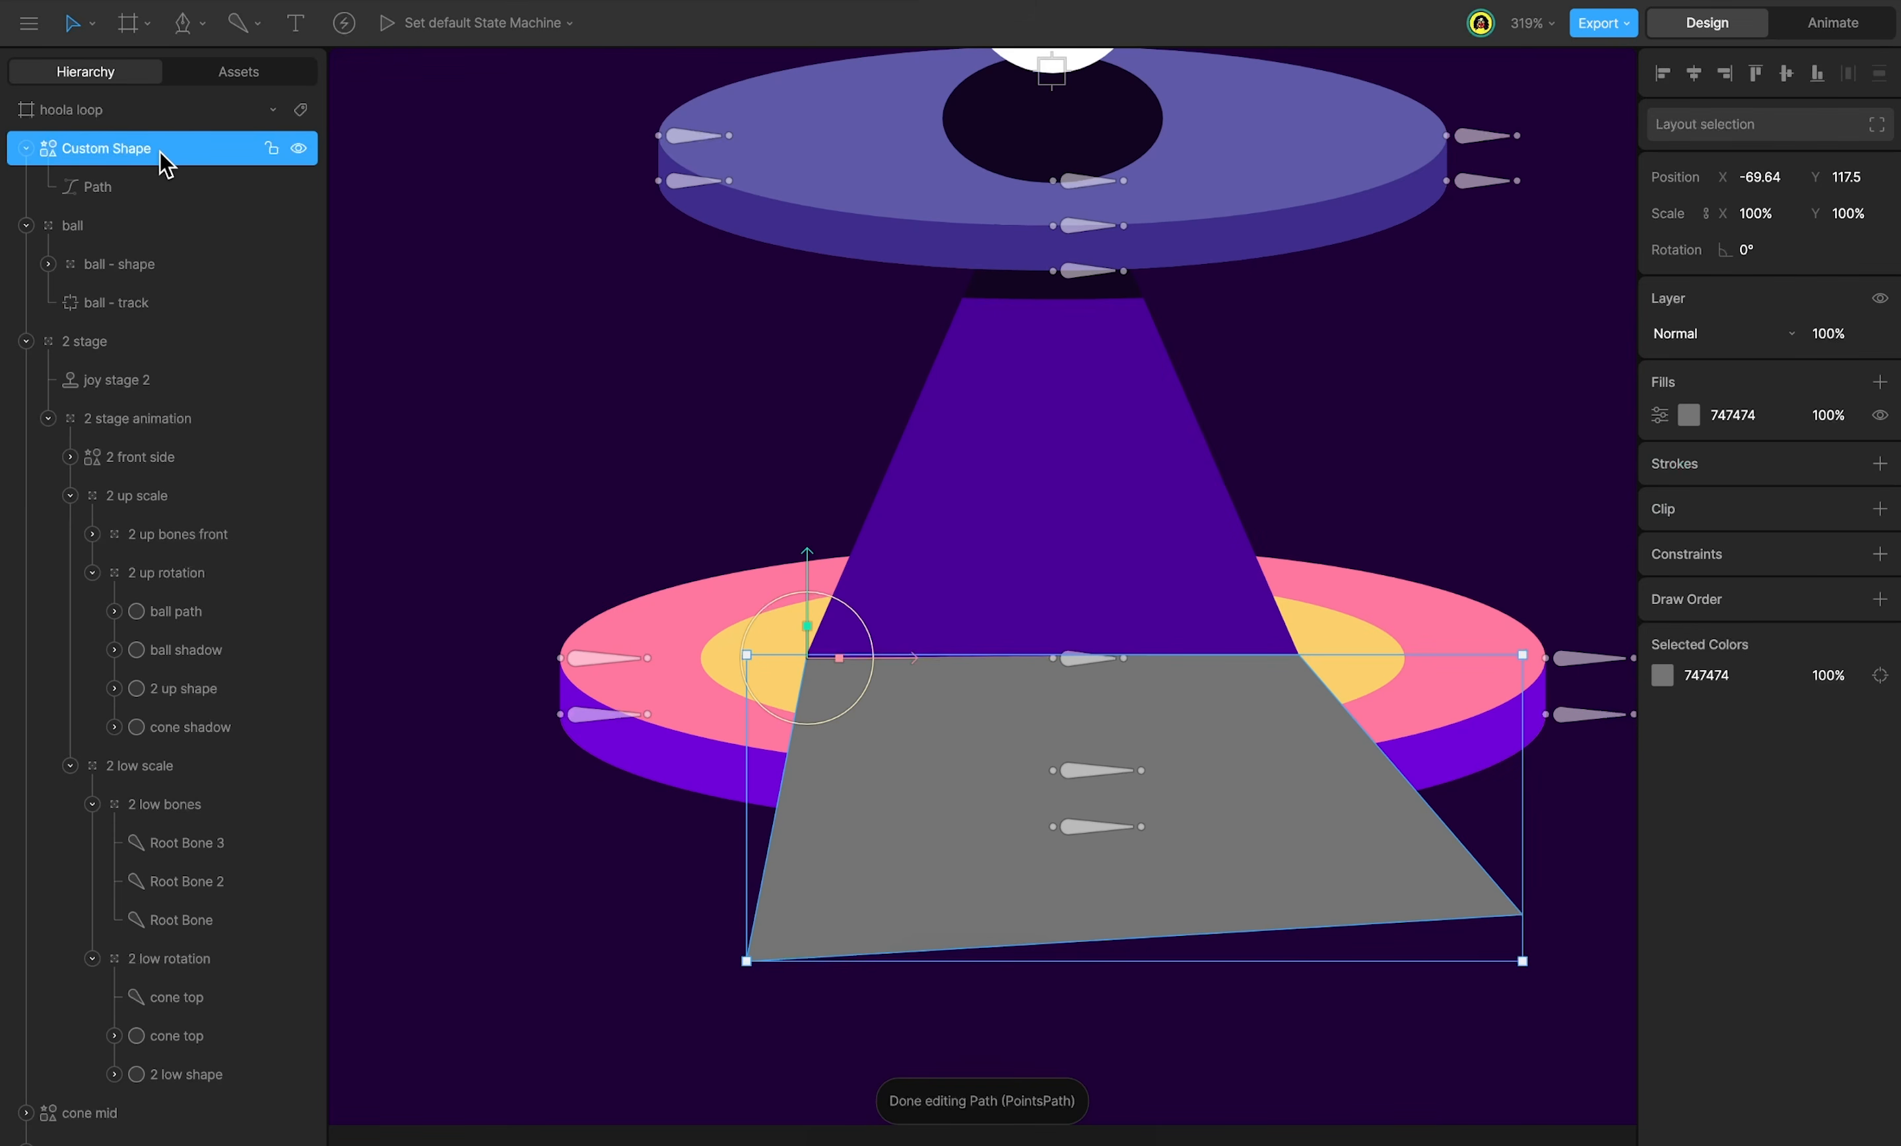
pyautogui.doubleClick(160, 149)
pyautogui.write('cone big shadow')
pyautogui.press('Return')
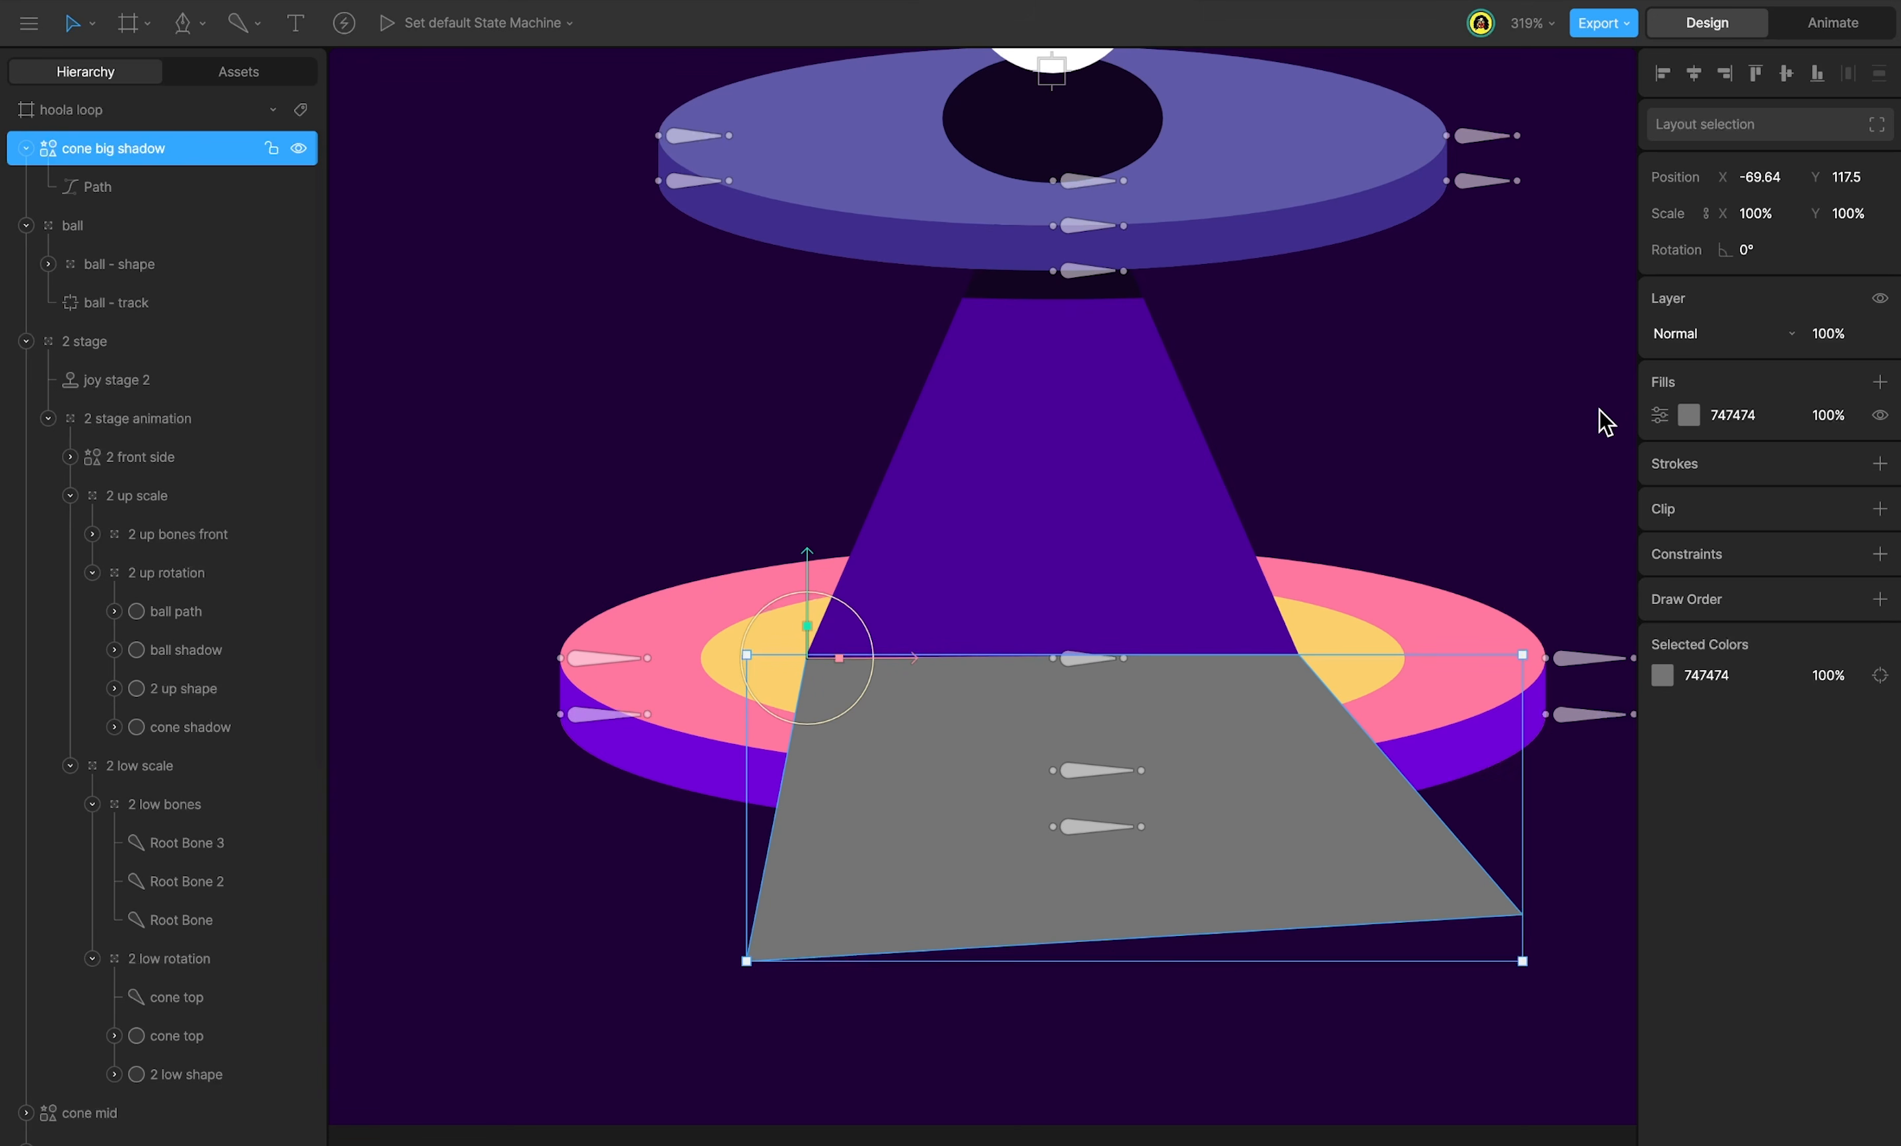
# Sample the dark ball-shadow colour 140622 as cone big shadow's fill and move the shape directly below cone mid in the hierarchy.
pyautogui.click(1689, 414)
pyautogui.click(1429, 642)
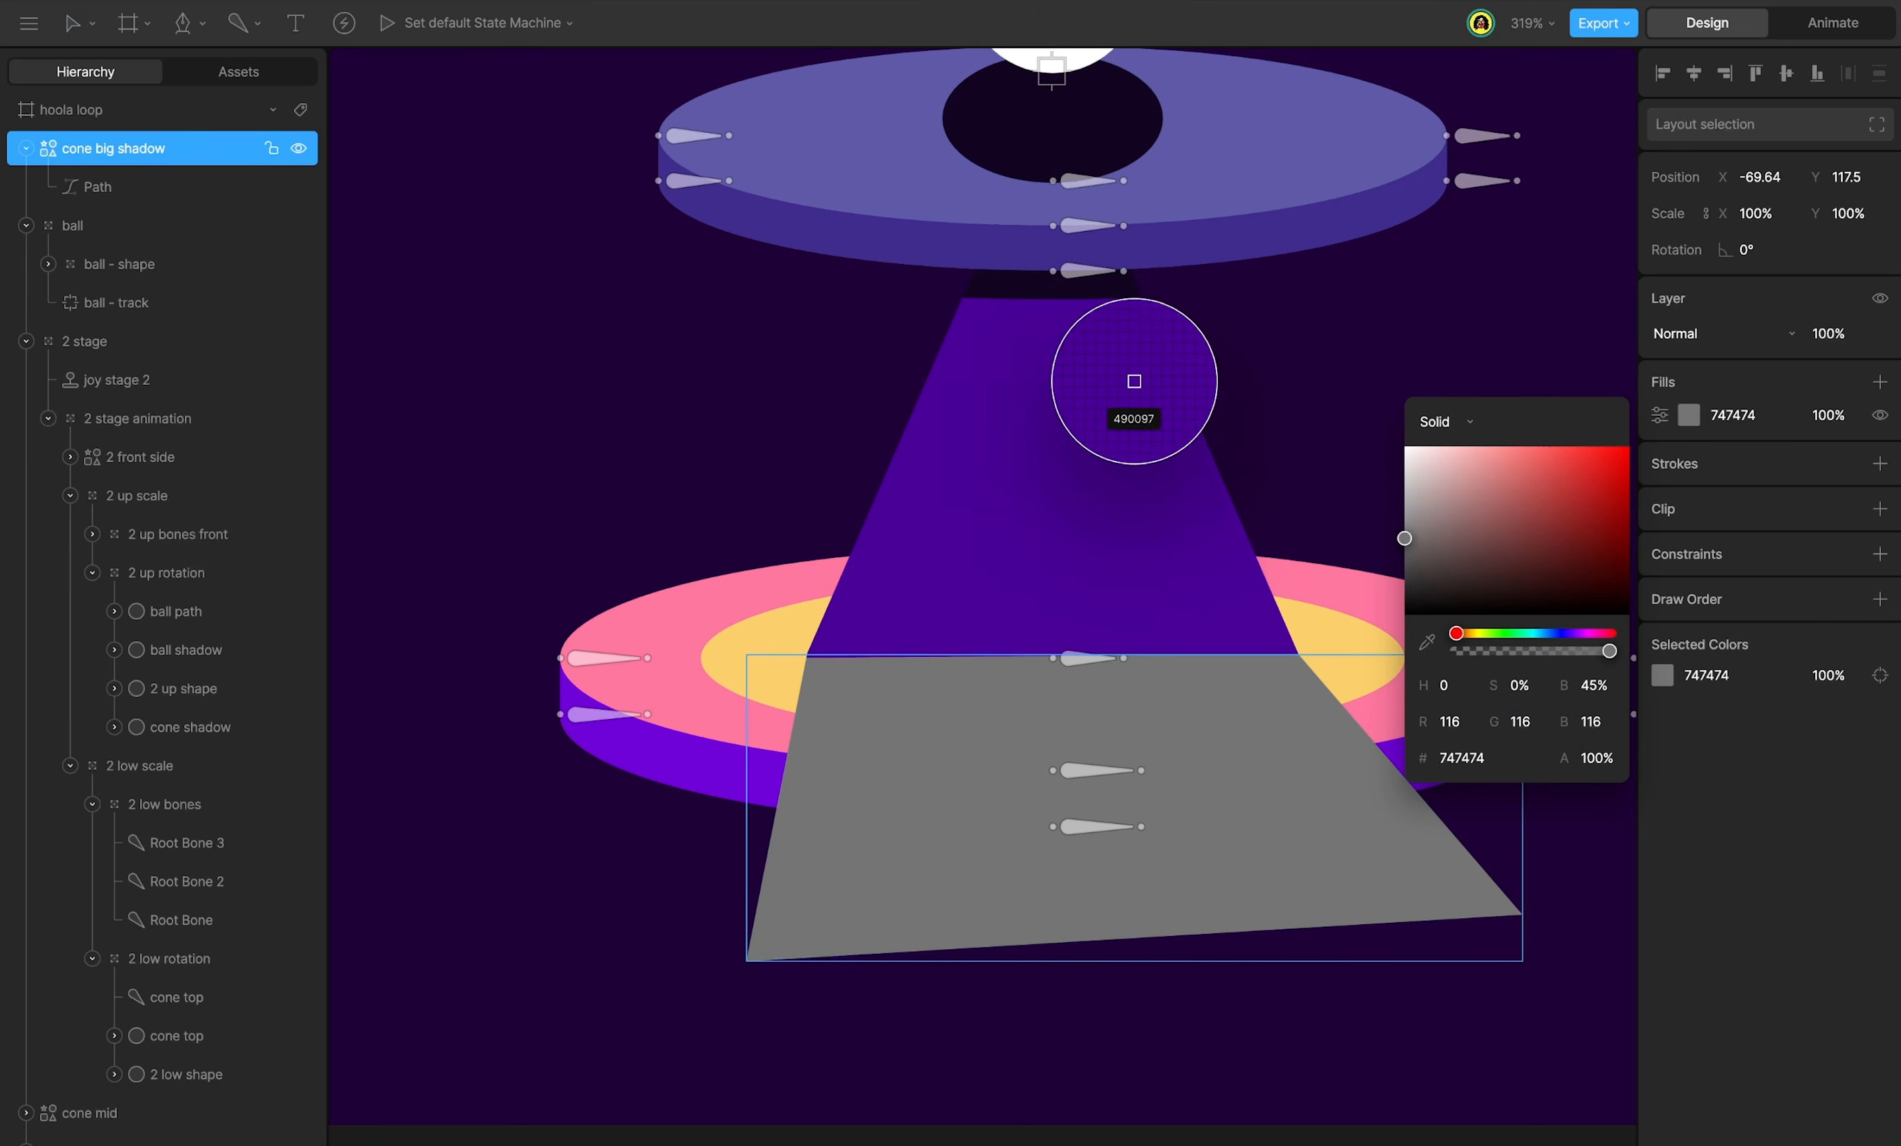
pyautogui.click(1051, 136)
pyautogui.click(123, 156)
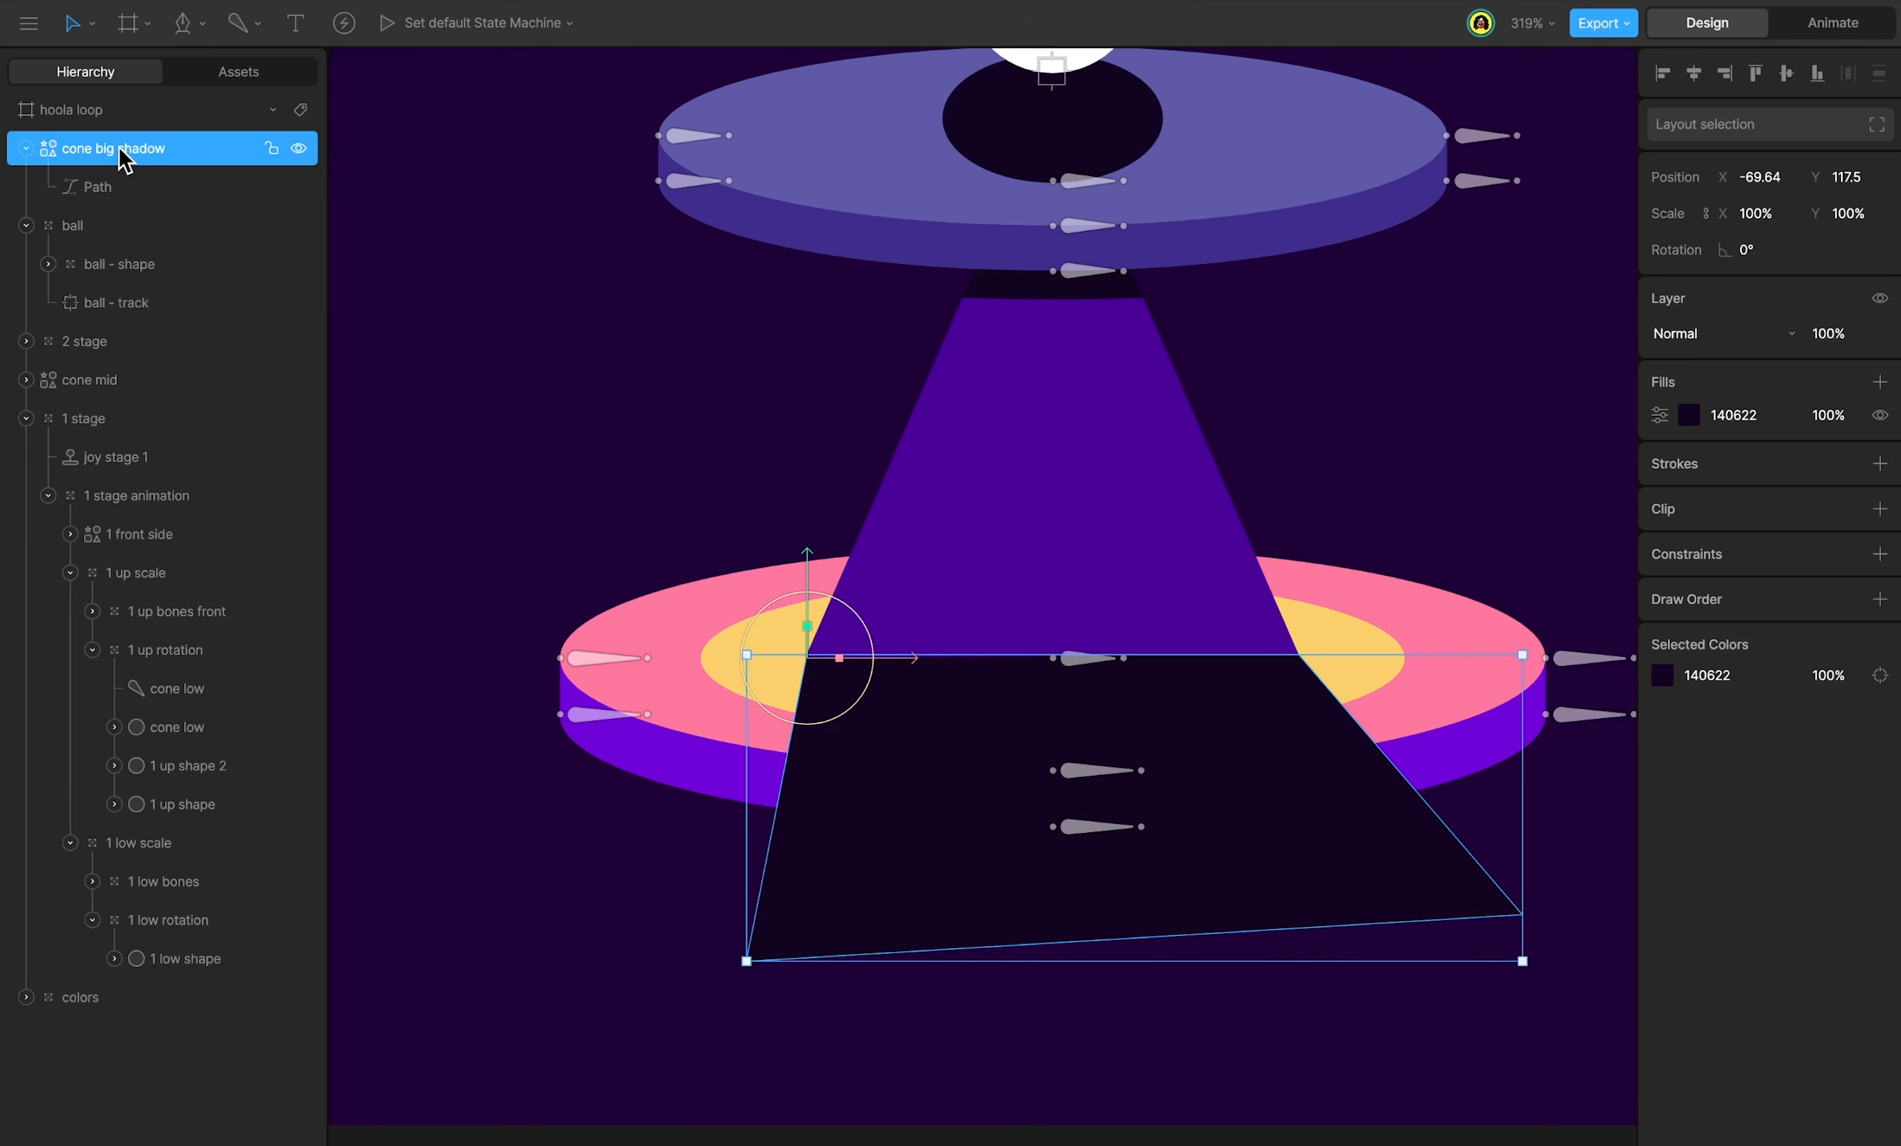
pyautogui.moveTo(124, 157)
pyautogui.mouseDown()
pyautogui.moveTo(148, 408)
pyautogui.moveTo(99, 407)
pyautogui.mouseUp()
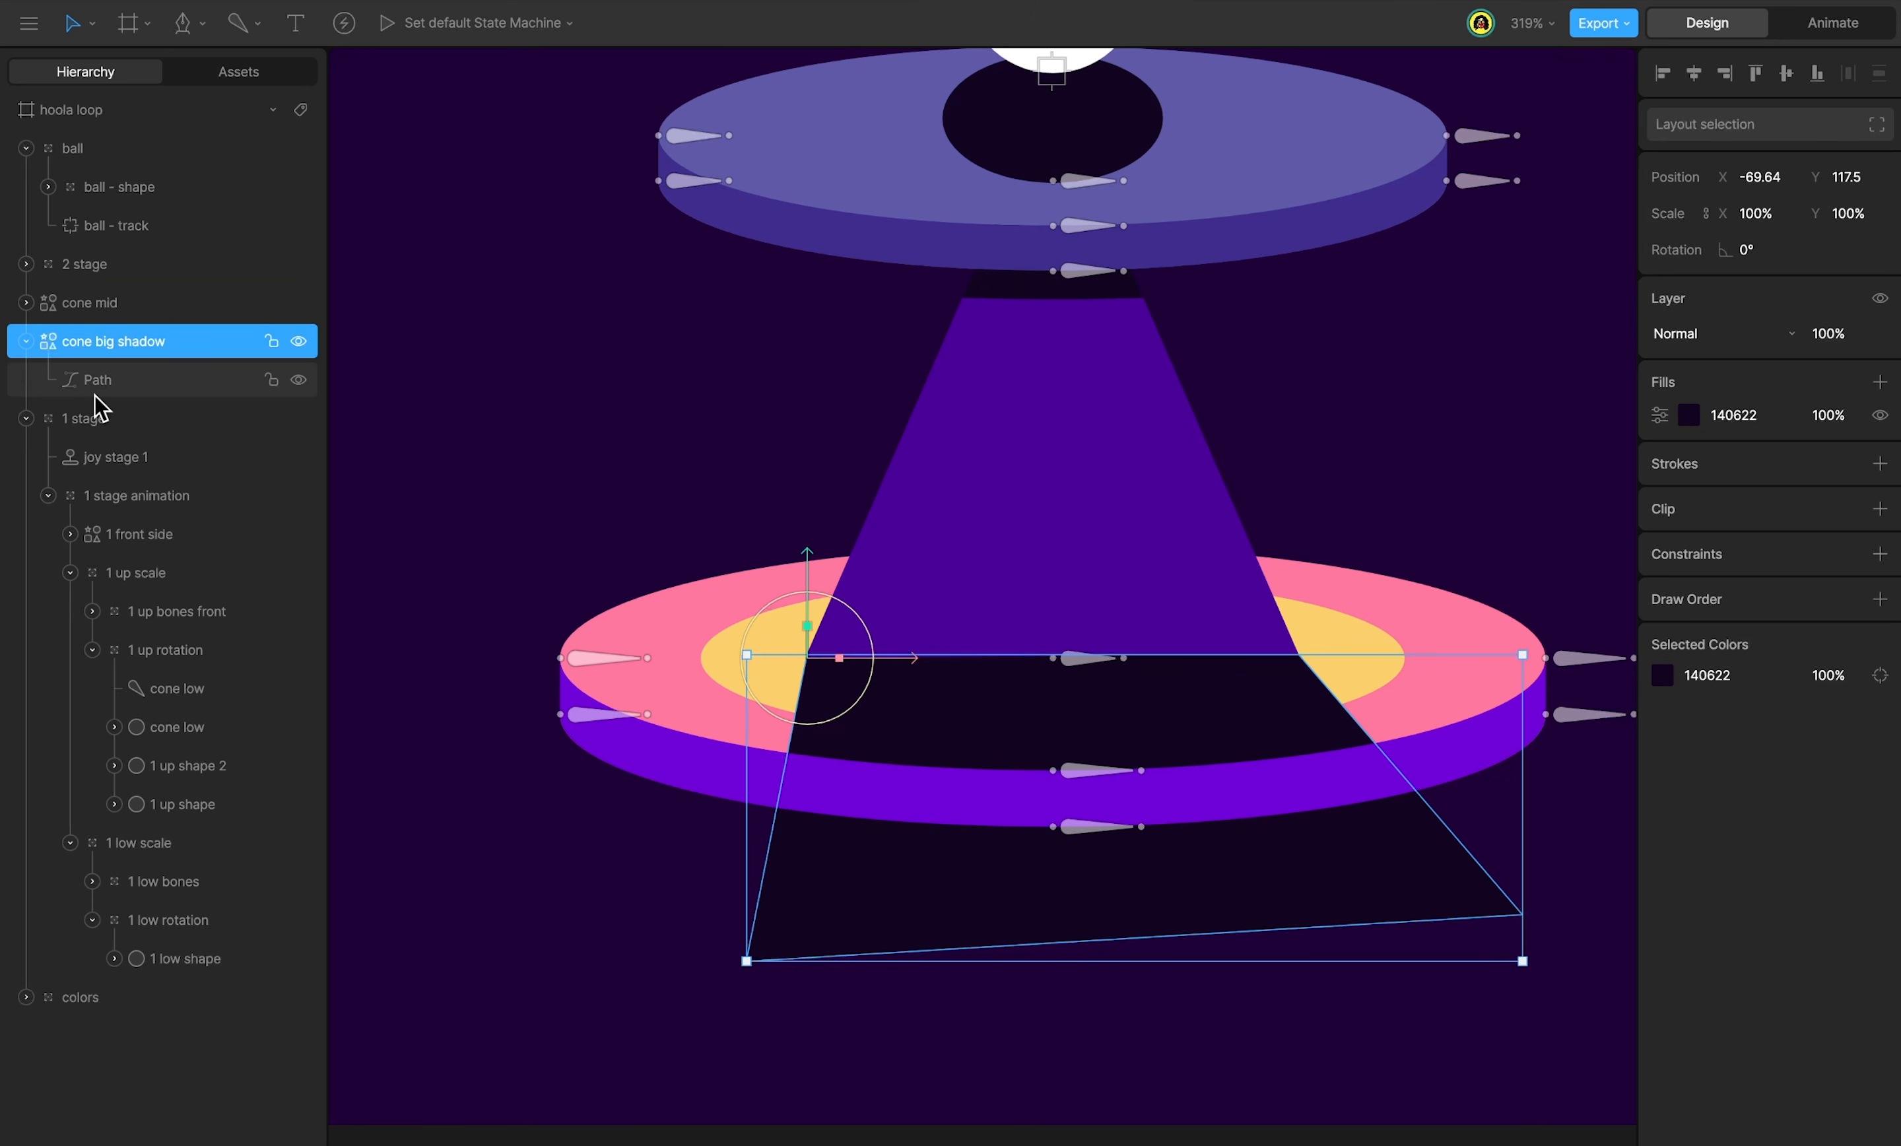
# Add and activate a draw order rule placing cone big shadow below the cone low shape, and clip the shadow with 1 up shape.
pyautogui.click(1880, 600)
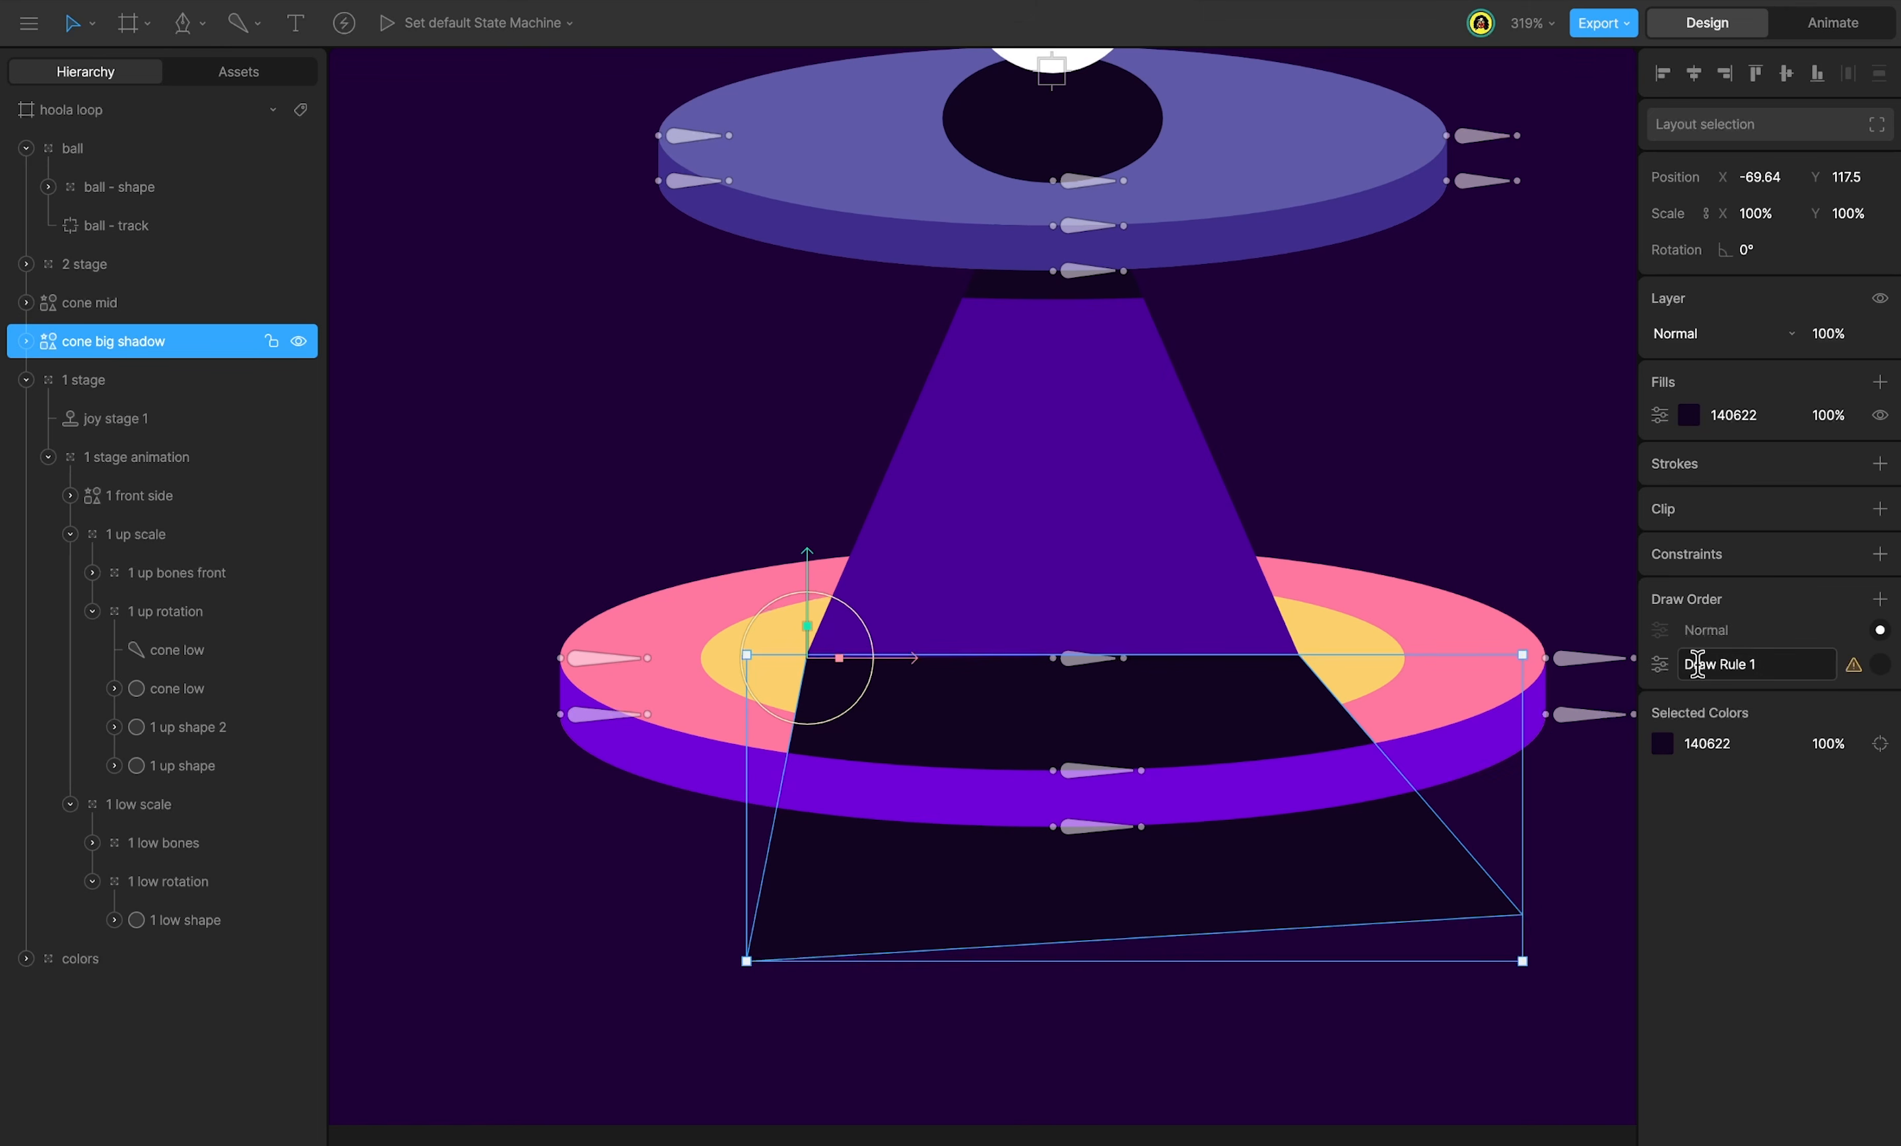
pyautogui.click(1661, 666)
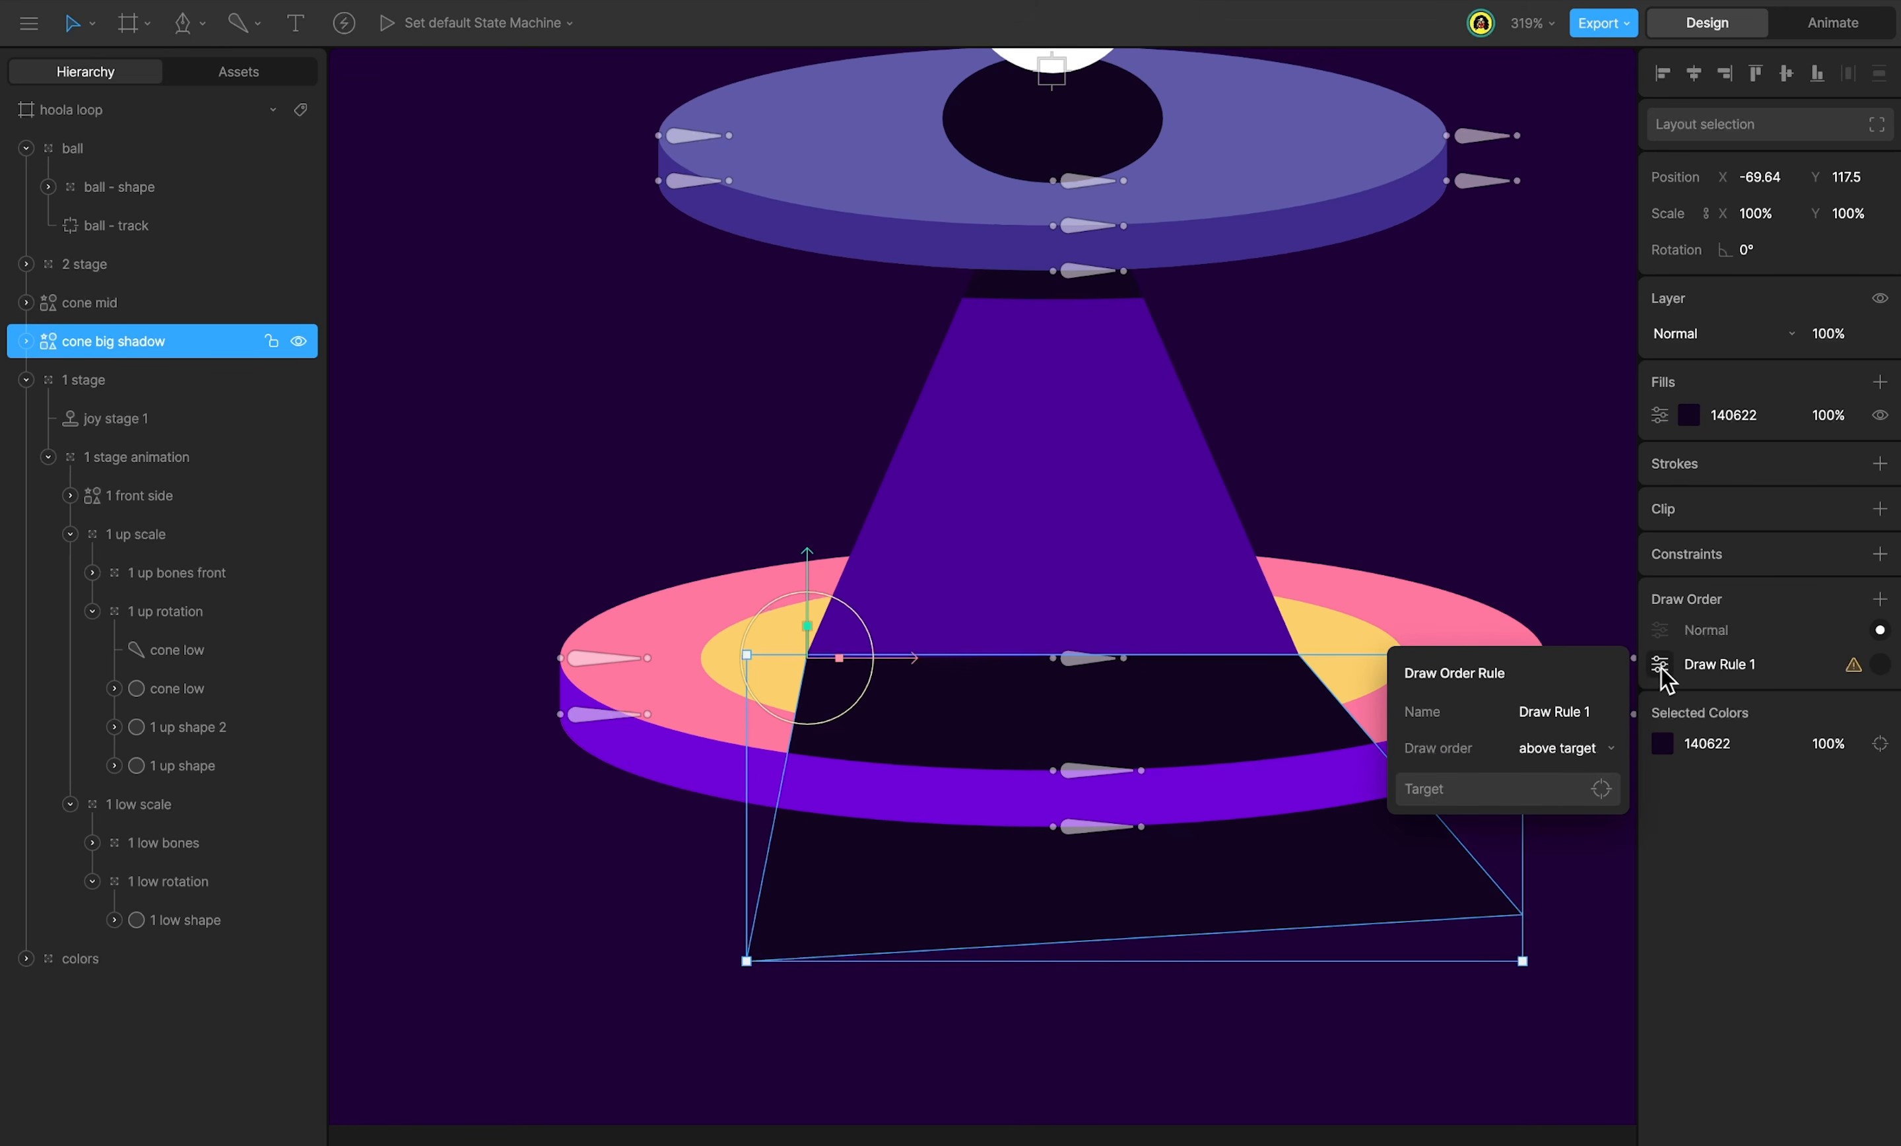
pyautogui.click(1557, 747)
pyautogui.click(1564, 780)
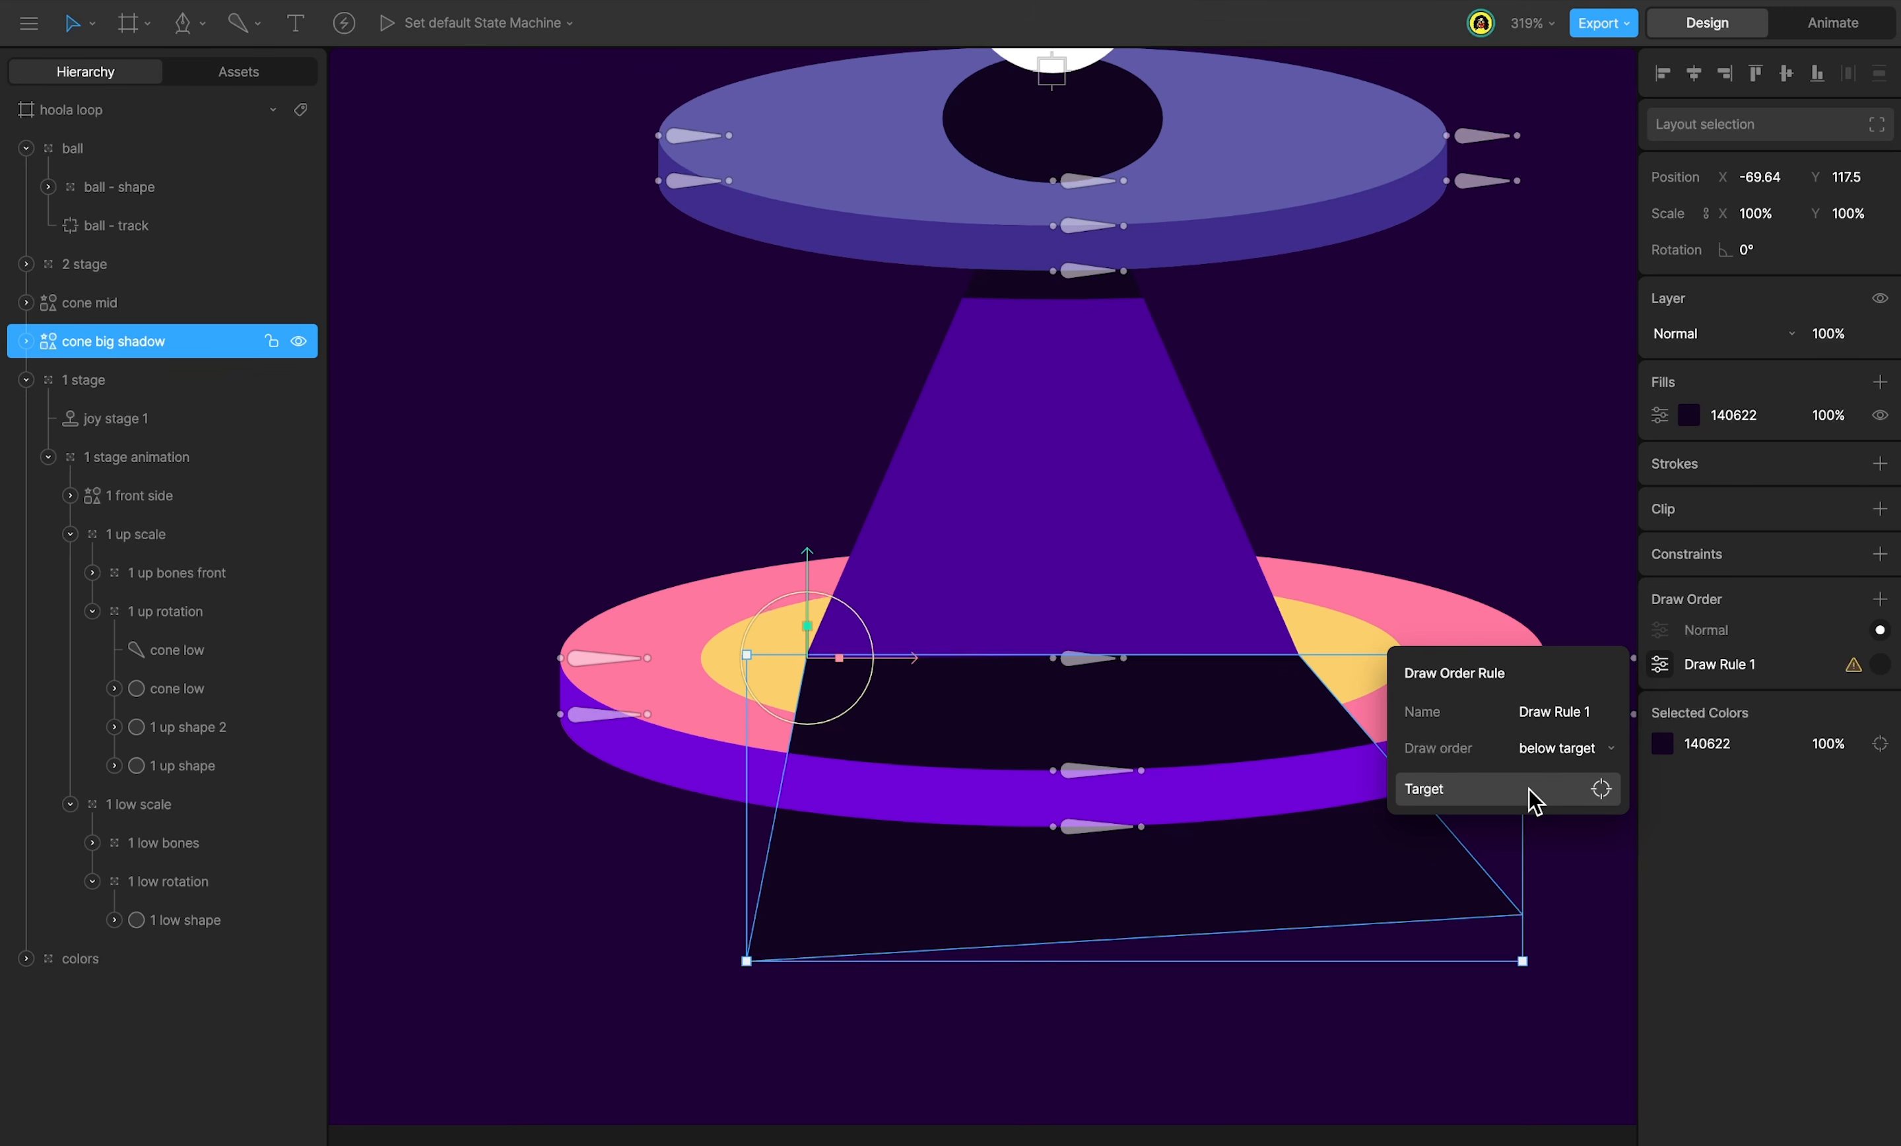
pyautogui.click(1498, 794)
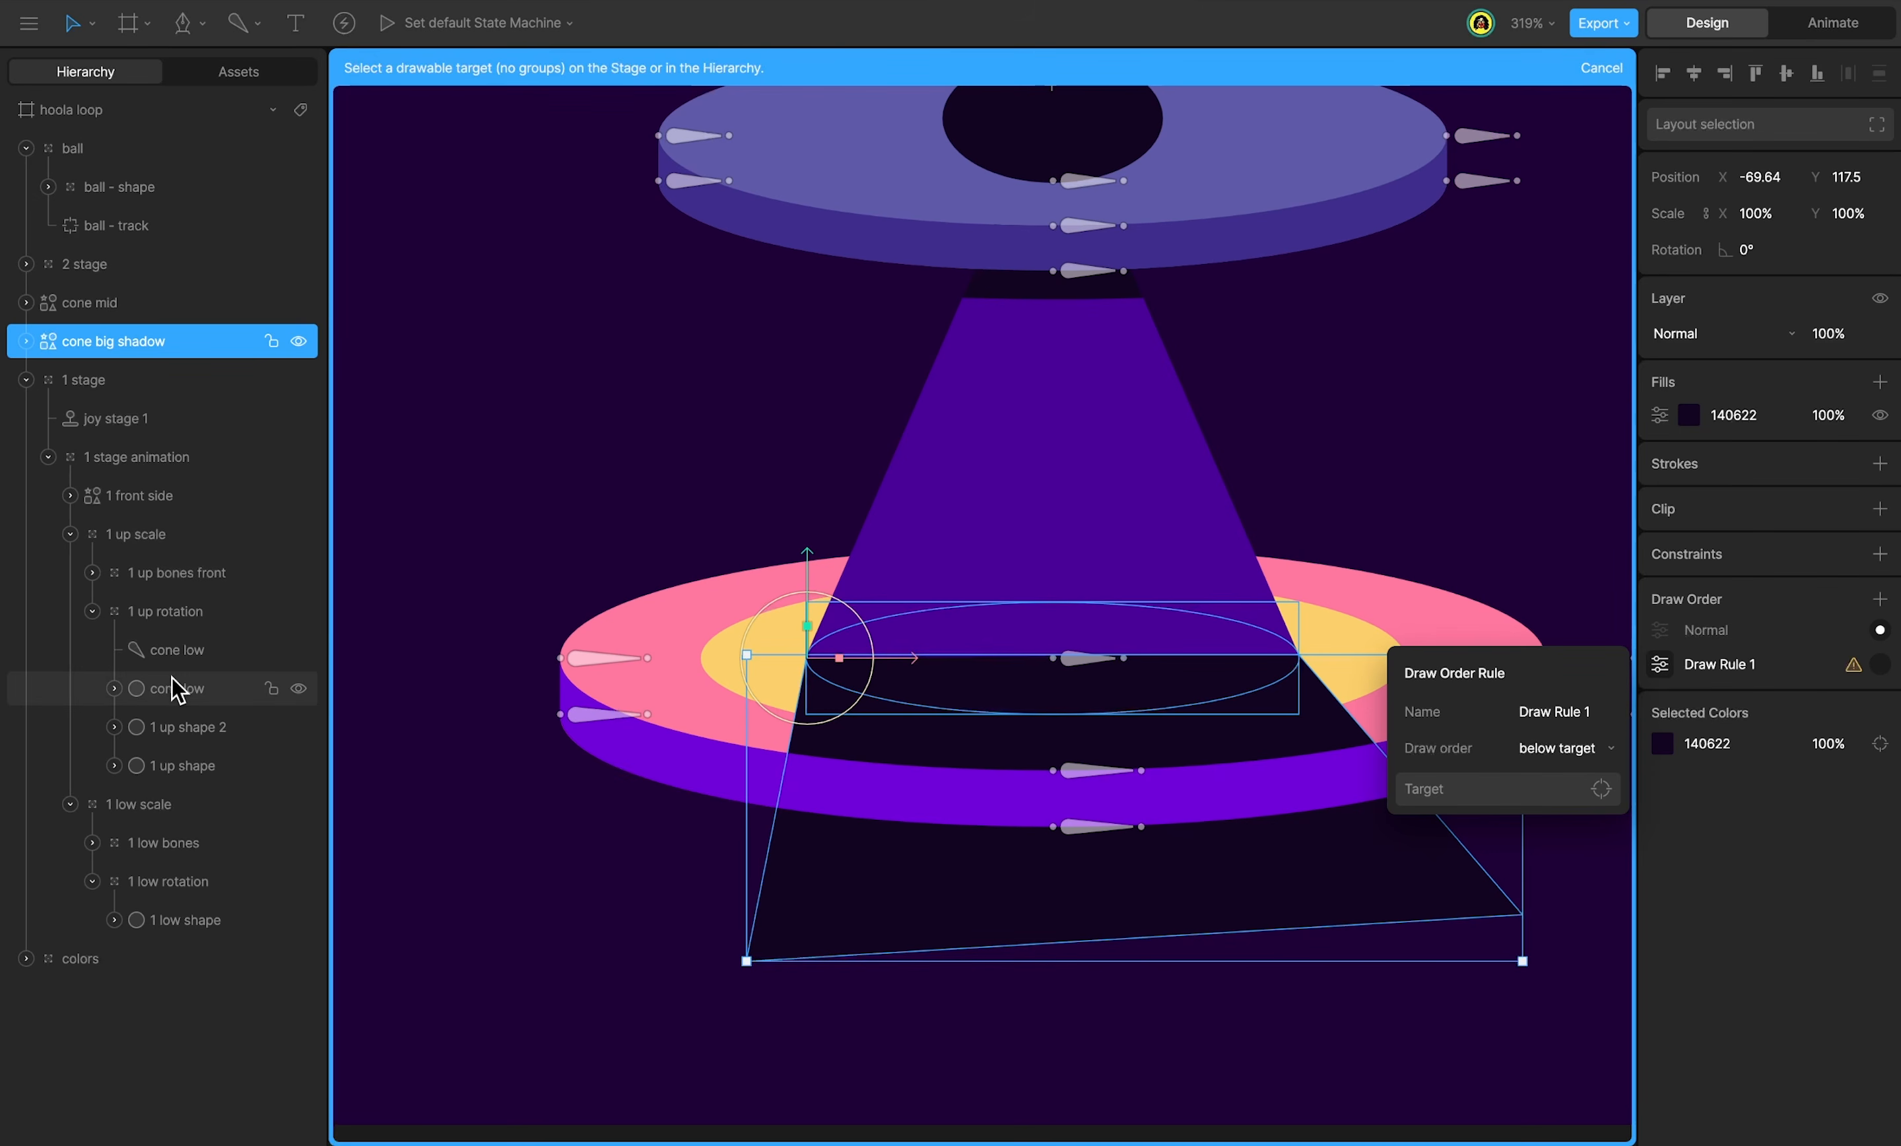
pyautogui.click(177, 690)
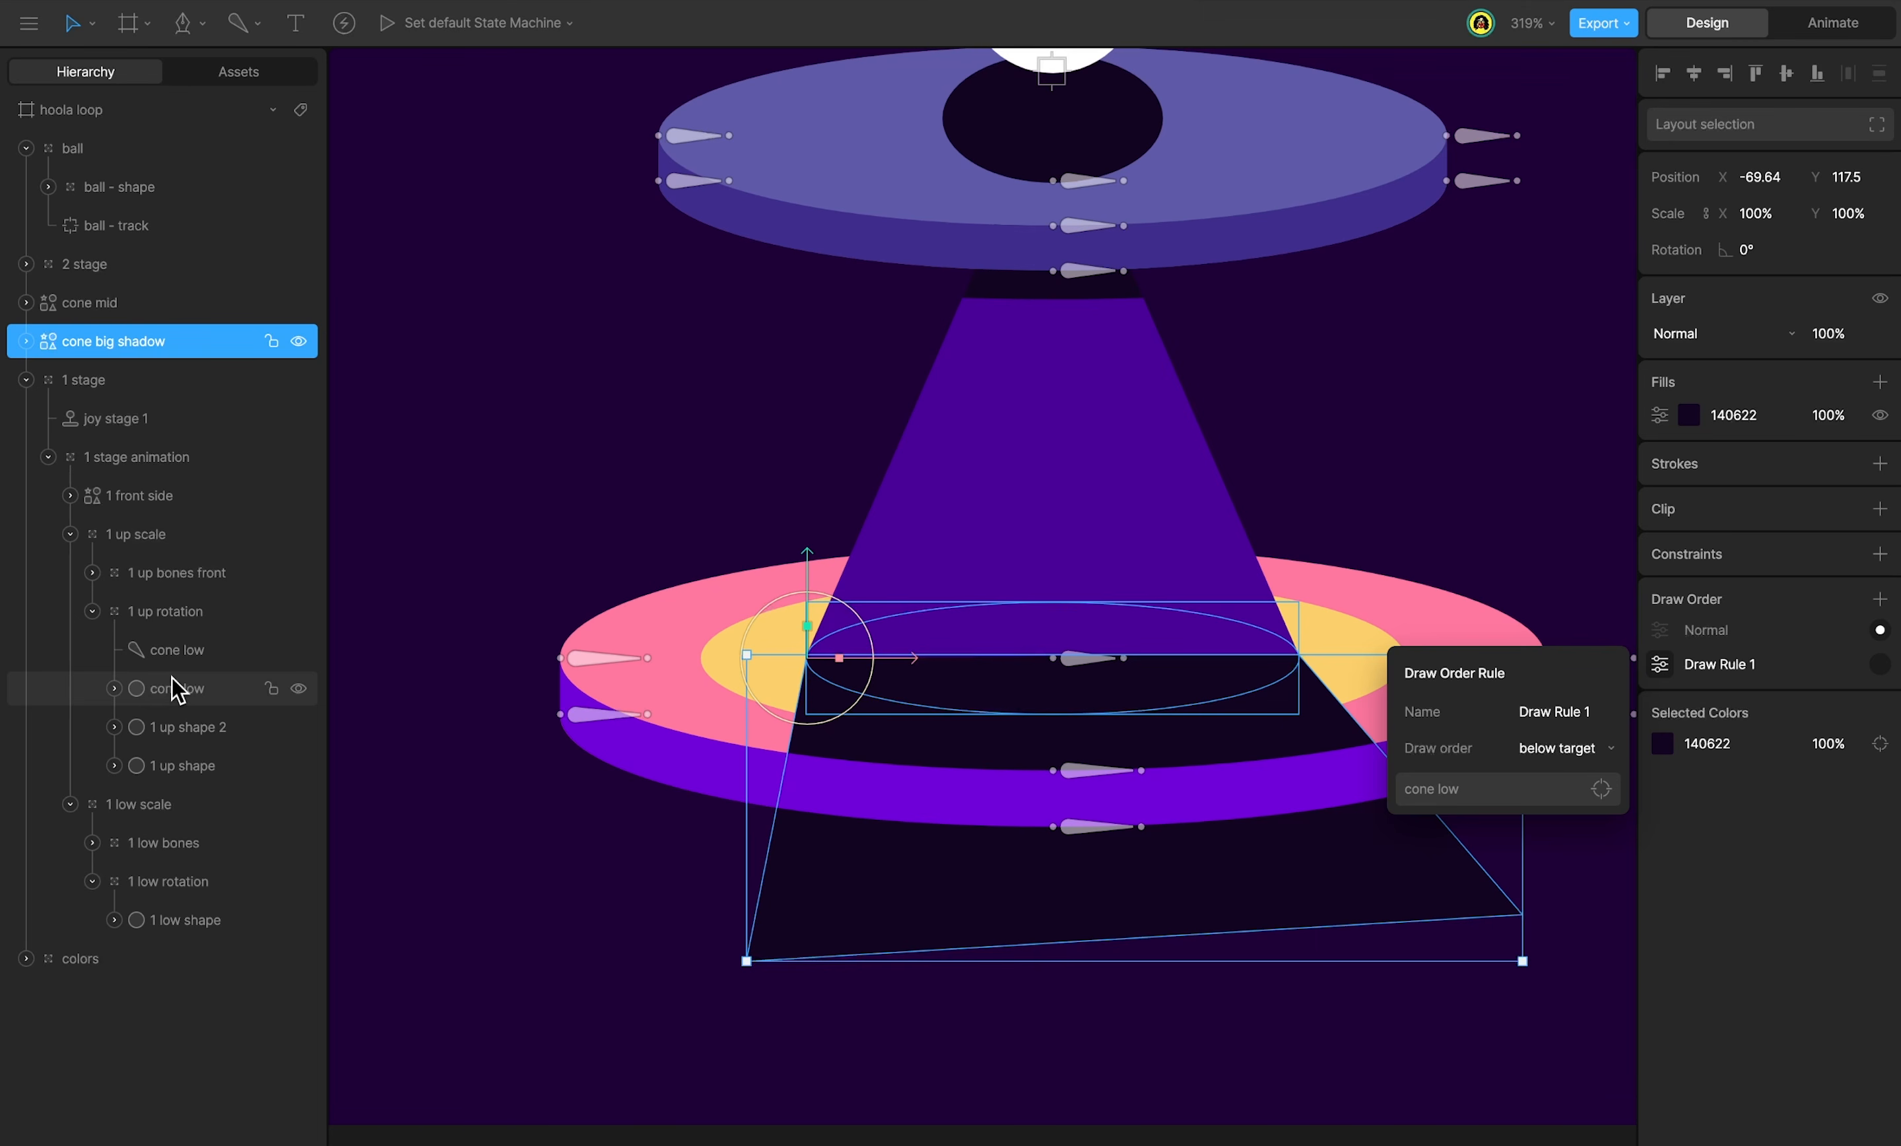
pyautogui.click(1880, 665)
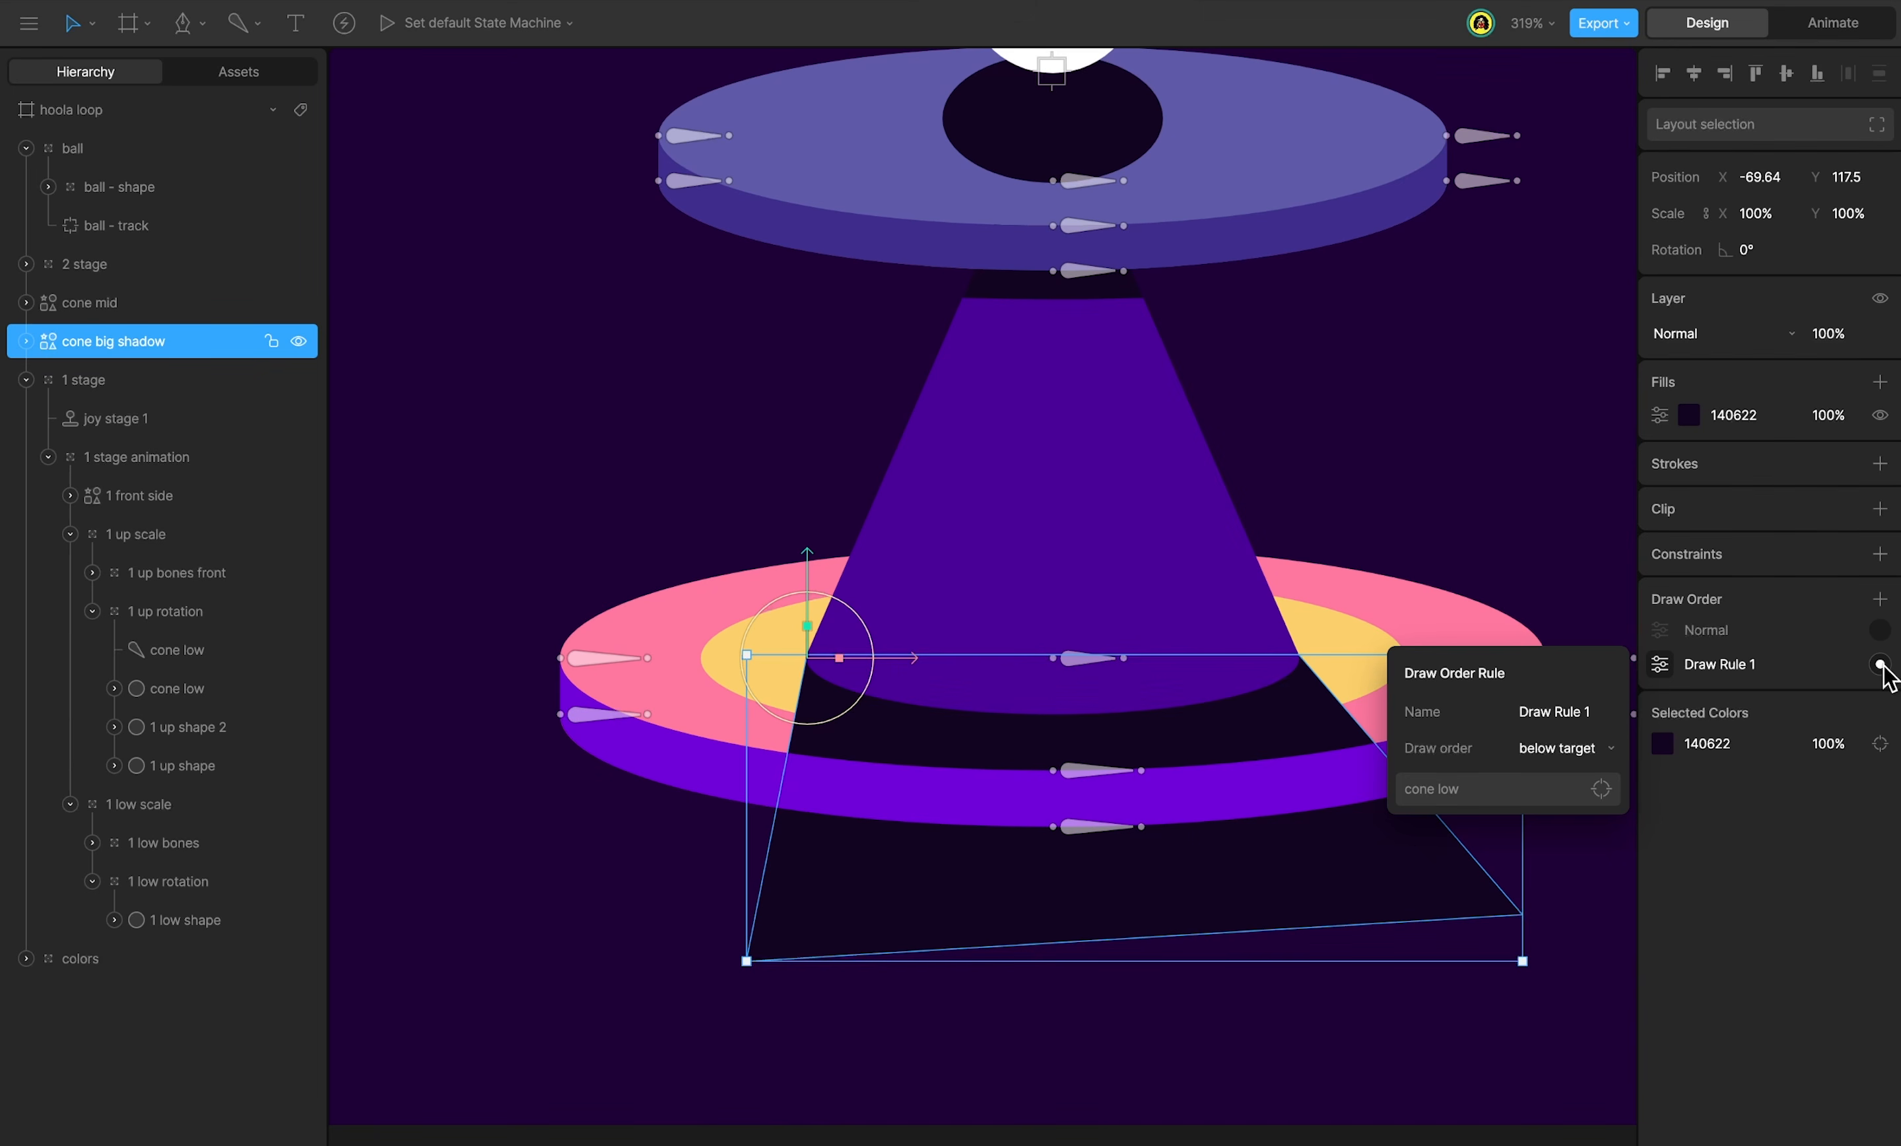
pyautogui.click(1880, 509)
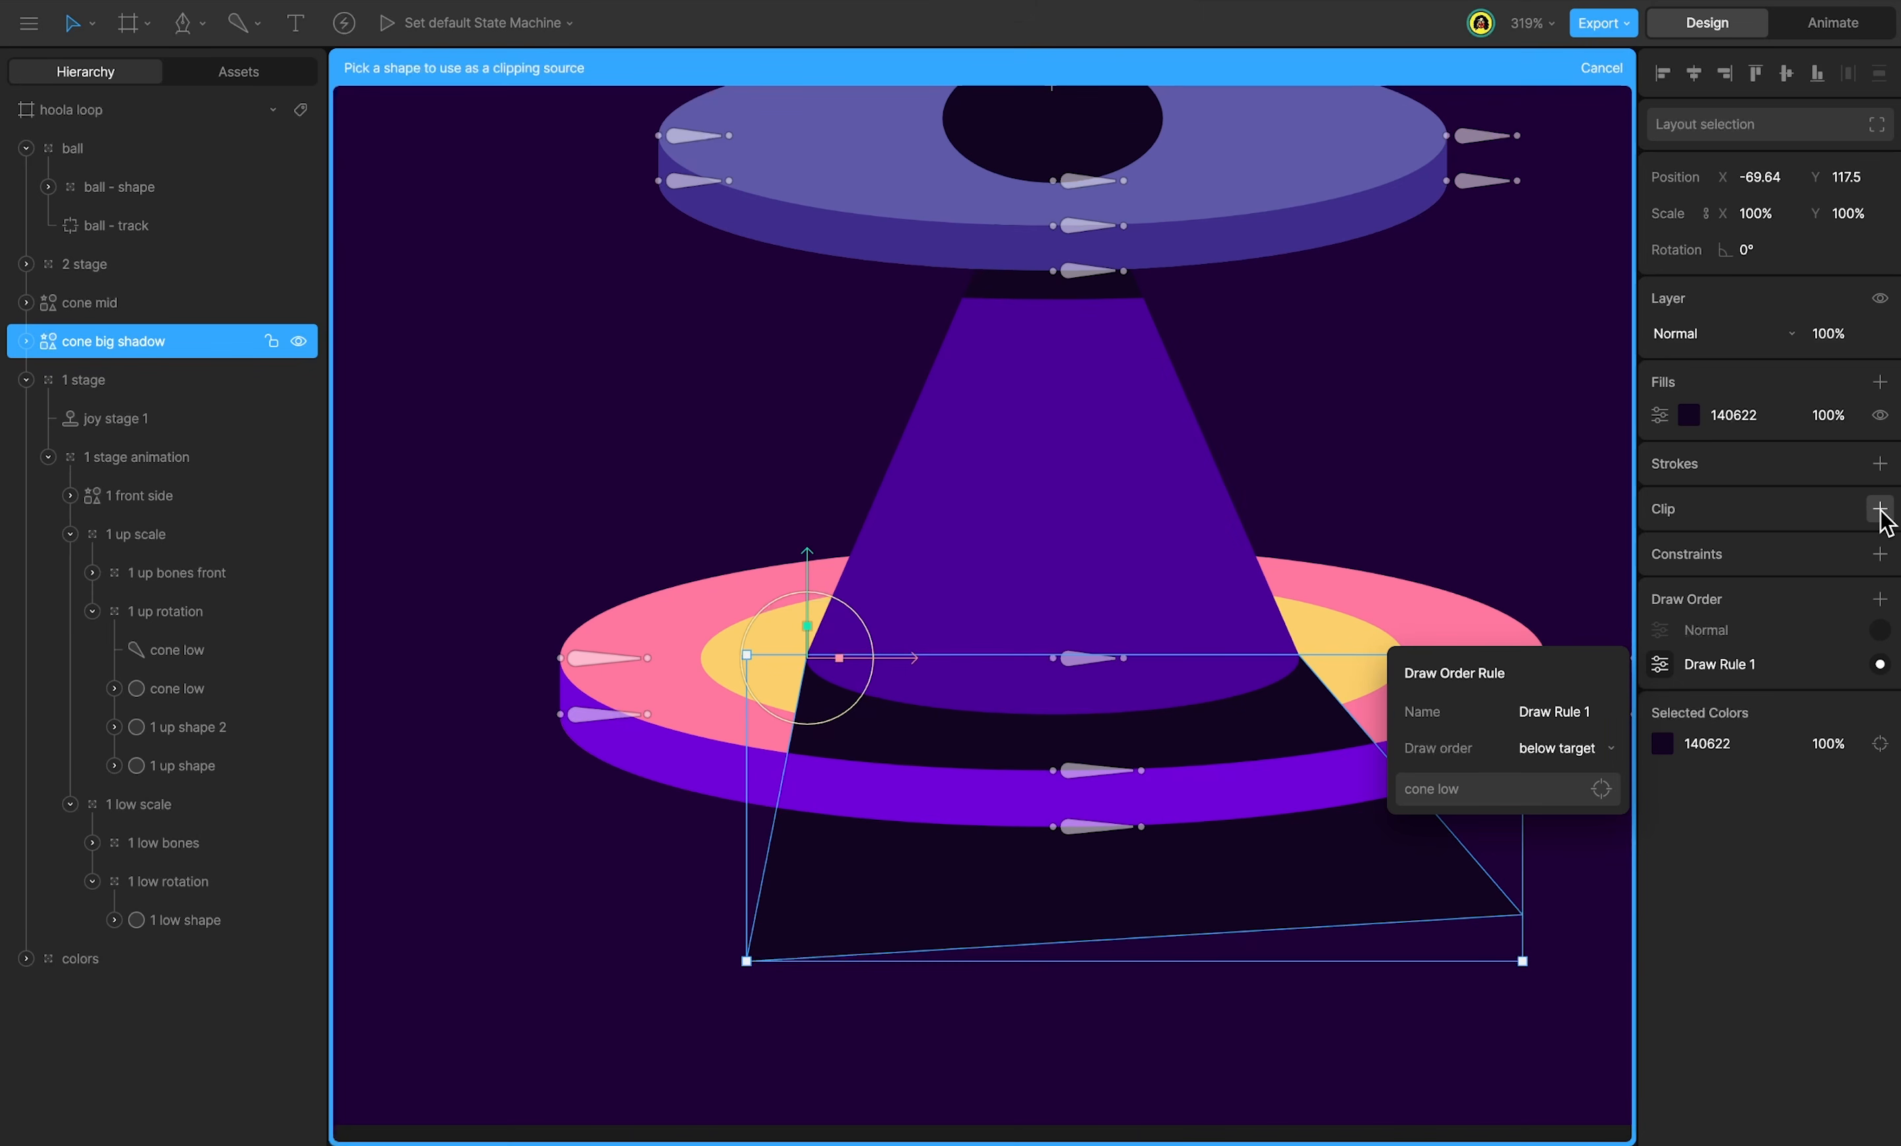
pyautogui.click(635, 672)
# Duplicate the cone low bone and place the copy below the lower stage at about X 10, Y 357.5.
pyautogui.click(178, 693)
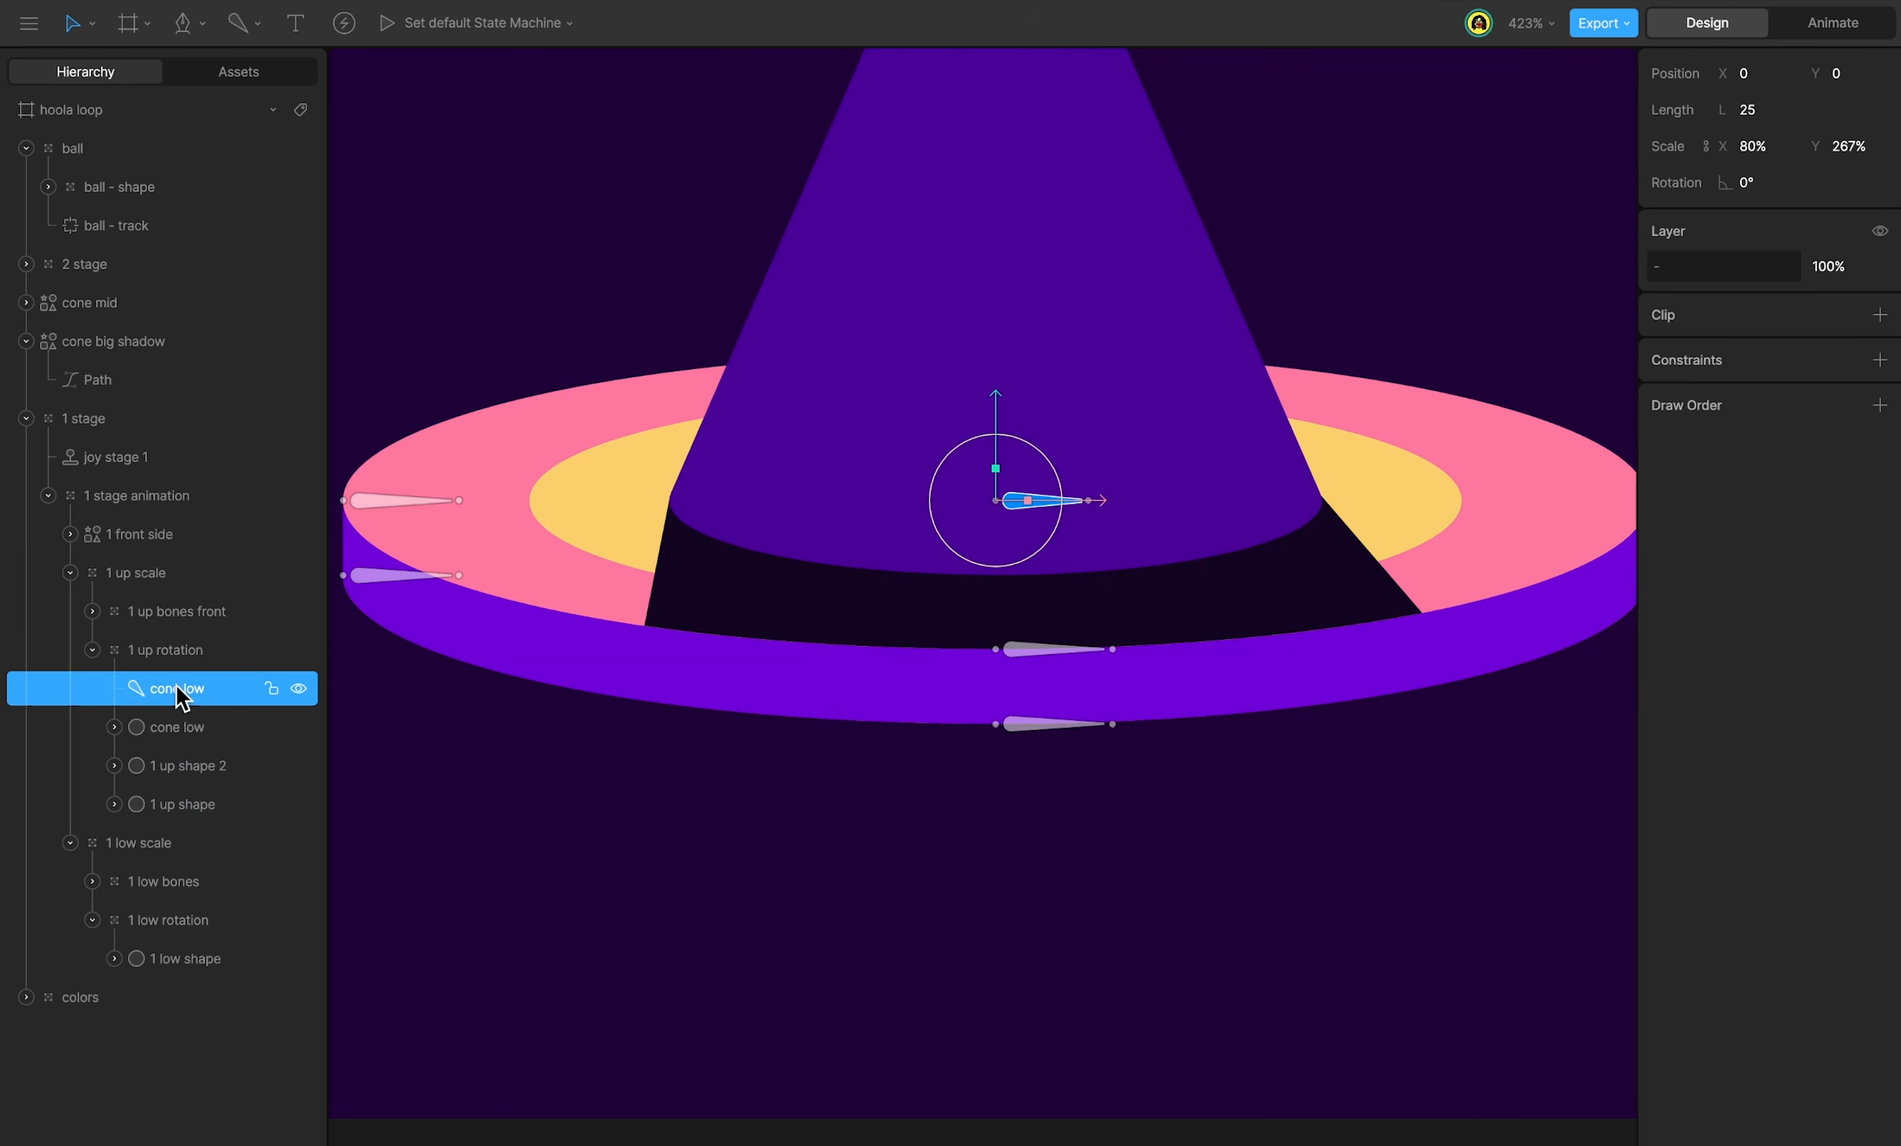
pyautogui.hotkey('ctrl', 'd')
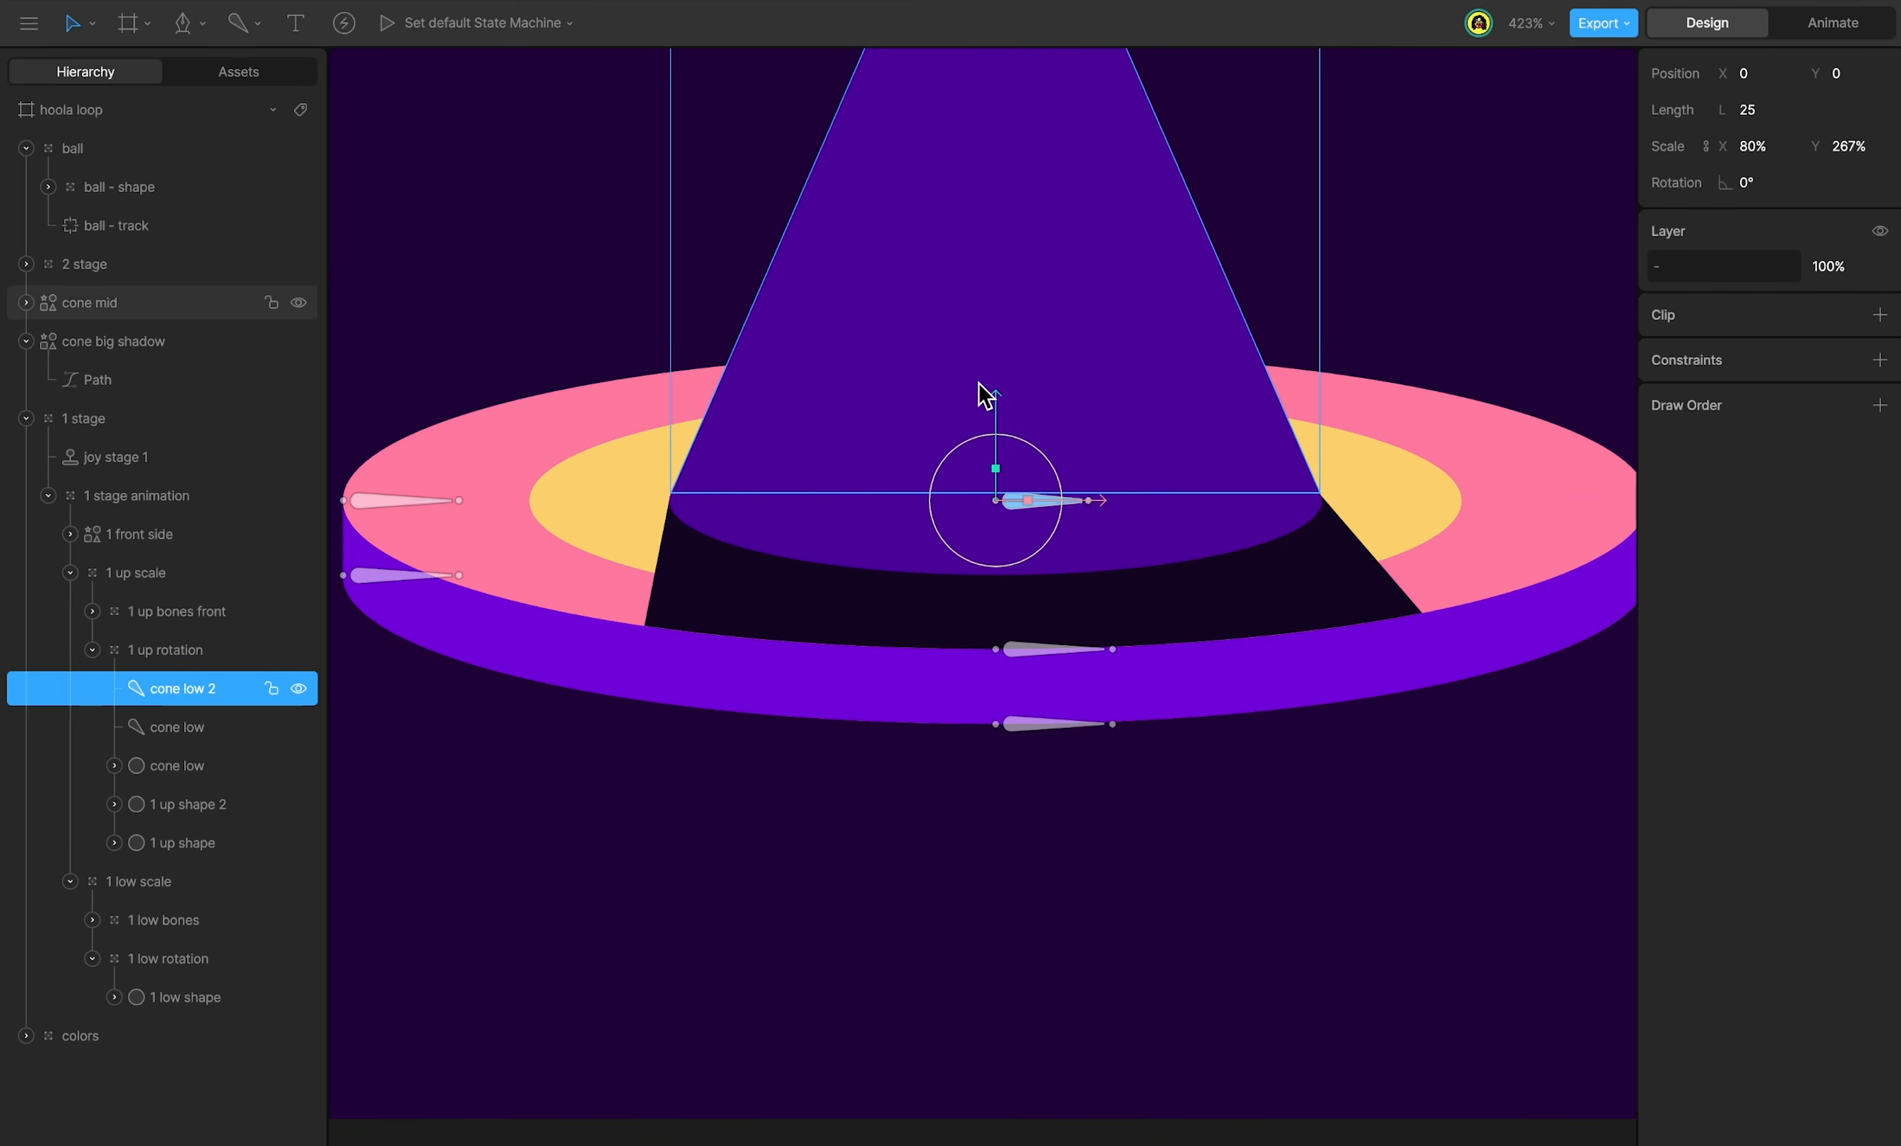
pyautogui.moveTo(993, 403); pyautogui.dragTo(995, 817)
pyautogui.moveTo(1079, 927); pyautogui.dragTo(1124, 912)
pyautogui.moveTo(1042, 820); pyautogui.dragTo(1040, 785)
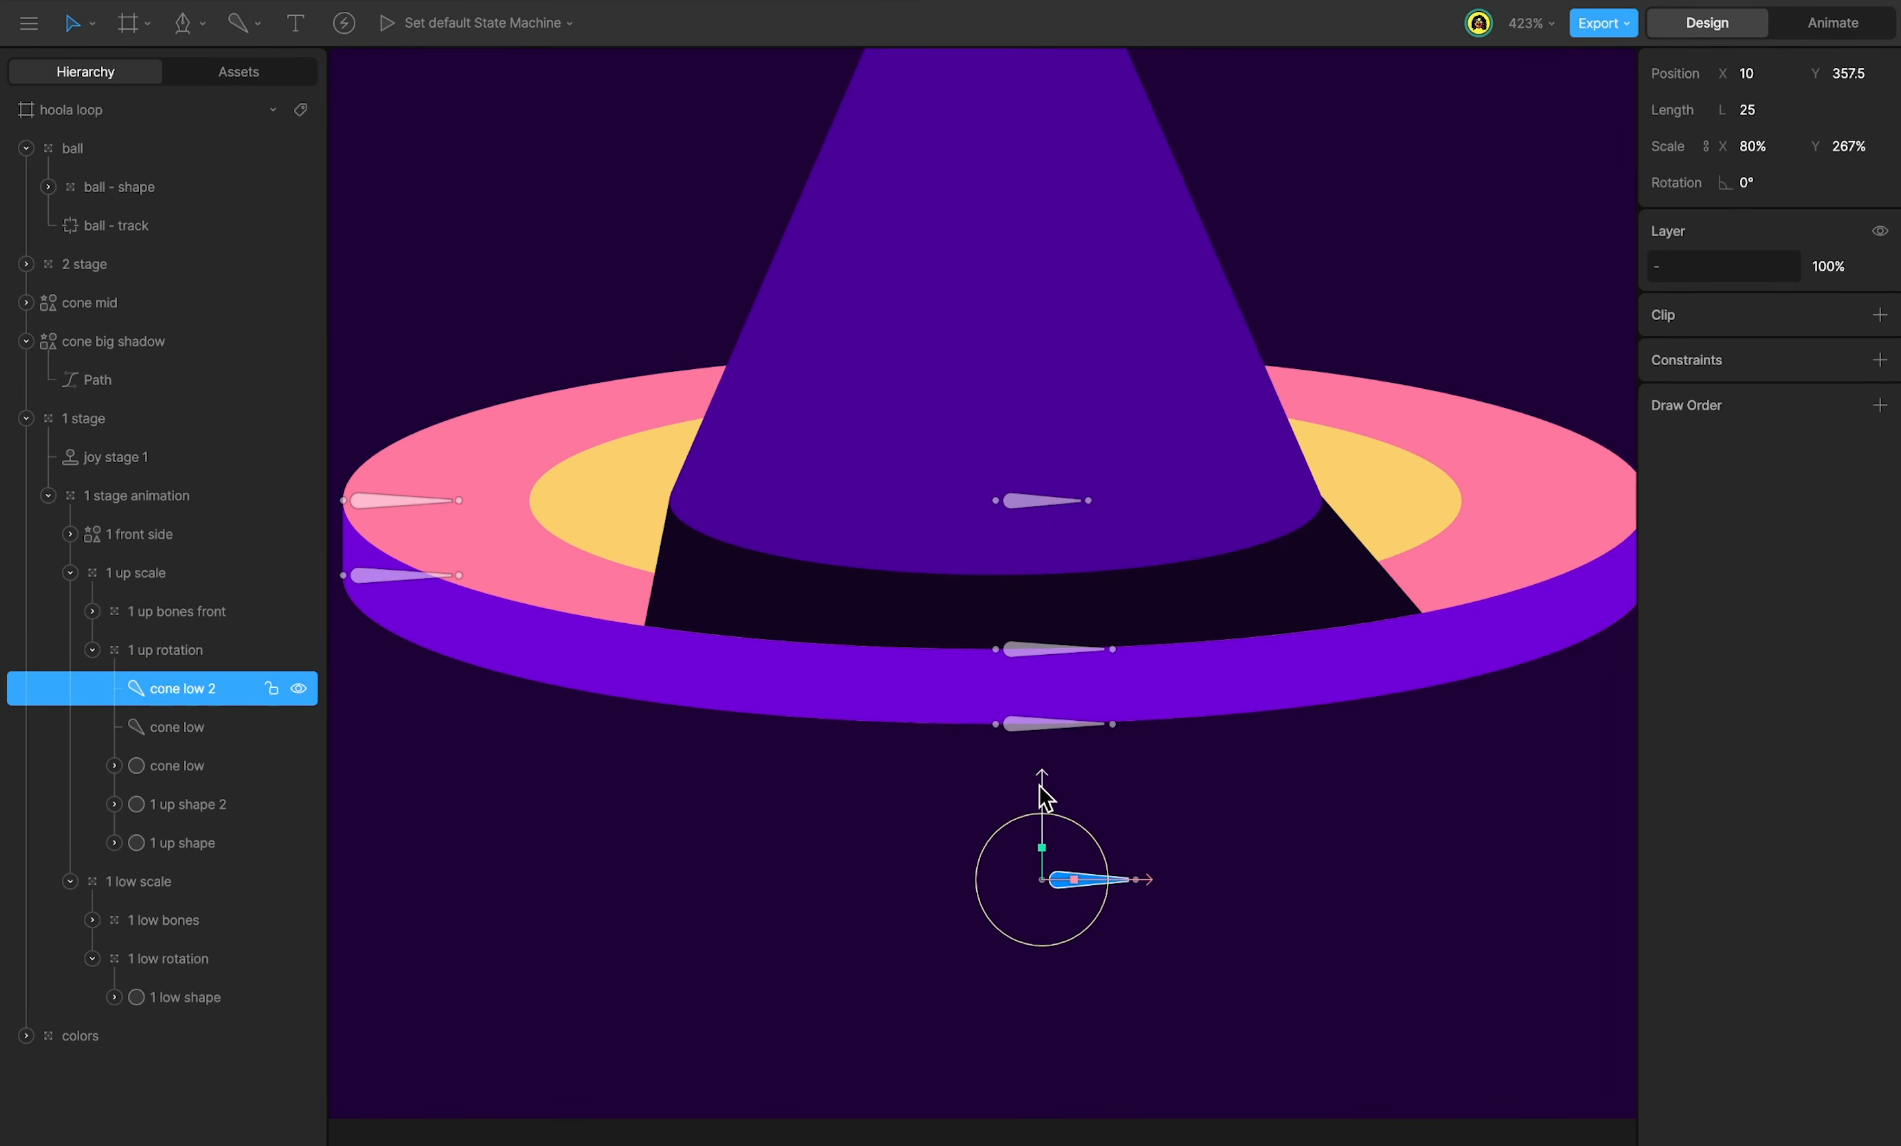
# Rename the duplicated bone as "shadow bone".
pyautogui.doubleClick(202, 688)
pyautogui.write('shadow bone')
pyautogui.press('Return')
# Bind the cone big shadow path to the cone low bone and the shadow bone.
pyautogui.click(801, 627)
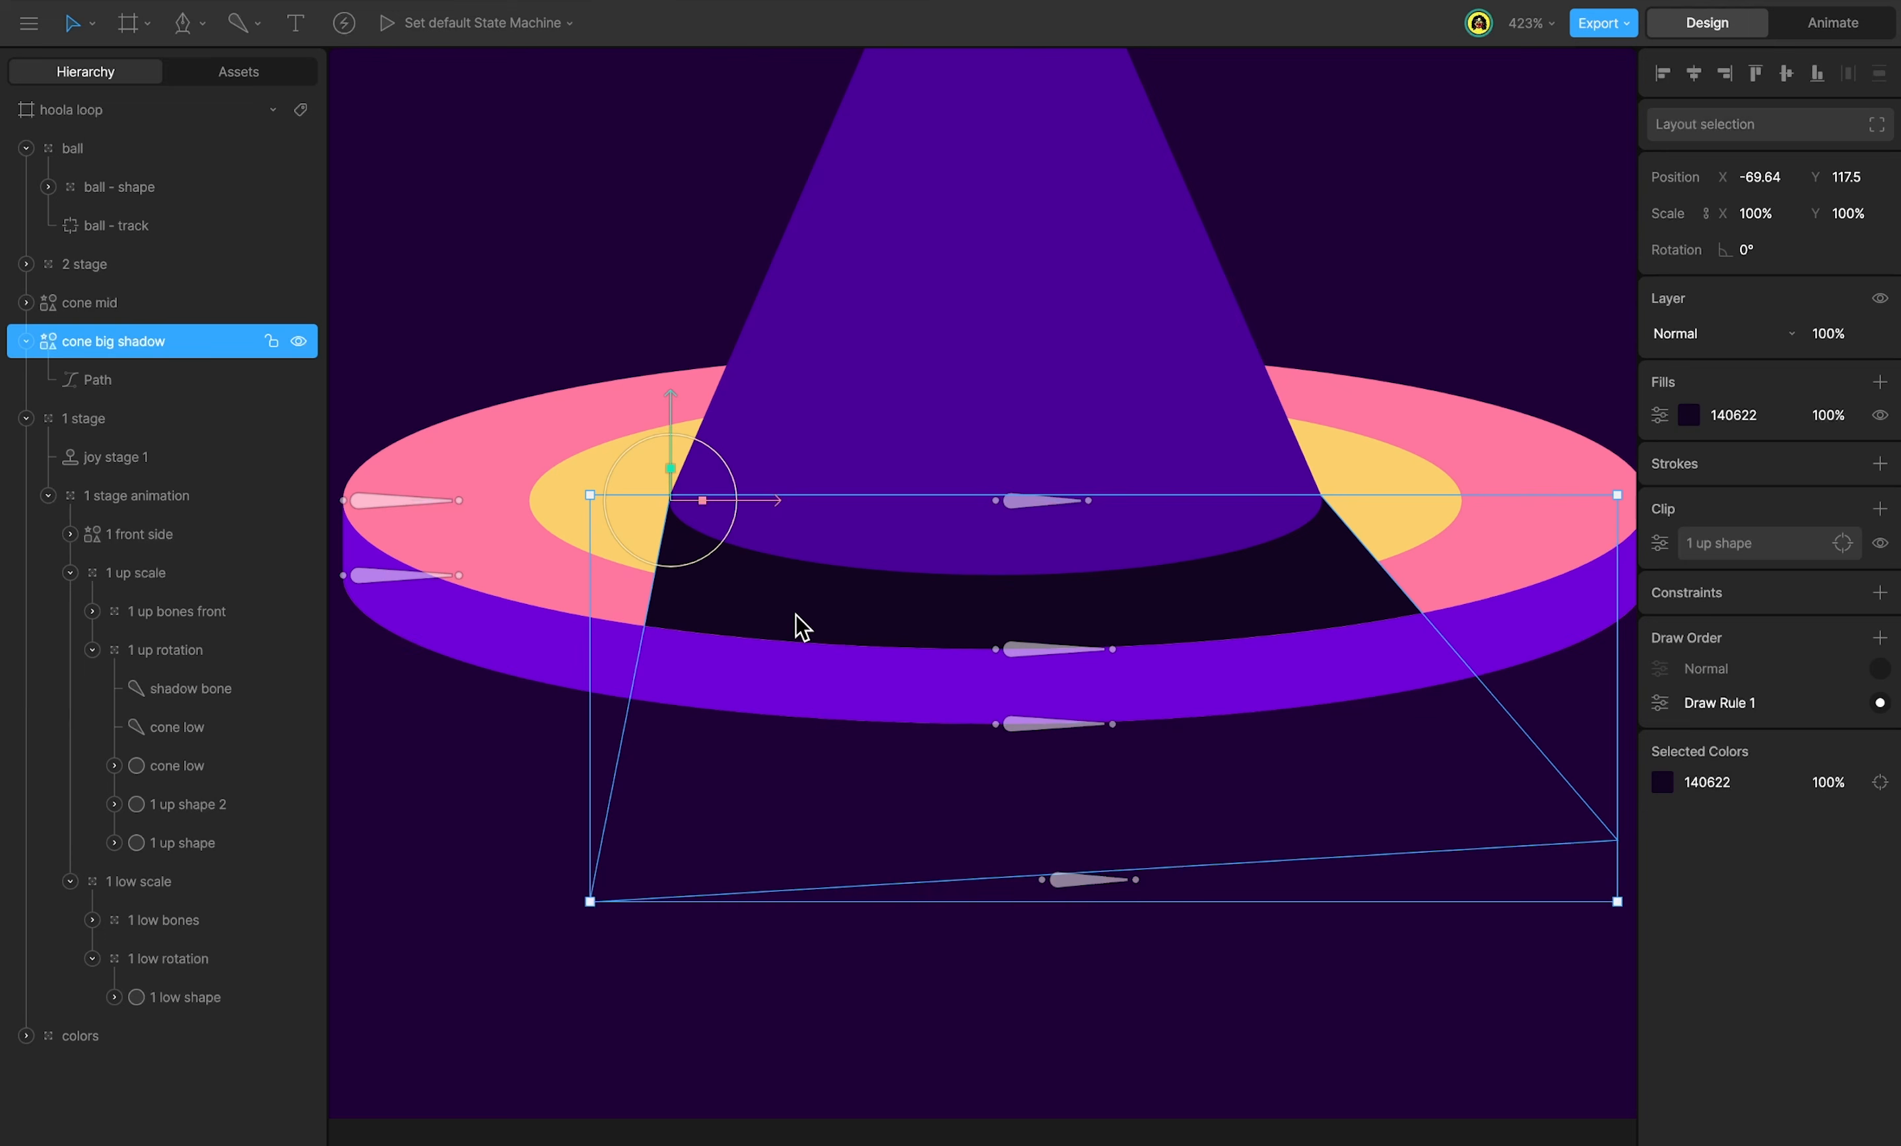
pyautogui.doubleClick(802, 627)
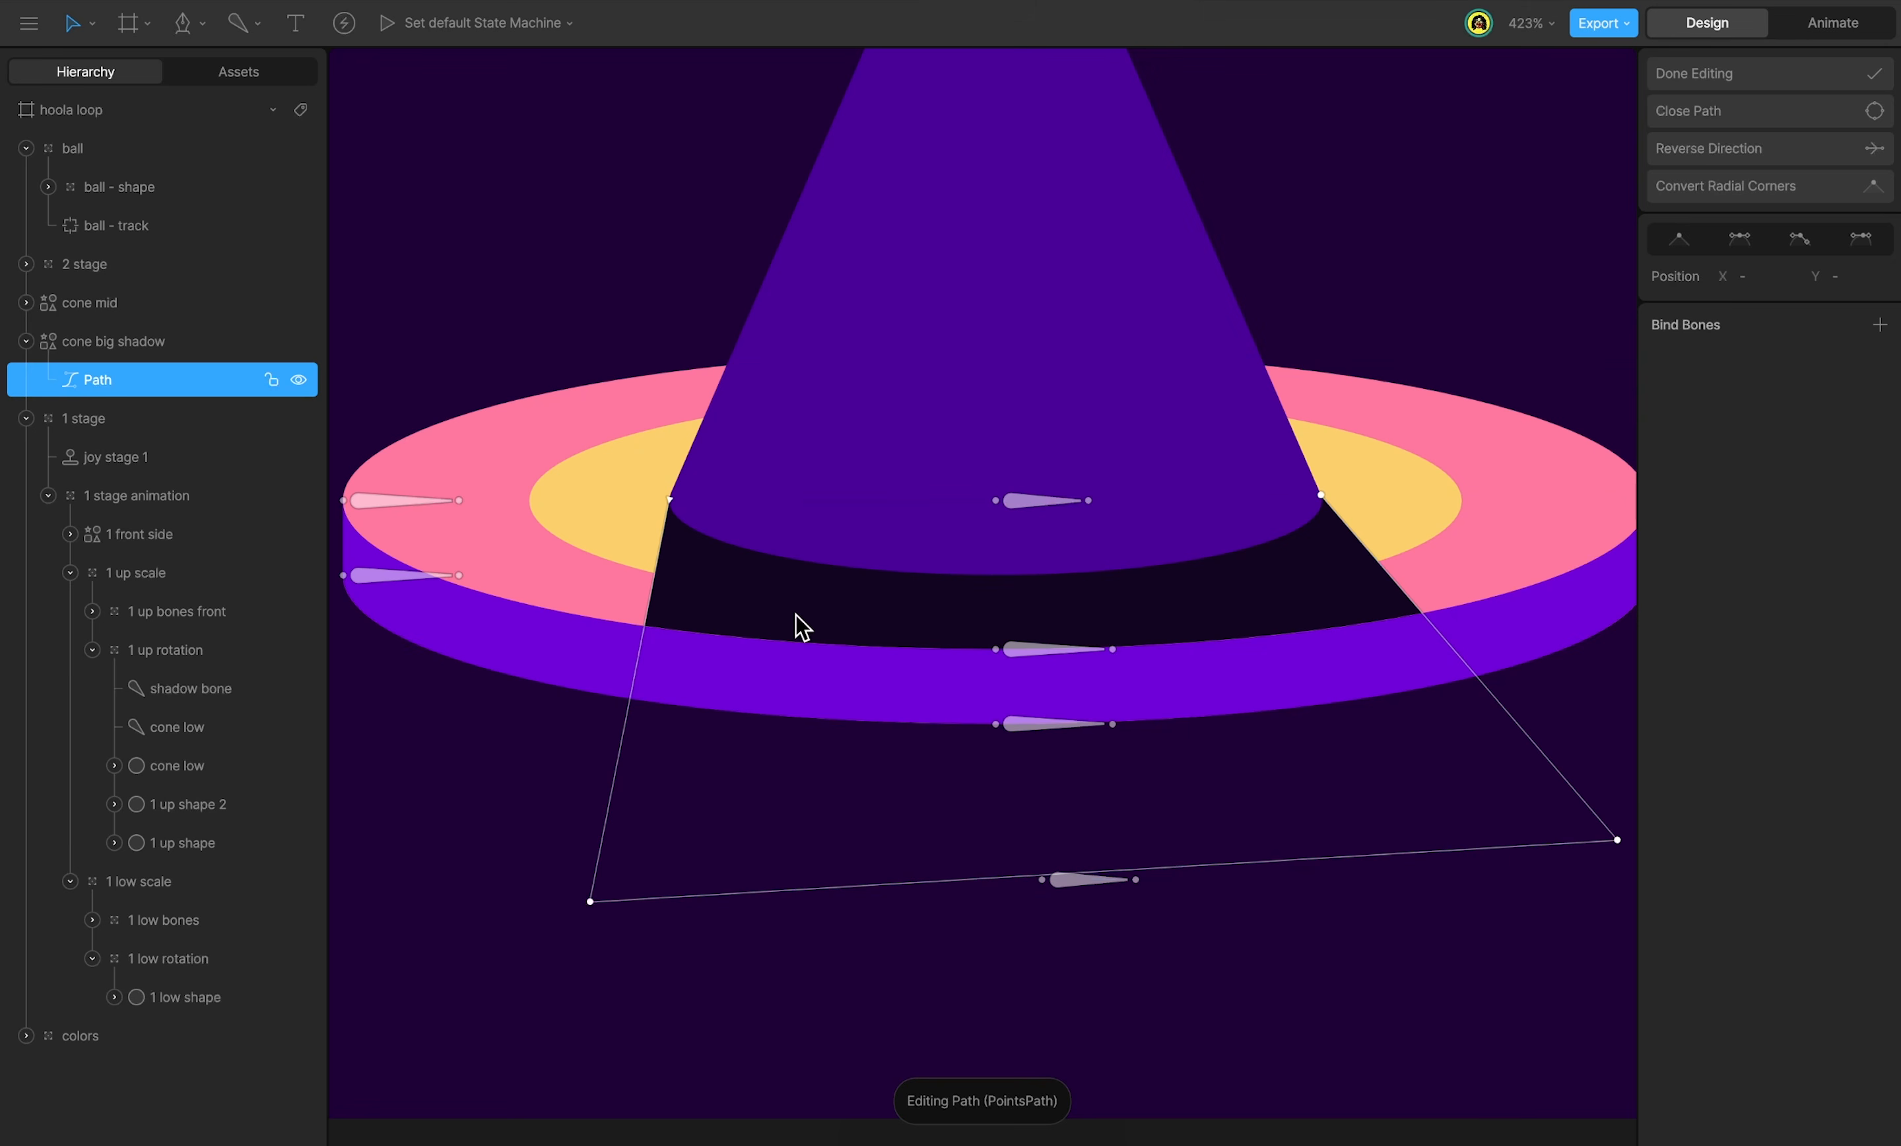
pyautogui.click(1881, 324)
pyautogui.click(1030, 504)
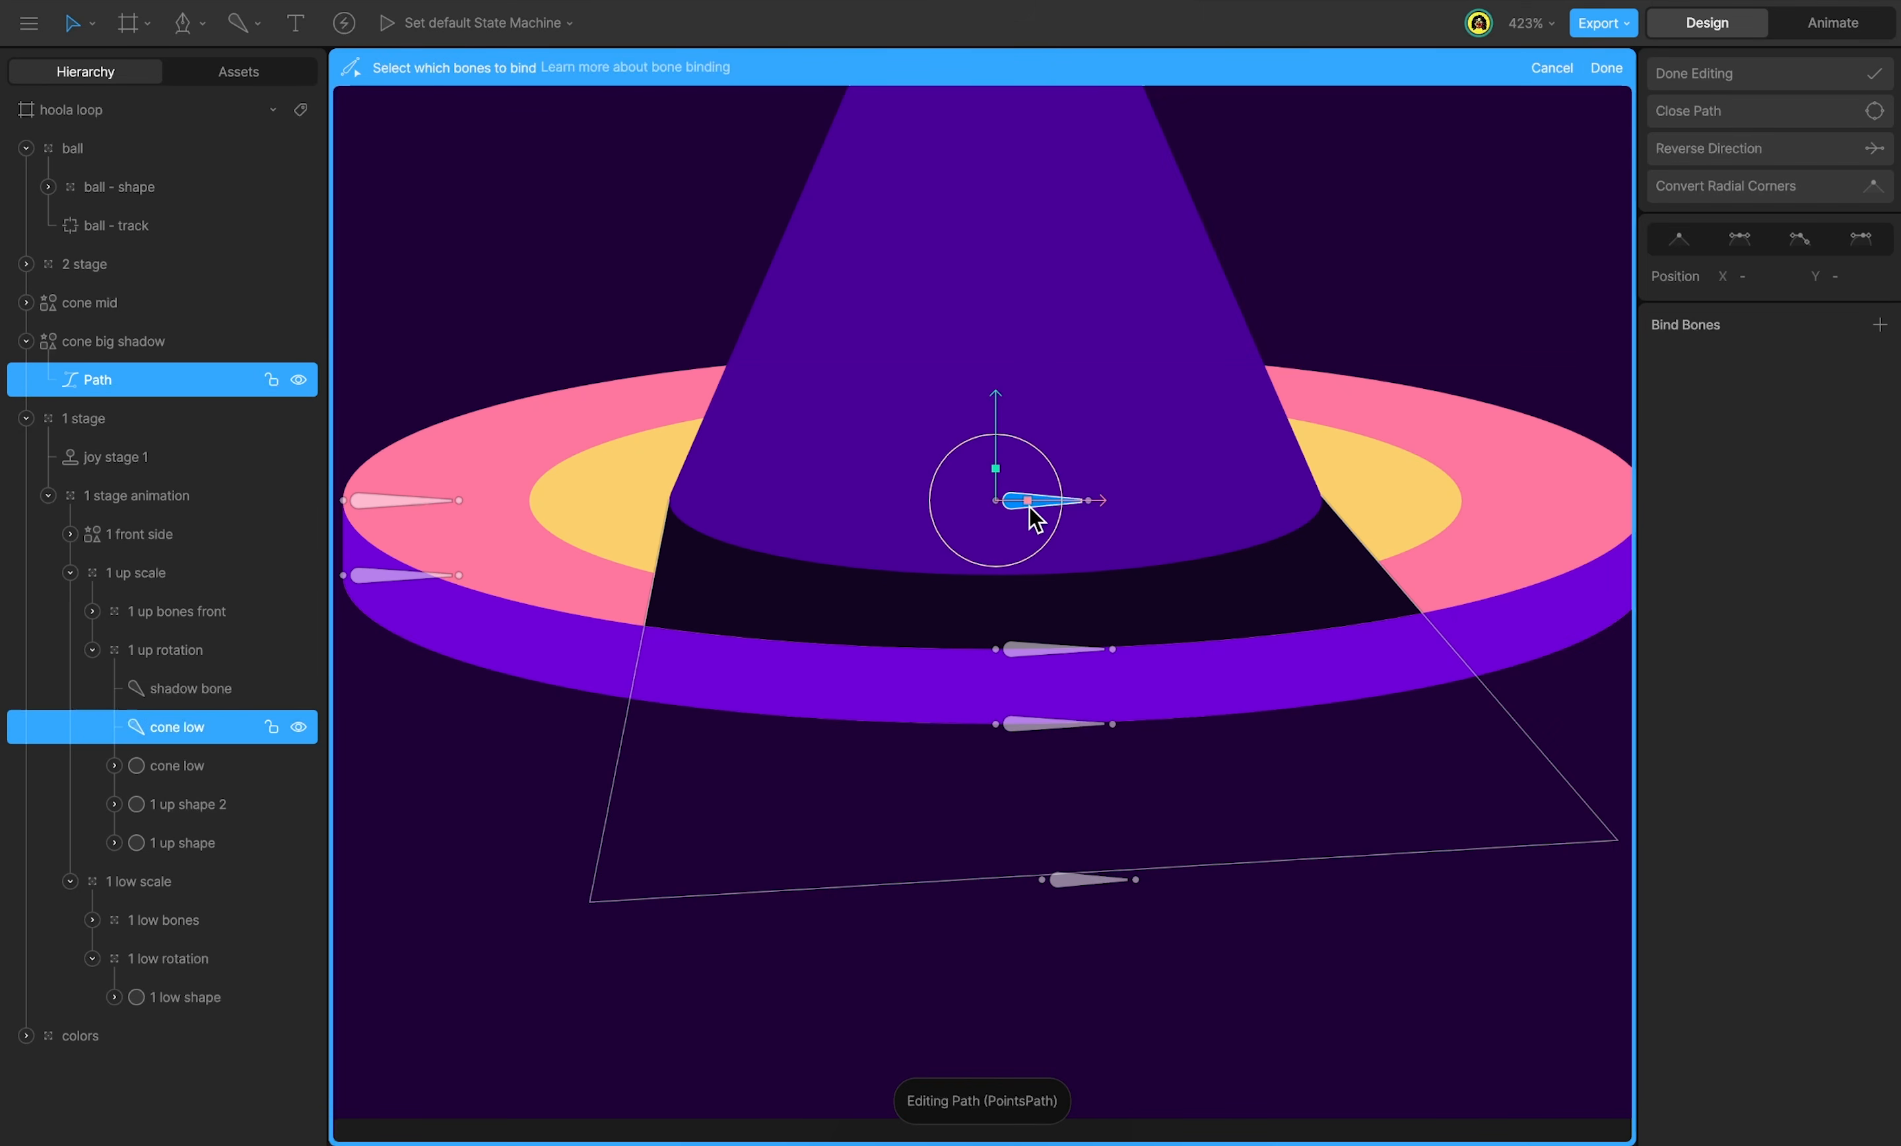
pyautogui.click(1082, 883)
pyautogui.press('Return')
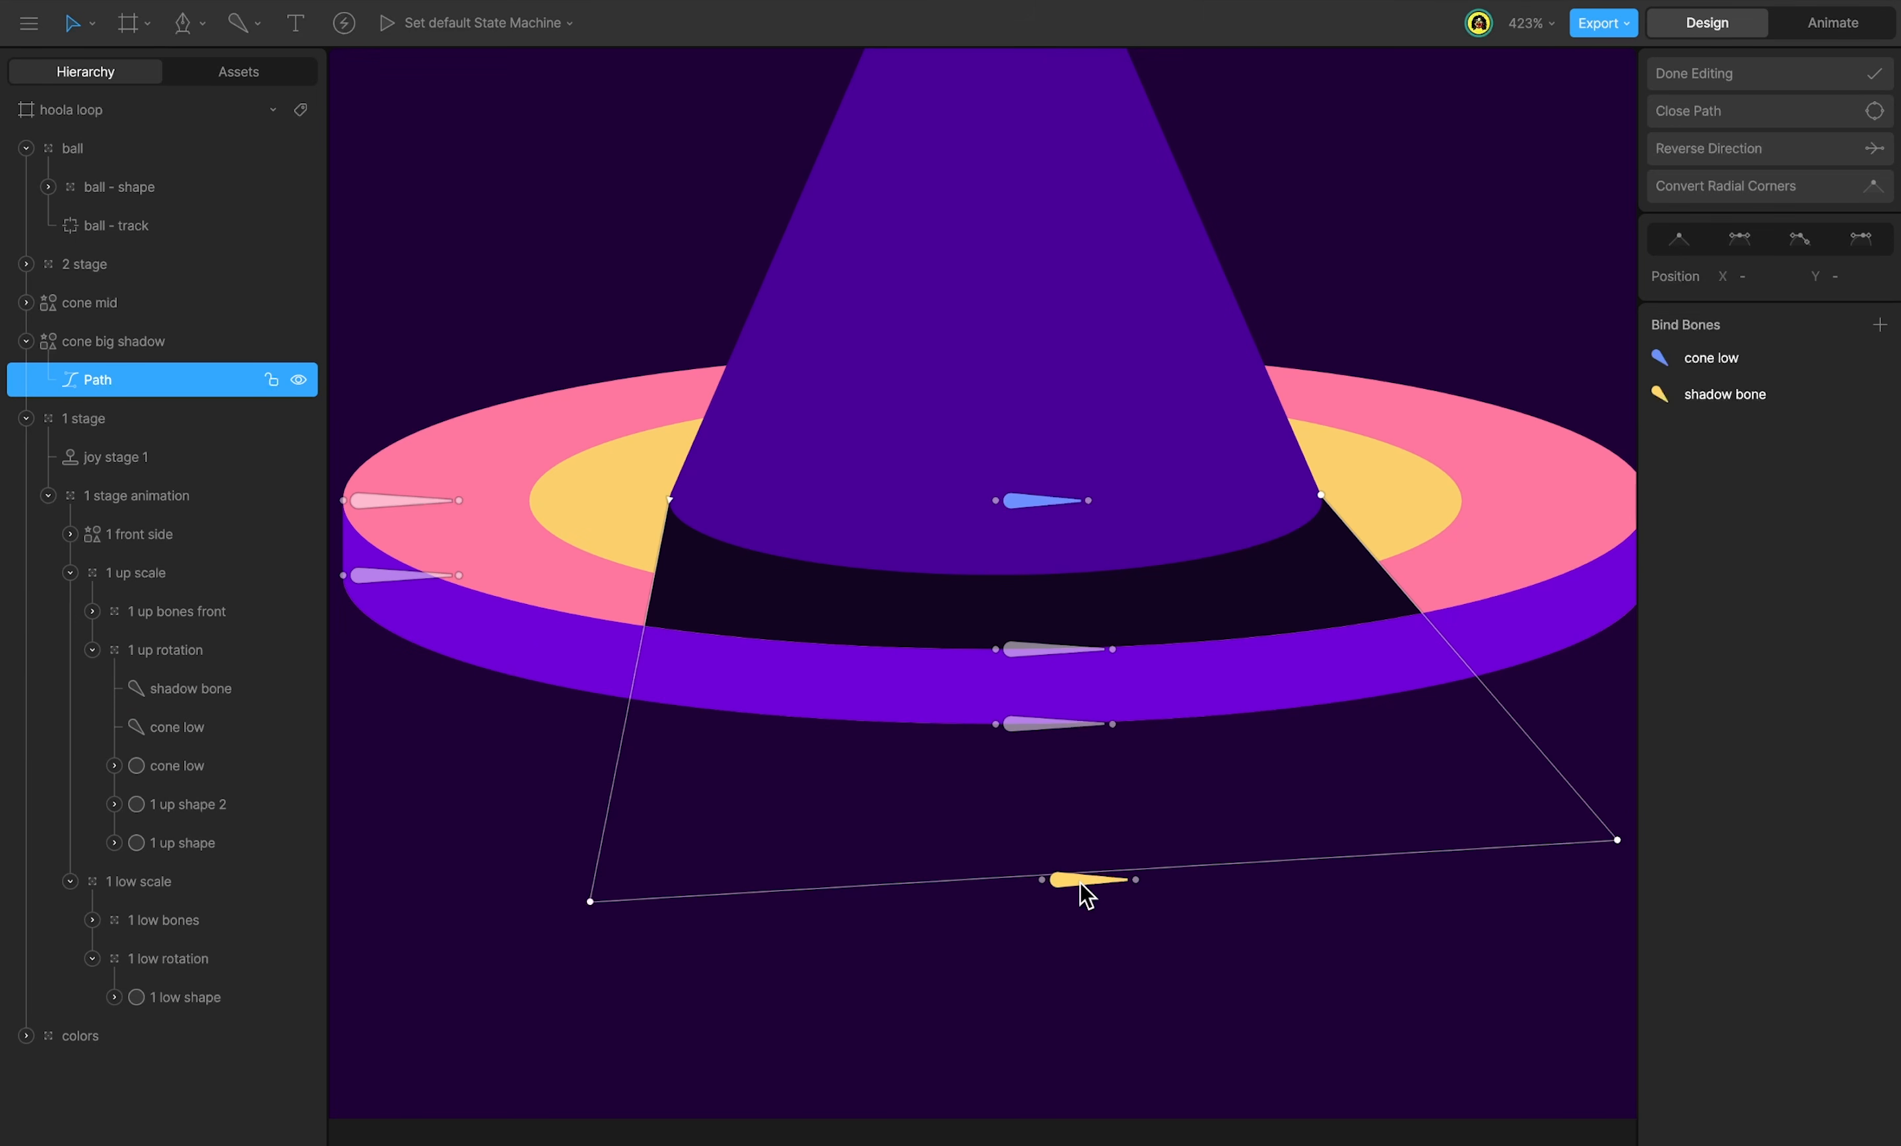
# Set the shadow bone's weight to 100% on the two lower vertices of the cone big shadow path.
pyautogui.moveTo(1627, 830); pyautogui.dragTo(551, 925)
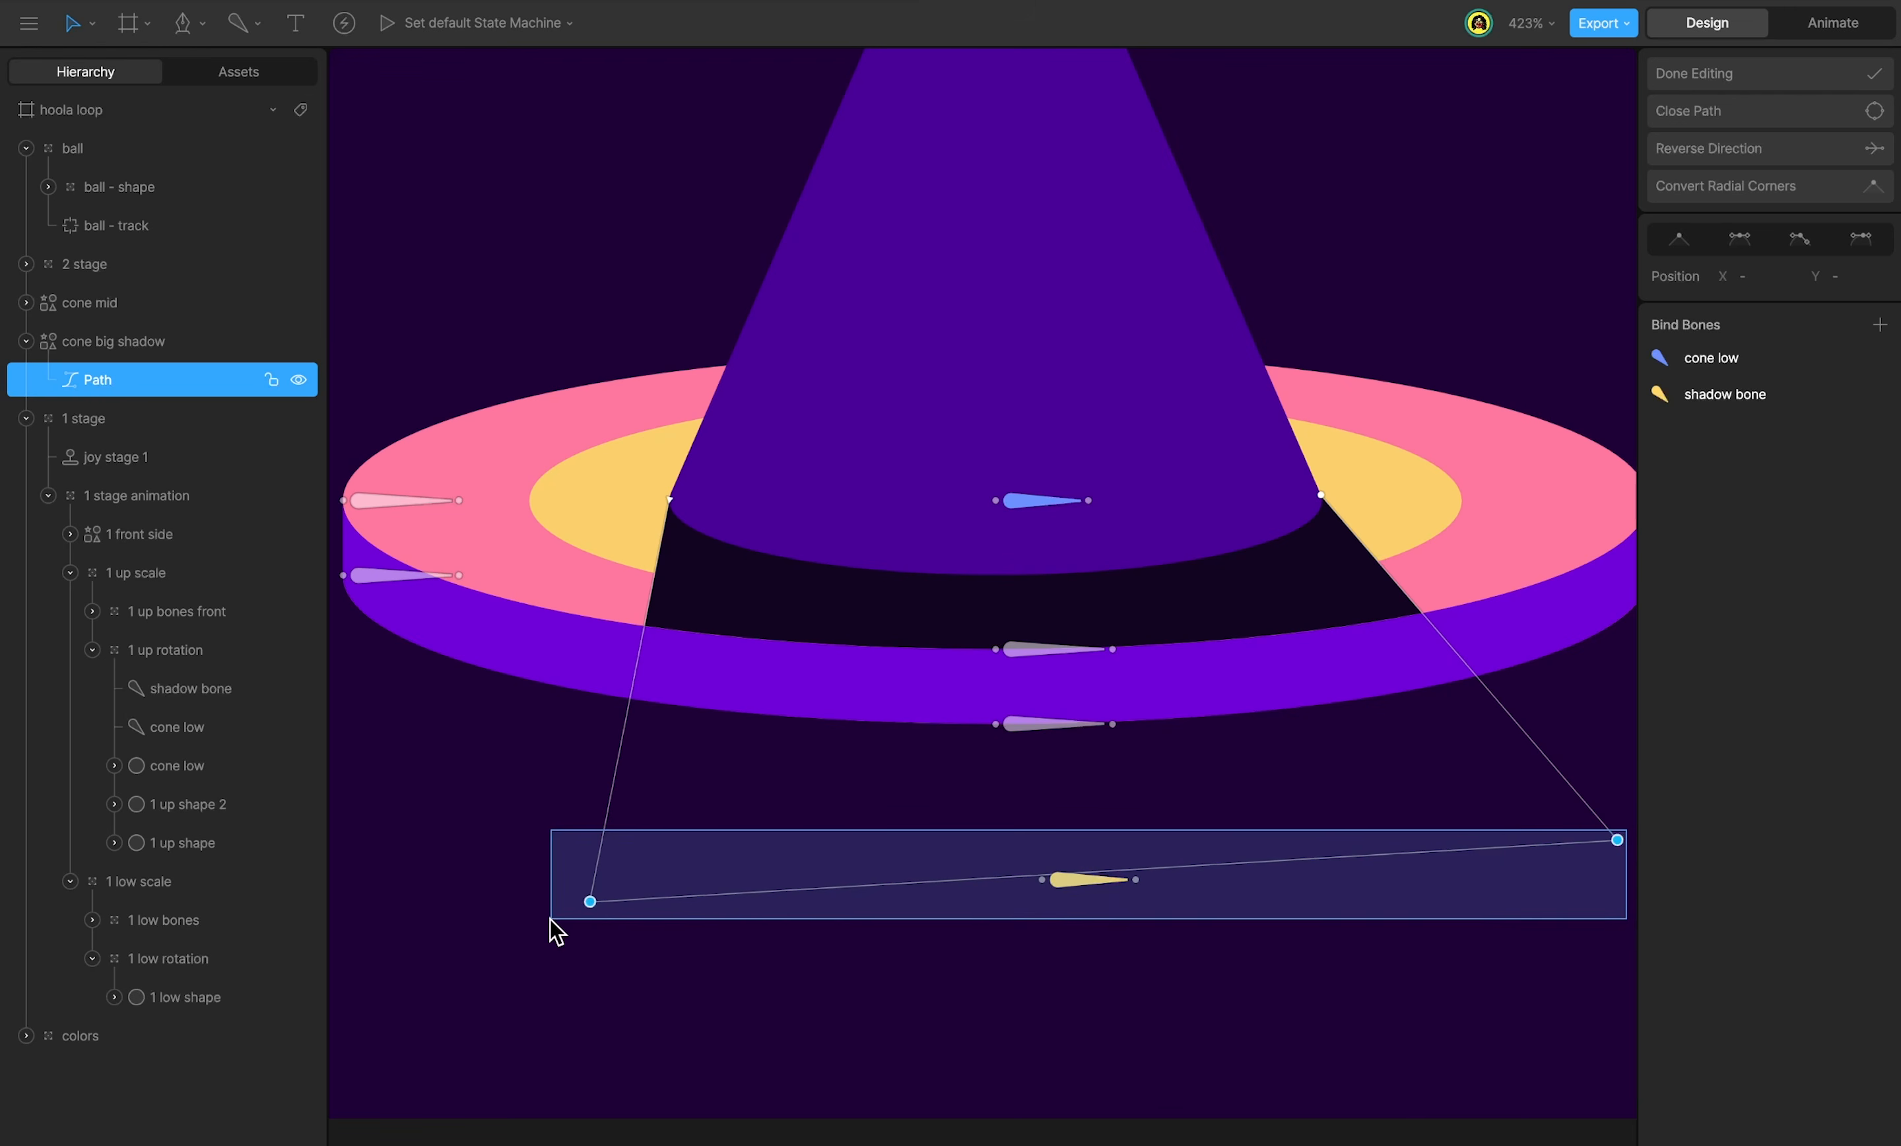
pyautogui.click(1850, 403)
pyautogui.press('Tab')
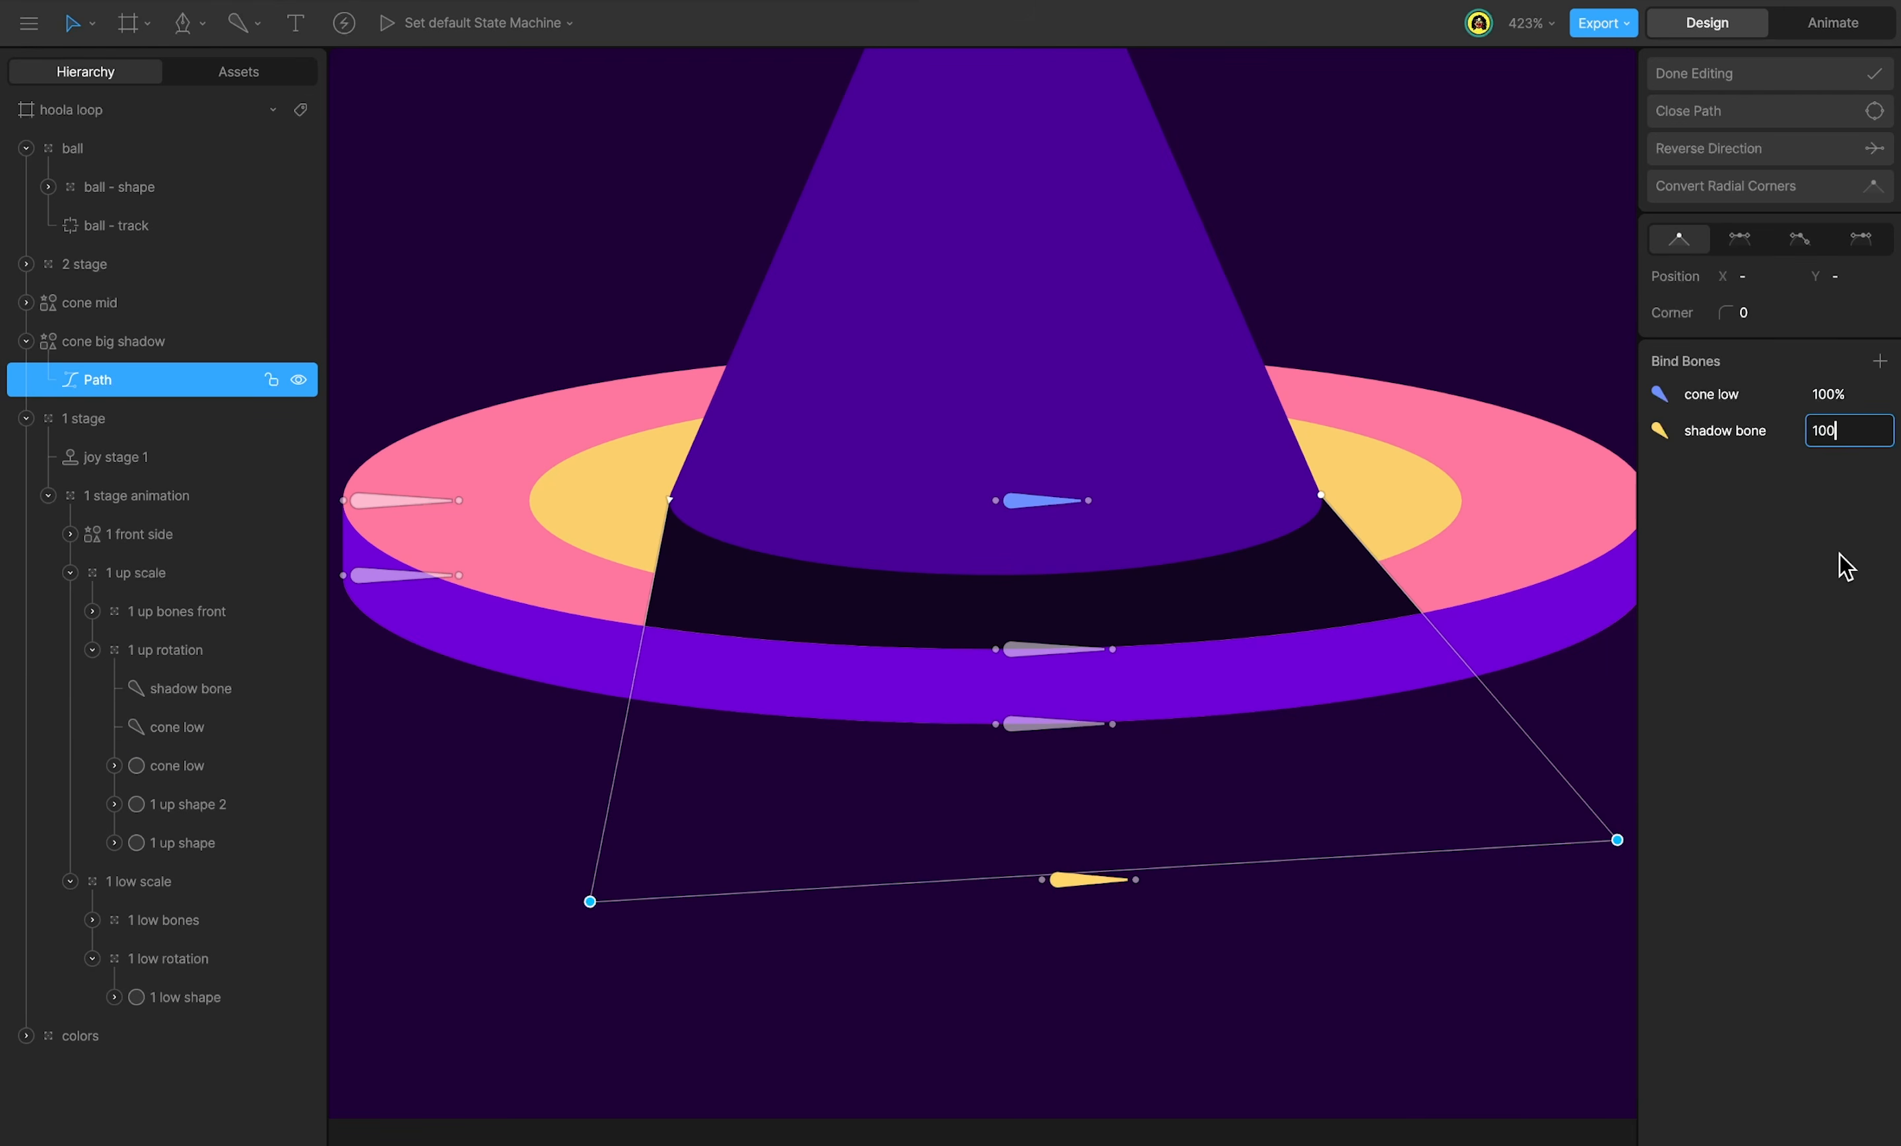
pyautogui.write('100')
pyautogui.press('Return')
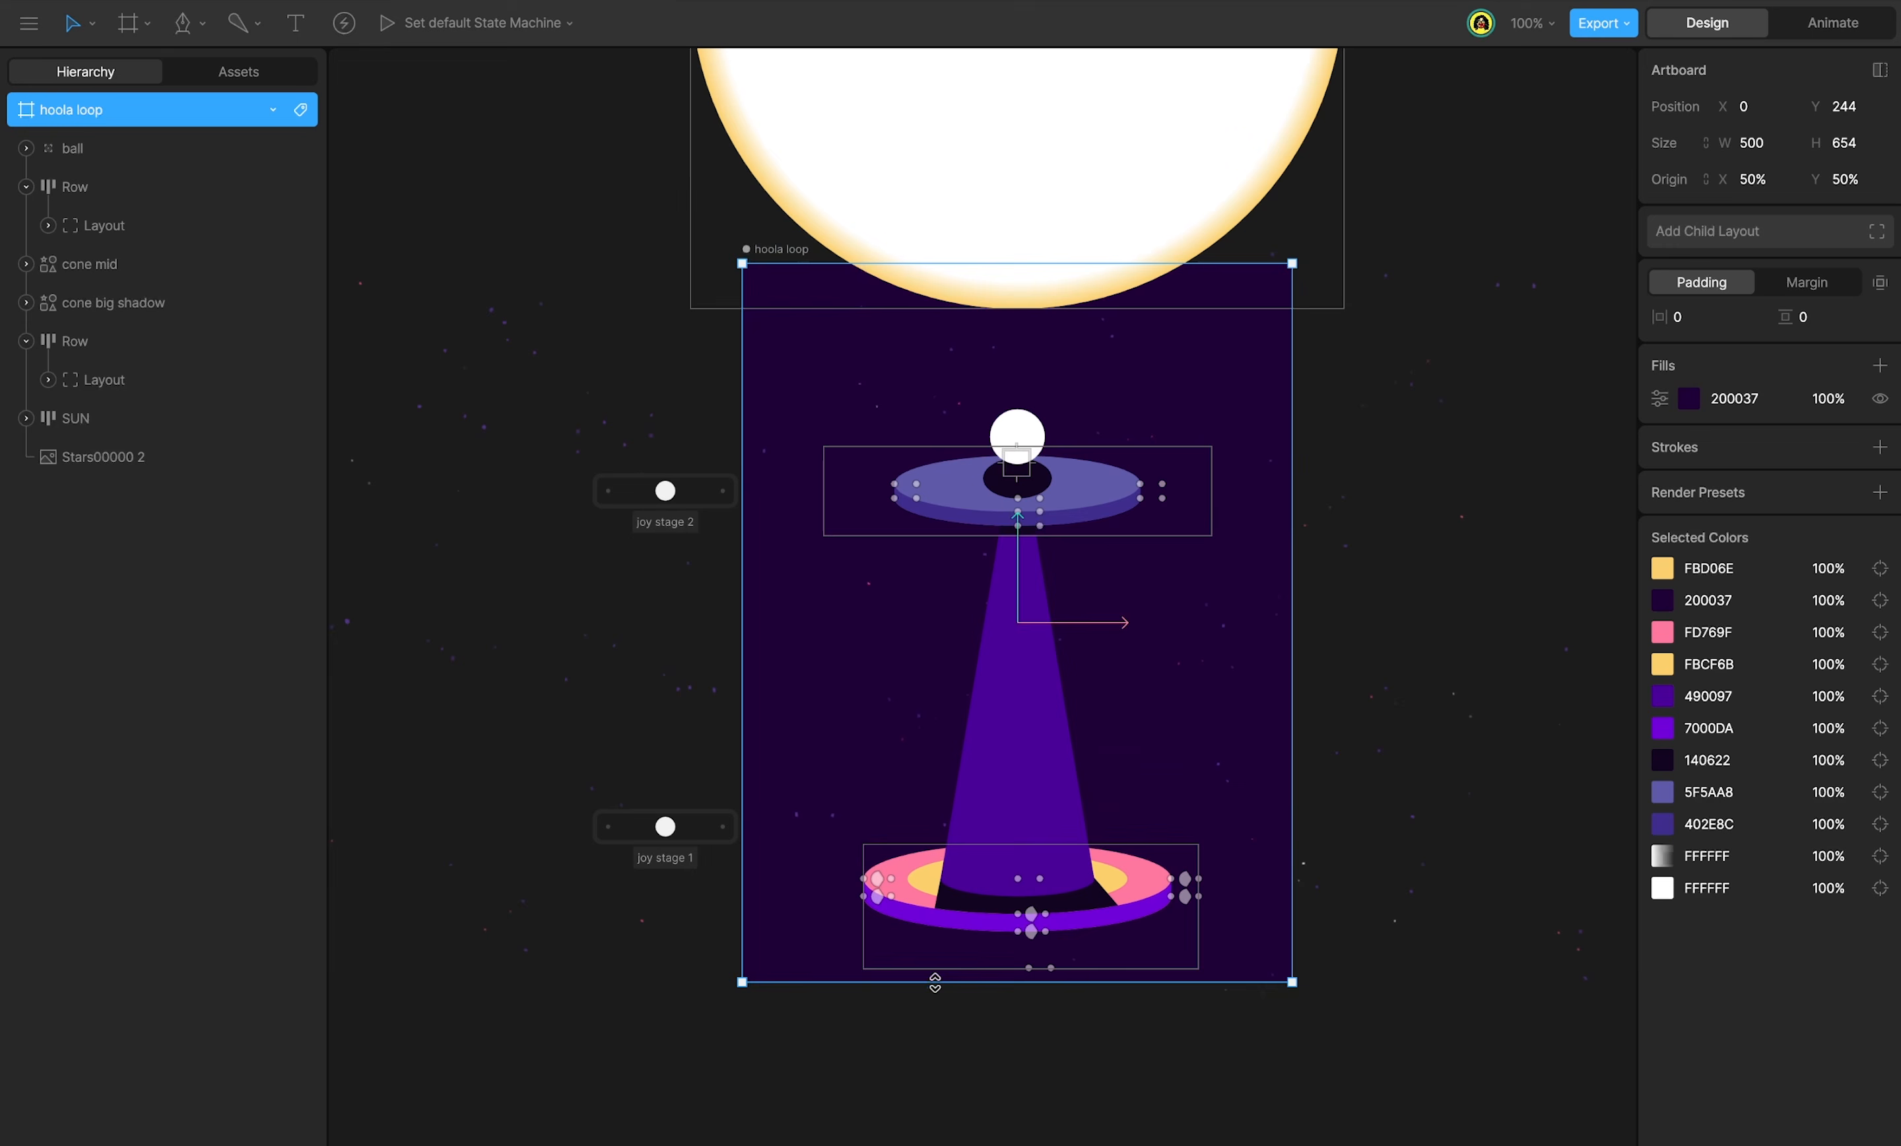
# Play the hoola loop animation and examine how the scene responds when the artboard's height changes.
pyautogui.press('Tab')
pyautogui.press('space')
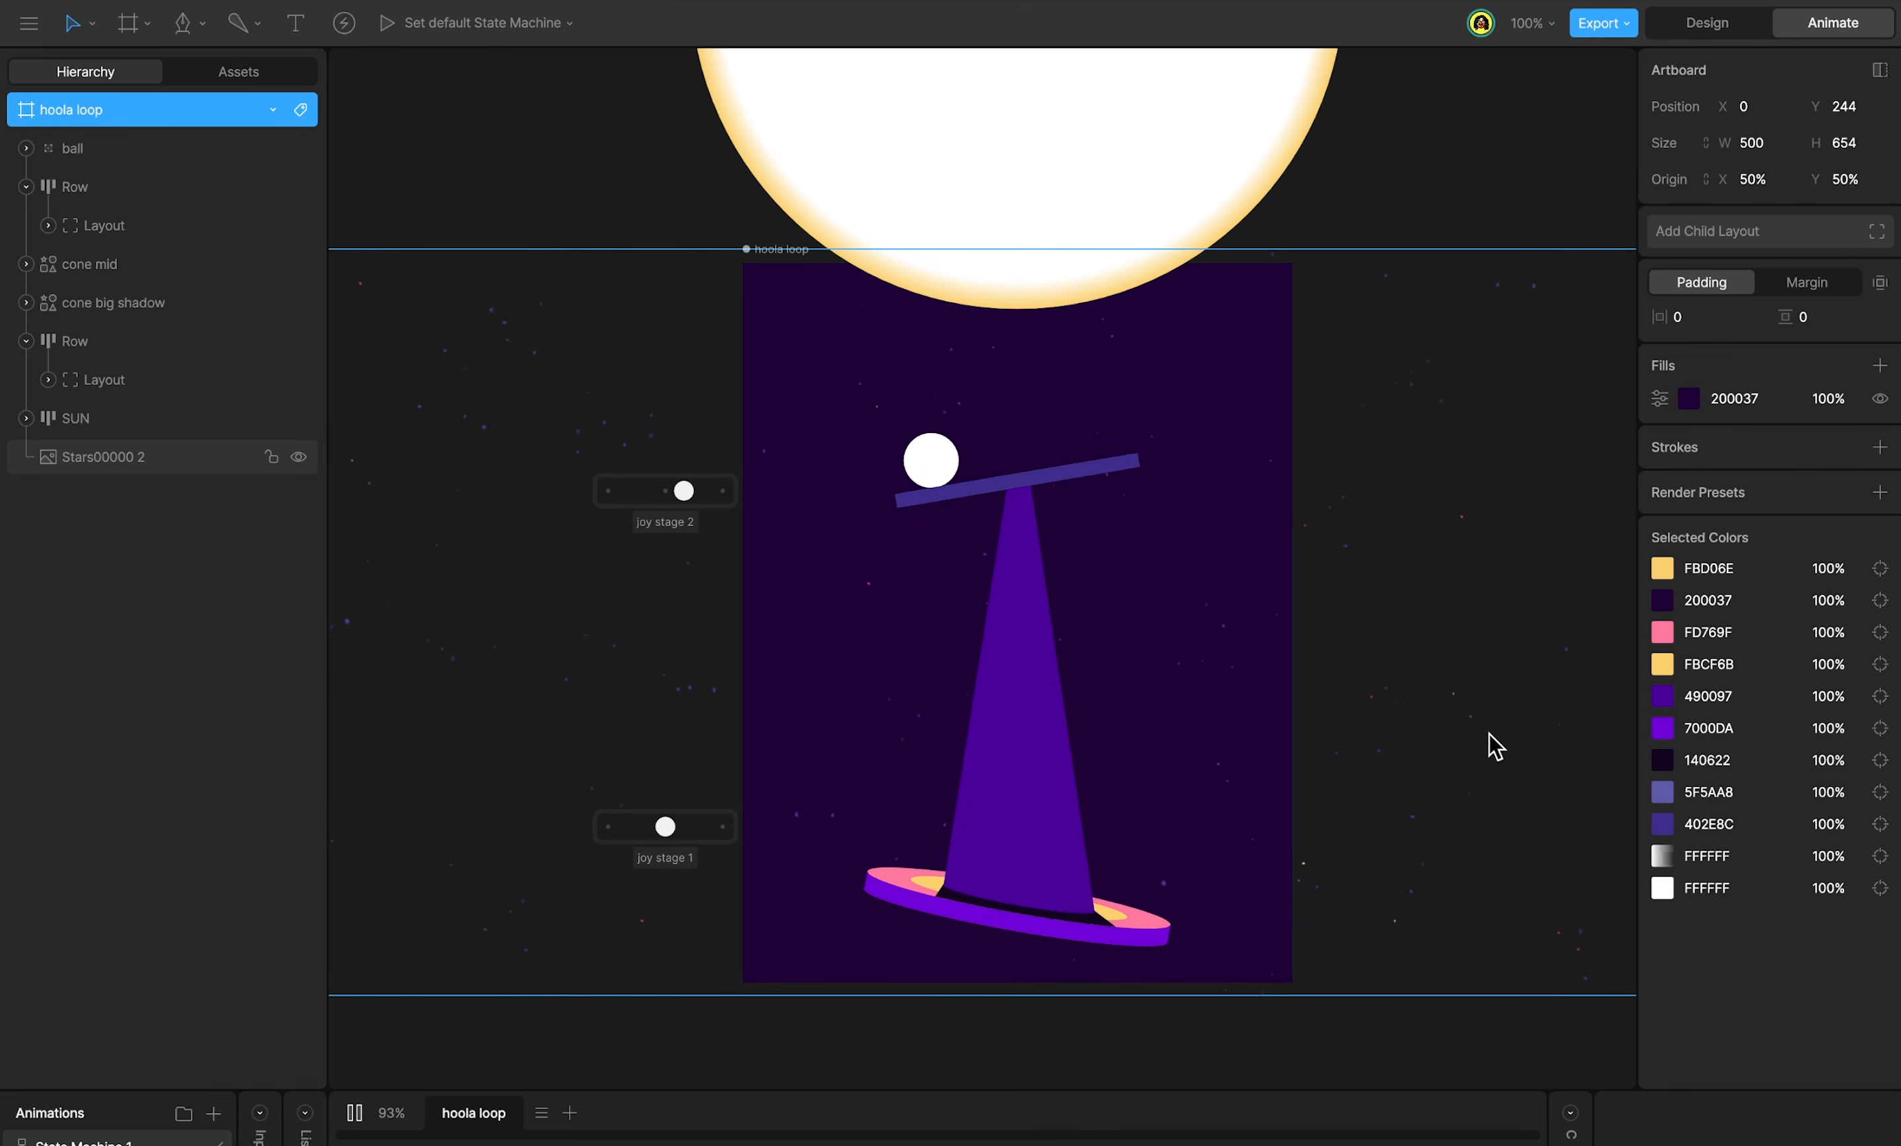
pyautogui.press('Tab')
pyautogui.moveTo(1050, 249); pyautogui.dragTo(1052, 408)
pyautogui.press('Tab')
pyautogui.press('space')
pyautogui.press('Tab')
pyautogui.press('Tab')
pyautogui.press('space')
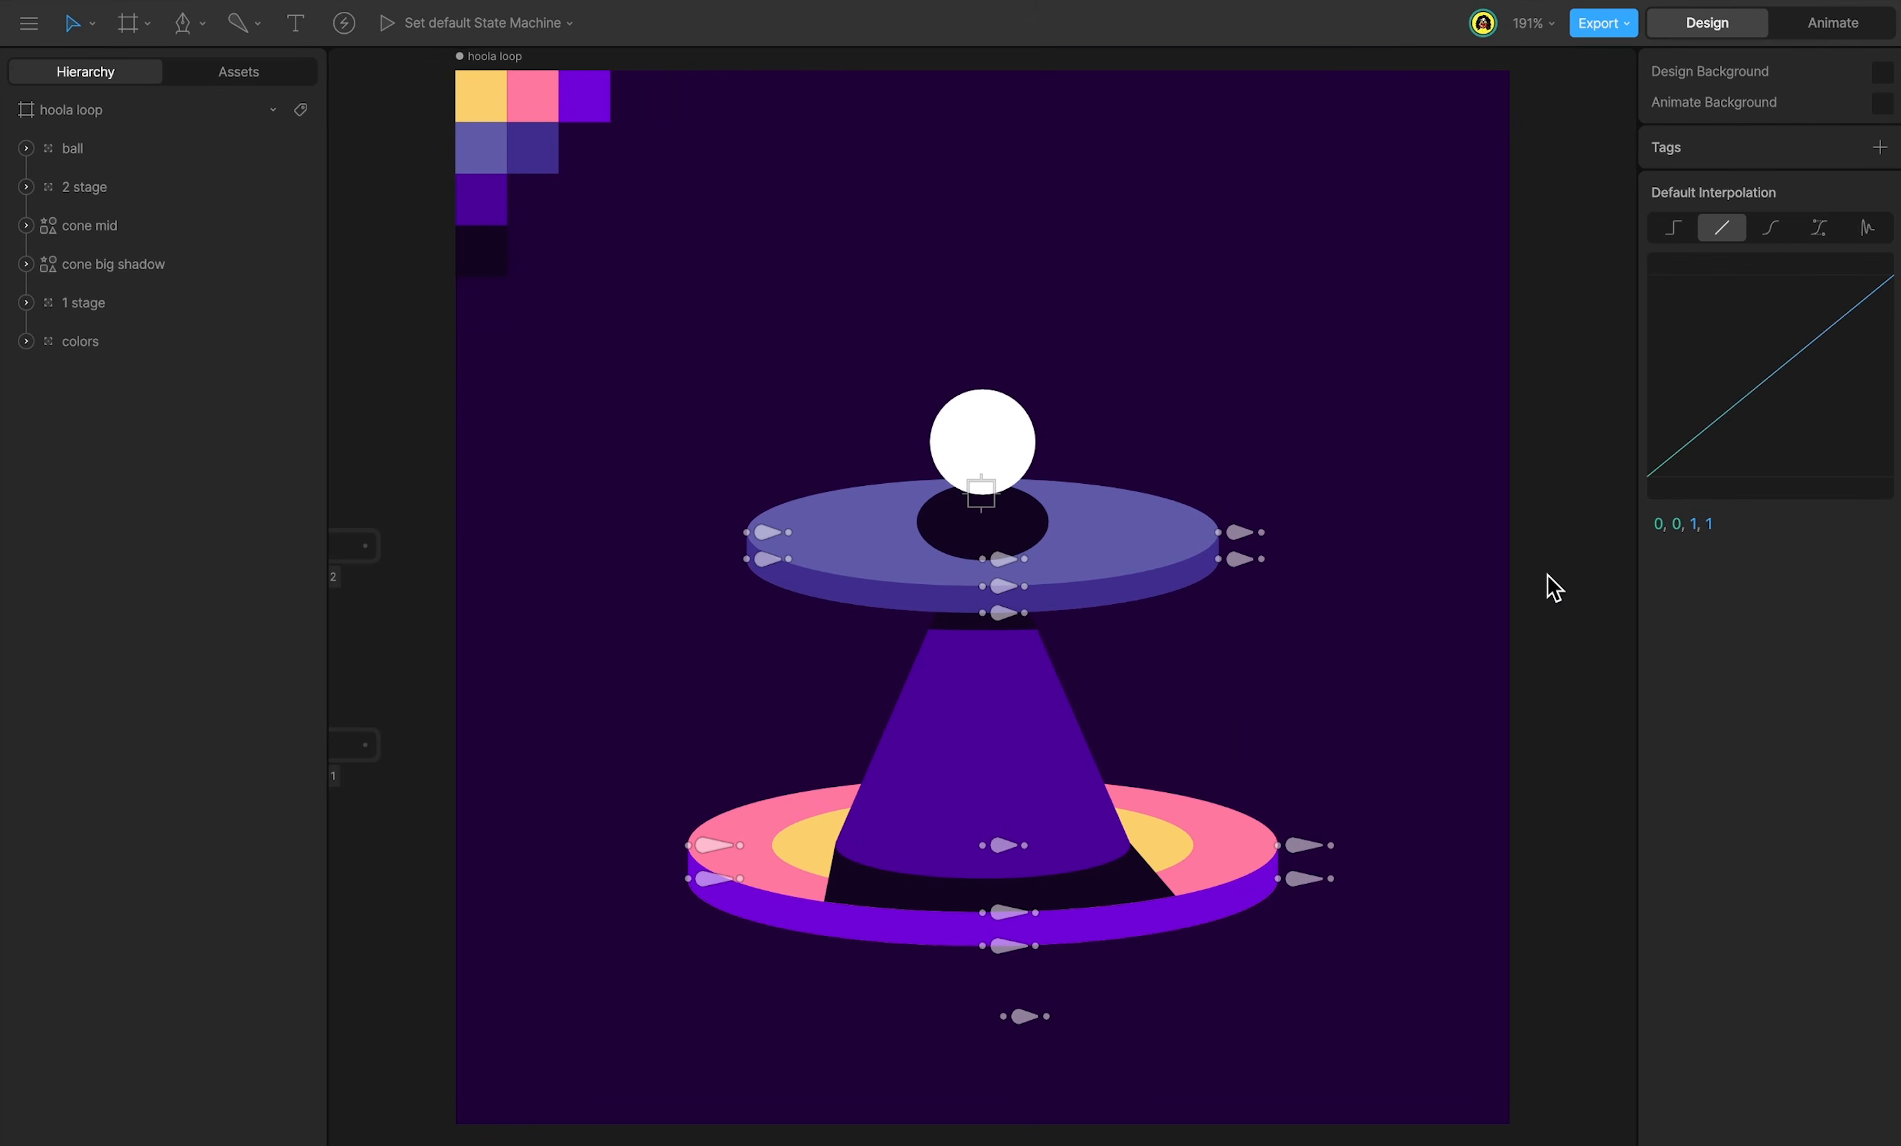
# Select the sun group and the Stars00000 image in the balance background artboard for copying.
pyautogui.scroll(-10, 1547, 576)
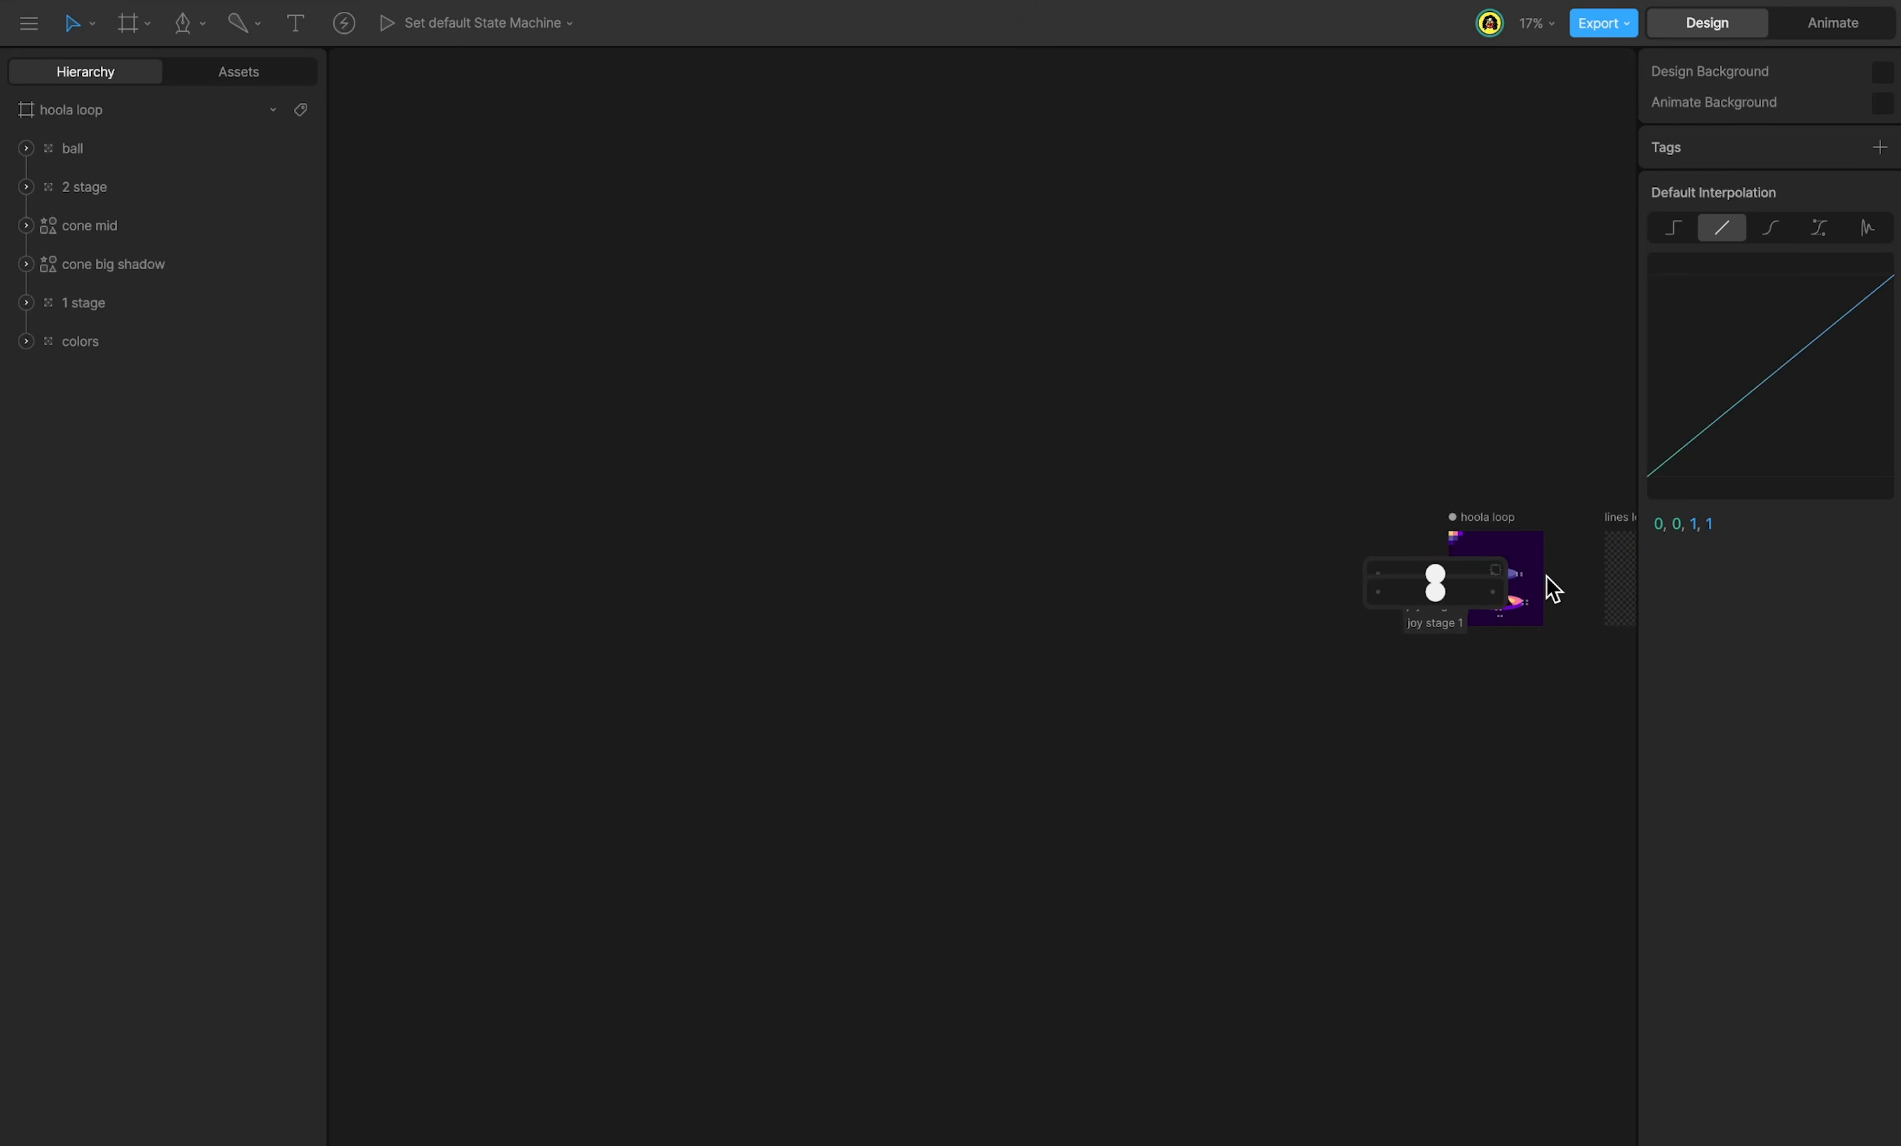
pyautogui.moveTo(1511, 579); pyautogui.dragTo(707, 609)
pyautogui.scroll(5, 1034, 600)
pyautogui.click(986, 458)
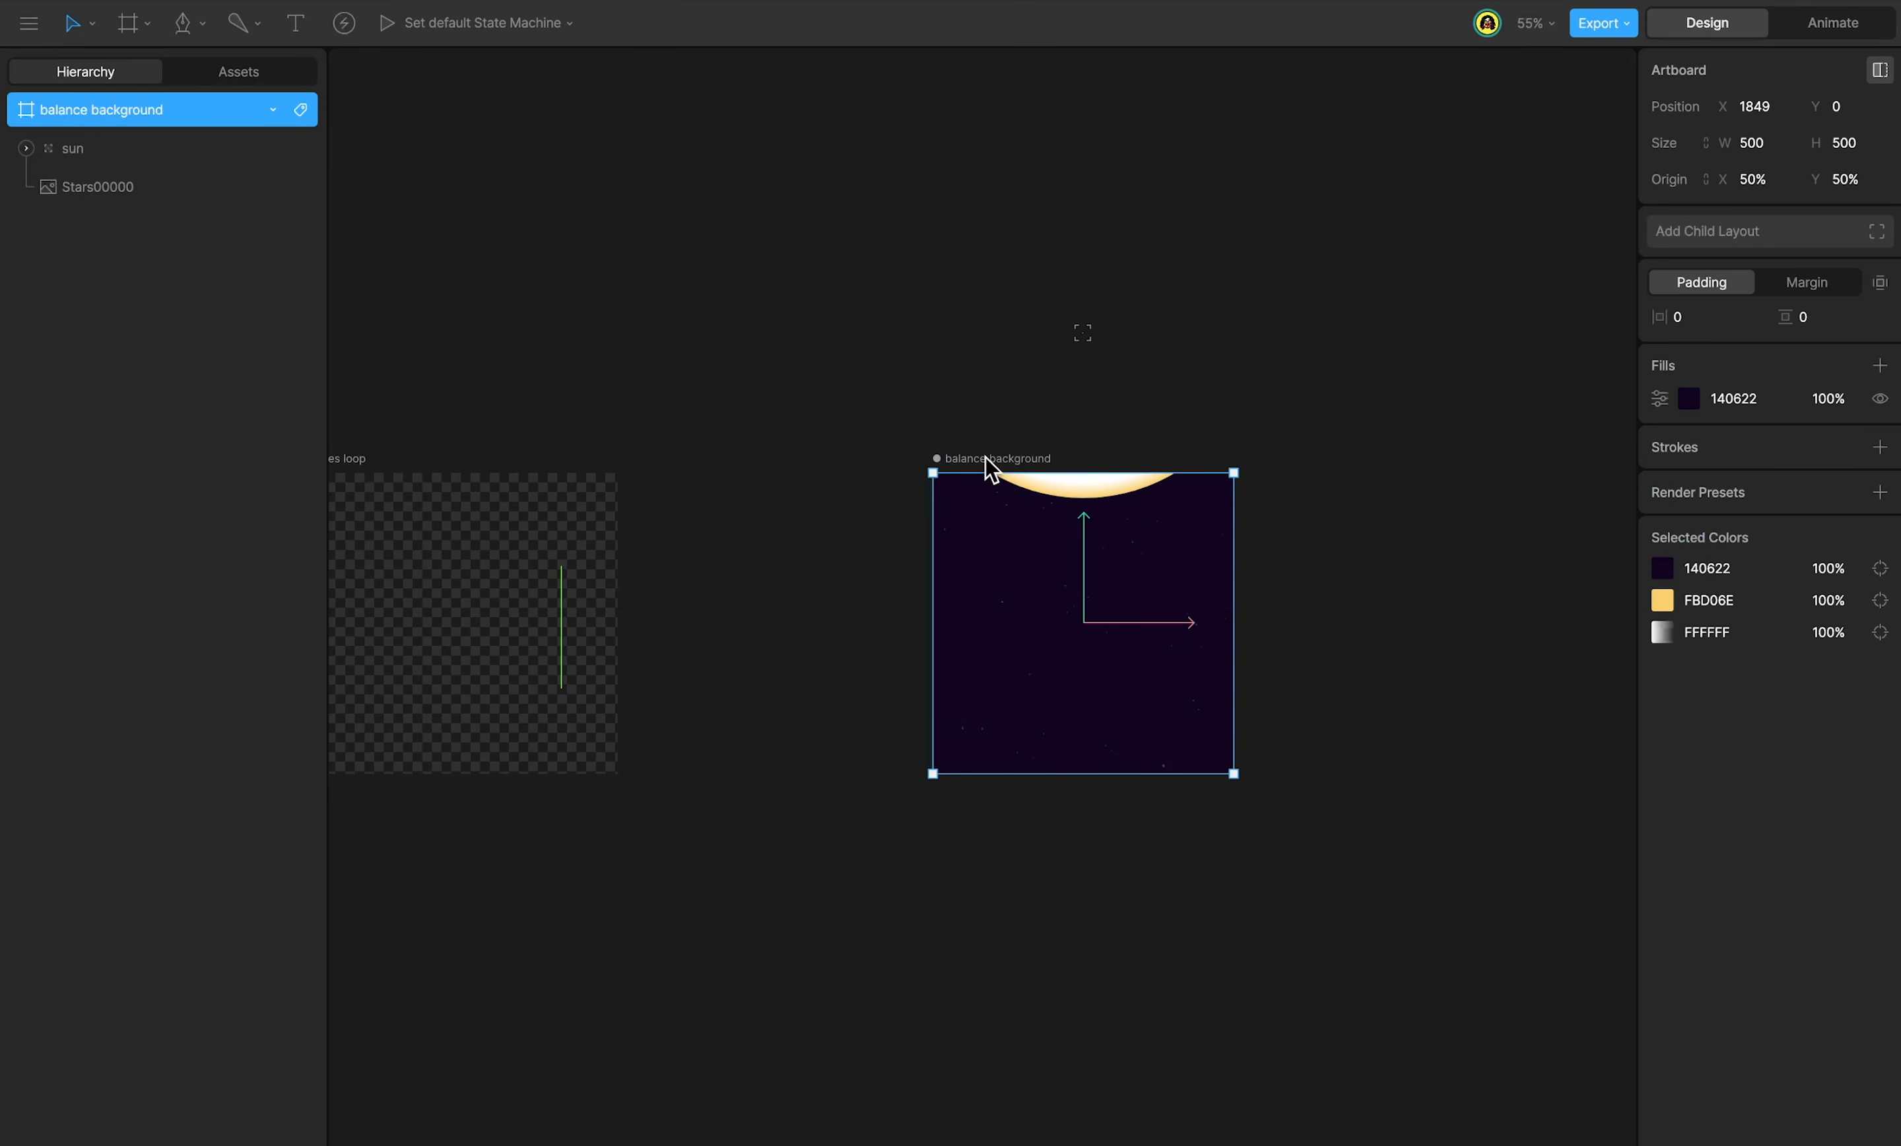
pyautogui.click(131, 151)
pyautogui.keyDown('shift'); pyautogui.click(136, 187); pyautogui.keyUp('shift')
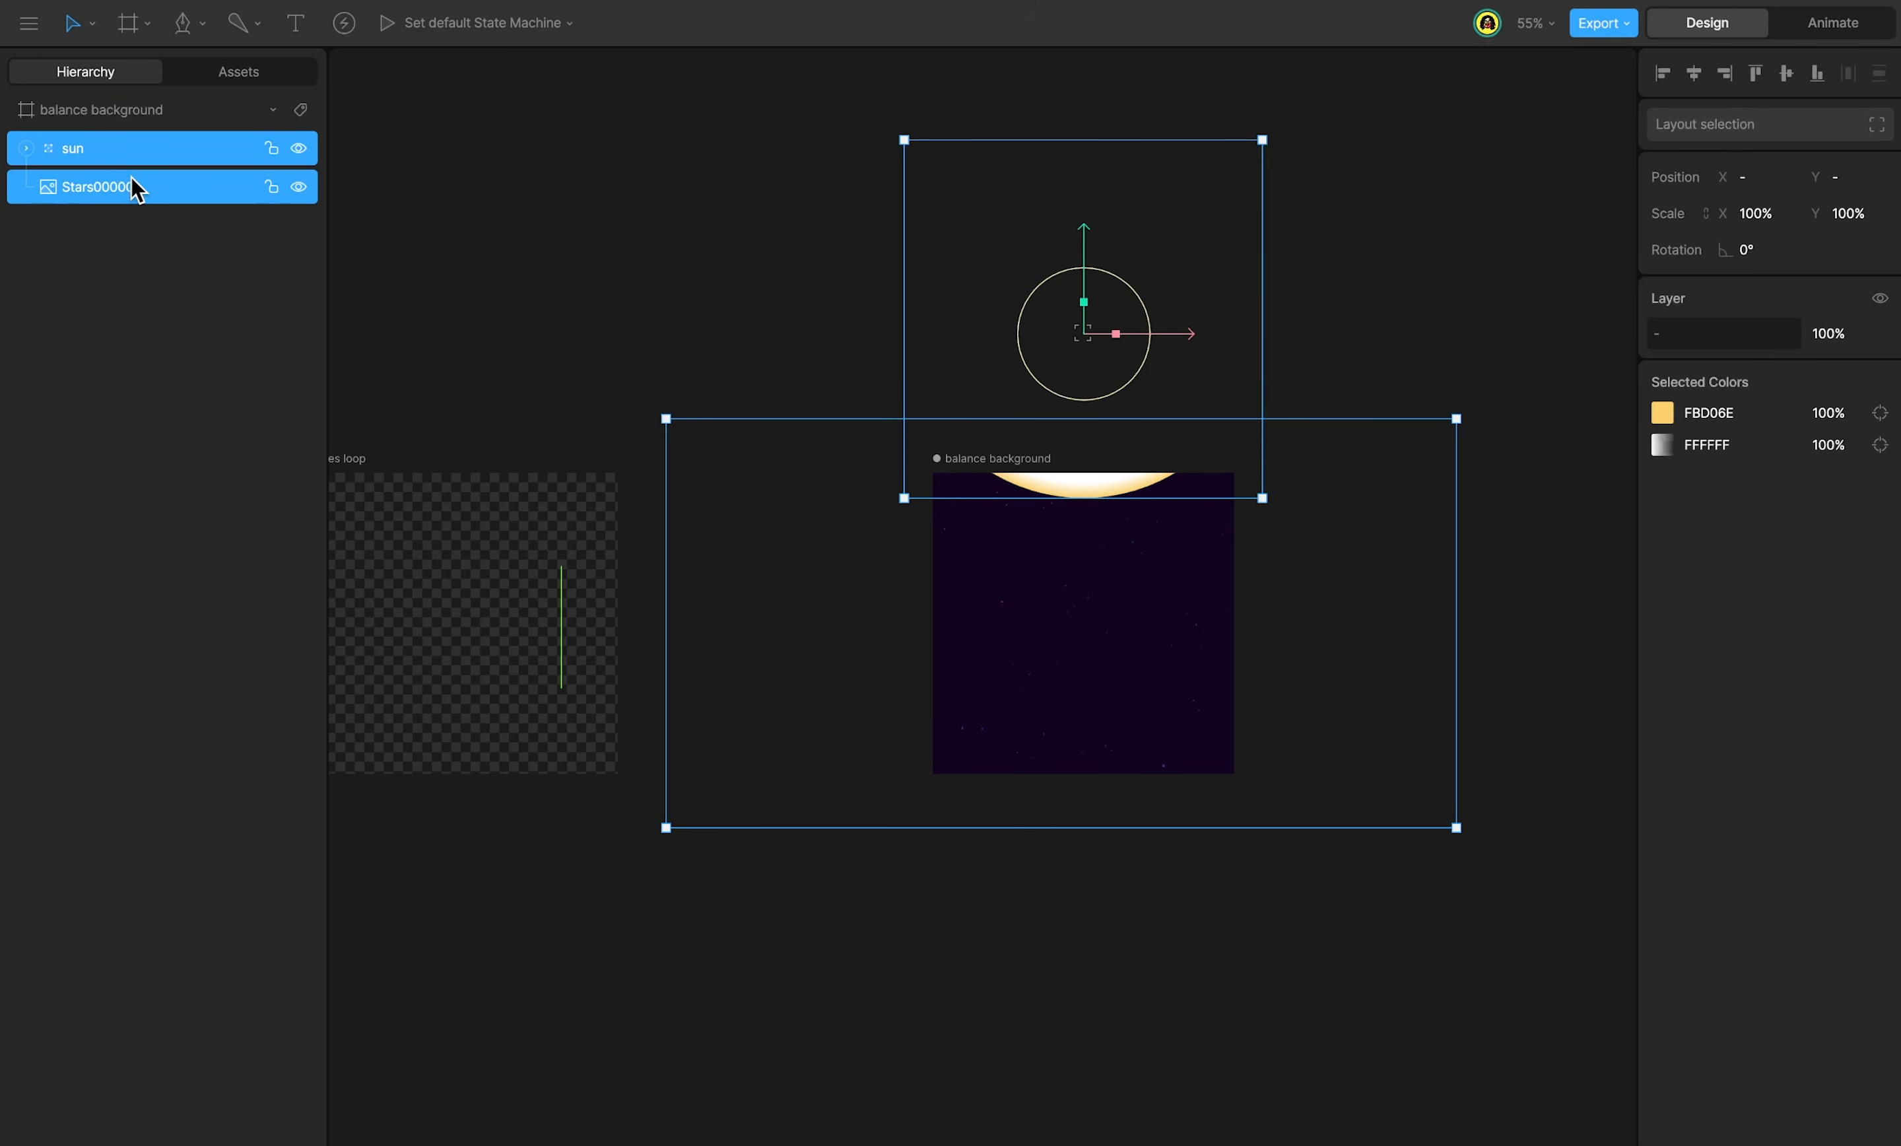
# Paste the copied sun group and stars image into the hoola loop artboard.
pyautogui.moveTo(491, 560); pyautogui.dragTo(1359, 604)
pyautogui.scroll(5, 692, 673)
pyautogui.click(701, 240)
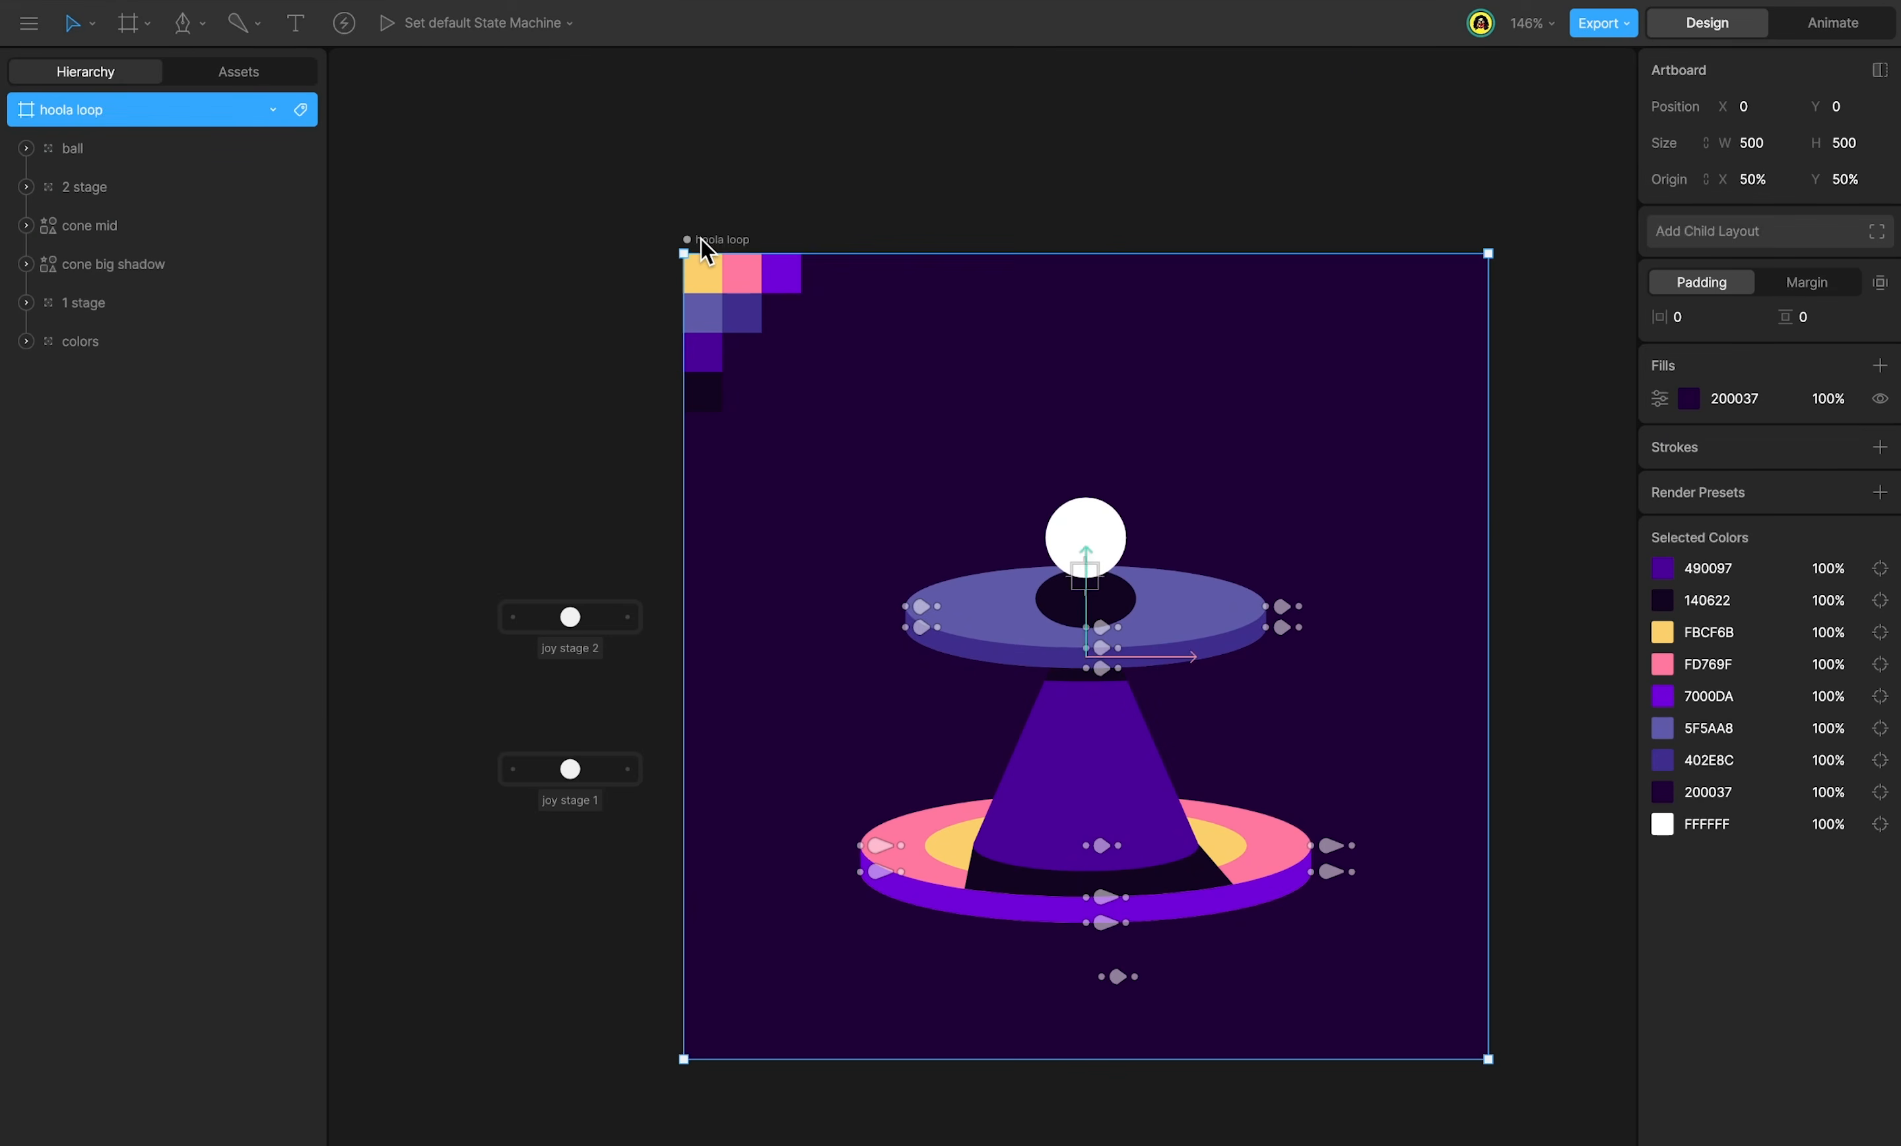
pyautogui.press('f')
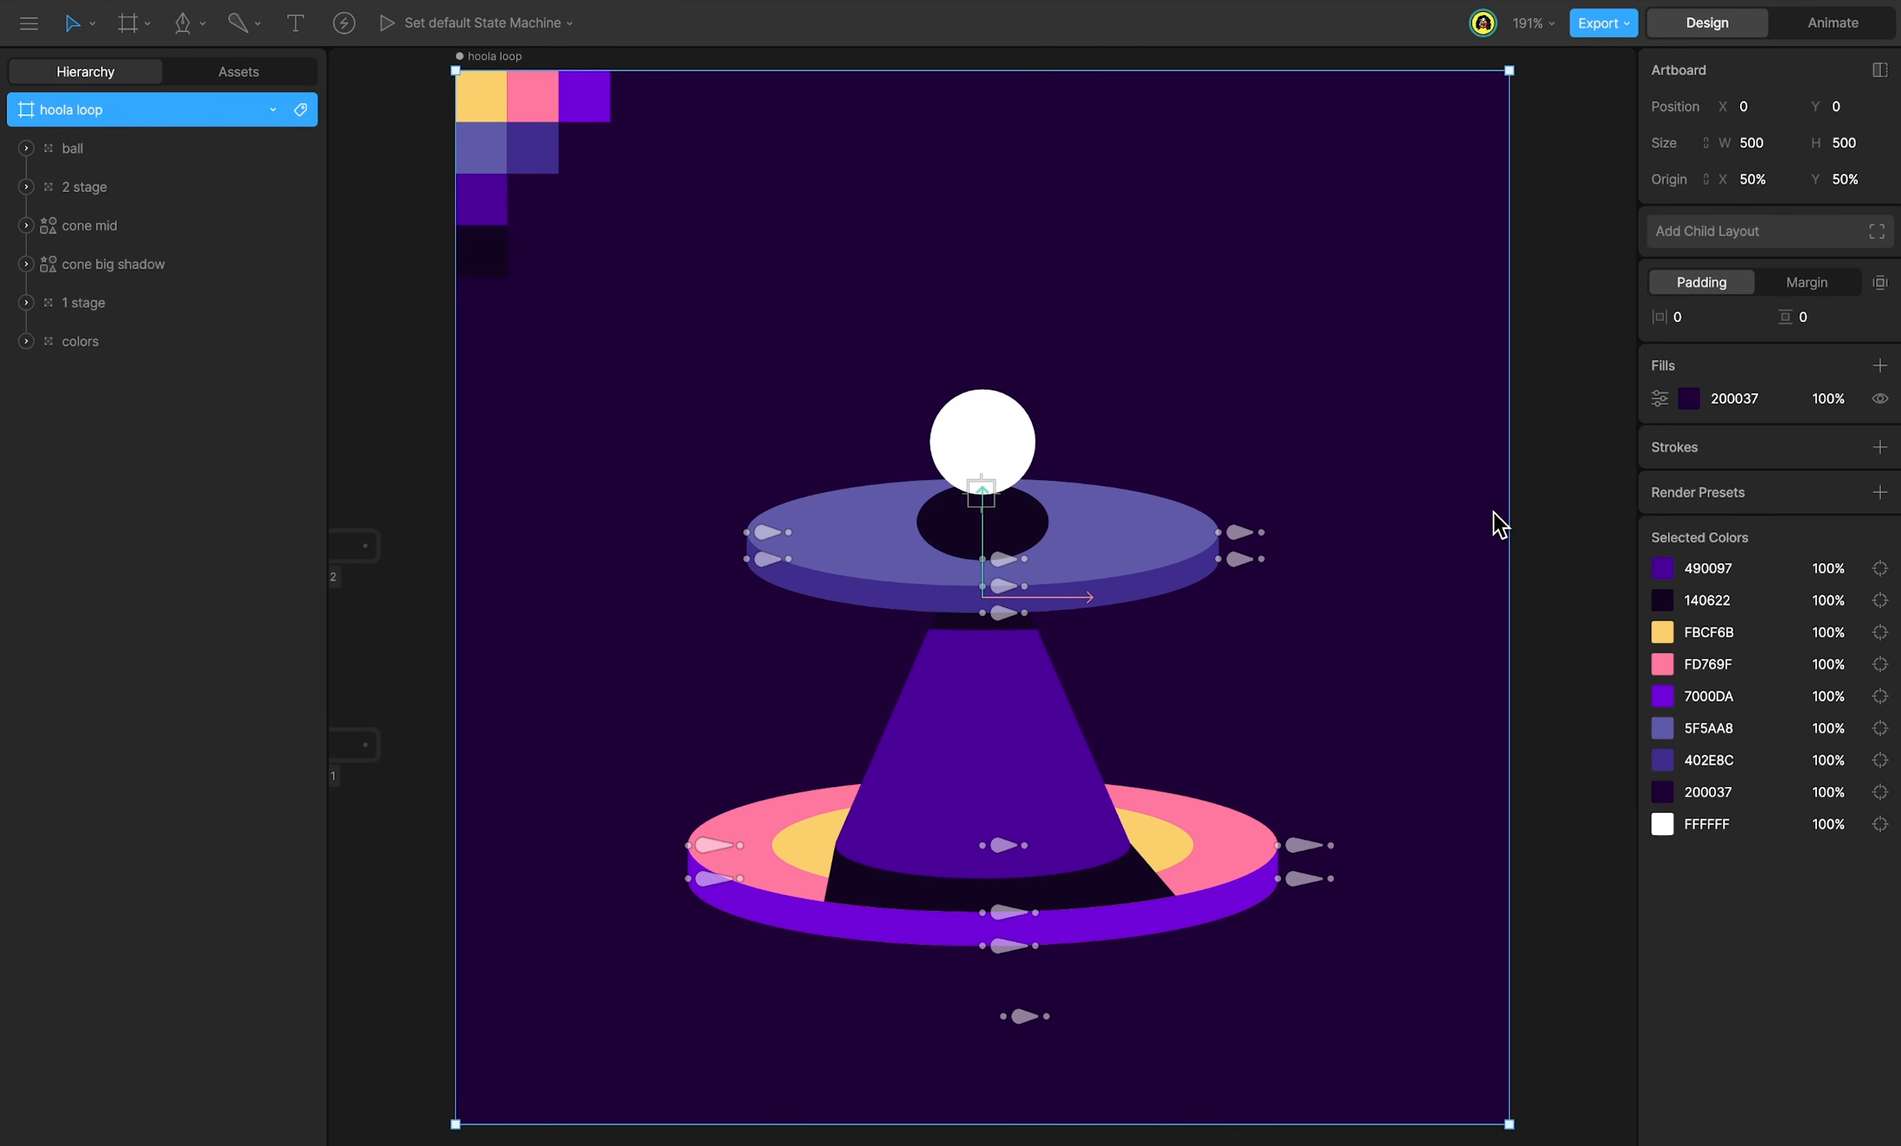
pyautogui.click(129, 161)
pyautogui.hotkey('ctrl', 'v')
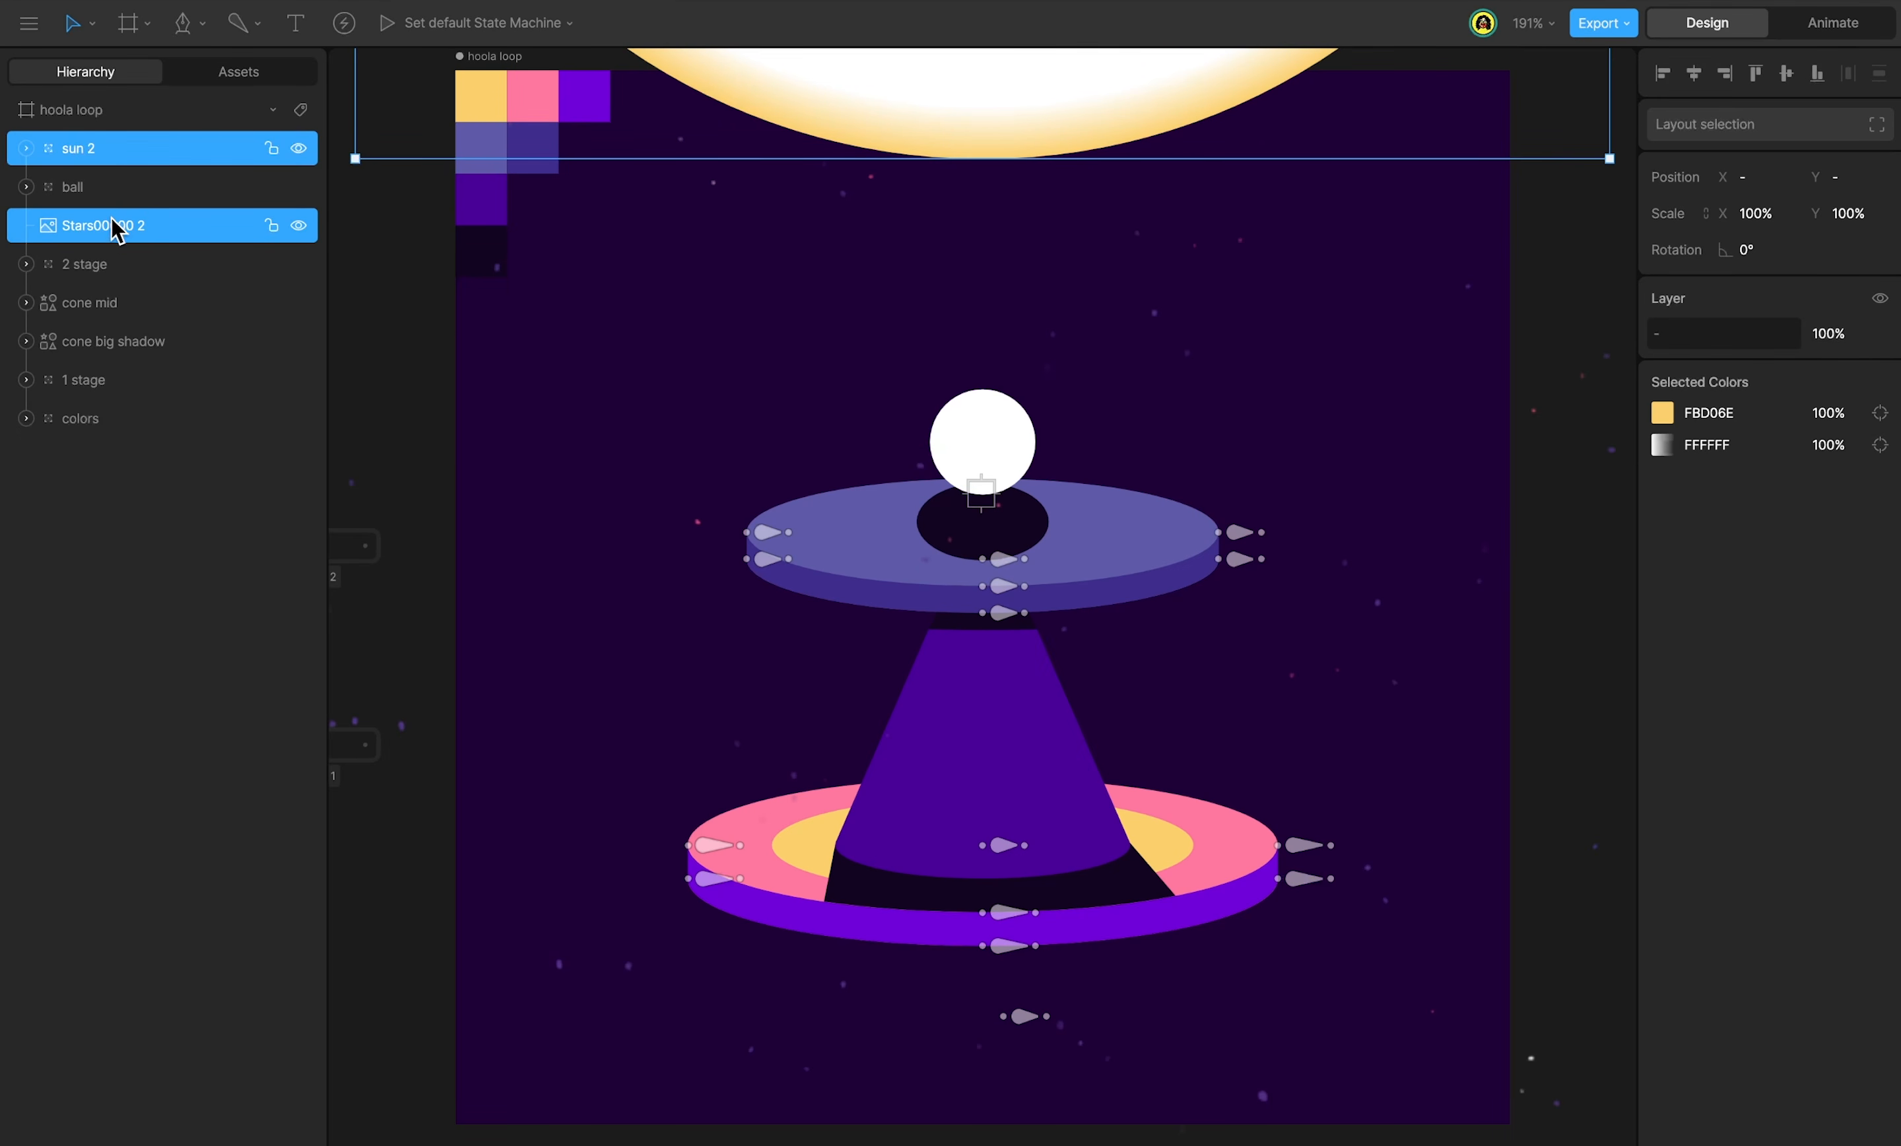
# Move sun 2 and Stars00000 2 to the end of the hierarchy and delete the colors group.
pyautogui.moveTo(119, 231); pyautogui.dragTo(88, 446)
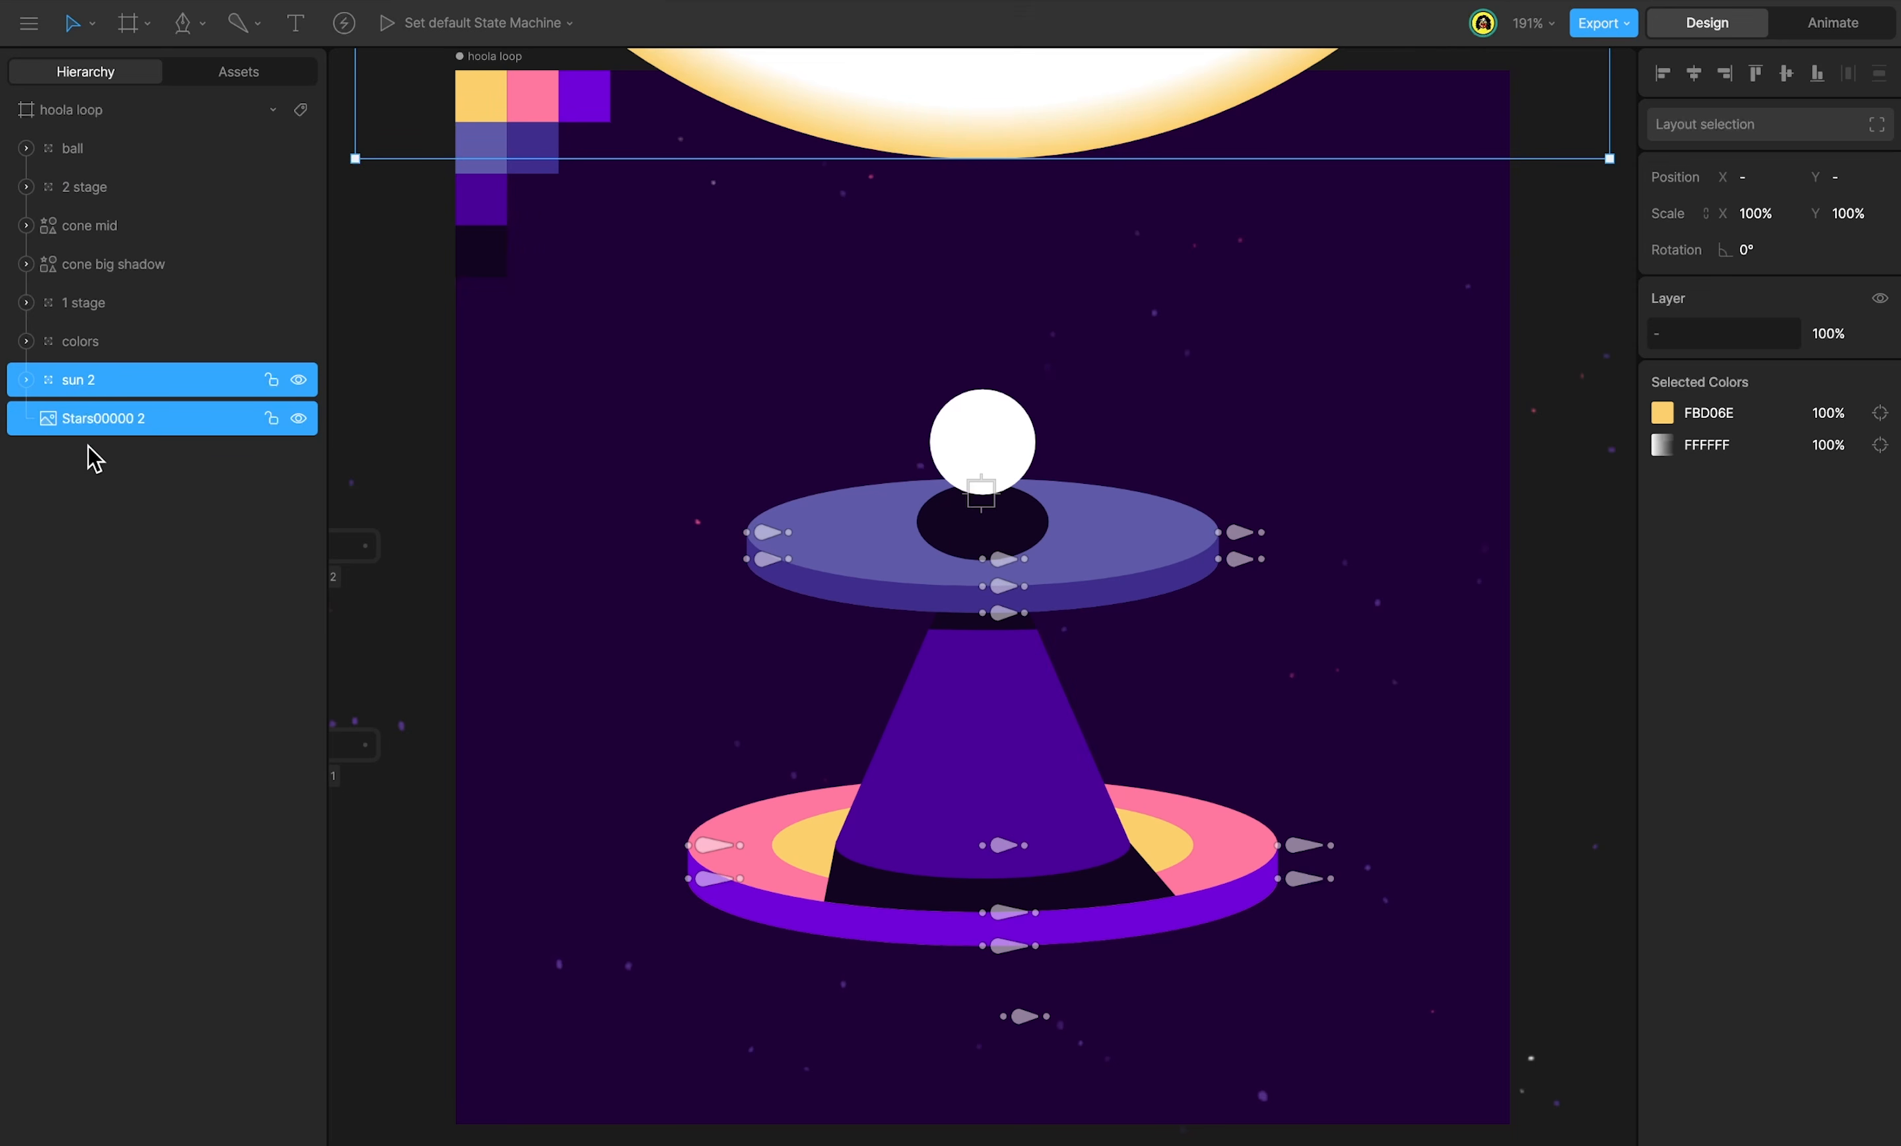
pyautogui.click(110, 340)
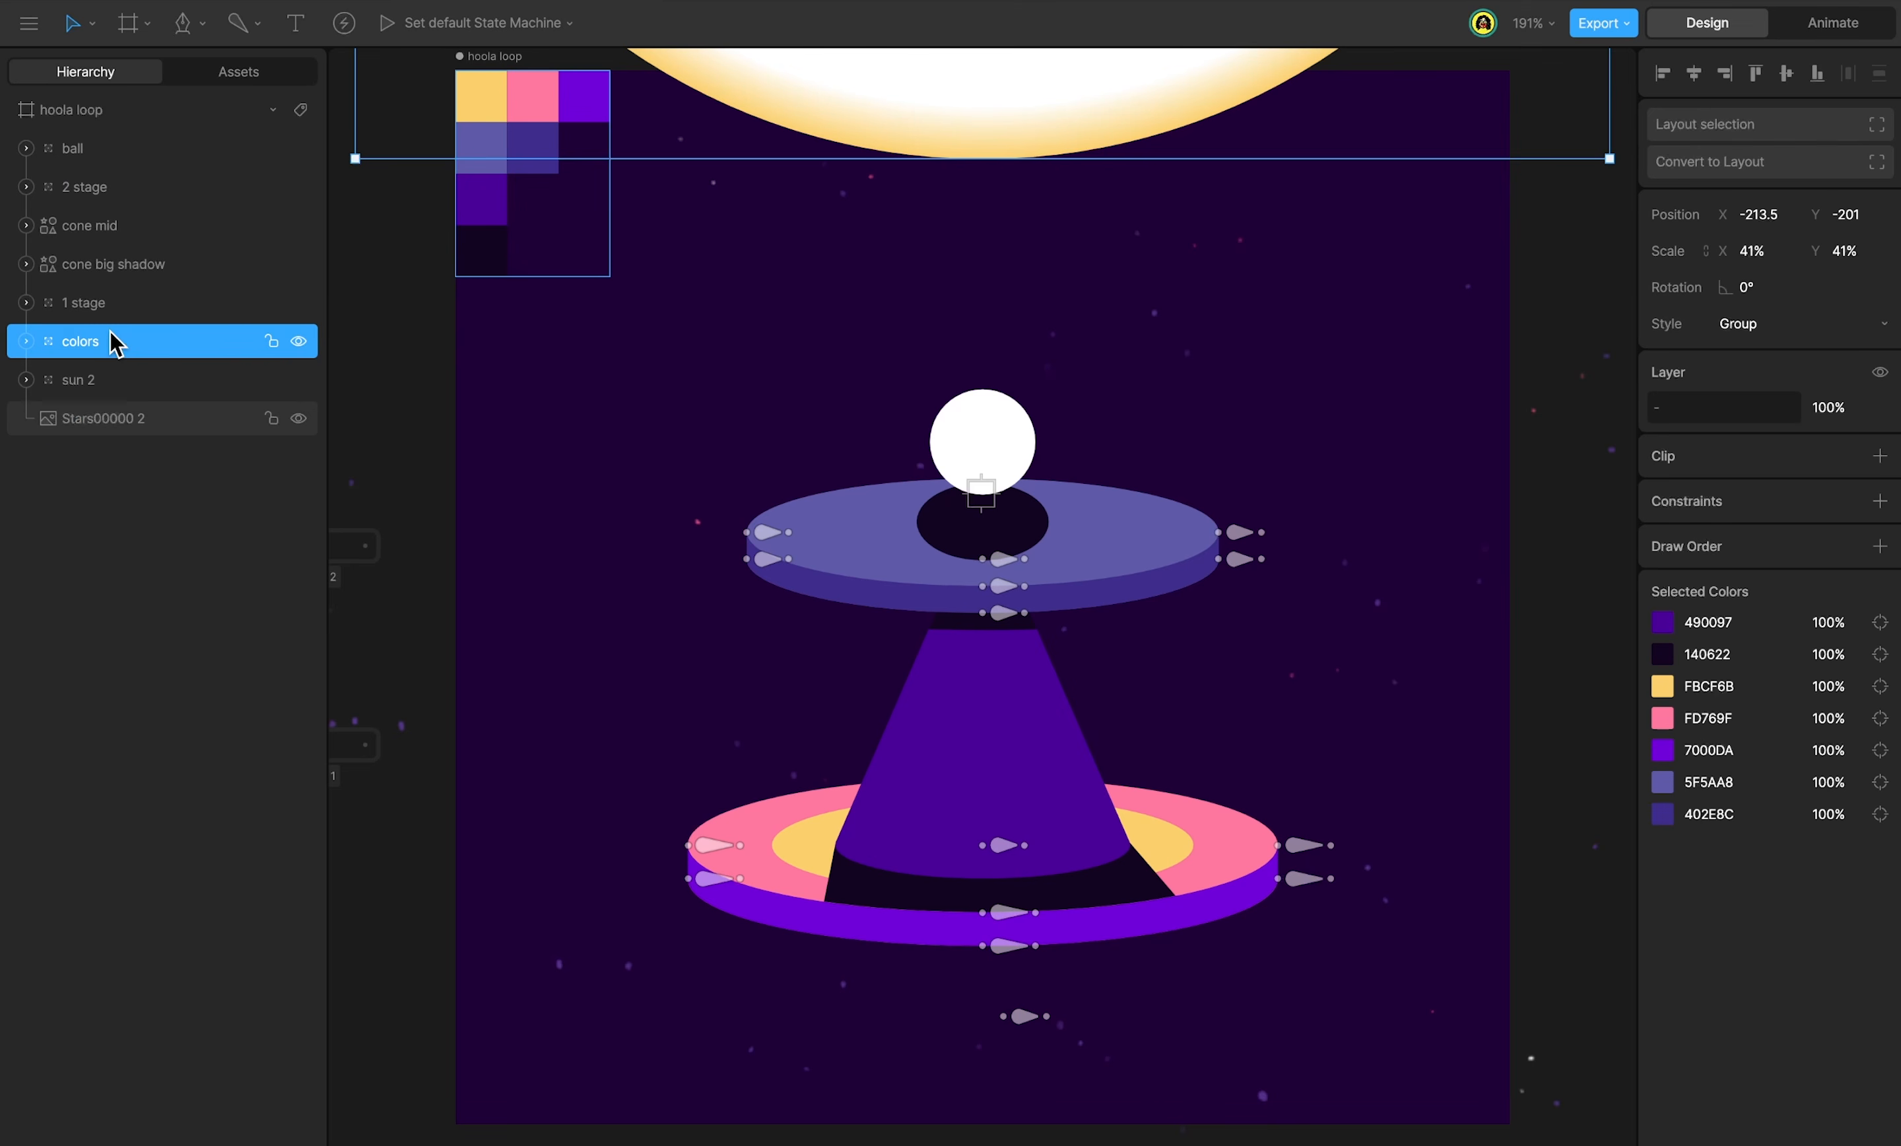
pyautogui.press('Delete')
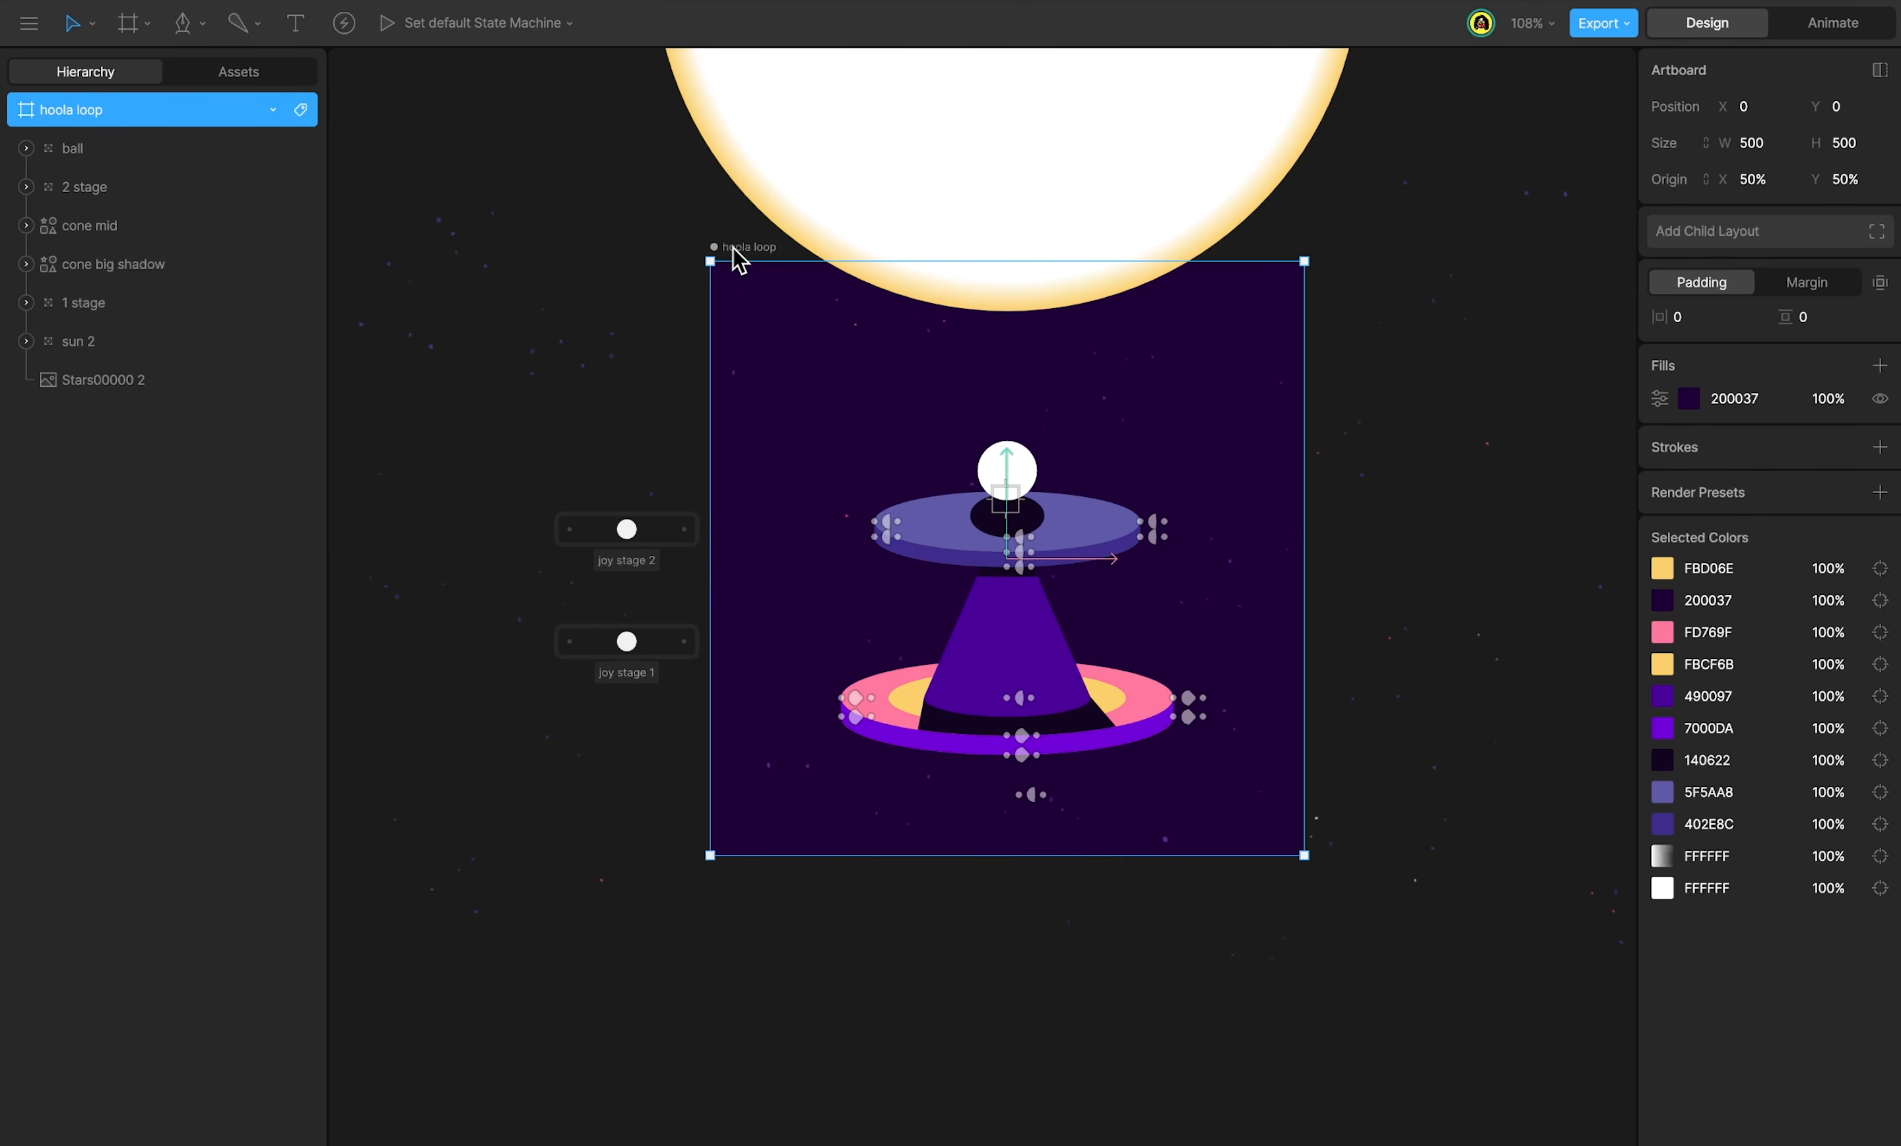
# Try resizing the hoola loop artboard in width and height, and undo the changes.
pyautogui.hscroll(2, 1087, 467)
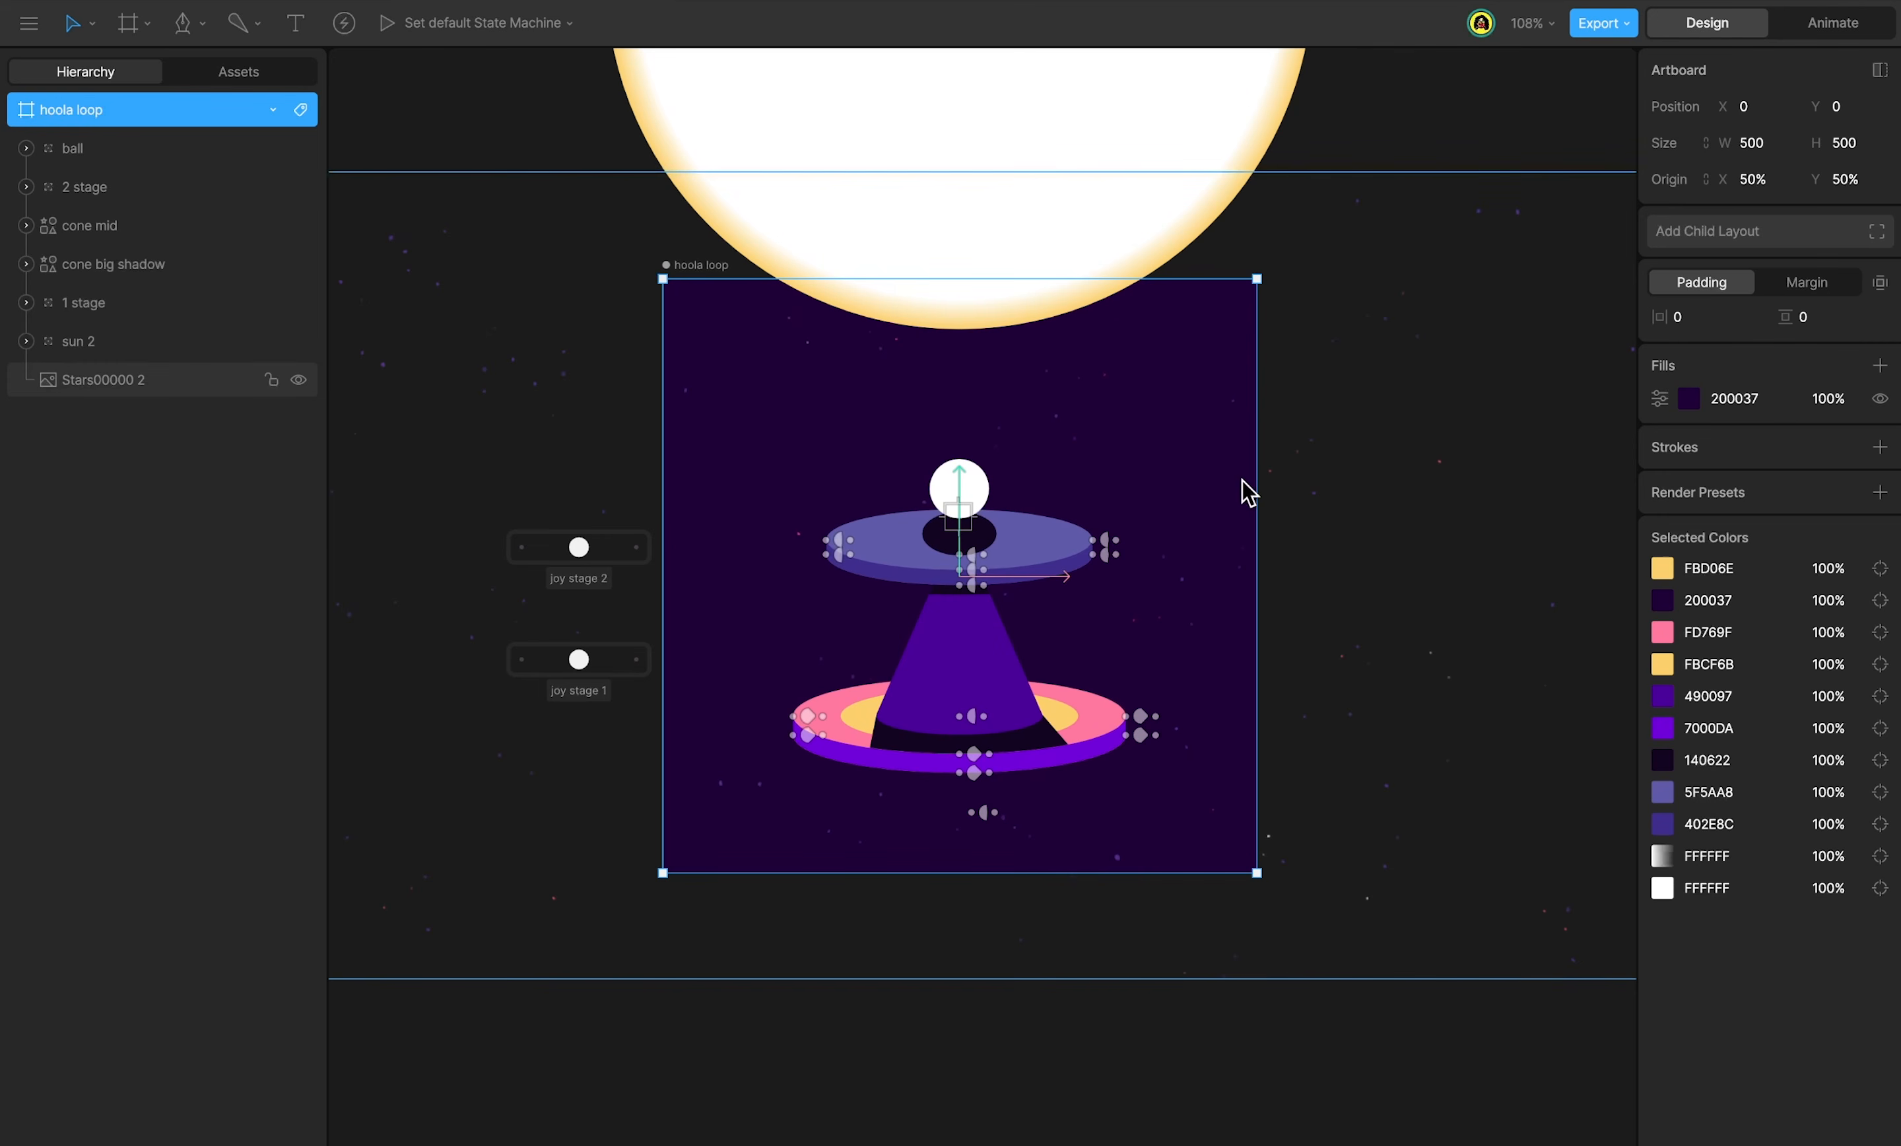
pyautogui.moveTo(1275, 480); pyautogui.dragTo(1442, 516)
pyautogui.moveTo(1124, 278); pyautogui.dragTo(1107, 233)
pyautogui.hotkey('ctrl', 'z')
pyautogui.hotkey('ctrl', 'z')
pyautogui.hotkey('ctrl', 'z')
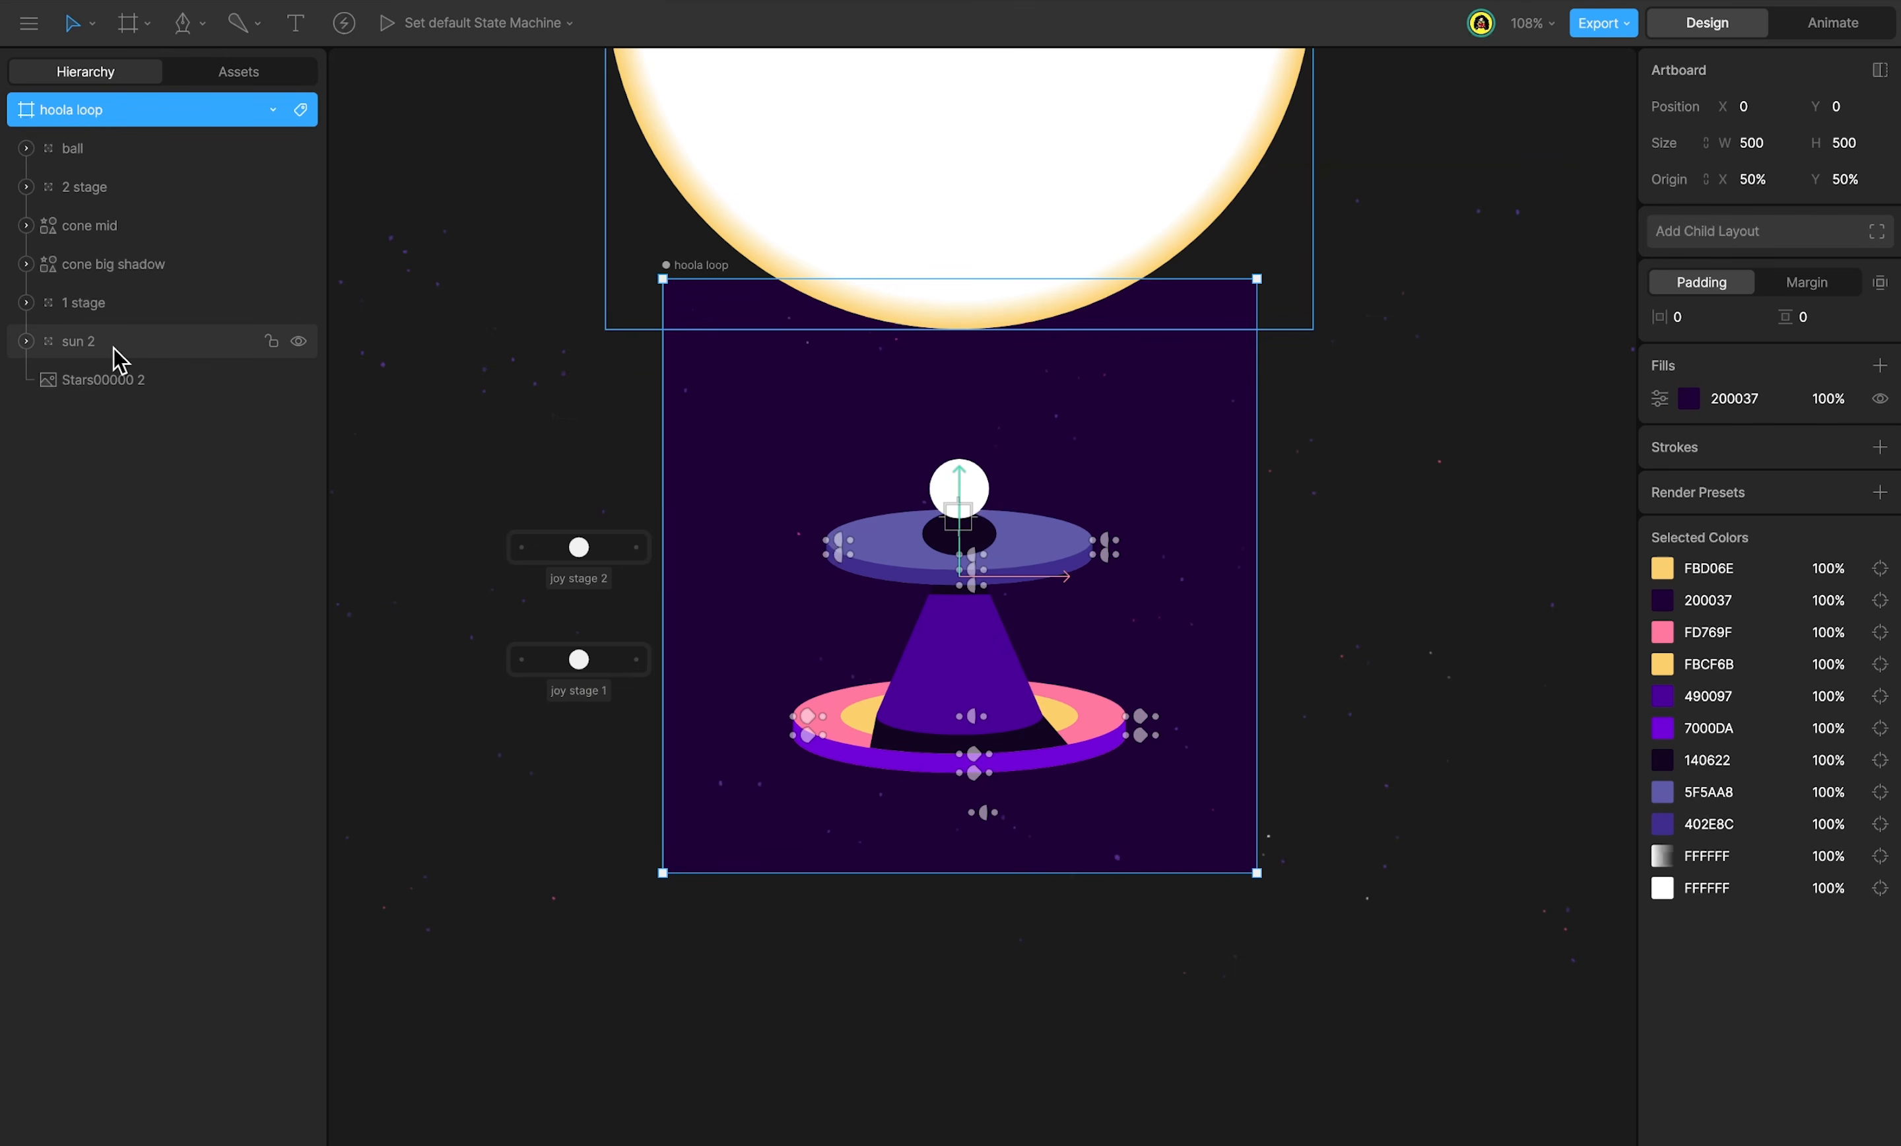
# Wrap the sun 2 group in two nested layouts and turn off absolute positioning for the inner layout.
pyautogui.click(117, 356)
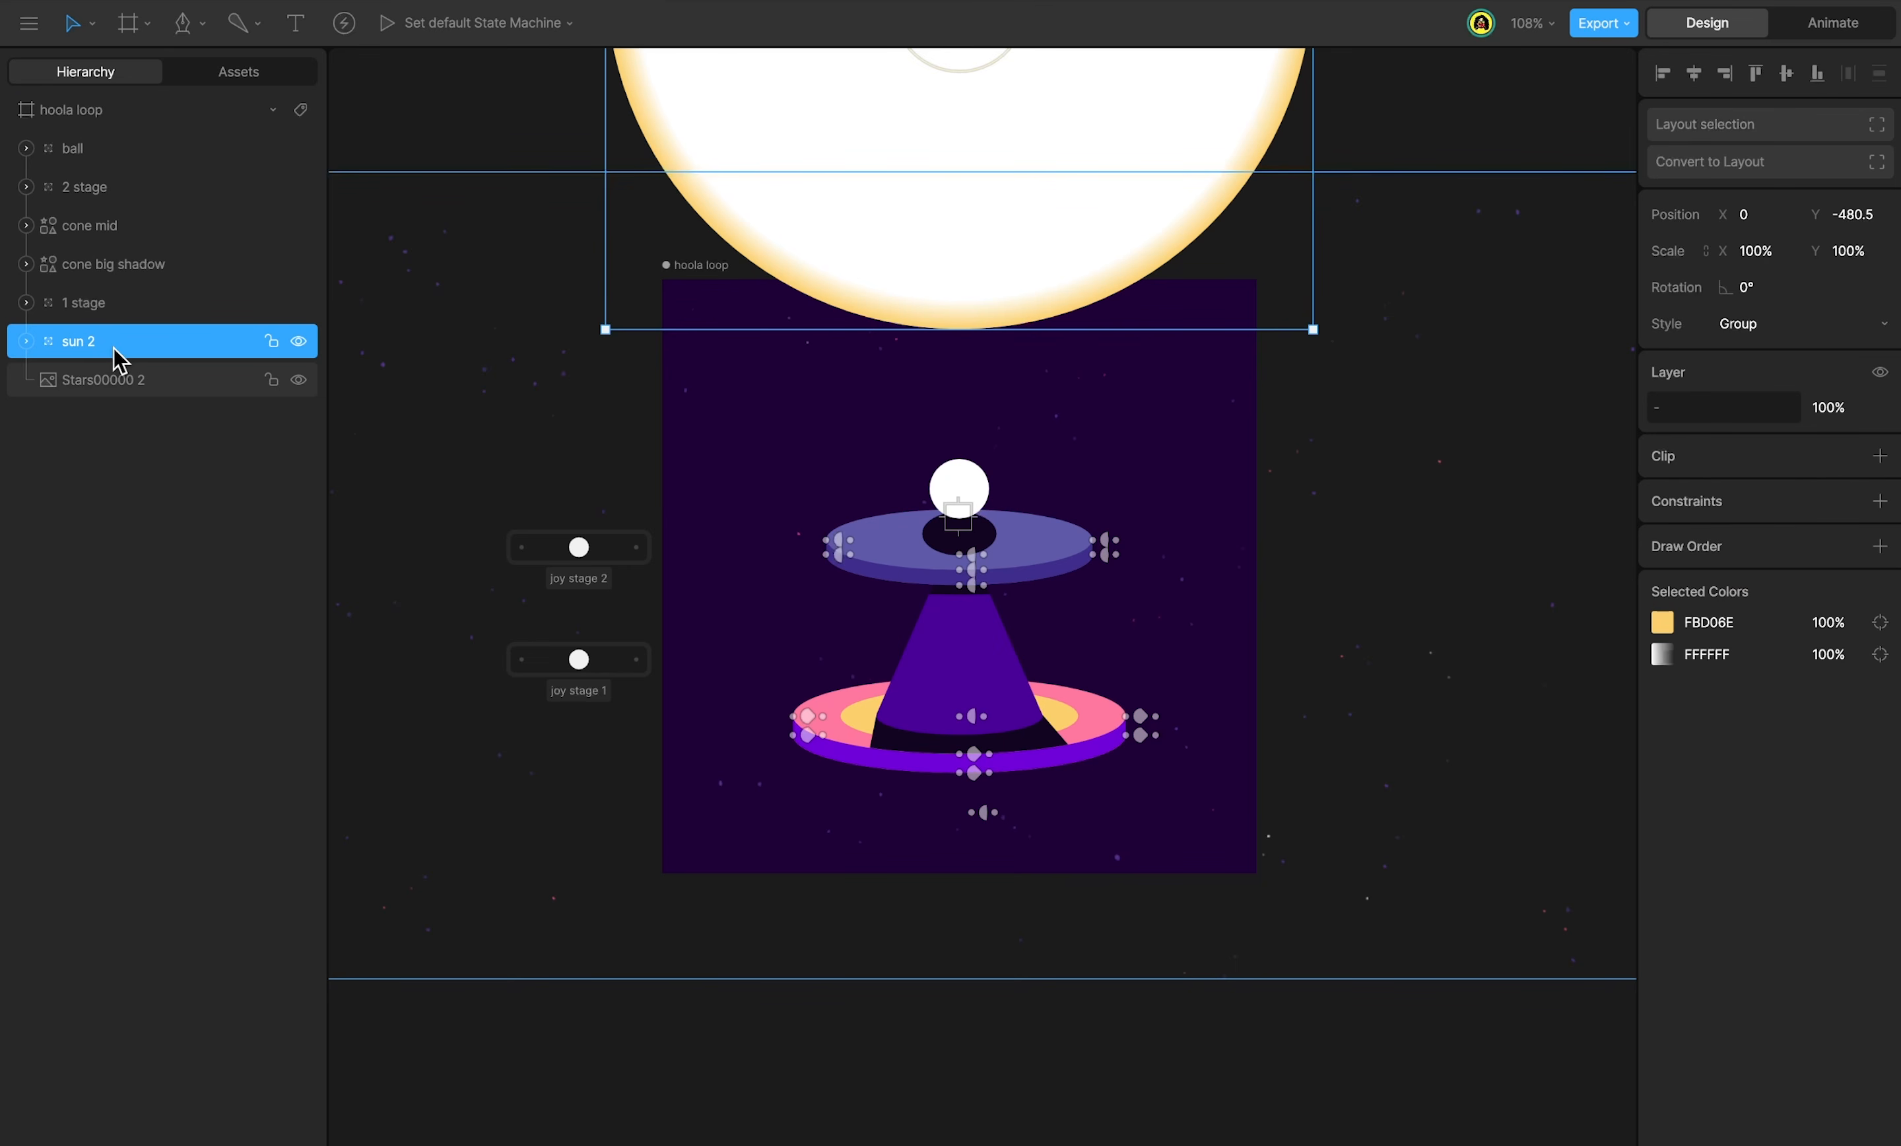
pyautogui.rightClick(118, 355)
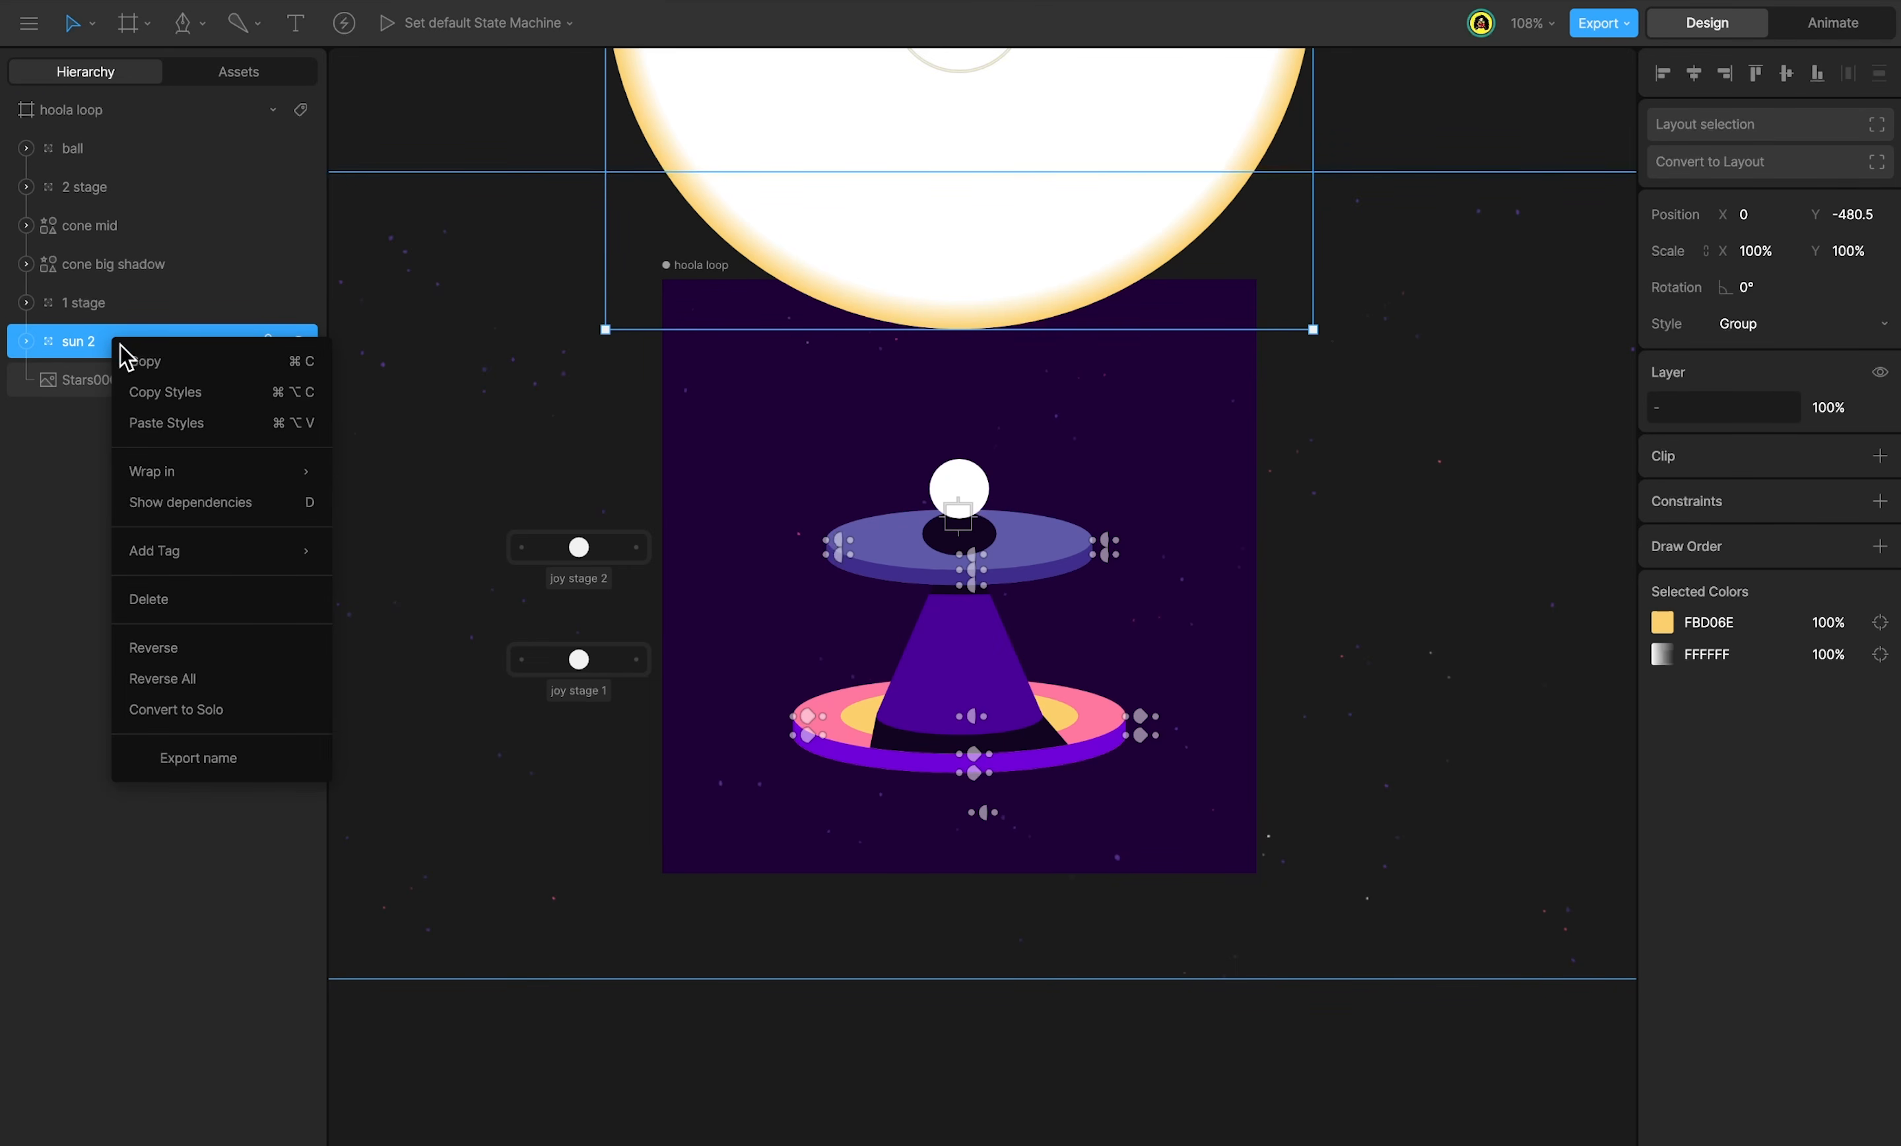
pyautogui.moveTo(278, 476)
pyautogui.click(377, 477)
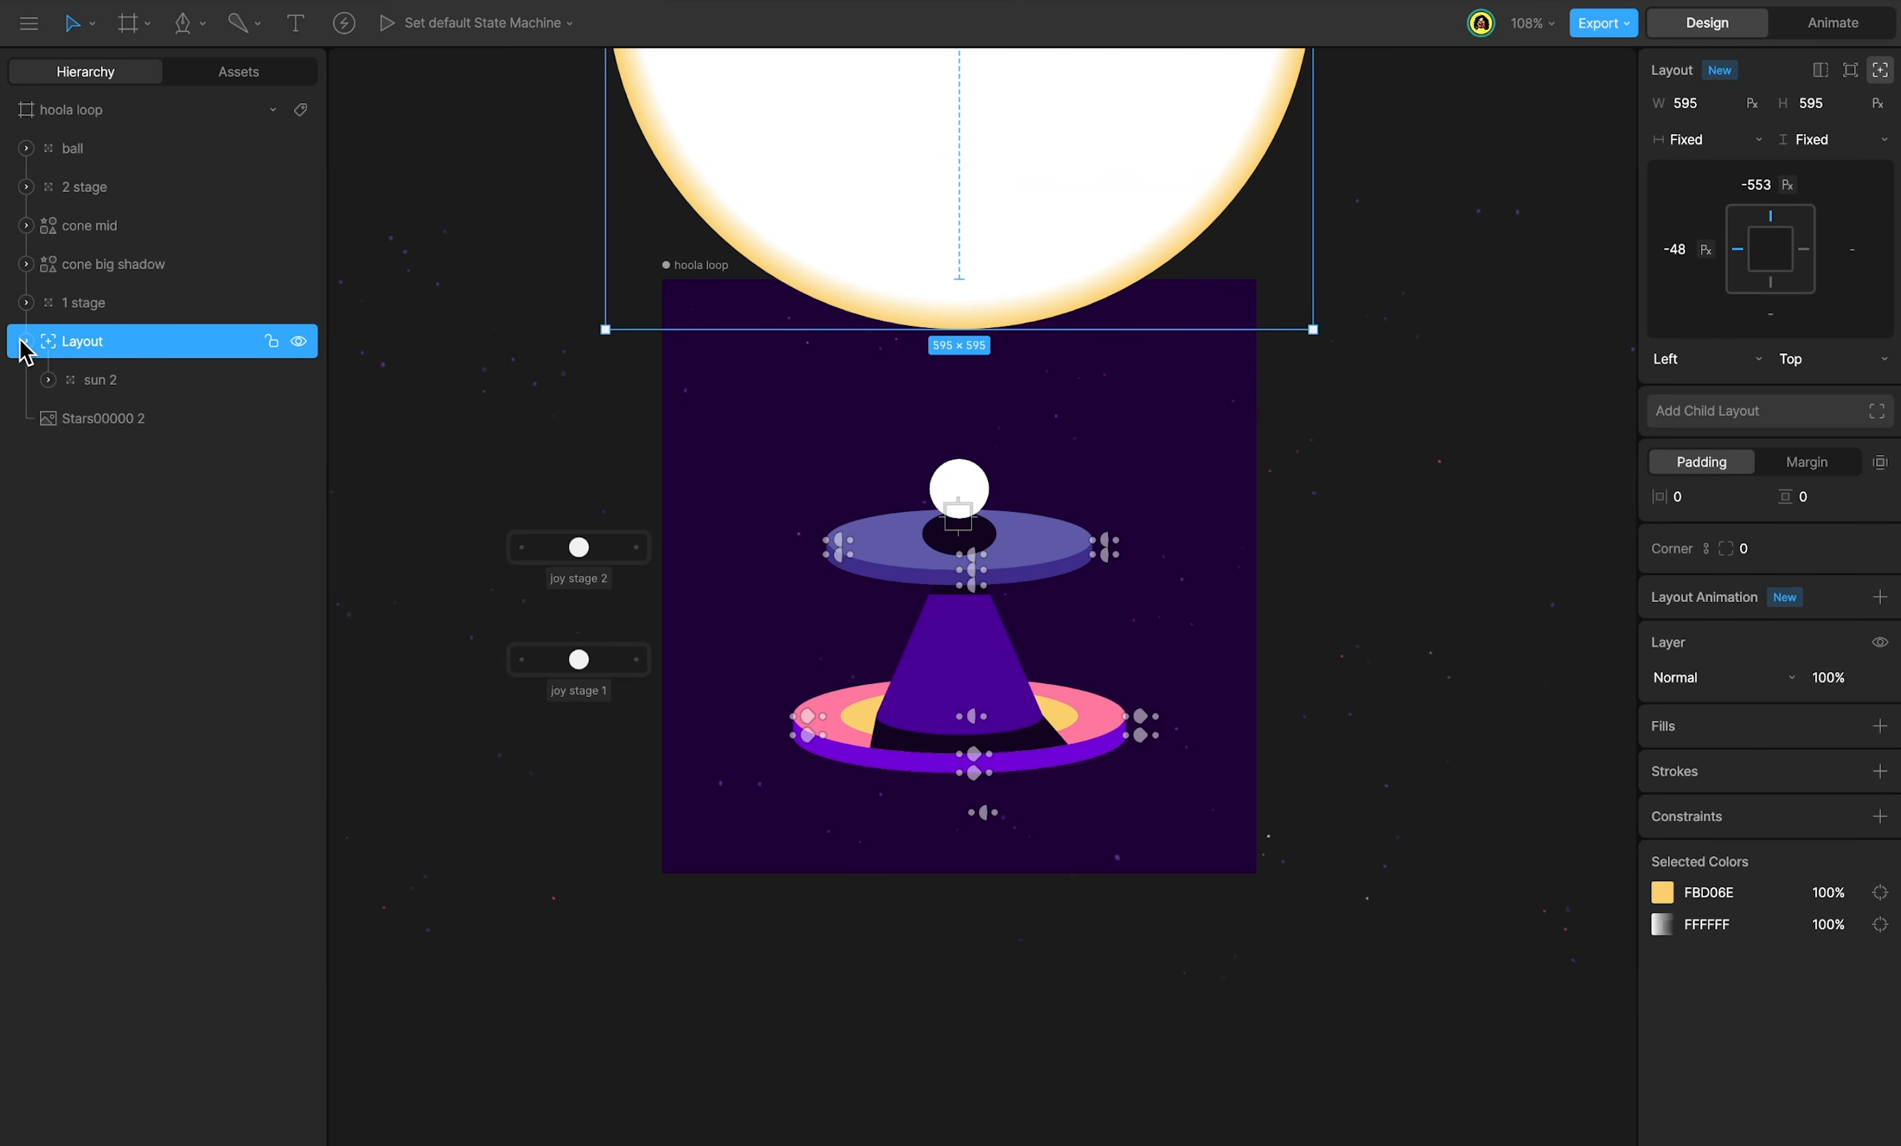
pyautogui.rightClick(108, 378)
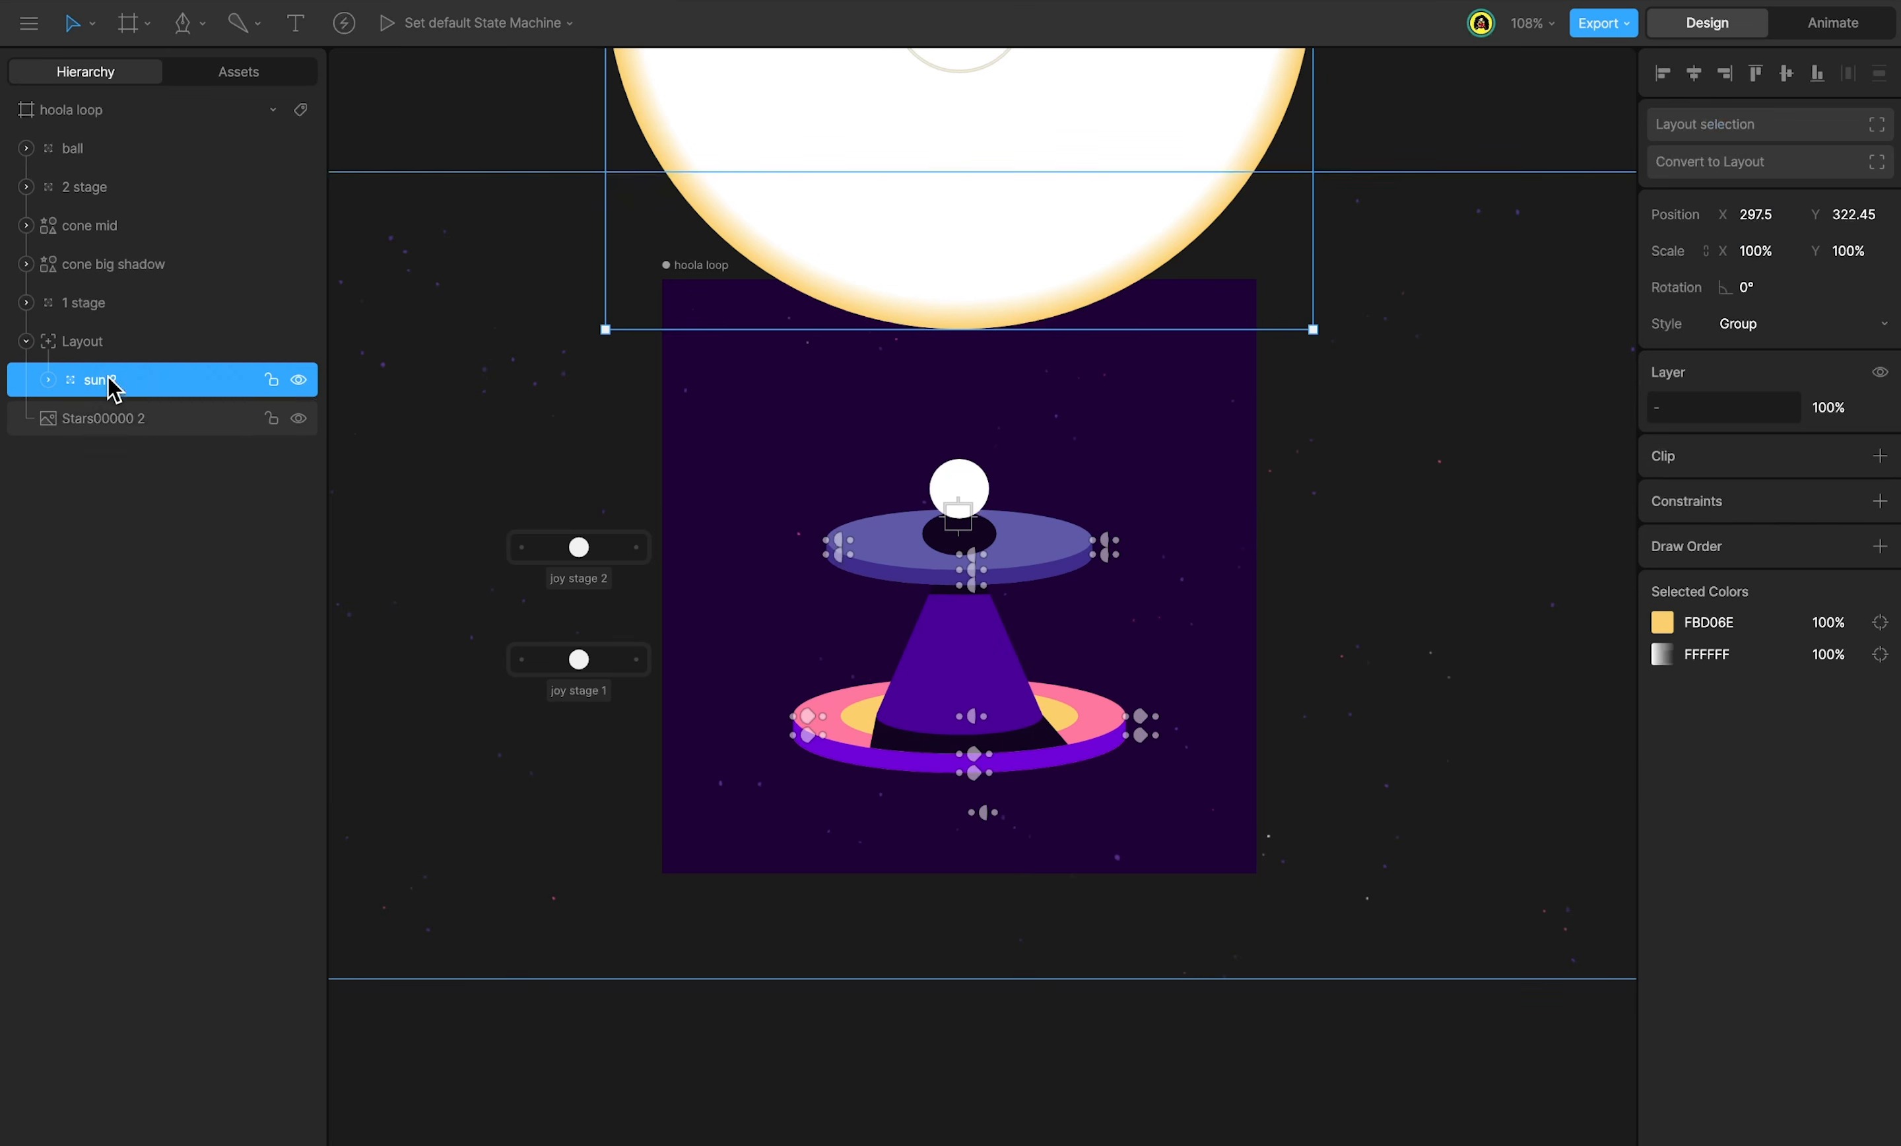
pyautogui.moveTo(267, 509)
pyautogui.click(363, 505)
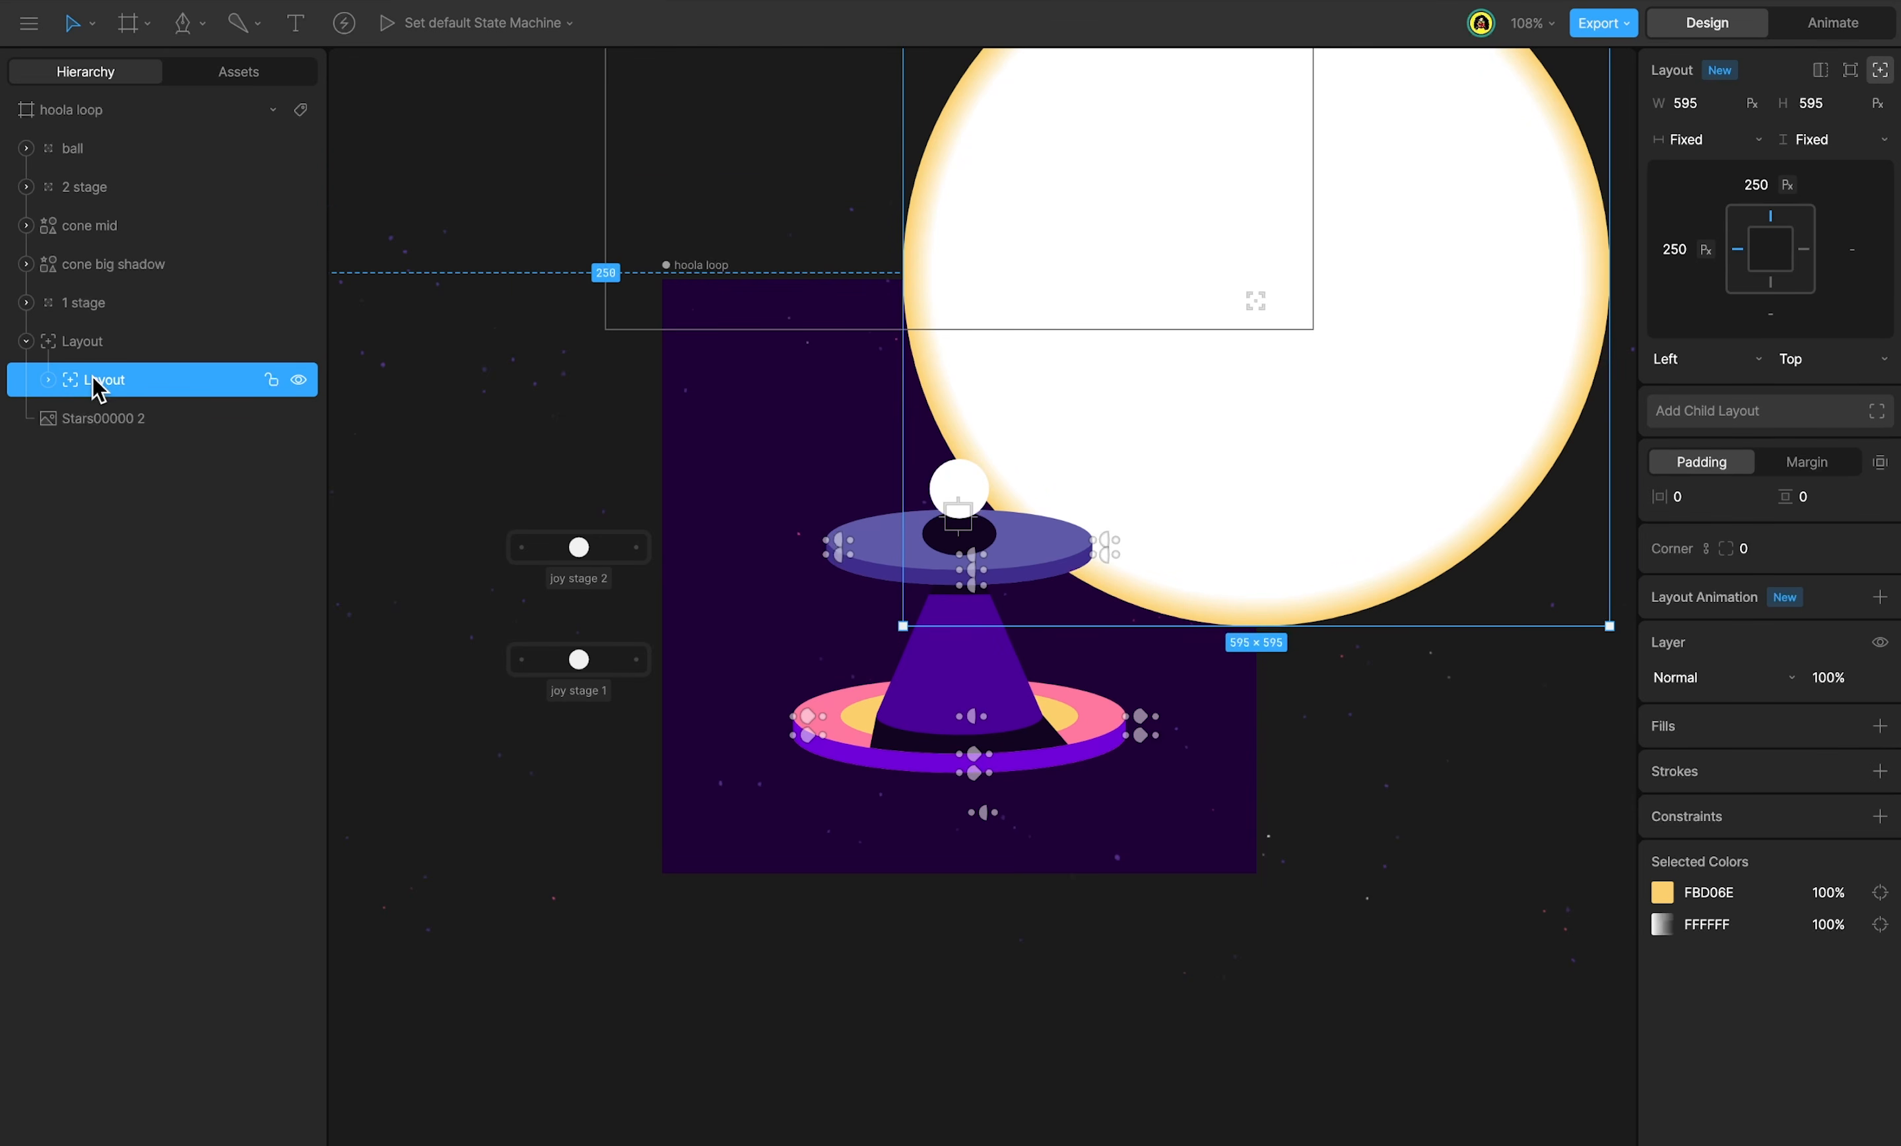
pyautogui.click(1881, 73)
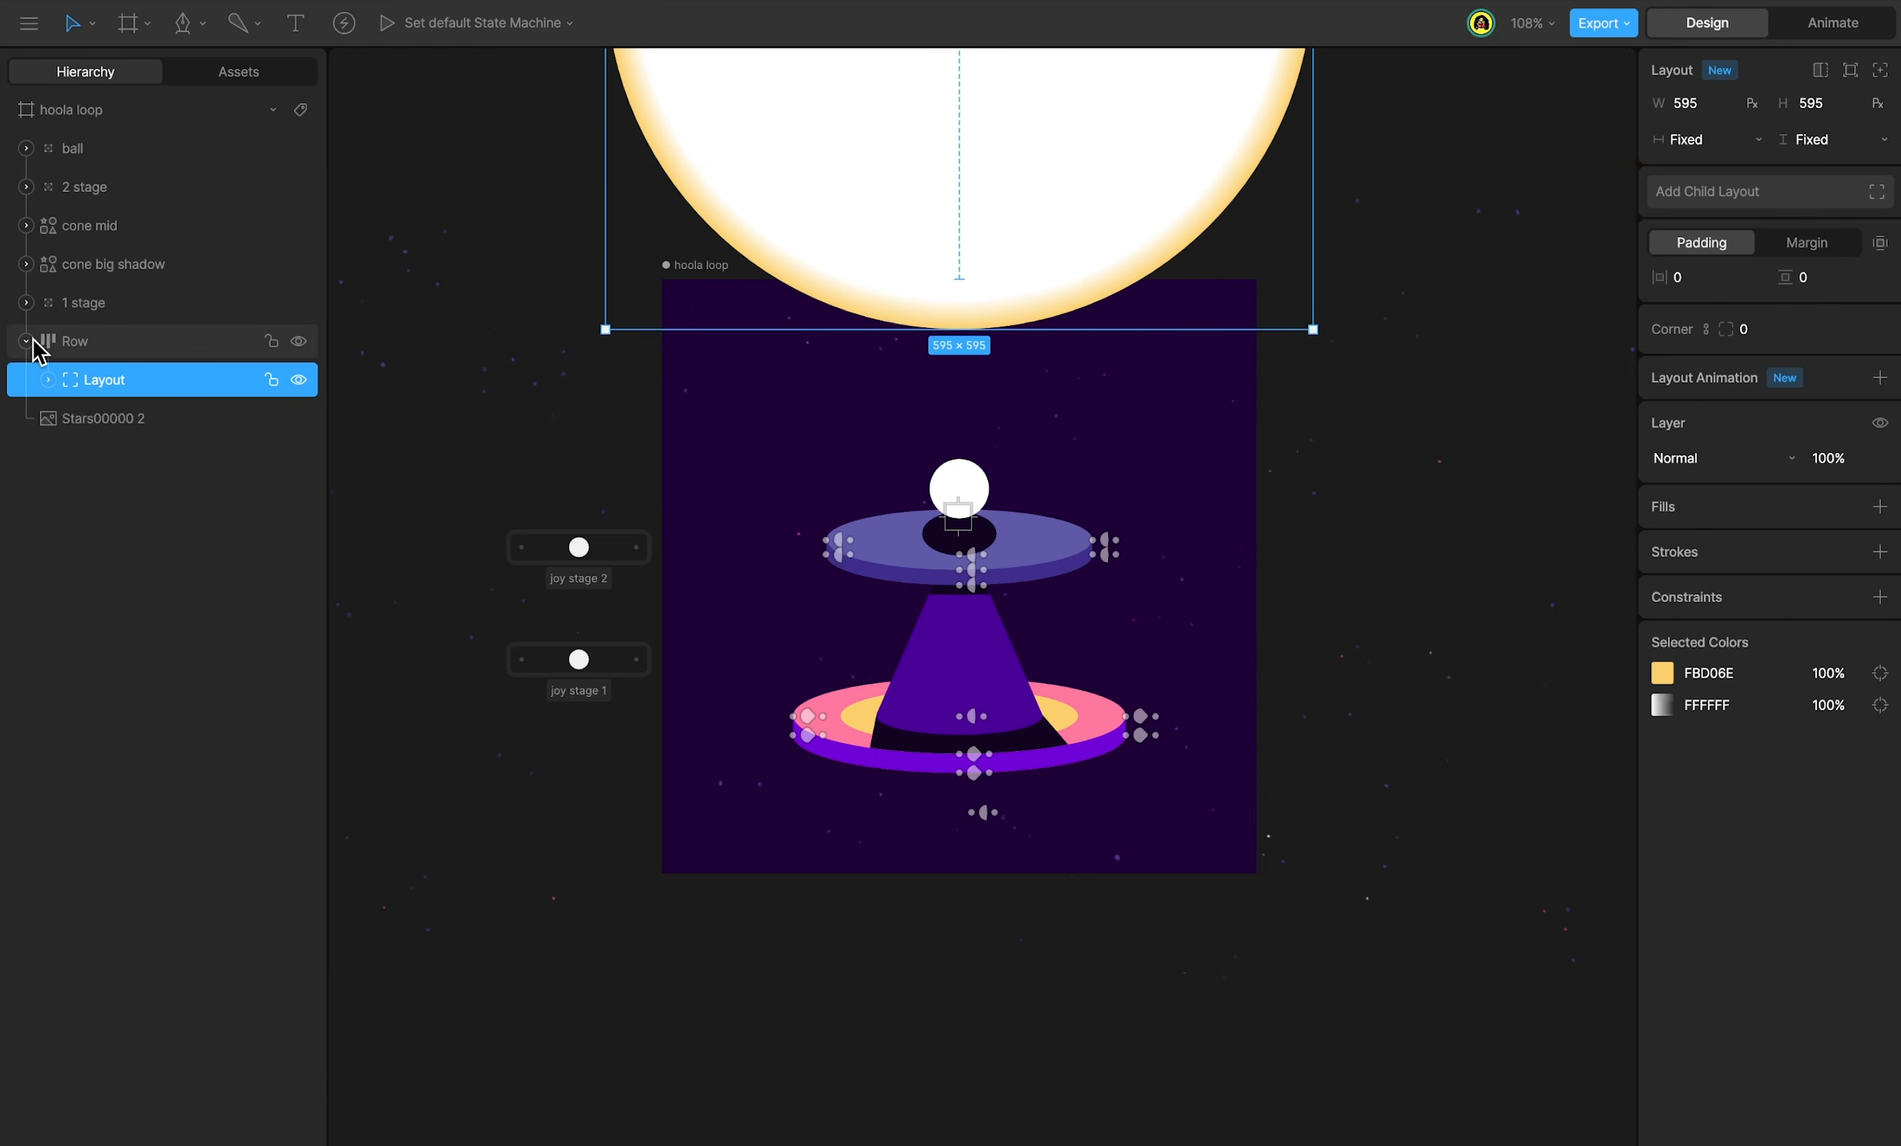
# Center the contents of the sun's outer layout and set its horizontal pinning to Left + Right.
pyautogui.click(108, 345)
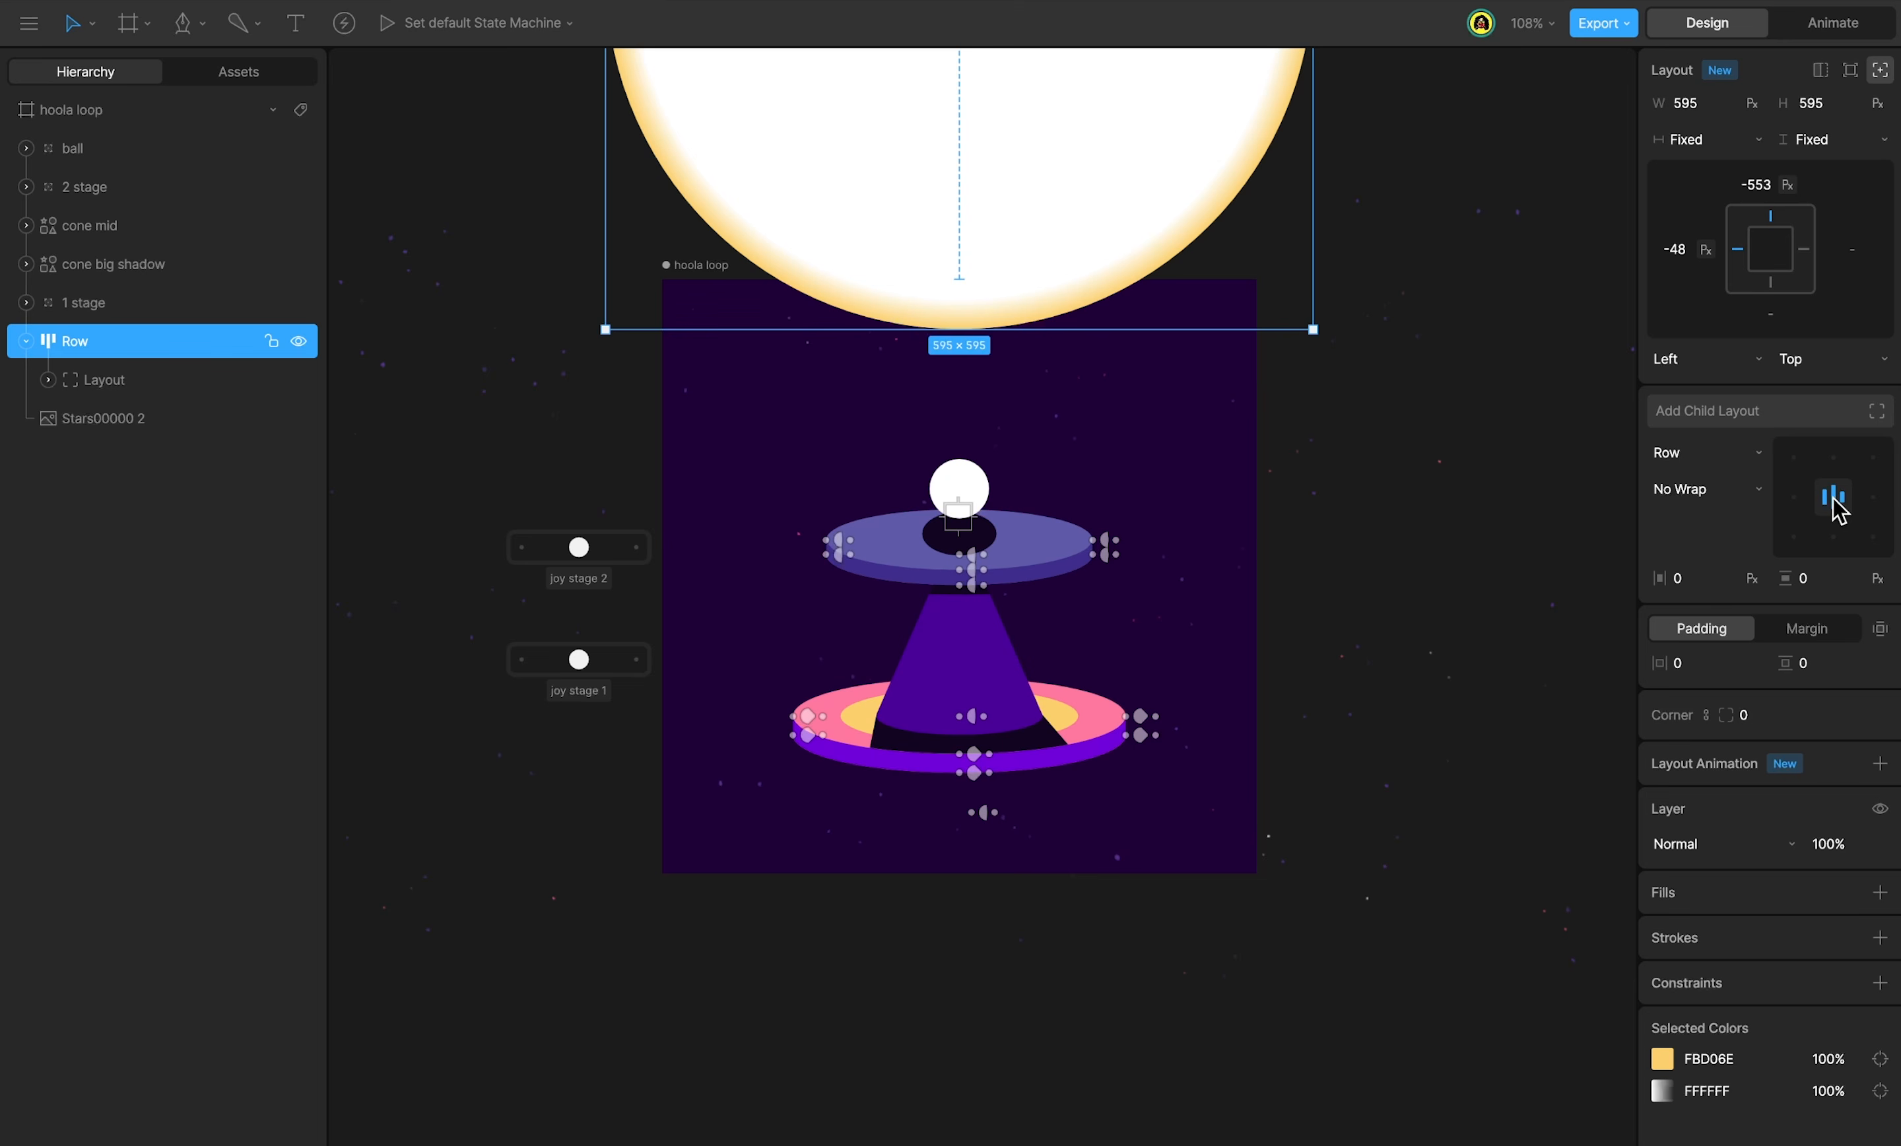
pyautogui.moveTo(1755, 183)
pyautogui.mouseDown()
pyautogui.moveTo(1753, 140)
pyautogui.moveTo(1735, 327)
pyautogui.moveTo(1757, 93)
pyautogui.moveTo(1754, 208)
pyautogui.mouseUp()
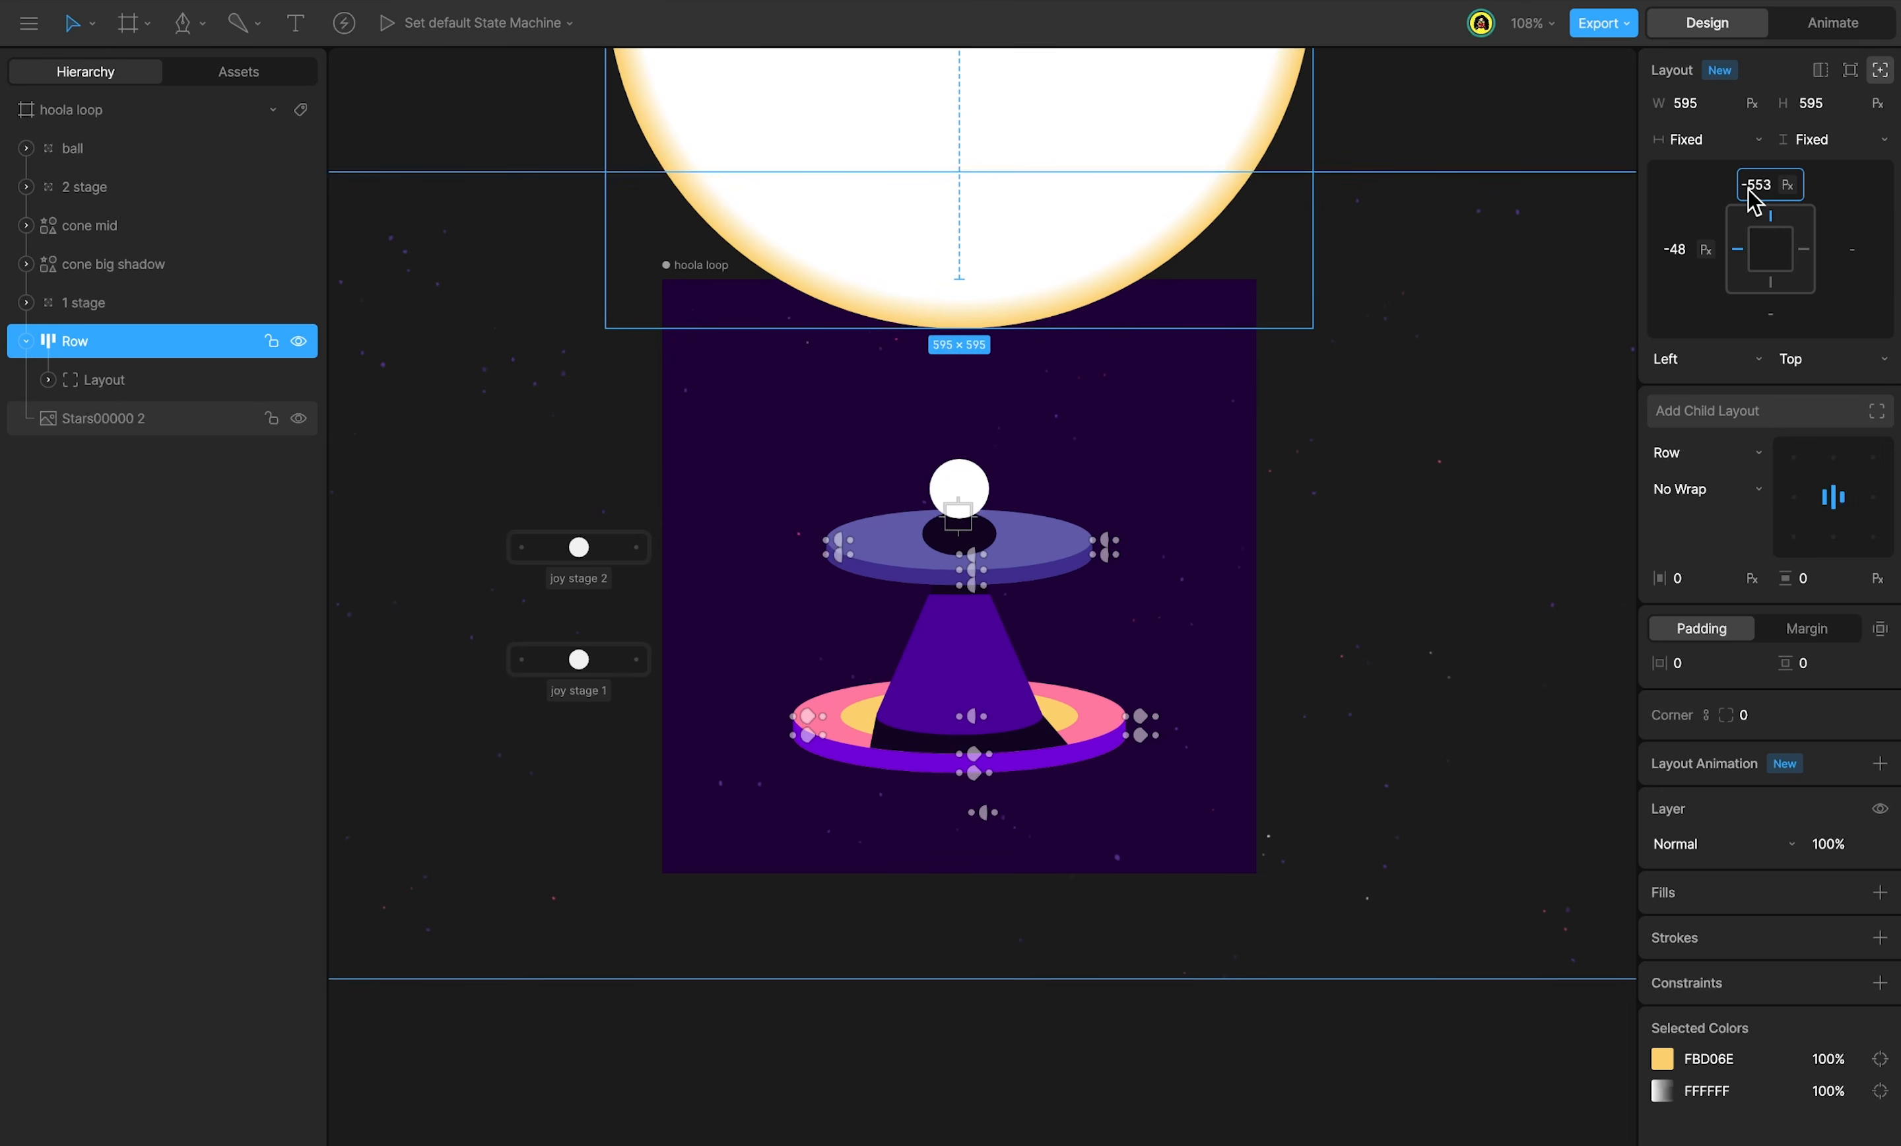
pyautogui.click(1700, 365)
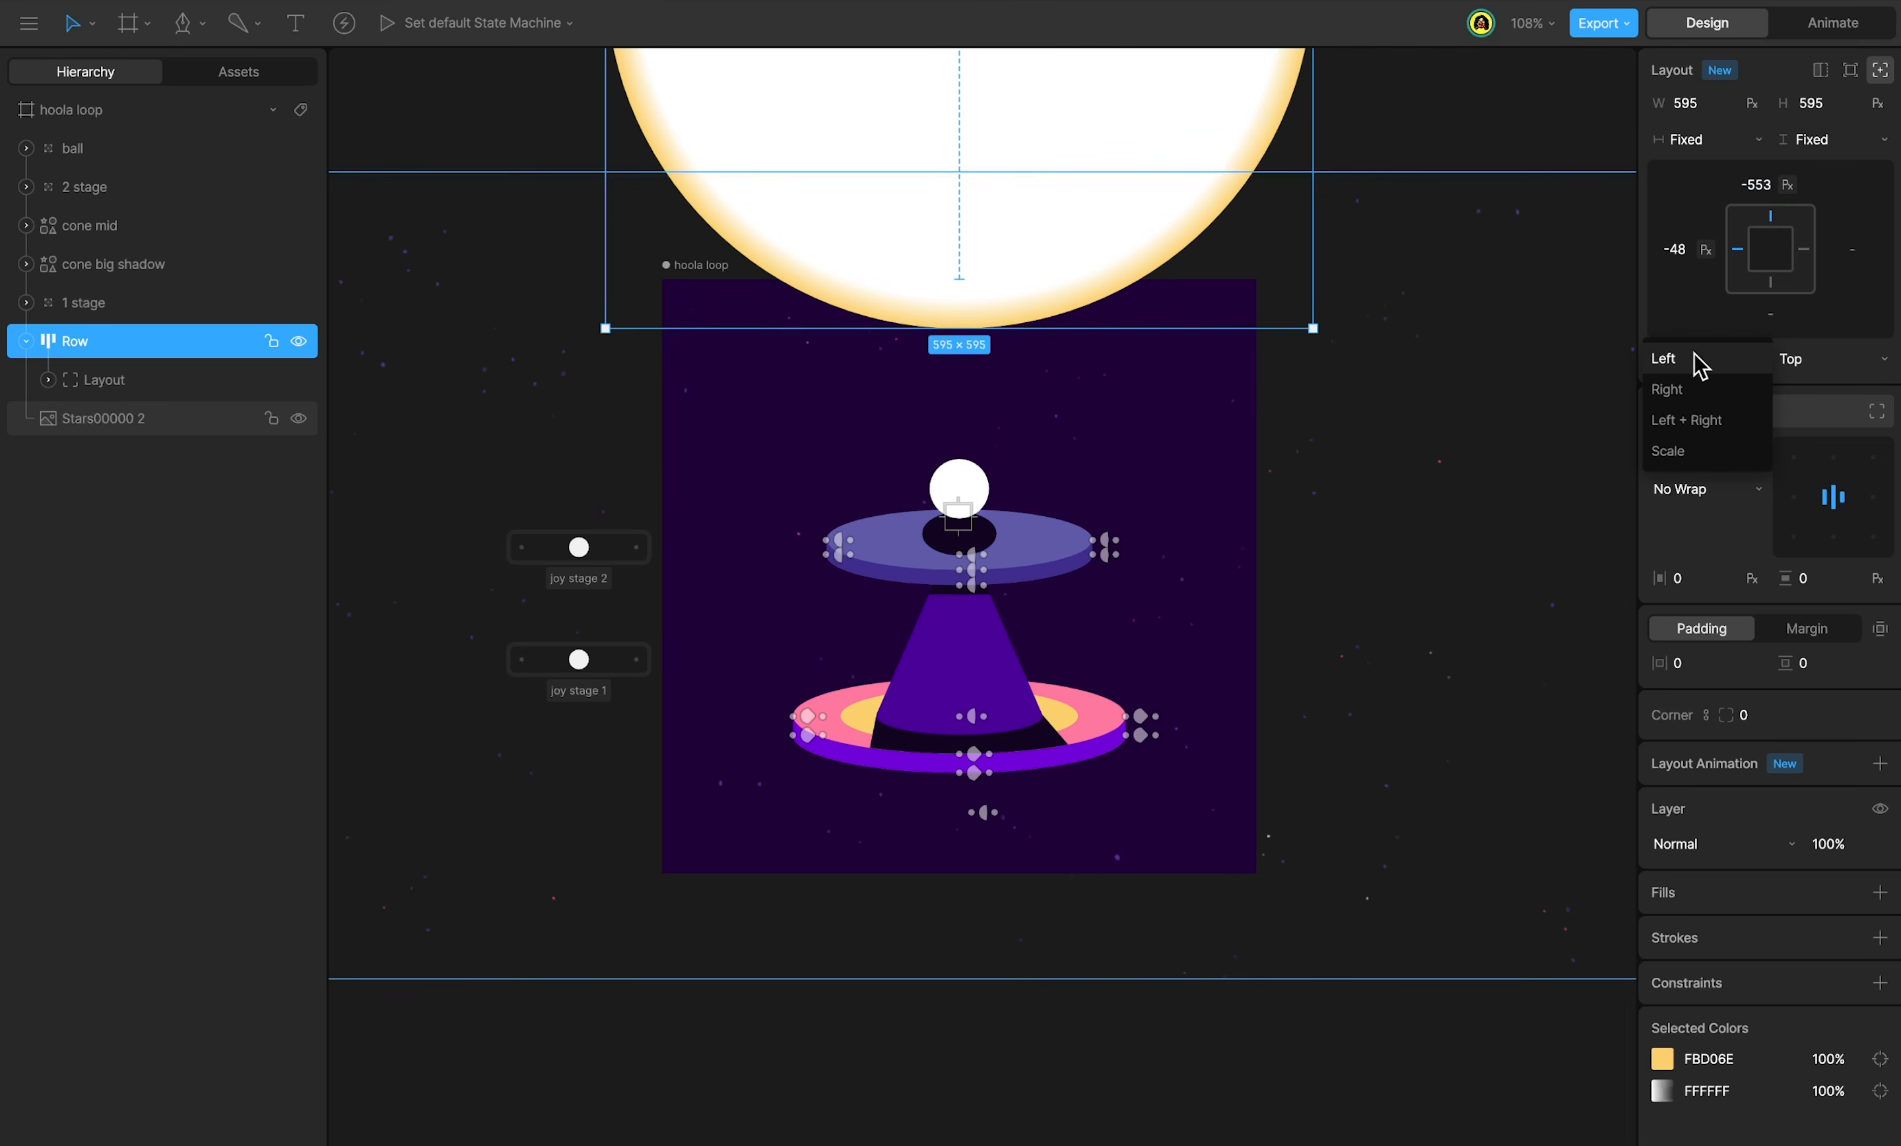
pyautogui.click(1684, 418)
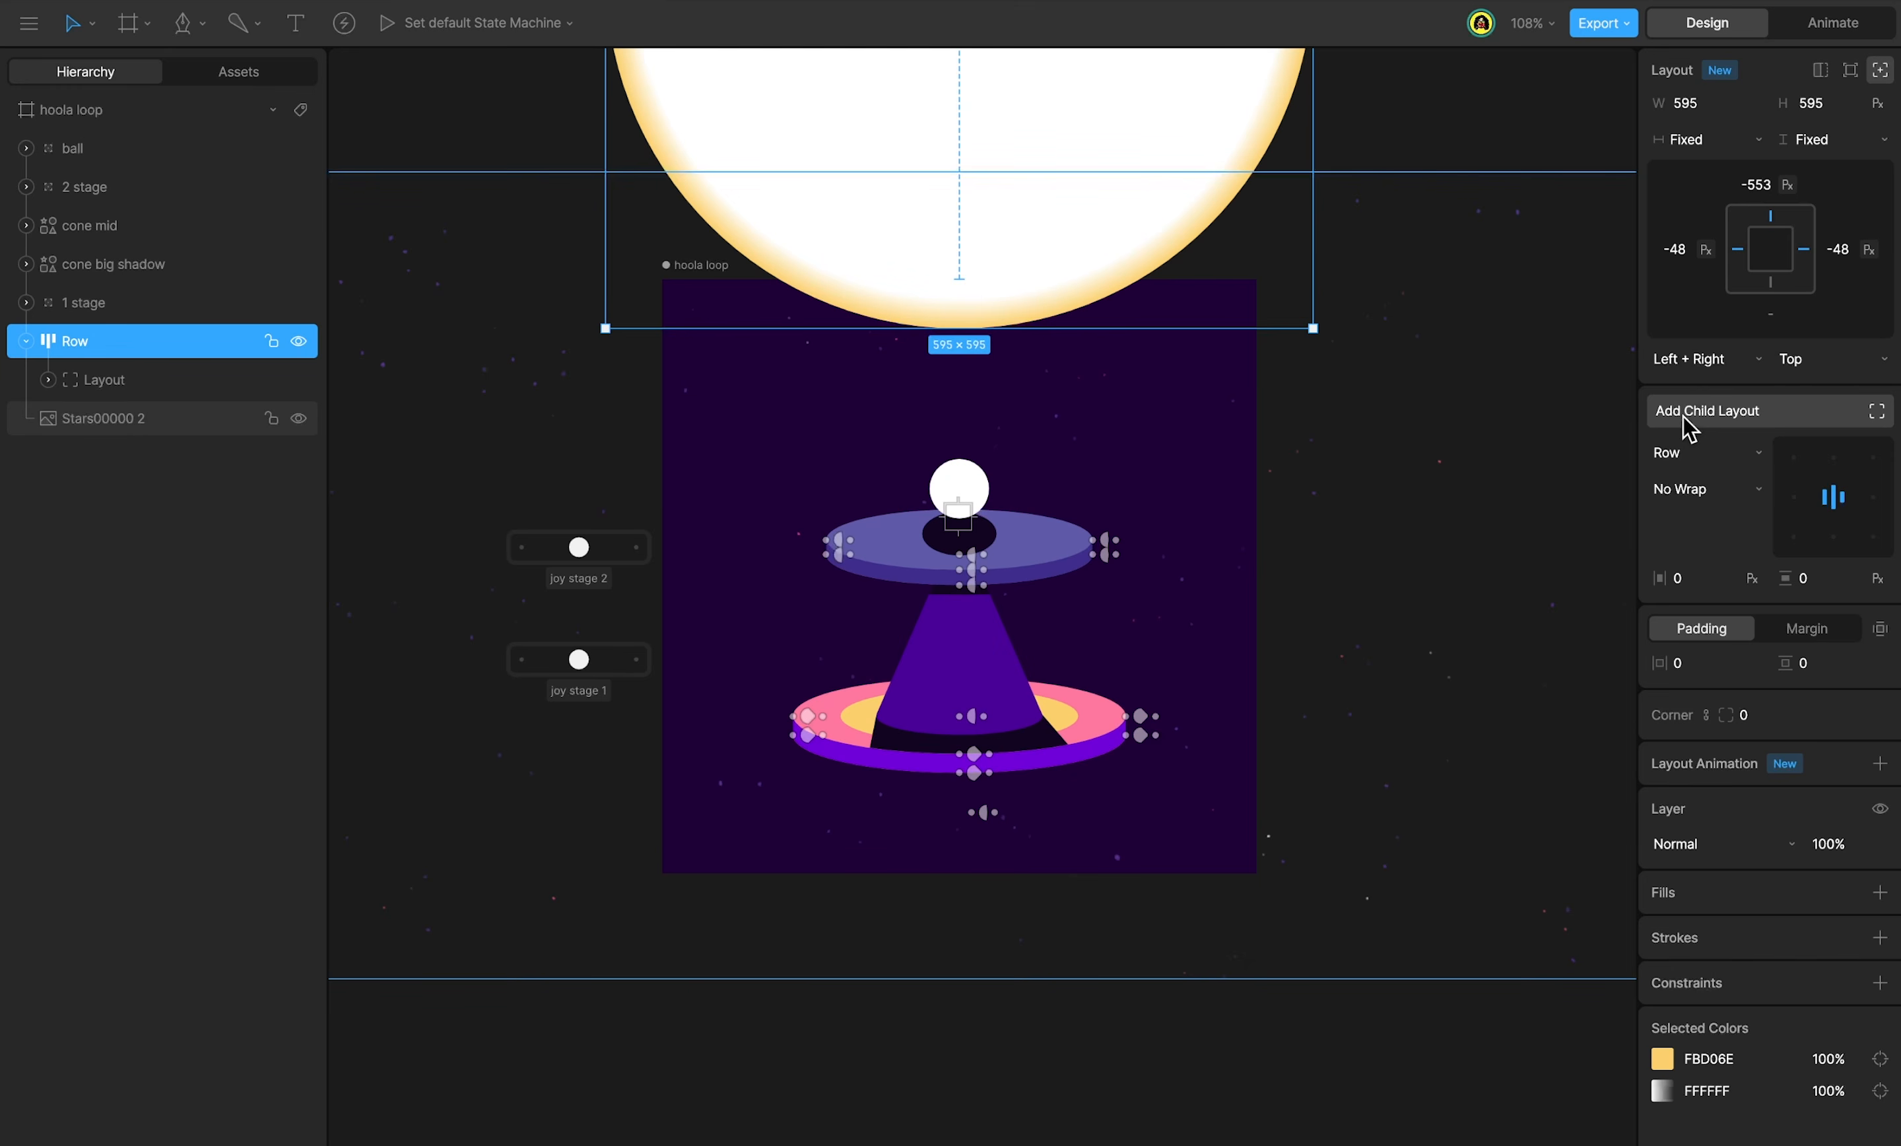
# Try resizing the hoola loop artboard from its side and upper edges to test the sun's pinning.
pyautogui.click(1127, 414)
pyautogui.moveTo(1256, 435); pyautogui.dragTo(1422, 429)
pyautogui.moveTo(1069, 279); pyautogui.dragTo(1112, 512)
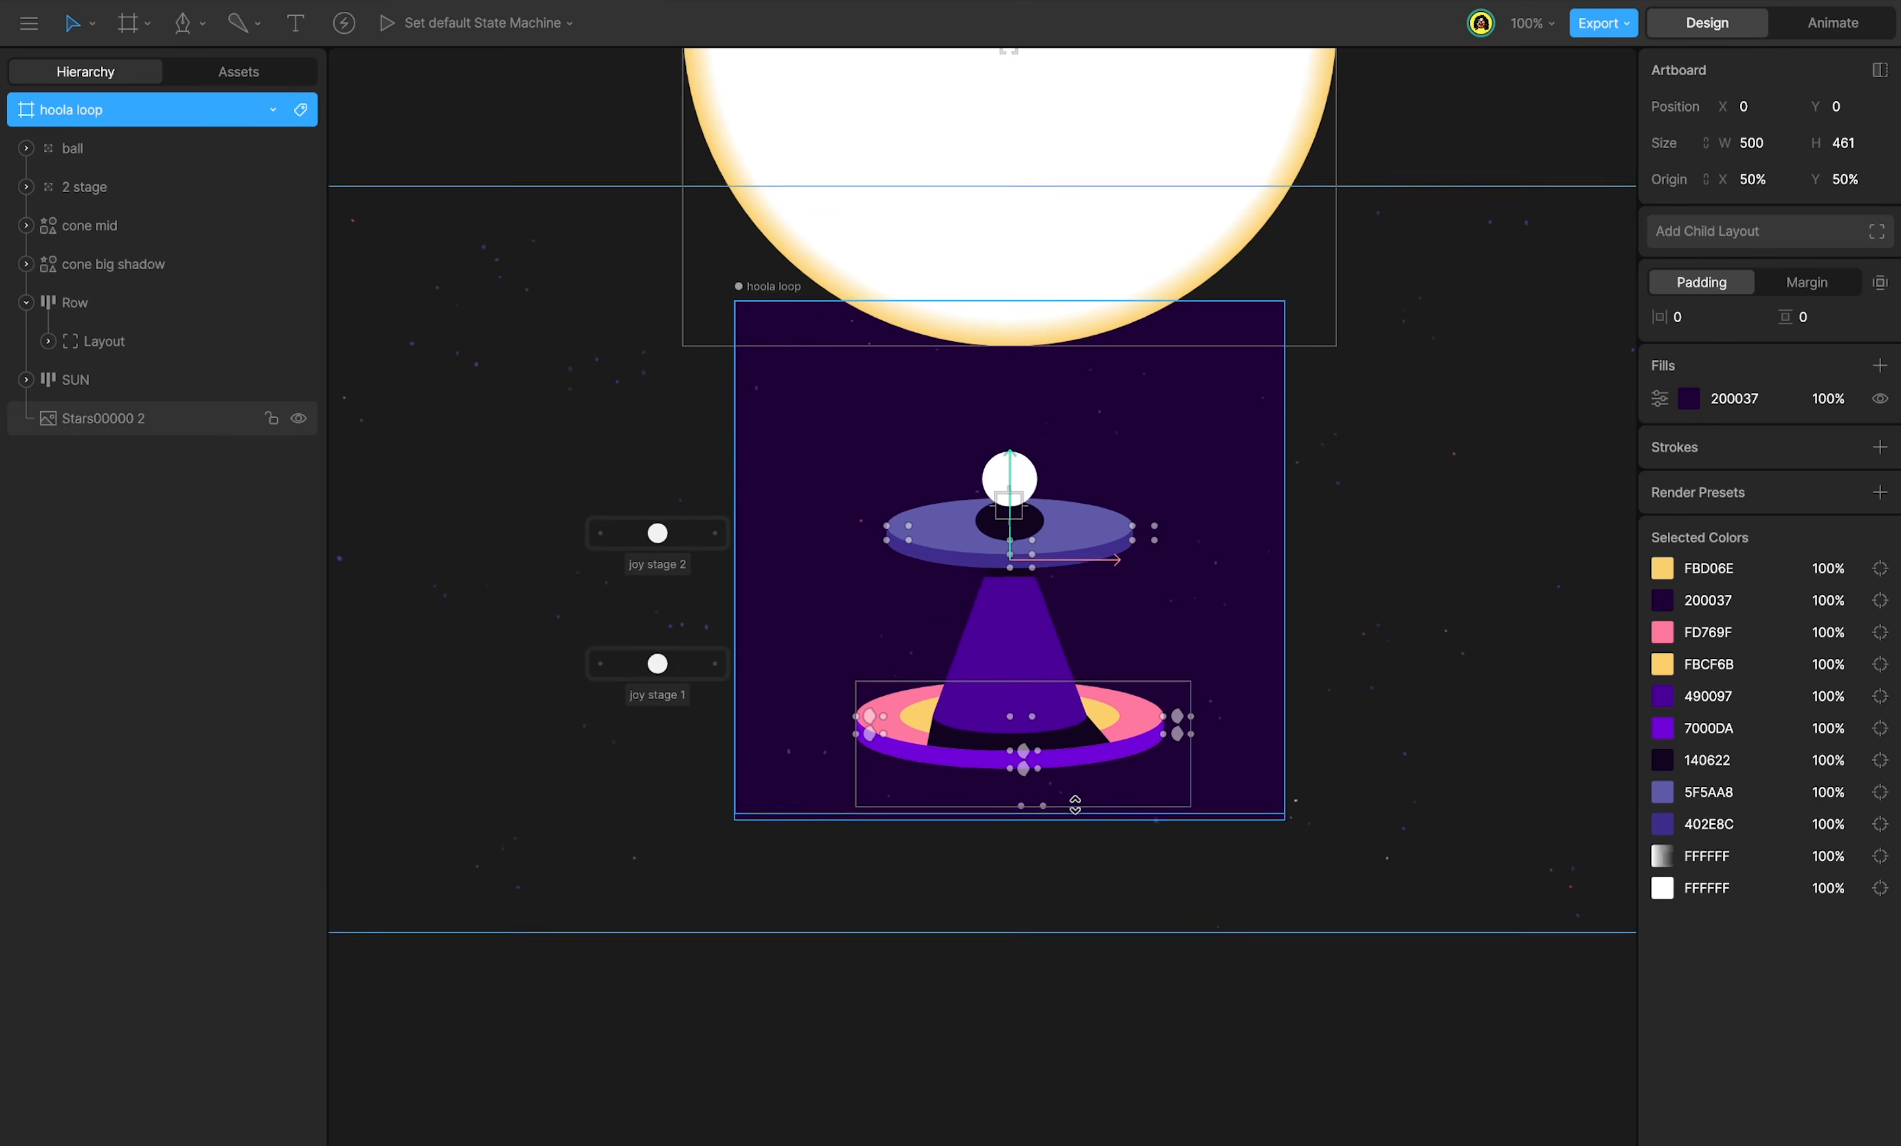
# Stretch the hoola loop artboard to a height of 677 and preview the animation at that size.
pyautogui.press('Tab')
pyautogui.moveTo(1078, 807); pyautogui.dragTo(1059, 1046)
pyautogui.press('space')
pyautogui.press('Tab')
pyautogui.press('Tab')
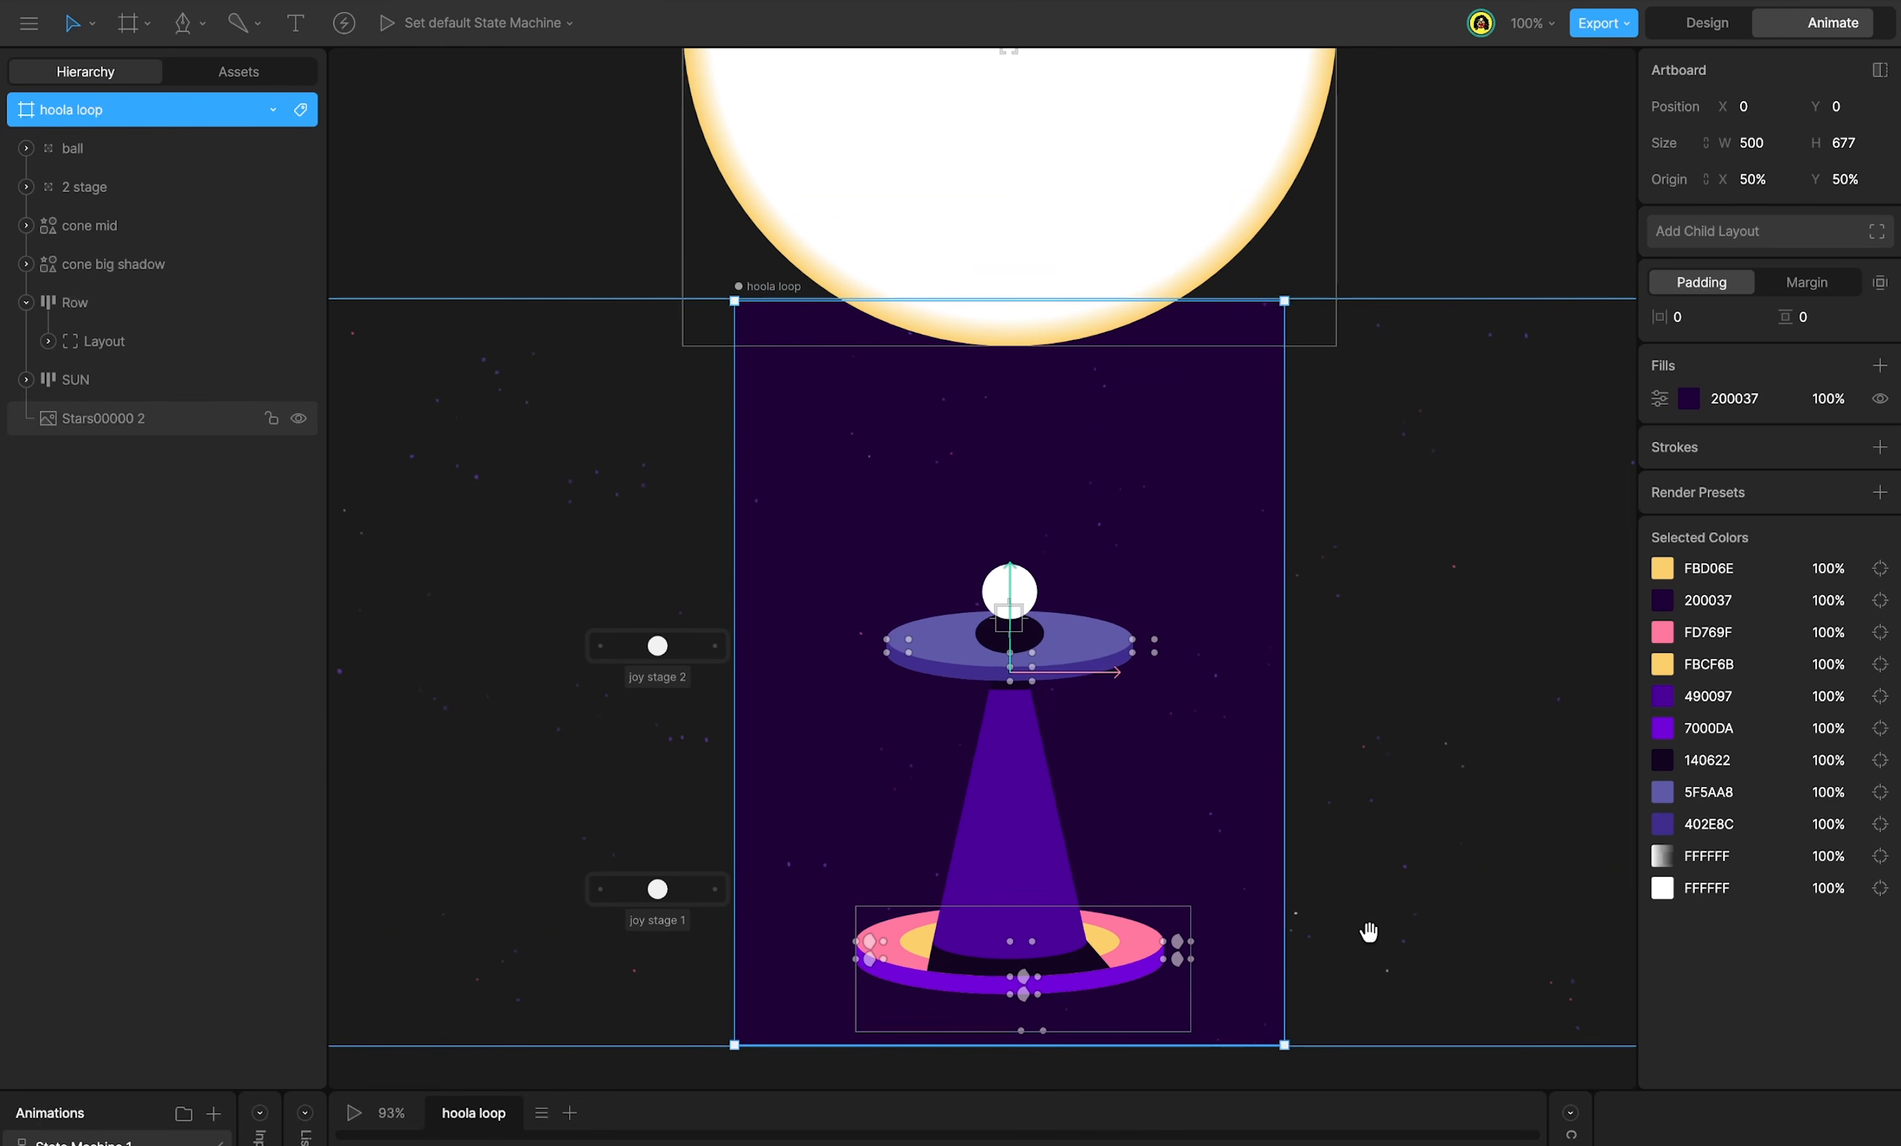
pyautogui.press('space')
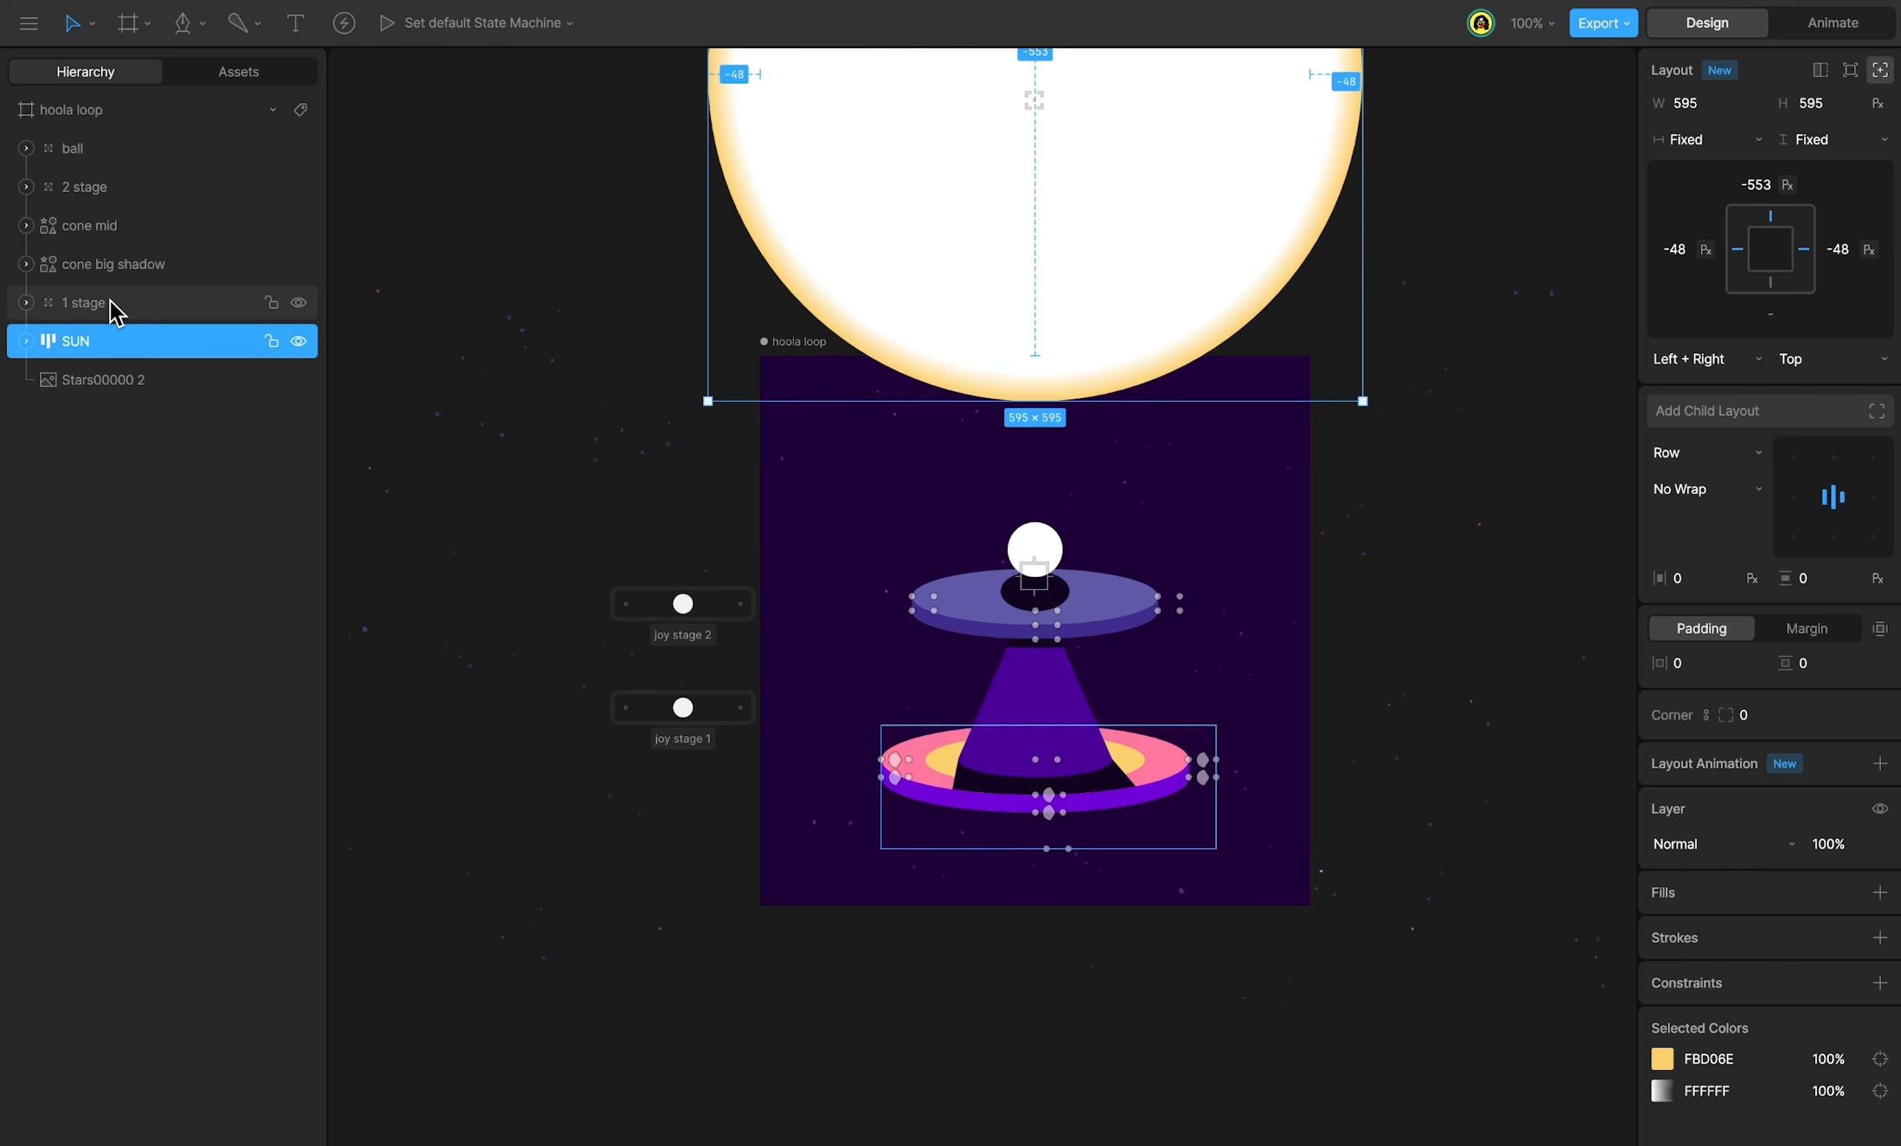
# Wrap the 1 stage group in two nested layouts and turn off absolute positioning for the inner layout.
pyautogui.click(110, 301)
pyautogui.rightClick(110, 301)
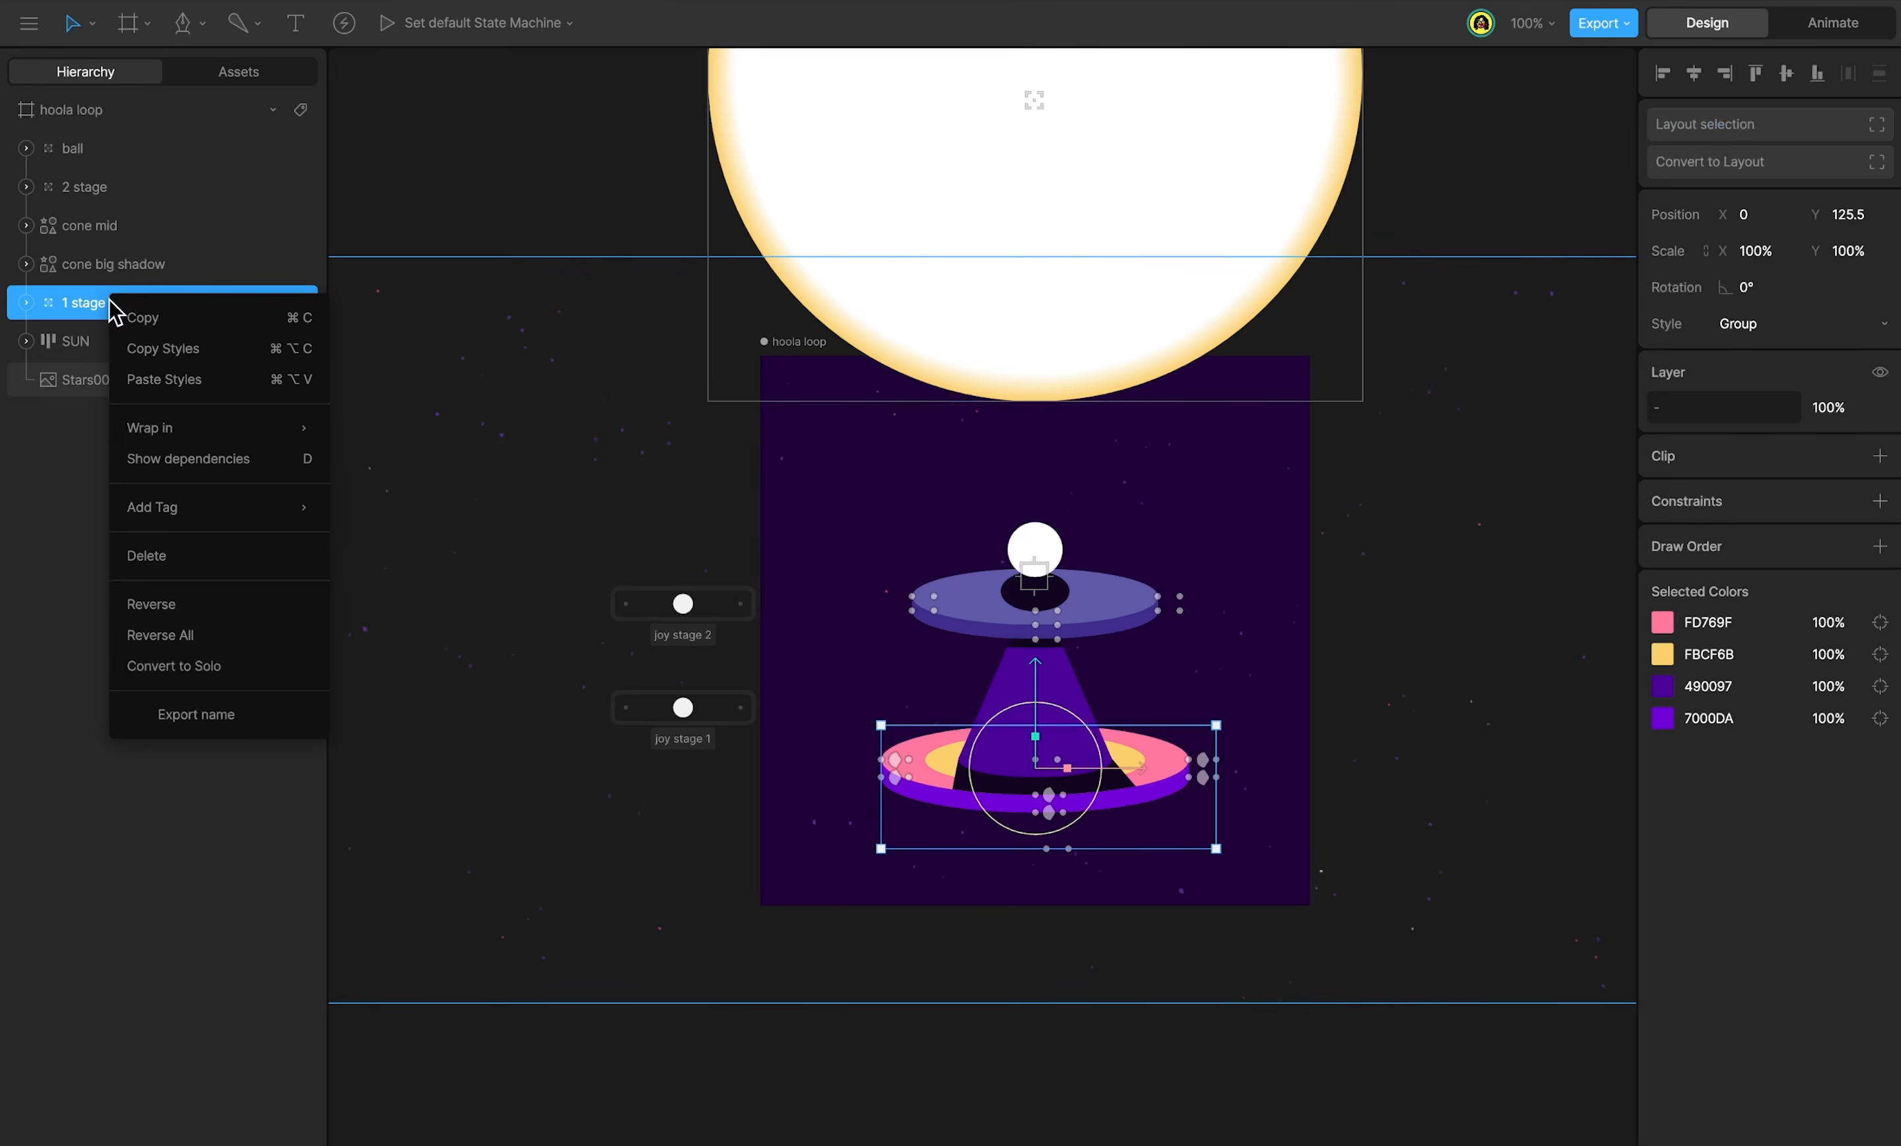
pyautogui.moveTo(264, 441)
pyautogui.click(370, 429)
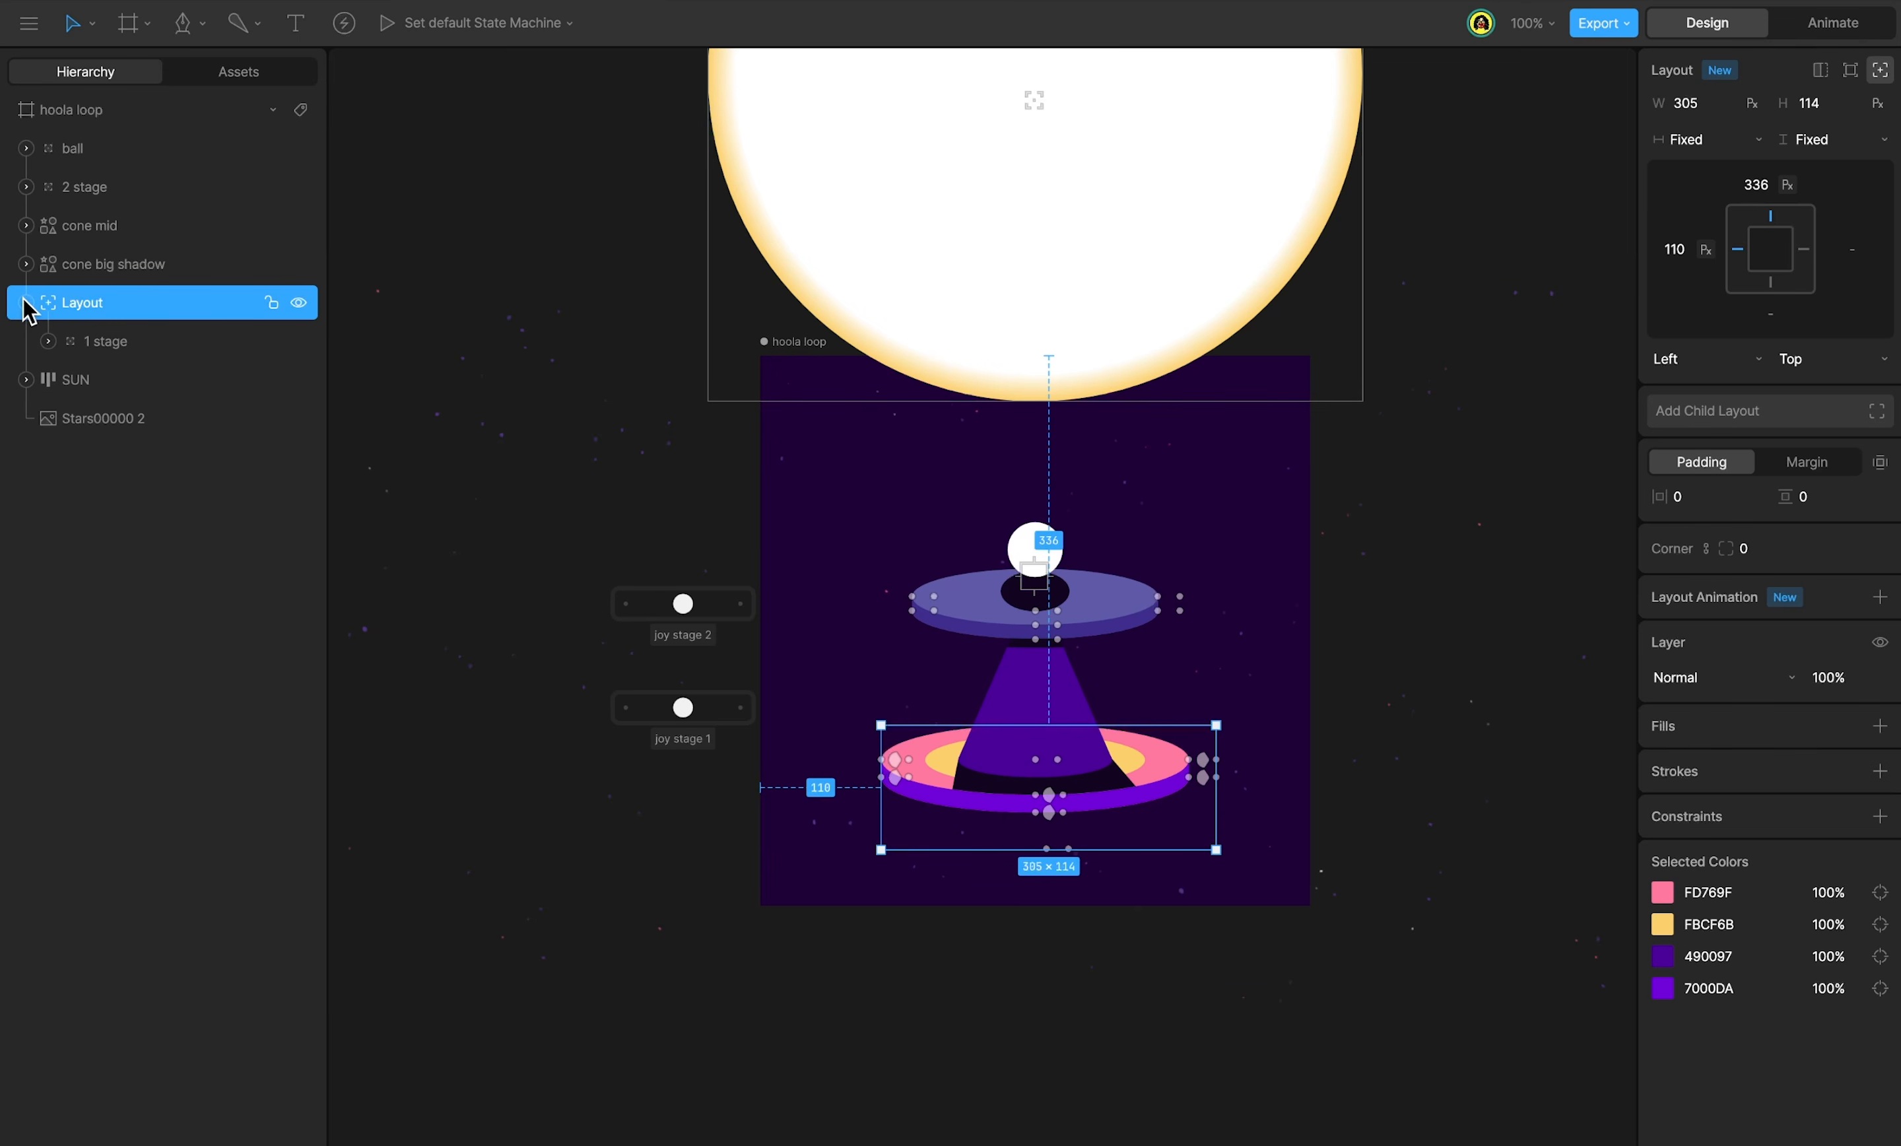
pyautogui.click(115, 341)
pyautogui.rightClick(114, 341)
pyautogui.moveTo(289, 472)
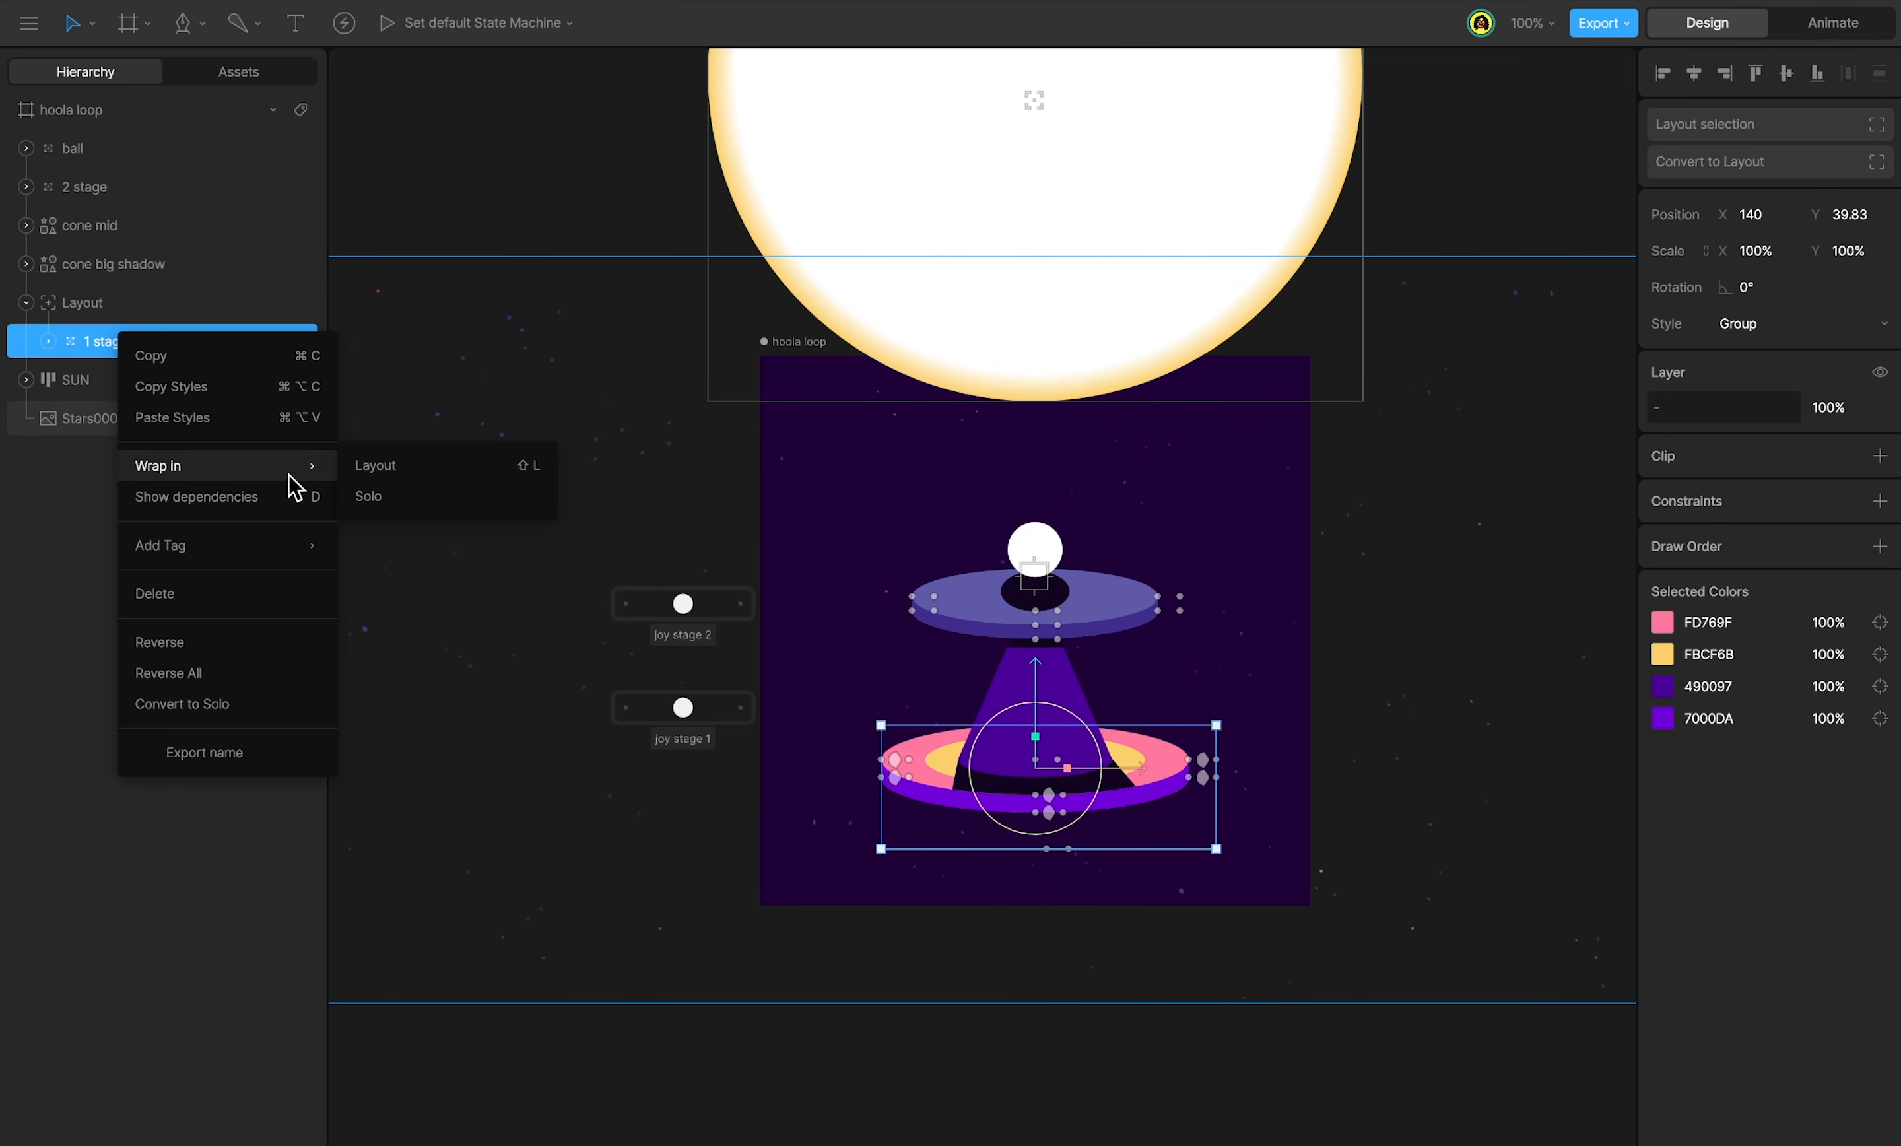
pyautogui.click(397, 468)
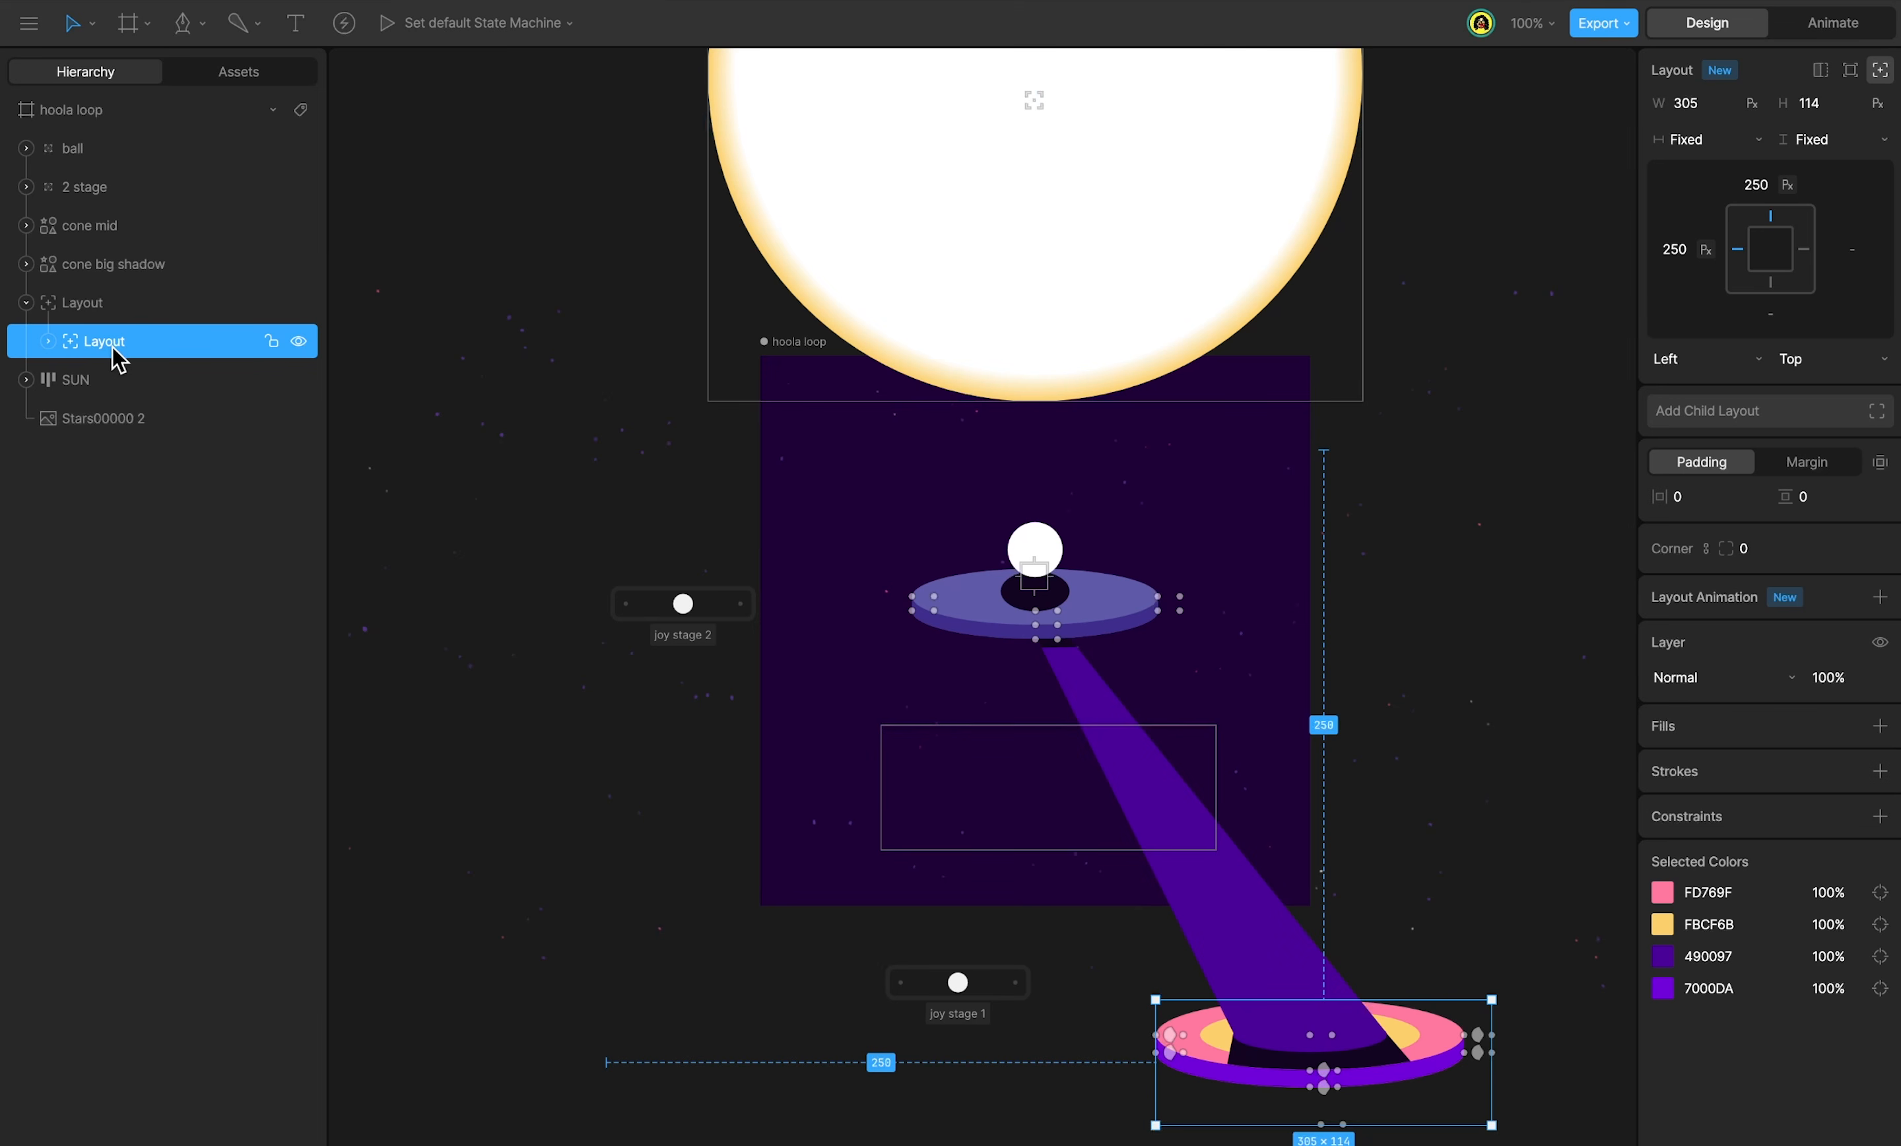
pyautogui.click(1883, 69)
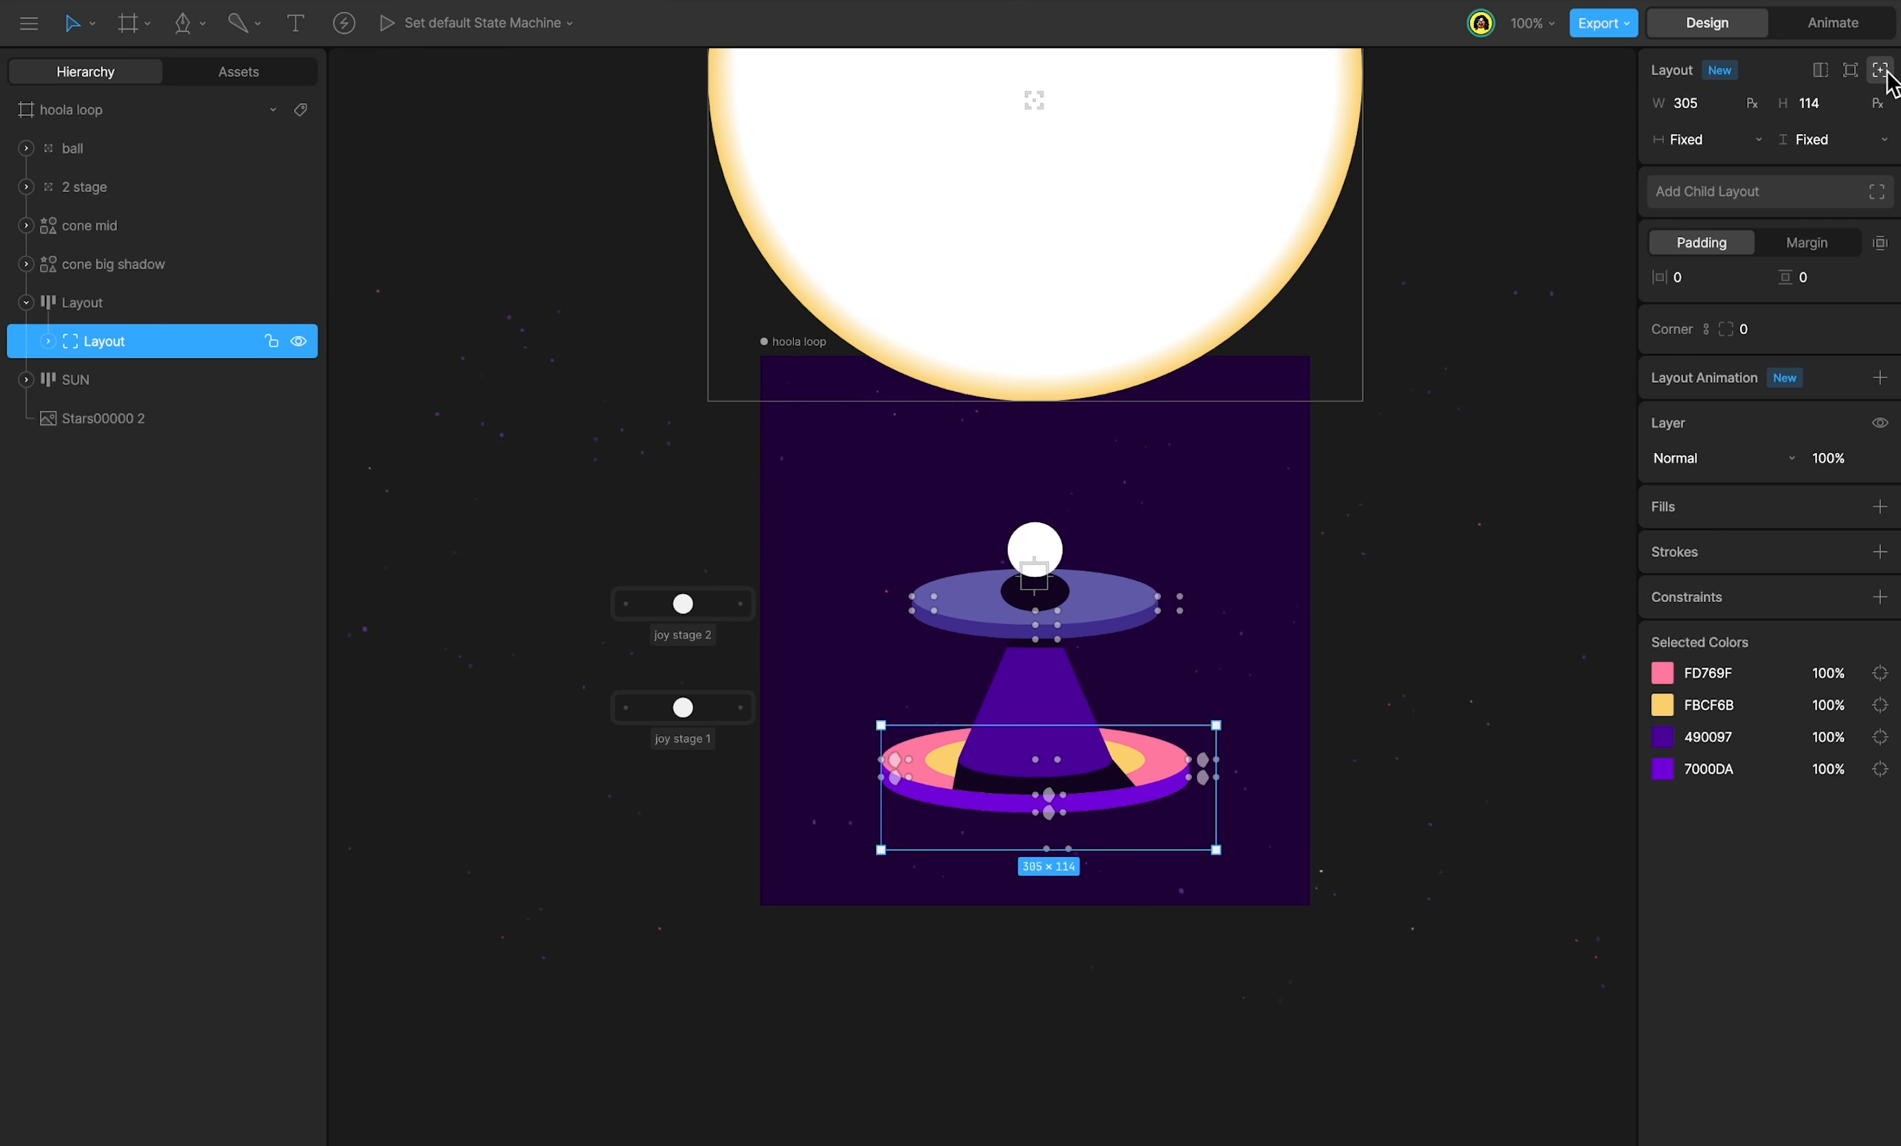
# Center the contents of 1 stage's outer layout, pin it Left + Right and Bottom, and reduce its bottom offset.
pyautogui.click(124, 302)
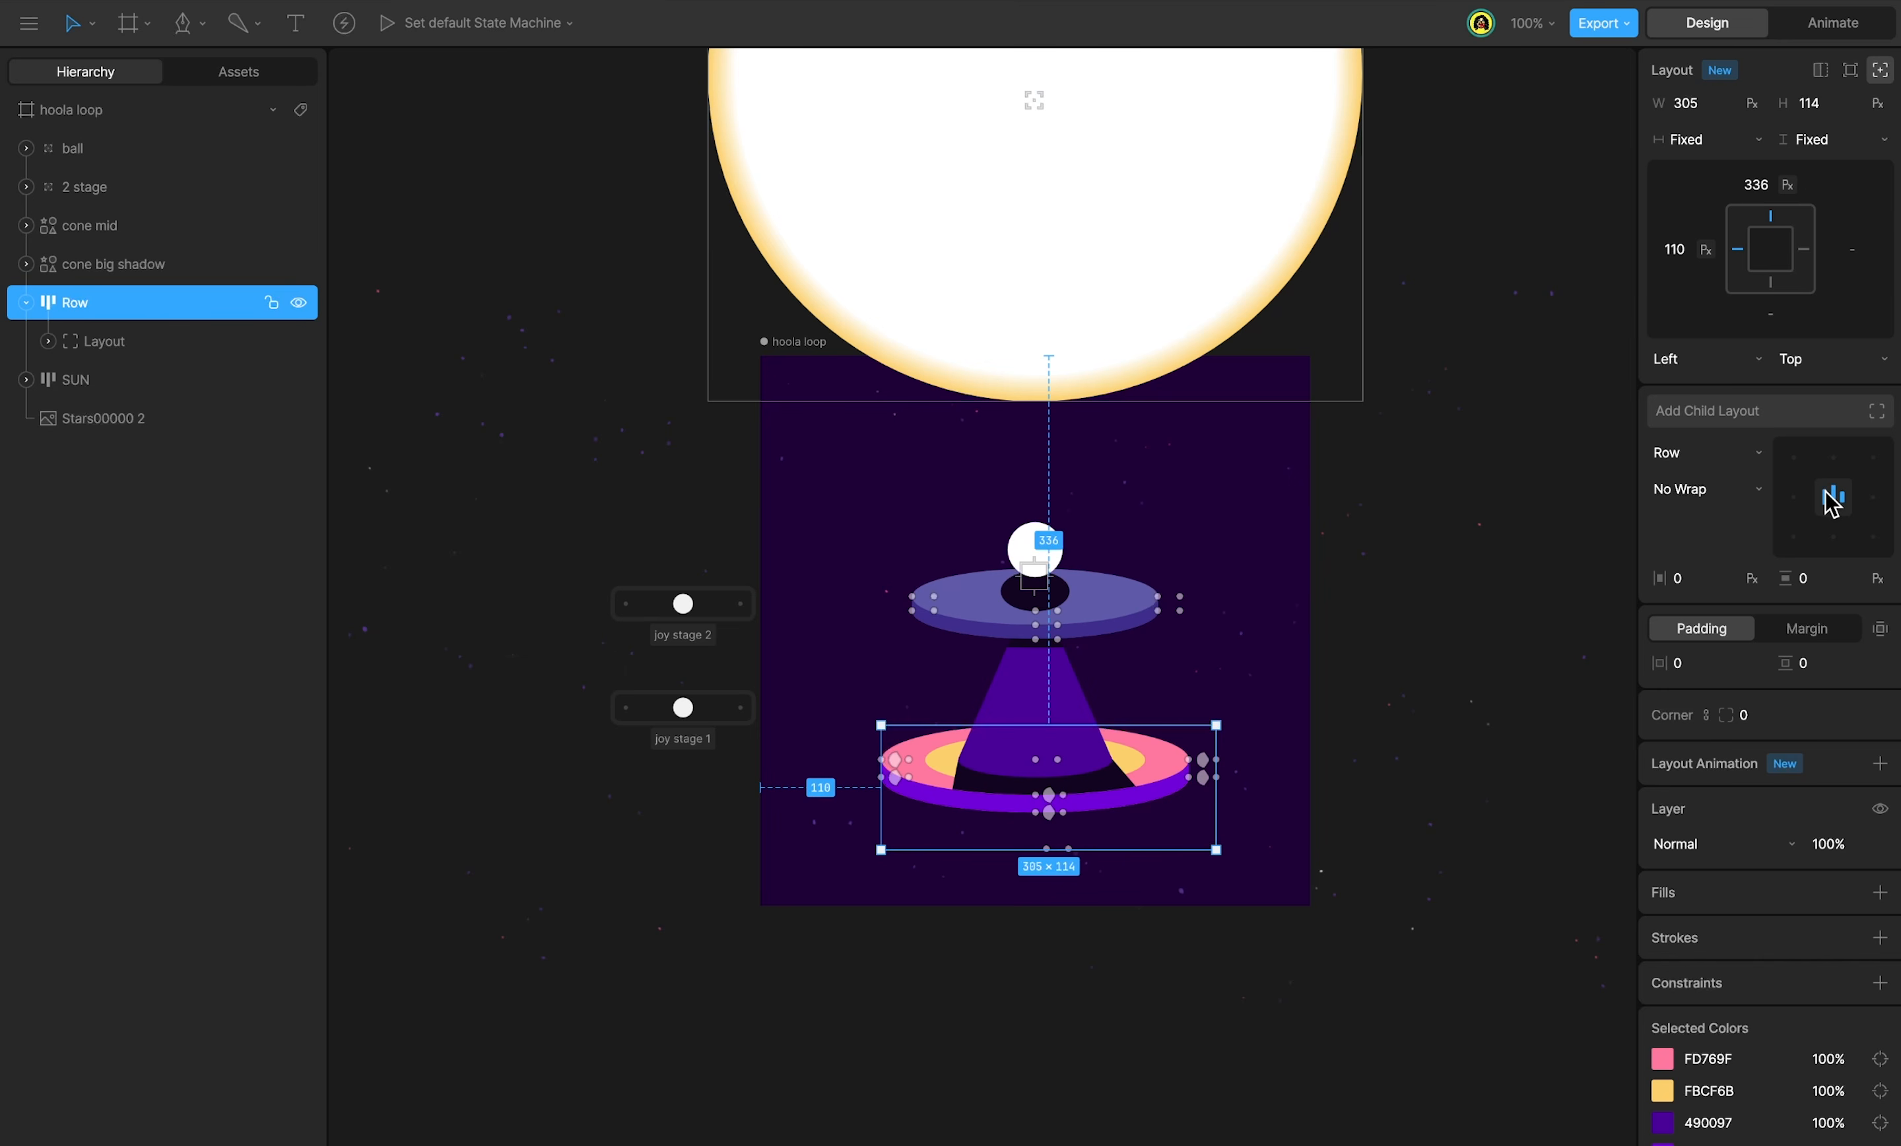
pyautogui.click(1718, 369)
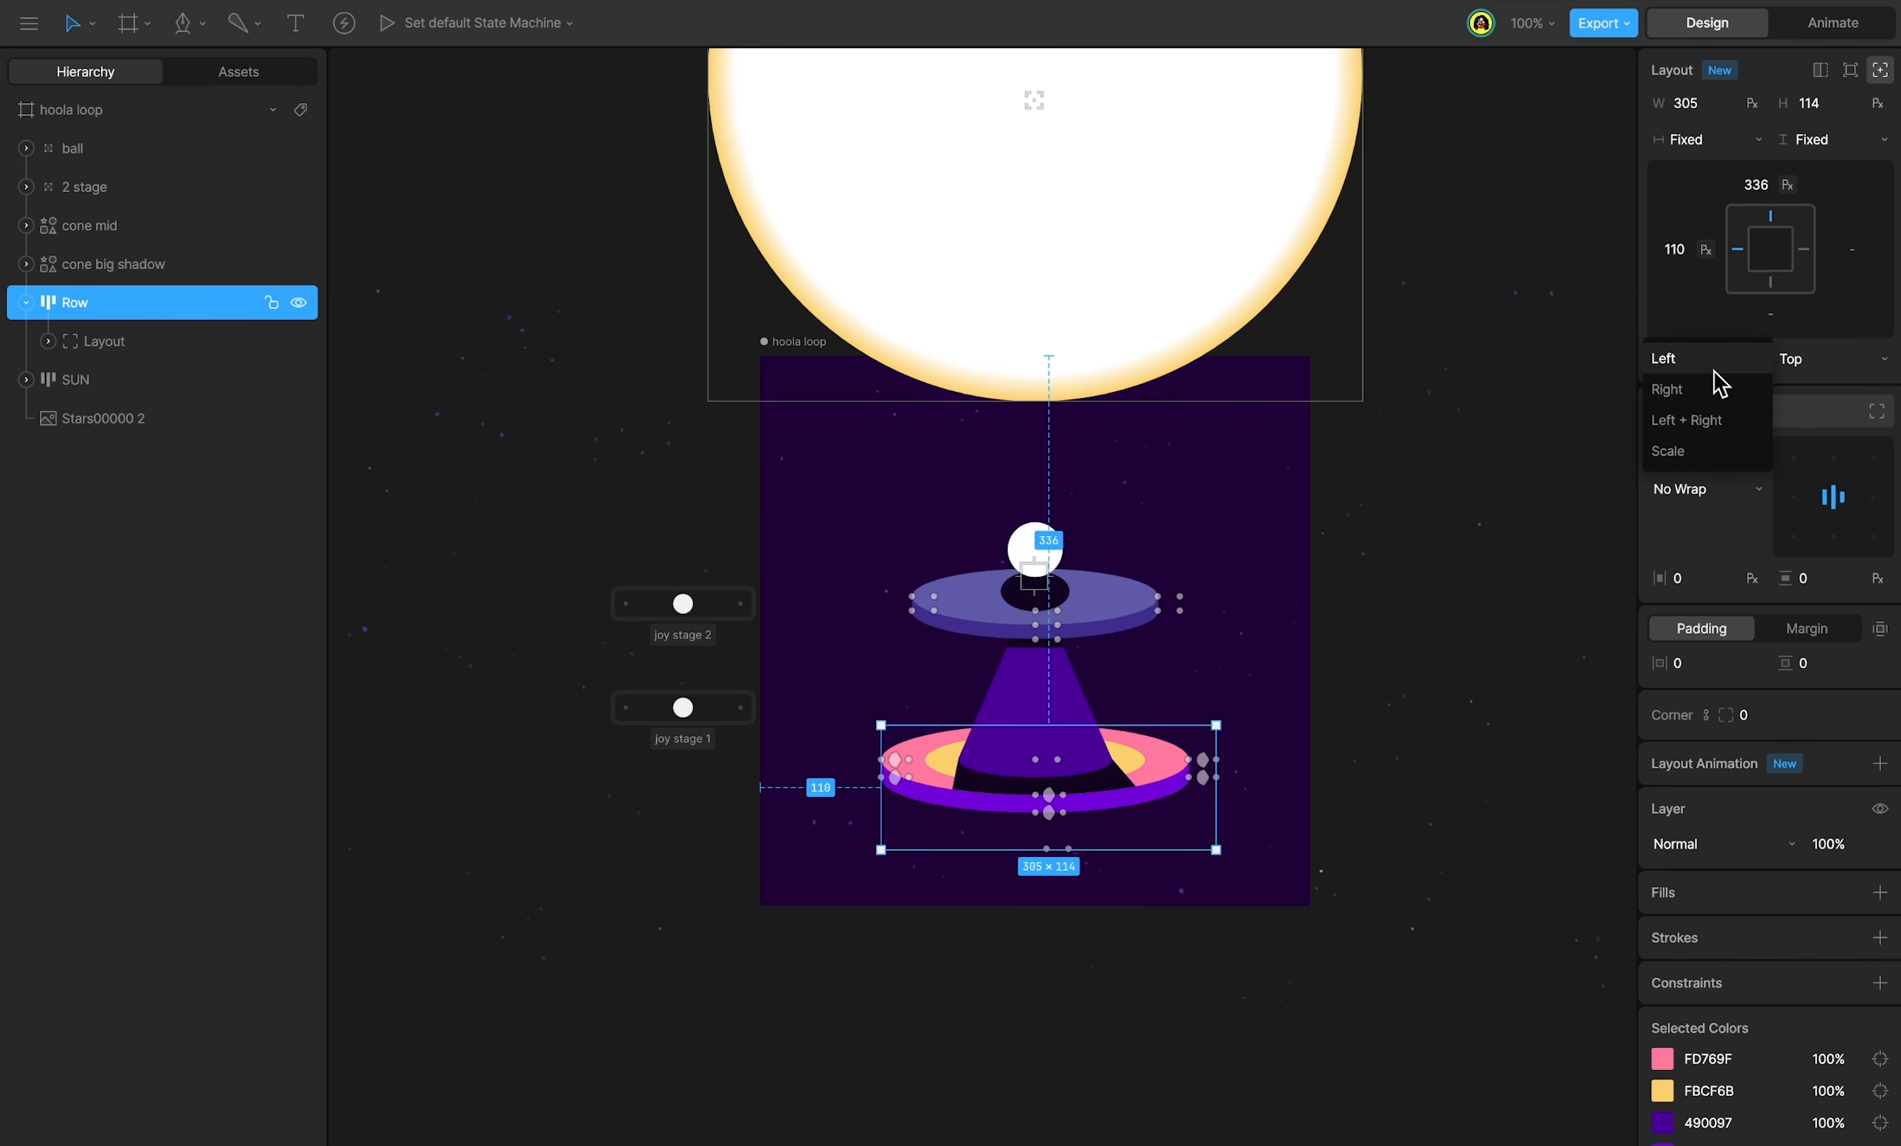
pyautogui.click(1711, 421)
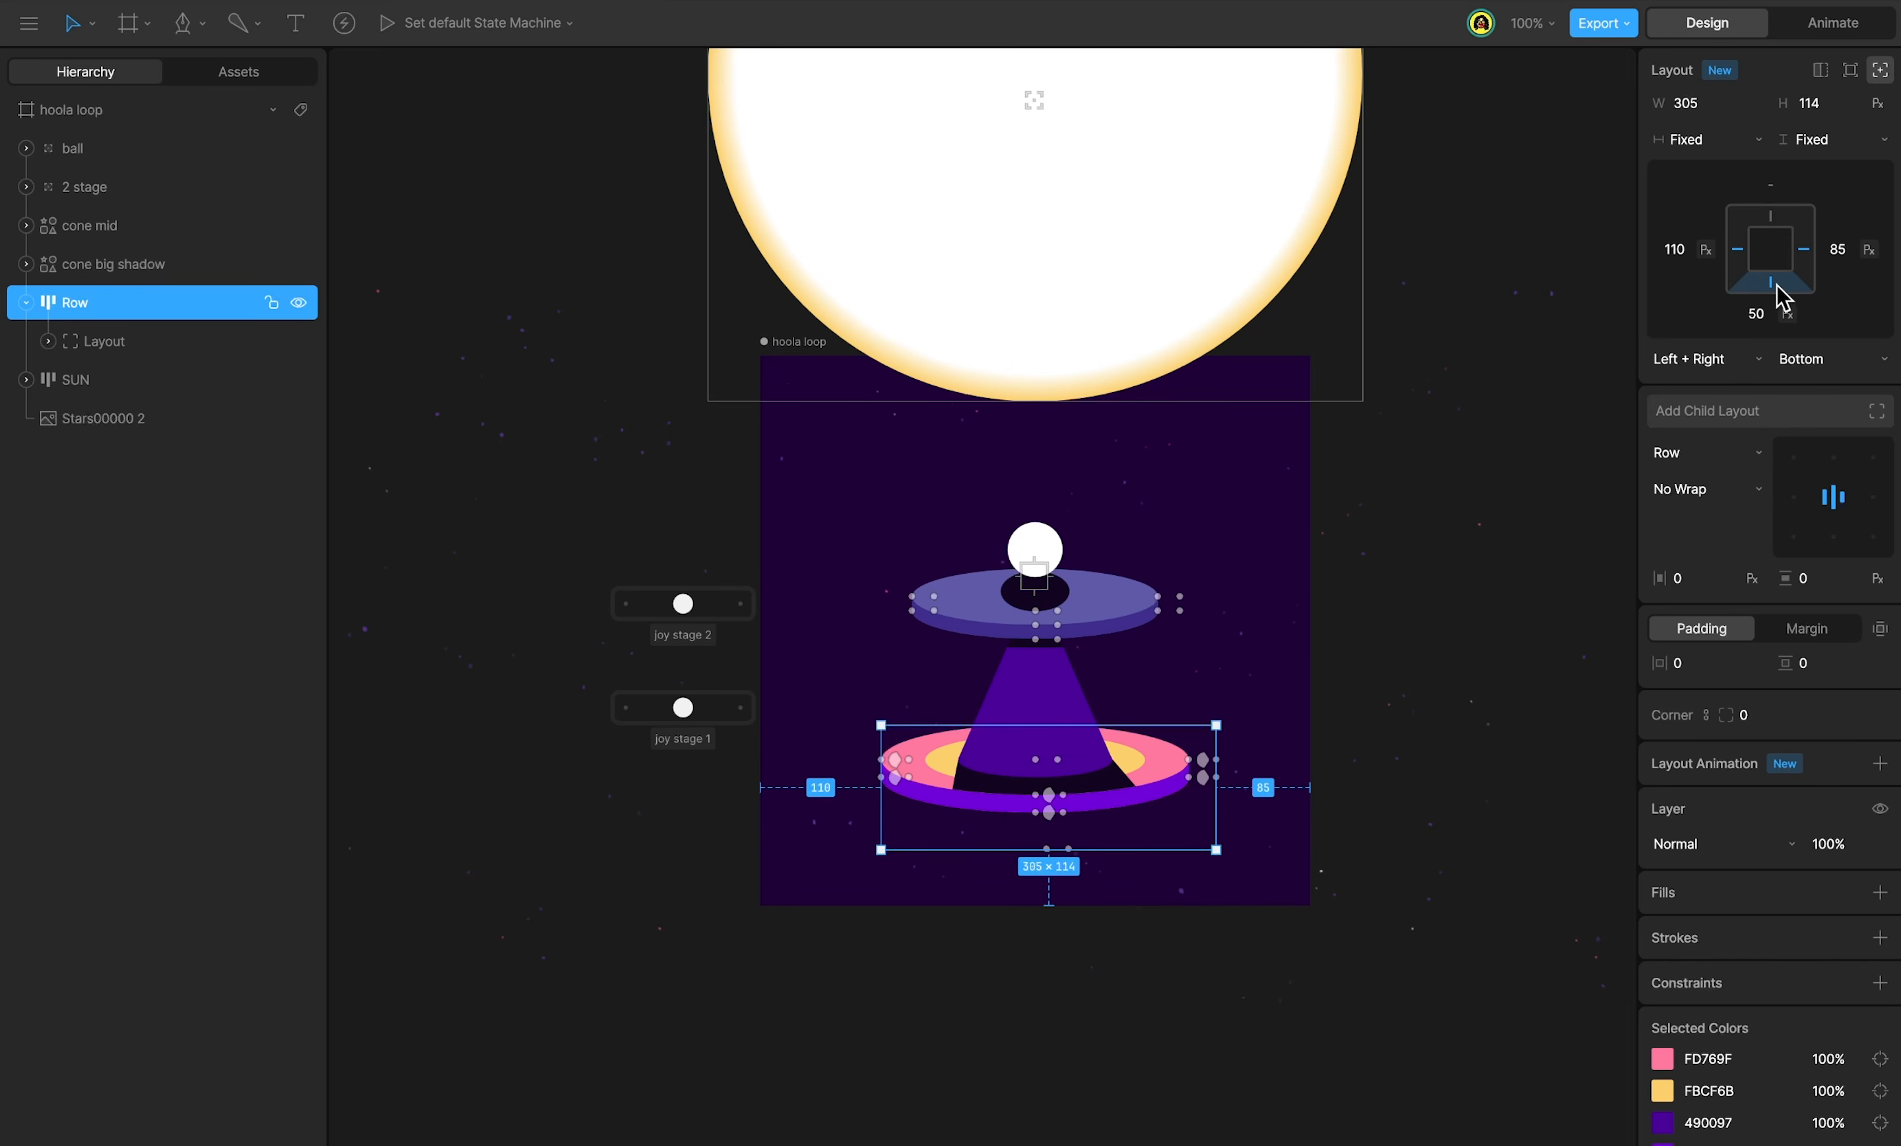
pyautogui.moveTo(1757, 313); pyautogui.dragTo(1764, 378)
# Resize the artboard to a height of 677 and play the animation to test the lower stage's bottom pinning.
pyautogui.moveTo(1074, 850); pyautogui.dragTo(1062, 1045)
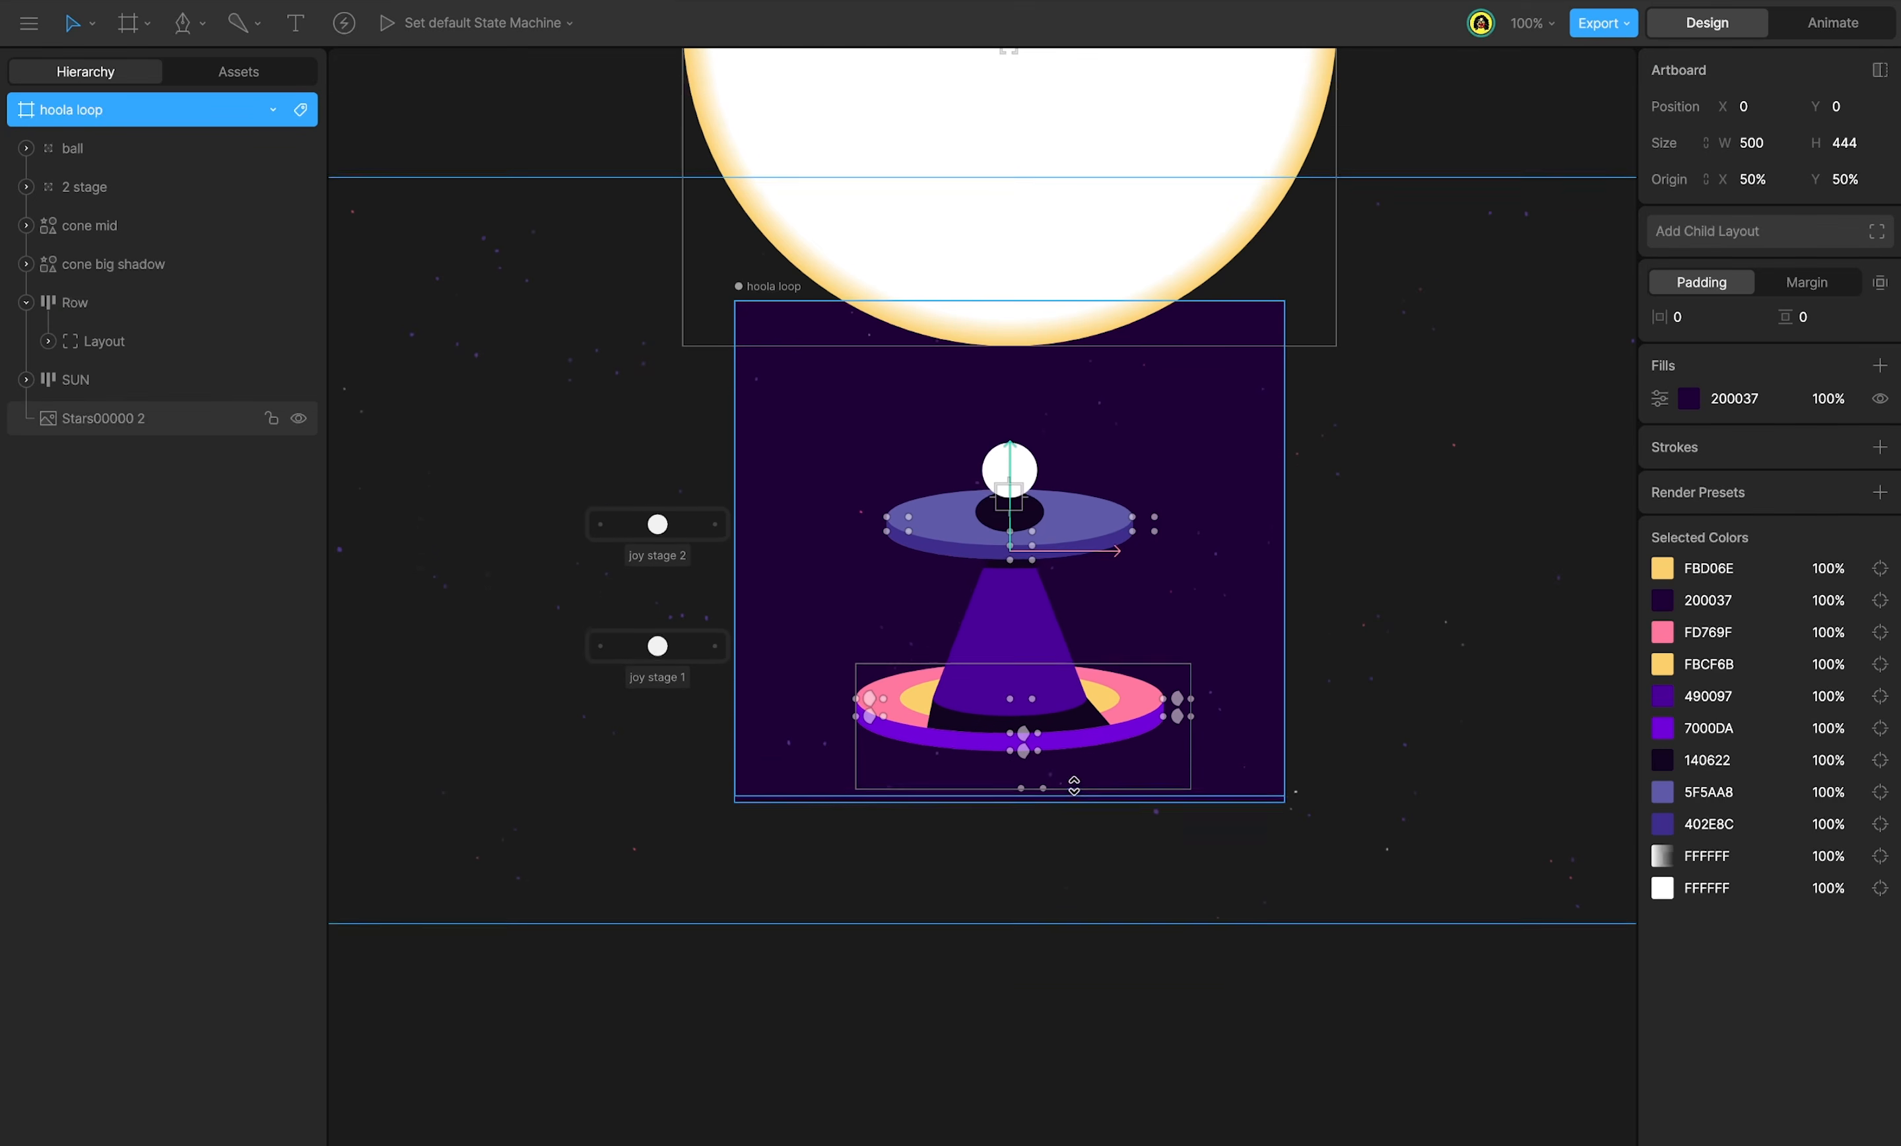
pyautogui.press('Tab')
pyautogui.press('space')
pyautogui.press('Tab')
pyautogui.press('Tab')
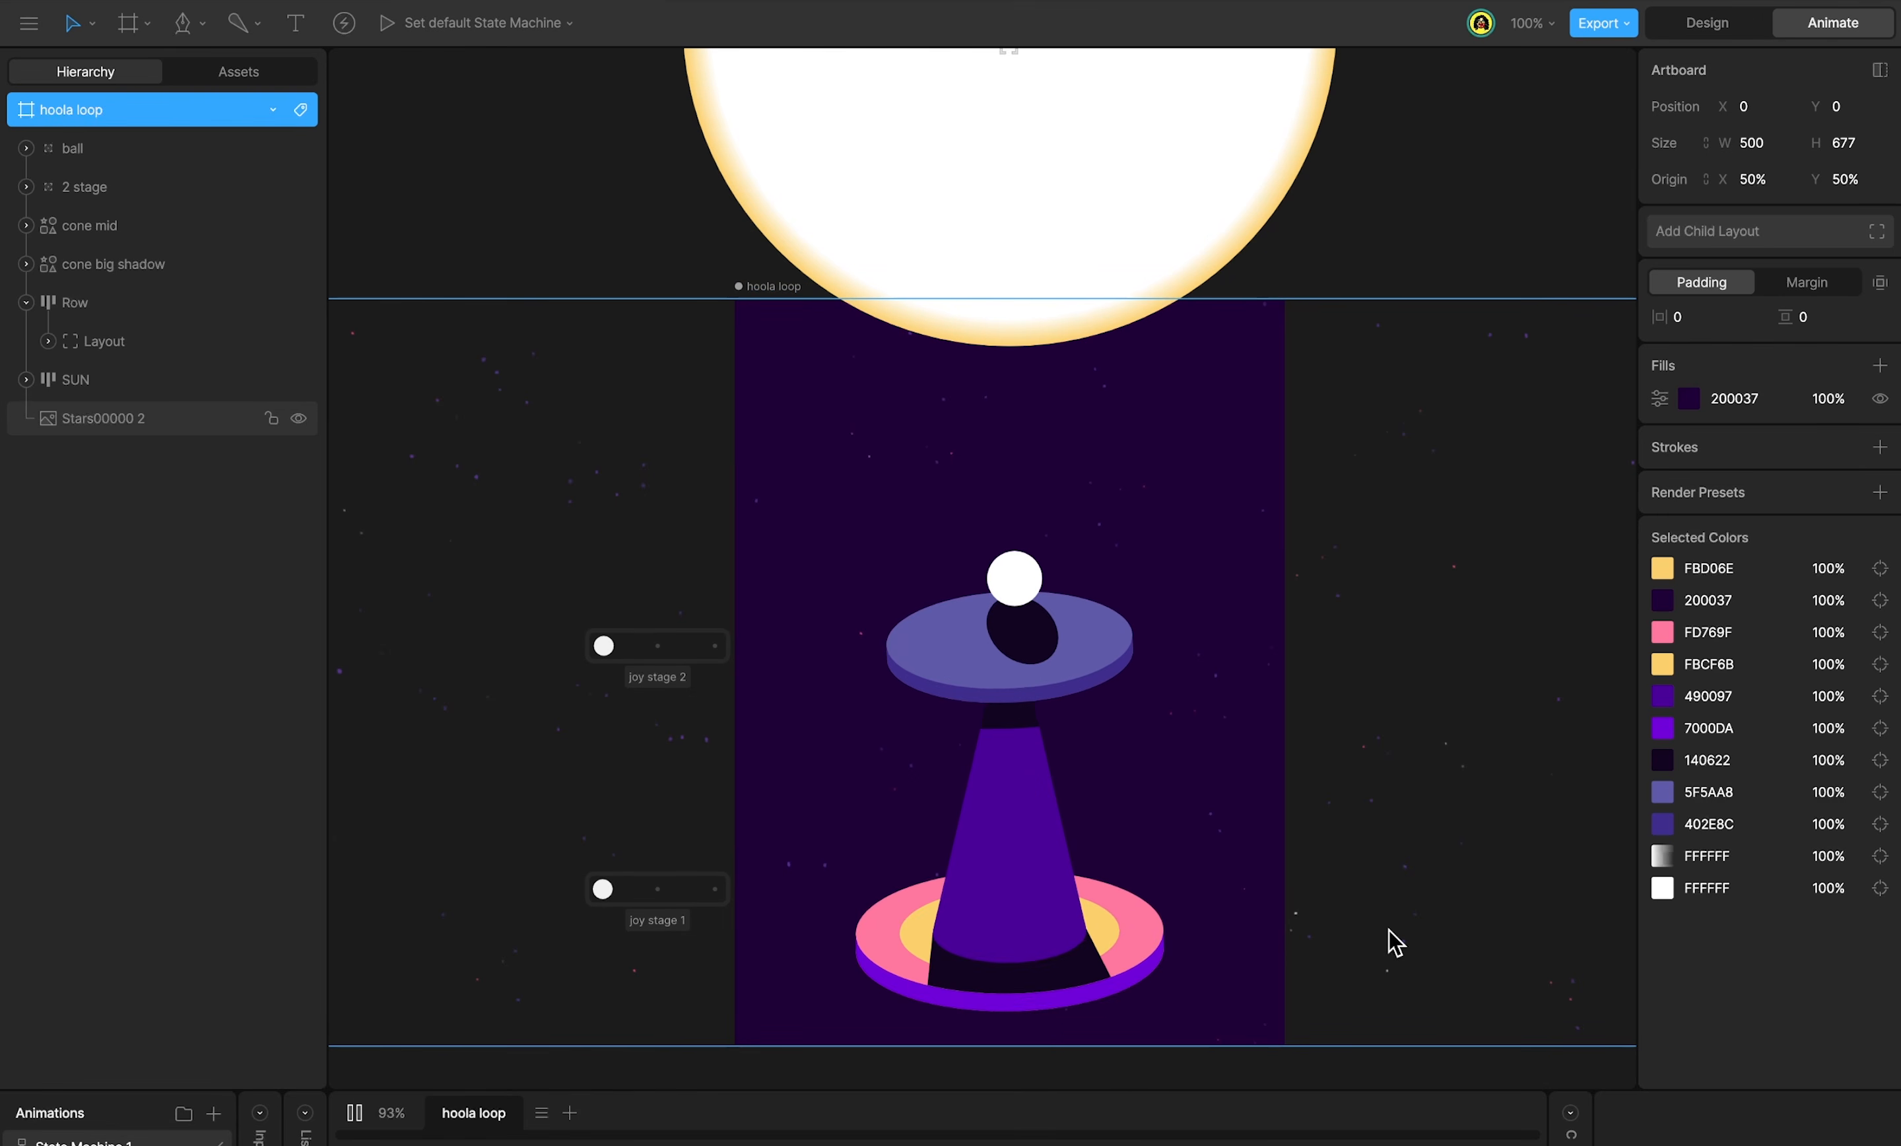
pyautogui.press('Tab')
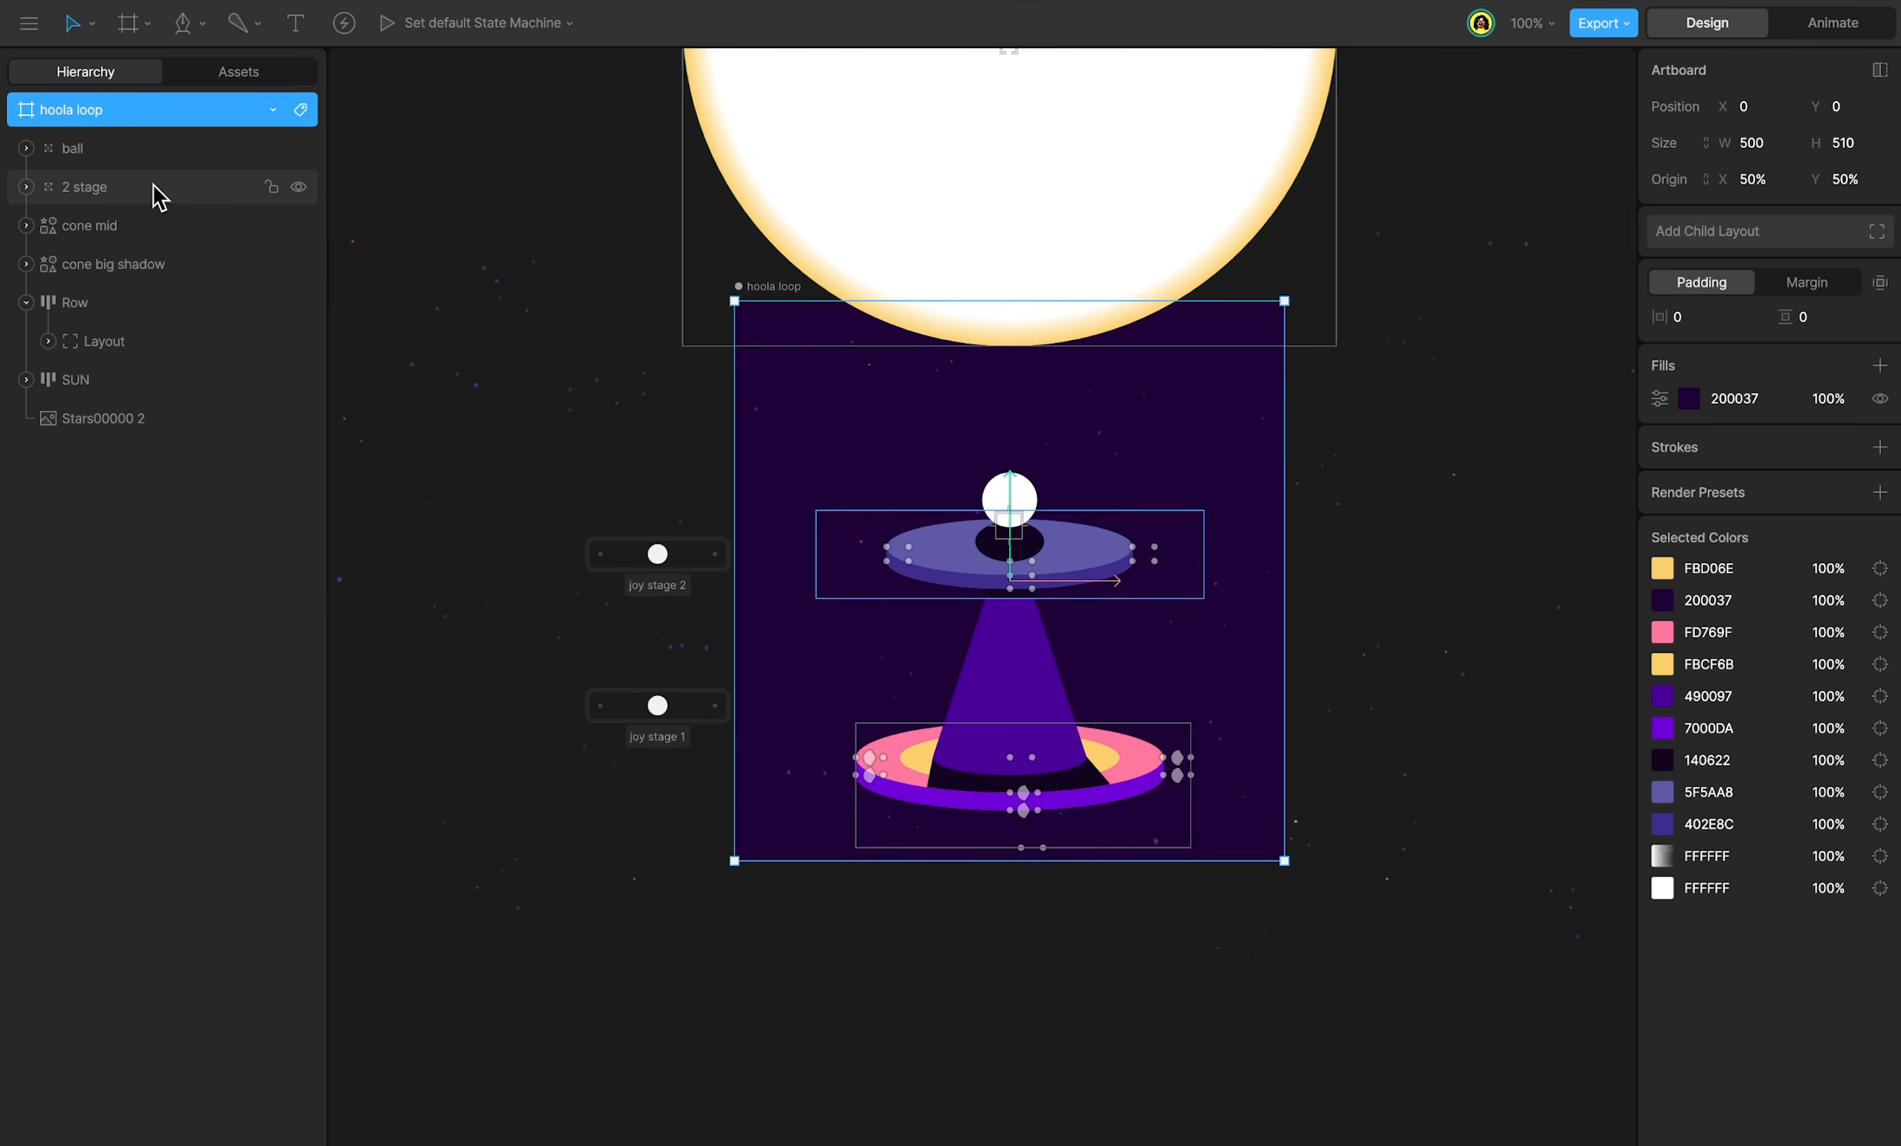
# Wrap the 2 stage group in two nested layouts and turn off absolute positioning for the inner layout.
pyautogui.click(158, 196)
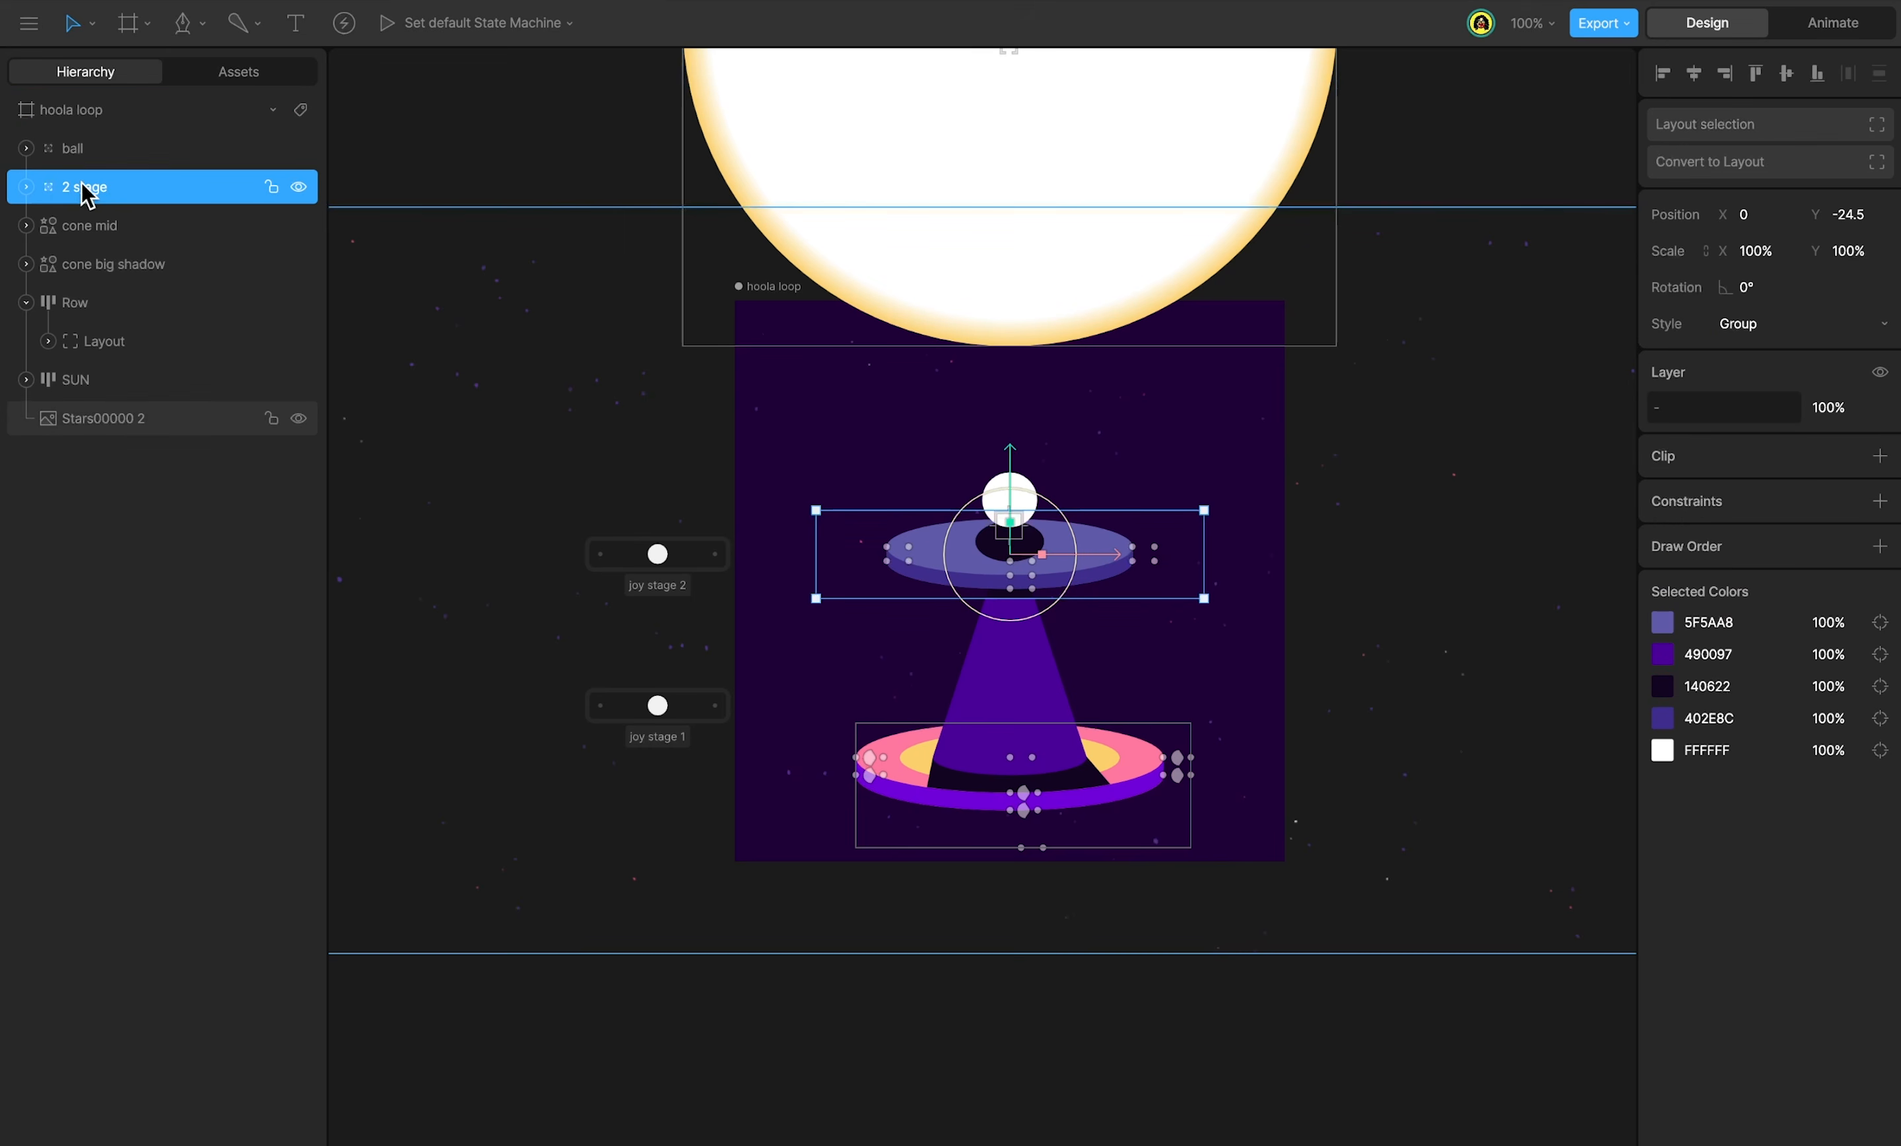
pyautogui.rightClick(91, 184)
pyautogui.moveTo(278, 311)
pyautogui.click(340, 311)
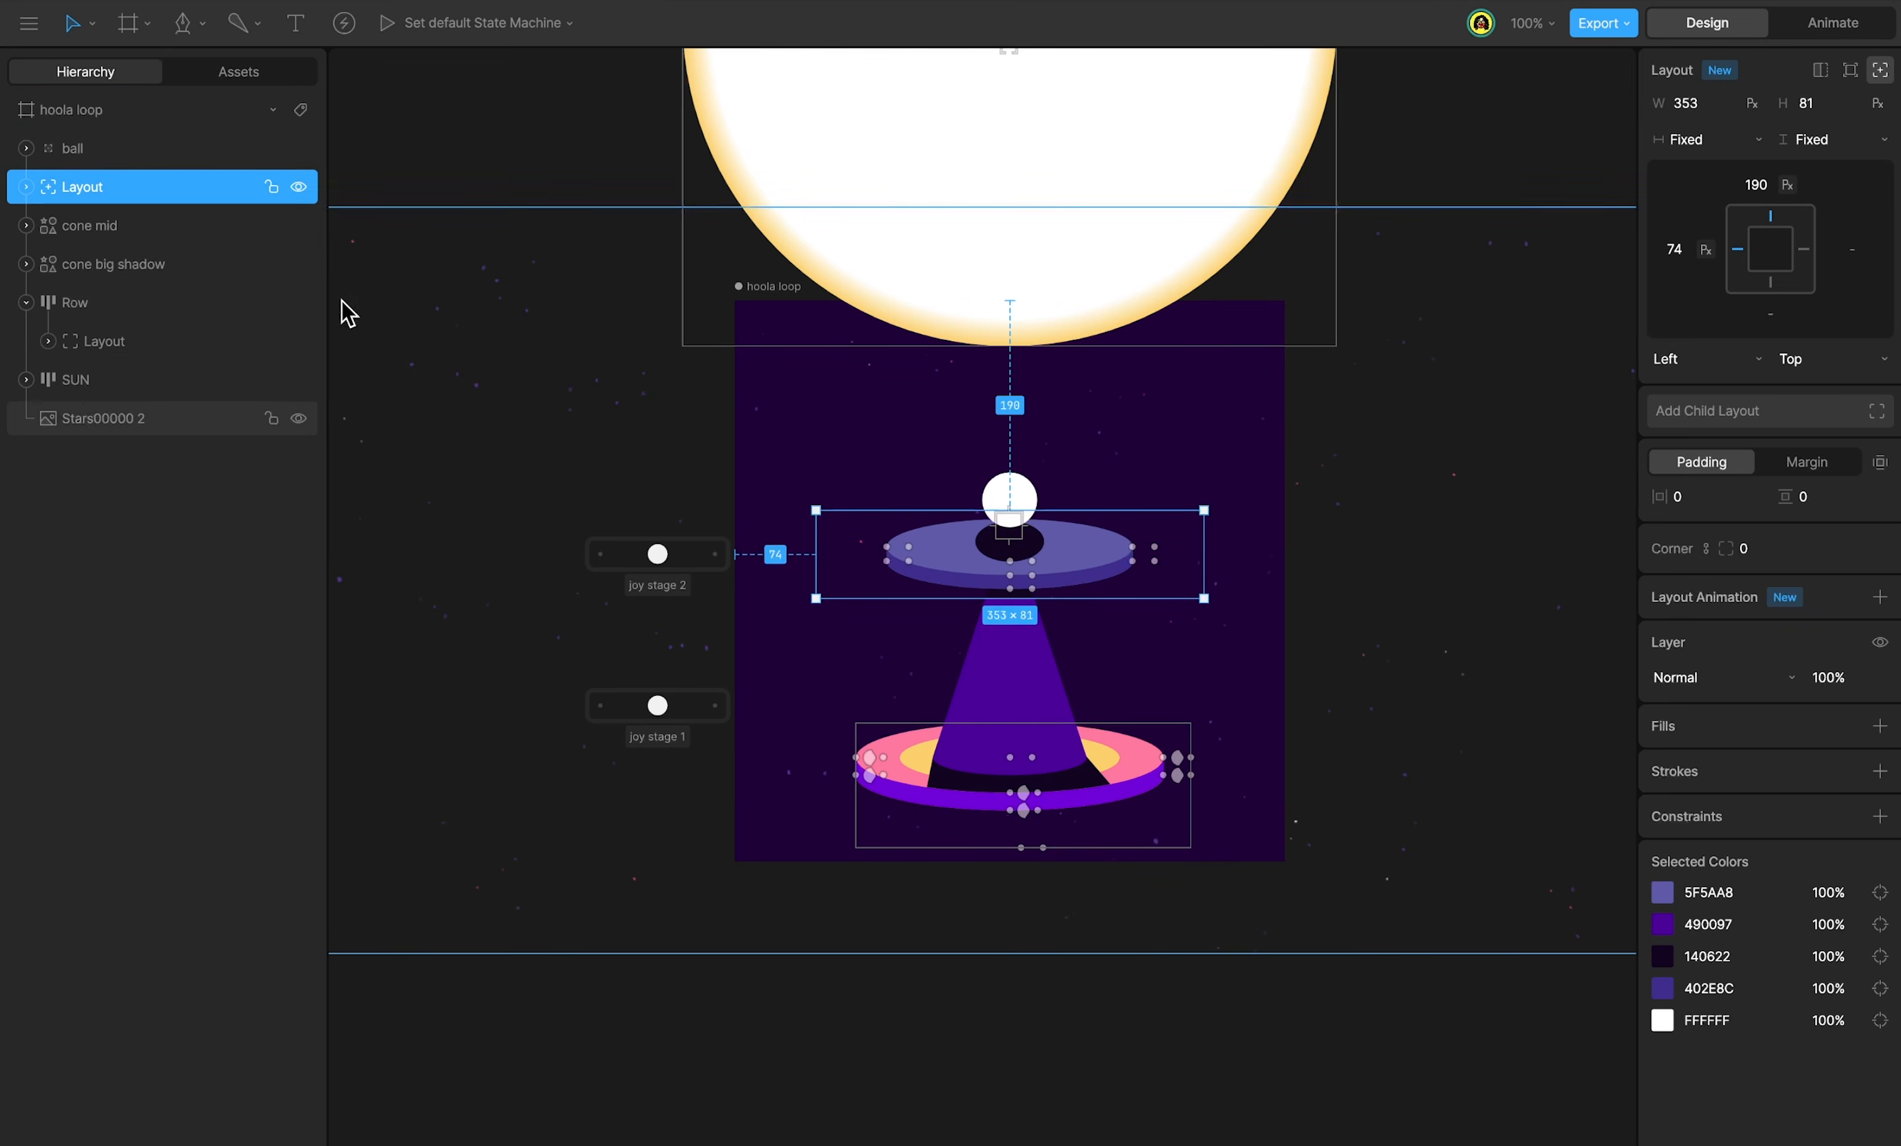
pyautogui.click(25, 187)
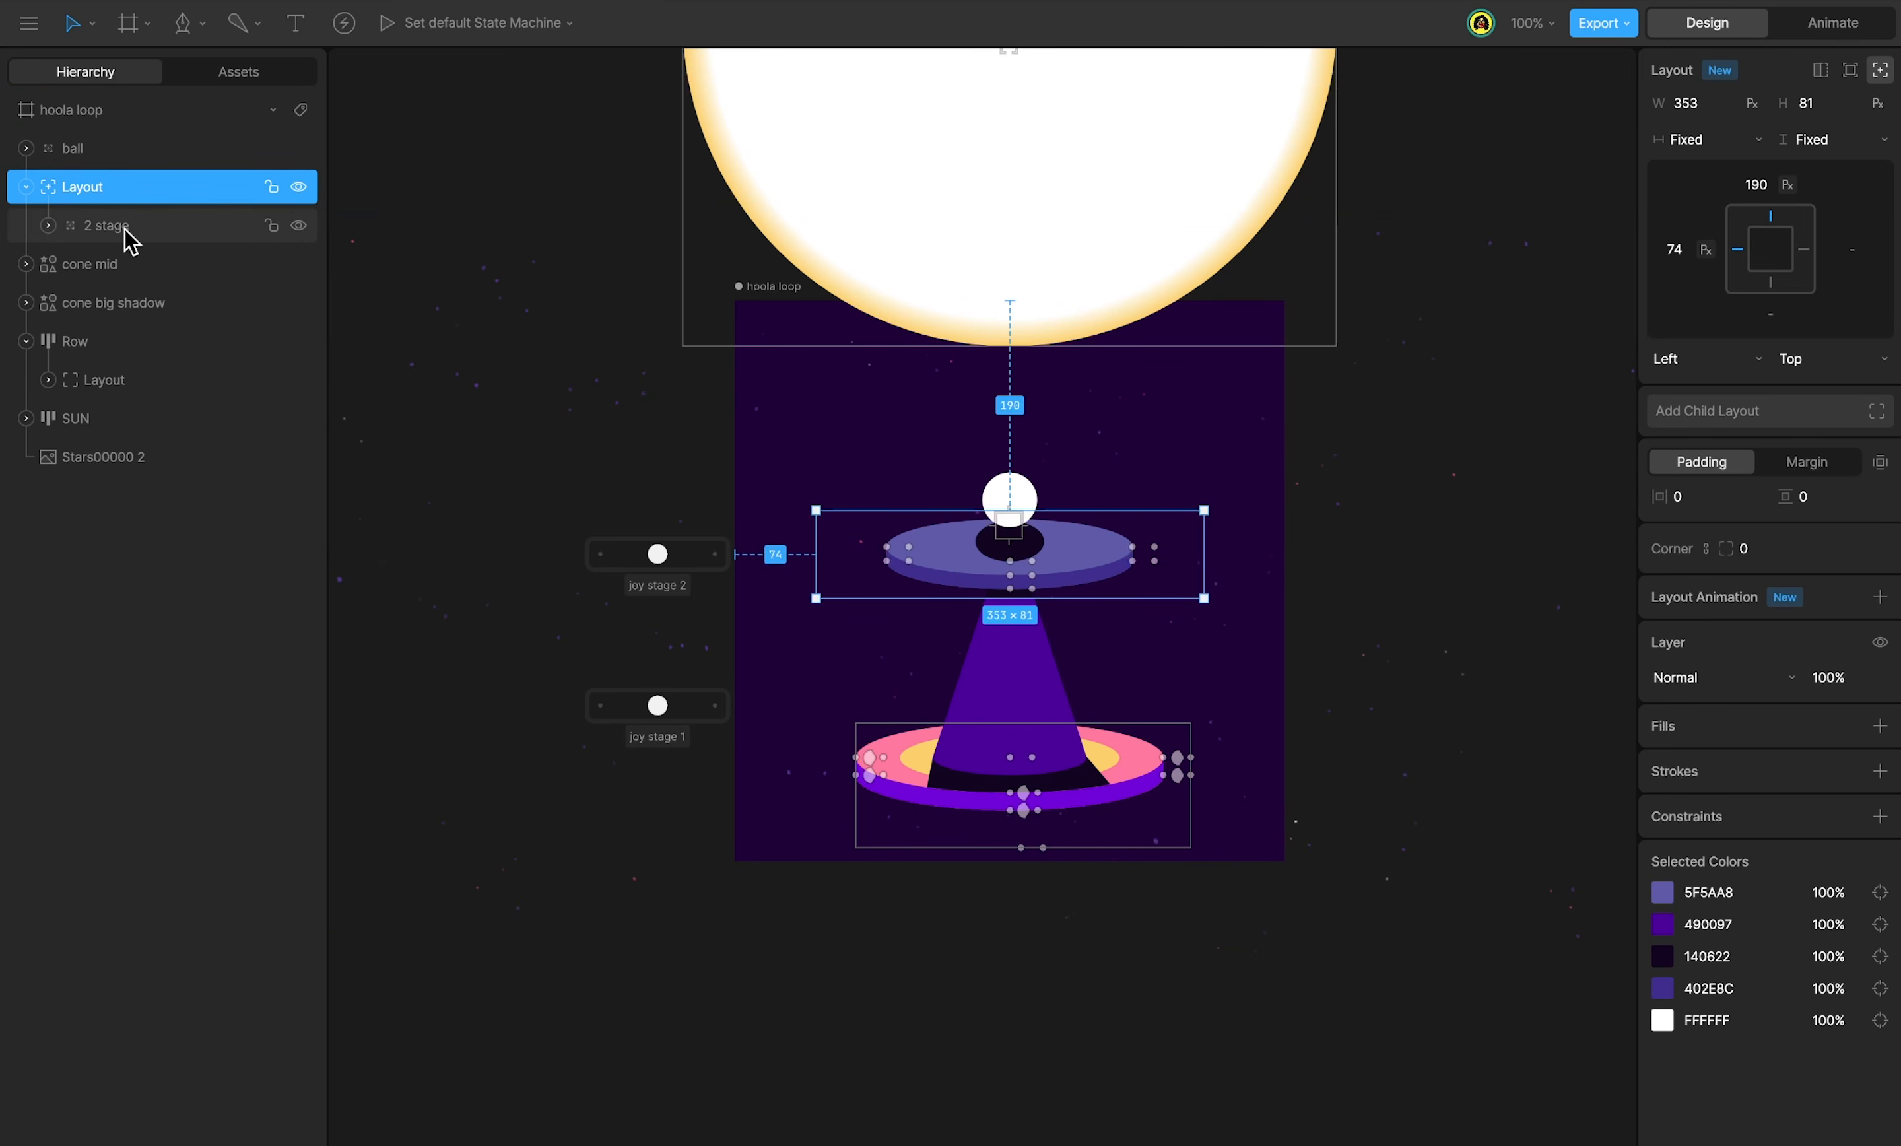
pyautogui.rightClick(126, 230)
pyautogui.moveTo(309, 358)
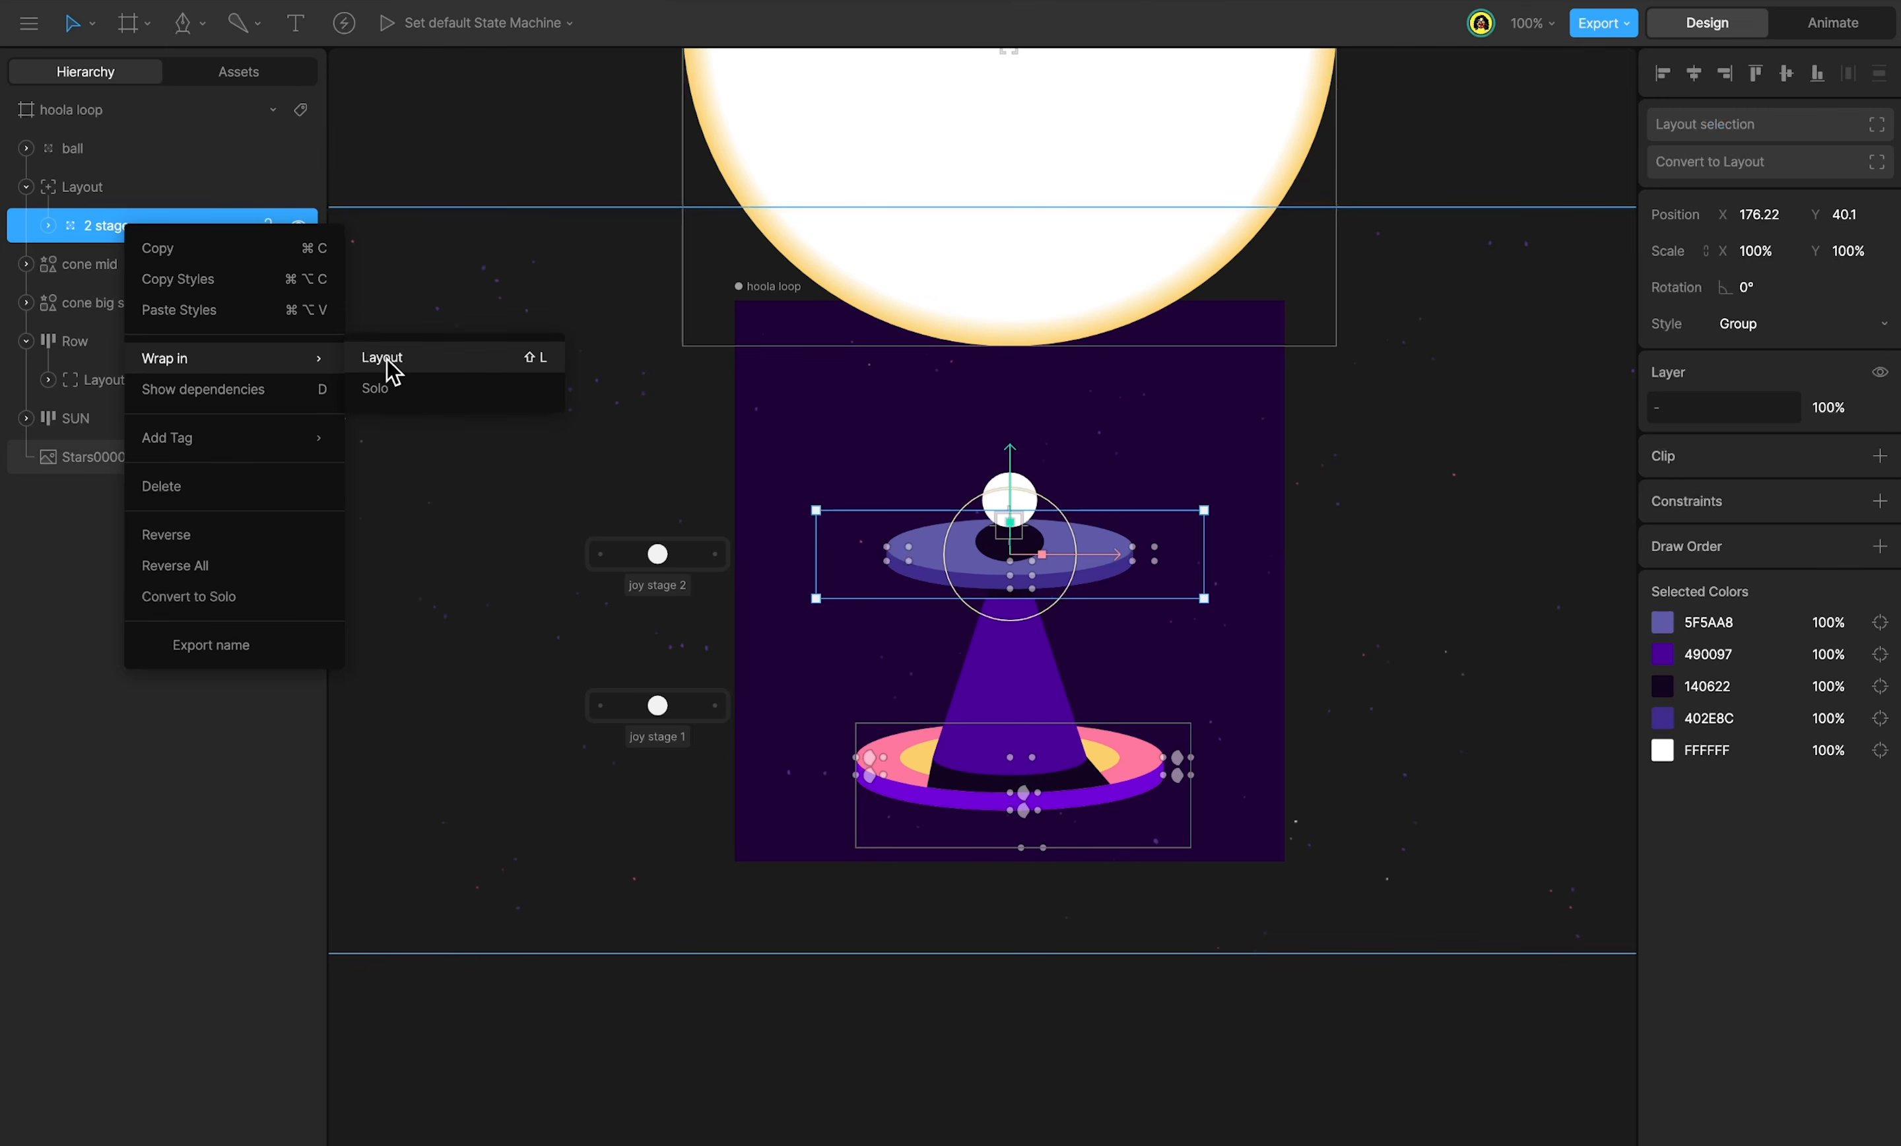
pyautogui.click(417, 368)
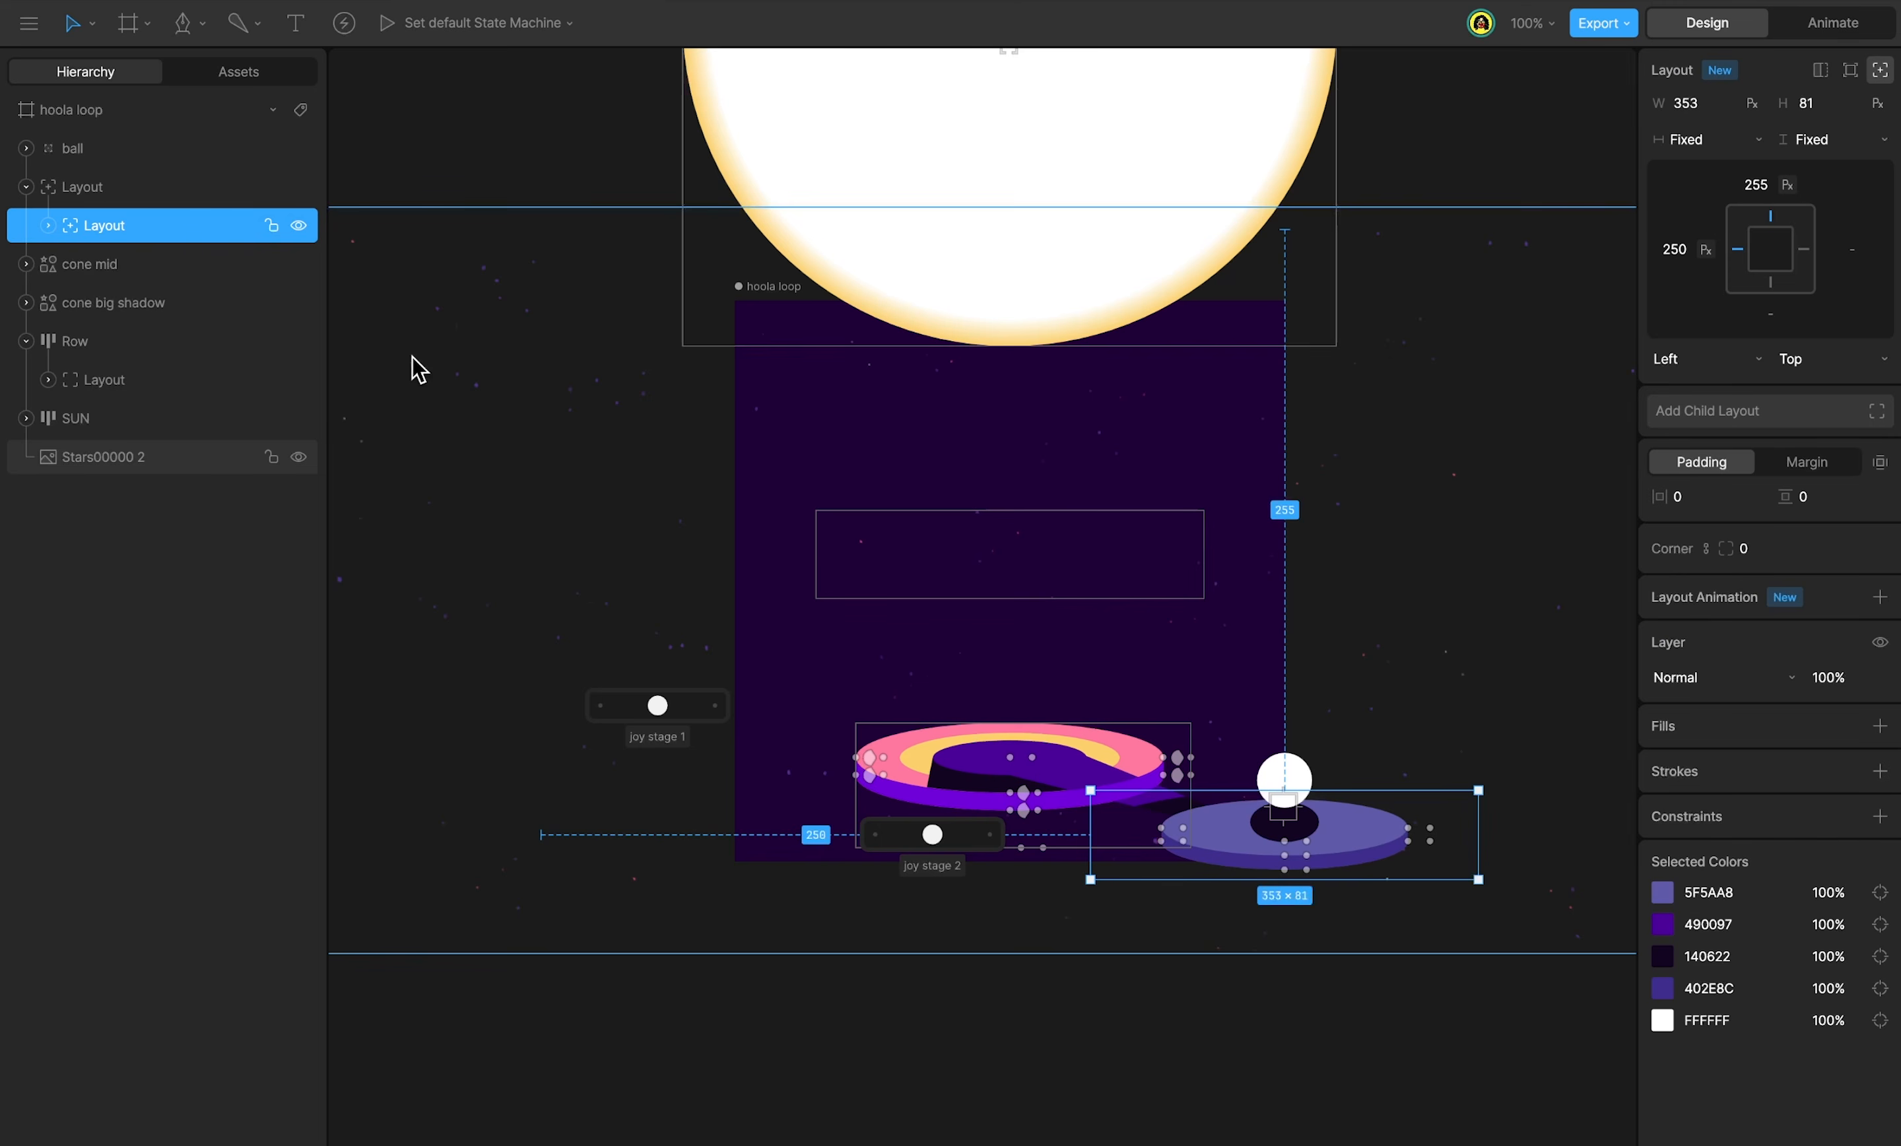
pyautogui.click(1881, 72)
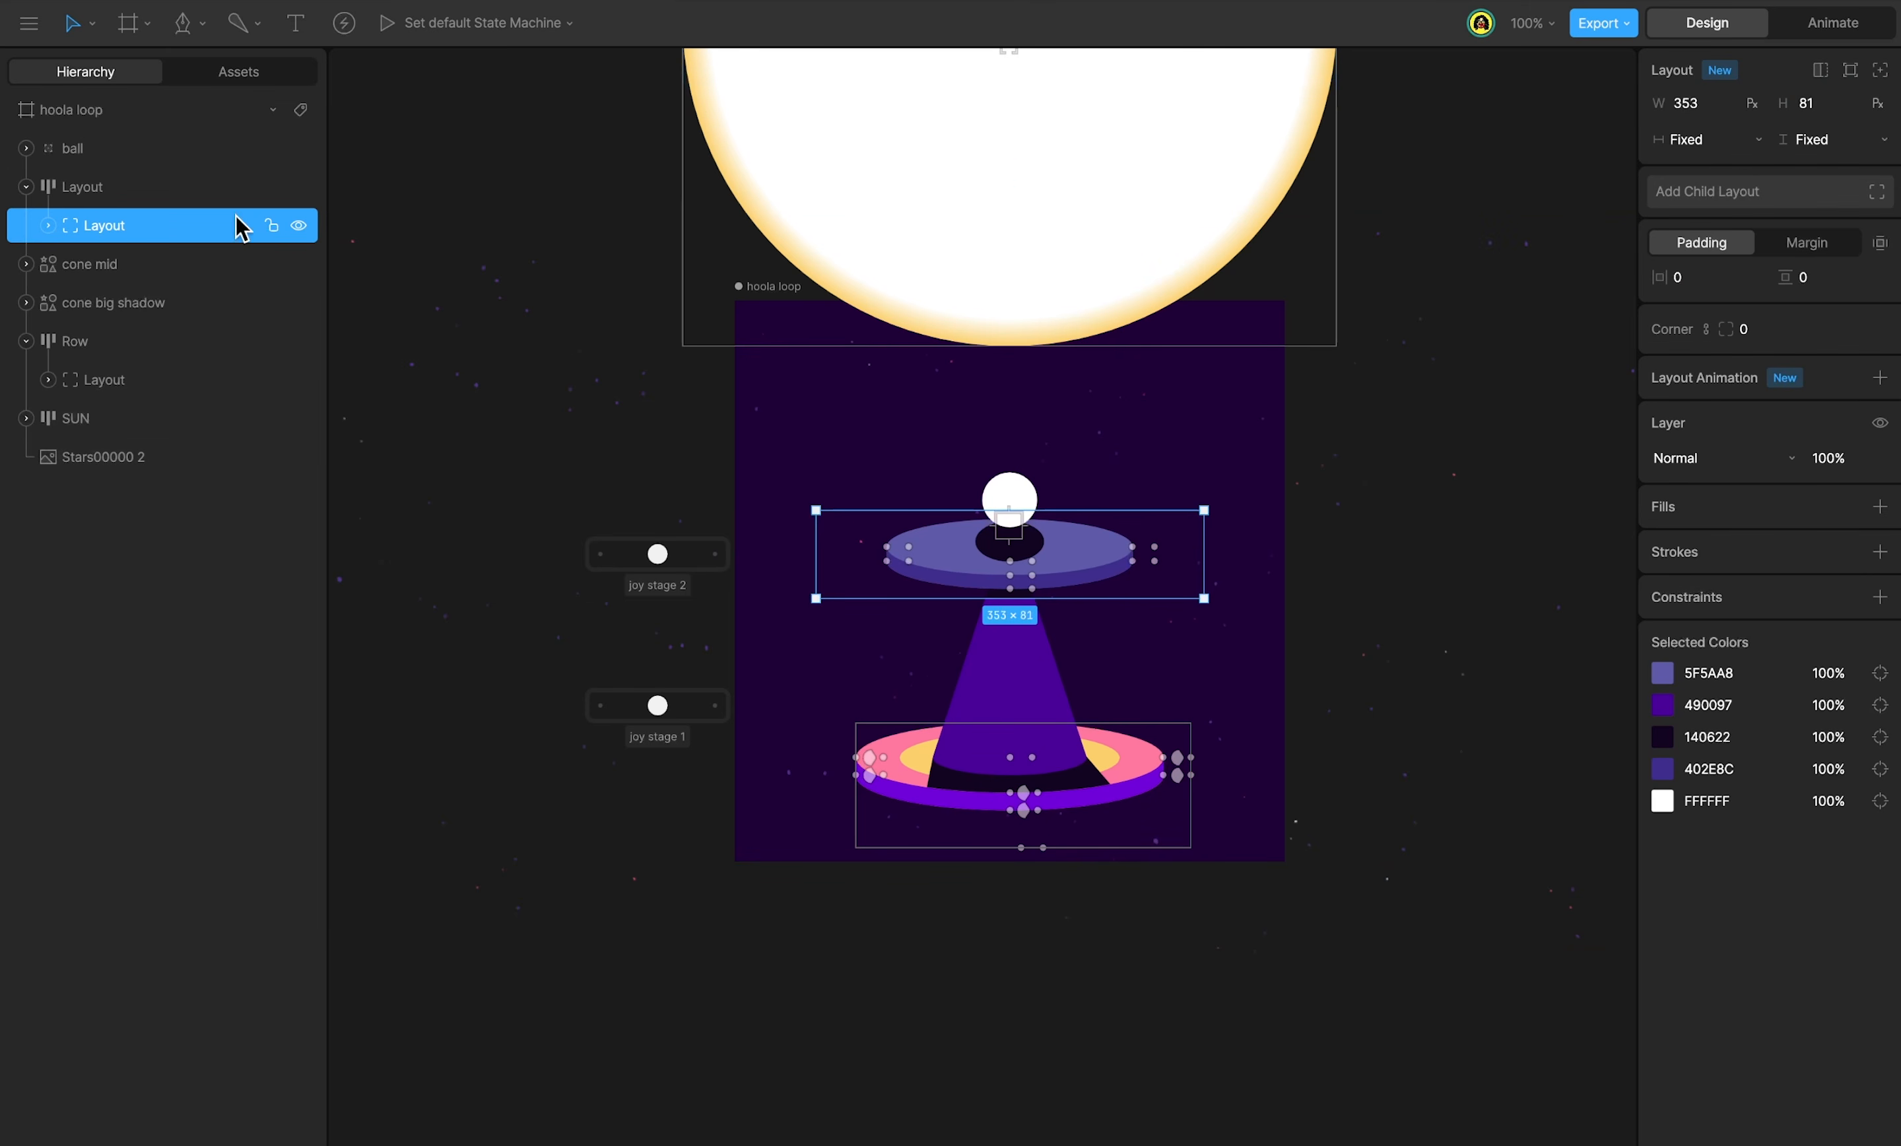
# Center the contents of 2 stage's outer layout, pin it Left + Right and Top, and set its top offset to 167.
pyautogui.click(140, 186)
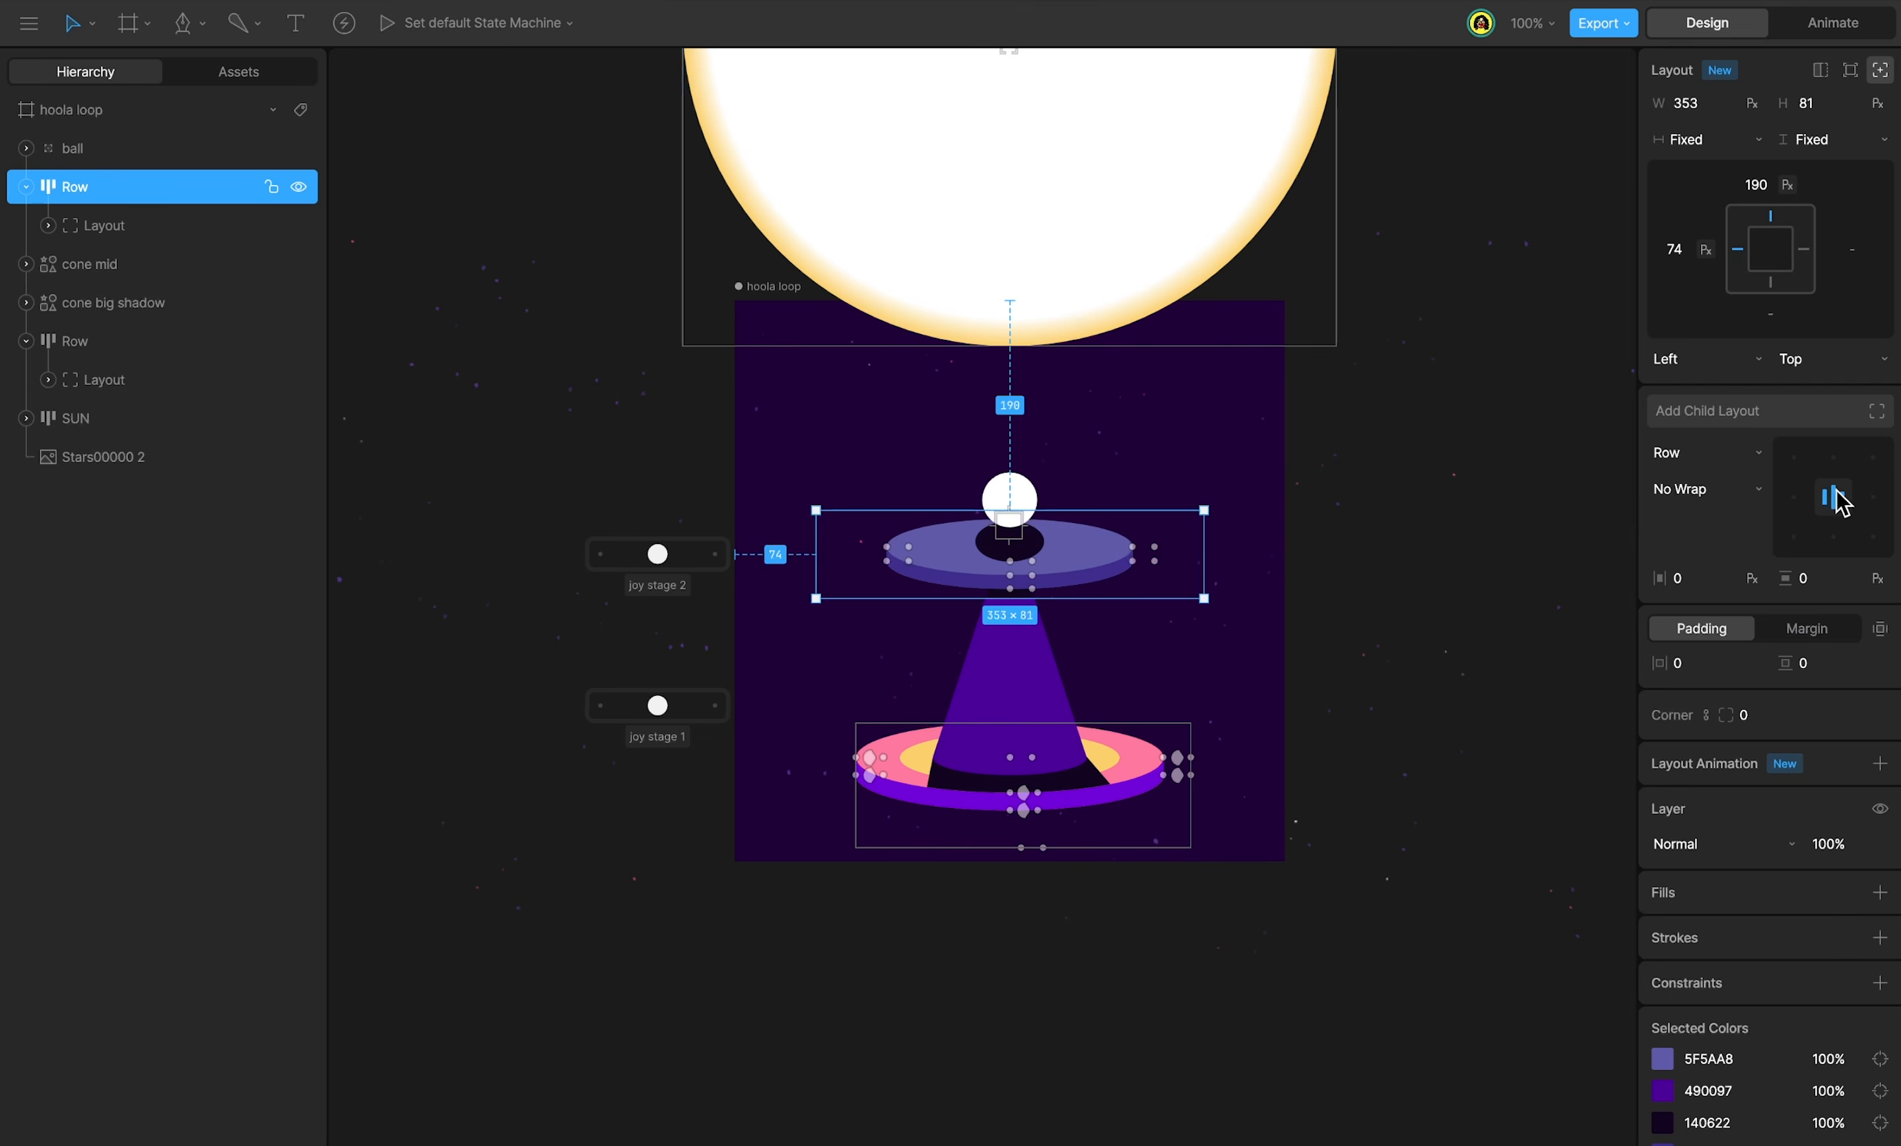
pyautogui.click(1700, 359)
pyautogui.click(1695, 413)
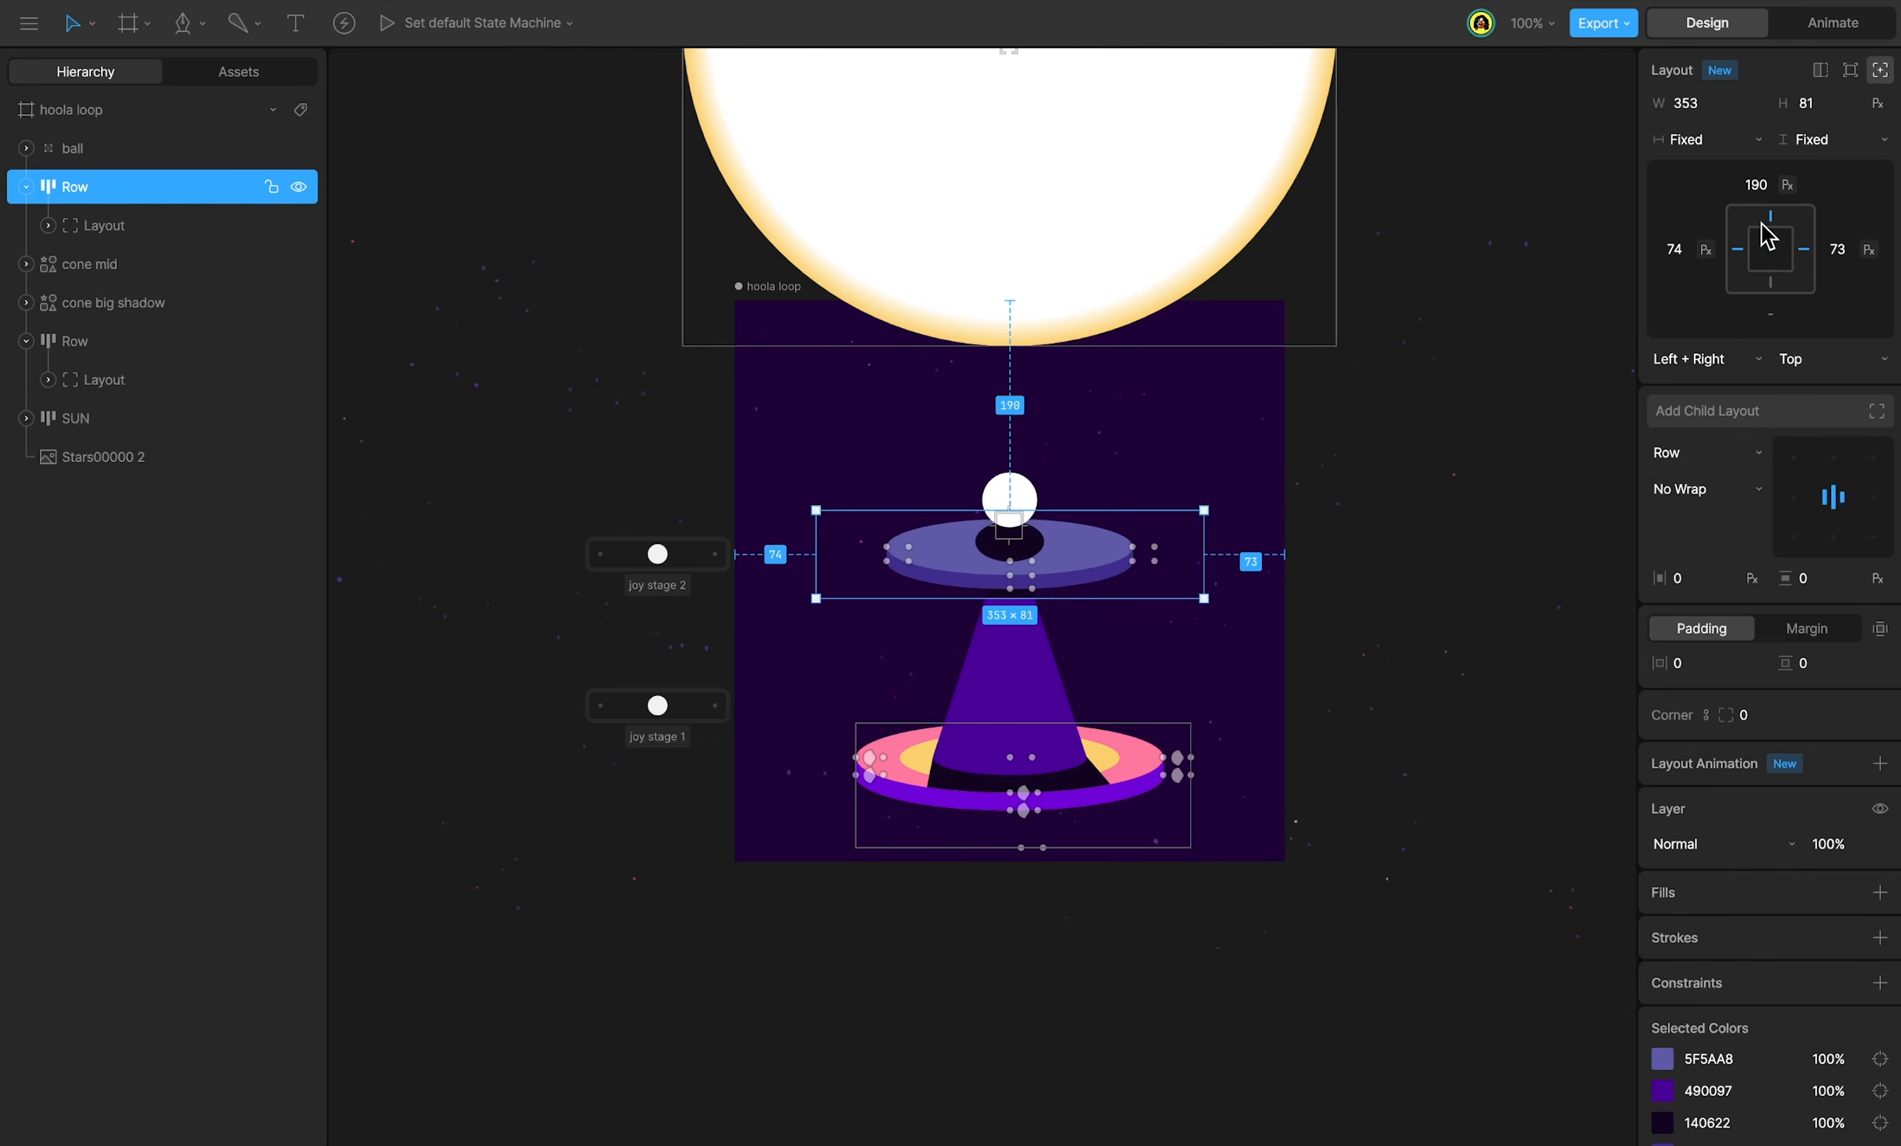
pyautogui.moveTo(1762, 183); pyautogui.dragTo(1758, 228)
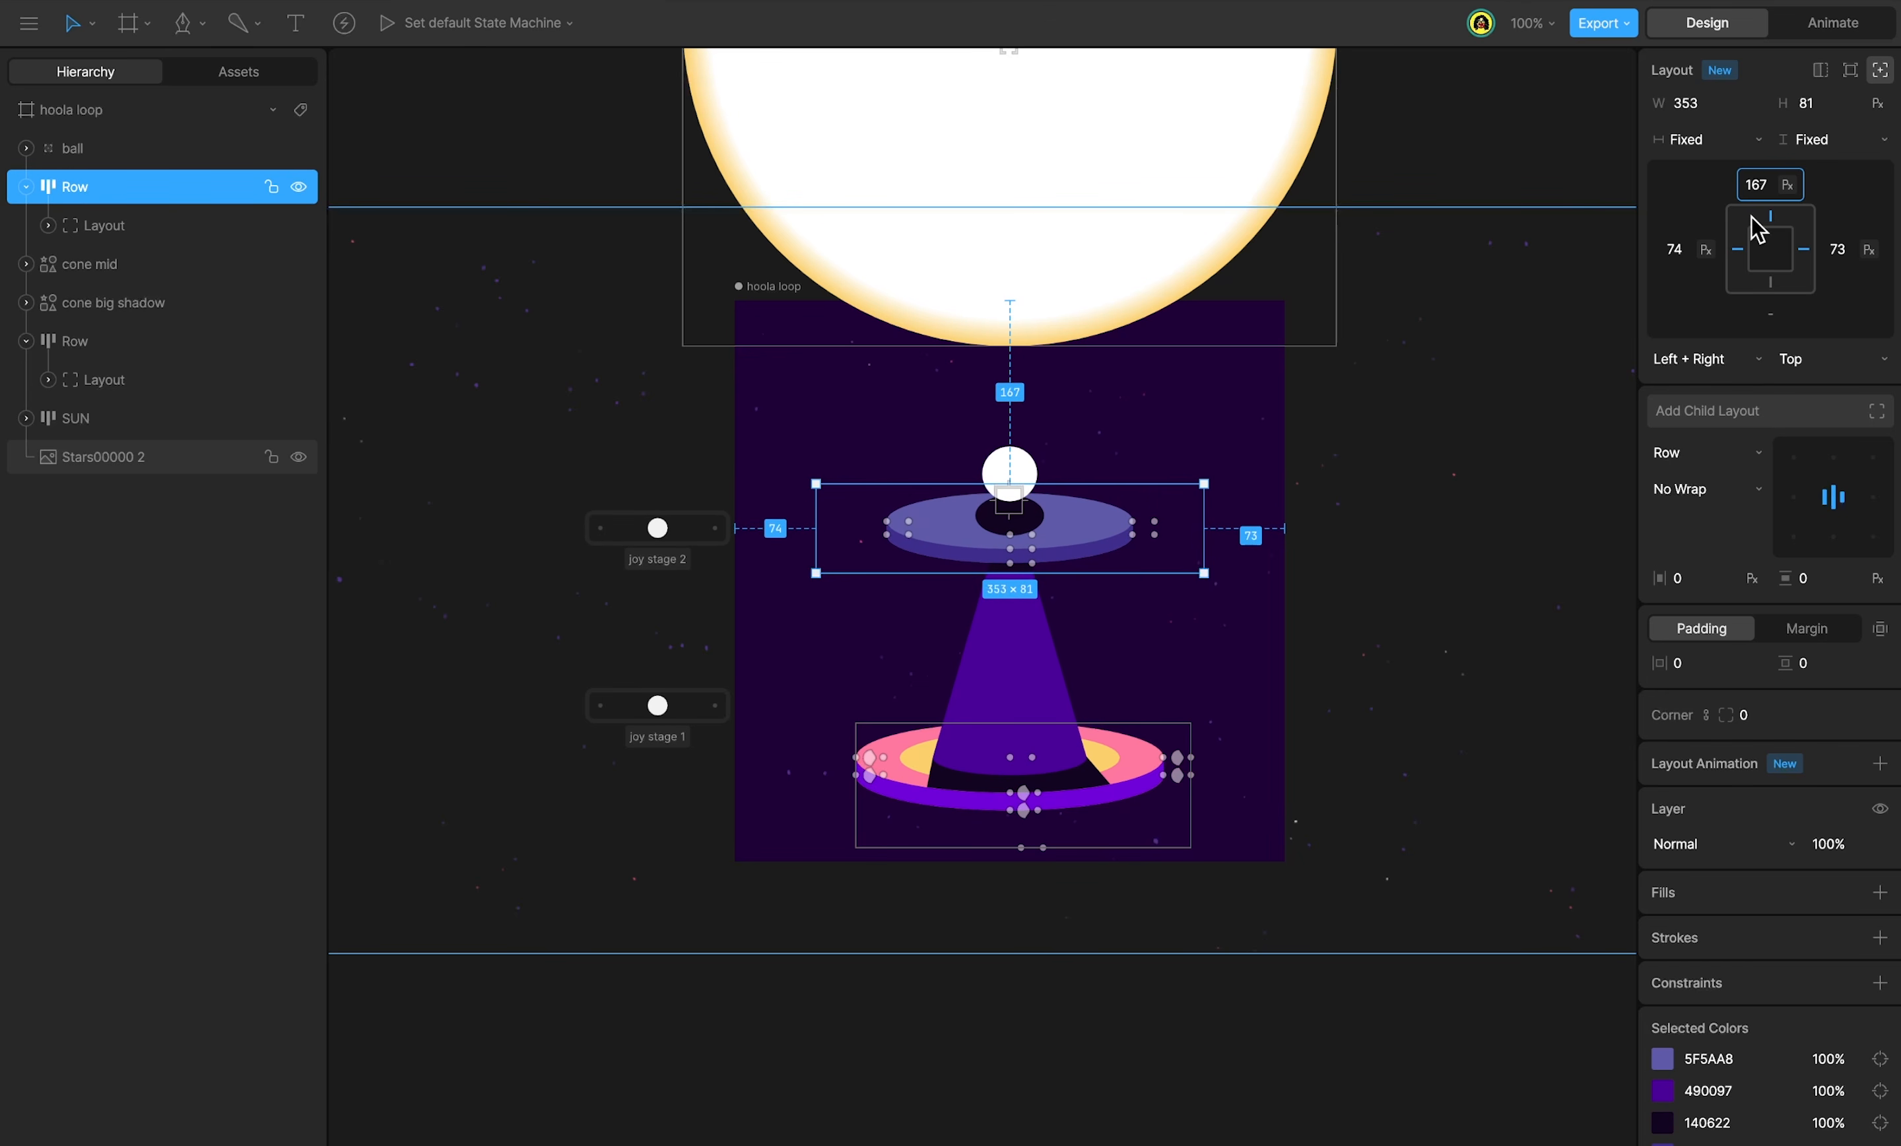
# Stretch the artboard's lower edge to a height of 654 and preview both stages in the animation.
pyautogui.press('Tab')
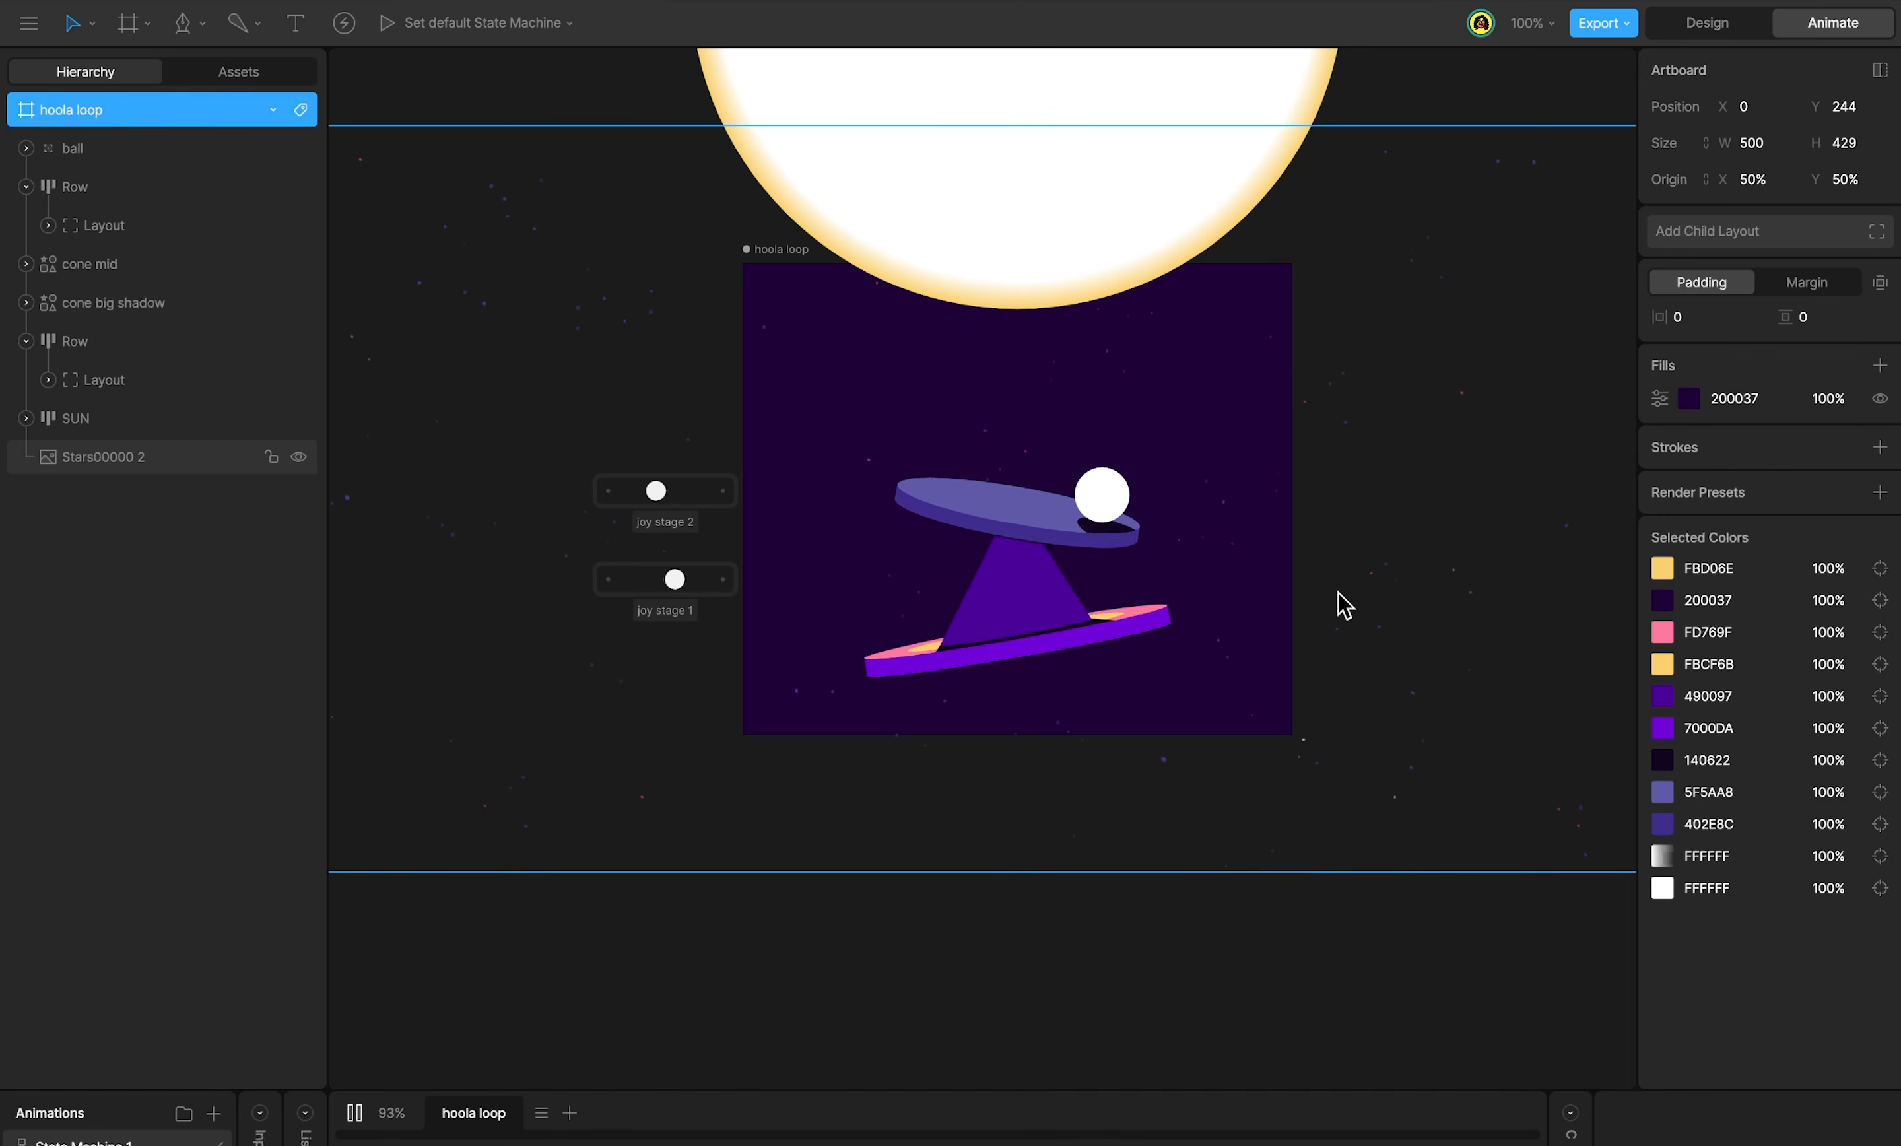
pyautogui.press('Tab')
pyautogui.moveTo(1017, 735); pyautogui.dragTo(925, 987)
pyautogui.press('Tab')
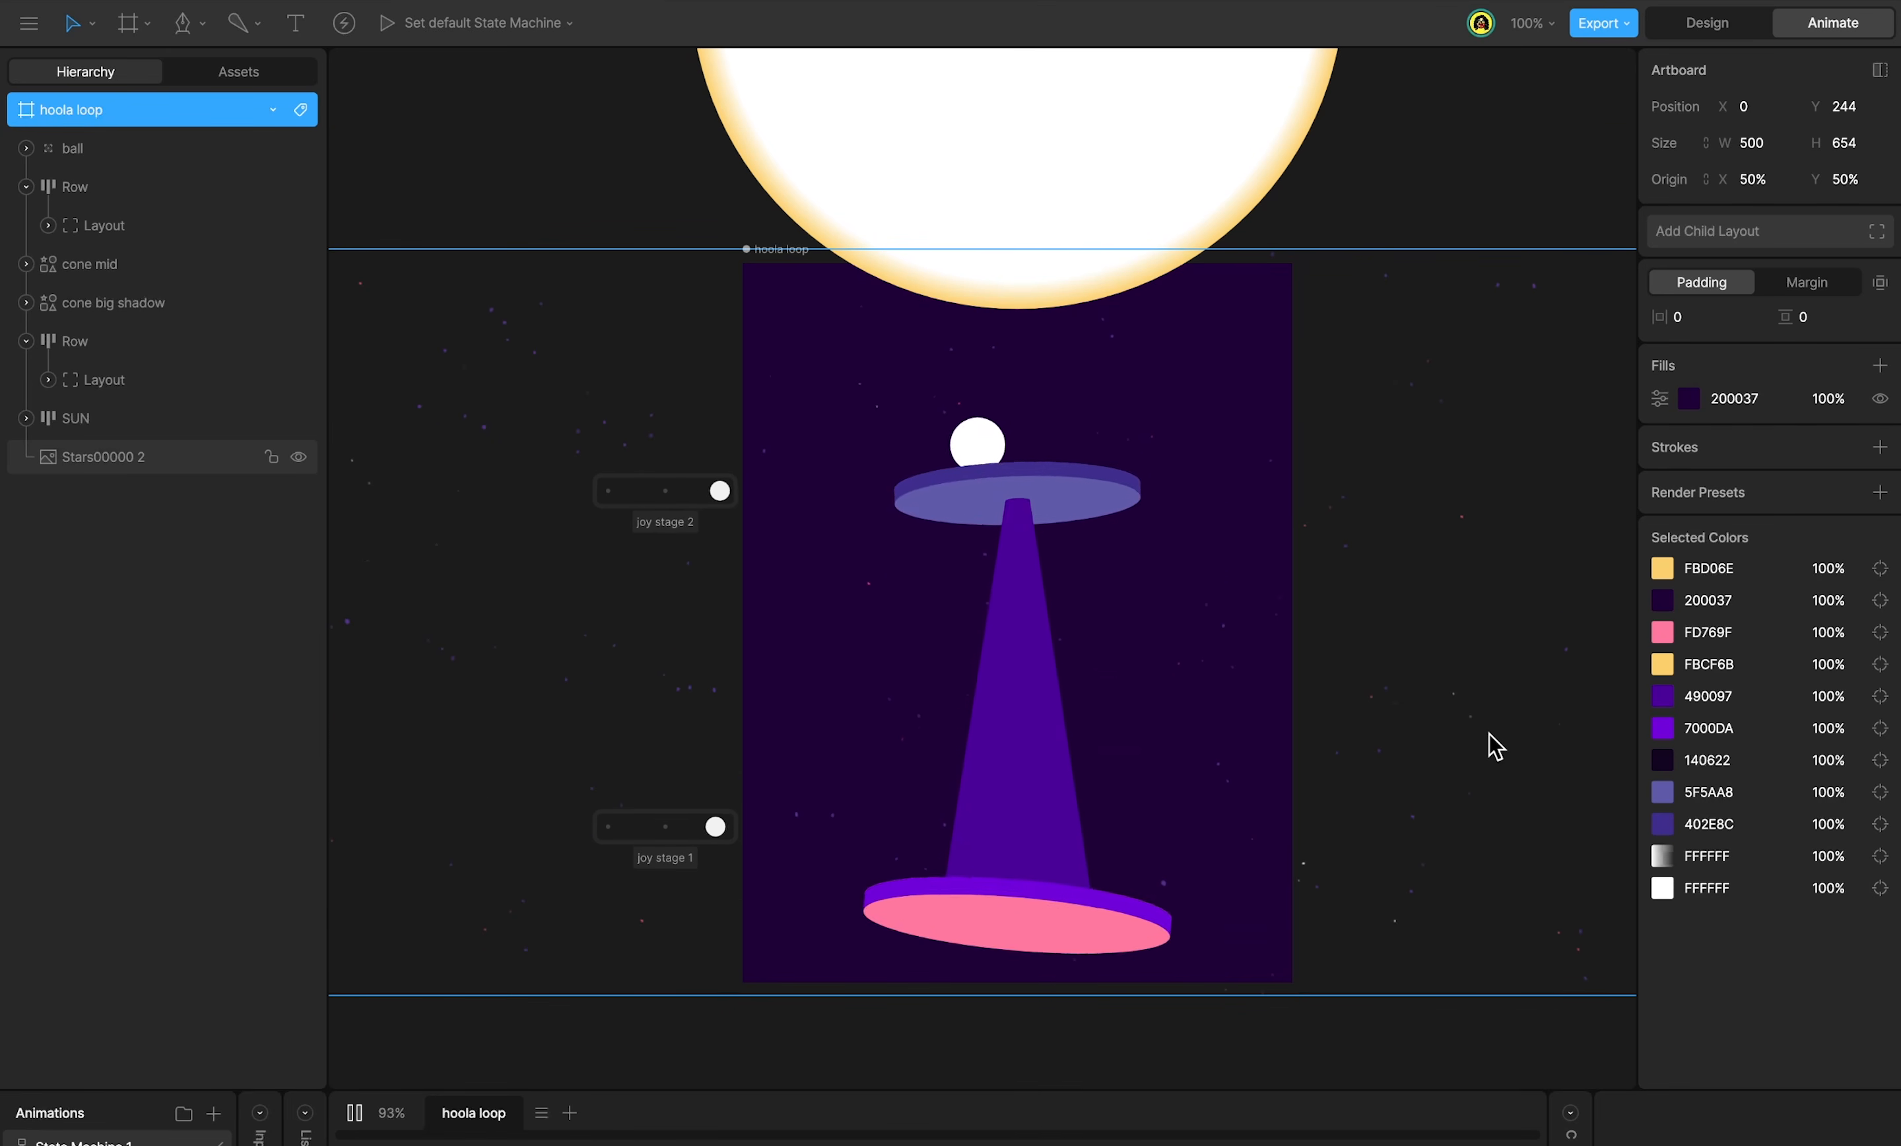
# Resize the artboard from its upper edge to heights of 408 and 523, previewing the animation at each size.
pyautogui.press('Tab')
pyautogui.moveTo(1047, 263); pyautogui.dragTo(1047, 533)
pyautogui.press('Tab')
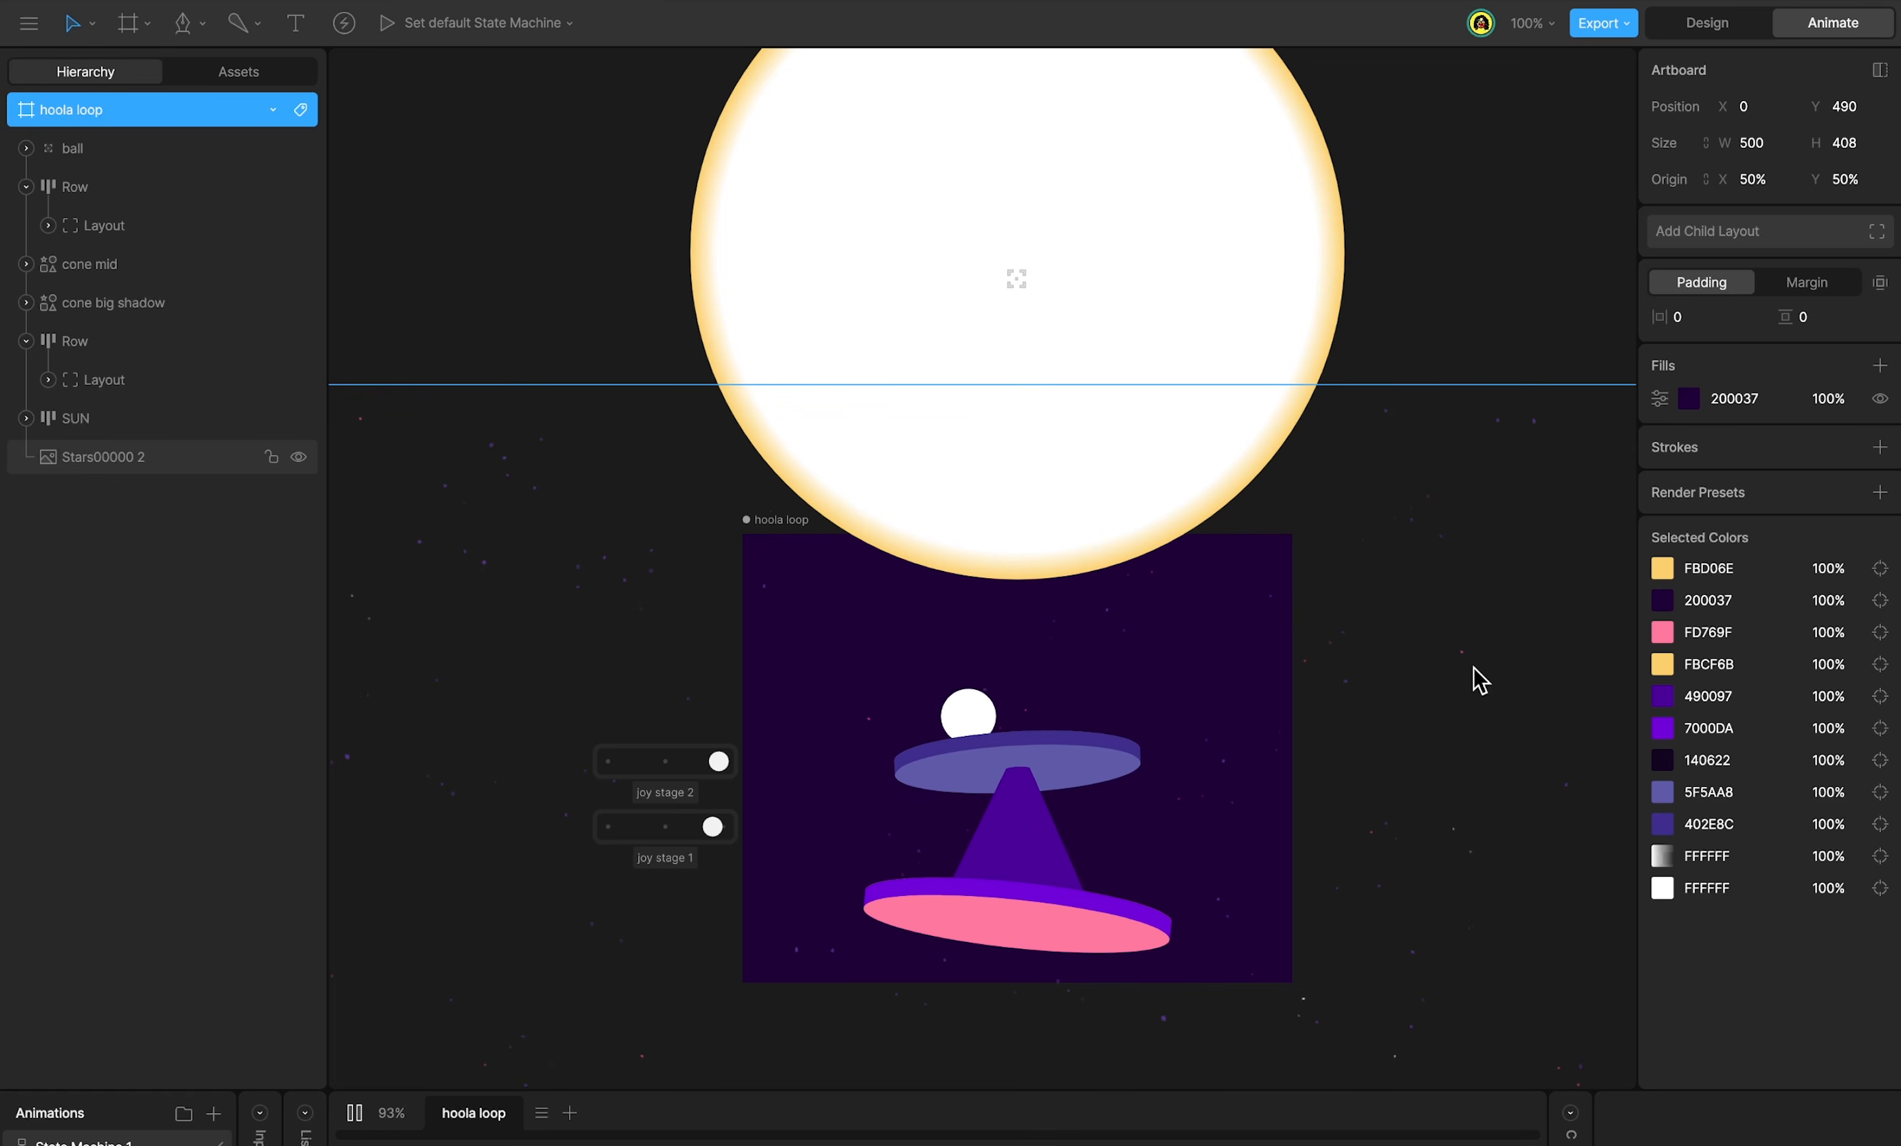
pyautogui.press('Tab')
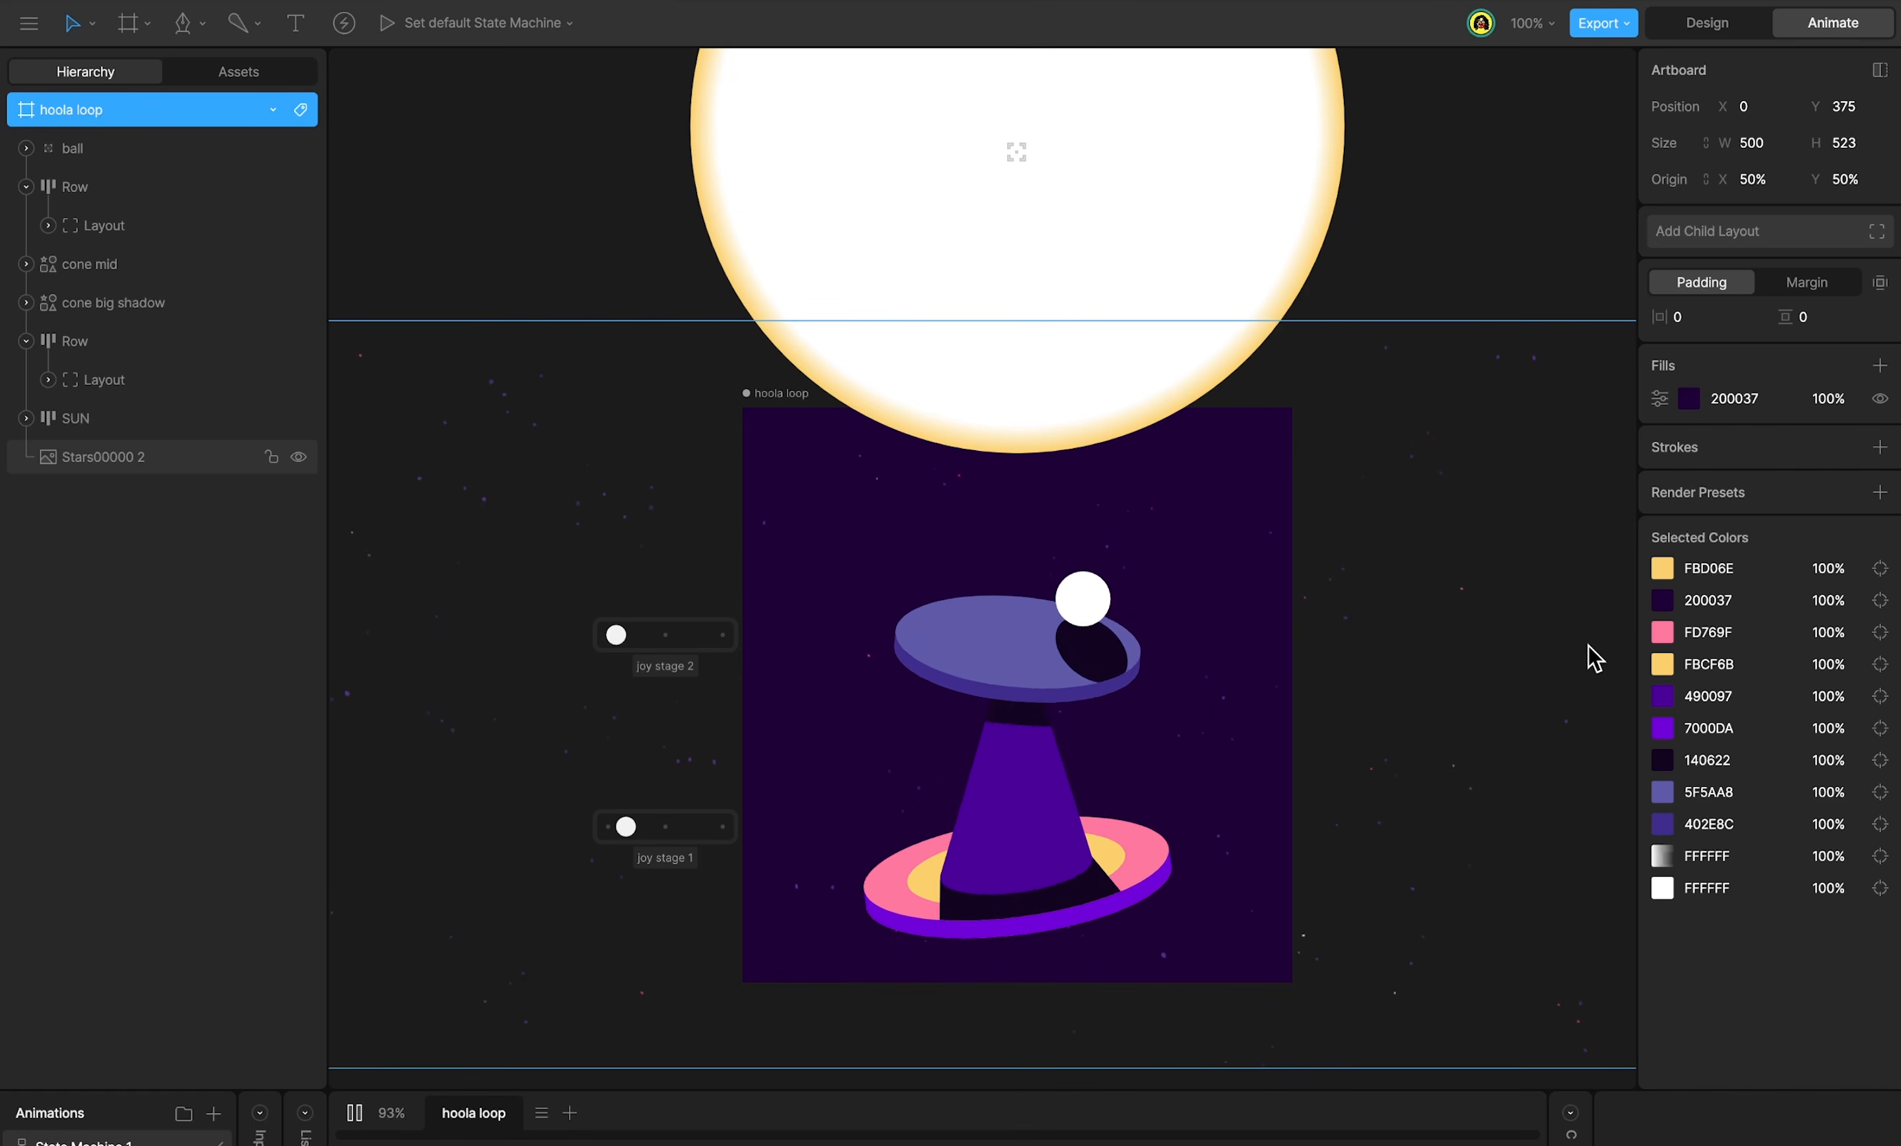
# Shrink the artboard from its lower edge to a height of 402 and preview the animation.
pyautogui.press('Tab')
pyautogui.moveTo(1089, 985); pyautogui.dragTo(1088, 852)
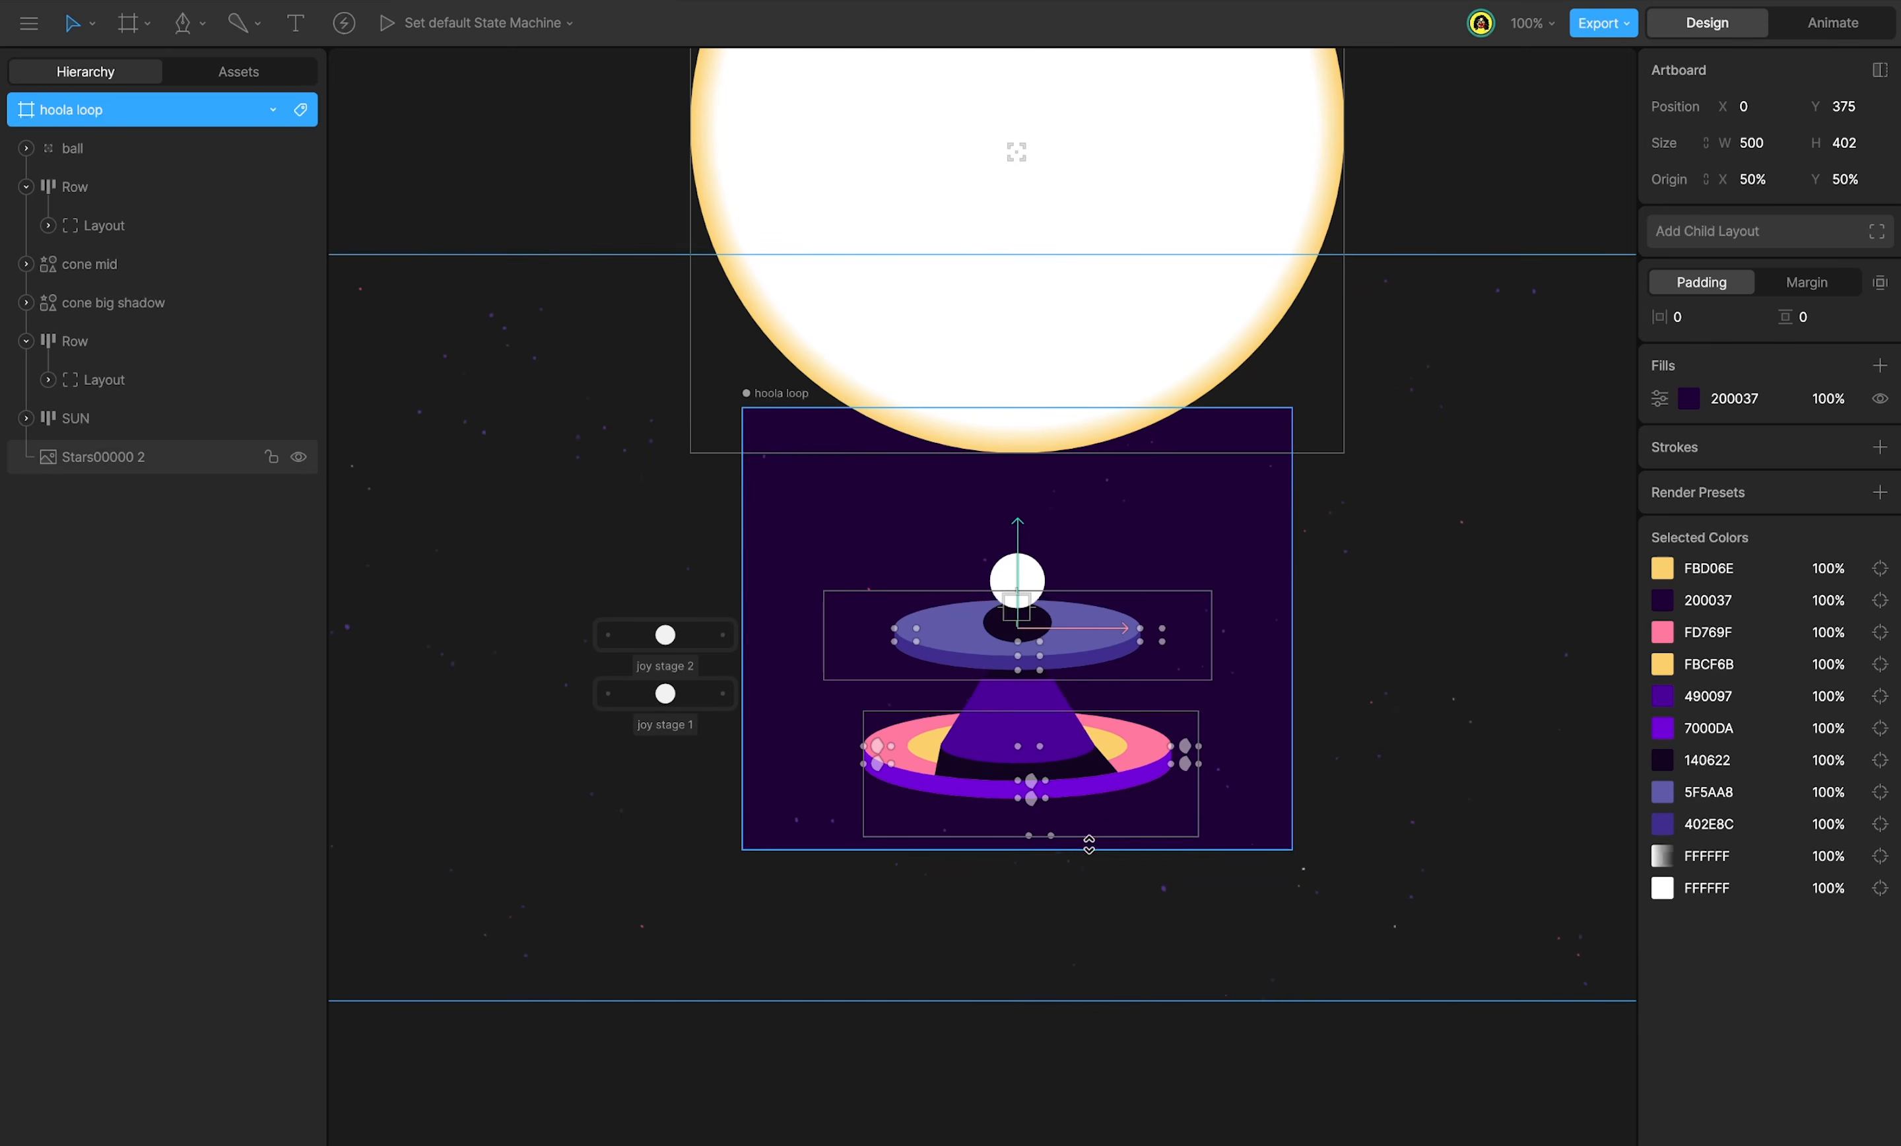
pyautogui.press('Tab')
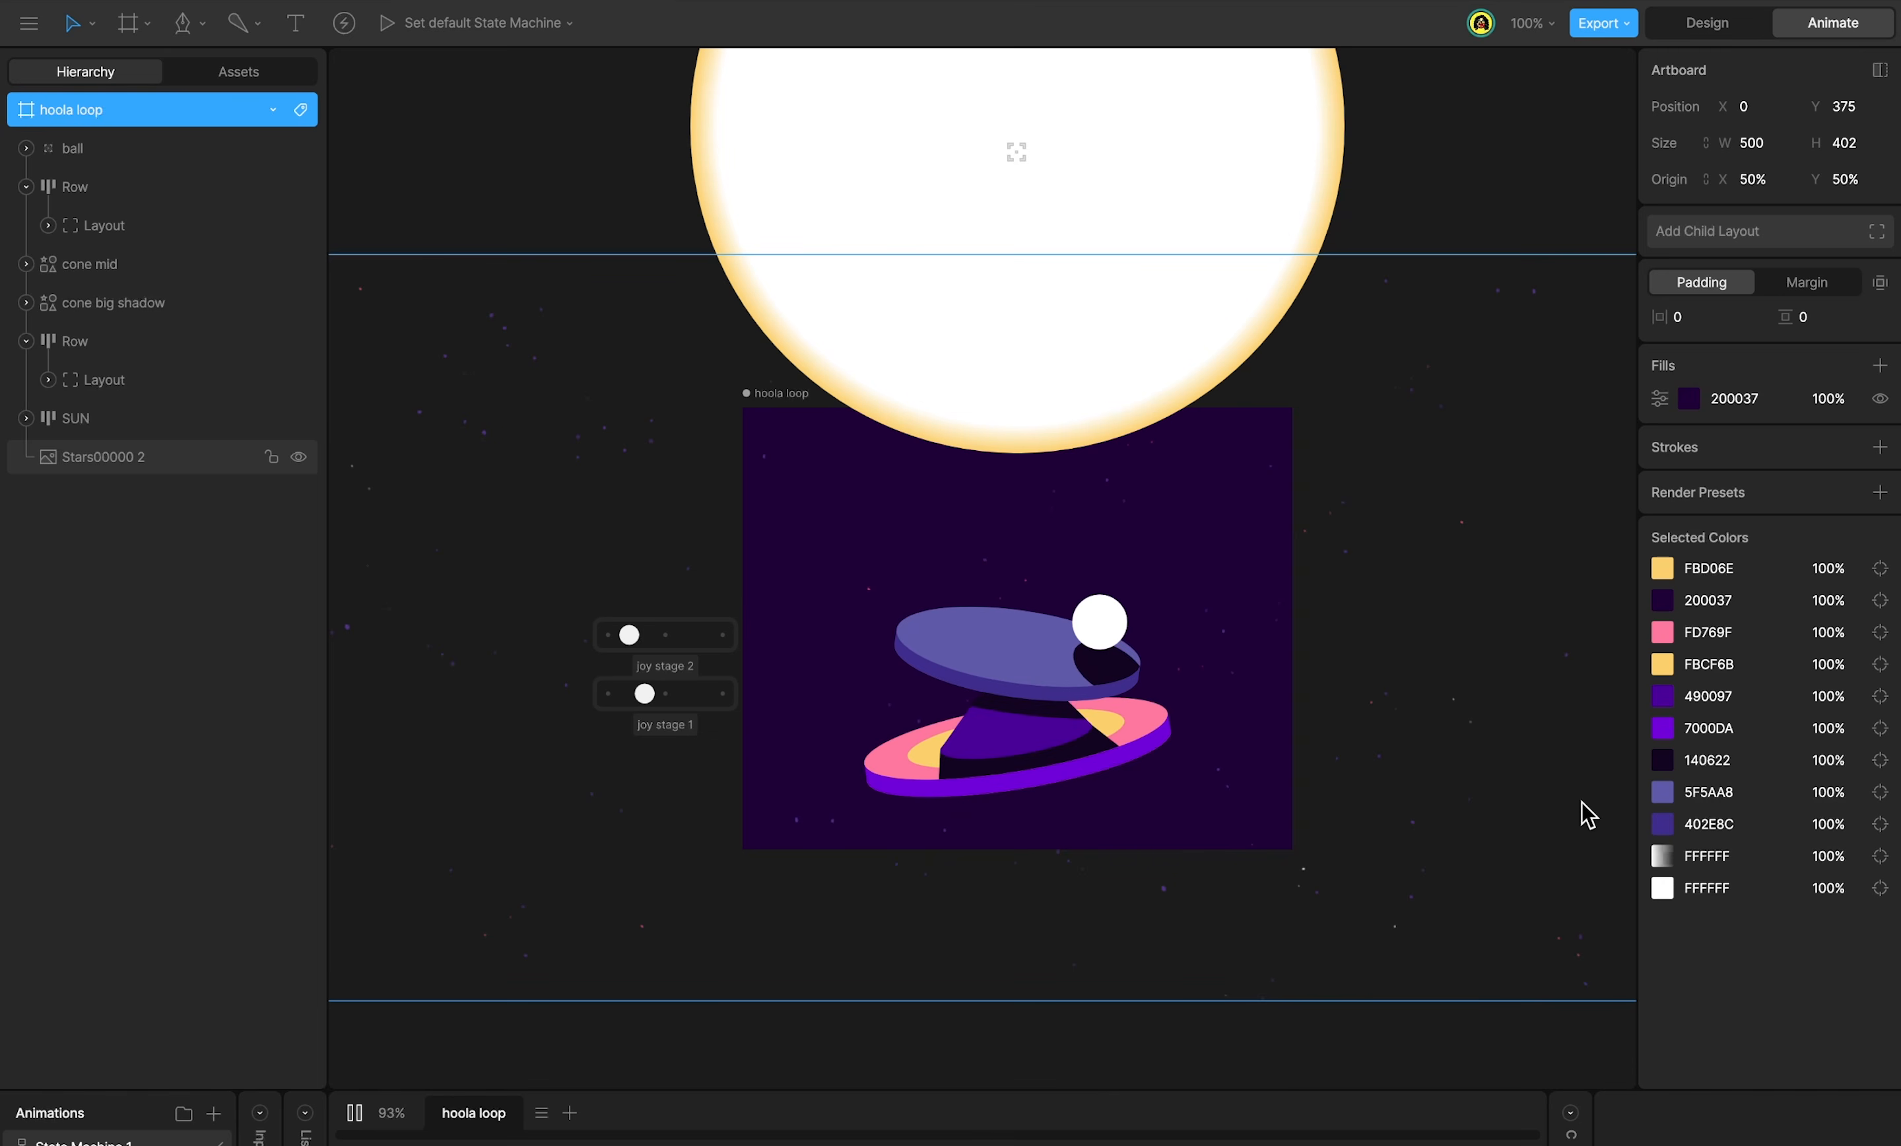